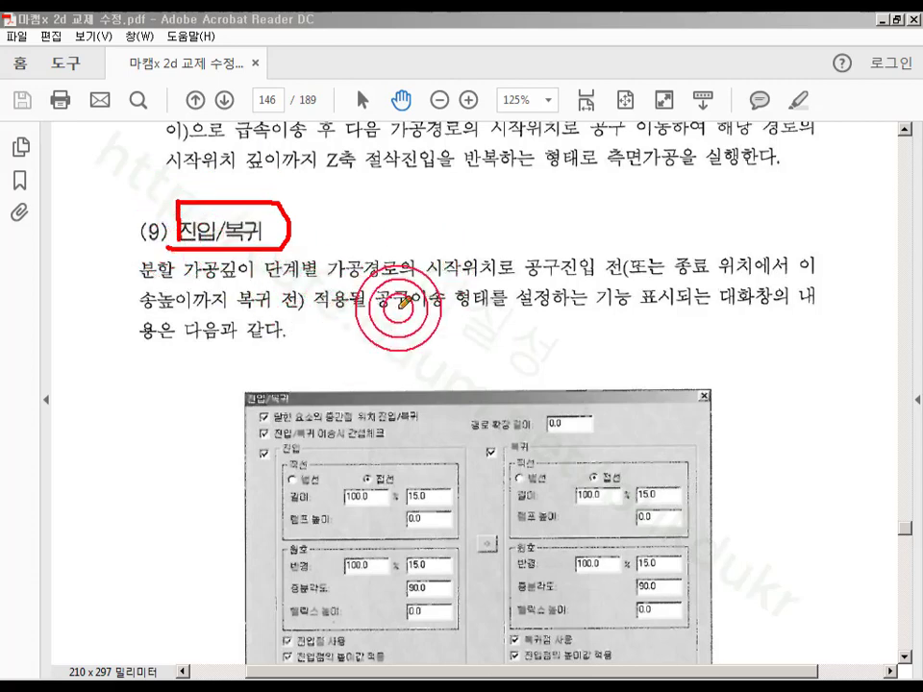
# - Review section (9) 진입/복귀 and its settings dialog illustration in the PDF textbook
pyautogui.rightClick(480, 192)
pyautogui.click(519, 367)
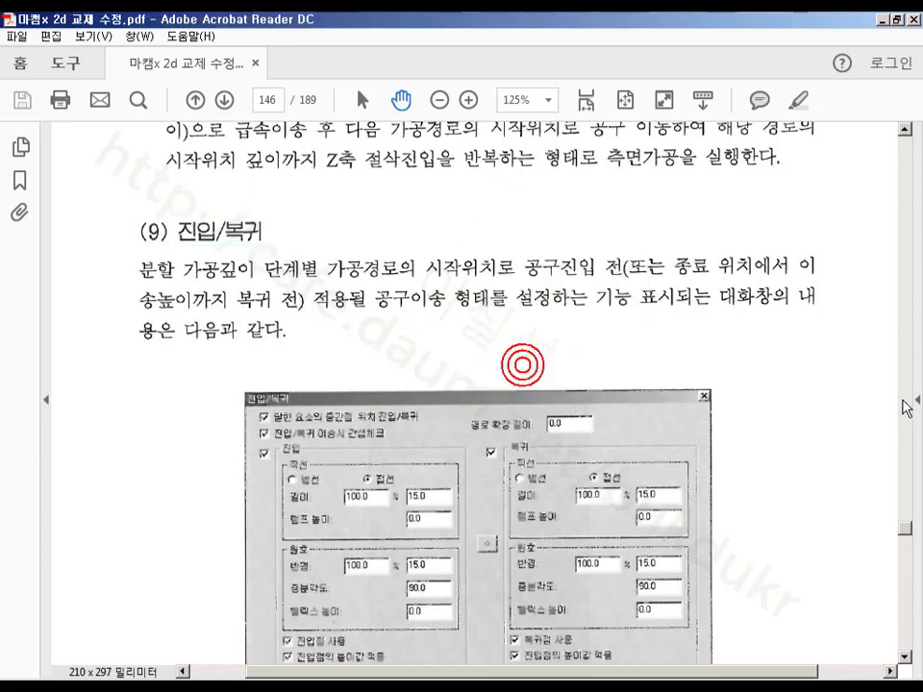
pyautogui.scroll(-10, 792, 527)
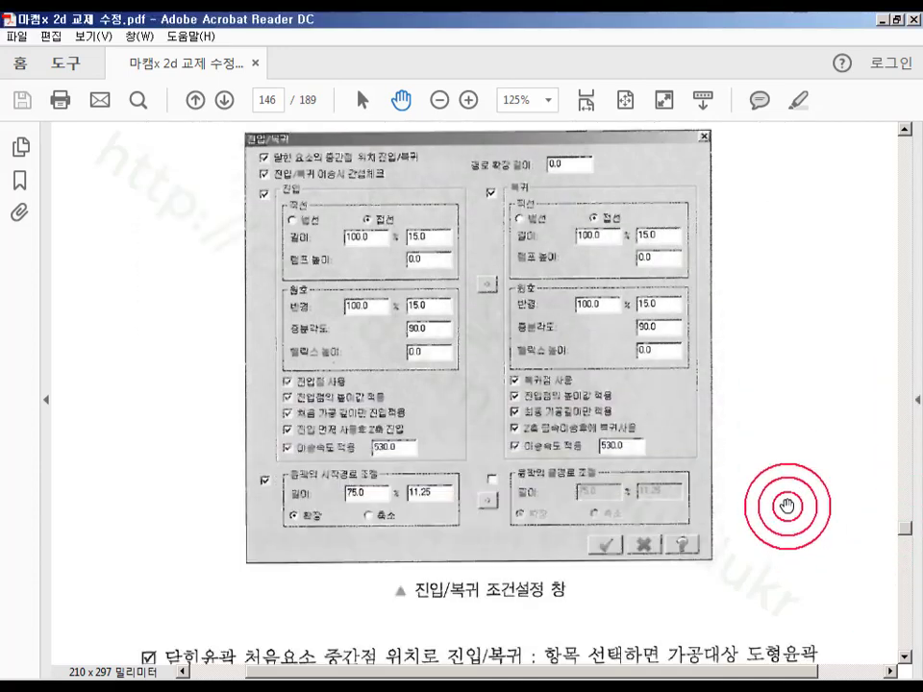
pyautogui.scroll(11, 782, 480)
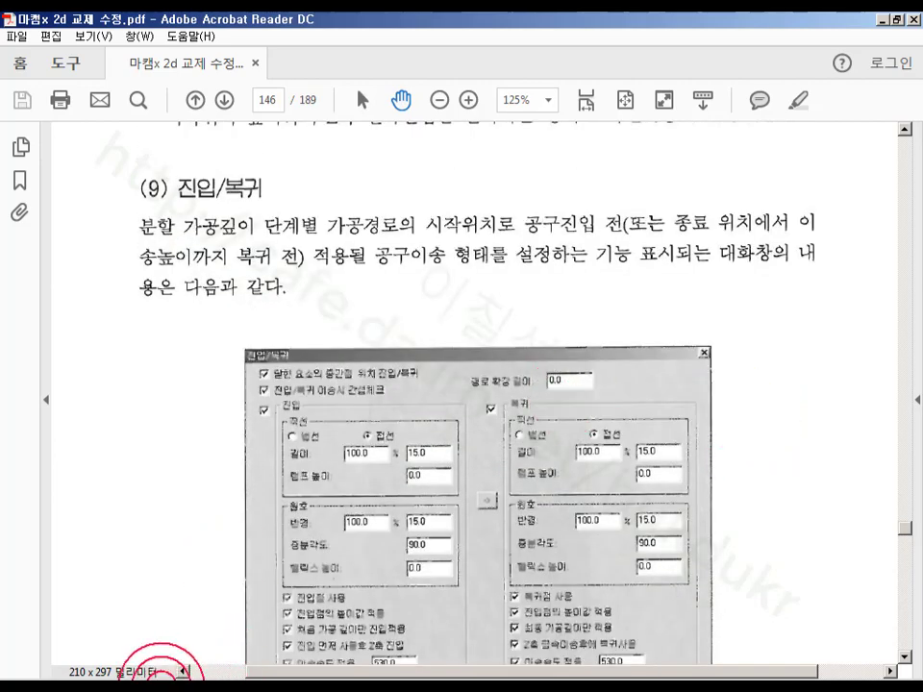
# - Switch to Mastercam and draw a 70 x 70 rectangle centred on the origin in the top view
pyautogui.click(245, 688)
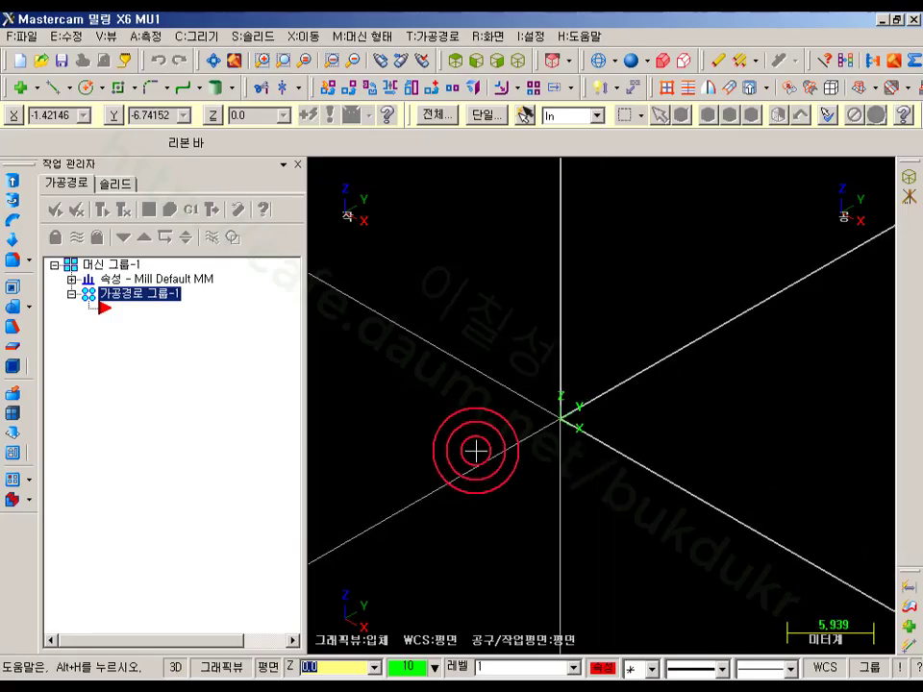
pyautogui.click(455, 60)
pyautogui.scroll(-2, 429, 439)
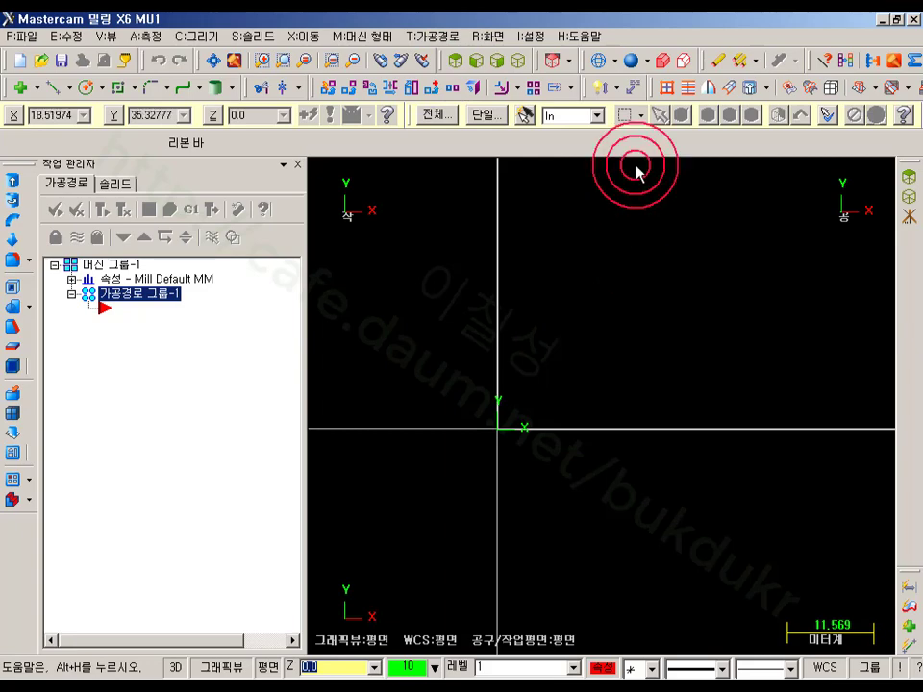
pyautogui.click(119, 89)
pyautogui.click(680, 143)
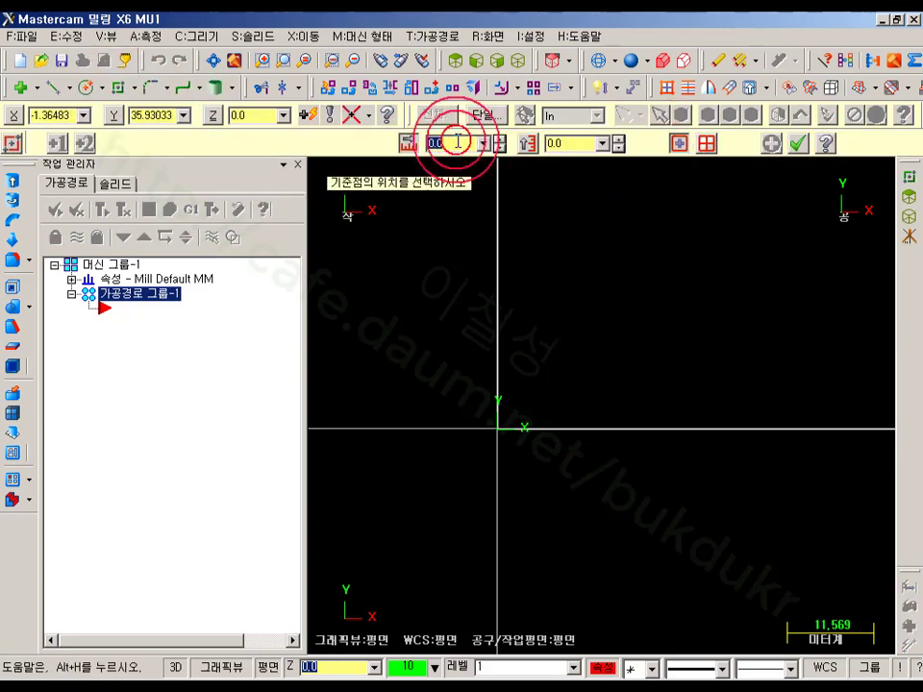
pyautogui.click(549, 146)
pyautogui.write('70')
pyautogui.click(508, 435)
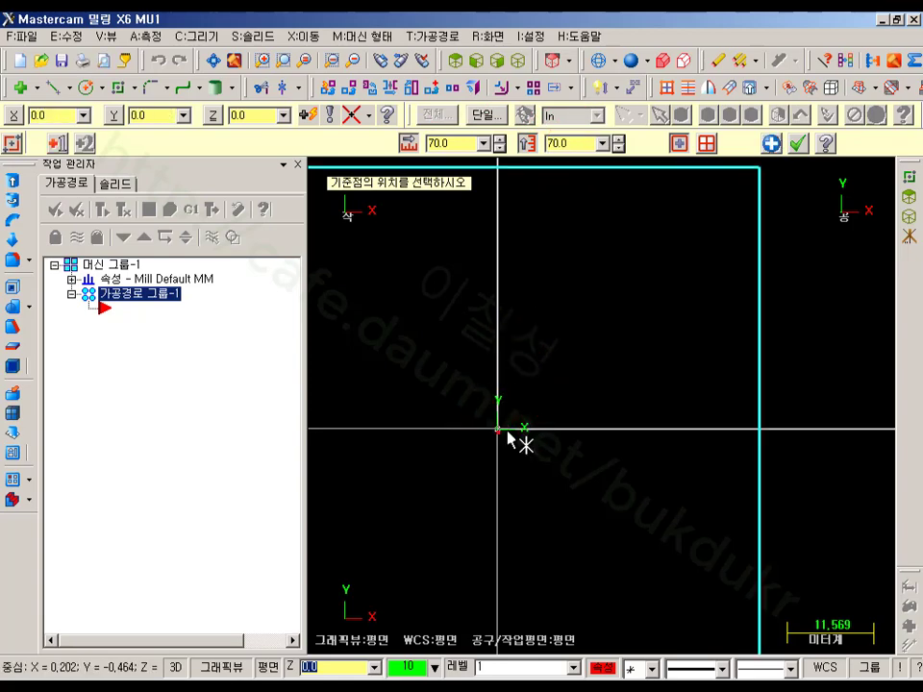
pyautogui.scroll(-3, 638, 346)
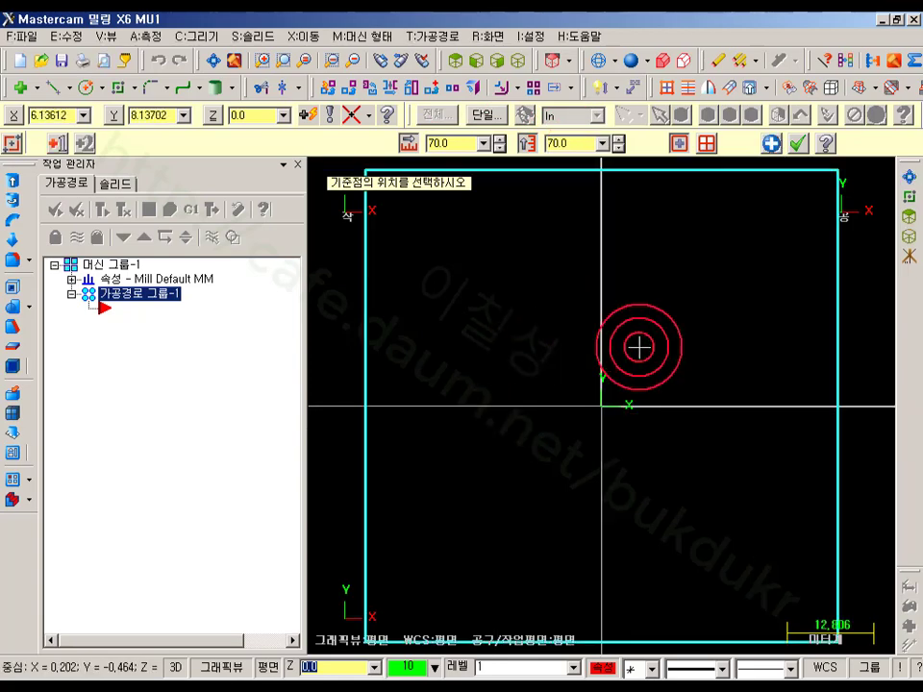
pyautogui.click(796, 143)
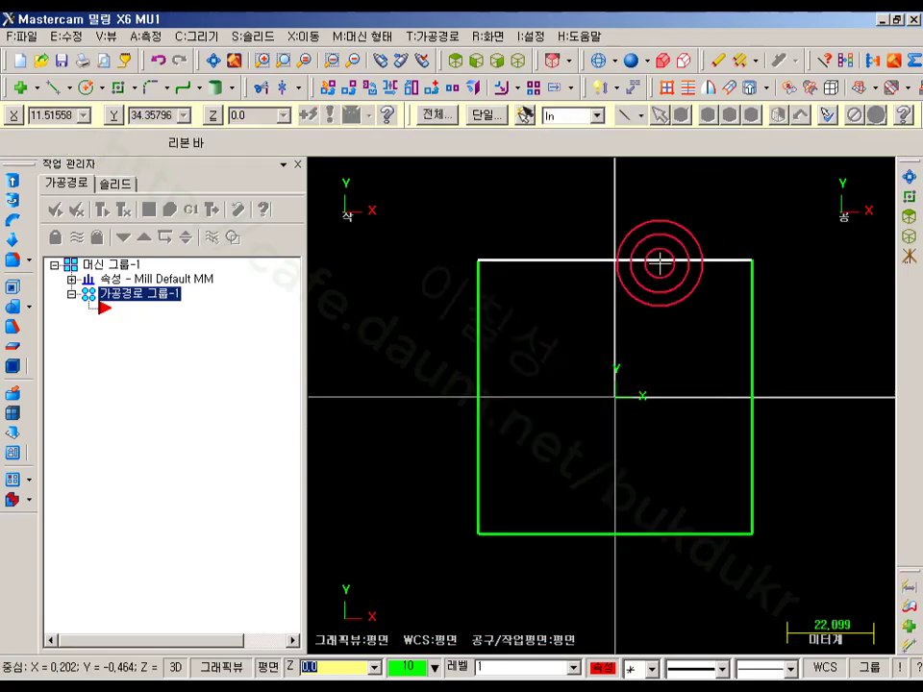
# - Create a 2D contour toolpath around the square, chained from its left edge, with the default parameters
pyautogui.scroll(2, 743, 350)
pyautogui.scroll(-2, 559, 417)
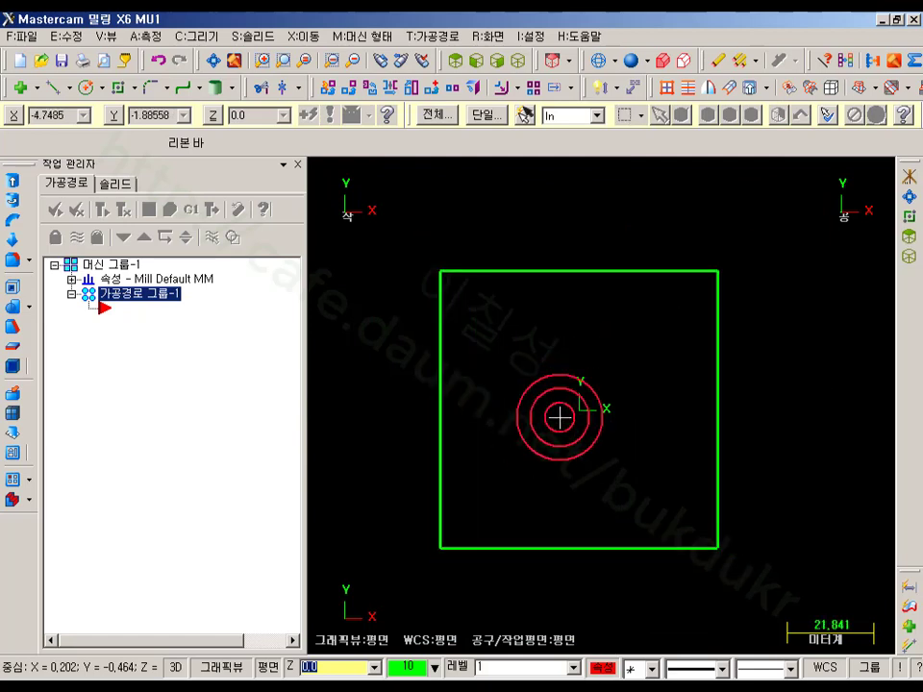
pyautogui.scroll(-2, 731, 326)
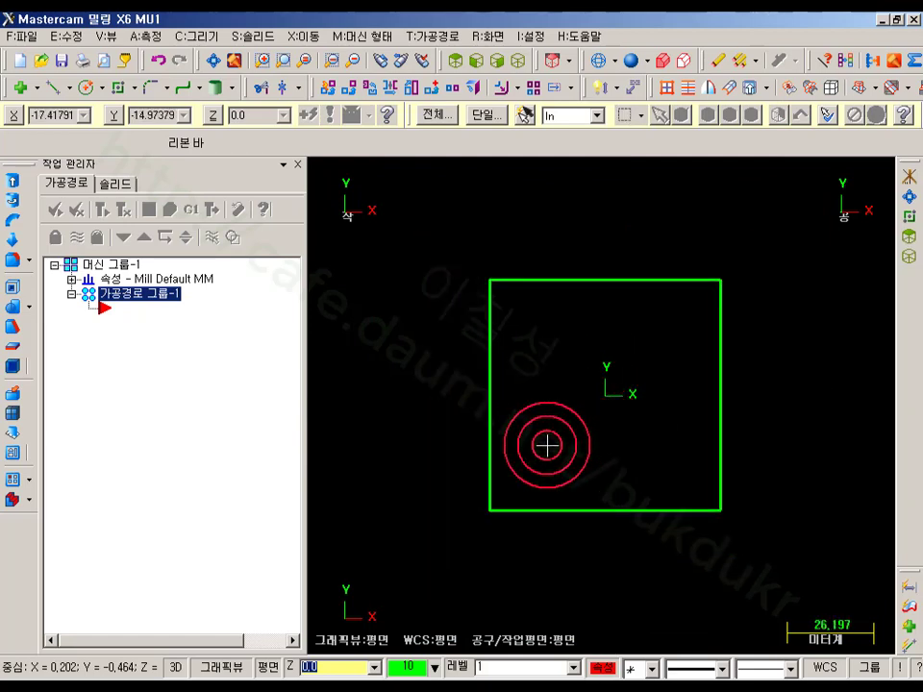
pyautogui.click(445, 36)
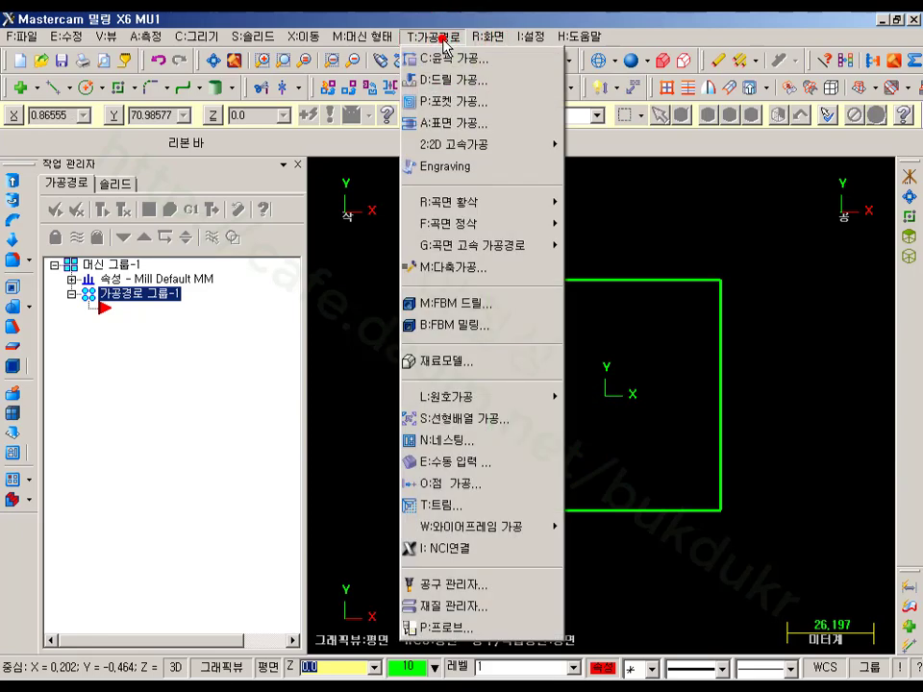
pyautogui.click(454, 60)
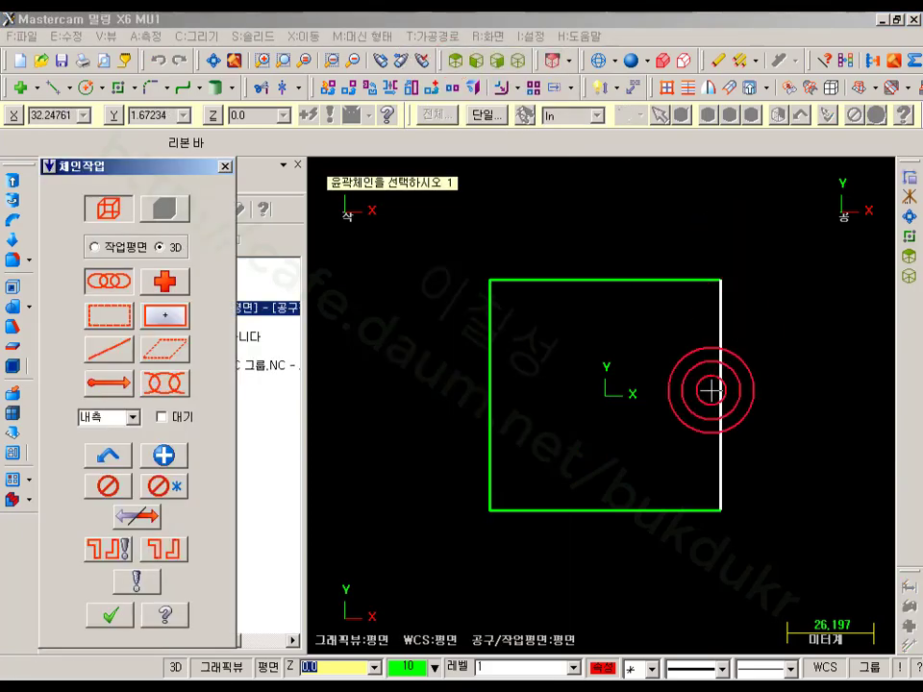
pyautogui.click(490, 475)
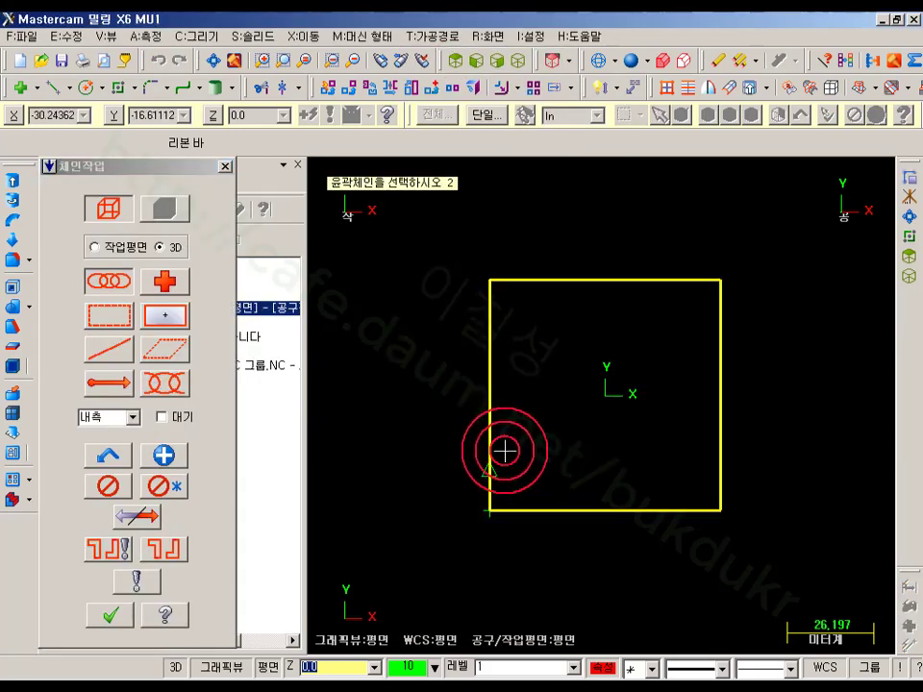
pyautogui.click(111, 615)
pyautogui.moveTo(412, 165); pyautogui.dragTo(418, 25)
pyautogui.click(612, 563)
pyautogui.scroll(-3, 605, 423)
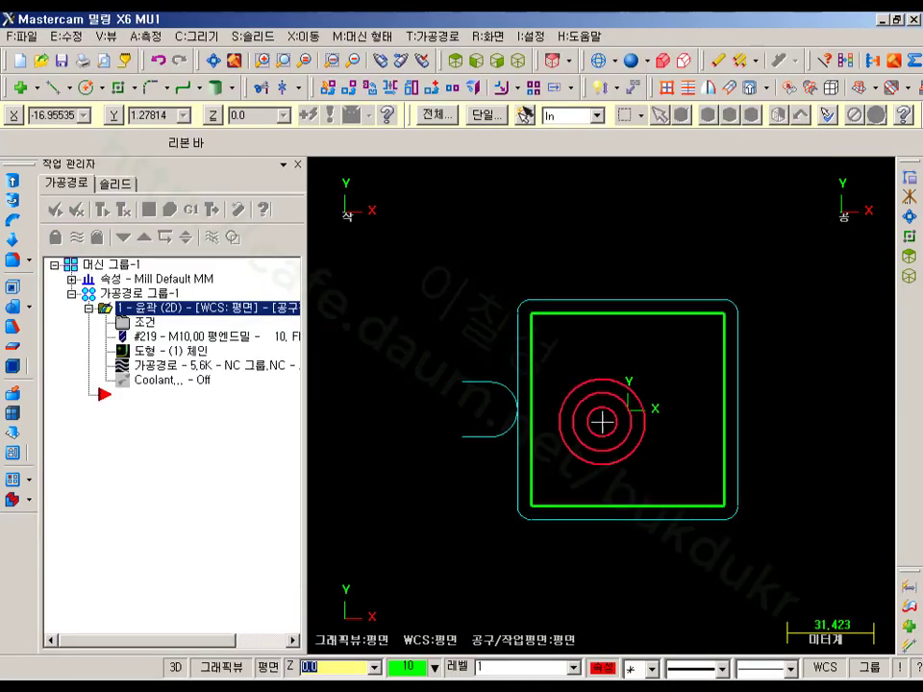
pyautogui.scroll(4, 684, 414)
pyautogui.scroll(2, 482, 365)
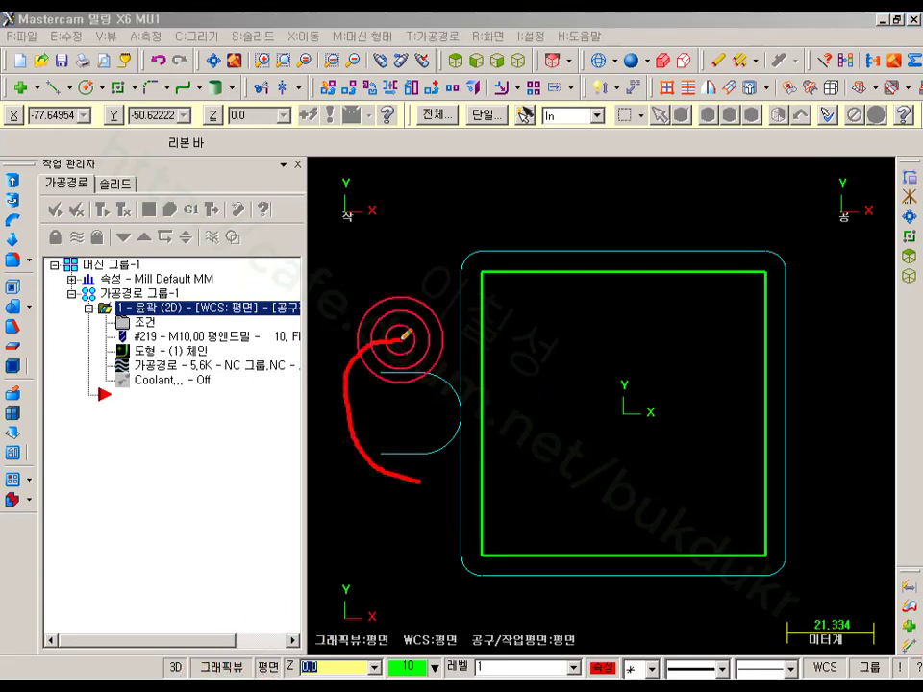
pyautogui.moveTo(404, 335)
pyautogui.mouseDown()
pyautogui.moveTo(479, 391)
pyautogui.moveTo(421, 492)
pyautogui.moveTo(414, 486)
pyautogui.mouseUp()
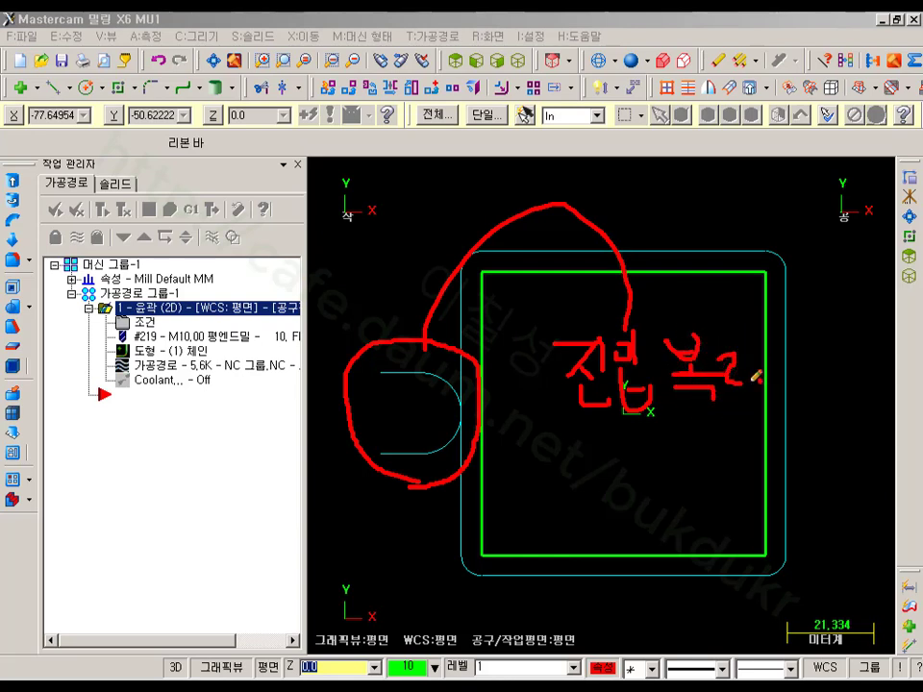
pyautogui.moveTo(716, 411)
pyautogui.mouseDown()
pyautogui.moveTo(810, 330)
pyautogui.moveTo(710, 433)
pyautogui.mouseUp()
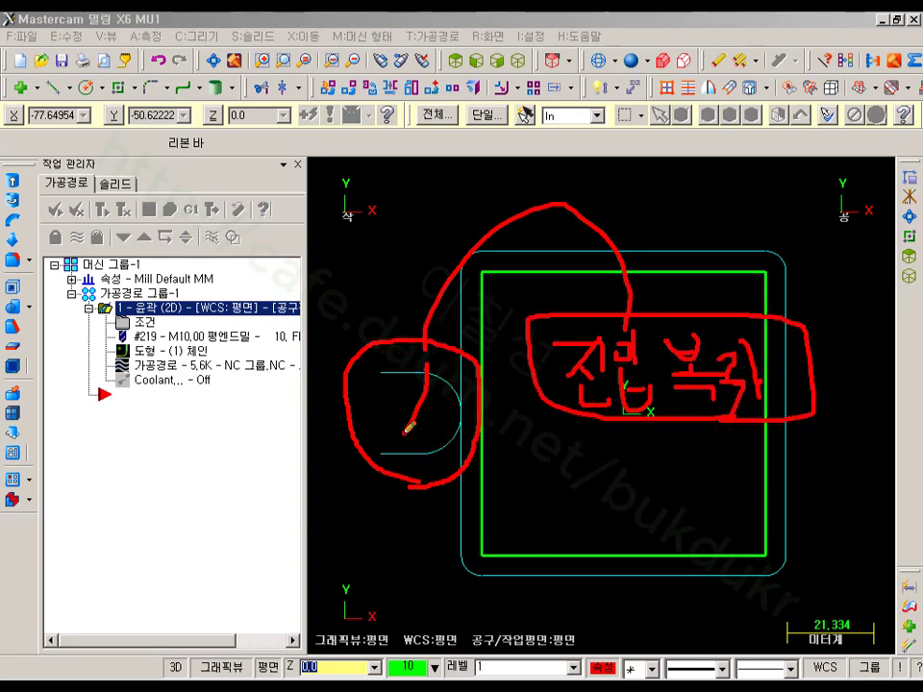
pyautogui.rightClick(496, 366)
pyautogui.click(519, 544)
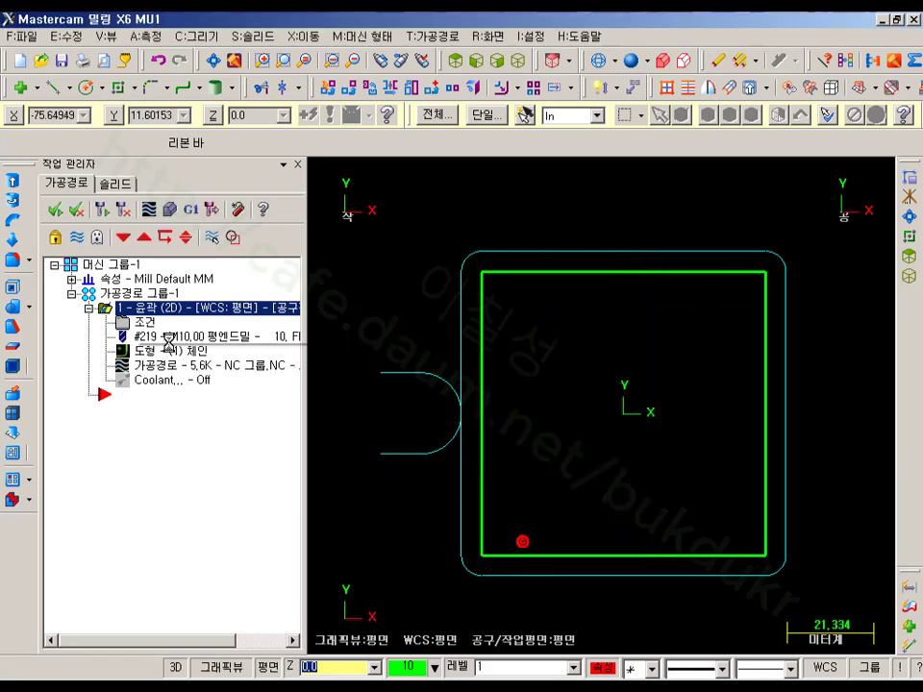
# - Open the 진입/복귀 (lead in/out) settings of the contour toolpath
pyautogui.click(135, 323)
pyautogui.click(139, 187)
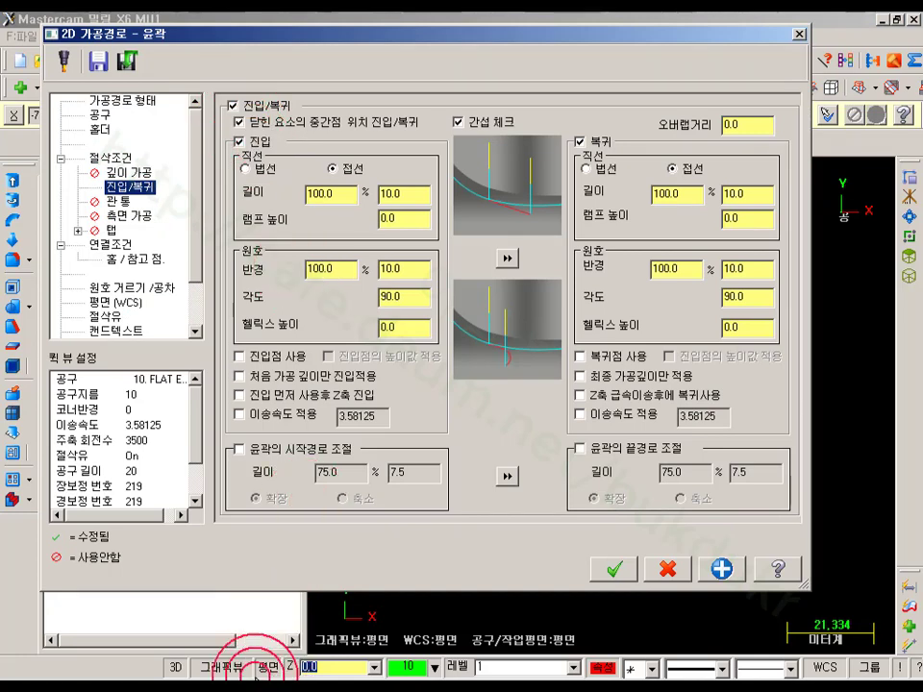
pyautogui.rightClick(215, 686)
pyautogui.click(262, 161)
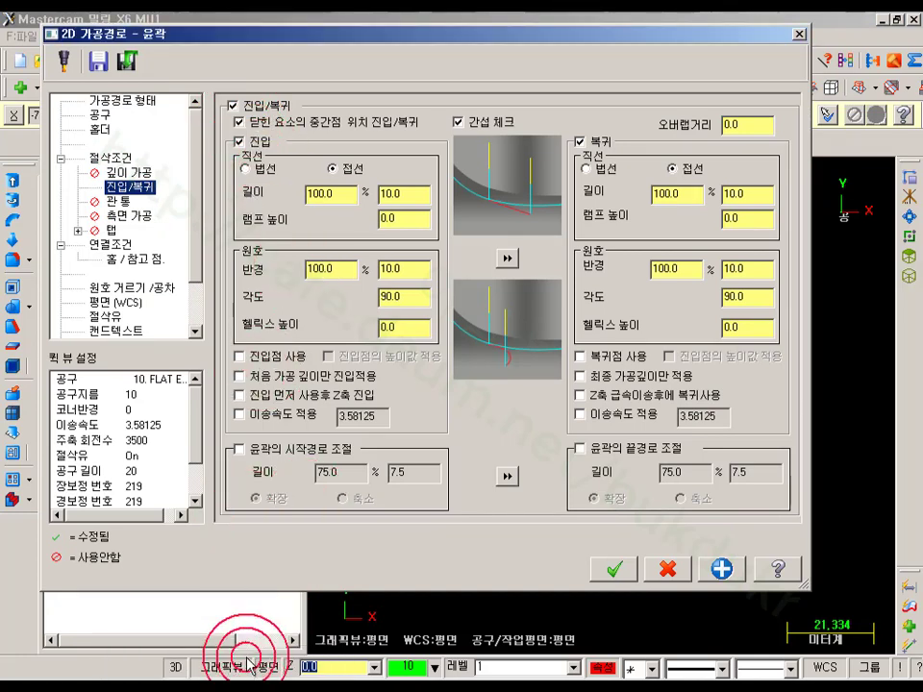
pyautogui.click(228, 685)
pyautogui.moveTo(264, 152); pyautogui.dragTo(206, 118)
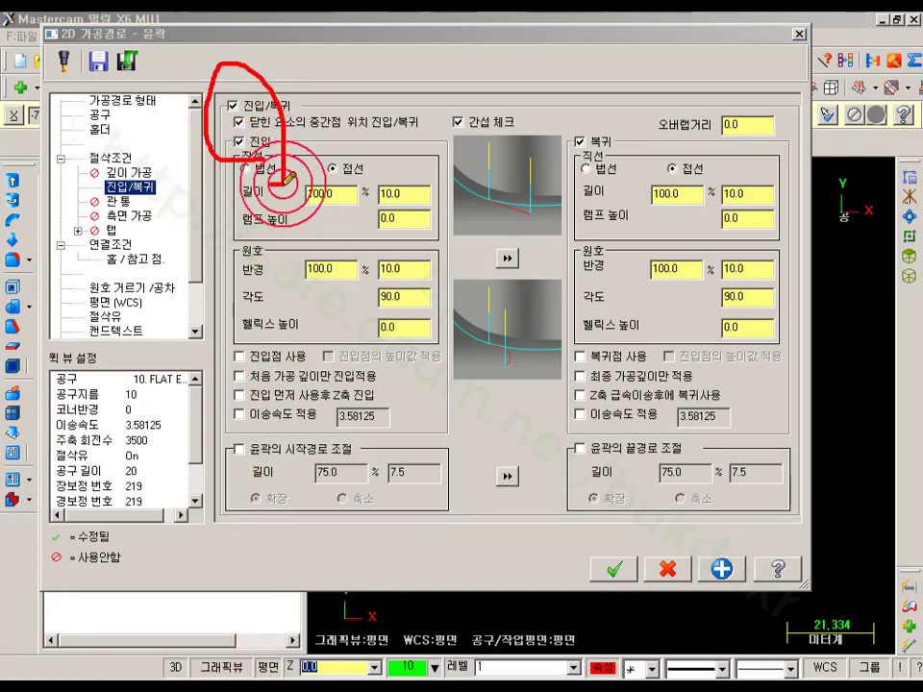
pyautogui.moveTo(286, 179); pyautogui.dragTo(248, 118)
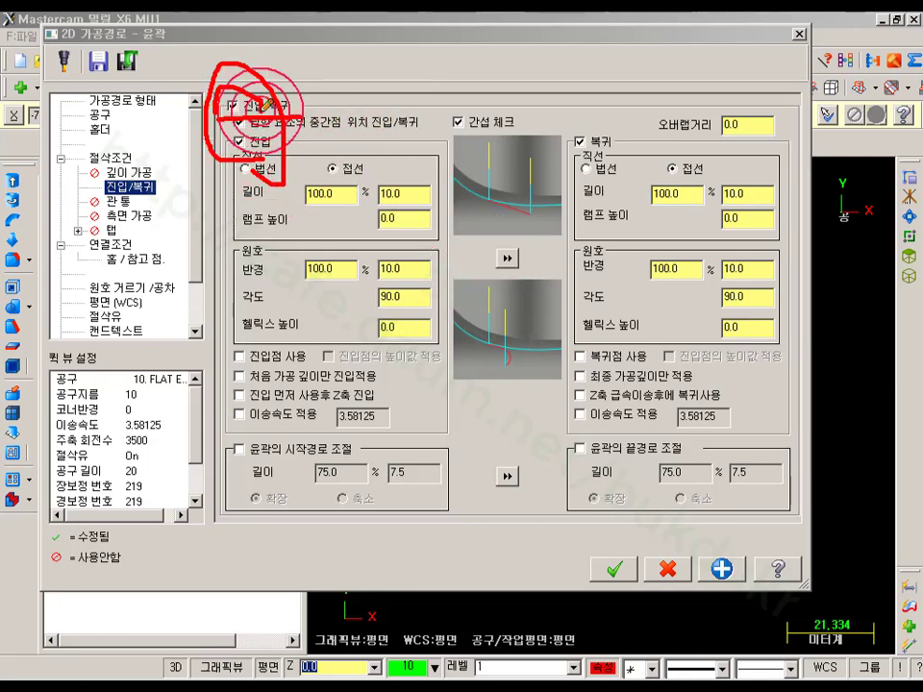
pyautogui.rightClick(358, 71)
pyautogui.click(414, 290)
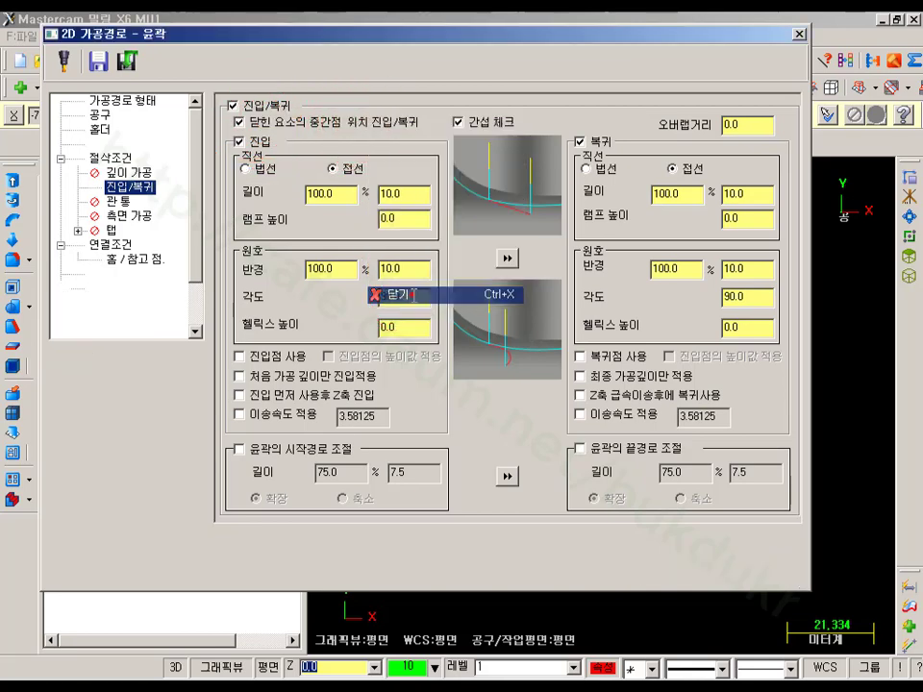
# - Disable 진입/복귀 (lead in/out) for the contour toolpath and regenerate the operation
pyautogui.click(233, 105)
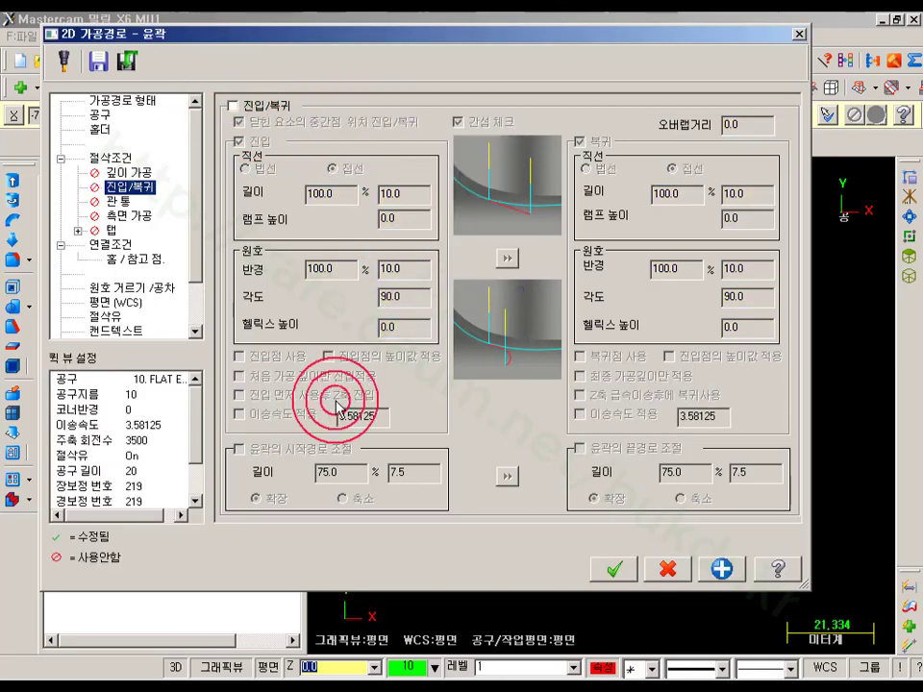
pyautogui.click(590, 574)
pyautogui.click(122, 209)
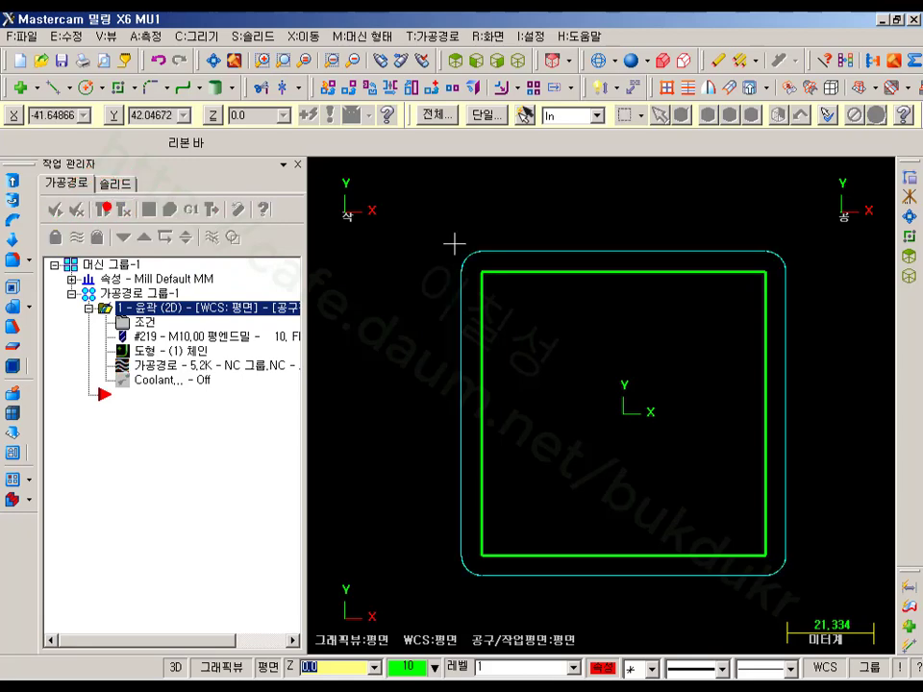
pyautogui.moveTo(452, 245); pyautogui.dragTo(805, 353, button='middle')
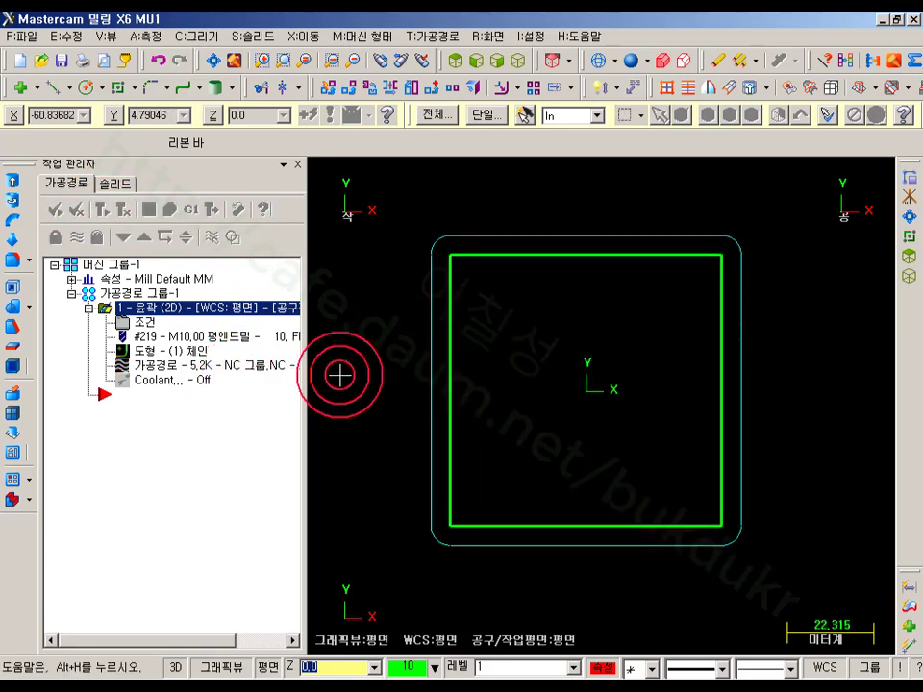
# - Backplot the contour toolpath with the tool and its swept area displayed, advancing it once around the whole square
pyautogui.click(168, 365)
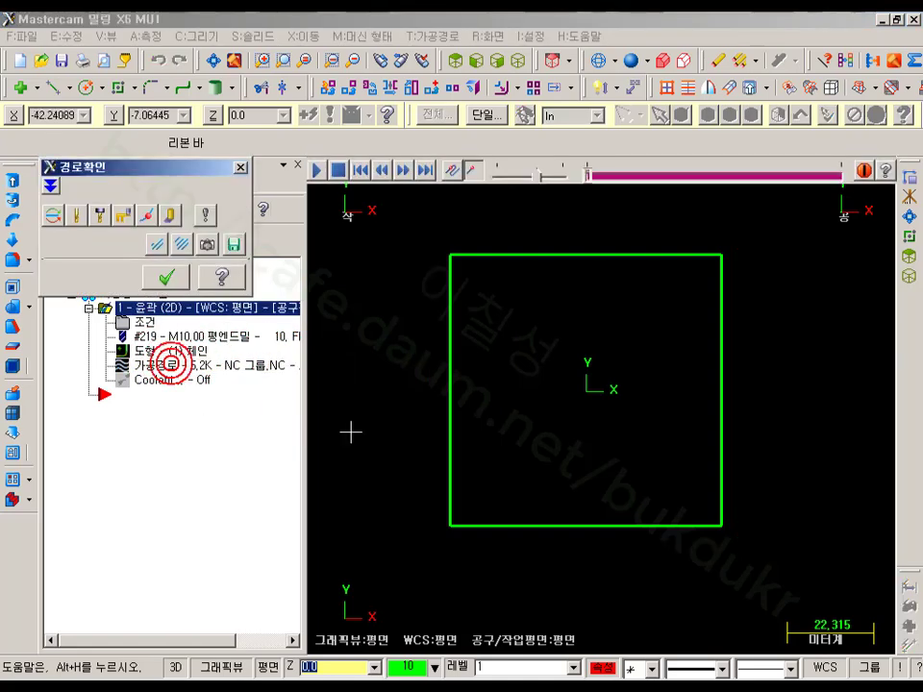
pyautogui.moveTo(592, 181); pyautogui.dragTo(697, 176)
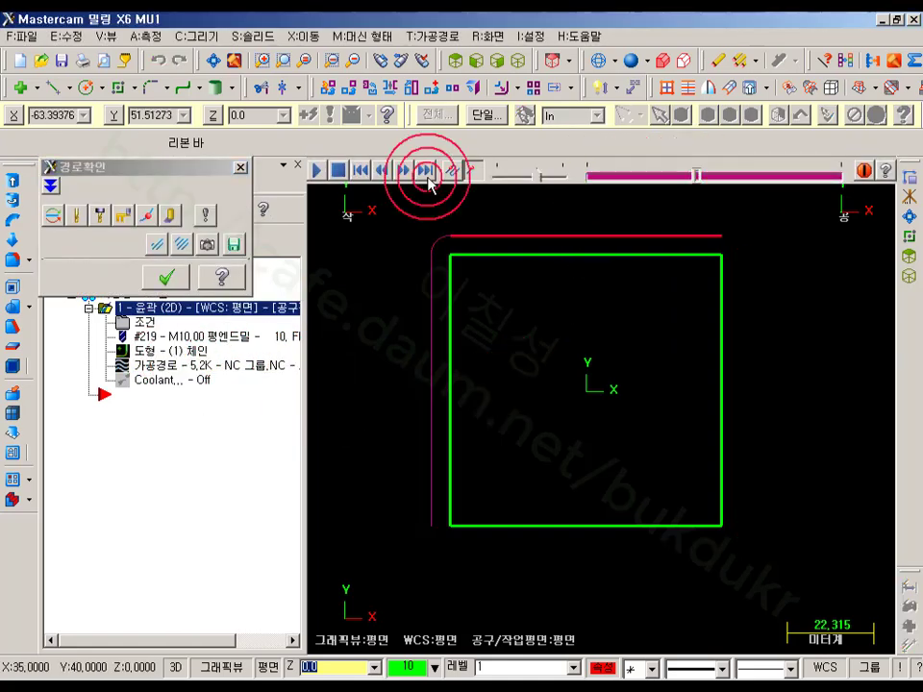
pyautogui.click(166, 214)
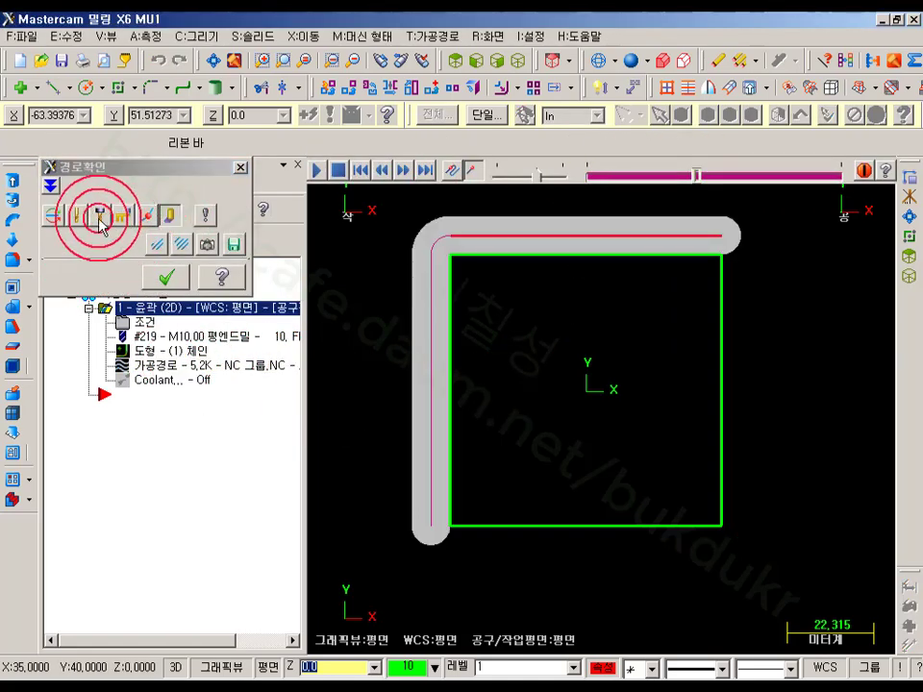
pyautogui.click(77, 219)
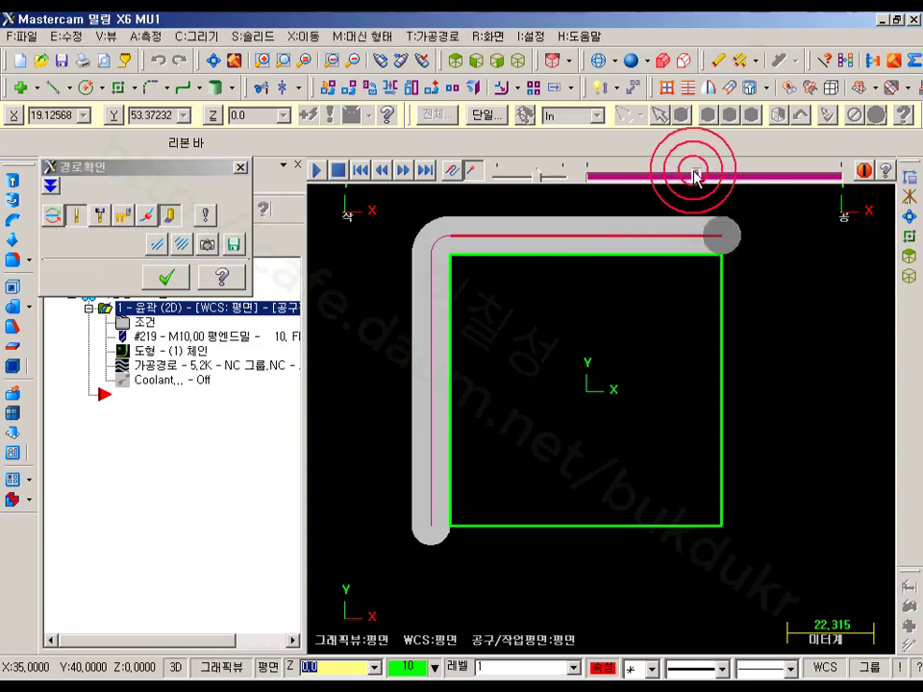
pyautogui.moveTo(696, 176); pyautogui.dragTo(803, 176)
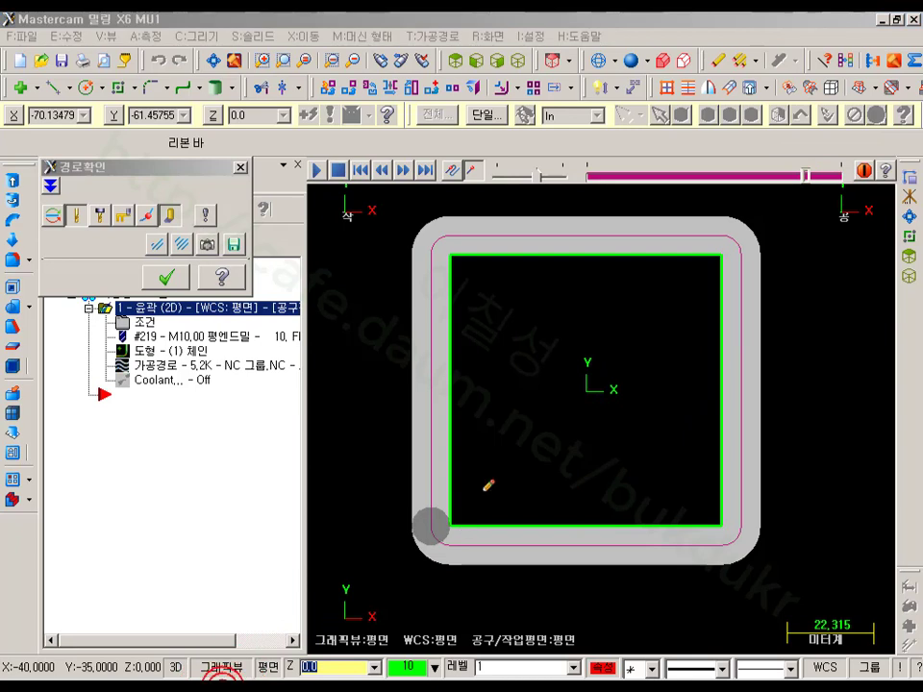
pyautogui.click(466, 516)
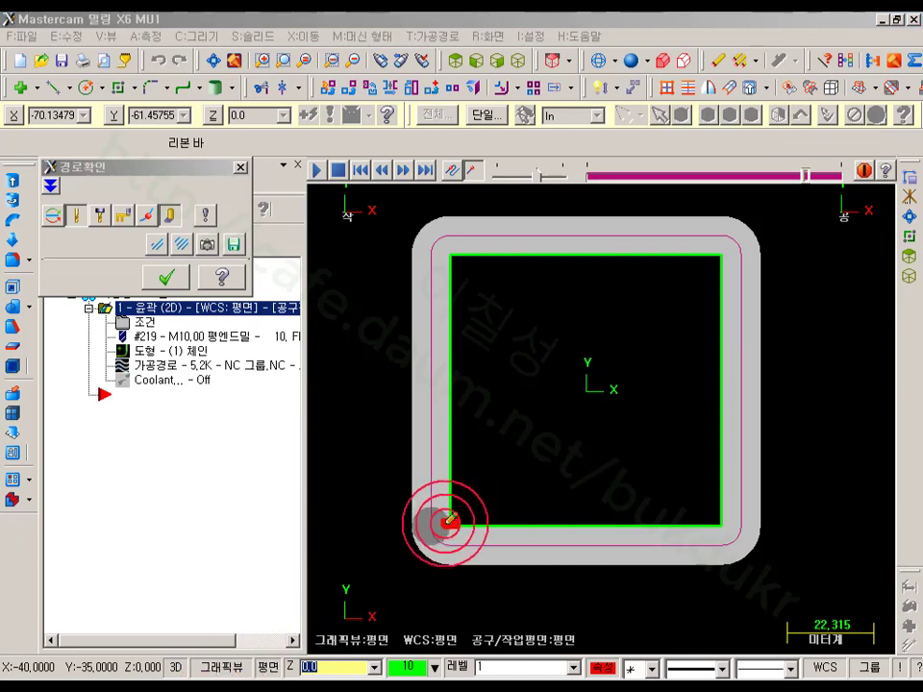
pyautogui.moveTo(445, 525); pyautogui.dragTo(405, 532)
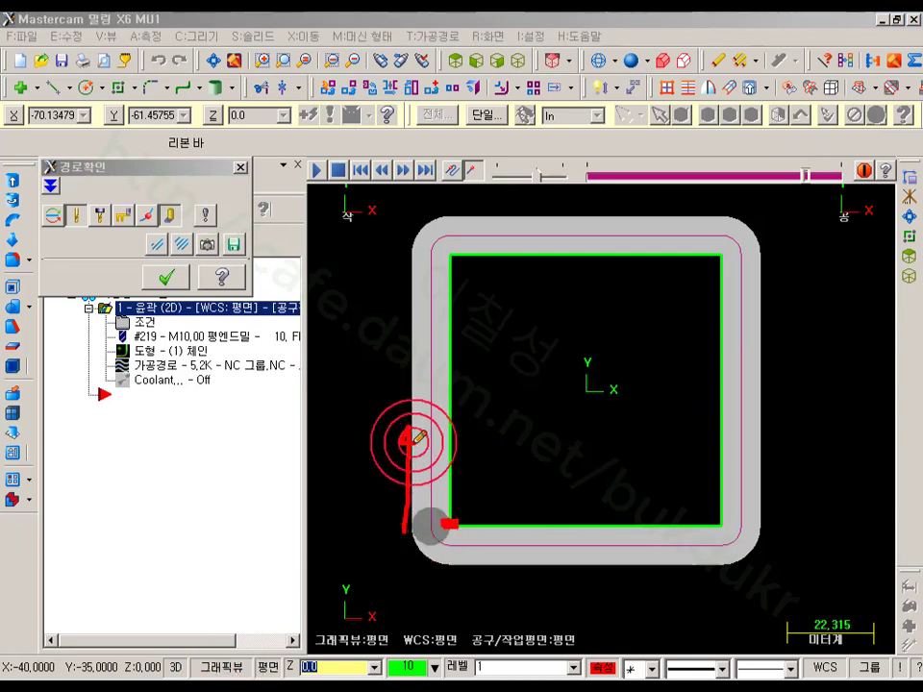
pyautogui.moveTo(413, 439); pyautogui.dragTo(418, 429)
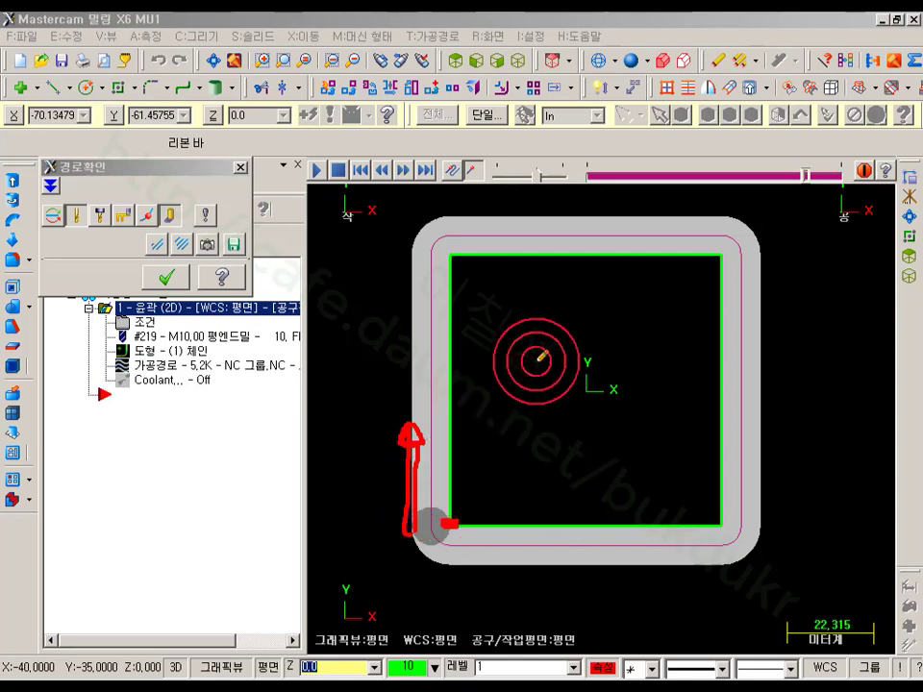
# - Follow the tool's travel around the square and close the backplot of the contour toolpath
pyautogui.moveTo(513, 480)
pyautogui.mouseDown()
pyautogui.moveTo(490, 394)
pyautogui.moveTo(676, 326)
pyautogui.moveTo(597, 494)
pyautogui.moveTo(525, 488)
pyautogui.mouseUp()
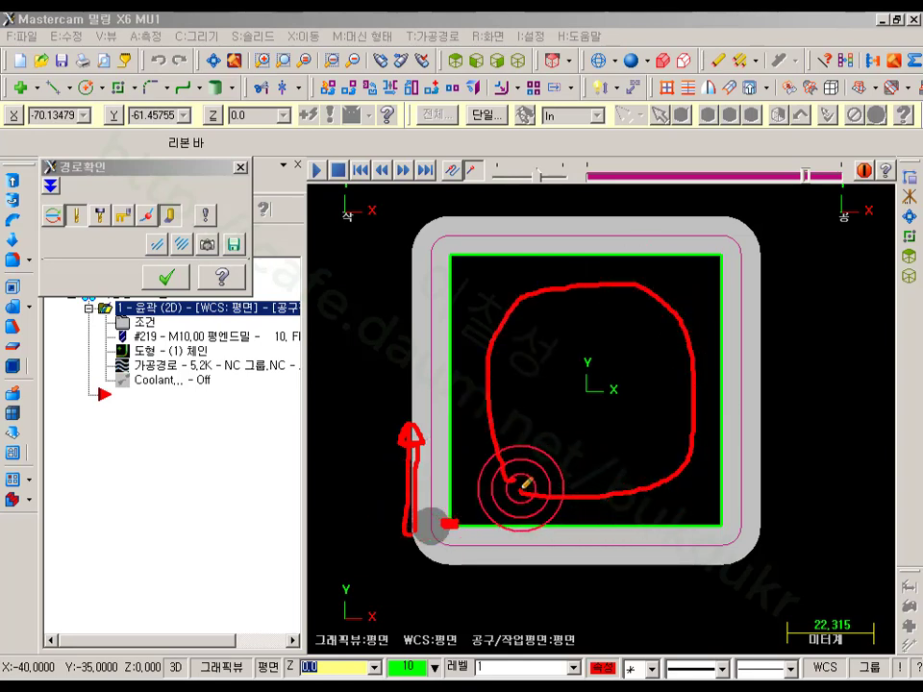
pyautogui.rightClick(346, 340)
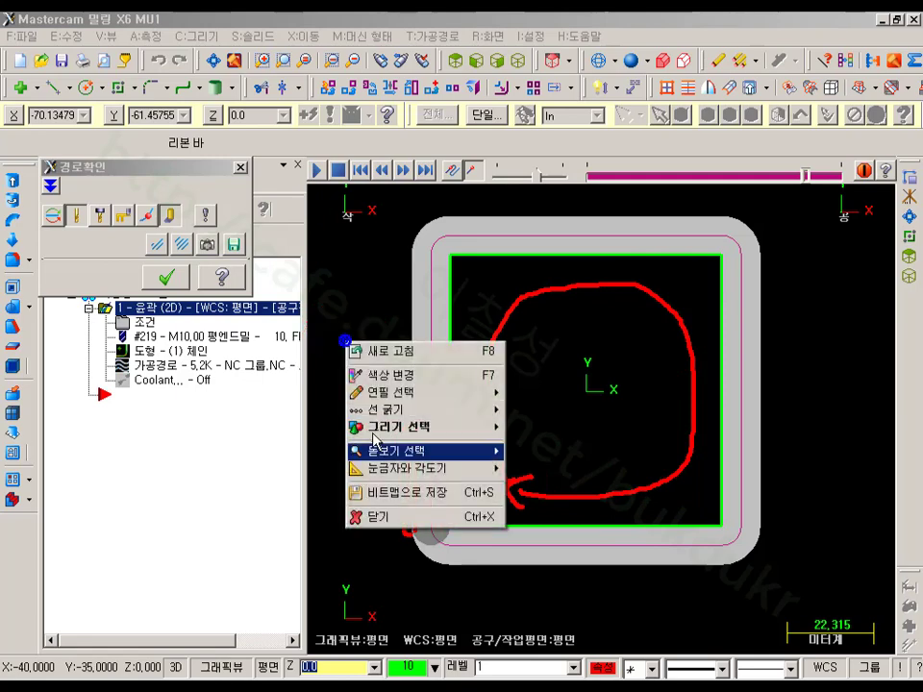
pyautogui.click(367, 515)
pyautogui.click(167, 279)
# - Enable 진입/복귀 for the contour operation using the midpoint of closed contours, with both the 진입 and 복귀 sections off
pyautogui.click(147, 322)
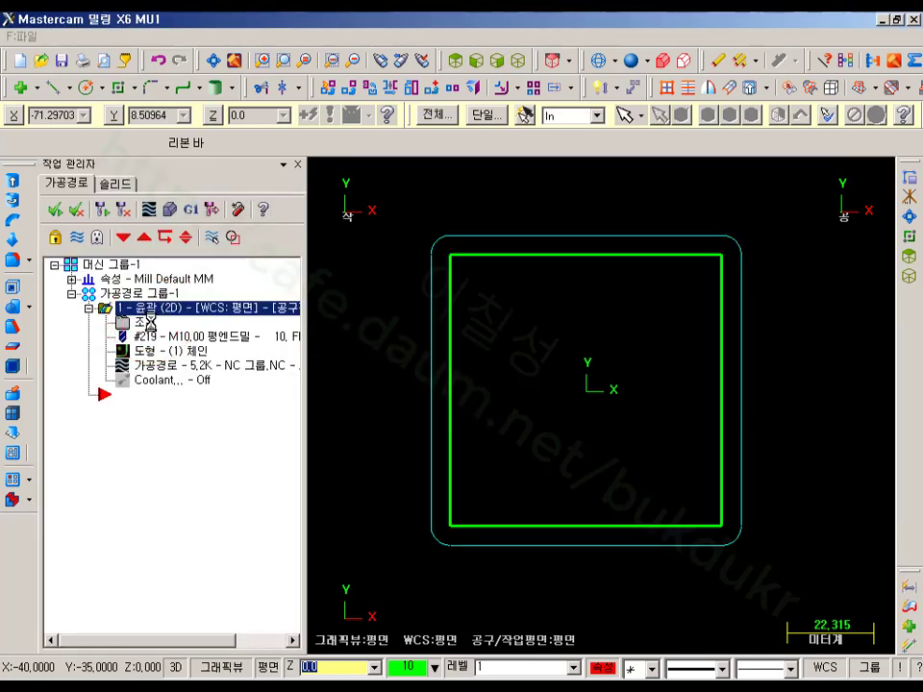
pyautogui.click(232, 105)
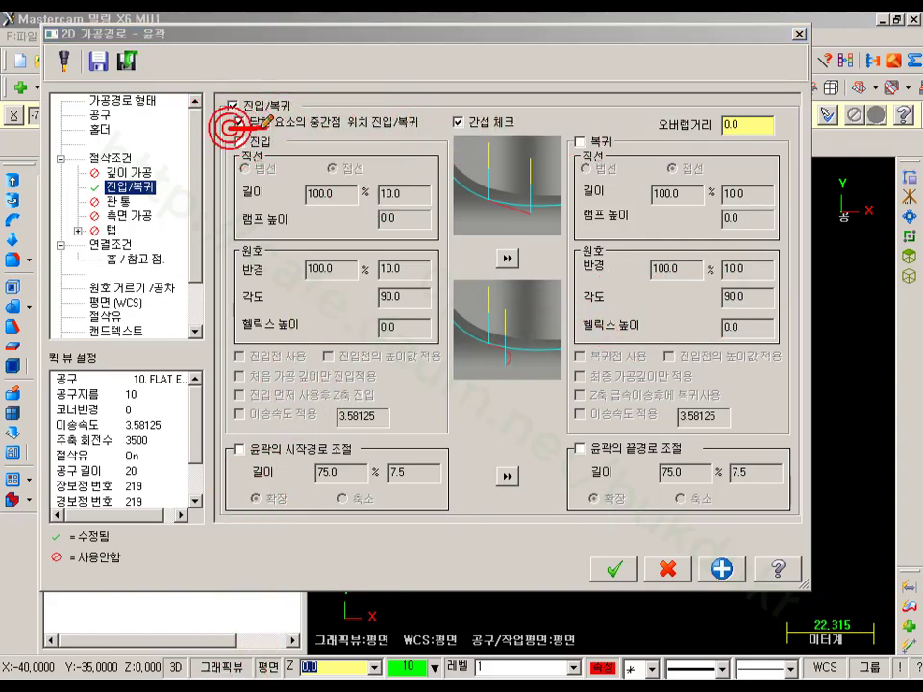
pyautogui.moveTo(231, 125)
pyautogui.mouseDown()
pyautogui.moveTo(428, 120)
pyautogui.moveTo(420, 108)
pyautogui.moveTo(220, 110)
pyautogui.mouseUp()
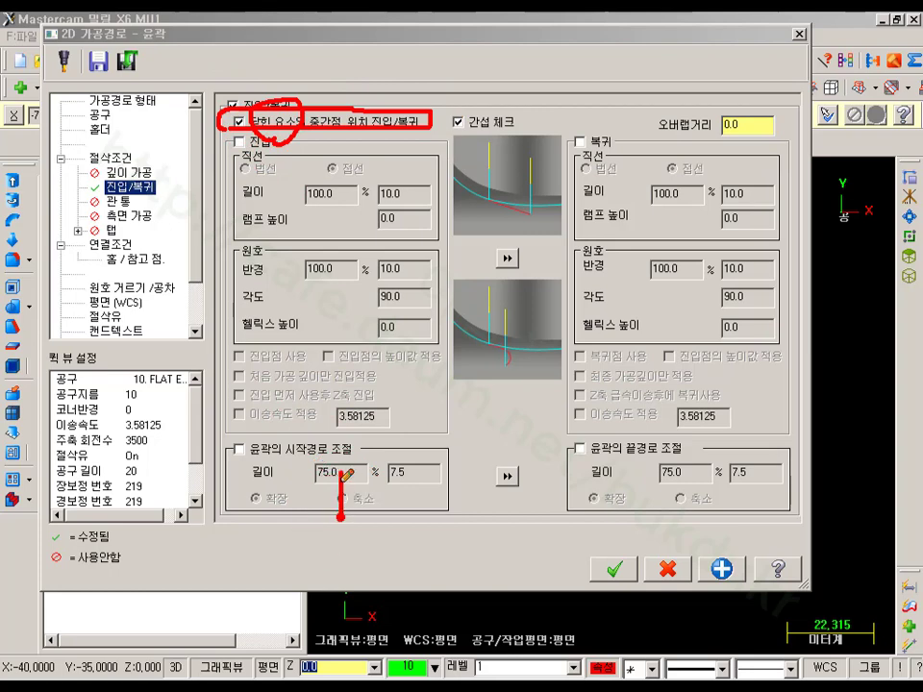
pyautogui.moveTo(338, 331)
pyautogui.mouseDown()
pyautogui.moveTo(530, 264)
pyautogui.moveTo(639, 329)
pyautogui.moveTo(618, 521)
pyautogui.moveTo(447, 546)
pyautogui.moveTo(375, 542)
pyautogui.mouseUp()
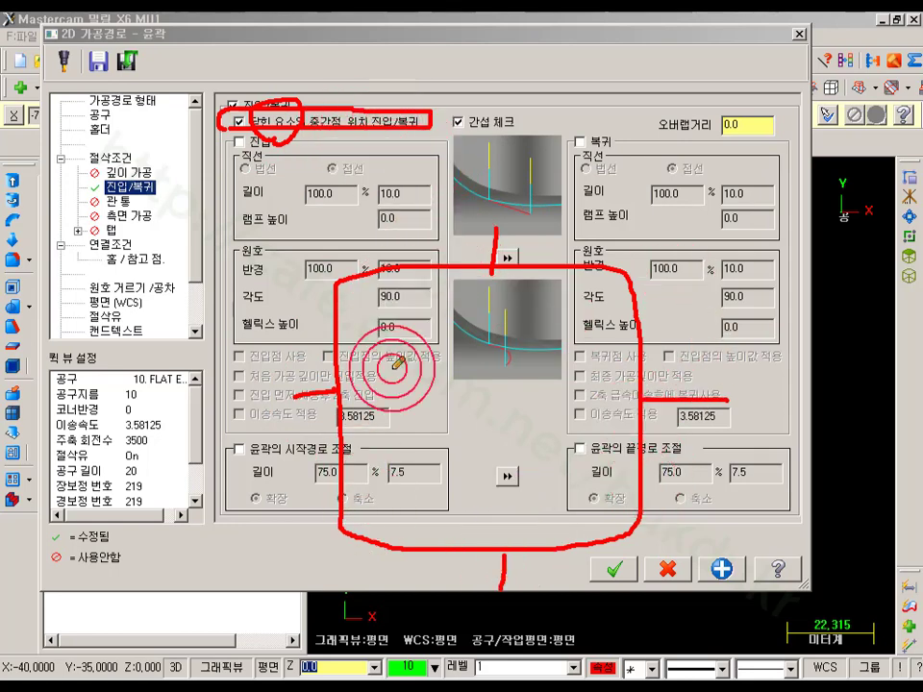
pyautogui.moveTo(280, 287)
pyautogui.mouseDown()
pyautogui.moveTo(388, 396)
pyautogui.moveTo(347, 510)
pyautogui.mouseUp()
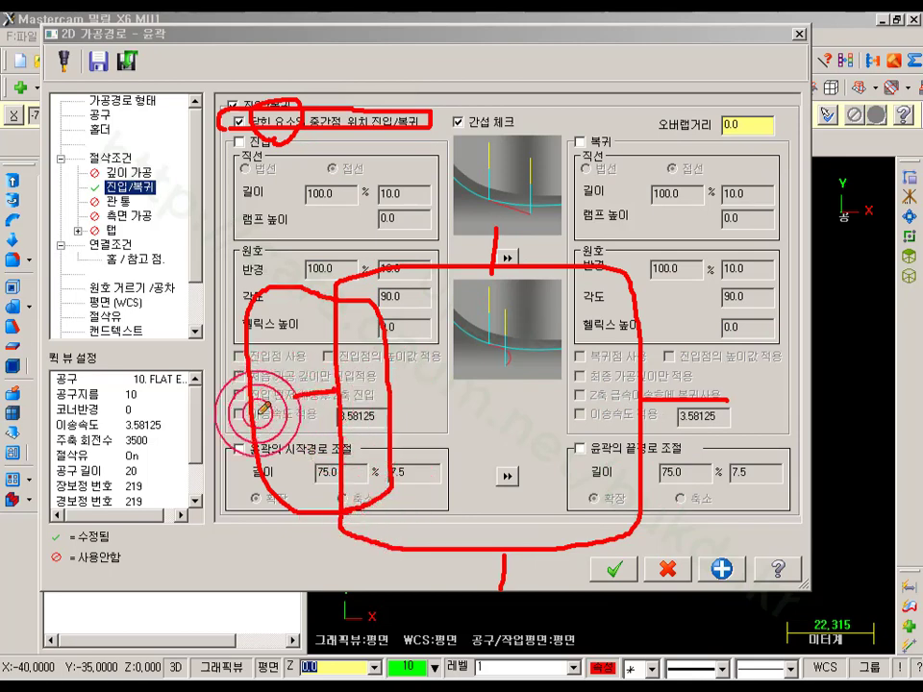
pyautogui.moveTo(240, 435); pyautogui.dragTo(289, 431)
pyautogui.moveTo(336, 382); pyautogui.dragTo(222, 333)
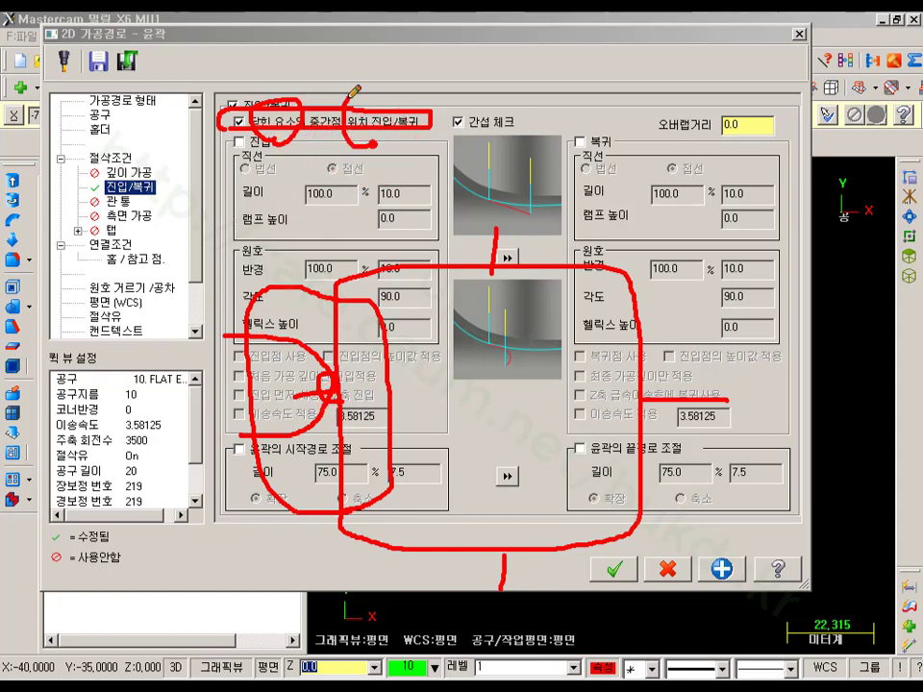
pyautogui.rightClick(550, 59)
pyautogui.click(580, 239)
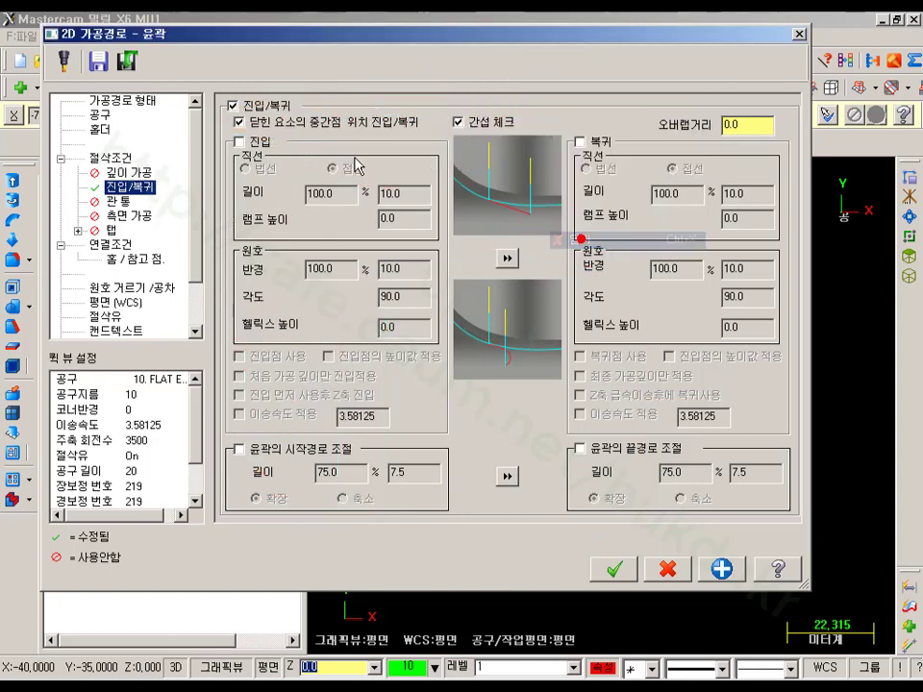
pyautogui.click(613, 569)
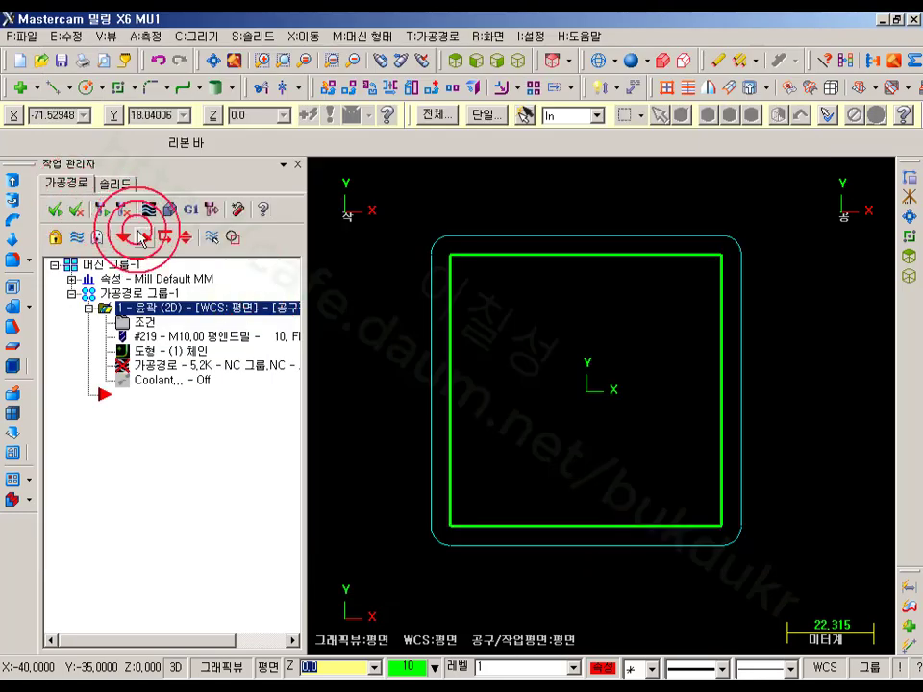
# - Copy the contour operation to a position after itself (뒤로 복사) in the toolpath group
pyautogui.moveTo(133, 309); pyautogui.dragTo(182, 492, button='right')
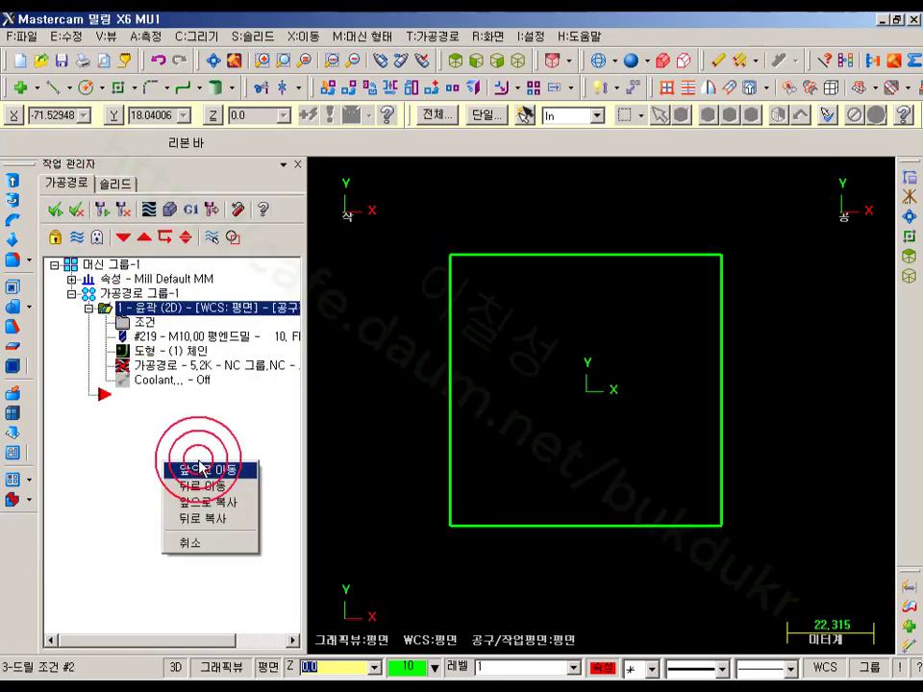
pyautogui.click(217, 523)
# - Disable 진입/복귀 in the first contour operation and regenerate both contour operations
pyautogui.click(125, 323)
pyautogui.click(232, 106)
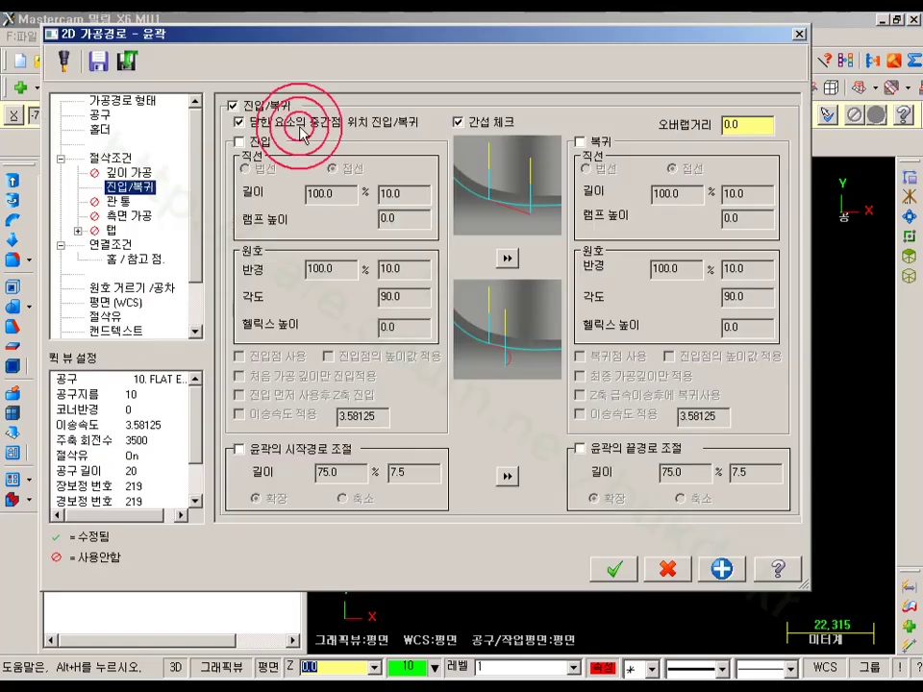
pyautogui.click(234, 106)
pyautogui.click(612, 569)
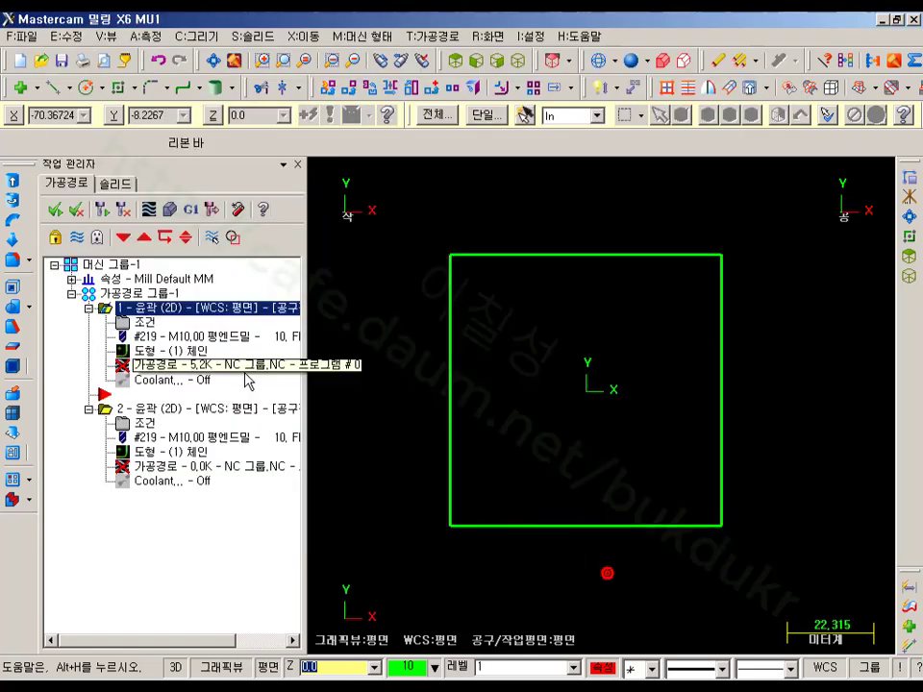
pyautogui.click(171, 423)
pyautogui.click(124, 209)
# - Backplot the first contour operation along the square's left edge to check its start point, then close the backplot
pyautogui.click(166, 365)
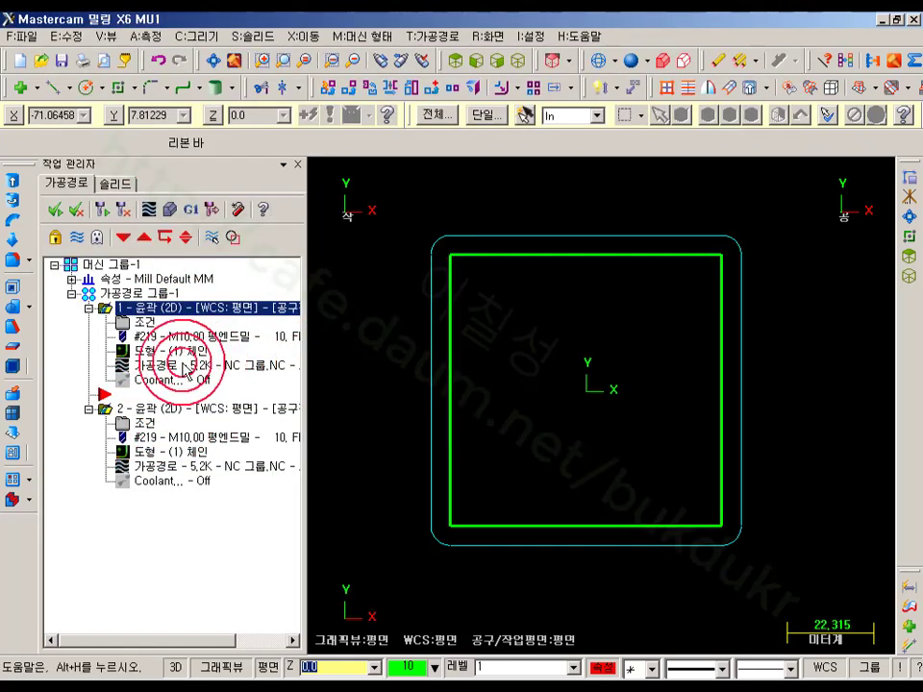
pyautogui.click(149, 209)
pyautogui.click(588, 176)
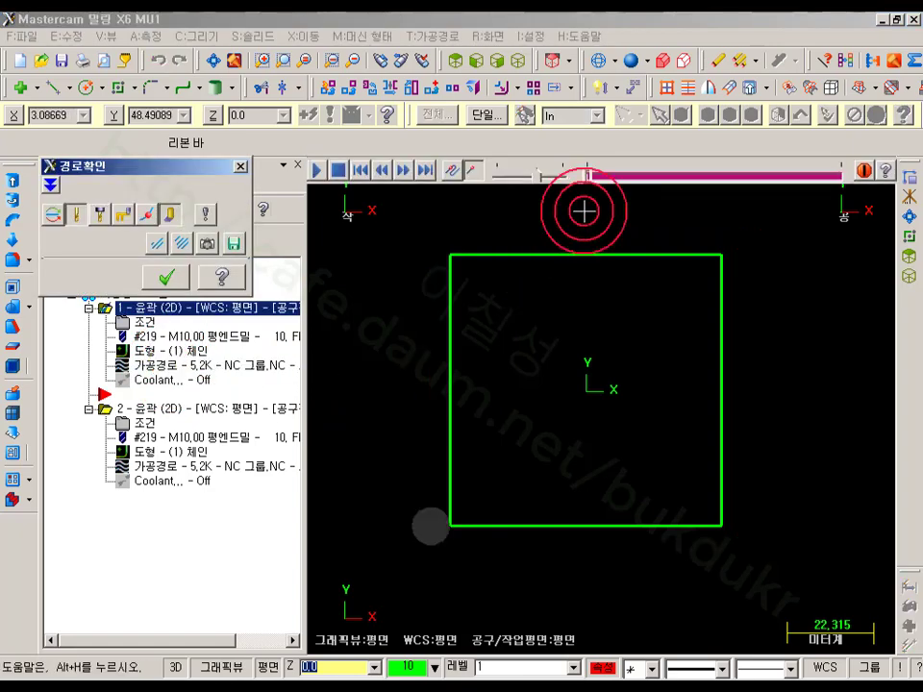
pyautogui.moveTo(588, 174); pyautogui.dragTo(663, 171)
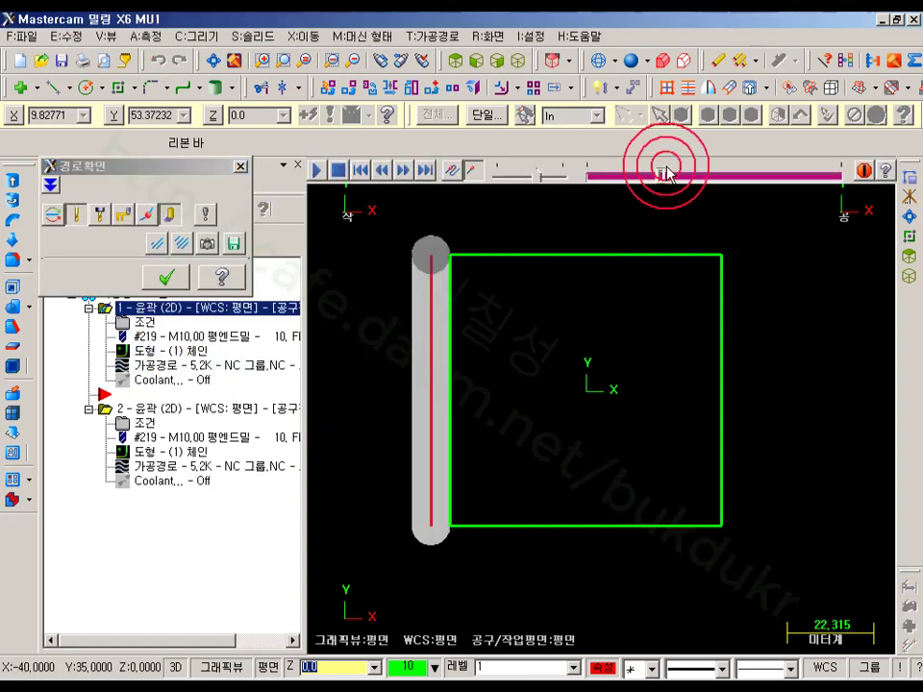
pyautogui.click(169, 277)
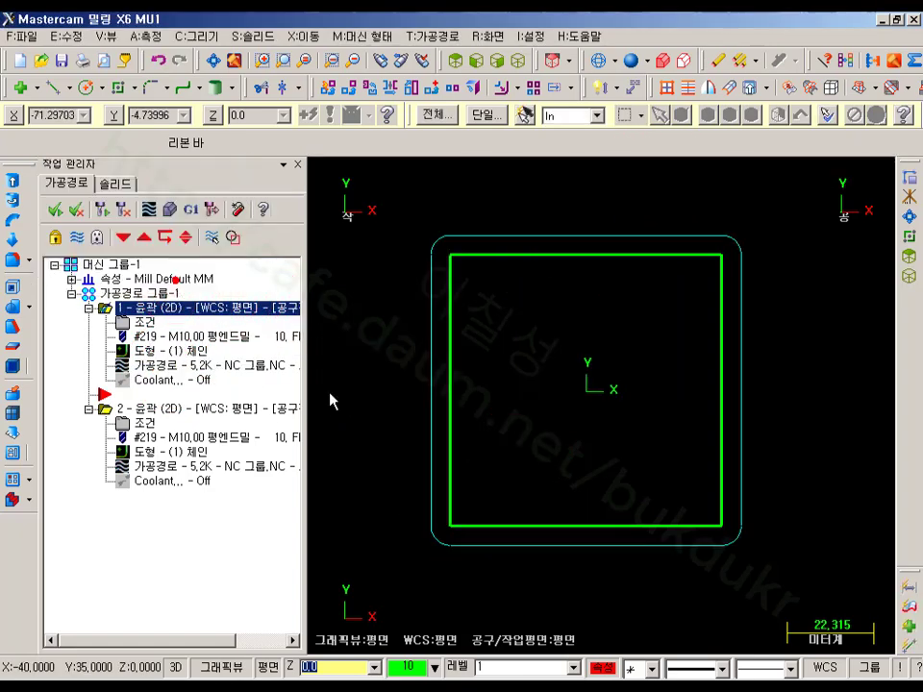
# - Backplot the second contour operation once around the whole square to check its start point, then close the backplot
pyautogui.click(151, 411)
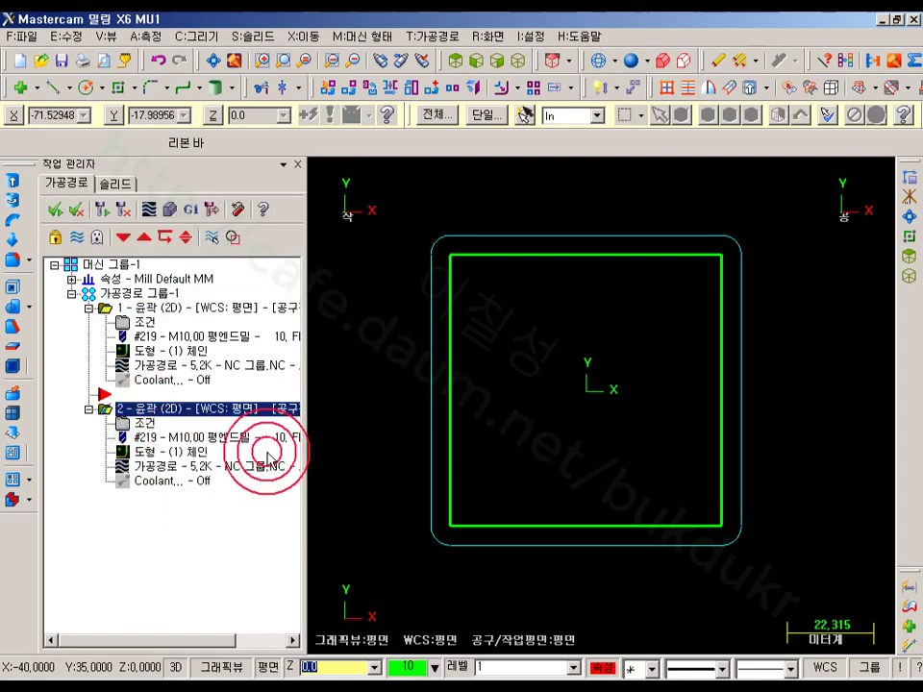
pyautogui.click(151, 210)
pyautogui.moveTo(588, 174); pyautogui.dragTo(675, 167)
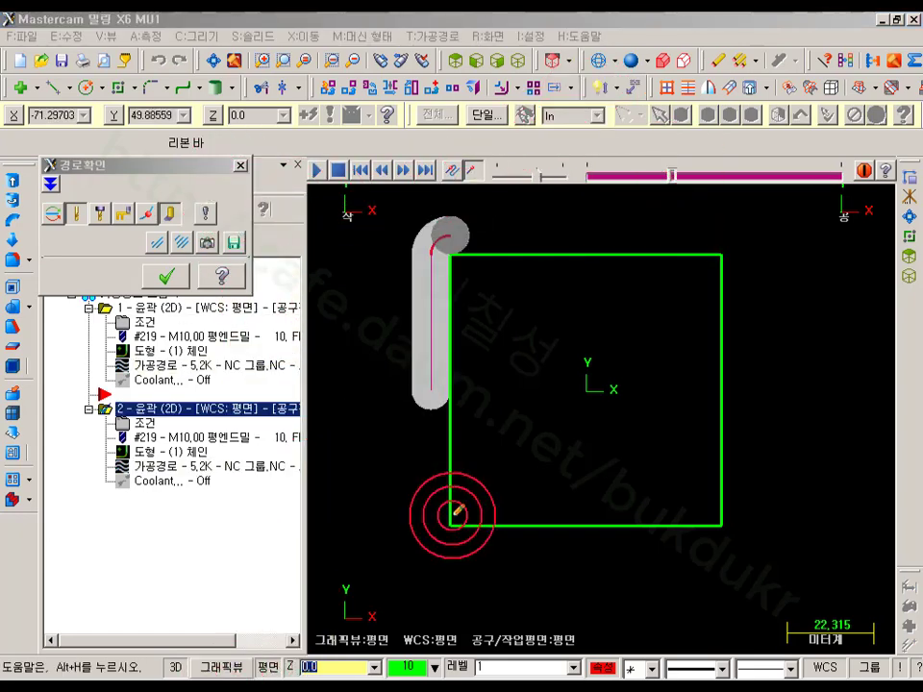
pyautogui.moveTo(461, 526); pyautogui.dragTo(395, 458)
pyautogui.moveTo(444, 254)
pyautogui.mouseDown()
pyautogui.moveTo(496, 443)
pyautogui.moveTo(432, 525)
pyautogui.moveTo(381, 522)
pyautogui.mouseUp()
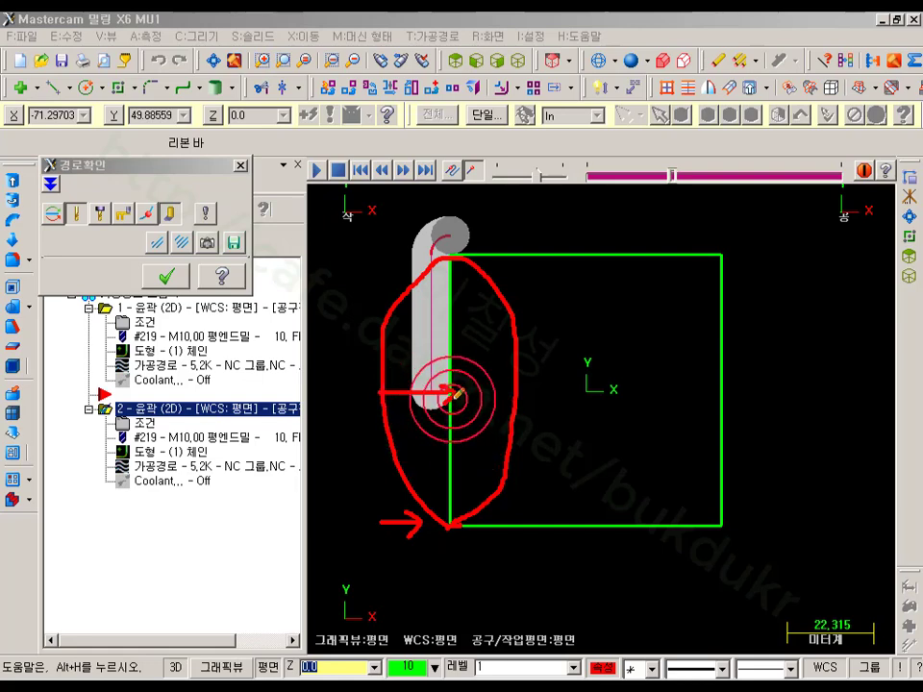
pyautogui.rightClick(575, 222)
pyautogui.click(607, 397)
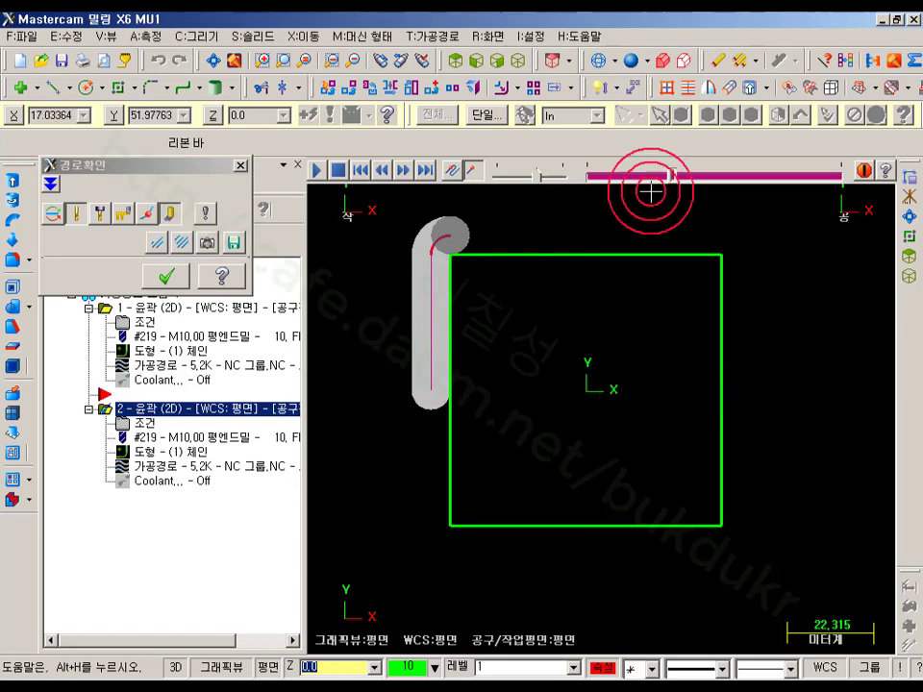
pyautogui.moveTo(673, 177); pyautogui.dragTo(790, 181)
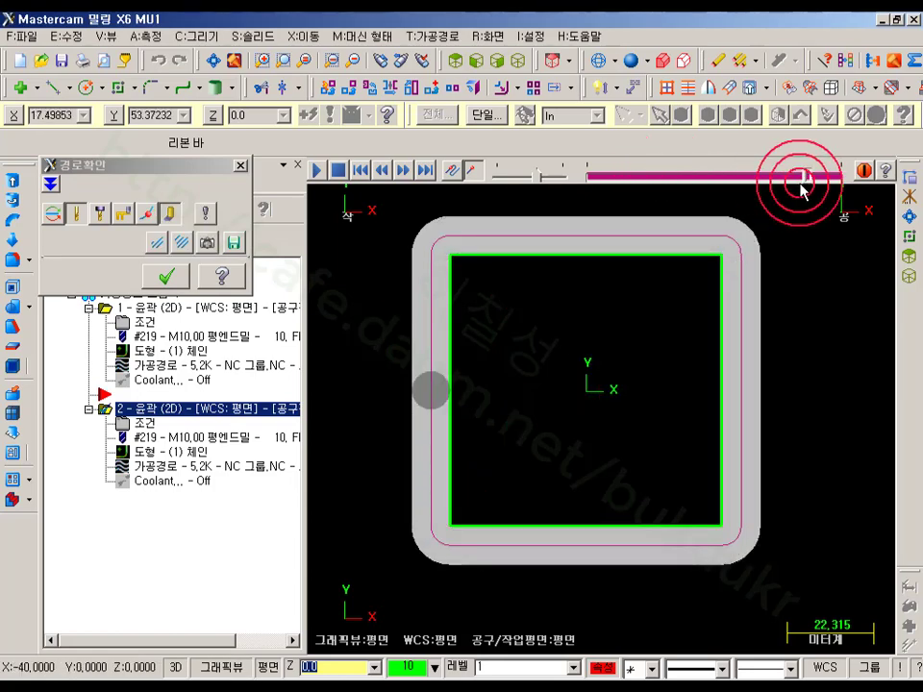
pyautogui.click(167, 276)
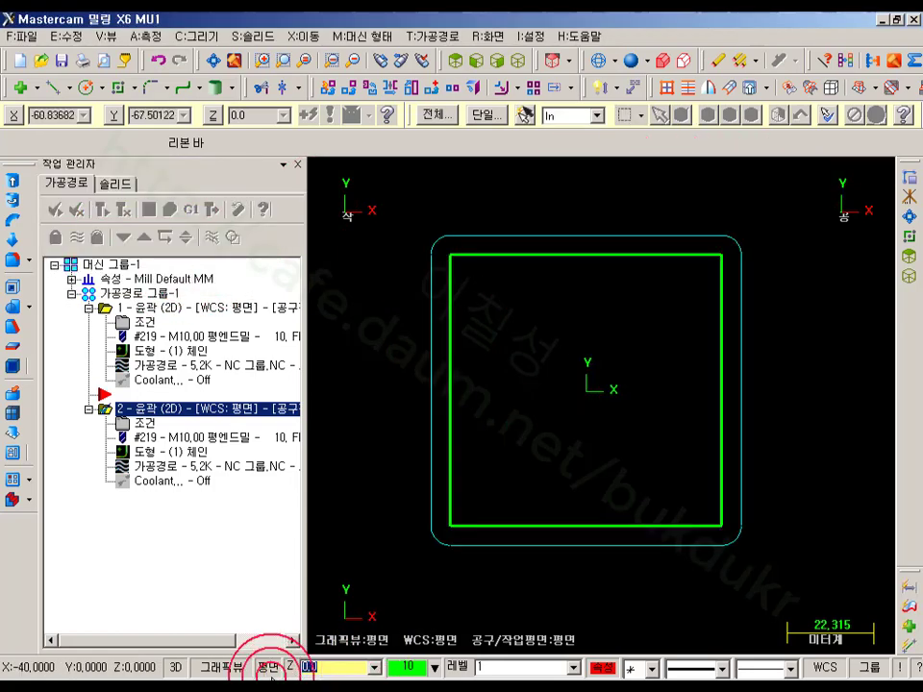
# - Enable 진입/복귀 in the first contour operation with both 진입 and 복귀 at their default values, and regenerate it
pyautogui.click(142, 322)
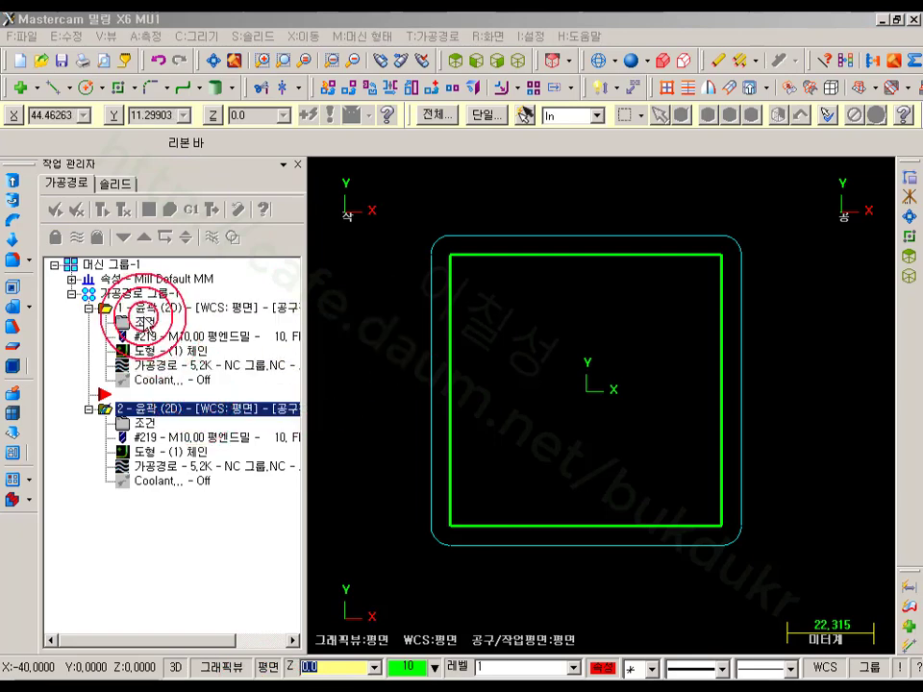
pyautogui.click(256, 171)
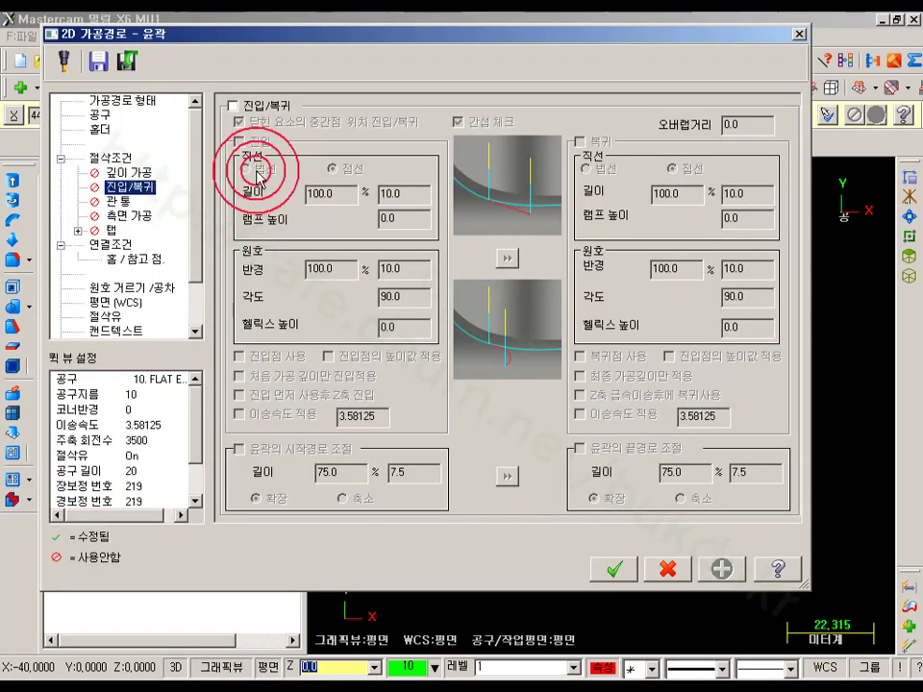
pyautogui.click(231, 106)
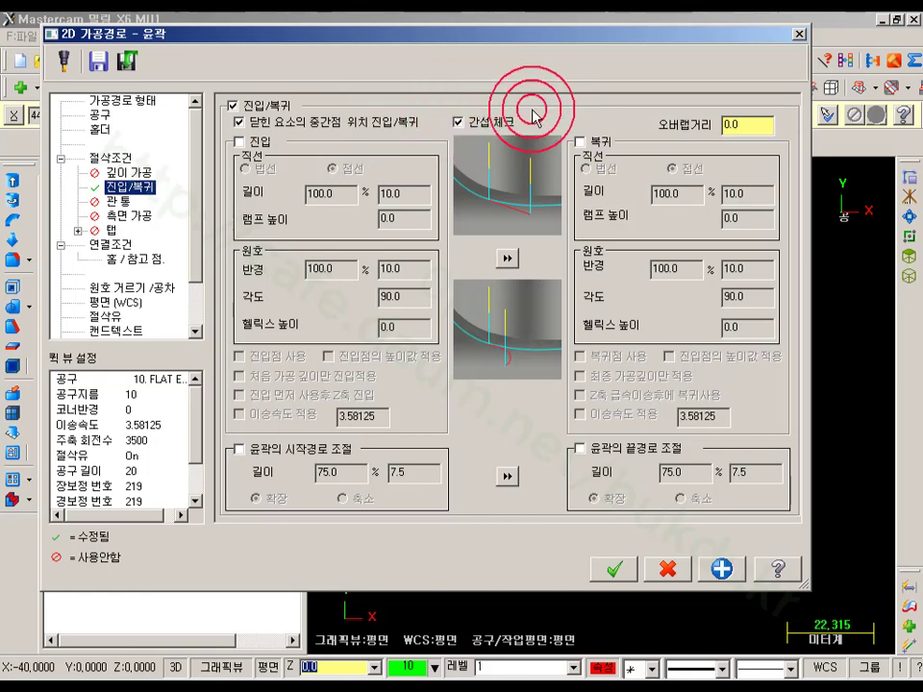
pyautogui.click(238, 144)
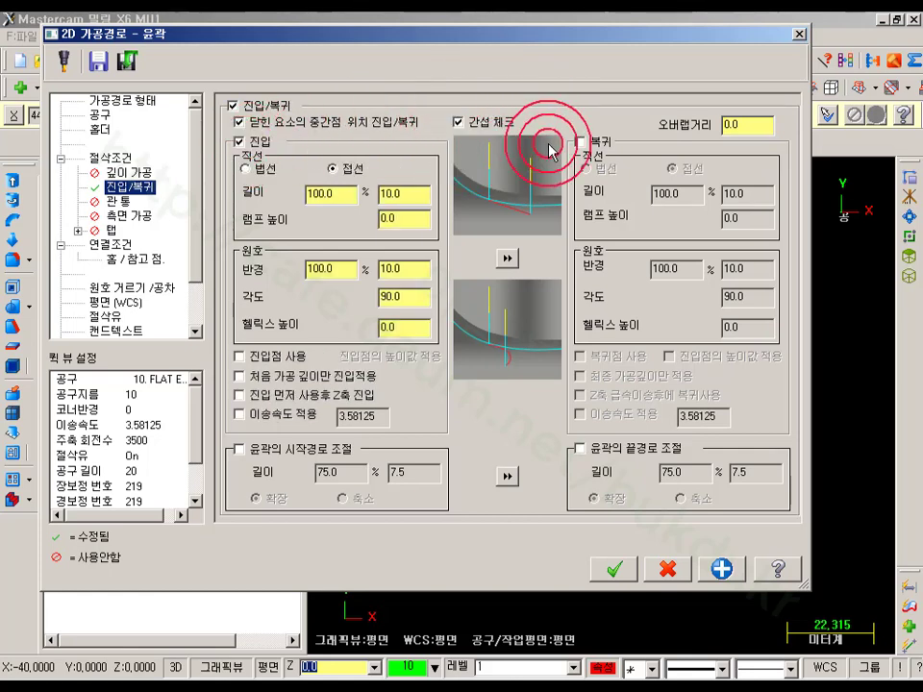
pyautogui.click(580, 142)
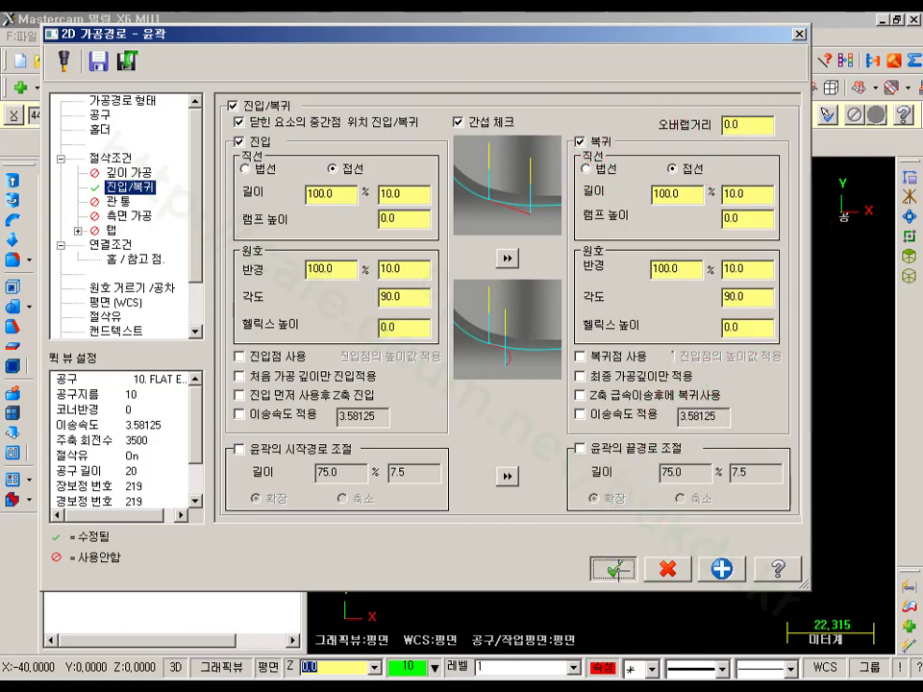
pyautogui.click(612, 569)
pyautogui.click(78, 208)
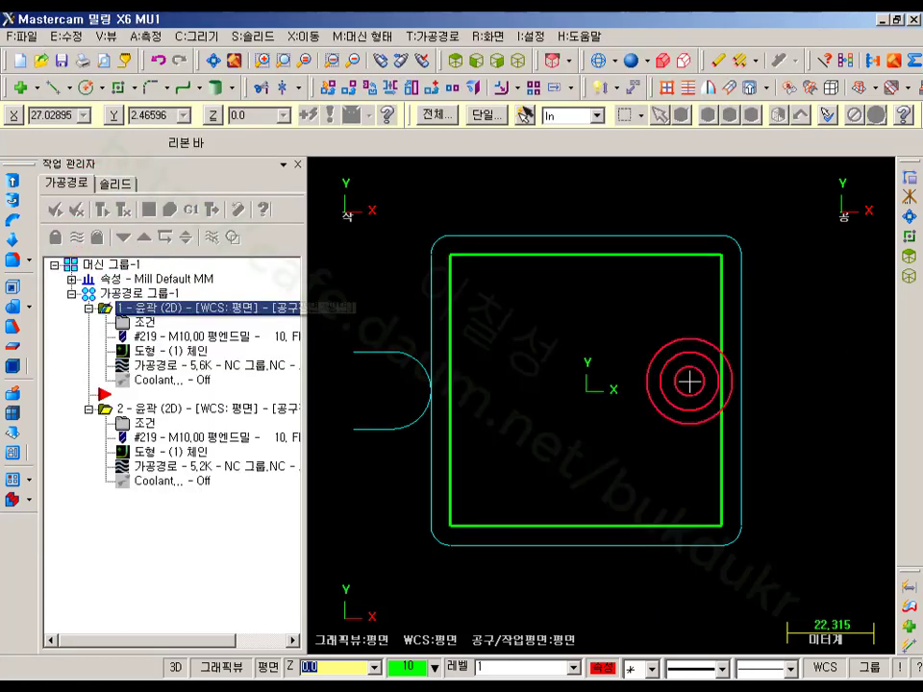
# - Open the chain manager for the first contour operation's geometry and select 체인 1
pyautogui.scroll(-5, 706, 395)
pyautogui.scroll(4, 441, 353)
pyautogui.scroll(-2, 472, 315)
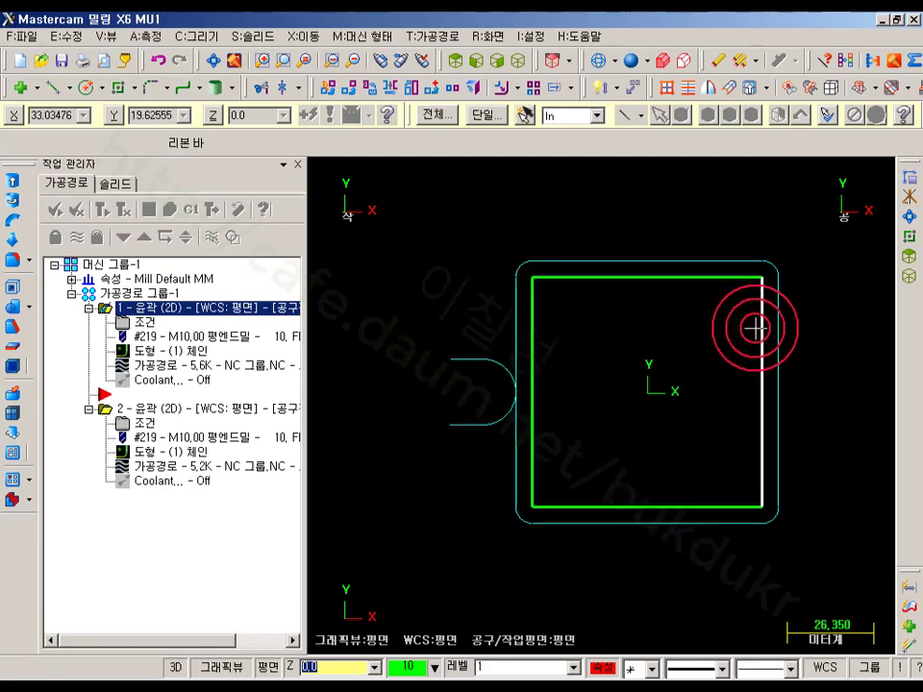
pyautogui.click(159, 354)
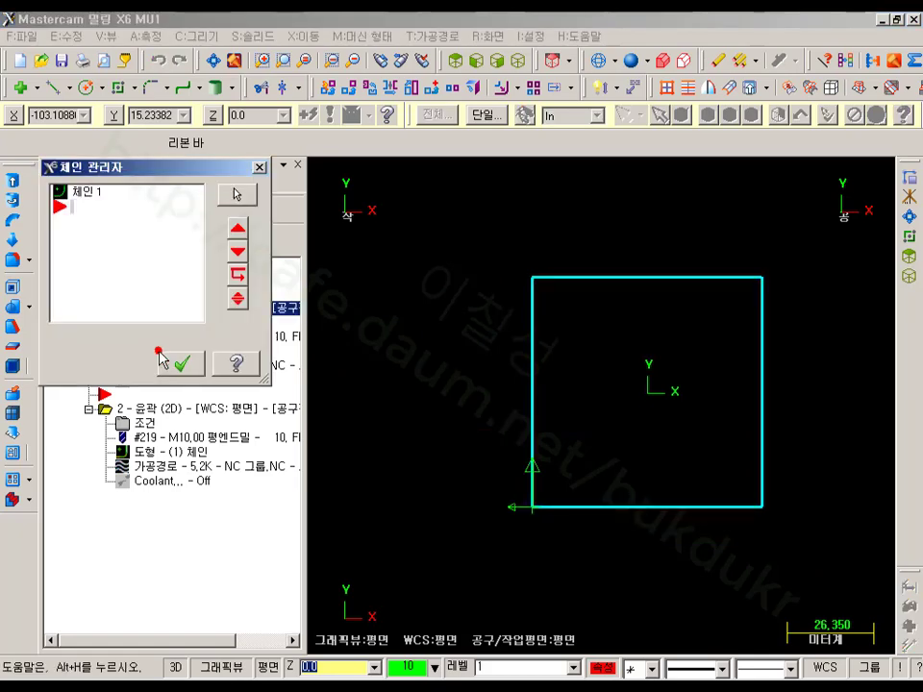
pyautogui.click(90, 195)
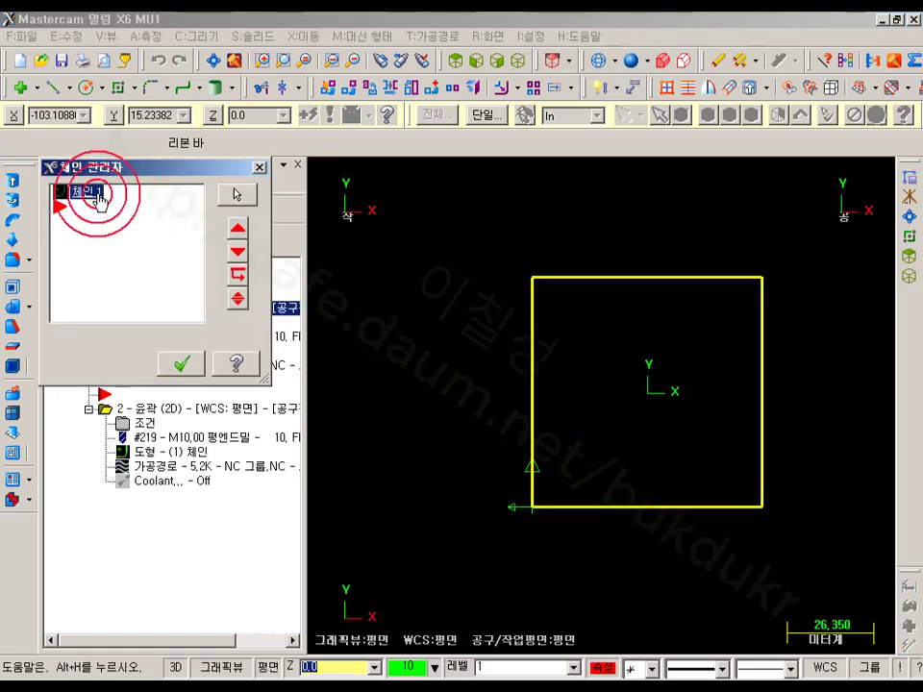
# - Mark the chain's start point and direction arrows at the square's lower-left corner with the screen pen, write 보정방향 beside them, and close the pen
pyautogui.click(226, 689)
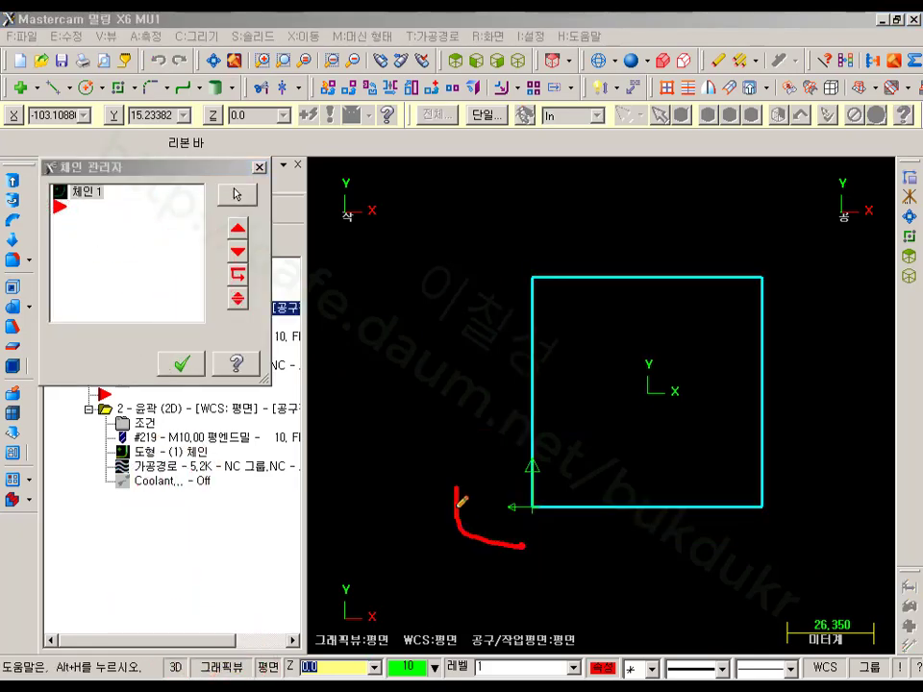
pyautogui.moveTo(458, 506)
pyautogui.mouseDown()
pyautogui.moveTo(591, 525)
pyautogui.moveTo(500, 548)
pyautogui.mouseUp()
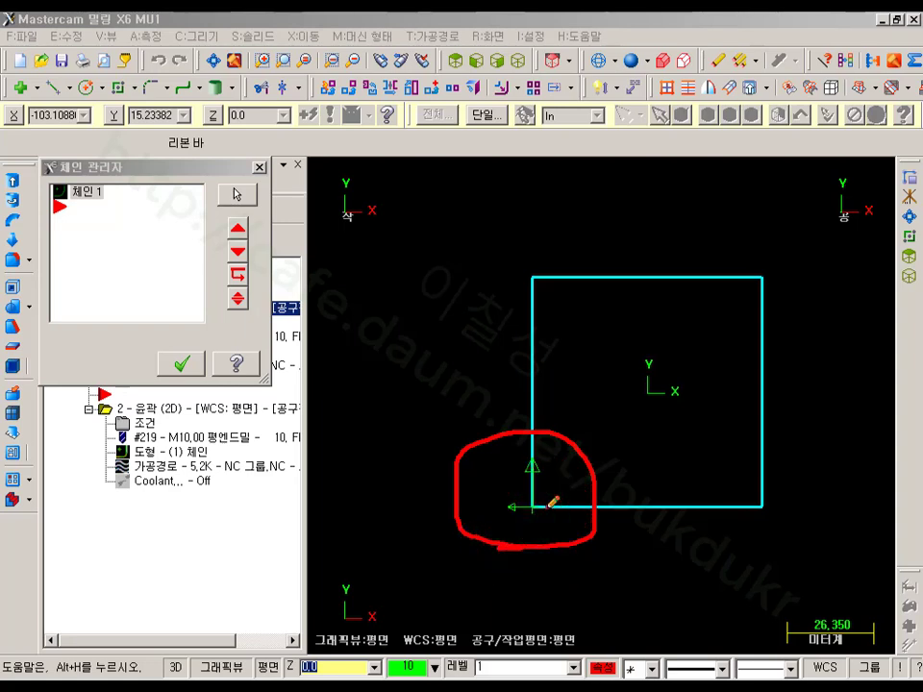
pyautogui.moveTo(552, 446)
pyautogui.mouseDown()
pyautogui.moveTo(552, 383)
pyautogui.moveTo(543, 387)
pyautogui.moveTo(553, 367)
pyautogui.mouseUp()
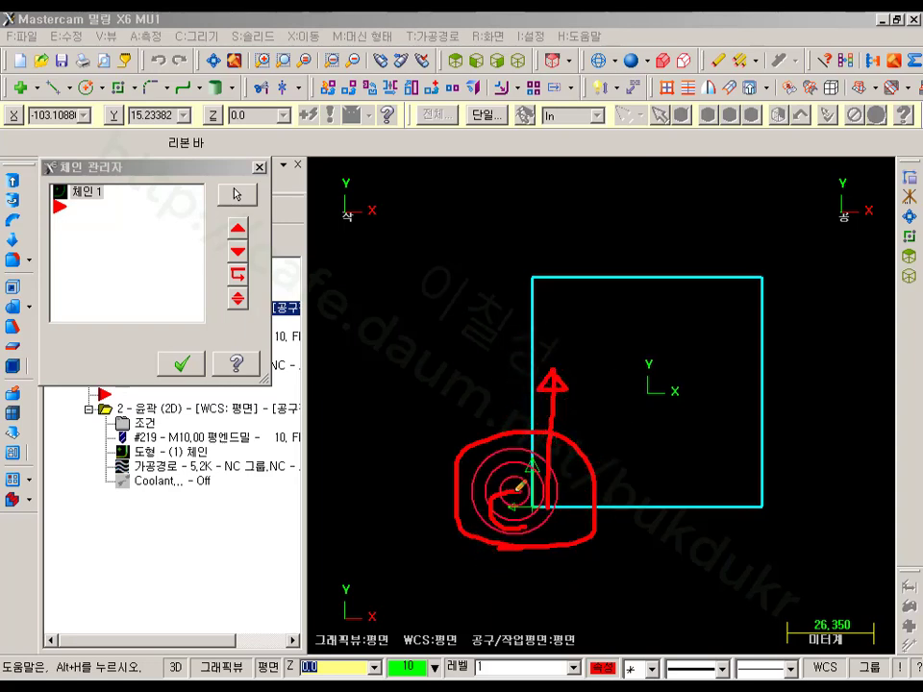
pyautogui.moveTo(519, 488); pyautogui.dragTo(524, 519)
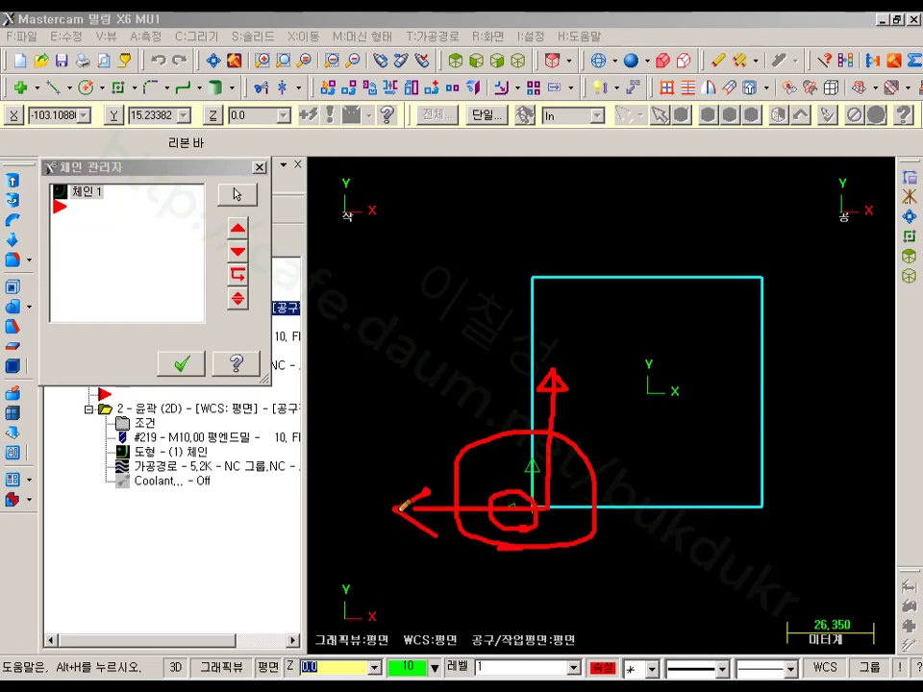
pyautogui.moveTo(402, 507); pyautogui.dragTo(394, 507)
pyautogui.moveTo(413, 574); pyautogui.dragTo(440, 601)
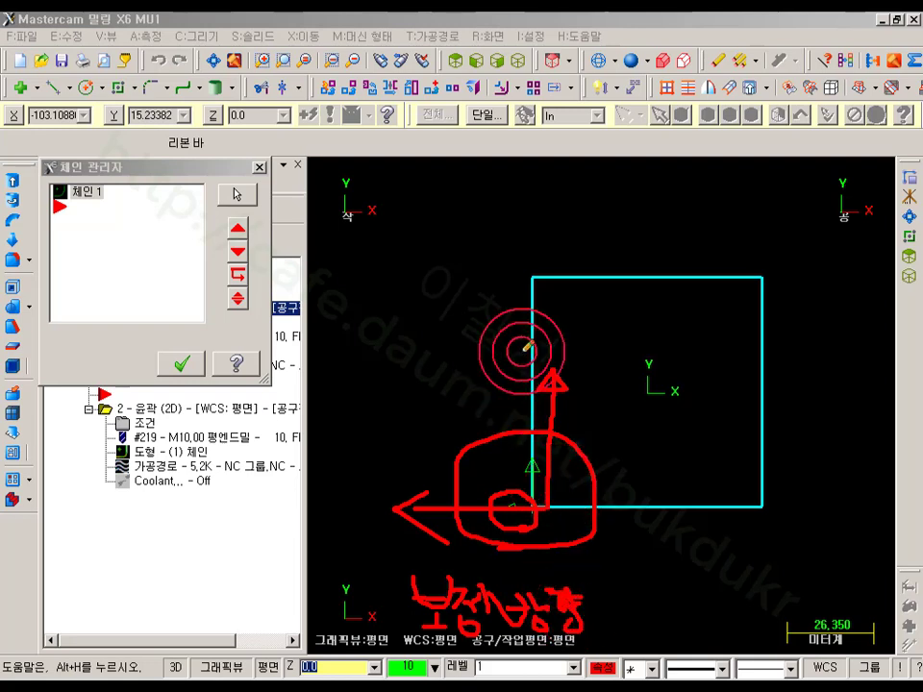
pyautogui.rightClick(394, 278)
pyautogui.click(422, 451)
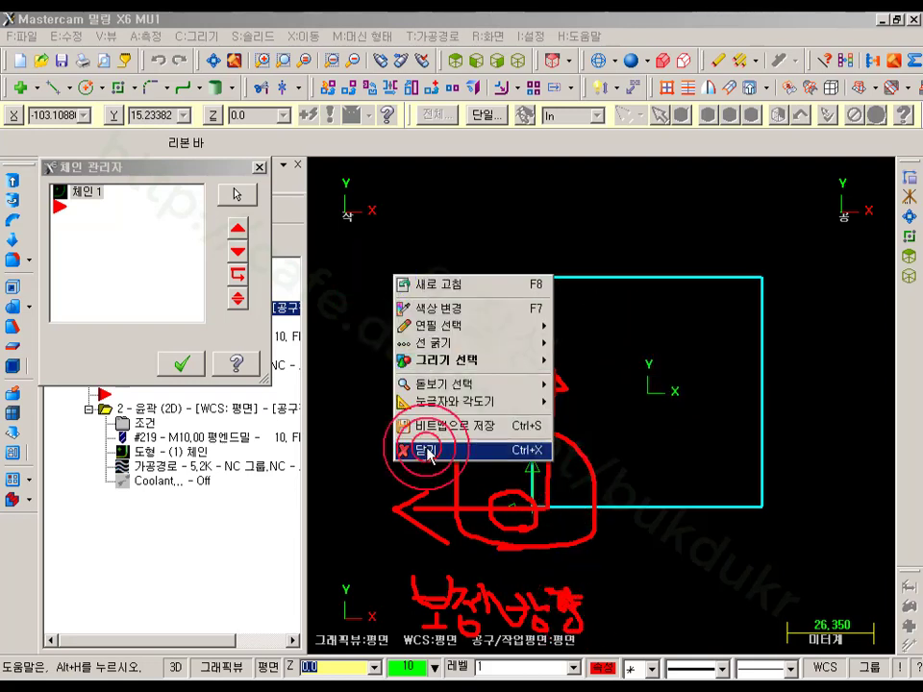
# - Flip the compensation side of 체인 1 in the first contour operation using 보정 변경, and regenerate the operation
pyautogui.click(93, 193)
pyautogui.rightClick(94, 194)
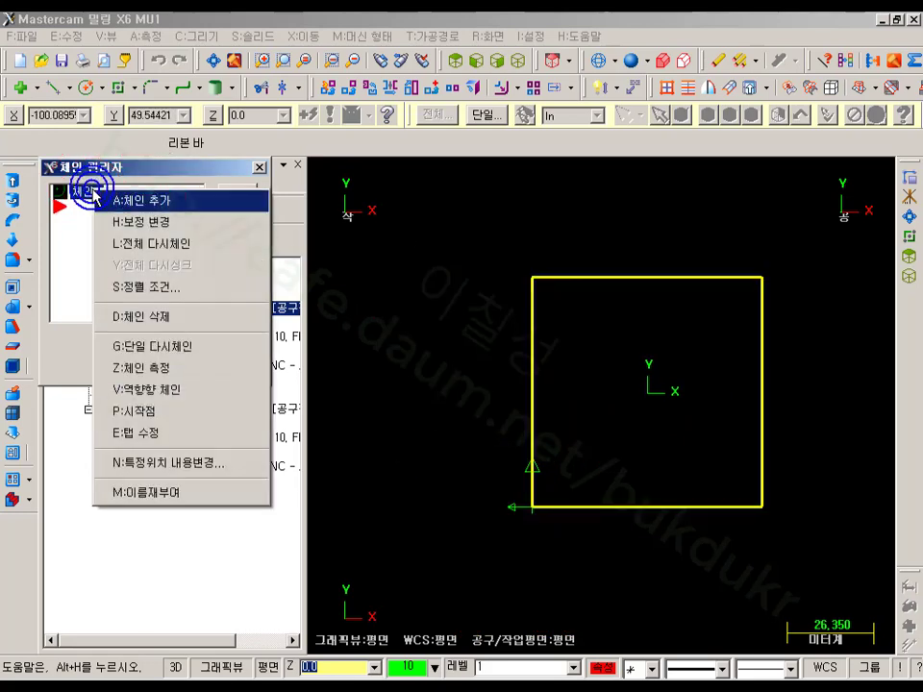
pyautogui.click(150, 222)
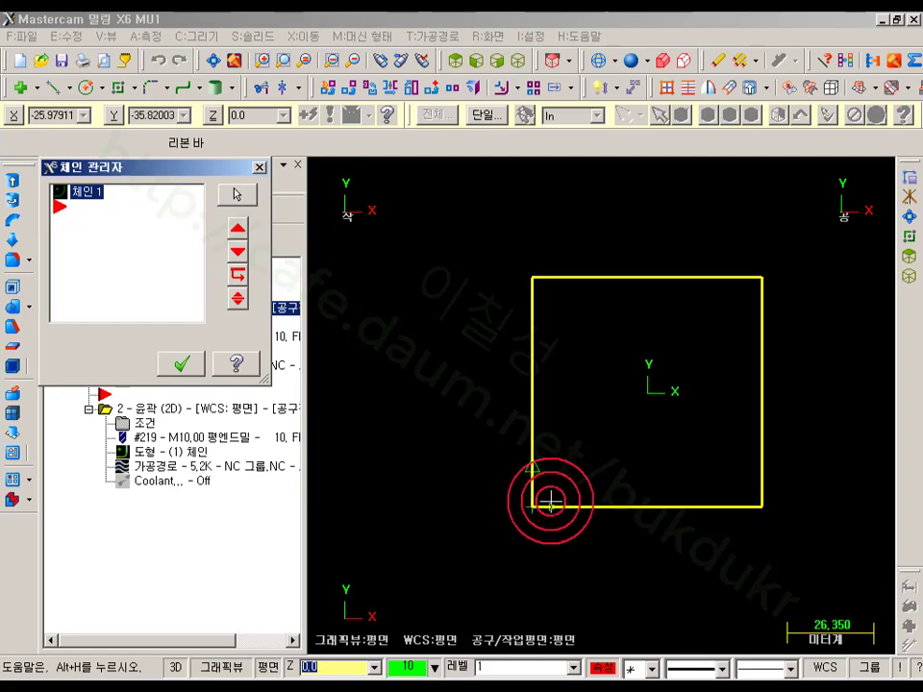
pyautogui.click(226, 665)
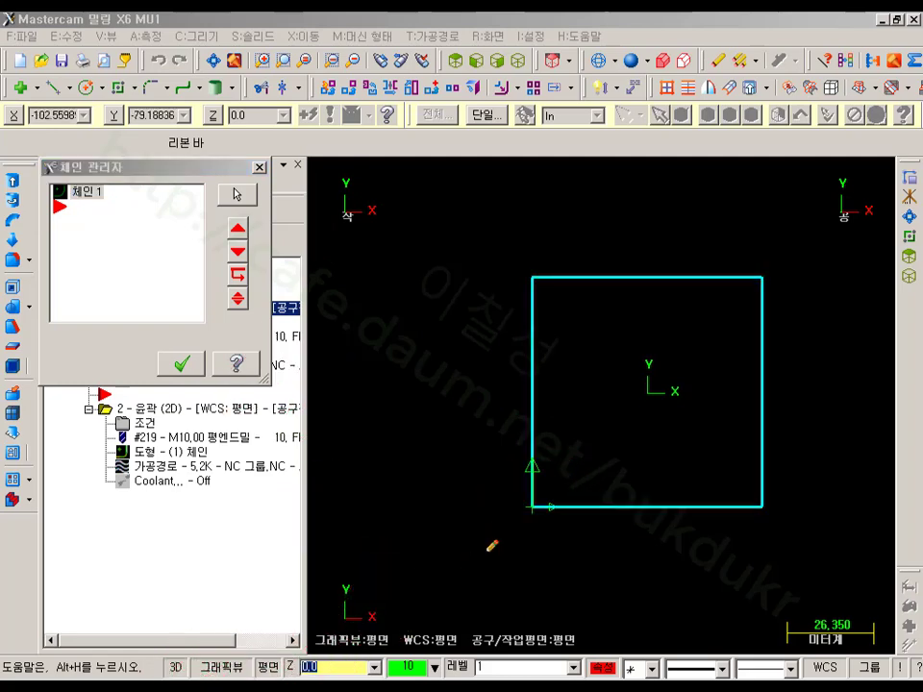
pyautogui.rightClick(371, 396)
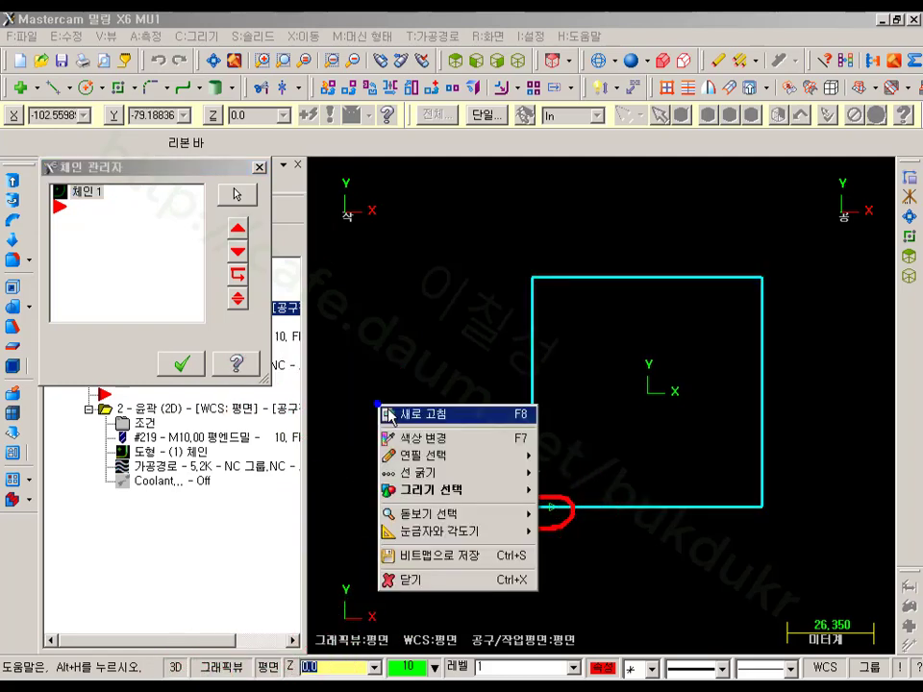
pyautogui.click(402, 578)
pyautogui.click(188, 363)
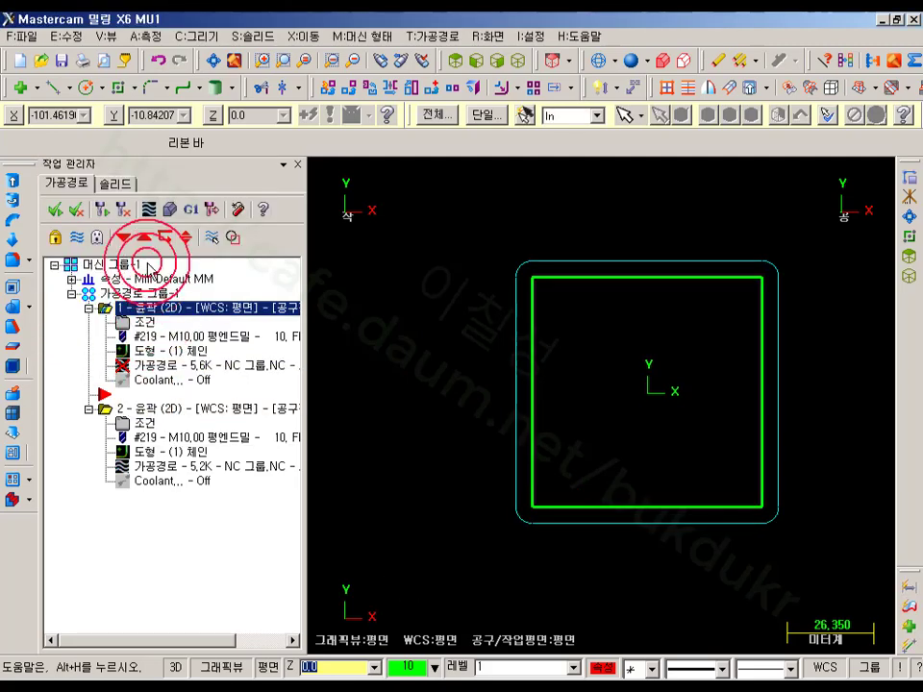
pyautogui.click(103, 209)
pyautogui.scroll(-1, 648, 367)
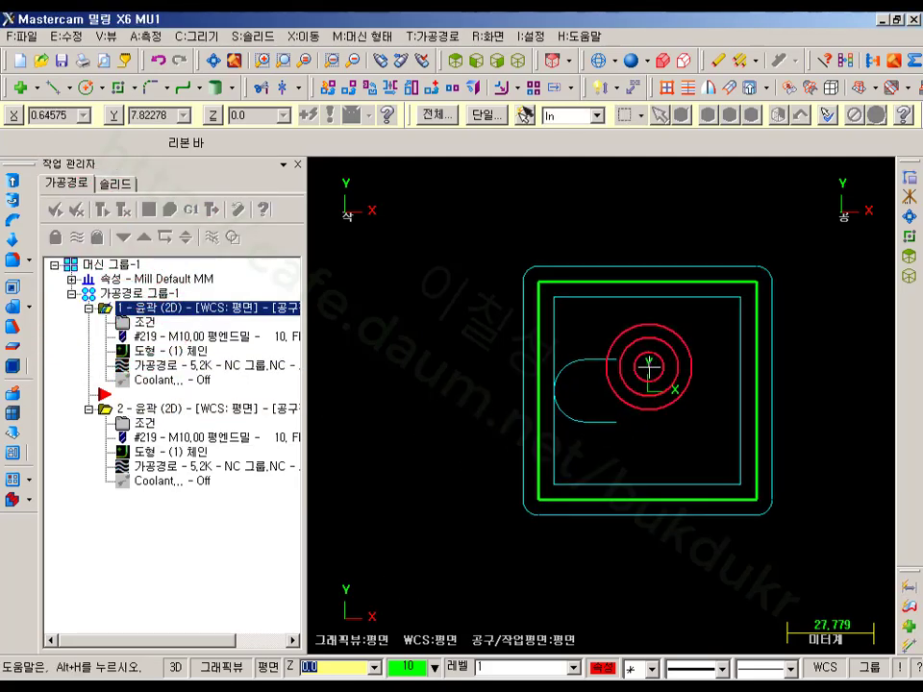
# - Enable both 진입 and 복귀 in the second contour operation and regenerate it
pyautogui.click(161, 408)
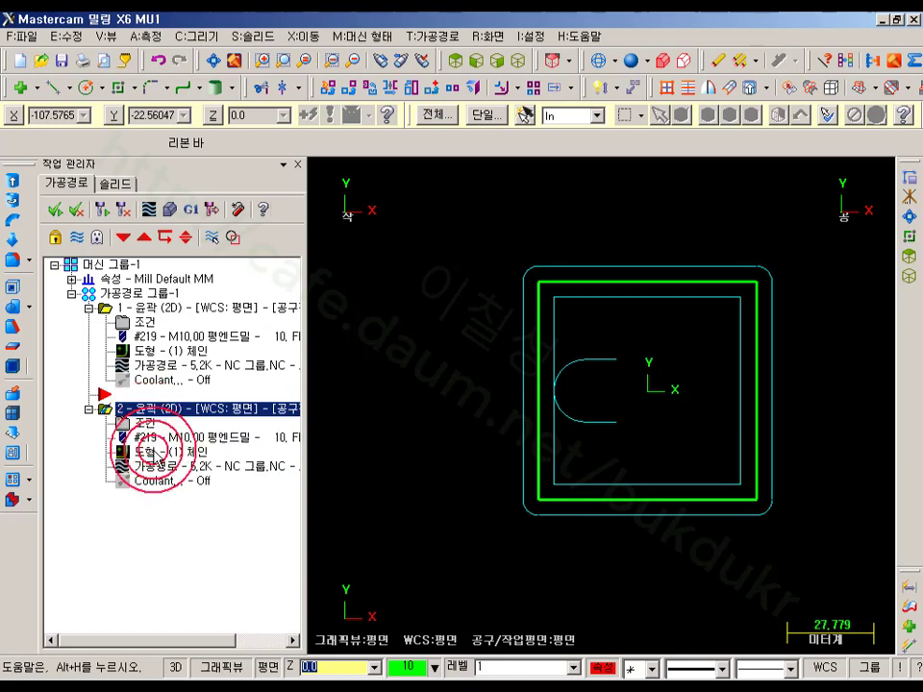
pyautogui.click(149, 424)
pyautogui.click(258, 144)
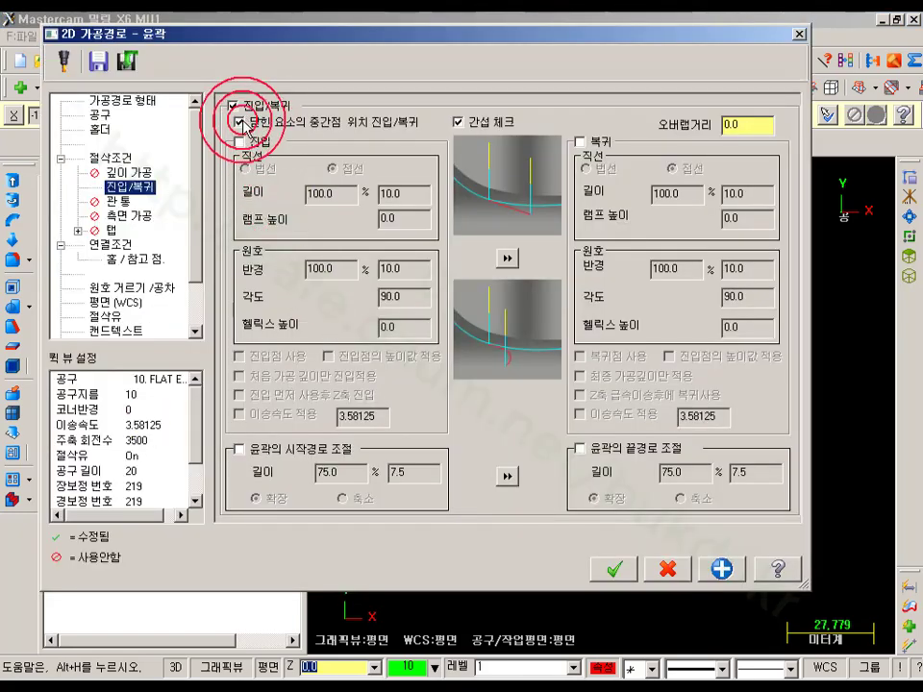
pyautogui.click(582, 145)
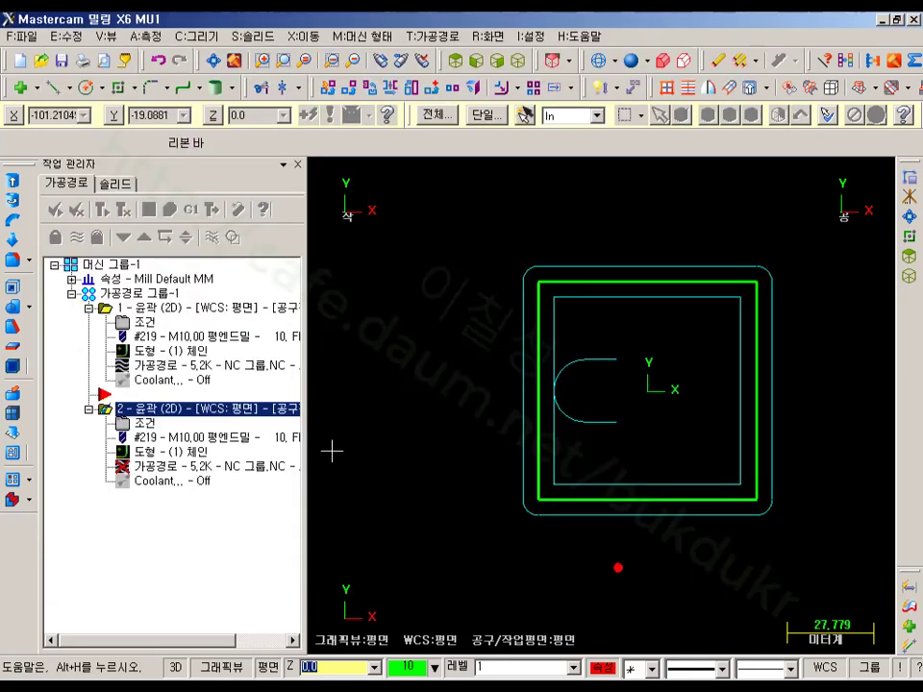
pyautogui.click(103, 208)
pyautogui.click(202, 452)
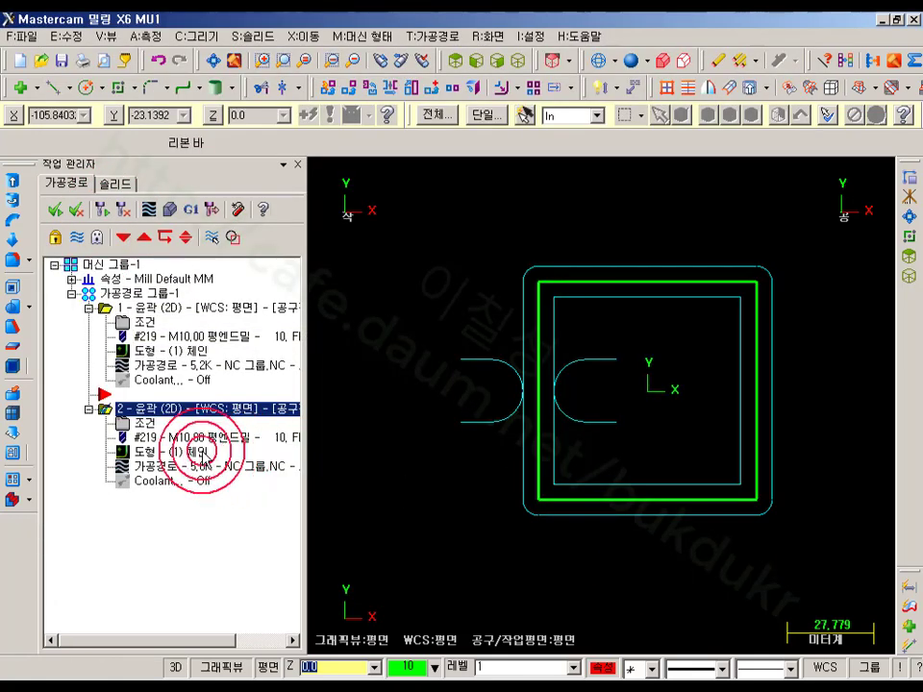
# - Display only the selected operation's toolpath and switch between the two contour operations to compare their inside and outside lead moves
pyautogui.click(213, 238)
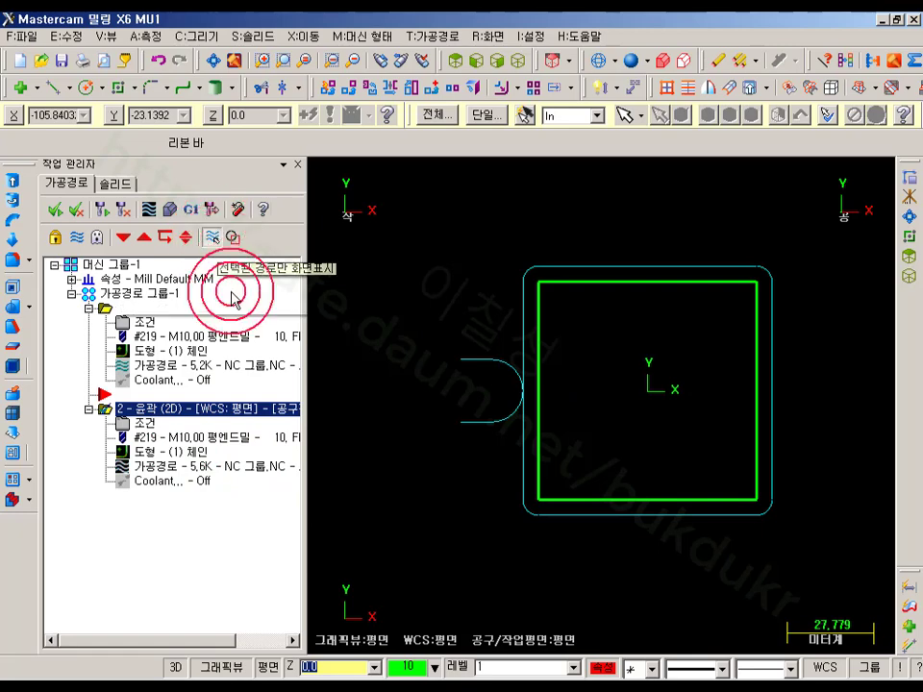
pyautogui.click(179, 308)
pyautogui.click(248, 411)
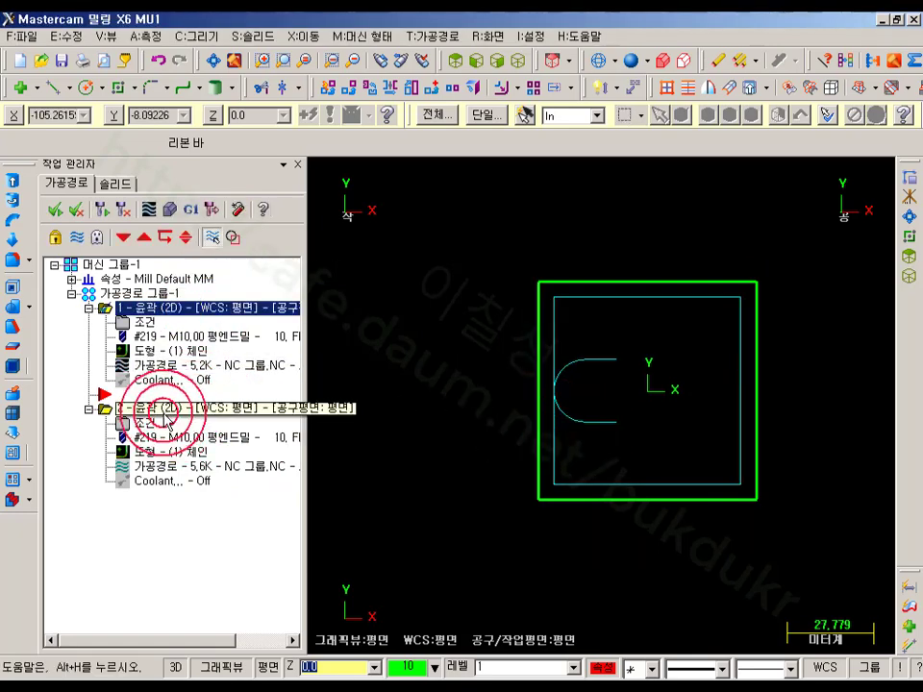
pyautogui.click(578, 569)
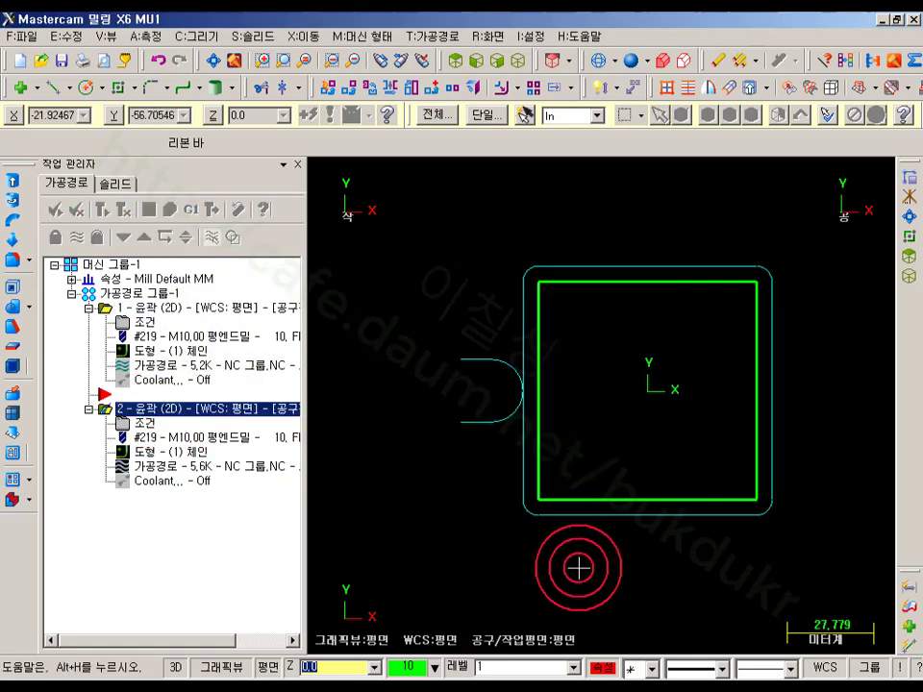
pyautogui.click(203, 308)
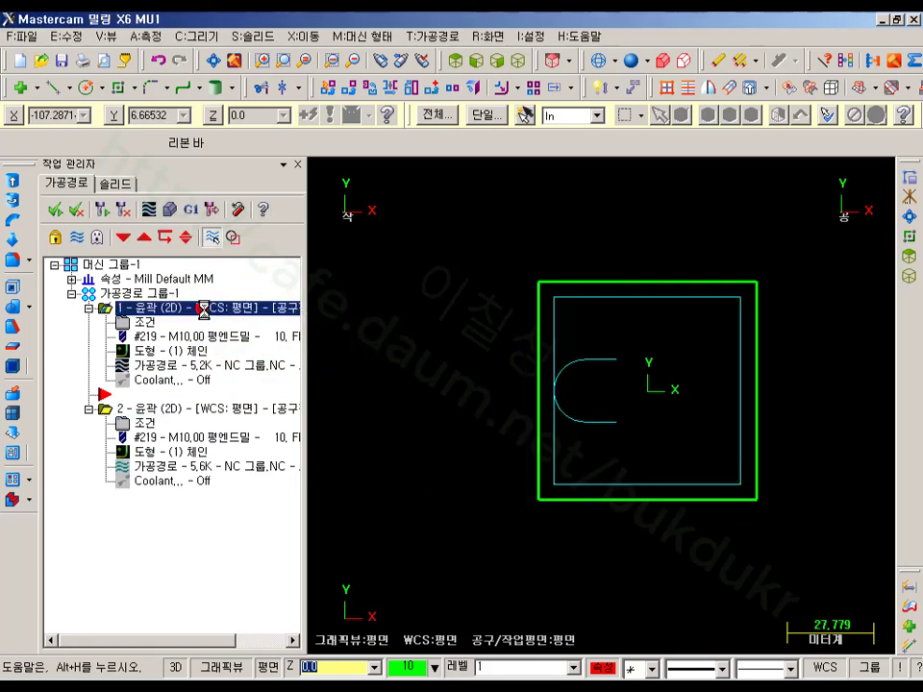
pyautogui.click(204, 309)
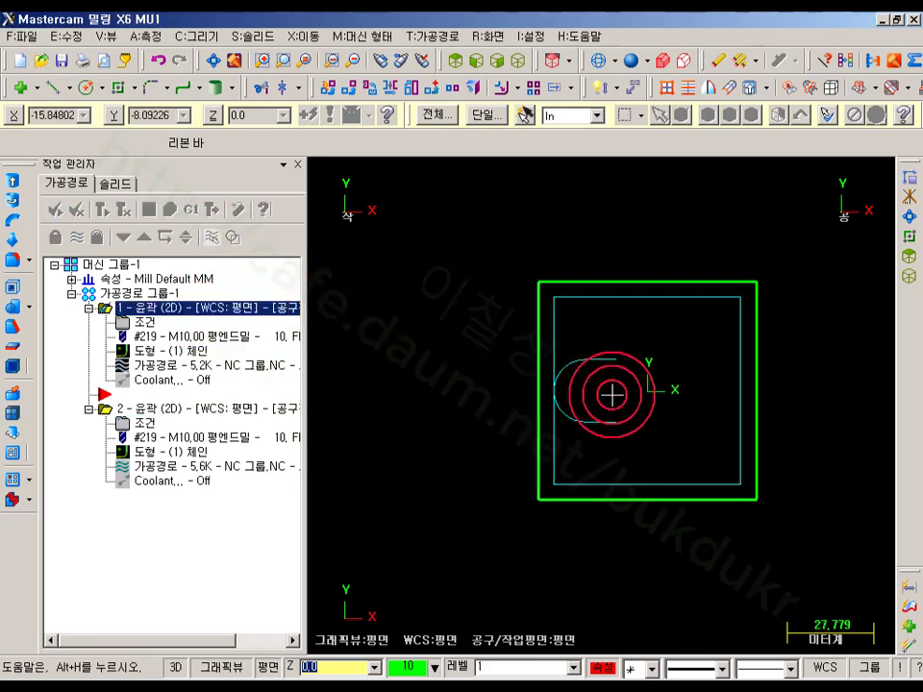
# - Disable 닫힌 요소의 중간점 위치 진입/복귀 in the first contour operation and regenerate it
pyautogui.click(144, 322)
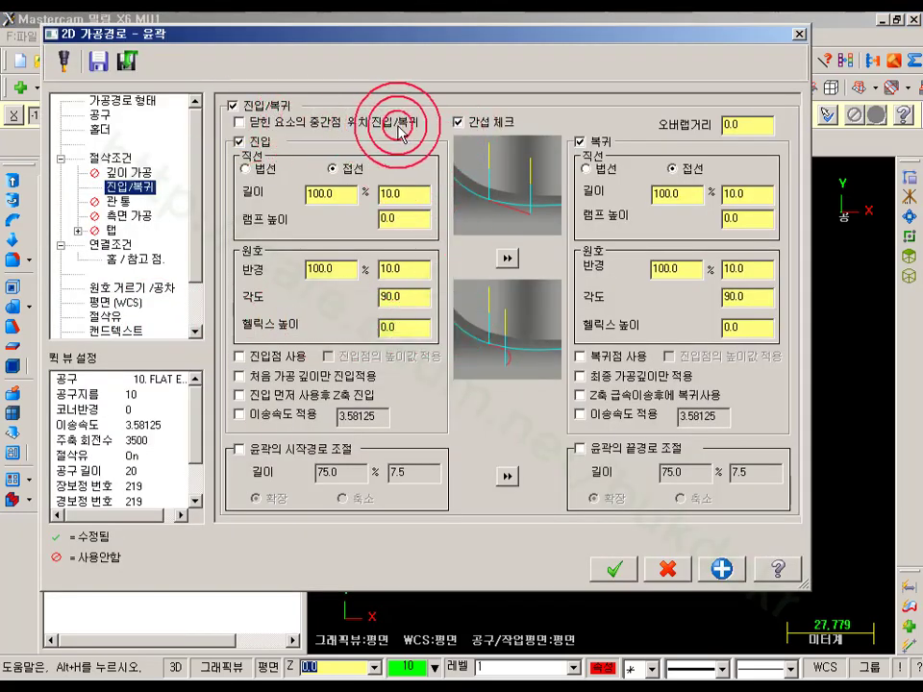
pyautogui.click(615, 569)
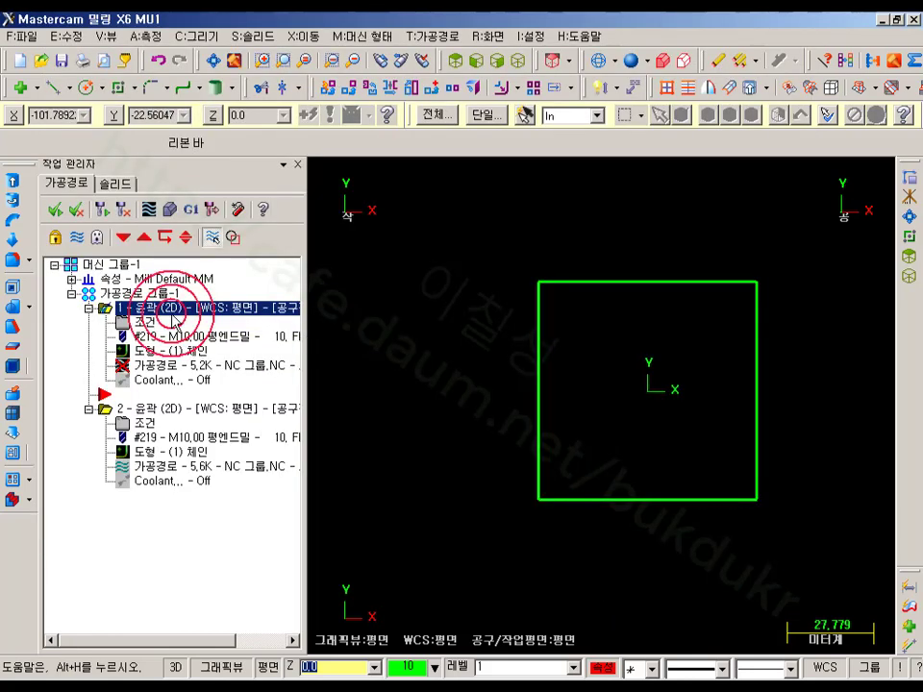
pyautogui.click(102, 207)
pyautogui.click(375, 307)
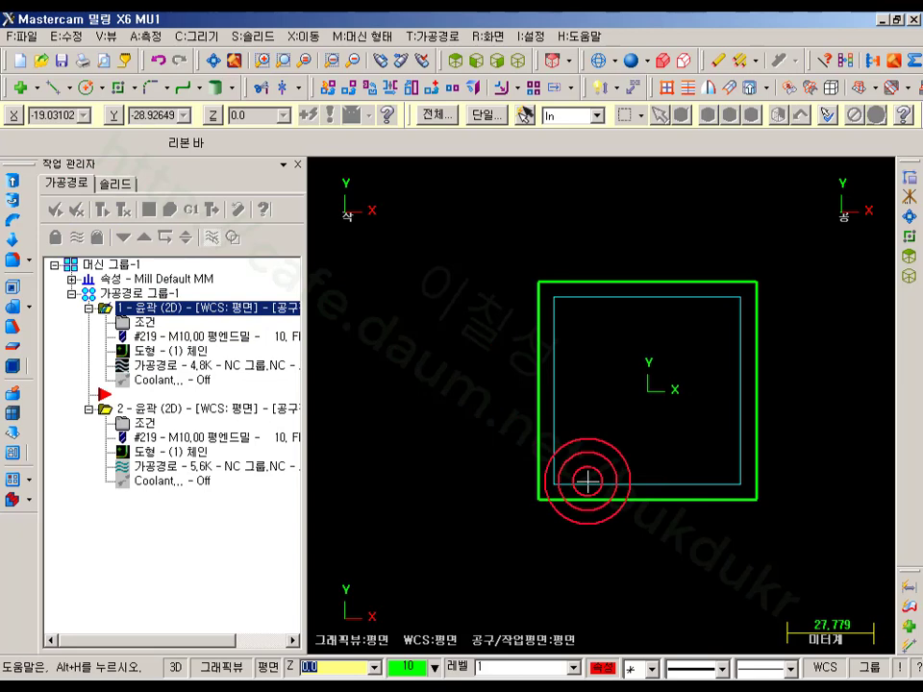
# - Disable 간섭 체크 in the first contour operation's 진입/복귀 settings and regenerate it
pyautogui.click(142, 322)
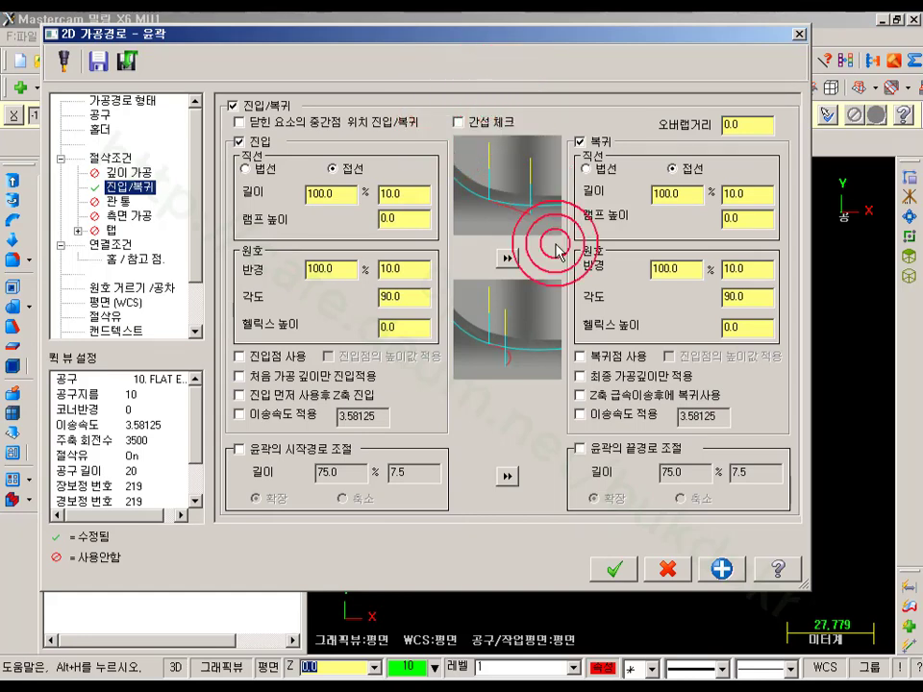
pyautogui.click(613, 567)
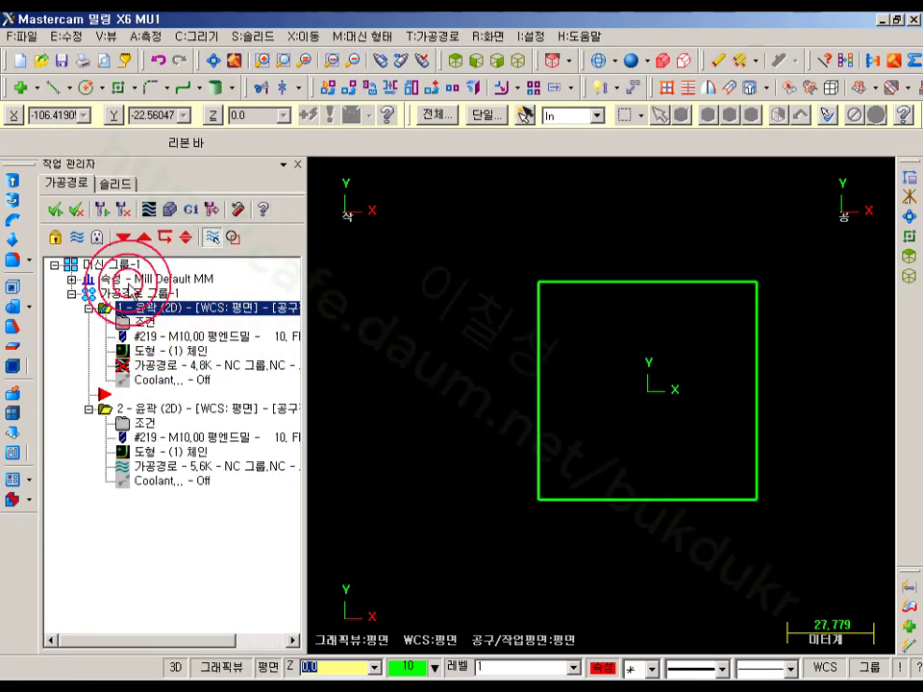
pyautogui.click(106, 208)
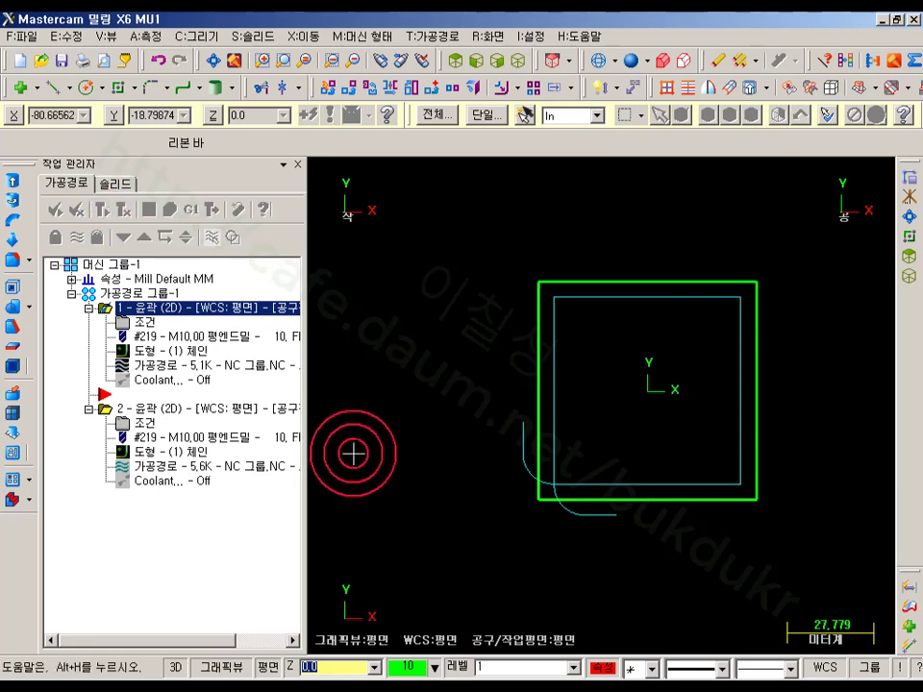
# - Backplot the first contour operation through its lead-out, circle the lead-in and lead-out lines outside the square, and write a framed 간섭체크 note
pyautogui.click(230, 375)
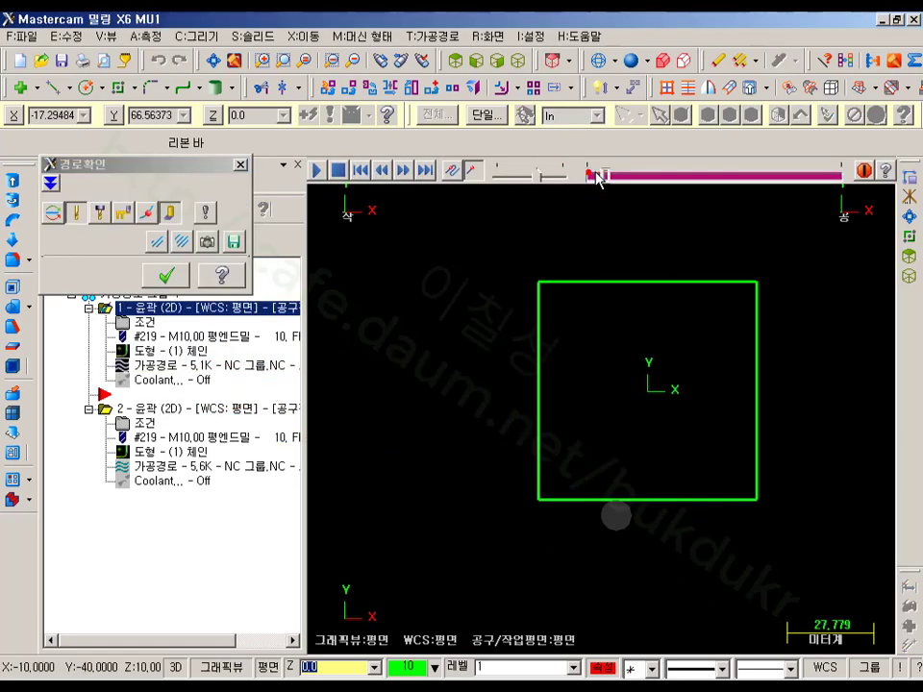
pyautogui.moveTo(597, 176); pyautogui.dragTo(787, 187)
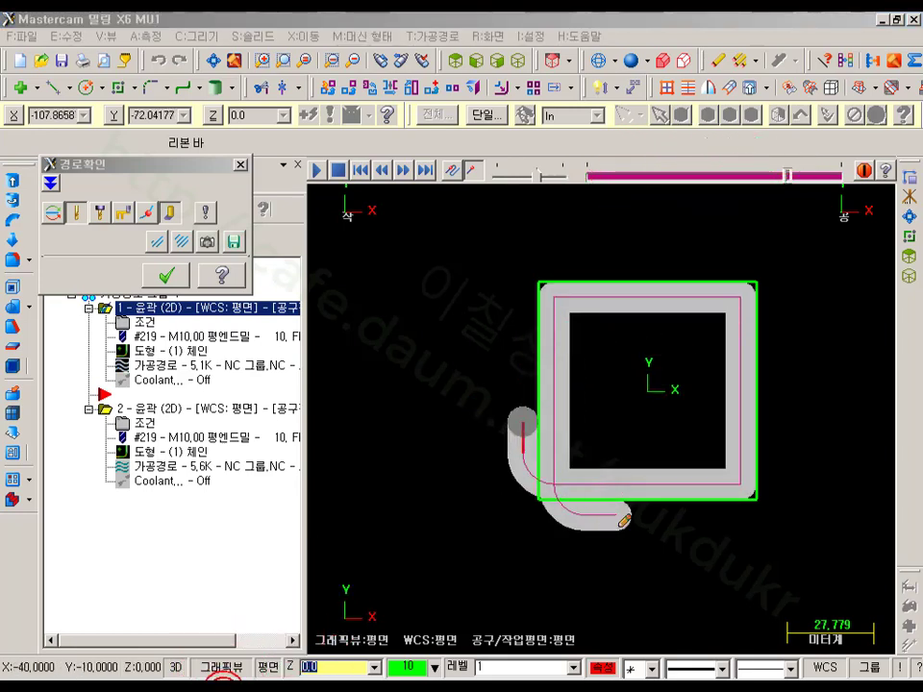
pyautogui.moveTo(594, 504); pyautogui.dragTo(601, 538)
pyautogui.moveTo(527, 481); pyautogui.dragTo(500, 453)
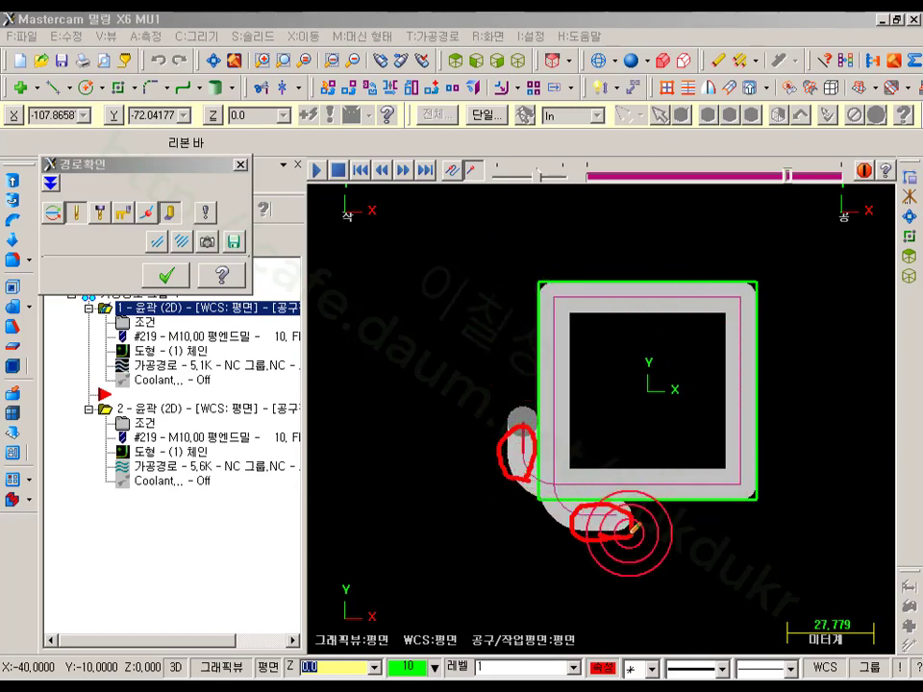
pyautogui.moveTo(501, 551); pyautogui.dragTo(518, 581)
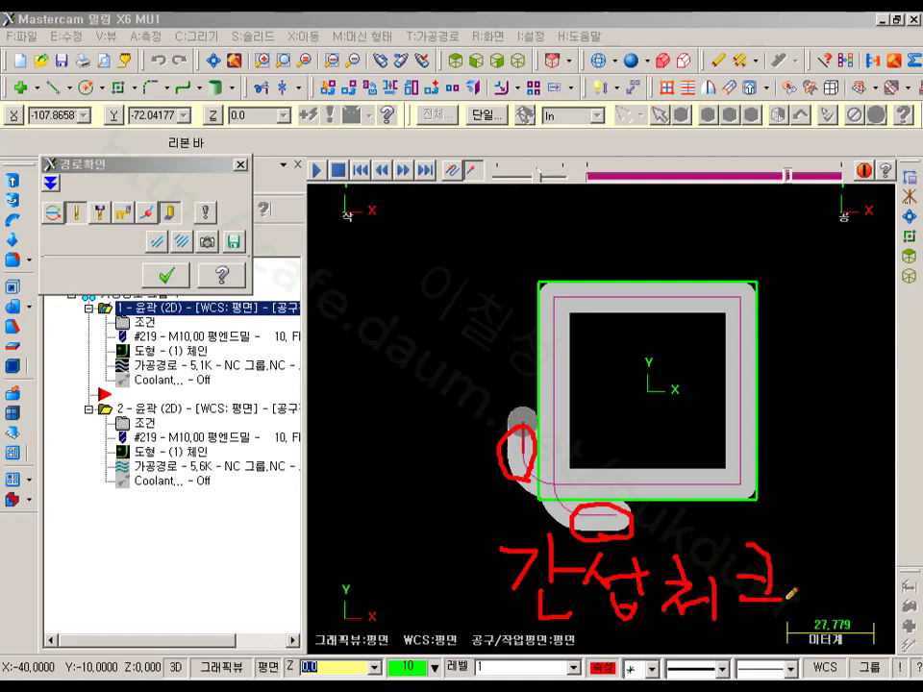
pyautogui.moveTo(785, 613); pyautogui.dragTo(488, 557)
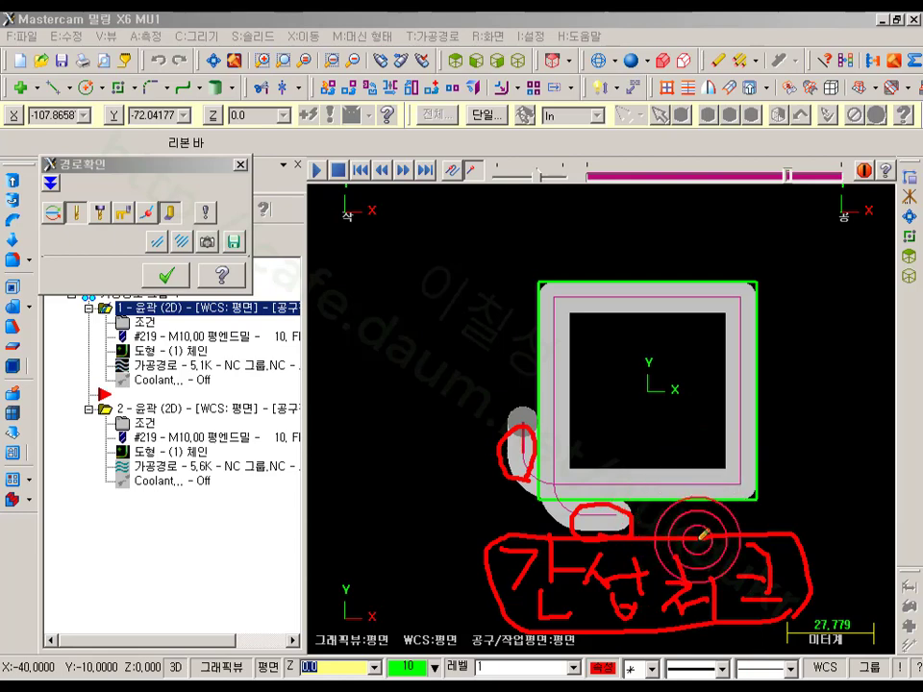
# - Close the backplot, enable 간섭 체크 in the first contour operation's 진입/복귀 settings and regenerate it
pyautogui.rightClick(394, 363)
pyautogui.click(433, 540)
pyautogui.click(176, 277)
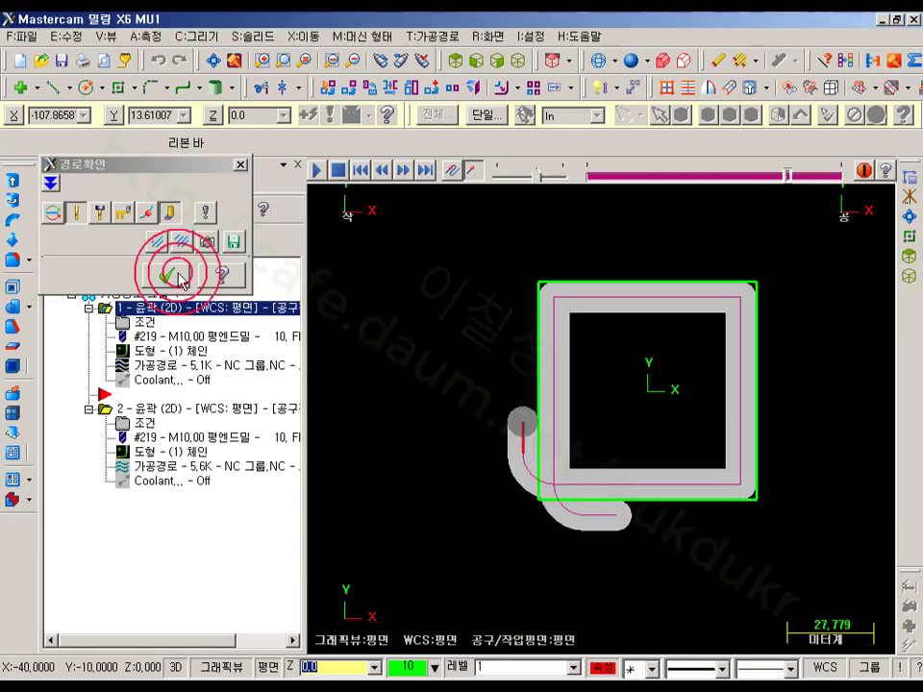
pyautogui.click(144, 323)
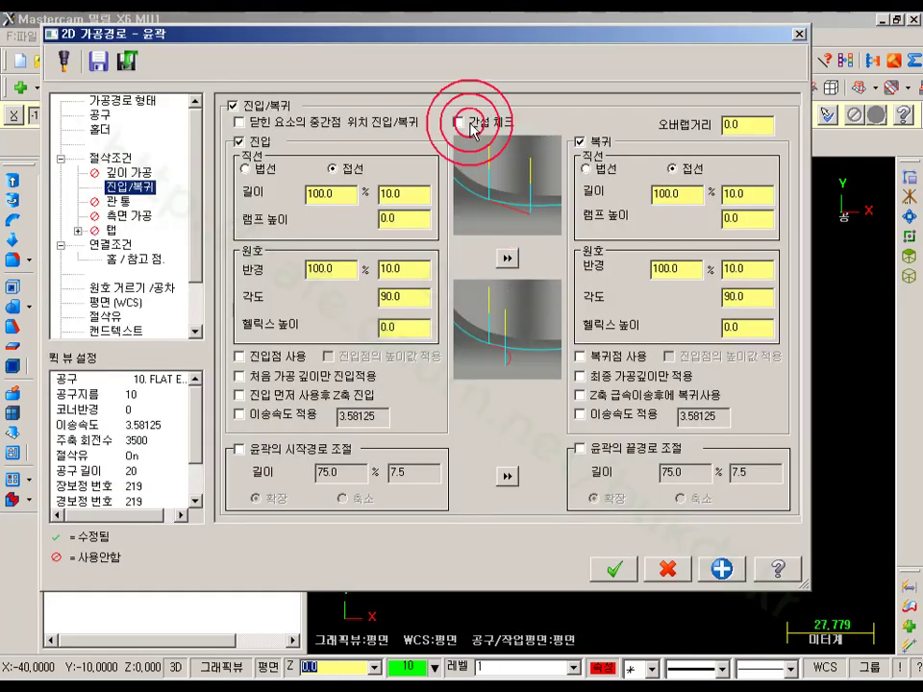
pyautogui.click(616, 570)
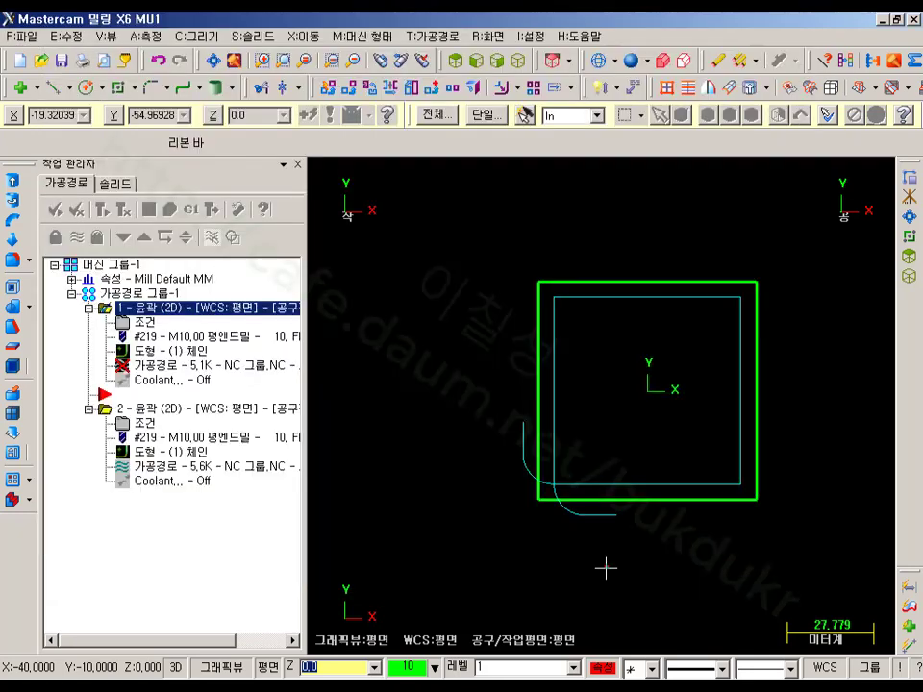
pyautogui.click(122, 235)
pyautogui.click(104, 210)
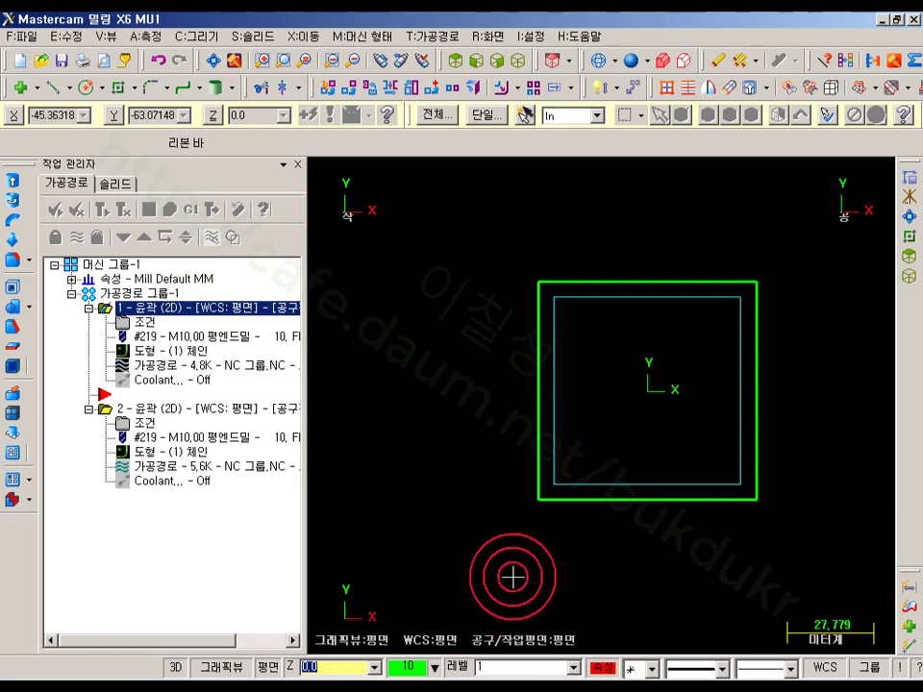
pyautogui.rightClick(404, 685)
pyautogui.click(377, 596)
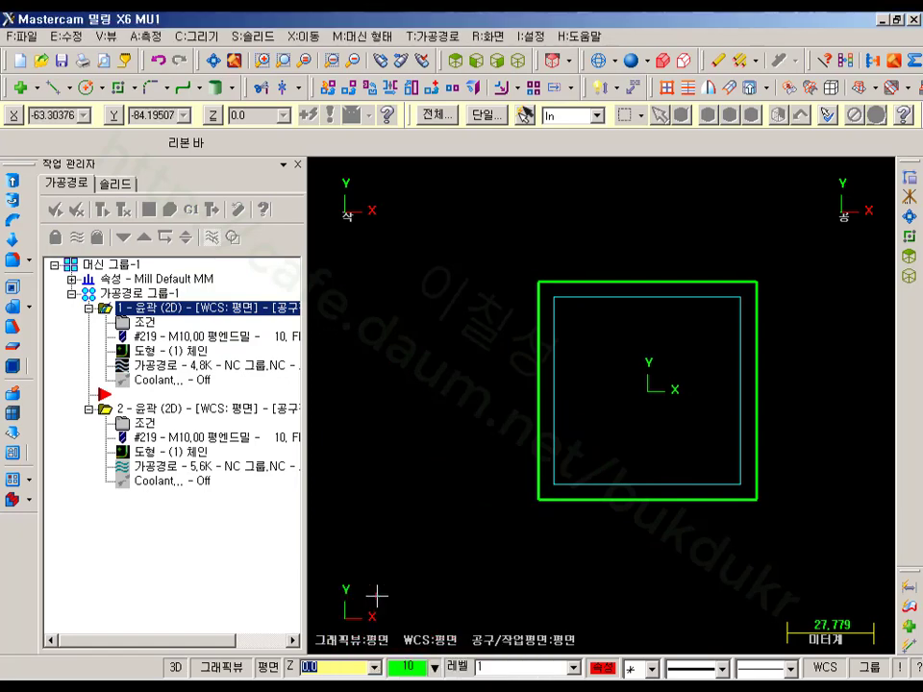
# - Enable 닫힌 요소의 중간점 위치 진입/복귀 in the first contour operation and regenerate it
pyautogui.click(233, 316)
pyautogui.click(150, 323)
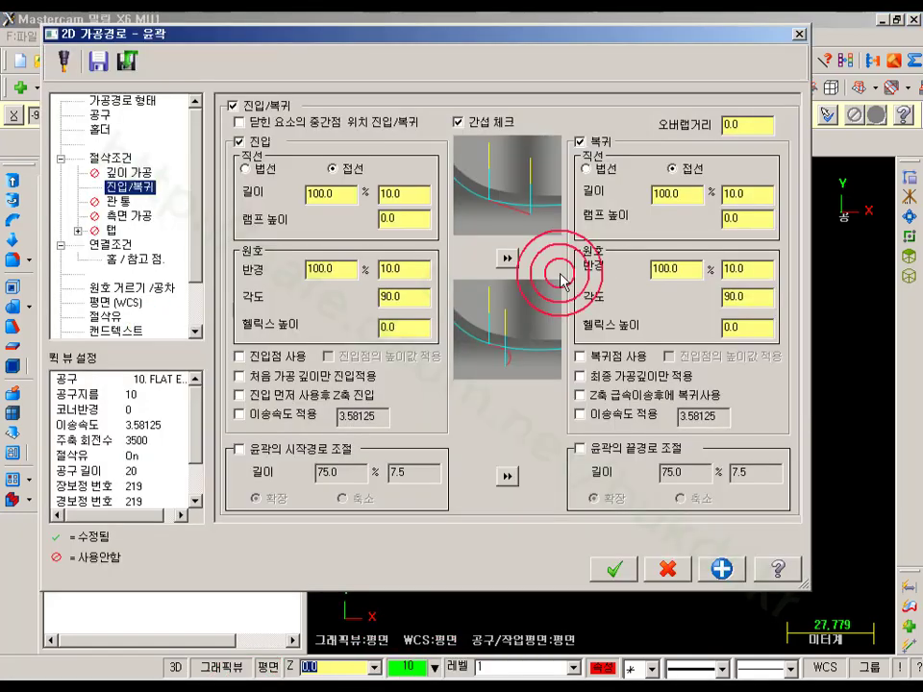
pyautogui.doubleClick(728, 125)
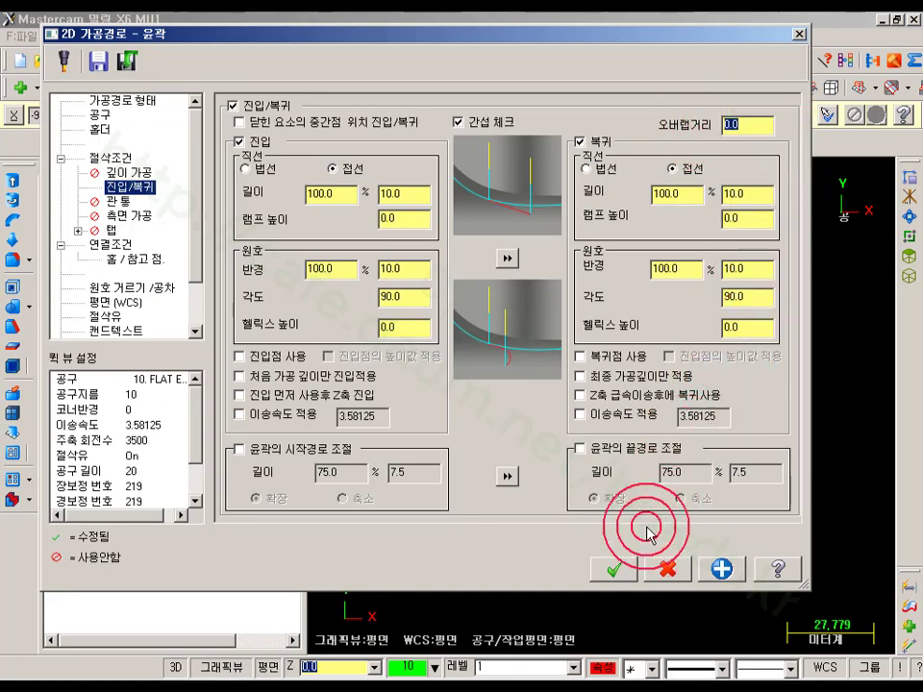
pyautogui.click(327, 121)
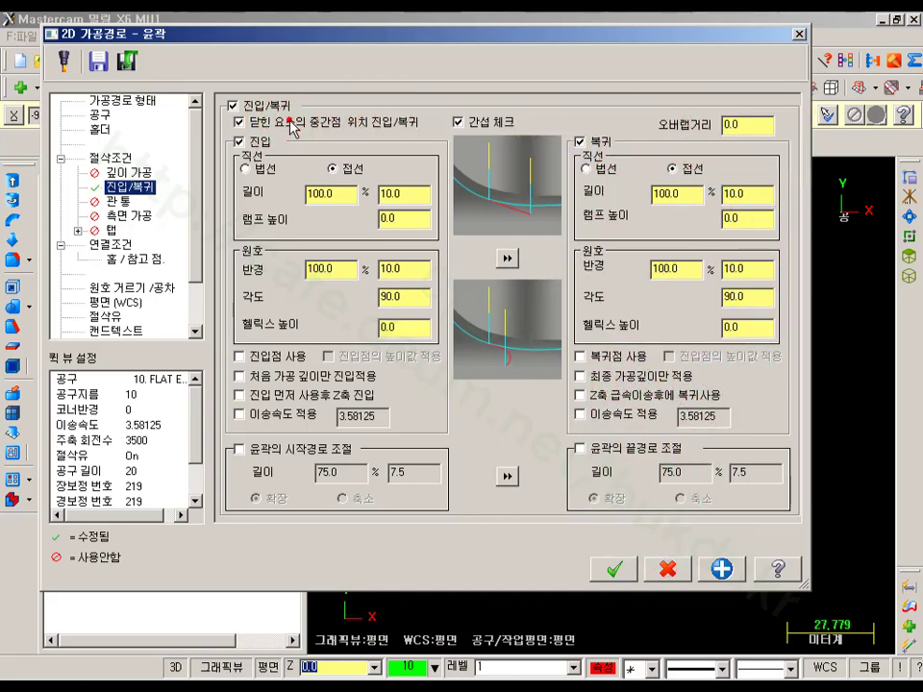
pyautogui.click(238, 121)
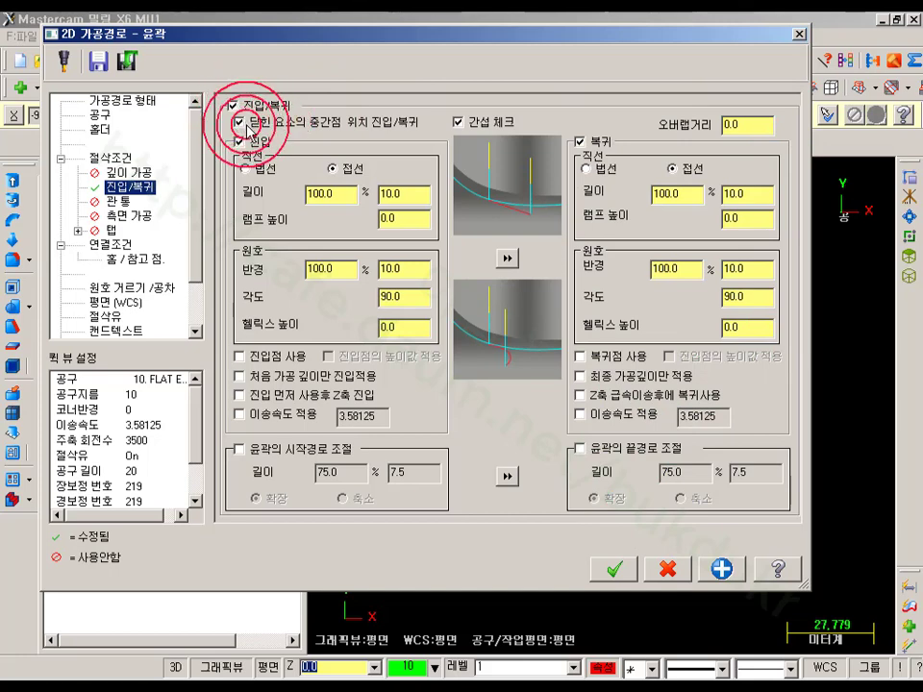
pyautogui.click(614, 569)
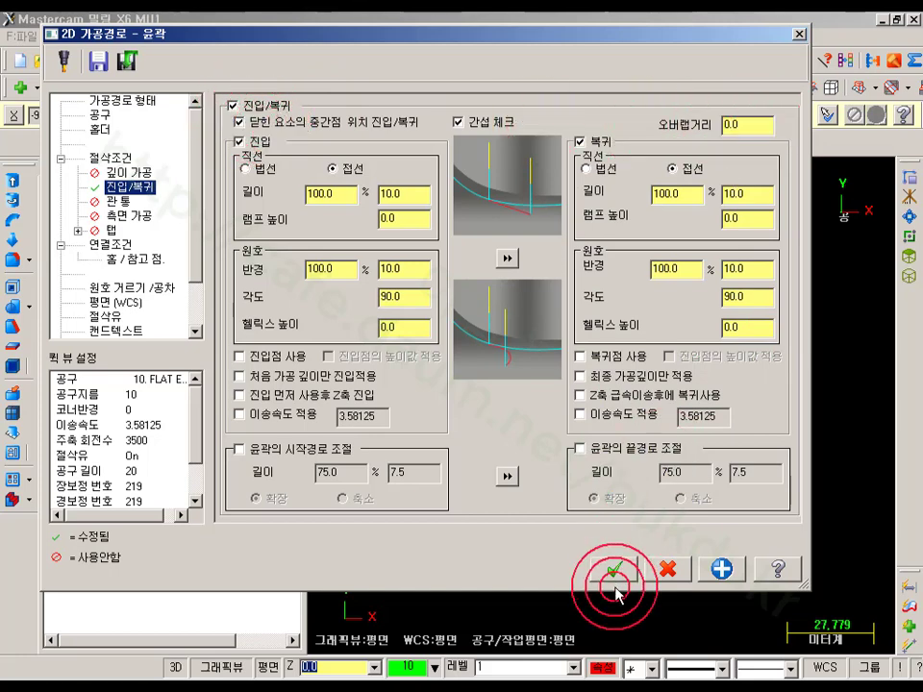
pyautogui.click(111, 211)
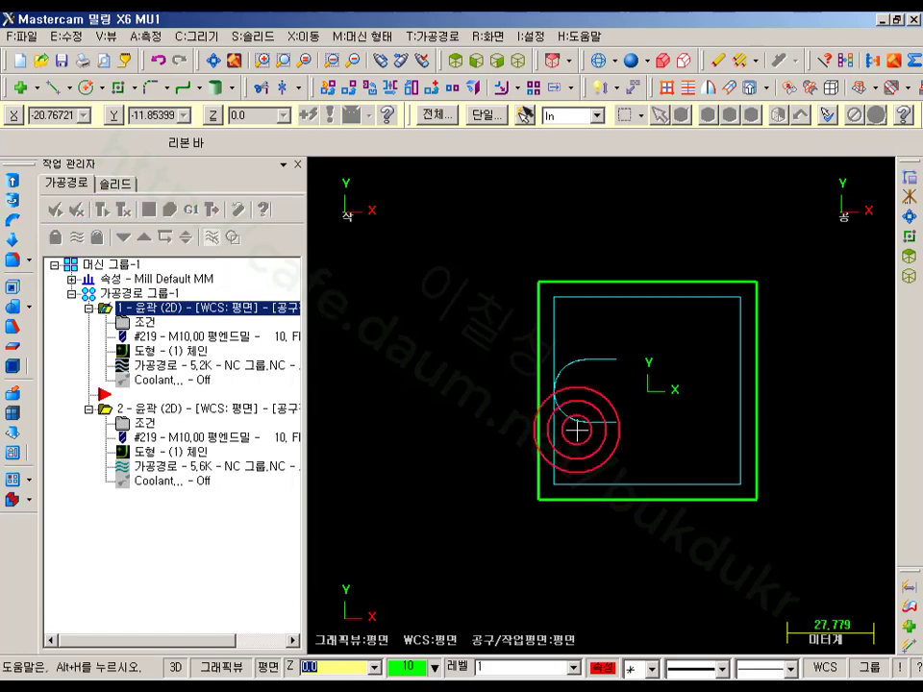
# - Draw a 35 mm horizontal line from the midpoint of the square's left edge to the origin and select it
pyautogui.scroll(11, 641, 370)
pyautogui.scroll(-2, 735, 264)
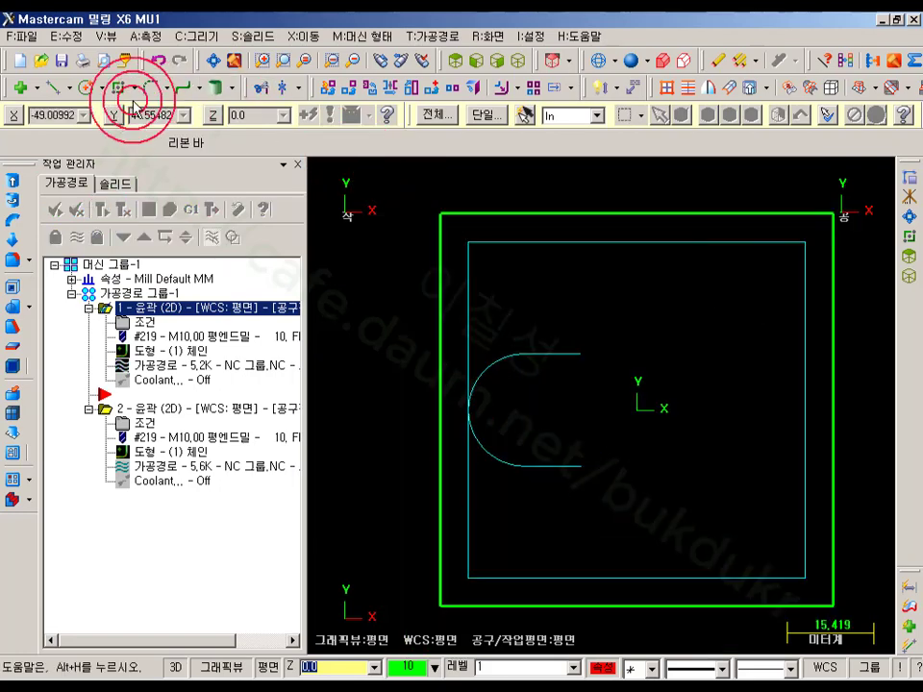
pyautogui.click(53, 88)
pyautogui.click(439, 413)
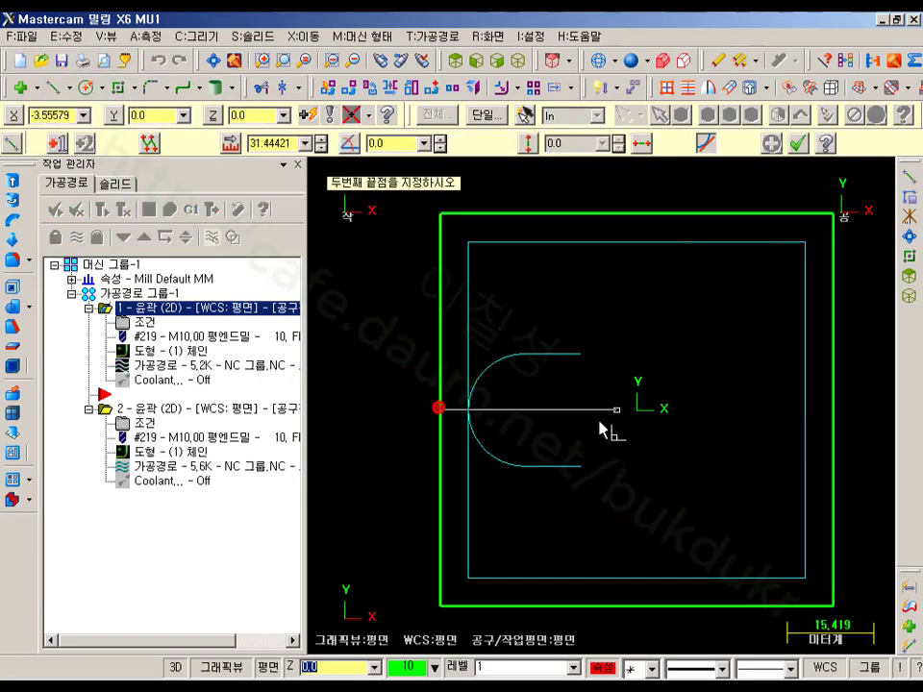
pyautogui.click(635, 411)
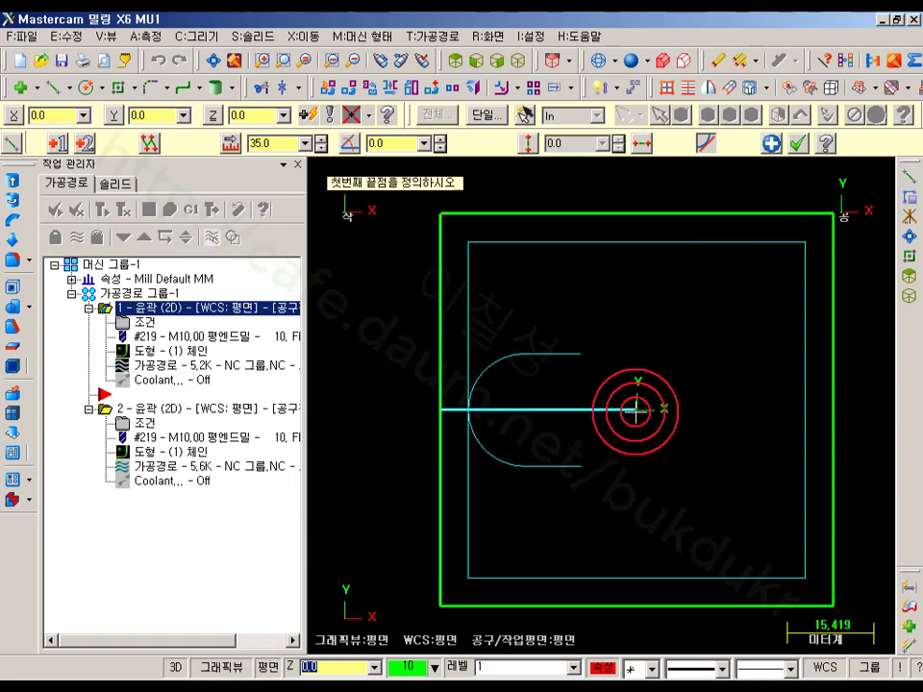
pyautogui.click(796, 145)
pyautogui.click(502, 412)
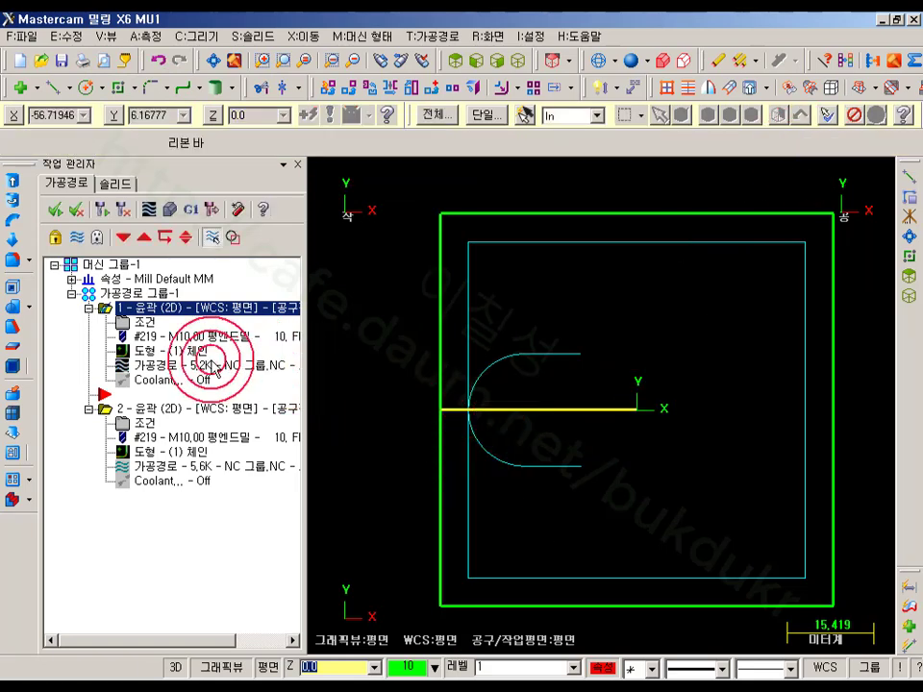
# - Backplot the first contour operation to the end of its lead-in arc and mark the tool's contact point on the square's left edge
pyautogui.click(173, 365)
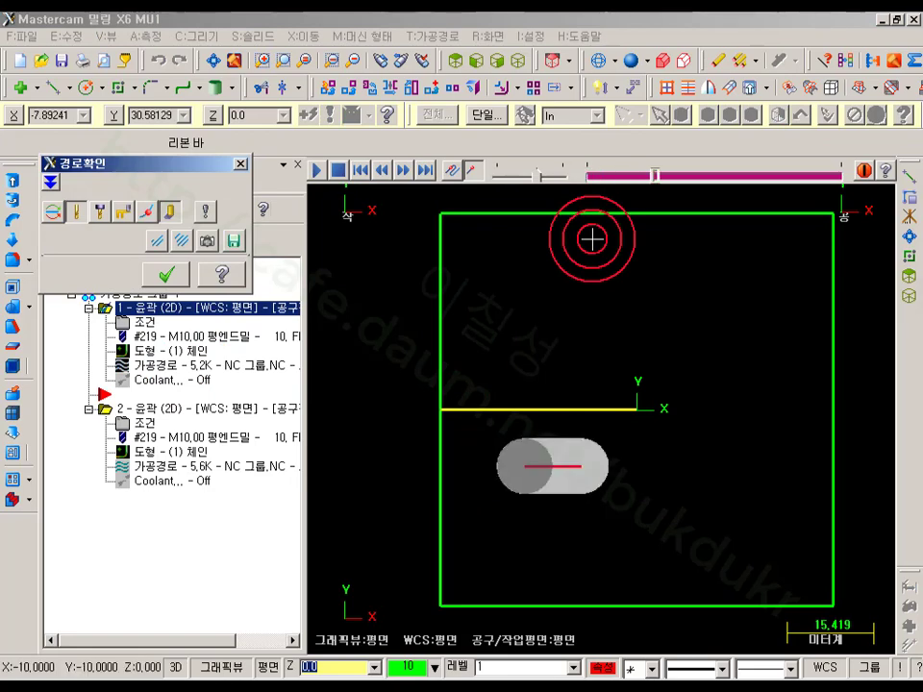
pyautogui.scroll(5, 438, 371)
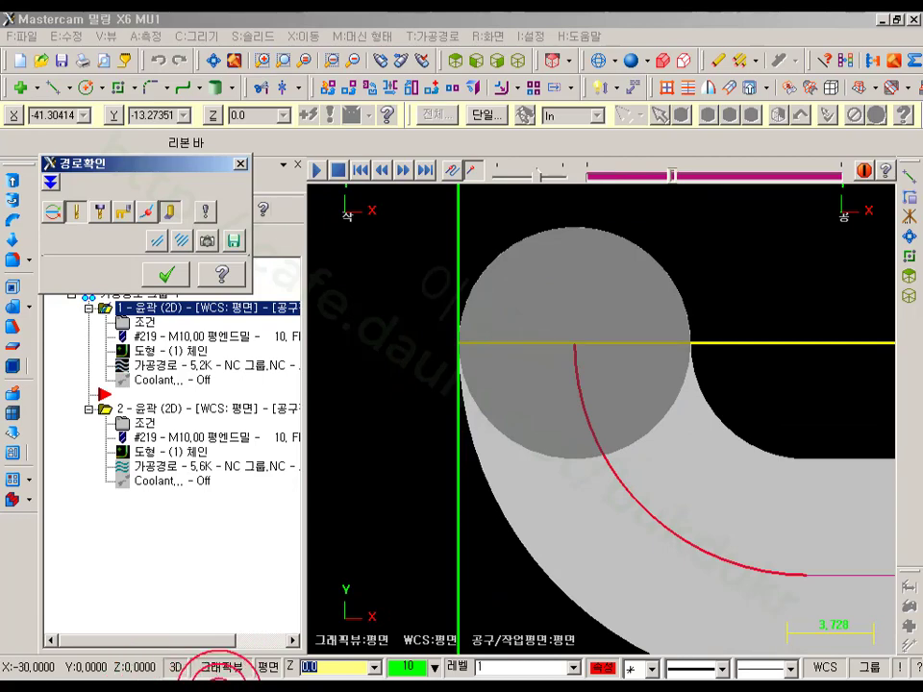
pyautogui.click(219, 689)
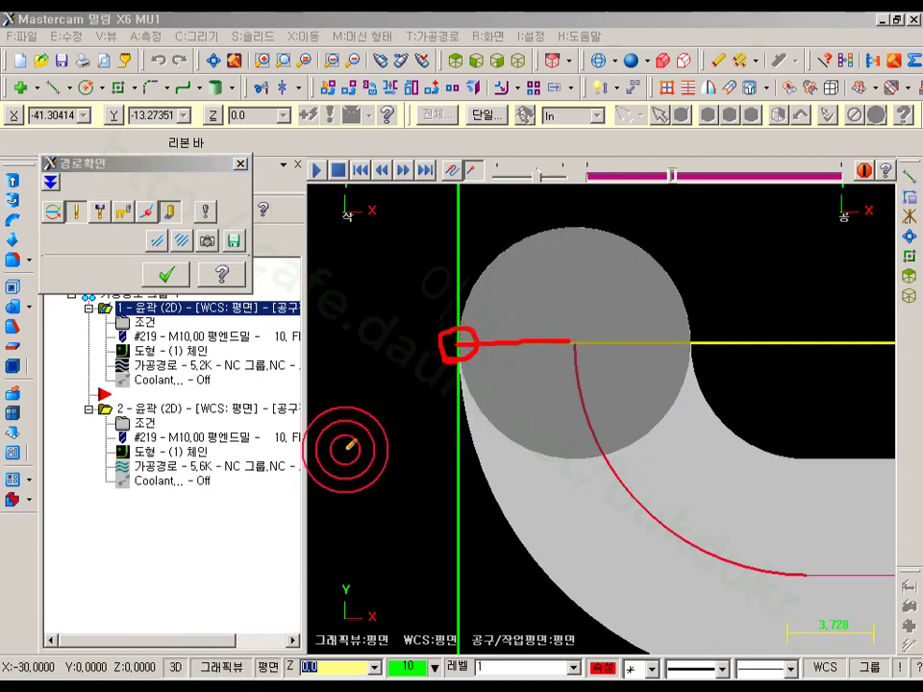
pyautogui.rightClick(359, 420)
pyautogui.click(377, 593)
# - Backplot the rest of the first contour through its lead-out, examine the left edge's midpoint up close, and close the backplot
pyautogui.scroll(-5, 434, 459)
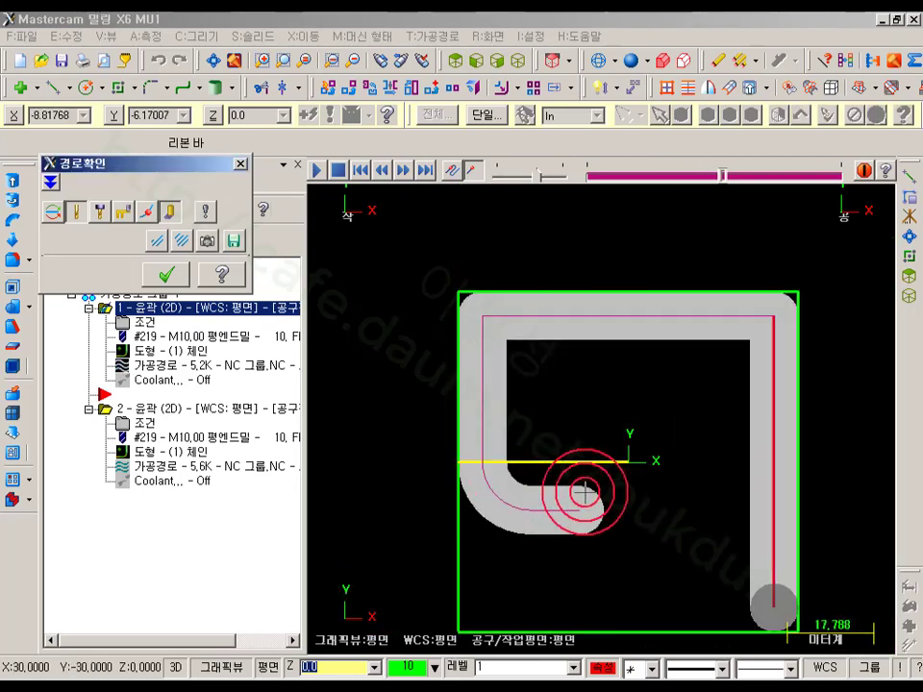
pyautogui.scroll(3, 466, 477)
pyautogui.scroll(5, 447, 481)
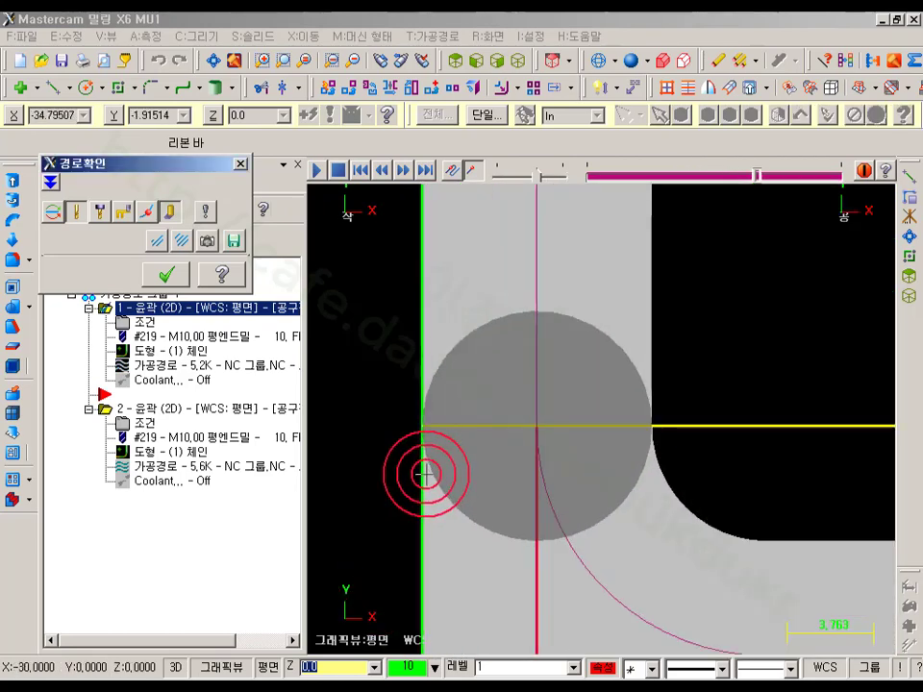
pyautogui.scroll(-4, 498, 453)
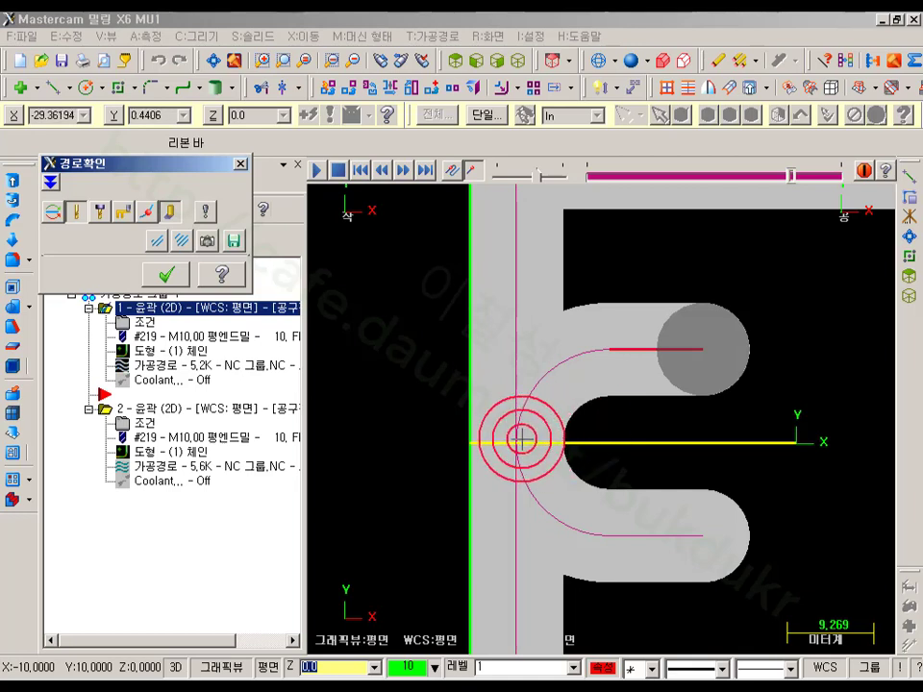
pyautogui.click(167, 273)
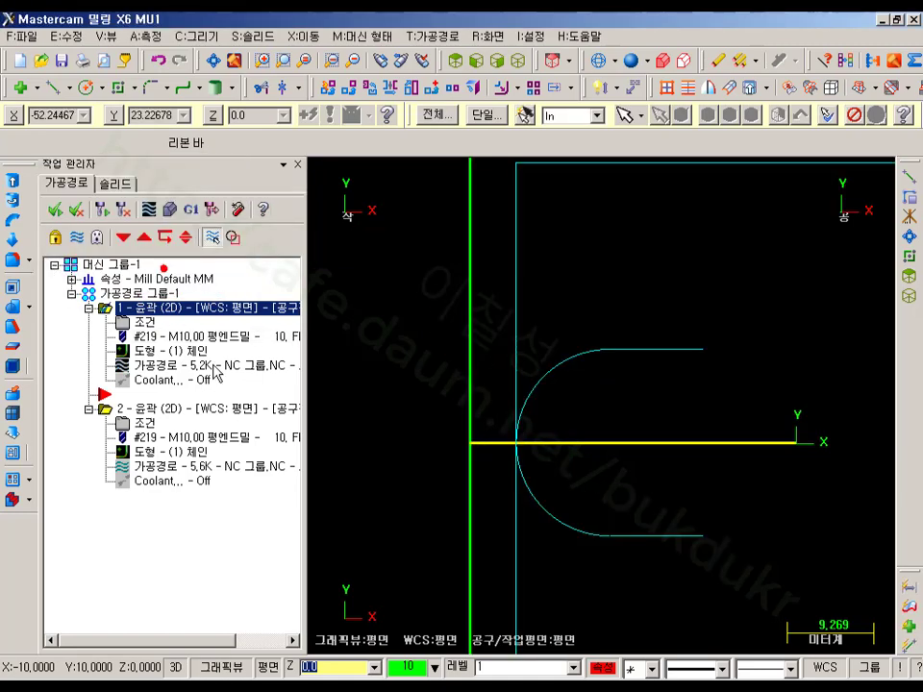
# - Set 오버랩거리 to 1.0 in the first contour operation's 진입/복귀 settings, circle the setting, and regenerate the operation
pyautogui.click(123, 322)
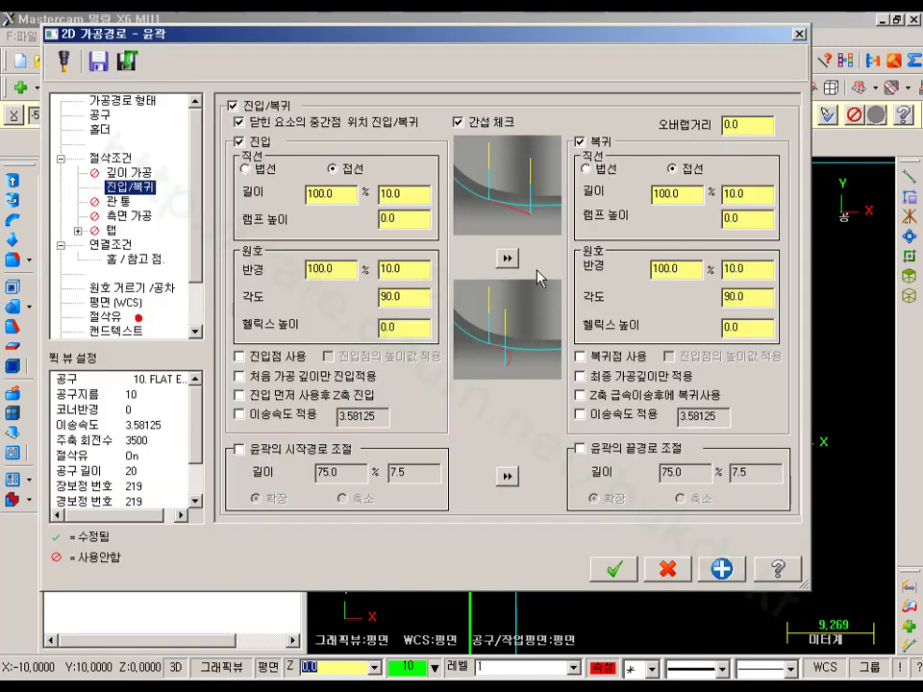
pyautogui.doubleClick(740, 125)
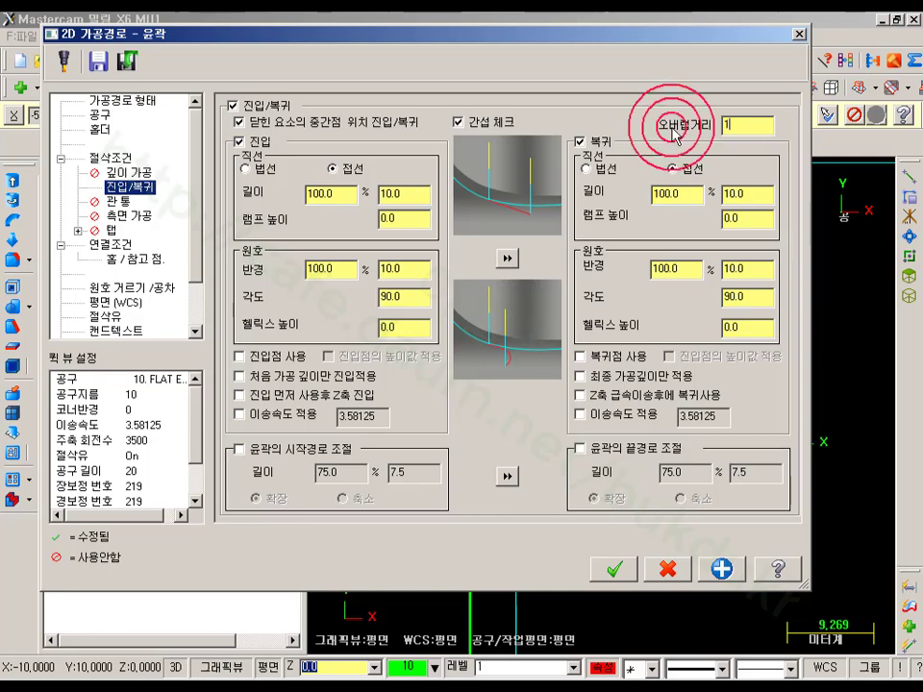
pyautogui.click(747, 123)
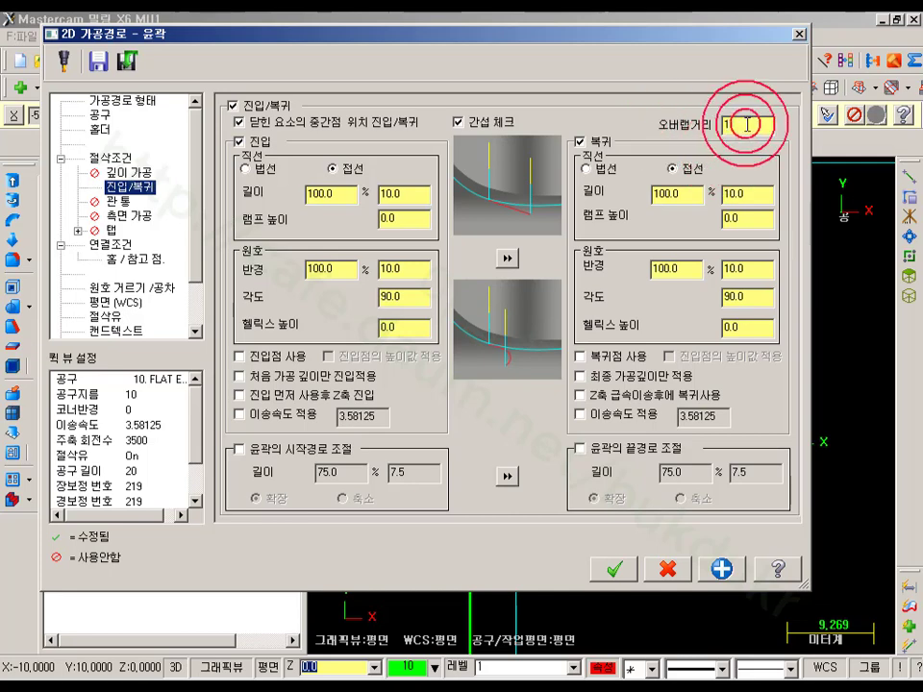
pyautogui.click(219, 683)
pyautogui.moveTo(769, 150)
pyautogui.mouseDown()
pyautogui.moveTo(672, 90)
pyautogui.moveTo(780, 132)
pyautogui.moveTo(765, 152)
pyautogui.mouseUp()
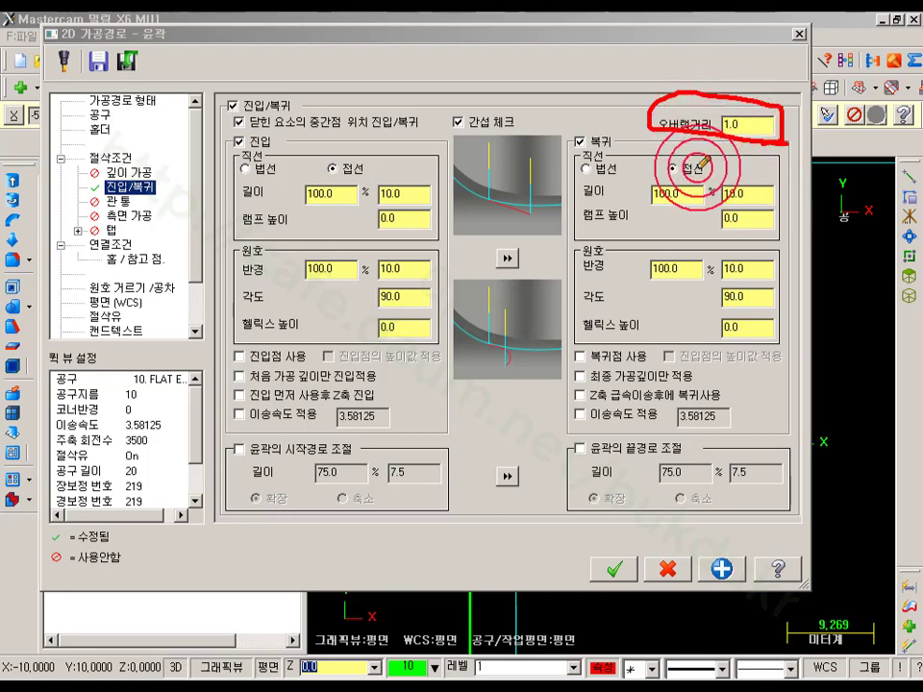
pyautogui.rightClick(612, 206)
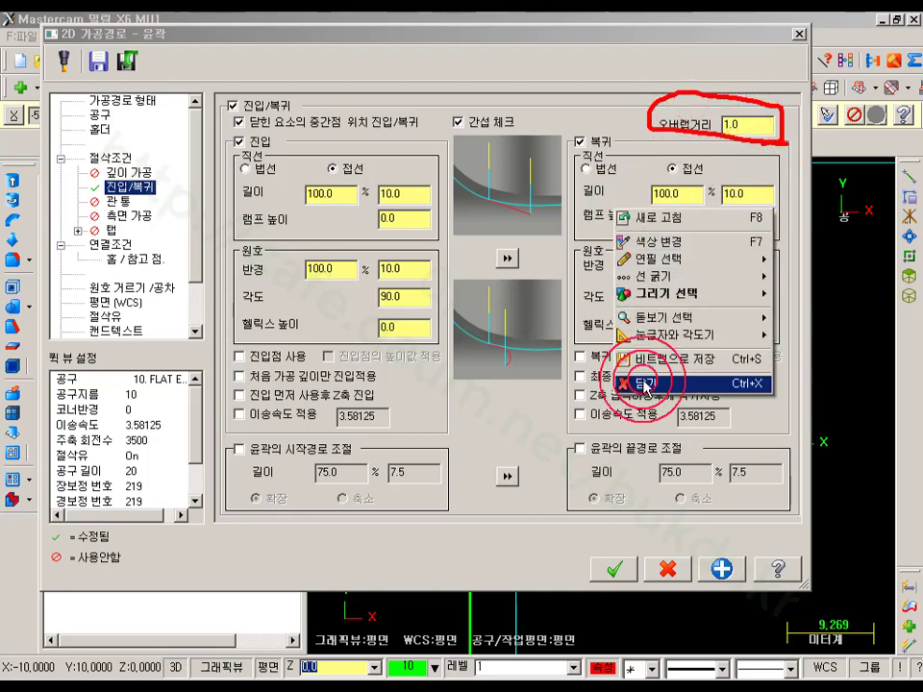
pyautogui.click(642, 383)
pyautogui.click(614, 567)
pyautogui.click(102, 209)
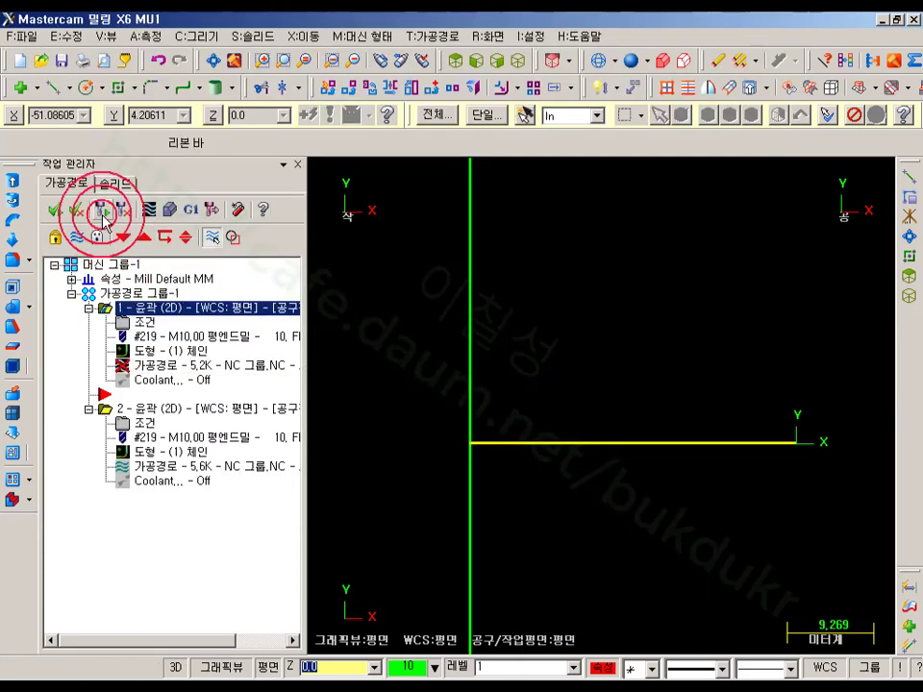
# - Backplot the regenerated first contour operation from its lead-in until the tool returns to the midpoint line on the left edge
pyautogui.click(155, 366)
pyautogui.click(618, 171)
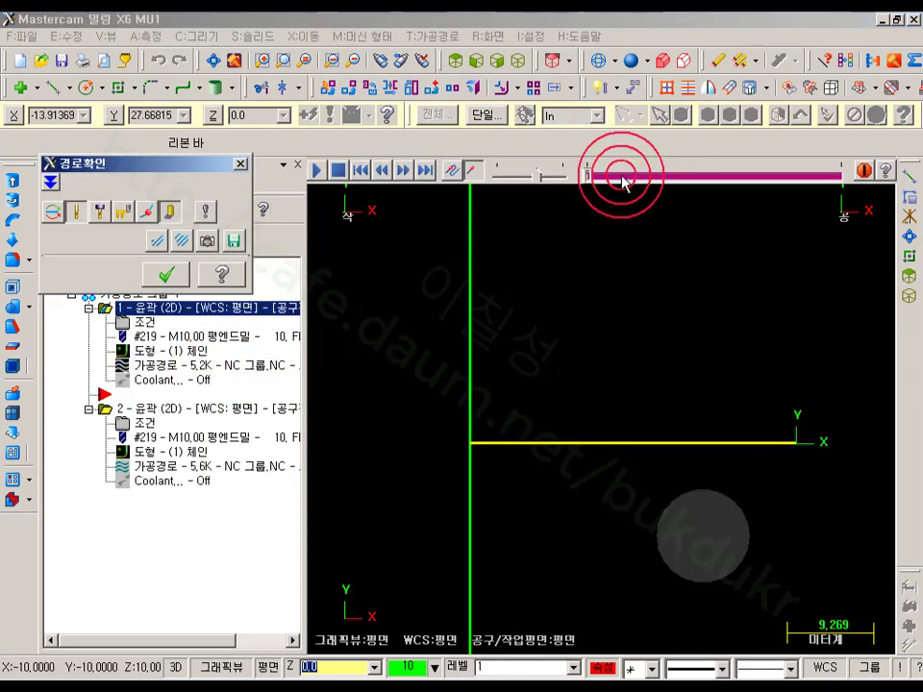
pyautogui.moveTo(613, 171); pyautogui.dragTo(665, 173)
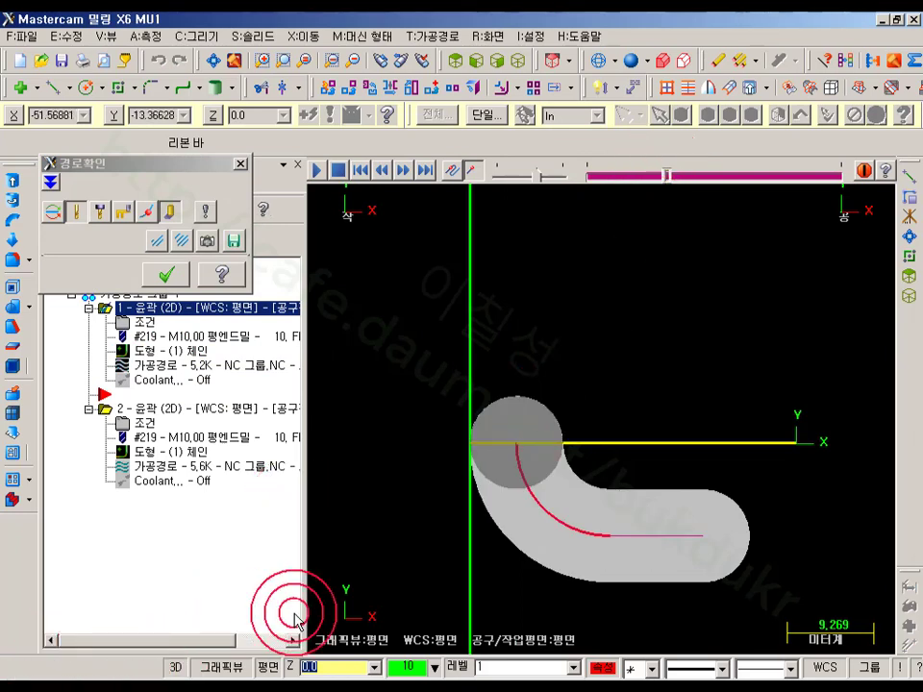
pyautogui.moveTo(703, 165); pyautogui.dragTo(502, 457)
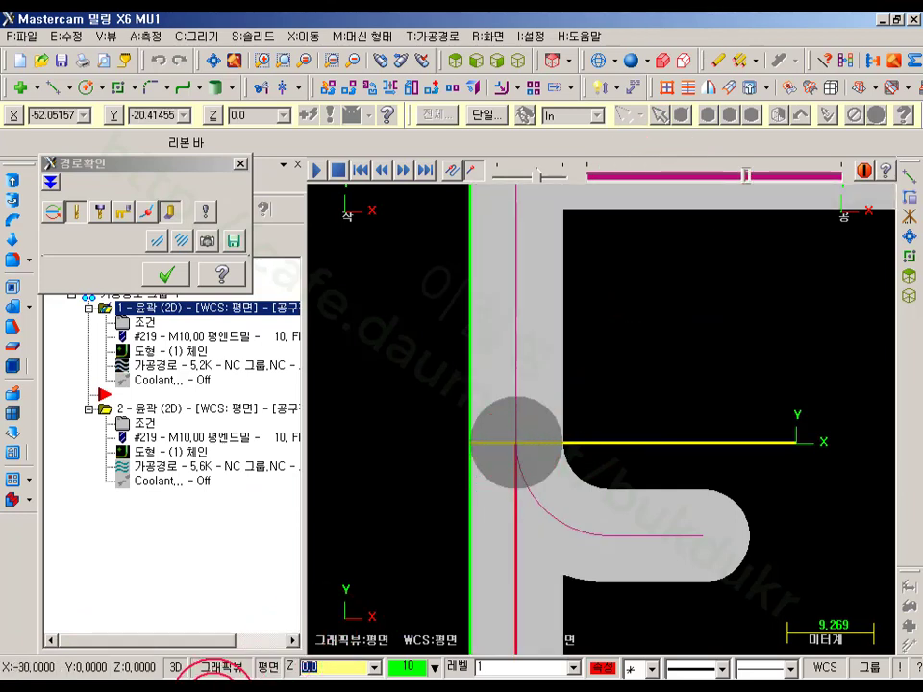
# - Circle the backplot's Y coordinate, link it to the midpoint line, label that line Y0, and clear the annotations
pyautogui.click(215, 691)
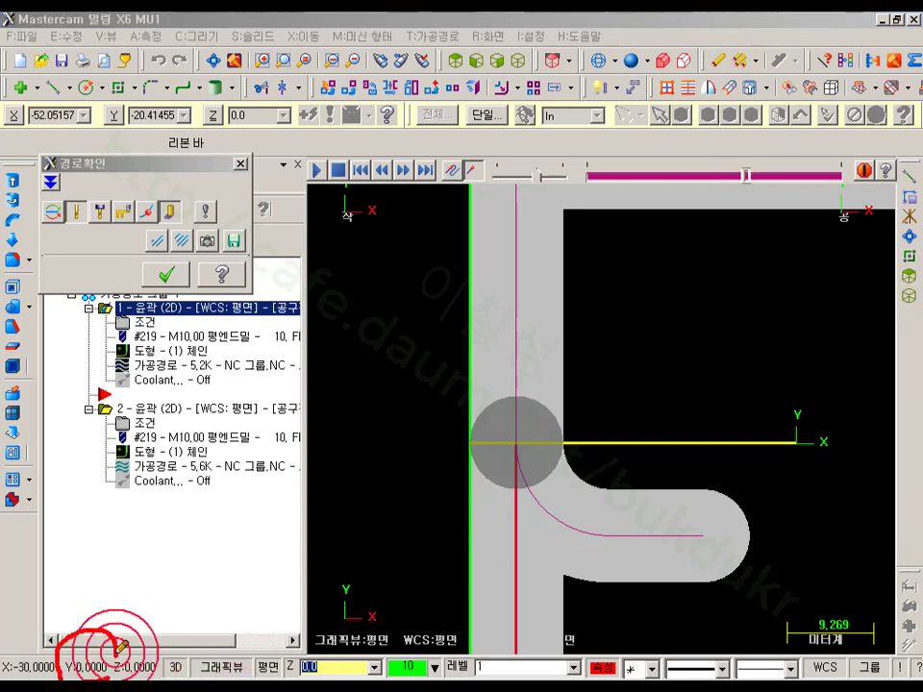
pyautogui.moveTo(320, 498)
pyautogui.mouseDown()
pyautogui.moveTo(468, 443)
pyautogui.moveTo(472, 481)
pyautogui.mouseUp()
pyautogui.moveTo(660, 441); pyautogui.dragTo(850, 446)
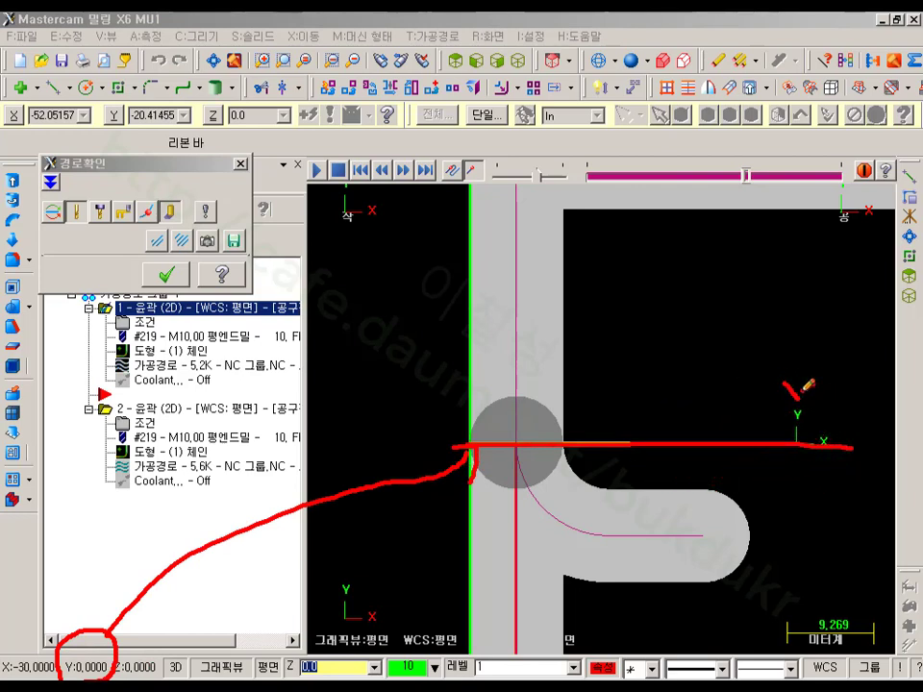
pyautogui.moveTo(828, 404); pyautogui.dragTo(819, 398)
pyautogui.moveTo(512, 445)
pyautogui.mouseDown()
pyautogui.moveTo(458, 446)
pyautogui.moveTo(525, 447)
pyautogui.mouseUp()
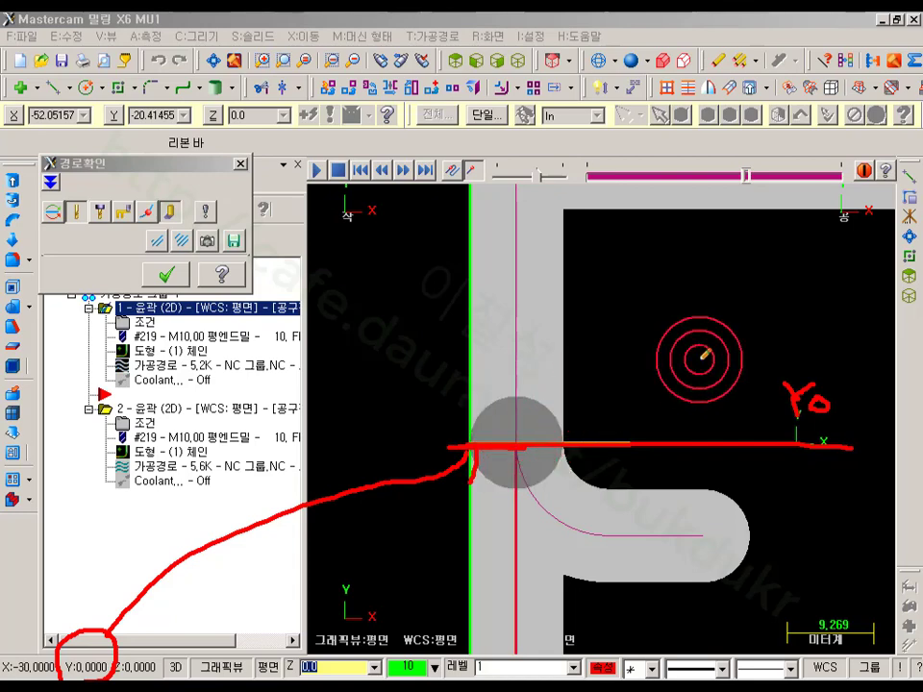
pyautogui.rightClick(698, 358)
pyautogui.click(736, 542)
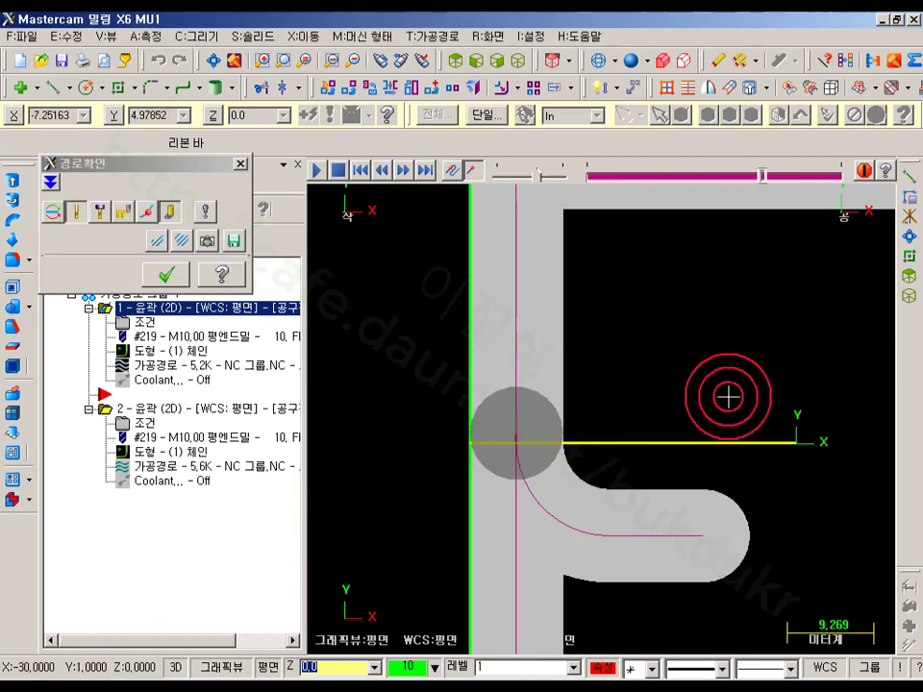
# - Mark the 1 mm overlap past the midpoint line, circle the Y coordinate, and finish the backplot through the lead-out
pyautogui.scroll(5, 455, 501)
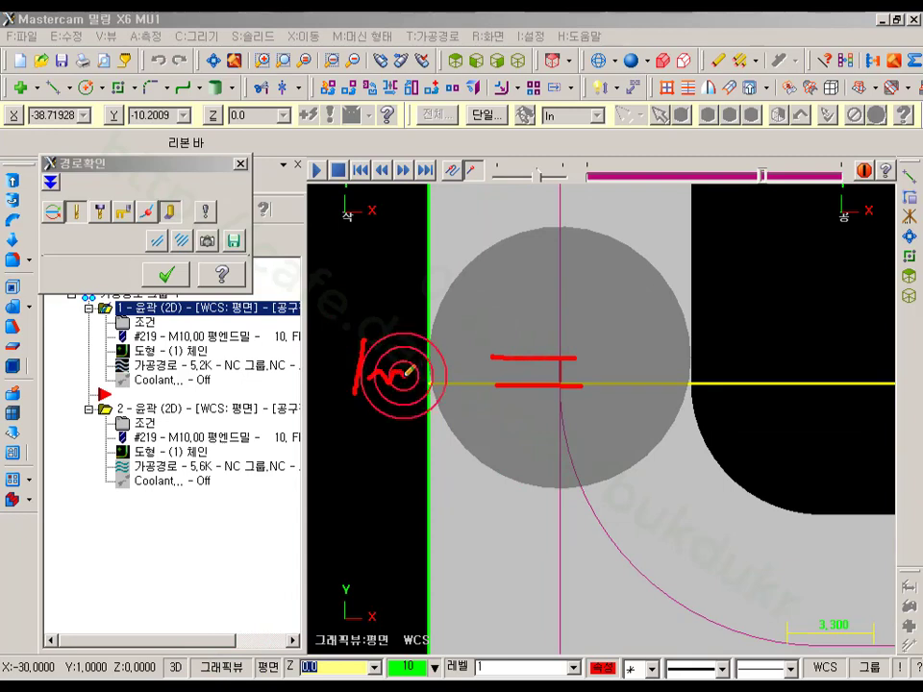
pyautogui.click(96, 673)
pyautogui.moveTo(62, 677)
pyautogui.mouseDown()
pyautogui.moveTo(87, 614)
pyautogui.moveTo(116, 673)
pyautogui.mouseUp()
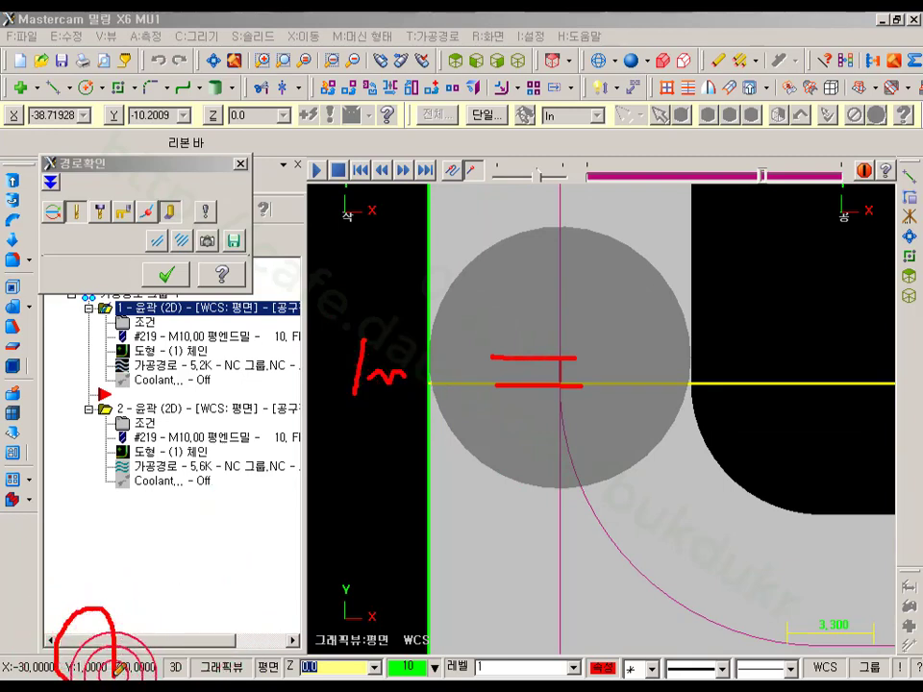
pyautogui.click(542, 398)
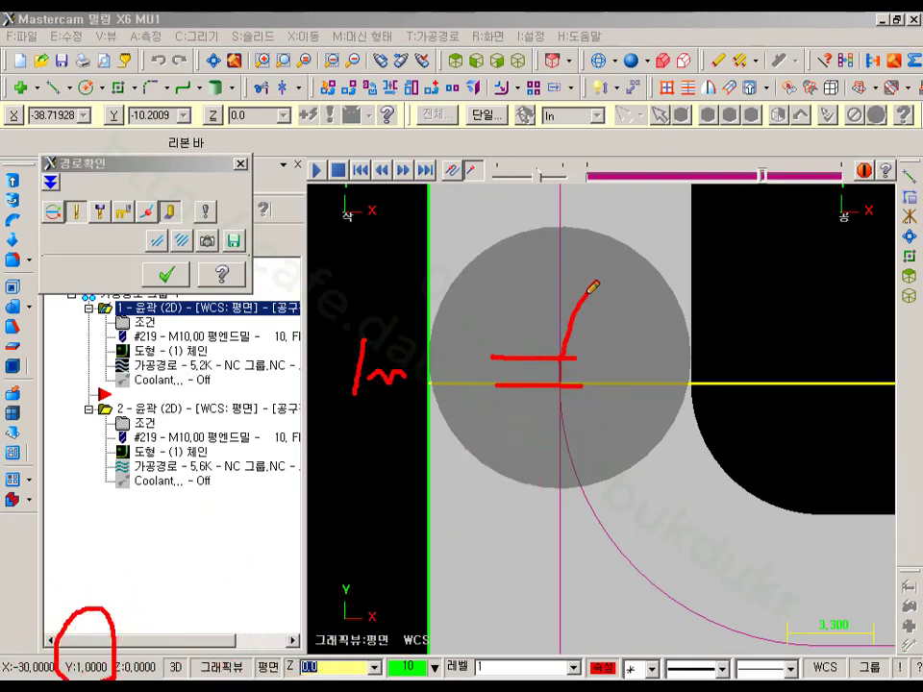
pyautogui.rightClick(327, 348)
pyautogui.click(346, 522)
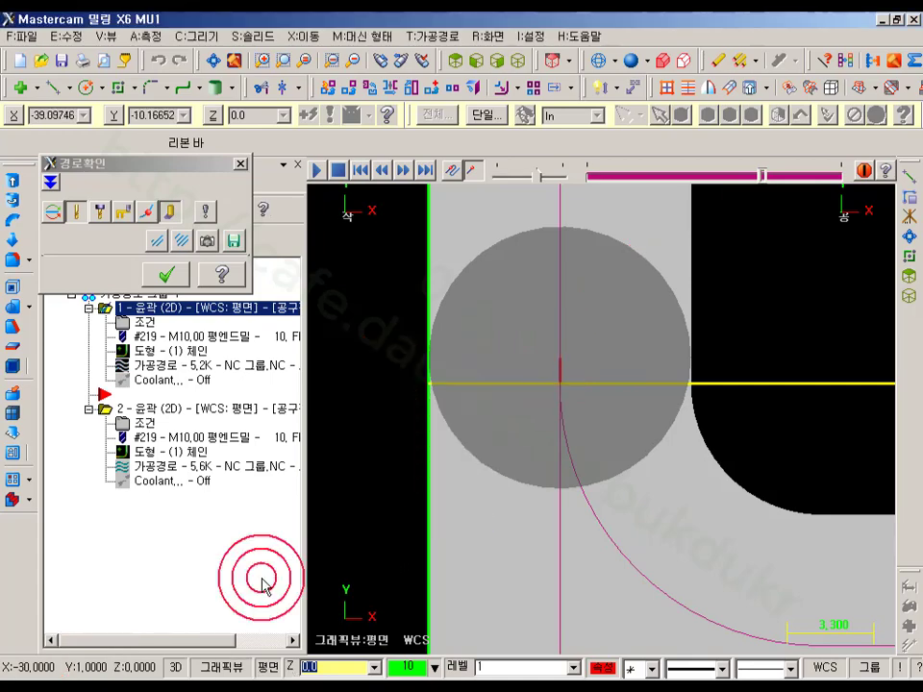
pyautogui.scroll(-4, 394, 519)
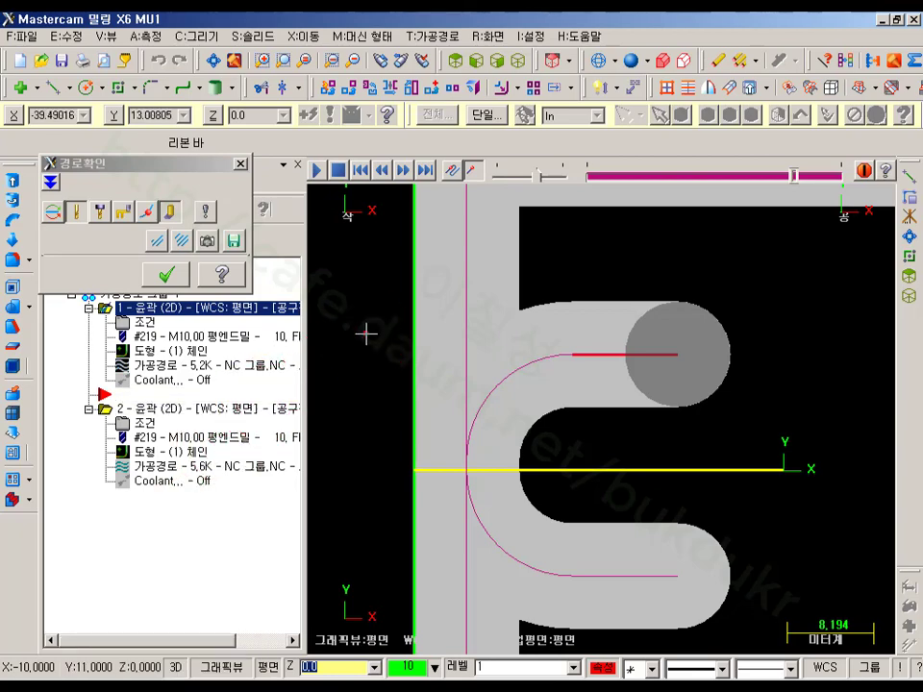
pyautogui.click(169, 277)
# - Set 오버랩거리 to 0 in the first contour operation's 진입/복귀 settings
pyautogui.click(123, 323)
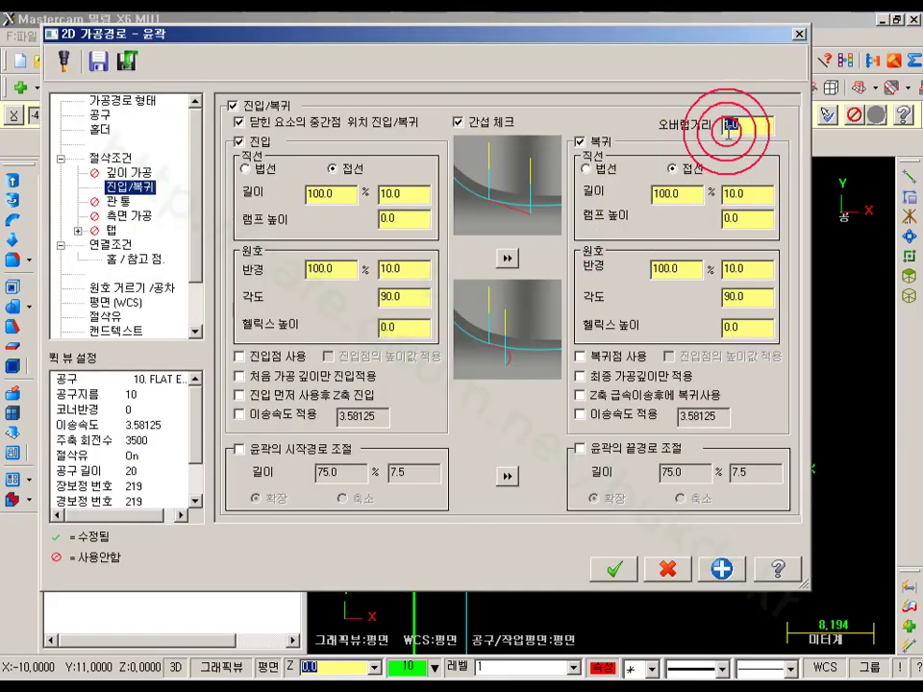
pyautogui.click(447, 572)
pyautogui.click(906, 257)
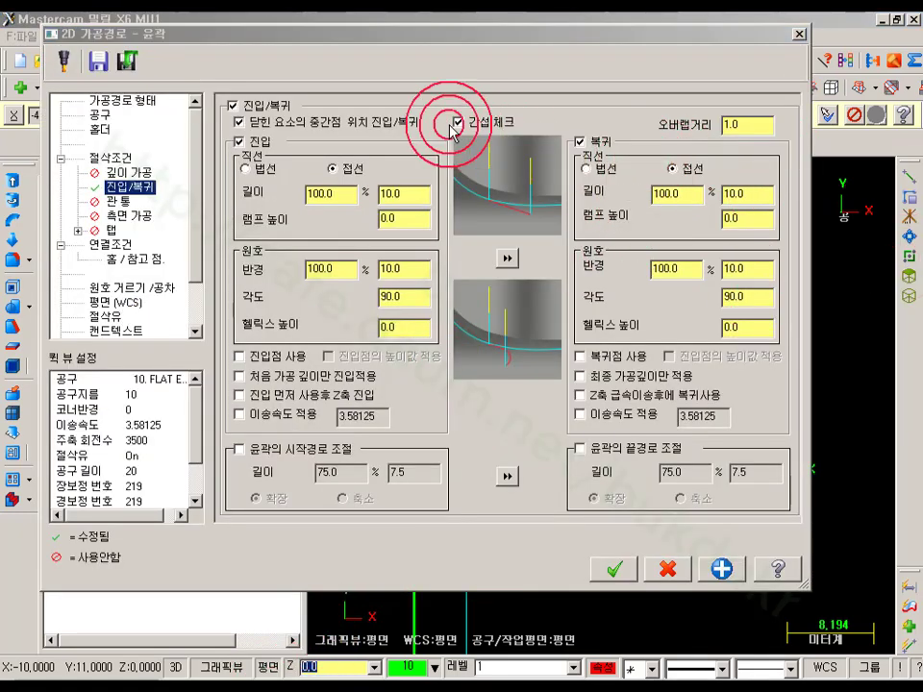
pyautogui.click(733, 124)
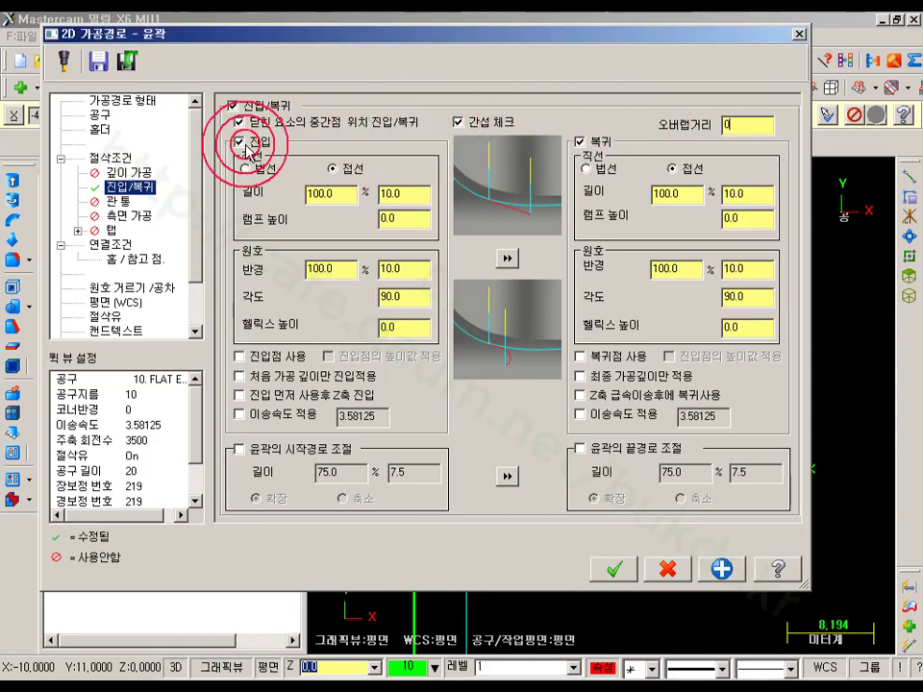
# - Outline the 진입 and 복귀 setting groups with the pen, and clear the annotations
pyautogui.click(217, 687)
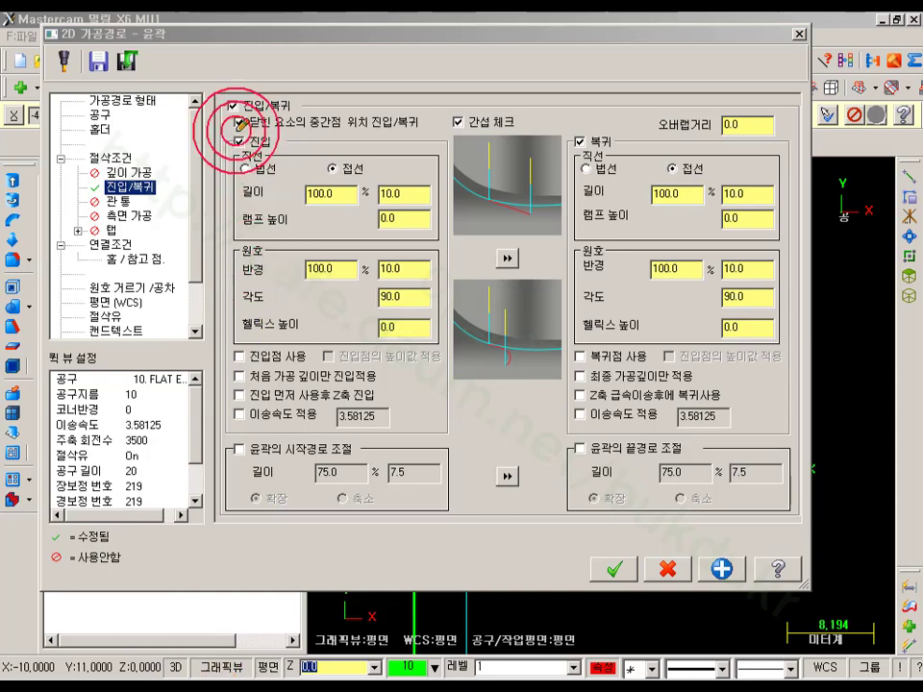
pyautogui.moveTo(216, 134)
pyautogui.mouseDown()
pyautogui.moveTo(442, 135)
pyautogui.moveTo(442, 319)
pyautogui.moveTo(316, 342)
pyautogui.moveTo(216, 294)
pyautogui.moveTo(214, 120)
pyautogui.mouseUp()
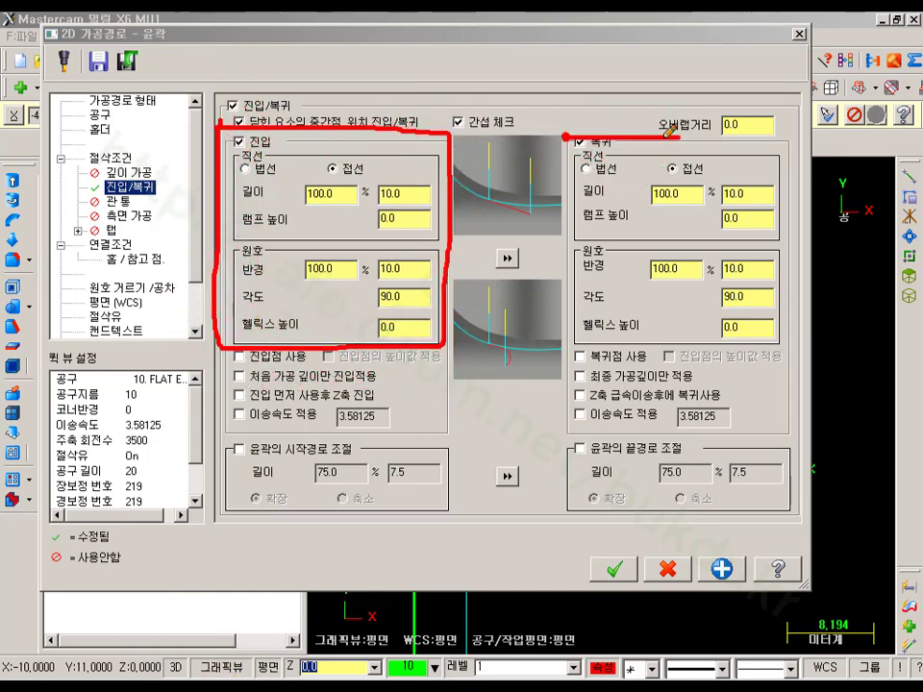
pyautogui.moveTo(669, 132)
pyautogui.mouseDown()
pyautogui.moveTo(778, 134)
pyautogui.moveTo(796, 327)
pyautogui.moveTo(557, 348)
pyautogui.moveTo(556, 159)
pyautogui.mouseUp()
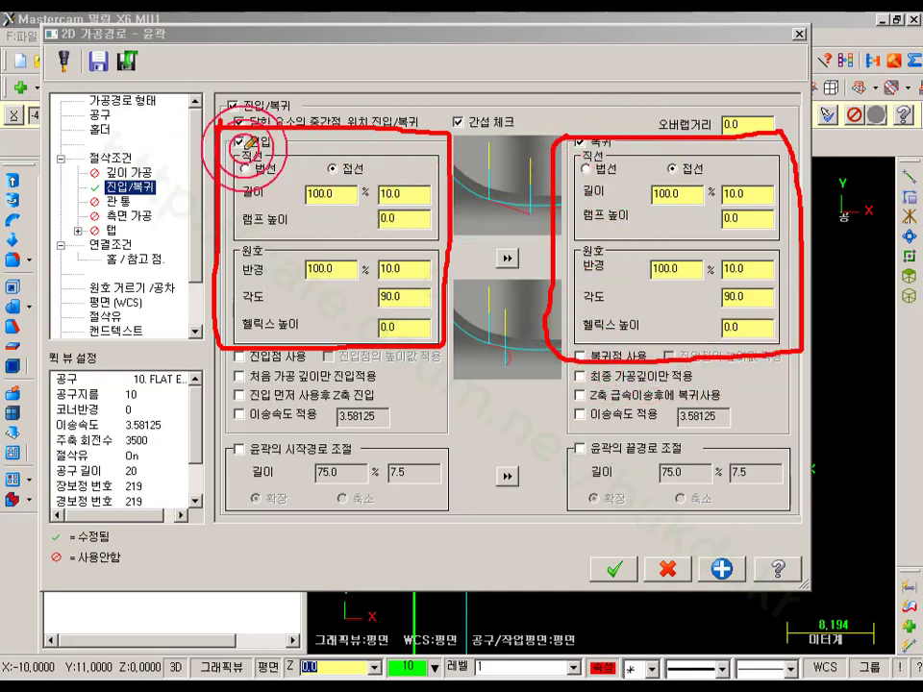
pyautogui.rightClick(369, 64)
pyautogui.click(422, 237)
# - Disable 진입 for the first contour operation while keeping 복귀 enabled, and regenerate the operation
pyautogui.click(239, 141)
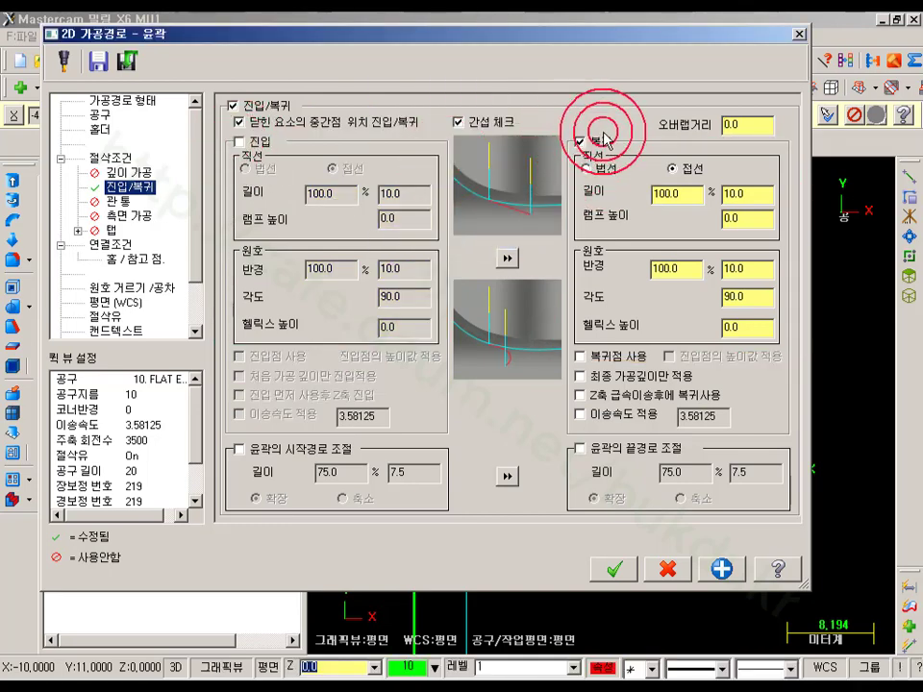
pyautogui.click(604, 564)
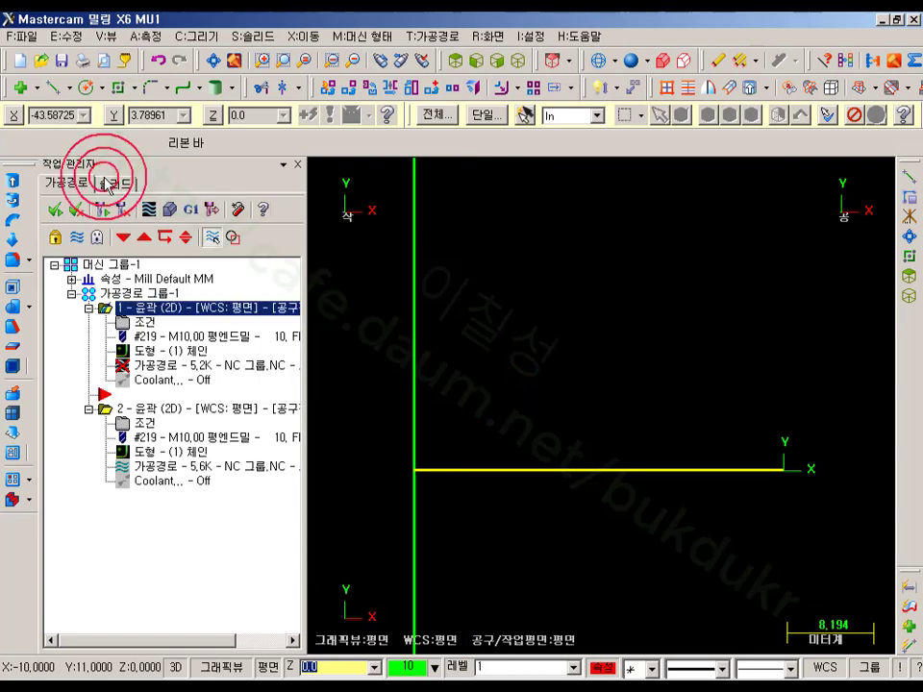
pyautogui.click(103, 210)
# - Backplot the first contour operation from its start on the left edge through the lead-out, and close the backplot
pyautogui.click(120, 365)
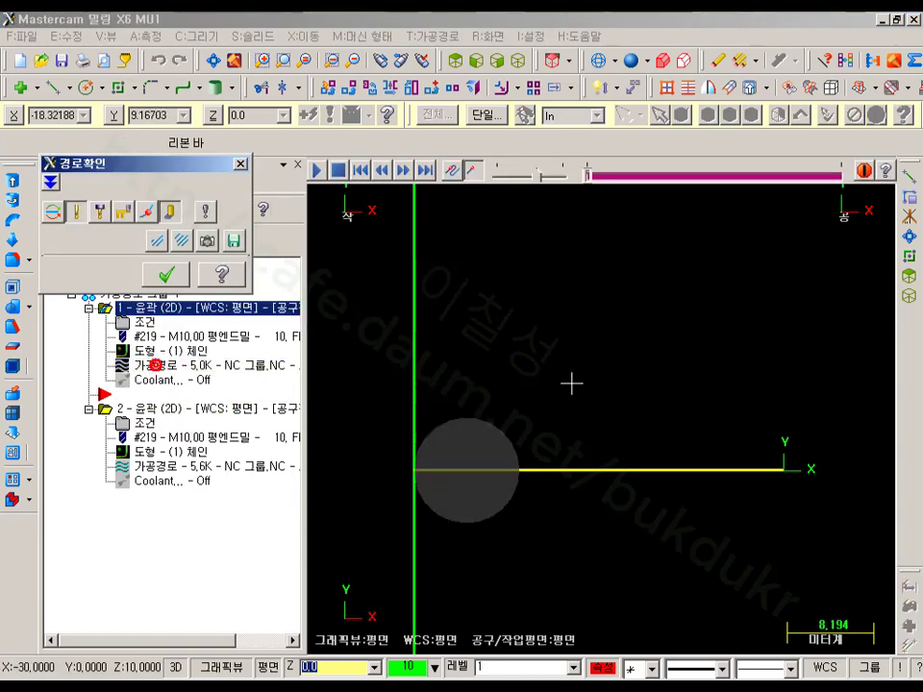
pyautogui.scroll(-1, 531, 449)
pyautogui.scroll(-1, 521, 449)
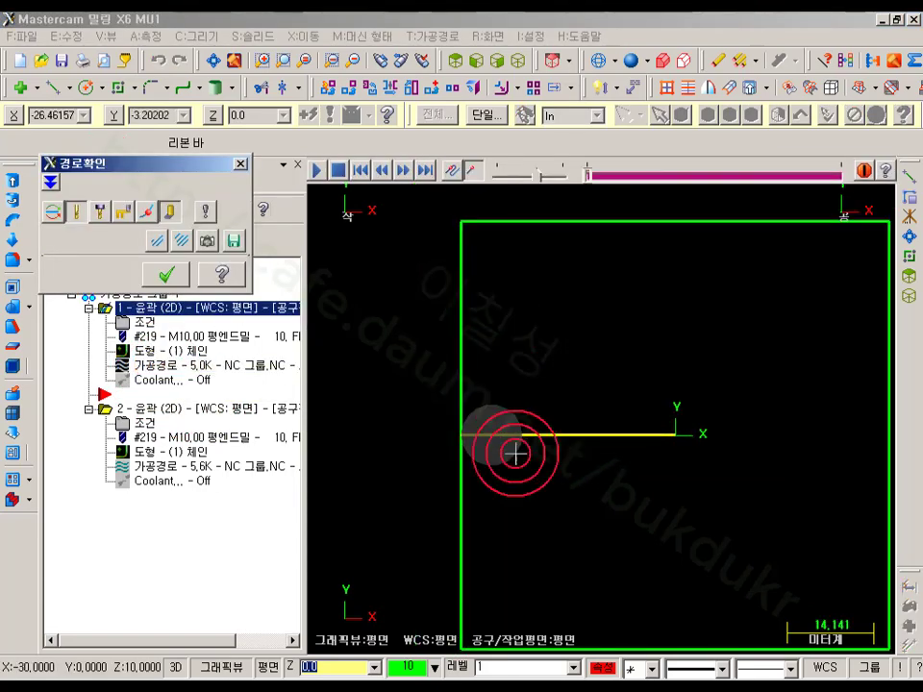
pyautogui.moveTo(587, 165)
pyautogui.mouseDown()
pyautogui.moveTo(602, 175)
pyautogui.moveTo(663, 155)
pyautogui.moveTo(786, 152)
pyautogui.mouseUp()
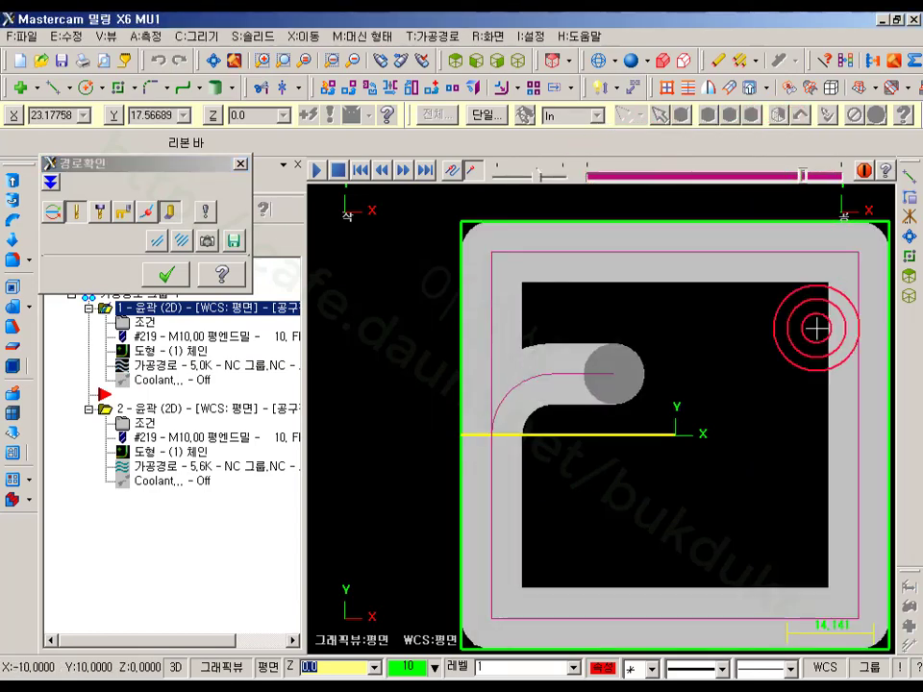
pyautogui.click(166, 274)
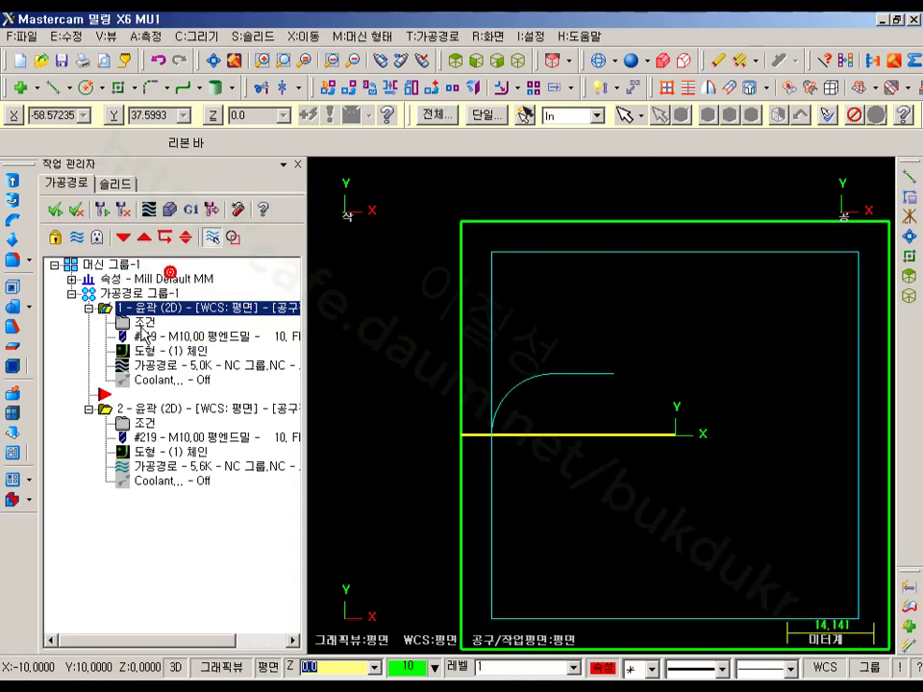
# - Re-enable 진입 in the first contour operation's 진입/복귀 settings and outline its 직선 and 원호 groups
pyautogui.click(144, 323)
pyautogui.click(239, 142)
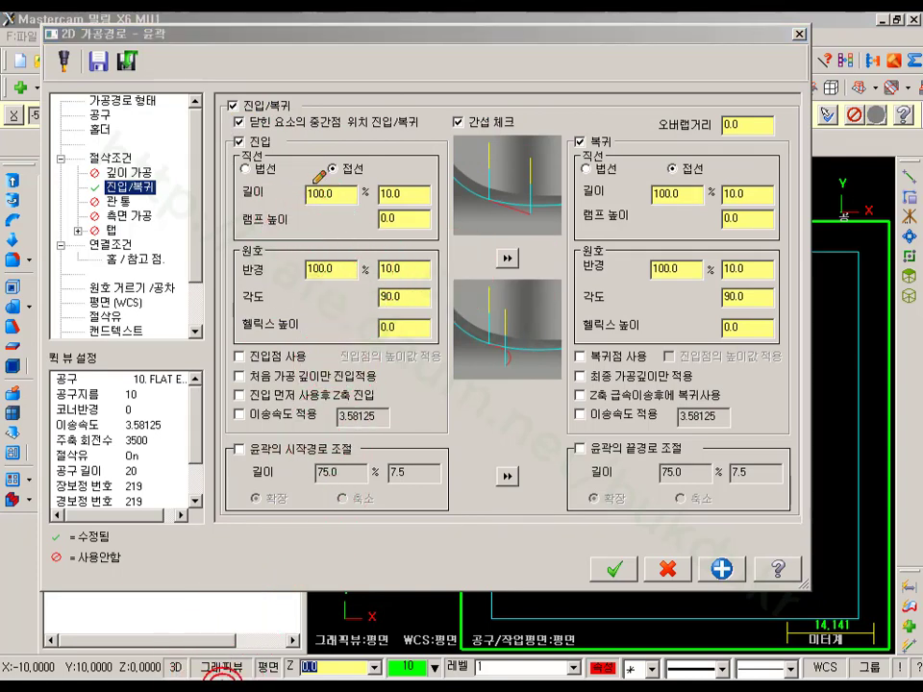
pyautogui.moveTo(231, 146); pyautogui.dragTo(235, 197)
pyautogui.moveTo(301, 234)
pyautogui.mouseDown()
pyautogui.moveTo(439, 154)
pyautogui.moveTo(229, 150)
pyautogui.moveTo(239, 234)
pyautogui.mouseUp()
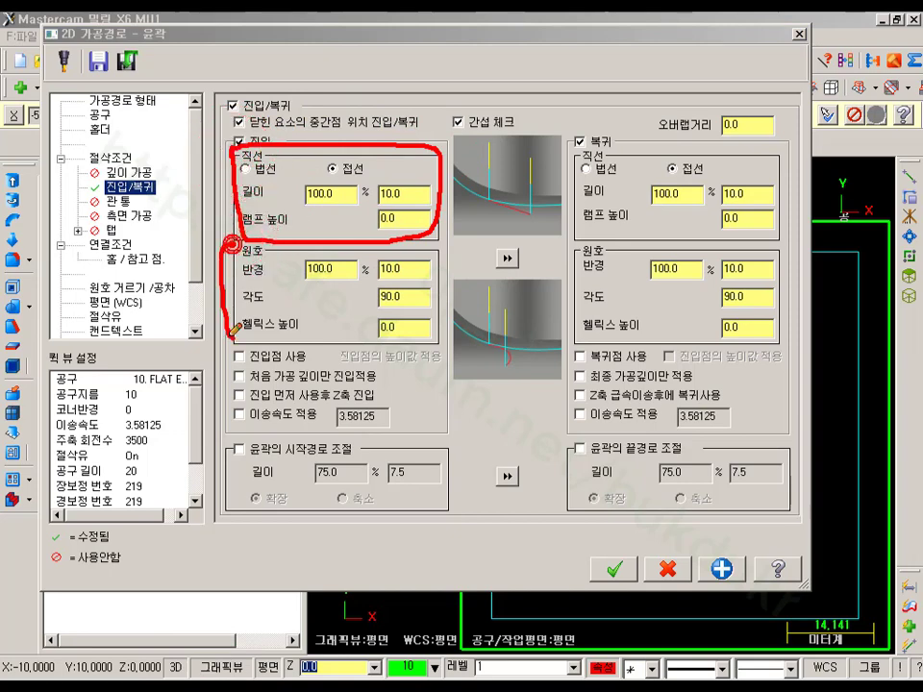
pyautogui.moveTo(234, 328)
pyautogui.mouseDown()
pyautogui.moveTo(439, 334)
pyautogui.moveTo(434, 249)
pyautogui.moveTo(219, 254)
pyautogui.mouseUp()
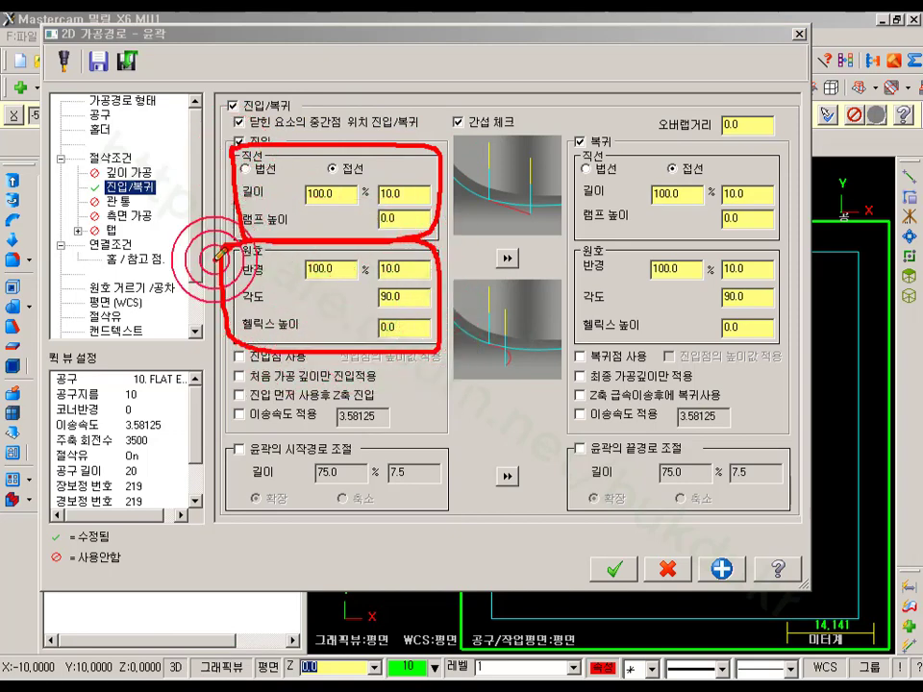
pyautogui.click(309, 271)
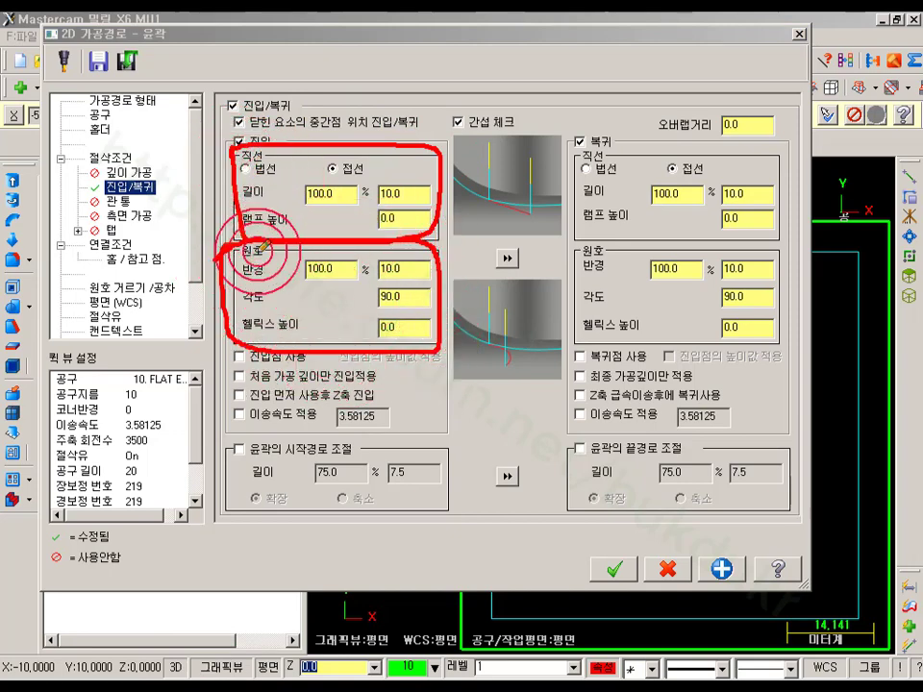
# - Outline the 직선 and 원호 groups under 복귀, mark the control that copies entry values to exit, and clear the annotations
pyautogui.moveTo(571, 152); pyautogui.dragTo(658, 150)
pyautogui.moveTo(790, 184)
pyautogui.mouseDown()
pyautogui.moveTo(596, 236)
pyautogui.moveTo(558, 154)
pyautogui.moveTo(557, 279)
pyautogui.moveTo(570, 254)
pyautogui.moveTo(715, 346)
pyautogui.moveTo(782, 262)
pyautogui.moveTo(612, 242)
pyautogui.moveTo(554, 256)
pyautogui.mouseUp()
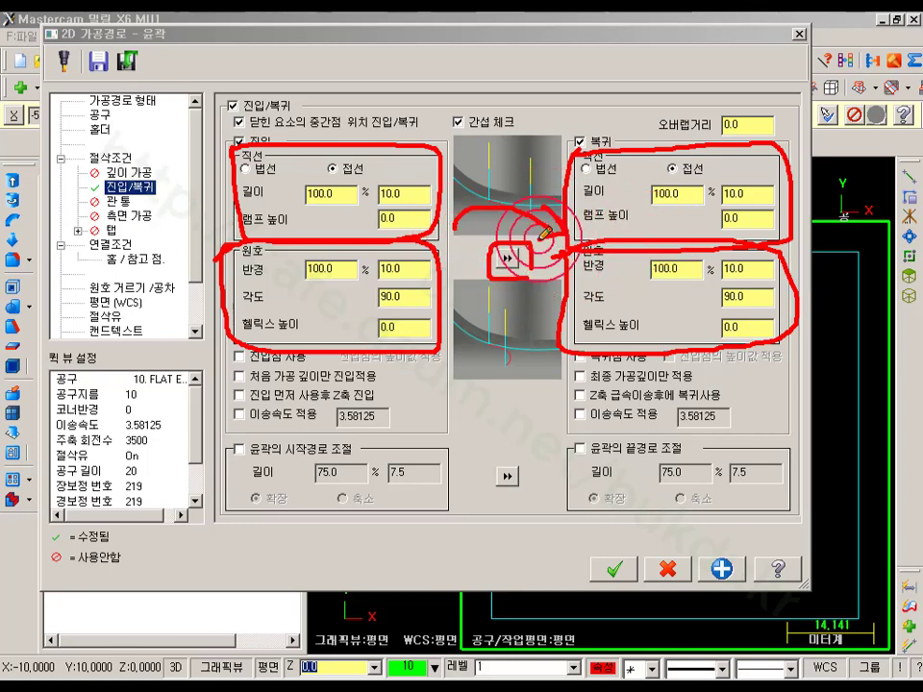
pyautogui.rightClick(494, 150)
pyautogui.click(527, 330)
# - Set the 원호 반경 under 진입 to 0% and copy the entry values to 복귀
pyautogui.click(340, 193)
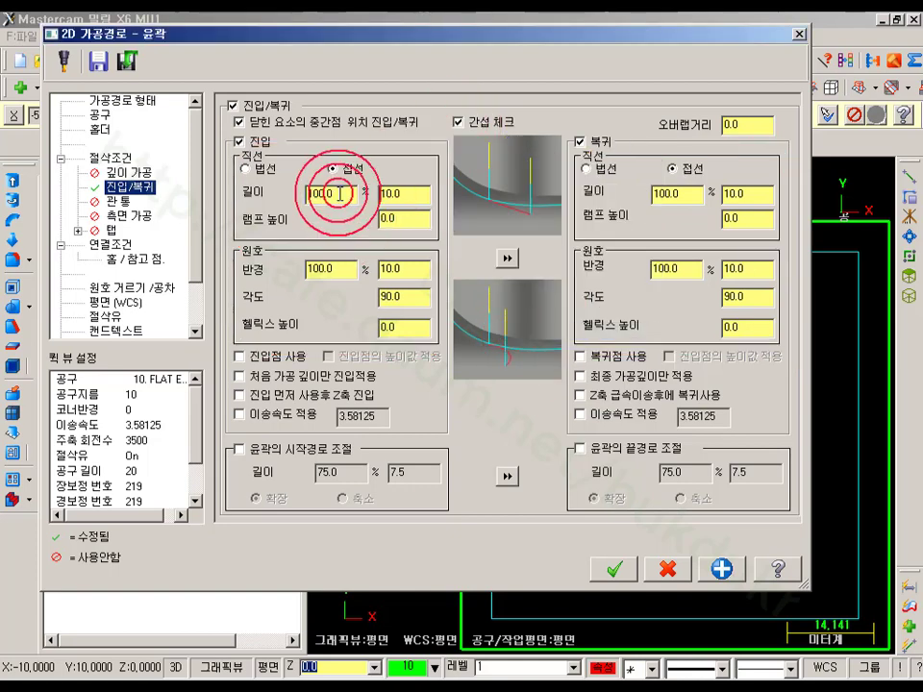
pyautogui.click(346, 268)
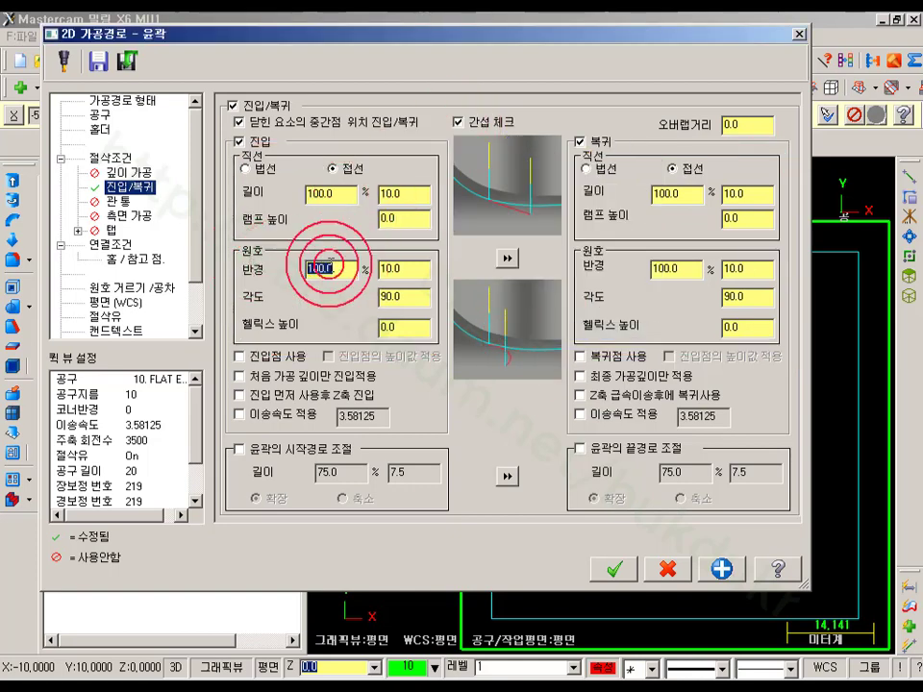
pyautogui.click(414, 273)
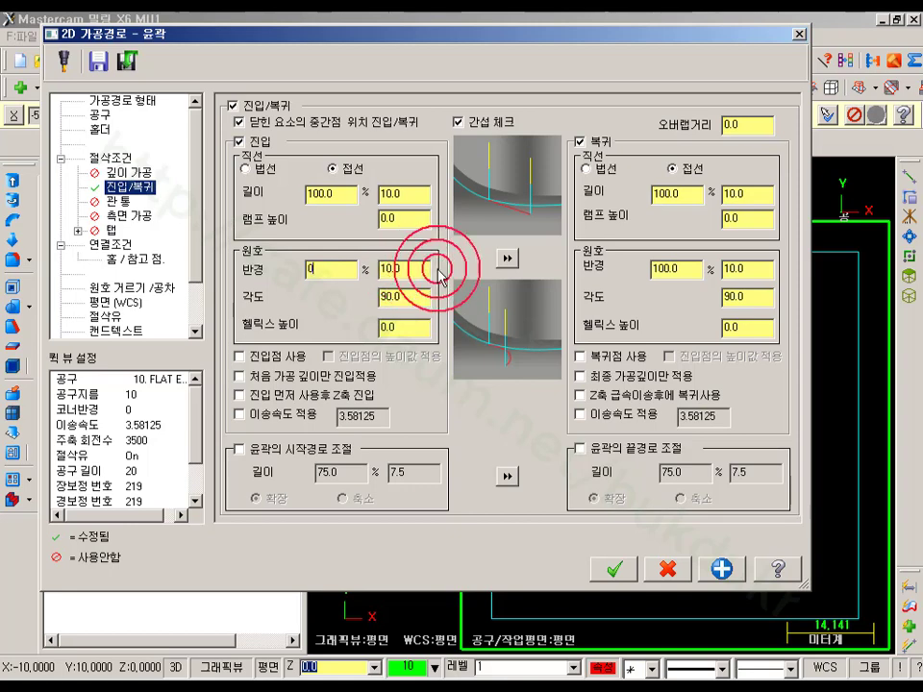
pyautogui.click(503, 258)
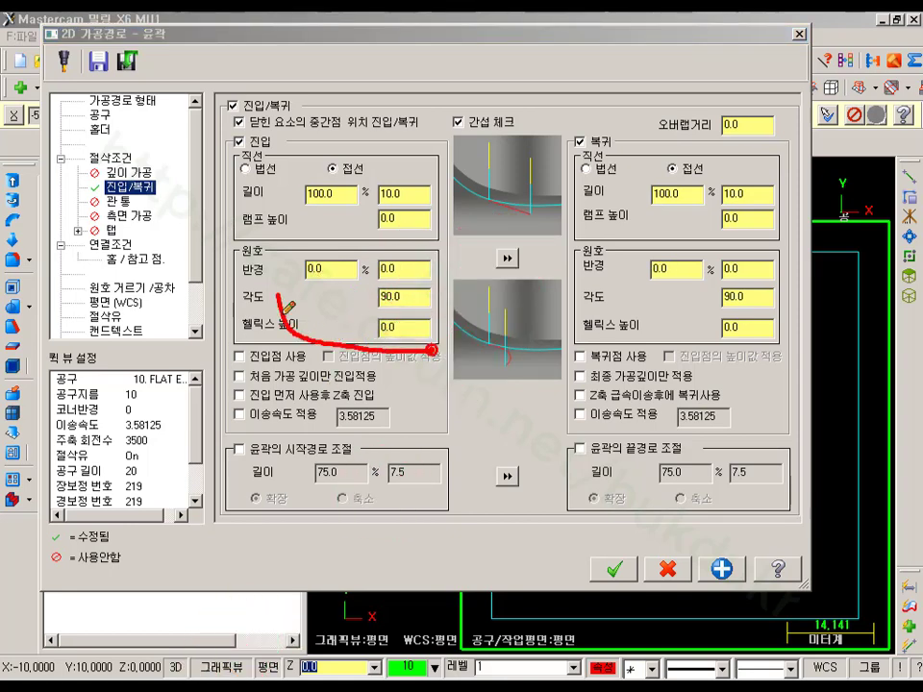
# - Circle the zero-radius 원호 groups, cross out a sketched arc, outline both 직선 groups, and clear the annotations
pyautogui.moveTo(283, 313)
pyautogui.mouseDown()
pyautogui.moveTo(391, 242)
pyautogui.moveTo(442, 365)
pyautogui.mouseUp()
pyautogui.moveTo(324, 293); pyautogui.dragTo(333, 294)
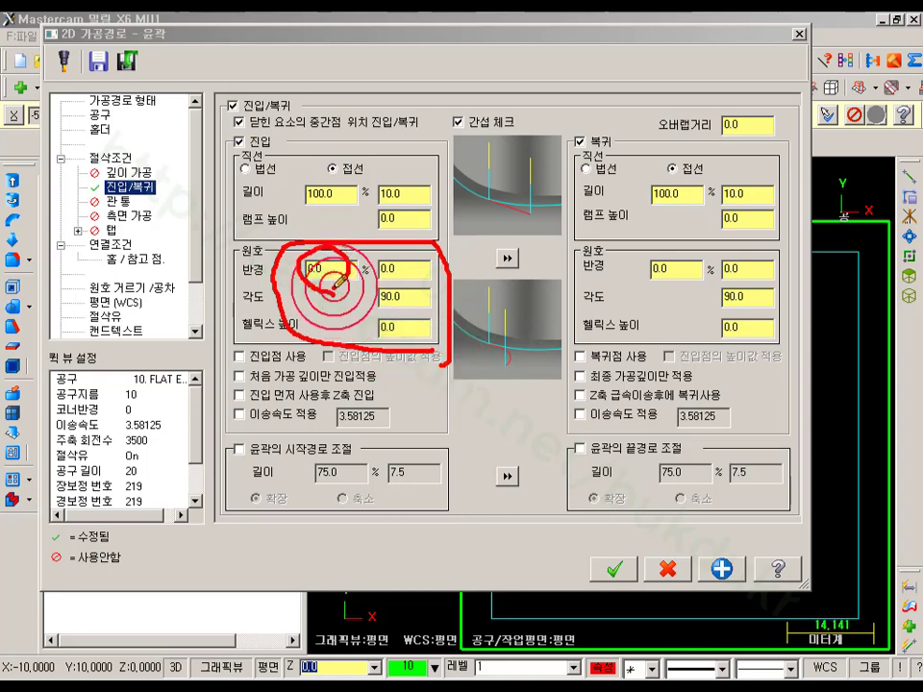
pyautogui.moveTo(656, 279); pyautogui.dragTo(577, 458)
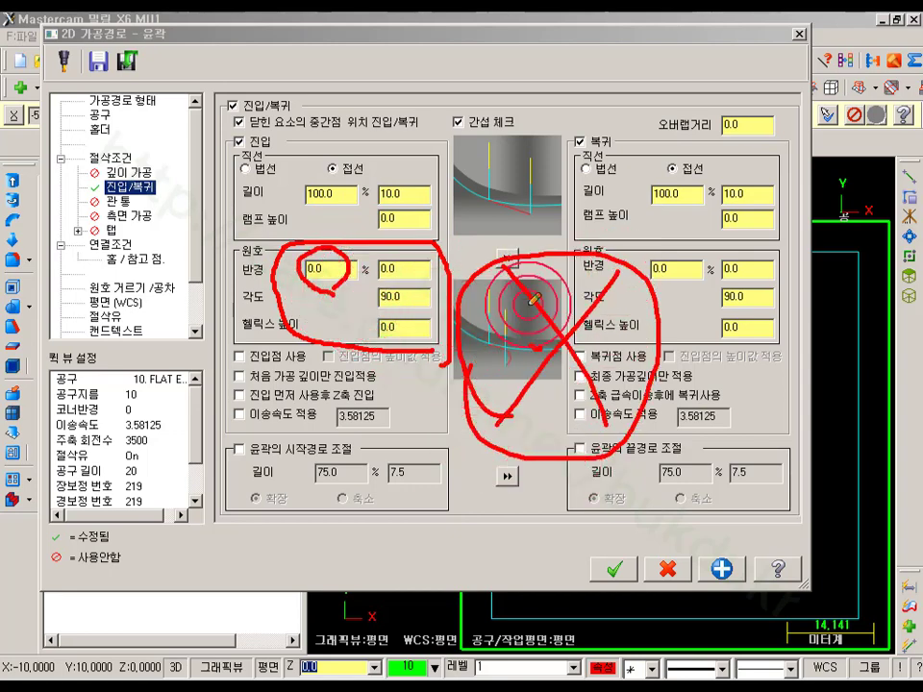
pyautogui.moveTo(747, 243); pyautogui.dragTo(746, 314)
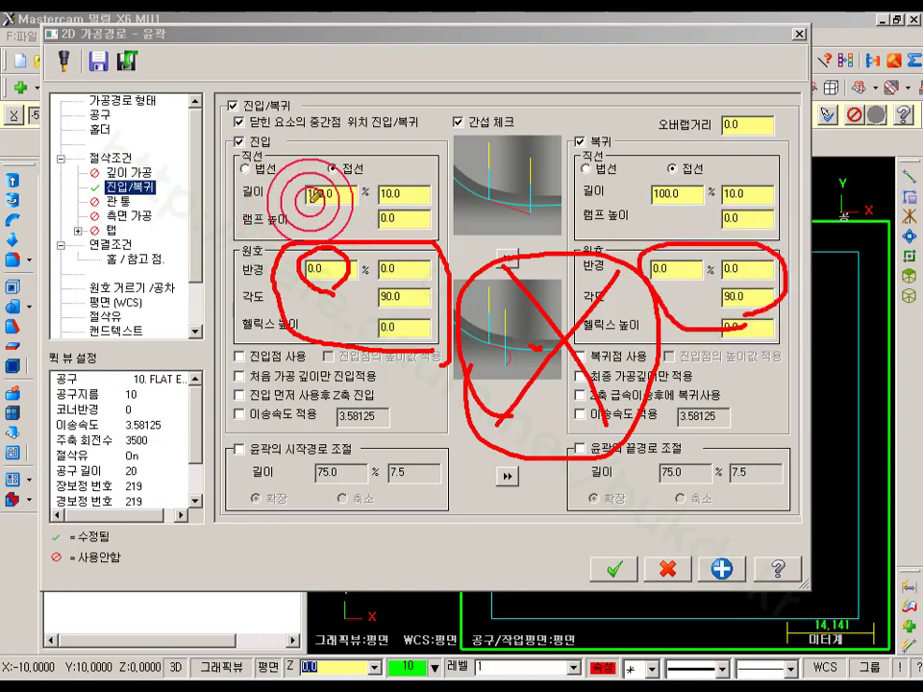
pyautogui.moveTo(331, 229); pyautogui.dragTo(279, 229)
pyautogui.moveTo(332, 139); pyautogui.dragTo(421, 223)
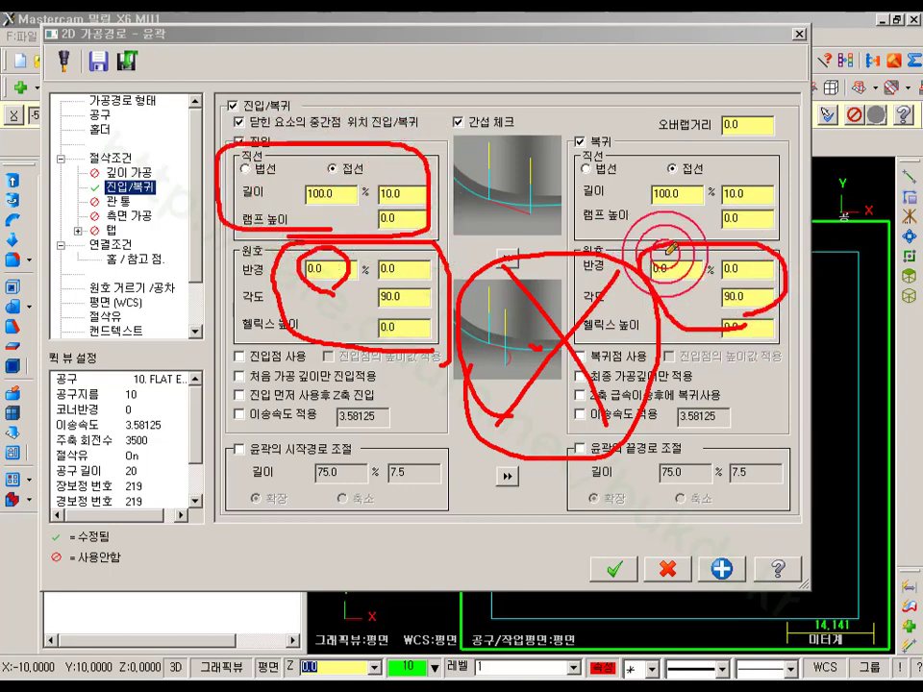
pyautogui.moveTo(555, 154); pyautogui.dragTo(782, 255)
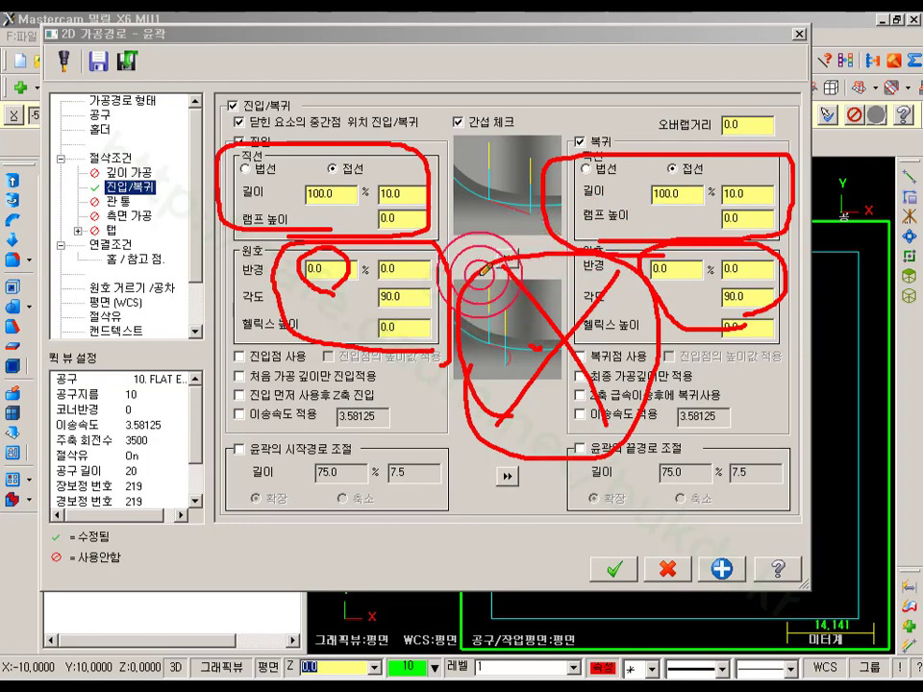
pyautogui.rightClick(482, 244)
pyautogui.click(509, 420)
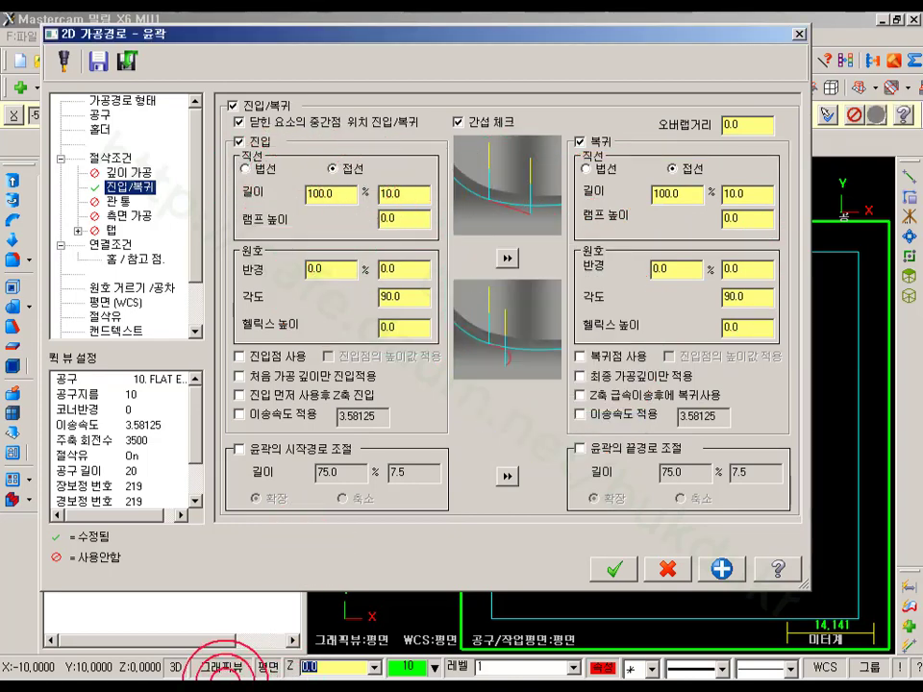
# - Circle the 법선 and 접선 options under 진입 and sketch a perpendicular entry arrow meeting a vertical line, with a right-angle mark
pyautogui.moveTo(288, 164); pyautogui.dragTo(278, 187)
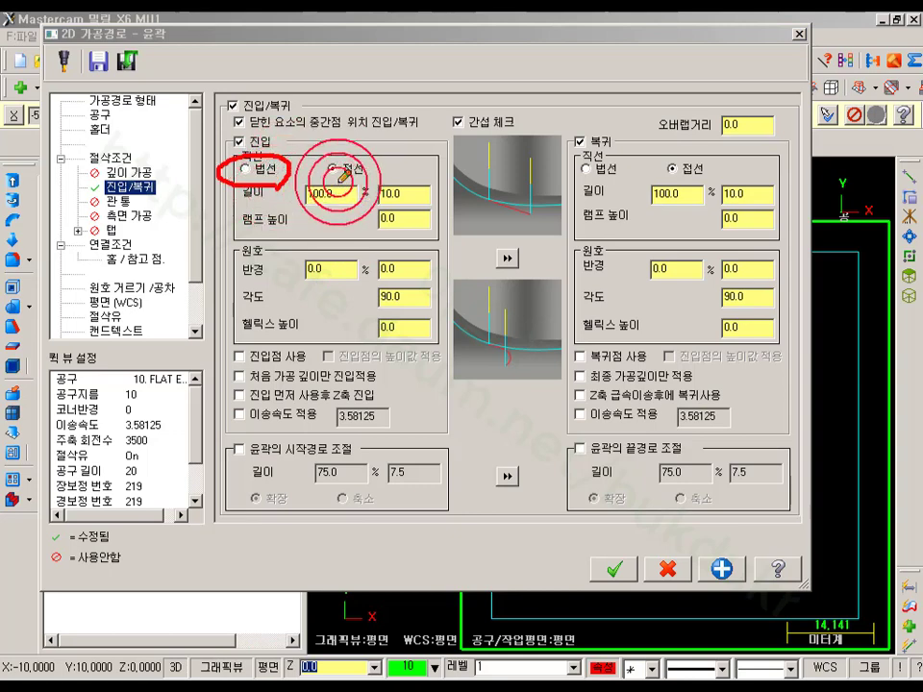
pyautogui.moveTo(334, 150); pyautogui.dragTo(336, 151)
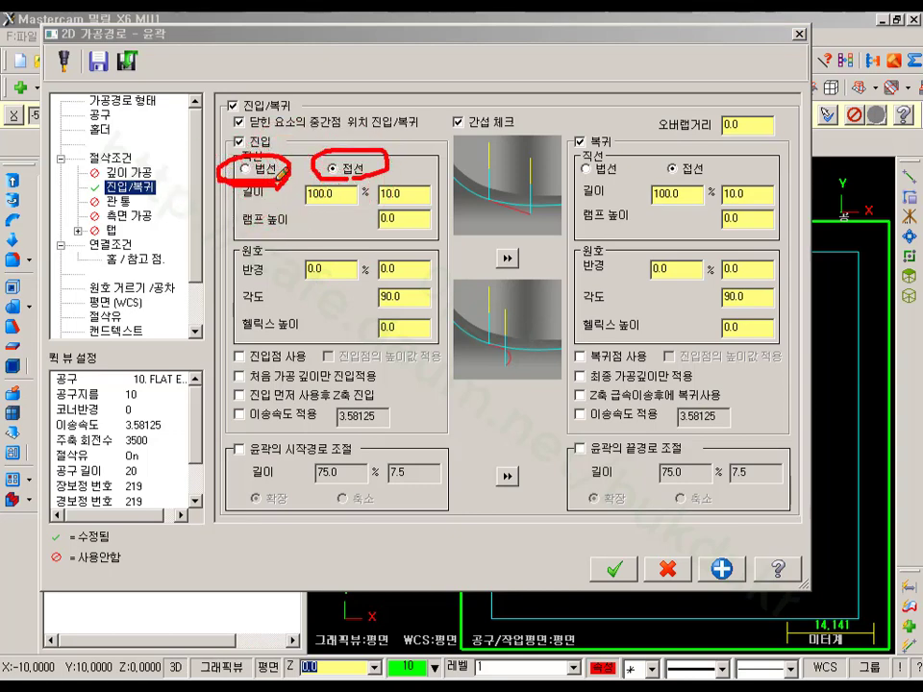
pyautogui.moveTo(497, 253); pyautogui.dragTo(500, 344)
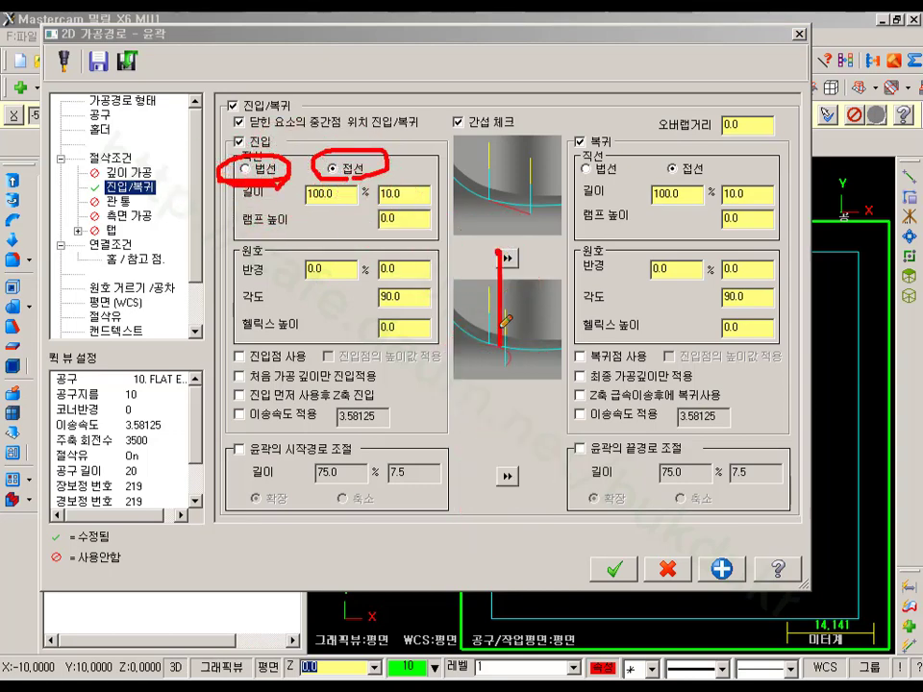
pyautogui.moveTo(501, 478); pyautogui.dragTo(501, 498)
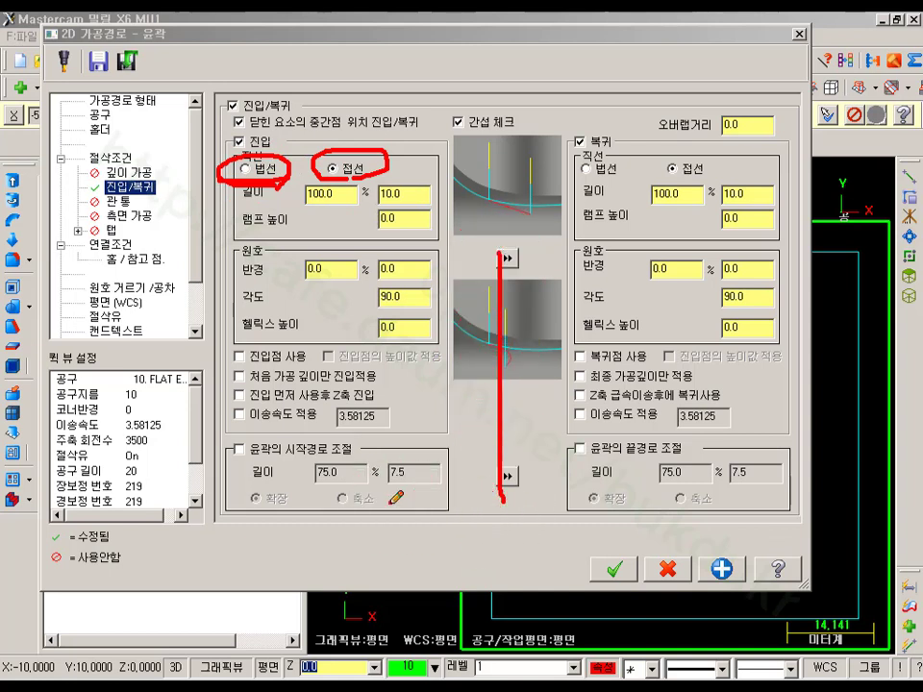
pyautogui.moveTo(493, 502)
pyautogui.mouseDown()
pyautogui.moveTo(501, 501)
pyautogui.moveTo(491, 518)
pyautogui.mouseUp()
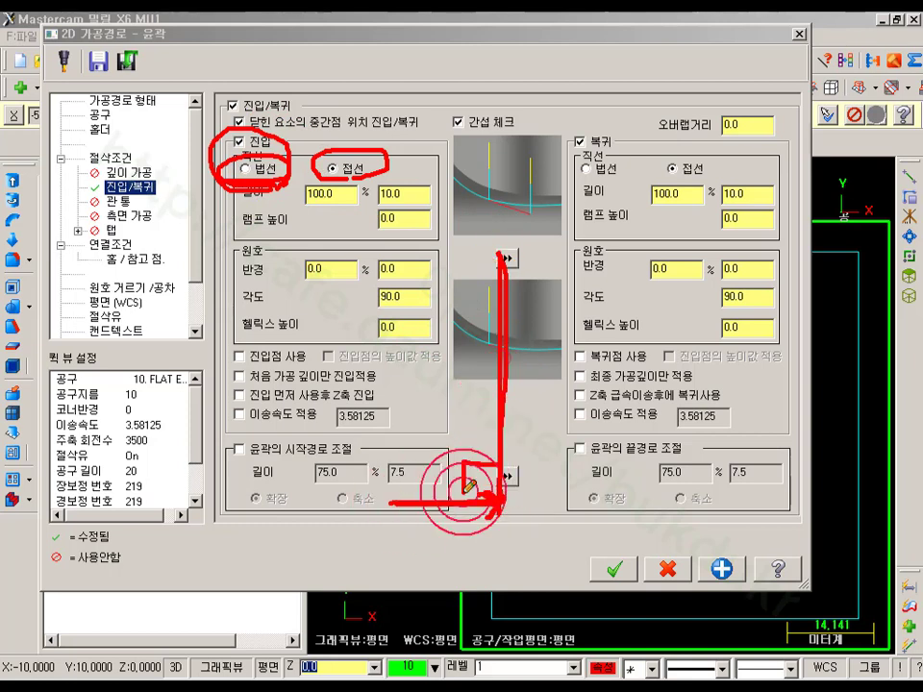
# - Circle the 접선 option under 진입, sketch an entry running straight along a contour line, and clear the annotations
pyautogui.moveTo(356, 185); pyautogui.dragTo(314, 169)
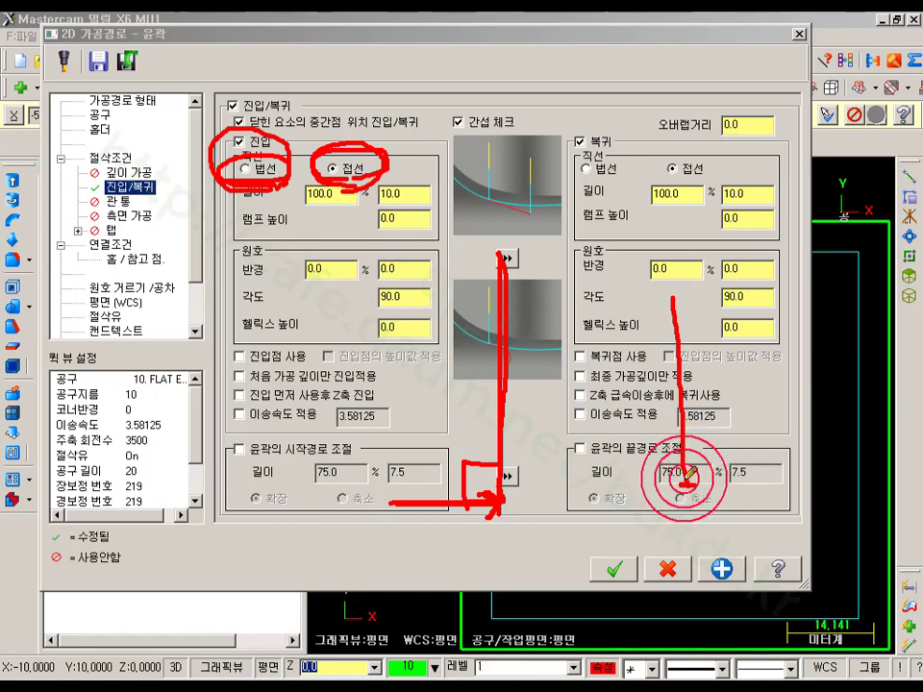
pyautogui.moveTo(686, 530)
pyautogui.mouseDown()
pyautogui.moveTo(700, 510)
pyautogui.moveTo(687, 485)
pyautogui.moveTo(653, 487)
pyautogui.mouseUp()
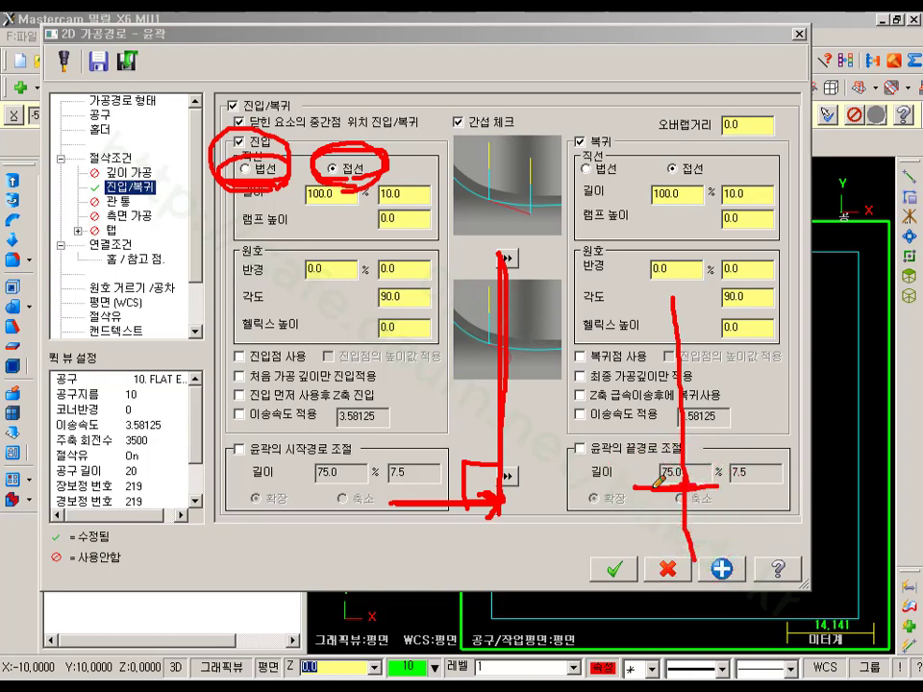
pyautogui.click(681, 490)
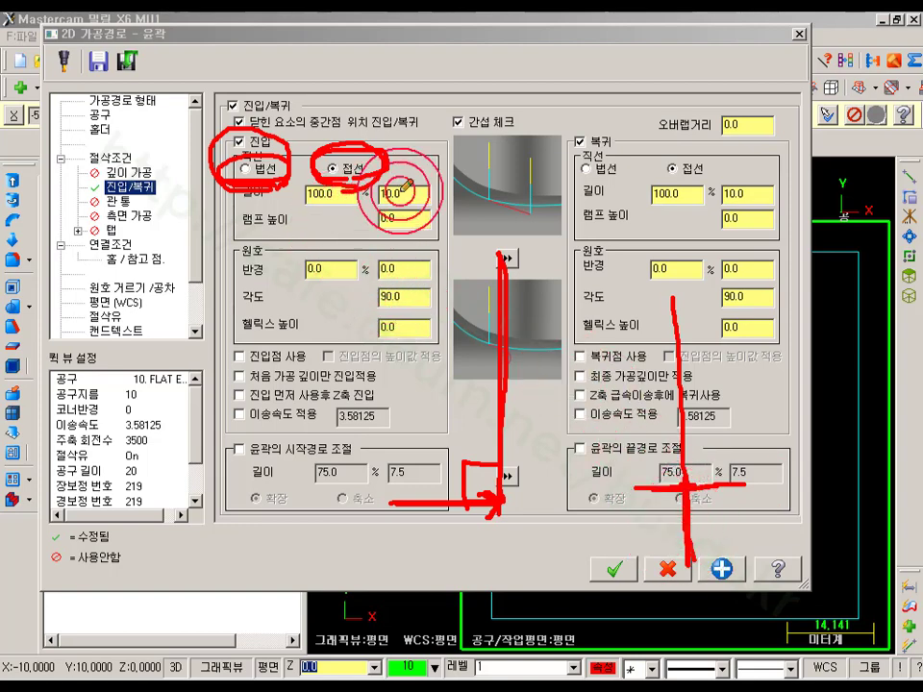
pyautogui.rightClick(586, 223)
pyautogui.click(602, 396)
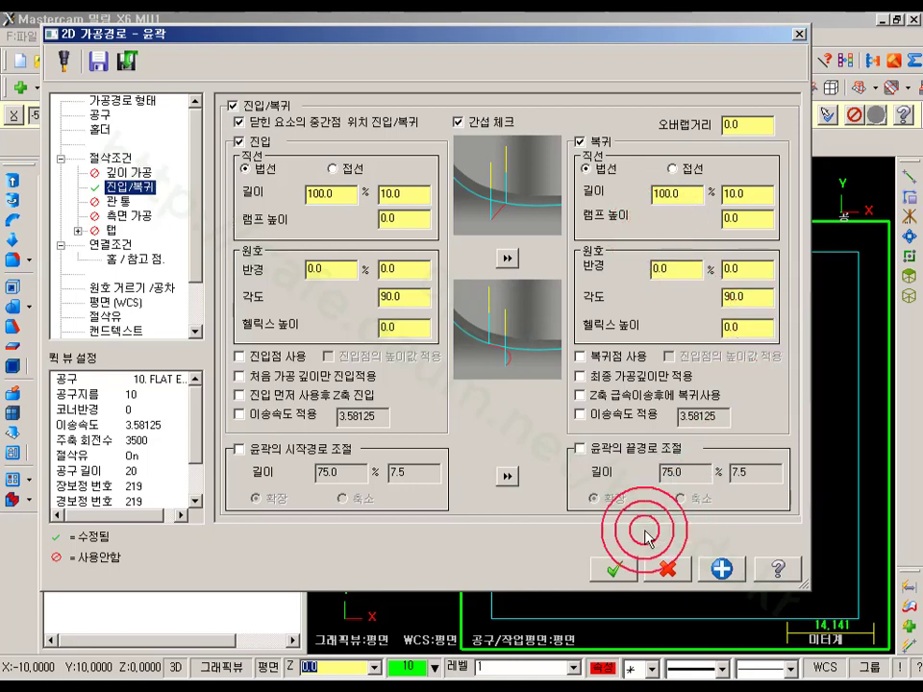
# - Apply 법선 as the 직선 type for both 진입 and 복귀 and regenerate the first contour toolpath
pyautogui.click(613, 569)
pyautogui.click(103, 208)
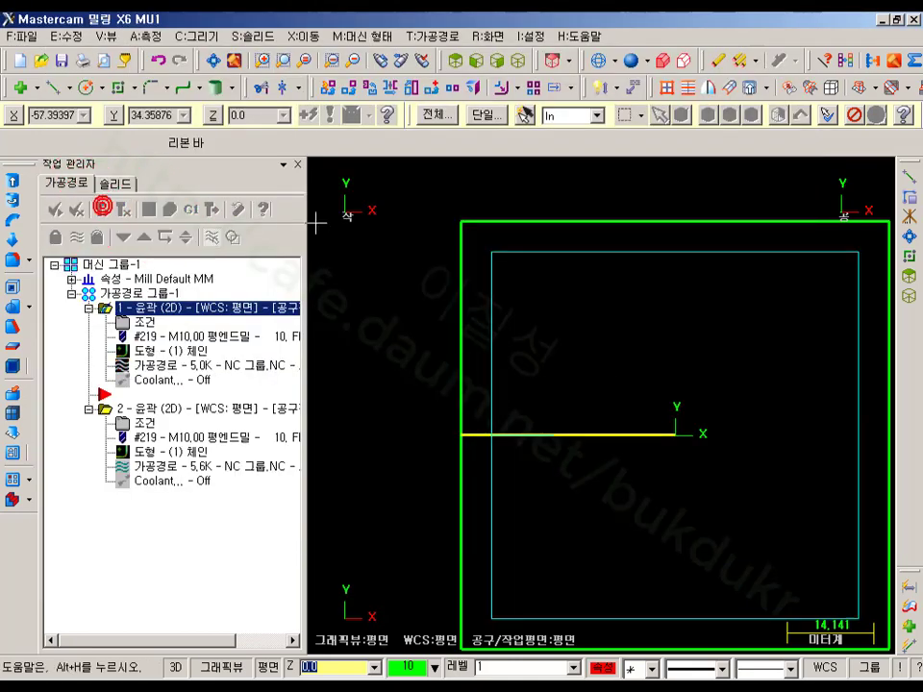
pyautogui.scroll(-7, 574, 279)
pyautogui.scroll(2, 598, 349)
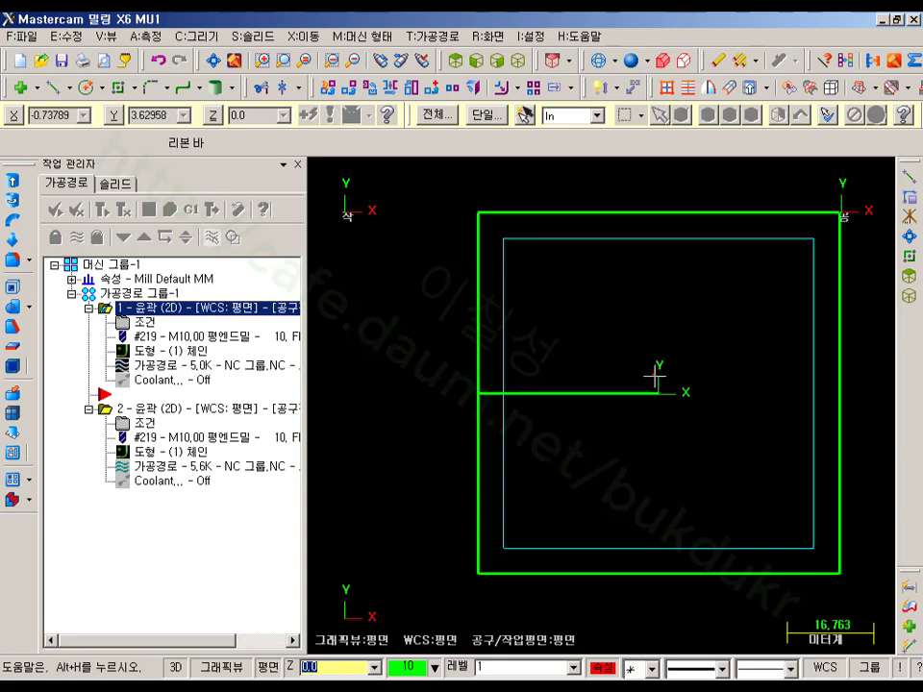
pyautogui.scroll(-2, 663, 323)
pyautogui.scroll(3, 664, 315)
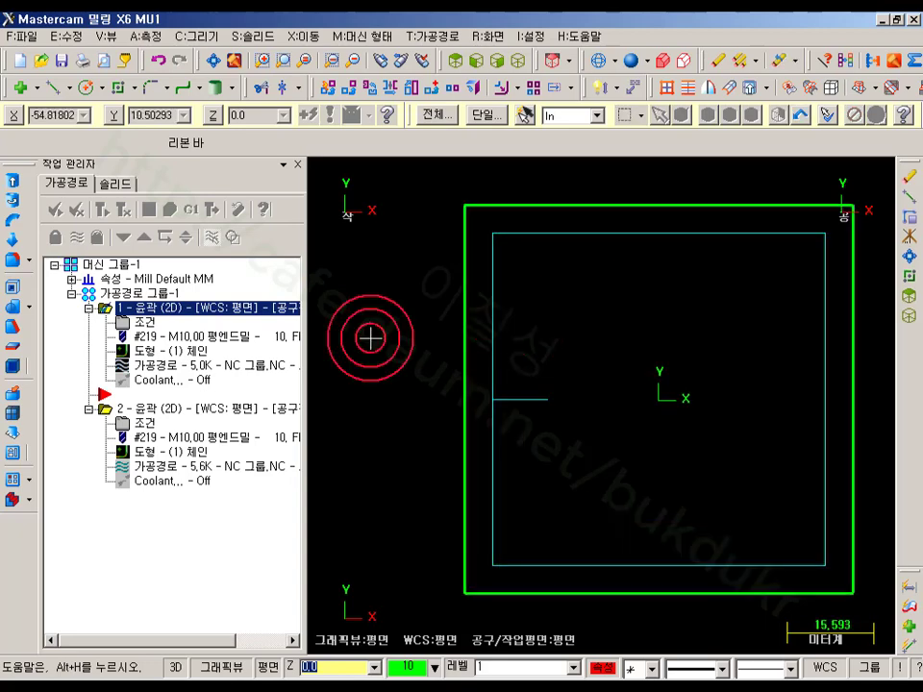
# - Backplot the first contour toolpath, annotate the perpendicular entry line's length as 100 = 10, clear the annotations, and close the backplot
pyautogui.click(178, 364)
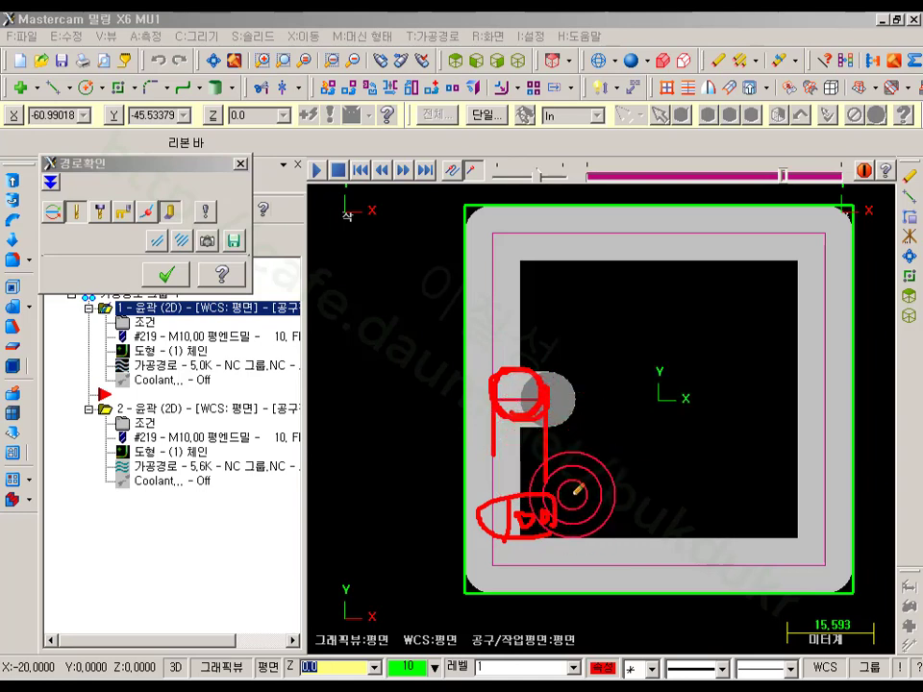
pyautogui.moveTo(578, 511); pyautogui.dragTo(606, 508)
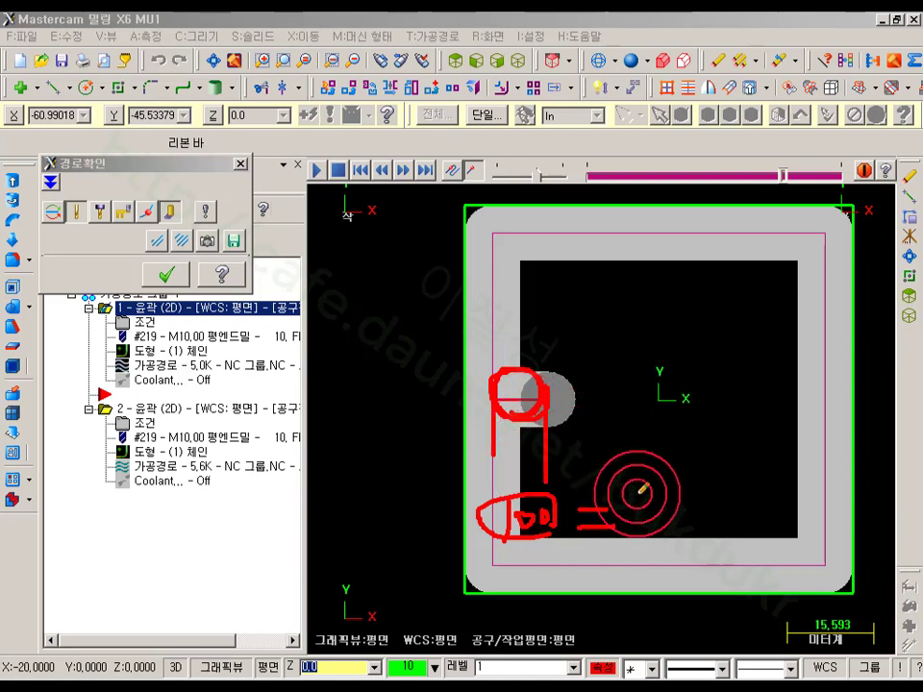
pyautogui.rightClick(689, 463)
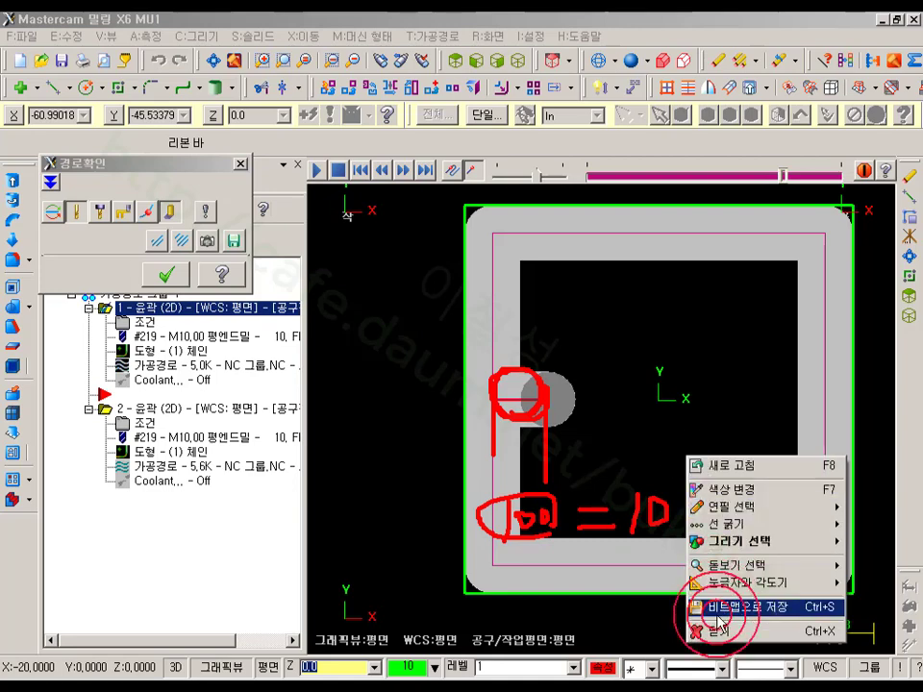
pyautogui.click(679, 607)
pyautogui.click(170, 274)
# - Open the first contour's parameters, outline the 진입 길이 percentage and 10.0 value with a 지름 note, clear the annotations, and confirm
pyautogui.click(143, 323)
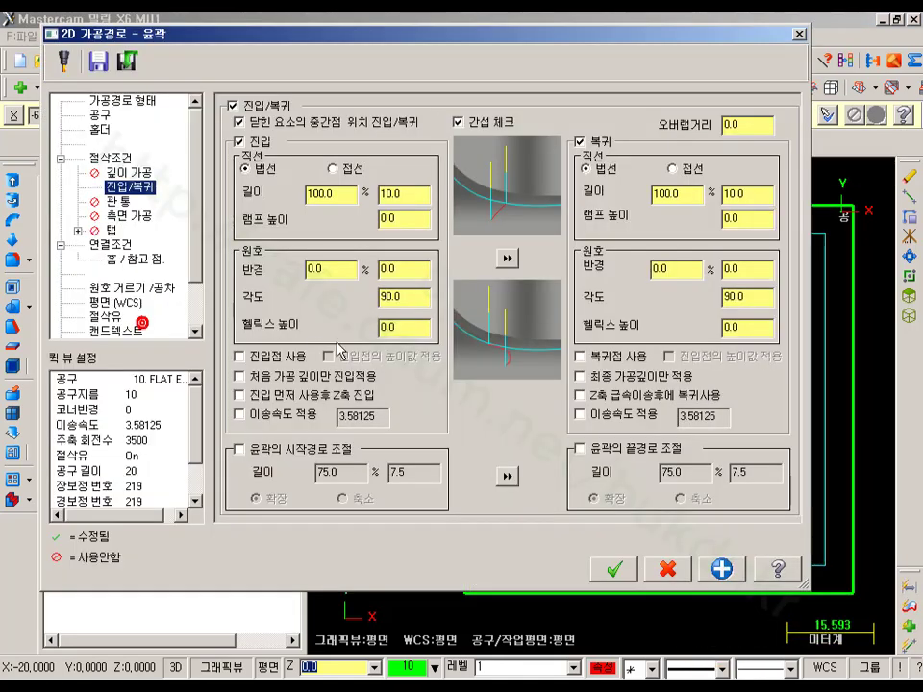
pyautogui.moveTo(346, 195); pyautogui.dragTo(287, 203)
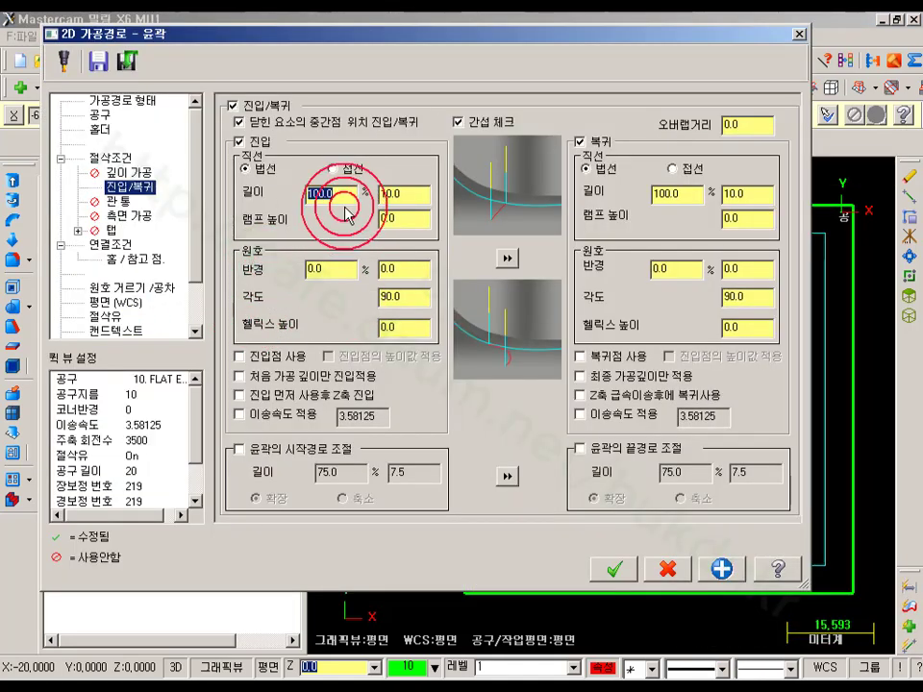
pyautogui.click(206, 609)
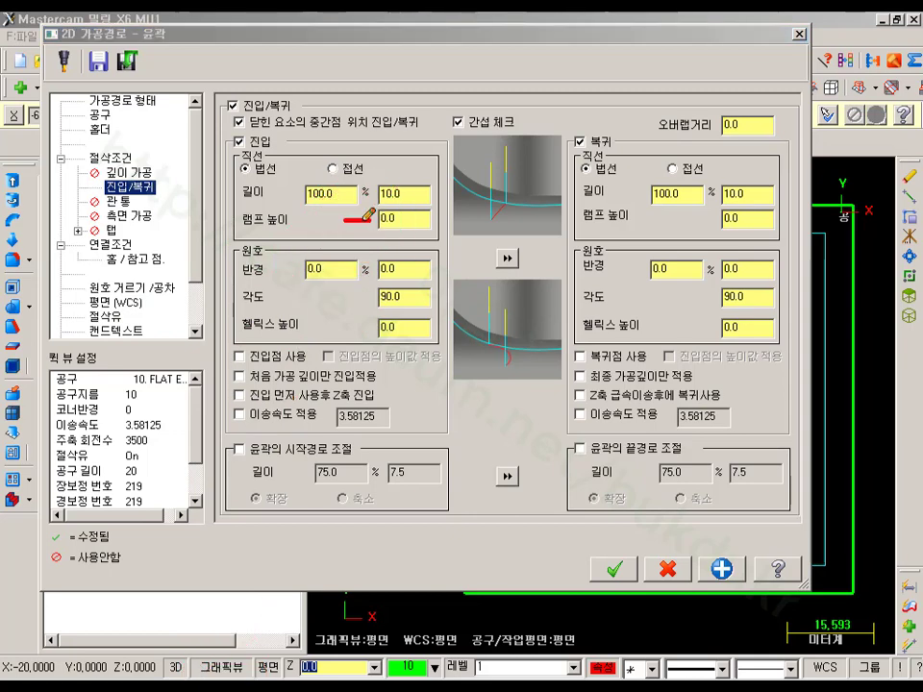
pyautogui.moveTo(248, 193)
pyautogui.mouseDown()
pyautogui.moveTo(288, 179)
pyautogui.moveTo(371, 178)
pyautogui.moveTo(377, 213)
pyautogui.moveTo(308, 201)
pyautogui.moveTo(343, 200)
pyautogui.mouseUp()
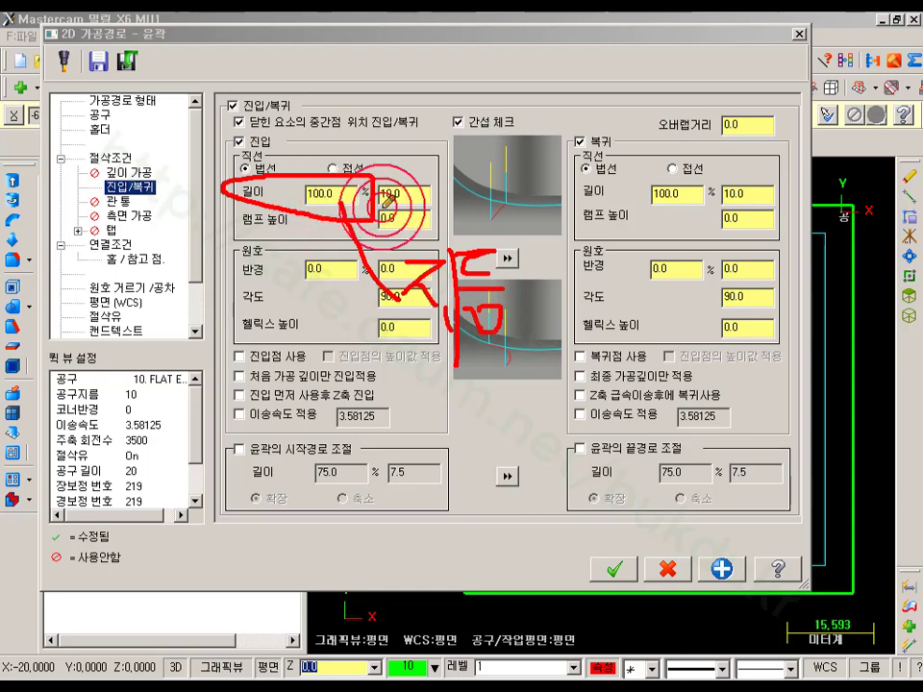
pyautogui.moveTo(437, 181); pyautogui.dragTo(398, 206)
pyautogui.click(542, 235)
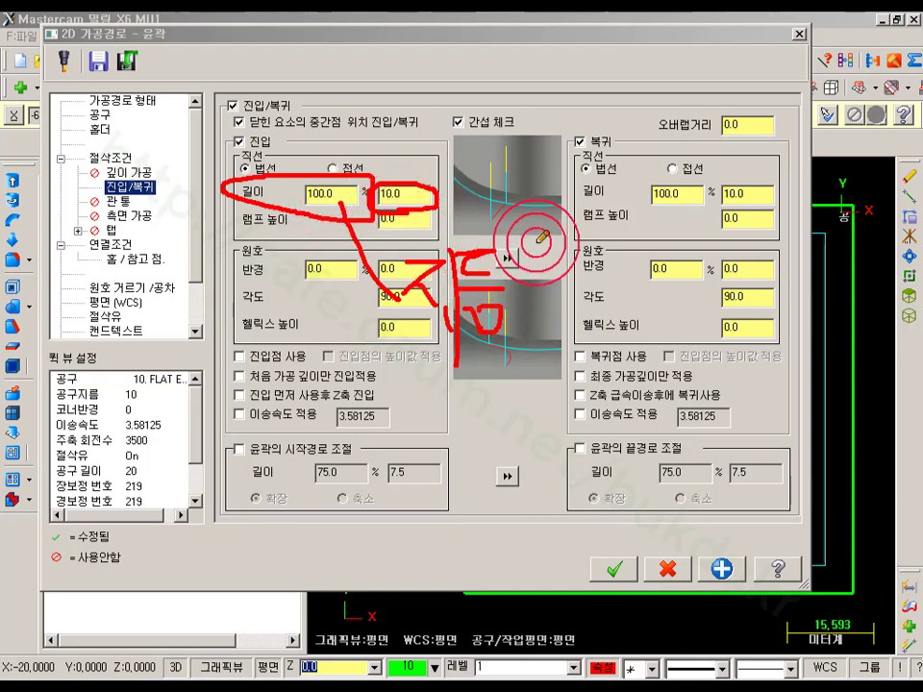
pyautogui.rightClick(531, 317)
pyautogui.click(562, 499)
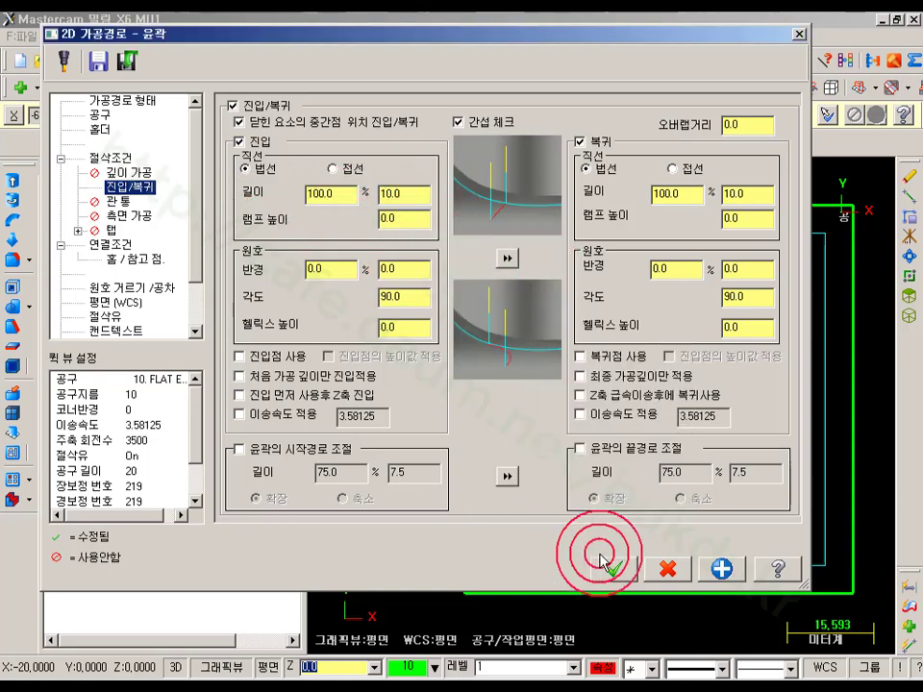
pyautogui.click(605, 568)
# - Backplot the first contour toolpath from the perpendicular entry to the square's upper-left corner
pyautogui.click(171, 368)
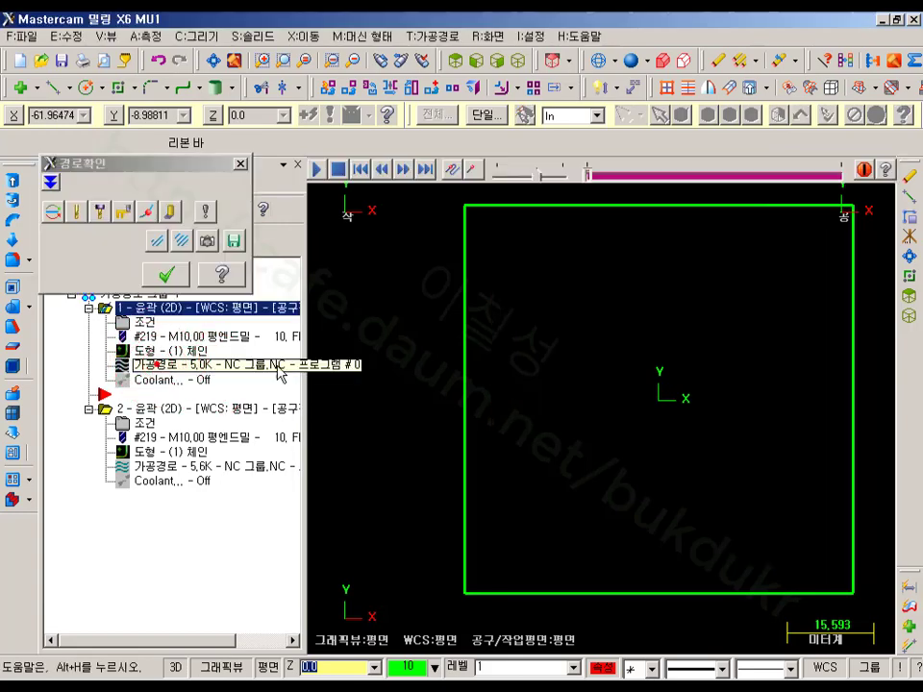
pyautogui.click(561, 189)
pyautogui.moveTo(588, 176); pyautogui.dragTo(683, 183)
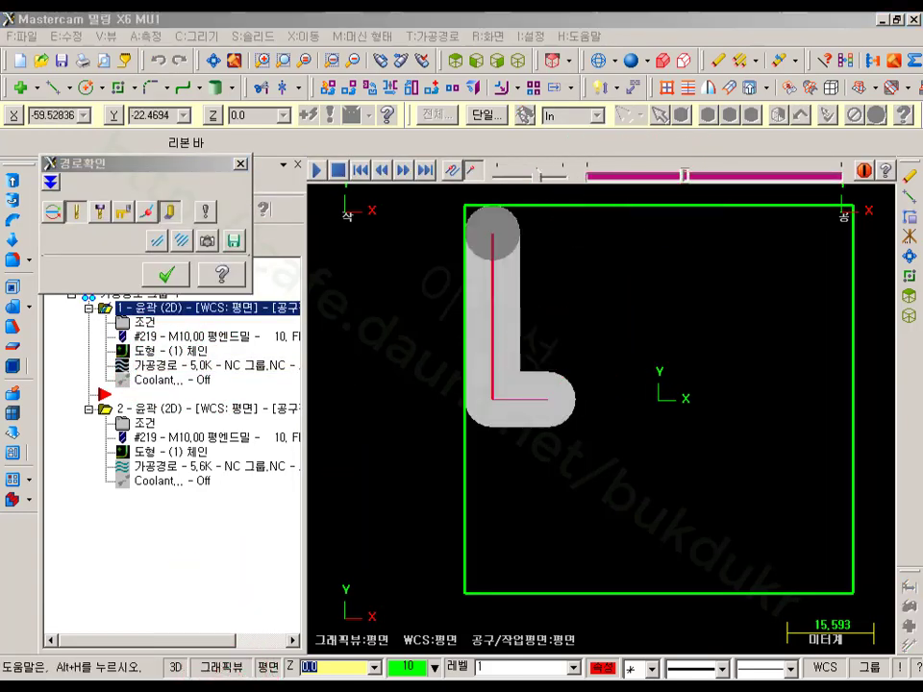
# - Mark the square's left edge and the perpendicular entry line with a right angle, clear the annotations, and close the backplot
pyautogui.click(463, 208)
pyautogui.moveTo(470, 367); pyautogui.dragTo(451, 629)
pyautogui.click(475, 378)
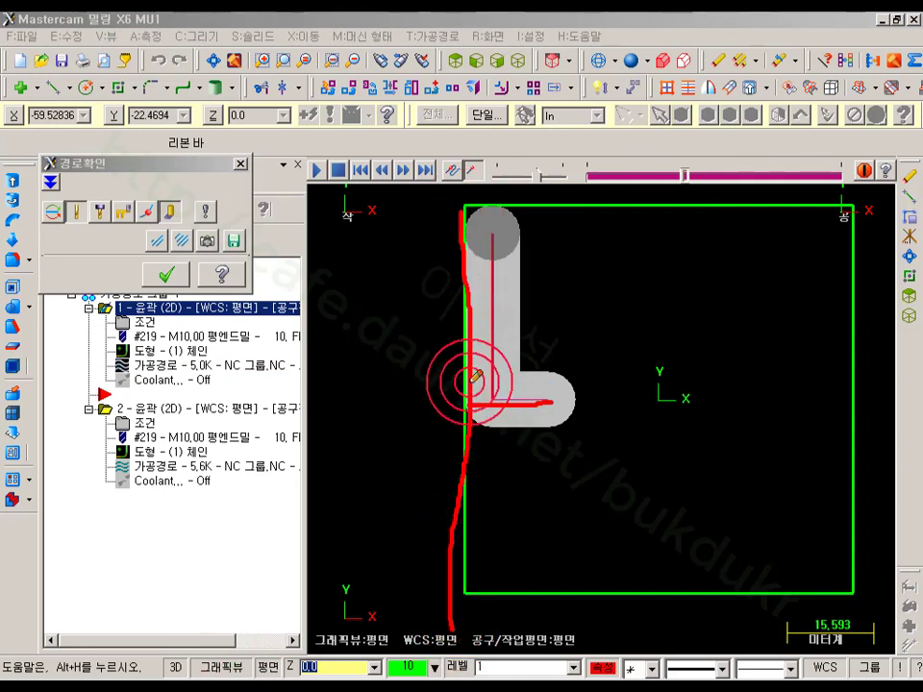
pyautogui.moveTo(461, 217)
pyautogui.mouseDown()
pyautogui.moveTo(458, 559)
pyautogui.moveTo(476, 473)
pyautogui.moveTo(475, 377)
pyautogui.mouseUp()
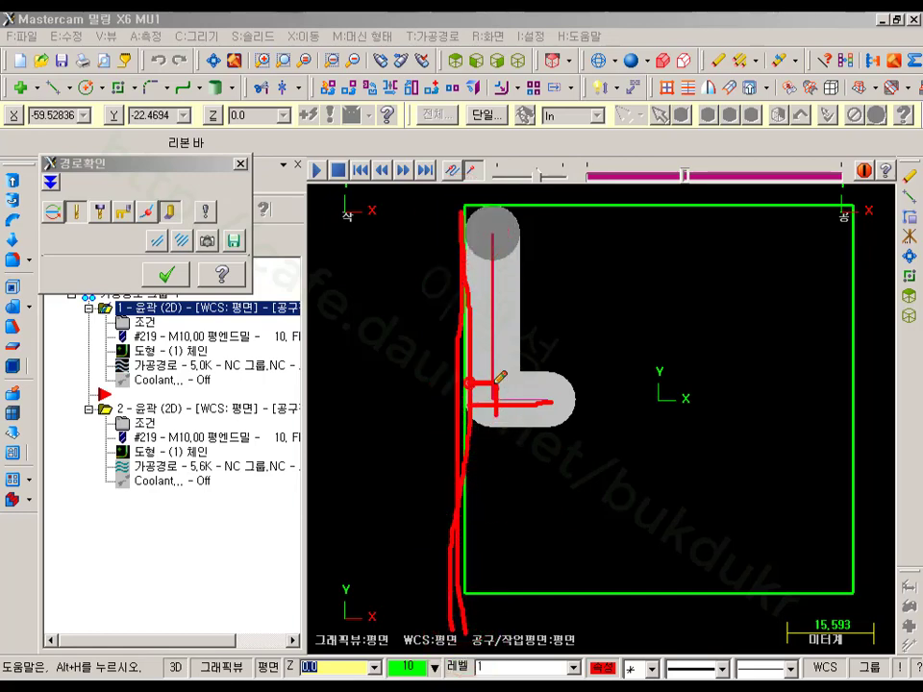
pyautogui.rightClick(597, 300)
pyautogui.click(644, 478)
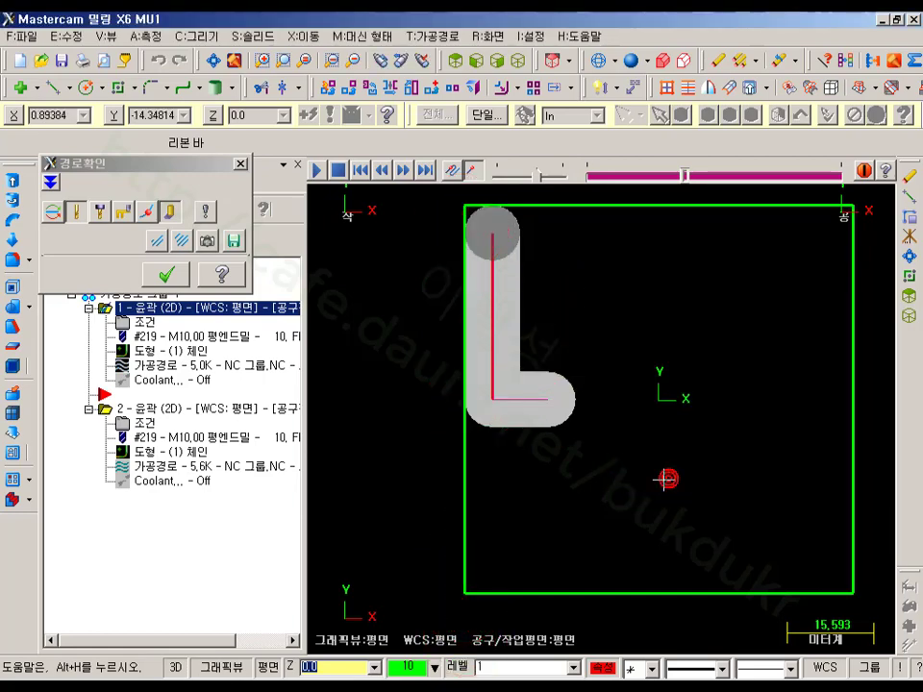
pyautogui.click(168, 274)
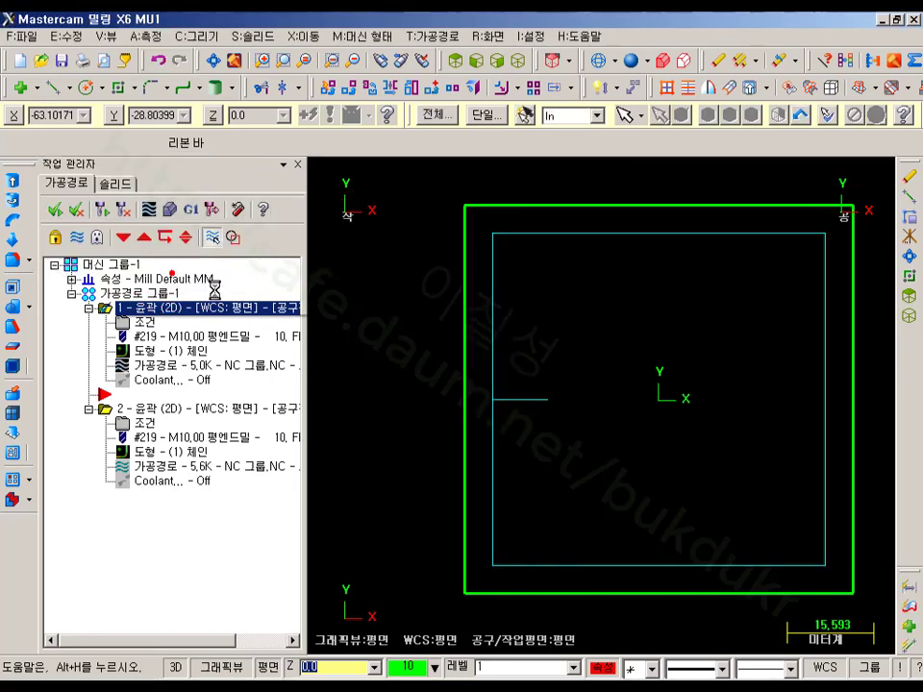
# - Set the 직선 type to 접선 for both 진입 and 복귀 in the first contour and regenerate its toolpath
pyautogui.scroll(-2, 640, 320)
pyautogui.scroll(1, 640, 321)
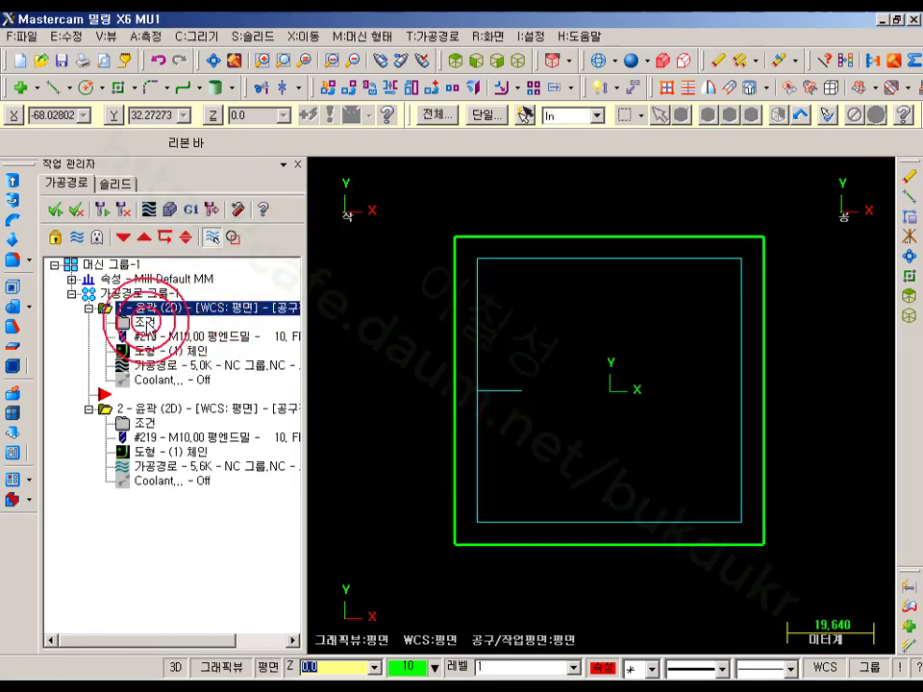
pyautogui.click(146, 325)
pyautogui.click(315, 196)
pyautogui.click(331, 171)
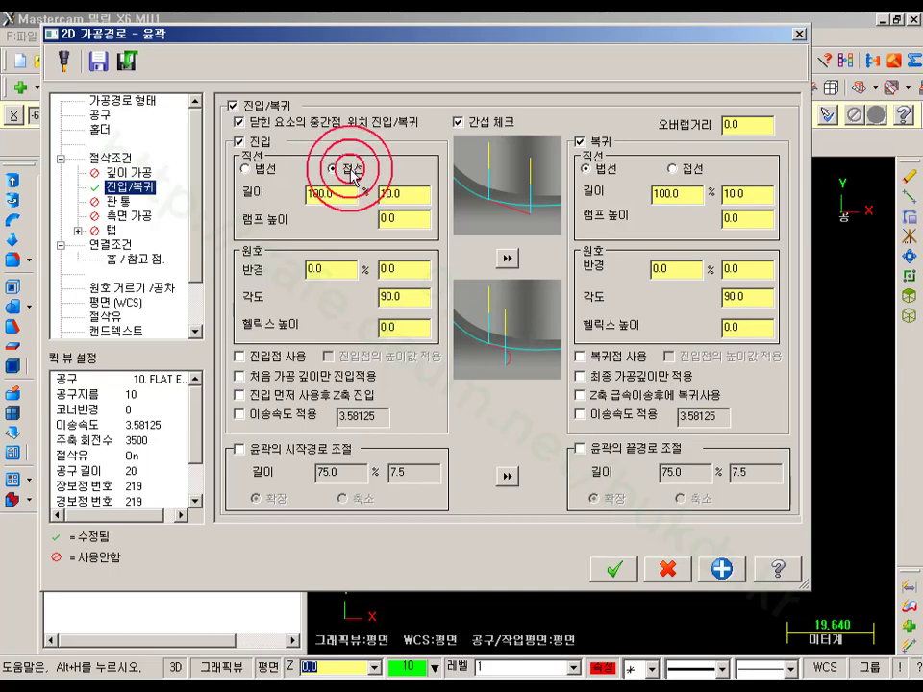
pyautogui.click(679, 169)
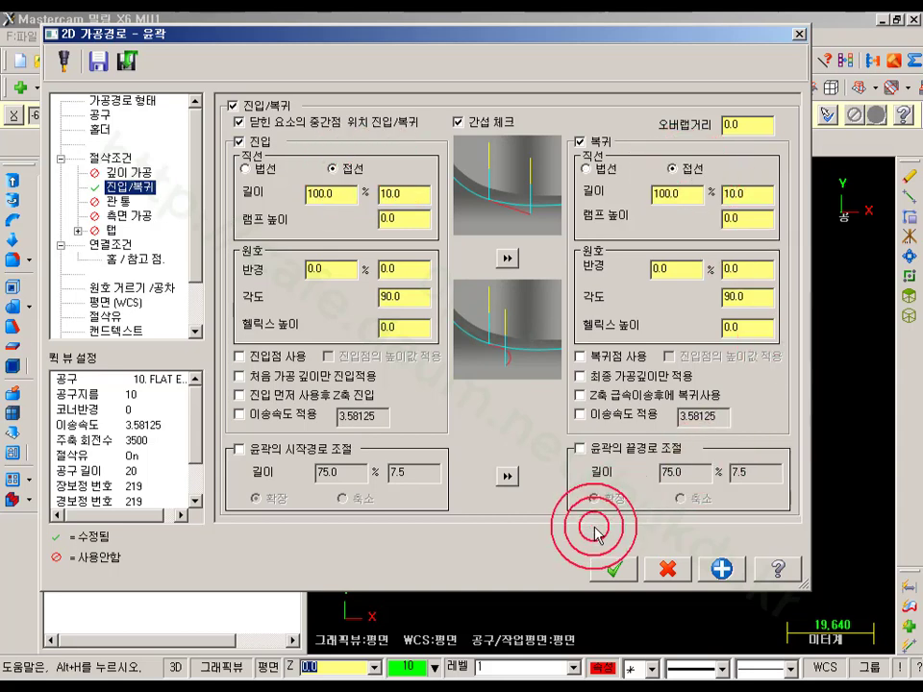
pyautogui.click(613, 568)
pyautogui.click(104, 208)
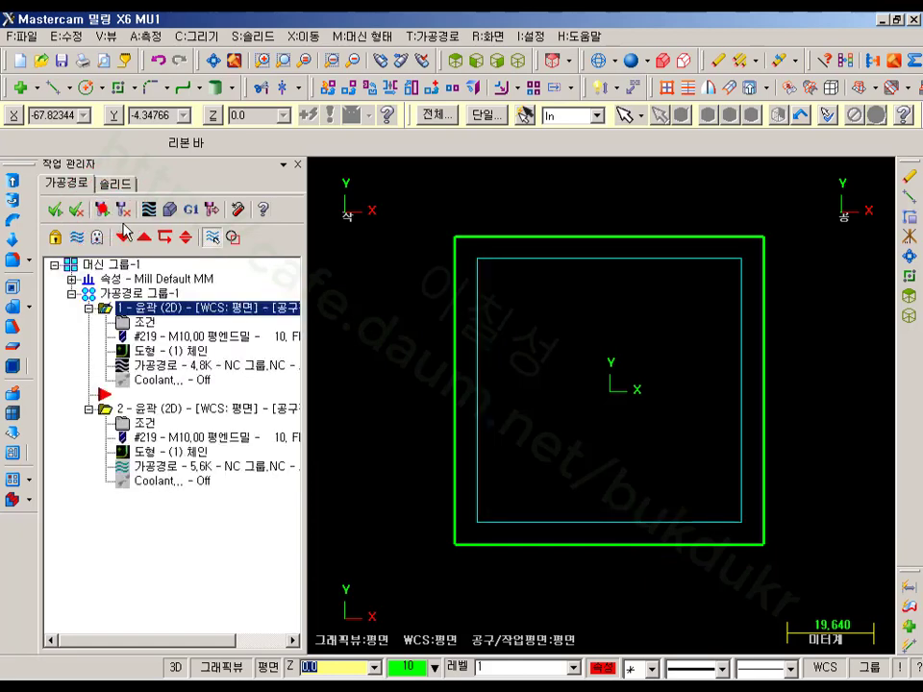
# - Backplot the first contour toolpath with the tangent entry around the inside of the square back to its left-edge midpoint
pyautogui.click(165, 370)
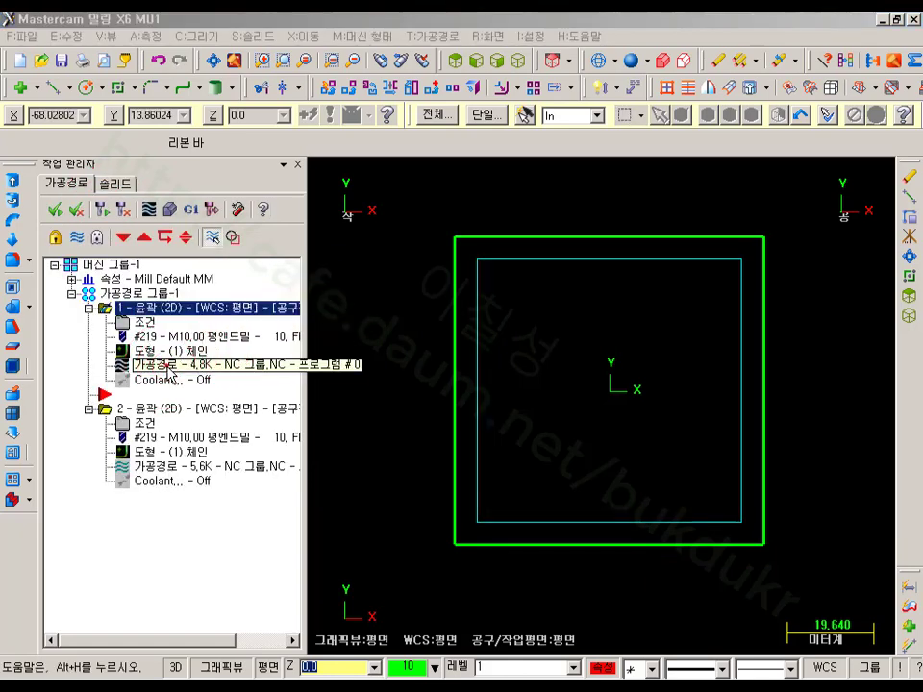
pyautogui.scroll(3, 492, 373)
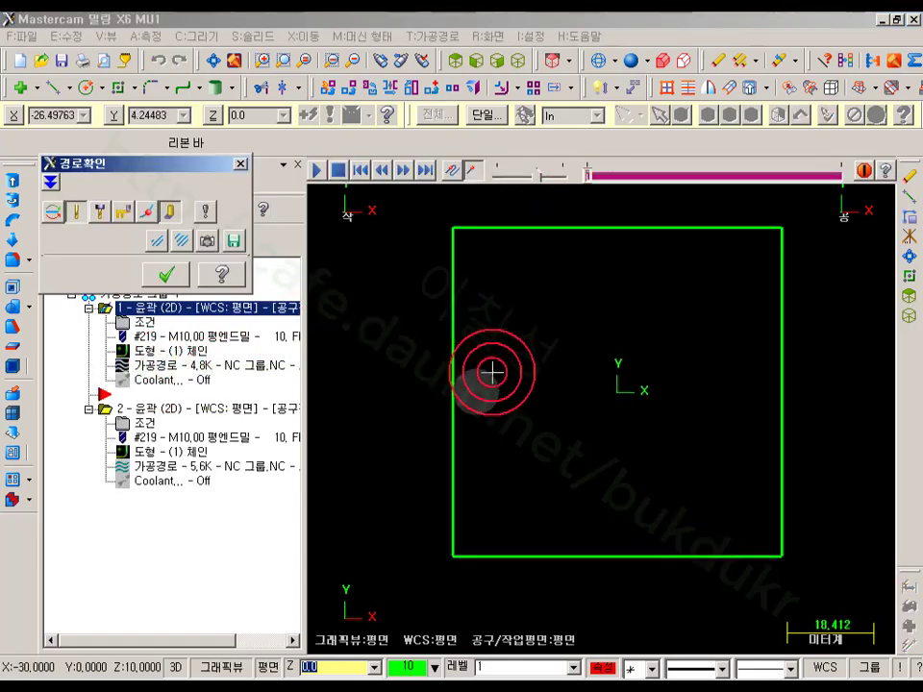
pyautogui.moveTo(587, 171); pyautogui.dragTo(792, 176)
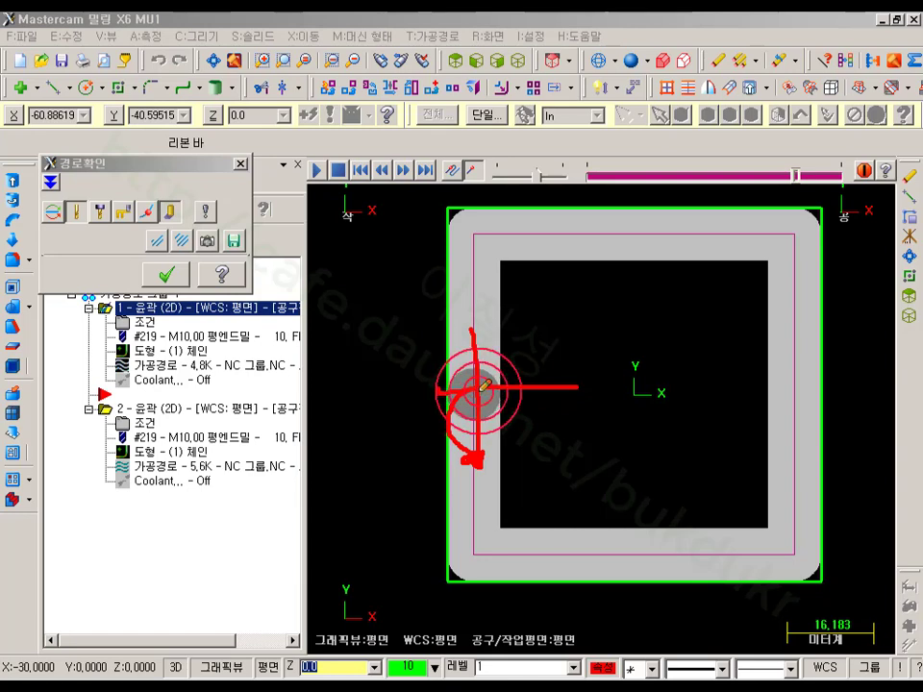
# - Trace the tool's loop around the square and mark the left-edge entry area, clear the annotations, and close the backplot
pyautogui.moveTo(486, 310)
pyautogui.mouseDown()
pyautogui.moveTo(732, 247)
pyautogui.moveTo(494, 557)
pyautogui.moveTo(474, 428)
pyautogui.mouseUp()
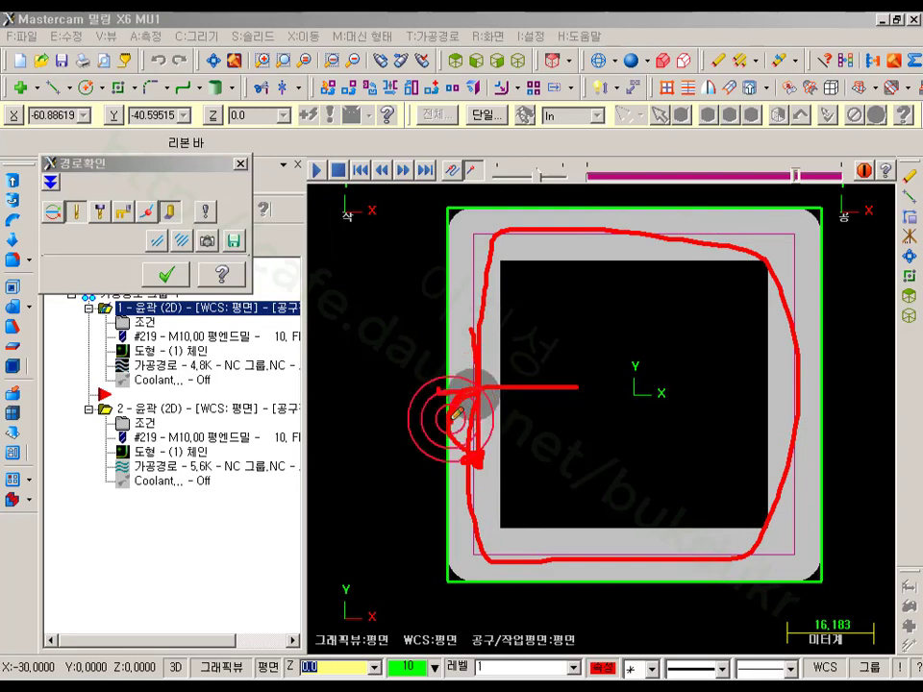
pyautogui.moveTo(456, 414)
pyautogui.mouseDown()
pyautogui.moveTo(459, 452)
pyautogui.moveTo(470, 450)
pyautogui.moveTo(502, 484)
pyautogui.moveTo(501, 450)
pyautogui.mouseUp()
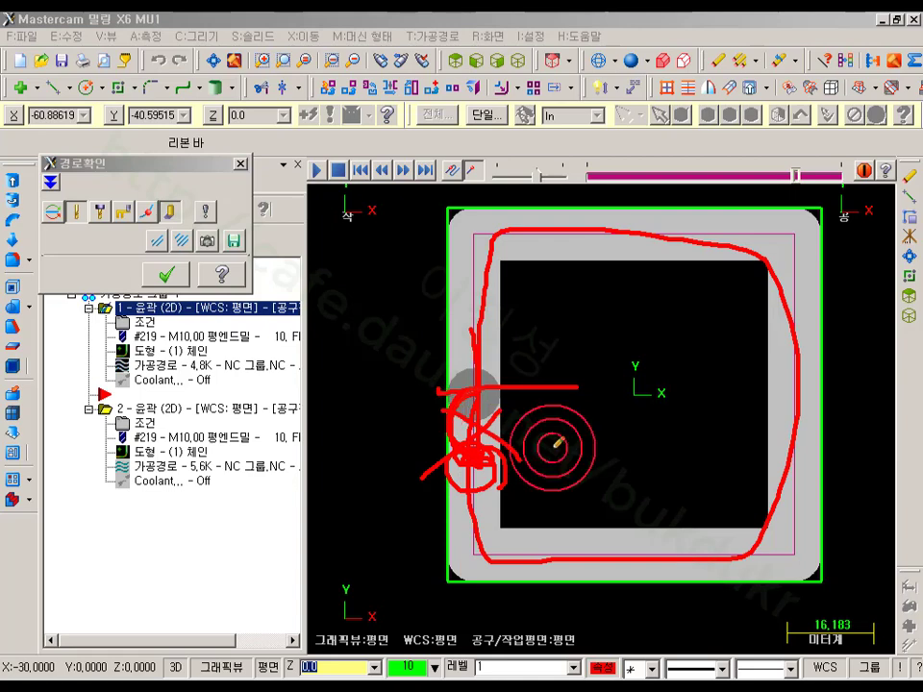
pyautogui.rightClick(360, 340)
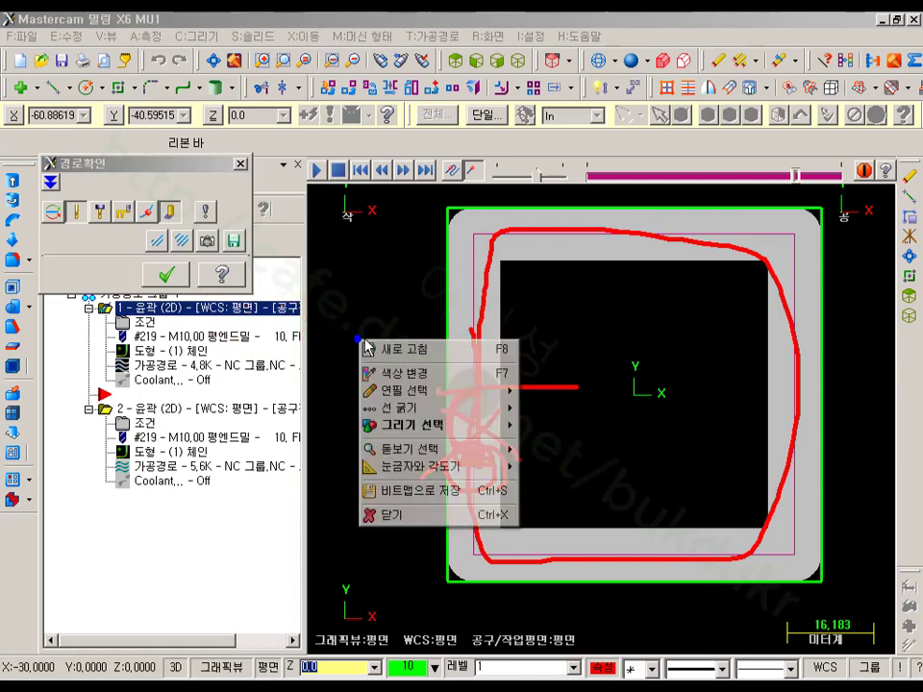
pyautogui.click(403, 516)
pyautogui.click(169, 273)
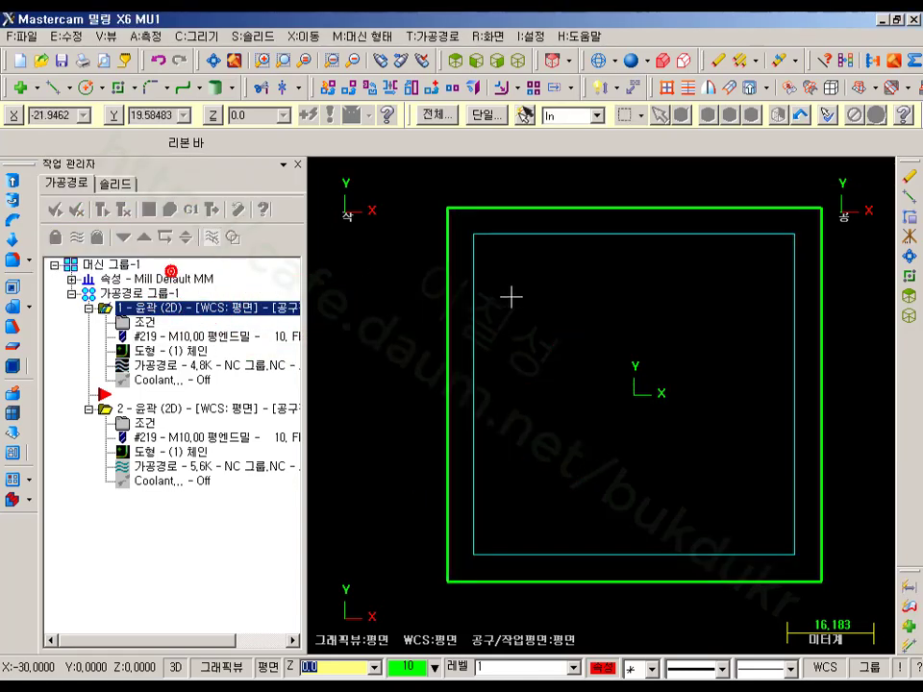
# - In the second contour, set the 진입 arc radius to 0%, disable midpoint entry/exit for closed contours, and regenerate its toolpath
pyautogui.click(587, 319)
pyautogui.click(125, 408)
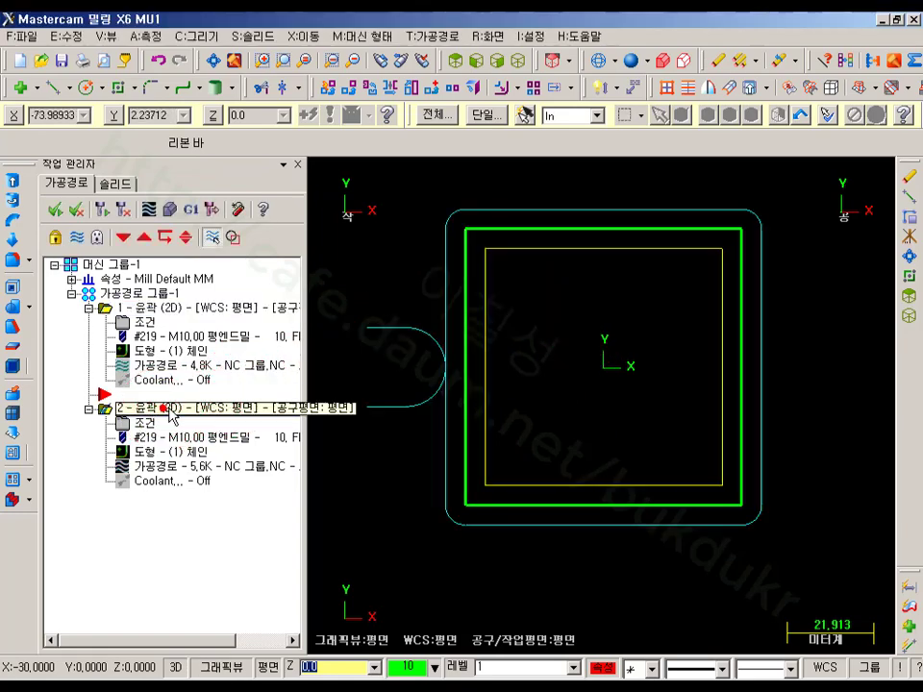
pyautogui.scroll(-5, 629, 415)
pyautogui.scroll(4, 506, 385)
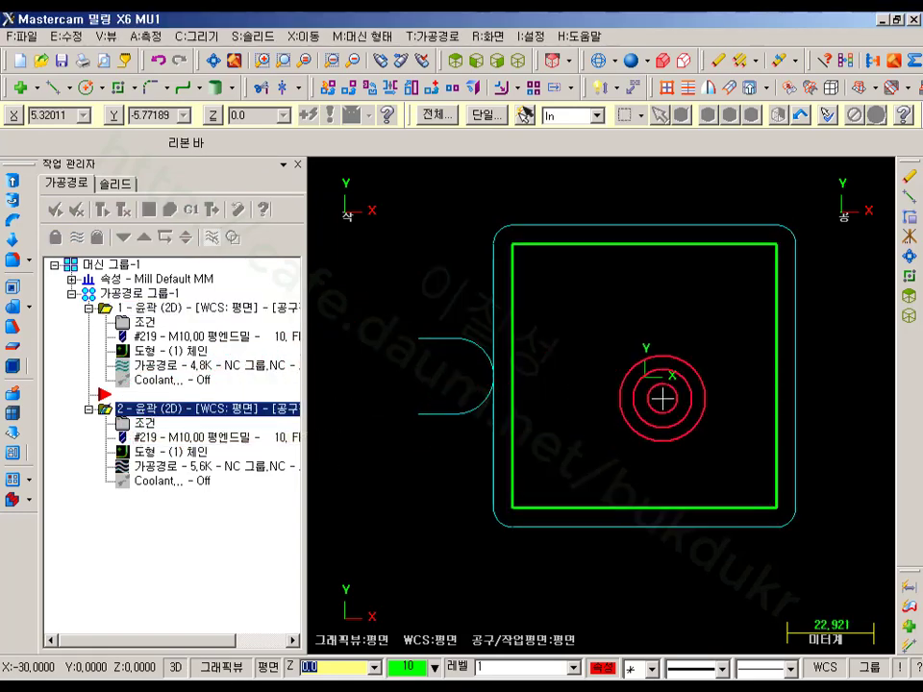
pyautogui.click(152, 423)
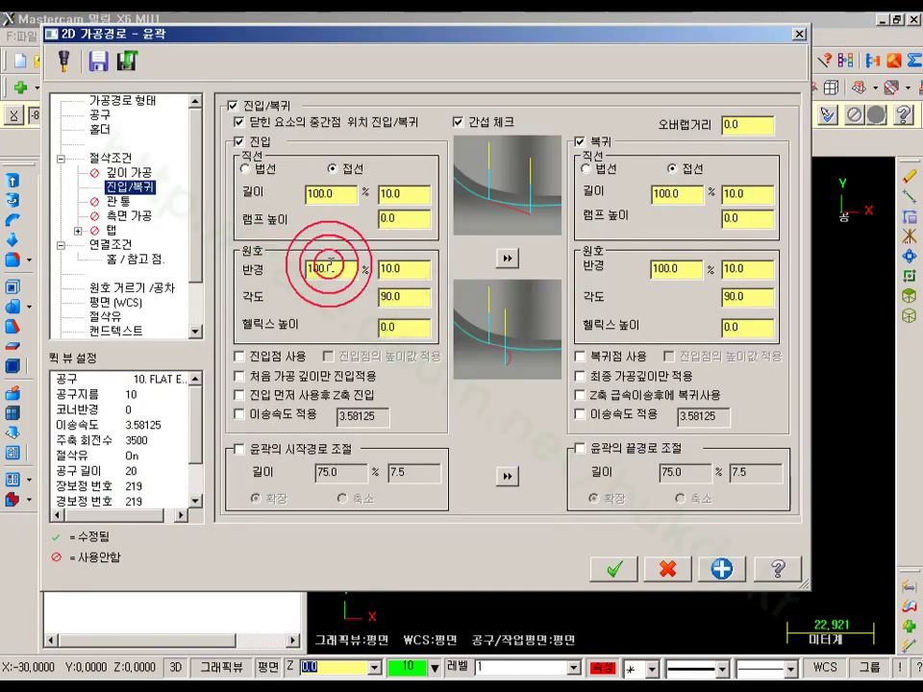
pyautogui.write('0')
pyautogui.click(254, 122)
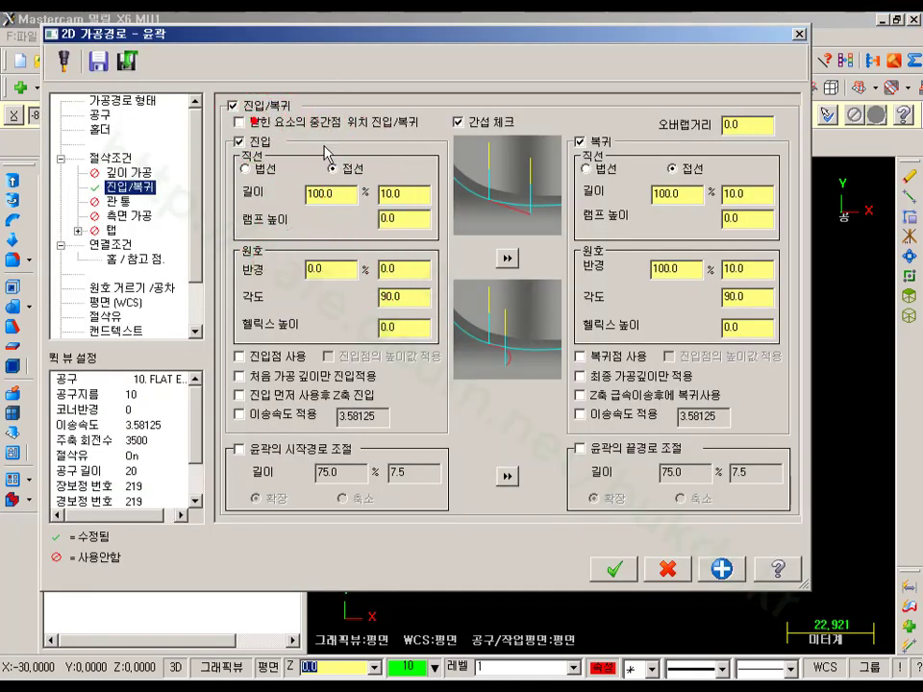
pyautogui.click(614, 569)
pyautogui.click(99, 209)
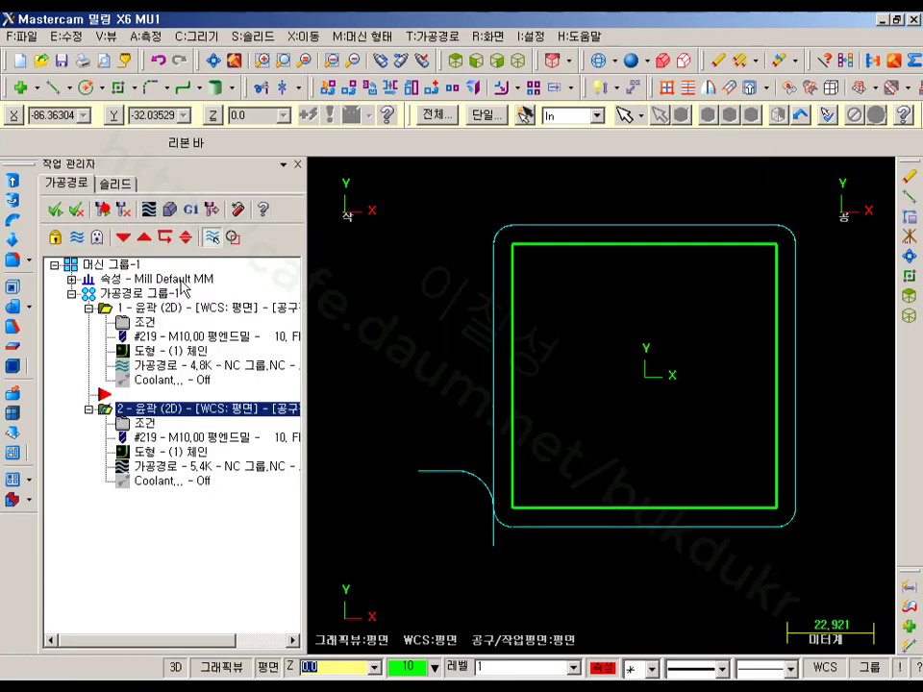
# - Set the second contour's 복귀 arc radius to 0% and regenerate its toolpath
pyautogui.scroll(3, 439, 560)
pyautogui.click(144, 423)
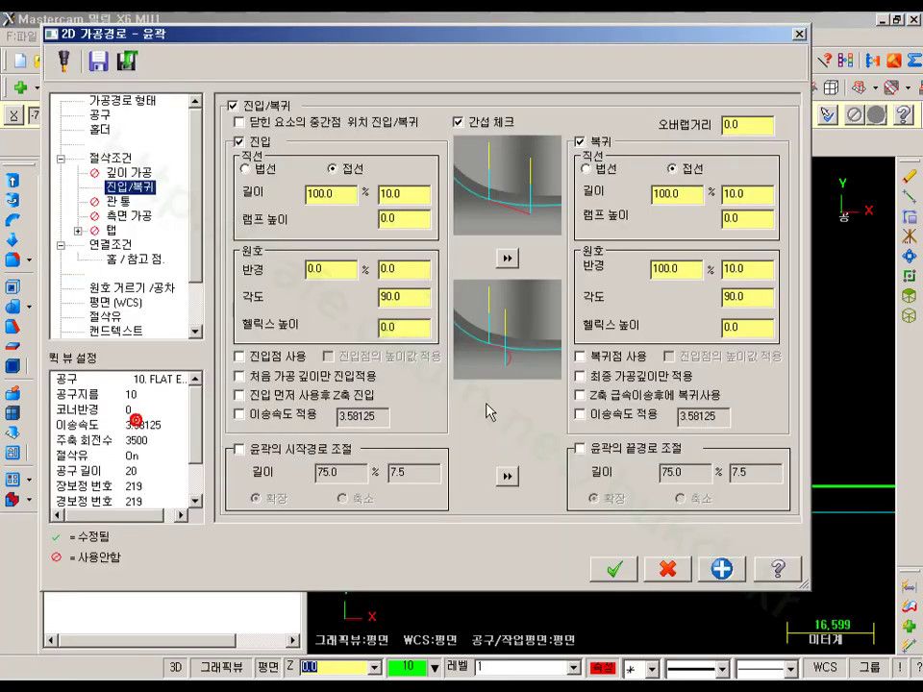
pyautogui.click(694, 265)
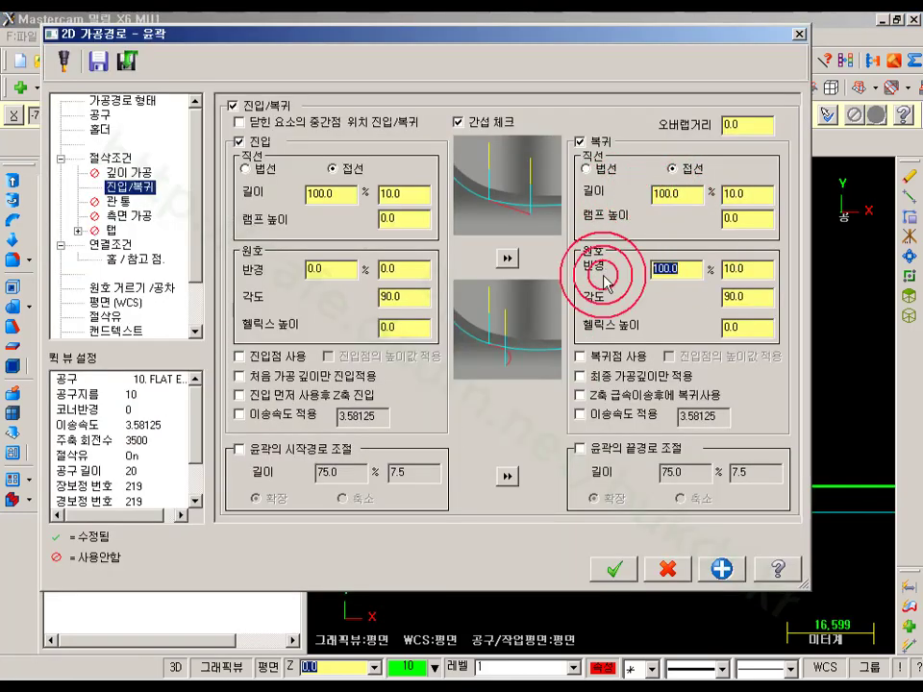
pyautogui.click(613, 569)
pyautogui.click(101, 210)
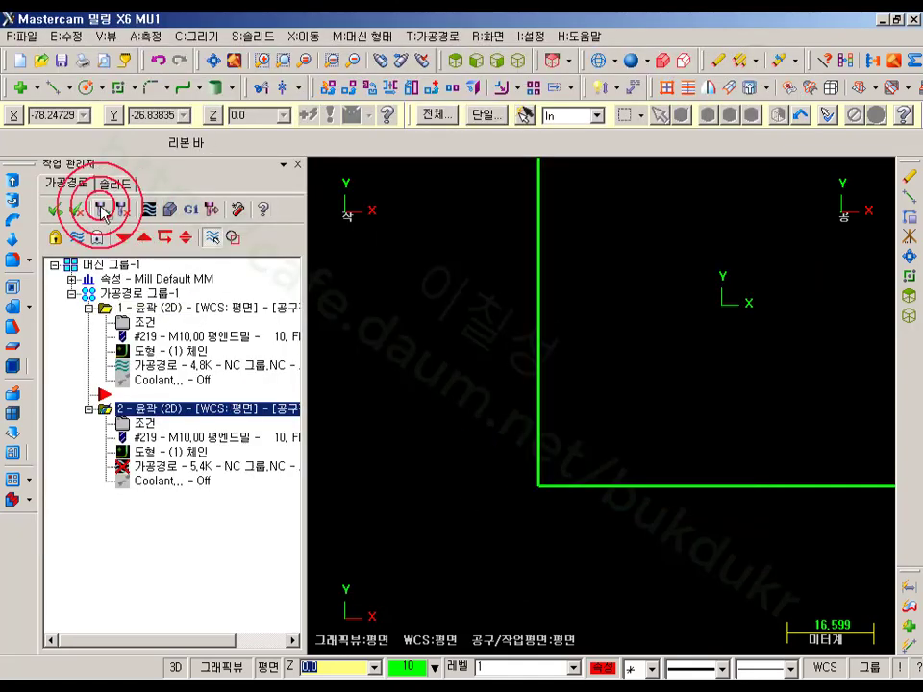
# - Backplot the second contour's tangent entry line up to the square's lower-left corner and close the backplot
pyautogui.click(573, 412)
pyautogui.click(175, 470)
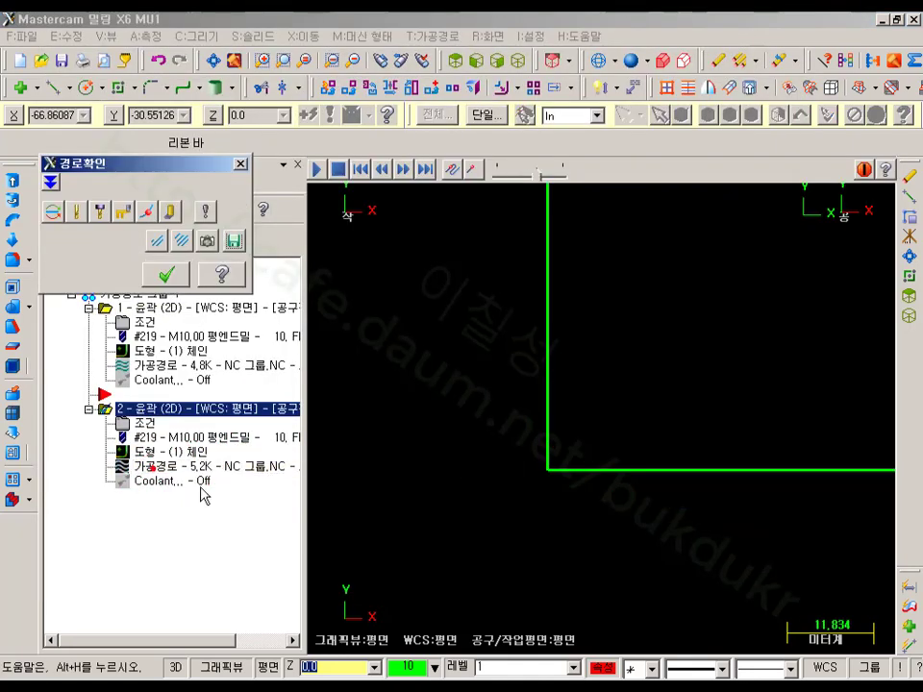
pyautogui.click(587, 175)
pyautogui.click(642, 175)
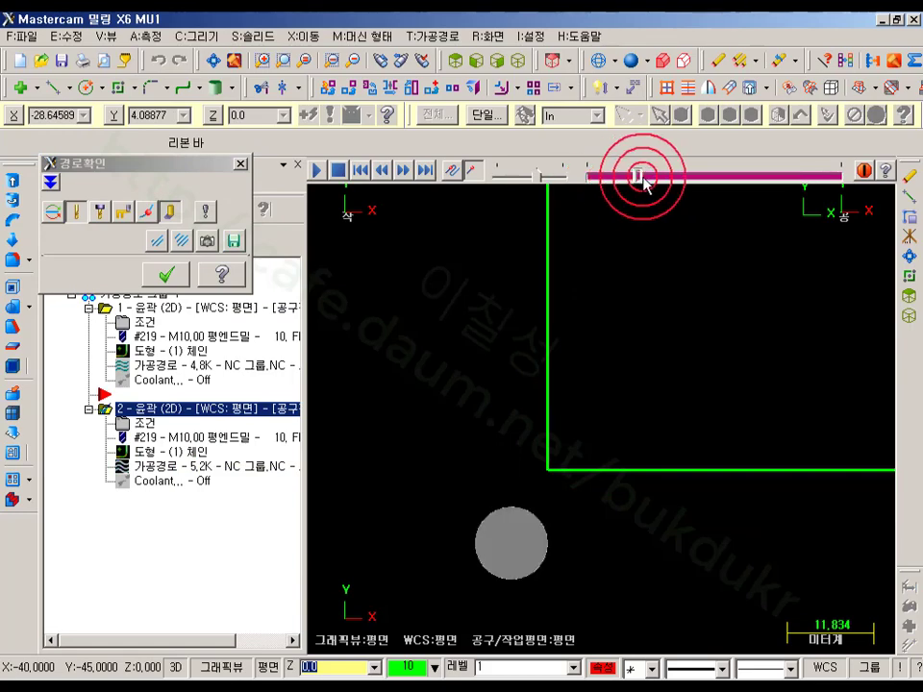
pyautogui.moveTo(642, 181)
pyautogui.mouseDown()
pyautogui.moveTo(654, 186)
pyautogui.moveTo(646, 188)
pyautogui.mouseUp()
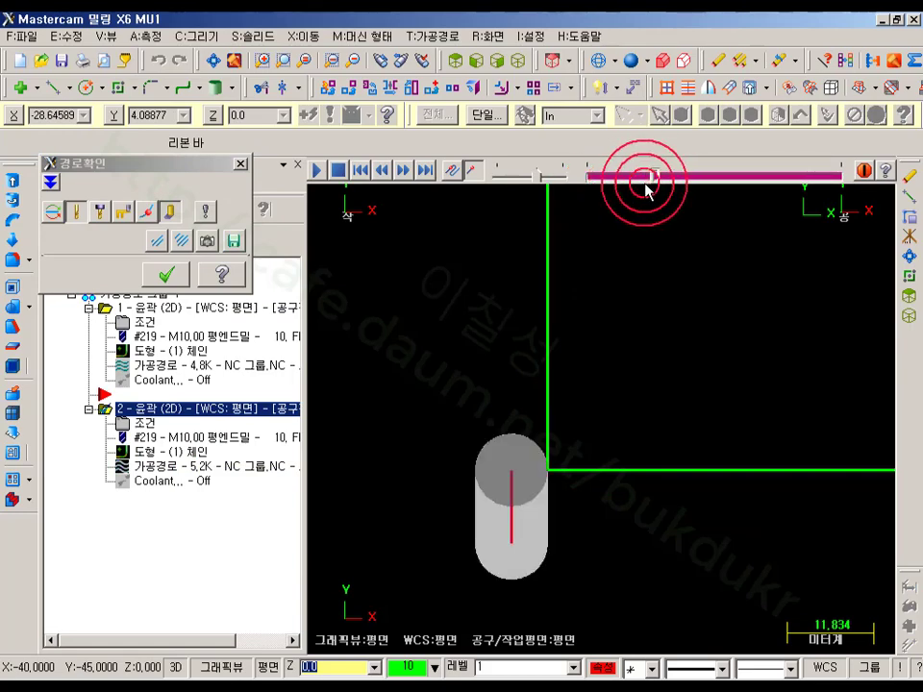
pyautogui.click(309, 247)
pyautogui.click(175, 269)
# - Review the second contour's 진입/복귀 settings, circling the 접선 length on both sides and striking out the 복귀 one, then clear the marks and cancel
pyautogui.click(144, 421)
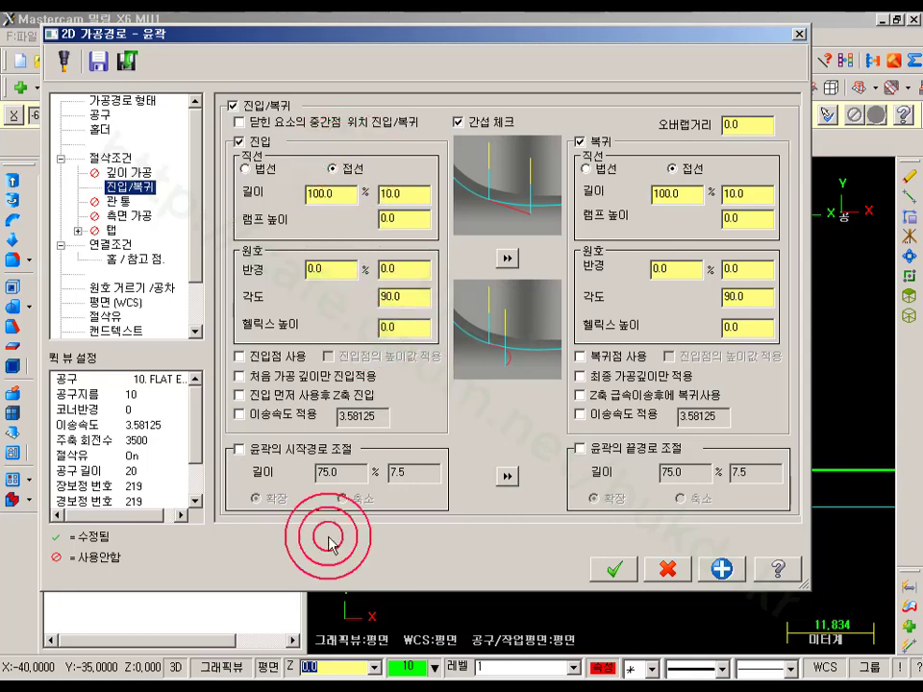
pyautogui.click(218, 686)
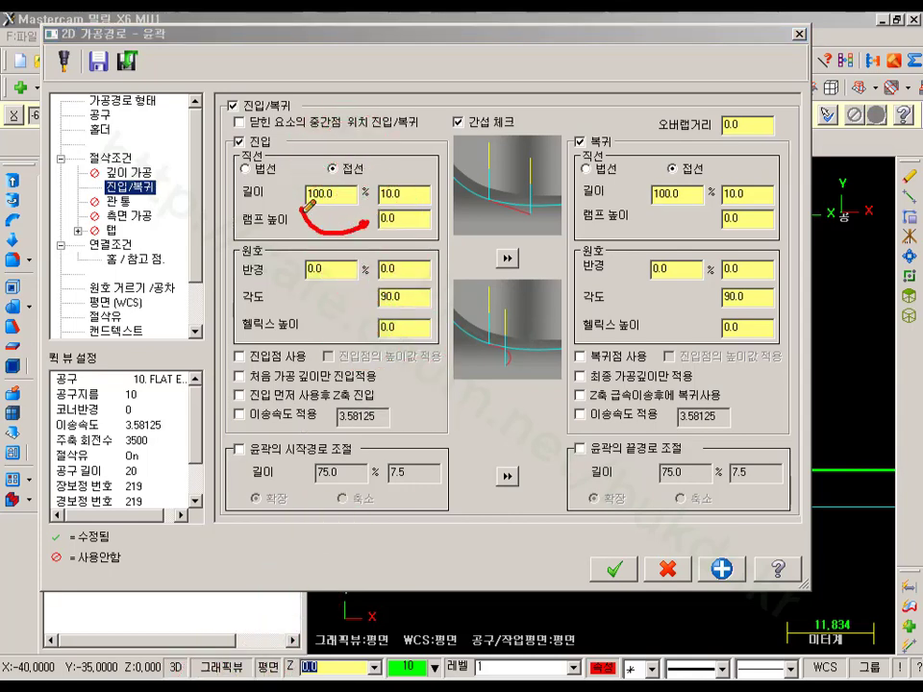
pyautogui.moveTo(304, 211)
pyautogui.mouseDown()
pyautogui.moveTo(373, 188)
pyautogui.moveTo(360, 227)
pyautogui.mouseUp()
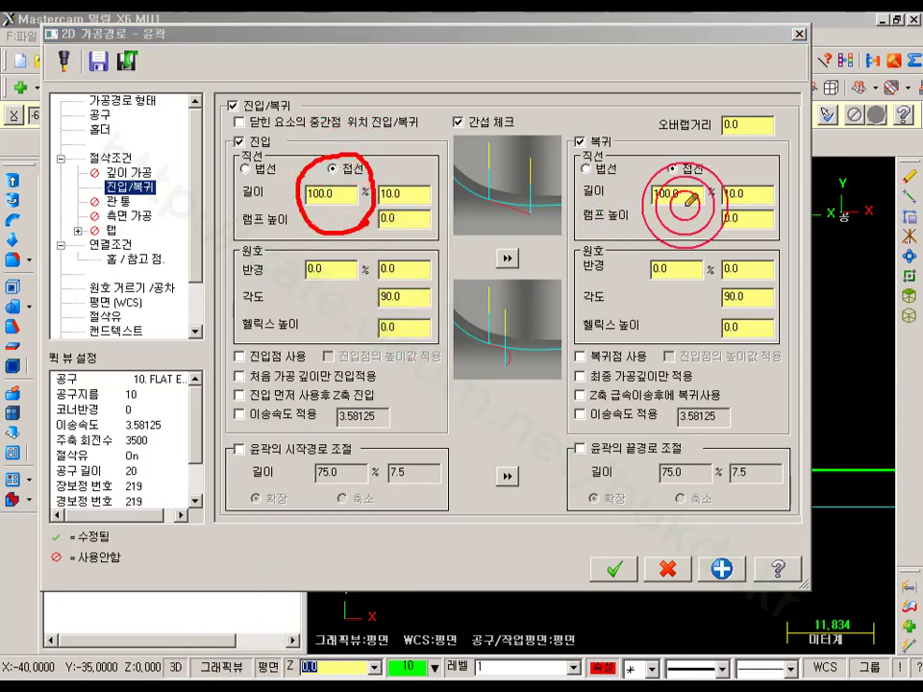
pyautogui.moveTo(694, 213); pyautogui.dragTo(664, 215)
pyautogui.moveTo(651, 155)
pyautogui.mouseDown()
pyautogui.moveTo(707, 198)
pyautogui.moveTo(702, 213)
pyautogui.mouseUp()
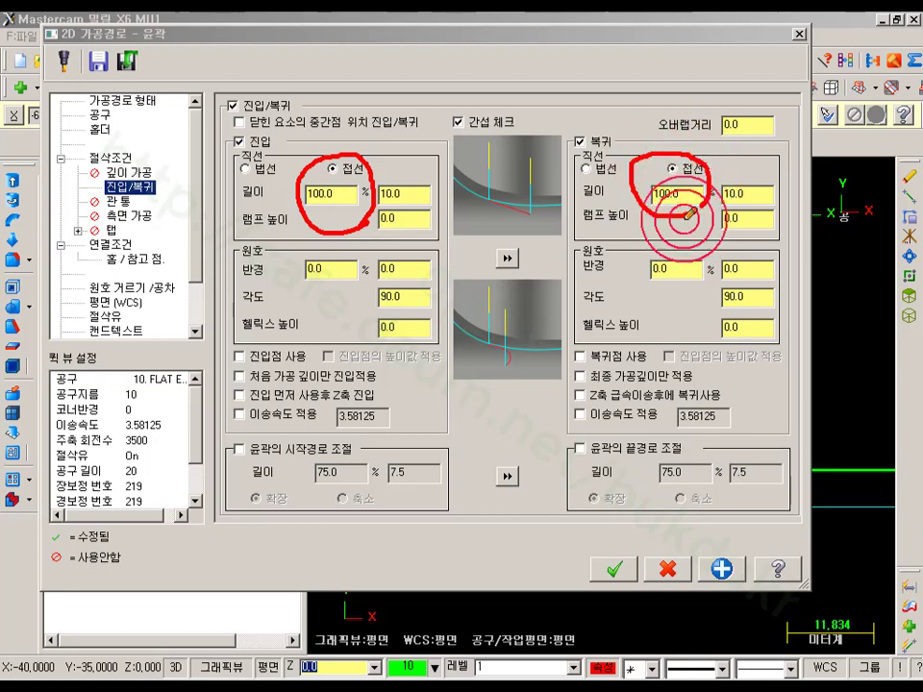
pyautogui.moveTo(713, 151); pyautogui.dragTo(641, 208)
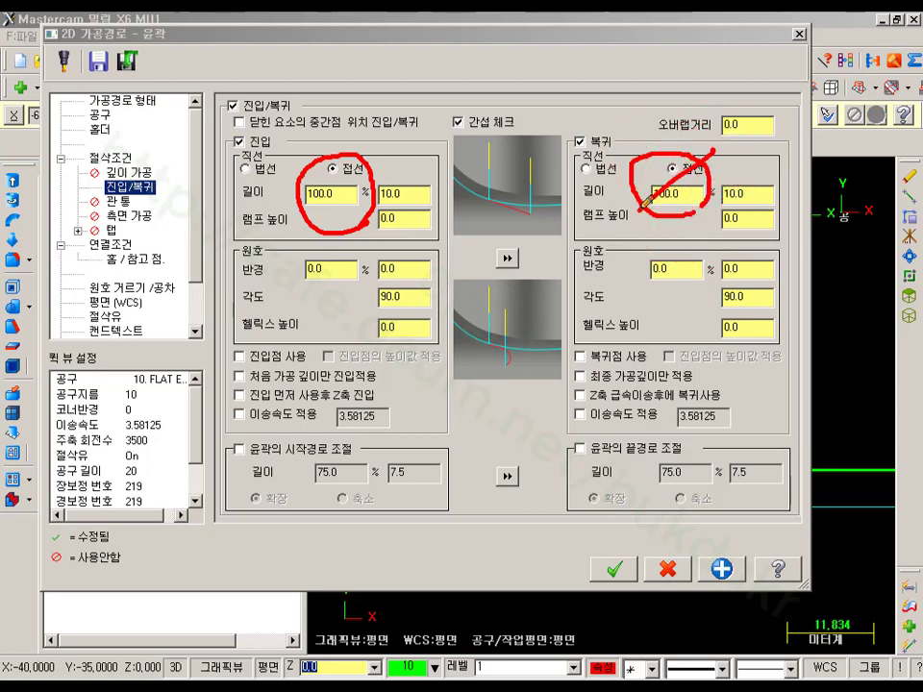
pyautogui.rightClick(520, 431)
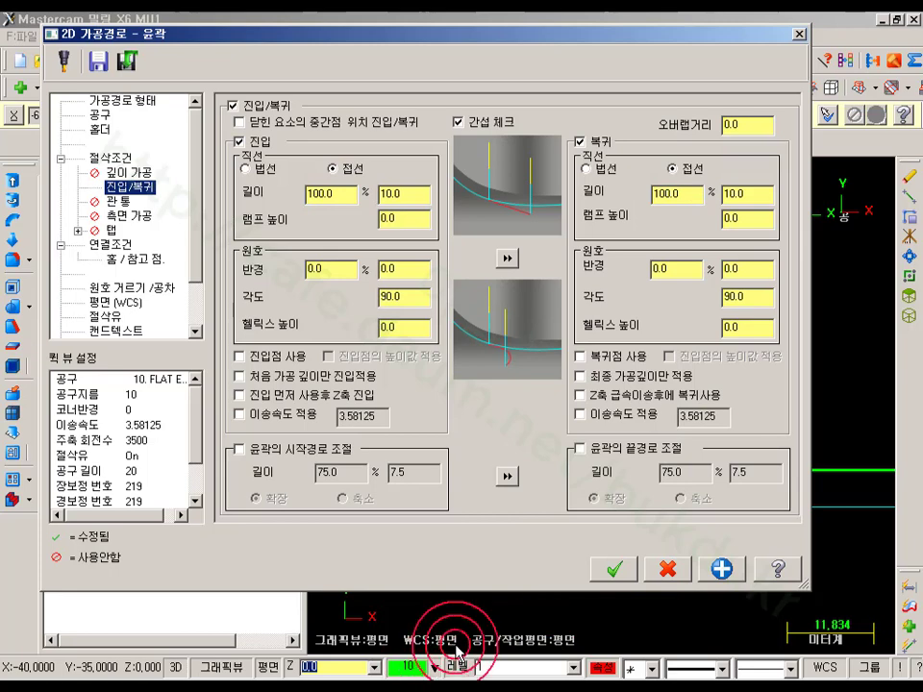
pyautogui.click(667, 568)
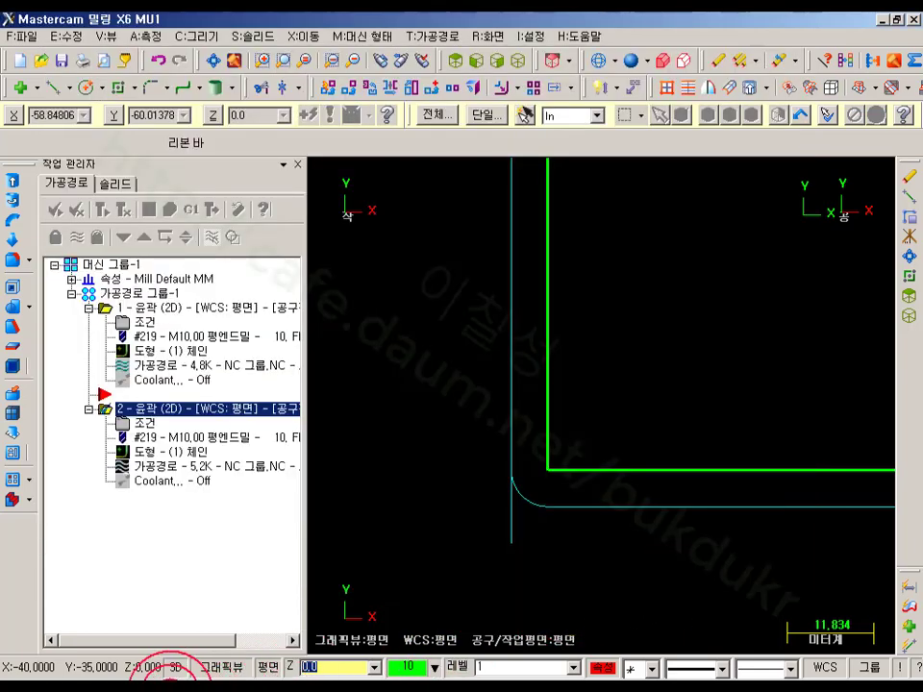
pyautogui.click(123, 423)
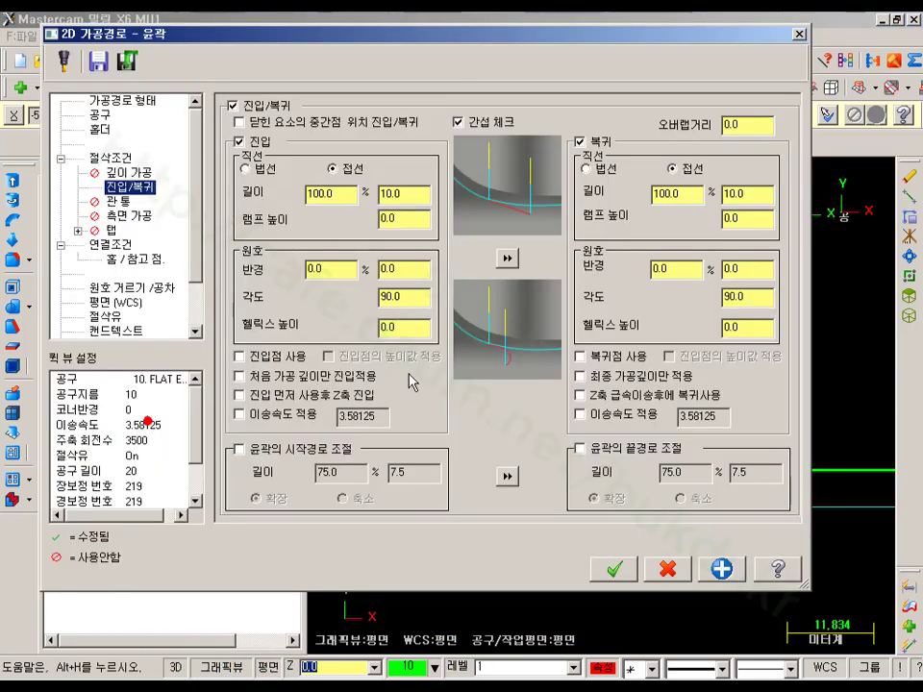
pyautogui.click(667, 568)
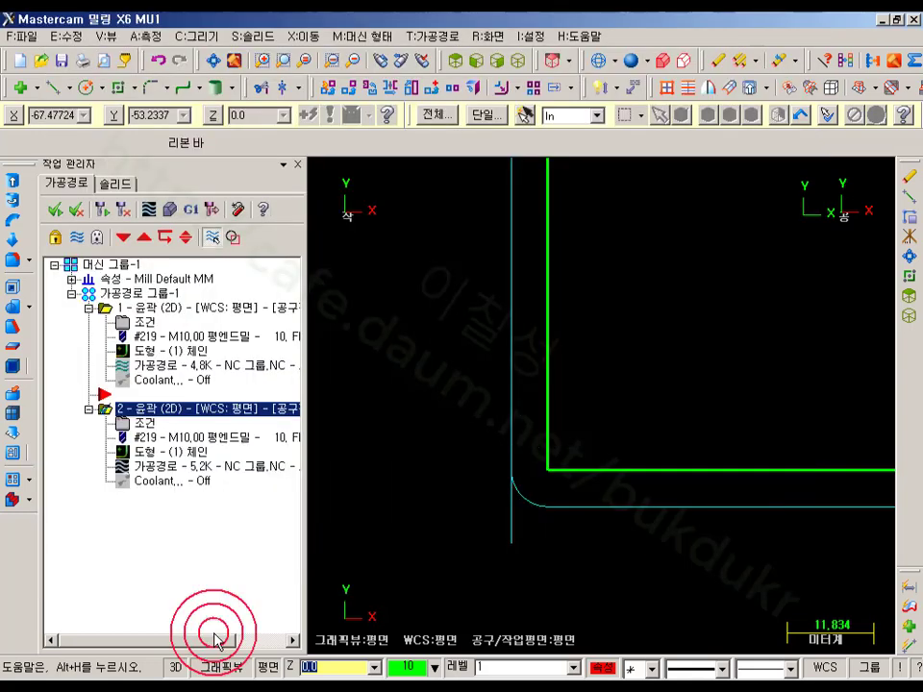
# - Backplot the second contour from its tangent entry line around the square and back to the lower-left corner
pyautogui.click(160, 467)
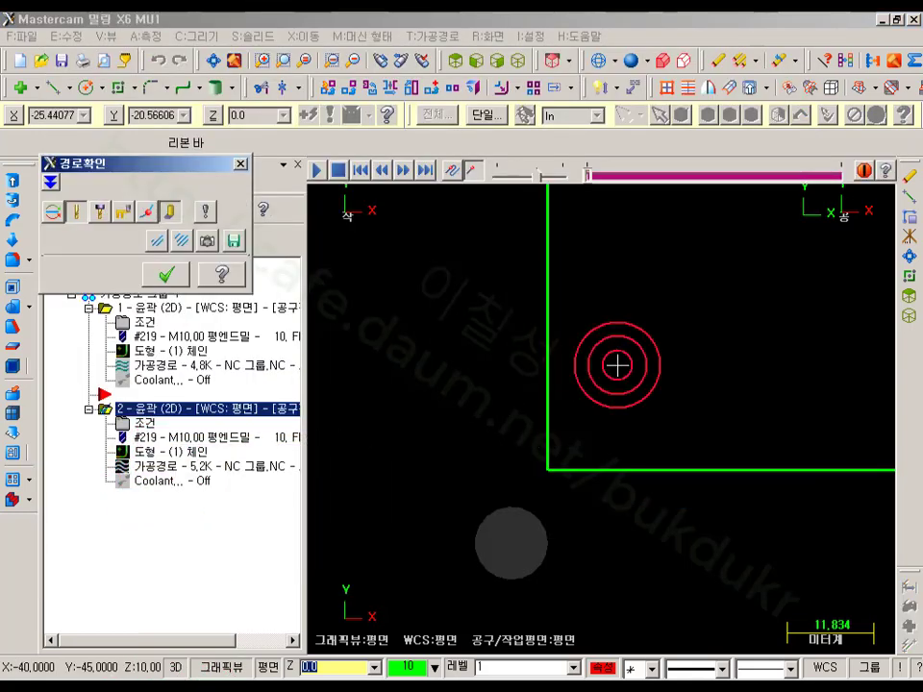
pyautogui.click(591, 173)
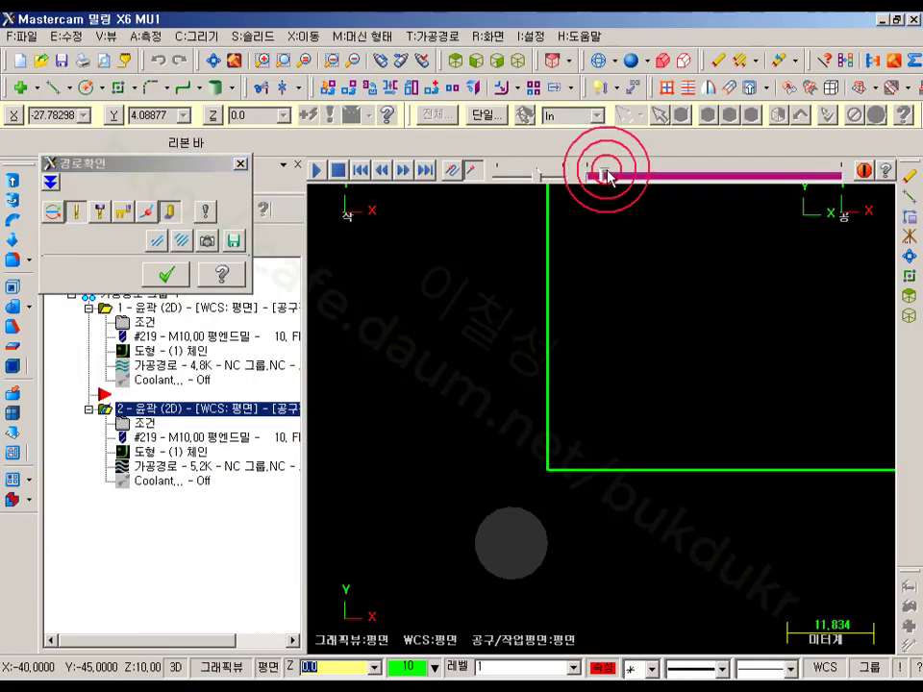
pyautogui.moveTo(607, 176); pyautogui.dragTo(657, 175)
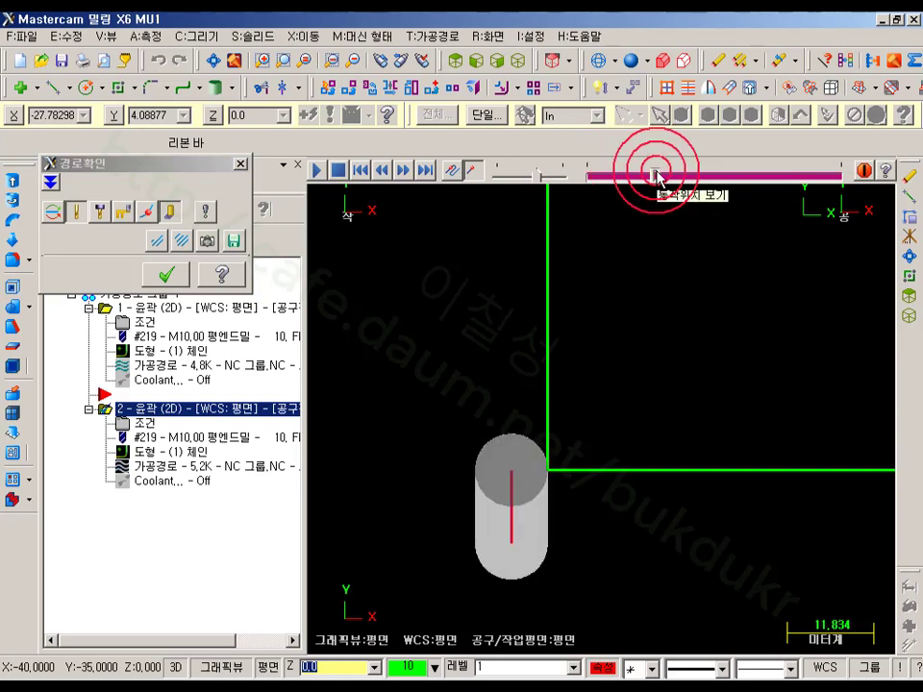
pyautogui.moveTo(656, 175); pyautogui.dragTo(790, 174)
pyautogui.click(746, 351)
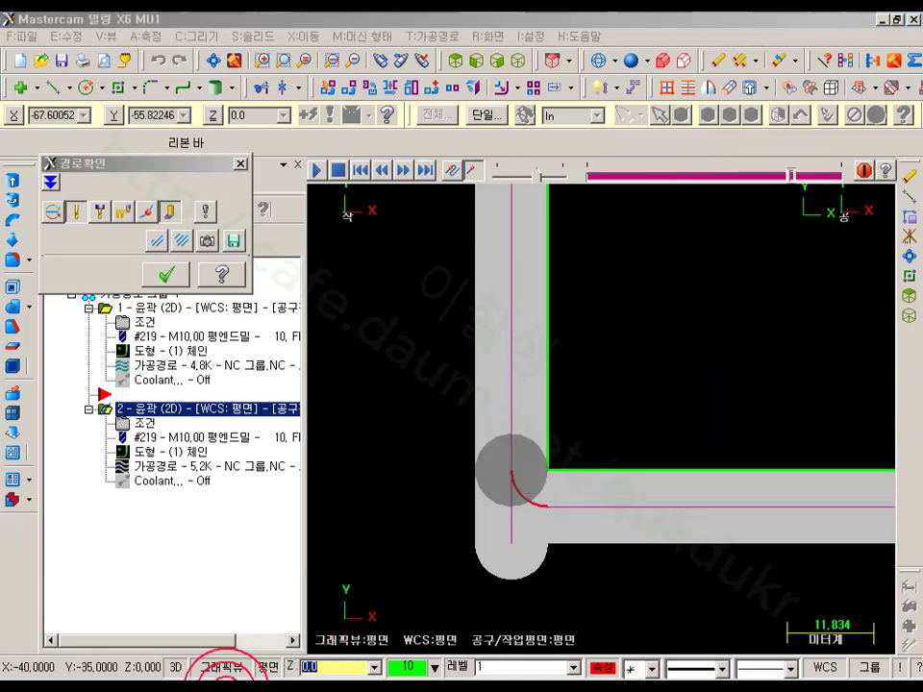
# - Mark the stretch of toolpath just above the lower-left corner with two horizontal lines and a loop, and clear the annotations
pyautogui.click(515, 472)
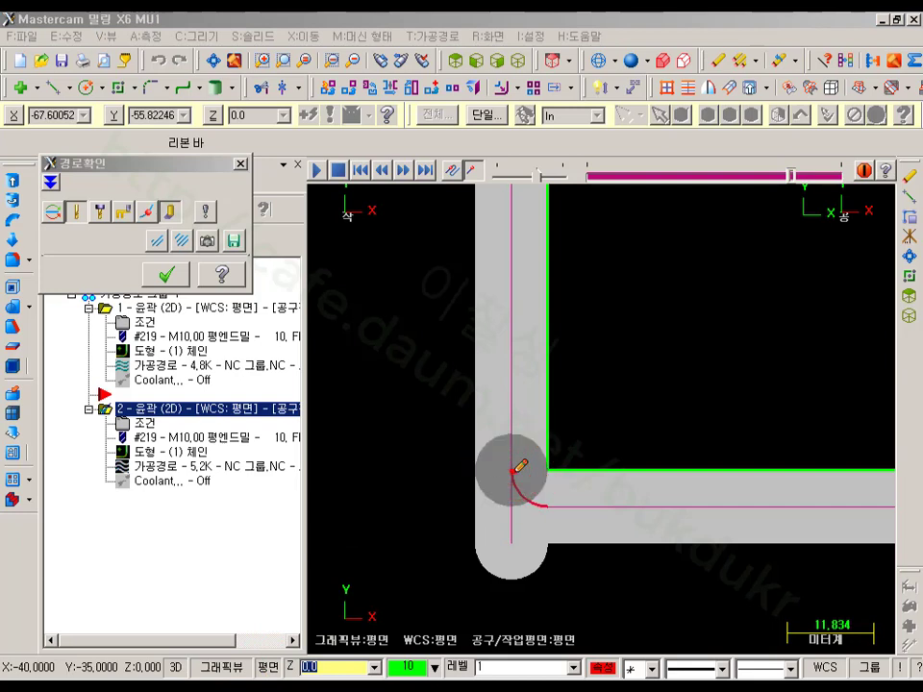
pyautogui.moveTo(442, 447); pyautogui.dragTo(514, 404)
pyautogui.moveTo(381, 396); pyautogui.dragTo(377, 396)
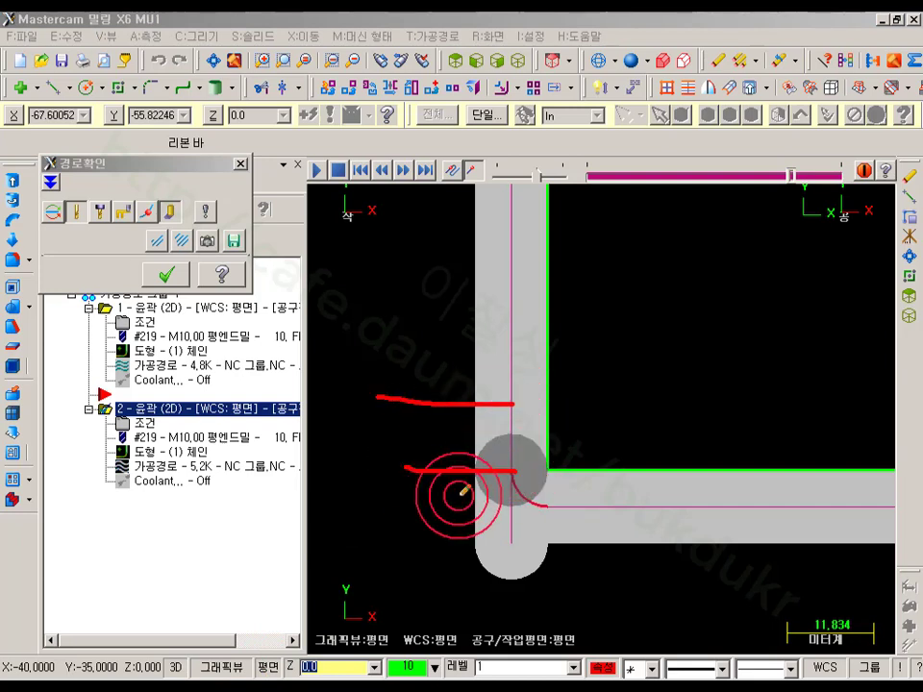
pyautogui.moveTo(516, 467); pyautogui.dragTo(497, 468)
pyautogui.moveTo(520, 404)
pyautogui.mouseDown()
pyautogui.moveTo(494, 402)
pyautogui.moveTo(504, 438)
pyautogui.moveTo(520, 404)
pyautogui.mouseUp()
pyautogui.moveTo(521, 465)
pyautogui.mouseDown()
pyautogui.moveTo(497, 456)
pyautogui.moveTo(500, 447)
pyautogui.moveTo(513, 481)
pyautogui.moveTo(501, 440)
pyautogui.moveTo(505, 467)
pyautogui.mouseUp()
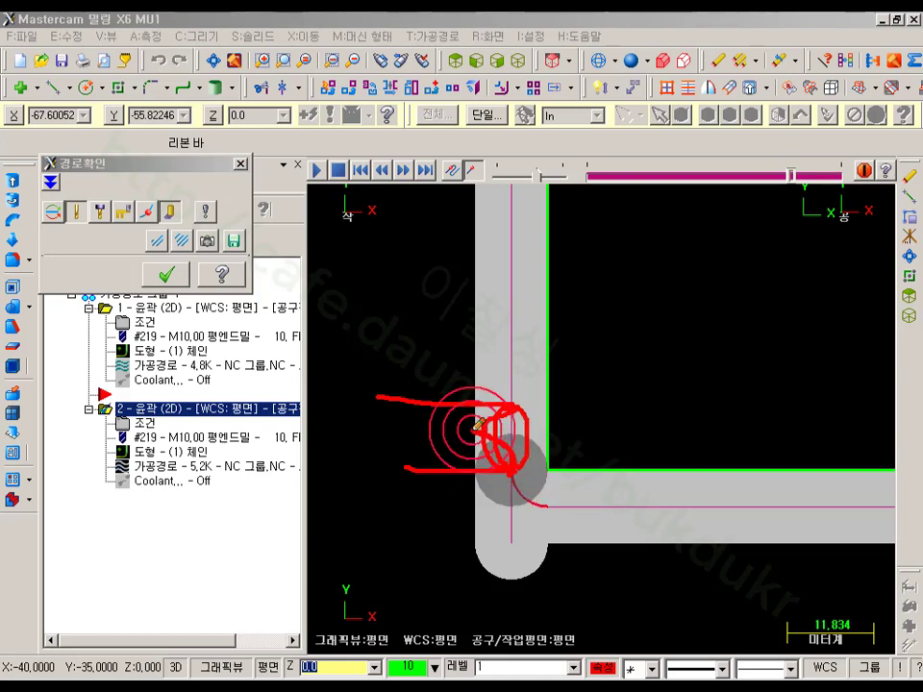
pyautogui.rightClick(657, 382)
pyautogui.click(704, 556)
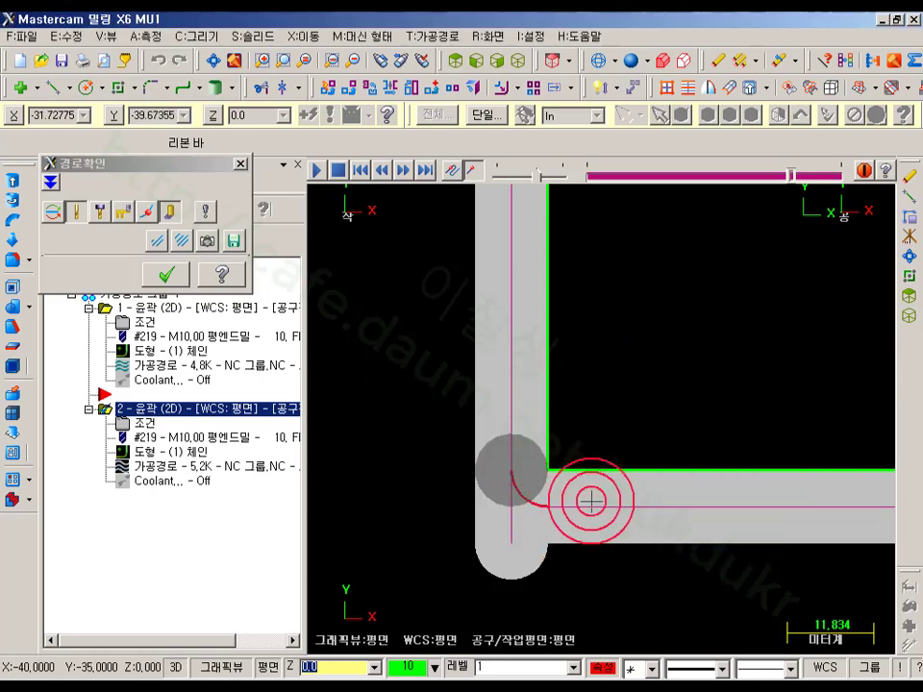
# - Close the backplot, set the second contour's 모서리 절삭형태 to 안함, and regenerate its toolpath
pyautogui.click(166, 274)
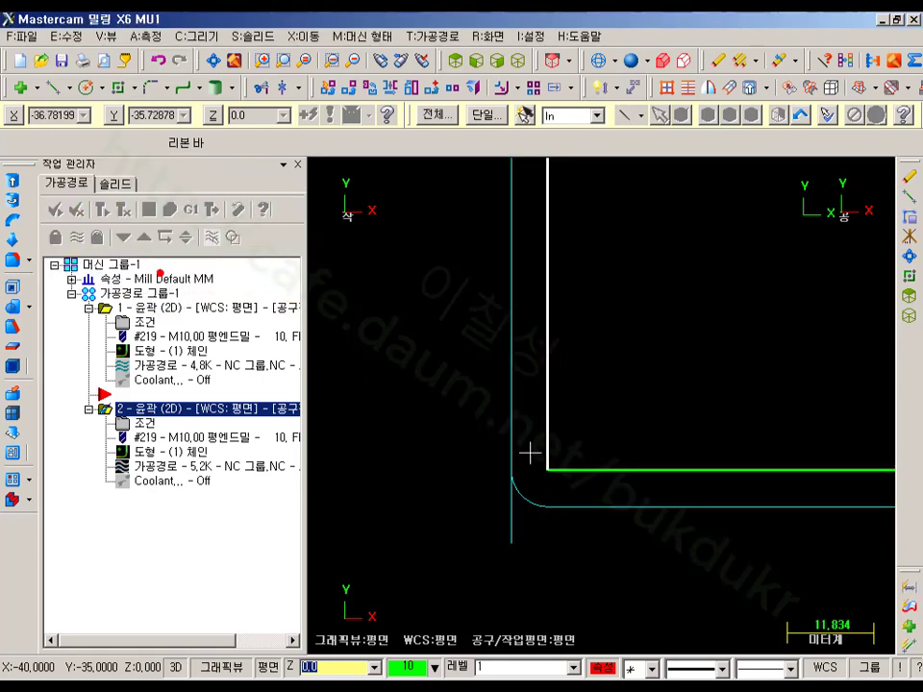
pyautogui.moveTo(486, 465); pyautogui.dragTo(531, 474)
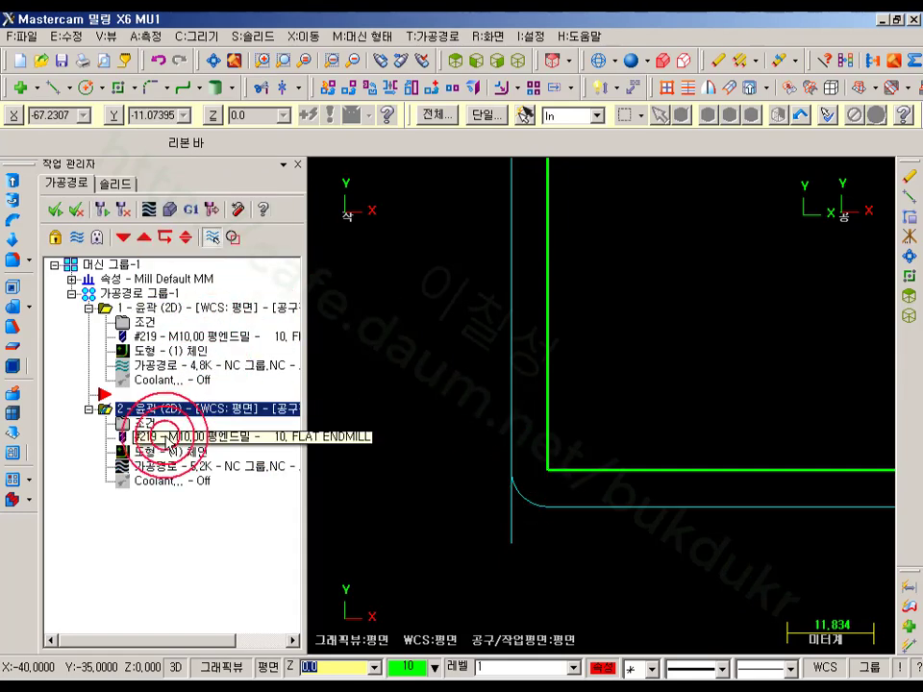
pyautogui.click(146, 423)
pyautogui.click(109, 158)
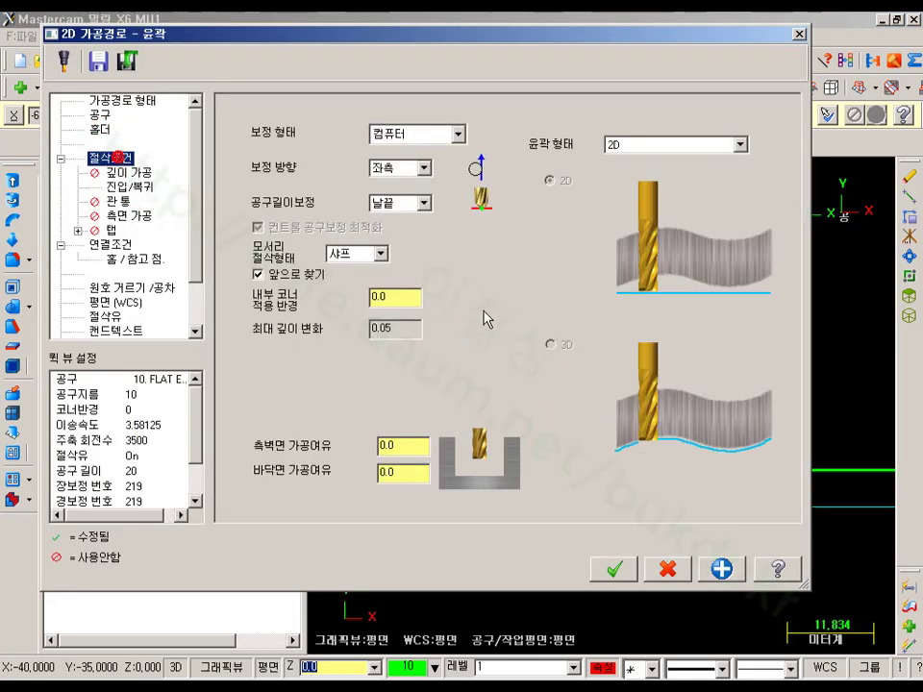
pyautogui.click(385, 254)
pyautogui.click(346, 271)
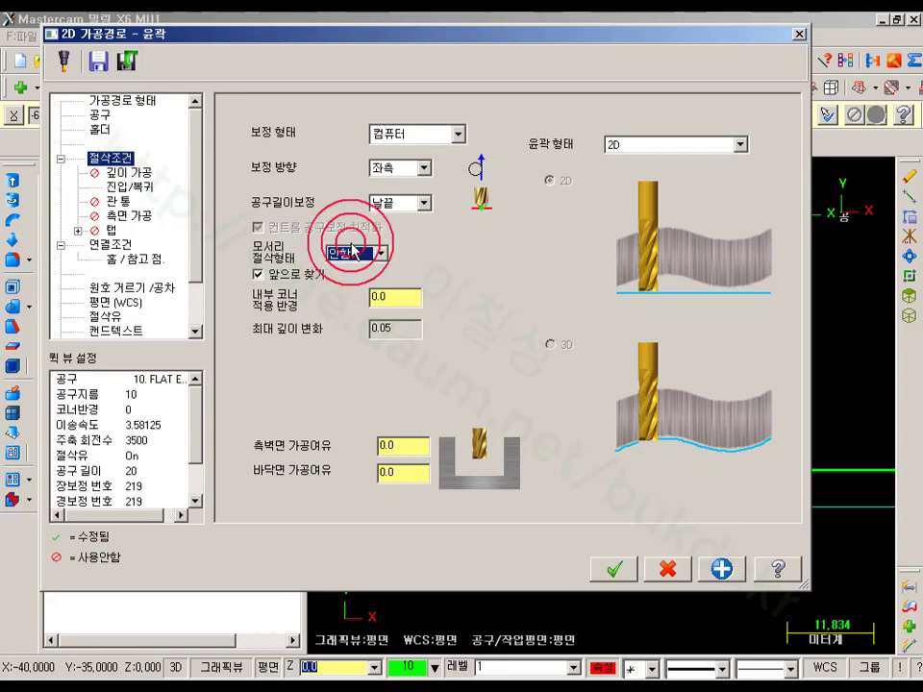
pyautogui.click(614, 569)
pyautogui.click(103, 210)
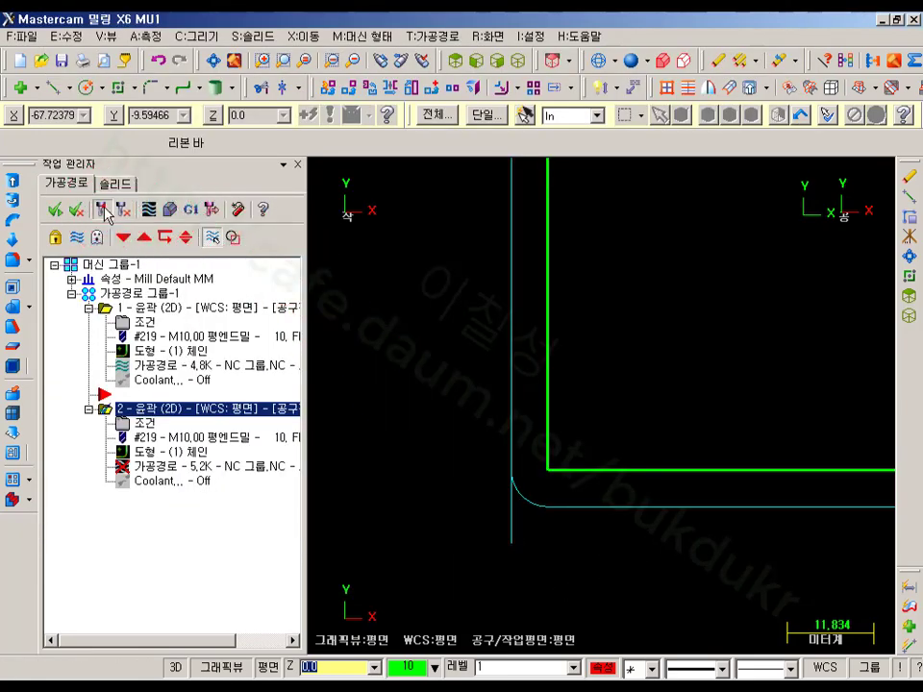
# - Backplot the regenerated second contour around the square through to its exit line at the lower-left corner
pyautogui.scroll(-2, 675, 350)
pyautogui.click(130, 457)
pyautogui.click(618, 180)
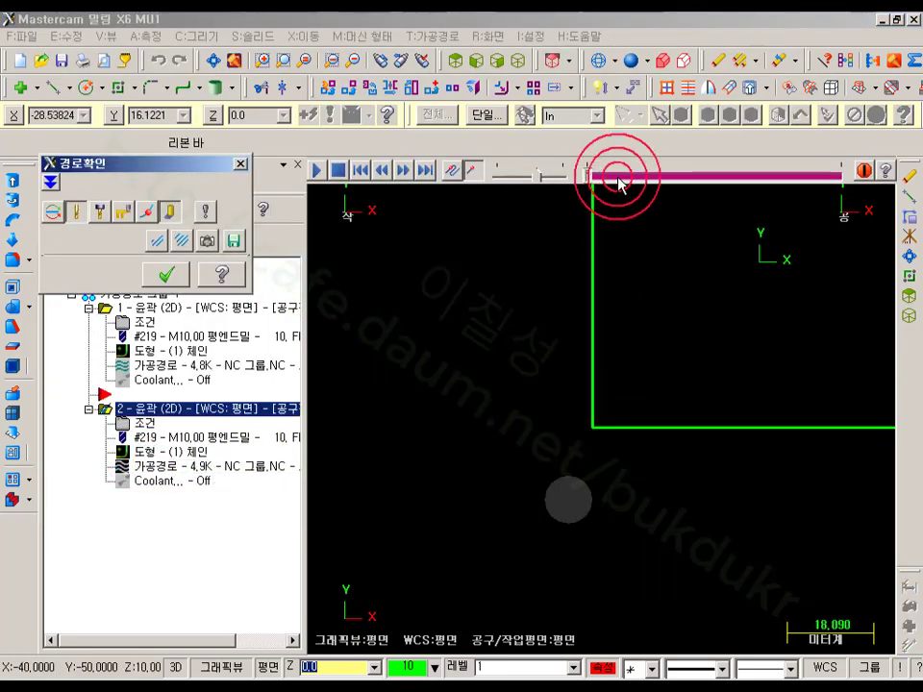
pyautogui.click(582, 176)
pyautogui.moveTo(654, 181); pyautogui.dragTo(223, 680)
pyautogui.click(777, 175)
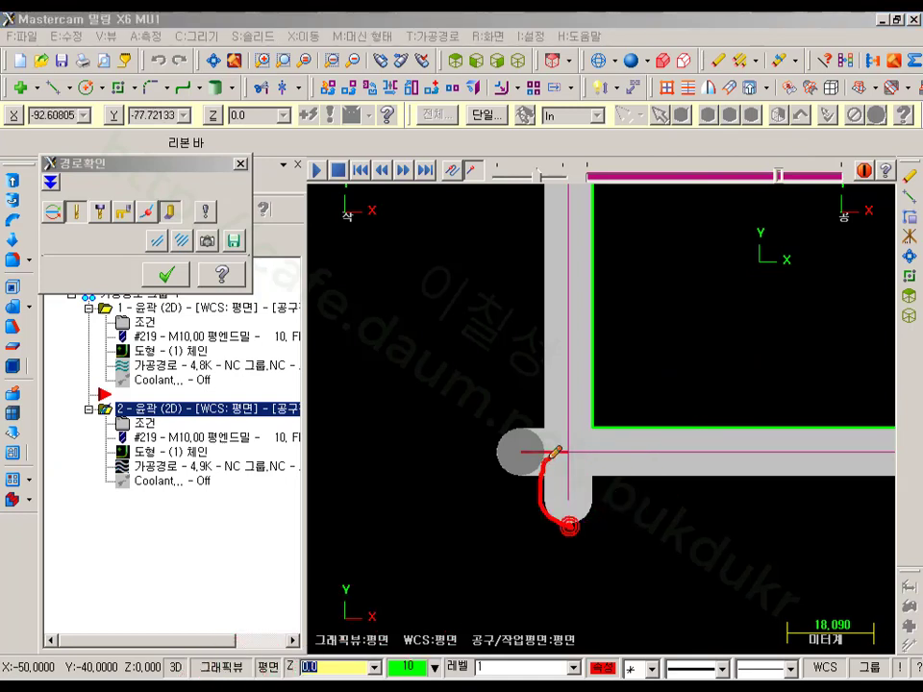
# - Circle the entry and exit moves at the square's lower-left corner, clear the marks, and close the backplot
pyautogui.moveTo(569, 526)
pyautogui.mouseDown()
pyautogui.moveTo(591, 488)
pyautogui.moveTo(568, 539)
pyautogui.moveTo(560, 457)
pyautogui.mouseUp()
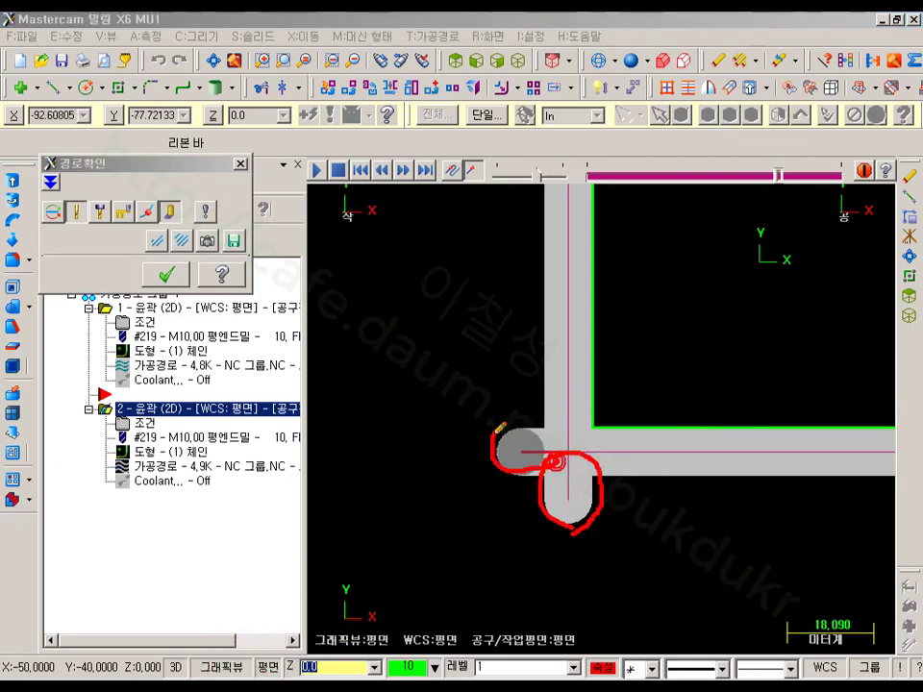
pyautogui.moveTo(499, 428)
pyautogui.mouseDown()
pyautogui.moveTo(560, 427)
pyautogui.moveTo(523, 461)
pyautogui.moveTo(490, 439)
pyautogui.moveTo(583, 411)
pyautogui.mouseUp()
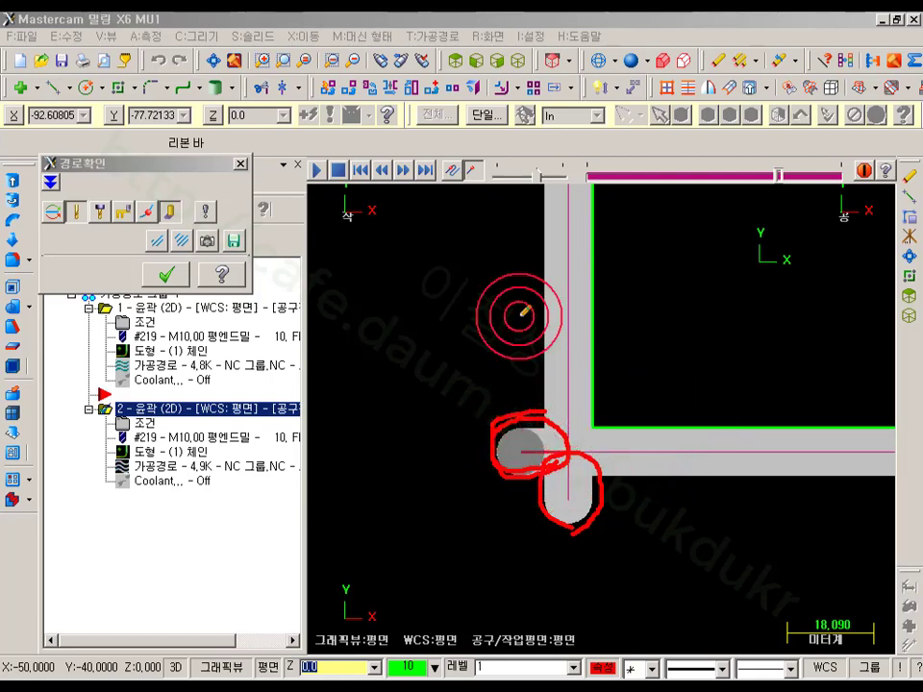
pyautogui.rightClick(402, 344)
pyautogui.click(448, 532)
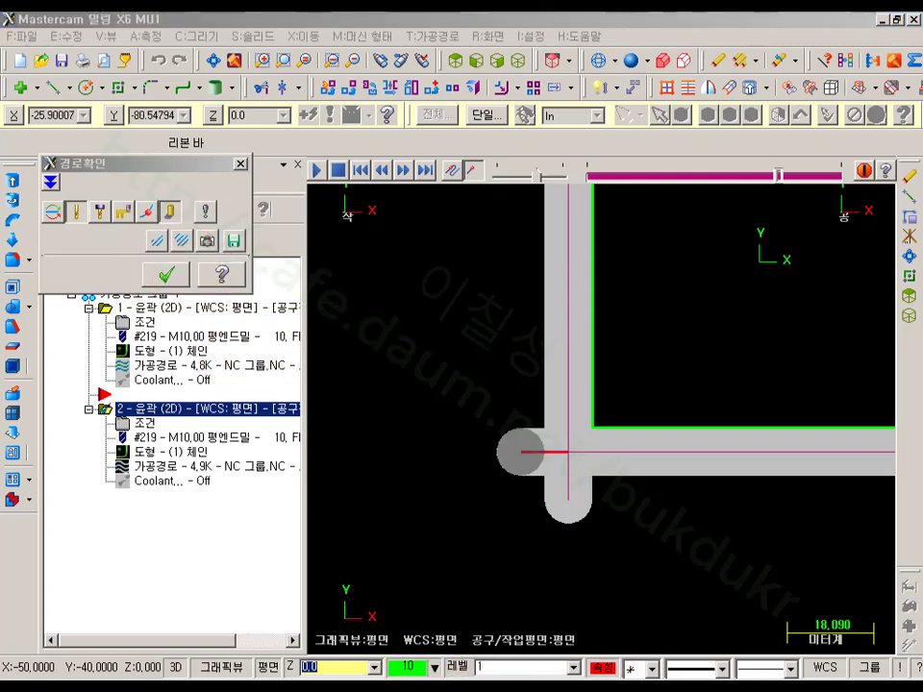
pyautogui.click(163, 273)
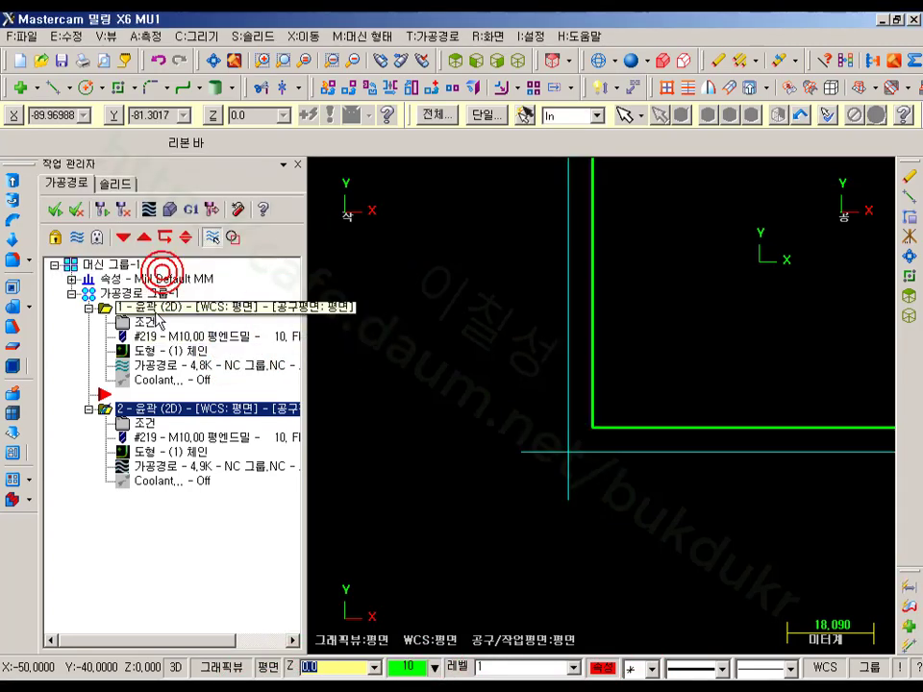
# - Set the first contour's 진입 and 복귀 lines to 법선 and regenerate its toolpath
pyautogui.click(144, 322)
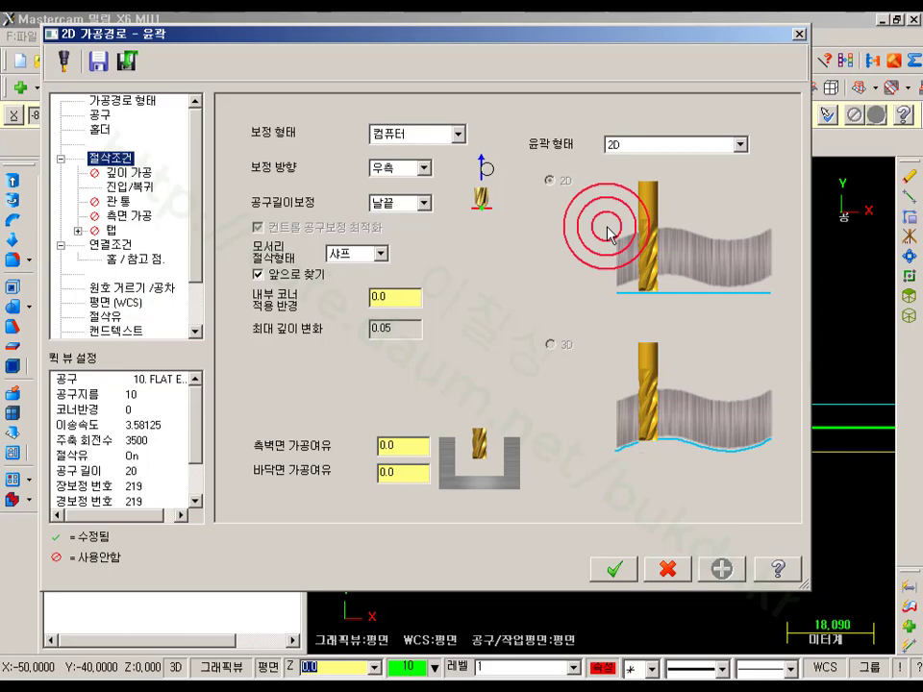
pyautogui.click(128, 187)
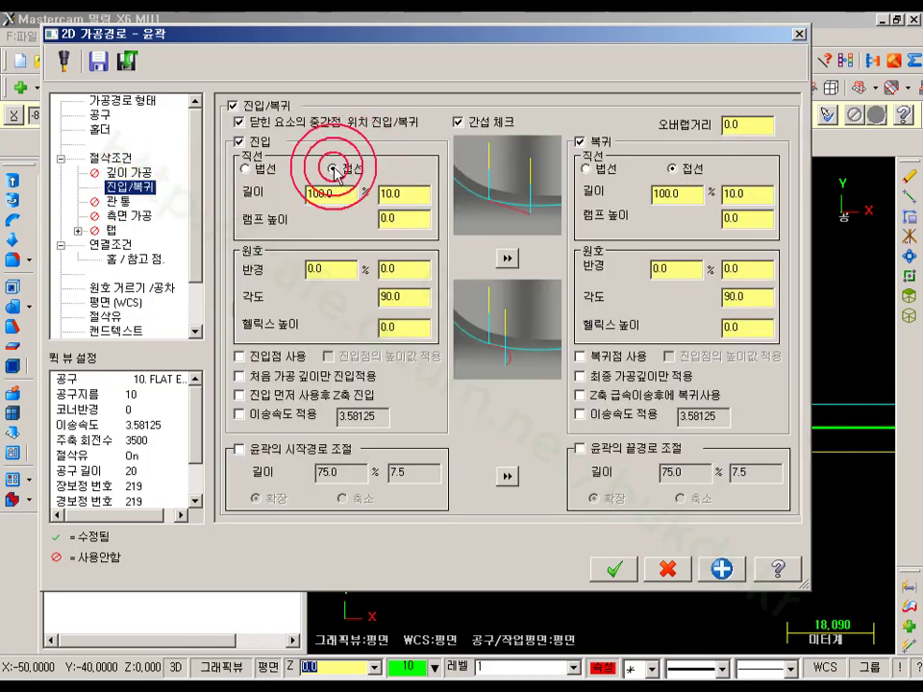
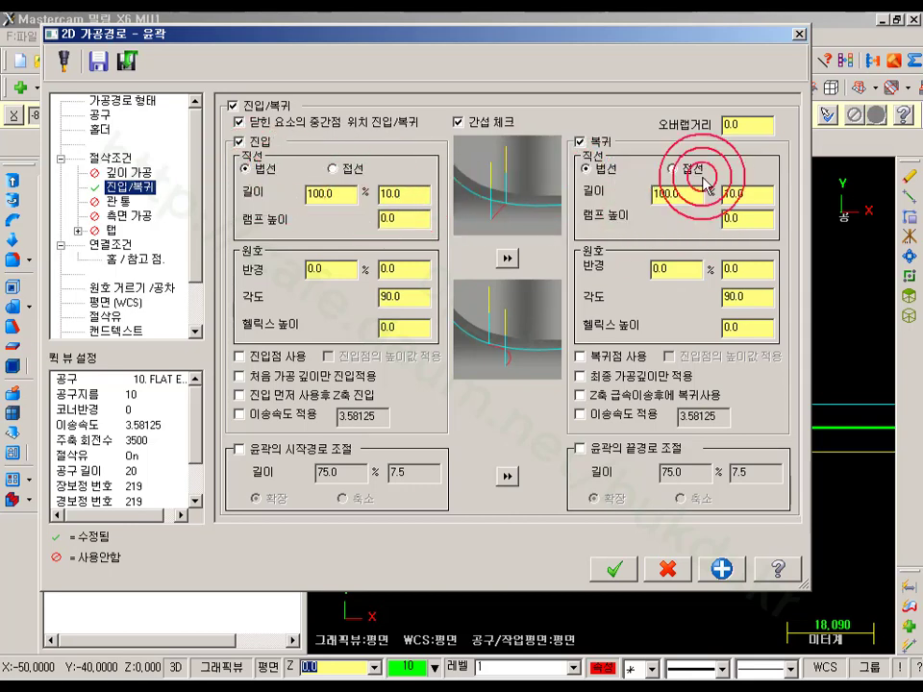
pyautogui.click(613, 569)
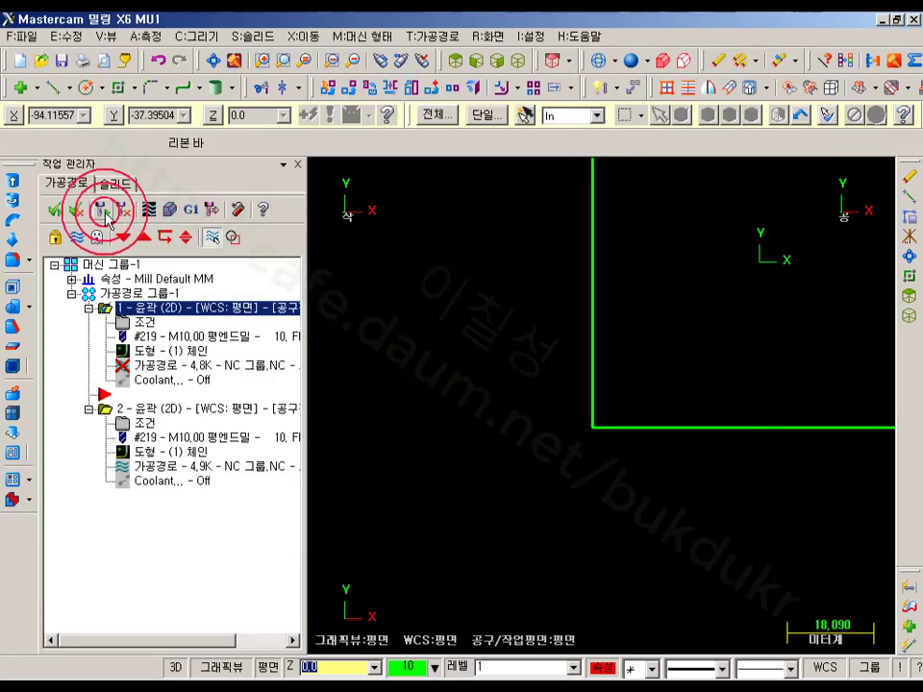
pyautogui.scroll(-2, 535, 515)
pyautogui.scroll(2, 643, 343)
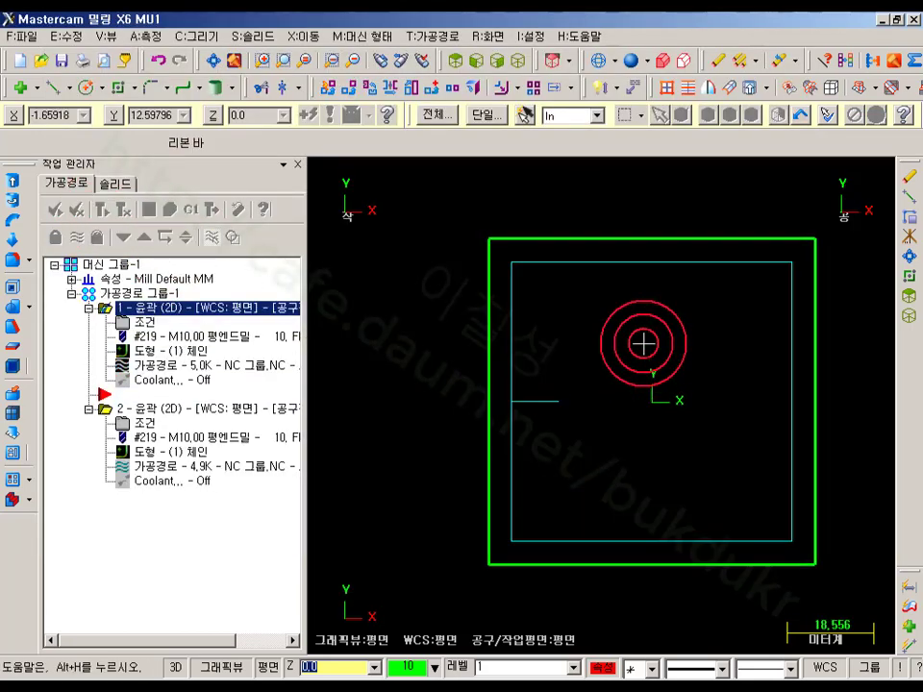
# - Backplot the first contour from its perpendicular entry around the inside of the square and back, and close the backplot
pyautogui.click(188, 365)
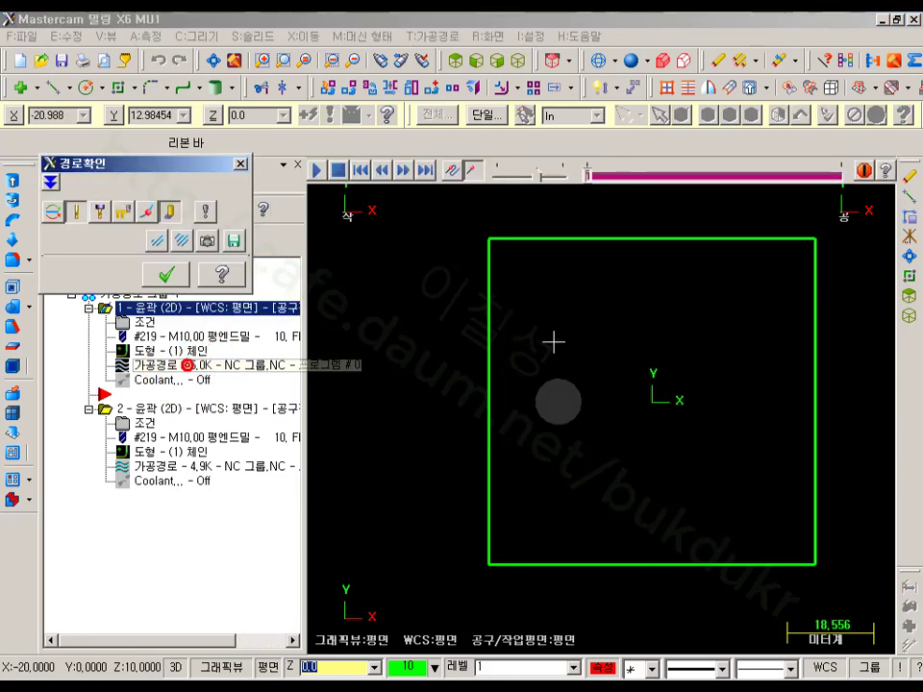
pyautogui.moveTo(595, 176)
pyautogui.mouseDown()
pyautogui.moveTo(798, 175)
pyautogui.moveTo(803, 189)
pyautogui.mouseUp()
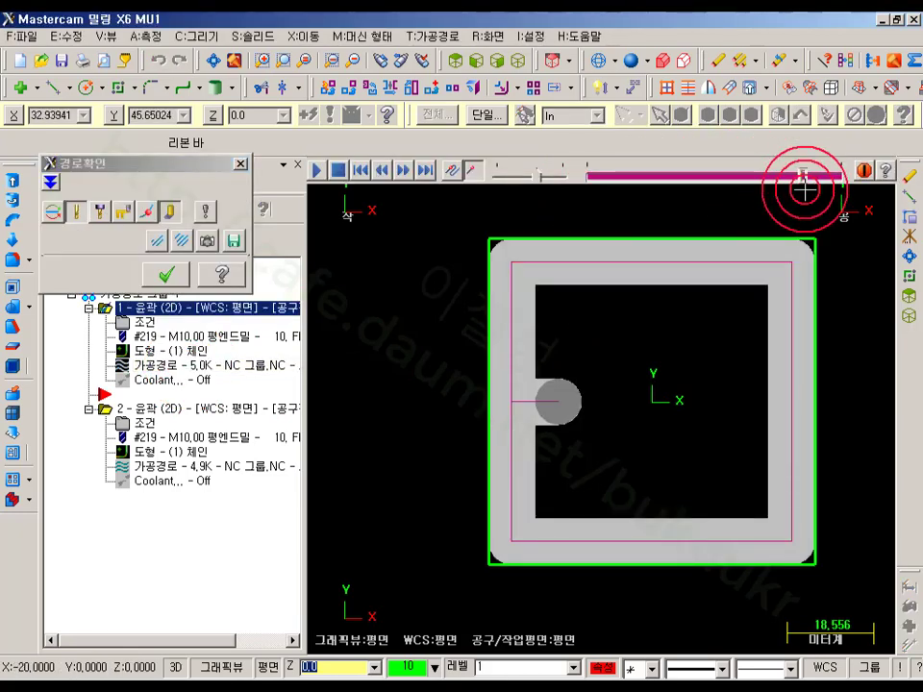
pyautogui.click(164, 273)
# - Set the first contour's 가공깊이 to an absolute value of -10 and regenerate its toolpath
pyautogui.click(146, 323)
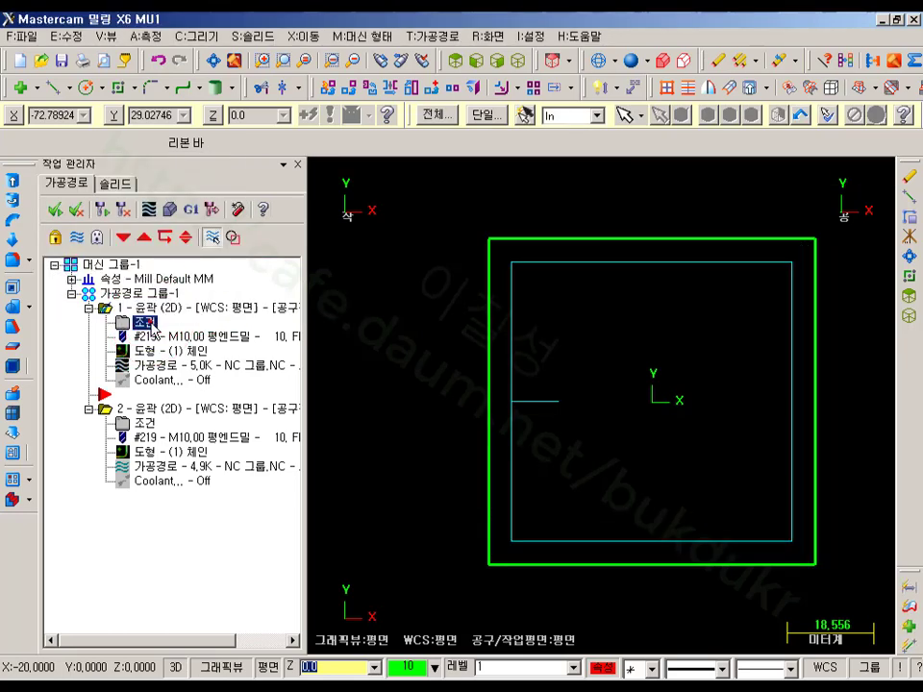
pyautogui.click(122, 244)
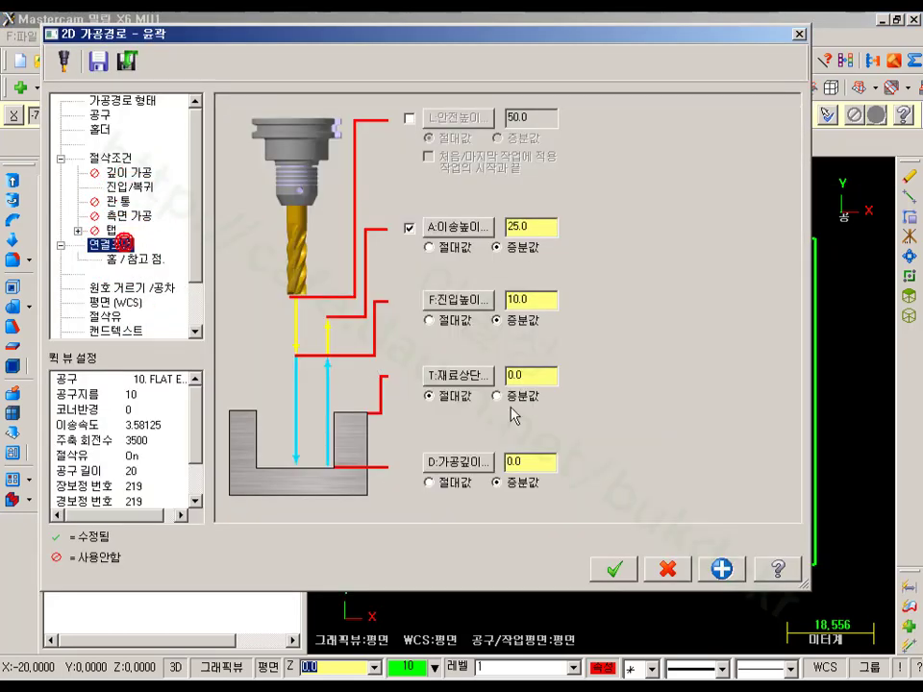
pyautogui.click(531, 380)
pyautogui.click(430, 482)
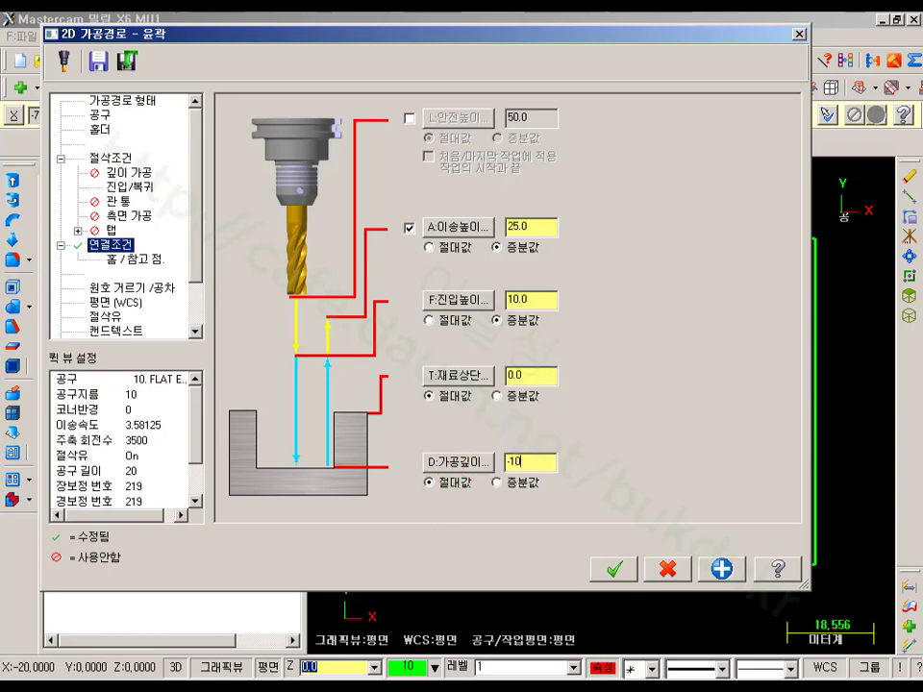
pyautogui.click(530, 377)
pyautogui.click(614, 569)
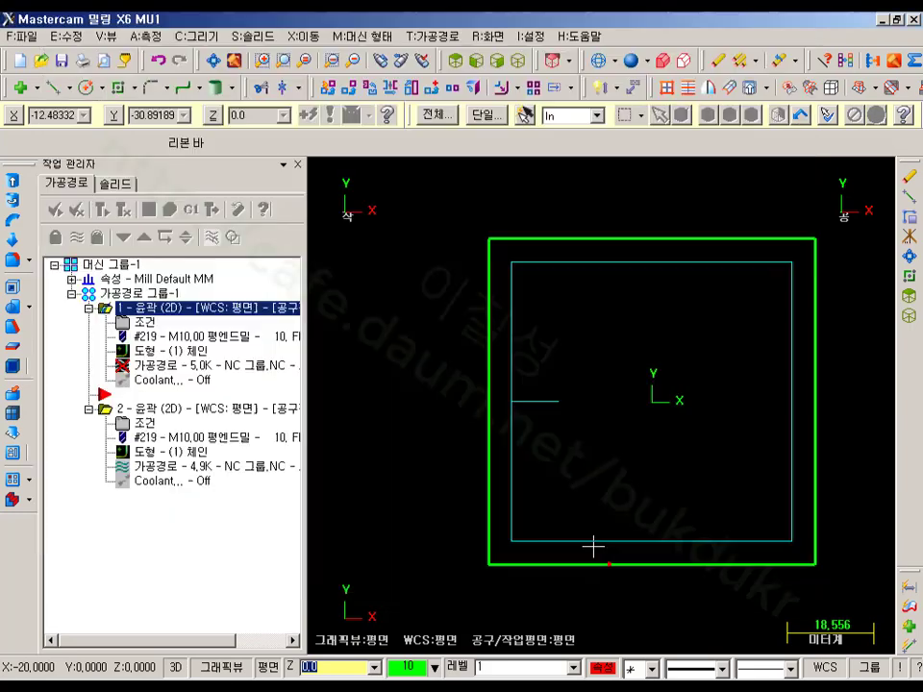
pyautogui.click(103, 209)
# - Switch to the front view and backplot the first contour's vertical plunge down to its machining depth
pyautogui.click(476, 59)
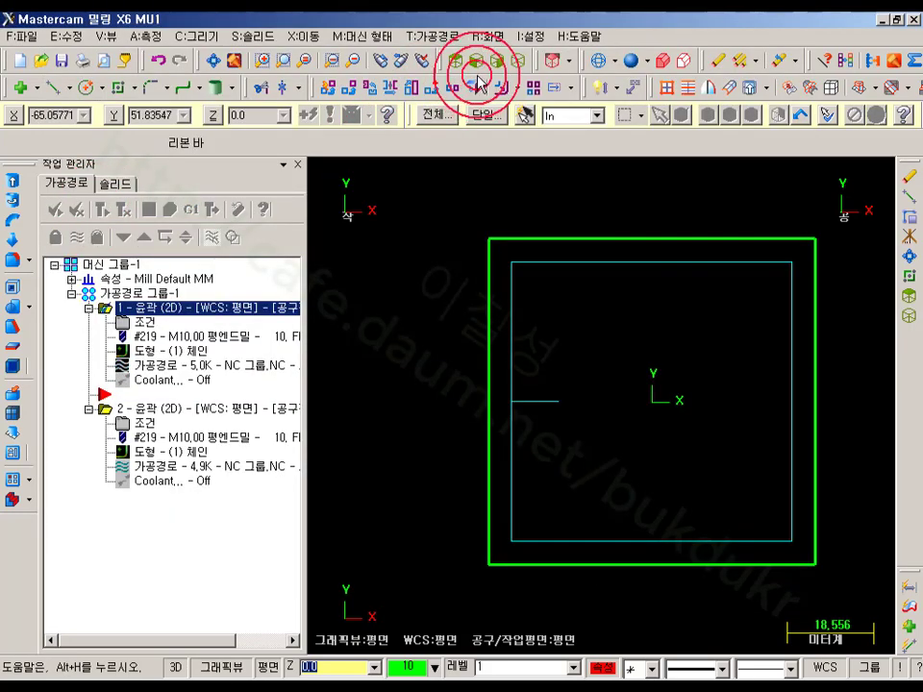
pyautogui.click(649, 367)
pyautogui.click(192, 394)
pyautogui.click(120, 366)
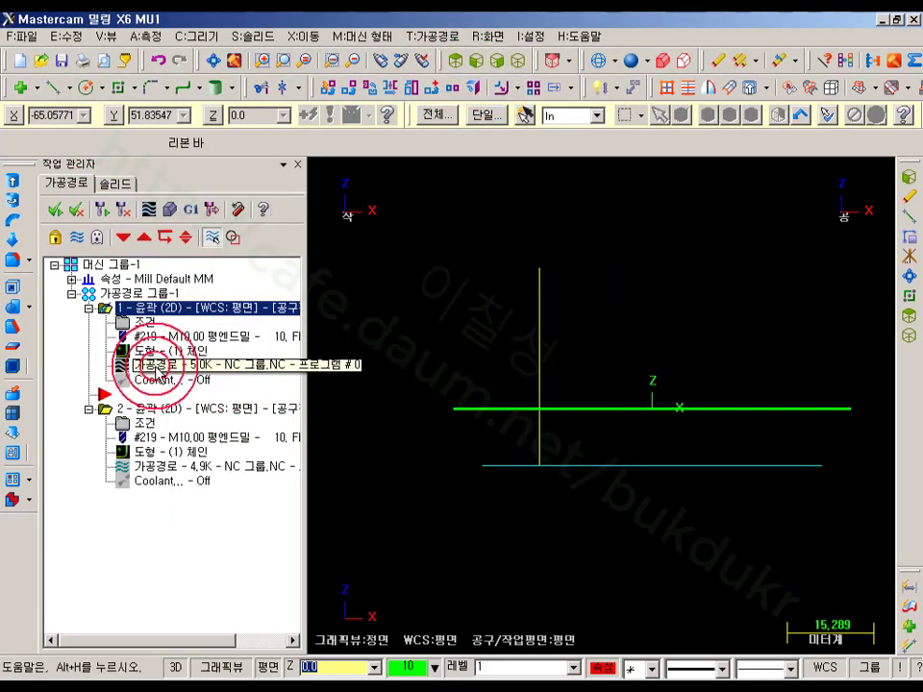
pyautogui.click(582, 177)
pyautogui.moveTo(615, 178)
pyautogui.mouseDown()
pyautogui.moveTo(664, 179)
pyautogui.moveTo(646, 181)
pyautogui.mouseUp()
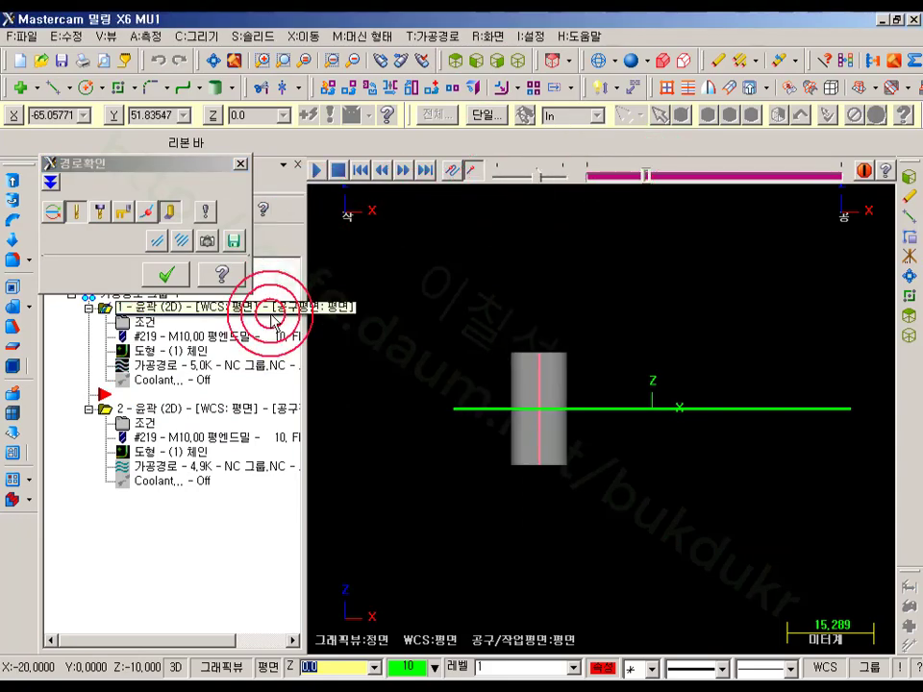
# - Show the backplot details, circle the Z coordinate, mark the stock surface and cutting depth lines labelled "Z-10", and clear the annotations
pyautogui.click(50, 182)
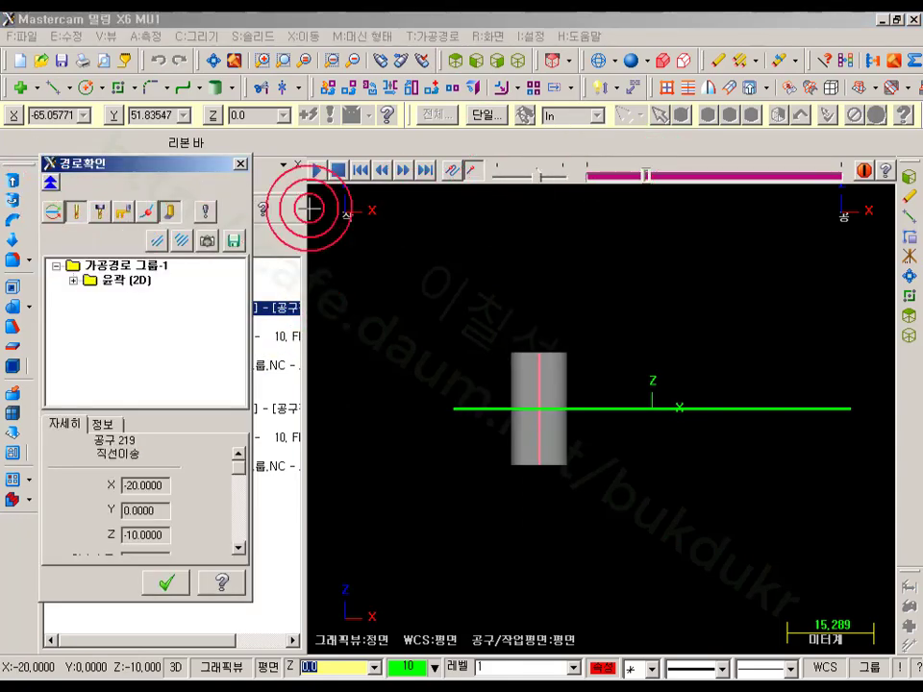
pyautogui.click(220, 687)
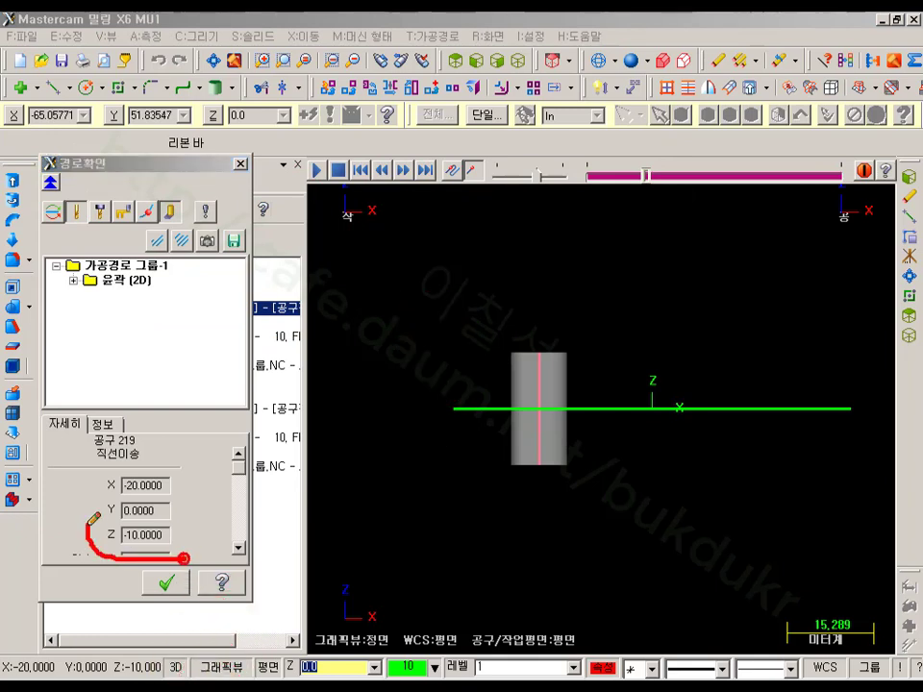
pyautogui.moveTo(183, 559); pyautogui.dragTo(90, 526)
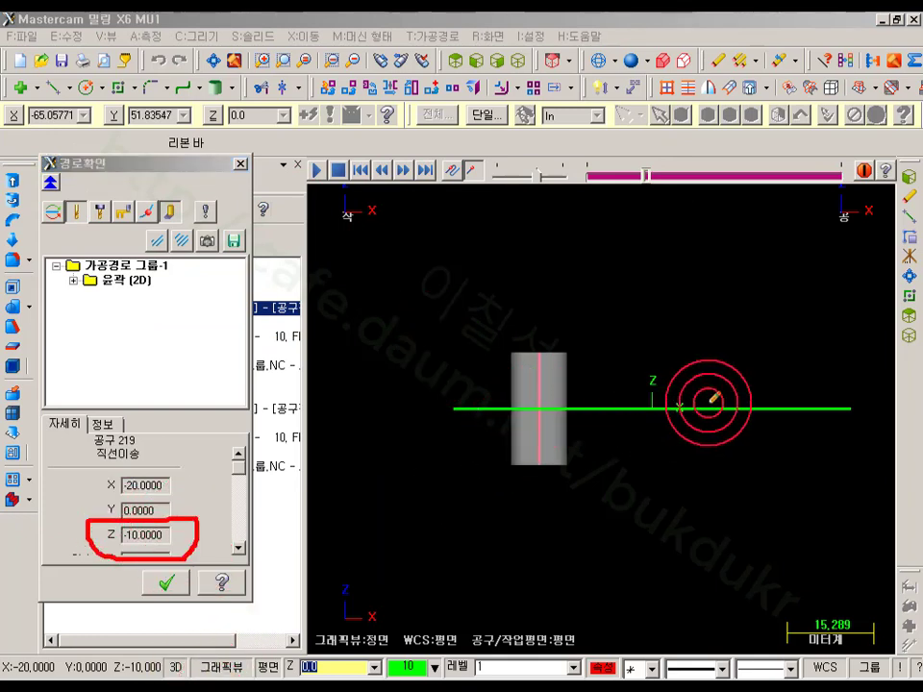
pyautogui.moveTo(696, 408); pyautogui.dragTo(618, 408)
pyautogui.moveTo(726, 466); pyautogui.dragTo(614, 460)
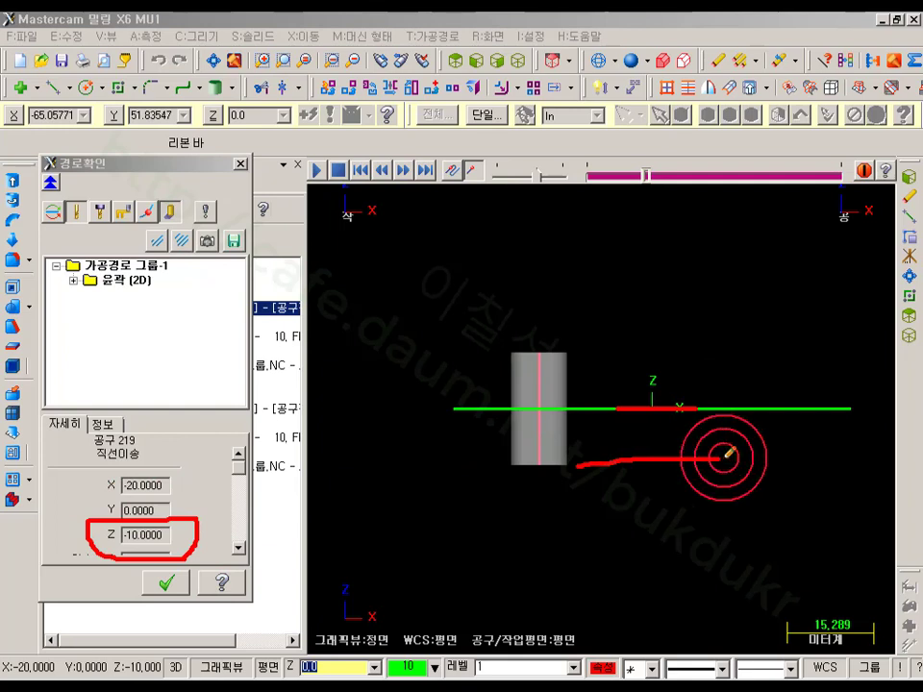
pyautogui.moveTo(736, 448)
pyautogui.mouseDown()
pyautogui.moveTo(759, 469)
pyautogui.moveTo(786, 474)
pyautogui.mouseUp()
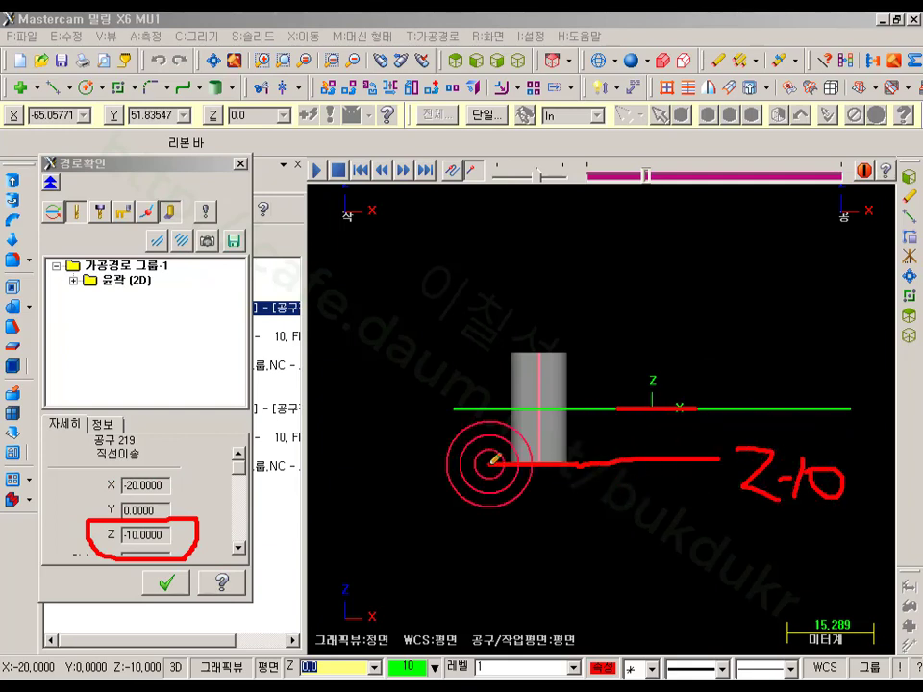
pyautogui.rightClick(318, 254)
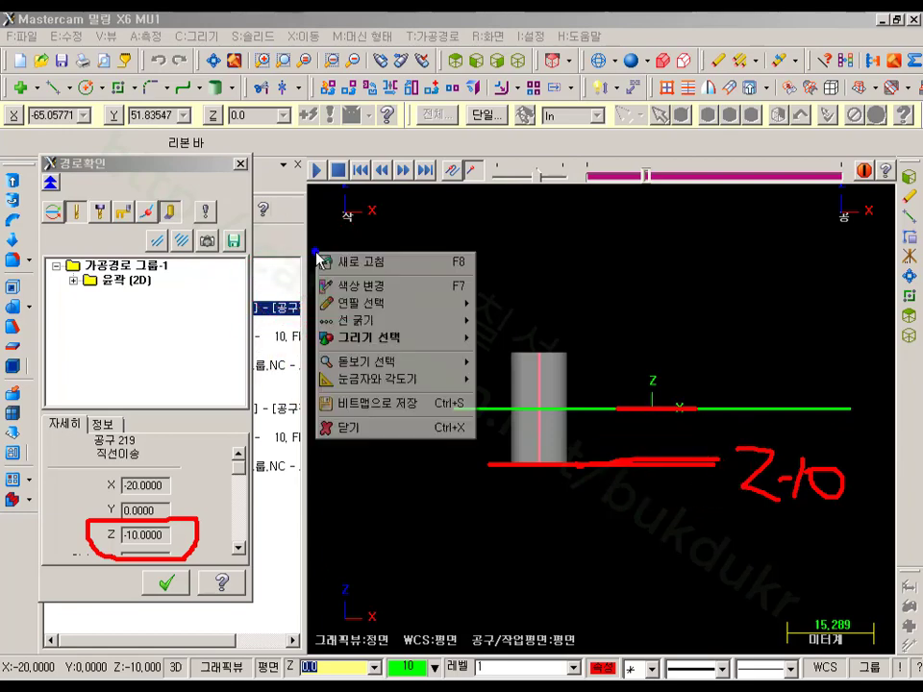
pyautogui.click(348, 427)
# - Sketch a downward plunge arrow along the tool axis and a slanted entry line rising from the cutting depth in the front view
pyautogui.scroll(5, 510, 433)
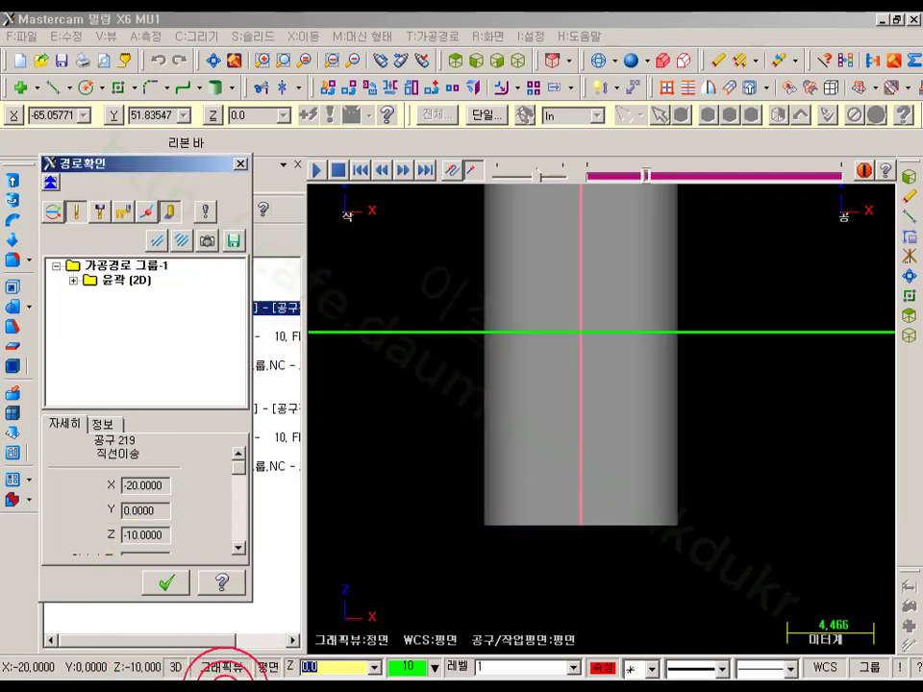
pyautogui.click(589, 308)
pyautogui.moveTo(581, 463)
pyautogui.mouseDown()
pyautogui.moveTo(565, 512)
pyautogui.moveTo(598, 514)
pyautogui.mouseUp()
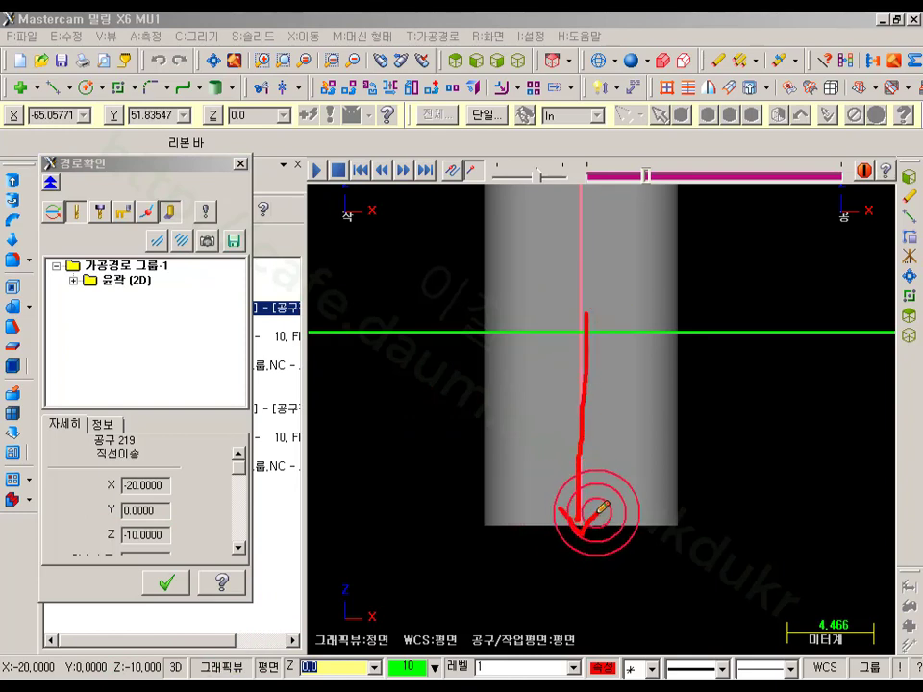
pyautogui.moveTo(585, 333); pyautogui.dragTo(586, 337)
pyautogui.moveTo(591, 420)
pyautogui.mouseDown()
pyautogui.moveTo(584, 516)
pyautogui.moveTo(567, 526)
pyautogui.moveTo(442, 520)
pyautogui.mouseUp()
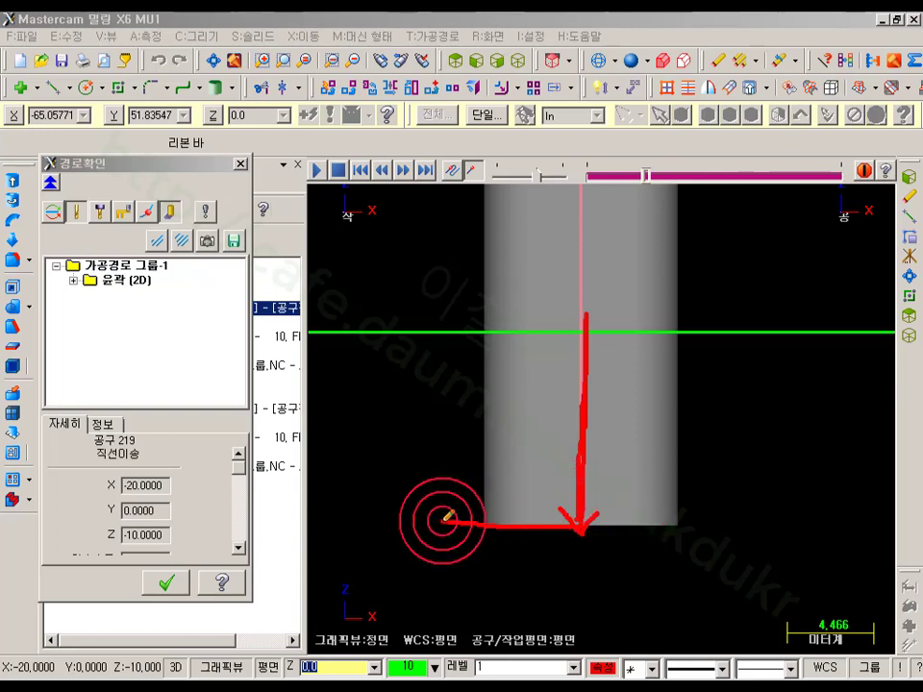
pyautogui.moveTo(529, 503); pyautogui.dragTo(603, 485)
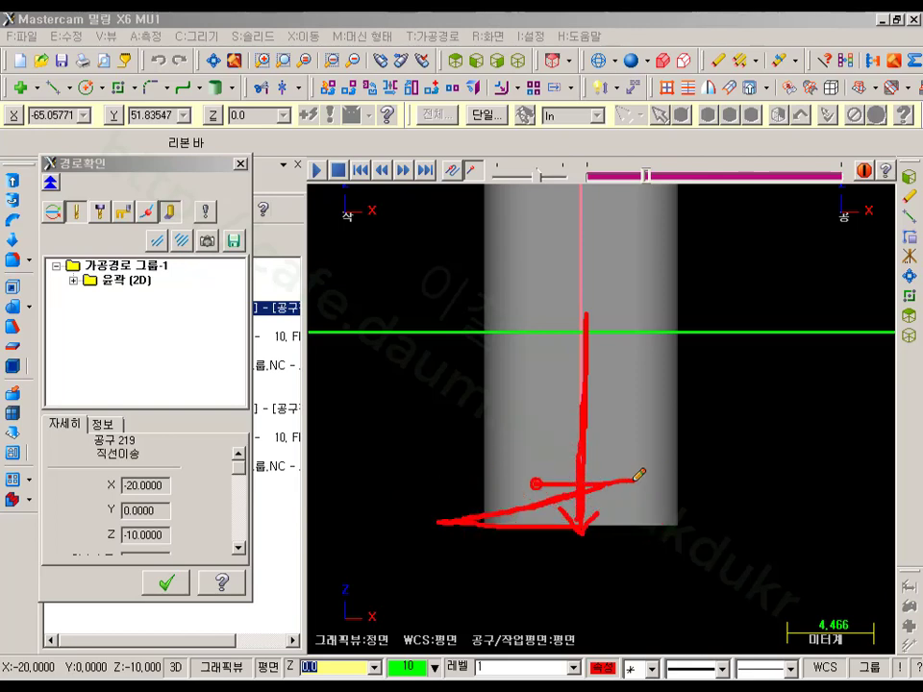
pyautogui.moveTo(639, 474); pyautogui.dragTo(635, 478)
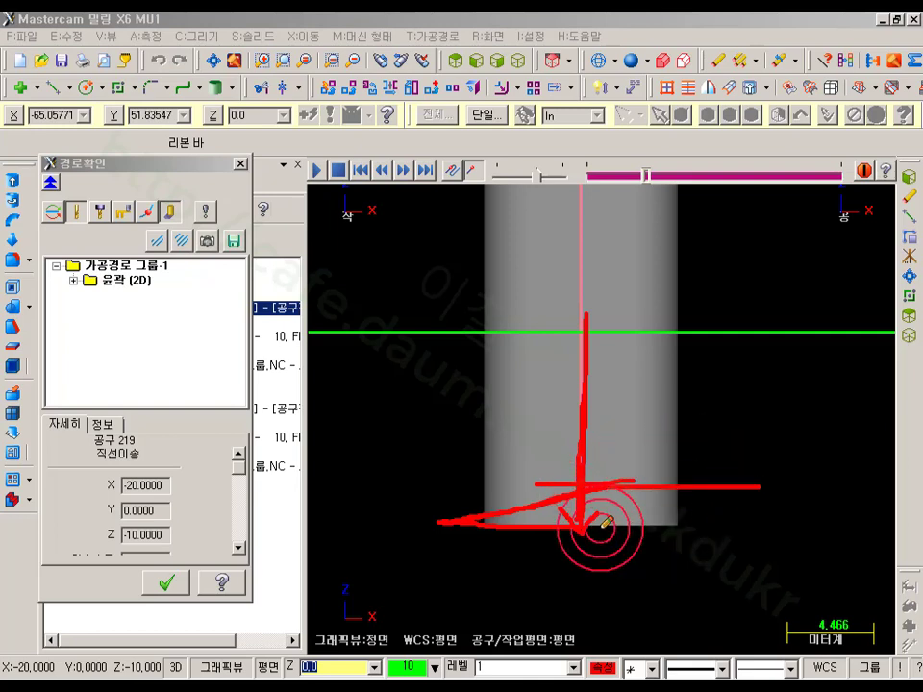
# - Mark the height between the two depth lines as 1 mm, label the full depth "-10", and clear the annotations
pyautogui.moveTo(723, 450); pyautogui.dragTo(736, 568)
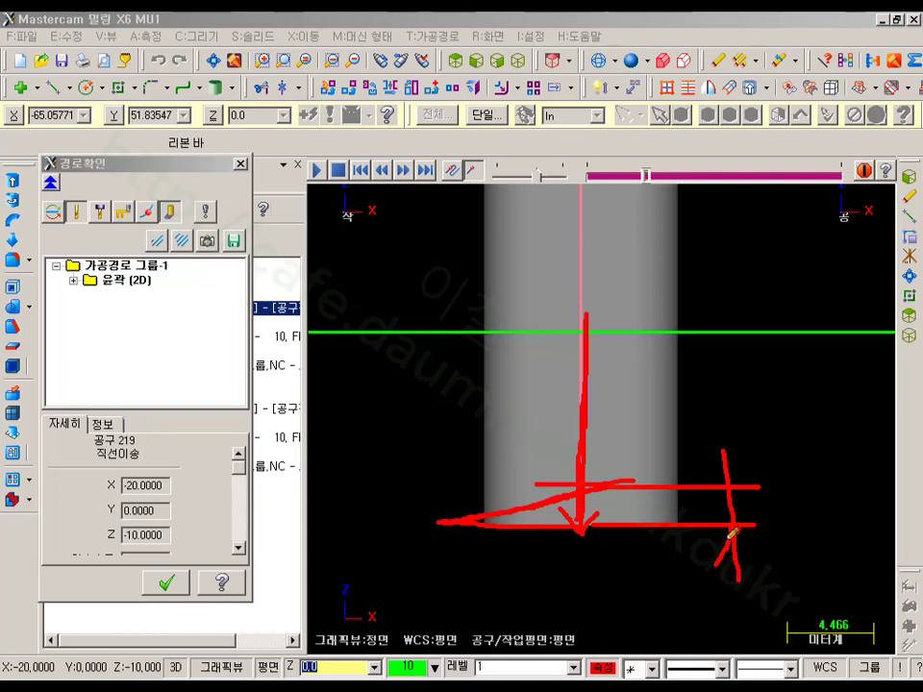
pyautogui.moveTo(789, 437)
pyautogui.mouseDown()
pyautogui.moveTo(788, 466)
pyautogui.moveTo(817, 479)
pyautogui.mouseUp()
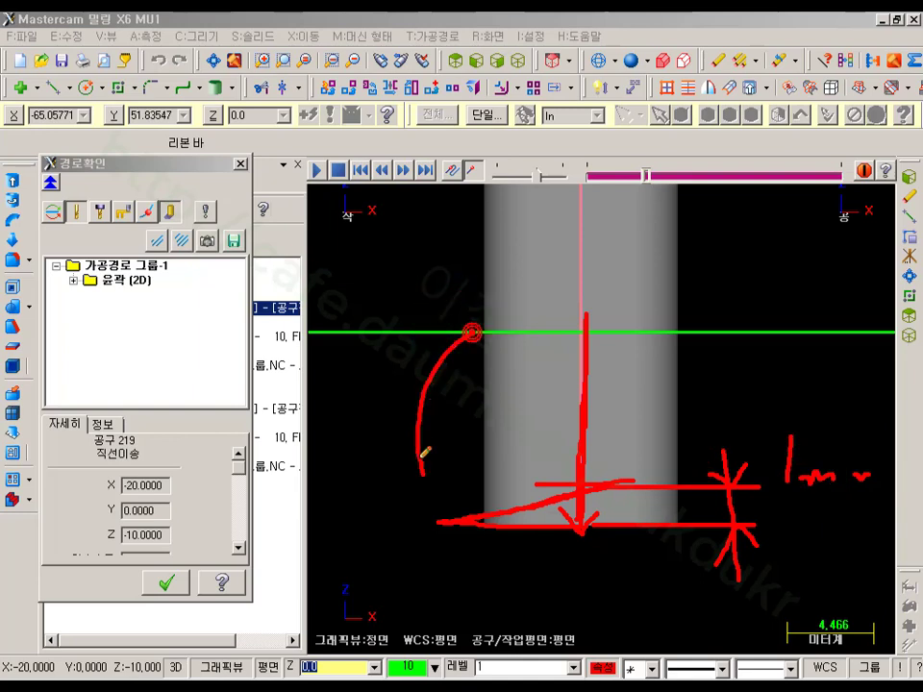
pyautogui.moveTo(424, 452); pyautogui.dragTo(416, 501)
pyautogui.moveTo(319, 467); pyautogui.dragTo(358, 467)
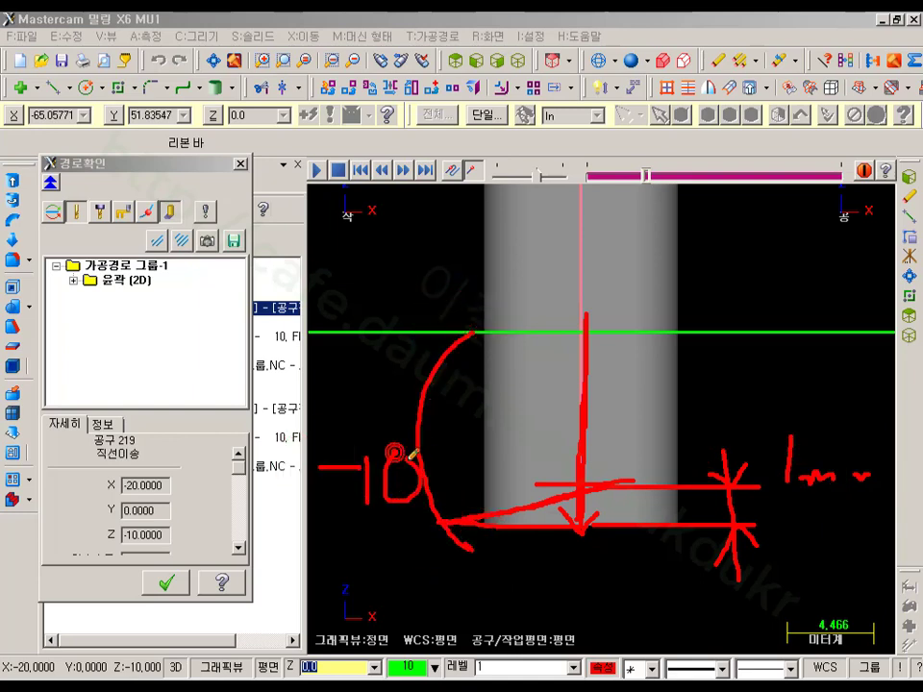
pyautogui.moveTo(822, 502); pyautogui.dragTo(777, 497)
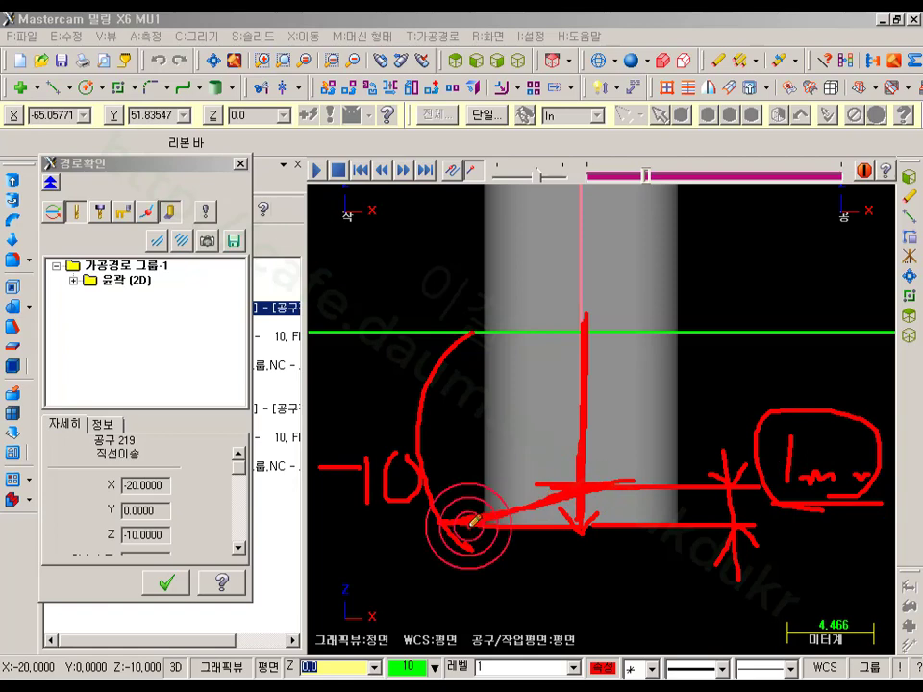
pyautogui.rightClick(712, 306)
pyautogui.click(731, 481)
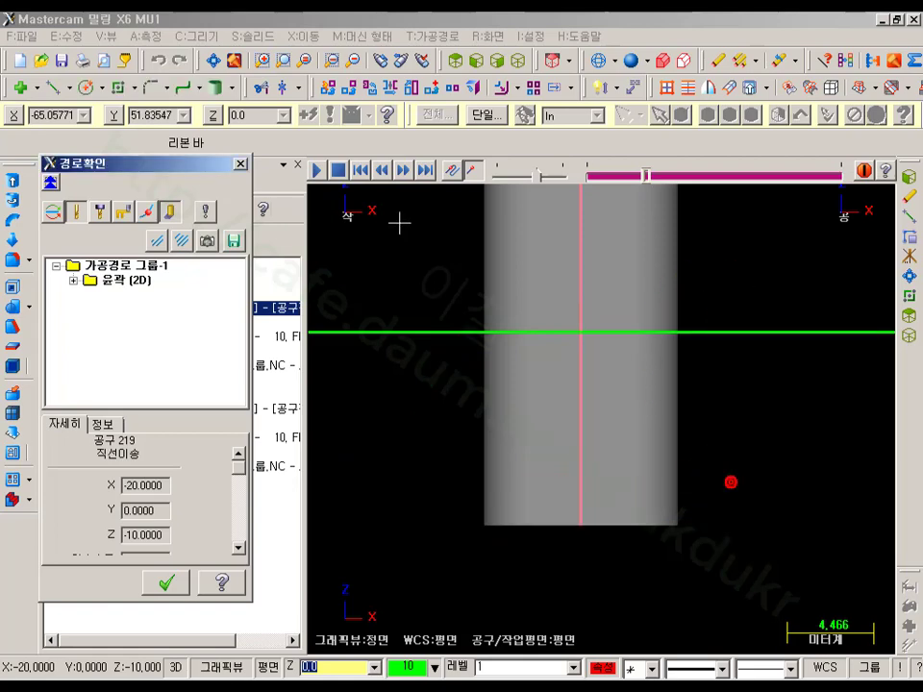
# - Close the backplot and set the 진입 line's 램프 높이 to 1.0 in the first contour's 진입/복귀 settings
pyautogui.click(166, 583)
pyautogui.click(147, 323)
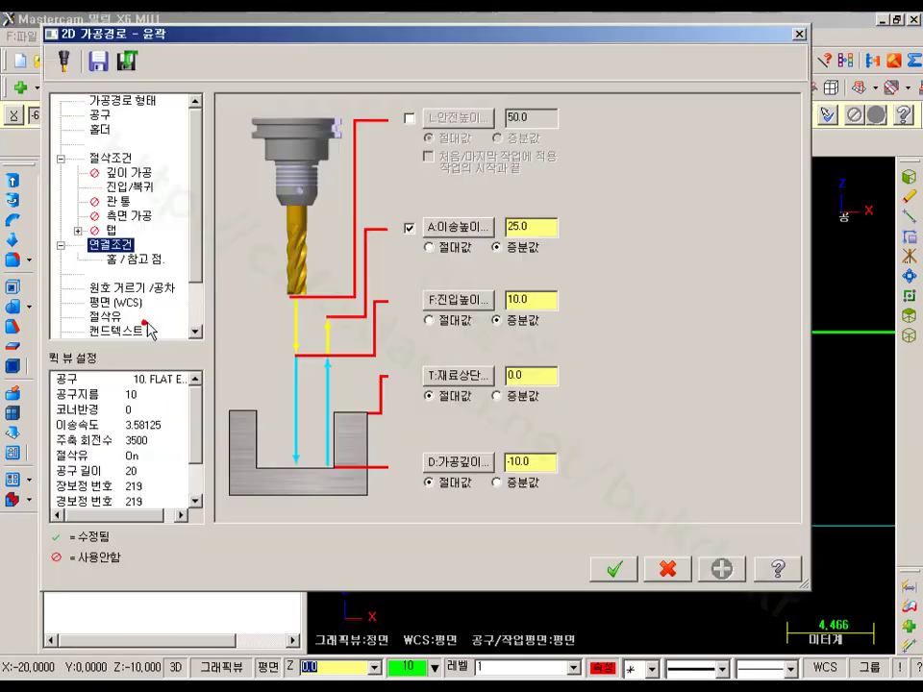
pyautogui.click(144, 186)
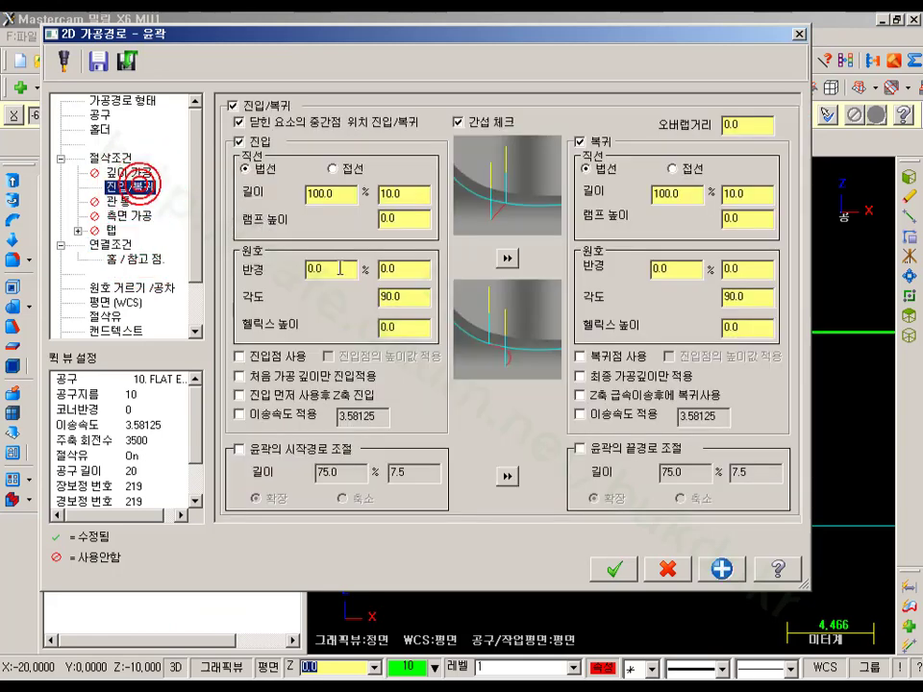
pyautogui.click(399, 234)
pyautogui.click(351, 224)
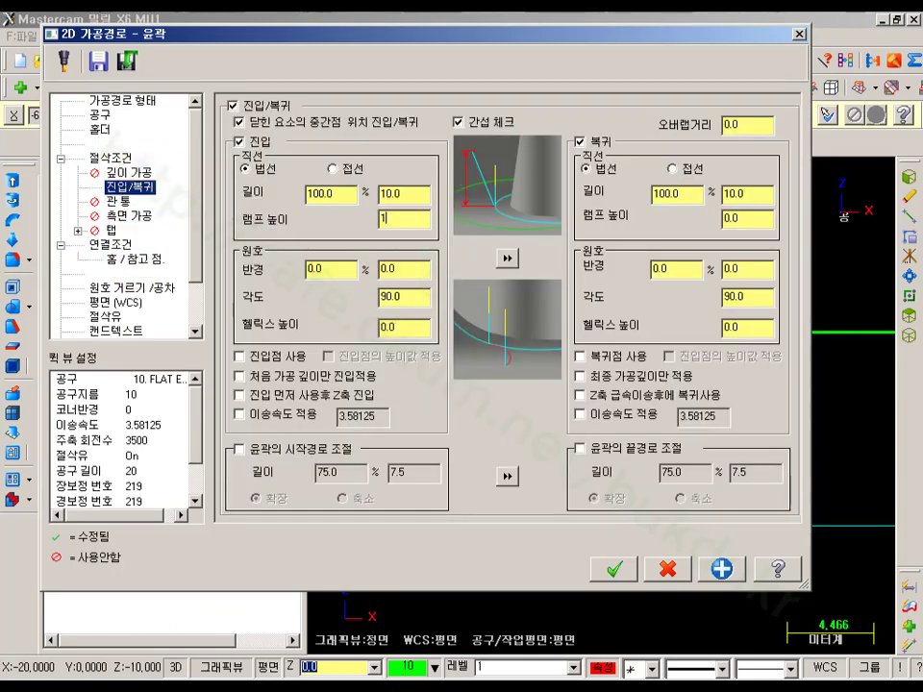
pyautogui.write('1.0')
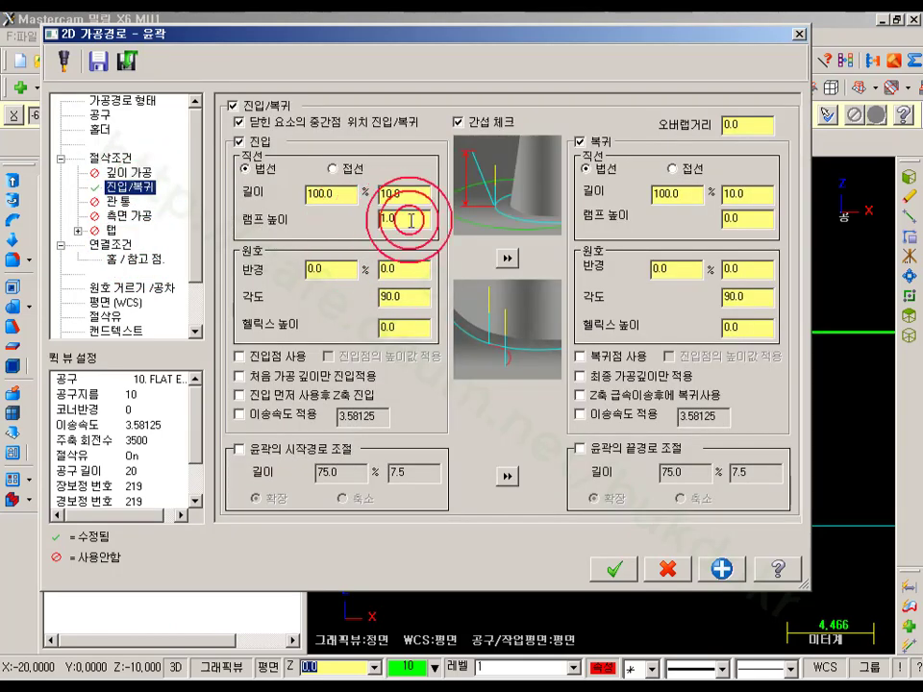
pyautogui.moveTo(373, 227); pyautogui.dragTo(385, 224)
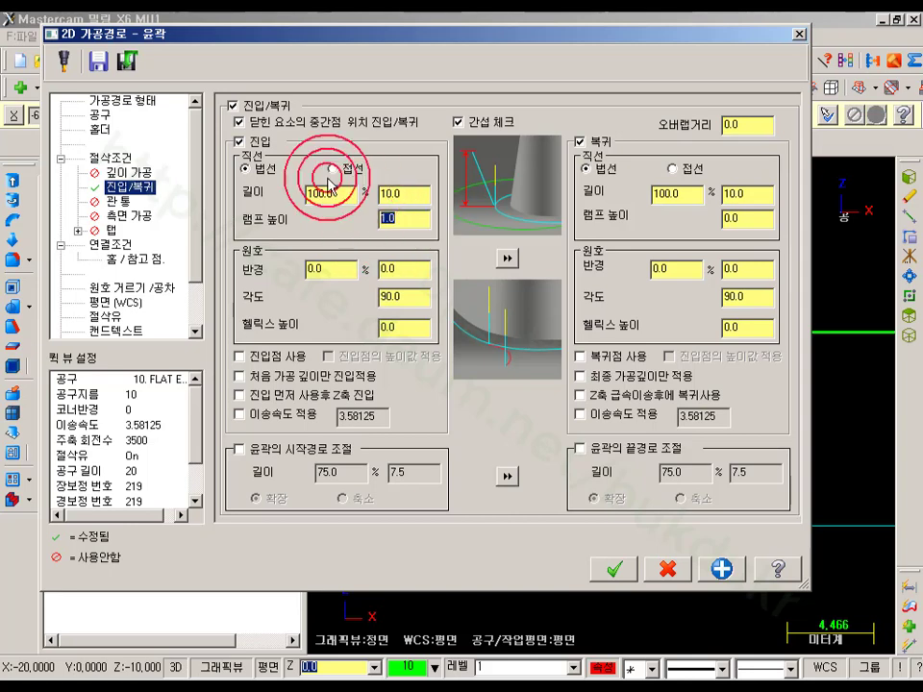
pyautogui.click(407, 220)
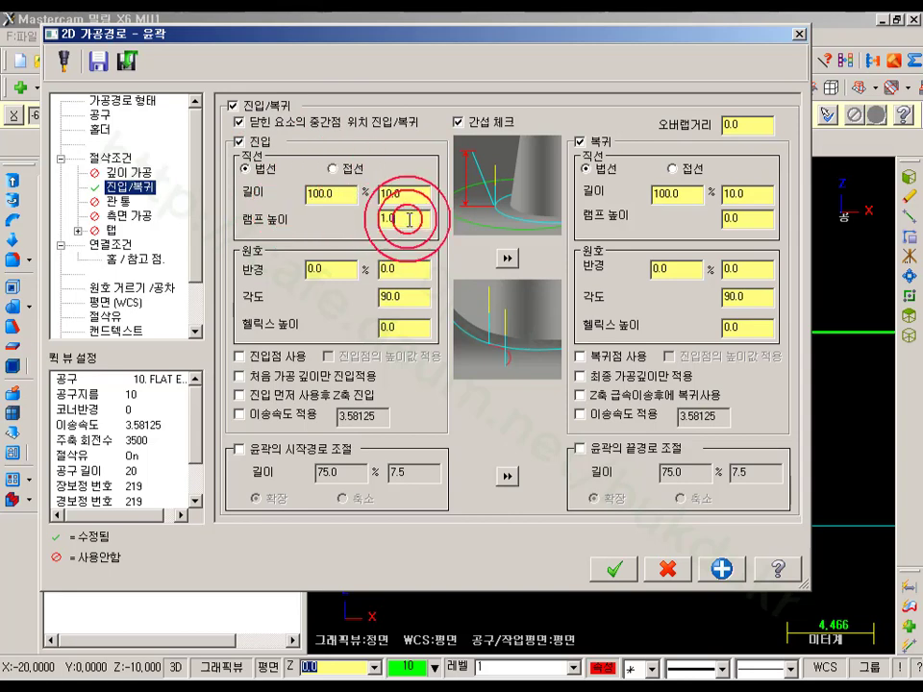
# - Set the 복귀 line's 램프 높이 to 1, accept the parameters, and regenerate the first contour's toolpath
pyautogui.click(752, 217)
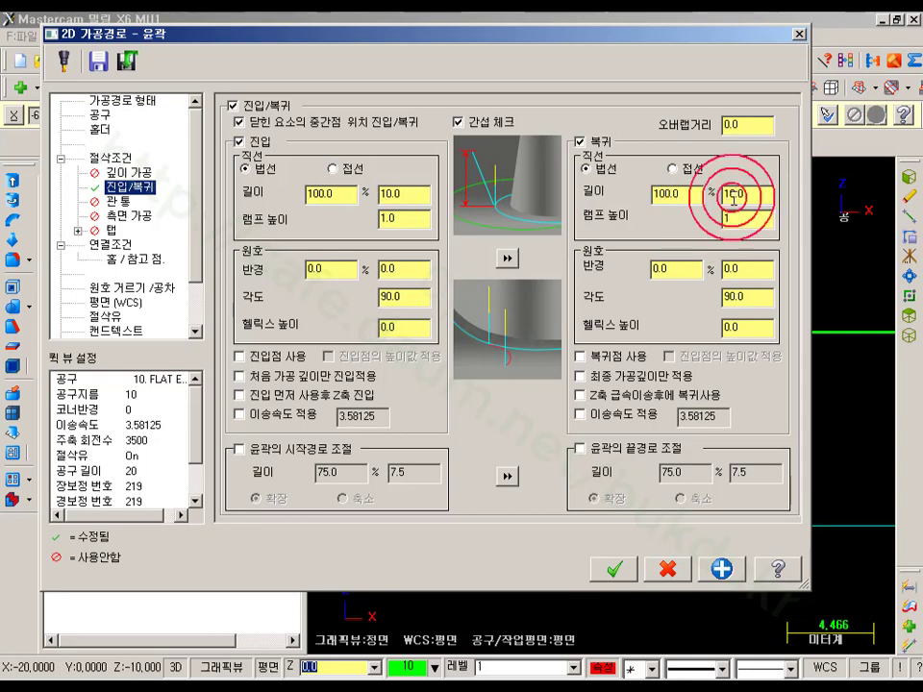
pyautogui.click(613, 569)
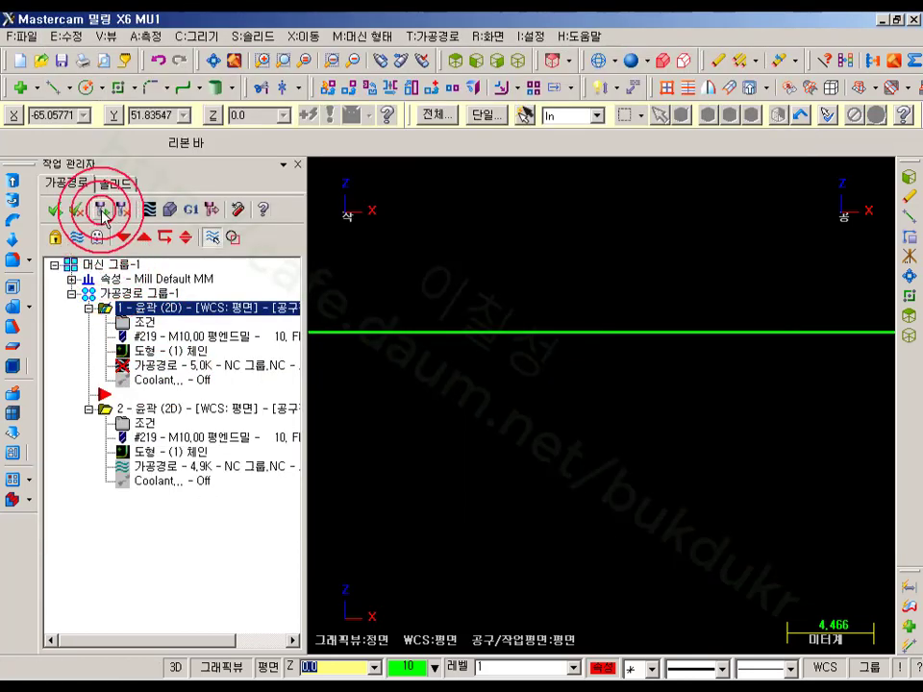
pyautogui.click(100, 208)
# - Backplot the first contour in the front view down to the start of its ramped entry
pyautogui.scroll(-1, 741, 406)
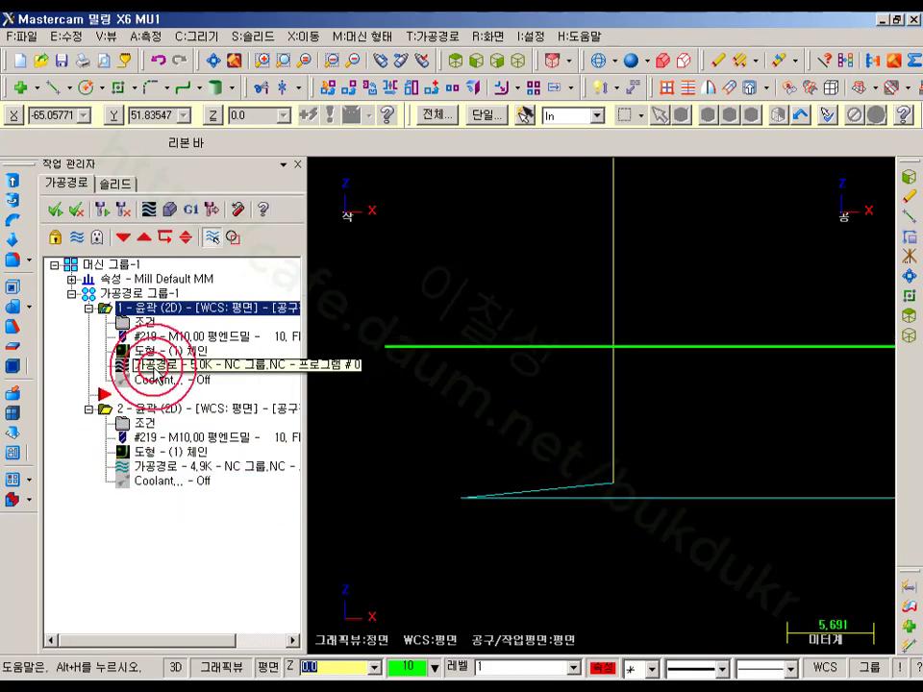
pyautogui.click(154, 368)
pyautogui.press('s')
pyautogui.press('s')
pyautogui.press('s')
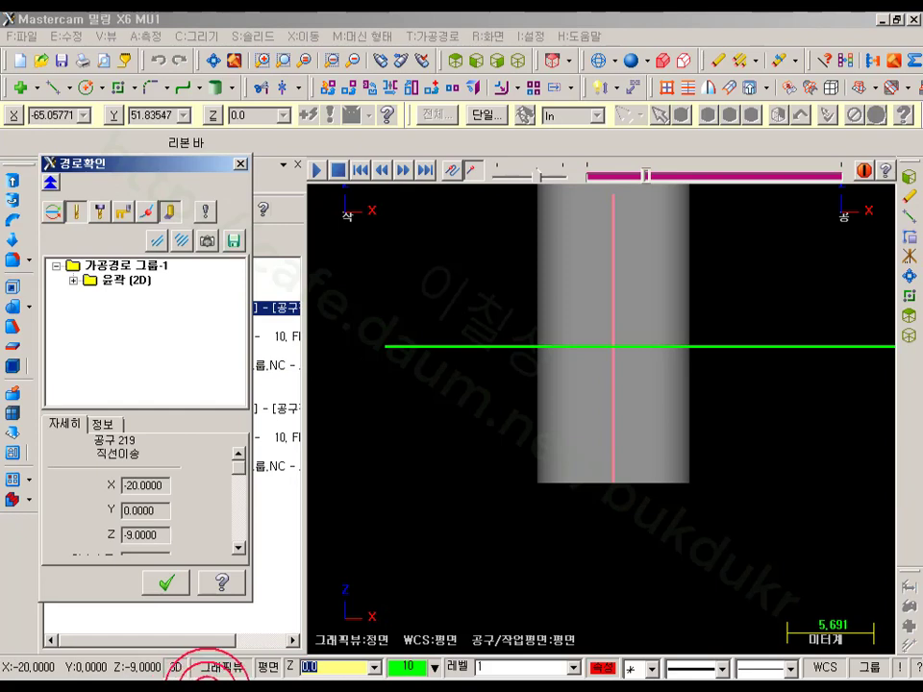
# - Circle the backplot's Z coordinate, draw an arrow down the plunge to the tool tip, and clear the annotations
pyautogui.click(219, 683)
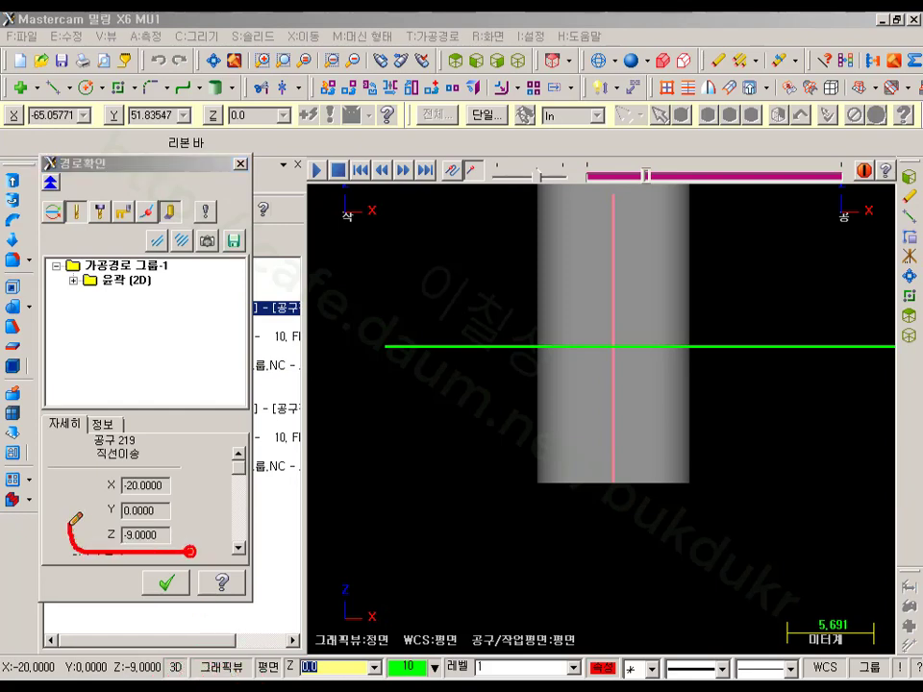
pyautogui.moveTo(73, 519)
pyautogui.mouseDown()
pyautogui.moveTo(200, 515)
pyautogui.moveTo(189, 546)
pyautogui.mouseUp()
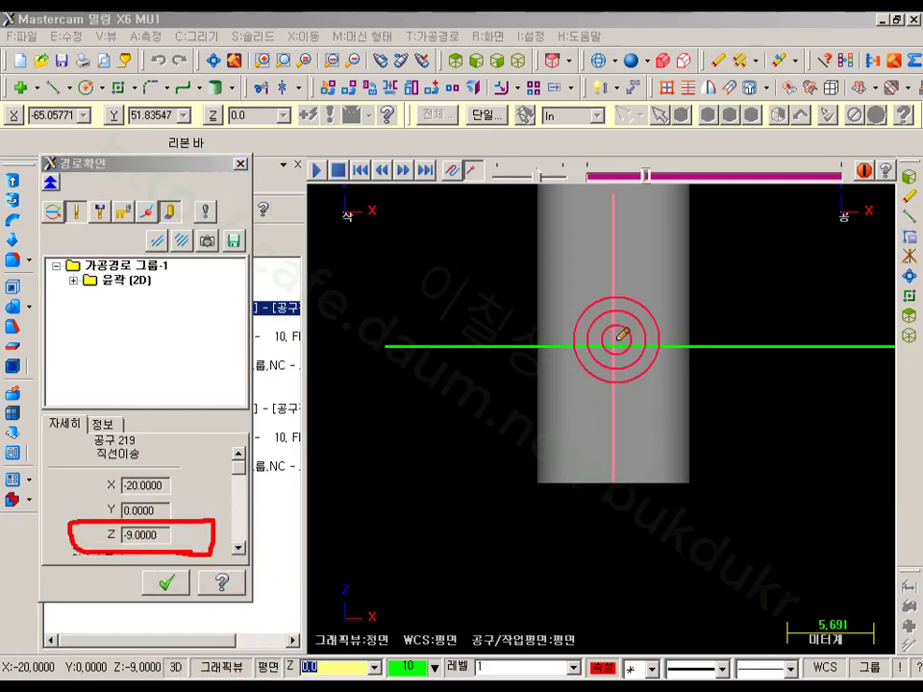
pyautogui.moveTo(618, 467)
pyautogui.mouseDown()
pyautogui.moveTo(606, 454)
pyautogui.moveTo(608, 490)
pyautogui.mouseUp()
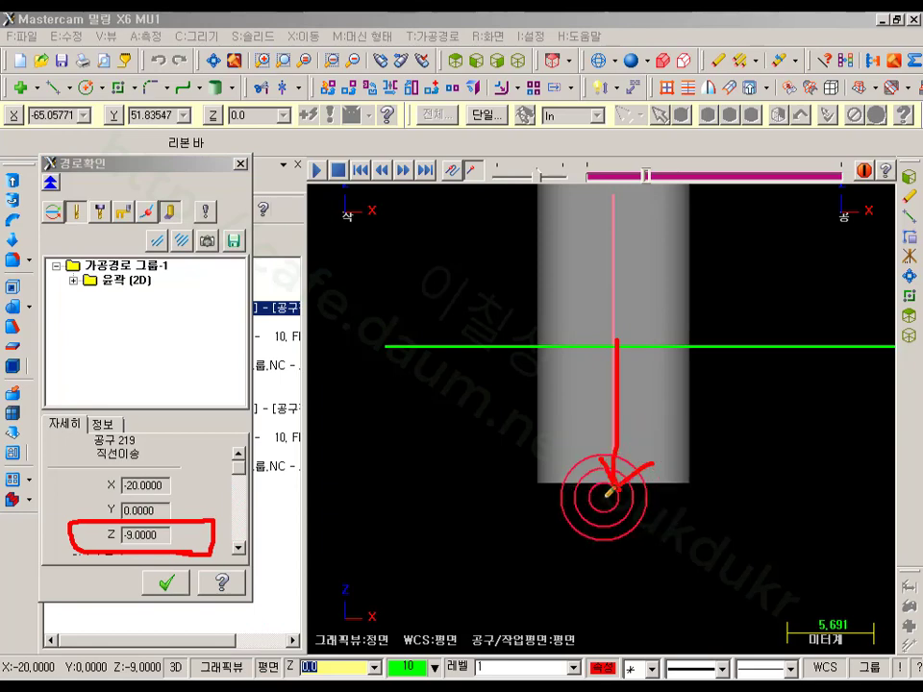
pyautogui.rightClick(440, 522)
pyautogui.click(478, 513)
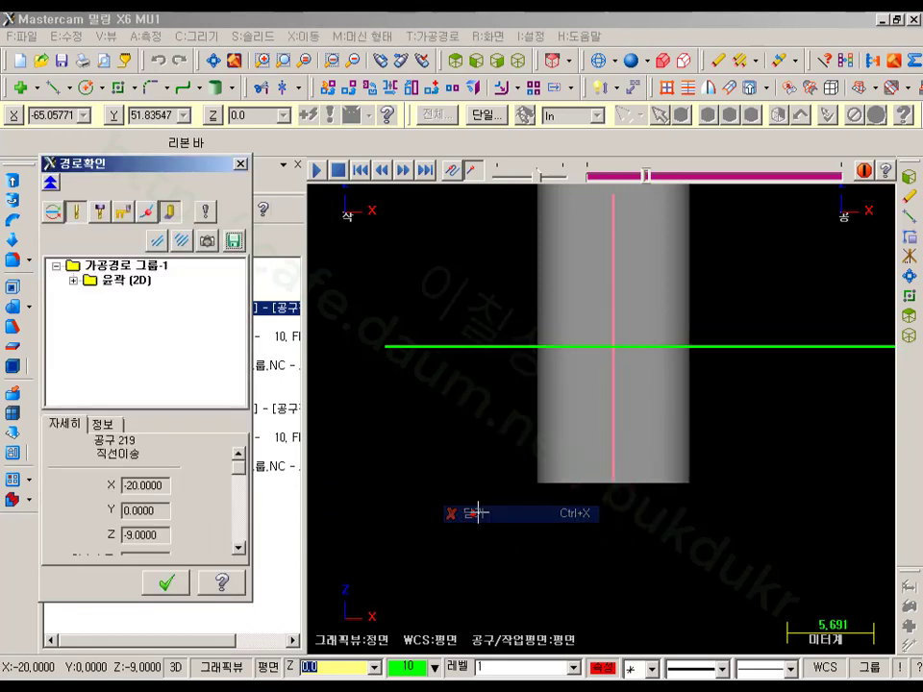
# - Compare the tool's position at the start of the ramp in the top and front views
pyautogui.click(454, 62)
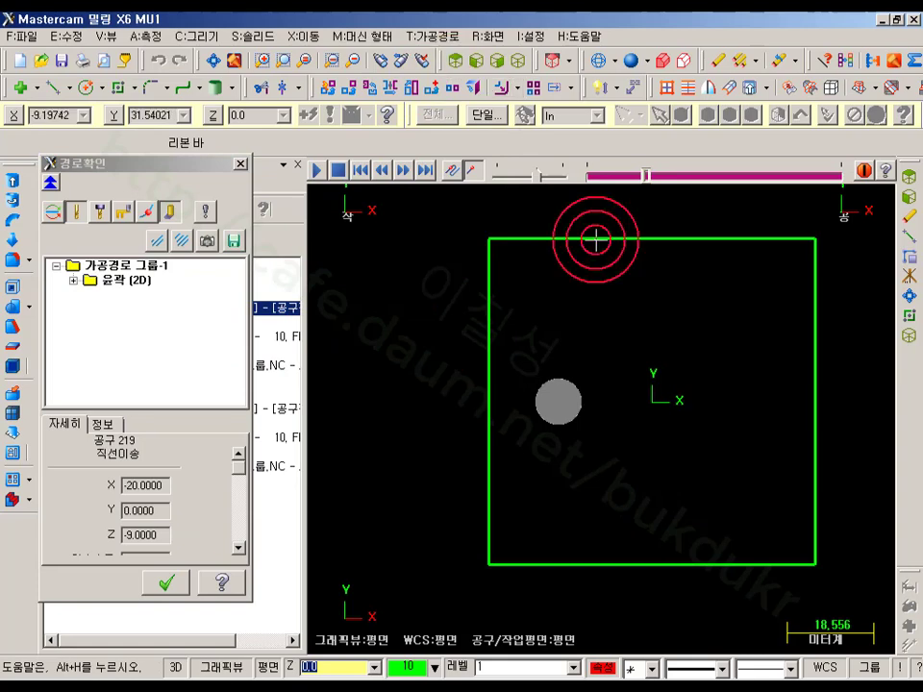
pyautogui.click(474, 61)
pyautogui.scroll(-5, 444, 375)
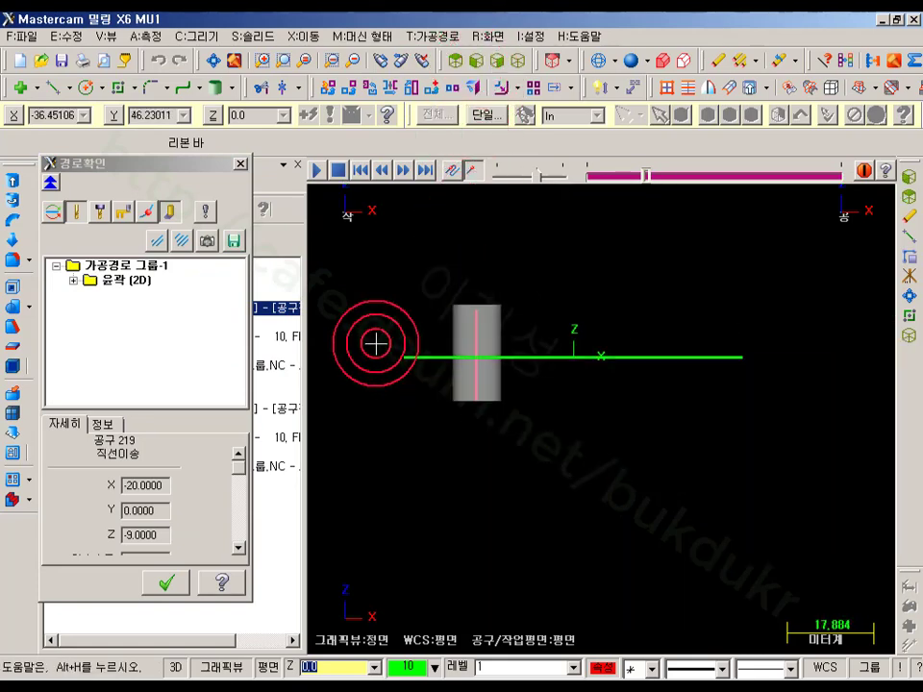
pyautogui.click(488, 37)
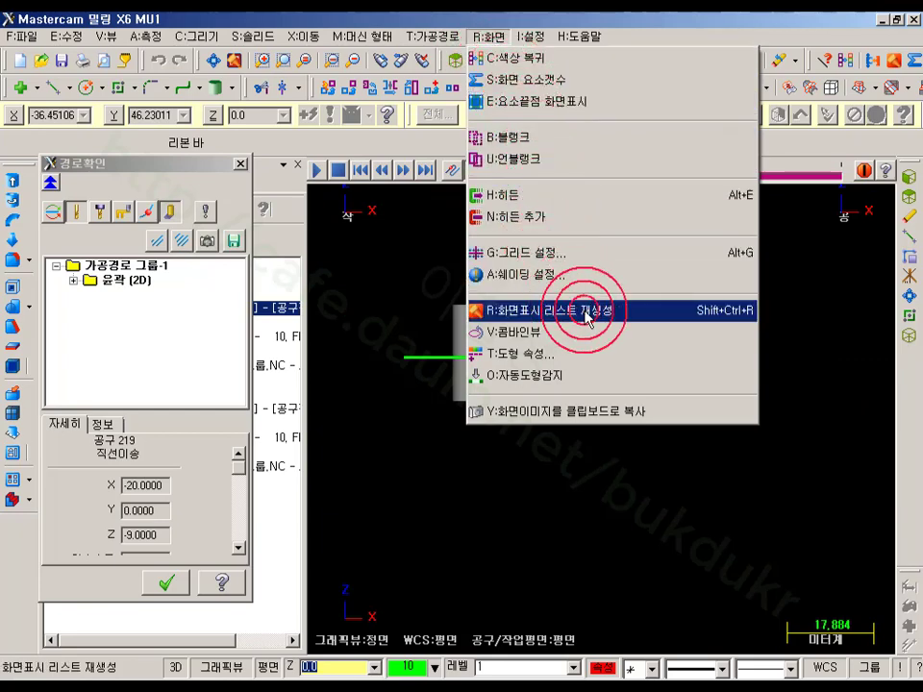
pyautogui.click(807, 363)
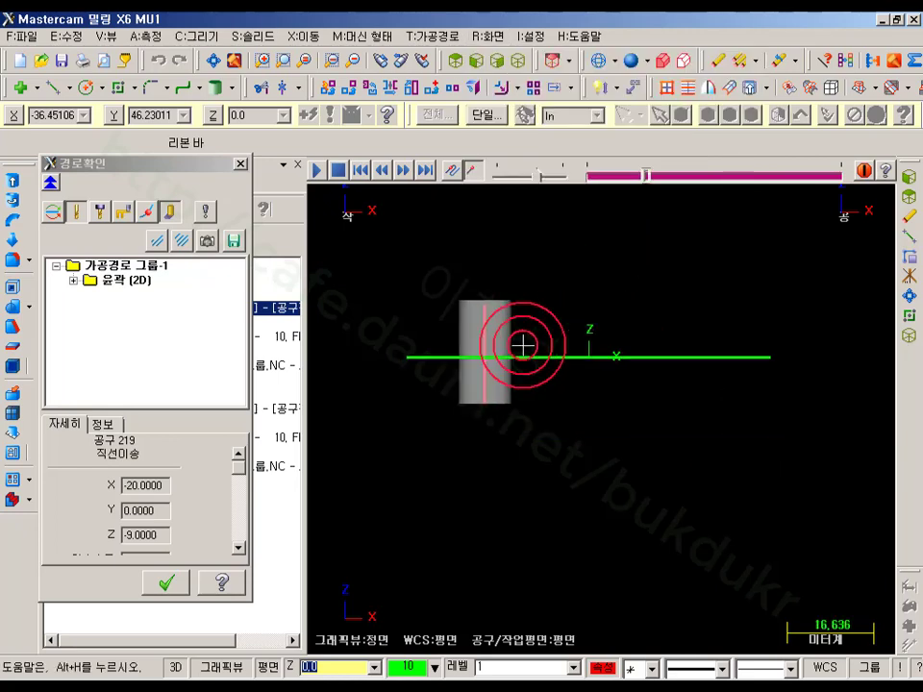
pyautogui.scroll(2, 414, 355)
pyautogui.scroll(-1, 573, 385)
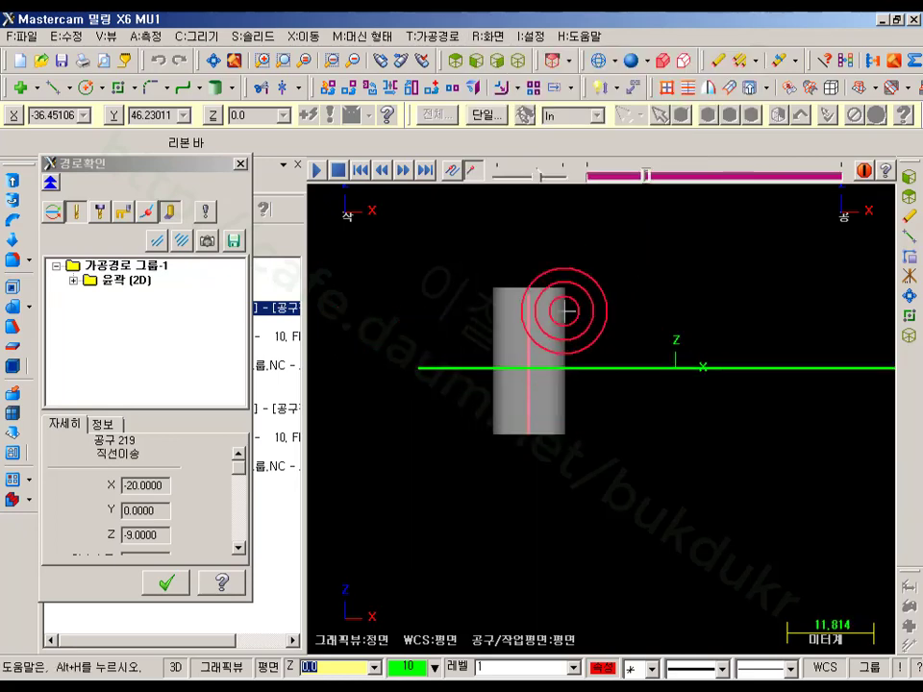
# - Backplot the ramped entry move to the square's edge in the top view and inspect its slope in the front view
pyautogui.click(454, 59)
pyautogui.scroll(-2, 670, 339)
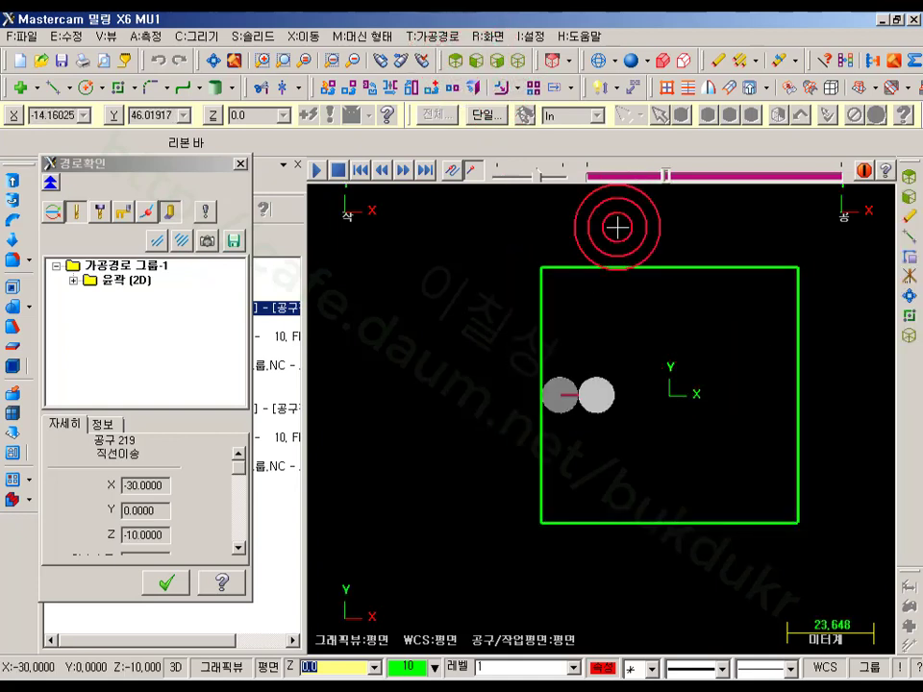
pyautogui.scroll(2, 603, 390)
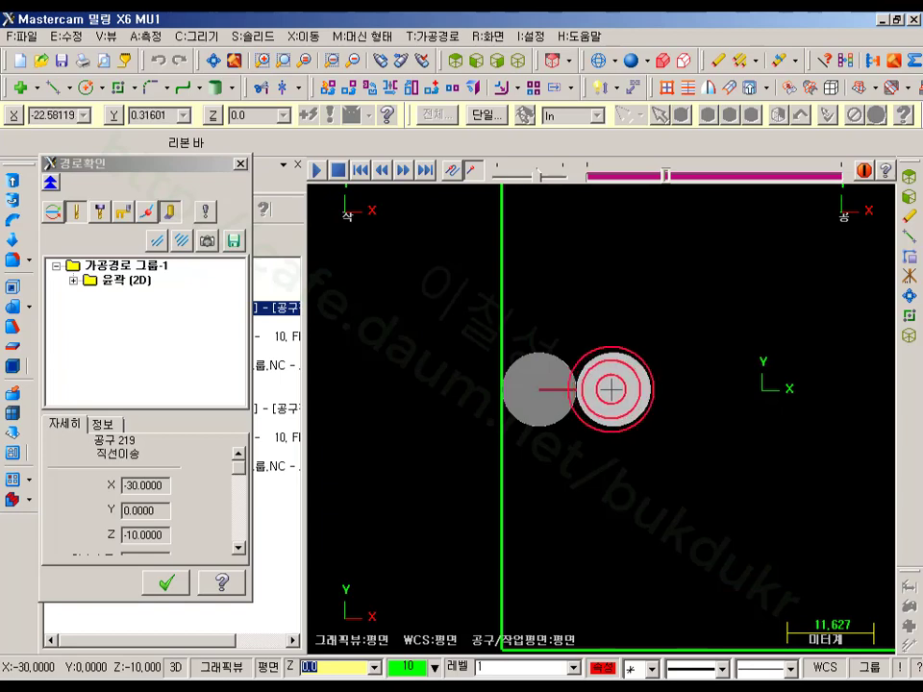
pyautogui.click(471, 92)
pyautogui.click(471, 59)
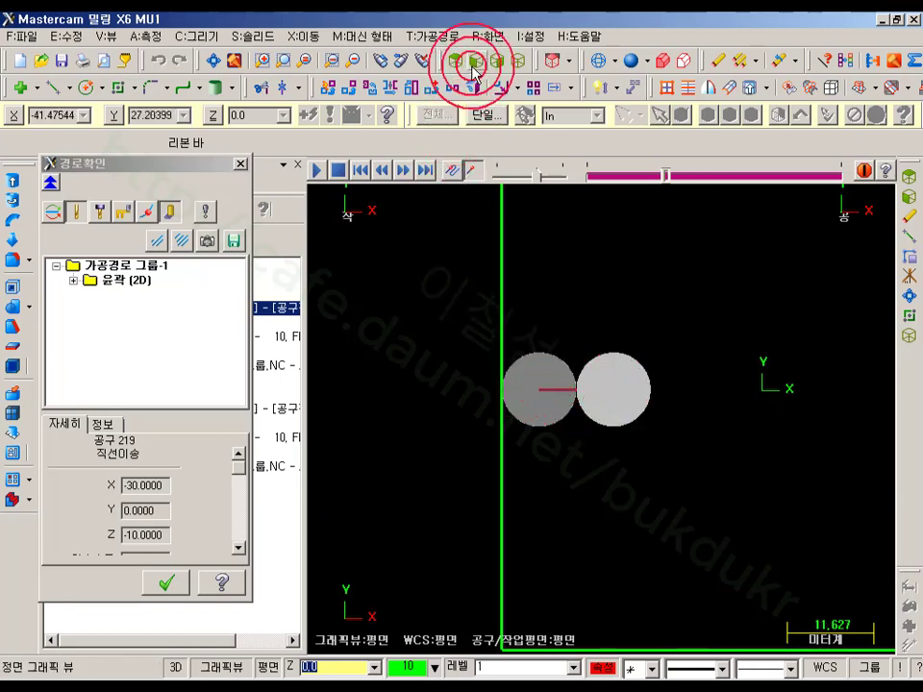
pyautogui.scroll(-1, 676, 377)
pyautogui.scroll(2, 481, 399)
pyautogui.scroll(2, 482, 399)
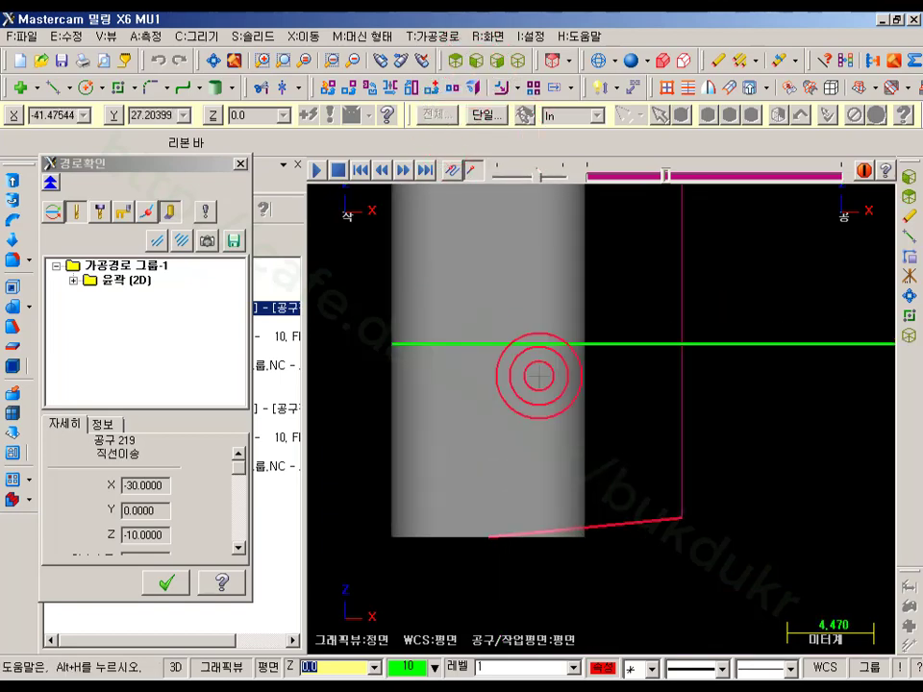
pyautogui.scroll(-1, 679, 391)
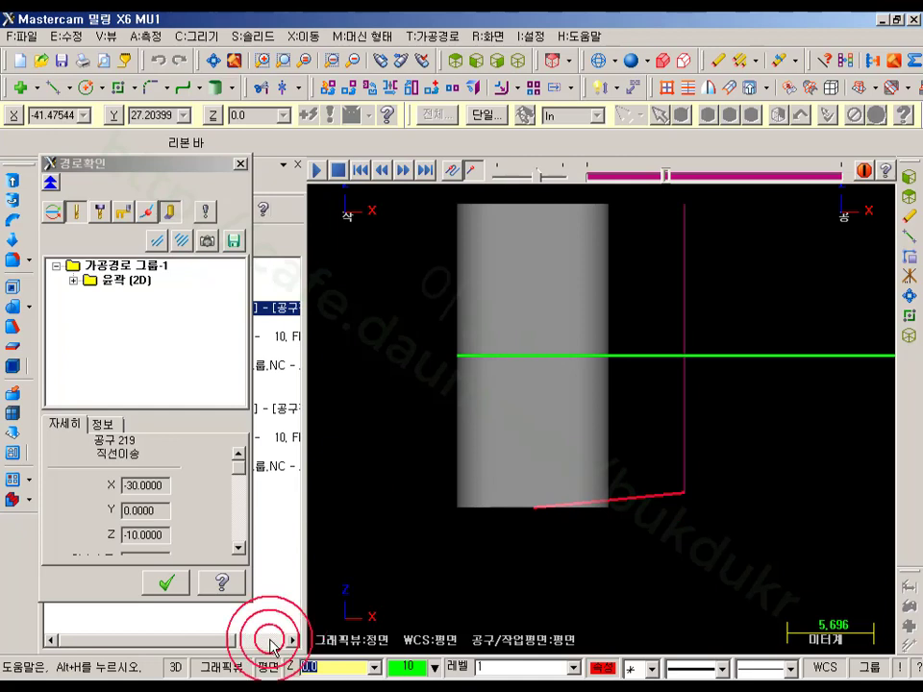
# - Annotate the ramped entry with Z-10 at its end and Z-9 at its start, trace the plunge and slope, and circle the ramp
pyautogui.click(531, 508)
pyautogui.click(525, 545)
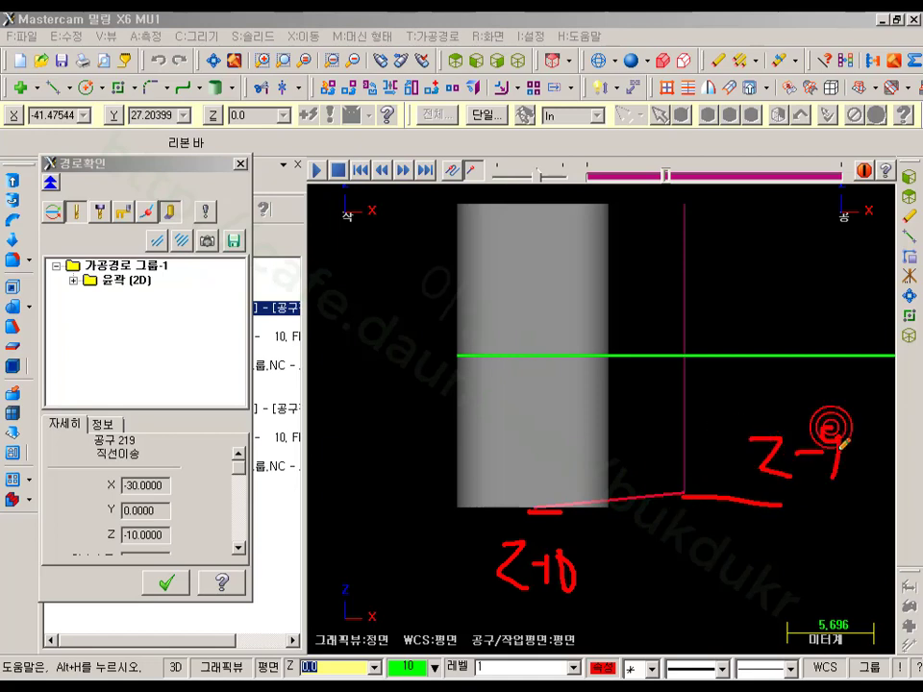
pyautogui.moveTo(843, 443); pyautogui.dragTo(834, 444)
pyautogui.moveTo(724, 489); pyautogui.dragTo(723, 492)
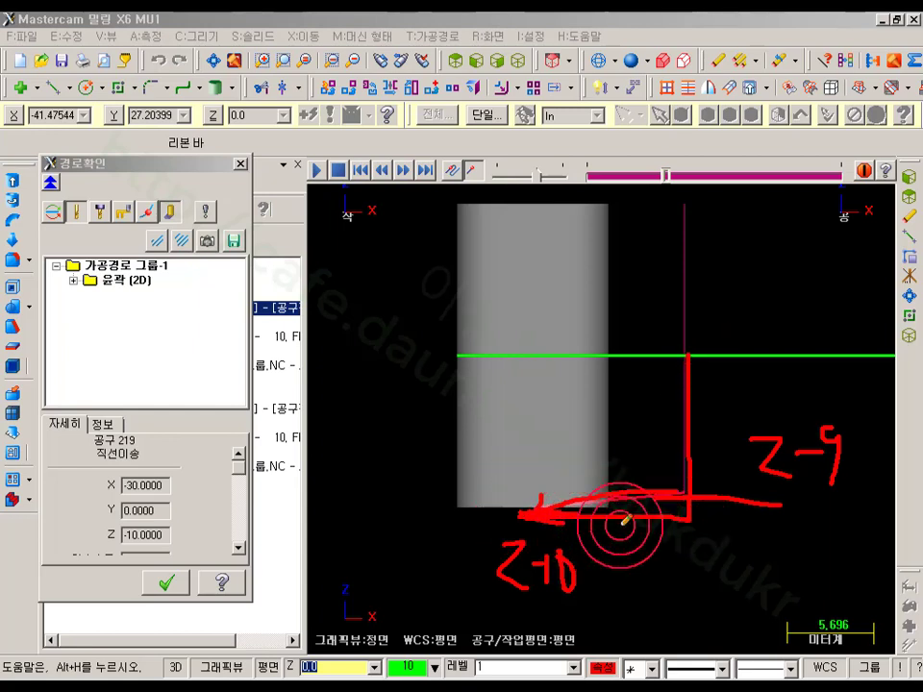
pyautogui.moveTo(715, 528); pyautogui.dragTo(767, 535)
pyautogui.moveTo(656, 565)
pyautogui.mouseDown()
pyautogui.moveTo(605, 563)
pyautogui.moveTo(597, 553)
pyautogui.mouseUp()
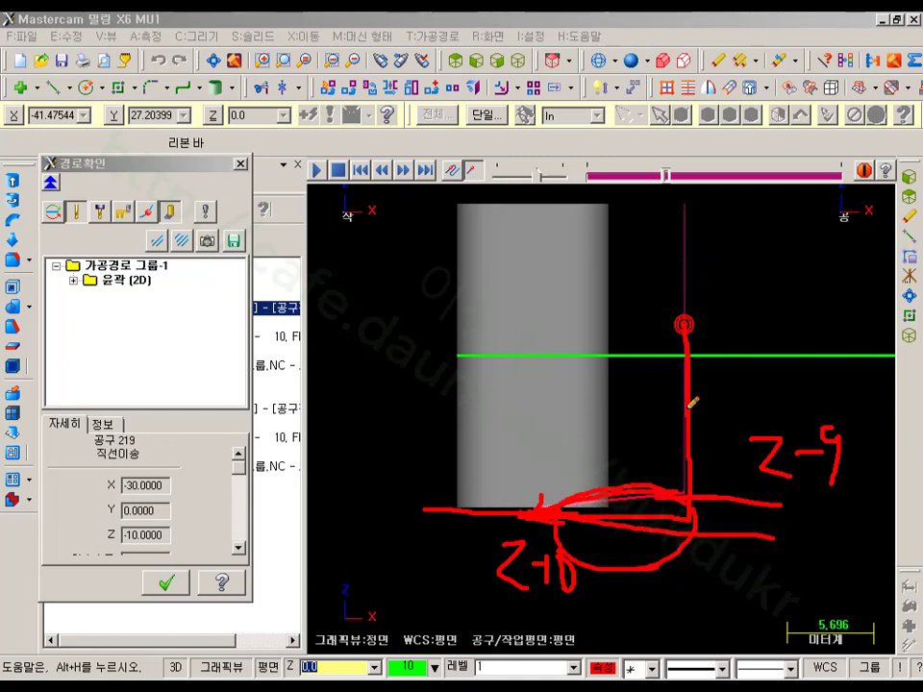
# - Retrace the plunge and ramp, circle the full-depth area beyond the ramp's end, and clear the annotations
pyautogui.click(686, 496)
pyautogui.moveTo(673, 495)
pyautogui.mouseDown()
pyautogui.moveTo(539, 501)
pyautogui.moveTo(517, 558)
pyautogui.moveTo(500, 548)
pyautogui.moveTo(531, 558)
pyautogui.mouseUp()
pyautogui.click(543, 511)
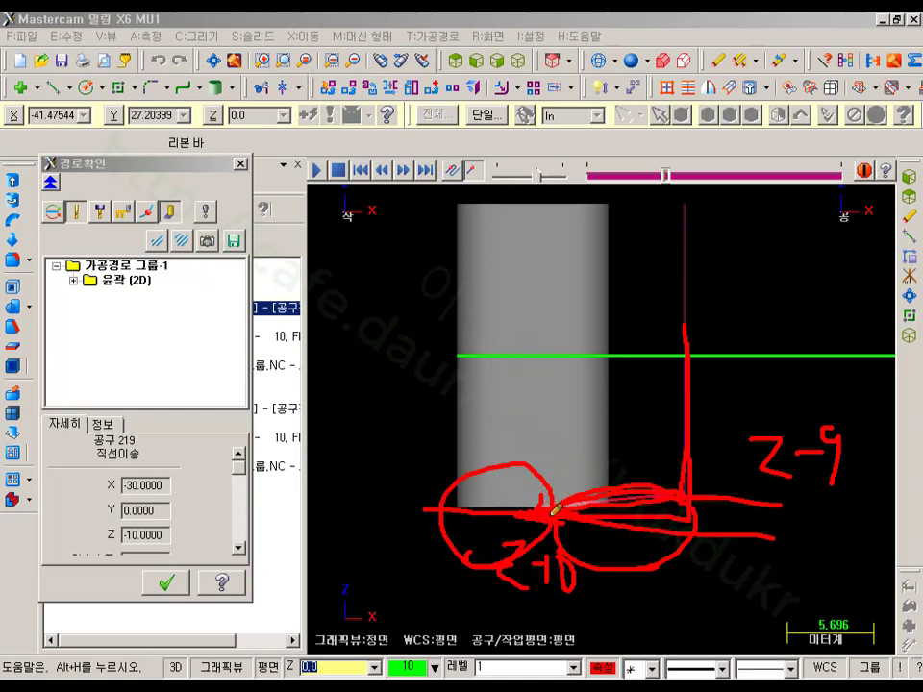
pyautogui.click(618, 404)
pyautogui.click(531, 546)
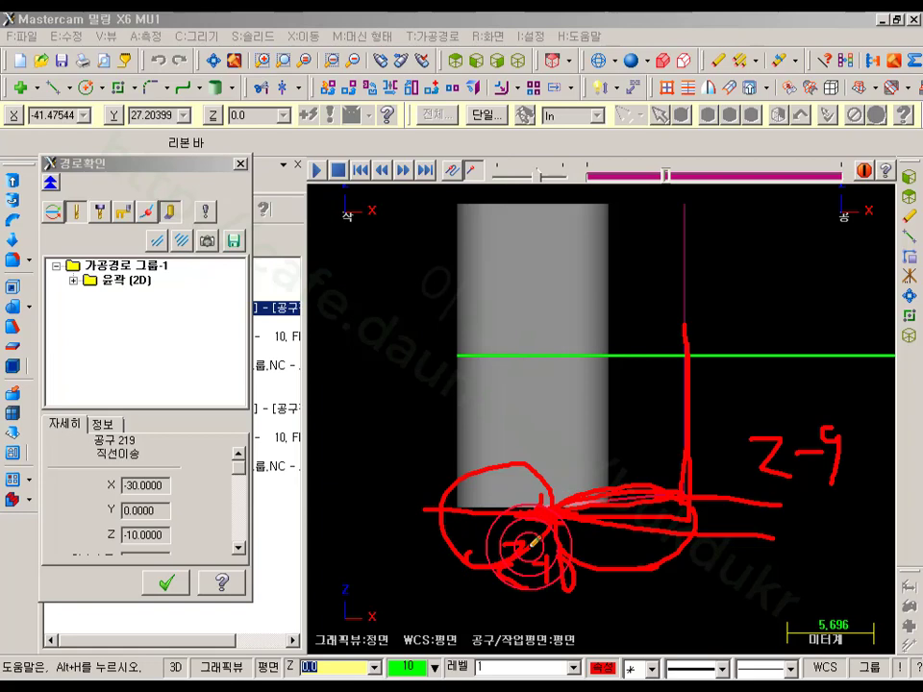
pyautogui.rightClick(752, 288)
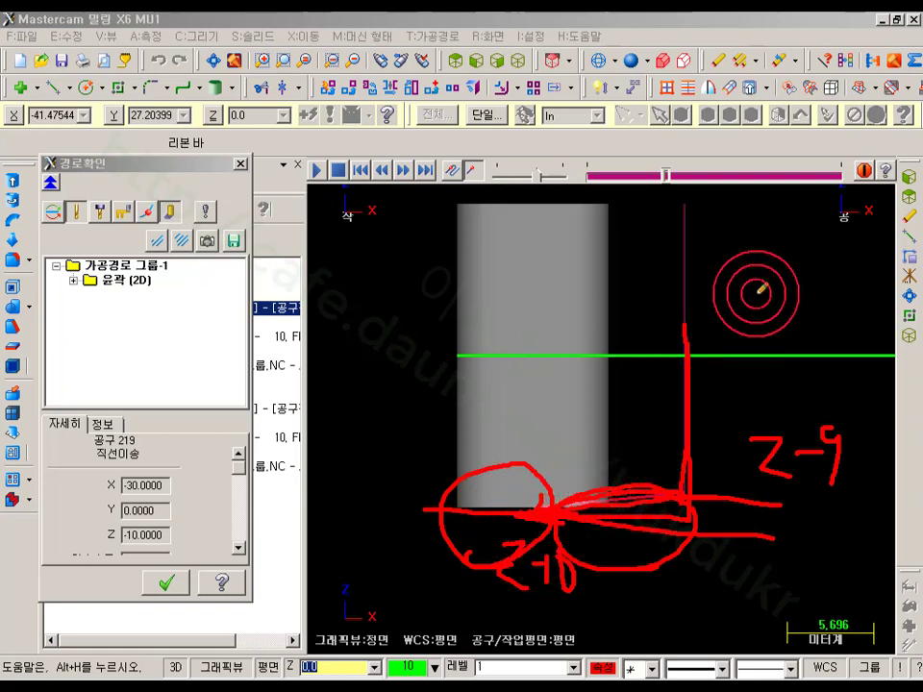
pyautogui.click(787, 469)
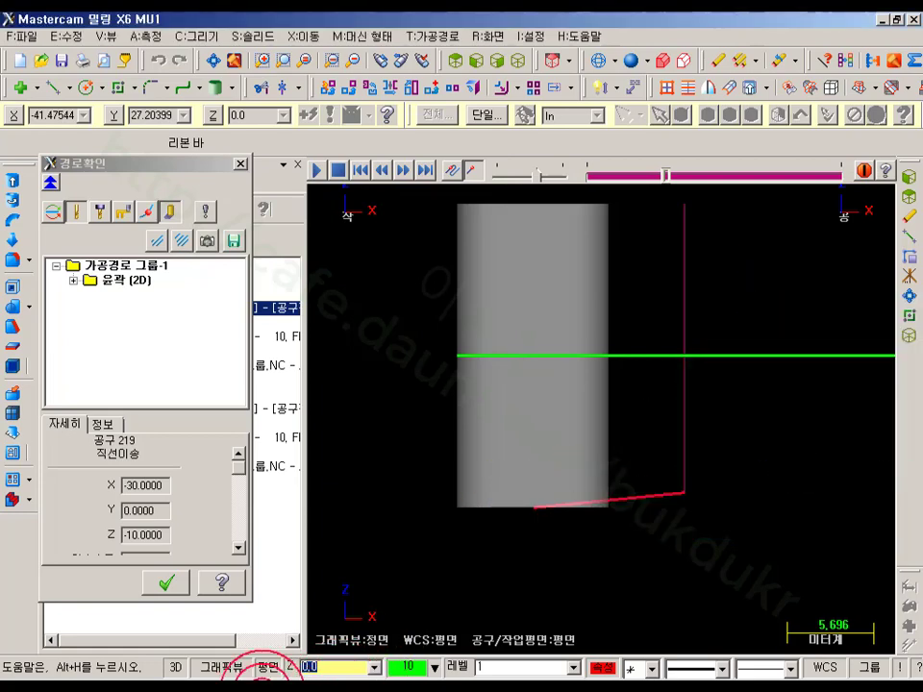
# - In the first contour's lead in/out settings, set the entry and exit ramp heights to 0 and make both lines tangent
pyautogui.click(168, 579)
pyautogui.click(142, 324)
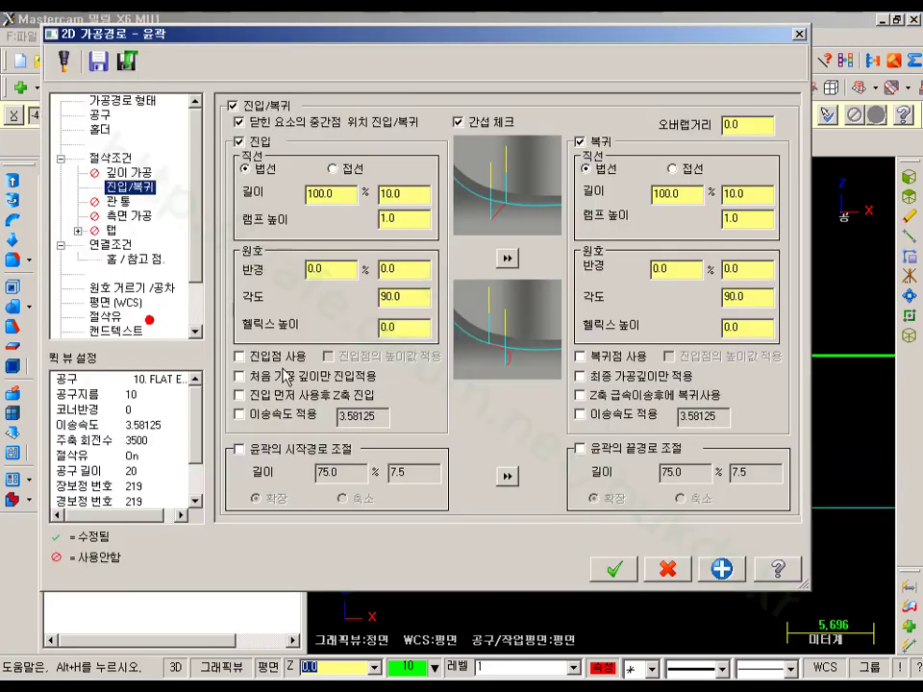
pyautogui.doubleClick(406, 218)
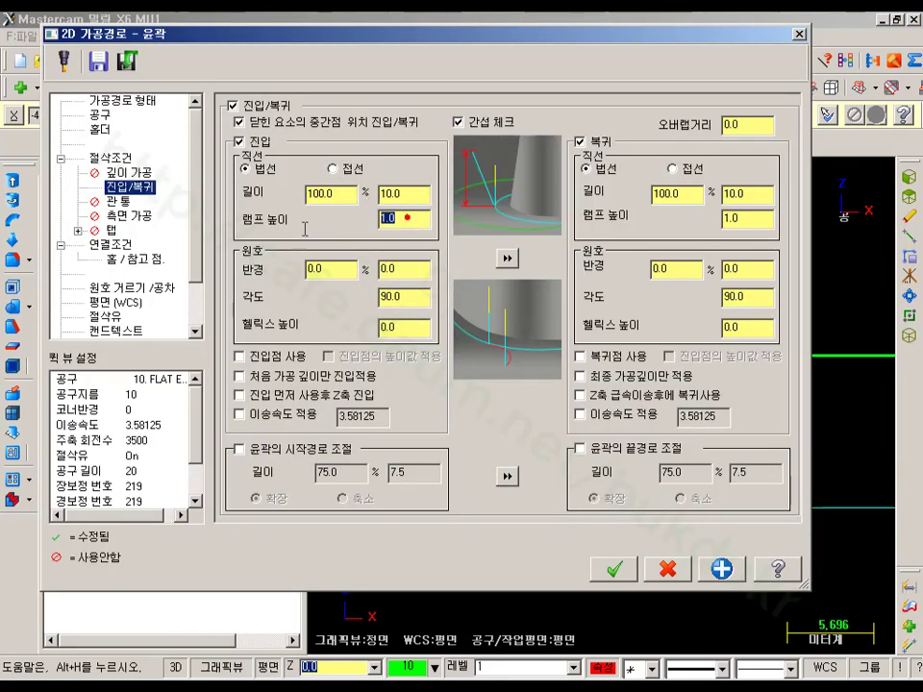
pyautogui.click(745, 219)
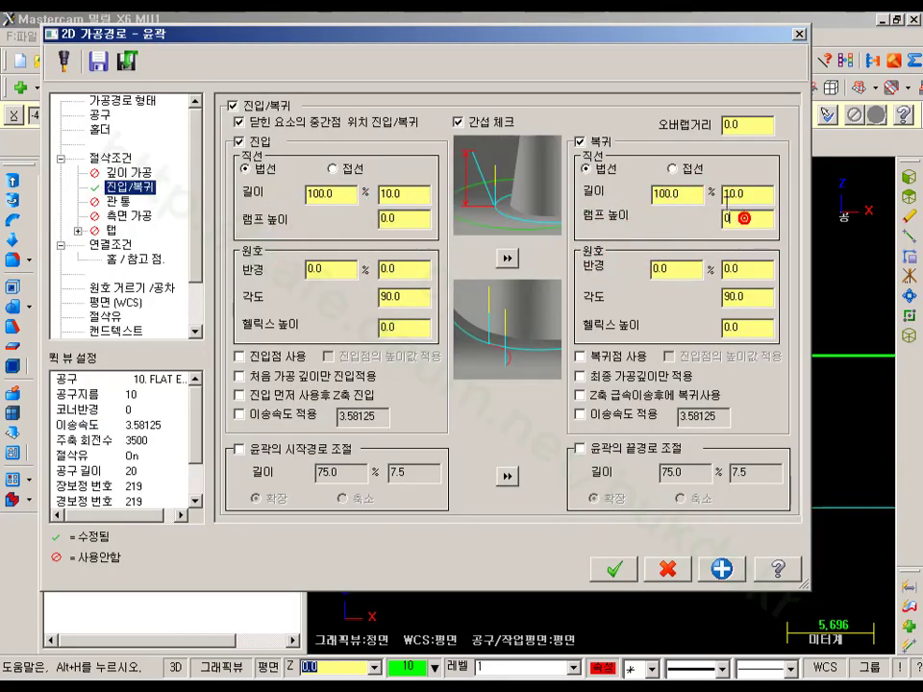
pyautogui.click(760, 194)
pyautogui.click(333, 169)
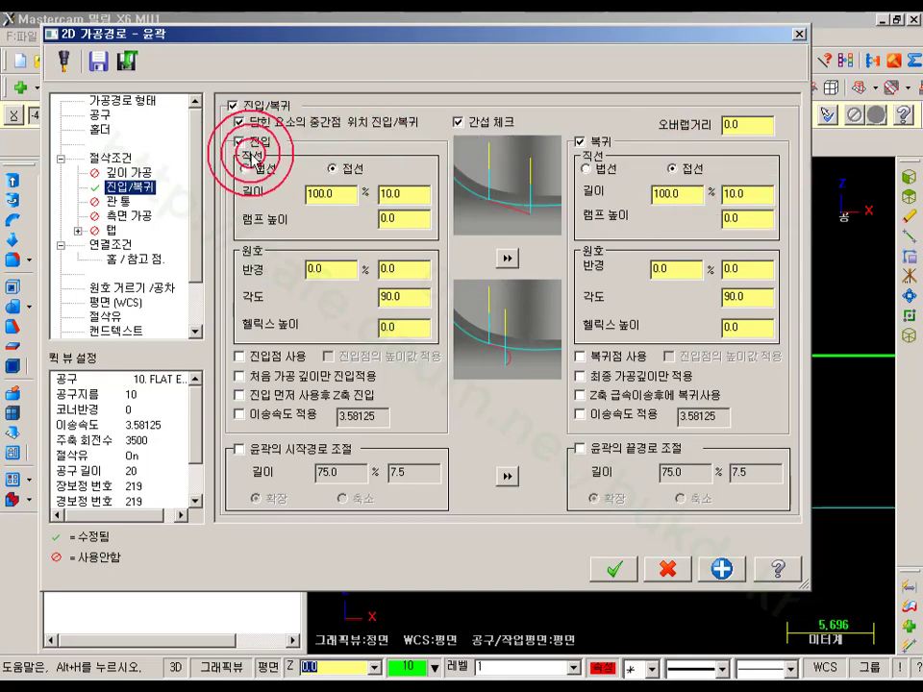
# - Set the entry line length to 0% and arc radius to 100% with a 90° angle, copy them to the exit, and accept
pyautogui.click(340, 194)
pyautogui.write('0')
pyautogui.click(506, 257)
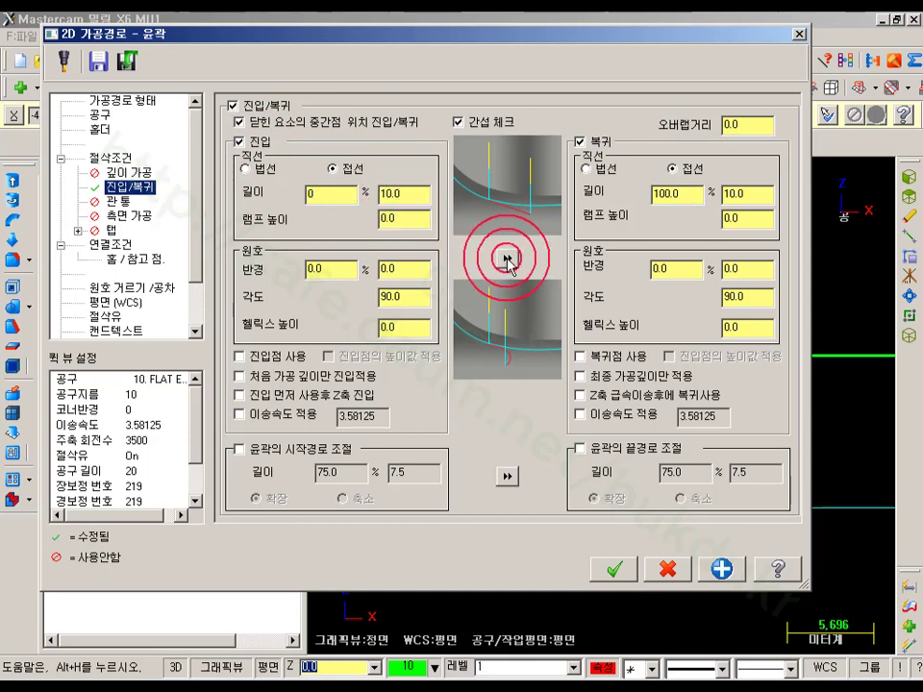
pyautogui.click(321, 269)
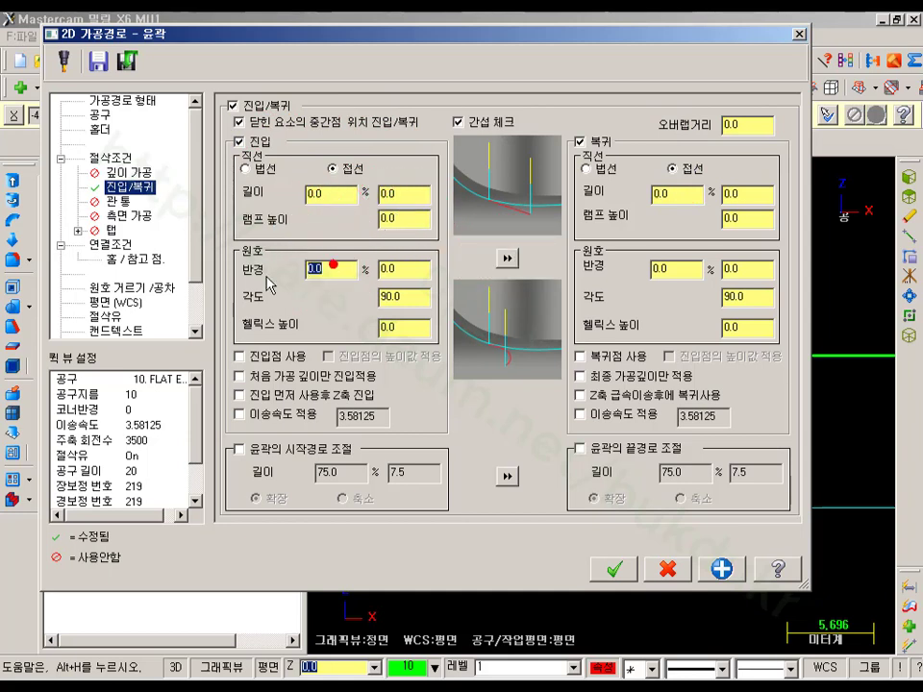
pyautogui.write('100')
pyautogui.click(506, 257)
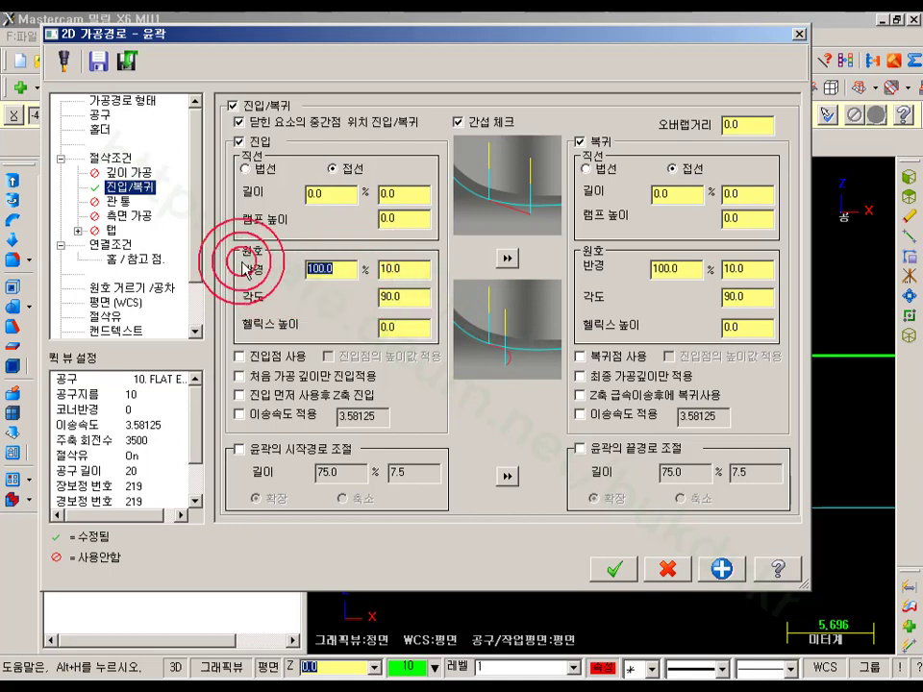
pyautogui.click(414, 298)
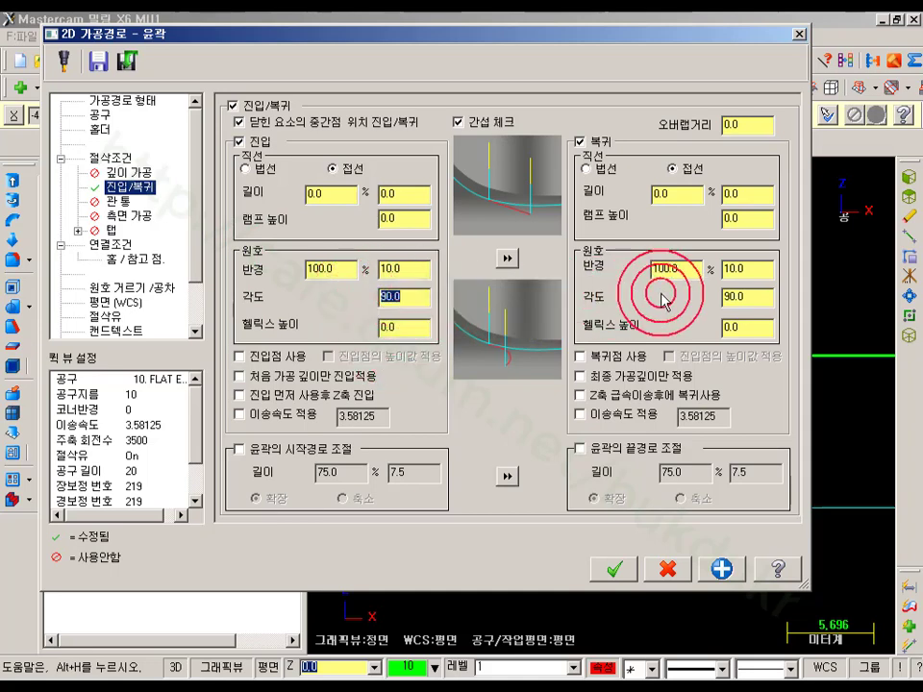
pyautogui.click(615, 568)
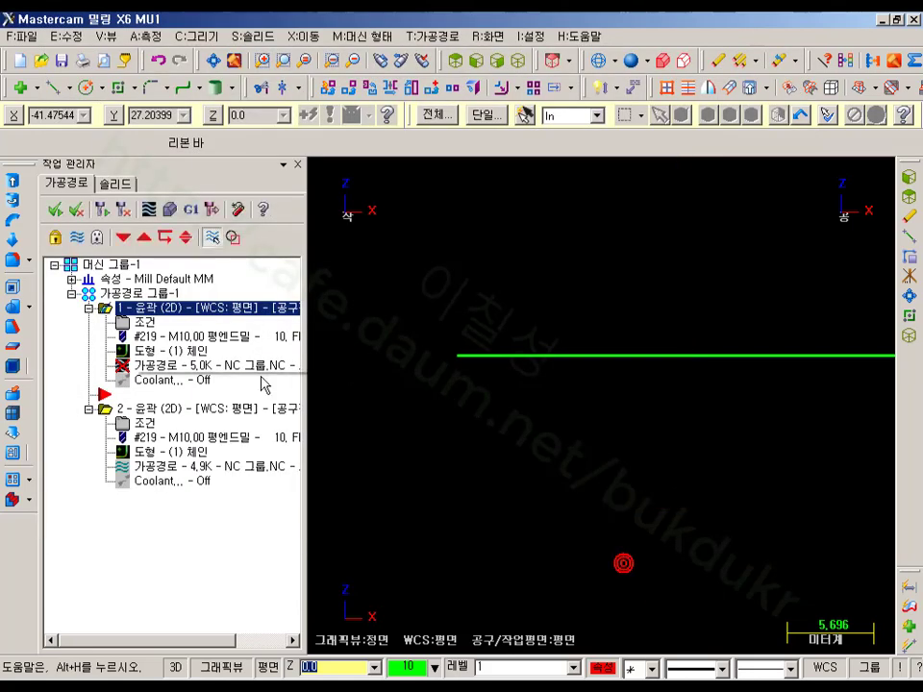
# - Regenerate the first contour and backplot its arc entry in the top view up to the square's left side
pyautogui.click(452, 55)
pyautogui.click(101, 209)
pyautogui.scroll(-2, 448, 385)
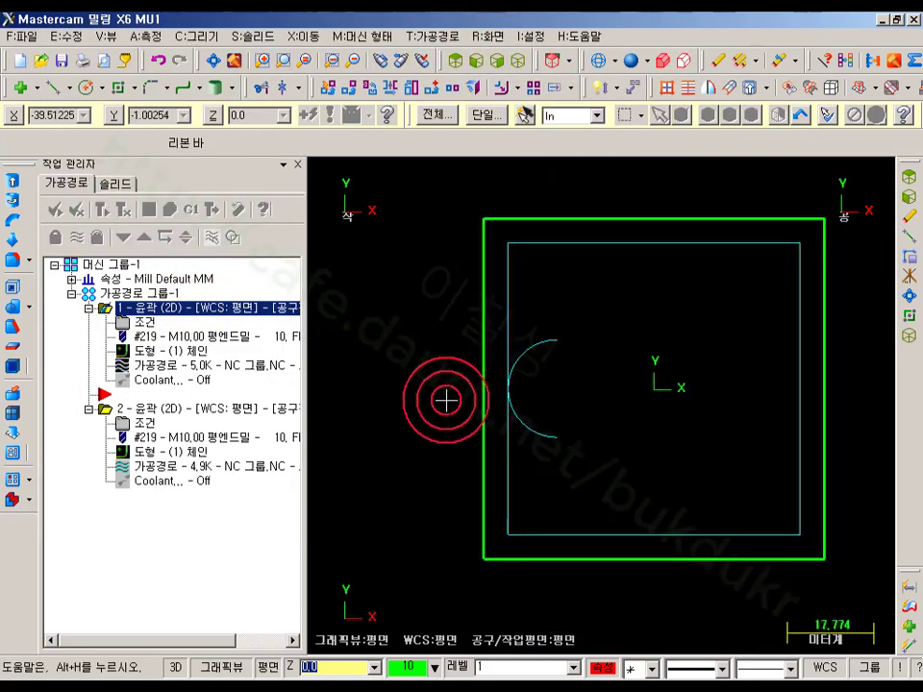
pyautogui.click(171, 374)
pyautogui.click(613, 222)
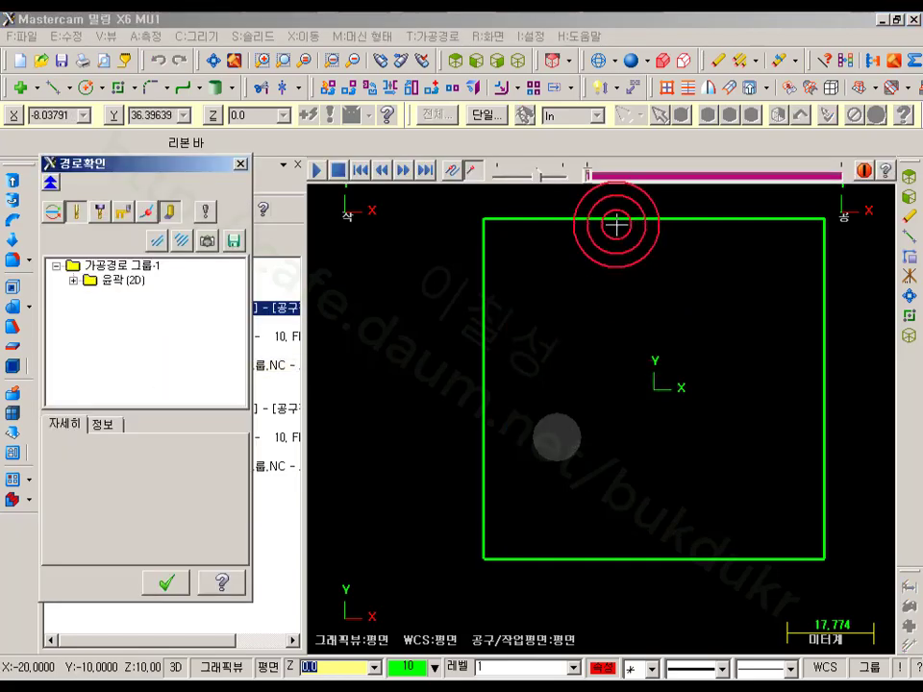
pyautogui.click(607, 175)
pyautogui.moveTo(606, 176); pyautogui.dragTo(665, 177)
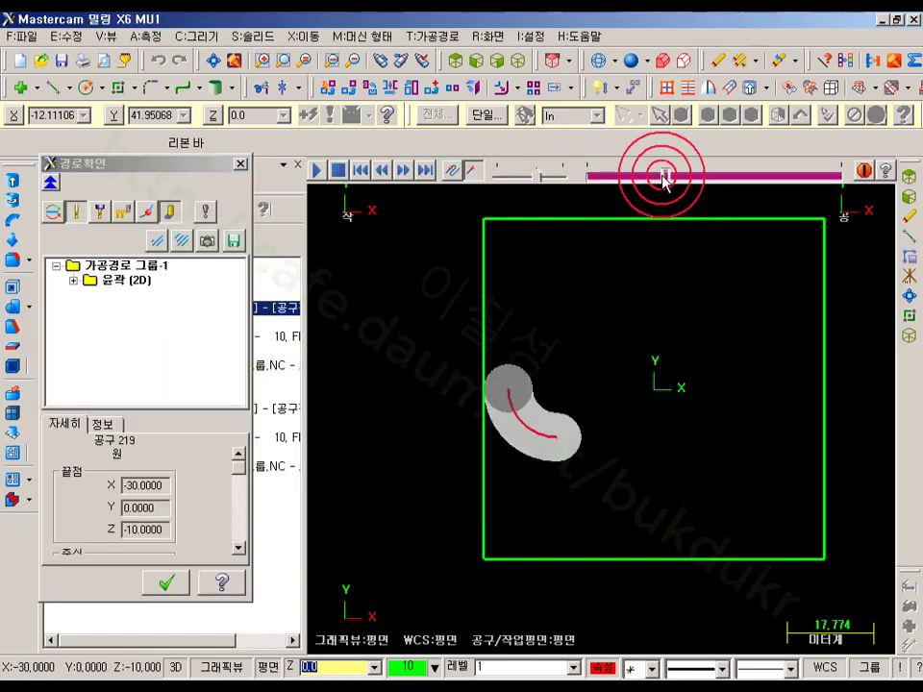
pyautogui.scroll(1, 538, 395)
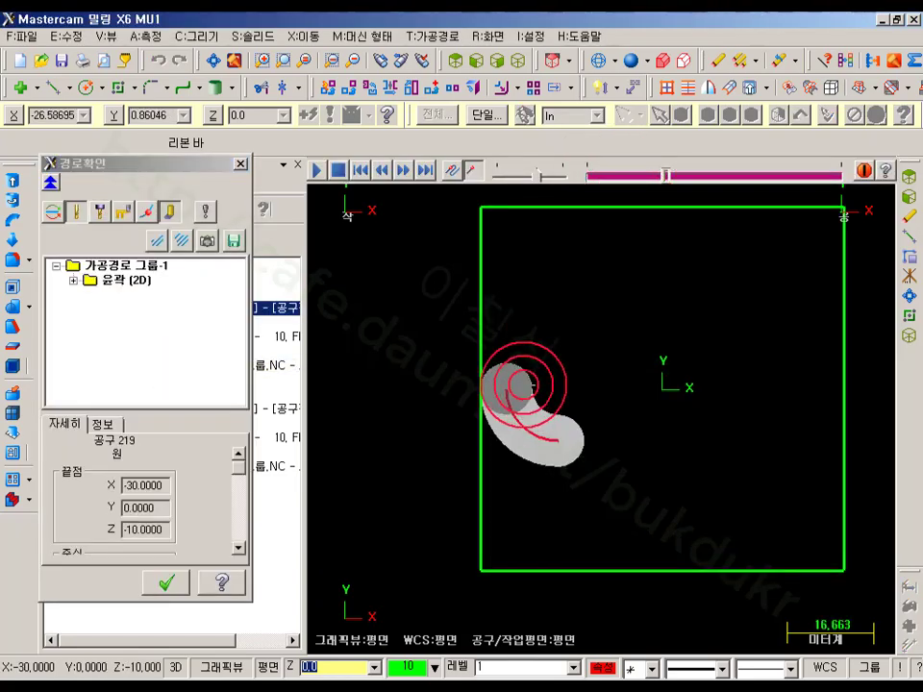
# - Circle the backplot's Y coordinate and the entry arc, draw a line across to the origin, and clear the annotations
pyautogui.click(177, 667)
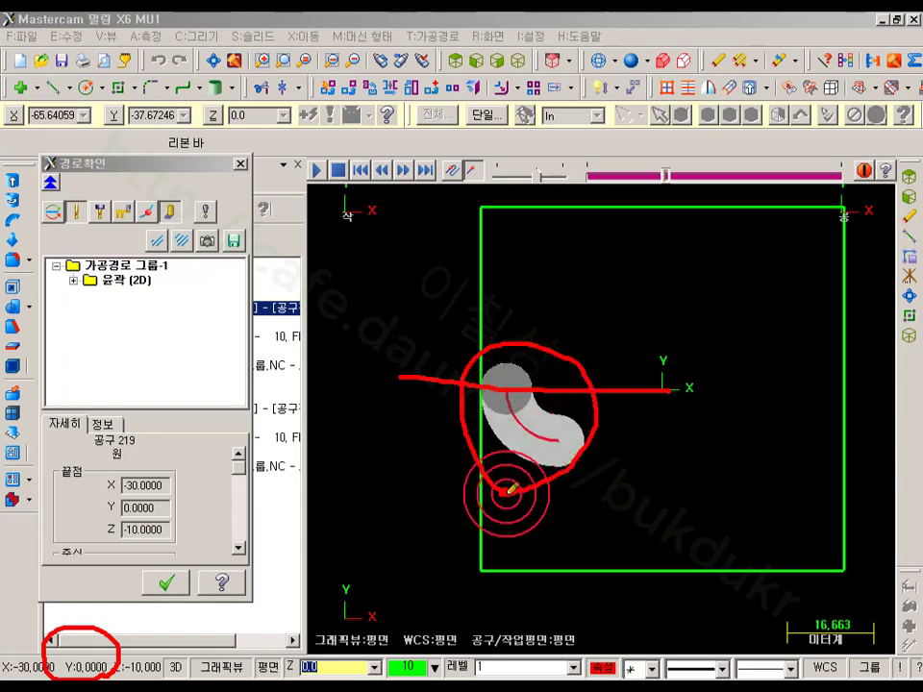
pyautogui.rightClick(426, 364)
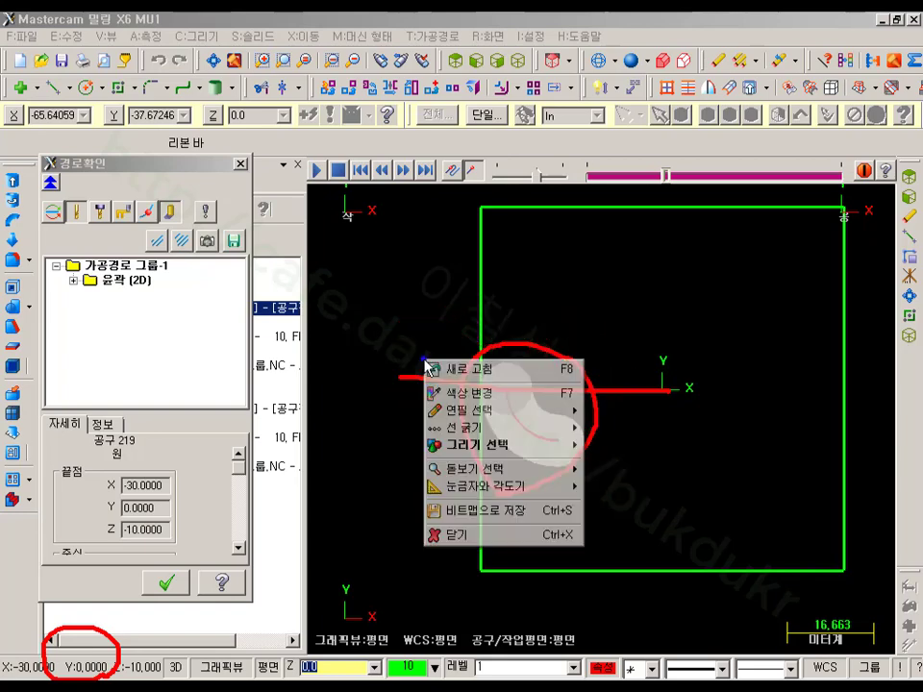
pyautogui.click(452, 534)
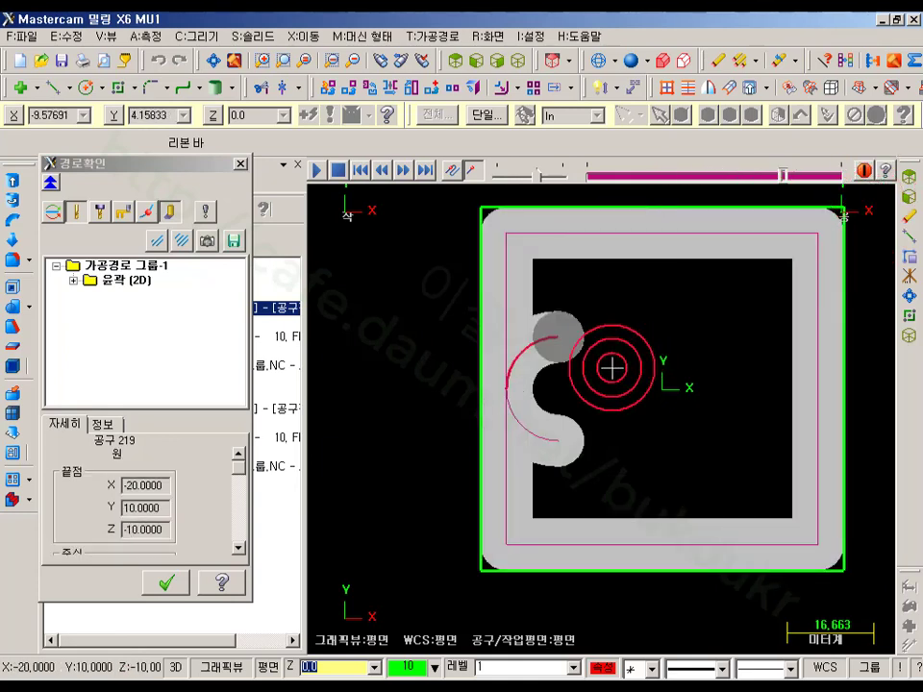
# - Zoom in on the backplotted exit arc, annotate its radius as D 100 and its right angle, and clear the annotations
pyautogui.scroll(2, 577, 365)
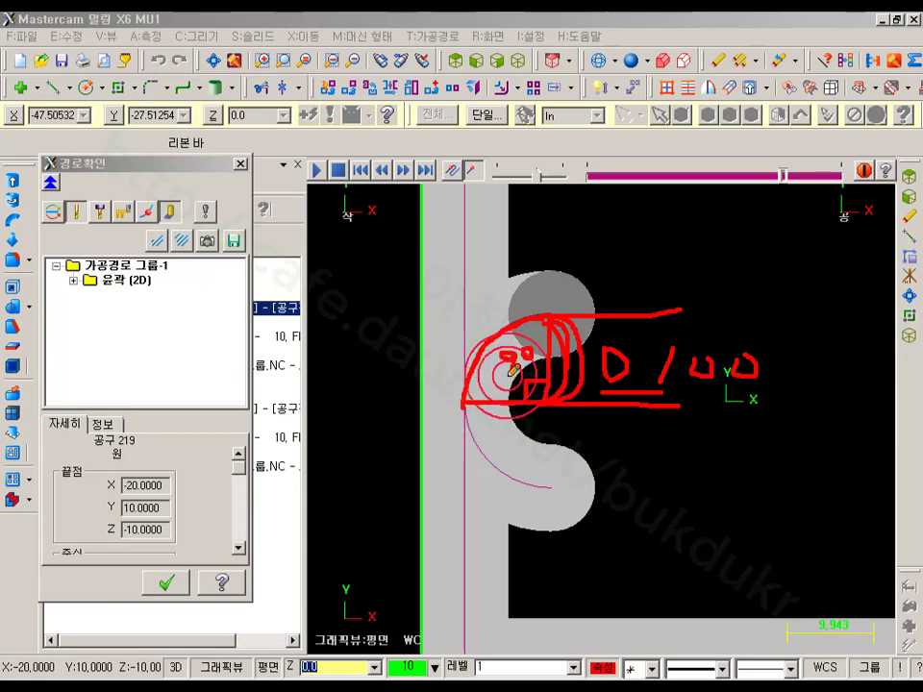
pyautogui.rightClick(747, 281)
pyautogui.click(815, 449)
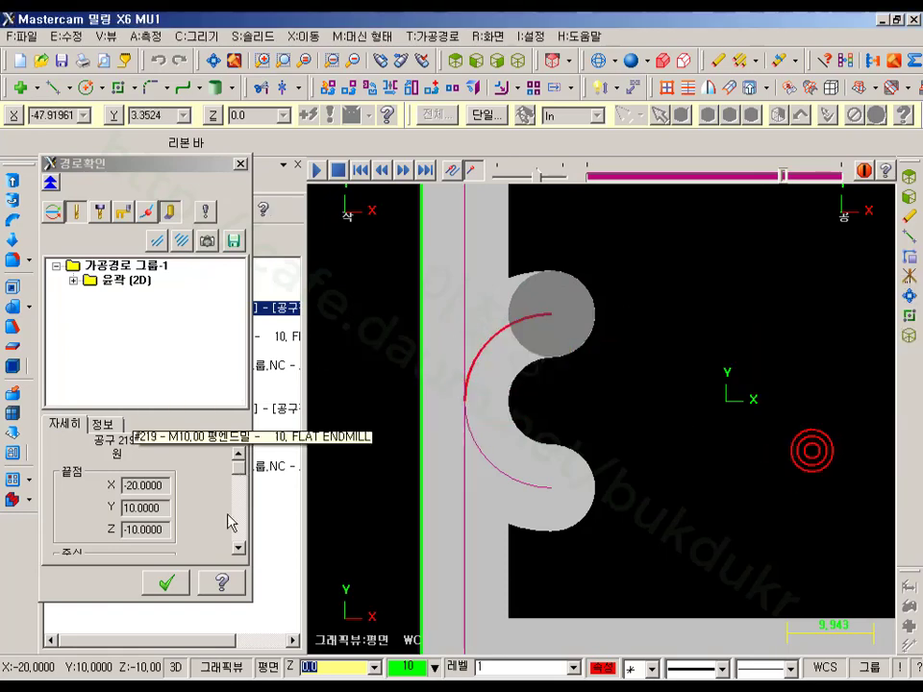
# - Set the first contour's entry arc helix height to 1, copy the entry settings to the exit, and accept the parameters
pyautogui.click(169, 584)
pyautogui.click(140, 321)
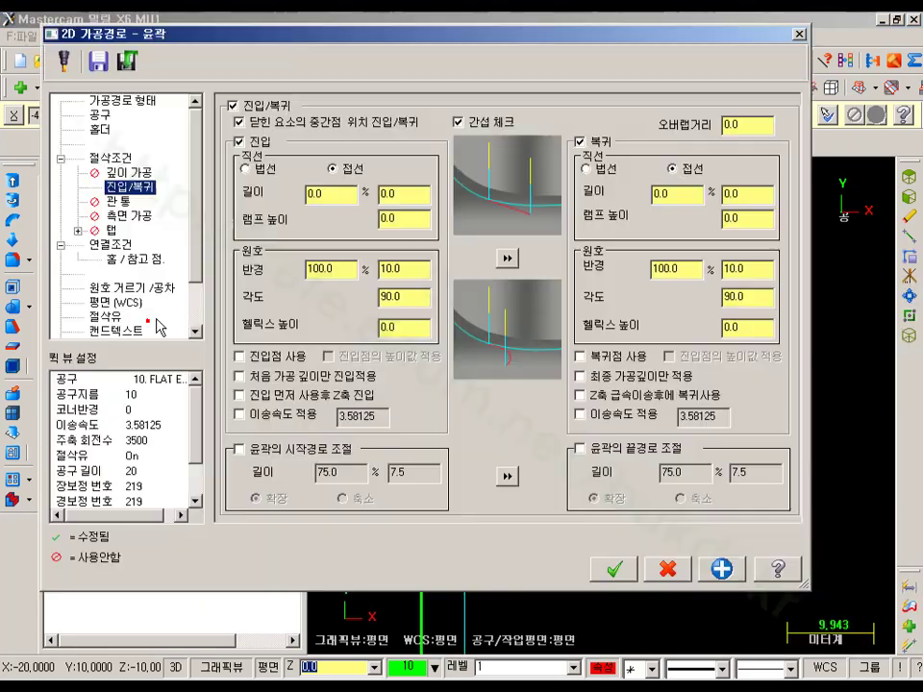
pyautogui.click(343, 270)
pyautogui.click(399, 273)
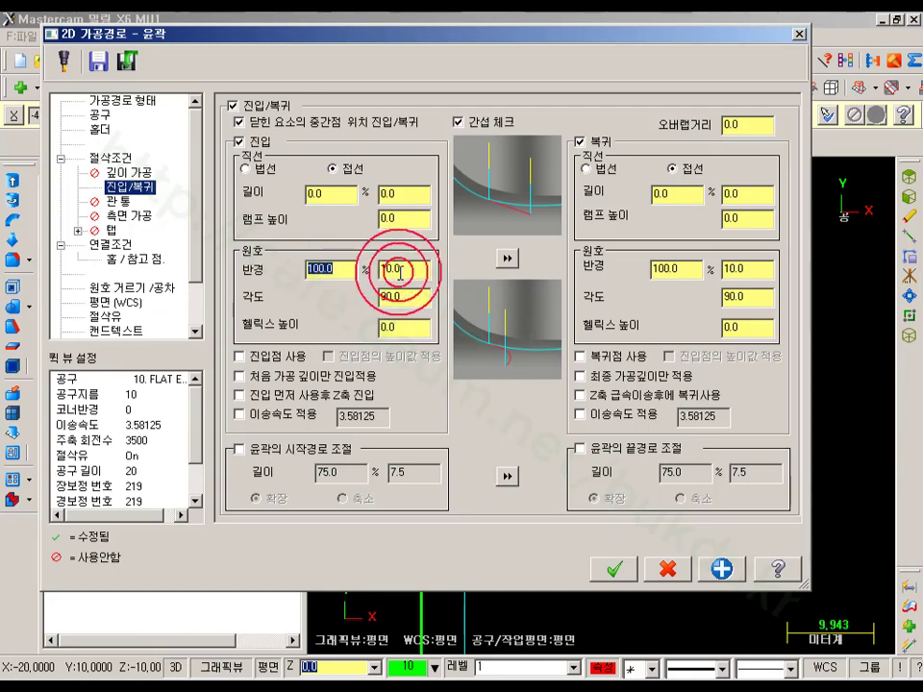
pyautogui.click(403, 296)
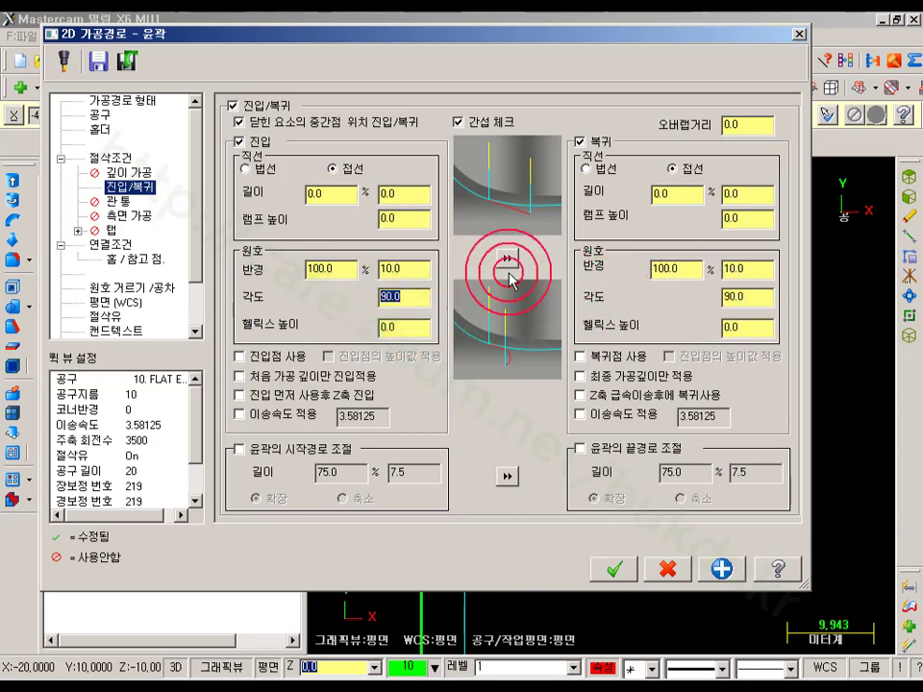
pyautogui.click(413, 221)
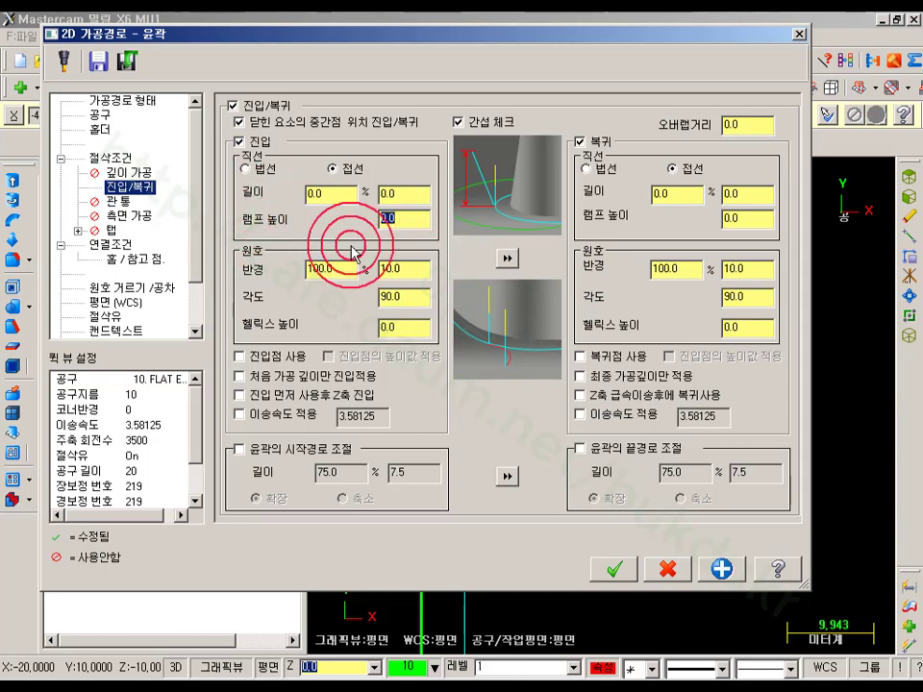
pyautogui.click(416, 329)
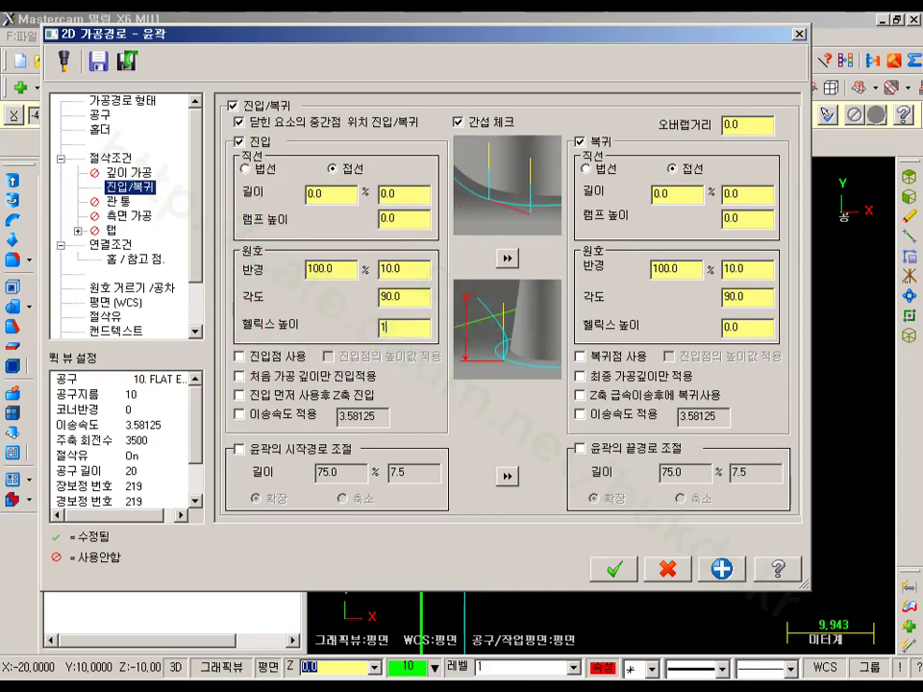
pyautogui.click(394, 269)
pyautogui.click(619, 573)
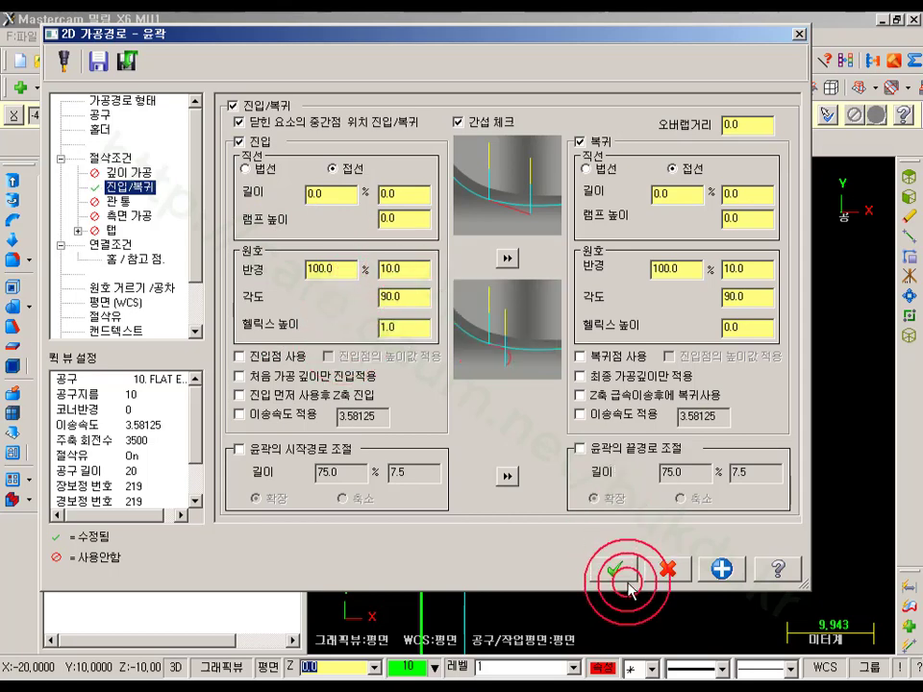
pyautogui.click(513, 262)
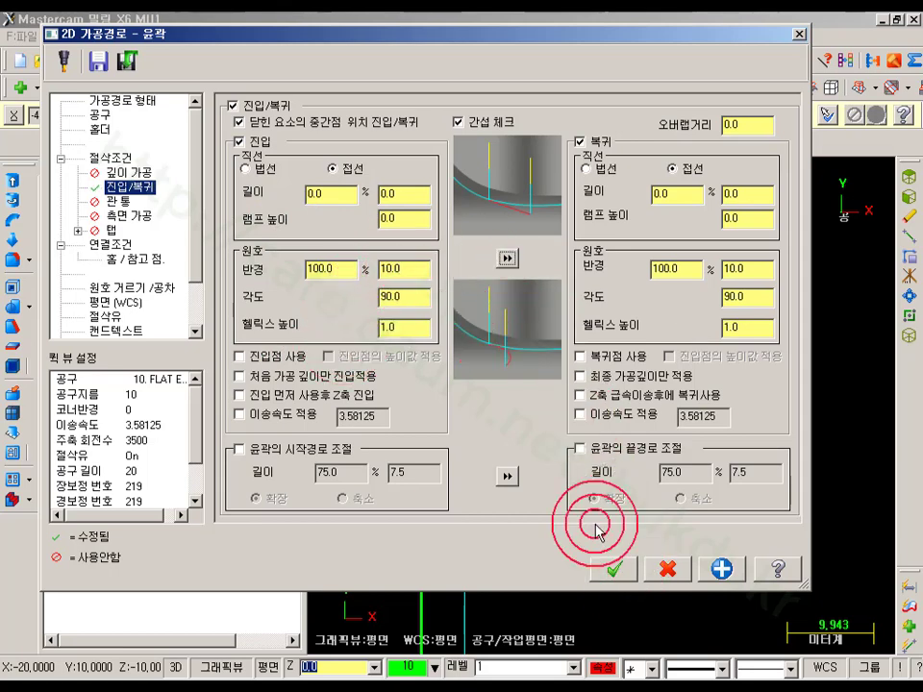
pyautogui.click(605, 565)
# - Regenerate the first contour toolpath and inspect the slope of its helical arc entry in the front view
pyautogui.click(103, 210)
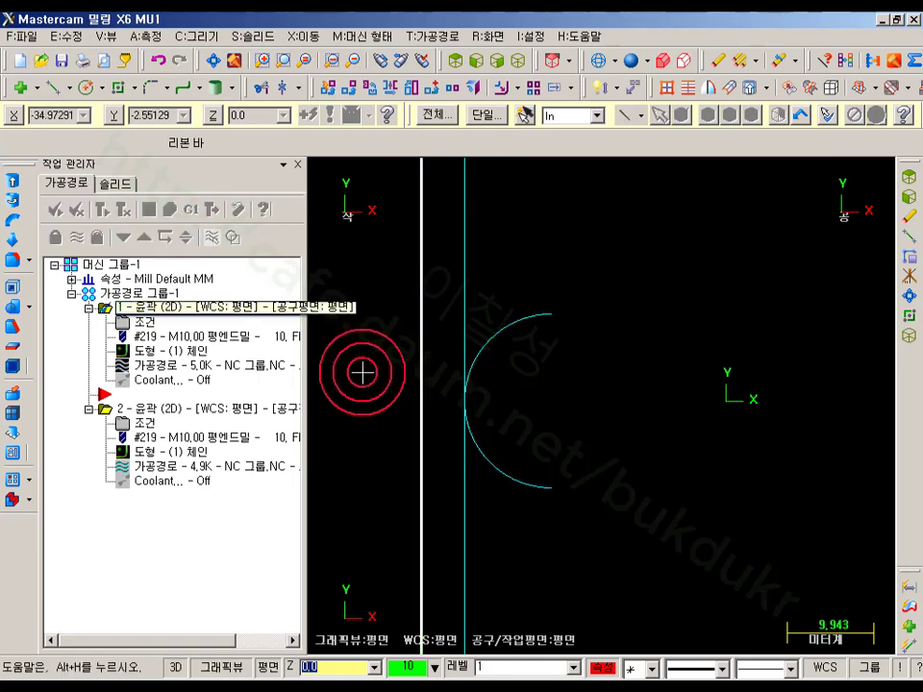
pyautogui.scroll(-1, 539, 418)
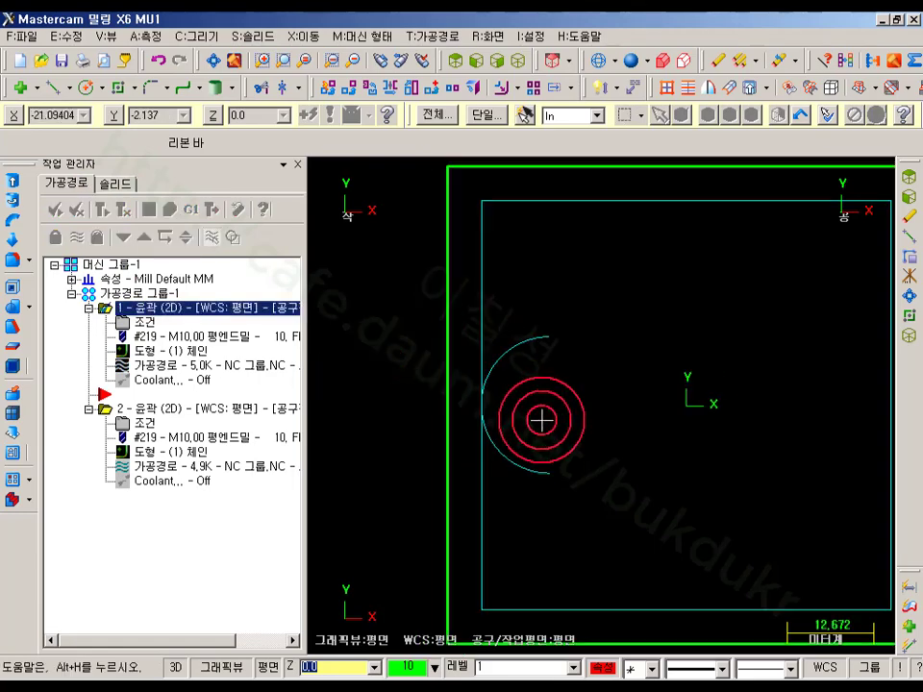
pyautogui.click(477, 62)
pyautogui.scroll(-1, 432, 247)
pyautogui.scroll(2, 688, 445)
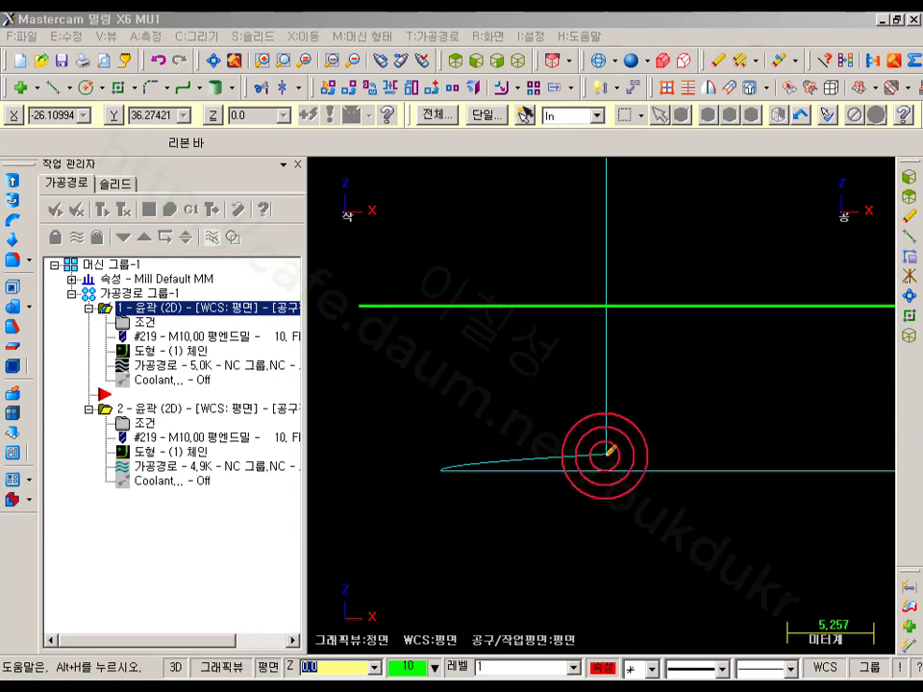
# - Annotate the helical entry's start depth as -9 and end depth as -10, circle the entry move, and clear the annotations
pyautogui.click(670, 355)
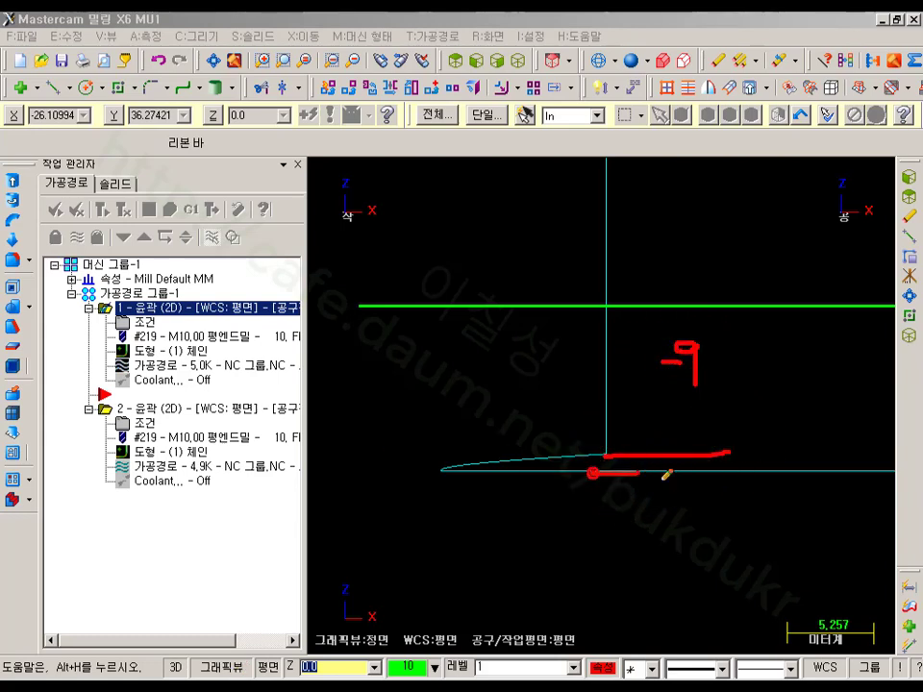
pyautogui.moveTo(678, 389); pyautogui.dragTo(663, 389)
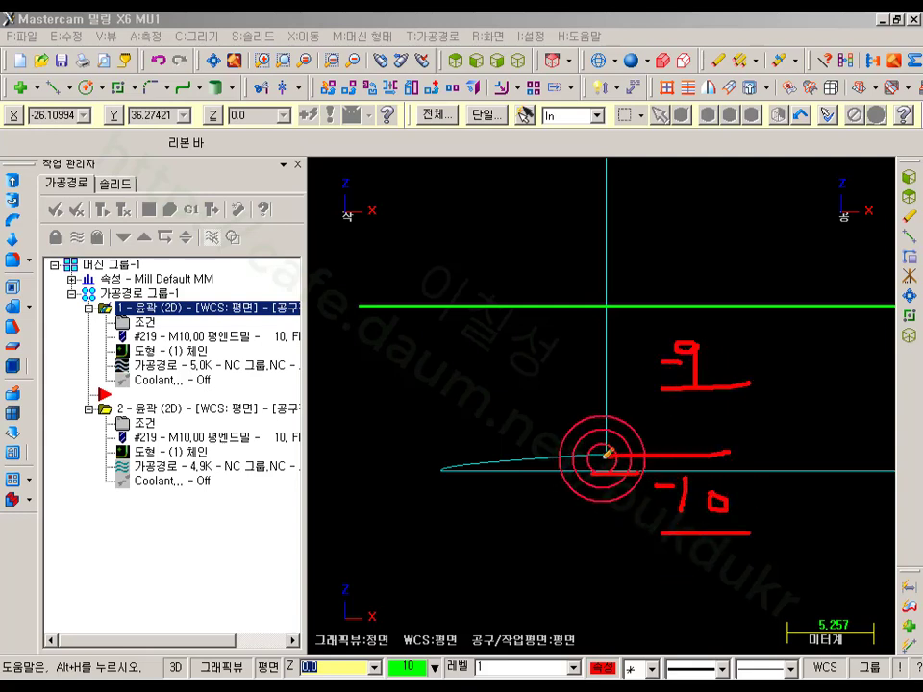
pyautogui.moveTo(414, 481); pyautogui.dragTo(457, 415)
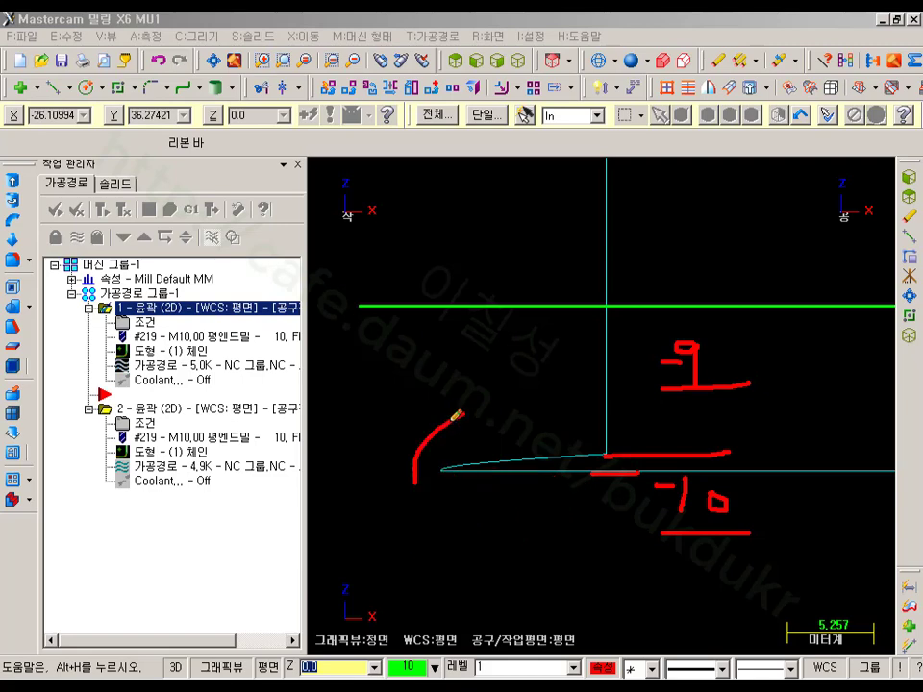
pyautogui.moveTo(591, 455); pyautogui.dragTo(392, 463)
pyautogui.rightClick(545, 338)
pyautogui.click(589, 510)
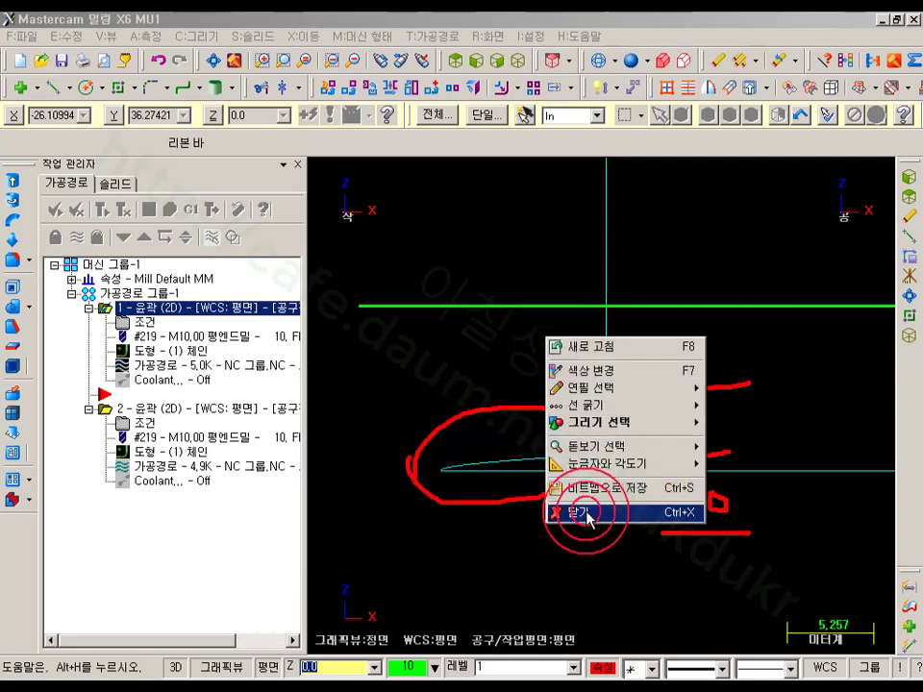
# - Compare the helical arc entry of the first contour in the top and front views
pyautogui.click(451, 60)
pyautogui.scroll(2, 456, 377)
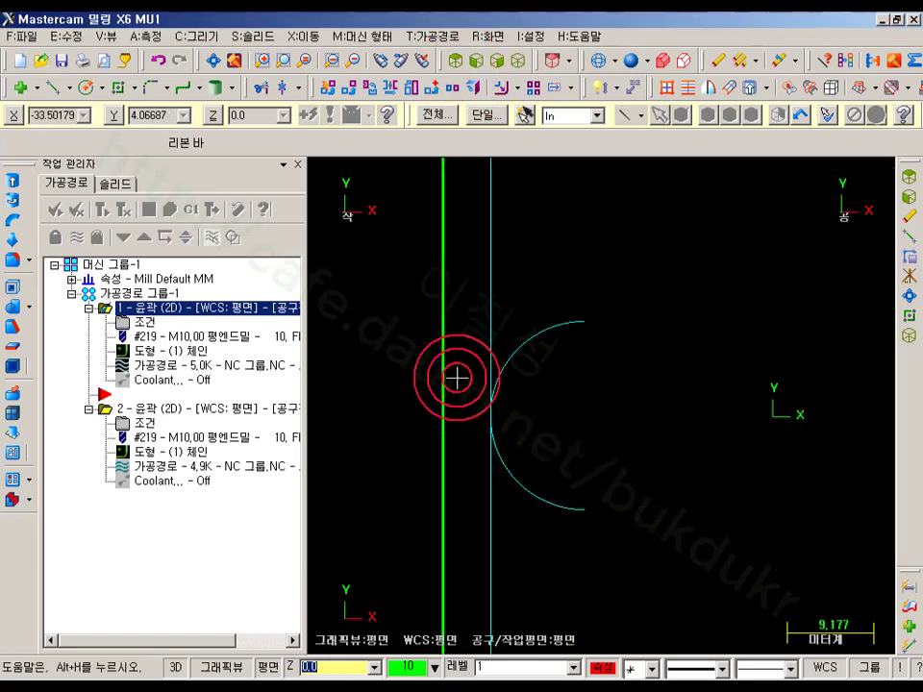
pyautogui.click(478, 59)
pyautogui.click(570, 505)
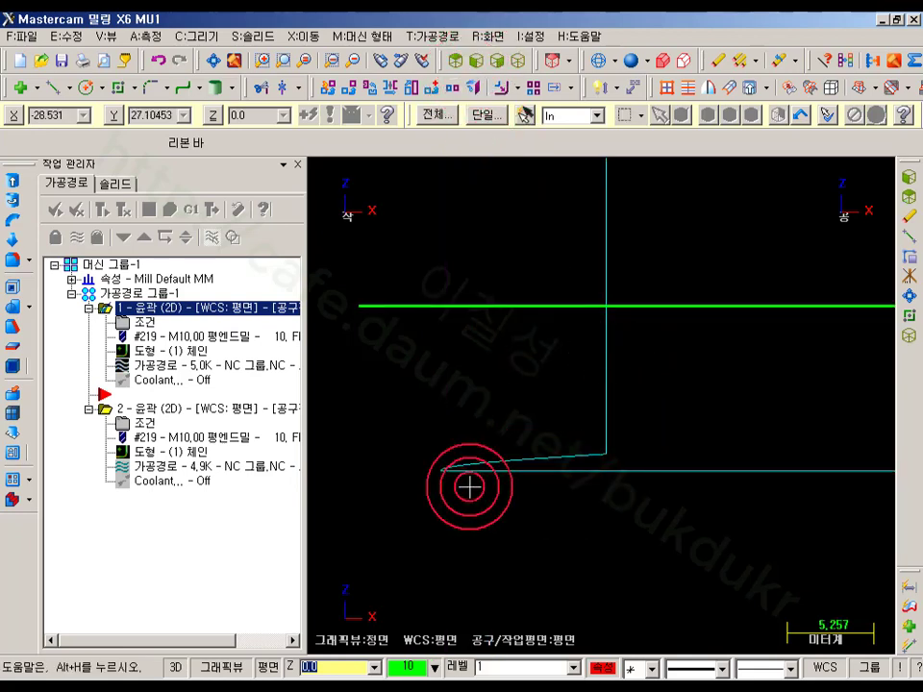
# - Backplot the first contour in the front view at reduced speed to watch the tool descend along the entry arc
pyautogui.click(171, 369)
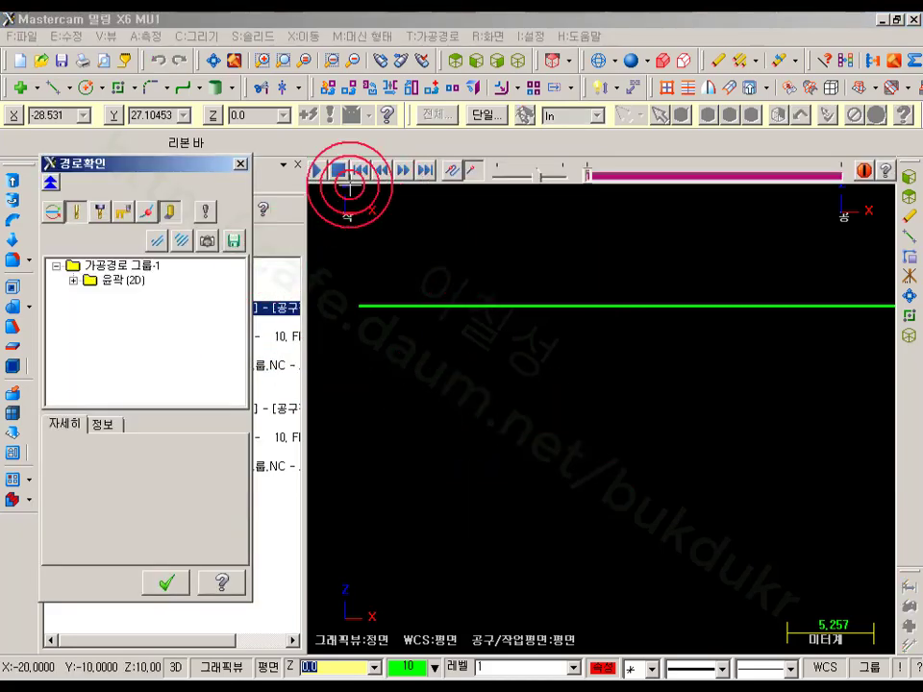
pyautogui.click(520, 177)
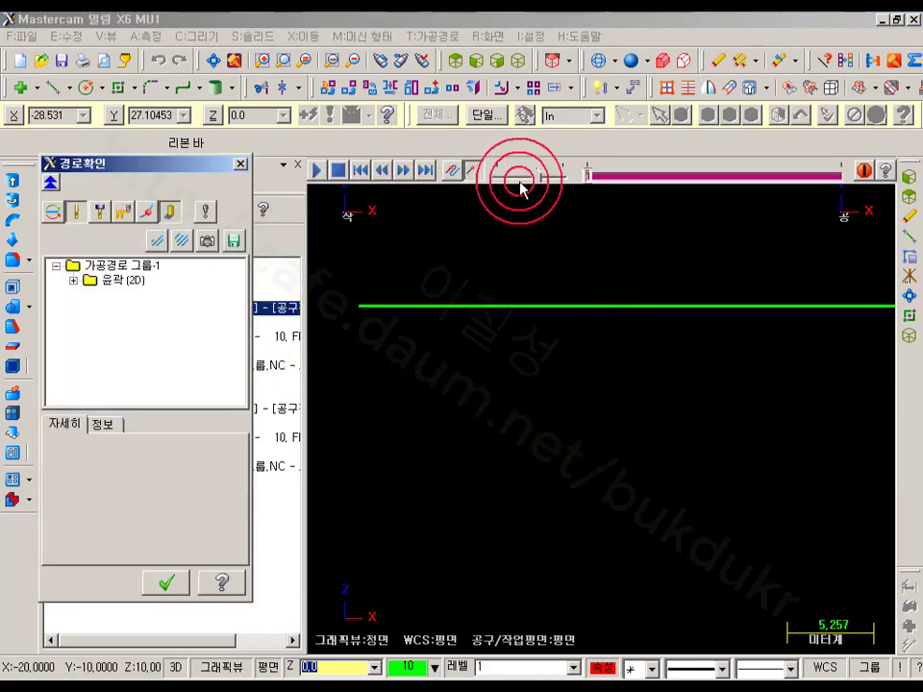
pyautogui.click(315, 176)
pyautogui.click(733, 389)
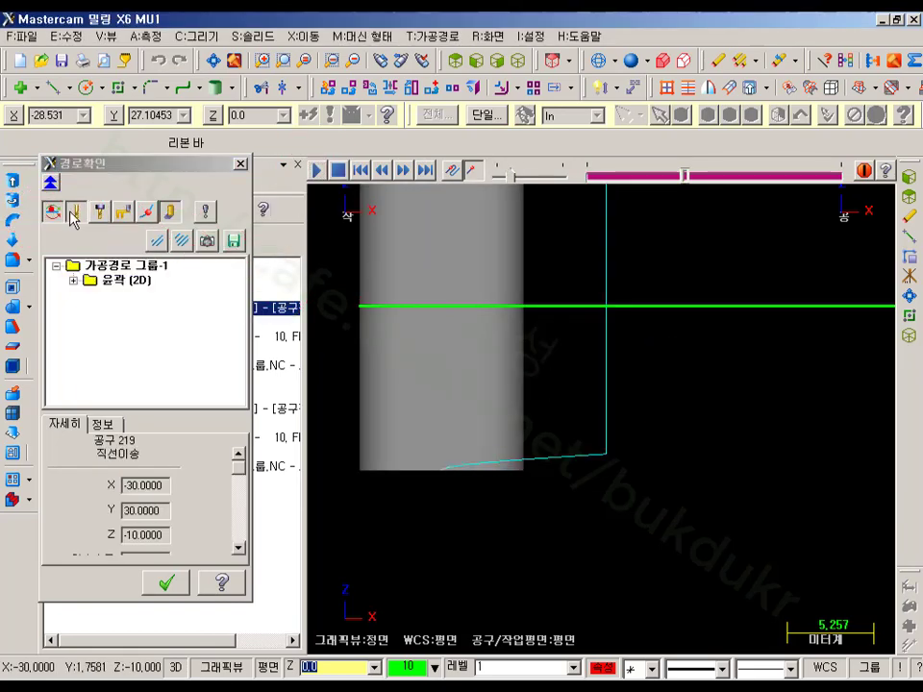
pyautogui.click(316, 171)
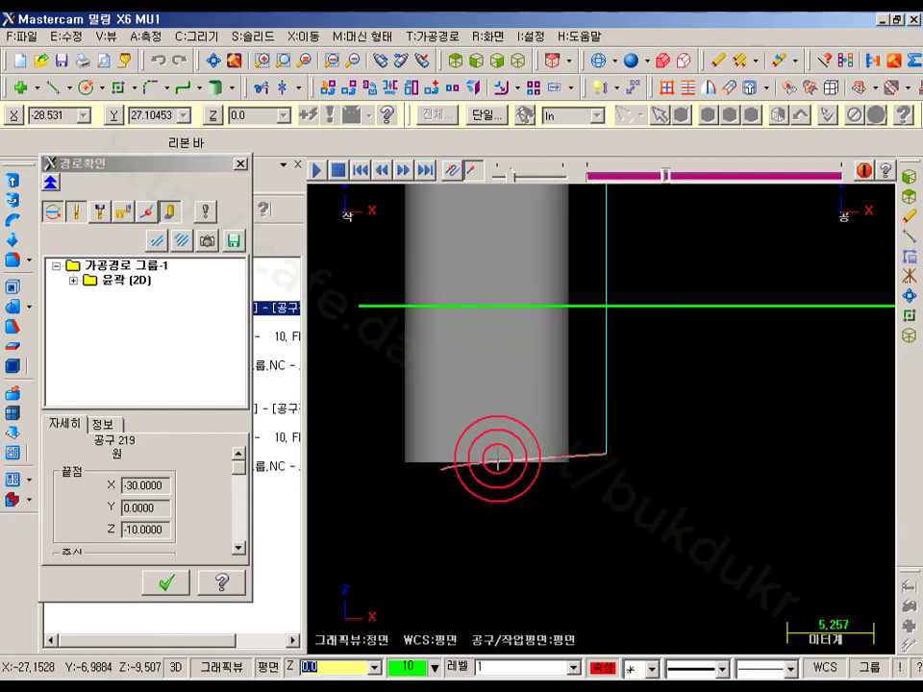
# - Replay the tool's arc entry and exit while comparing the top and front views, and close the backplot
pyautogui.click(474, 61)
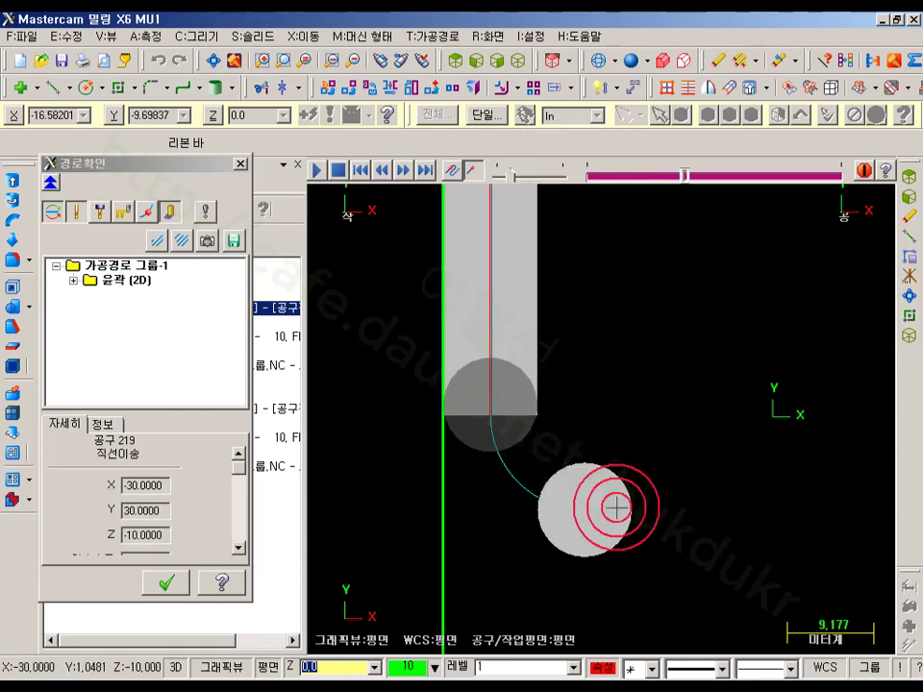
pyautogui.click(501, 89)
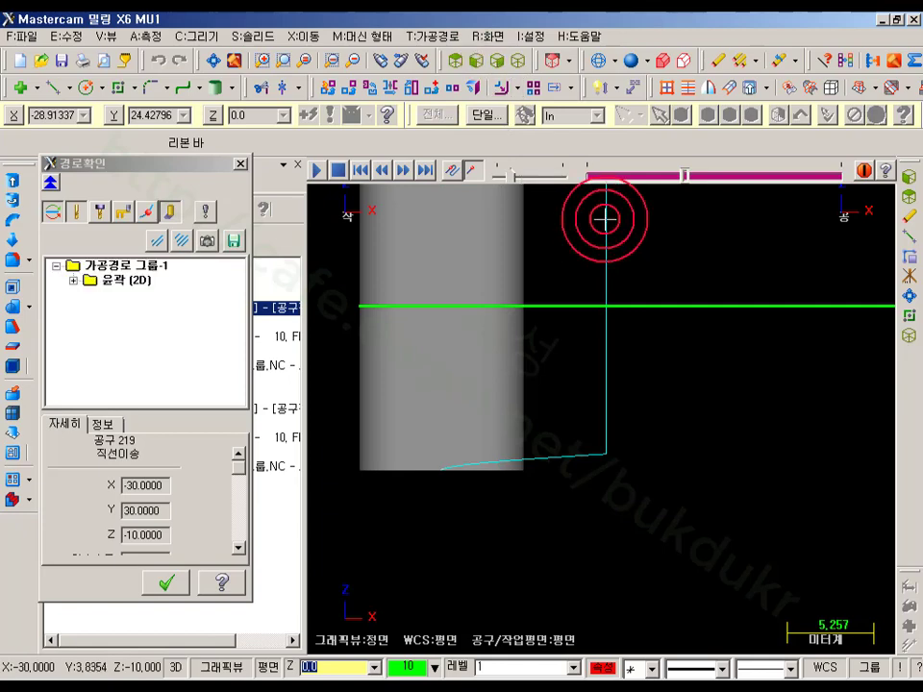
pyautogui.click(605, 220)
pyautogui.click(640, 447)
pyautogui.click(454, 61)
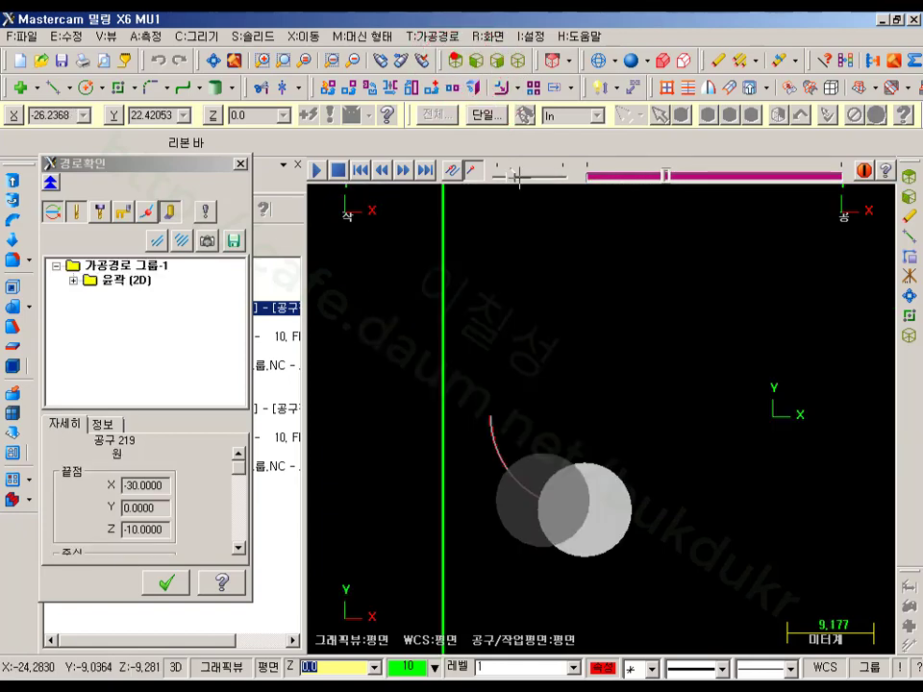
pyautogui.click(679, 654)
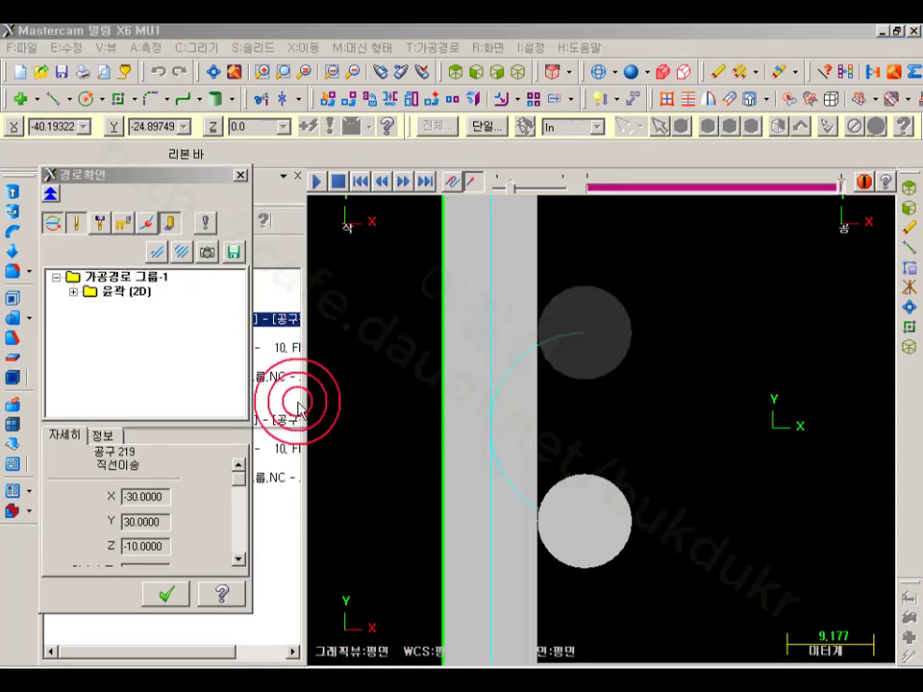
pyautogui.click(166, 593)
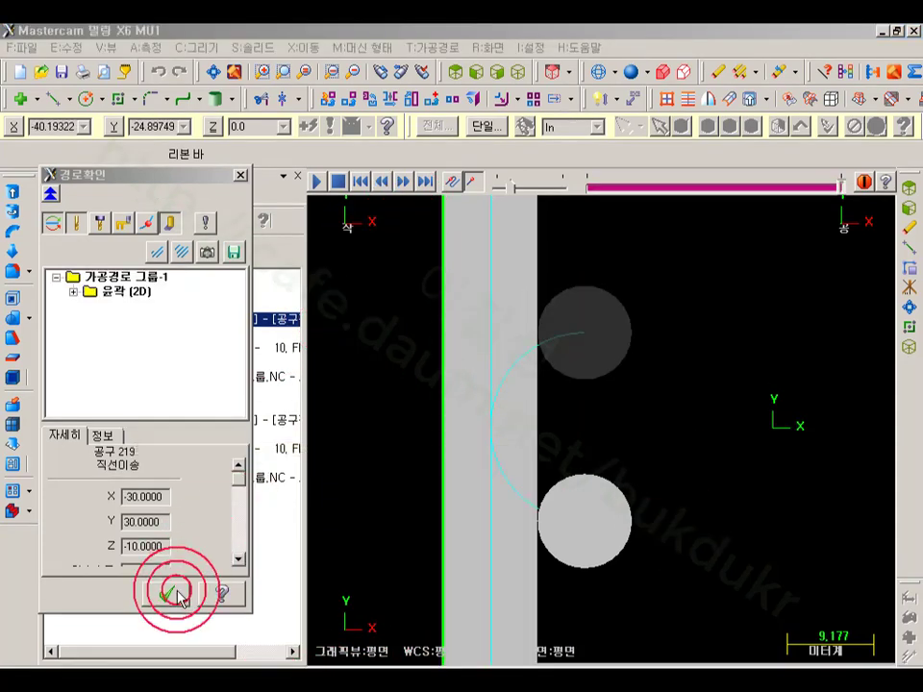
# - In the first contour's lead in/out parameters, set the arc helix height to 0 for both entry and exit
pyautogui.click(152, 336)
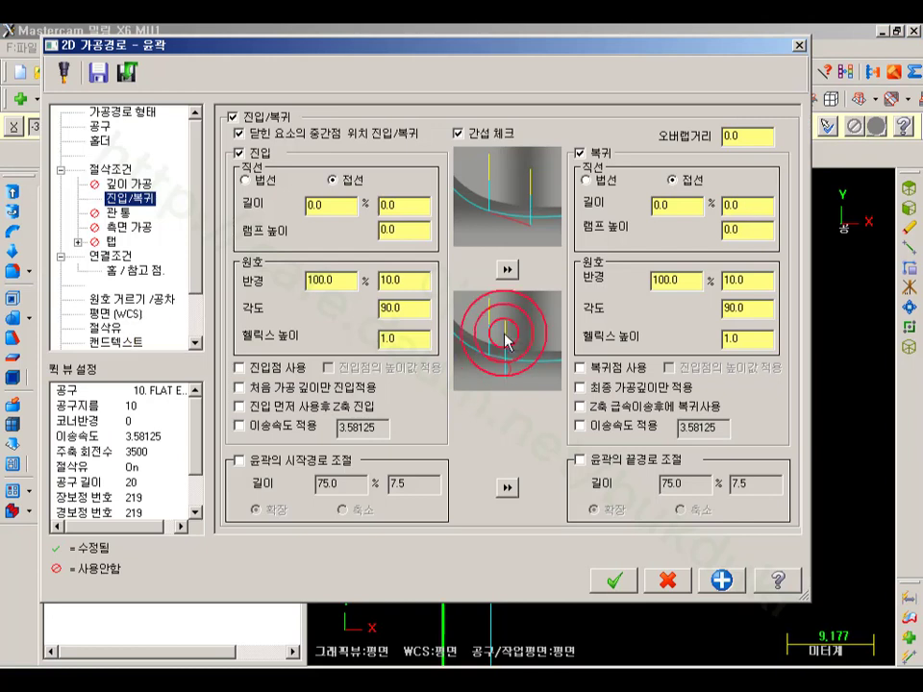
pyautogui.click(419, 284)
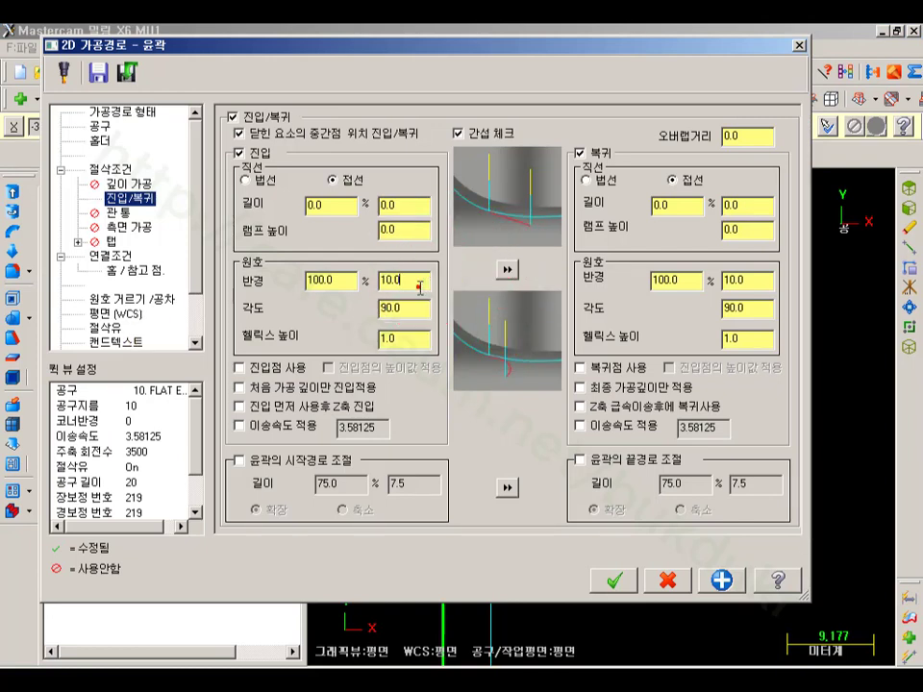
pyautogui.click(414, 340)
pyautogui.write('0')
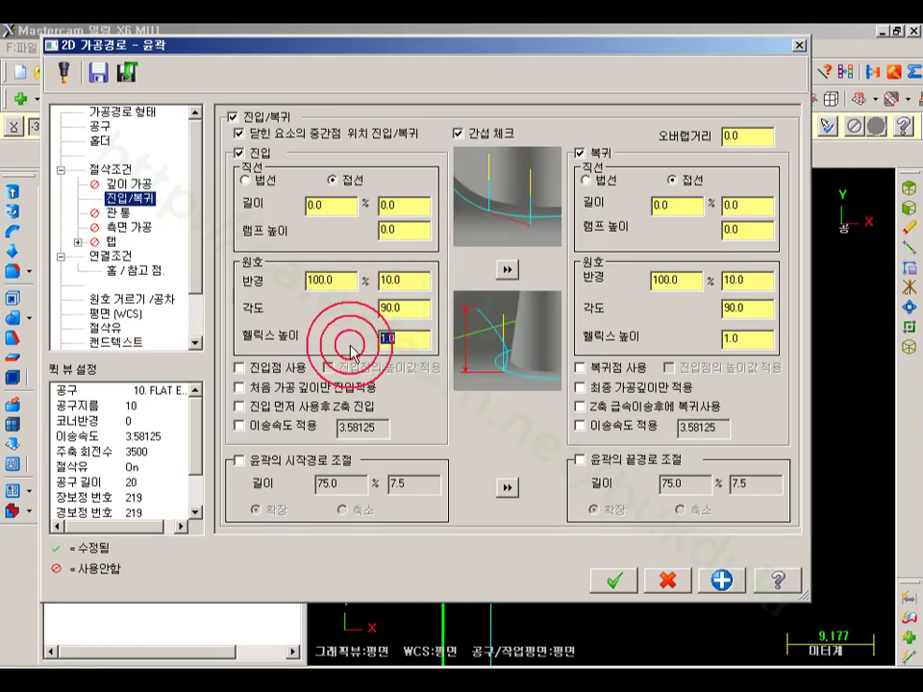
pyautogui.click(744, 340)
pyautogui.write('0')
# - Set the entry line length and arc radius to 60%, copy the entry settings to the exit, and accept the parameters
pyautogui.click(339, 207)
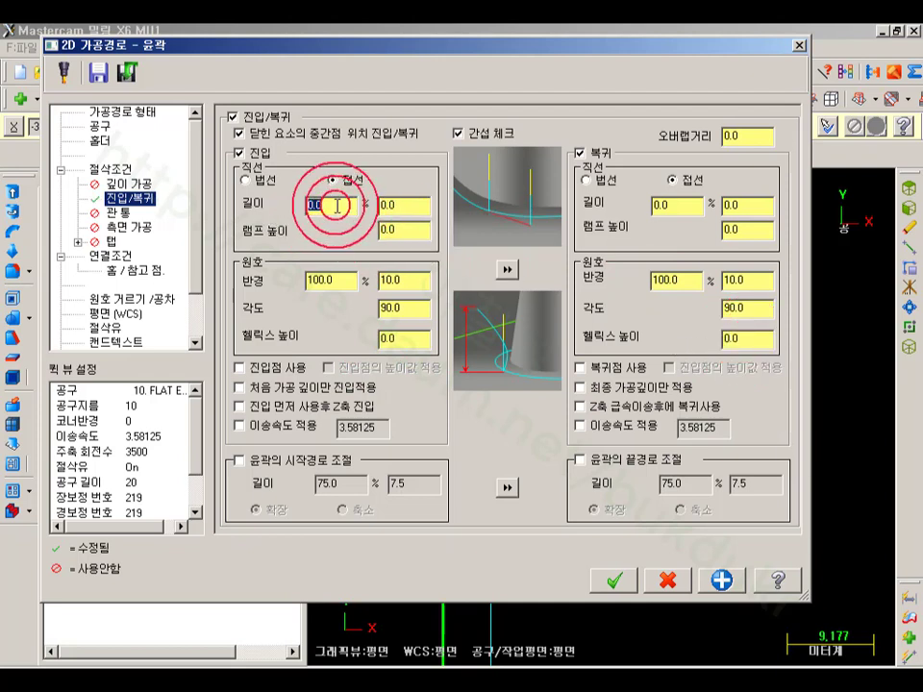
pyautogui.write('60')
pyautogui.click(336, 280)
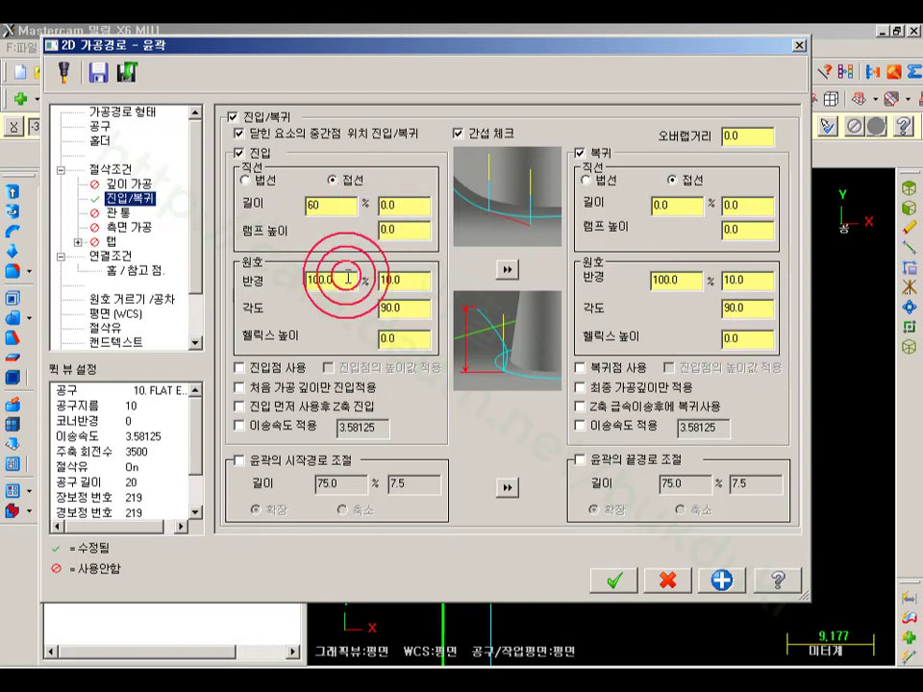
pyautogui.write('60')
pyautogui.click(413, 208)
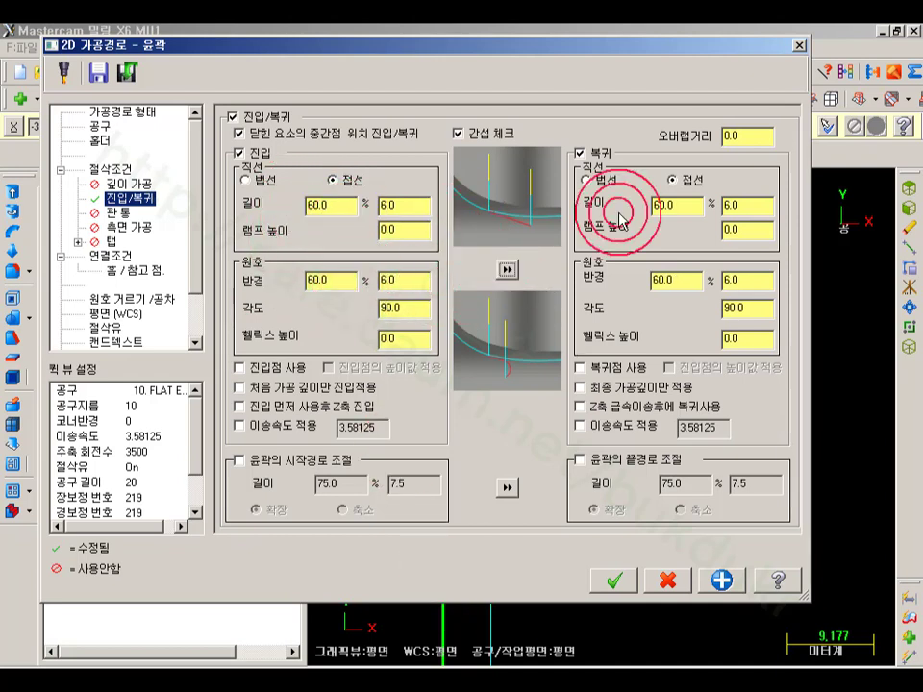
pyautogui.click(613, 579)
# - Regenerate the first contour toolpath and backplot its tangent line and arc entry in the top view
pyautogui.click(98, 219)
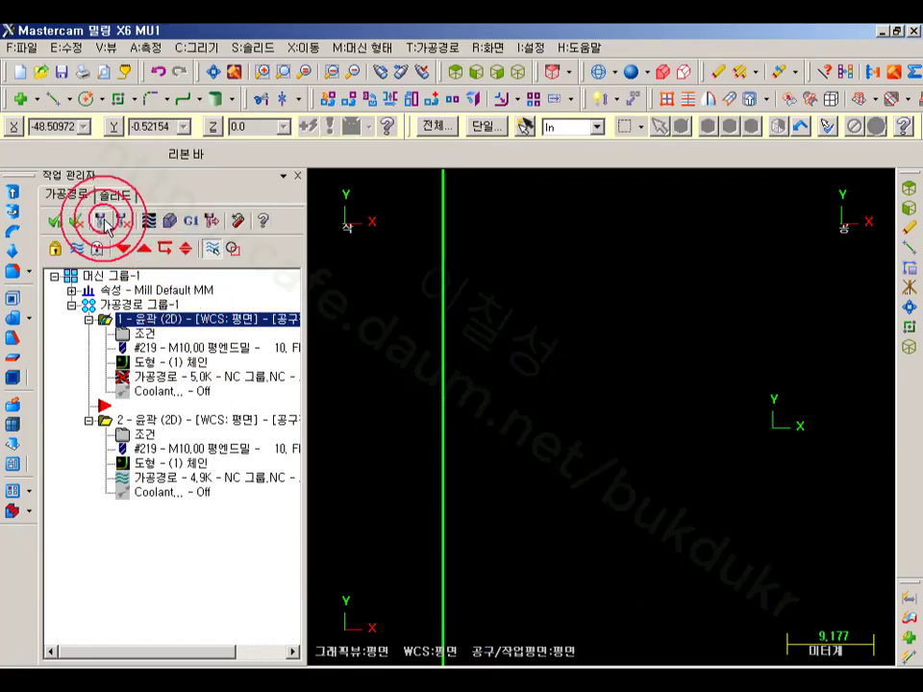
pyautogui.scroll(-3, 485, 422)
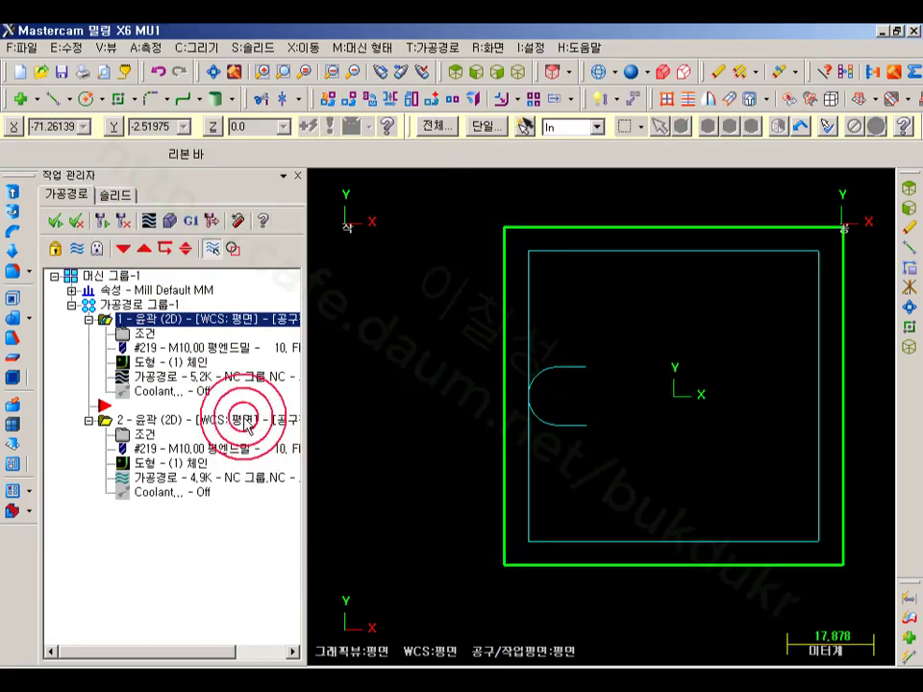
pyautogui.click(197, 377)
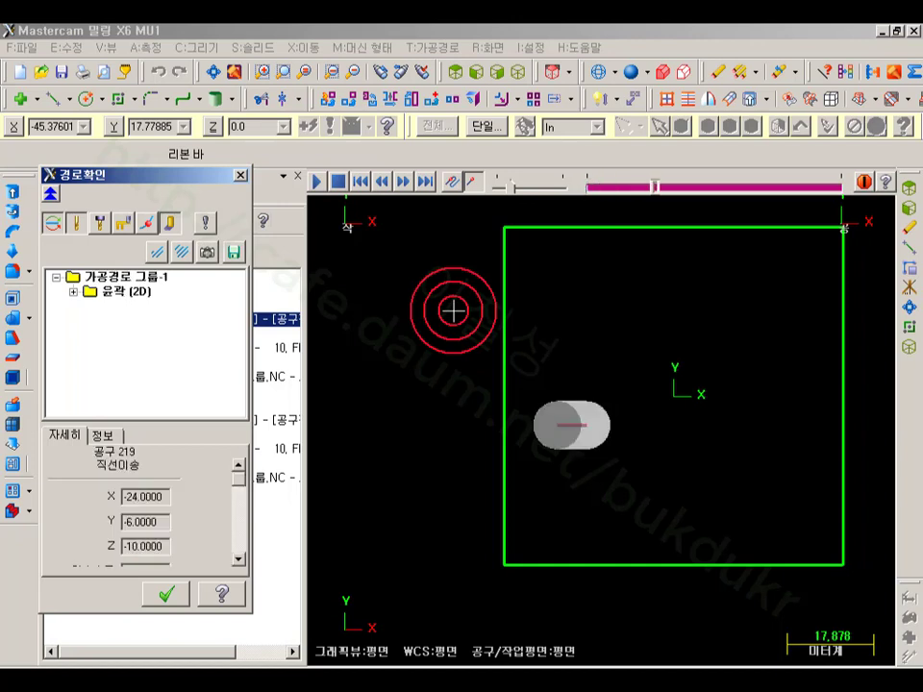
pyautogui.scroll(1, 571, 334)
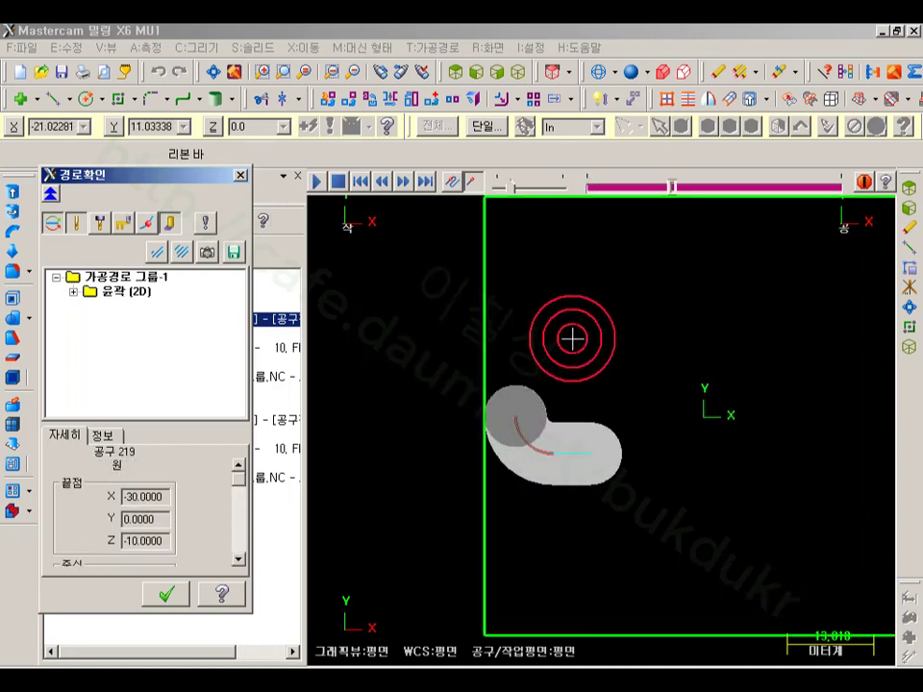
pyautogui.scroll(1, 574, 391)
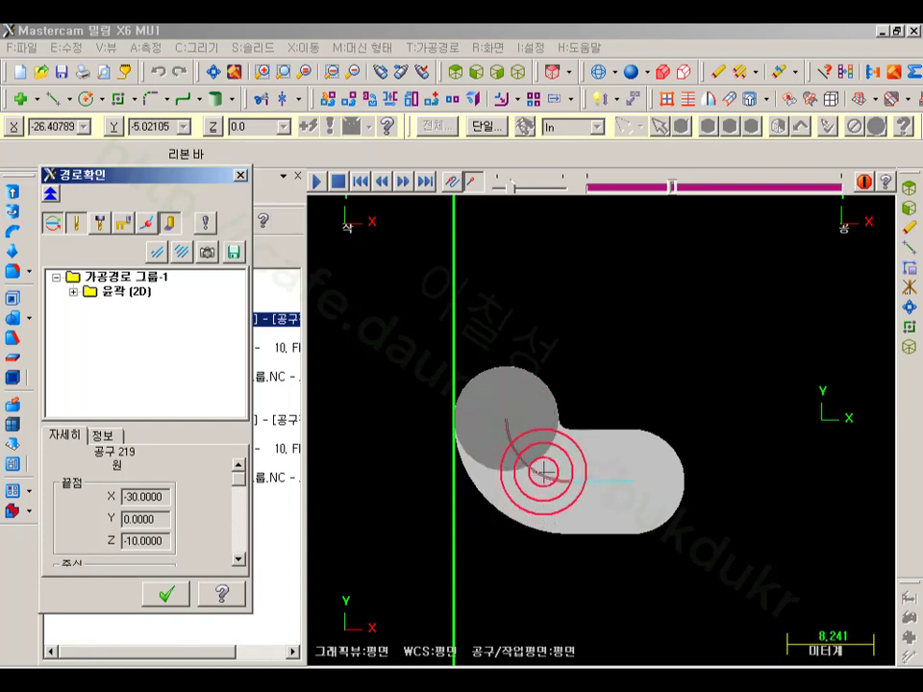
pyautogui.scroll(-1, 561, 424)
pyautogui.scroll(-1, 470, 412)
pyautogui.click(166, 594)
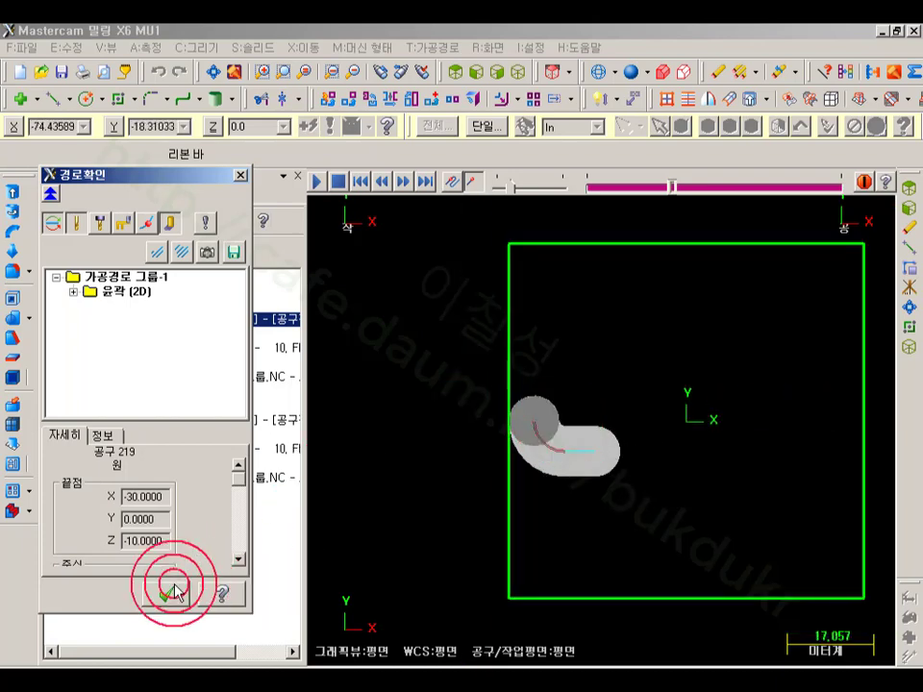
pyautogui.scroll(-1, 462, 366)
# - Set the first contour's compensation type to 중복보정 in the cut parameters and accept them
pyautogui.click(149, 333)
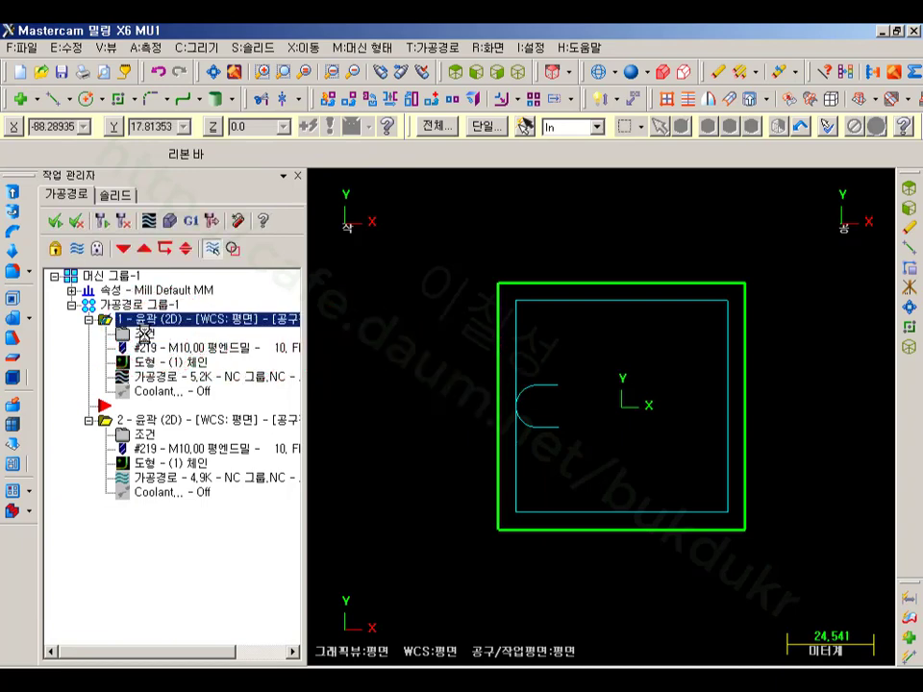
pyautogui.click(405, 327)
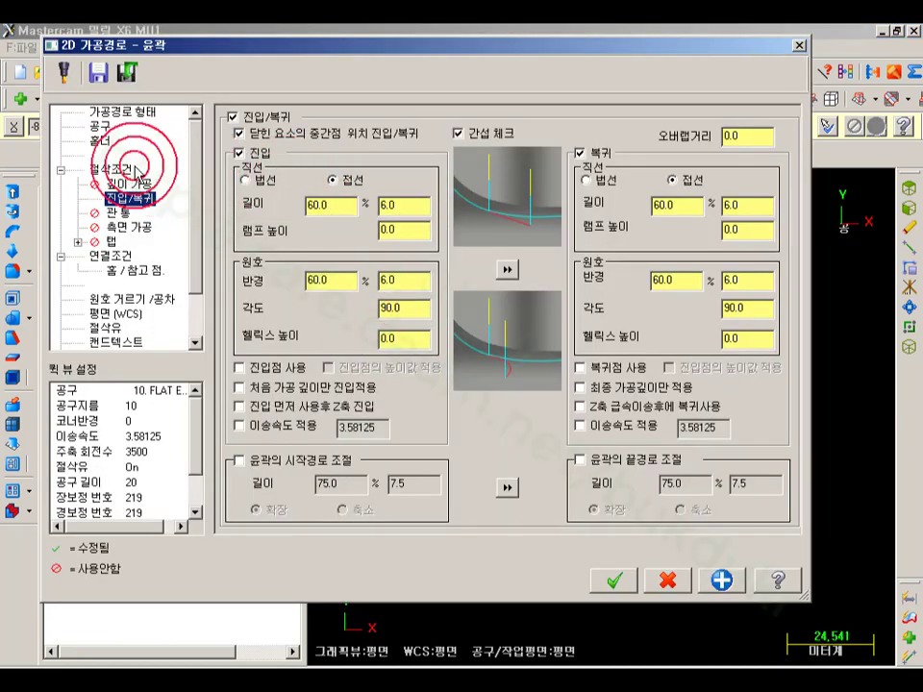
pyautogui.click(110, 169)
pyautogui.click(413, 149)
pyautogui.click(423, 195)
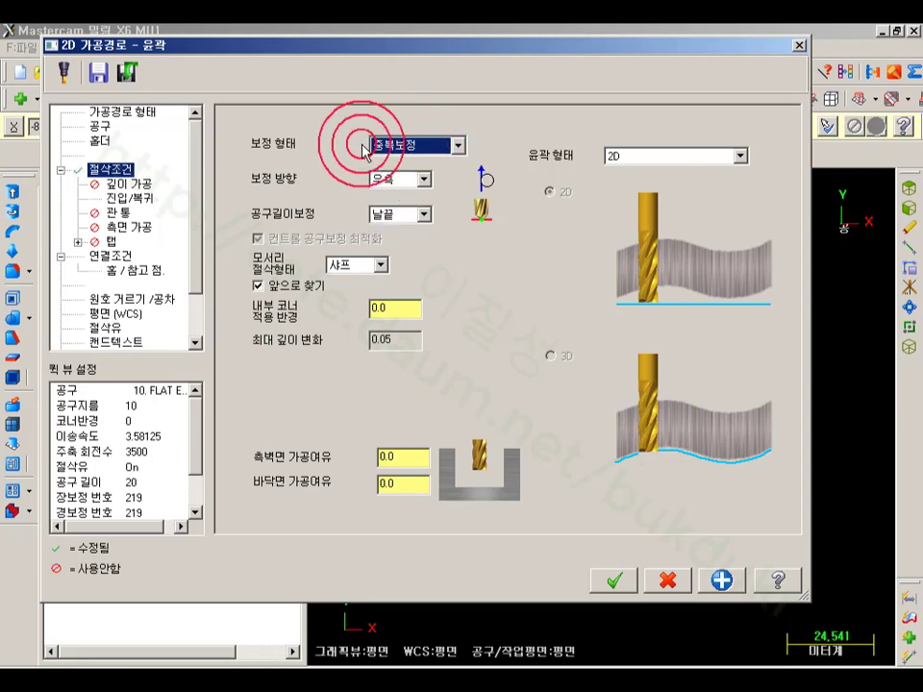
pyautogui.click(611, 575)
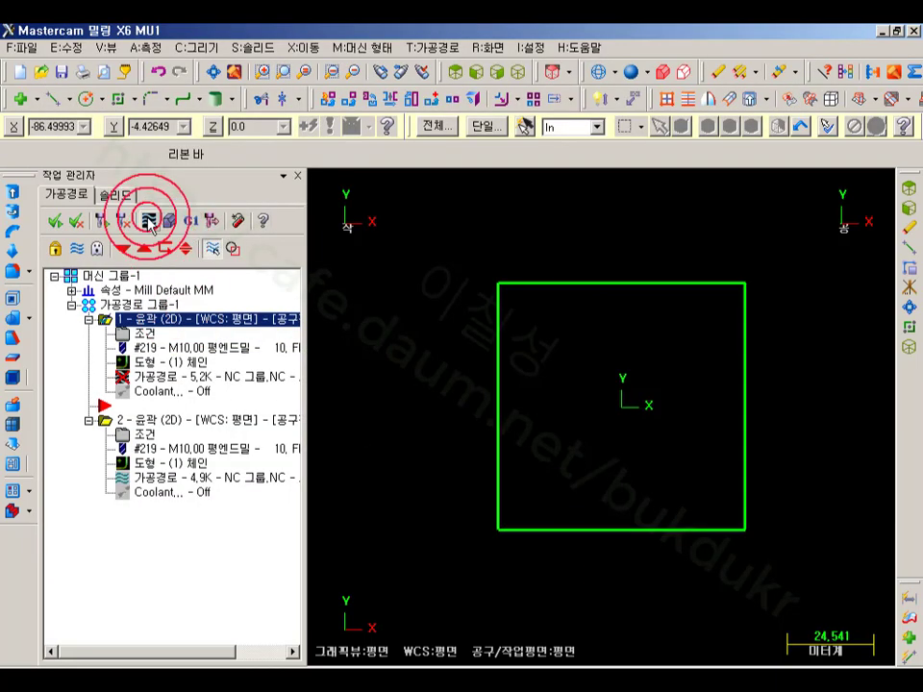
# - Regenerate the first contour toolpath, advance its backplot to the exit move to inspect the entry and exit, and close the backplot
pyautogui.click(104, 221)
pyautogui.click(150, 377)
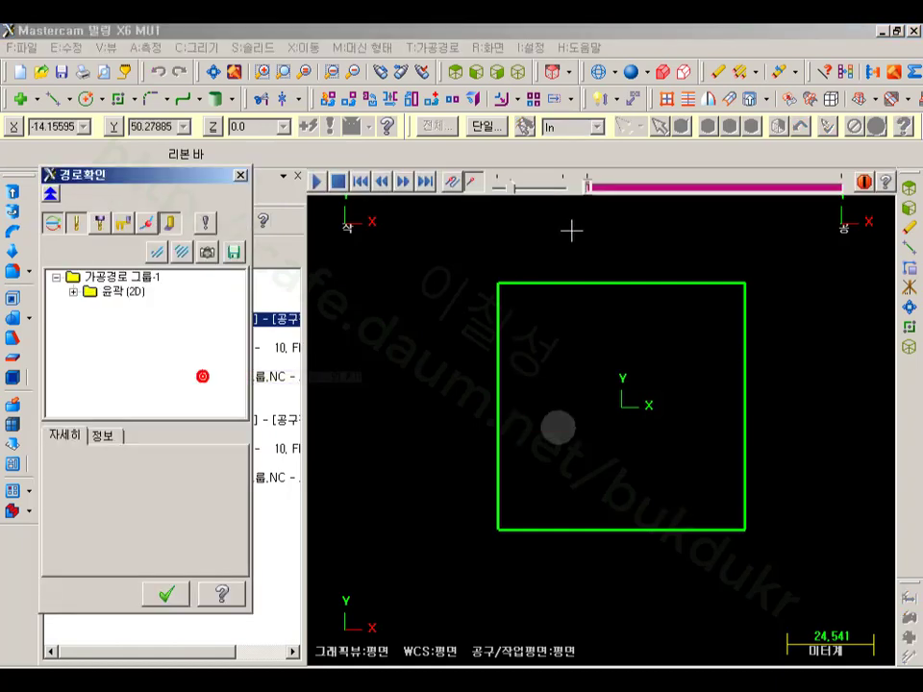
pyautogui.moveTo(587, 181)
pyautogui.mouseDown()
pyautogui.moveTo(804, 200)
pyautogui.moveTo(807, 188)
pyautogui.mouseUp()
pyautogui.click(518, 372)
pyautogui.scroll(3, 538, 389)
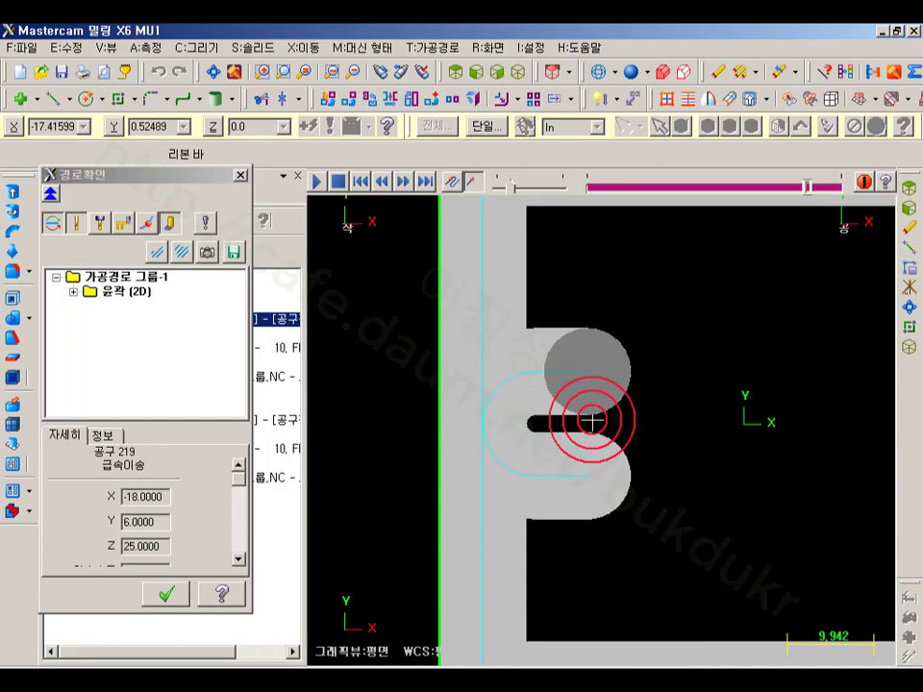
pyautogui.click(166, 595)
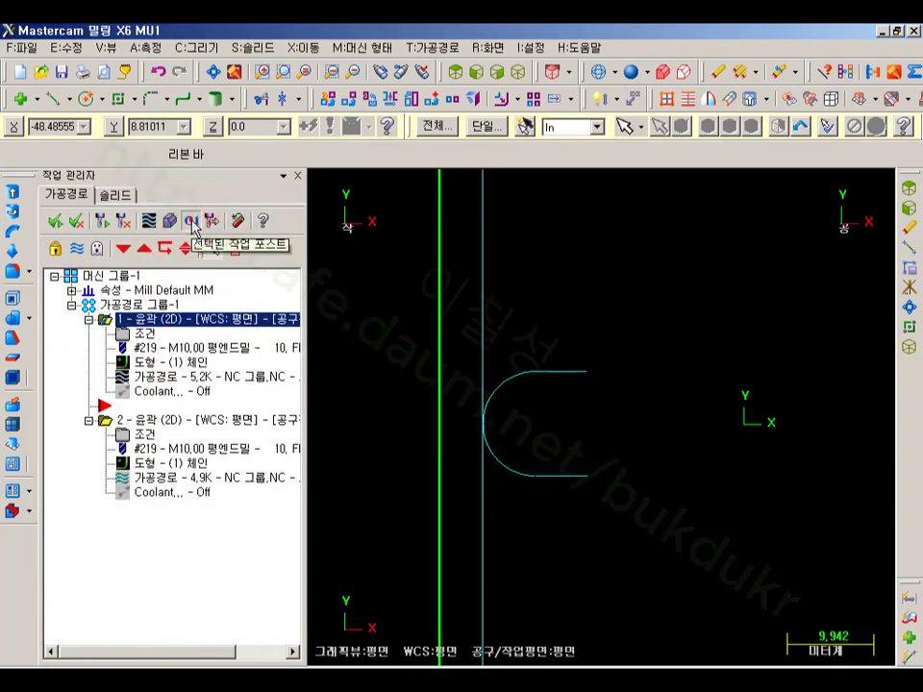
# - Post only the first contour operation to NC code and enlarge the code in CIMCO Edit around the G42 block N114
pyautogui.click(191, 223)
pyautogui.click(157, 498)
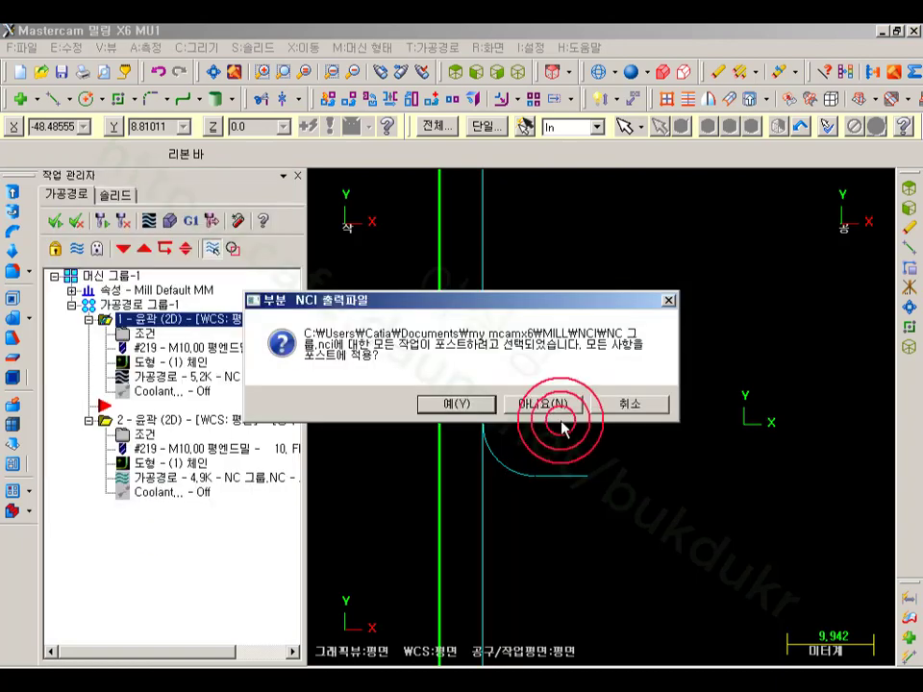
pyautogui.click(563, 407)
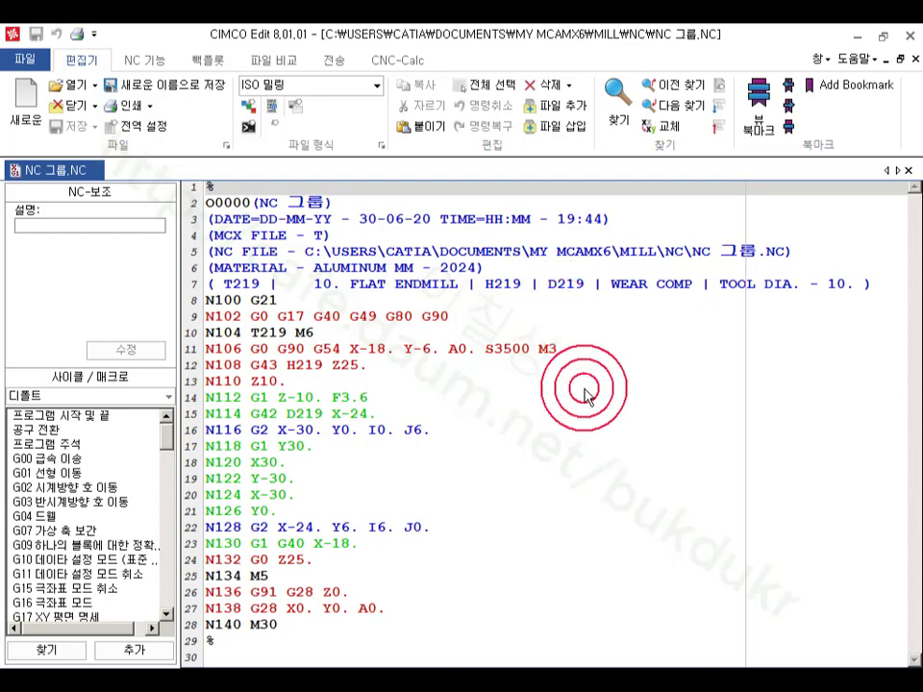
pyautogui.click(466, 380)
pyautogui.keyDown('ctrl'); pyautogui.scroll(5, 466, 380); pyautogui.keyUp('ctrl')
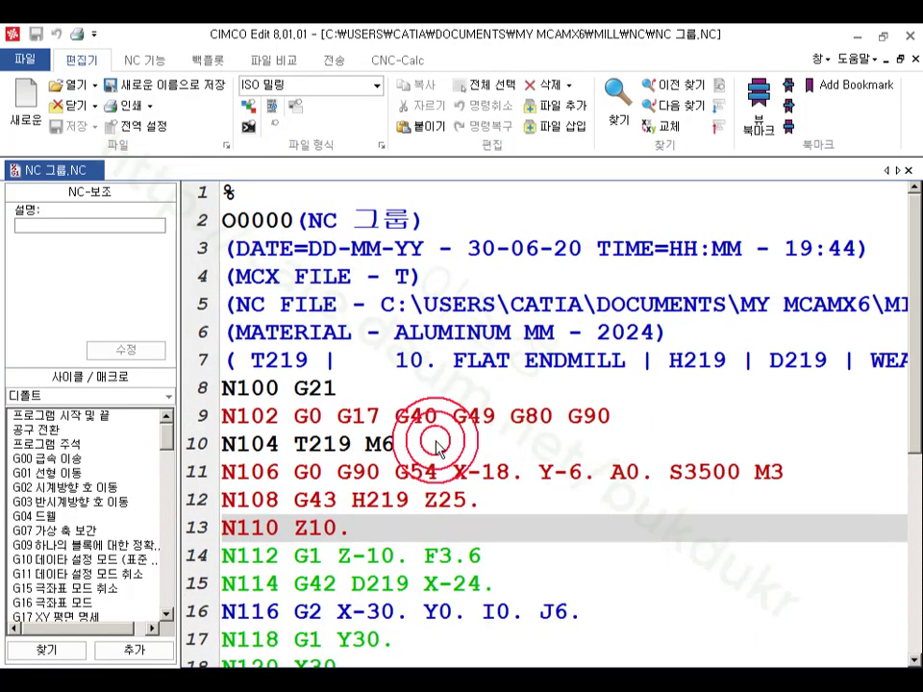
pyautogui.hotkey('ctrl', 'Left')
pyautogui.click(377, 384)
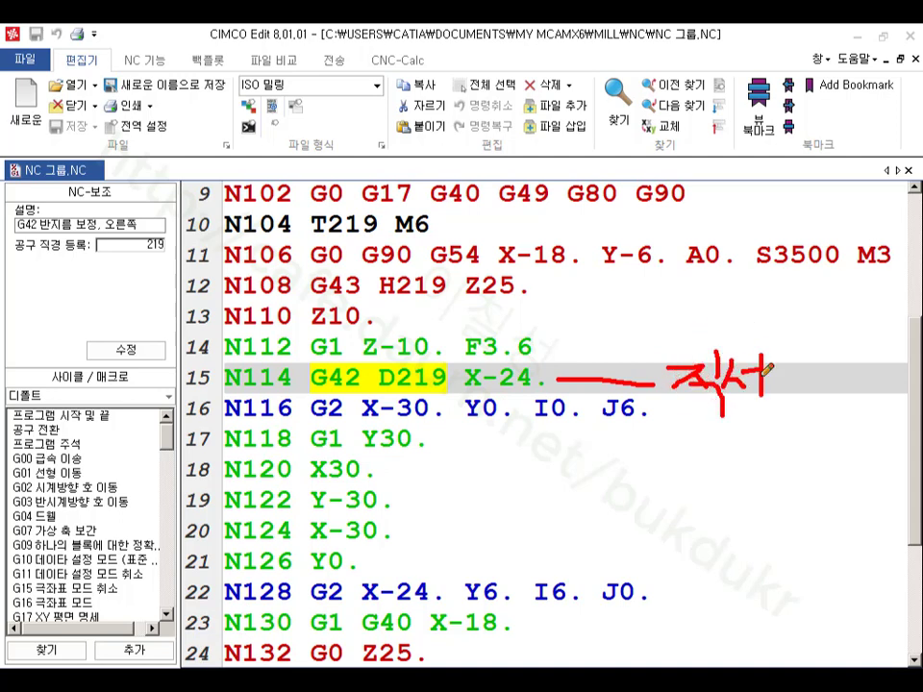
# - Box G42 and D219 in block N114 with the screen pen, circle the handwritten 직선 note, and close the annotation overlay
pyautogui.moveTo(377, 390); pyautogui.dragTo(317, 390)
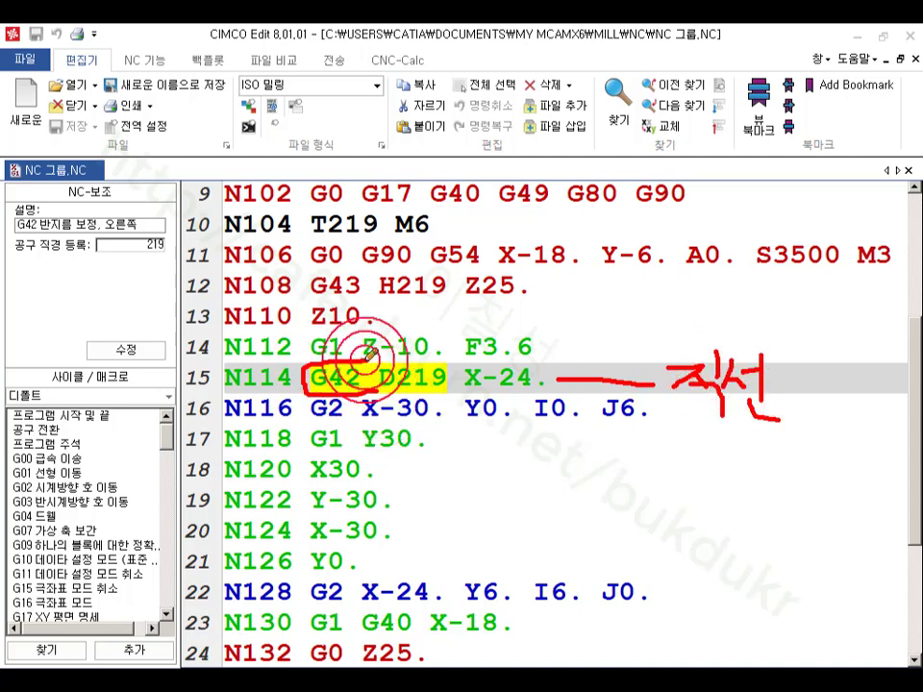
pyautogui.moveTo(368, 358); pyautogui.dragTo(372, 391)
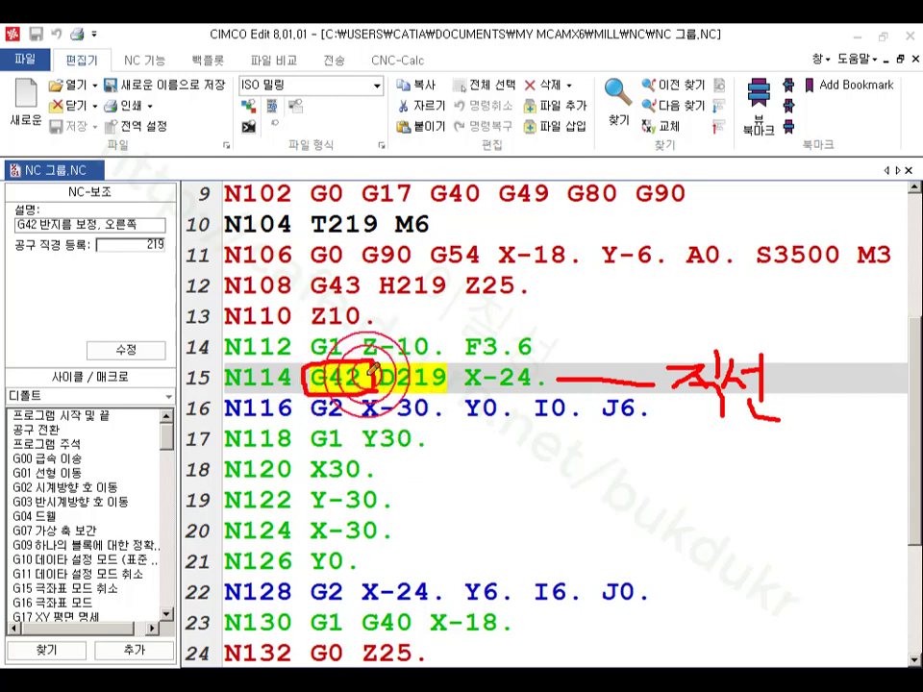
pyautogui.moveTo(442, 392)
pyautogui.mouseDown()
pyautogui.moveTo(453, 364)
pyautogui.moveTo(336, 364)
pyautogui.moveTo(303, 381)
pyautogui.moveTo(303, 392)
pyautogui.mouseUp()
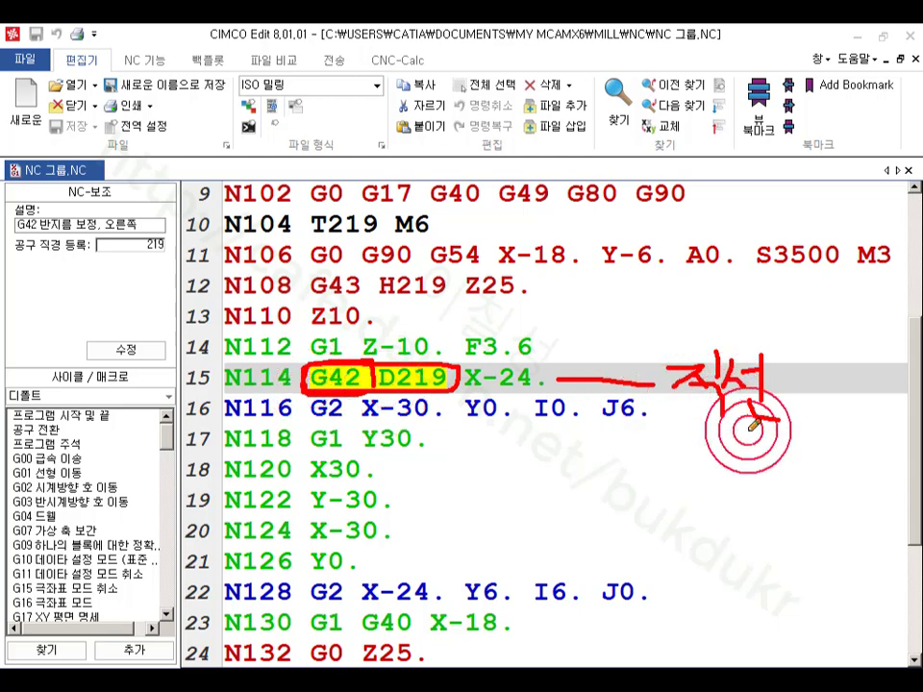
pyautogui.moveTo(666, 382)
pyautogui.mouseDown()
pyautogui.moveTo(778, 329)
pyautogui.moveTo(747, 426)
pyautogui.moveTo(655, 377)
pyautogui.moveTo(815, 389)
pyautogui.moveTo(790, 432)
pyautogui.mouseUp()
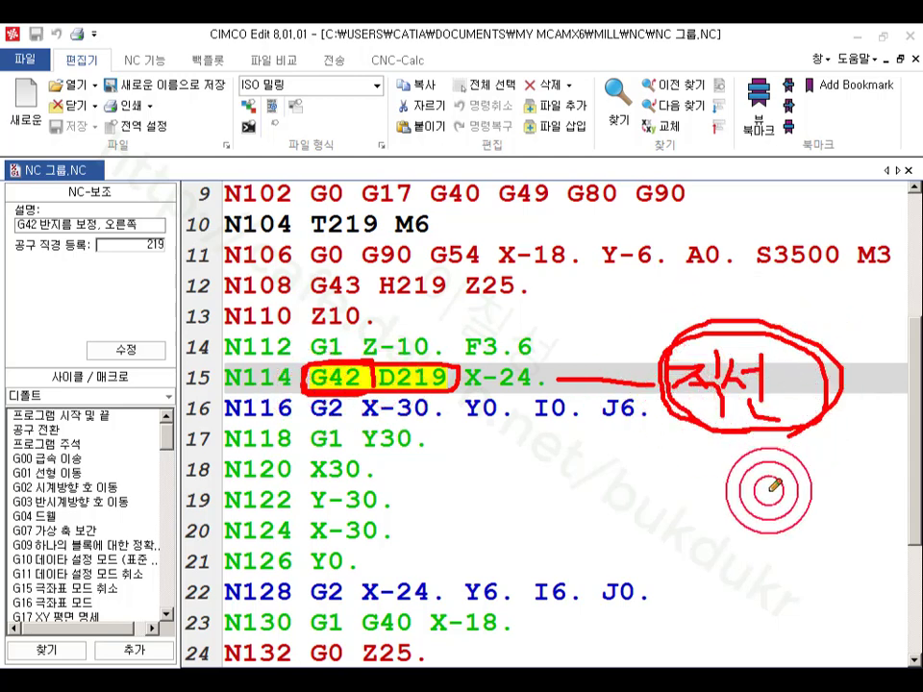
pyautogui.rightClick(561, 494)
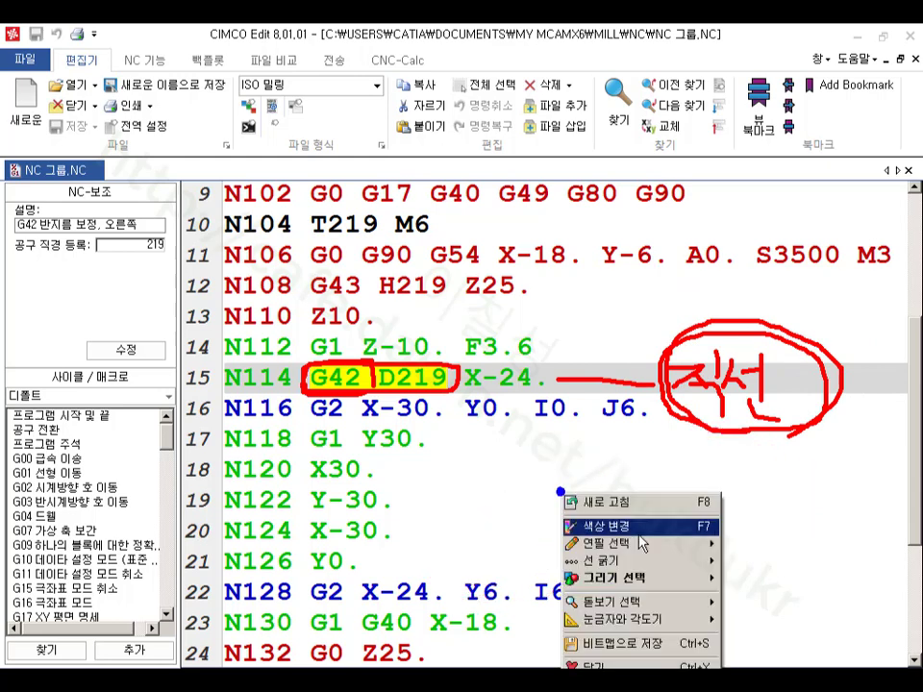
pyautogui.click(601, 663)
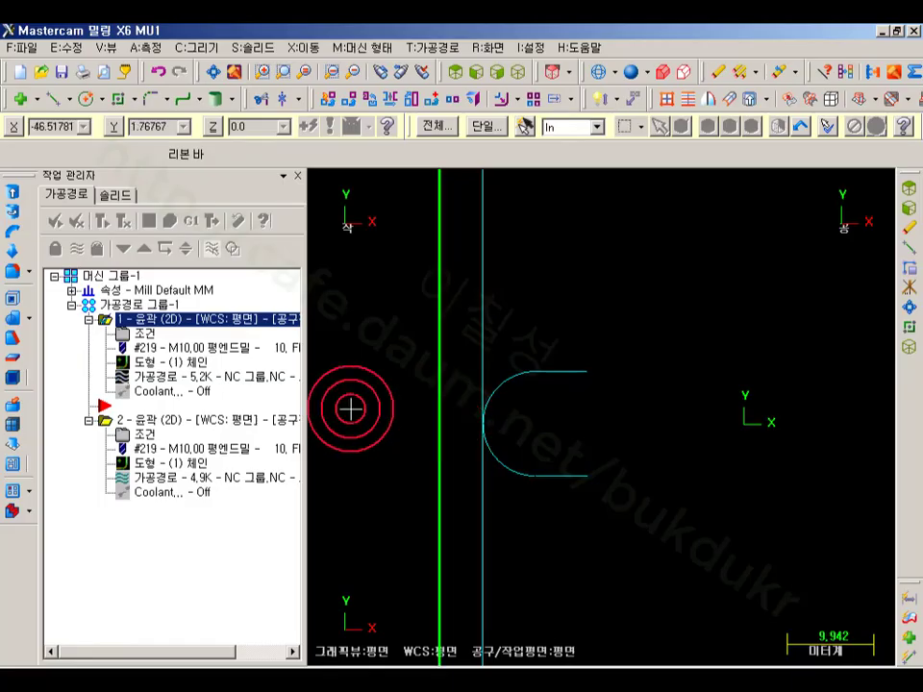
# - Back in Mastercam, set the first contour's entry line length to 0, copy the entry settings to the exit, and regenerate the toolpath
pyautogui.click(144, 333)
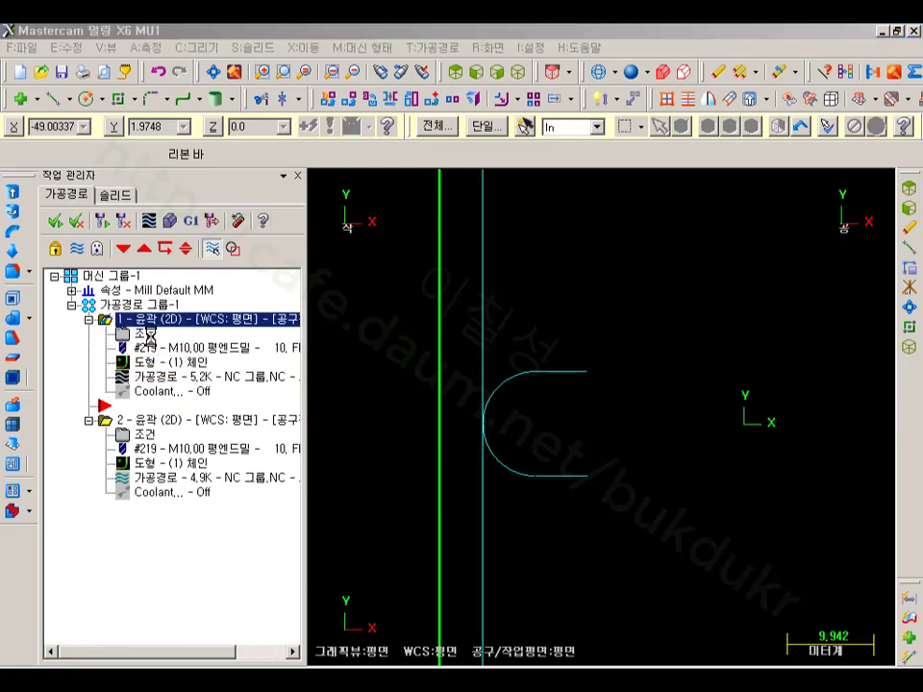
pyautogui.click(177, 200)
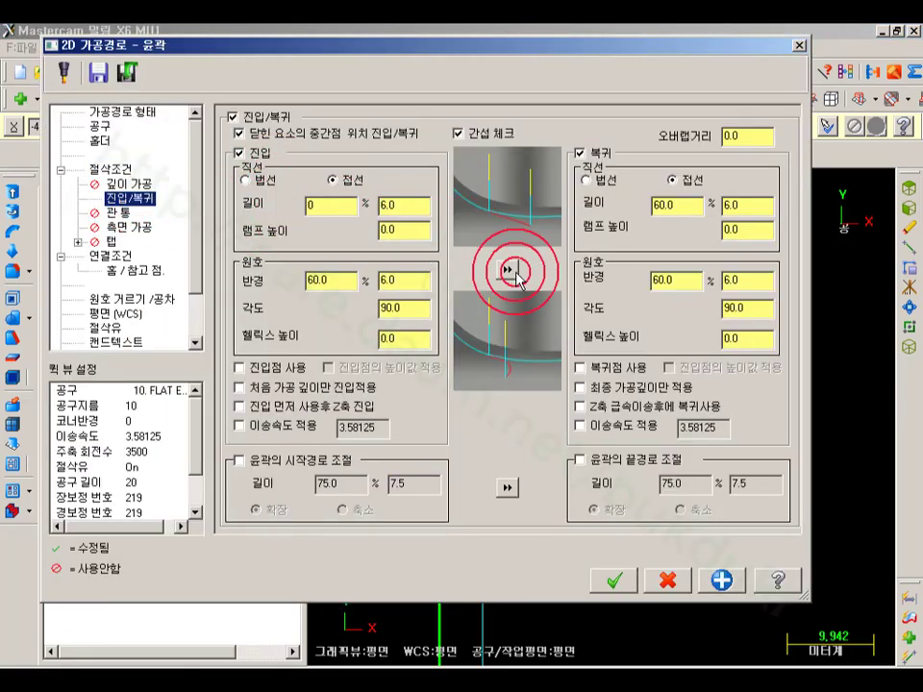
pyautogui.click(612, 579)
pyautogui.click(111, 219)
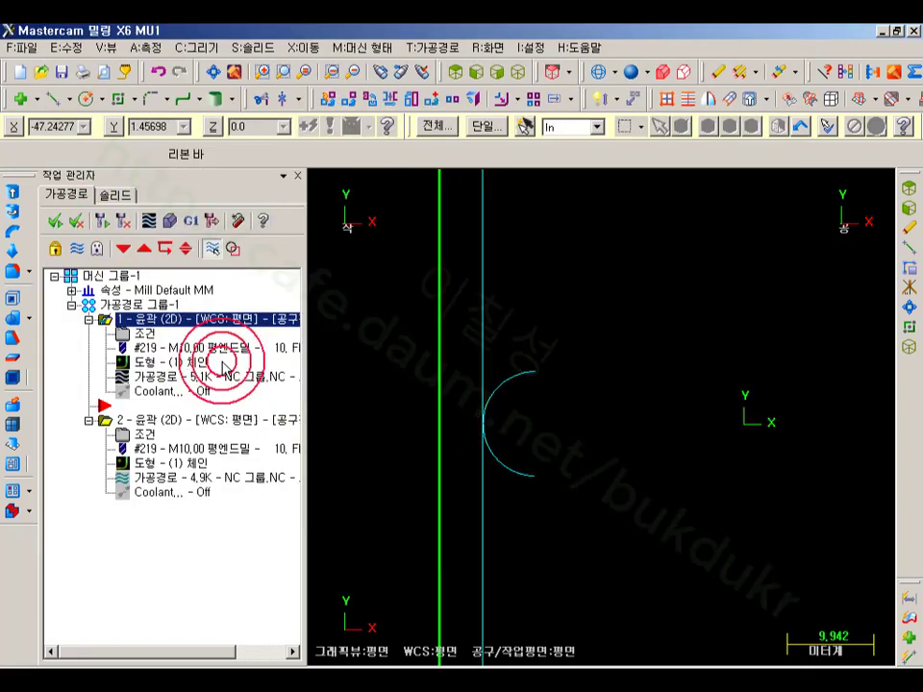
# - Post only the first contour again, overwriting the NC file, and move CIMCO Edit's reload prompt clear of the existing code
pyautogui.click(190, 220)
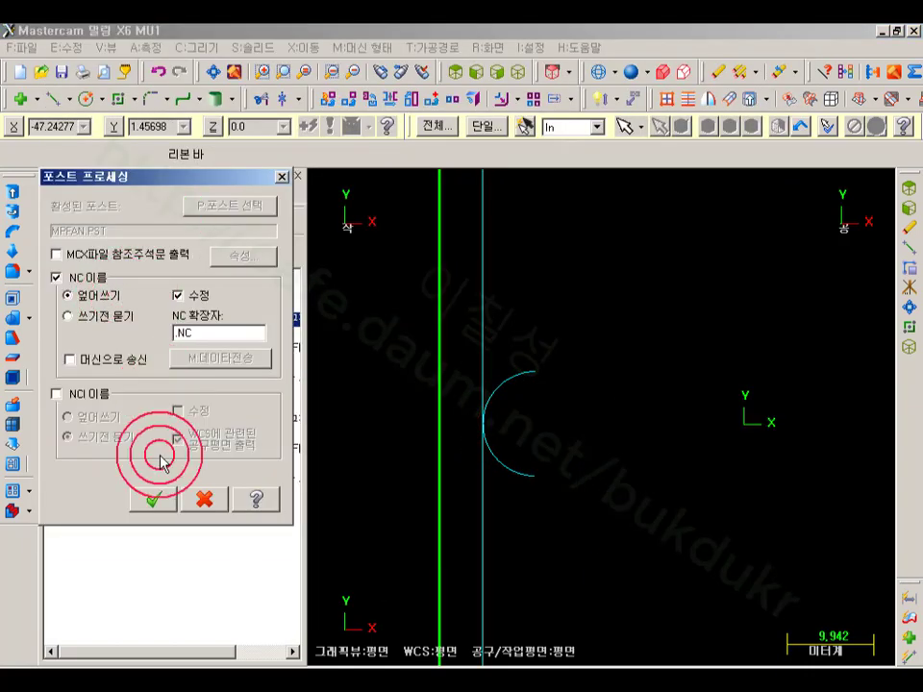
pyautogui.click(151, 498)
pyautogui.click(546, 404)
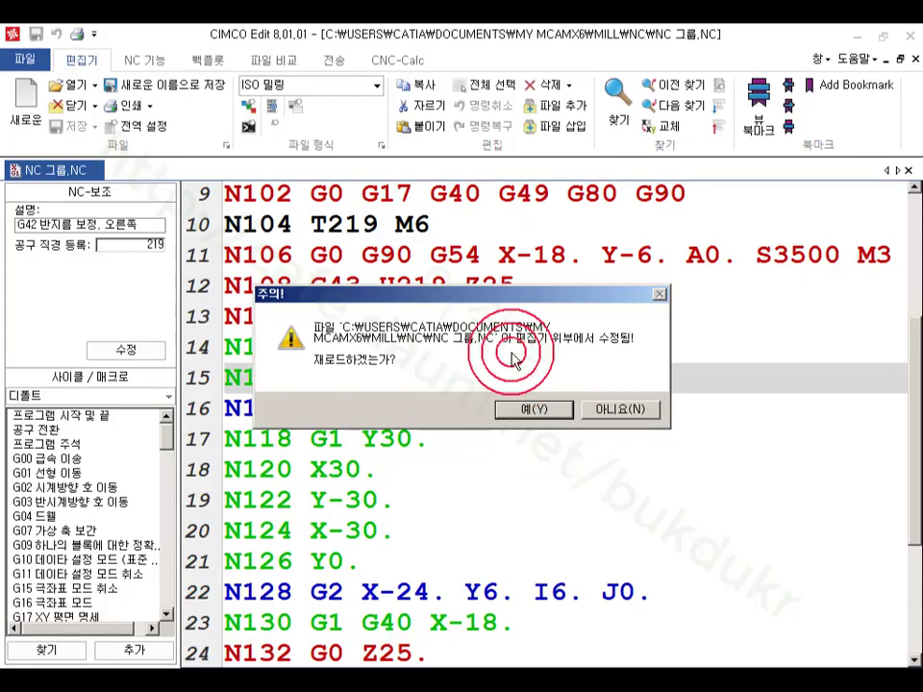
pyautogui.moveTo(496, 296); pyautogui.dragTo(638, 74)
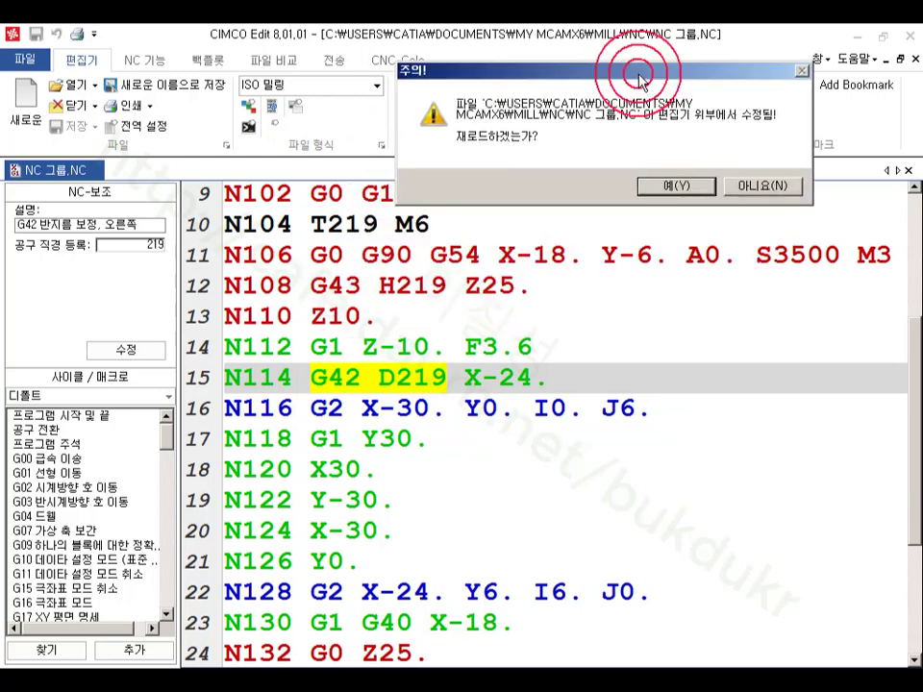
# - Mark G42 D219, X-24. and the G1 of block N112 with the screen pen, and close the annotation overlay
pyautogui.click(224, 686)
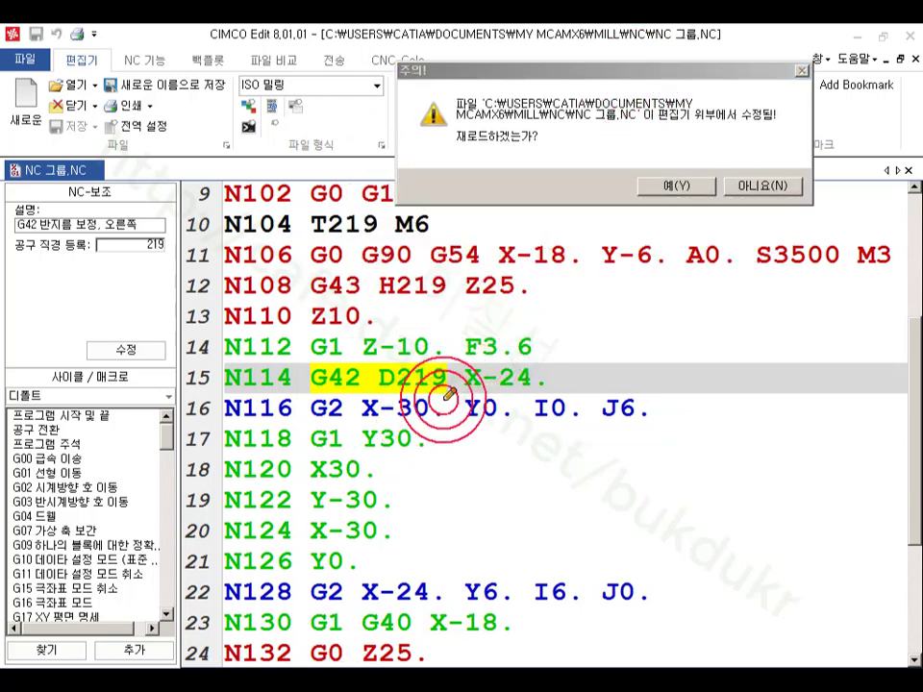
pyautogui.moveTo(448, 392); pyautogui.dragTo(363, 390)
pyautogui.moveTo(306, 370)
pyautogui.mouseDown()
pyautogui.moveTo(479, 367)
pyautogui.moveTo(449, 395)
pyautogui.moveTo(488, 388)
pyautogui.mouseUp()
pyautogui.click(358, 356)
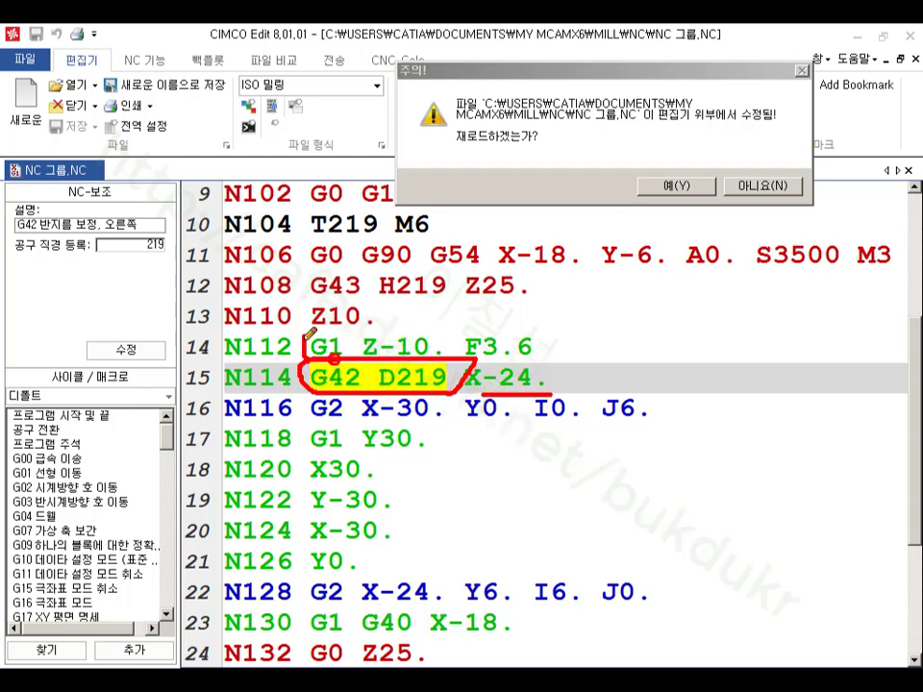
pyautogui.moveTo(334, 356); pyautogui.dragTo(352, 336)
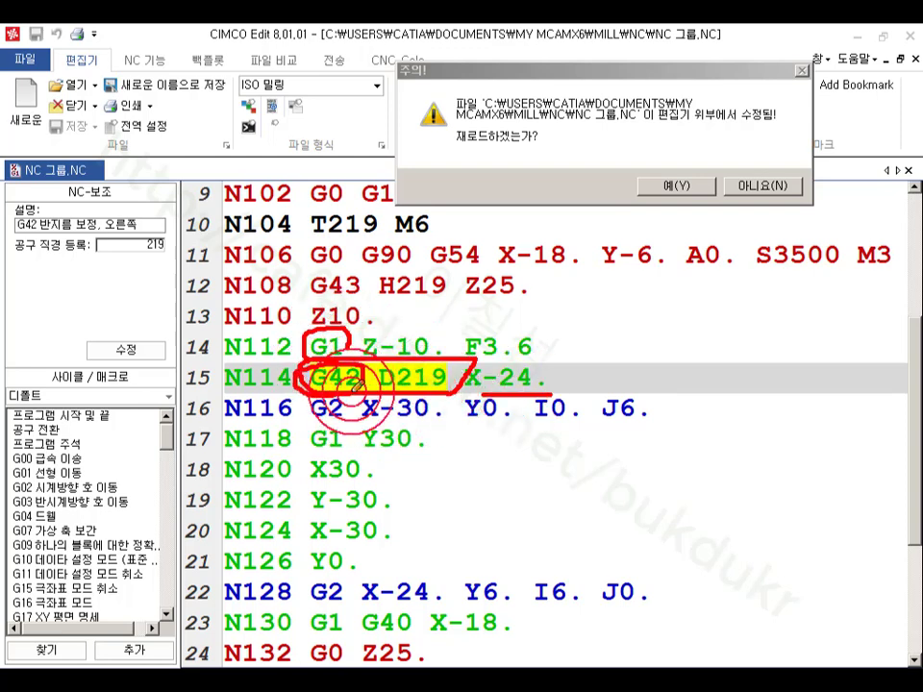
pyautogui.rightClick(699, 336)
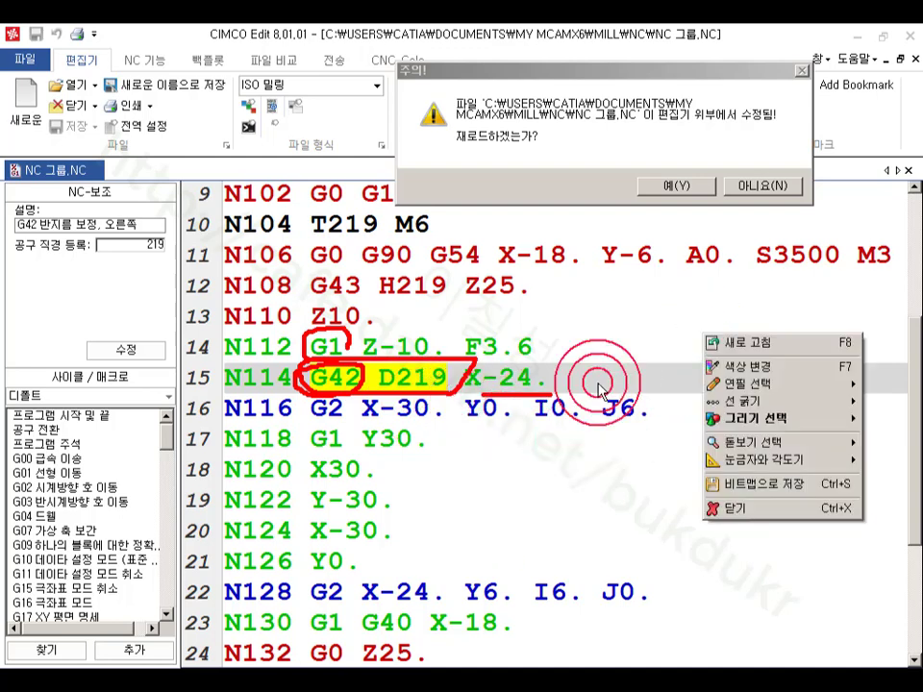
pyautogui.click(729, 507)
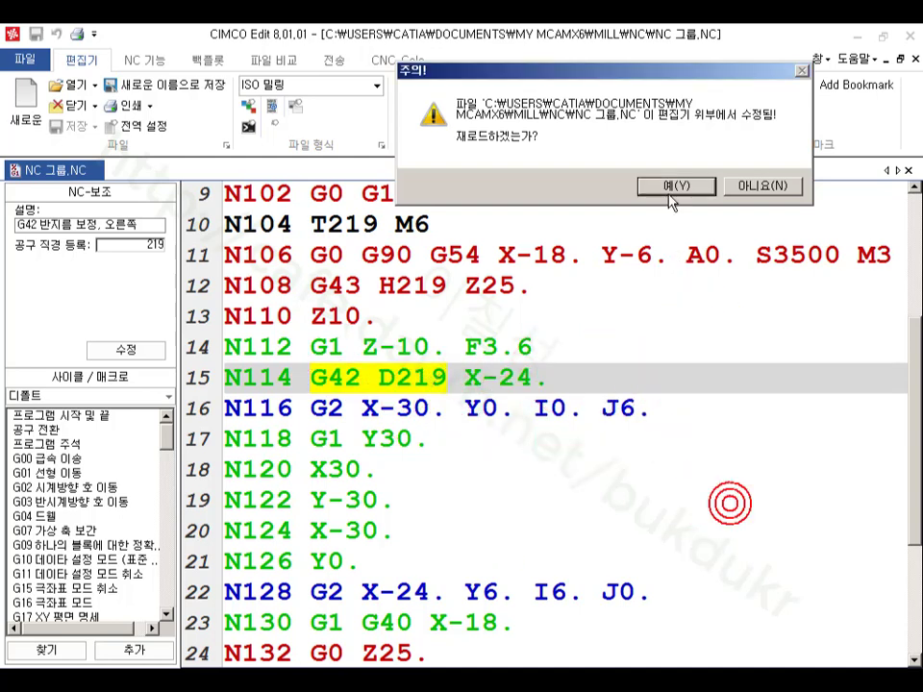
# - Reload the reposted NC file and bring the arc entry block N114 with G2 and G42 into view
pyautogui.click(670, 188)
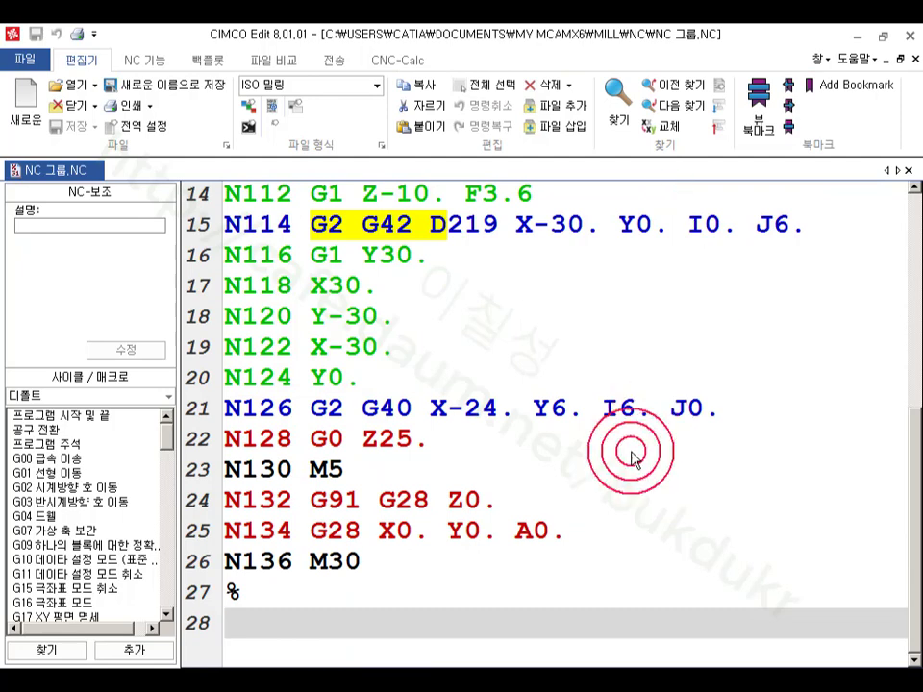
pyautogui.scroll(5, 457, 422)
pyautogui.scroll(-3, 603, 452)
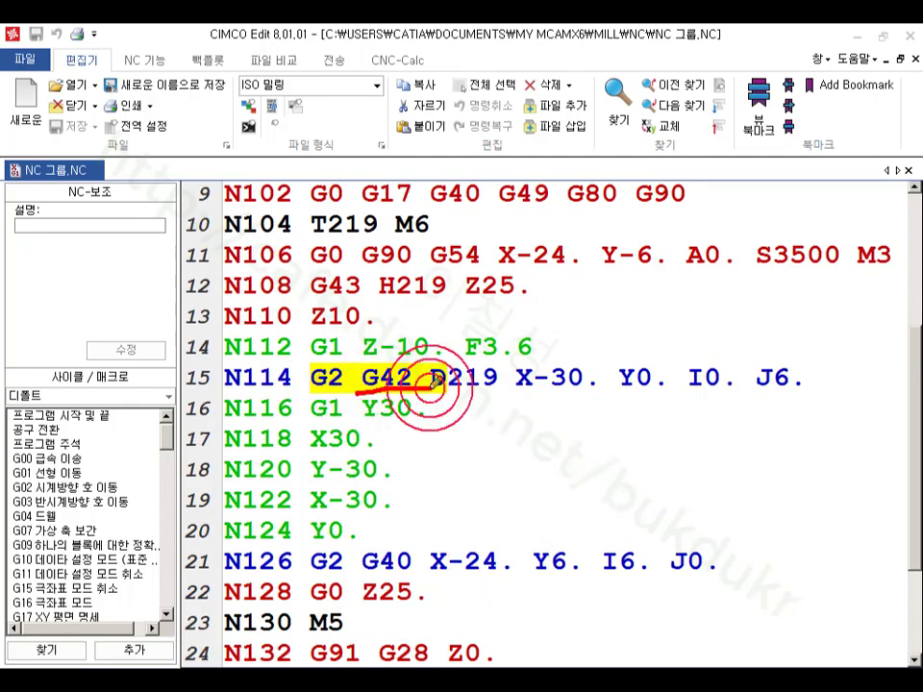
# - Mark G2 and G42 in block N114 and the following G1 Y30. move with the screen pen, and close the annotation overlay
pyautogui.moveTo(431, 388)
pyautogui.mouseDown()
pyautogui.moveTo(385, 356)
pyautogui.moveTo(354, 383)
pyautogui.moveTo(431, 386)
pyautogui.moveTo(417, 356)
pyautogui.moveTo(367, 355)
pyautogui.mouseUp()
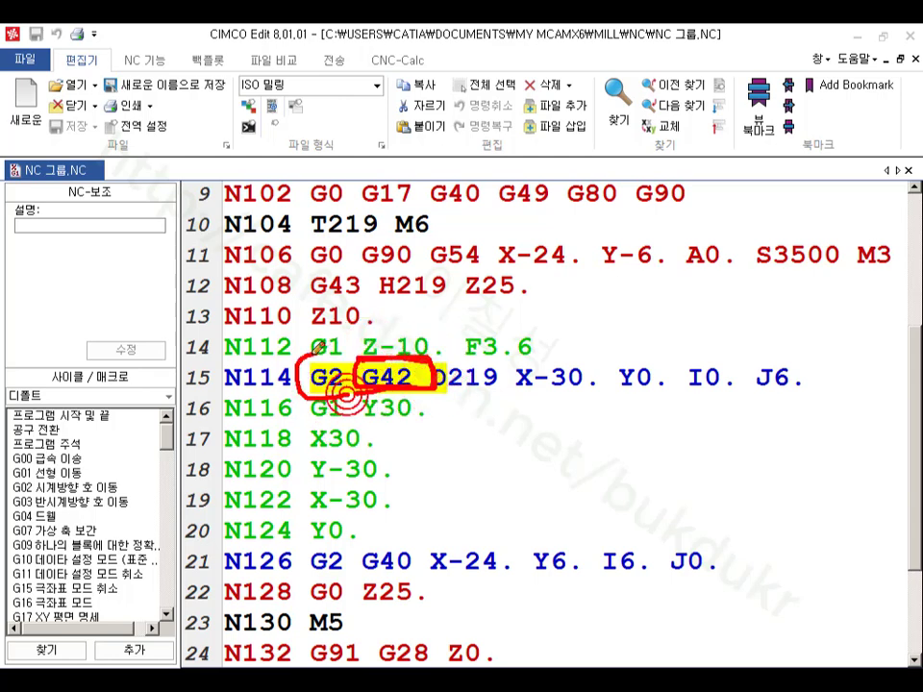
pyautogui.moveTo(342, 392); pyautogui.dragTo(340, 404)
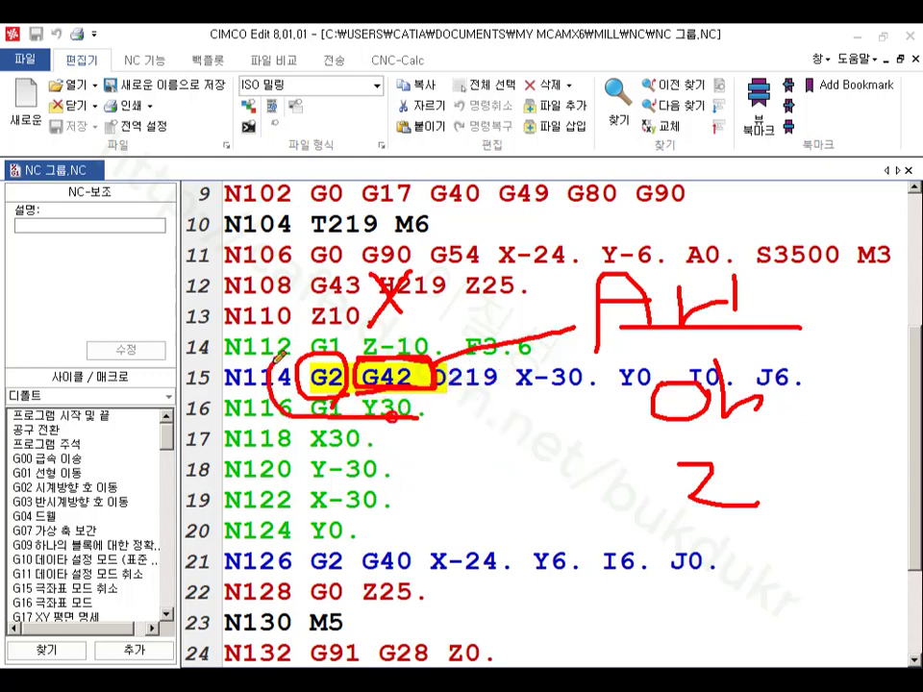
pyautogui.moveTo(276, 362)
pyautogui.mouseDown()
pyautogui.moveTo(447, 413)
pyautogui.moveTo(350, 421)
pyautogui.mouseUp()
pyautogui.rightClick(504, 438)
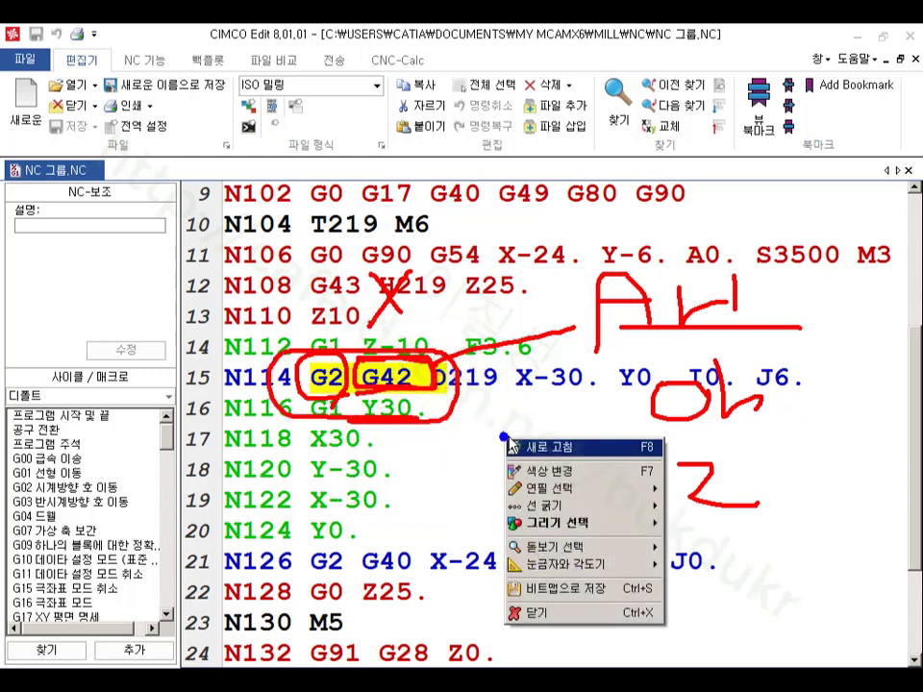
pyautogui.click(544, 612)
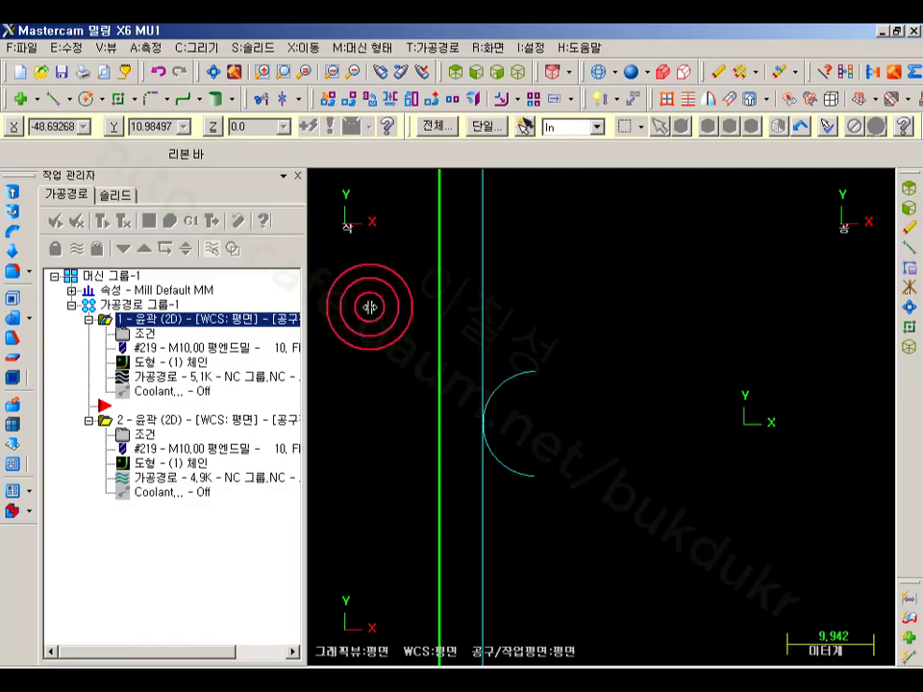
# - In Mastercam, set the first contour's entry line length and arc radius to 30%, copy them to the exit, and regenerate the toolpath
pyautogui.click(141, 333)
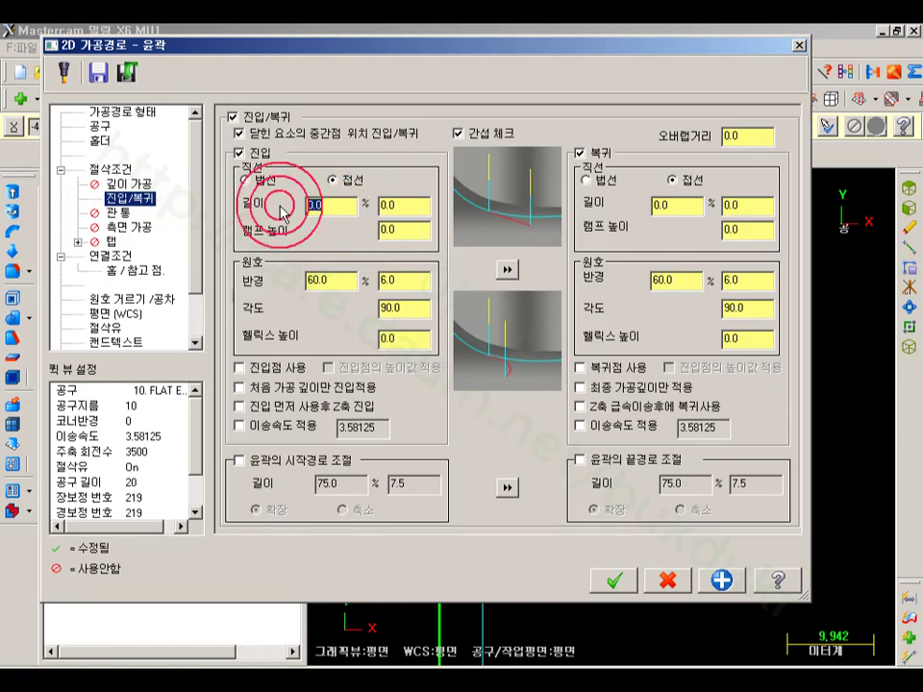
pyautogui.click(411, 204)
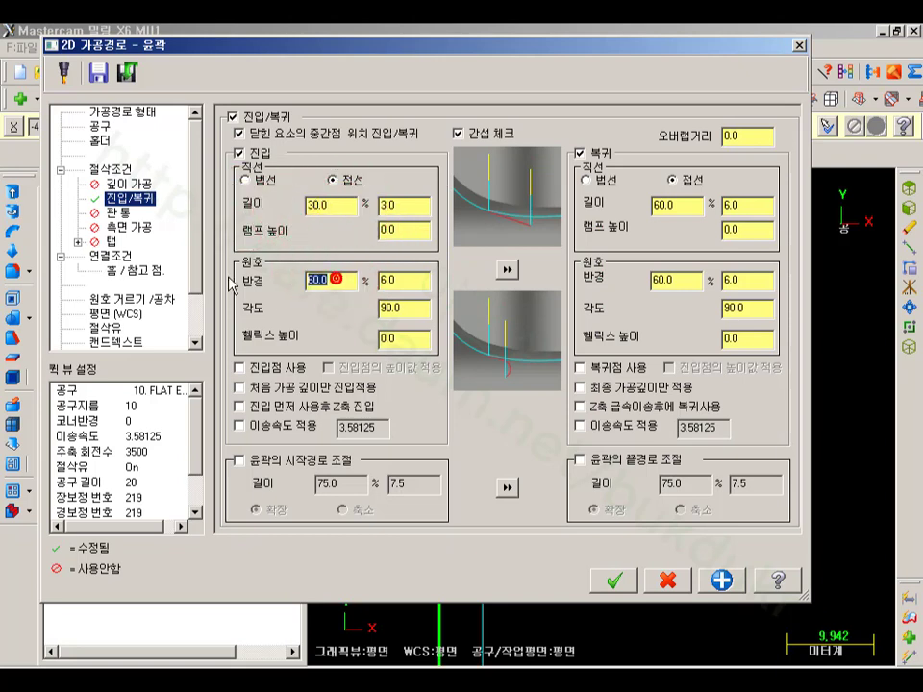
pyautogui.write('30')
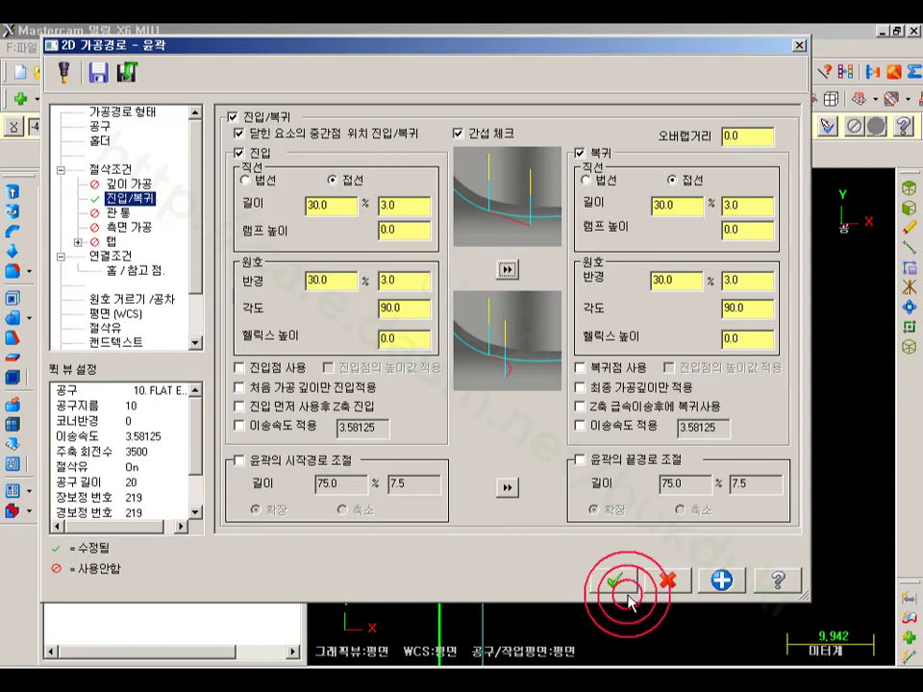
pyautogui.click(616, 580)
pyautogui.click(80, 220)
# - Open the backplot of the first contour toolpath to examine its shortened line and arc entry
pyautogui.click(520, 462)
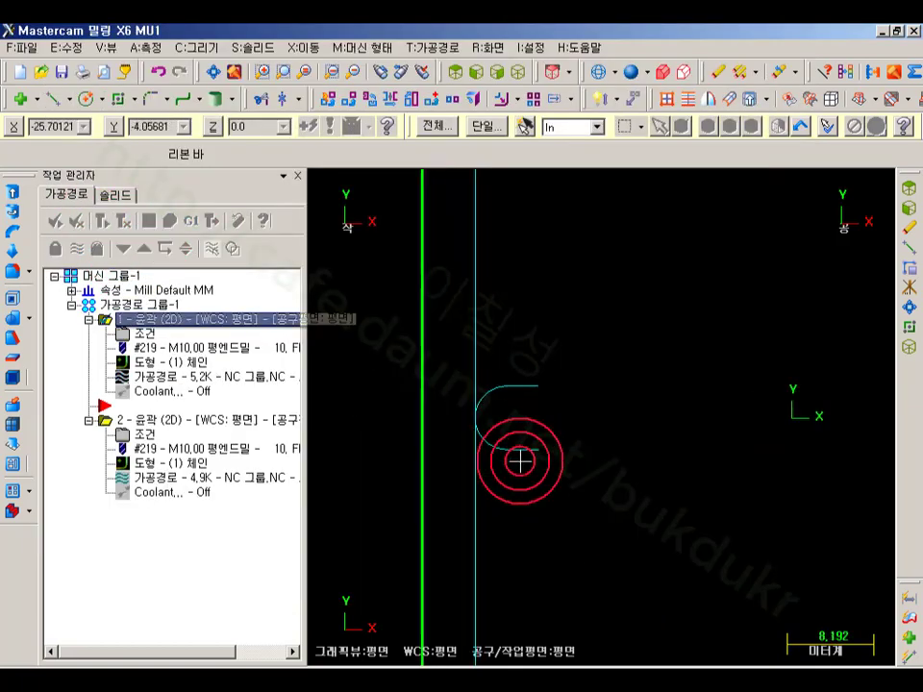
pyautogui.click(173, 377)
pyautogui.click(589, 184)
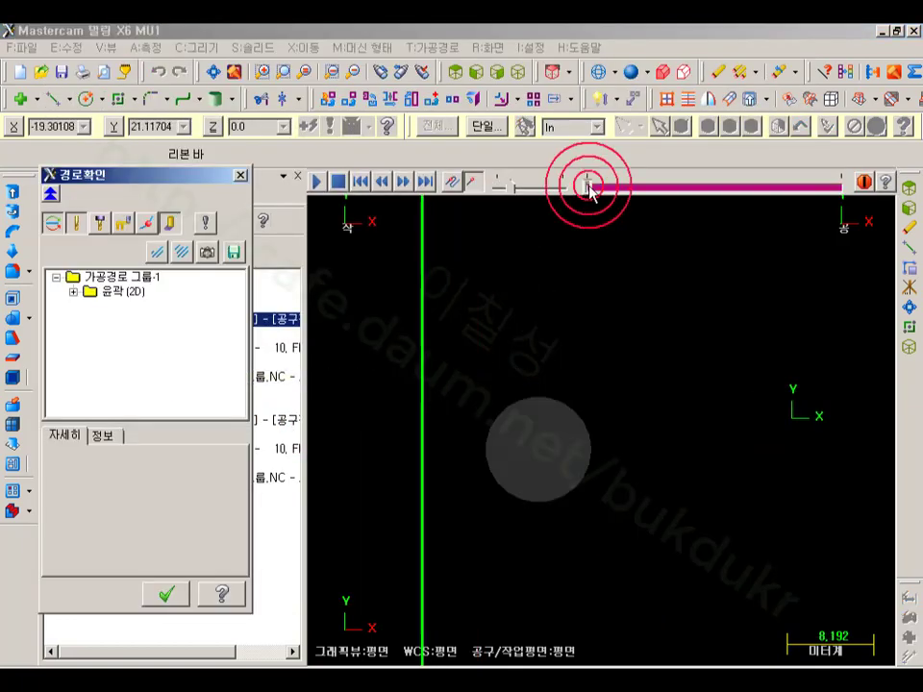
# - Step through the first contour's backplot to examine its lead-in and lead-out moves, and close the backplot
pyautogui.moveTo(588, 184); pyautogui.dragTo(810, 204)
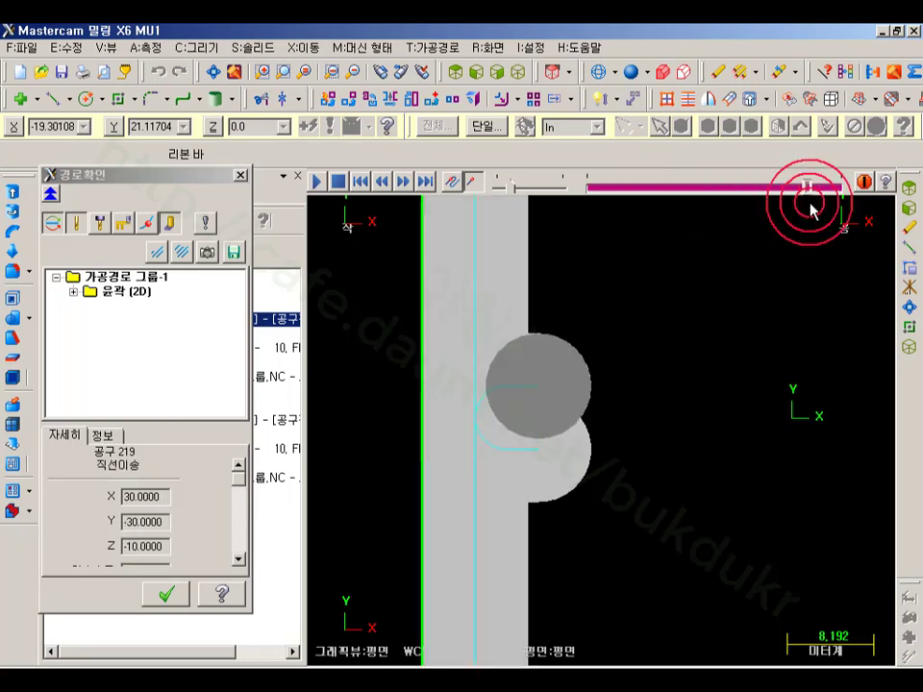
pyautogui.scroll(3, 422, 436)
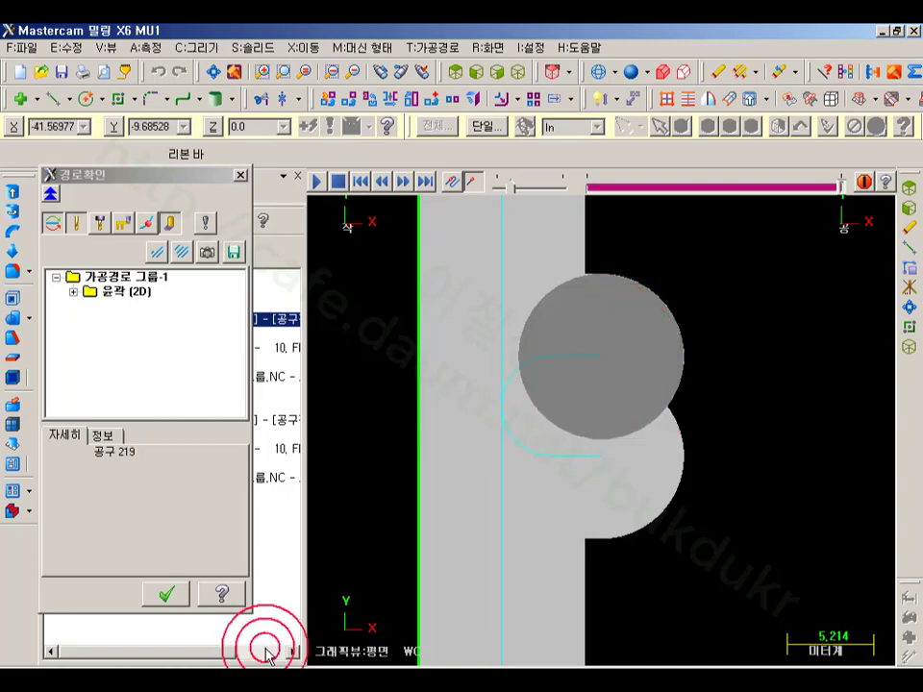
pyautogui.rightClick(348, 665)
pyautogui.press('Escape')
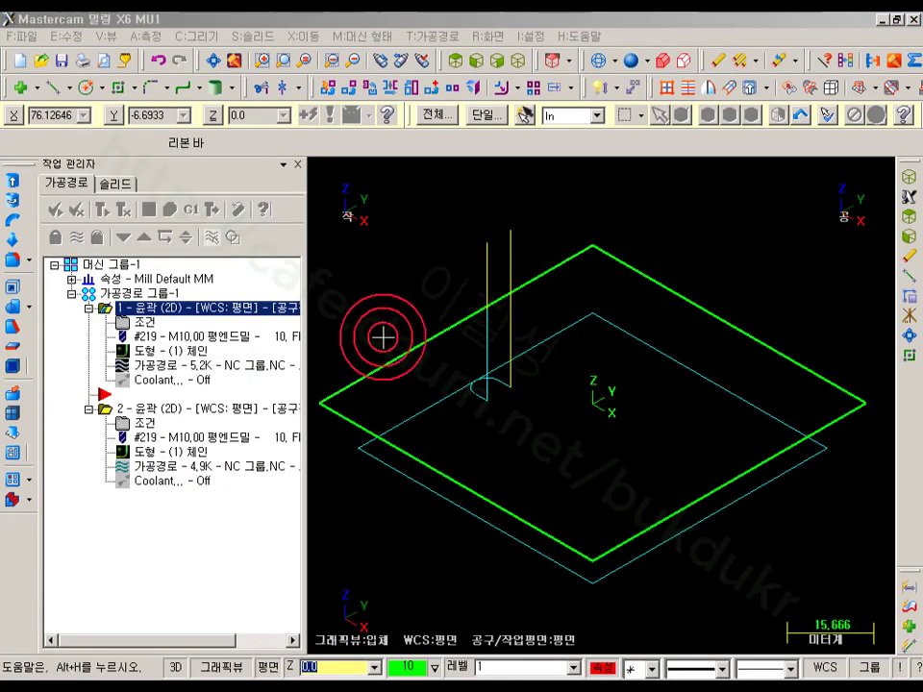
# - Review the entry-point and exit-point options in the first contour's lead in/out parameters and close them without changes
pyautogui.click(146, 326)
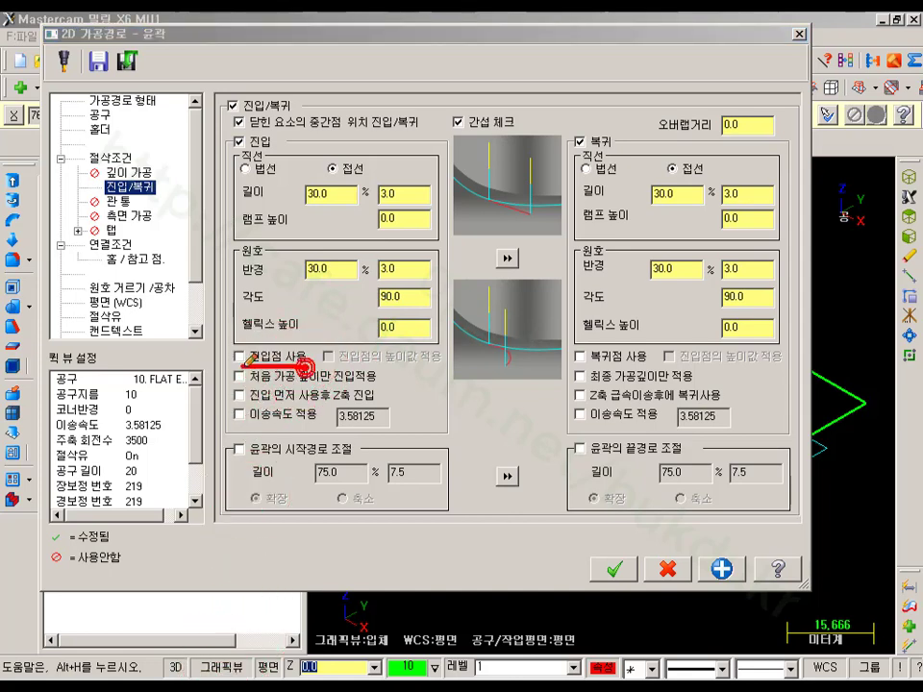
pyautogui.moveTo(248, 362)
pyautogui.mouseDown()
pyautogui.moveTo(206, 350)
pyautogui.moveTo(288, 352)
pyautogui.moveTo(268, 352)
pyautogui.moveTo(313, 365)
pyautogui.mouseUp()
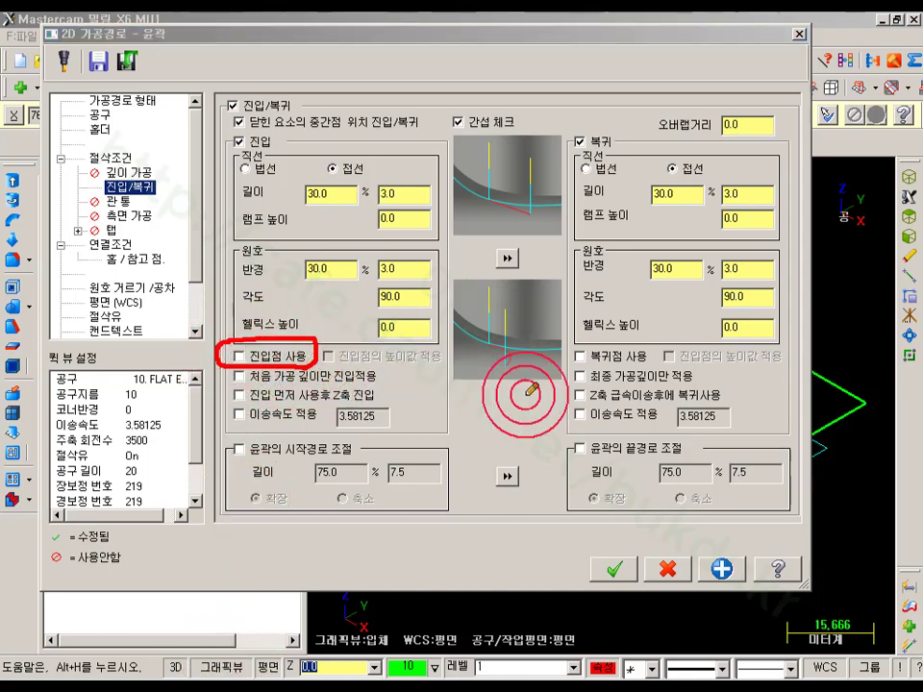
pyautogui.moveTo(663, 361)
pyautogui.mouseDown()
pyautogui.moveTo(674, 377)
pyautogui.moveTo(570, 343)
pyautogui.mouseUp()
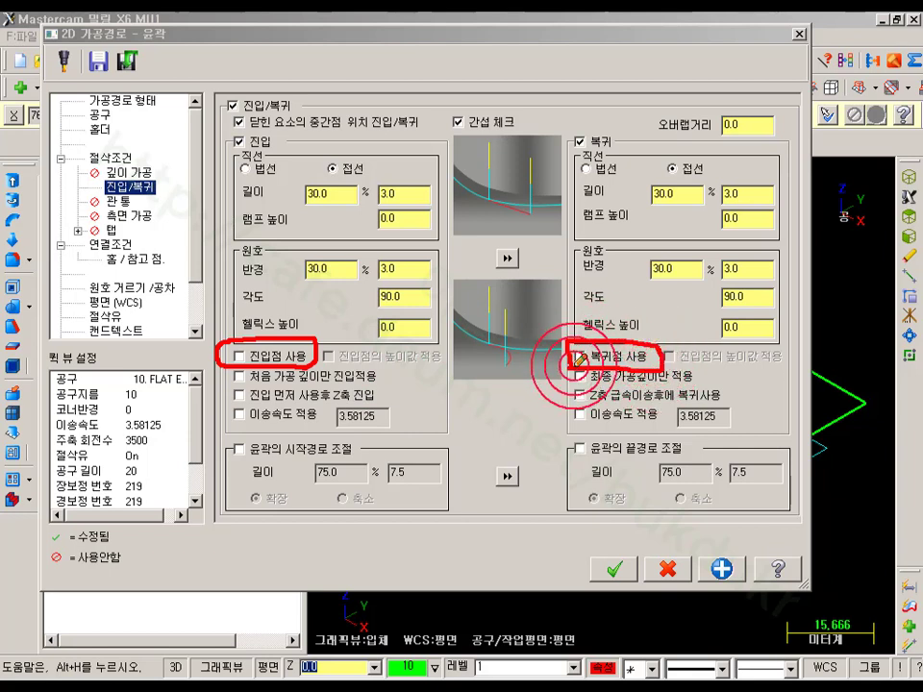
pyautogui.rightClick(552, 443)
pyautogui.click(585, 652)
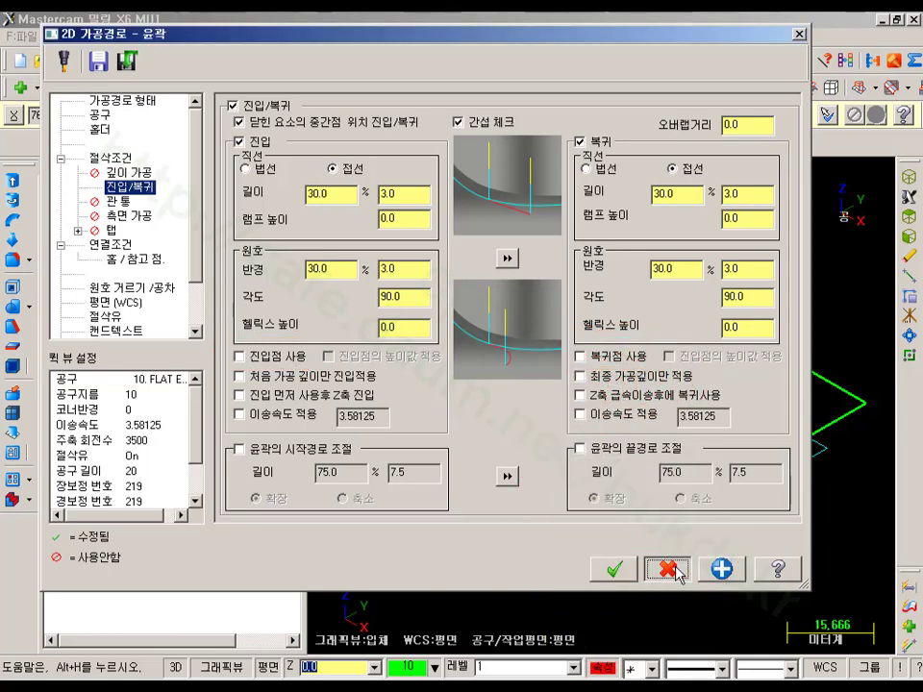
pyautogui.click(676, 567)
# - In the top view, draw a circle of diameter 10 inside the square, between the lead-in arc and the origin
pyautogui.scroll(-5, 581, 439)
pyautogui.click(460, 64)
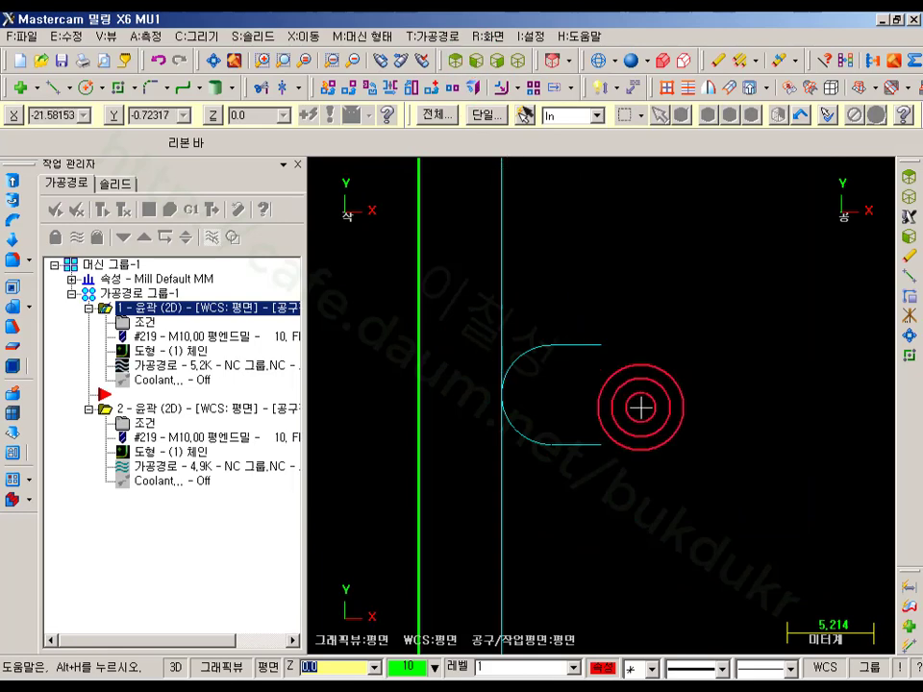
pyautogui.scroll(-15, 447, 394)
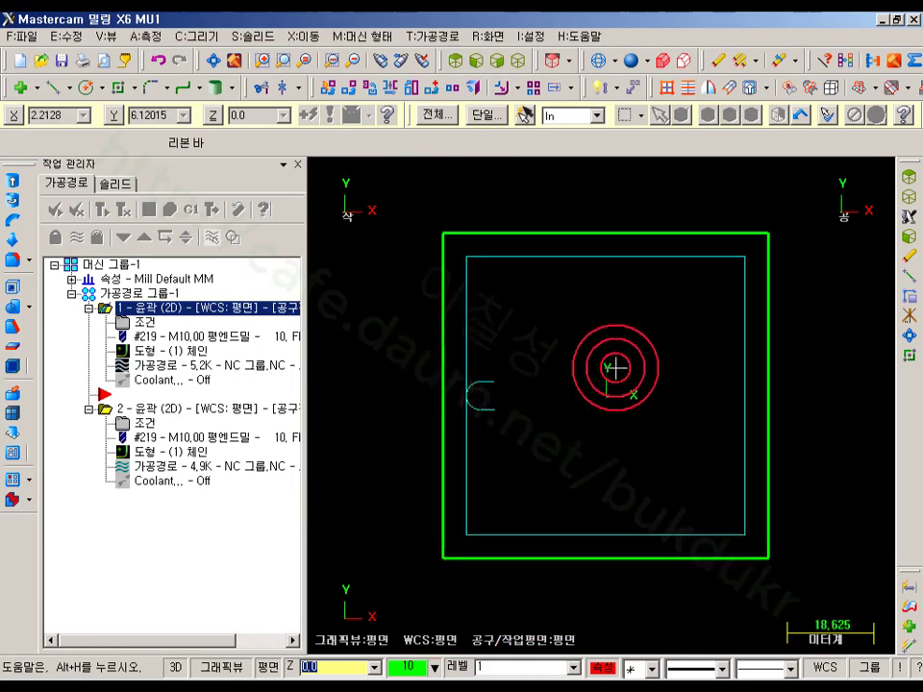
pyautogui.click(86, 87)
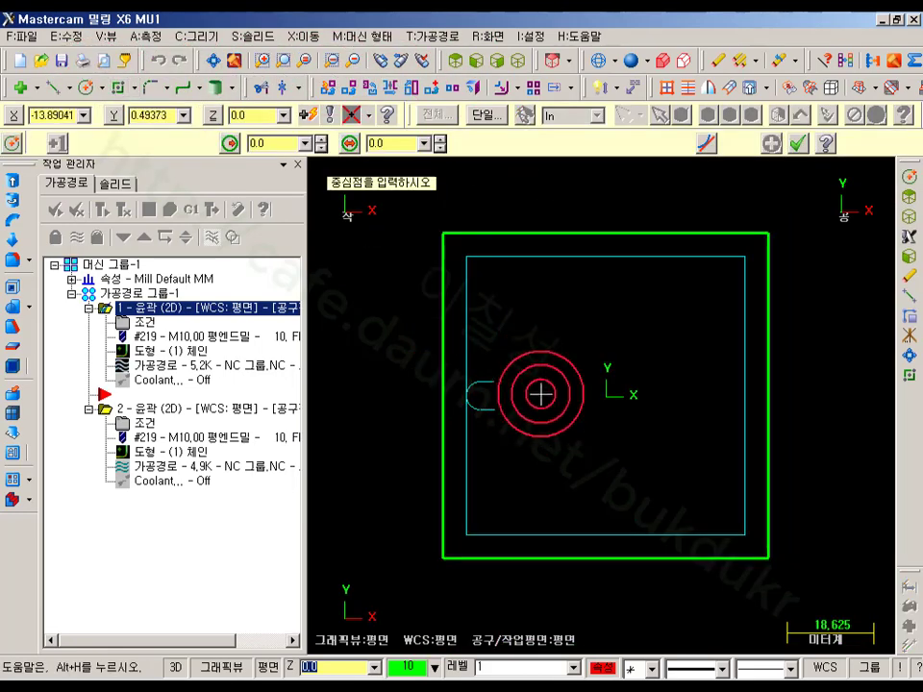
pyautogui.click(541, 394)
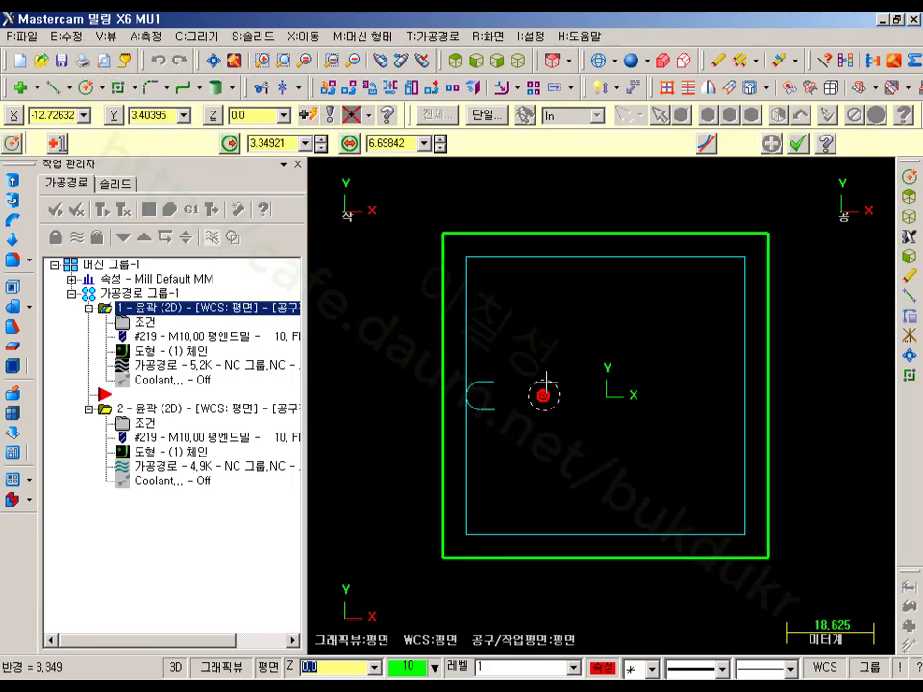
pyautogui.click(404, 143)
pyautogui.write('10')
pyautogui.press('Return')
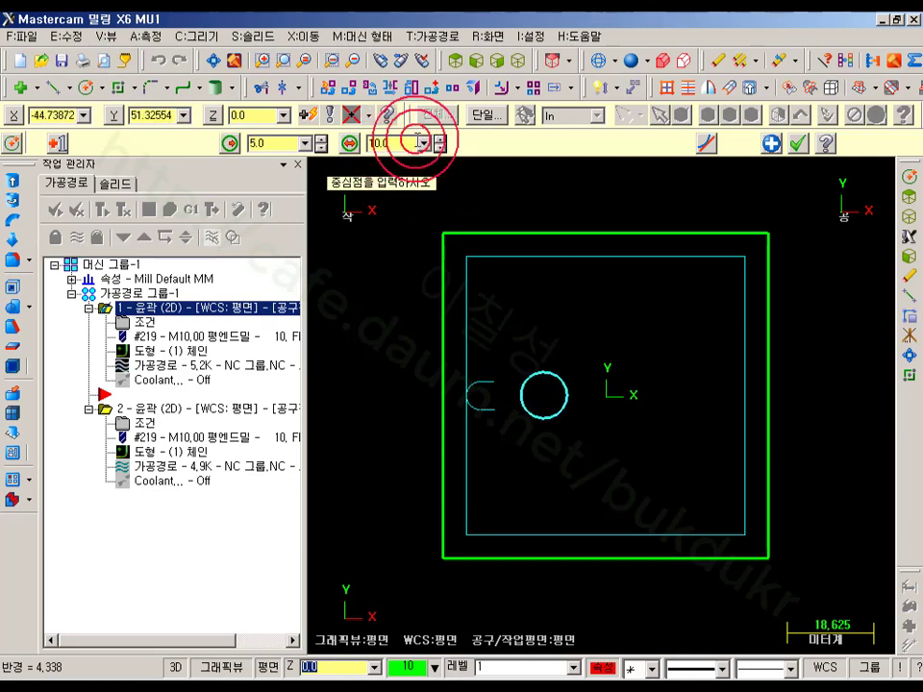
pyautogui.click(772, 143)
pyautogui.click(797, 144)
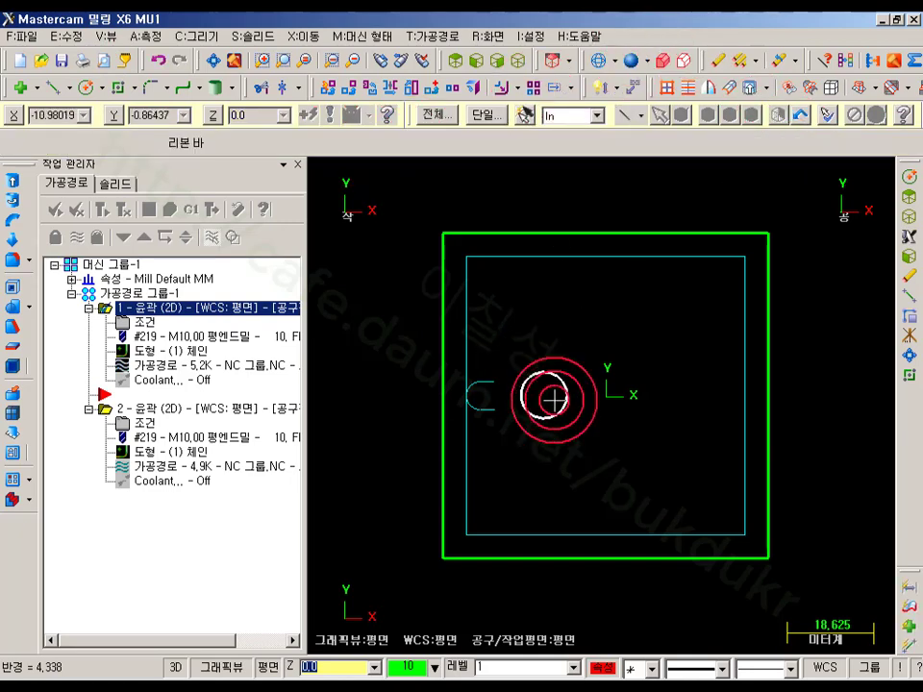
# - Add the circle's centre as a point chain ahead of the existing chain in the first contour operation's geometry
pyautogui.scroll(1, 424, 381)
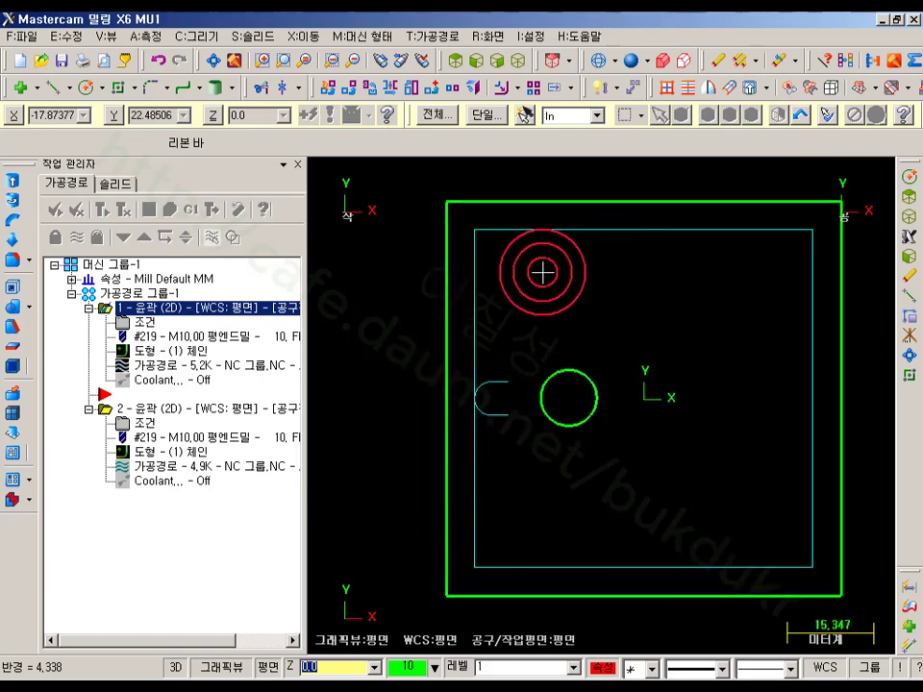
pyautogui.click(154, 352)
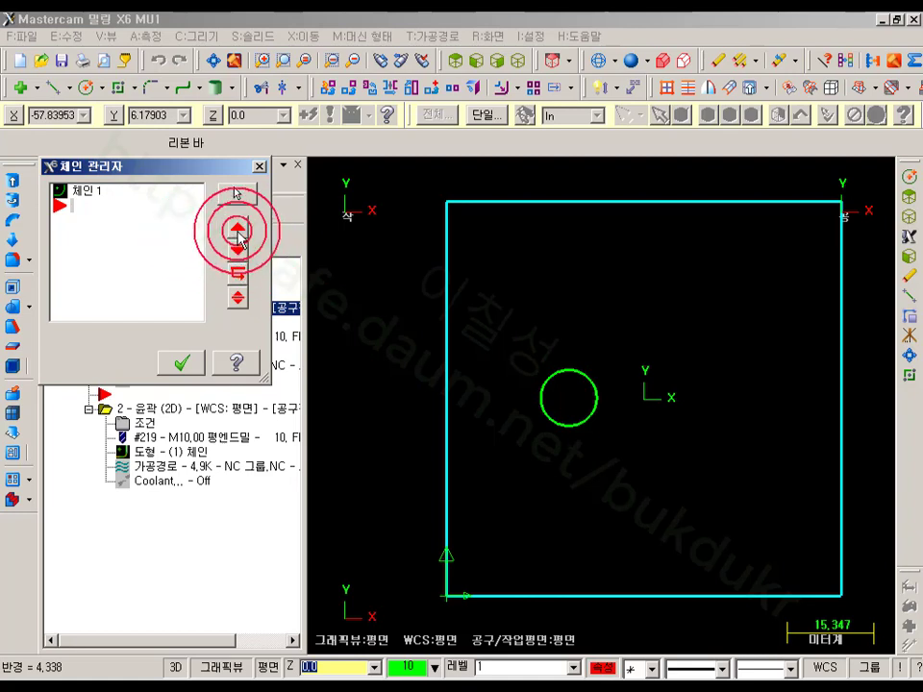
pyautogui.click(72, 208)
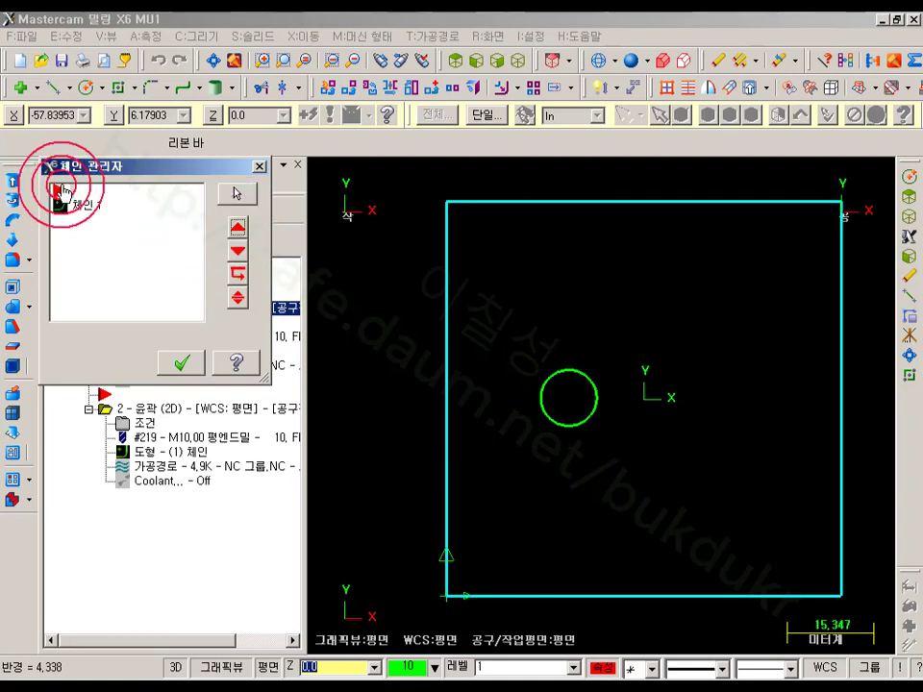
pyautogui.rightClick(121, 239)
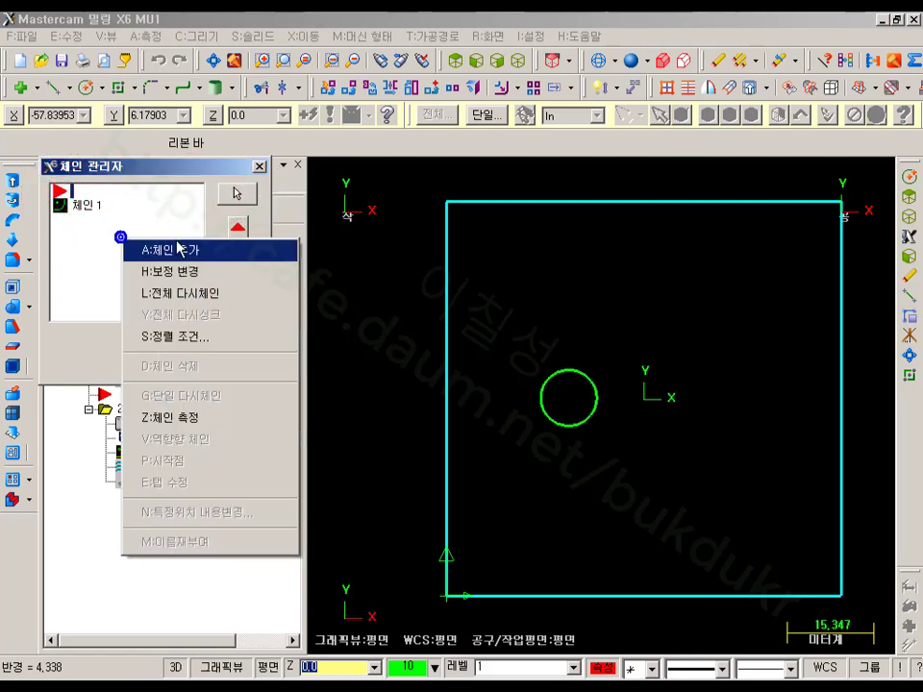
pyautogui.click(186, 252)
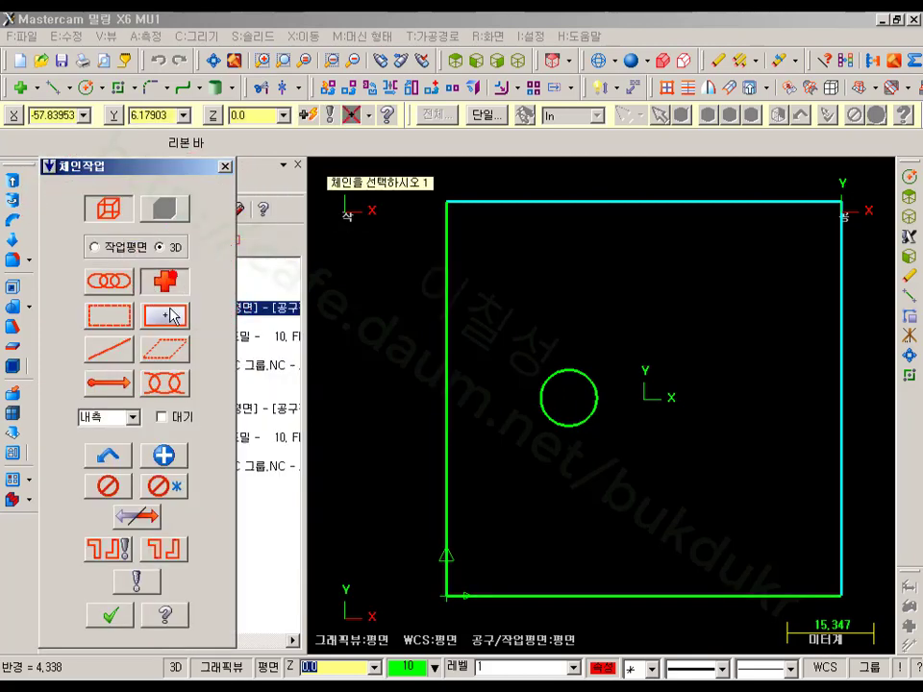
pyautogui.click(569, 397)
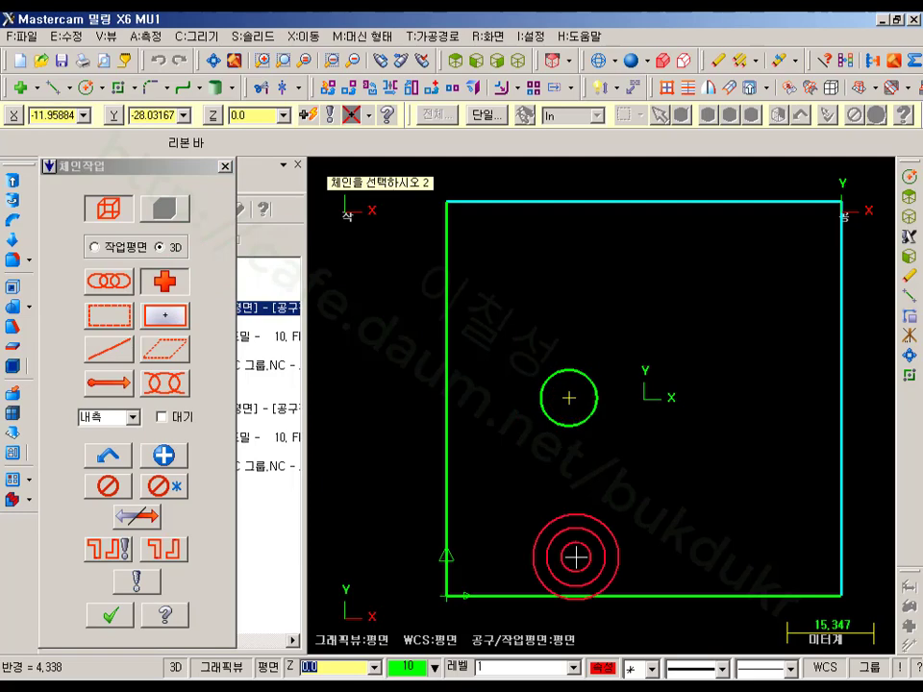
pyautogui.click(122, 615)
pyautogui.click(187, 365)
pyautogui.click(344, 399)
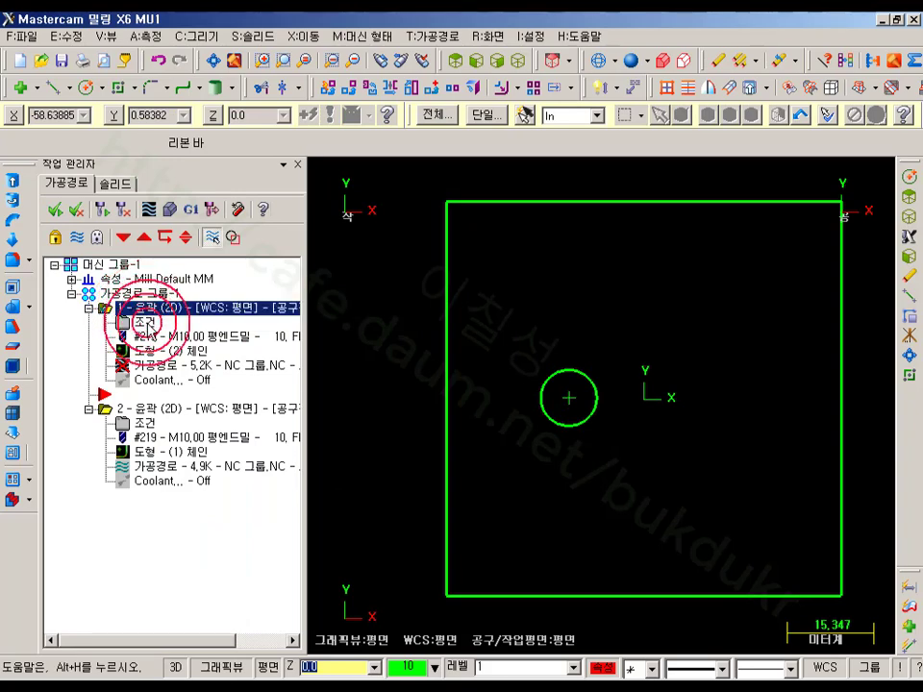
# - Enable the entry-point option in the first contour's lead in/out parameters and regenerate the toolpath
pyautogui.click(144, 325)
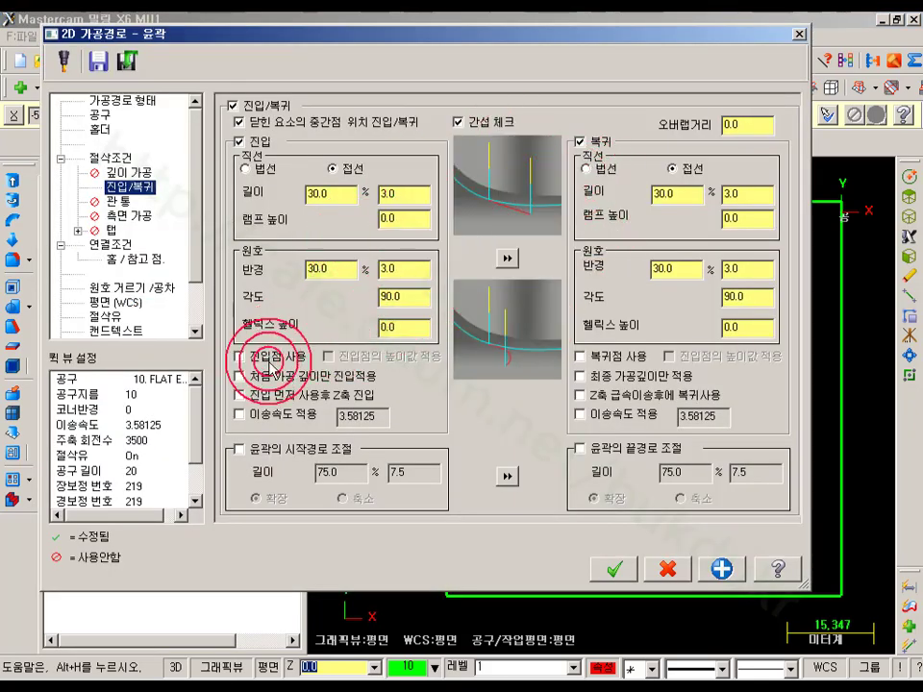
pyautogui.click(613, 569)
pyautogui.click(103, 209)
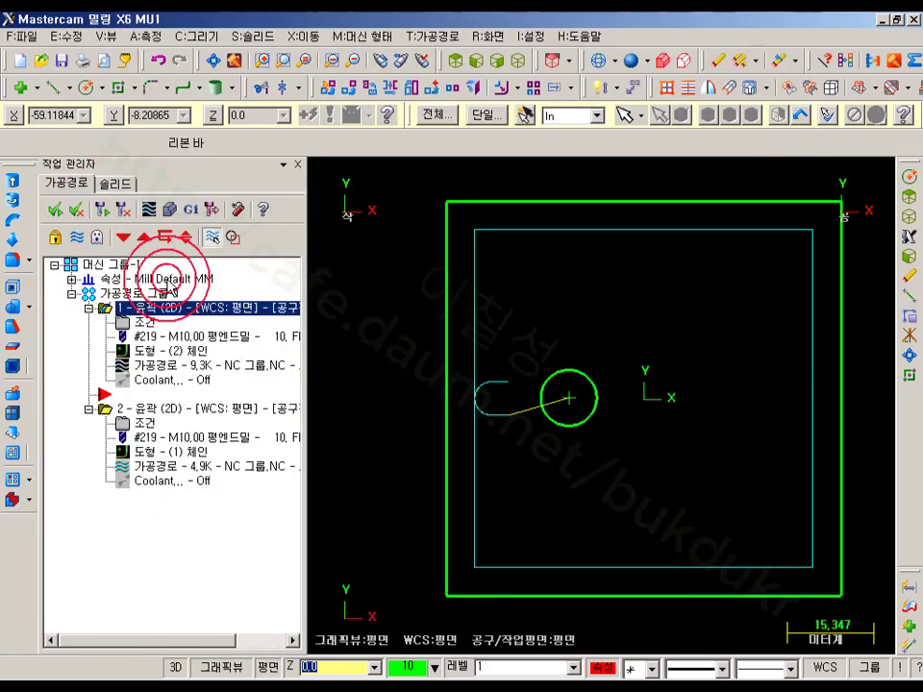
# - Backplot the first contour with rapid moves displayed and examine the approach from the circle's centre to the lead-in
pyautogui.click(140, 365)
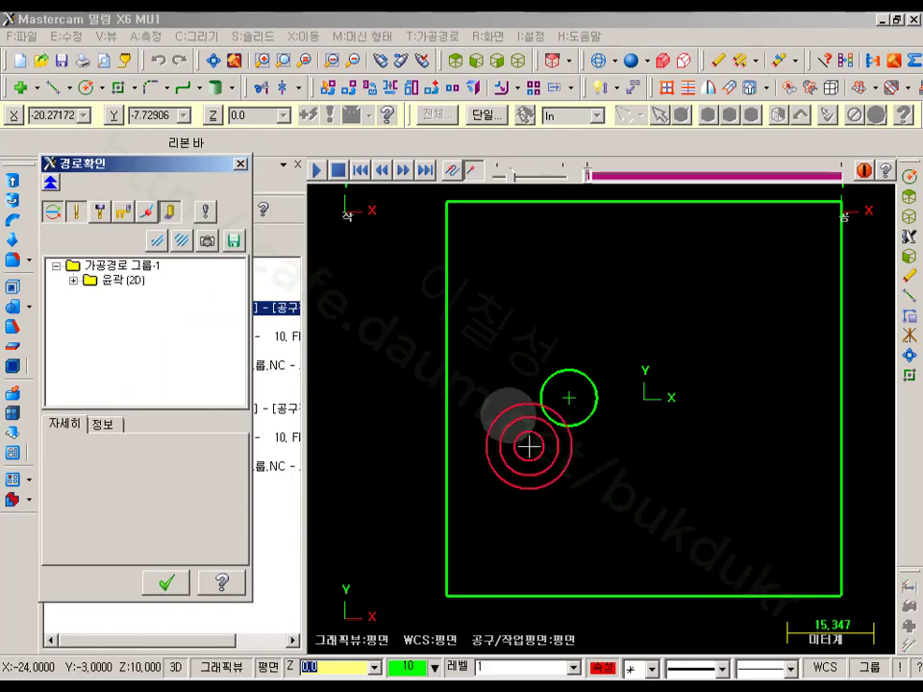
pyautogui.moveTo(588, 173); pyautogui.dragTo(794, 184)
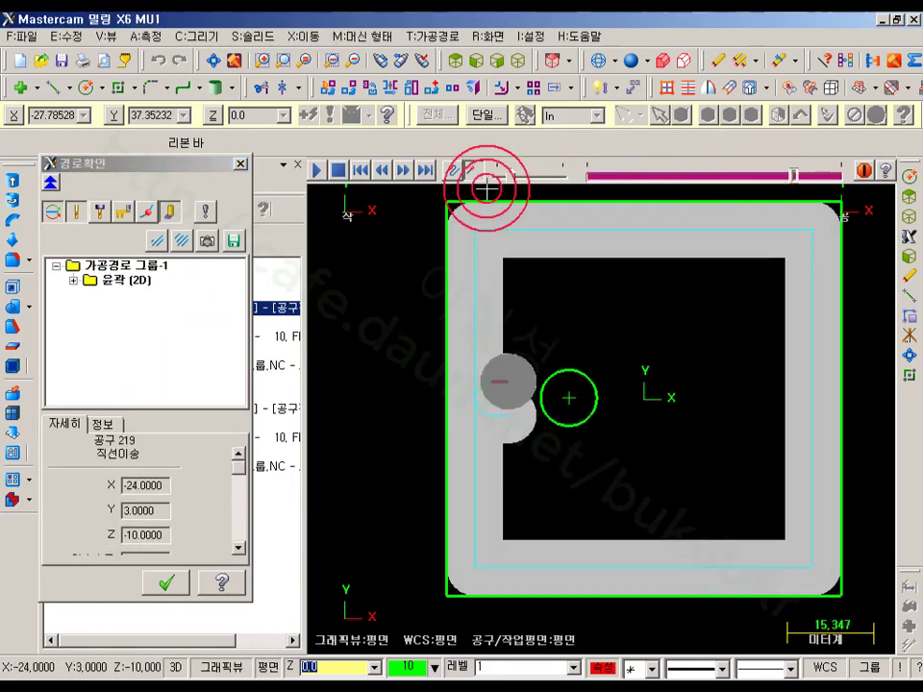
pyautogui.click(128, 211)
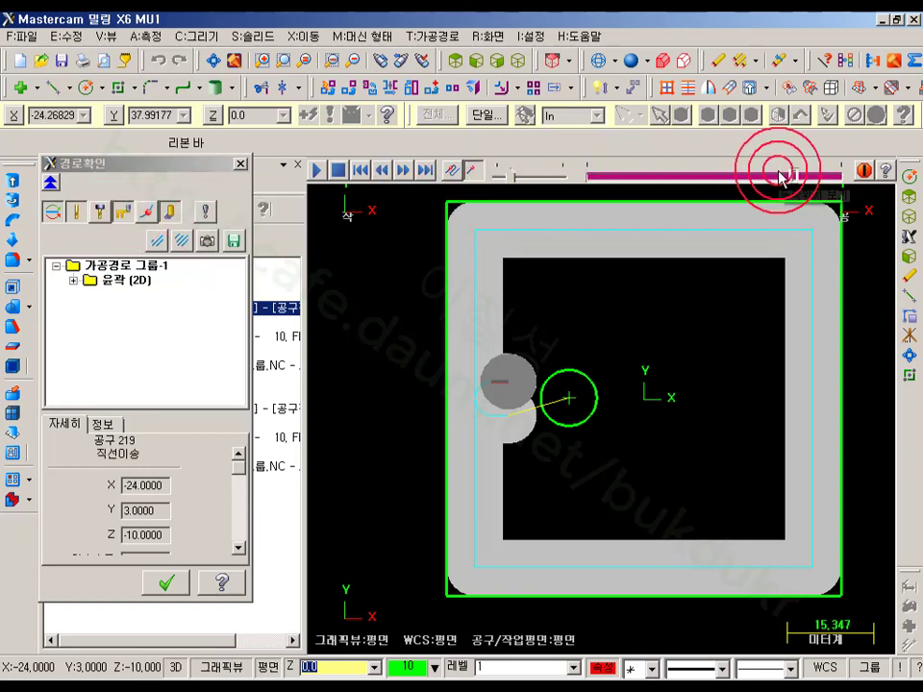
pyautogui.moveTo(794, 174); pyautogui.dragTo(502, 169)
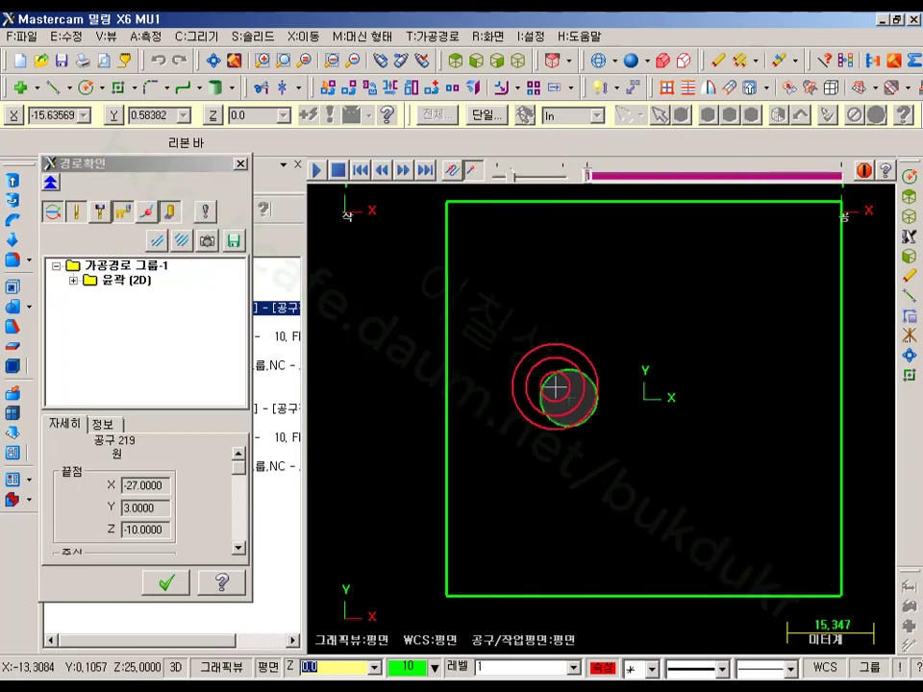
pyautogui.scroll(6, 562, 423)
pyautogui.scroll(-11, 567, 407)
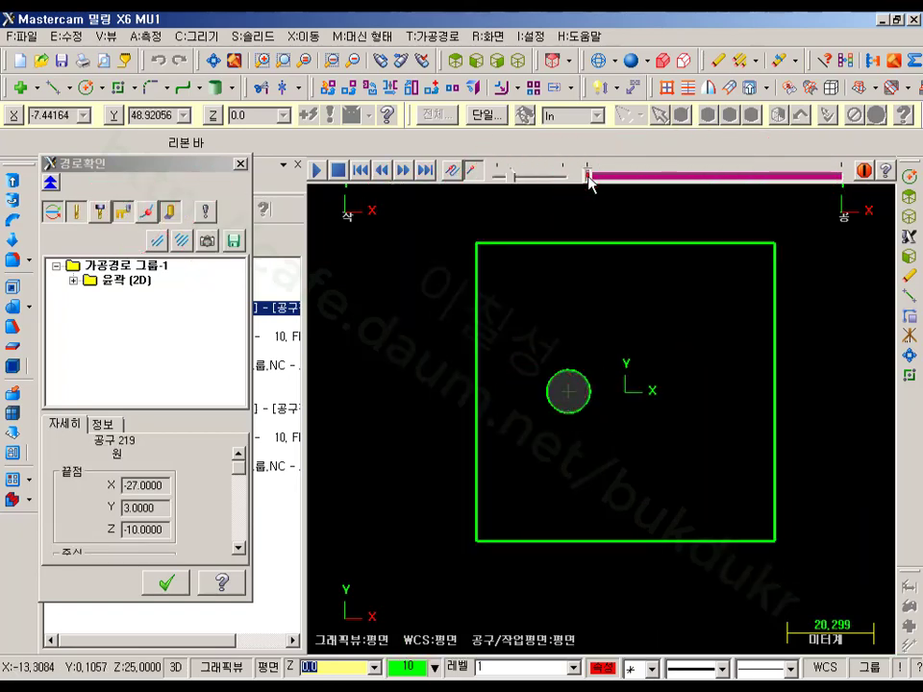
pyautogui.moveTo(590, 178); pyautogui.dragTo(622, 176)
pyautogui.scroll(10, 556, 402)
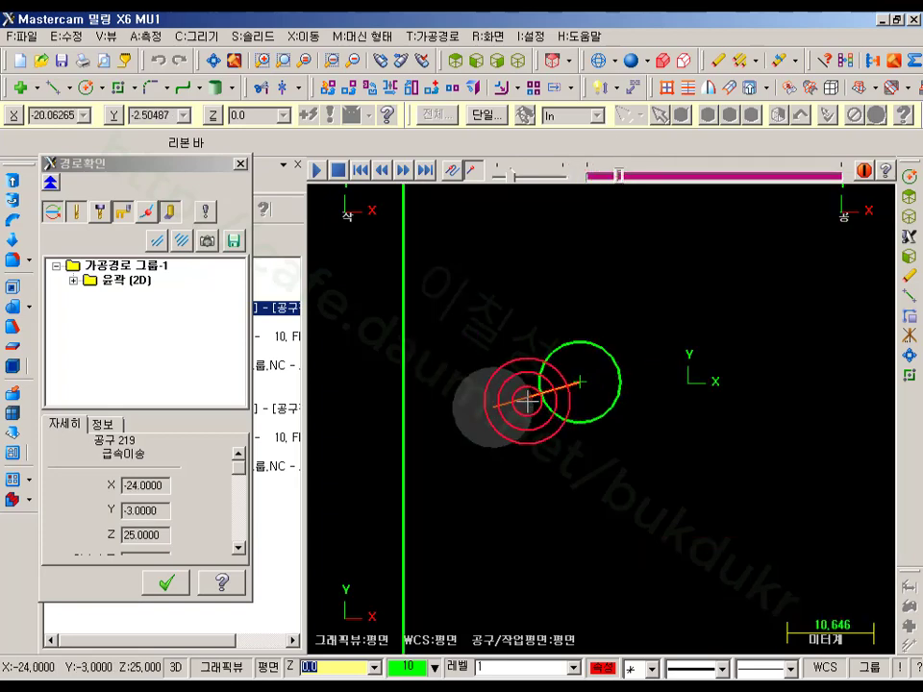
# - Examine the heights of the entry approach moves in the front view and close the backplot
pyautogui.click(489, 63)
pyautogui.scroll(-15, 523, 490)
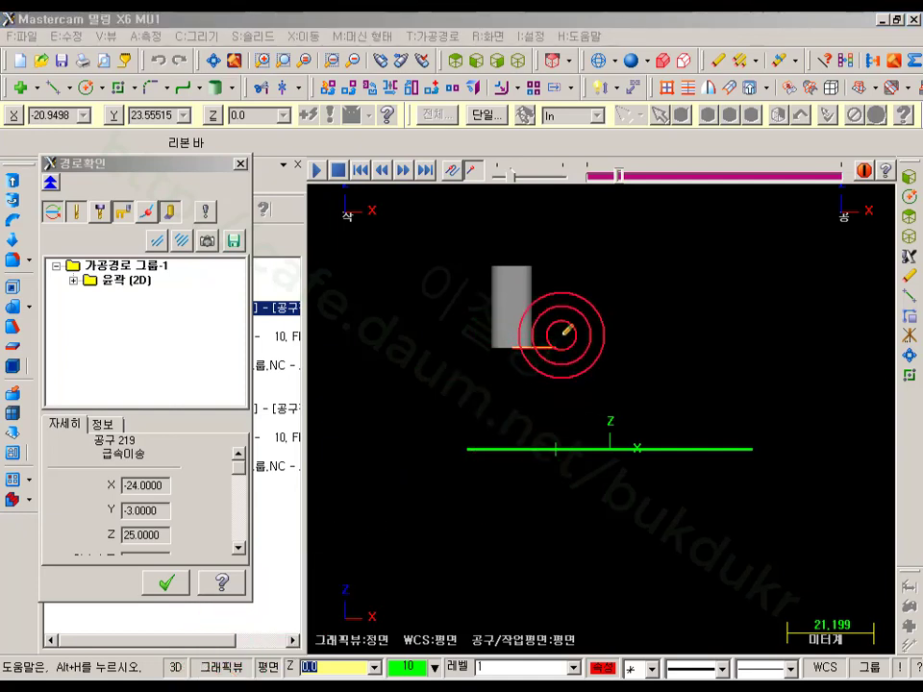
pyautogui.moveTo(554, 408); pyautogui.dragTo(551, 497)
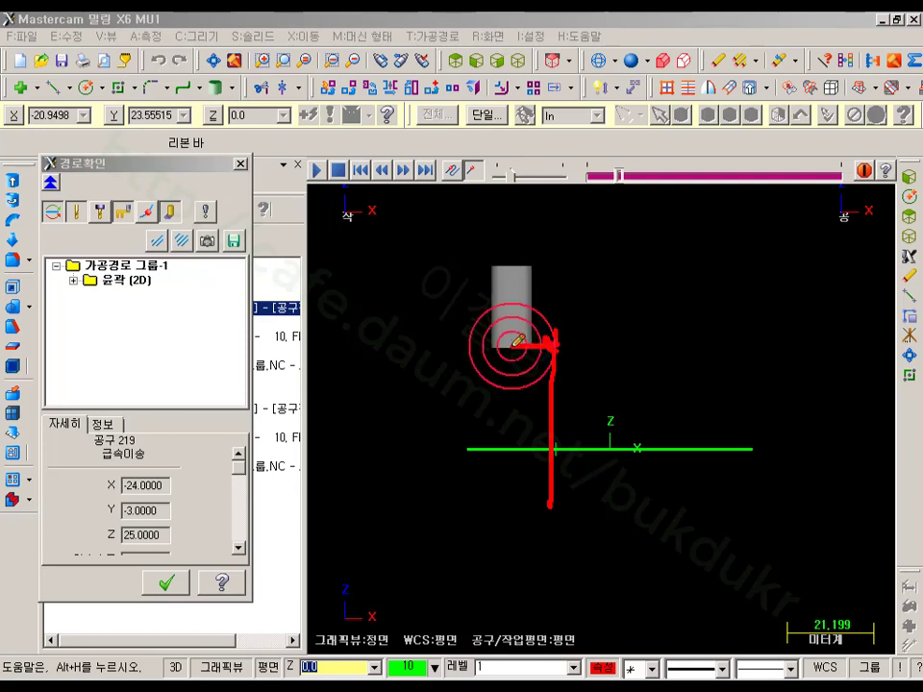
pyautogui.moveTo(517, 358)
pyautogui.mouseDown()
pyautogui.moveTo(520, 448)
pyautogui.moveTo(480, 460)
pyautogui.moveTo(546, 446)
pyautogui.mouseUp()
pyautogui.moveTo(553, 387); pyautogui.dragTo(560, 321)
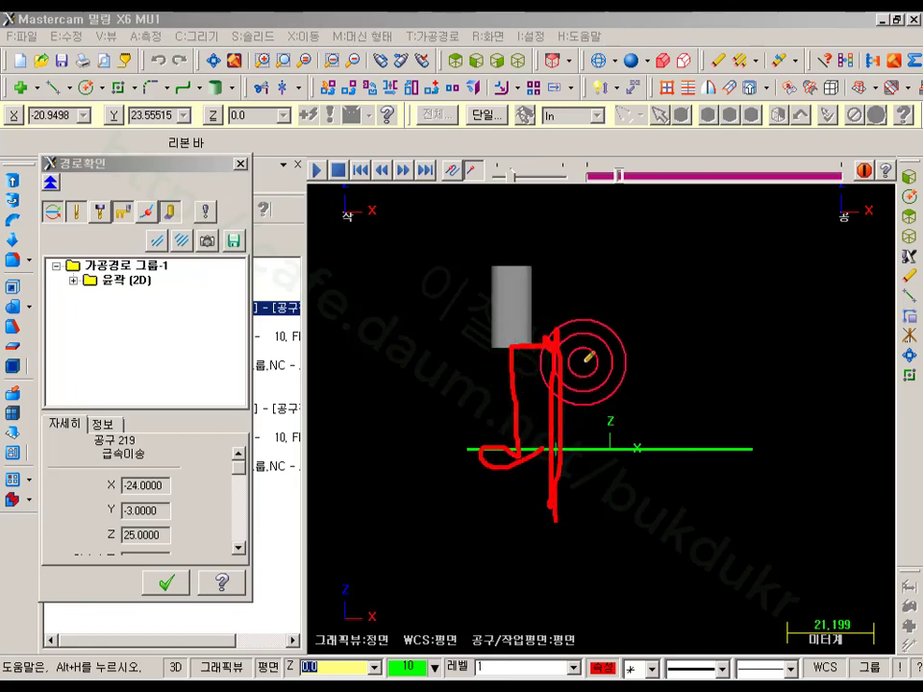
pyautogui.rightClick(664, 328)
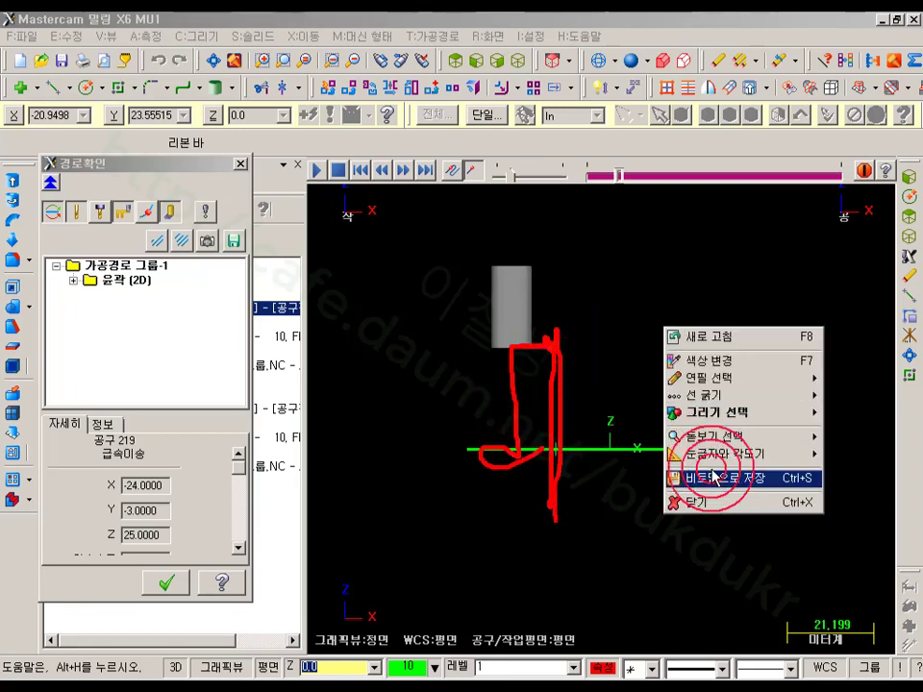
pyautogui.click(711, 502)
pyautogui.click(169, 581)
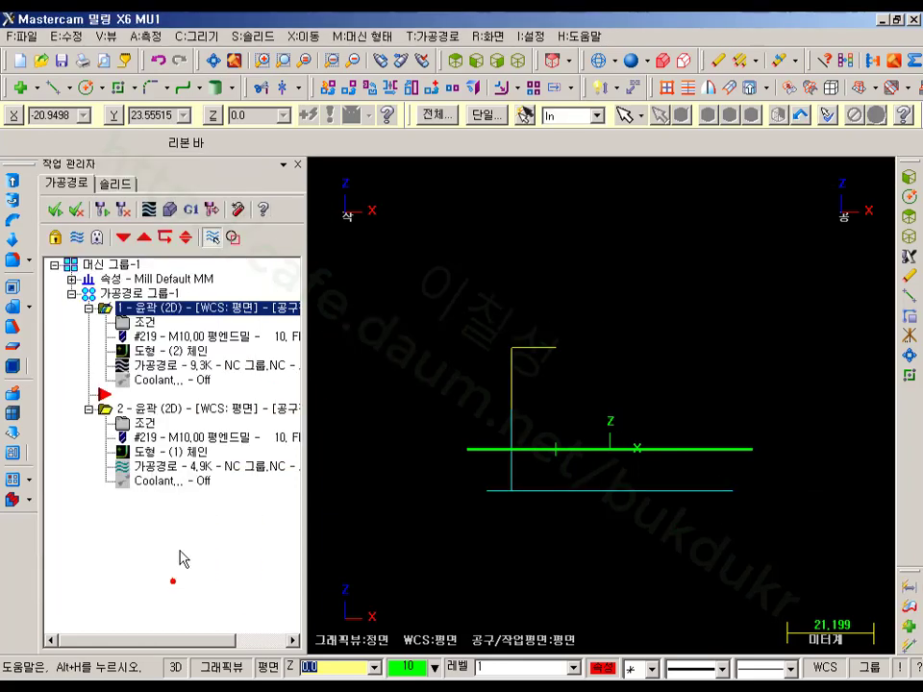
# - Set the first contour's lead in/out parameters to use both the entry point and the exit point, and regenerate the toolpath
pyautogui.click(146, 322)
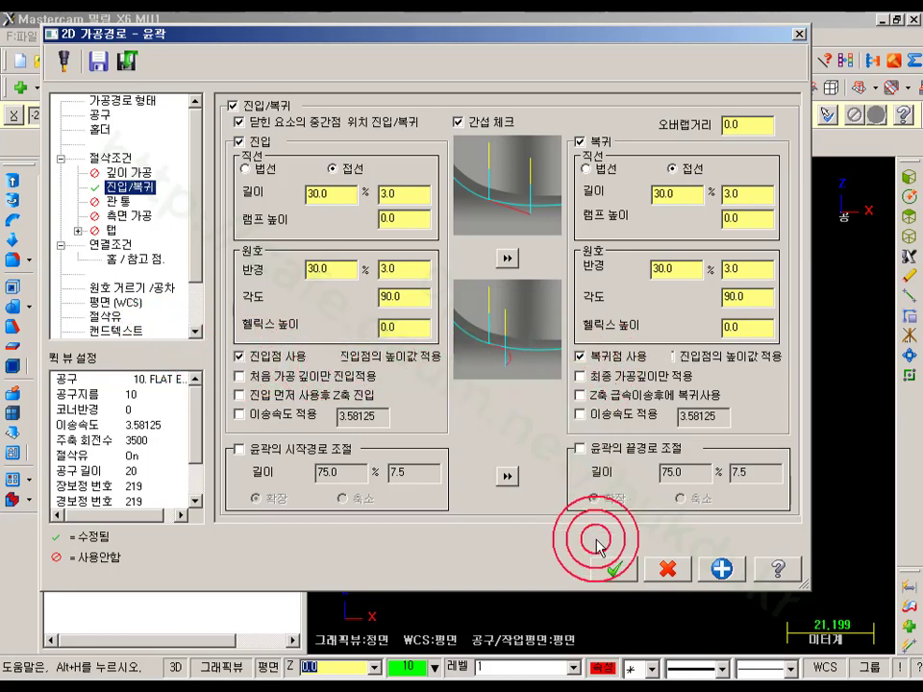
pyautogui.click(607, 567)
pyautogui.click(104, 209)
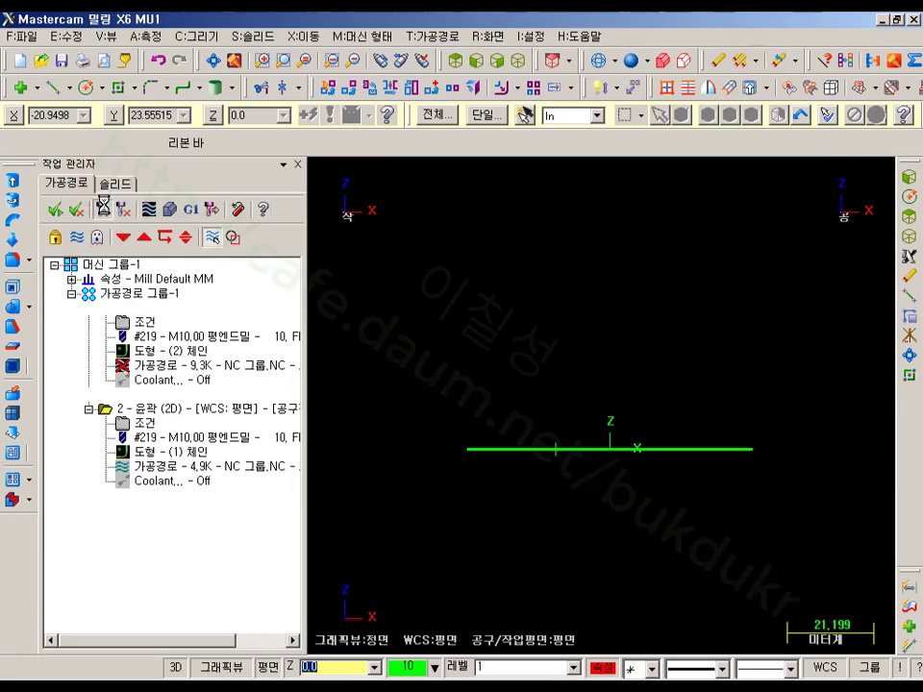
# - Backplot the first contour in the top view, stepping through the lead-in, the square and the lead-out to the circle's centre
pyautogui.click(475, 59)
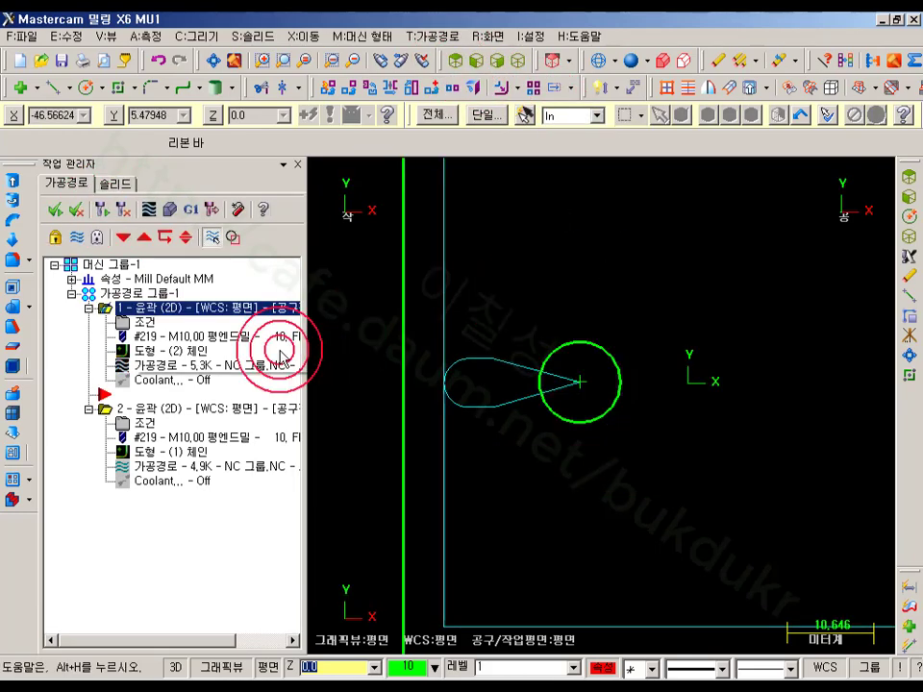
pyautogui.click(134, 365)
pyautogui.scroll(-3, 730, 454)
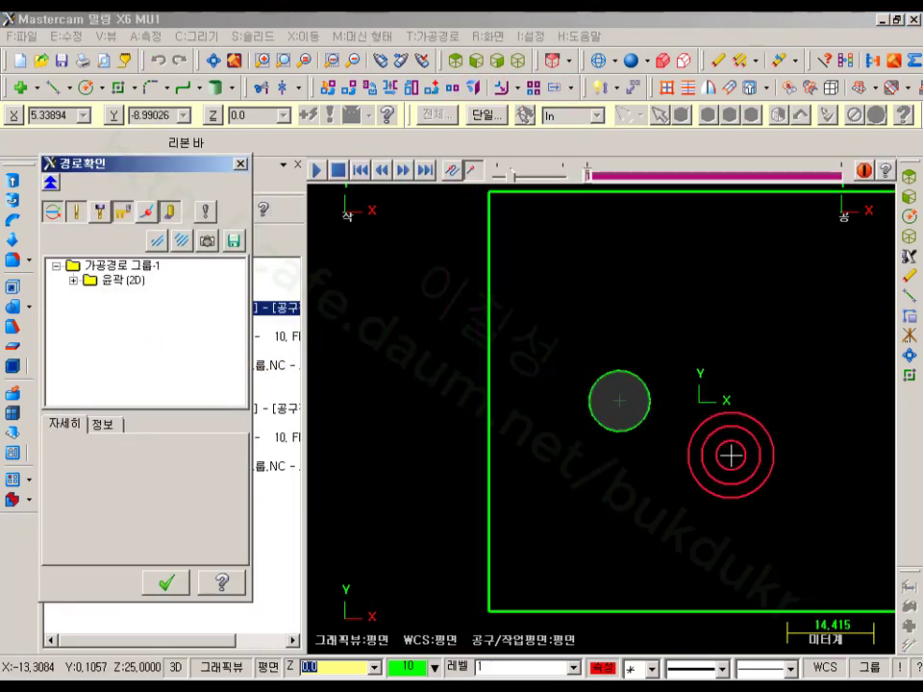
pyautogui.press('s')
pyautogui.press('s')
pyautogui.press('s')
pyautogui.press('s')
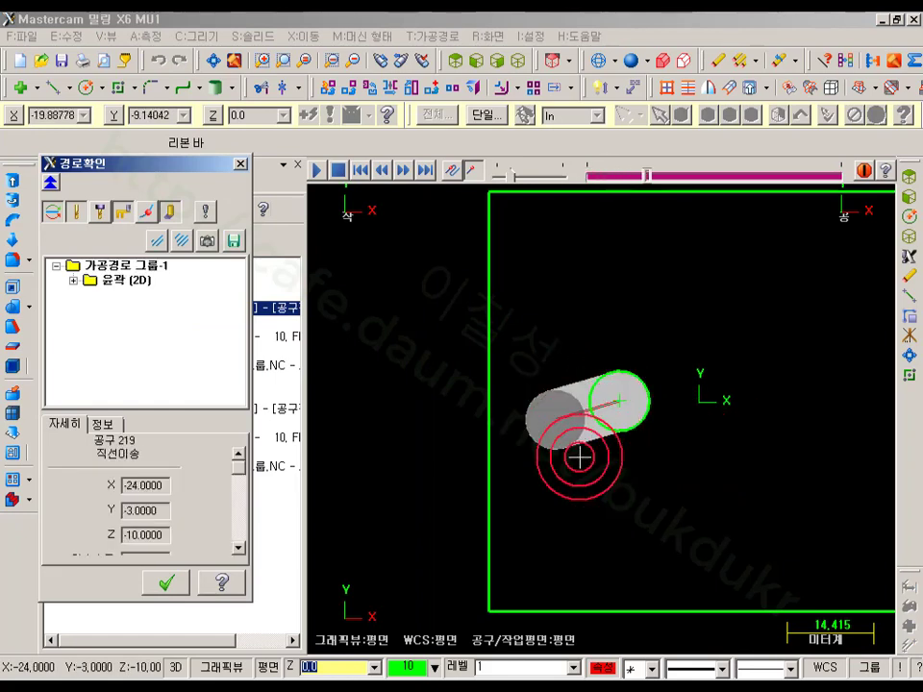
pyautogui.press('s')
pyautogui.press('s')
pyautogui.press('s')
pyautogui.press('s')
pyautogui.press('s')
pyautogui.press('s')
pyautogui.press('s')
pyautogui.press('s')
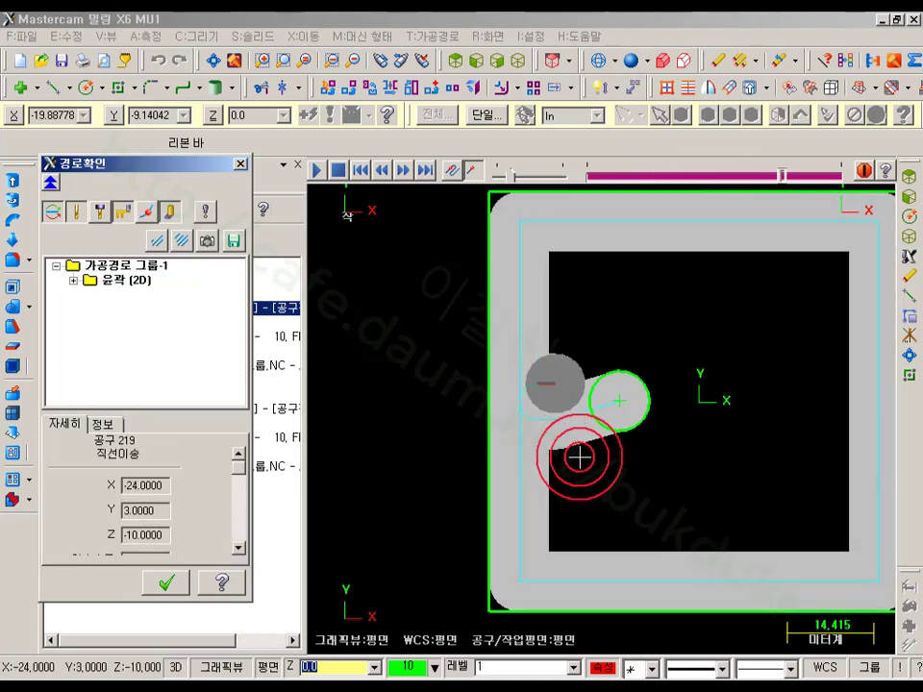
pyautogui.press('s')
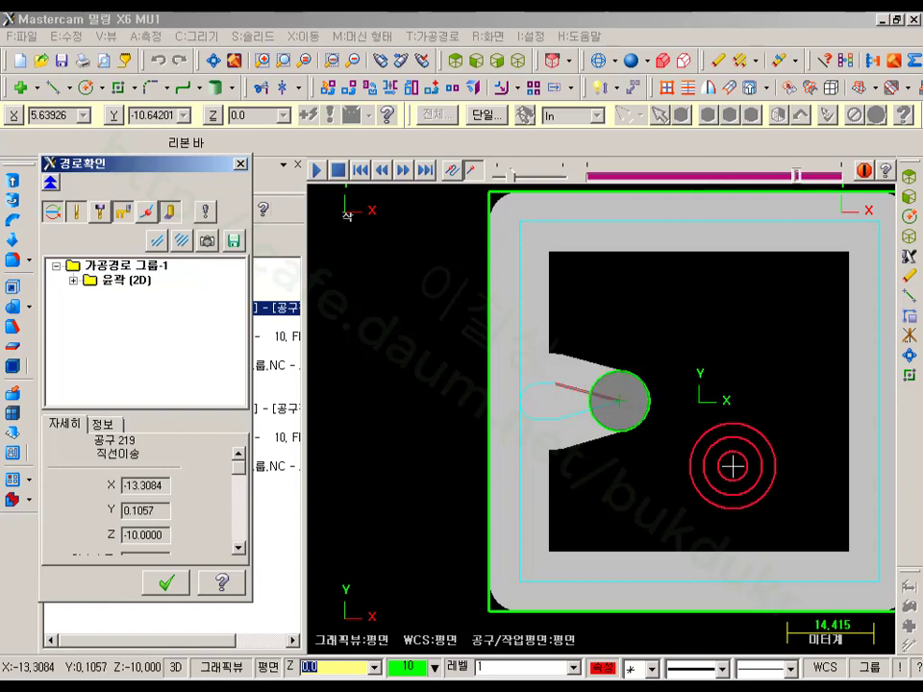
# - Examine the retract move at the exit point in the front and isometric views and close the backplot
pyautogui.click(476, 59)
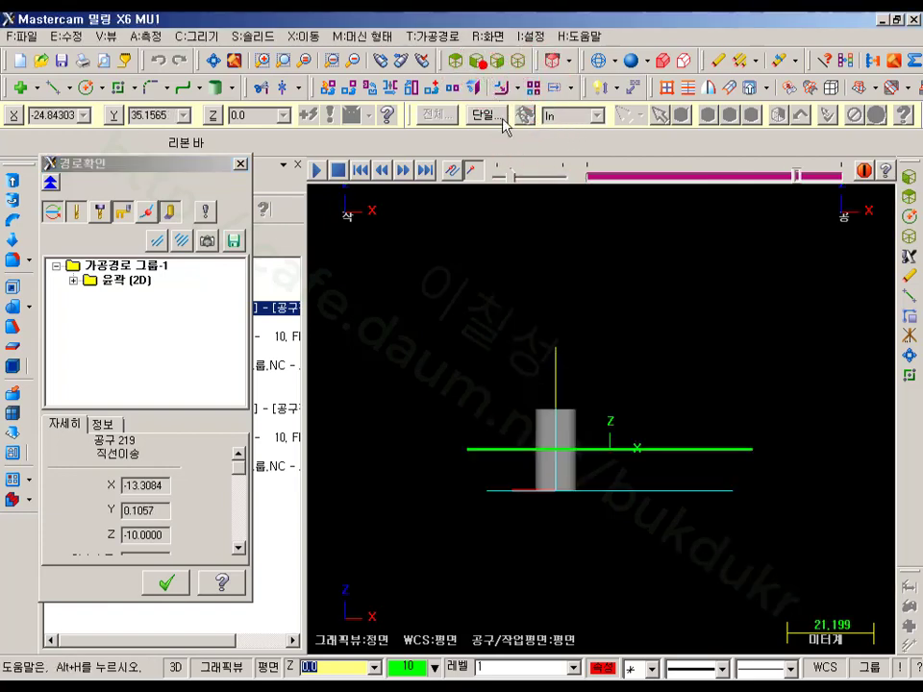
pyautogui.press('s')
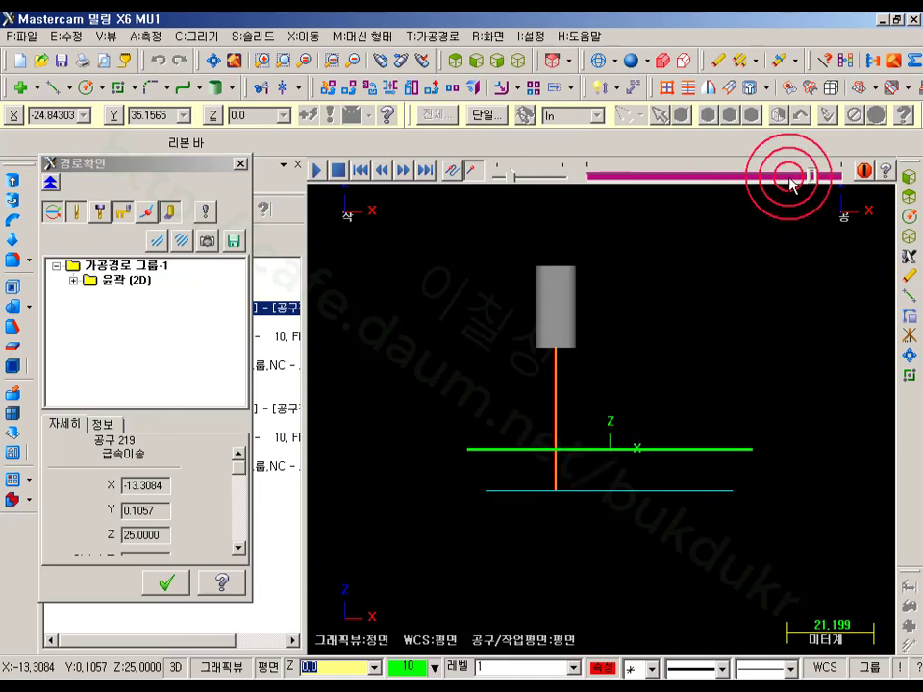
pyautogui.moveTo(784, 174)
pyautogui.mouseDown()
pyautogui.moveTo(560, 173)
pyautogui.moveTo(793, 184)
pyautogui.moveTo(829, 202)
pyautogui.mouseUp()
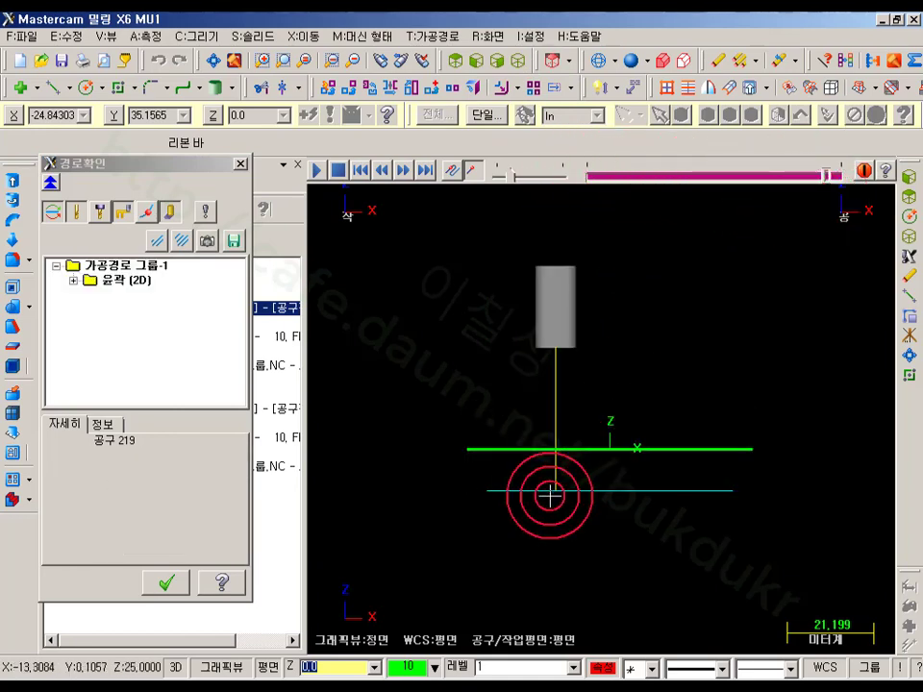
pyautogui.click(516, 63)
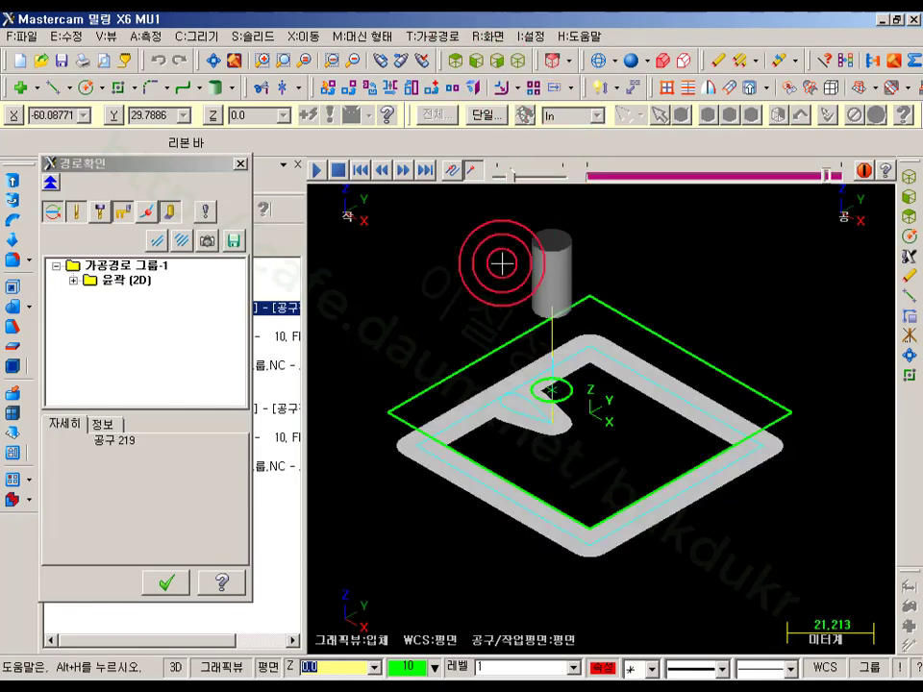
pyautogui.scroll(4, 535, 376)
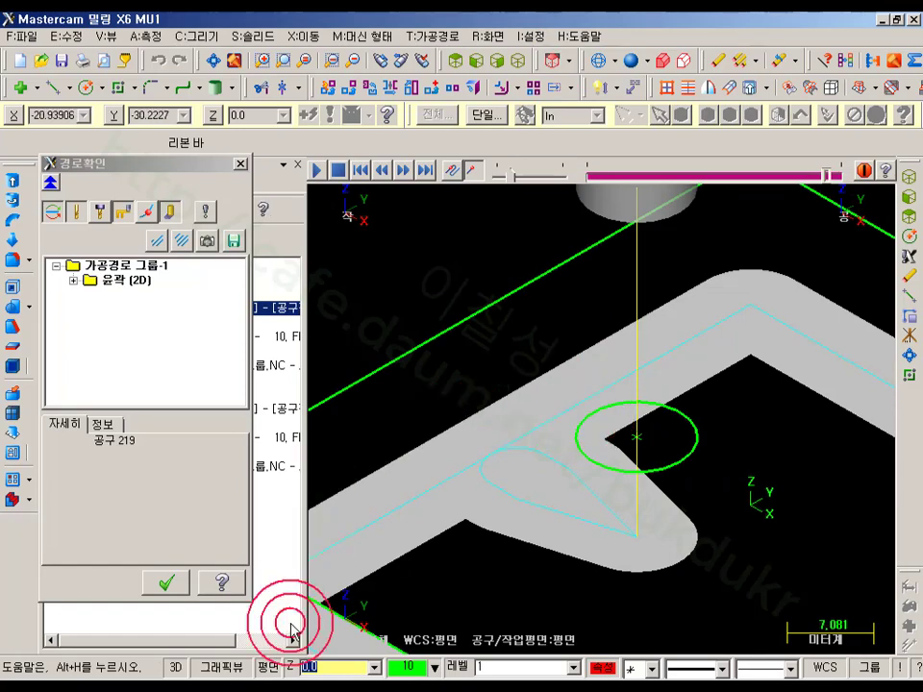
pyautogui.rightClick(391, 688)
pyautogui.click(166, 583)
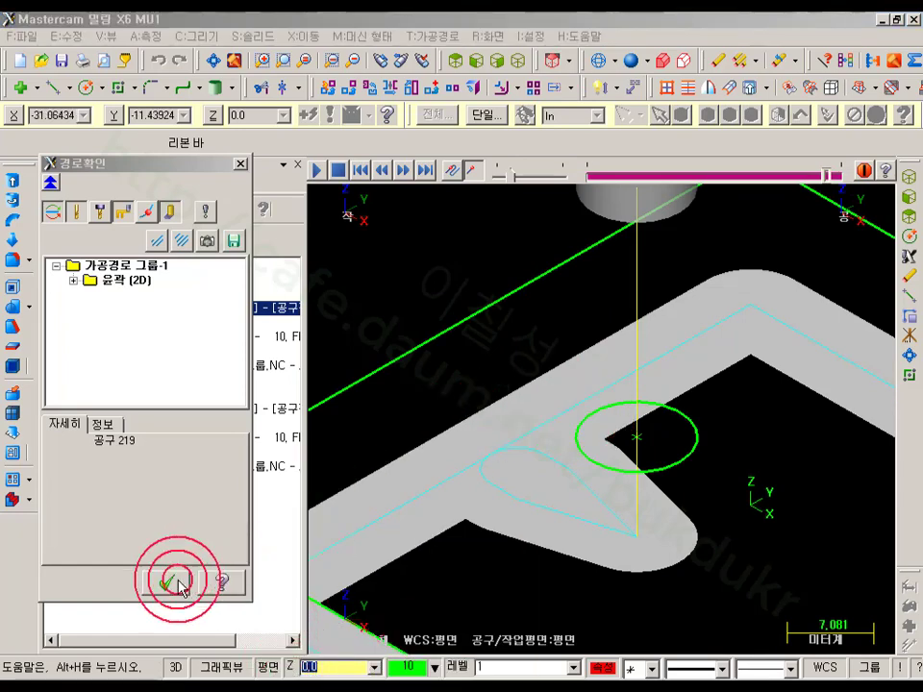
# - Review the first contour's lead in/out parameters and compare the heights of the circle's centre and the plunge end in the isometric view
pyautogui.click(141, 319)
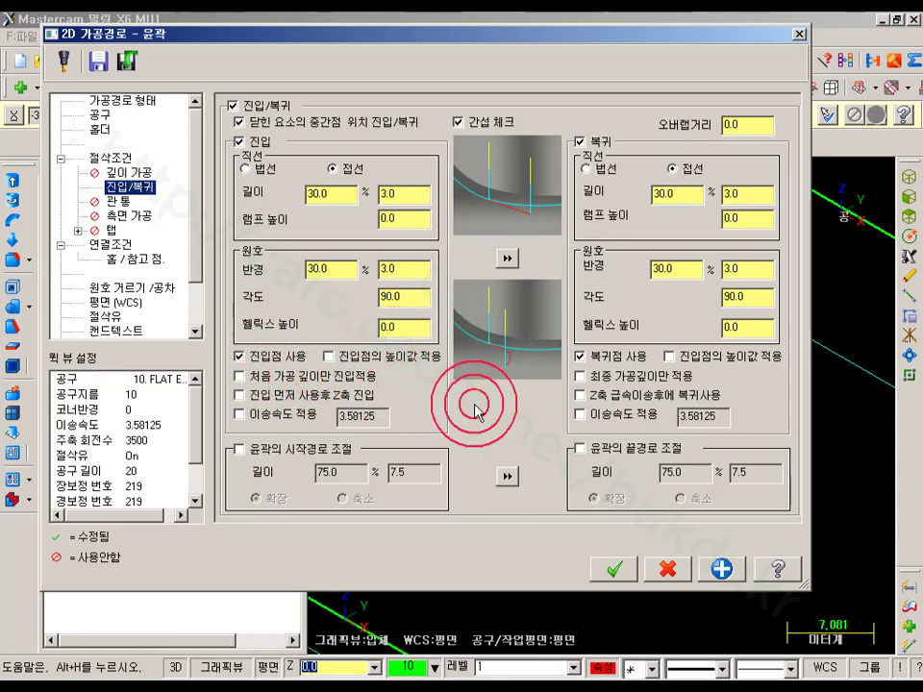
pyautogui.click(612, 571)
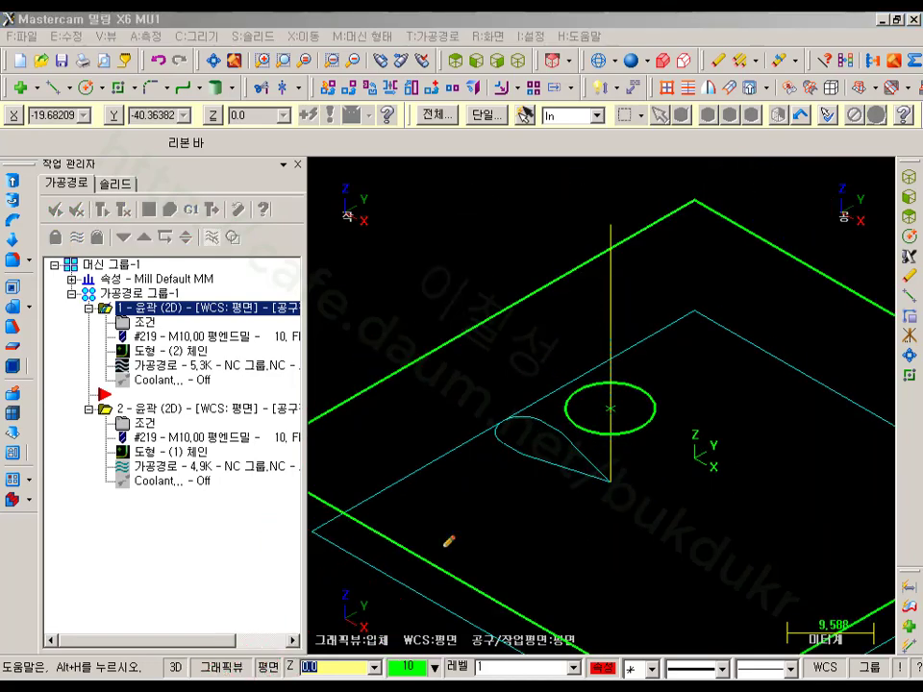
pyautogui.moveTo(604, 400); pyautogui.dragTo(603, 415)
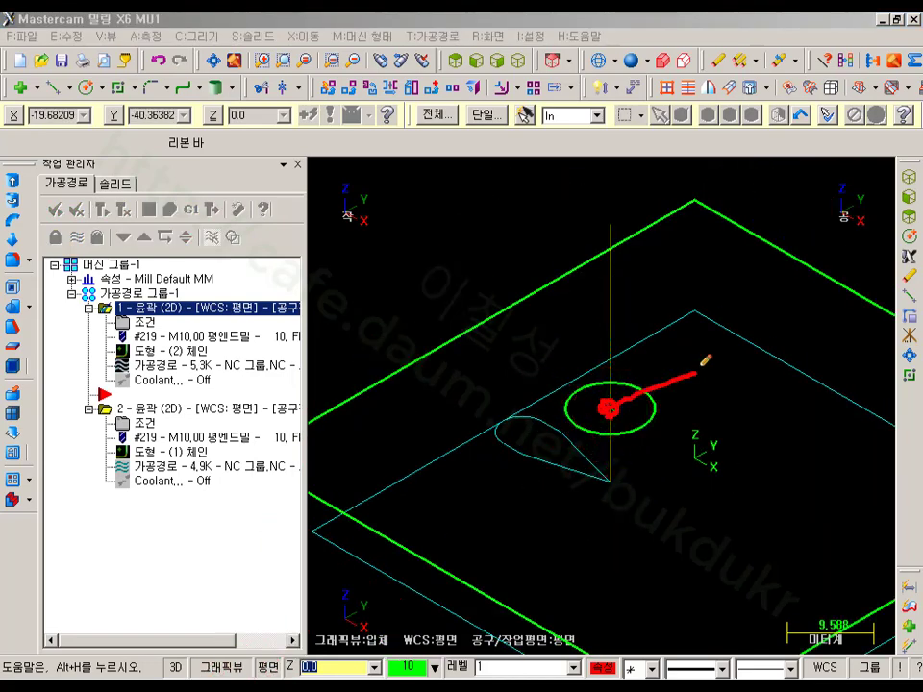
pyautogui.moveTo(706, 392); pyautogui.dragTo(772, 371)
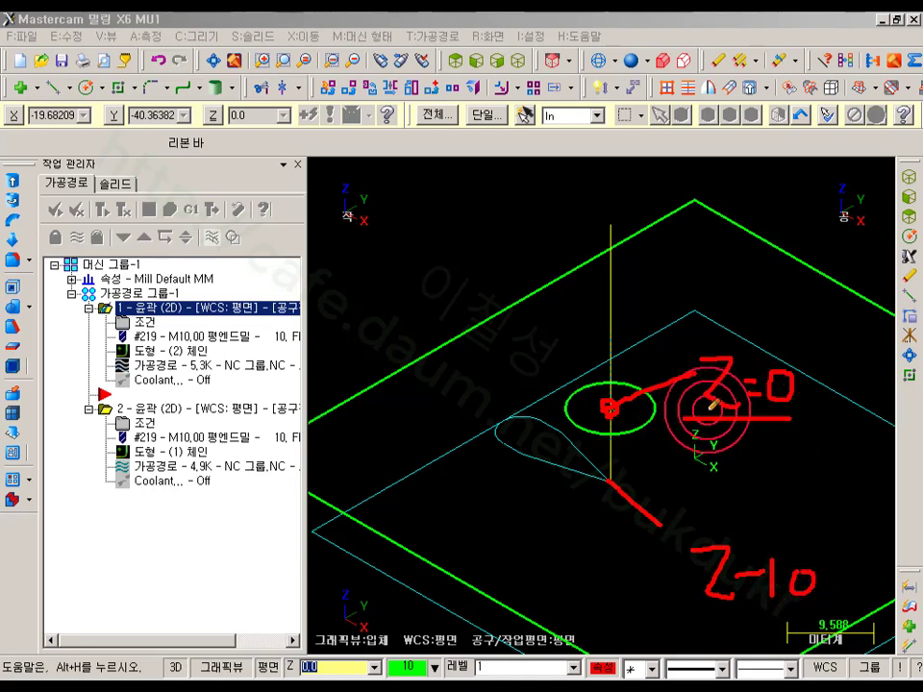
pyautogui.moveTo(761, 345); pyautogui.dragTo(803, 412)
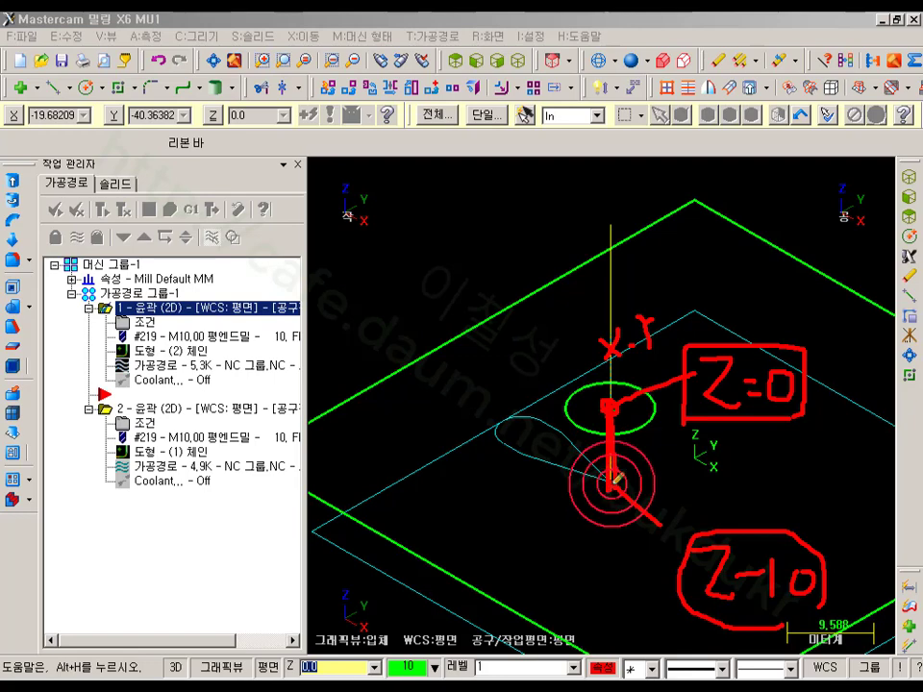
pyautogui.moveTo(615, 478)
pyautogui.mouseDown()
pyautogui.moveTo(535, 471)
pyautogui.moveTo(514, 460)
pyautogui.moveTo(484, 404)
pyautogui.mouseUp()
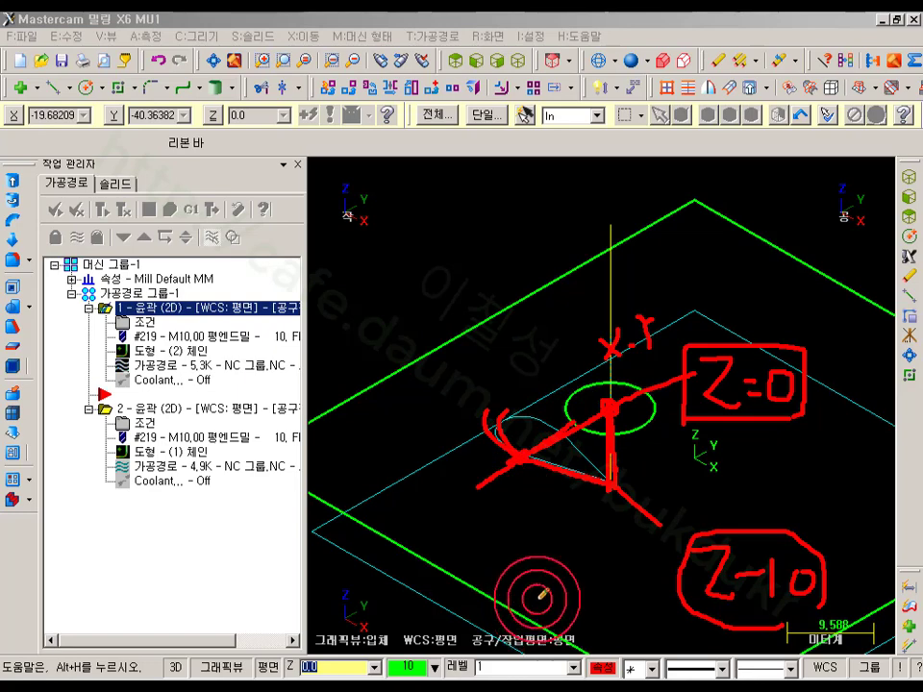
pyautogui.rightClick(511, 257)
pyautogui.press('Escape')
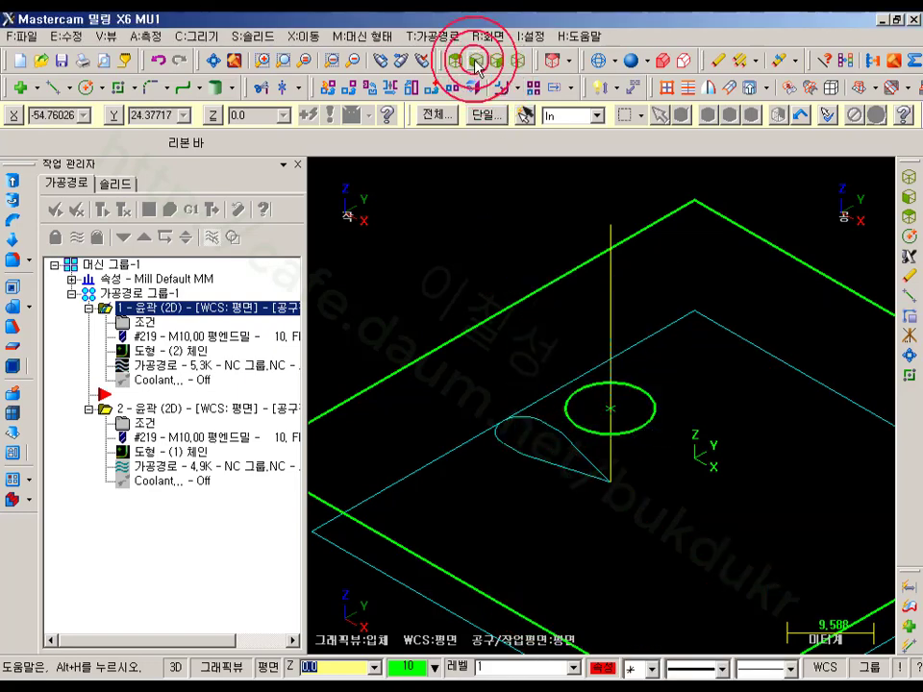
# - Examine in the front view how the entry runs between the circle's centre, the cutting depth and the lead-in start
pyautogui.click(476, 61)
pyautogui.scroll(4, 478, 507)
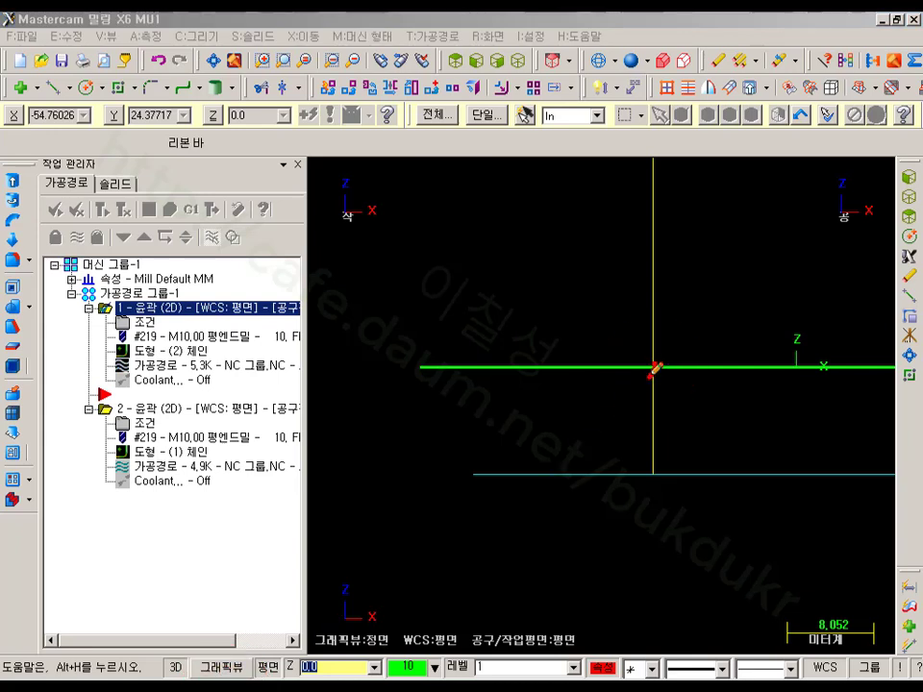
pyautogui.click(564, 474)
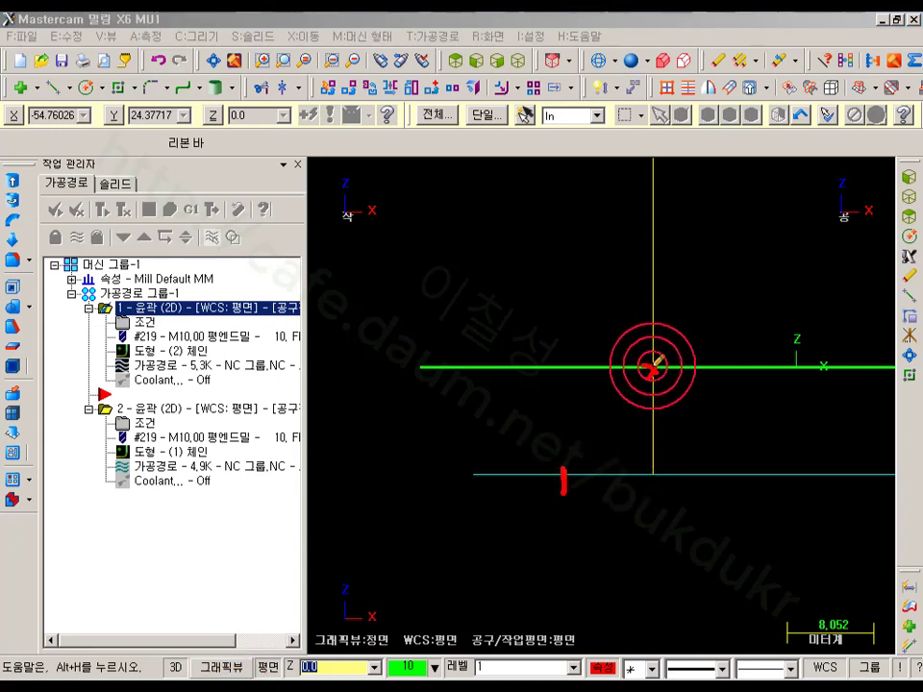
pyautogui.click(653, 438)
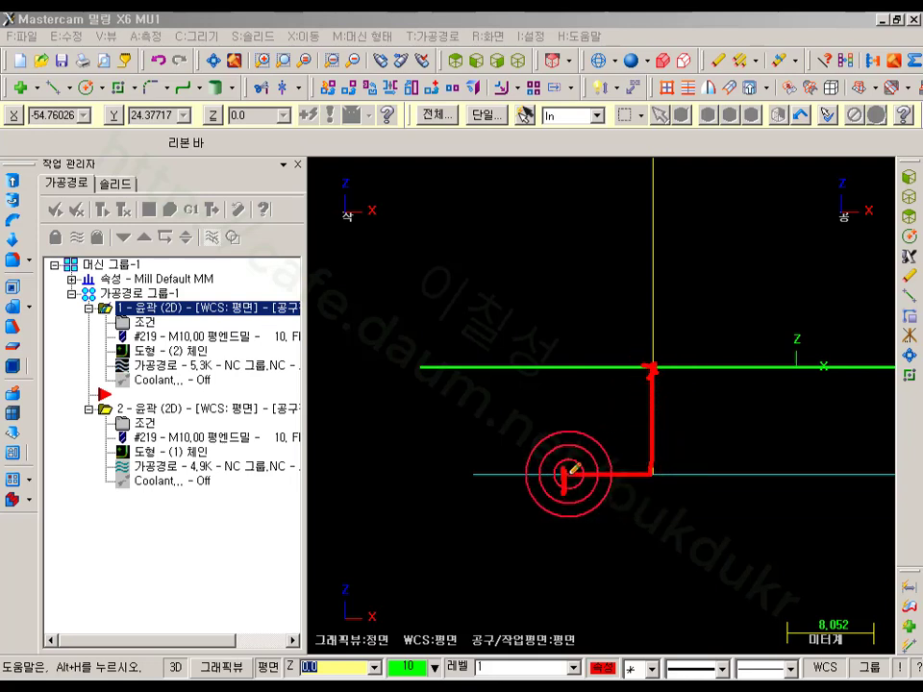
pyautogui.click(654, 363)
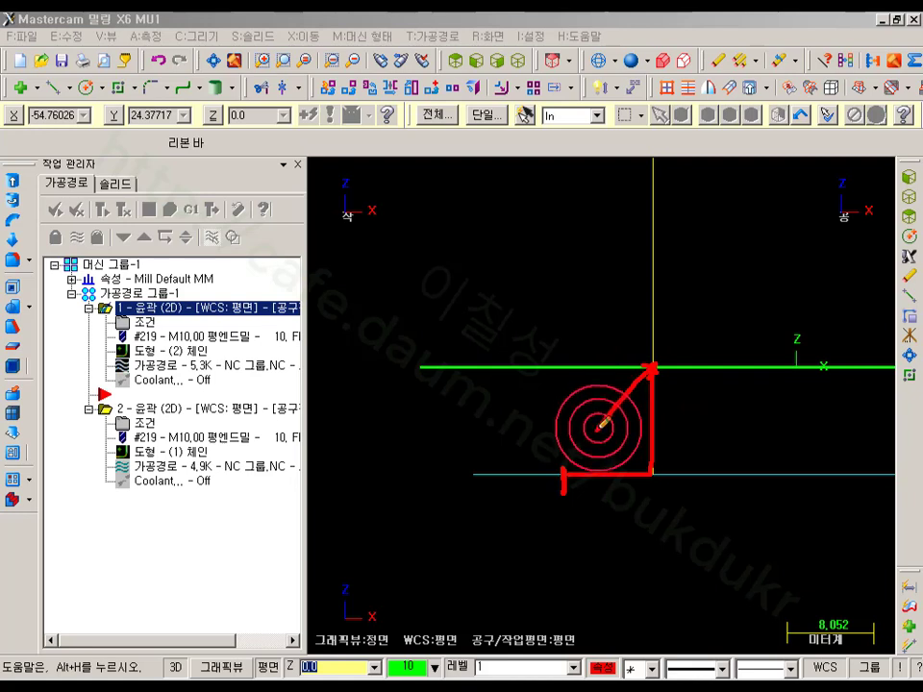
pyautogui.click(561, 473)
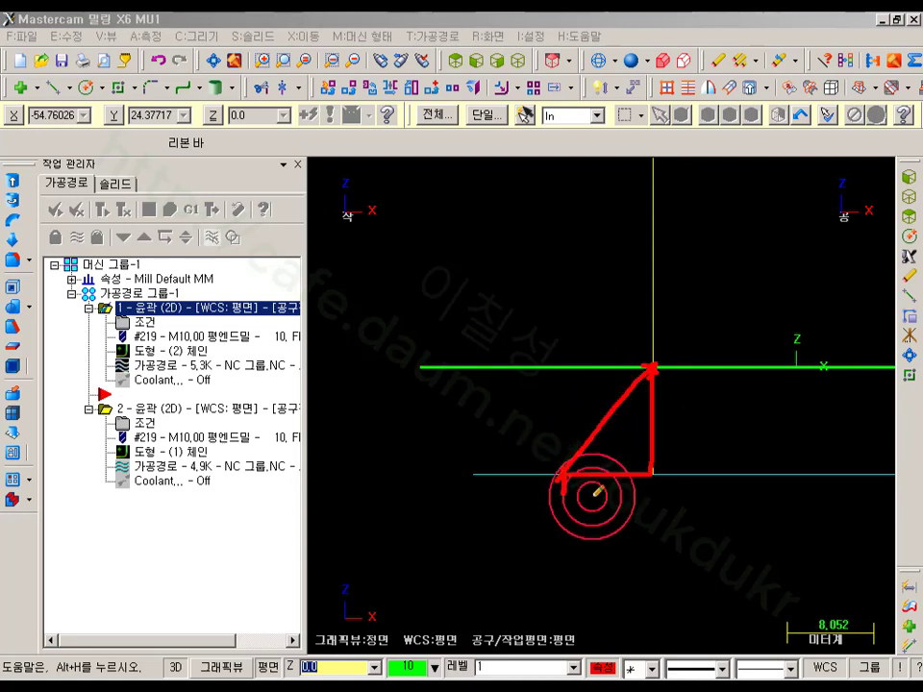
pyautogui.rightClick(581, 241)
pyautogui.click(623, 421)
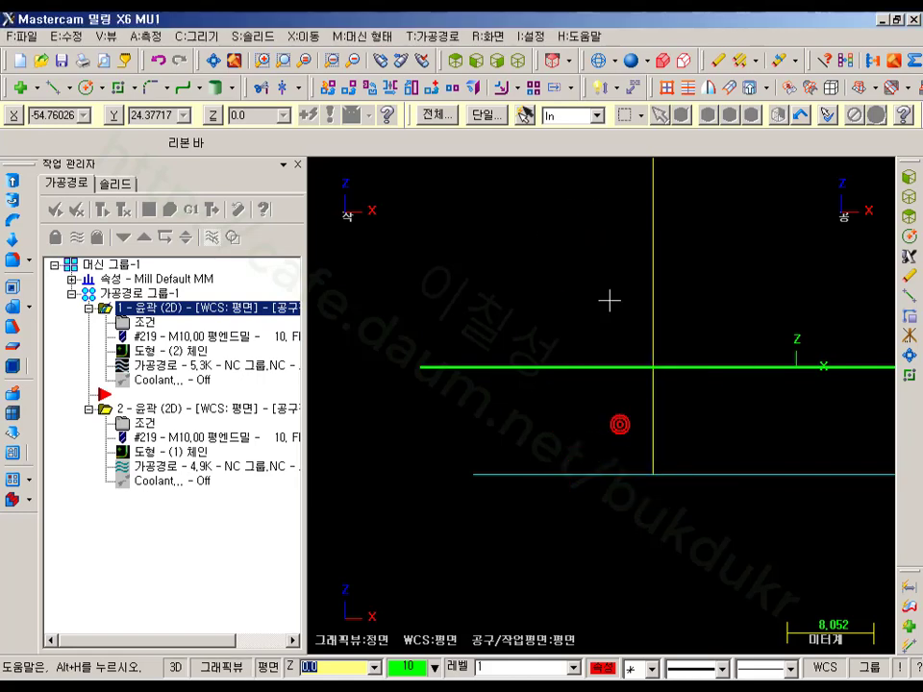
# - Move the circle with its centre point by -8 in Z, without keeping a copy
pyautogui.click(455, 60)
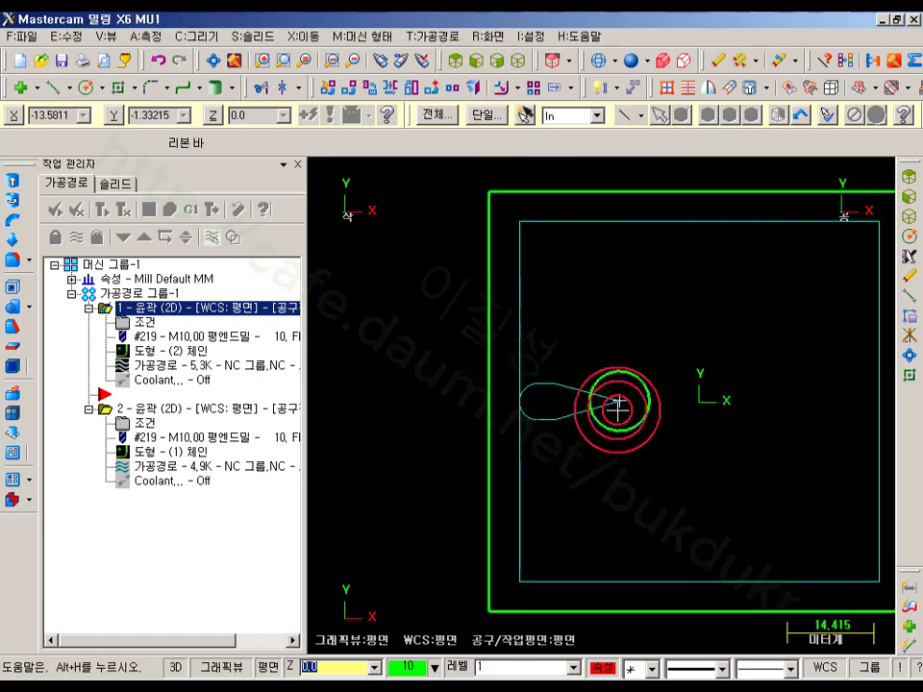
pyautogui.click(520, 59)
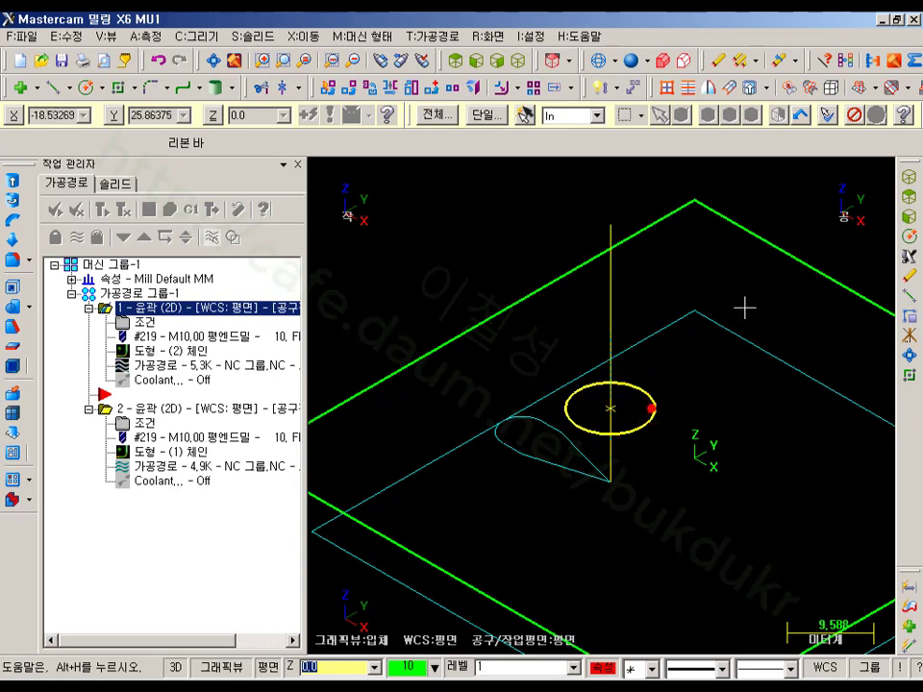
pyautogui.click(307, 37)
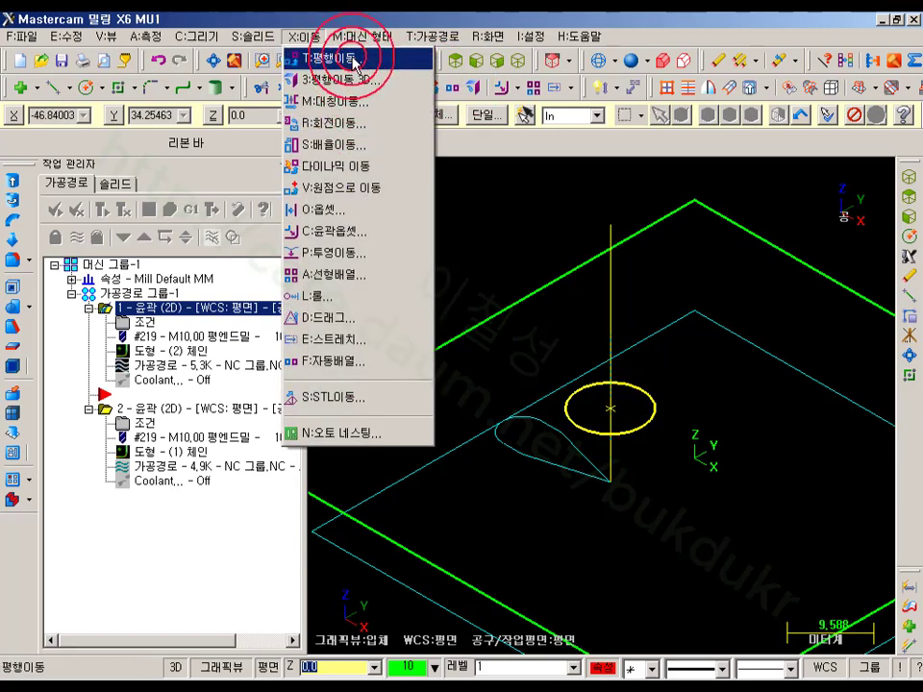
pyautogui.click(363, 58)
pyautogui.click(149, 352)
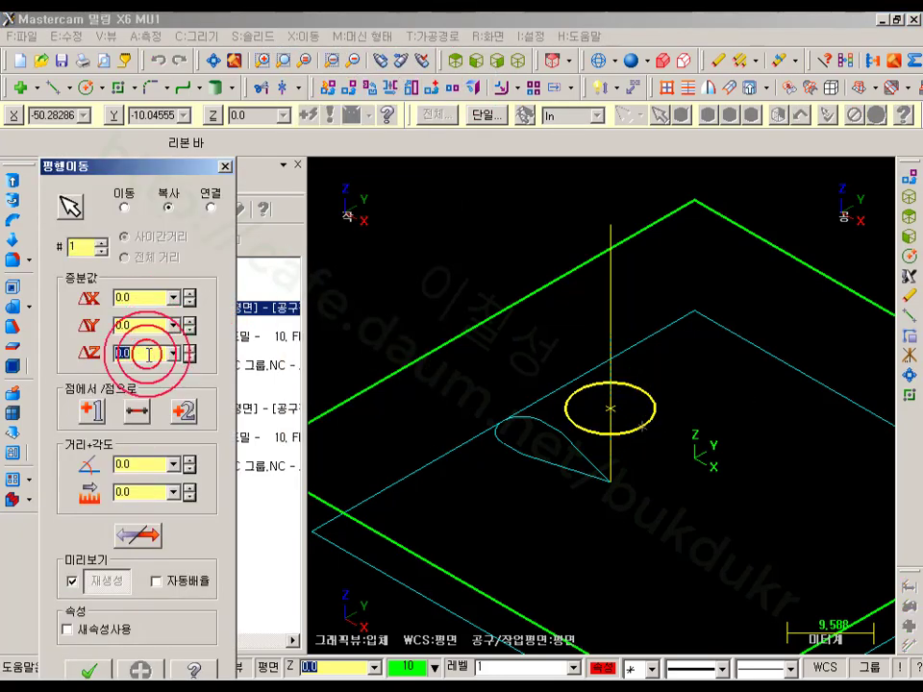
pyautogui.press('Return')
pyautogui.click(125, 208)
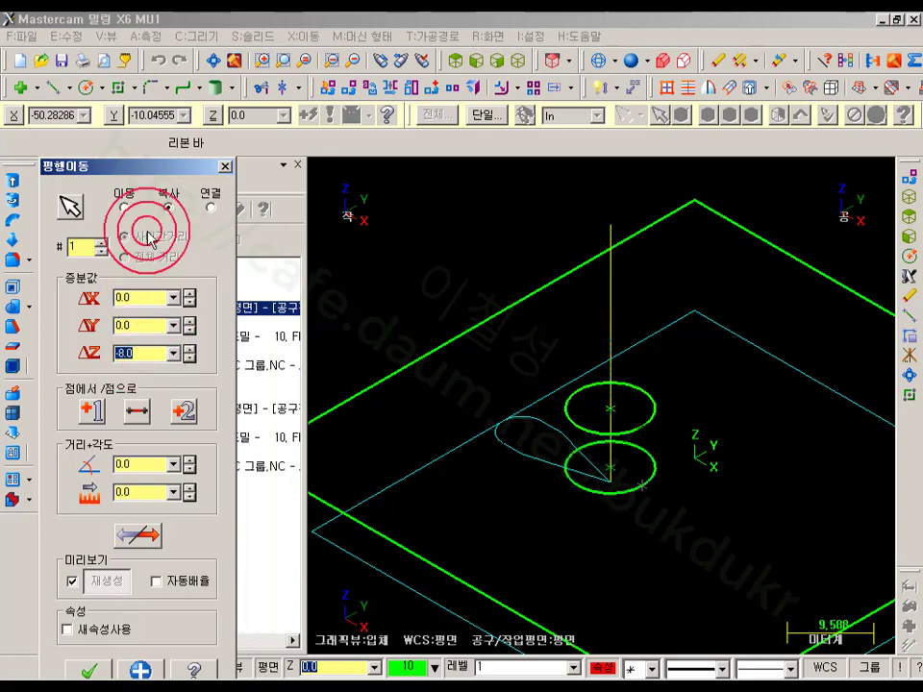
pyautogui.click(90, 670)
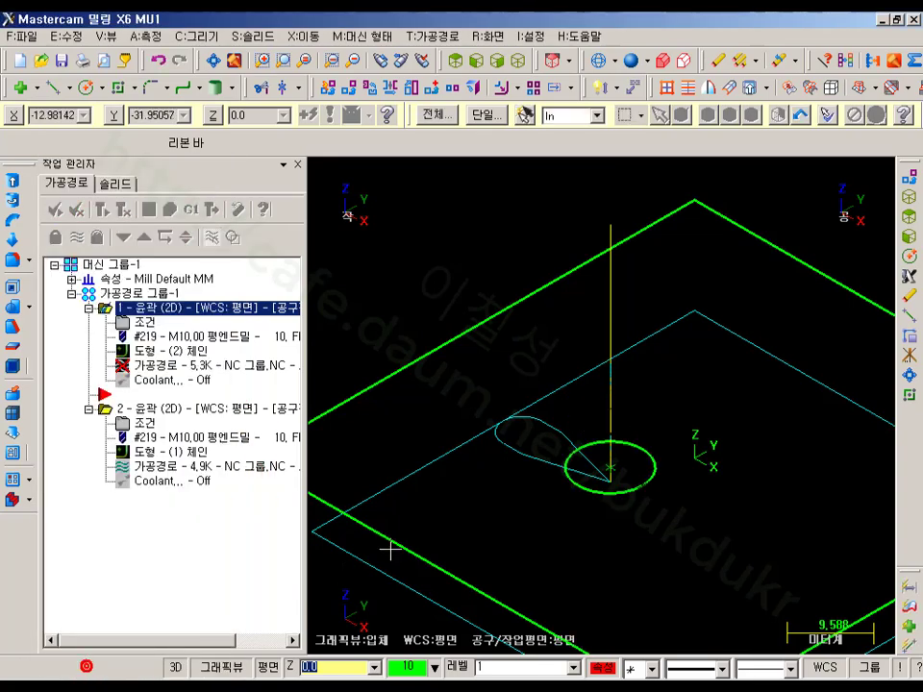
# - Regenerate the first contour's toolpath and examine its plunge and lead-in relative to the moved circle in the front view
pyautogui.click(231, 307)
pyautogui.click(154, 329)
pyautogui.click(124, 208)
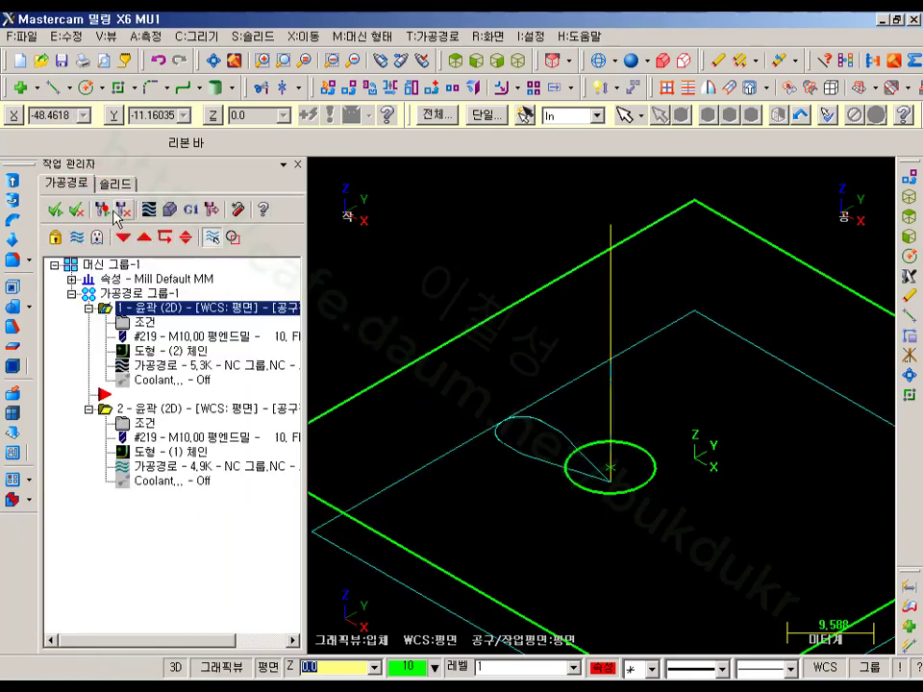
pyautogui.scroll(3, 620, 423)
pyautogui.click(457, 60)
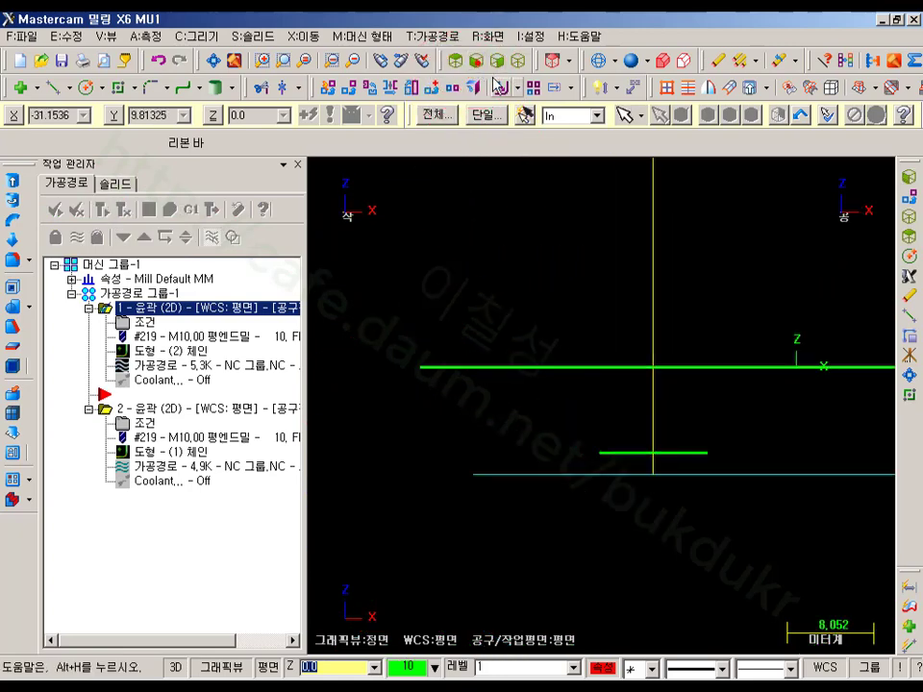
pyautogui.scroll(3, 659, 466)
pyautogui.click(232, 678)
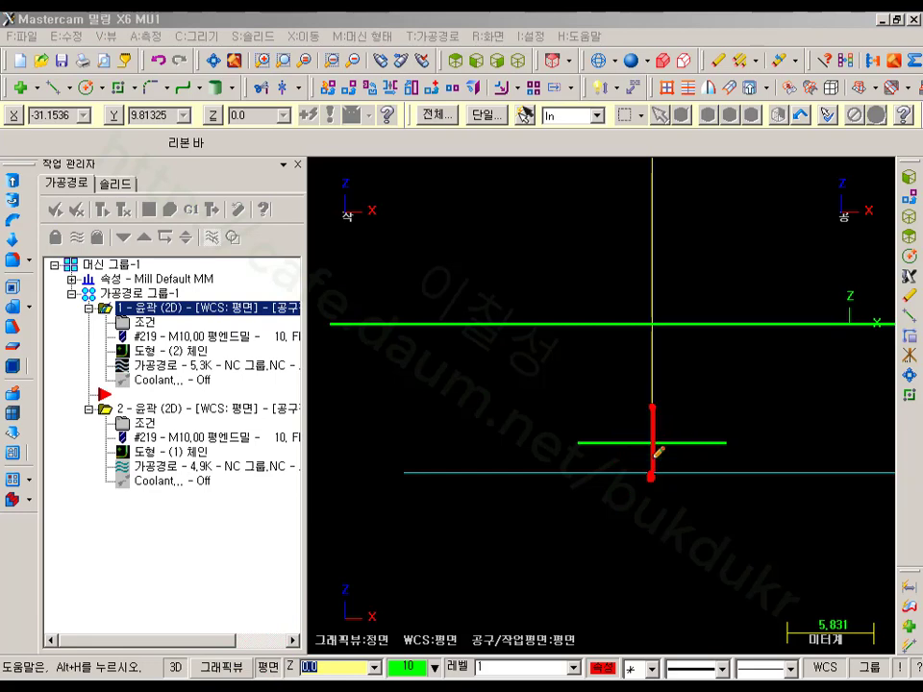
pyautogui.rightClick(494, 495)
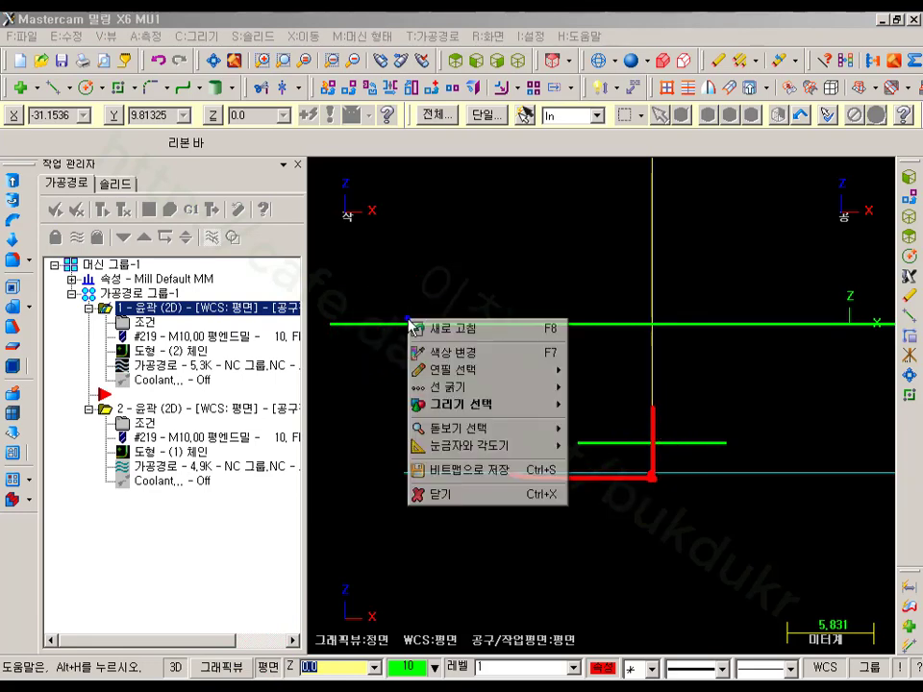
pyautogui.click(452, 495)
# - Apply the entry point's and exit point's height values in the first contour's lead in/out parameters and regenerate the toolpath
pyautogui.click(144, 322)
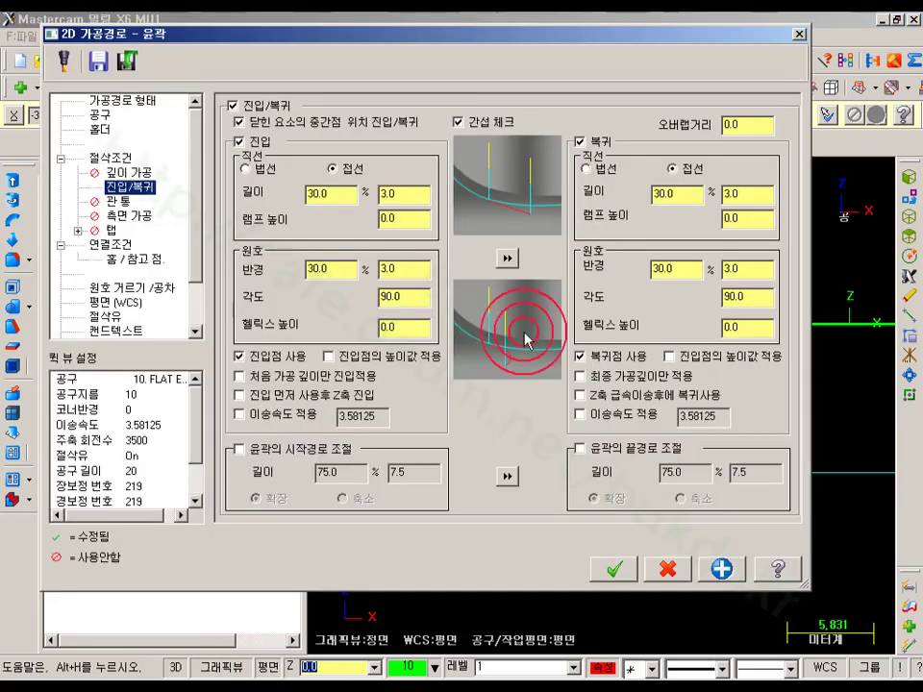
pyautogui.click(341, 357)
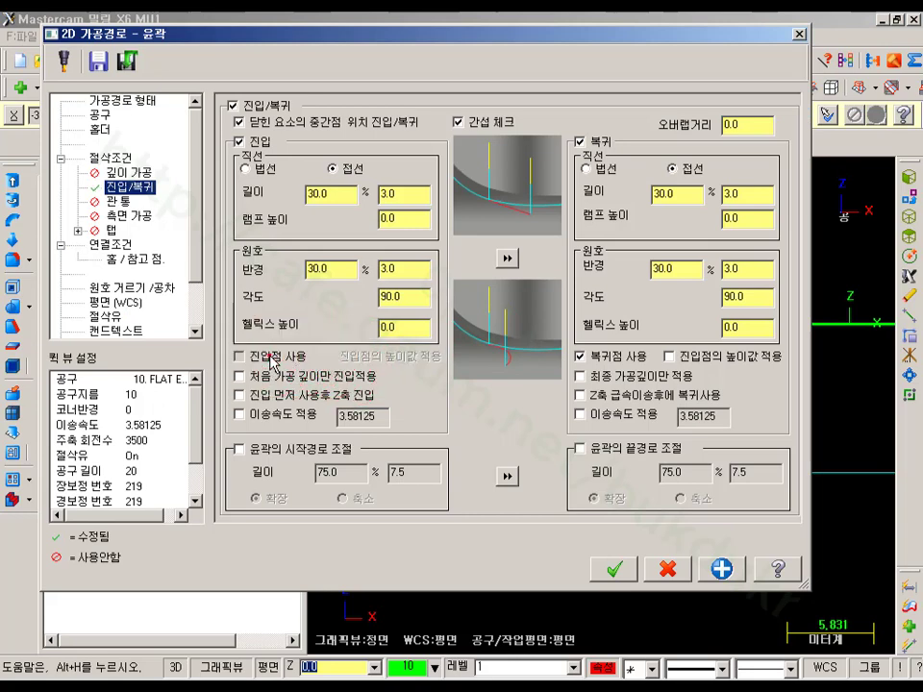
pyautogui.click(770, 356)
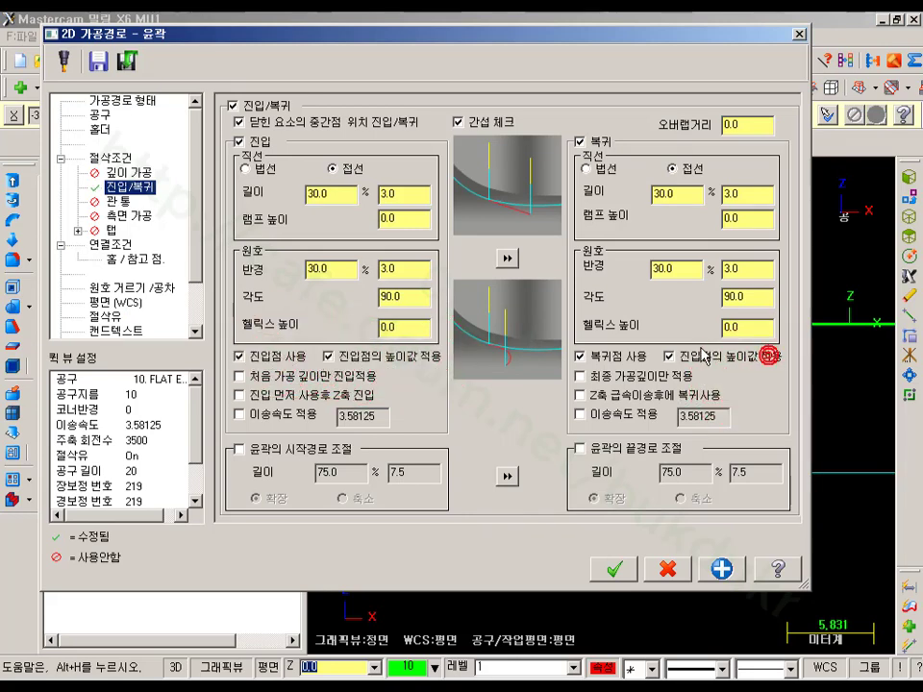
pyautogui.click(613, 569)
pyautogui.click(102, 210)
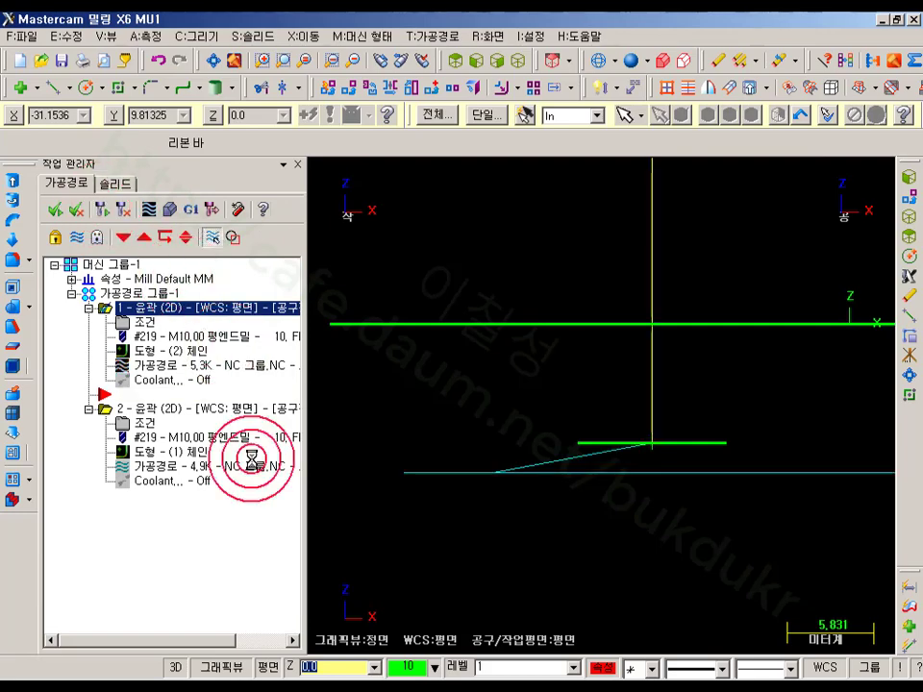
# - Examine in the front view how the plunge meets the circle's centre and the entry slopes to the lead-in start at cutting depth
pyautogui.click(651, 440)
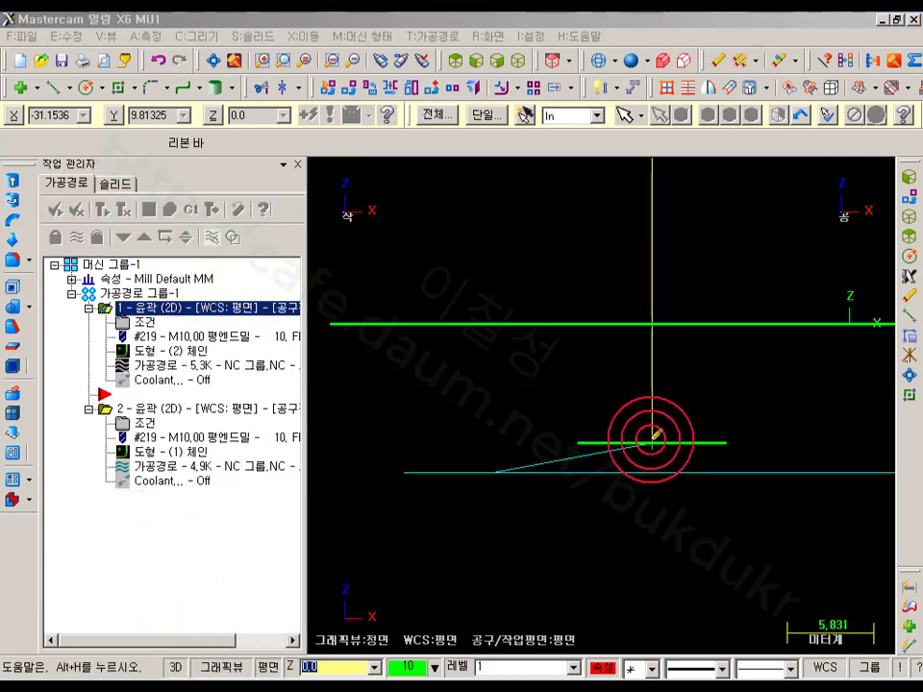
pyautogui.click(657, 326)
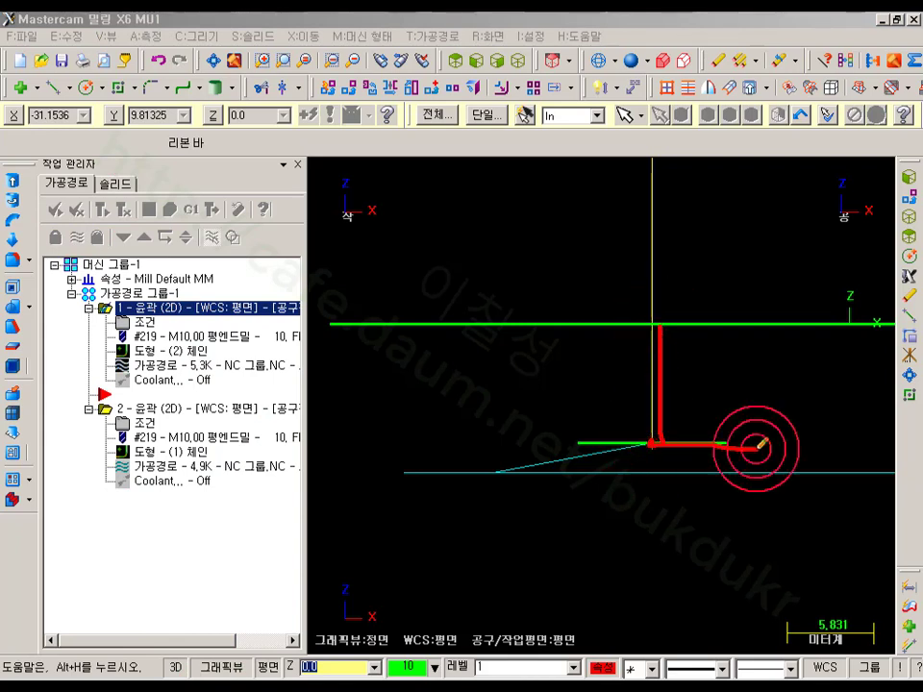
pyautogui.click(651, 445)
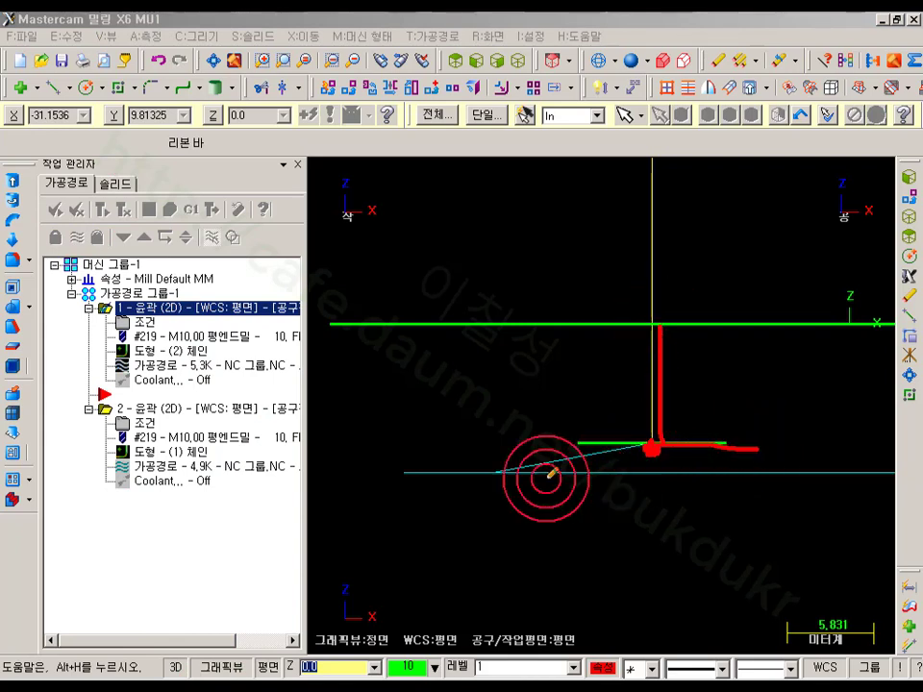
pyautogui.click(497, 471)
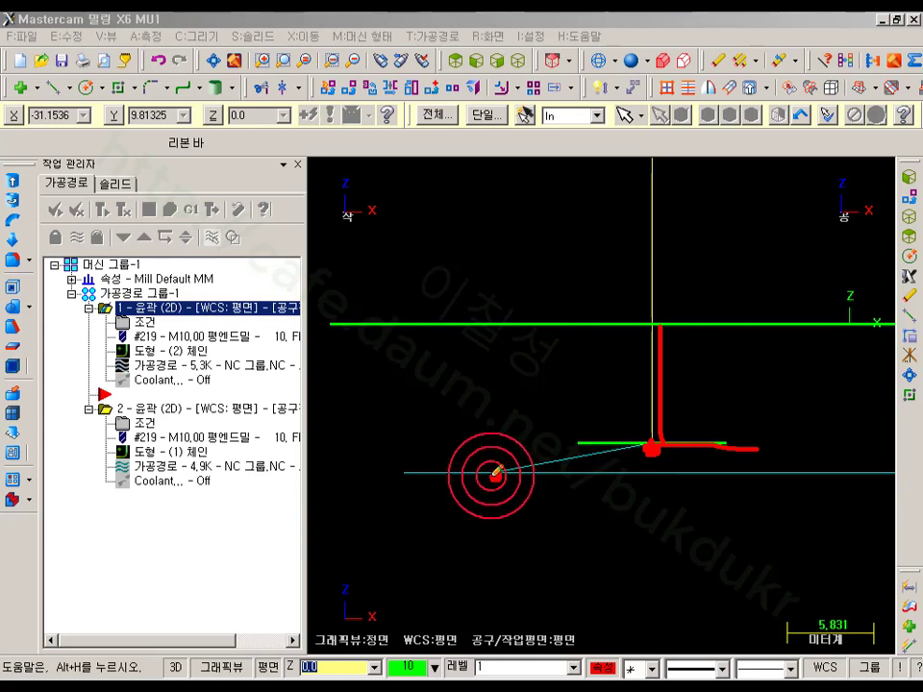
pyautogui.click(428, 468)
pyautogui.click(503, 446)
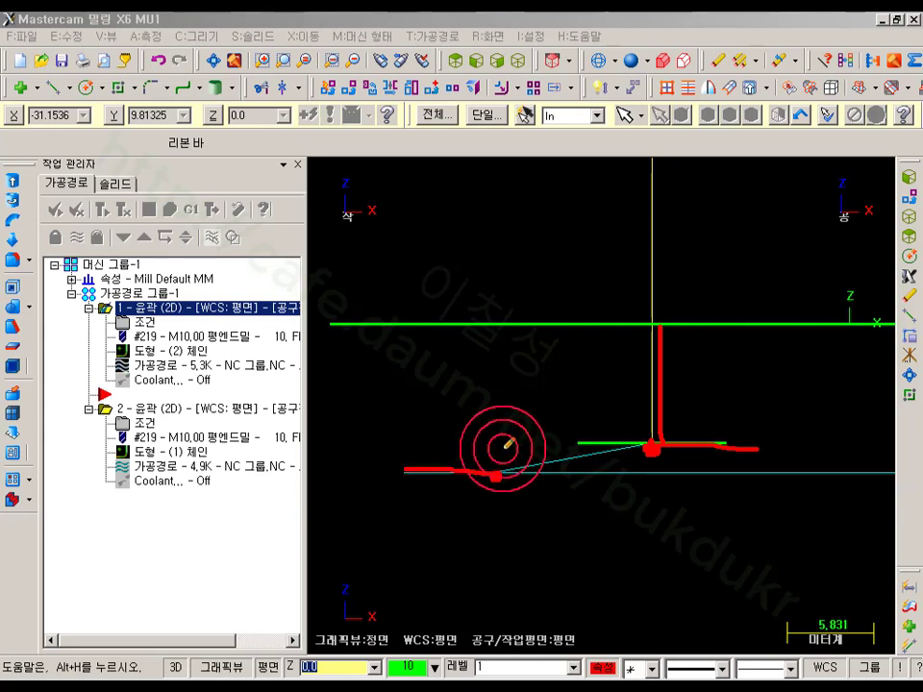
pyautogui.click(653, 443)
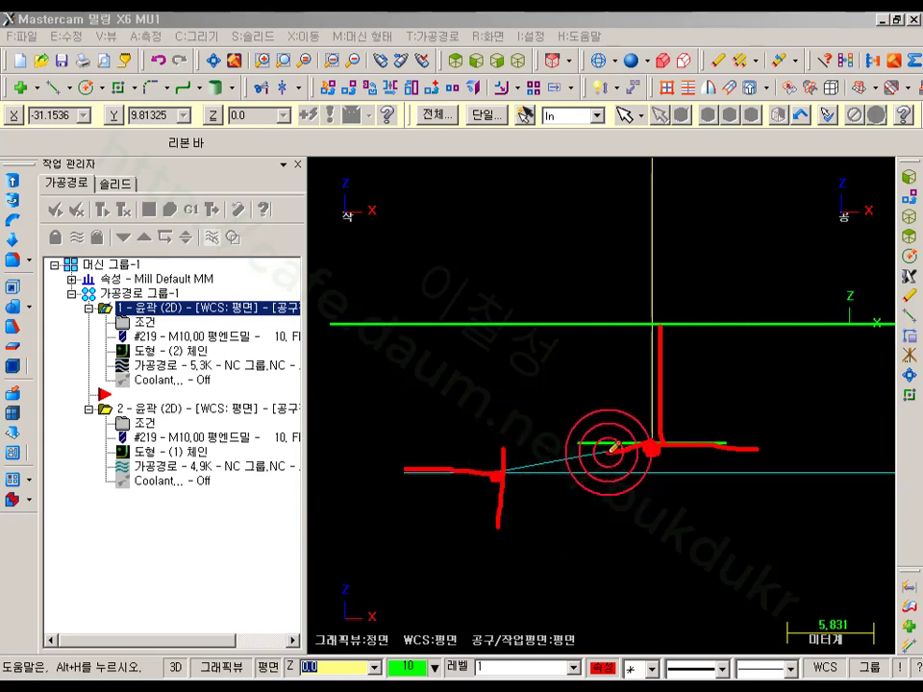
pyautogui.moveTo(611, 448); pyautogui.dragTo(496, 471)
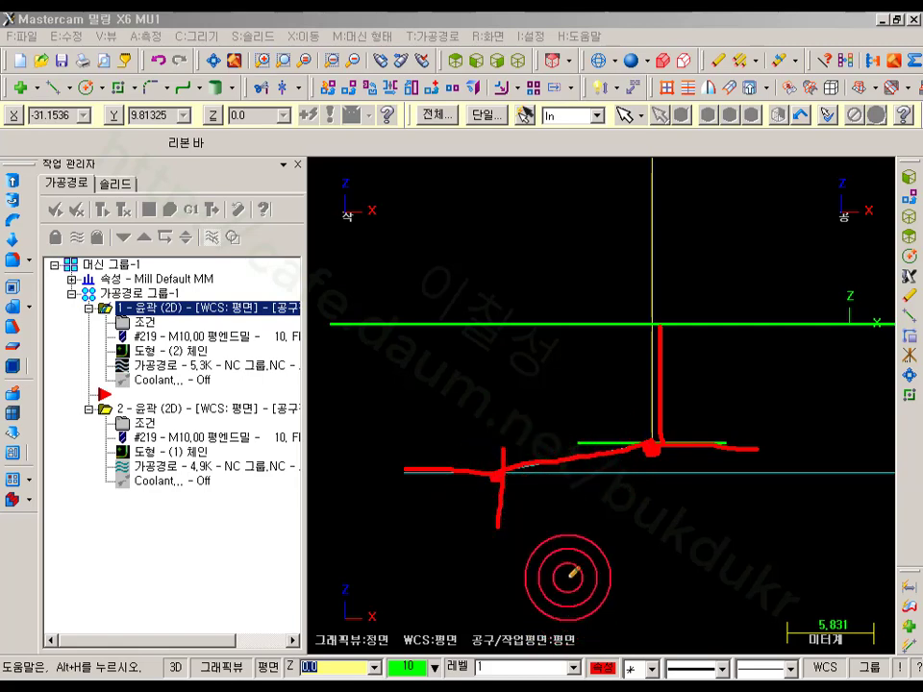
pyautogui.rightClick(488, 165)
pyautogui.click(534, 341)
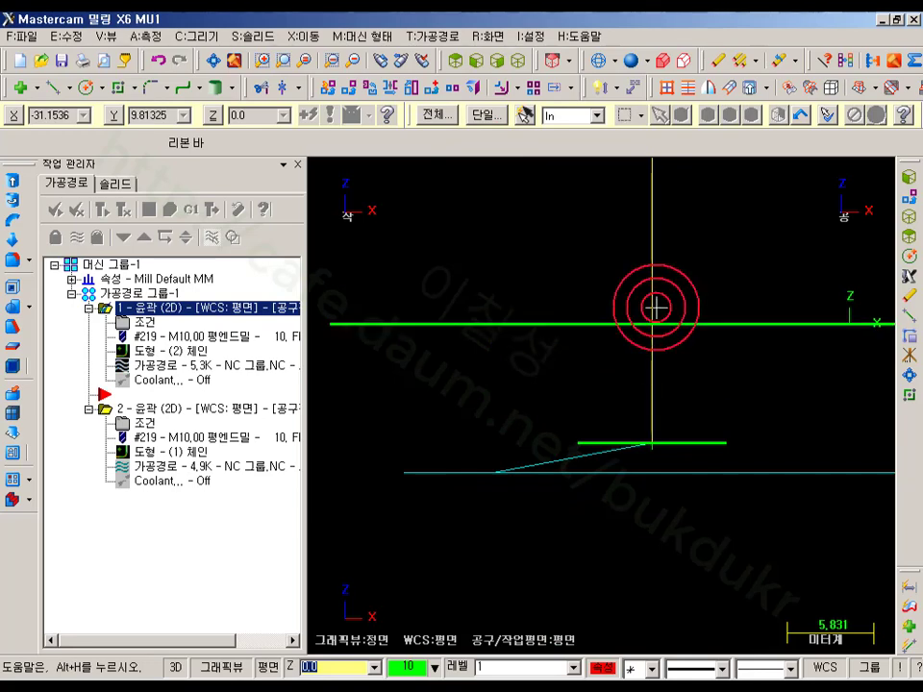
# - Inspect the sloped entry and exit moves at the circle's centre in the isometric view
pyautogui.moveTo(656, 308)
pyautogui.mouseDown(button='middle')
pyautogui.moveTo(667, 330)
pyautogui.moveTo(661, 285)
pyautogui.mouseUp(button='middle')
pyautogui.click(518, 64)
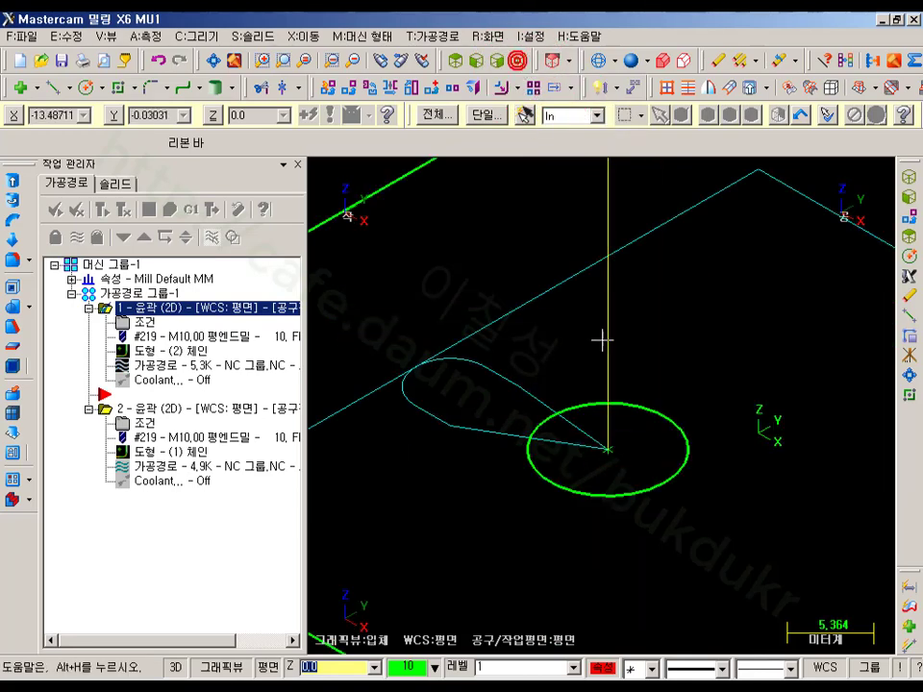
pyautogui.scroll(-2, 726, 474)
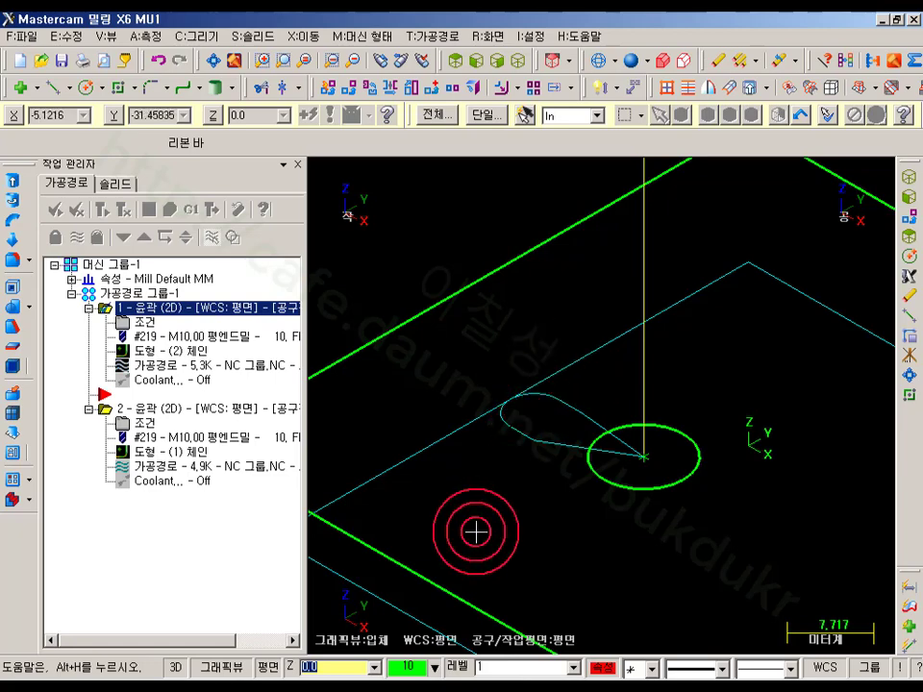
# - Disable the entry point and exit point, including their height options, in the first contour's lead in/out parameters
pyautogui.click(143, 322)
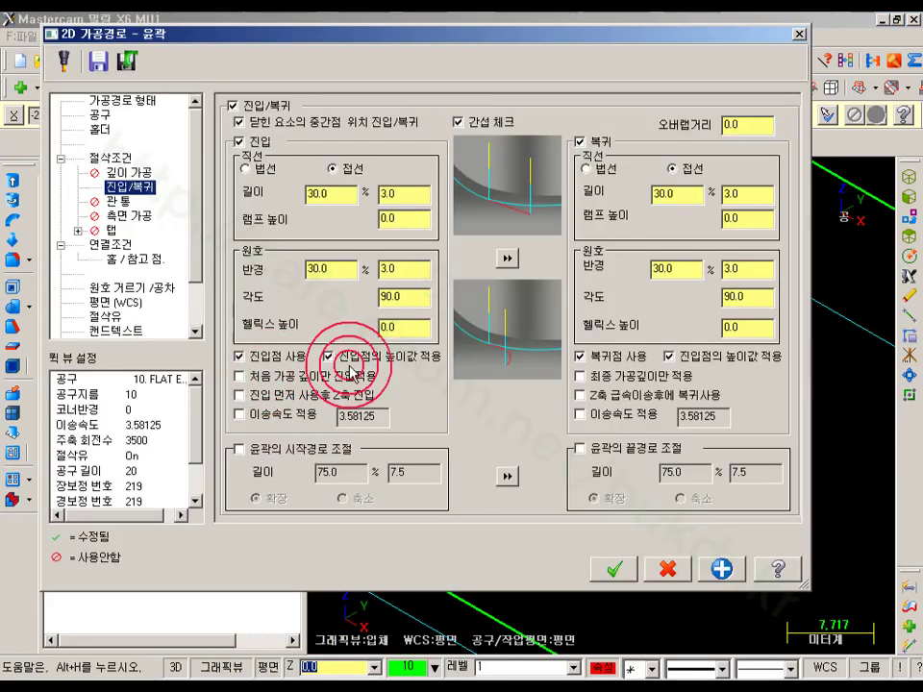
pyautogui.click(439, 373)
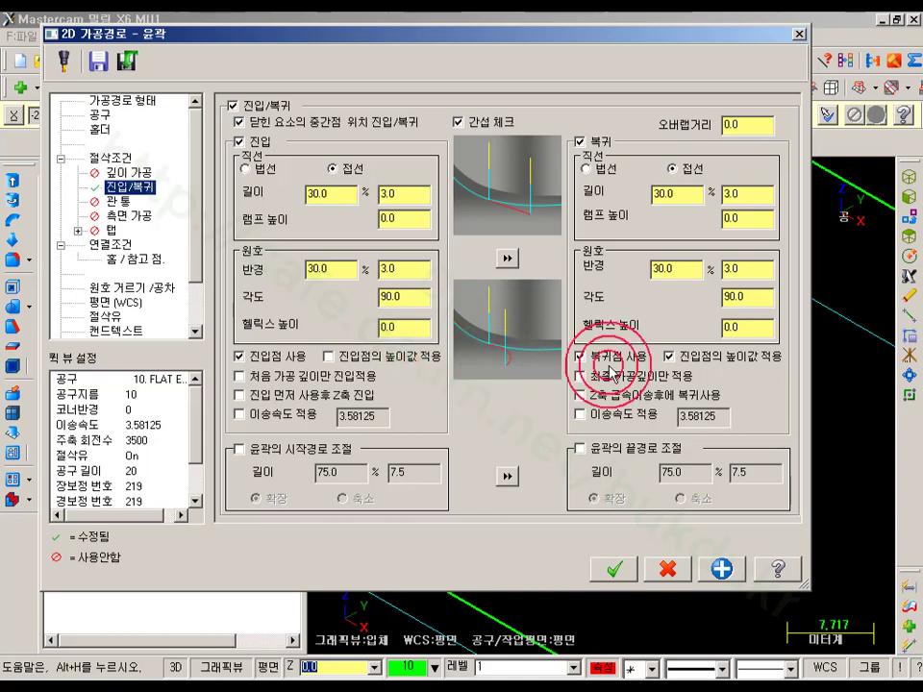
pyautogui.click(275, 357)
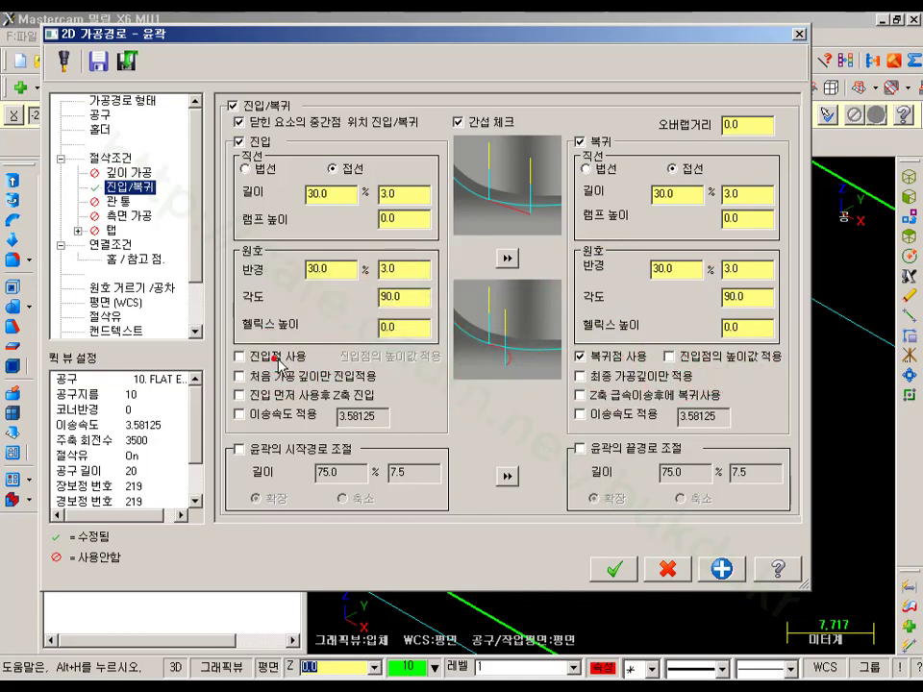
pyautogui.click(242, 375)
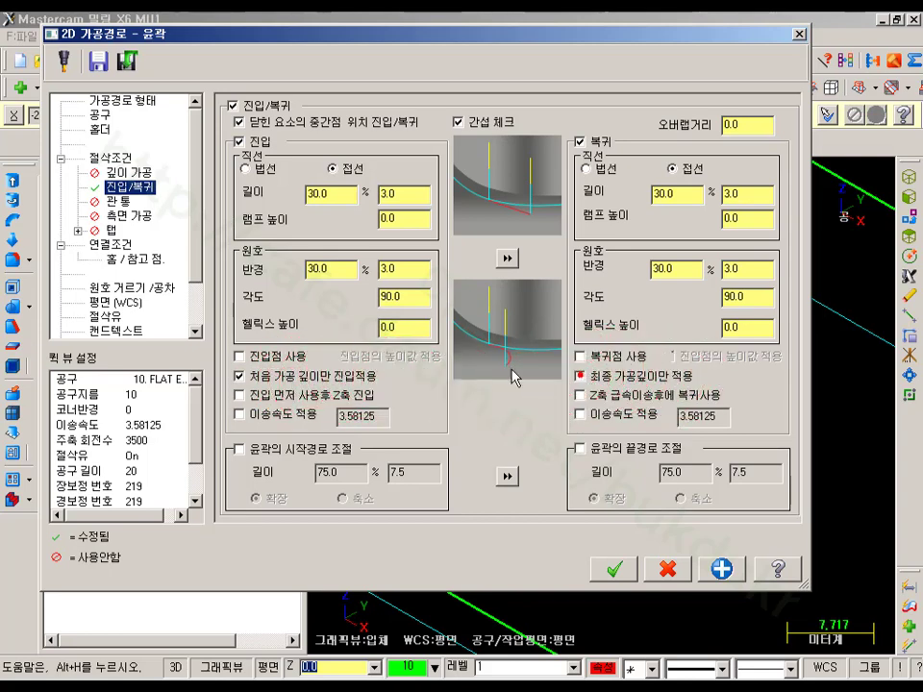
pyautogui.click(241, 377)
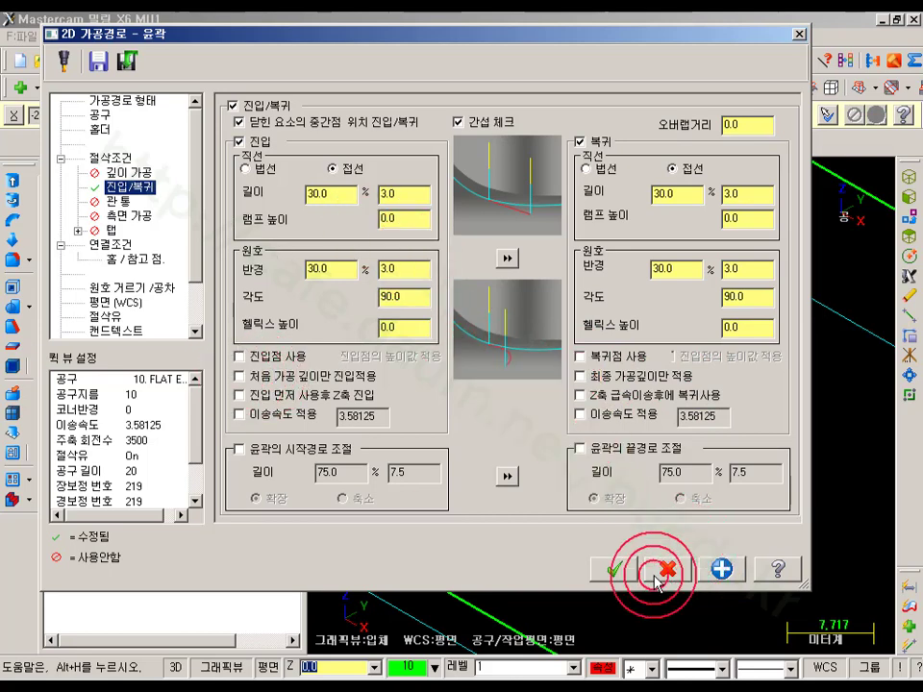
pyautogui.click(613, 569)
# - Enable depth cuts for the first contour with a maximum rough step of 2 and regenerate the toolpath
pyautogui.click(123, 322)
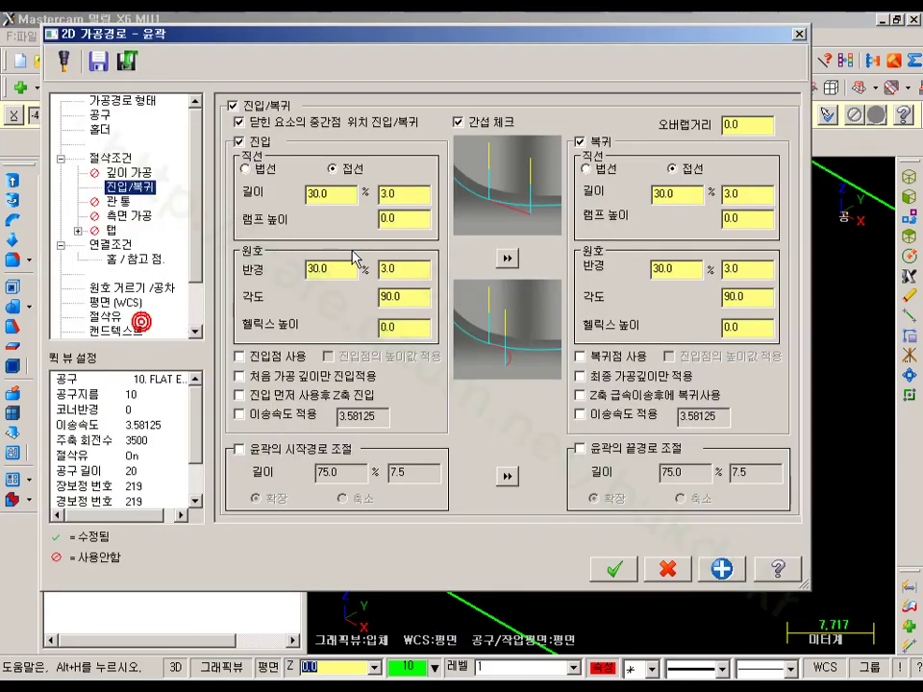
pyautogui.click(128, 172)
pyautogui.click(287, 158)
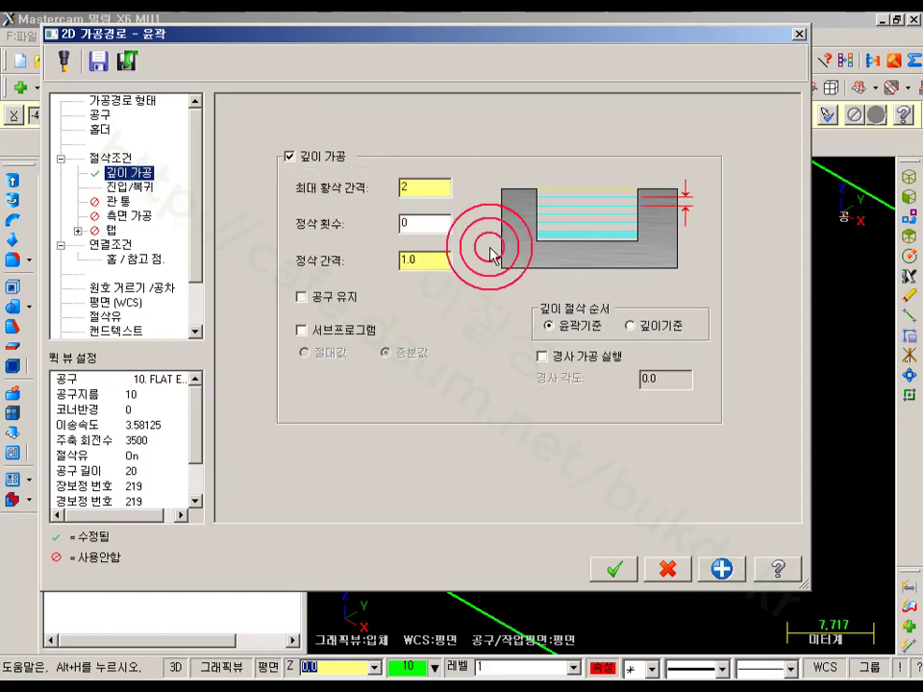
pyautogui.click(611, 568)
pyautogui.click(104, 212)
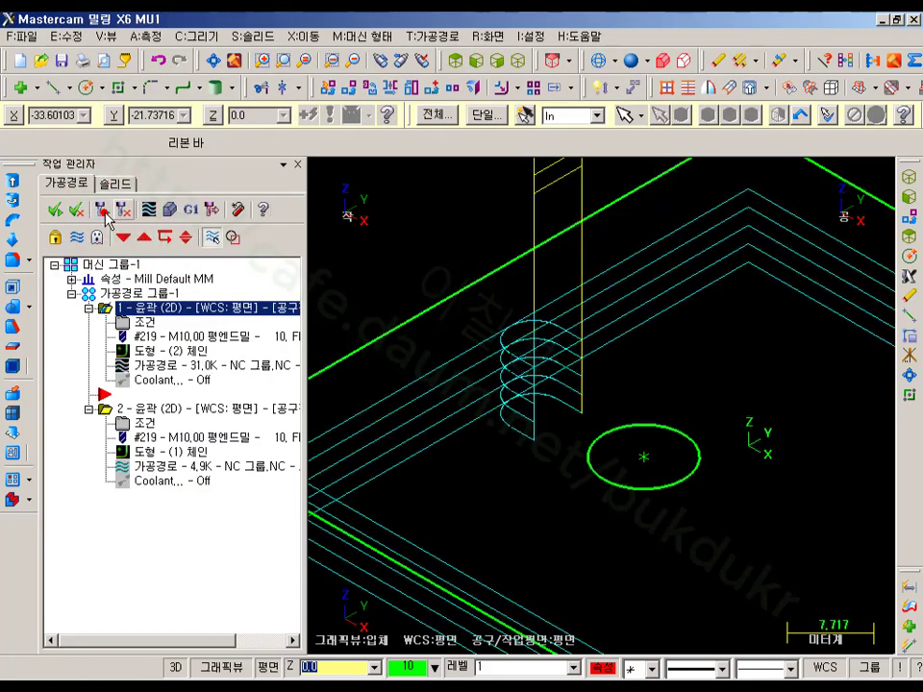
# - Backplot the first contour with the swept tool shading off and examine the lead-in and lead-out at every depth pass
pyautogui.scroll(-3, 620, 303)
pyautogui.scroll(-2, 517, 354)
pyautogui.scroll(3, 562, 282)
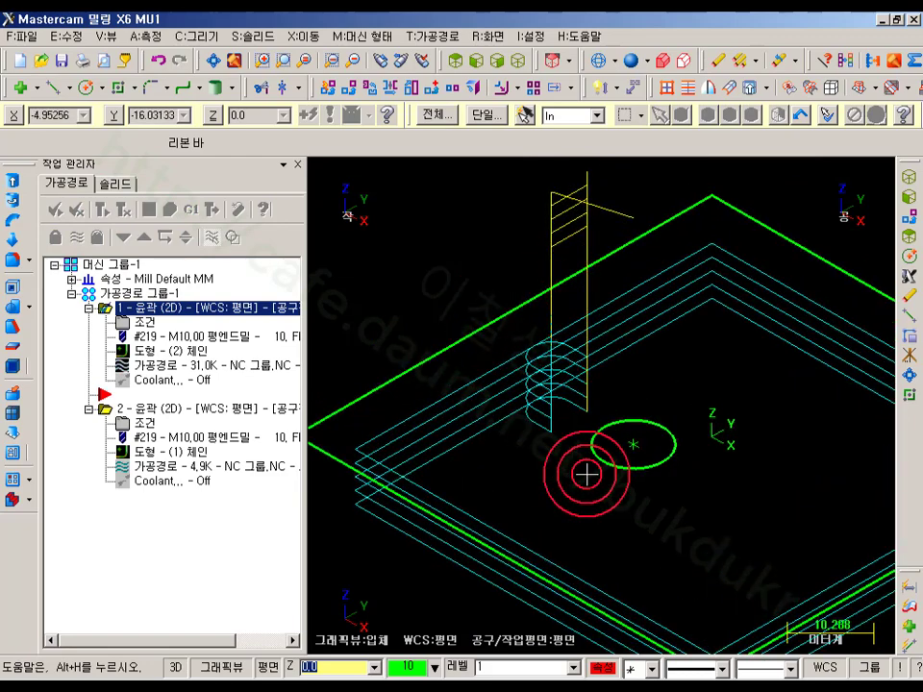
pyautogui.moveTo(582, 385); pyautogui.dragTo(657, 454, button='middle')
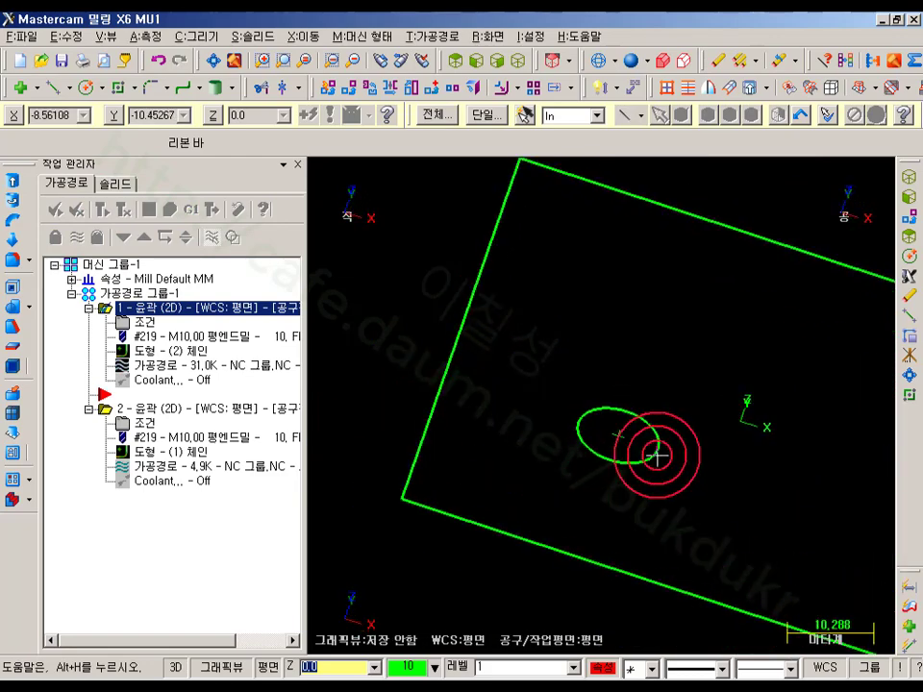
pyautogui.scroll(2, 506, 366)
pyautogui.moveTo(590, 389); pyautogui.dragTo(548, 371, button='middle')
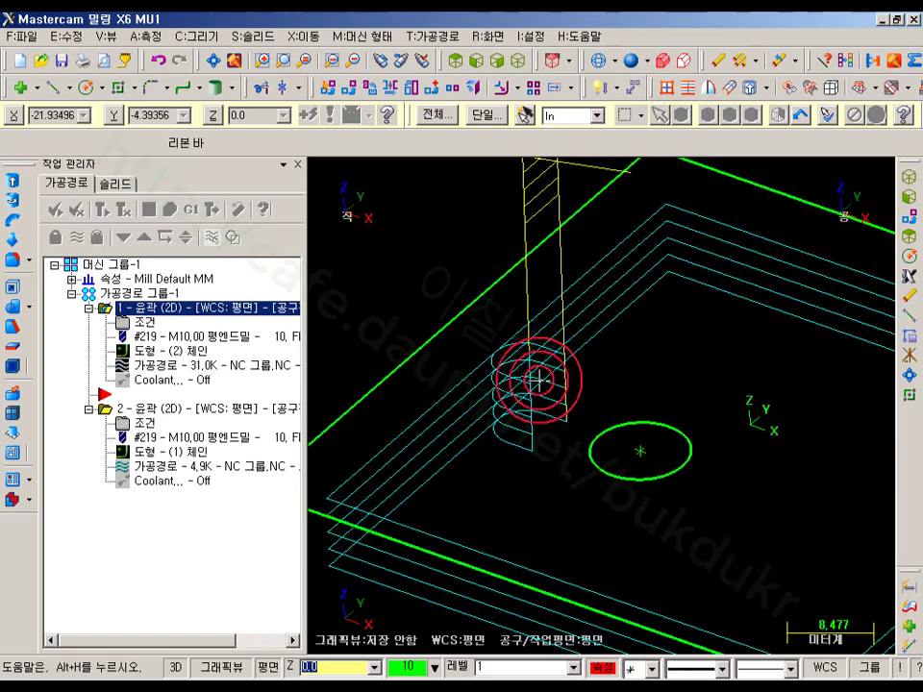
pyautogui.scroll(-2, 539, 381)
pyautogui.click(144, 366)
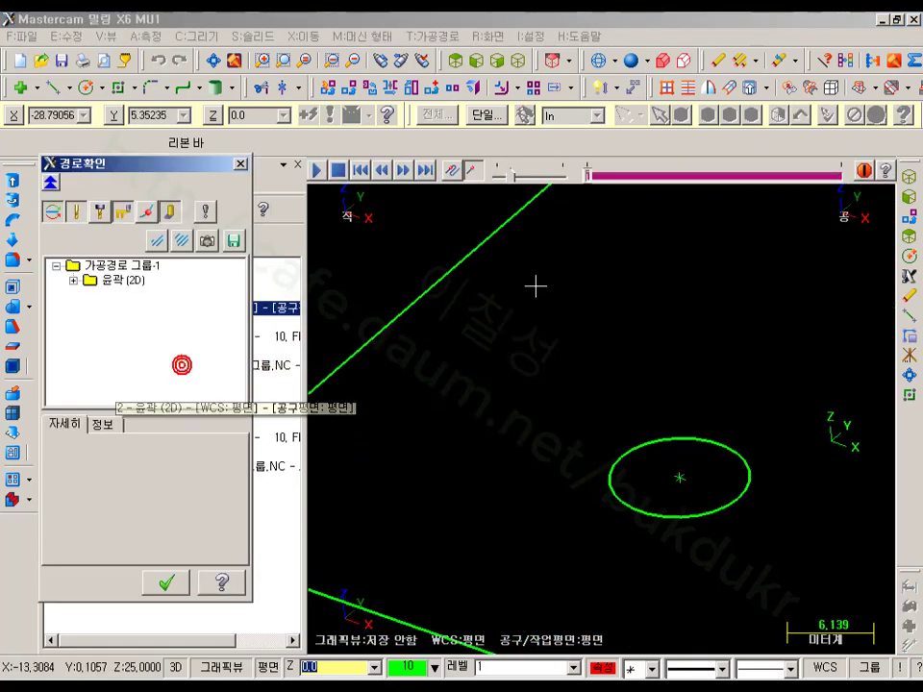
pyautogui.moveTo(586, 176)
pyautogui.mouseDown()
pyautogui.moveTo(610, 173)
pyautogui.moveTo(696, 199)
pyautogui.mouseUp()
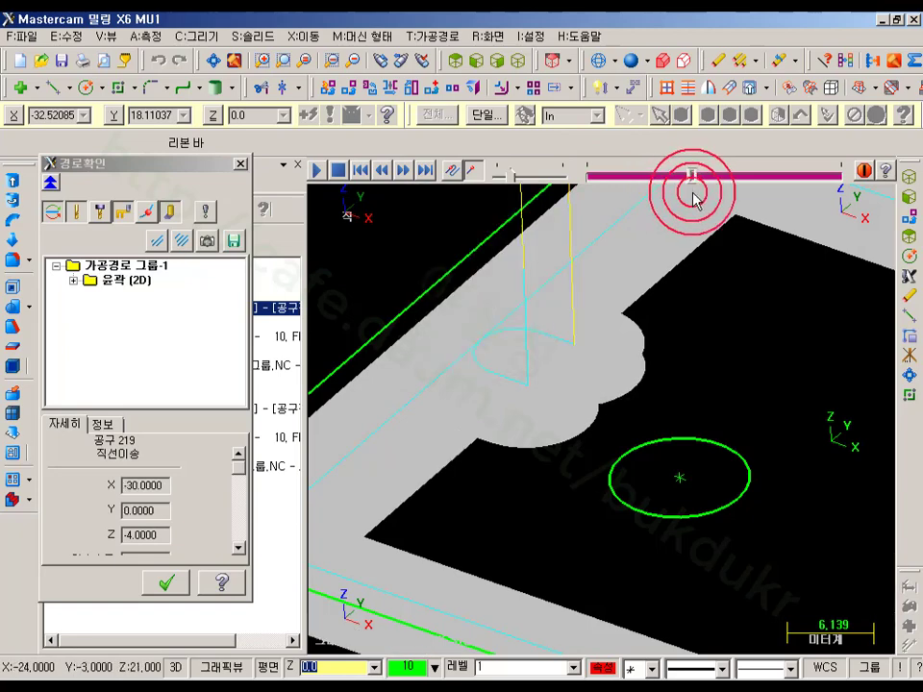
pyautogui.click(169, 212)
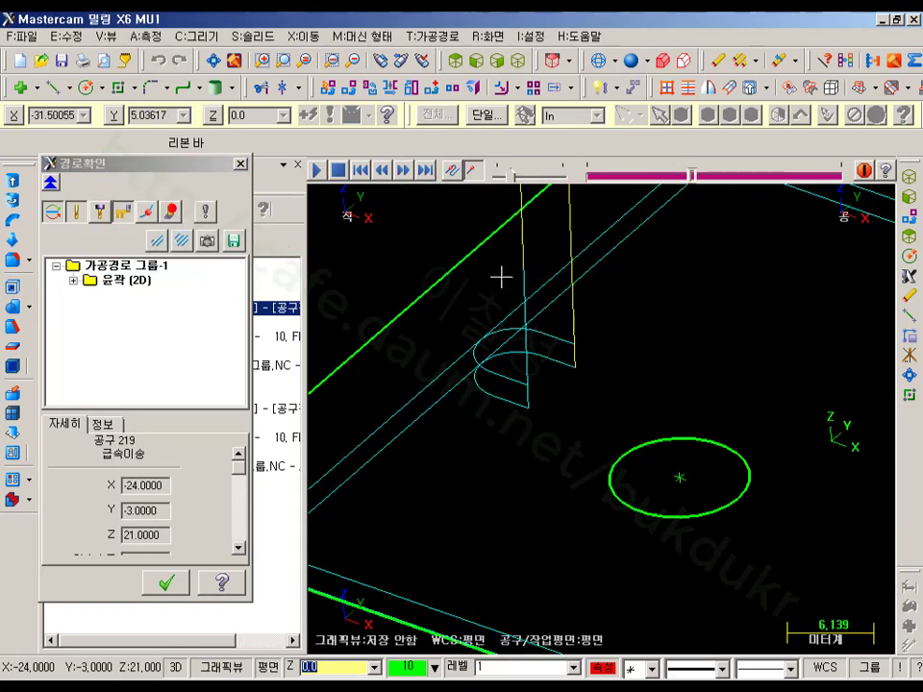
pyautogui.moveTo(682, 178); pyautogui.dragTo(889, 216)
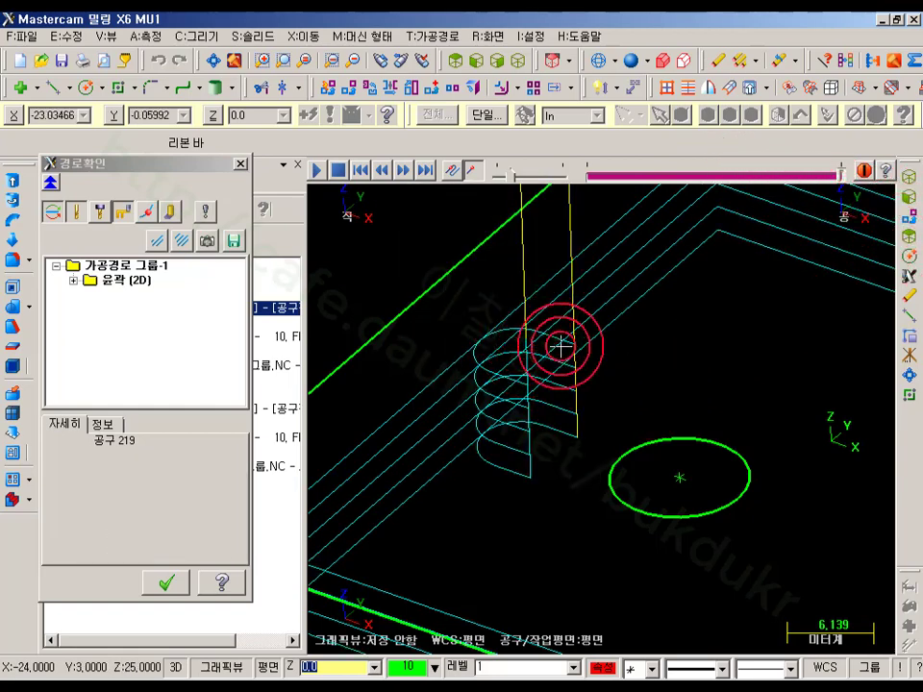
pyautogui.click(165, 582)
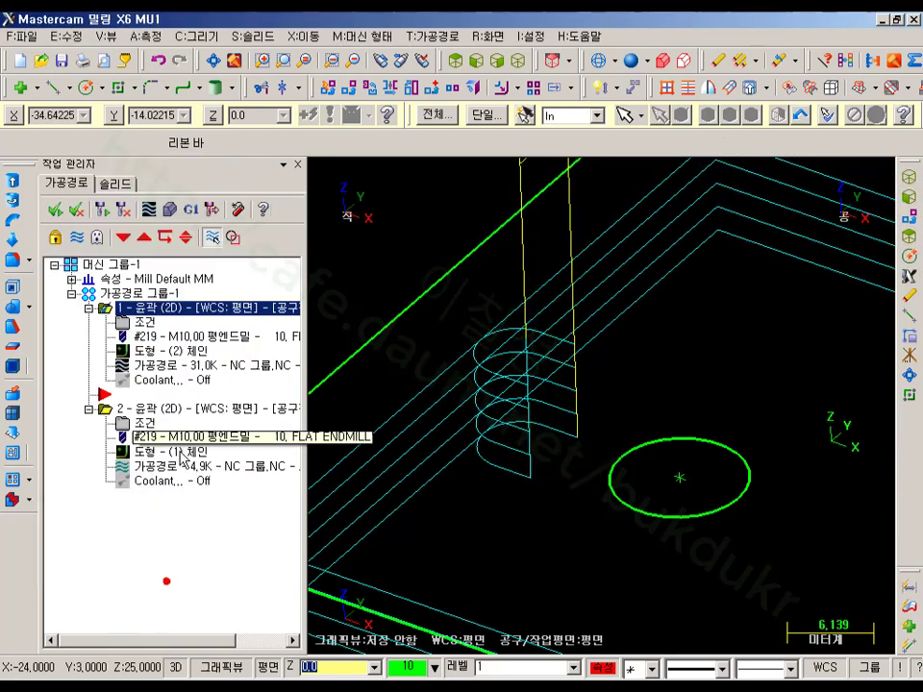
# - Restrict the first contour's entry to the first depth cut and its exit to the last depth cut, and regenerate the toolpath
pyautogui.click(150, 324)
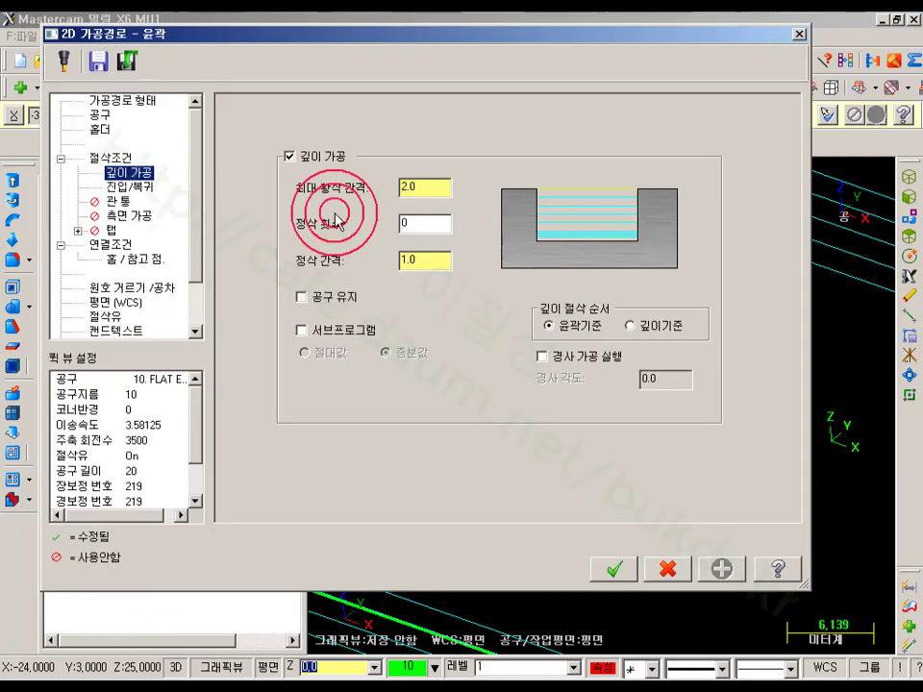
pyautogui.click(129, 186)
pyautogui.click(248, 377)
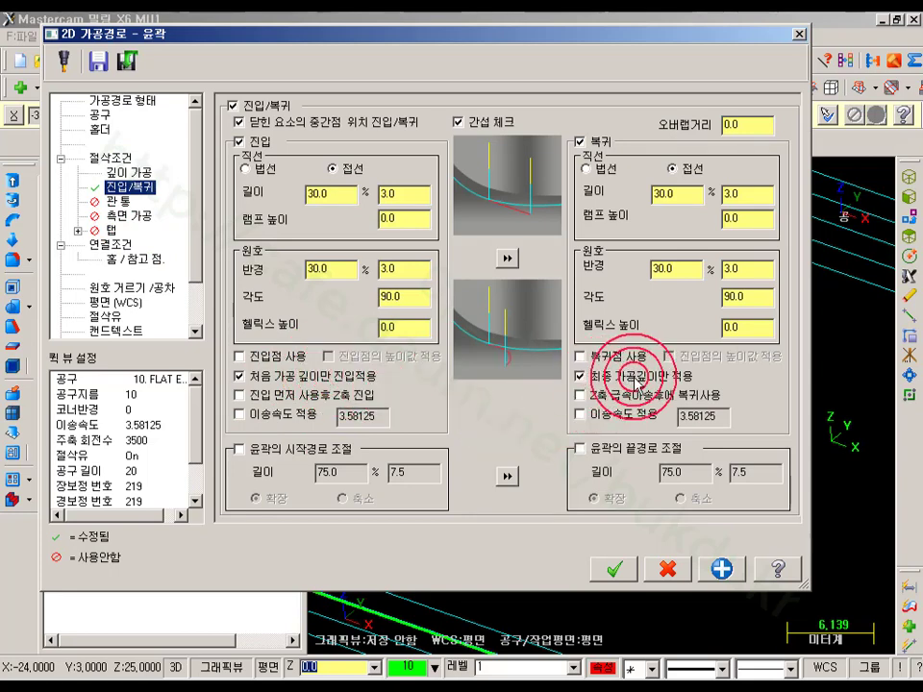
pyautogui.click(617, 567)
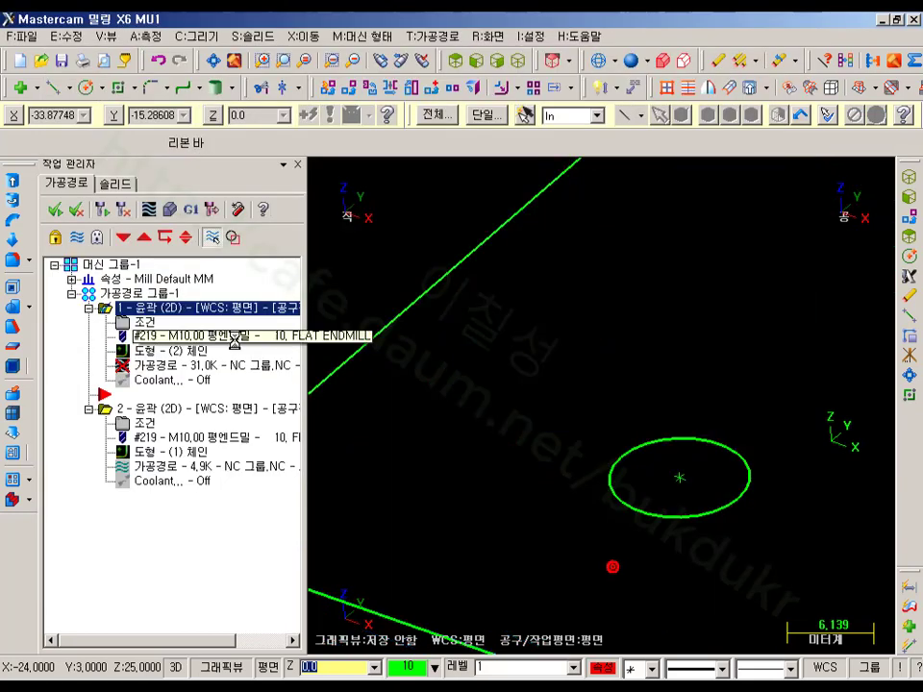
# - Backplot the first contour to its end and examine the entry at the first depth and exit at the last depth in top and isometric views
pyautogui.scroll(-1, 557, 402)
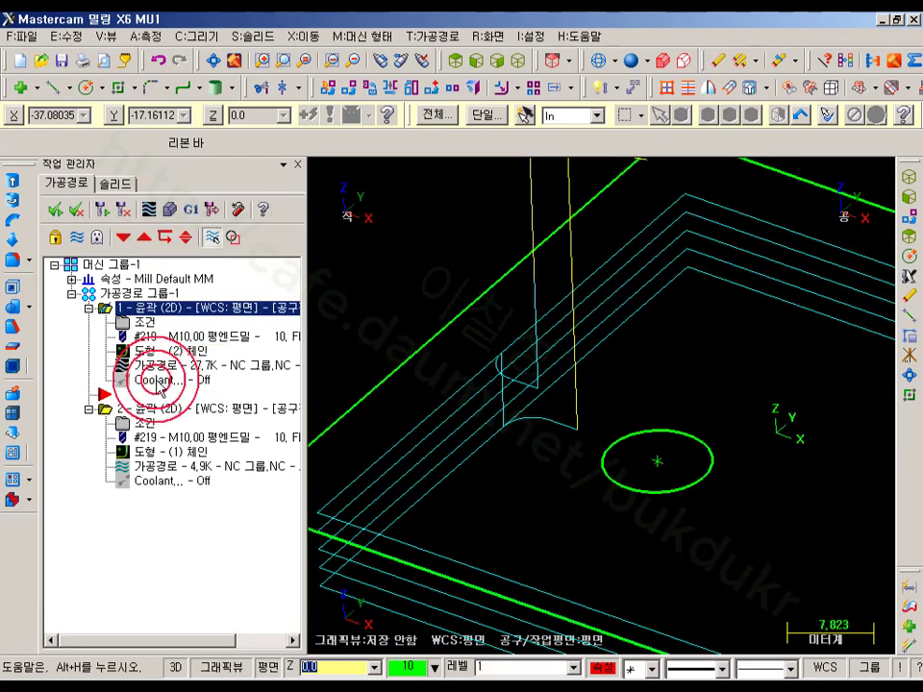
pyautogui.click(156, 366)
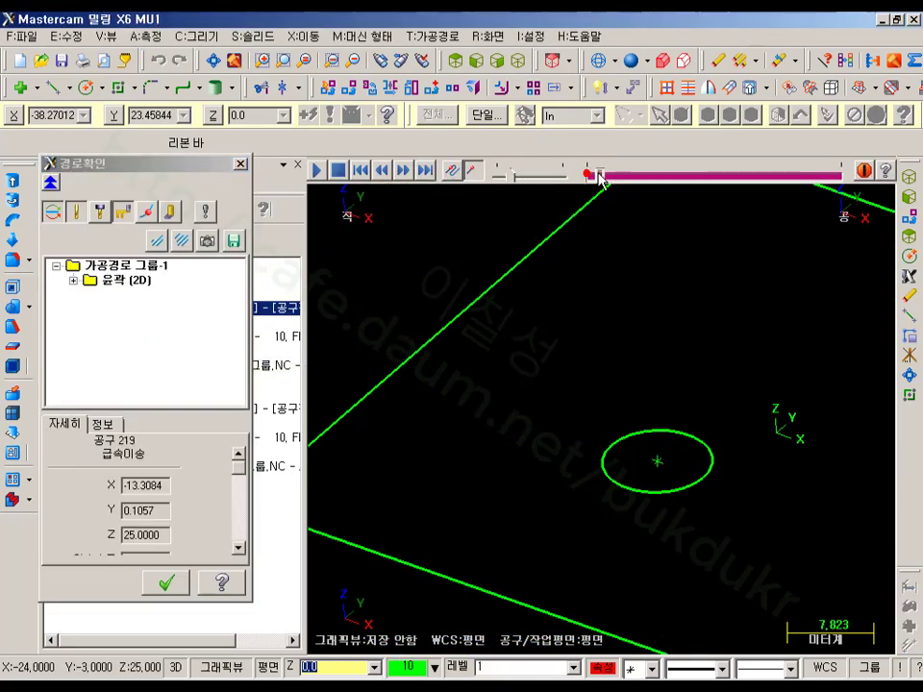
pyautogui.moveTo(600, 177)
pyautogui.mouseDown()
pyautogui.moveTo(785, 200)
pyautogui.moveTo(840, 233)
pyautogui.mouseUp()
pyautogui.scroll(5, 544, 437)
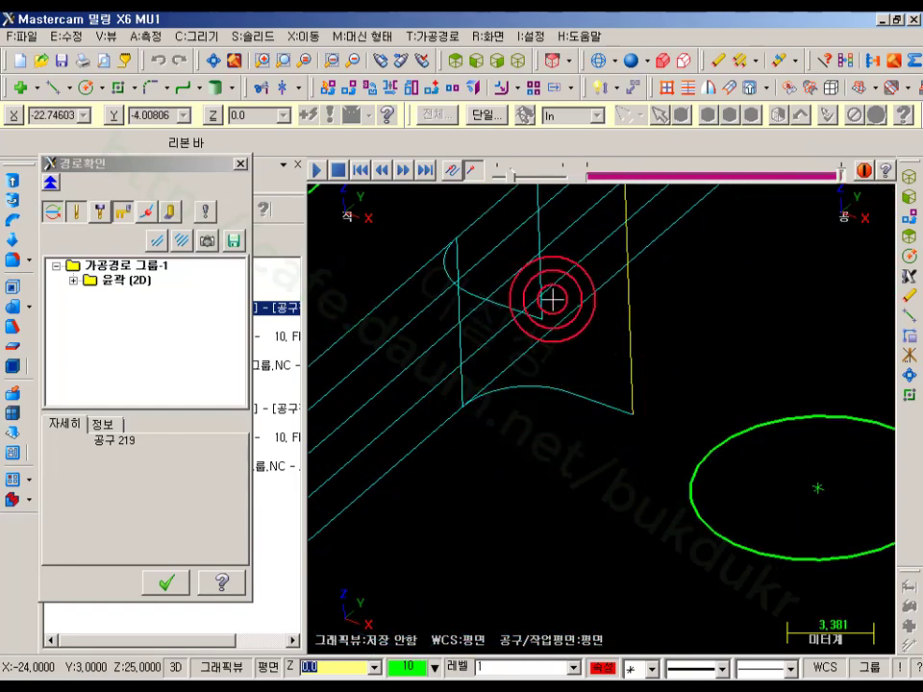
pyautogui.click(455, 59)
pyautogui.scroll(3, 503, 437)
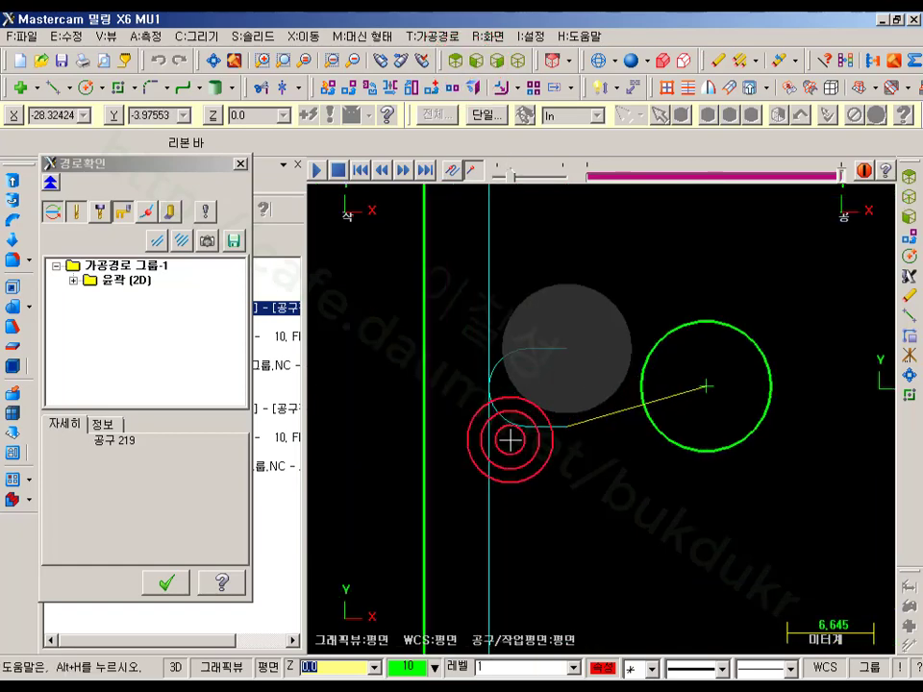
pyautogui.click(520, 60)
pyautogui.scroll(3, 519, 423)
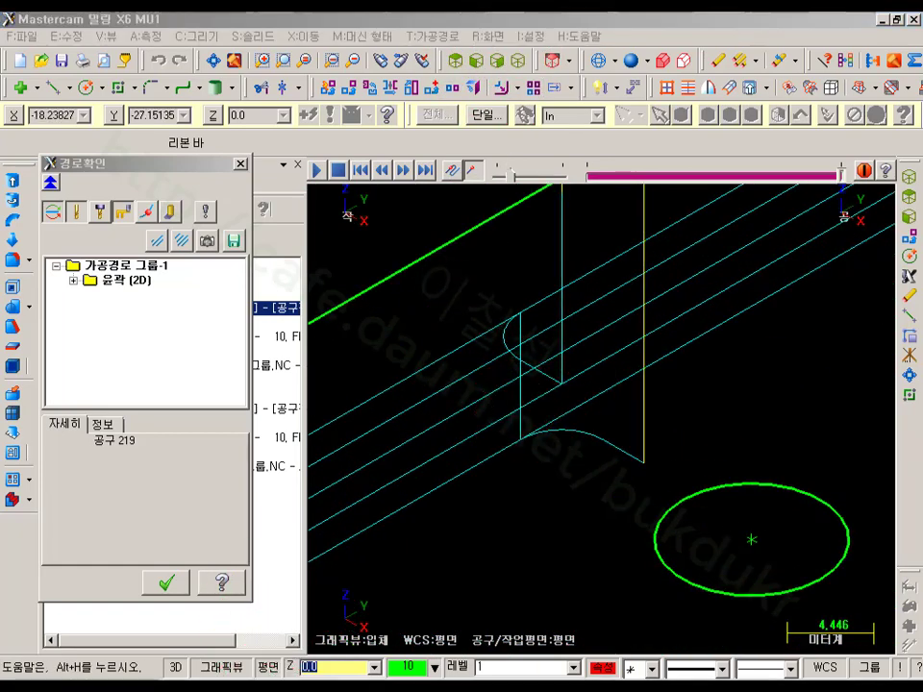
pyautogui.click(177, 578)
# - Turn off the first-depth-only entry and last-depth-only exit options in the first contour's lead in/out parameters
pyautogui.click(139, 322)
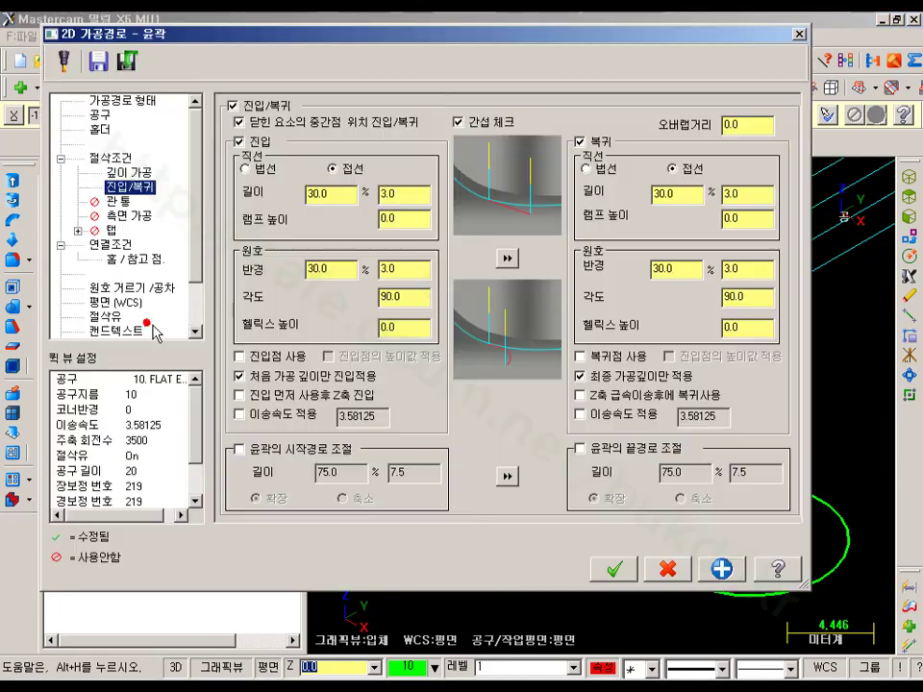
pyautogui.click(264, 379)
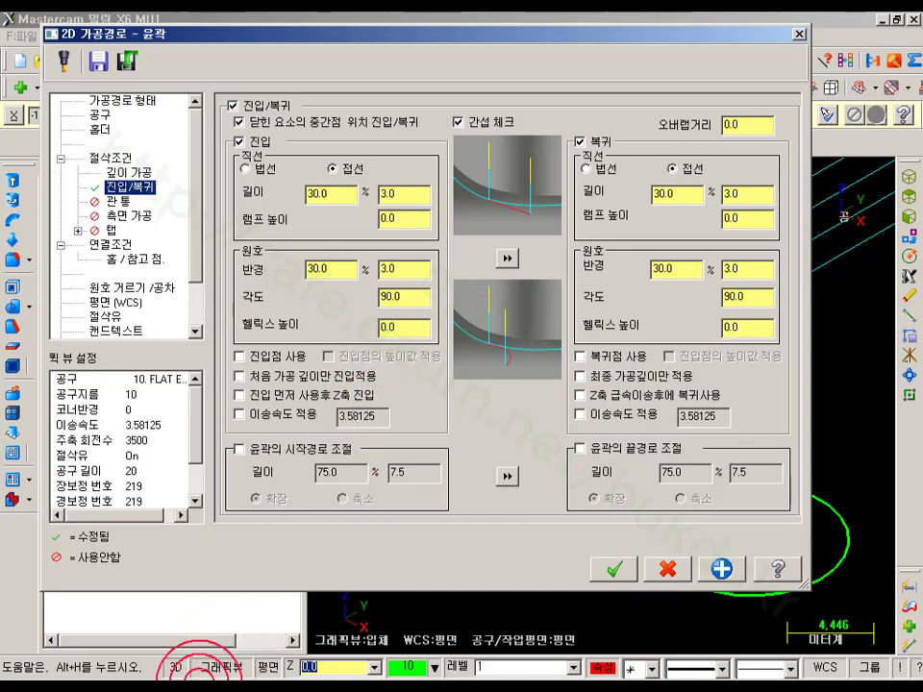
pyautogui.moveTo(265, 323)
pyautogui.mouseDown()
pyautogui.moveTo(206, 241)
pyautogui.moveTo(415, 140)
pyautogui.moveTo(441, 269)
pyautogui.moveTo(412, 340)
pyautogui.mouseUp()
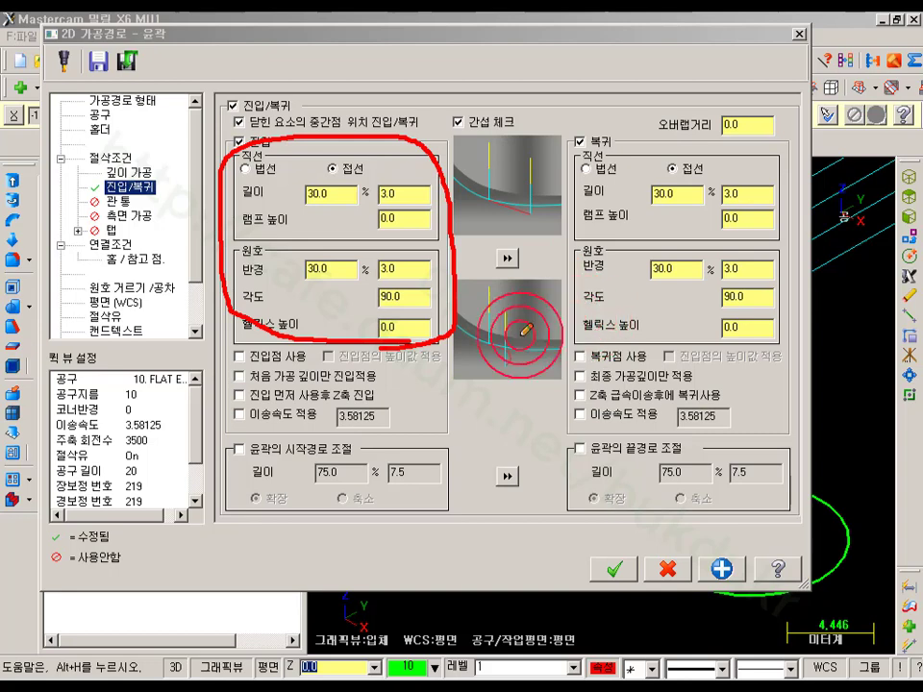
pyautogui.moveTo(243, 325); pyautogui.dragTo(243, 351)
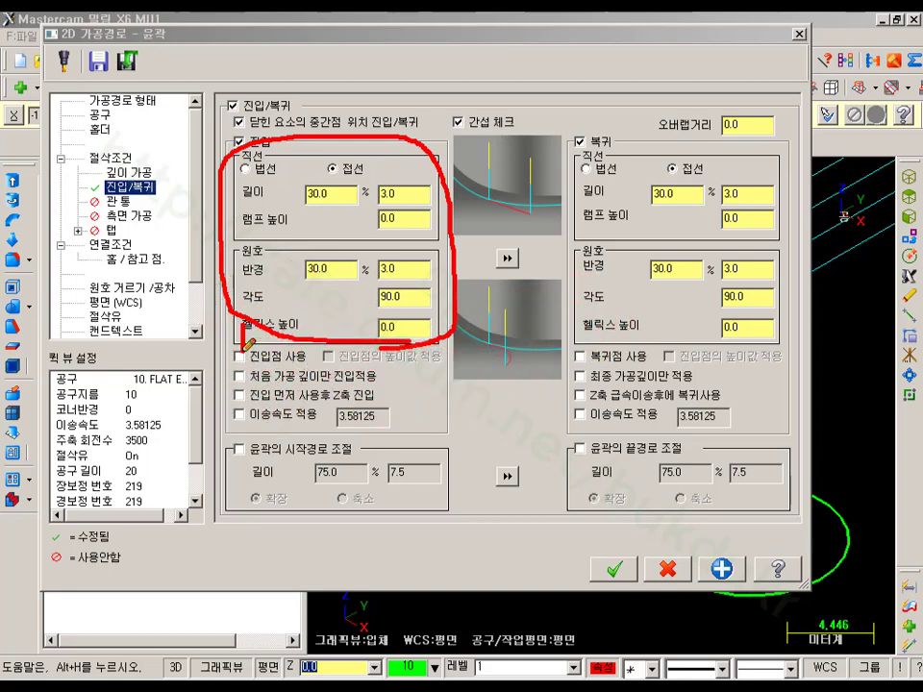
pyautogui.moveTo(239, 510); pyautogui.dragTo(182, 514)
pyautogui.rightClick(454, 438)
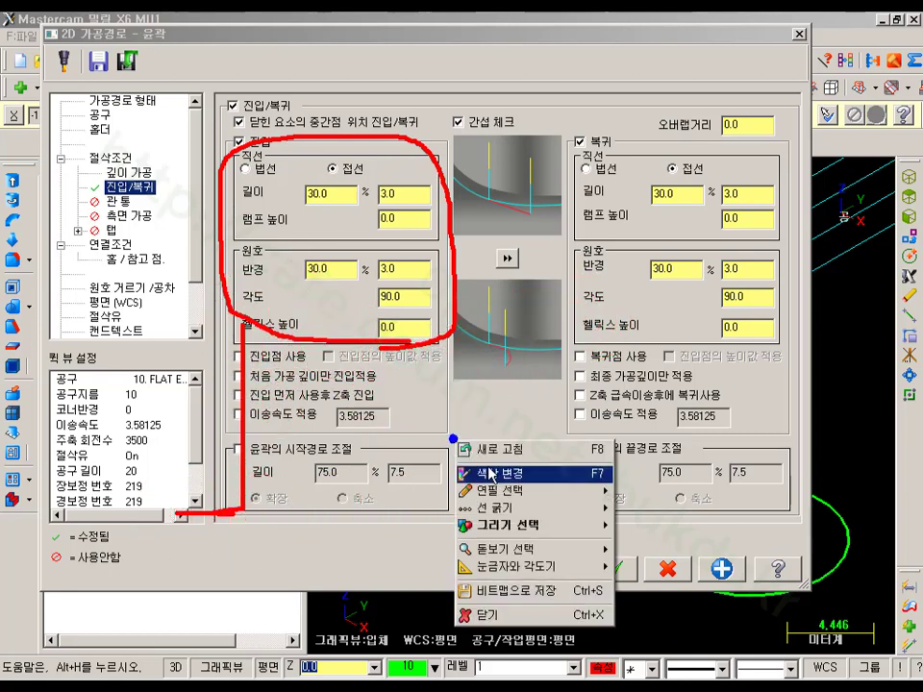
pyautogui.click(504, 615)
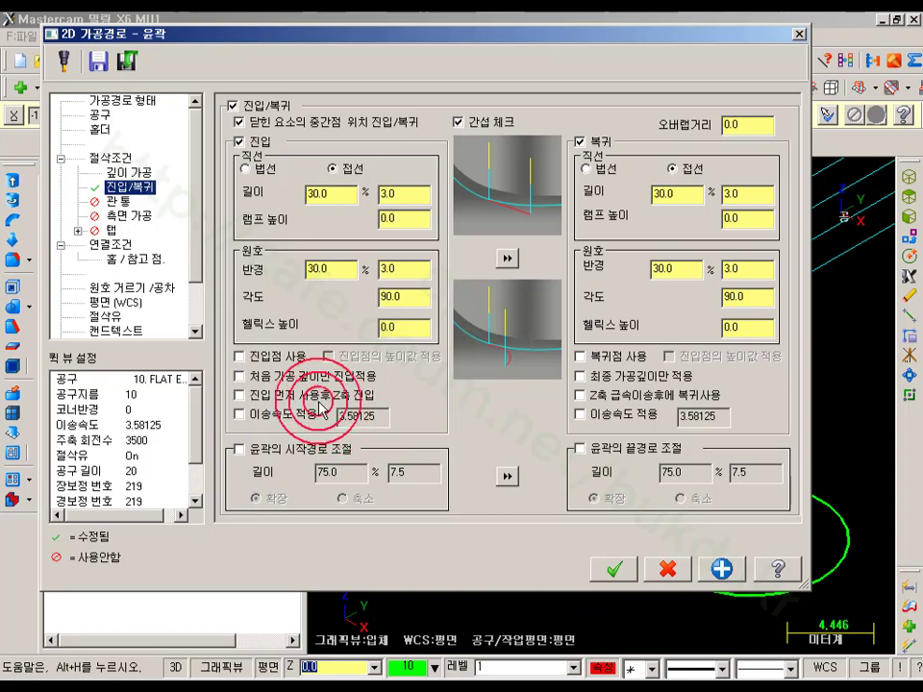
pyautogui.click(675, 582)
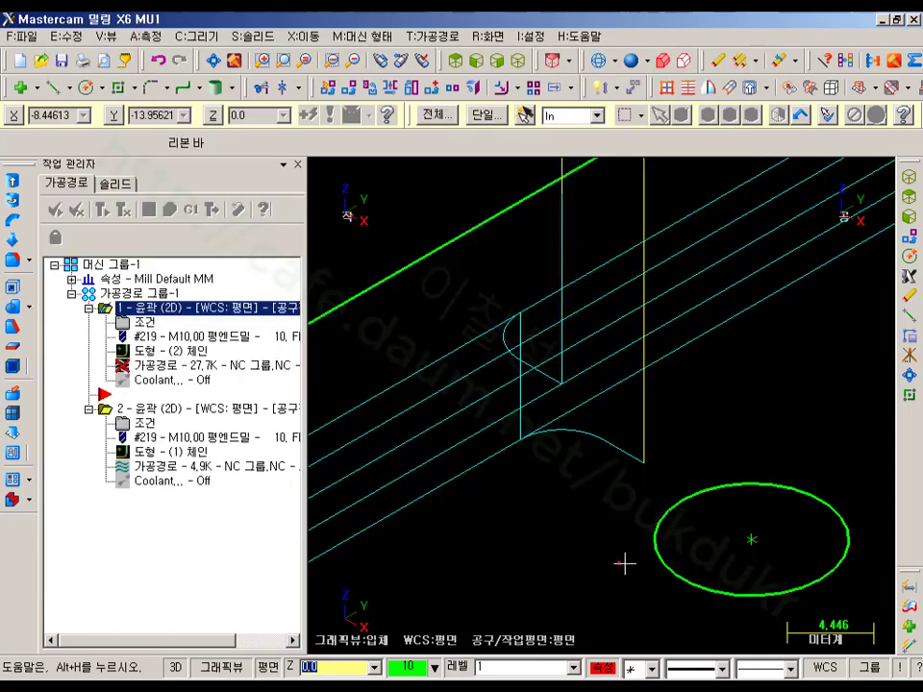
# - Disable depth cuts for the first contour and regenerate its toolpath
pyautogui.click(122, 322)
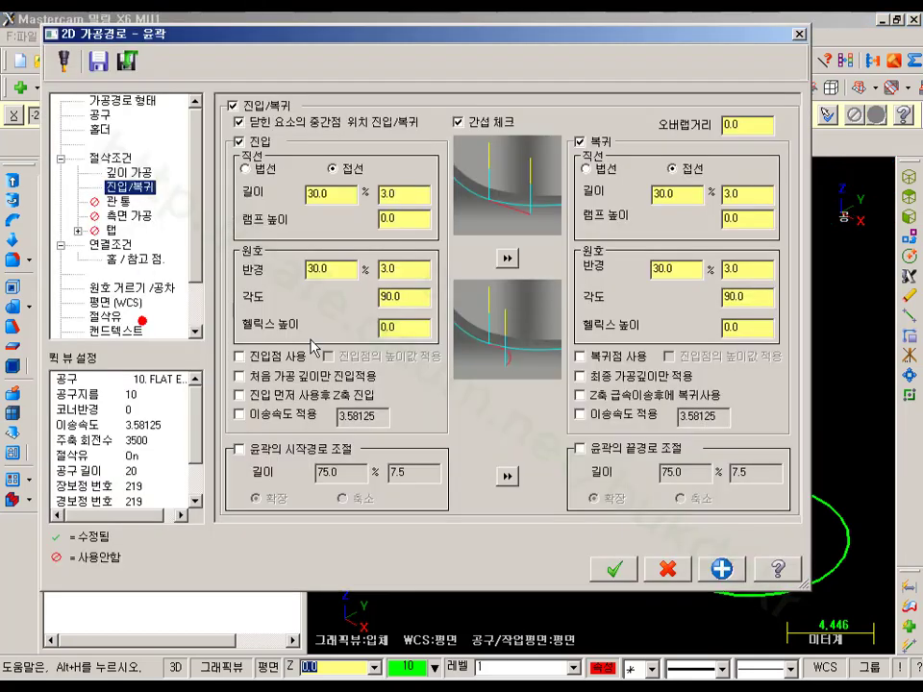
pyautogui.click(127, 169)
pyautogui.click(286, 156)
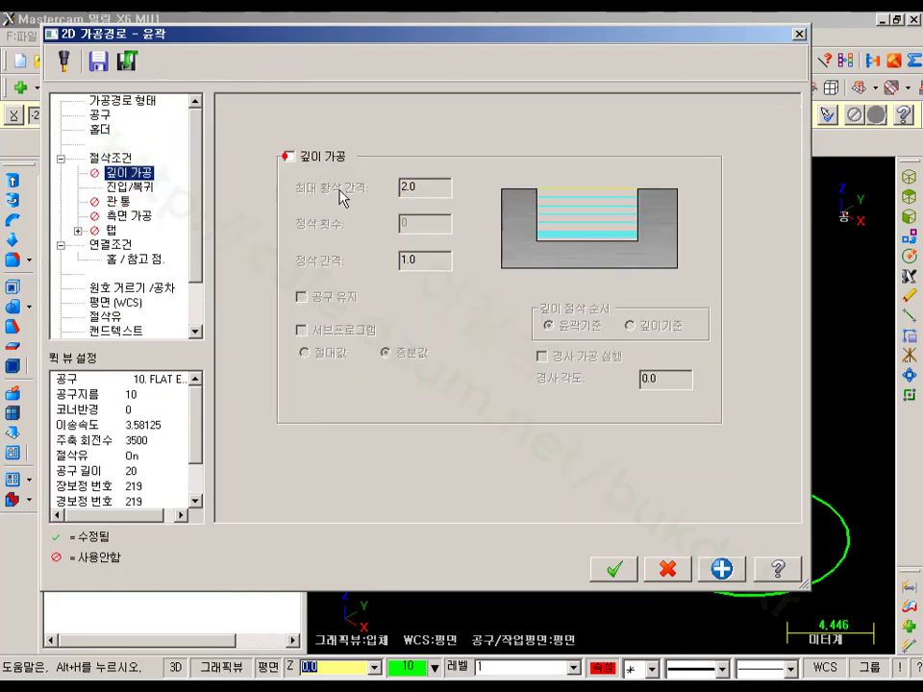
pyautogui.click(614, 575)
pyautogui.click(101, 207)
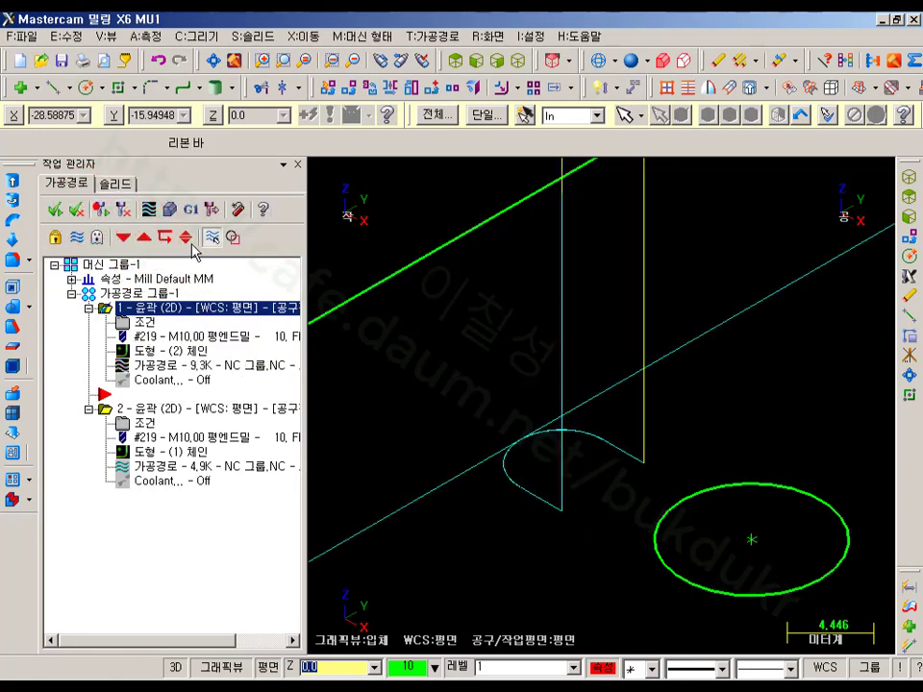
# - Examine the lead-in and lead-out of the single-pass toolpath, tracing both with the screen pen and clearing the markup
pyautogui.scroll(-2, 626, 348)
pyautogui.scroll(-2, 627, 348)
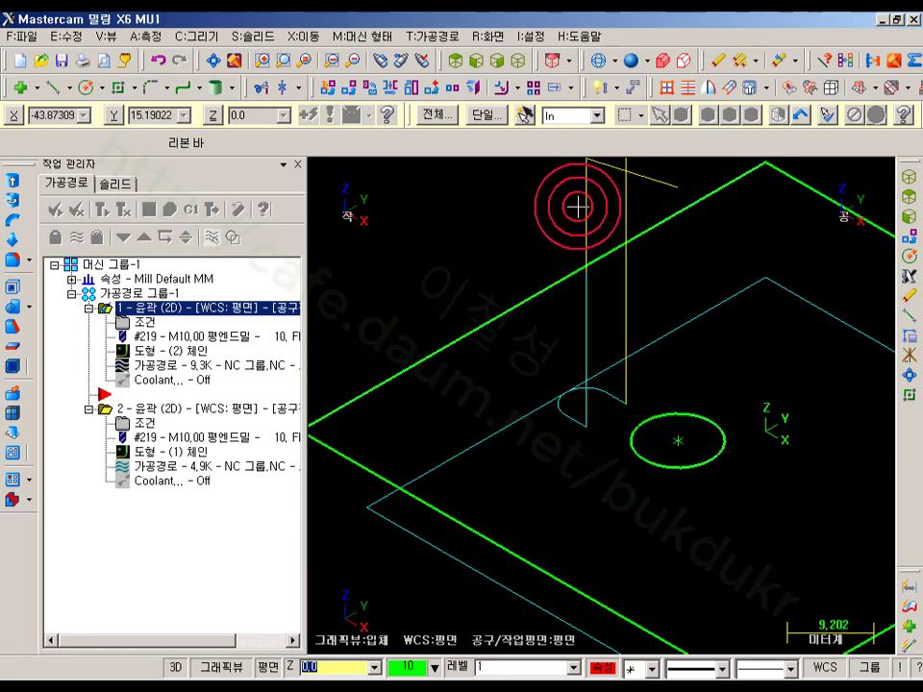
pyautogui.click(587, 424)
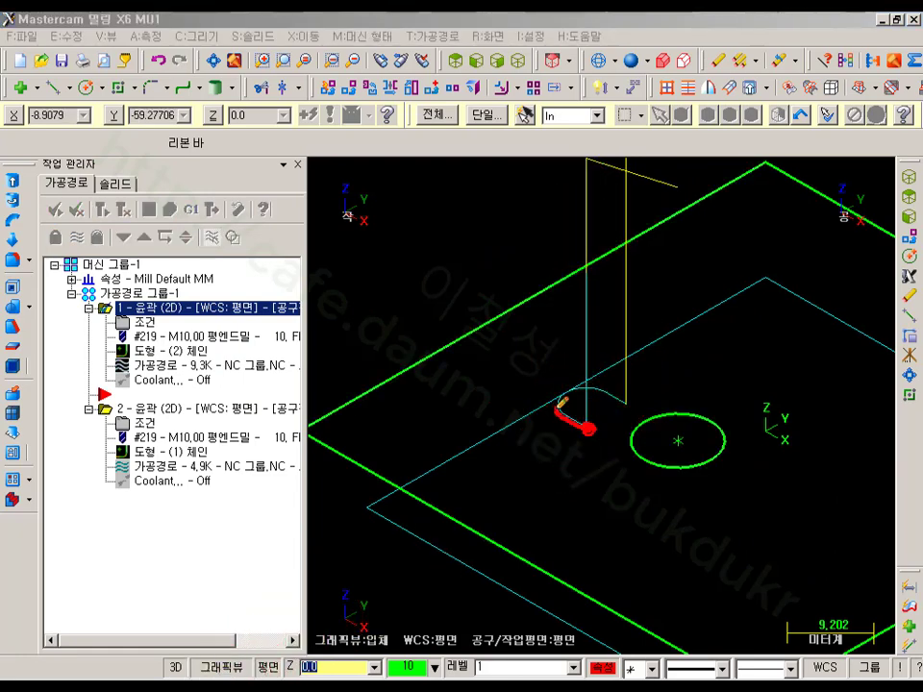
pyautogui.moveTo(557, 410)
pyautogui.mouseDown()
pyautogui.moveTo(587, 377)
pyautogui.moveTo(660, 348)
pyautogui.mouseUp()
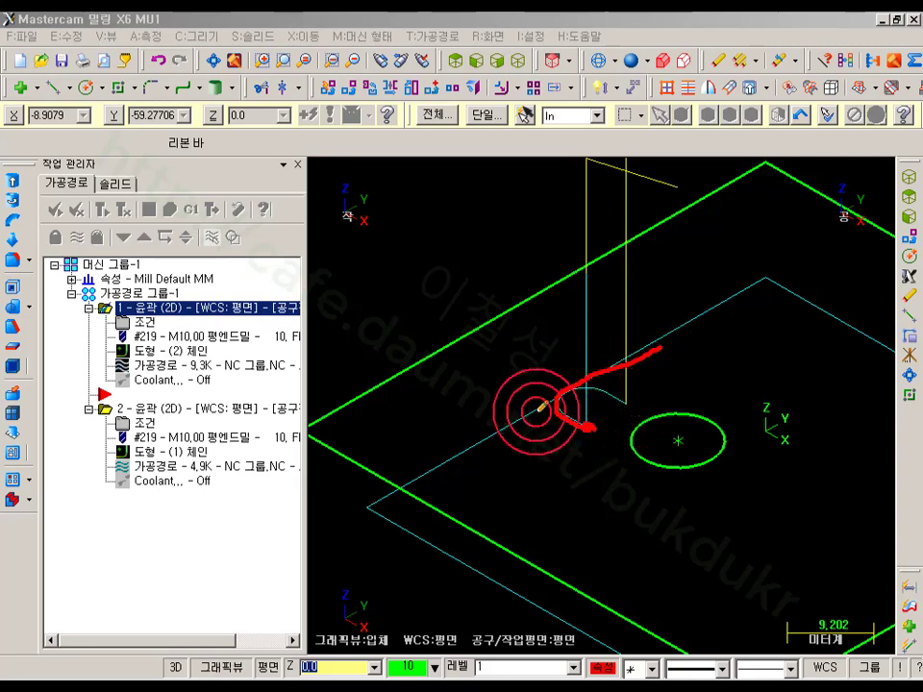
pyautogui.rightClick(508, 530)
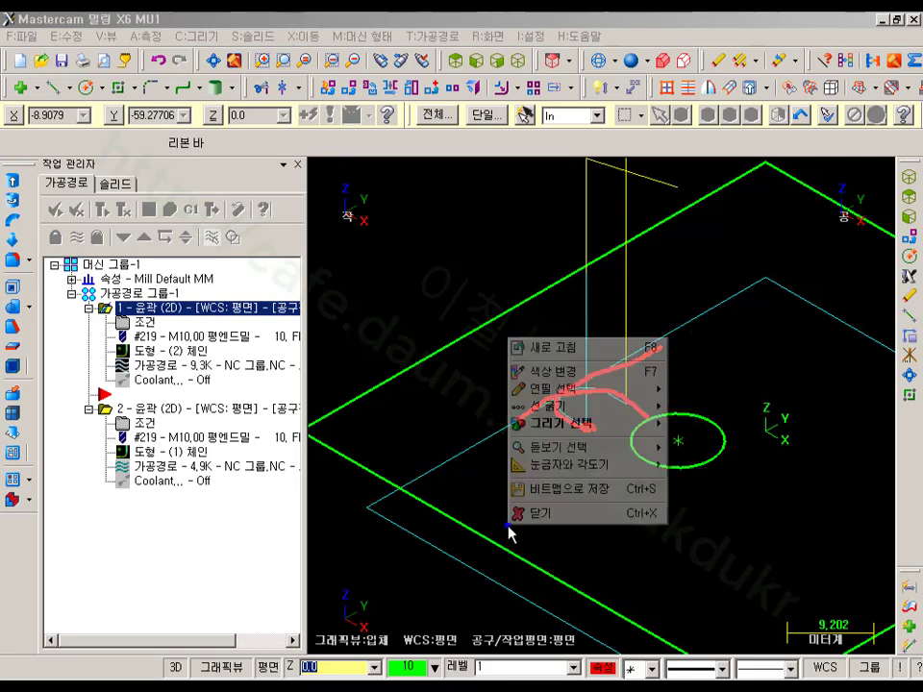
pyautogui.click(569, 513)
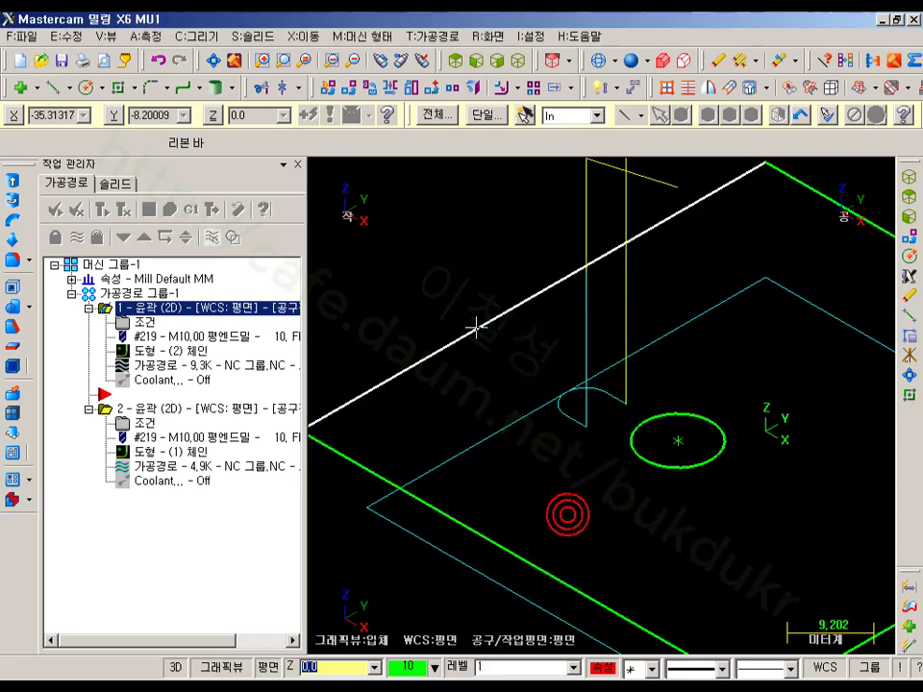
# - Review the cutter compensation settings in the first contour's cut parameters
pyautogui.click(149, 322)
pyautogui.scroll(-2, 618, 485)
pyautogui.scroll(1, 679, 318)
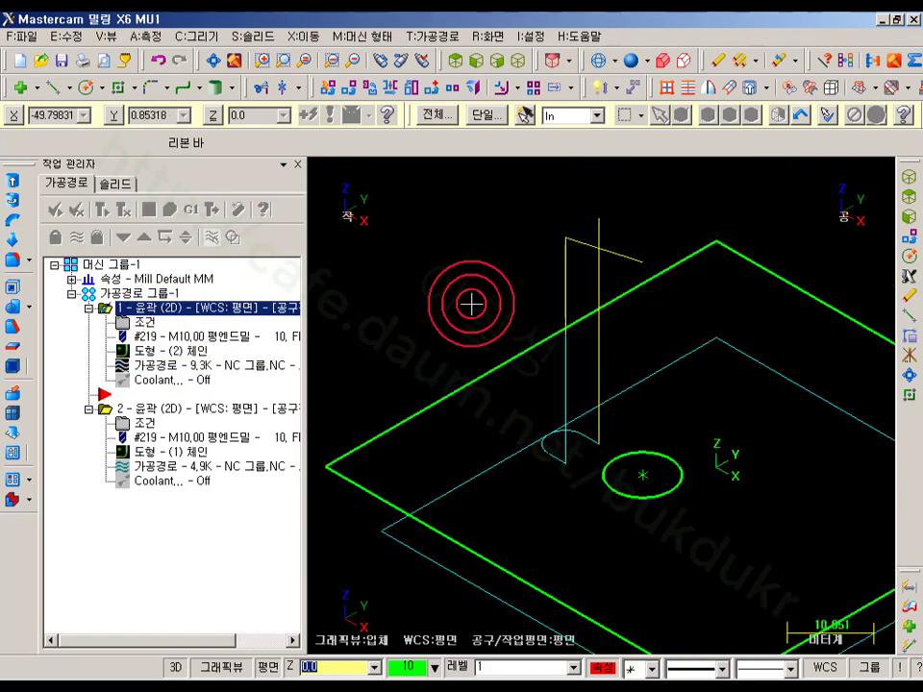
pyautogui.click(144, 324)
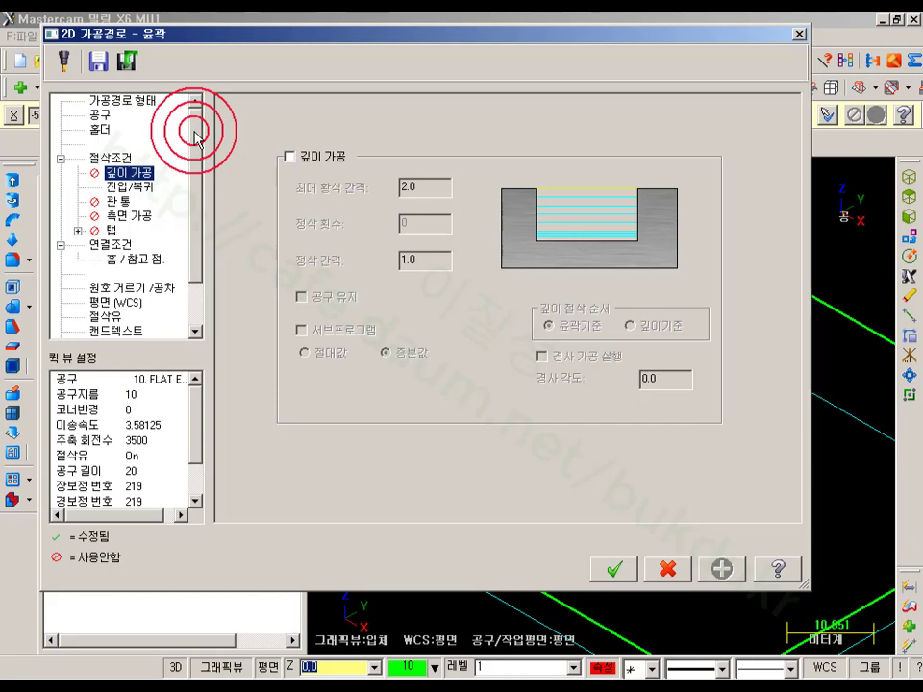
pyautogui.click(110, 158)
pyautogui.click(615, 571)
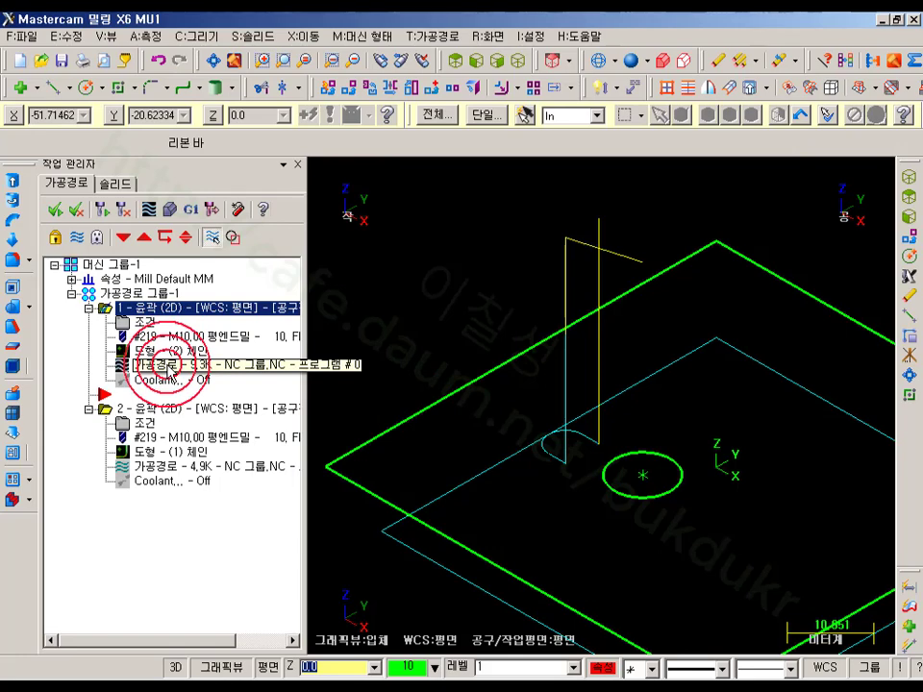
# - Mark the lead-in start point with the screen pen, write "Z-10." and "G42" beside it, and clear the markup
pyautogui.click(268, 667)
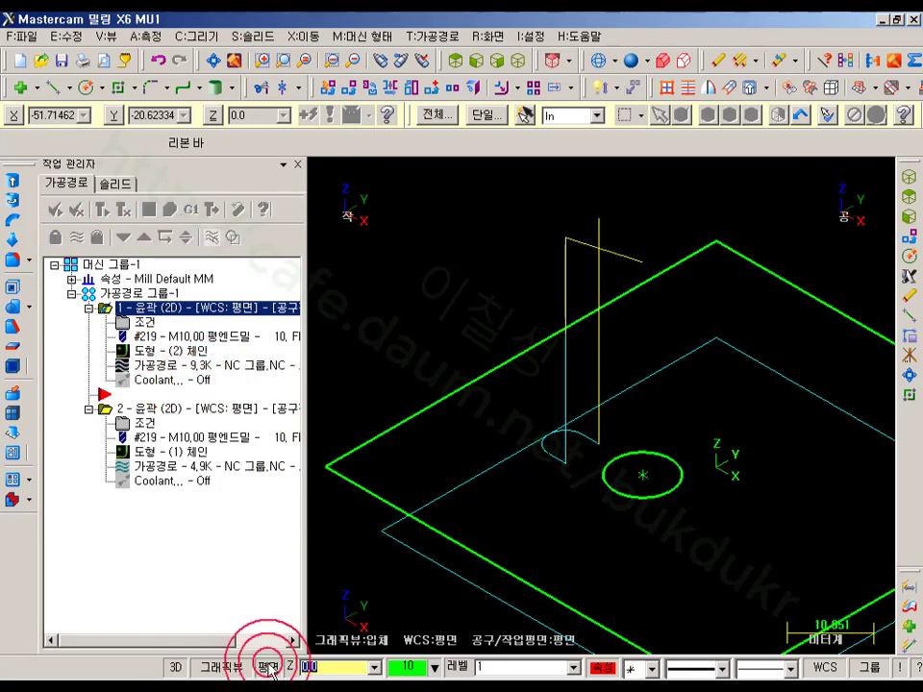
pyautogui.click(574, 468)
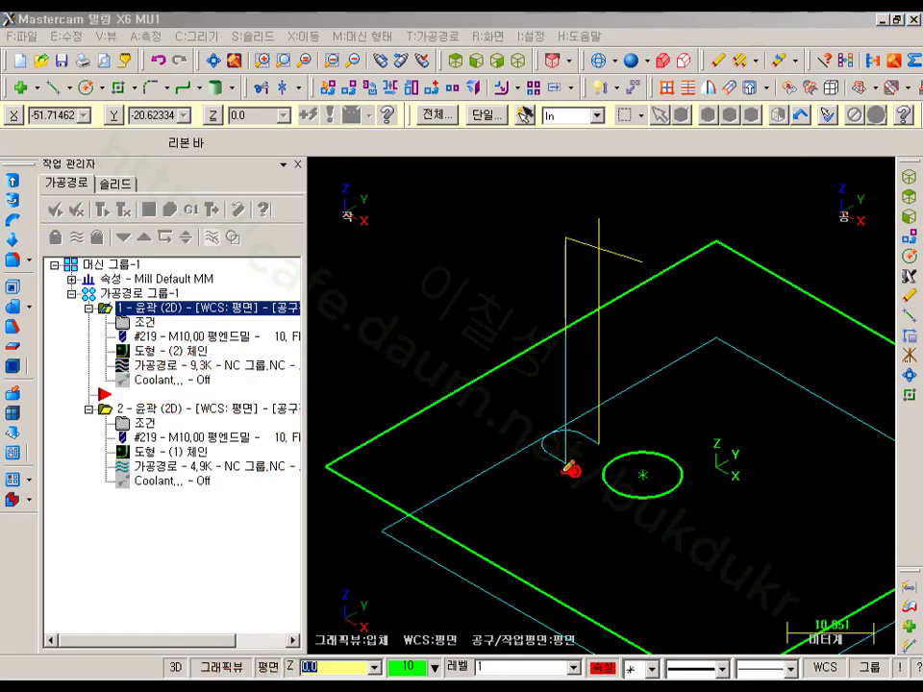
pyautogui.moveTo(564, 472)
pyautogui.mouseDown()
pyautogui.moveTo(562, 458)
pyautogui.moveTo(575, 463)
pyautogui.moveTo(572, 530)
pyautogui.moveTo(640, 544)
pyautogui.mouseUp()
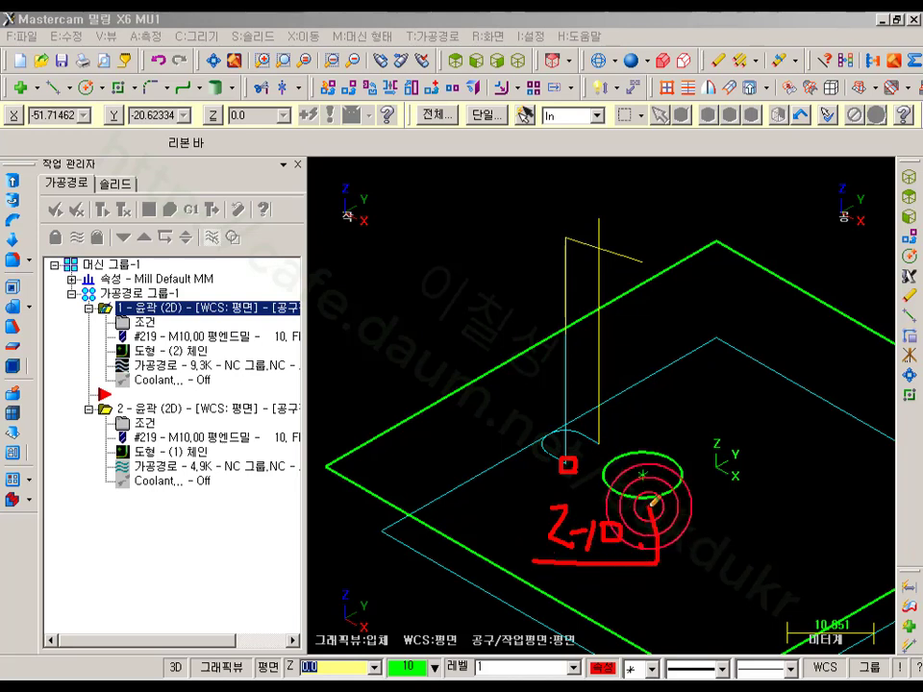
pyautogui.moveTo(654, 500)
pyautogui.mouseDown()
pyautogui.moveTo(532, 494)
pyautogui.moveTo(540, 559)
pyautogui.mouseUp()
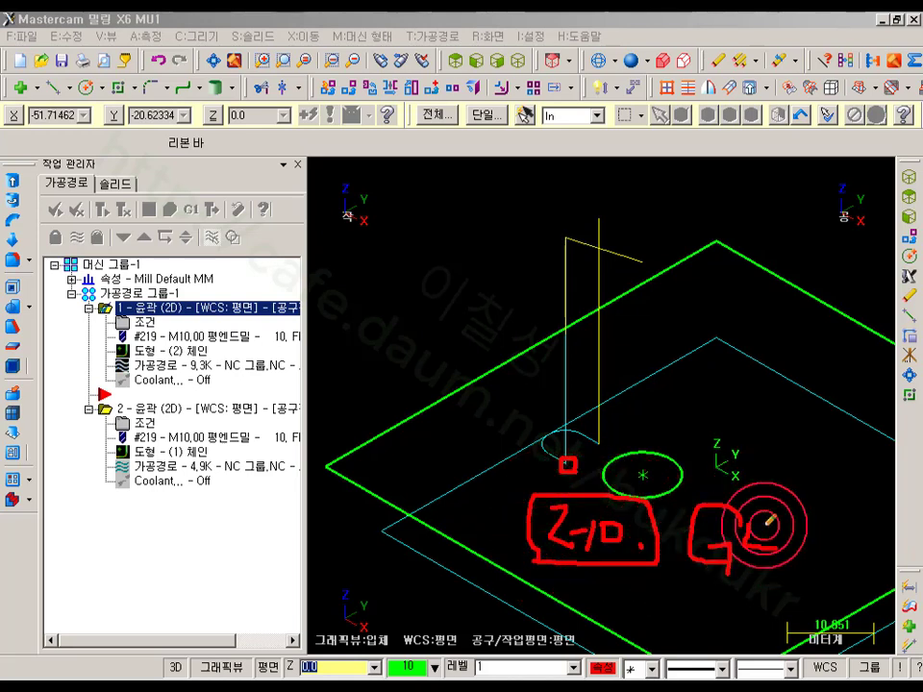
pyautogui.moveTo(799, 581); pyautogui.dragTo(705, 591)
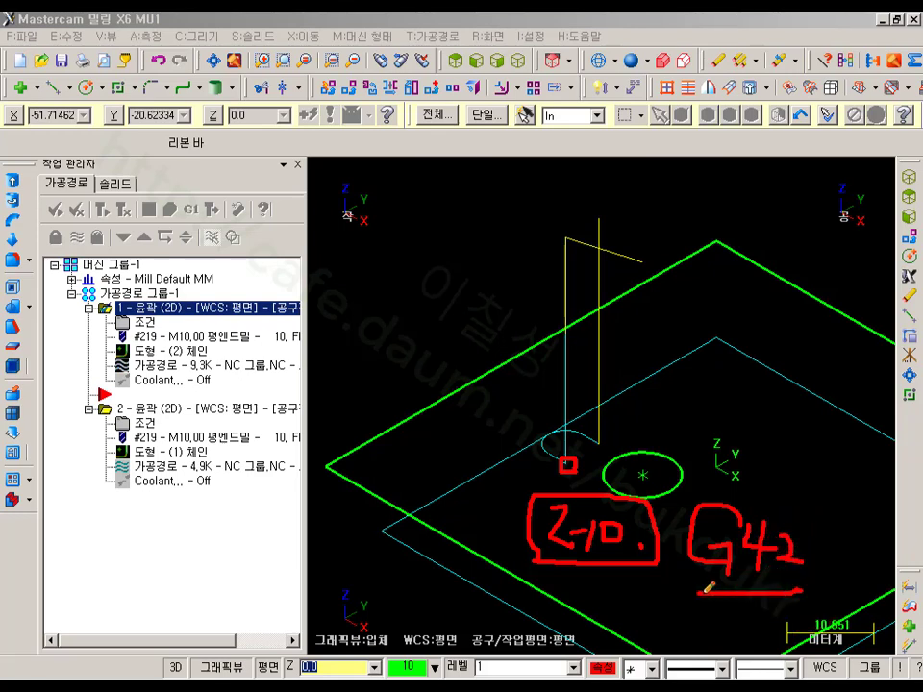
pyautogui.moveTo(696, 492)
pyautogui.mouseDown()
pyautogui.moveTo(823, 494)
pyautogui.moveTo(798, 588)
pyautogui.mouseUp()
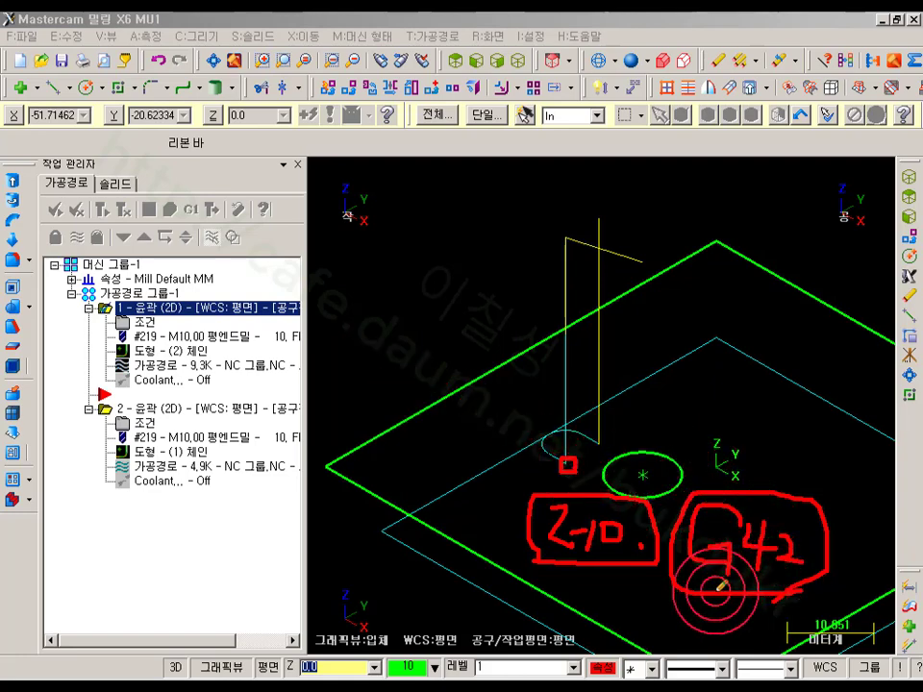
pyautogui.rightClick(415, 323)
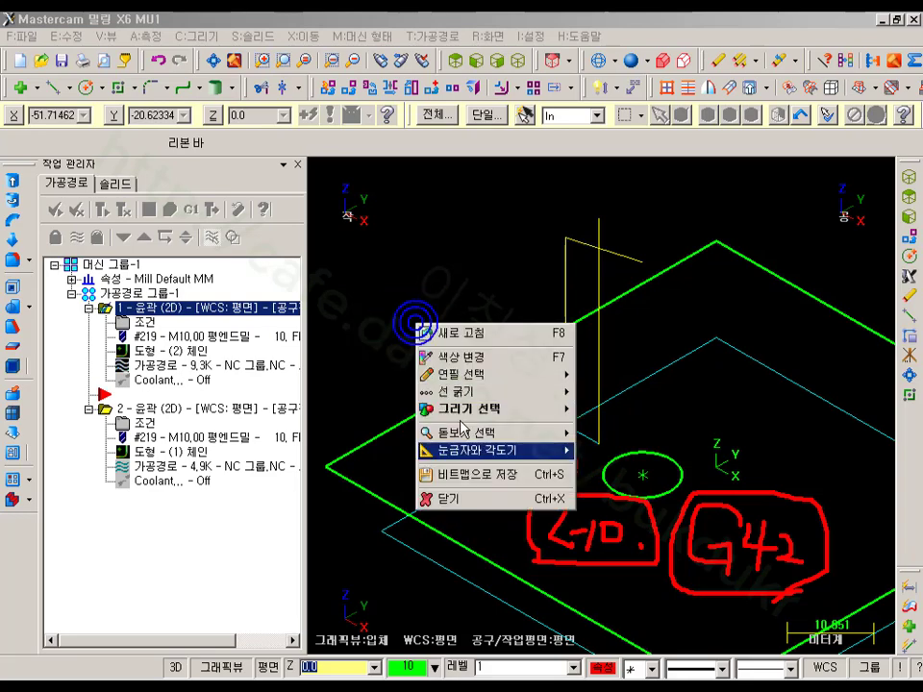
pyautogui.click(444, 498)
# - Set the first contour's compensation type to control (컨트롤) and regenerate the toolpath
pyautogui.click(144, 322)
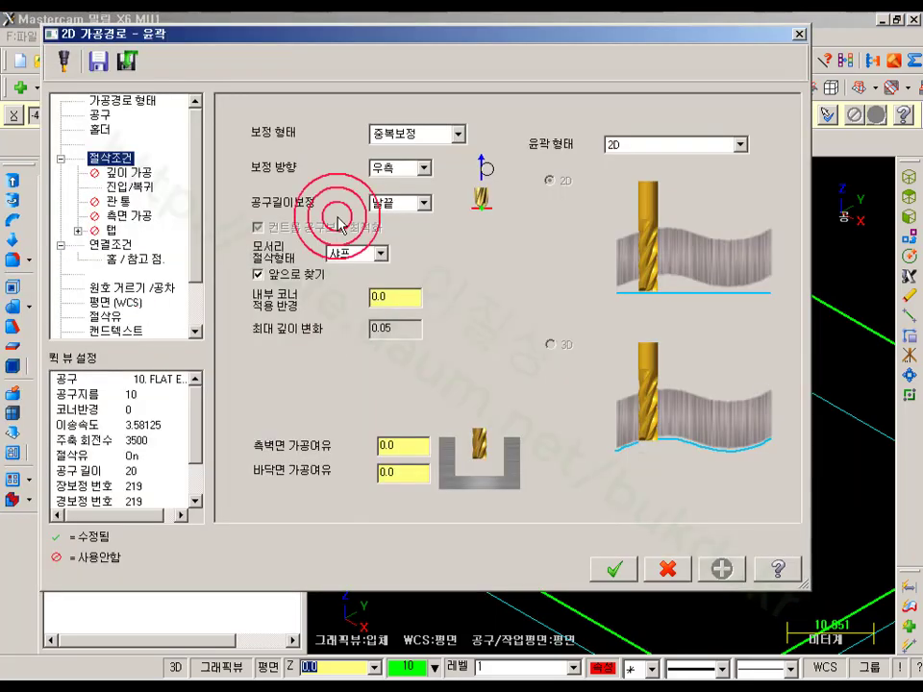
pyautogui.click(415, 134)
pyautogui.click(414, 164)
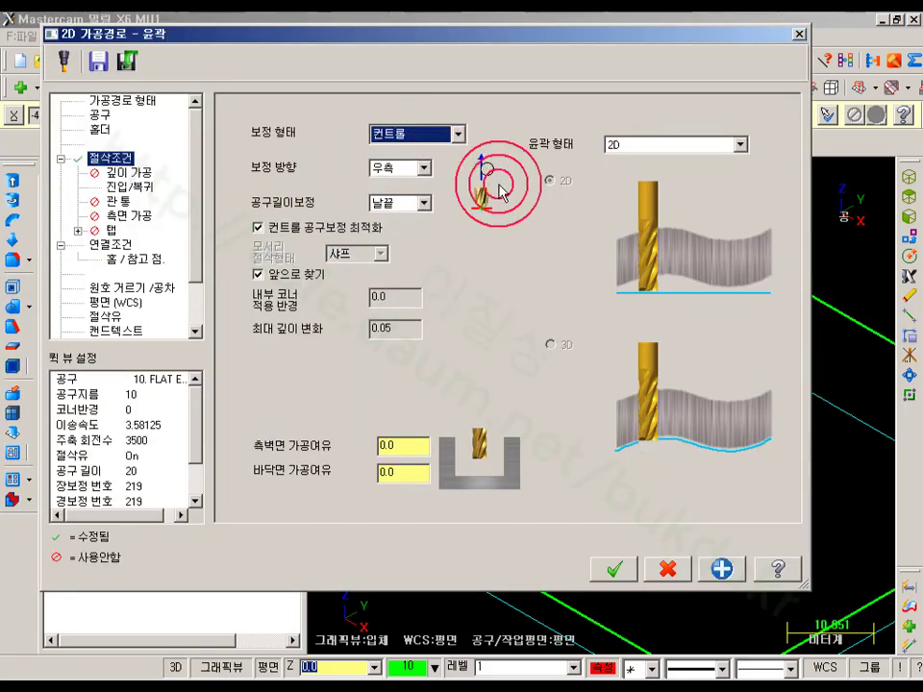
pyautogui.click(613, 569)
pyautogui.click(103, 209)
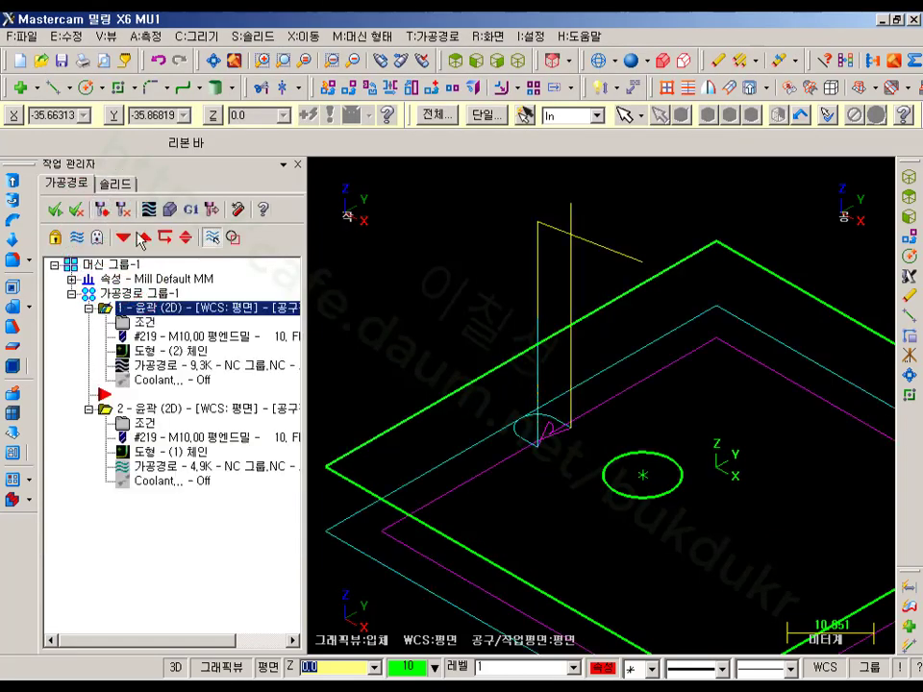
# - Examine the lead-in and lead-out of the control-compensated toolpath in the top view
pyautogui.scroll(1, 539, 470)
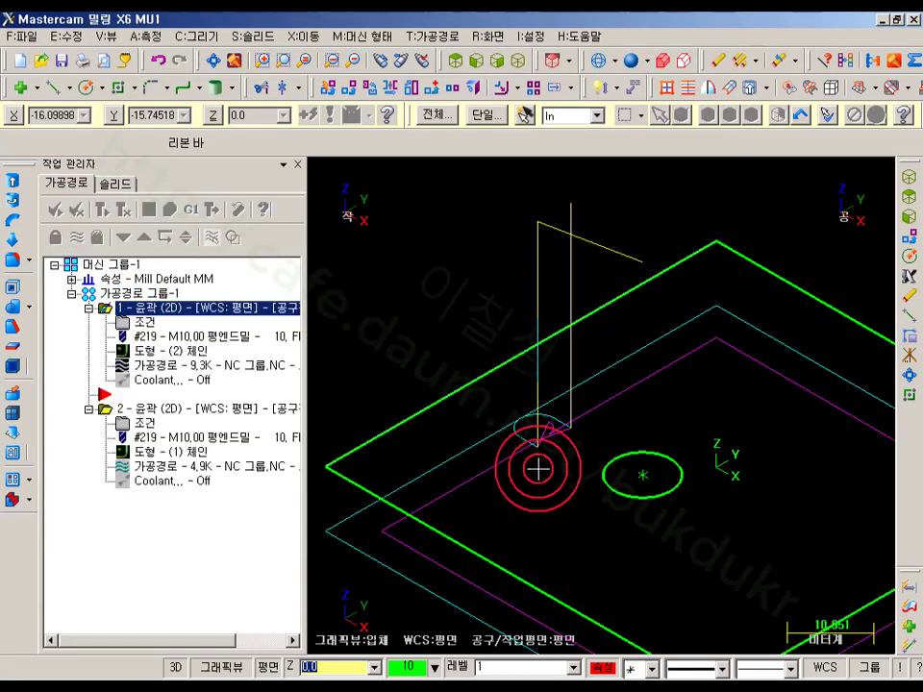
pyautogui.click(457, 68)
pyautogui.scroll(-2, 610, 400)
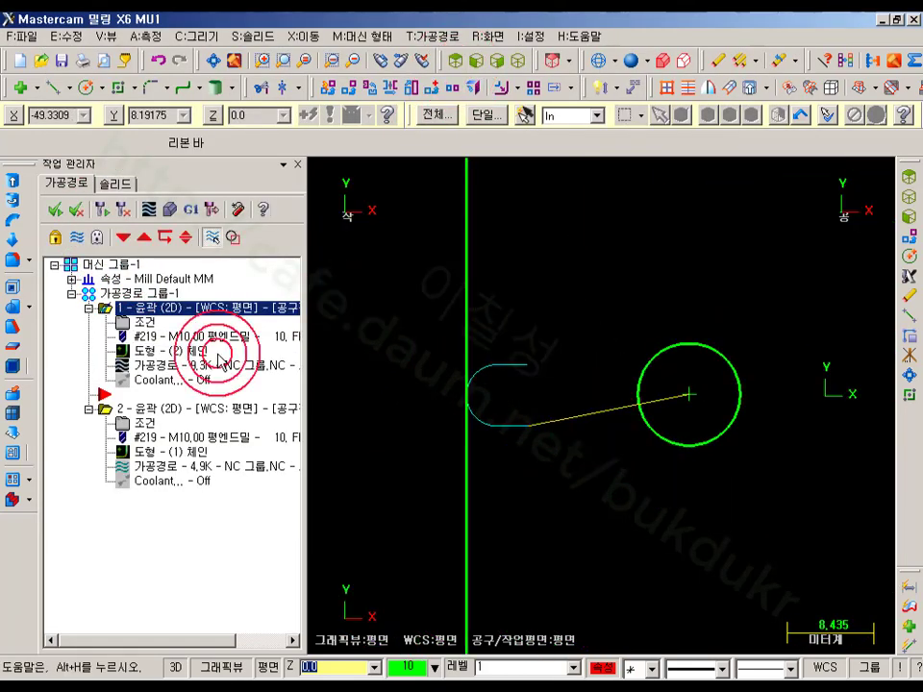
# - Set the first contour's lead-in and lead-out line length and arc radius to 100% and regenerate the toolpath
pyautogui.click(160, 351)
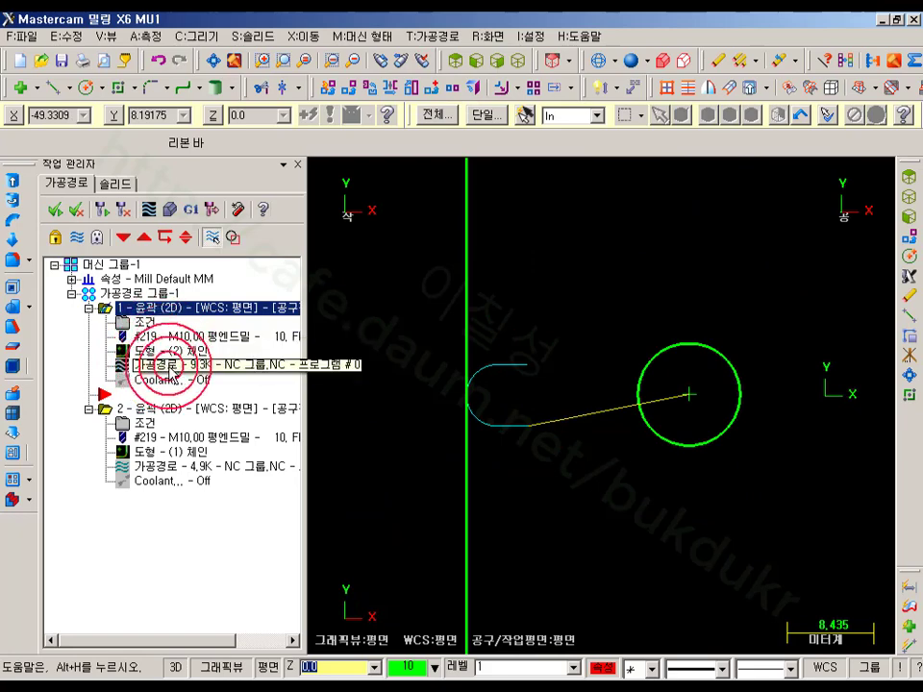
pyautogui.click(145, 322)
pyautogui.click(131, 187)
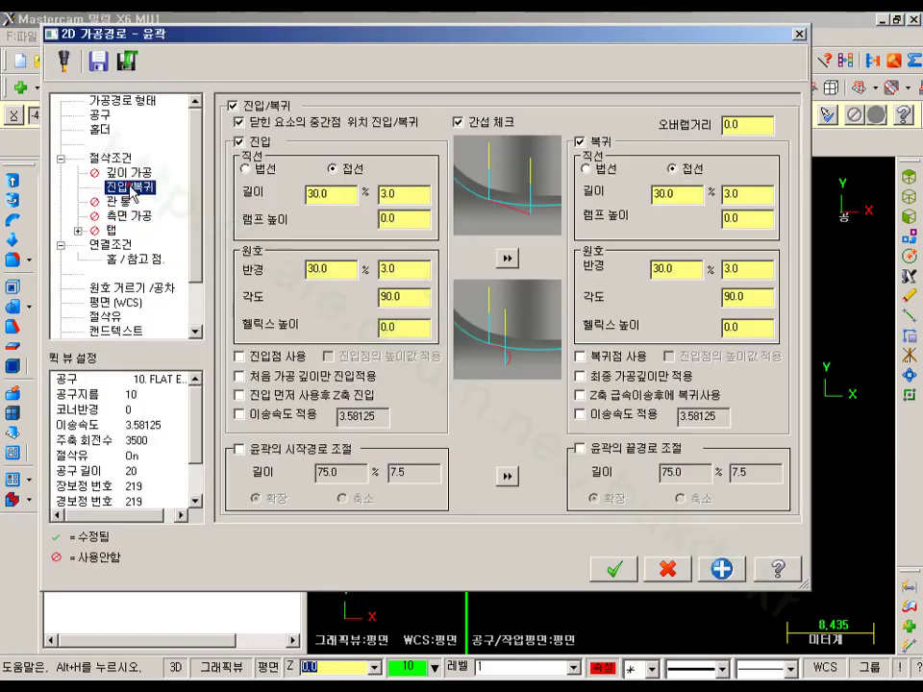
pyautogui.write('100')
pyautogui.click(322, 269)
pyautogui.write('100')
pyautogui.click(481, 280)
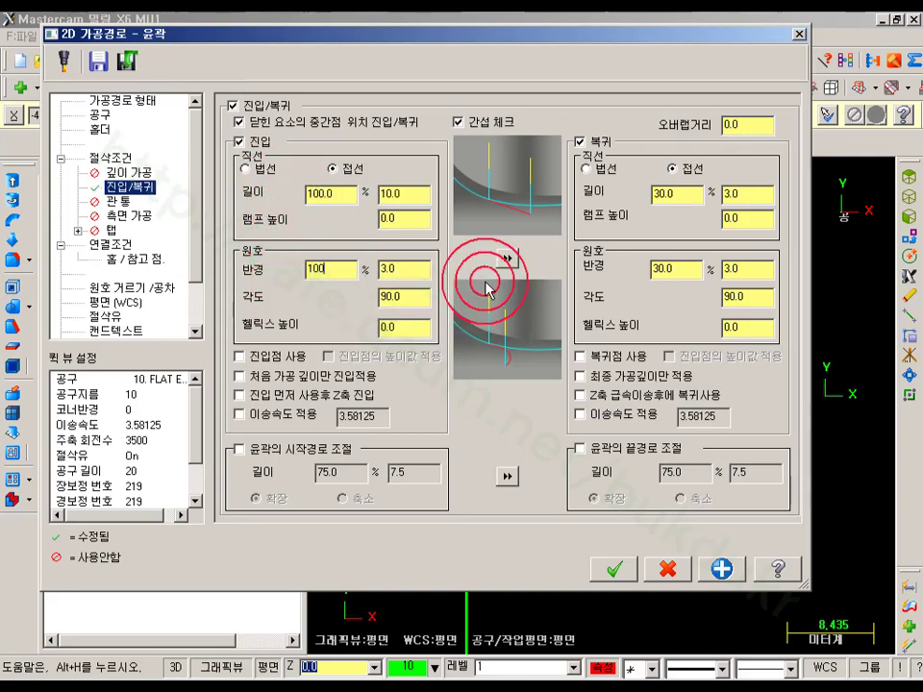
pyautogui.click(622, 579)
pyautogui.click(107, 214)
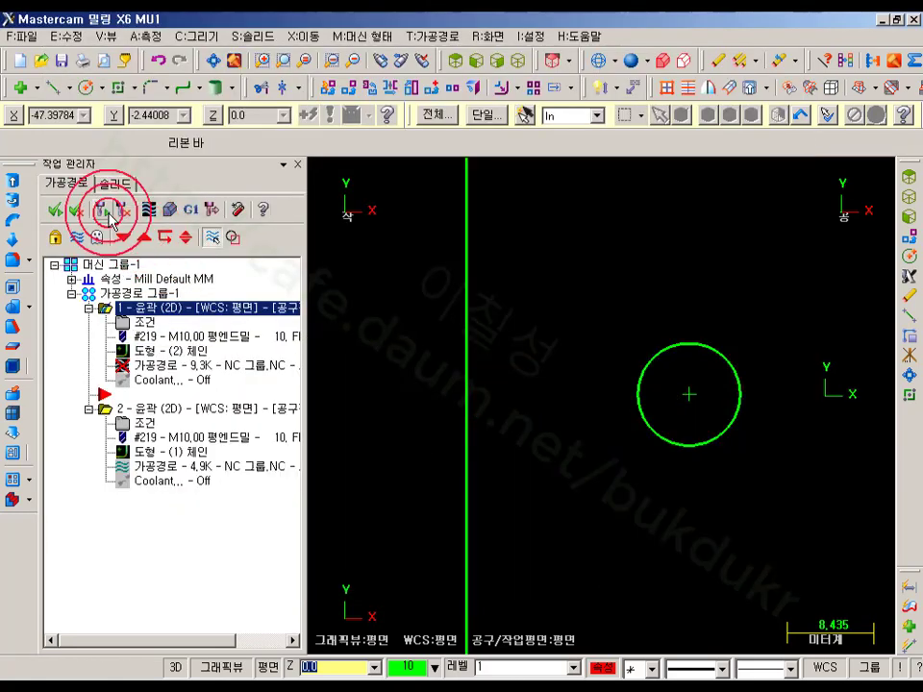
pyautogui.scroll(-2, 572, 461)
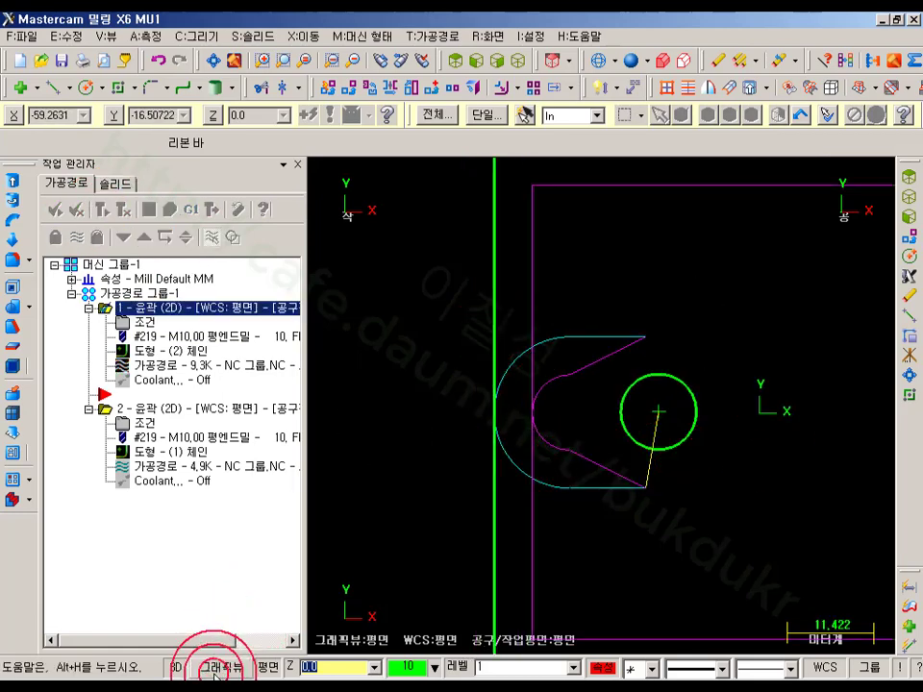
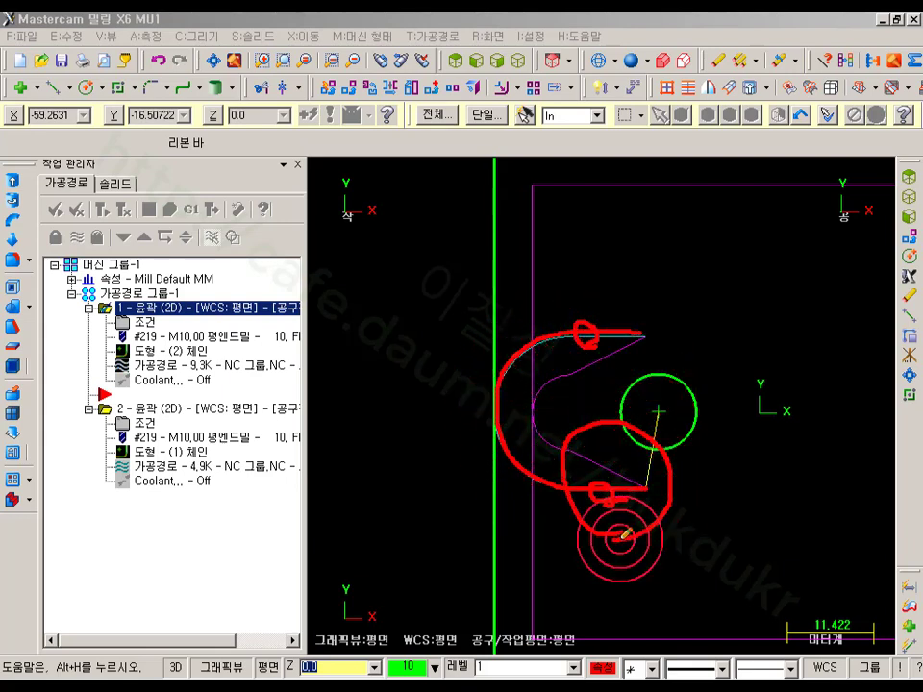
# - Write "G42" beside the circled lead-in with the screen pen, draw offset arrows along the contour's left edge, and clear the markup
pyautogui.click(741, 478)
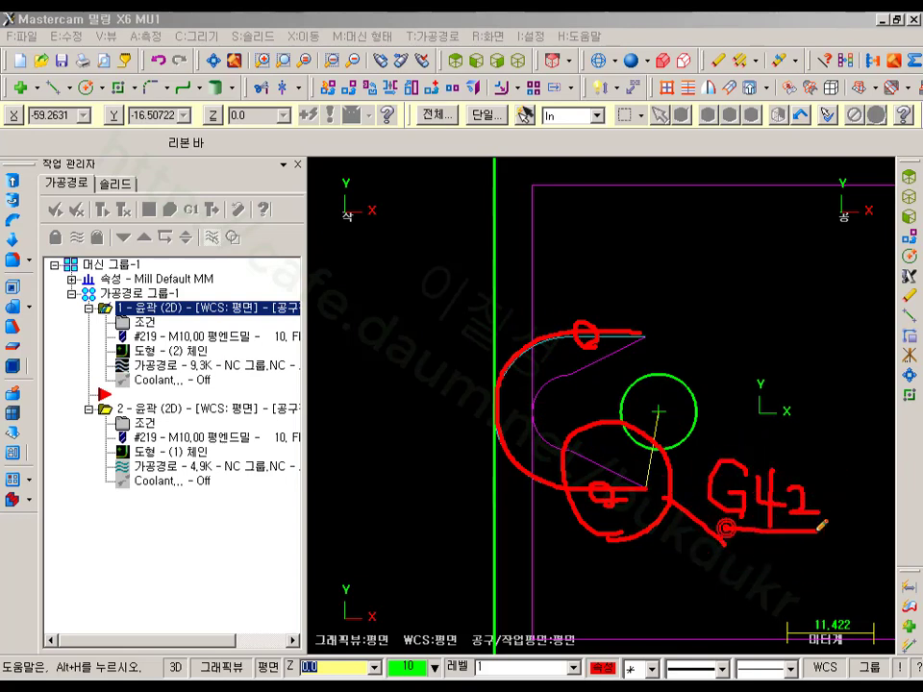
pyautogui.click(660, 487)
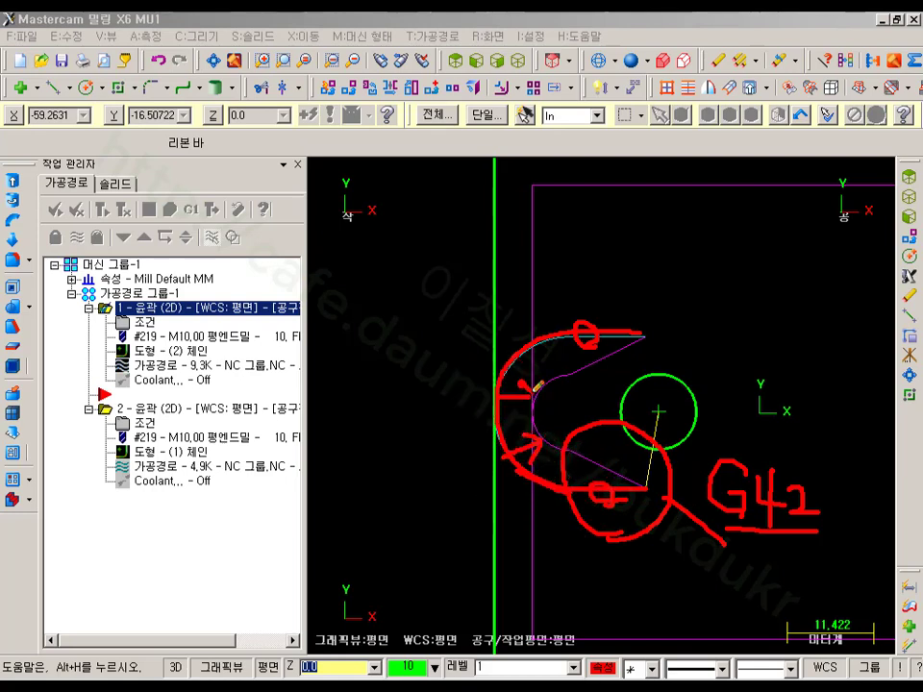
pyautogui.moveTo(491, 278)
pyautogui.mouseDown()
pyautogui.moveTo(519, 278)
pyautogui.moveTo(521, 289)
pyautogui.mouseUp()
pyautogui.moveTo(491, 197); pyautogui.dragTo(520, 196)
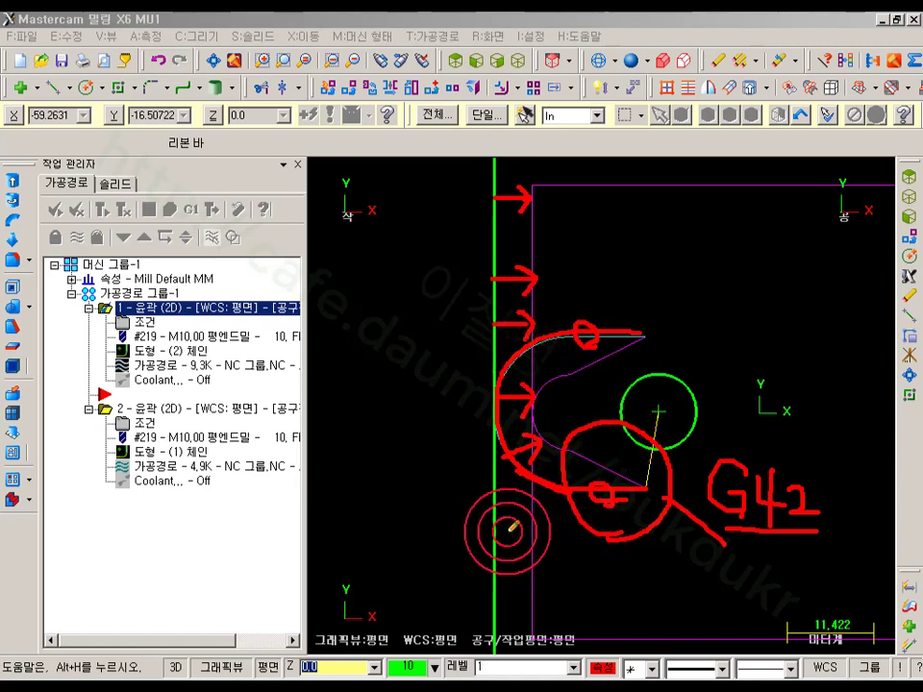
pyautogui.moveTo(496, 527); pyautogui.dragTo(525, 527)
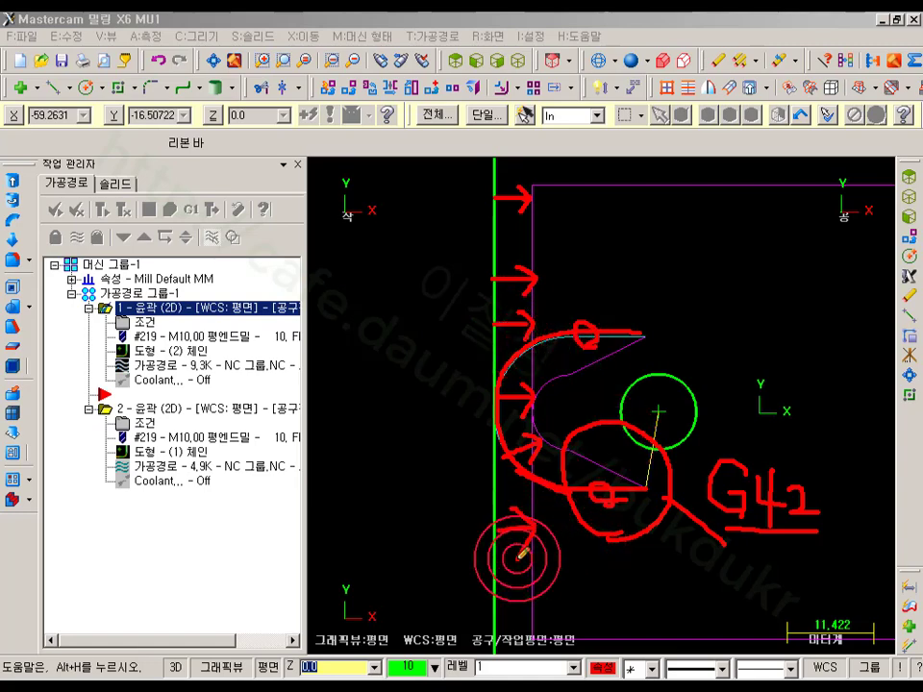
pyautogui.rightClick(694, 331)
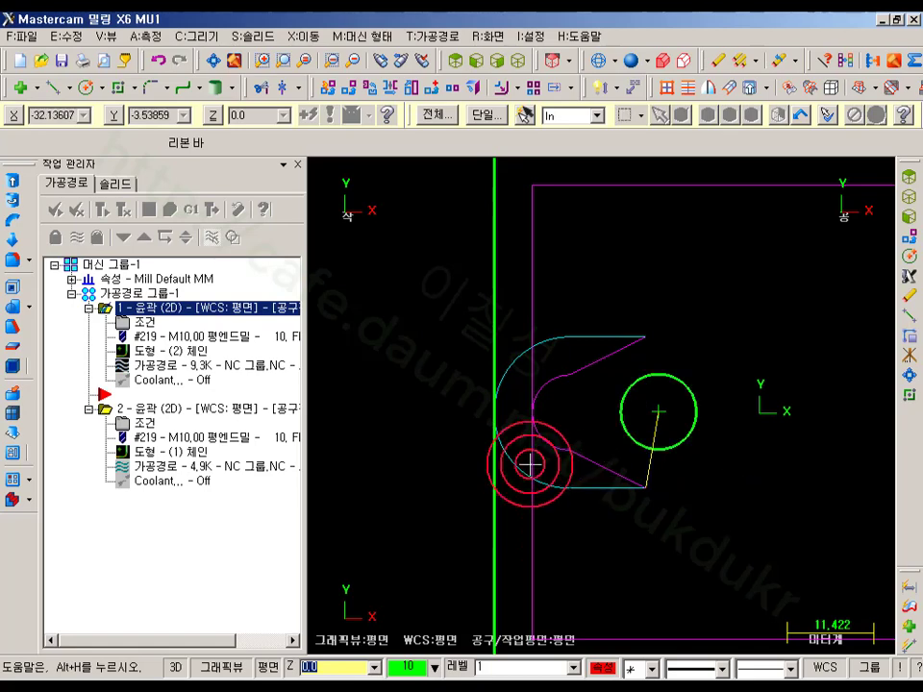
# - Circle the lead-in line with the screen pen in the top view, write "Z-10" below it, and clear the markup
pyautogui.scroll(-5, 422, 470)
pyautogui.scroll(2, 514, 452)
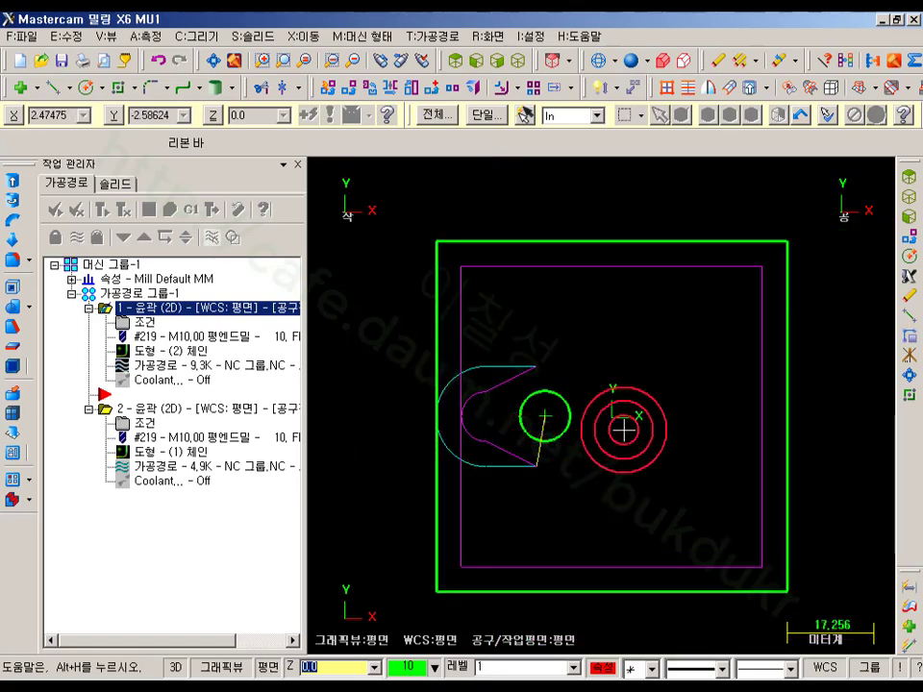
pyautogui.scroll(3, 470, 498)
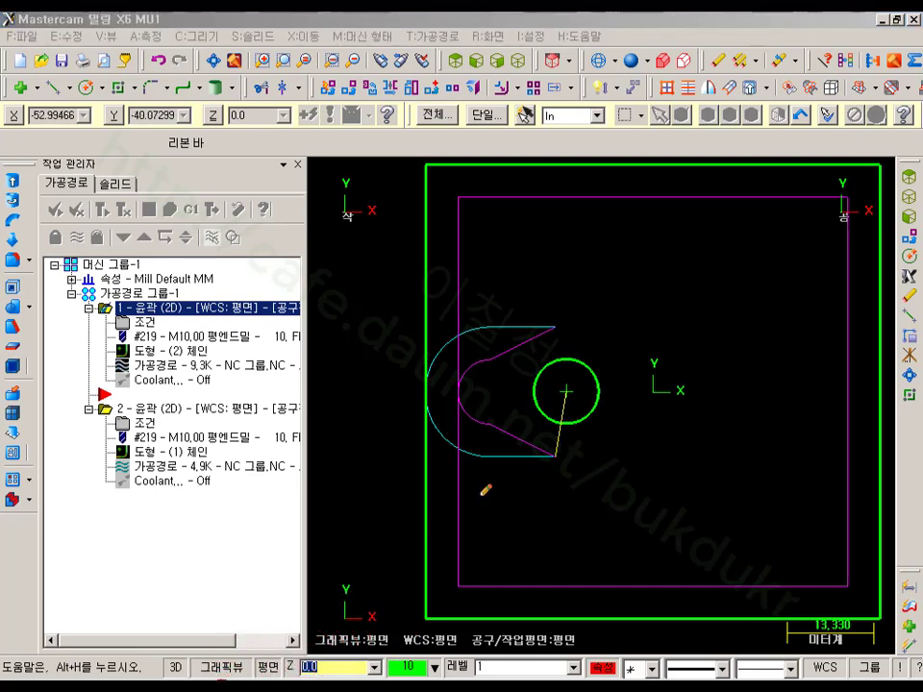
pyautogui.moveTo(487, 450)
pyautogui.mouseDown()
pyautogui.moveTo(500, 394)
pyautogui.moveTo(586, 473)
pyautogui.moveTo(535, 478)
pyautogui.moveTo(562, 465)
pyautogui.moveTo(509, 452)
pyautogui.moveTo(528, 458)
pyautogui.mouseUp()
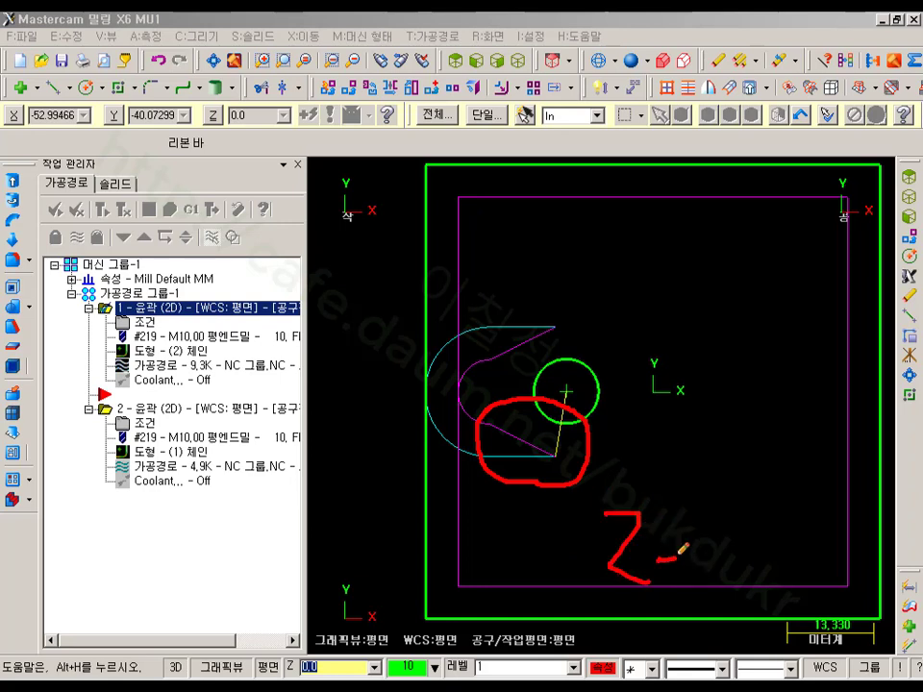
pyautogui.moveTo(588, 501)
pyautogui.mouseDown()
pyautogui.moveTo(711, 597)
pyautogui.moveTo(590, 498)
pyautogui.mouseUp()
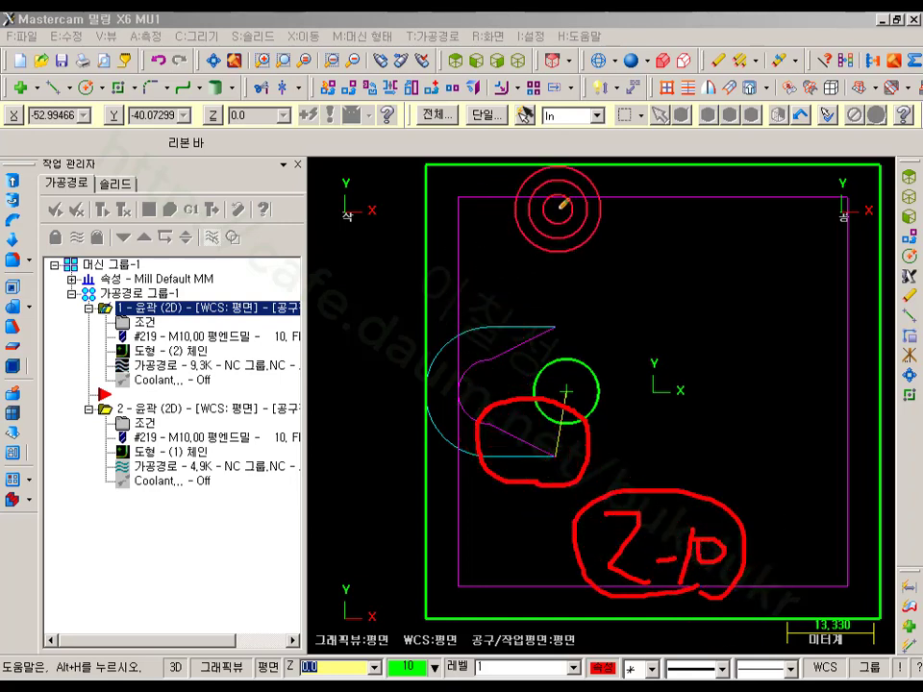
pyautogui.rightClick(415, 543)
pyautogui.click(434, 538)
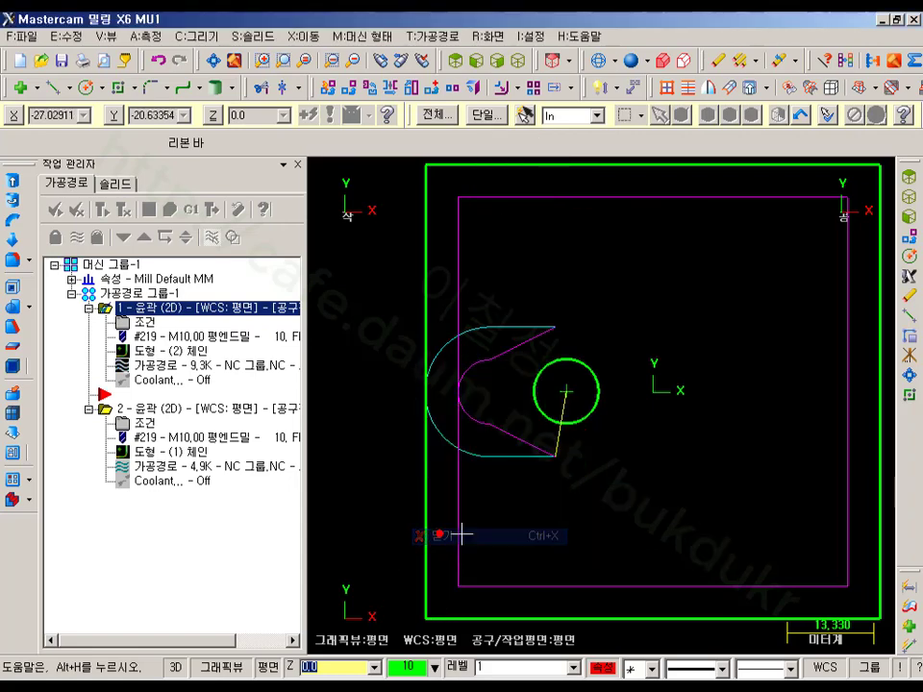
# - Examine the contour's lead-in and lead-out in the isometric view, circling them with the screen pen and clearing the markup
pyautogui.click(472, 63)
pyautogui.scroll(-2, 453, 474)
pyautogui.click(496, 61)
pyautogui.click(519, 62)
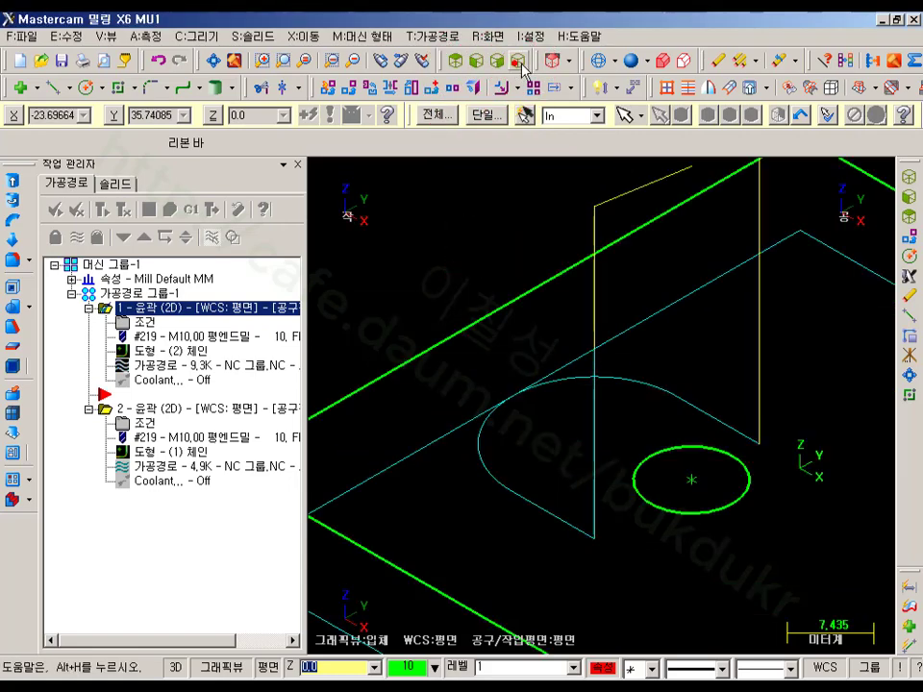
pyautogui.scroll(-3, 505, 443)
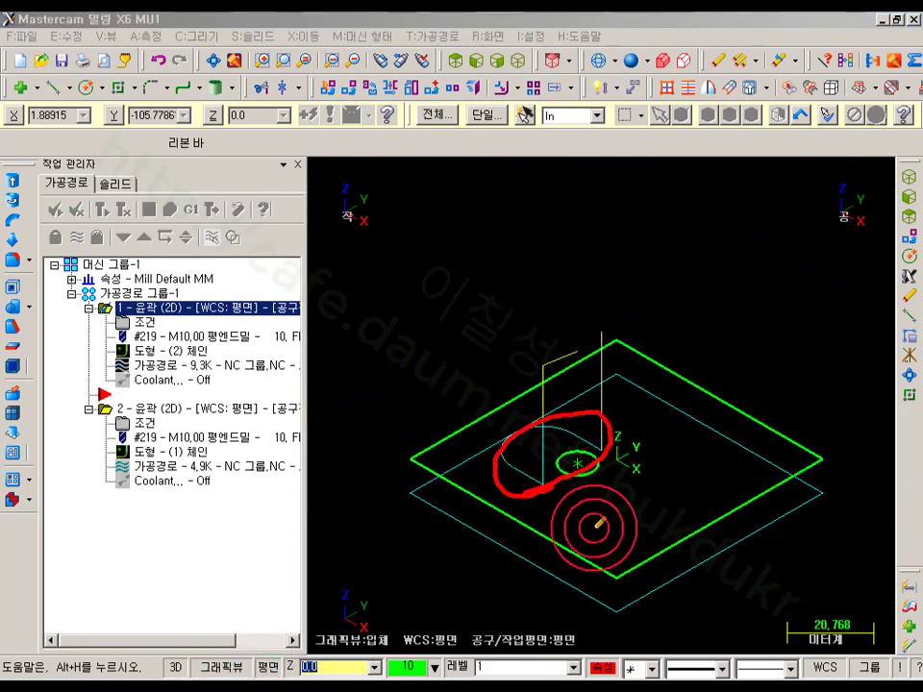
pyautogui.rightClick(423, 329)
pyautogui.click(462, 502)
# - Enable lead-in before Z plunge (진입 먼저 사용후 Z축 진입) and lead-out after rapid Z retract (Z축 급속이송후에 복귀사용), and regenerate the toolpath
pyautogui.click(123, 322)
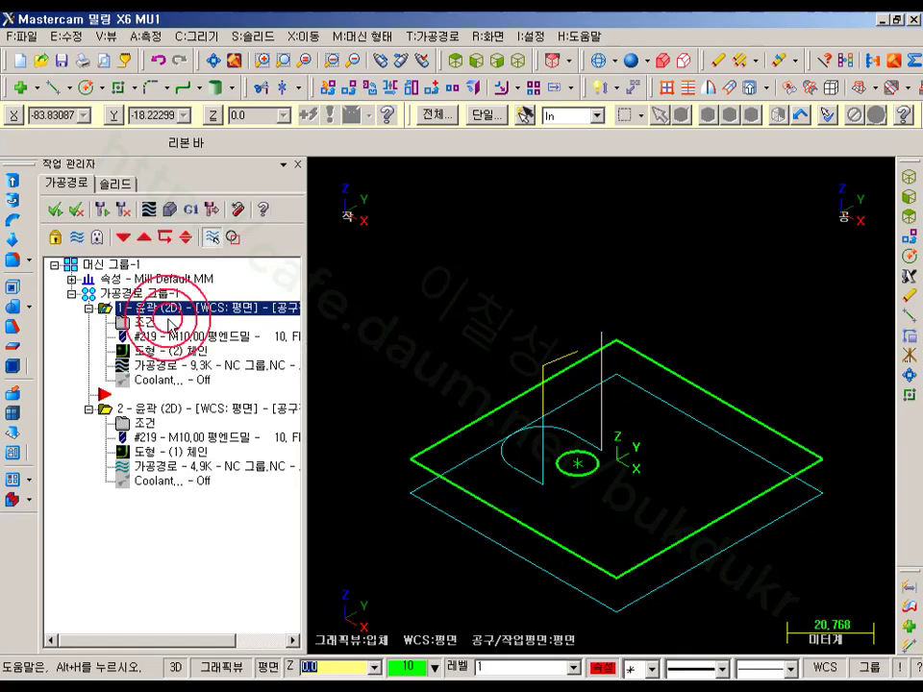
pyautogui.click(242, 397)
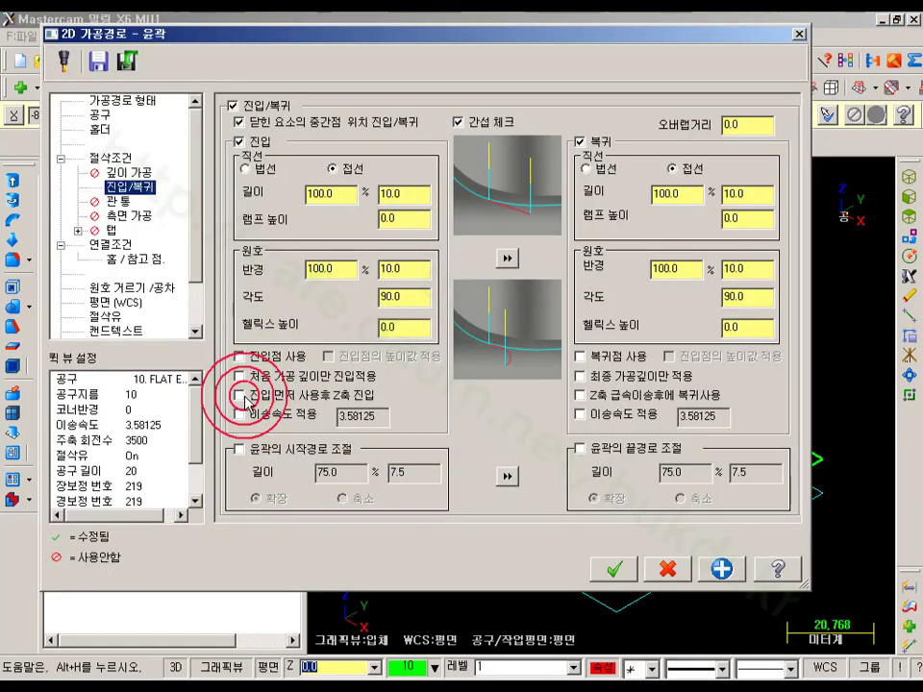
pyautogui.click(617, 573)
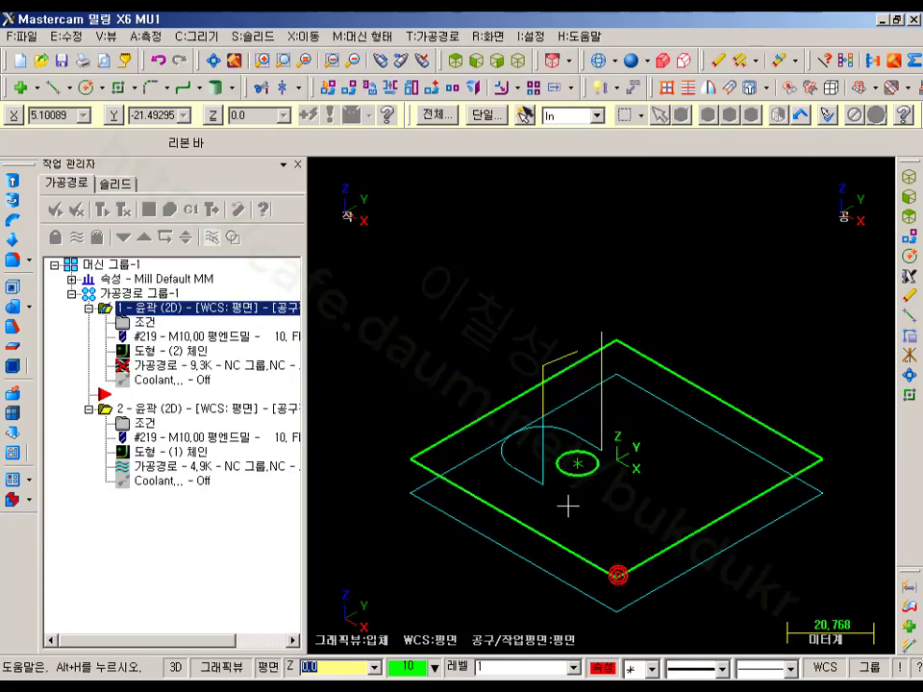
pyautogui.click(104, 208)
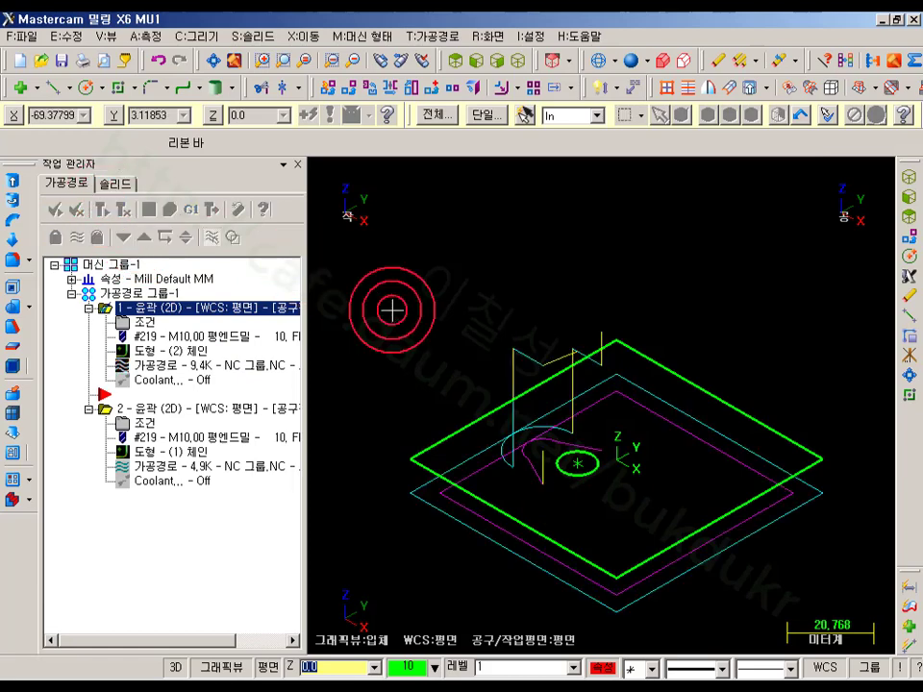
# - Examine the regenerated lead-in from the side and backplot the first contour step by step to its lead-in line
pyautogui.scroll(2, 519, 420)
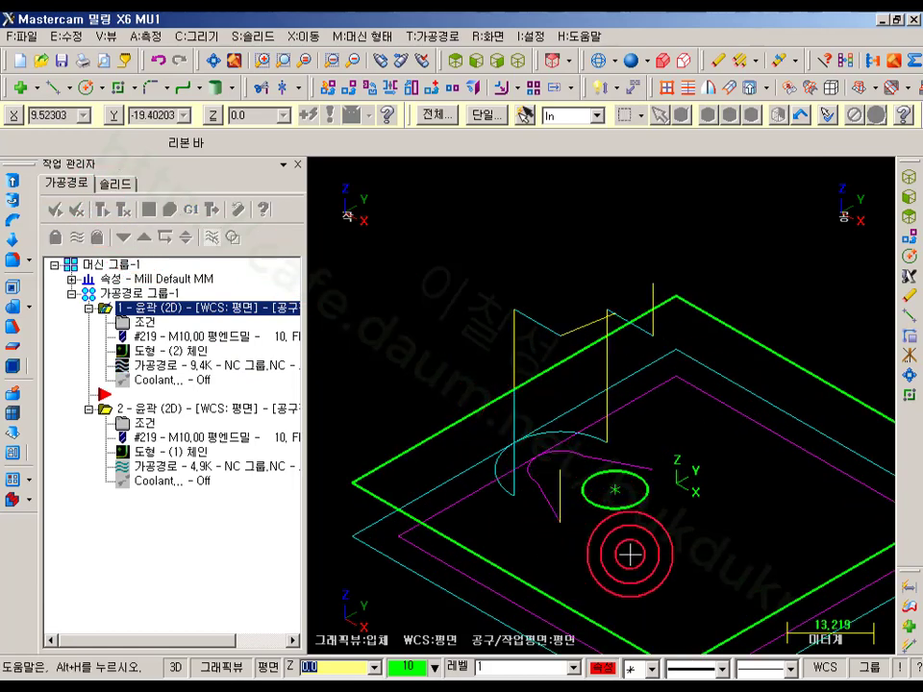
pyautogui.moveTo(471, 423); pyautogui.dragTo(480, 440, button='middle')
pyautogui.moveTo(689, 534); pyautogui.dragTo(623, 309, button='middle')
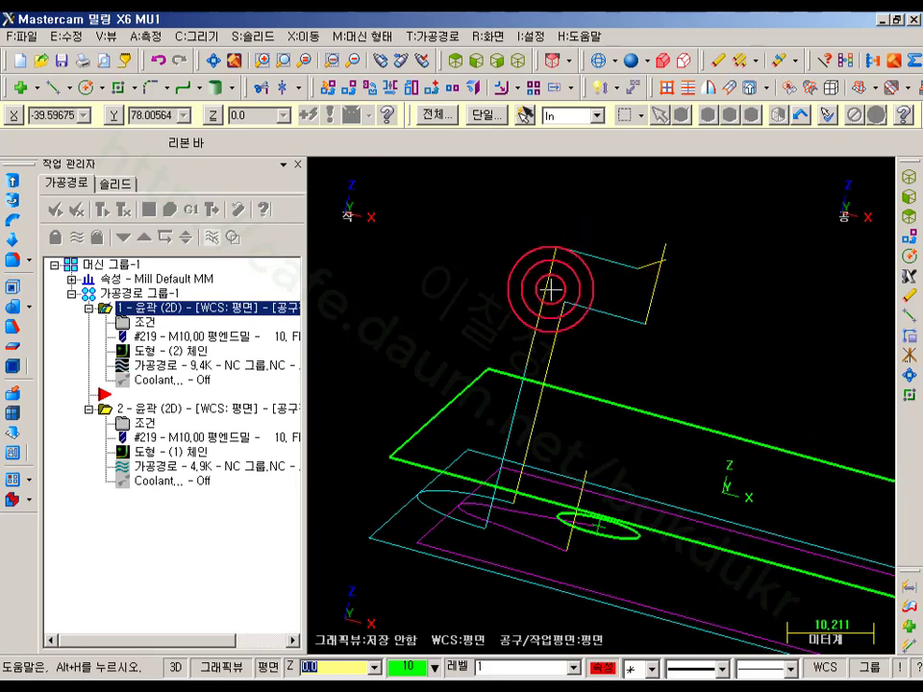
pyautogui.click(123, 365)
pyautogui.press('s')
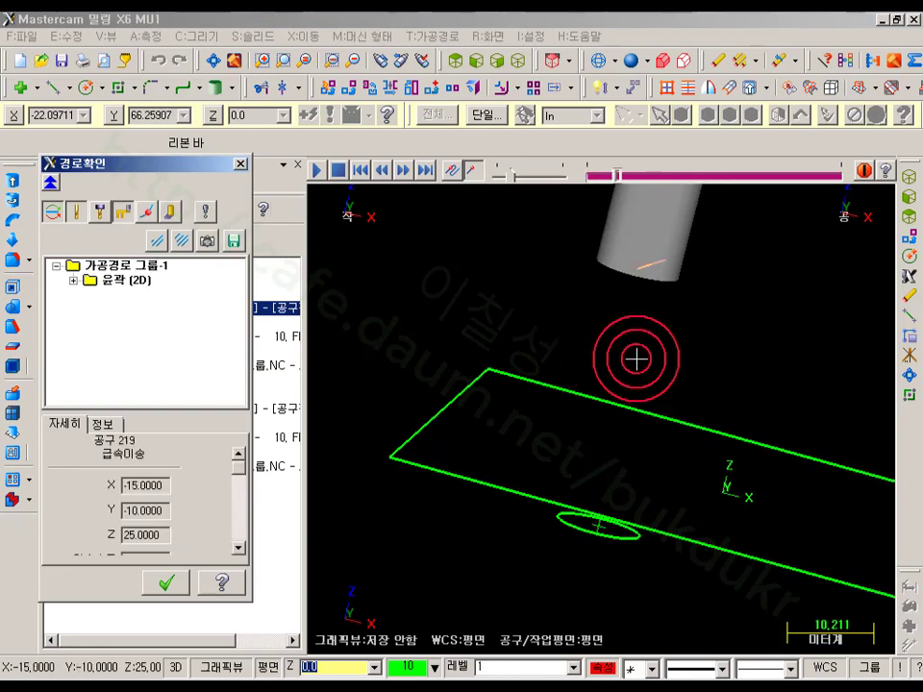
pyautogui.press('s')
pyautogui.scroll(-1, 670, 314)
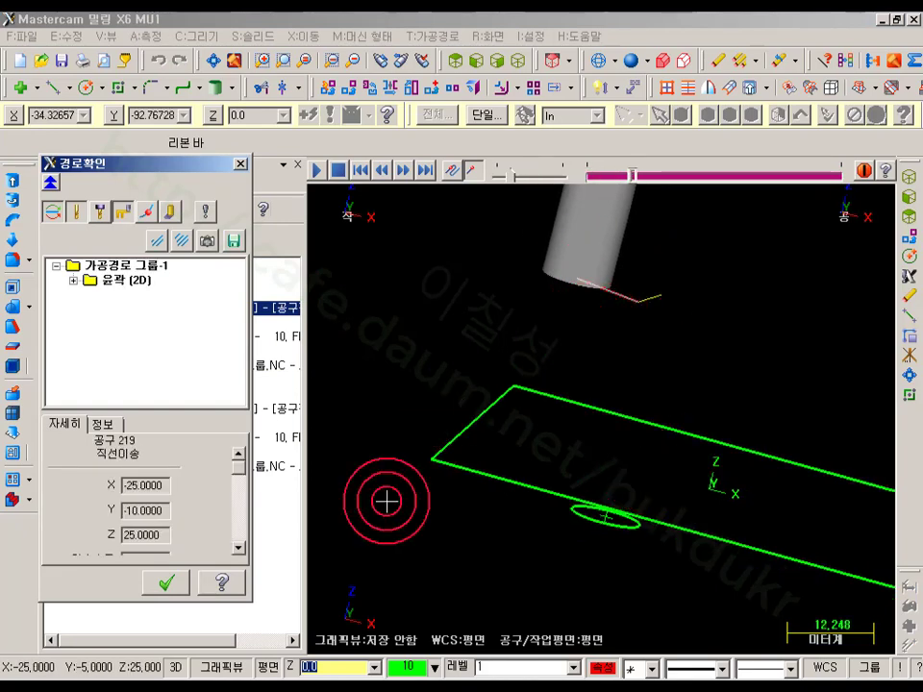
# - Review the backplot's tool compensation (공구보정) details, mark them and the lead-in with "G42", clear the markup, and finish the backplot
pyautogui.moveTo(248, 598); pyautogui.dragTo(293, 663)
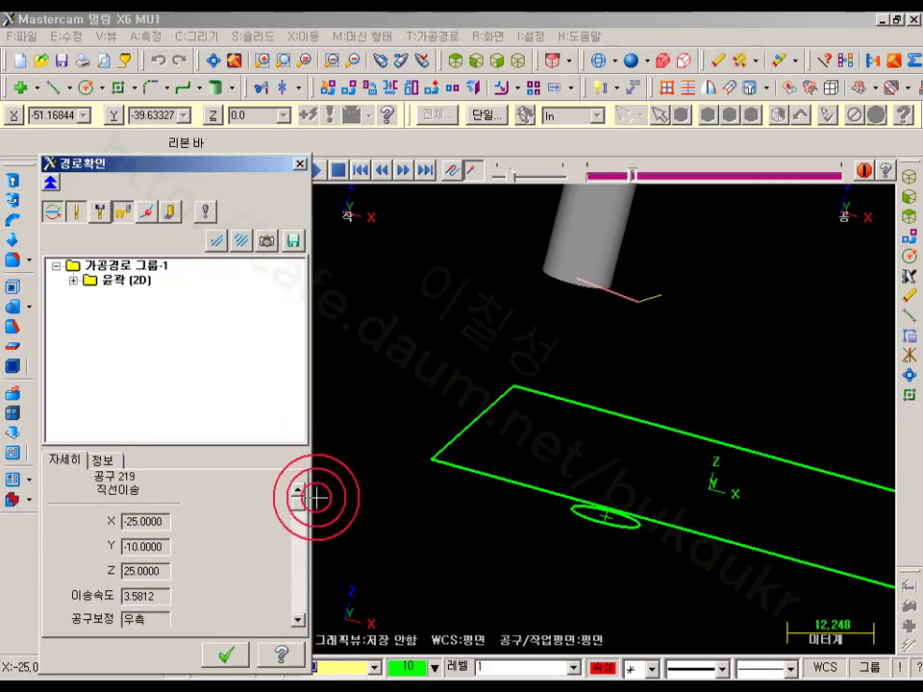
pyautogui.moveTo(268, 164); pyautogui.dragTo(278, 20)
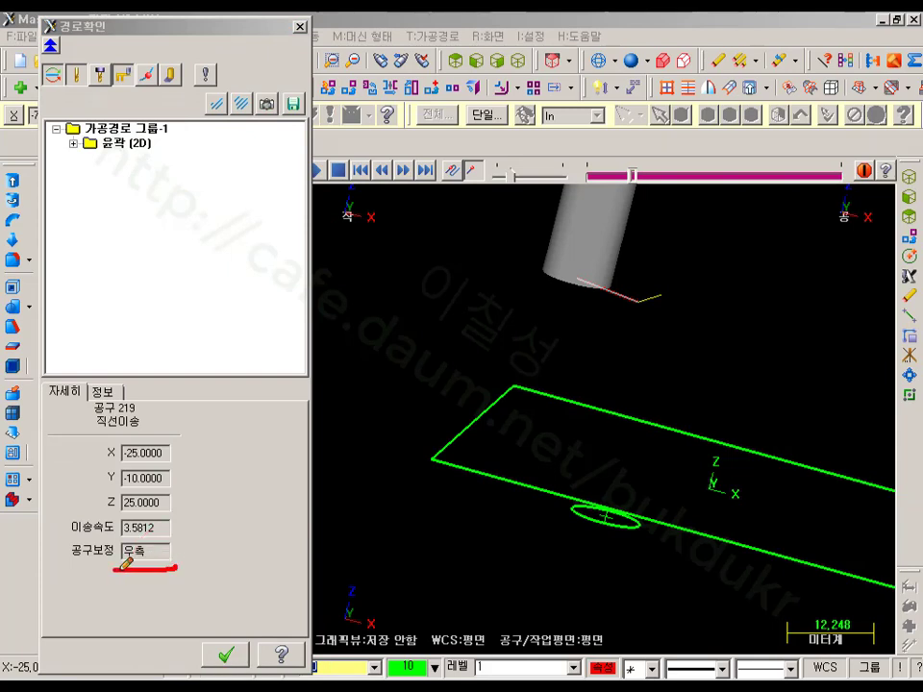
pyautogui.moveTo(60, 532)
pyautogui.mouseDown()
pyautogui.moveTo(144, 533)
pyautogui.moveTo(206, 552)
pyautogui.moveTo(175, 564)
pyautogui.moveTo(171, 530)
pyautogui.mouseUp()
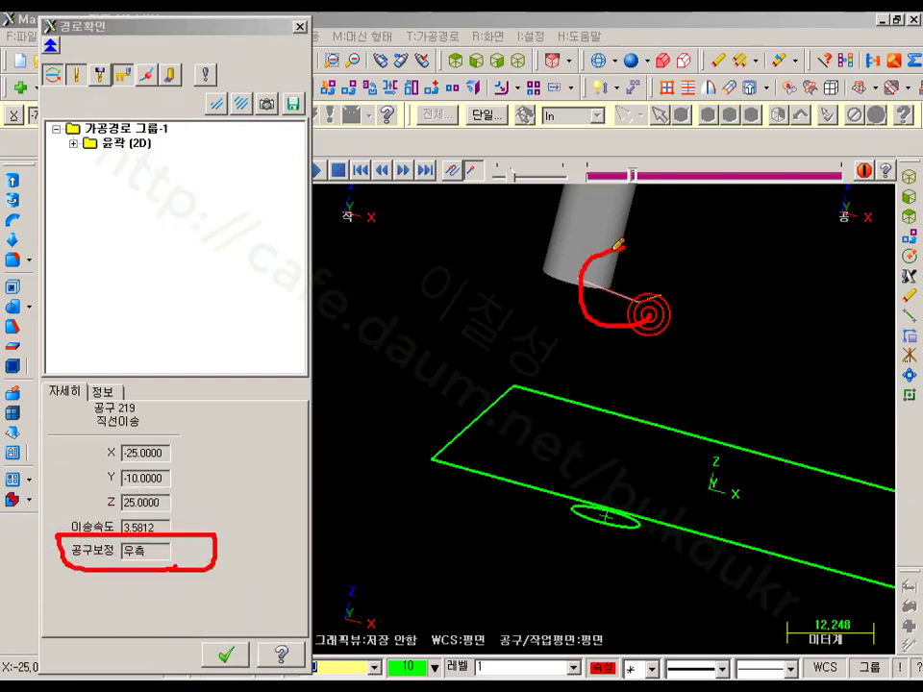
pyautogui.moveTo(618, 244)
pyautogui.mouseDown()
pyautogui.moveTo(644, 310)
pyautogui.moveTo(531, 319)
pyautogui.moveTo(712, 316)
pyautogui.mouseUp()
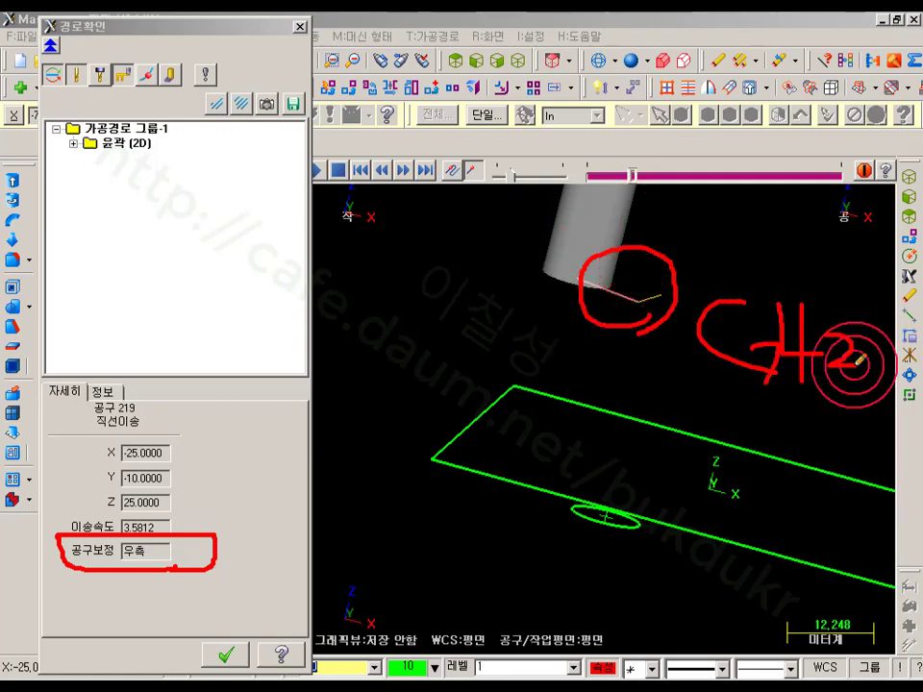
pyautogui.rightClick(472, 282)
pyautogui.click(506, 453)
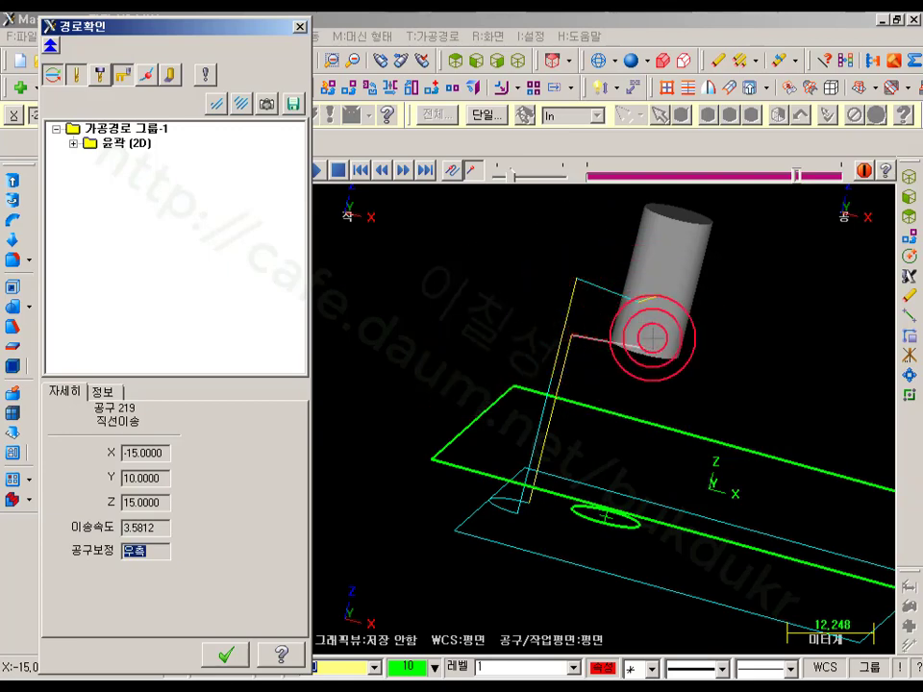
pyautogui.click(224, 654)
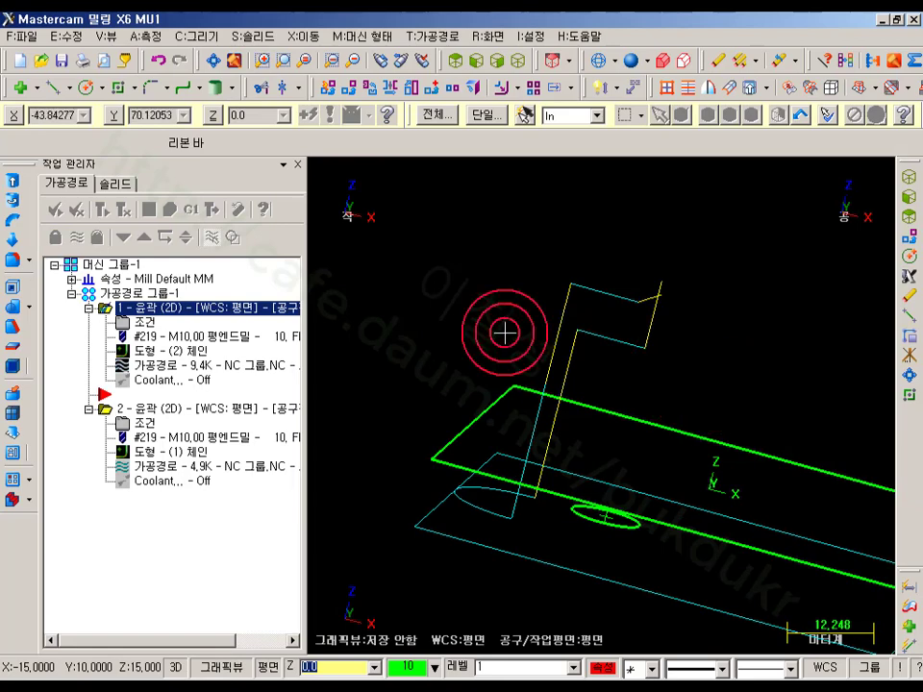
# - Turn off lead-in before Z plunge and lead-out after rapid Z retract, and enable feed rate override (이송속도 적용) for both lead-in and lead-out
pyautogui.click(144, 323)
pyautogui.click(239, 394)
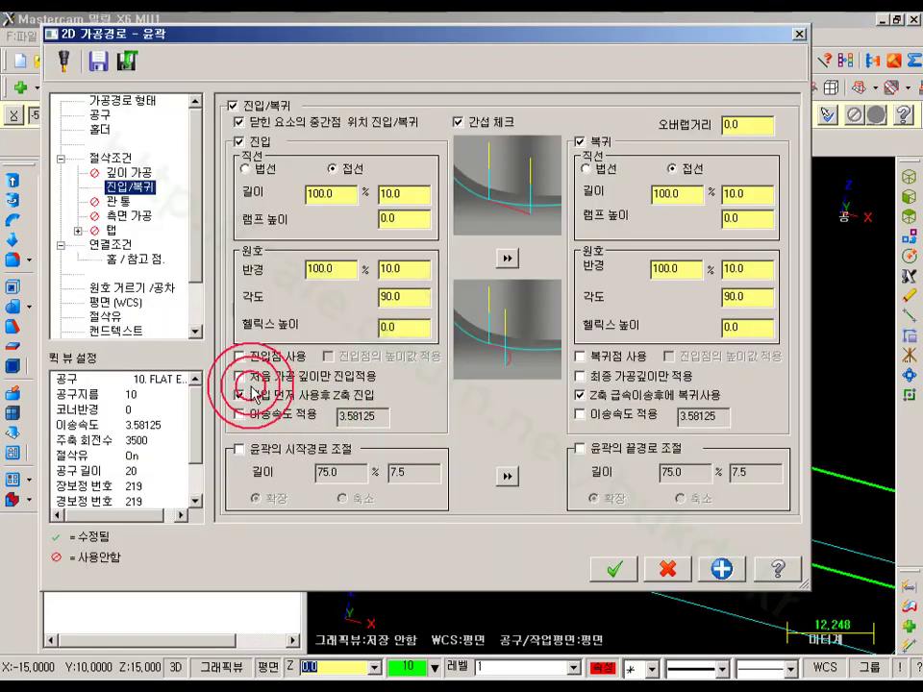
pyautogui.click(580, 394)
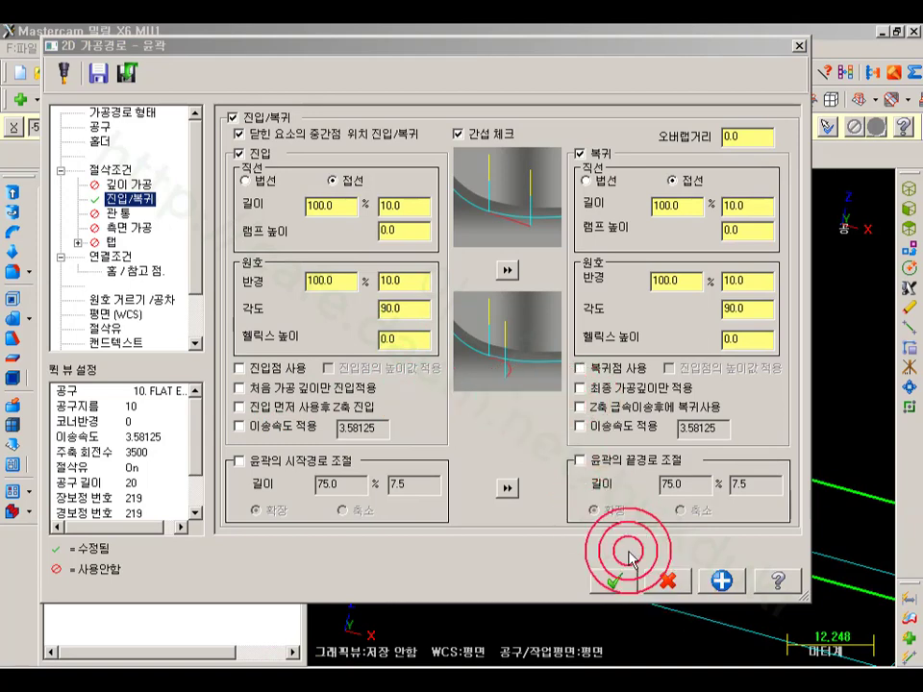
pyautogui.click(291, 429)
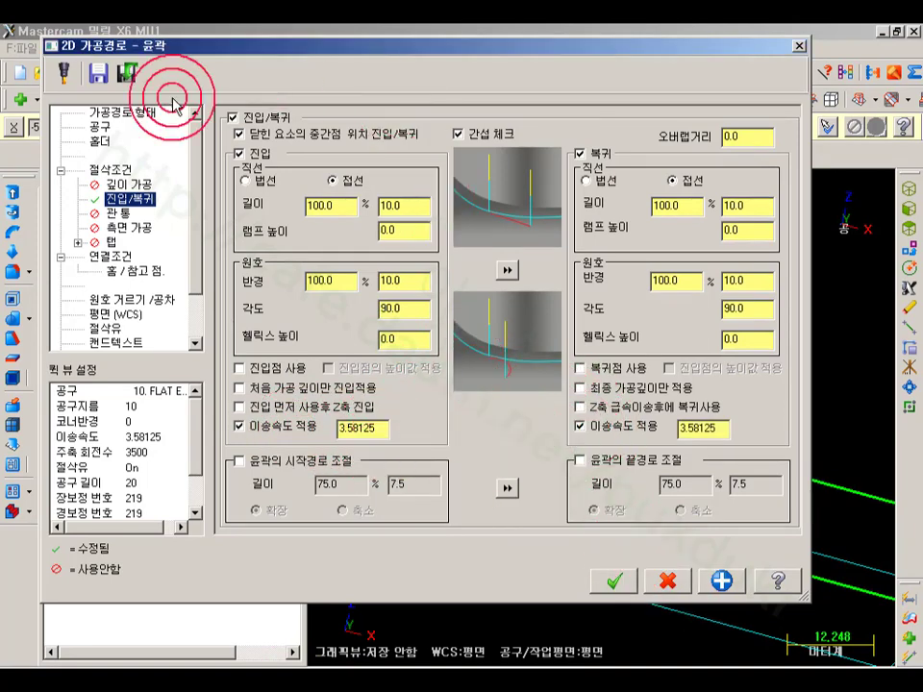
# - Set the tool's feed per tooth (FPT) to 0.05, feed rate to 700 and Z plunge rate to 500, and accept the contour parameters
pyautogui.click(127, 170)
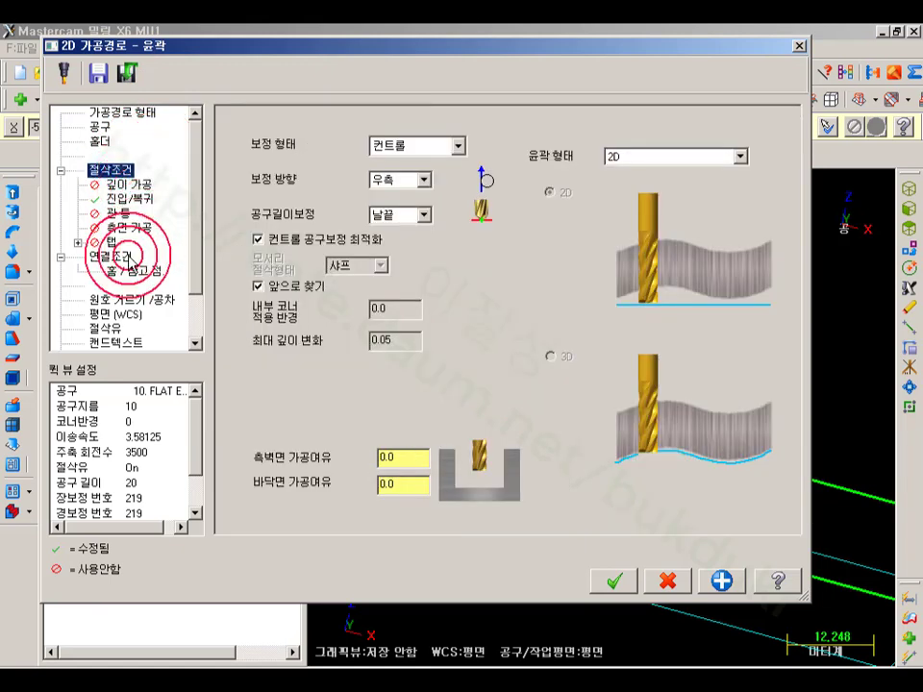
pyautogui.click(100, 126)
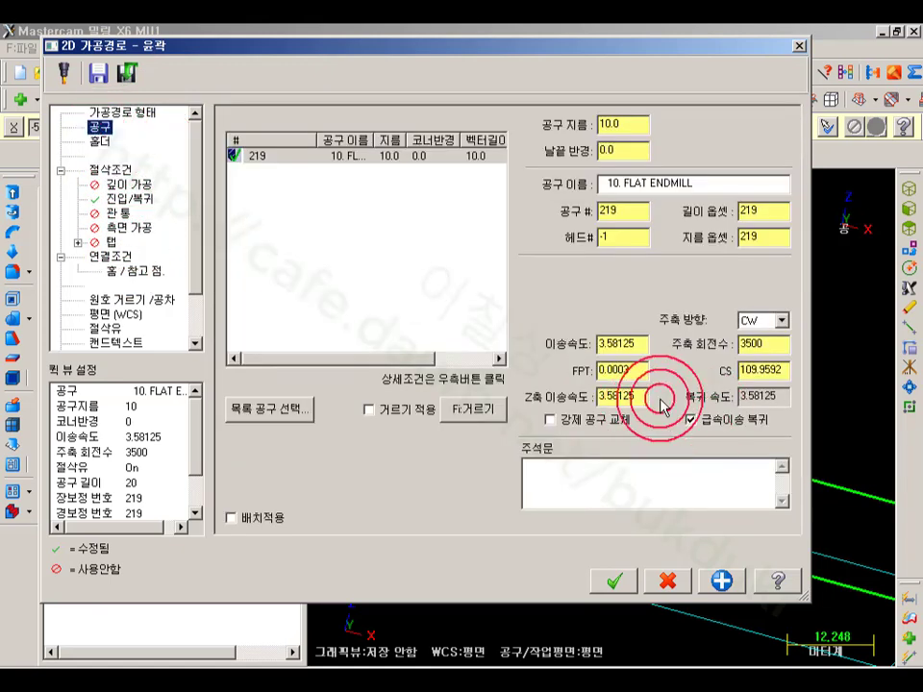
pyautogui.click(780, 370)
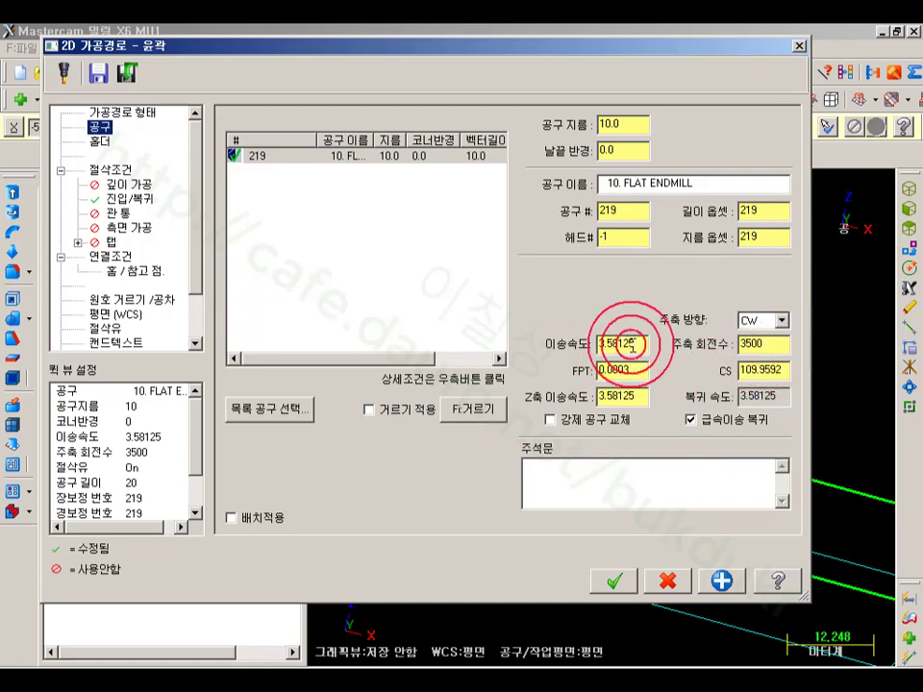
pyautogui.moveTo(623, 343); pyautogui.dragTo(642, 344)
pyautogui.click(633, 374)
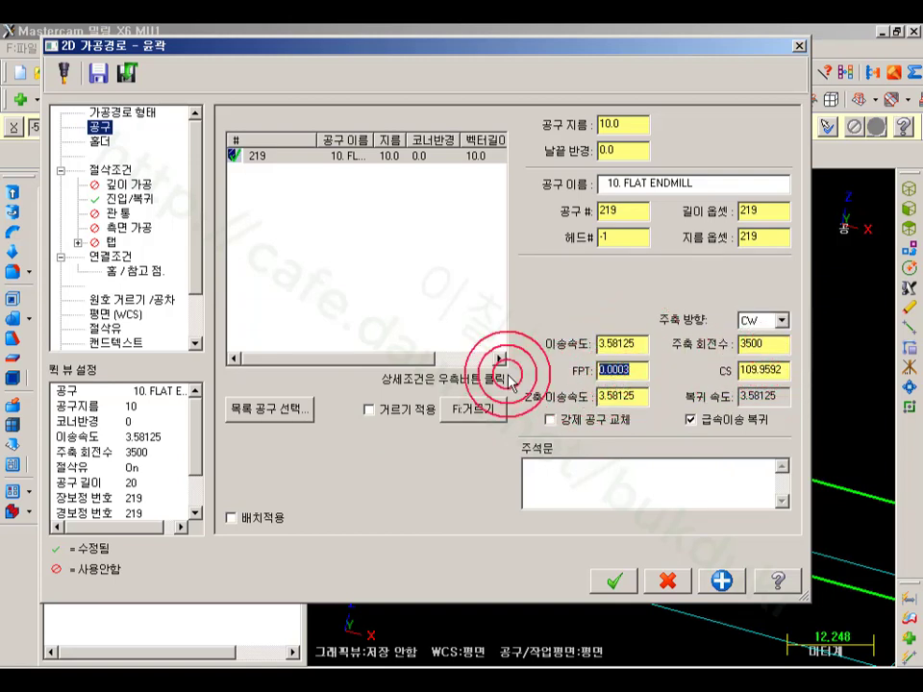
pyautogui.click(641, 349)
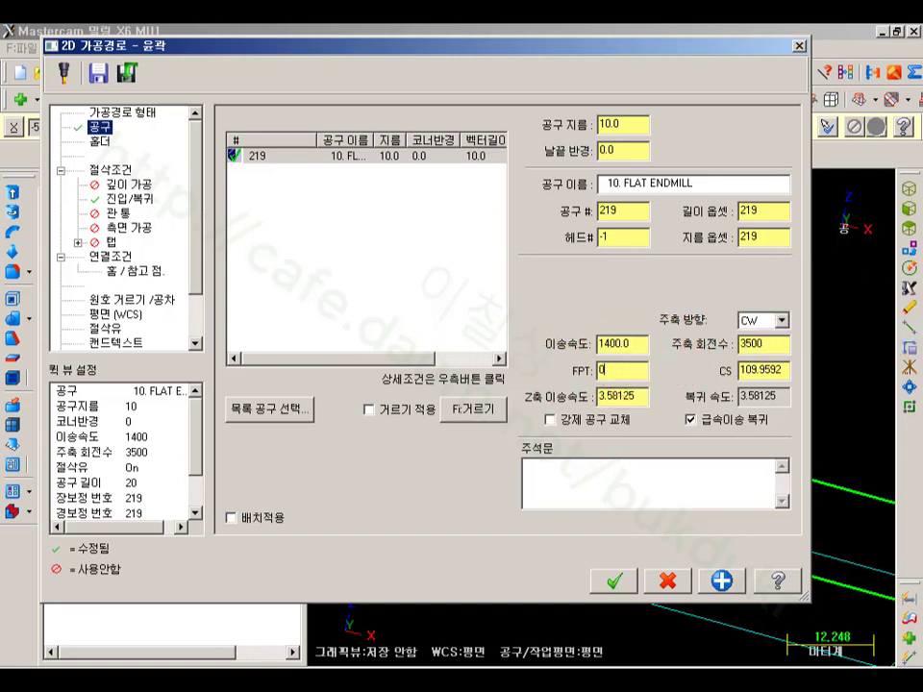
pyautogui.click(627, 343)
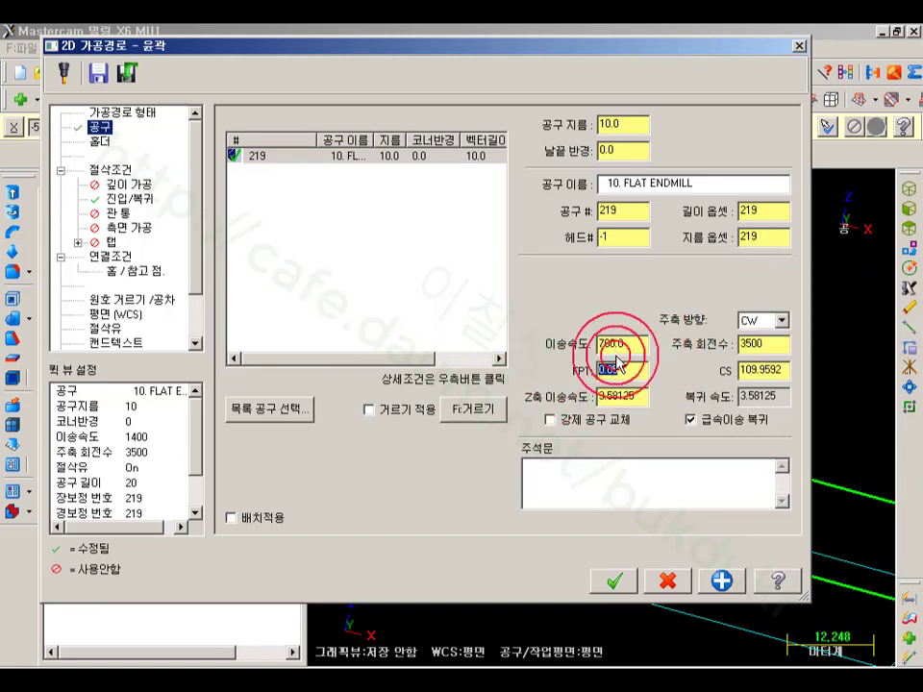
pyautogui.click(629, 373)
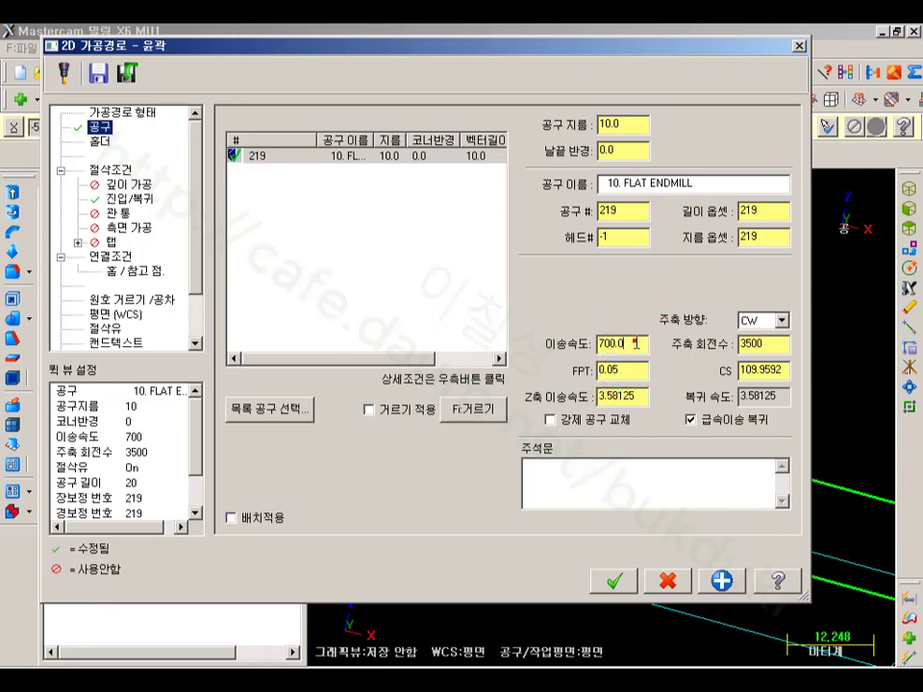
pyautogui.click(639, 392)
pyautogui.click(628, 369)
pyautogui.click(759, 344)
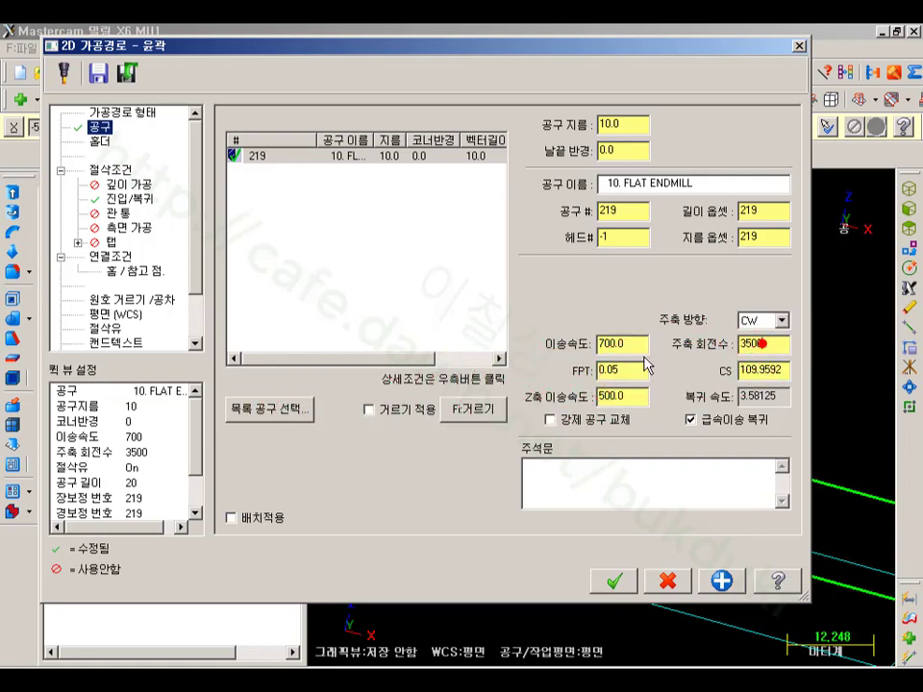
pyautogui.click(627, 581)
# - Regenerate the first contour toolpath and post only that operation to an NC file
pyautogui.click(105, 228)
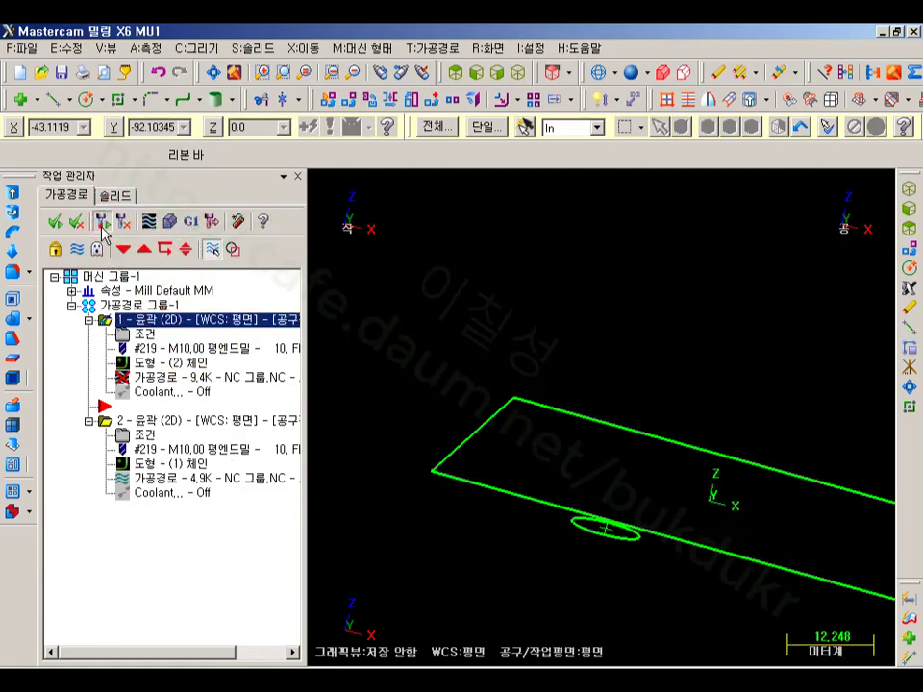
pyautogui.click(189, 219)
pyautogui.click(150, 496)
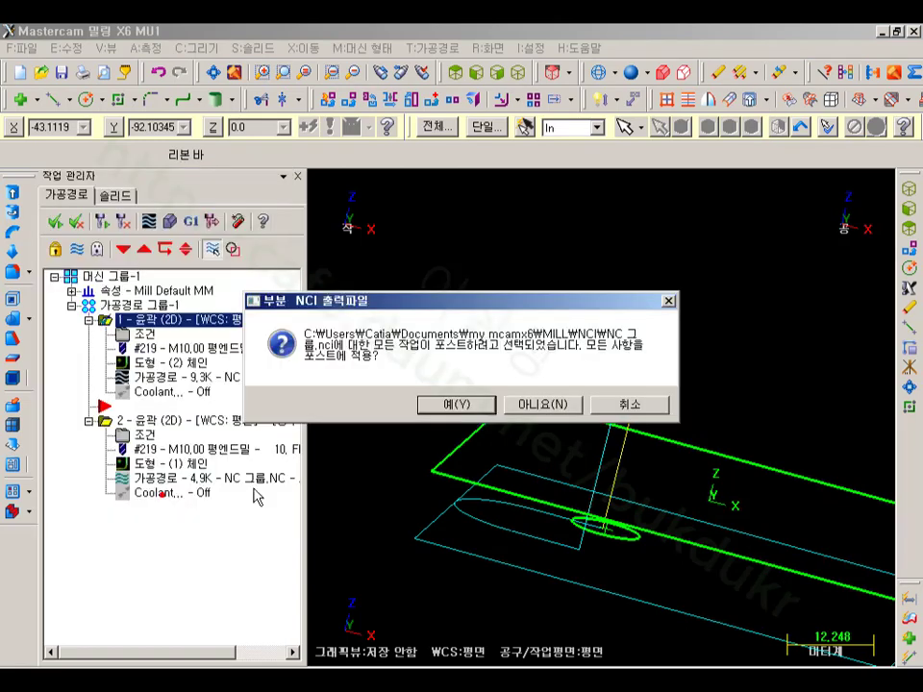
pyautogui.click(540, 408)
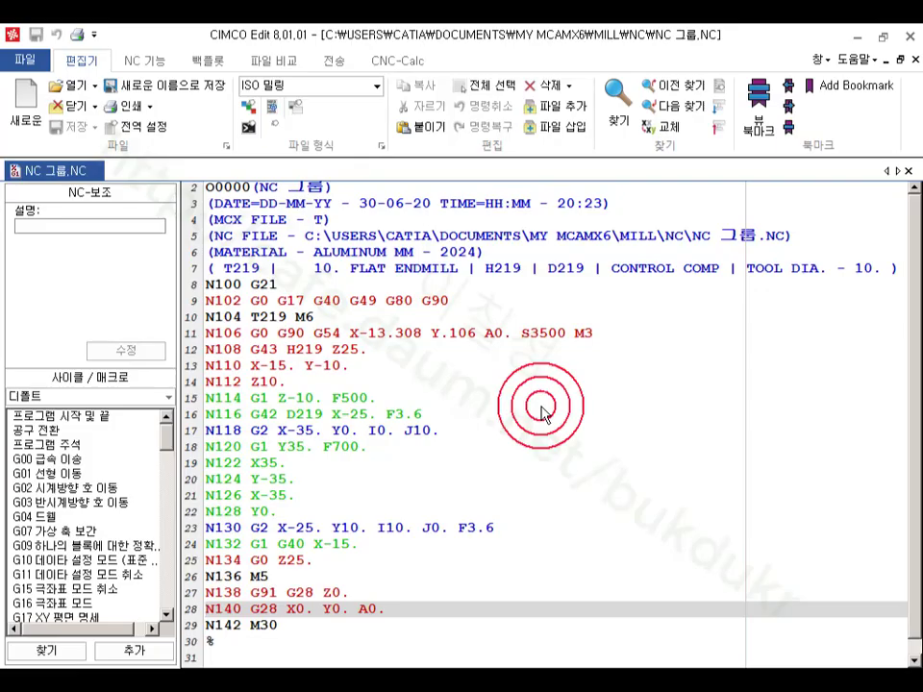
# - Enlarge the NC code and examine the plunge feed in block N114 and the lead-in feed in block N116
pyautogui.click(540, 408)
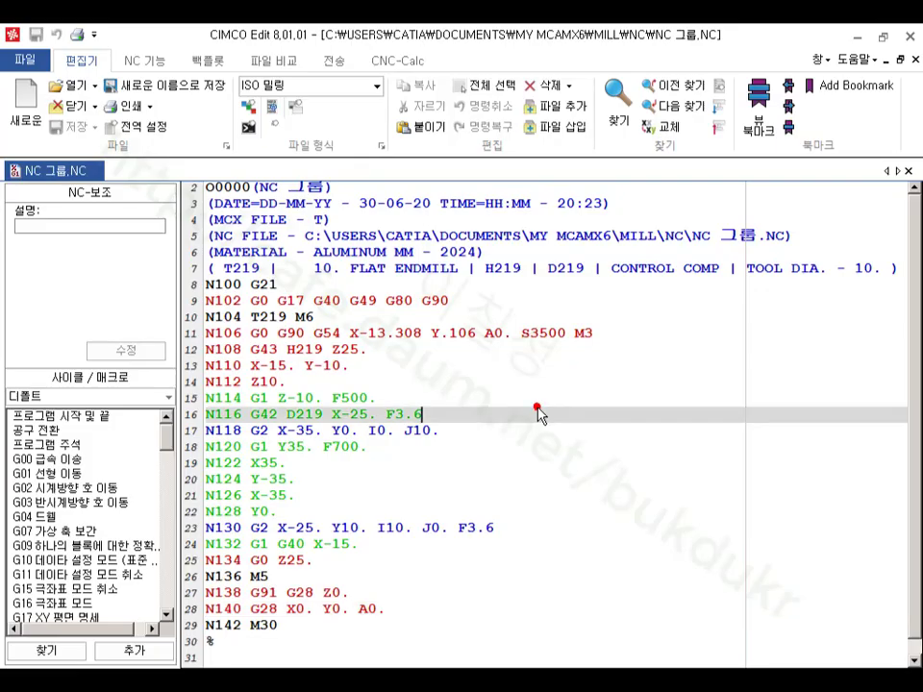
pyautogui.keyDown('ctrl'); pyautogui.scroll(3, 513, 408); pyautogui.keyUp('ctrl')
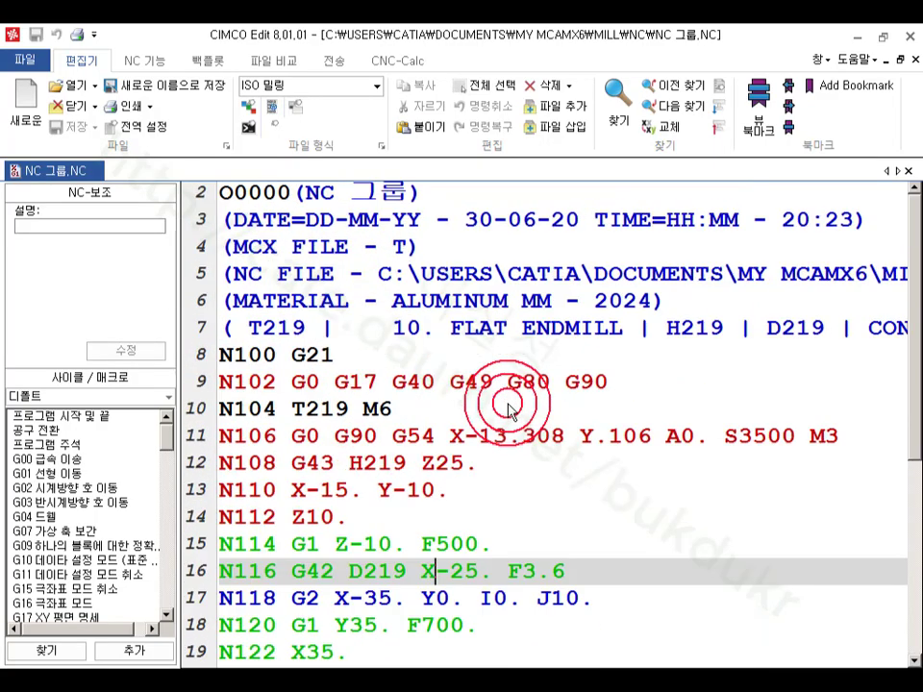
pyautogui.scroll(-4, 535, 399)
pyautogui.scroll(1, 535, 399)
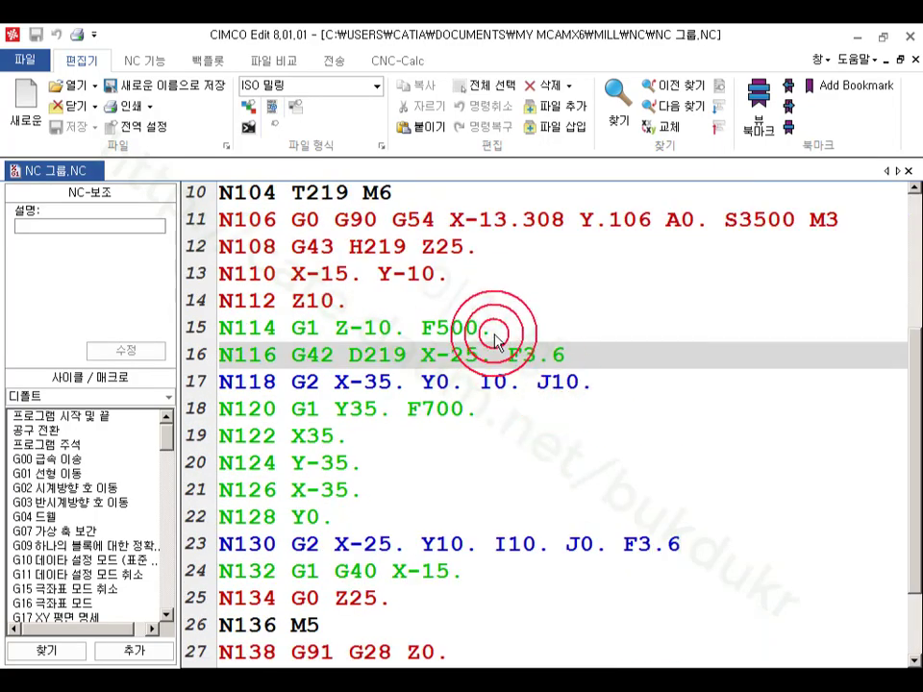
pyautogui.click(428, 329)
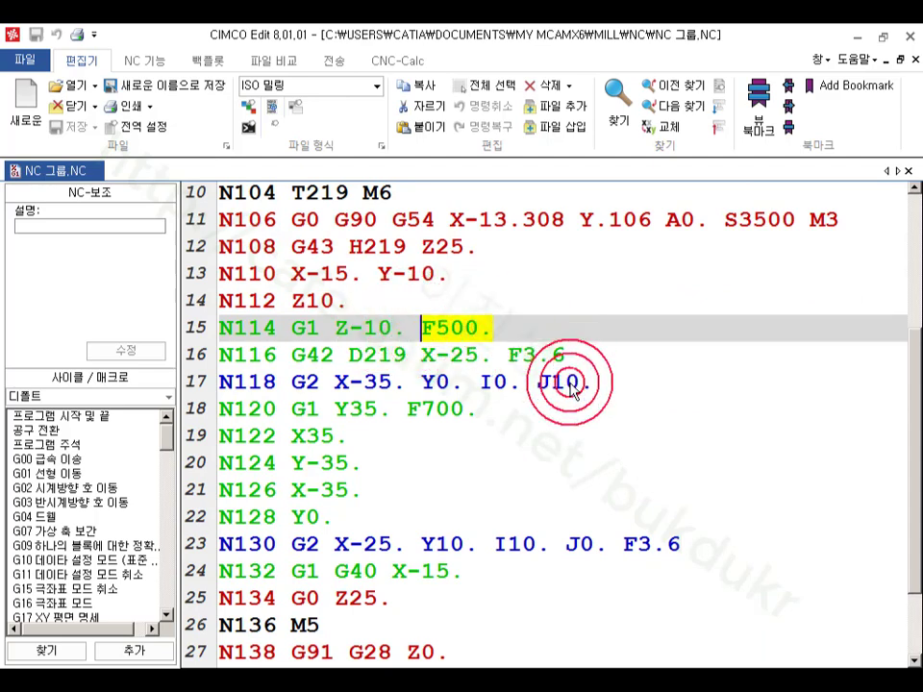
pyautogui.moveTo(565, 355); pyautogui.dragTo(260, 352)
pyautogui.click(598, 368)
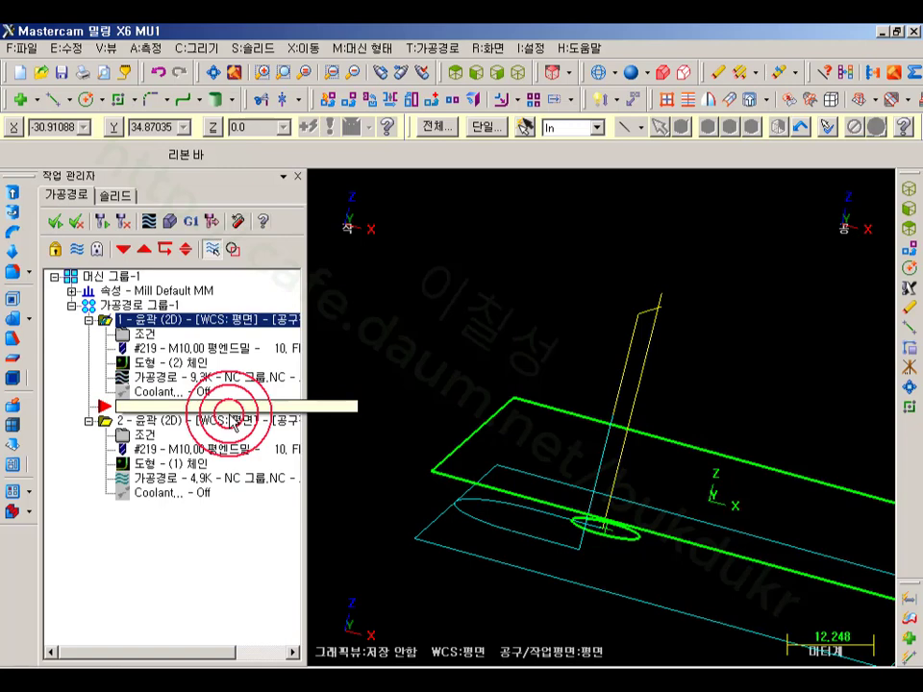
# - Review the first contour's lead-in and lead-out feed rate overrides, mark them and the tool page (공구) with the screen pen, and clear the markup
pyautogui.click(120, 336)
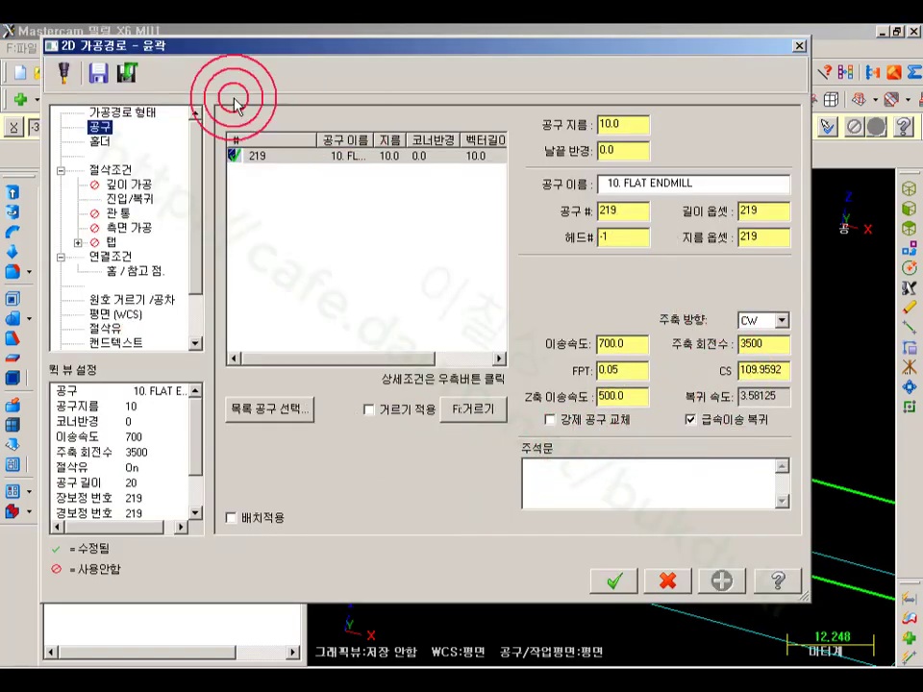
pyautogui.click(130, 198)
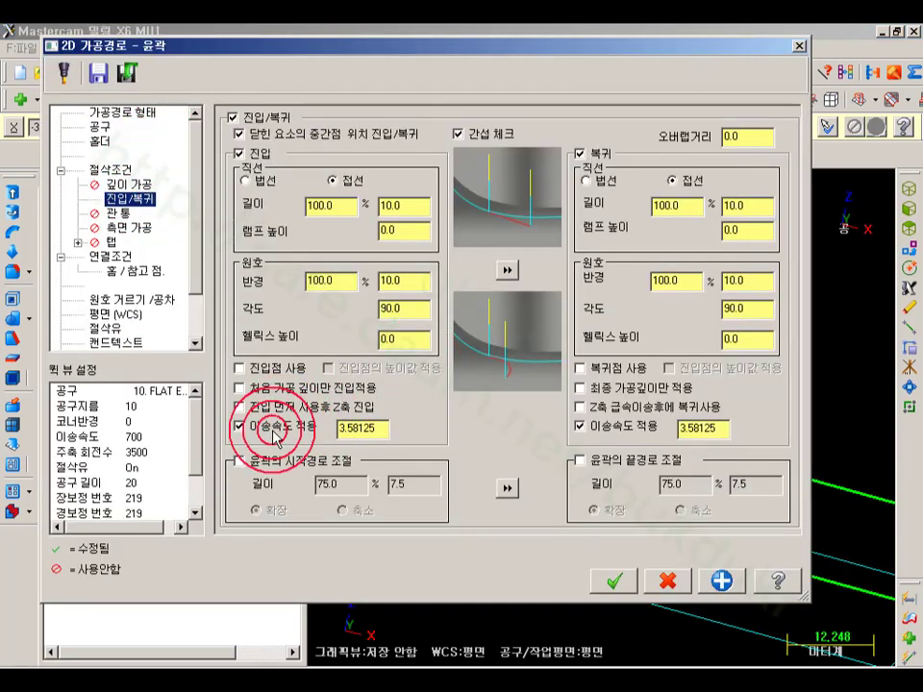
pyautogui.click(223, 684)
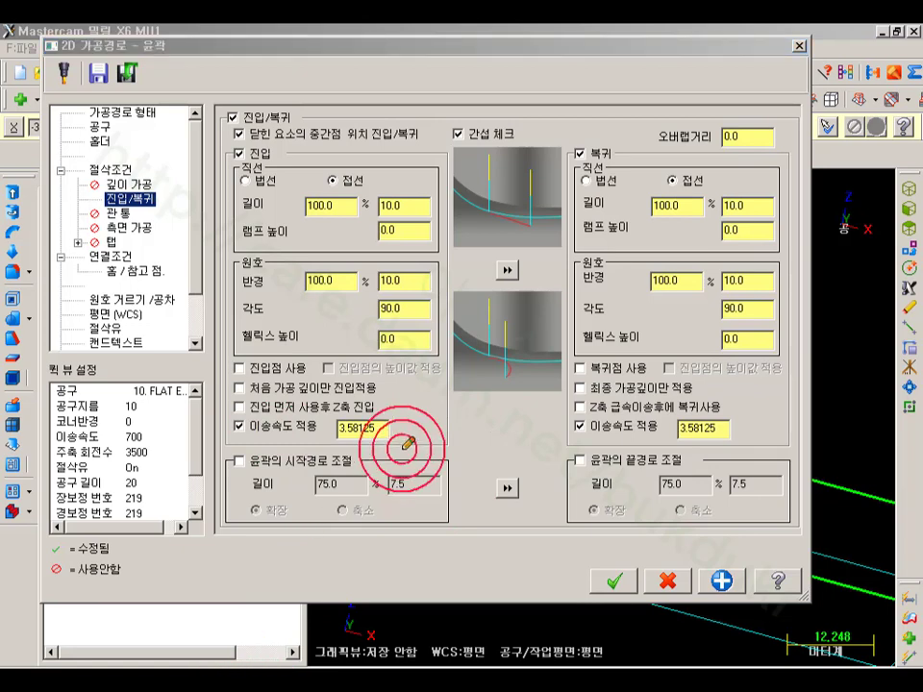
pyautogui.moveTo(236, 431)
pyautogui.mouseDown()
pyautogui.moveTo(379, 429)
pyautogui.moveTo(334, 444)
pyautogui.mouseUp()
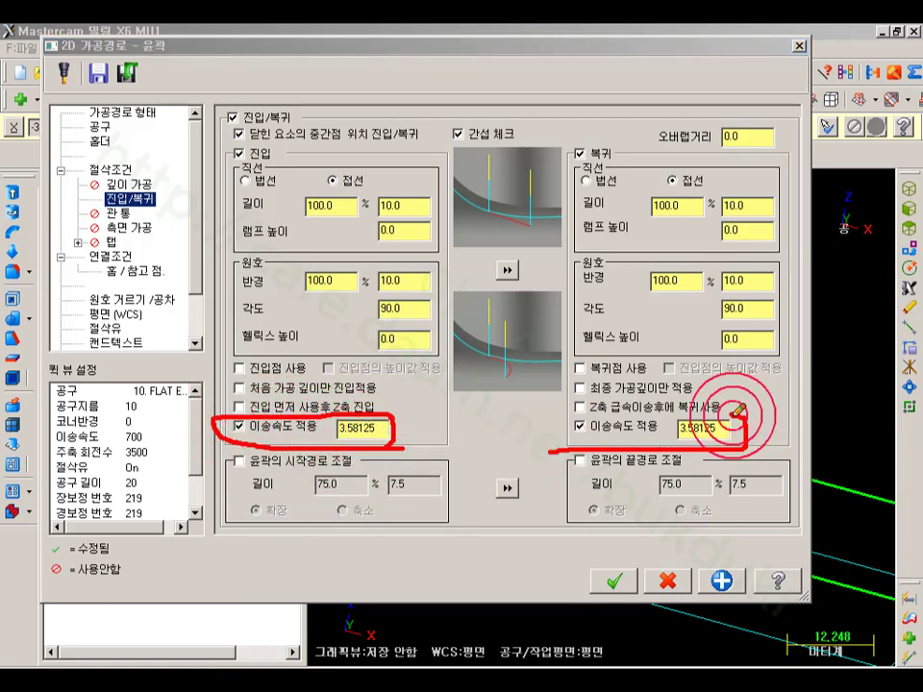
pyautogui.moveTo(738, 411)
pyautogui.mouseDown()
pyautogui.moveTo(663, 413)
pyautogui.moveTo(563, 435)
pyautogui.moveTo(557, 448)
pyautogui.mouseUp()
pyautogui.moveTo(132, 134); pyautogui.dragTo(69, 138)
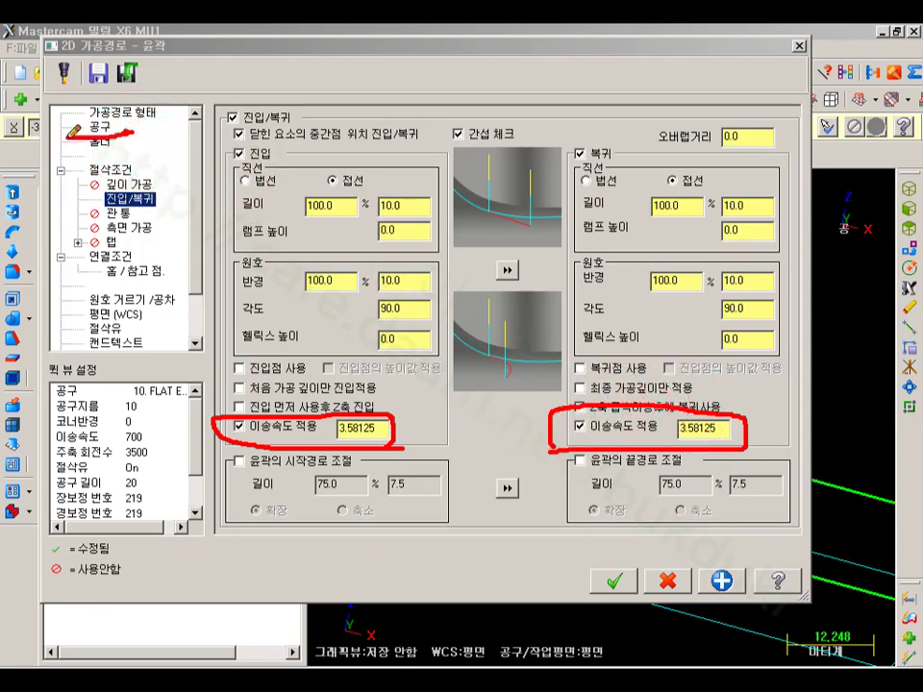
pyautogui.moveTo(130, 111); pyautogui.dragTo(131, 137)
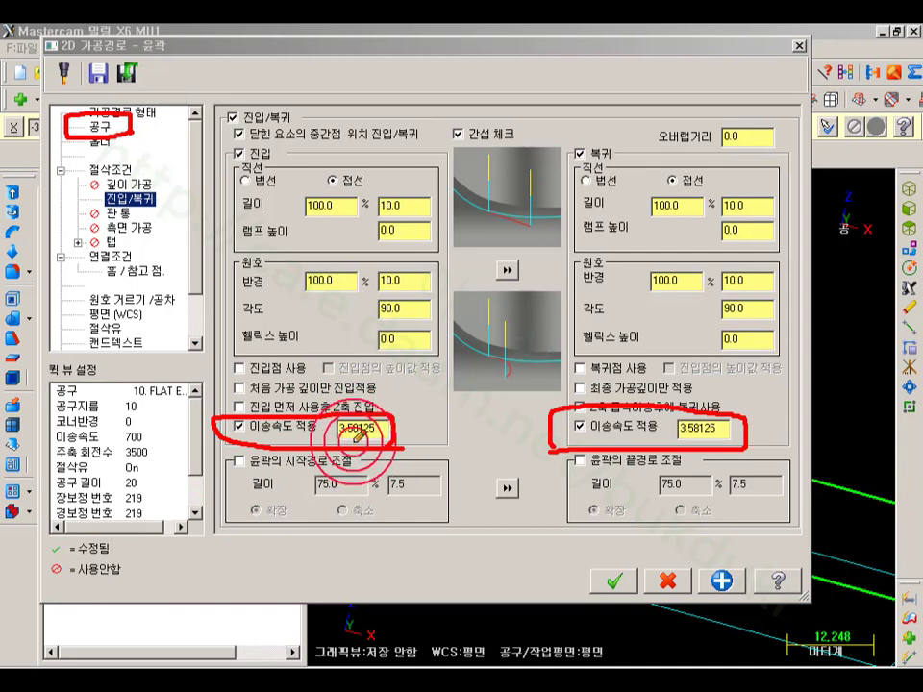
pyautogui.moveTo(390, 414); pyautogui.dragTo(408, 415)
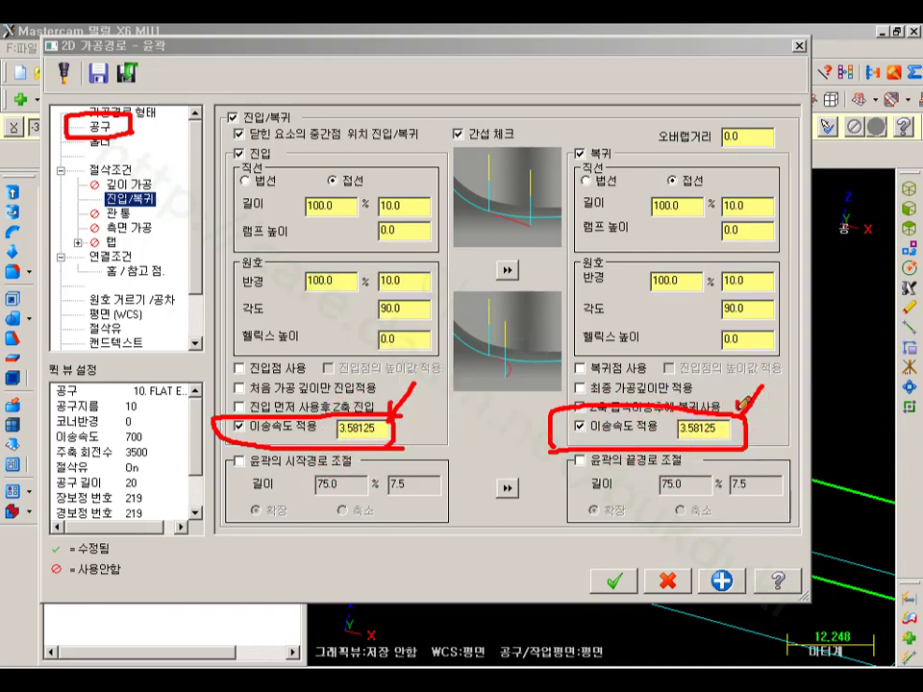
pyautogui.moveTo(739, 399); pyautogui.dragTo(764, 424)
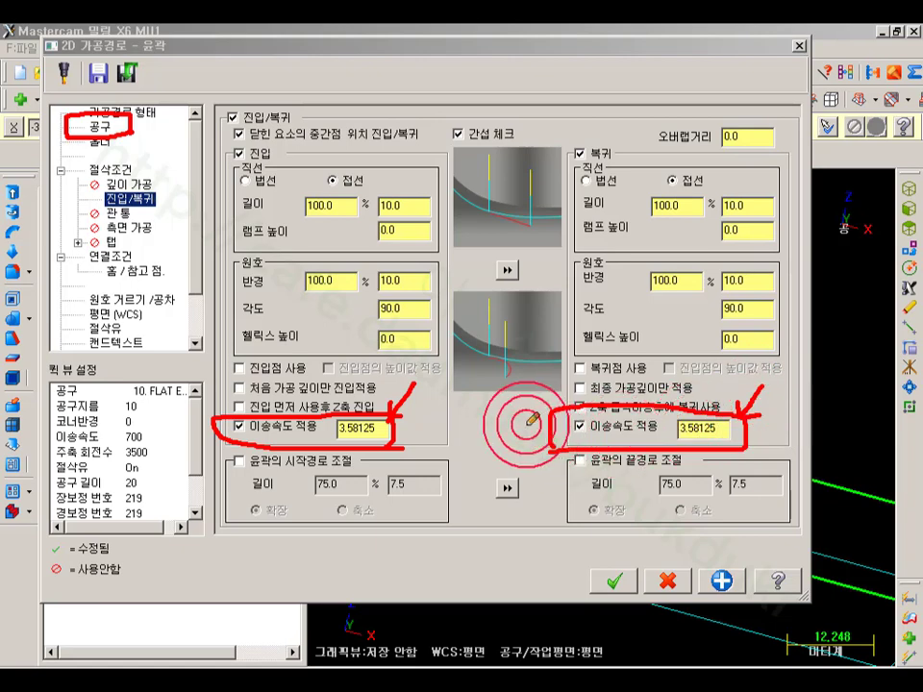
pyautogui.rightClick(488, 432)
pyautogui.click(524, 609)
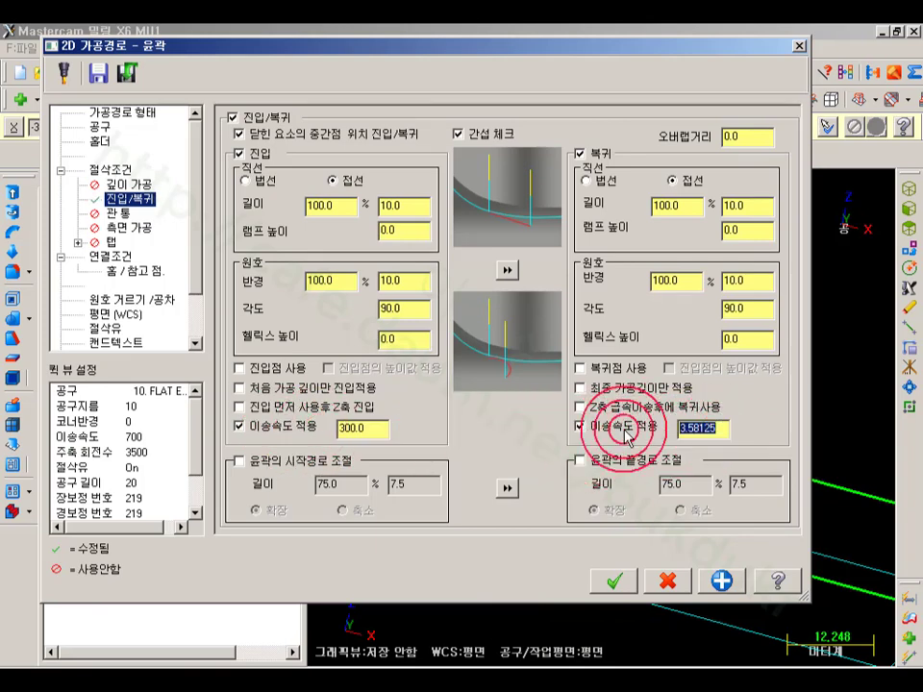
# - Set the lead-in and lead-out feed rates to 300 and regenerate the first contour toolpath
pyautogui.click(614, 580)
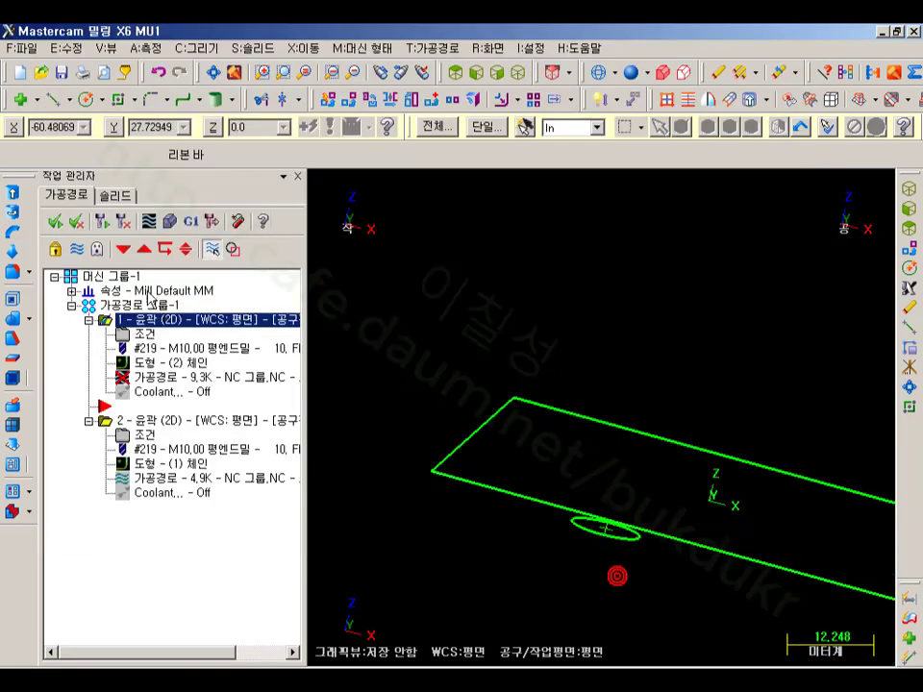
pyautogui.click(105, 220)
# - Post only the first contour again, overwriting the NC file, and reload it in CIMCO Edit
pyautogui.click(195, 219)
pyautogui.click(146, 490)
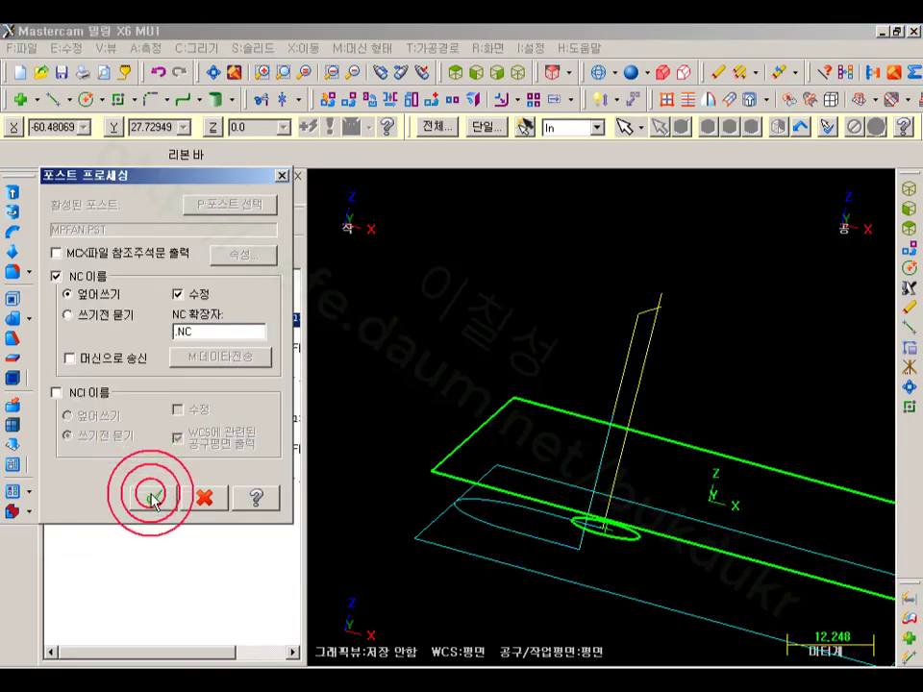
pyautogui.click(578, 407)
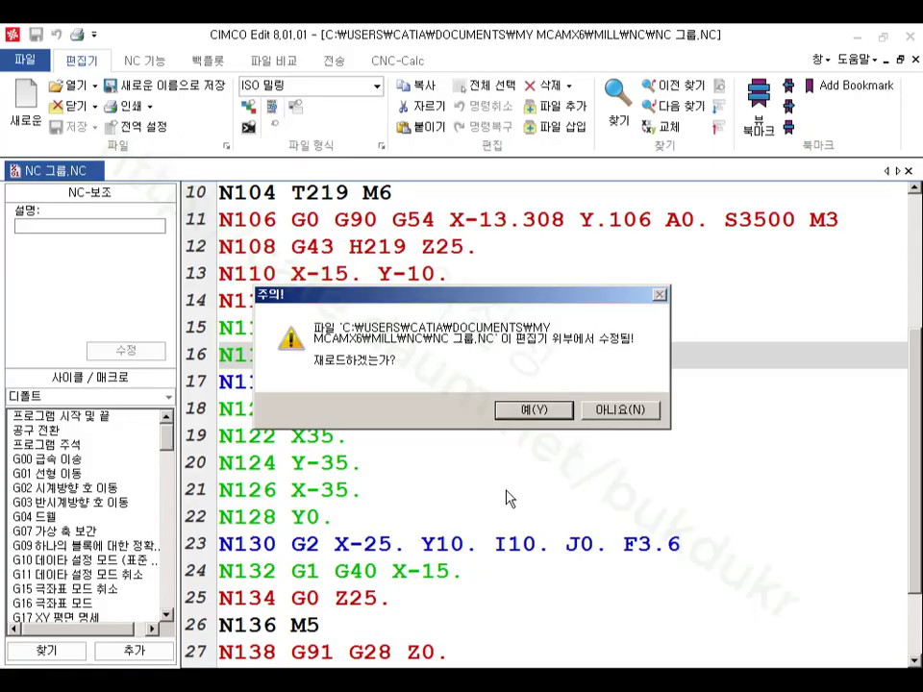
pyautogui.click(529, 408)
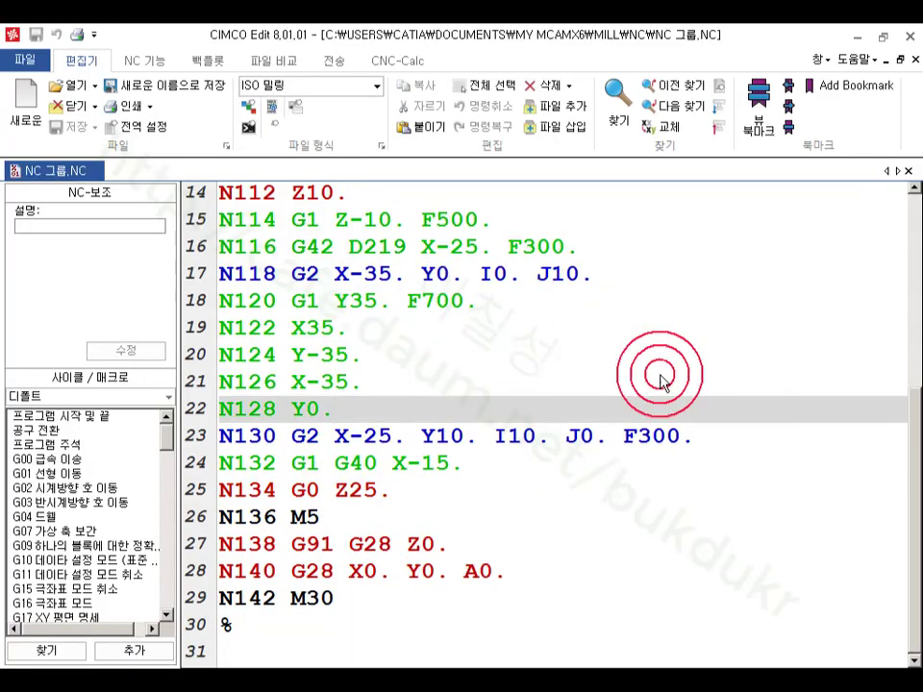
# - Examine the feed values in the lead-in blocks N116–N118 and the lead-out blocks N130–N132 of the NC code
pyautogui.click(689, 440)
pyautogui.click(567, 247)
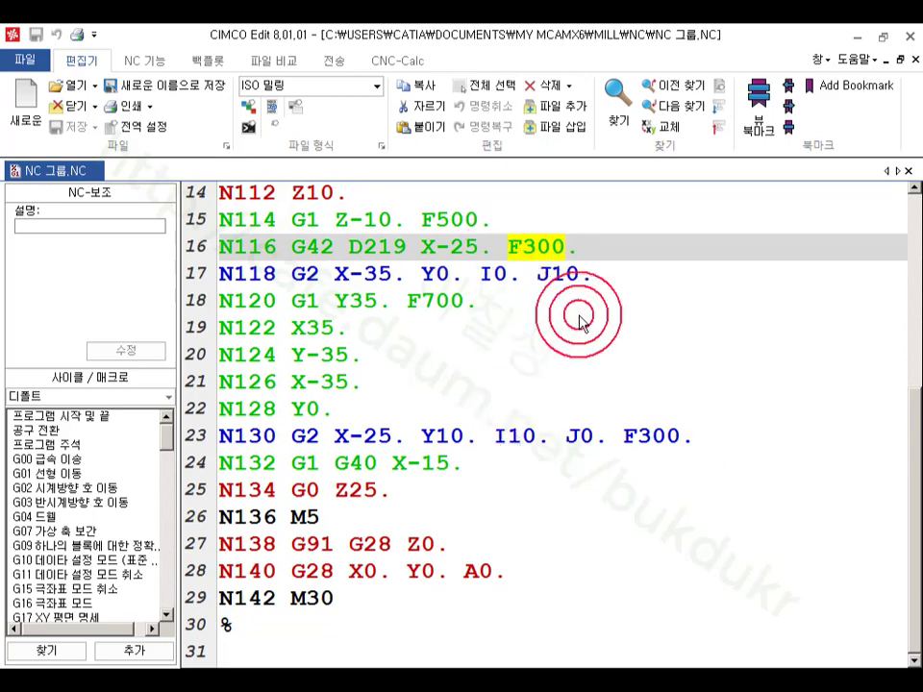
pyautogui.moveTo(593, 274); pyautogui.dragTo(248, 245)
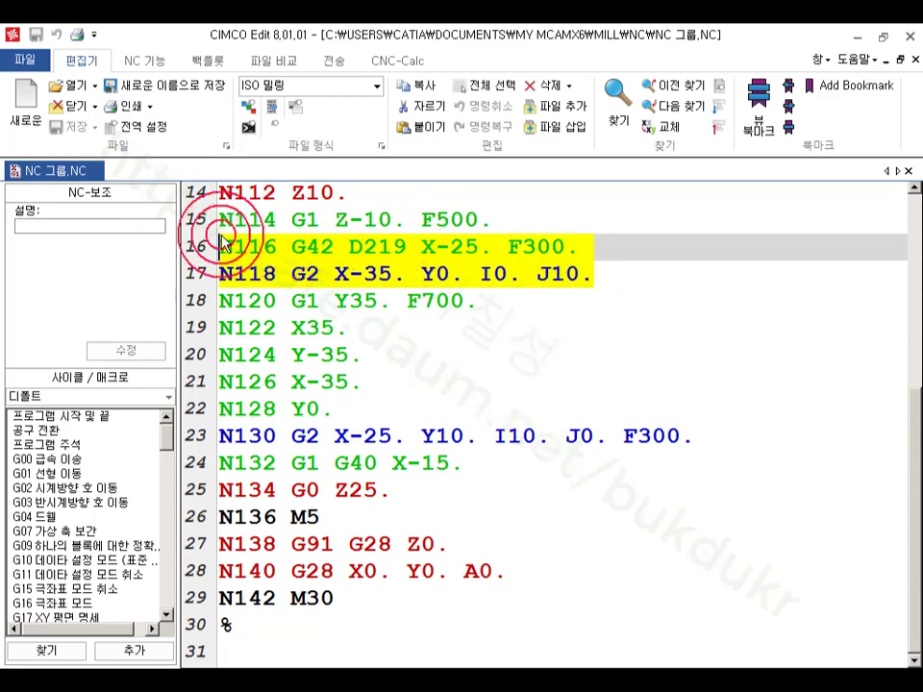
pyautogui.click(474, 469)
pyautogui.moveTo(474, 469); pyautogui.dragTo(207, 437)
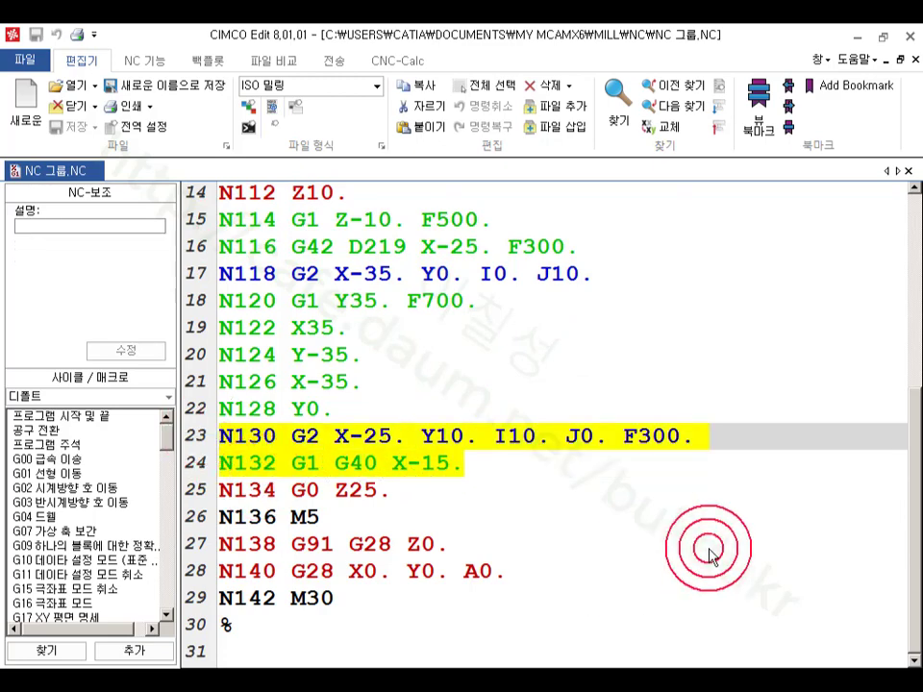
# - Examine the feed values in blocks N120 and N114 of the NC code
pyautogui.click(462, 313)
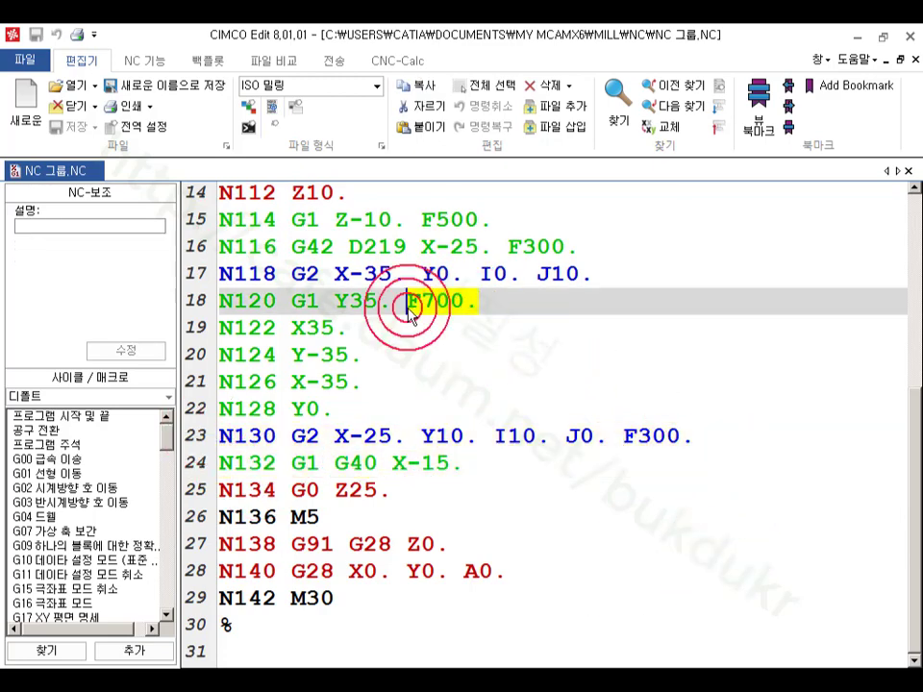
pyautogui.click(434, 221)
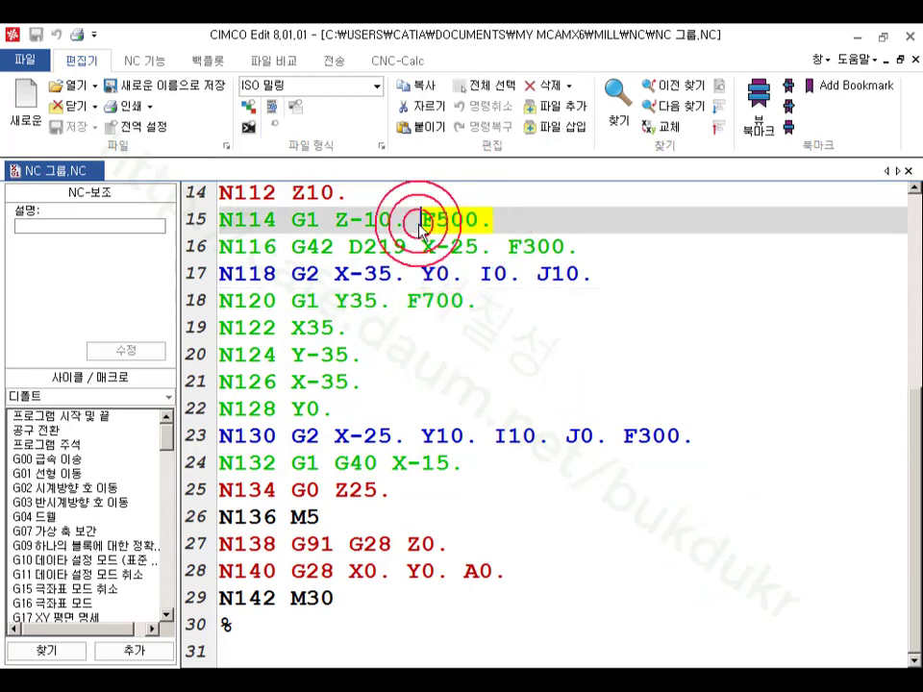
pyautogui.click(581, 506)
# - In Mastercam's first contour parameters, mark the contour start and end adjustment sections with the screen pen, and clear the markup
pyautogui.click(322, 685)
pyautogui.click(144, 322)
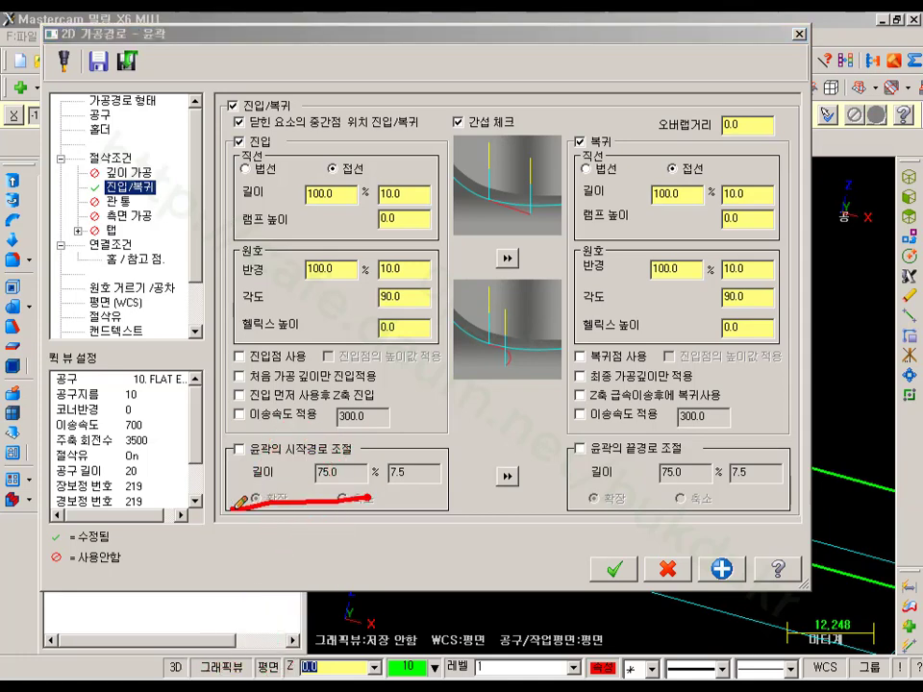
pyautogui.moveTo(270, 429); pyautogui.dragTo(478, 500)
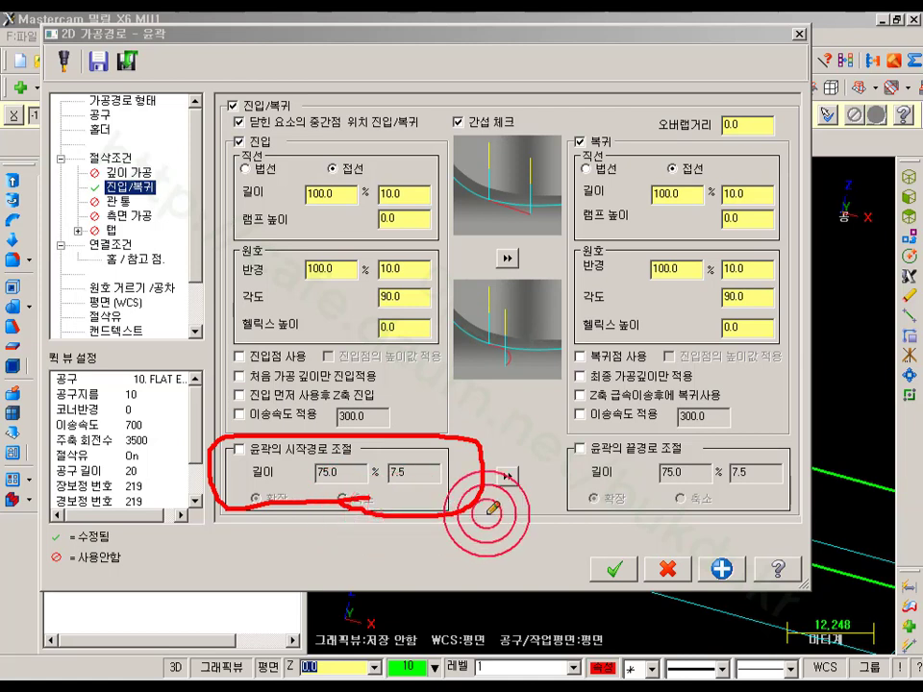
pyautogui.click(653, 513)
pyautogui.moveTo(653, 513)
pyautogui.mouseDown()
pyautogui.moveTo(794, 505)
pyautogui.moveTo(797, 437)
pyautogui.moveTo(572, 444)
pyautogui.mouseUp()
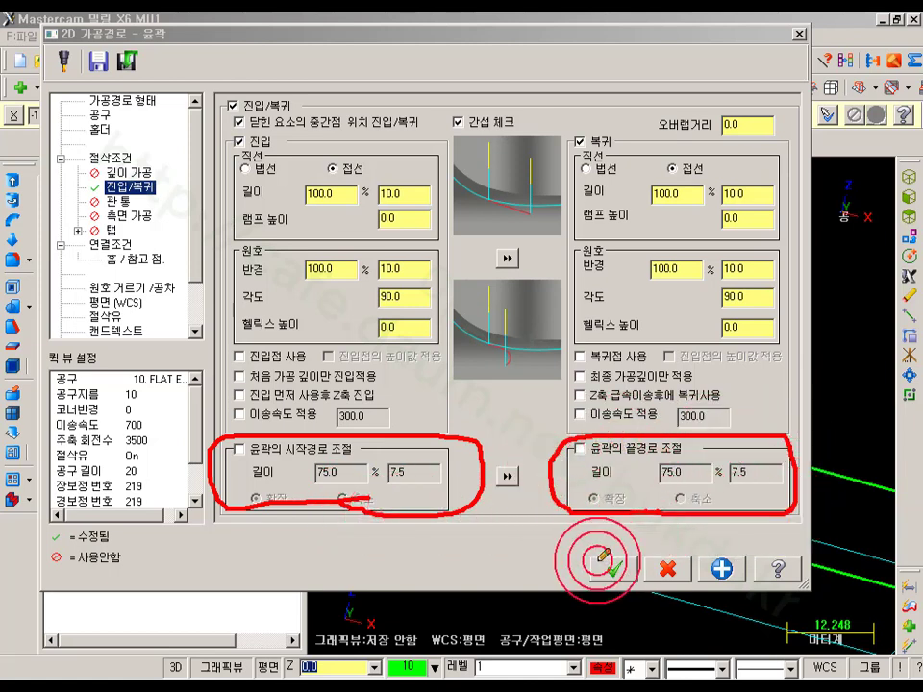
pyautogui.rightClick(529, 421)
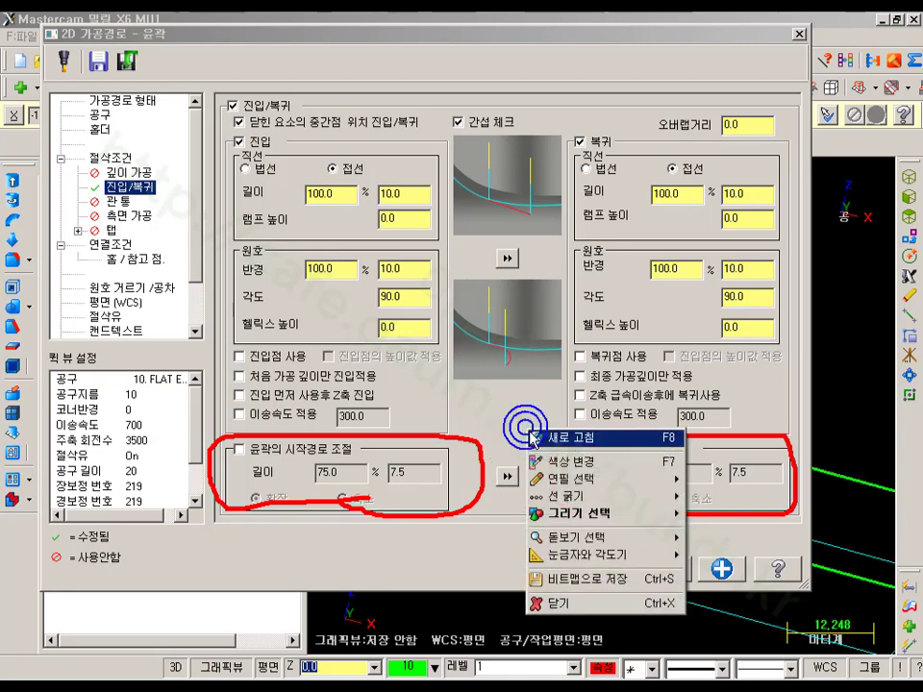
pyautogui.click(554, 659)
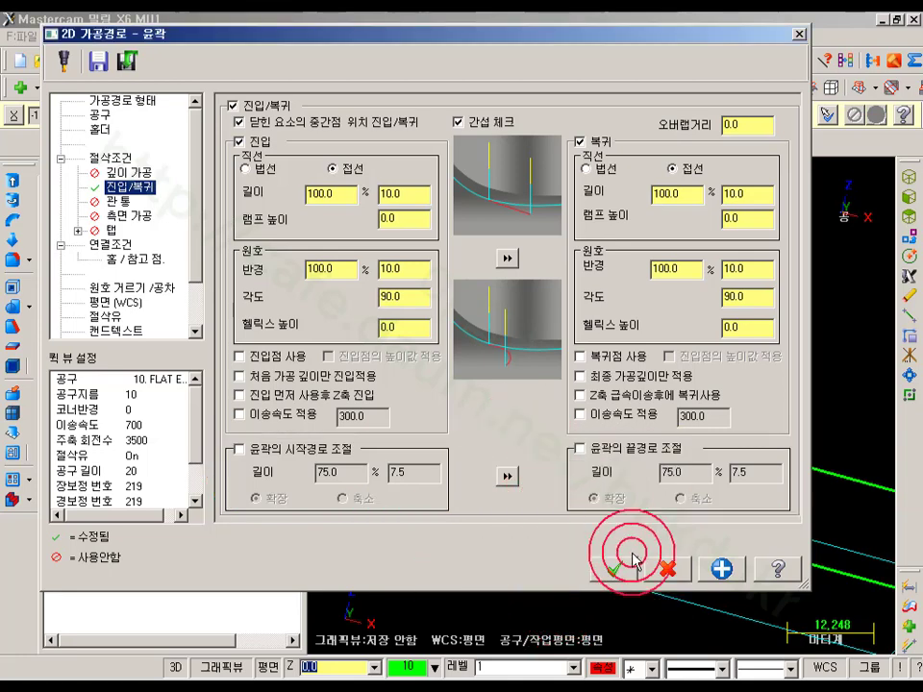
# - Turn off the first contour's lead-in and lead-out, and extend (확장) its start and end paths by 100%
pyautogui.click(238, 141)
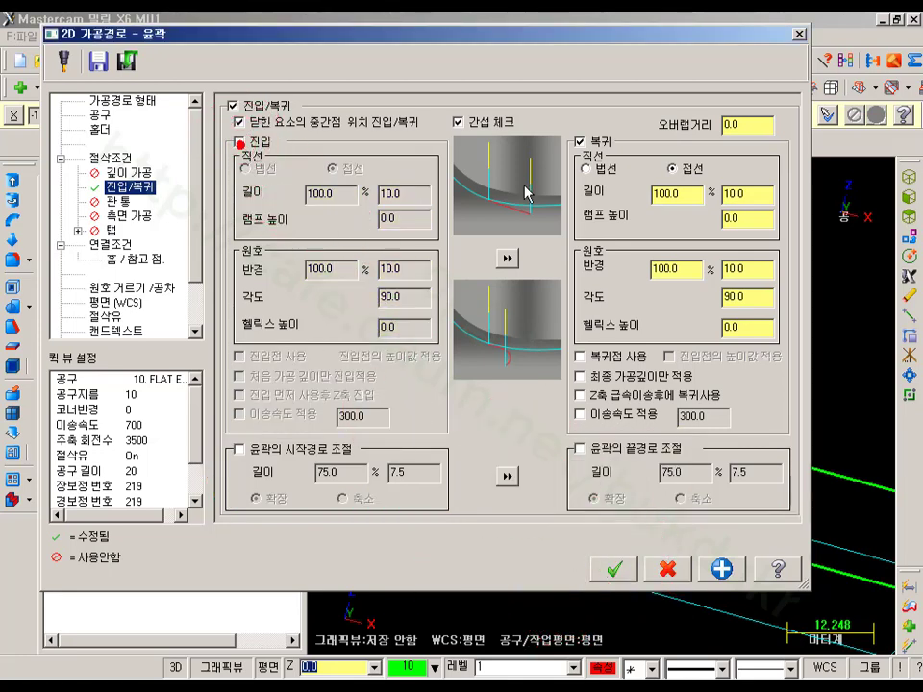
pyautogui.click(580, 142)
pyautogui.click(260, 454)
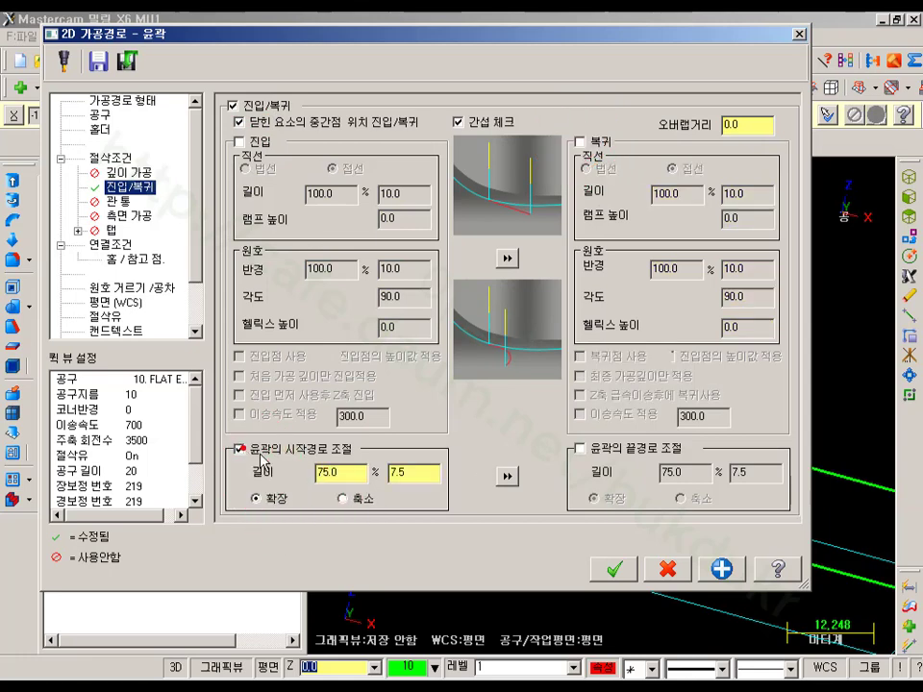
pyautogui.click(580, 448)
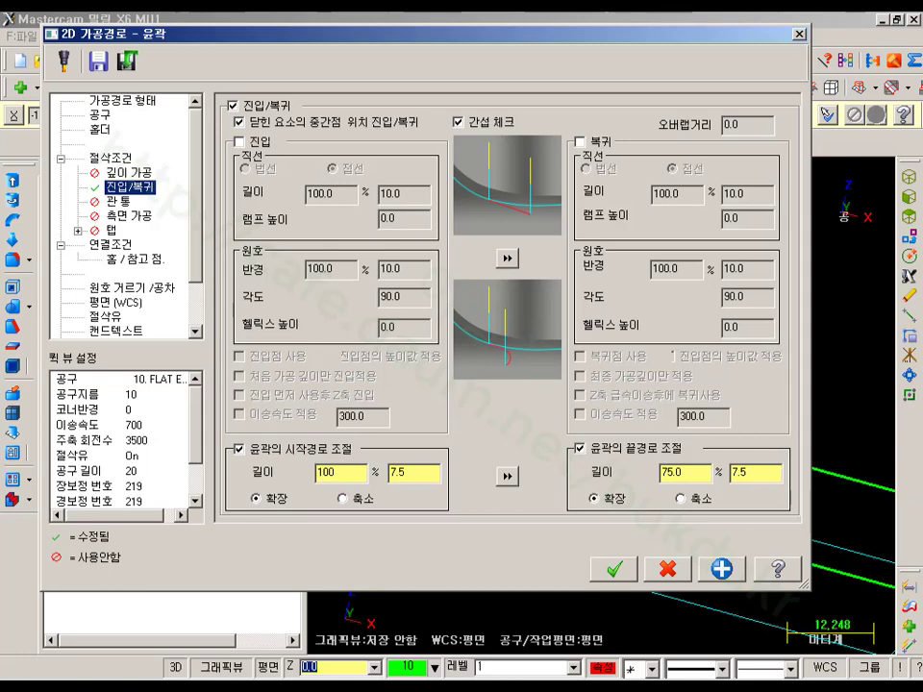
pyautogui.click(507, 475)
pyautogui.click(613, 570)
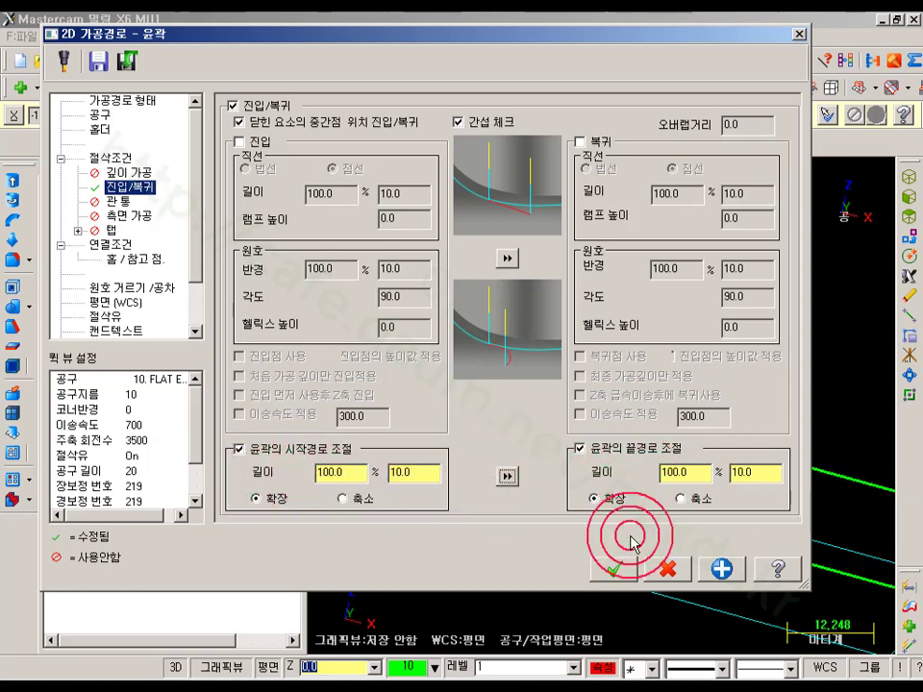
pyautogui.click(593, 530)
# - Show the part in top view and regenerate the first contour toolpath
pyautogui.click(447, 86)
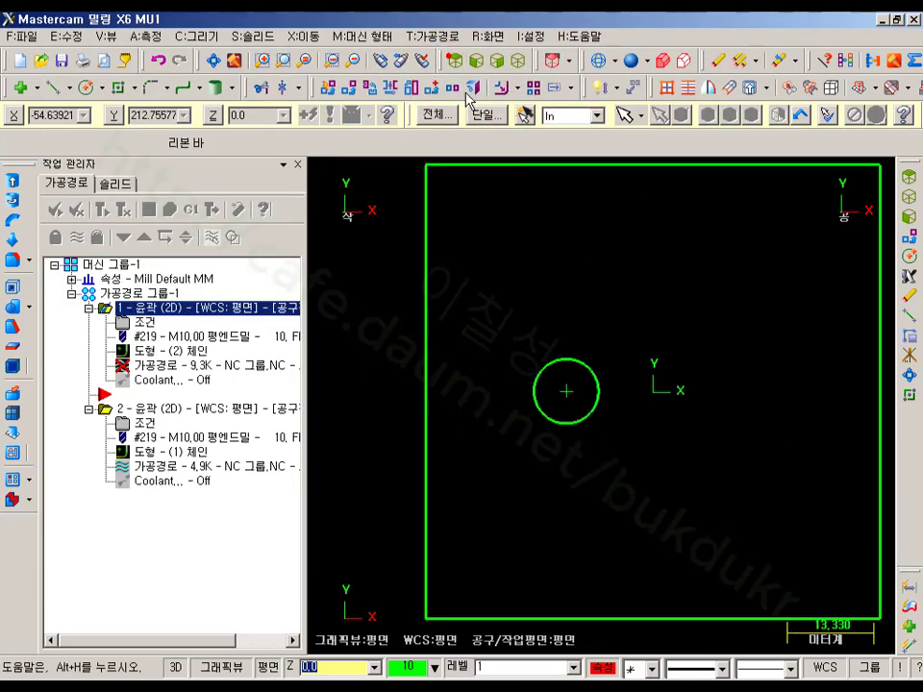
pyautogui.scroll(-3, 506, 319)
pyautogui.click(169, 351)
pyautogui.click(104, 208)
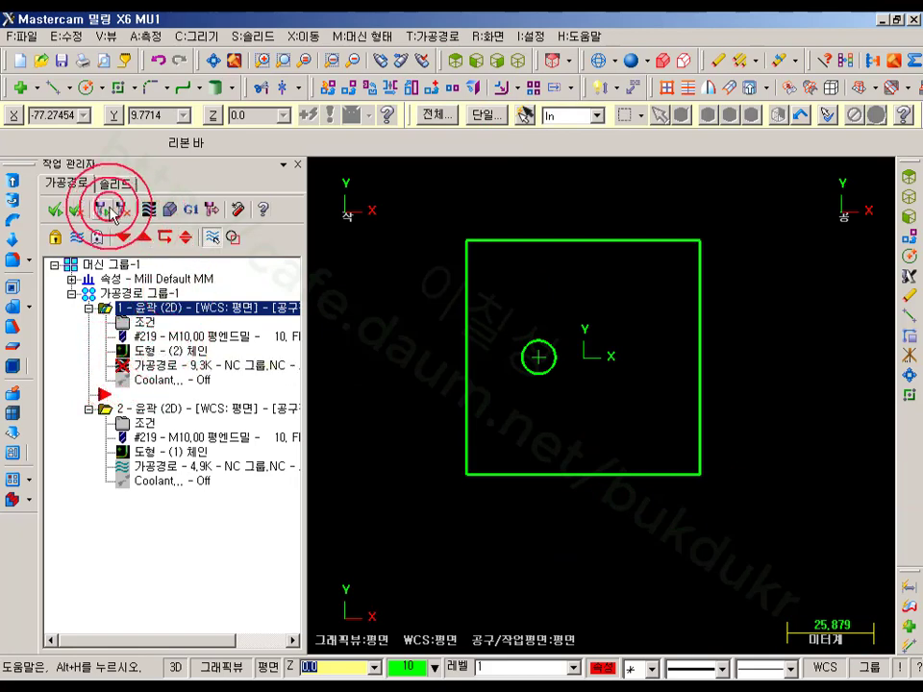
pyautogui.scroll(1, 530, 284)
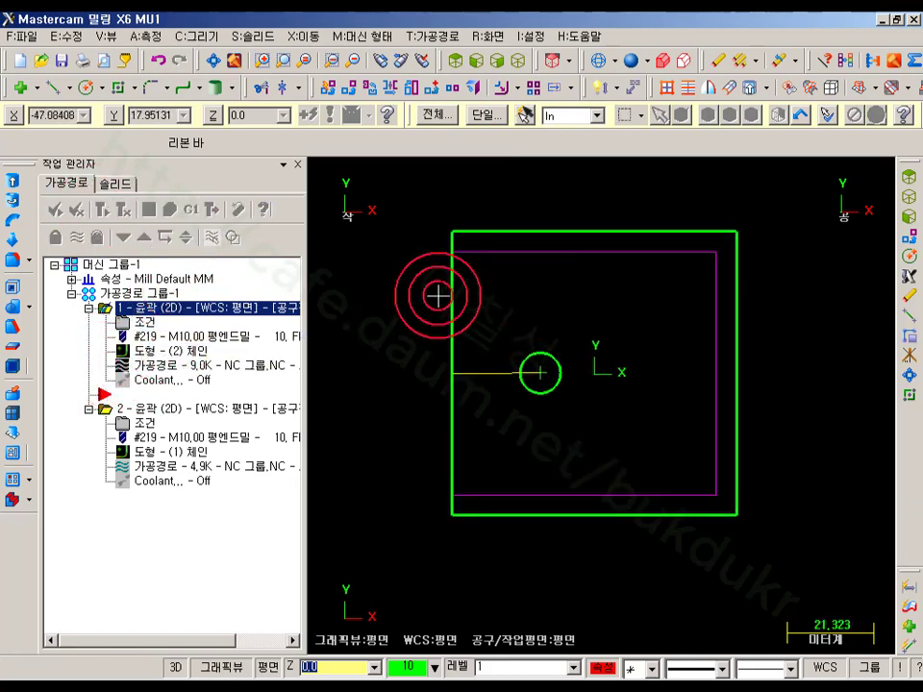
# - Set the first contour's compensation type to computer (컴퓨터) and regenerate its toolpath
pyautogui.click(146, 323)
pyautogui.click(110, 158)
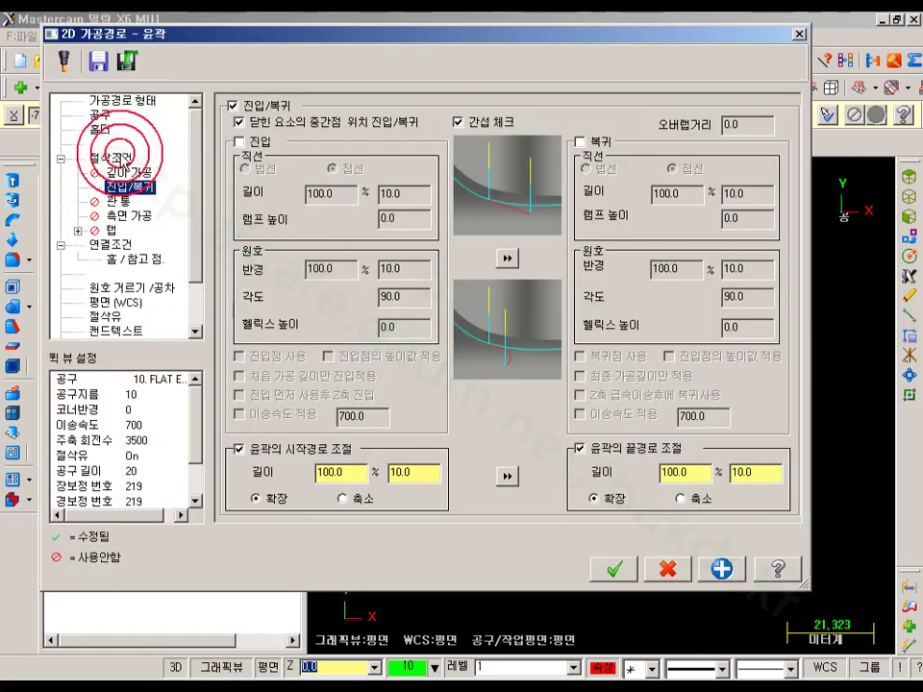
pyautogui.click(413, 133)
pyautogui.click(404, 151)
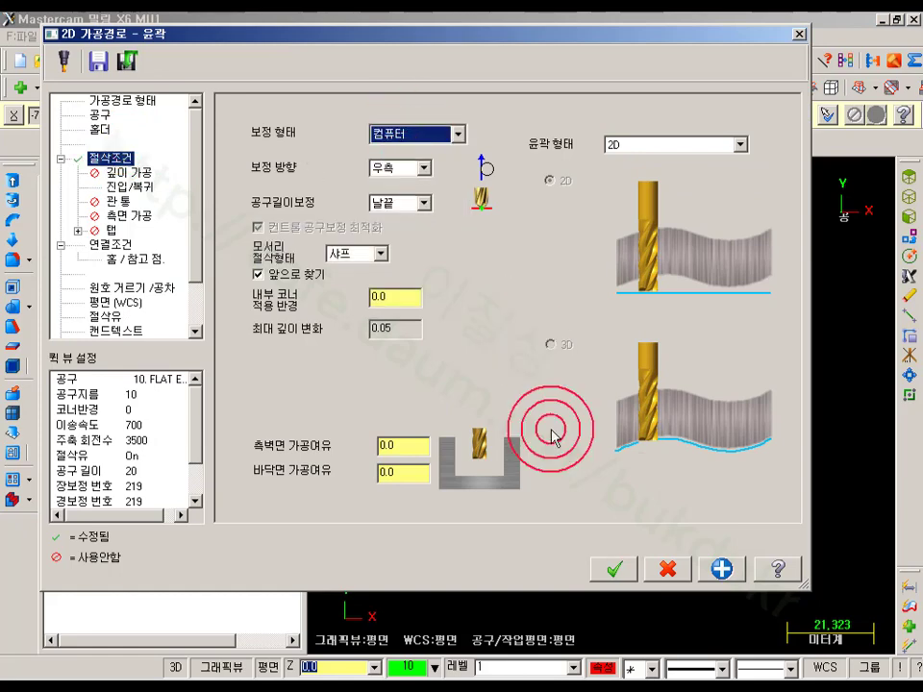
pyautogui.click(613, 569)
pyautogui.click(104, 209)
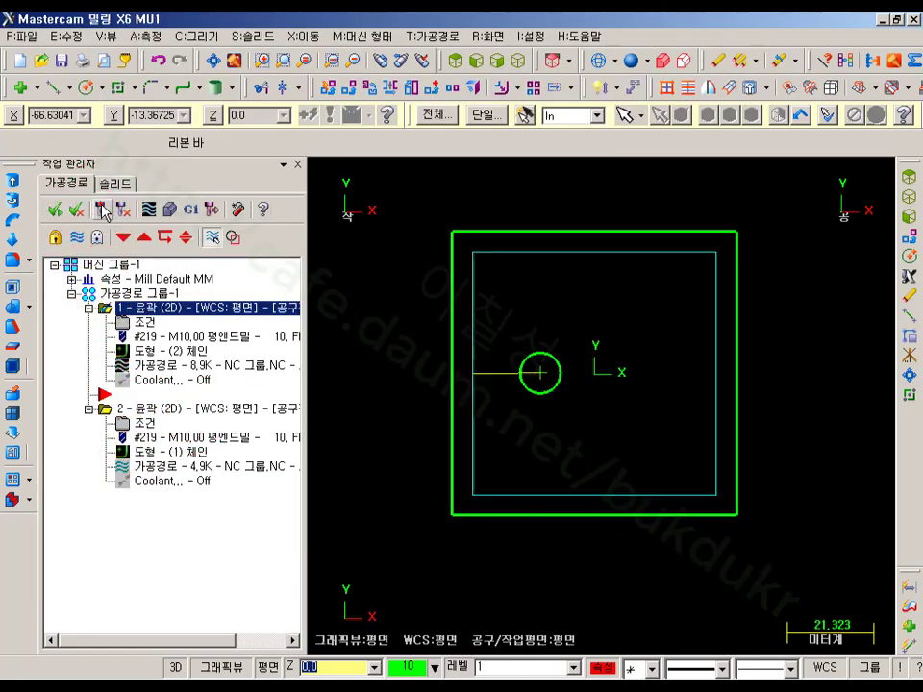
# - Backplot the first contour to examine how the tool enters and leaves the path, and close the backplot
pyautogui.scroll(-5, 542, 416)
pyautogui.scroll(5, 520, 343)
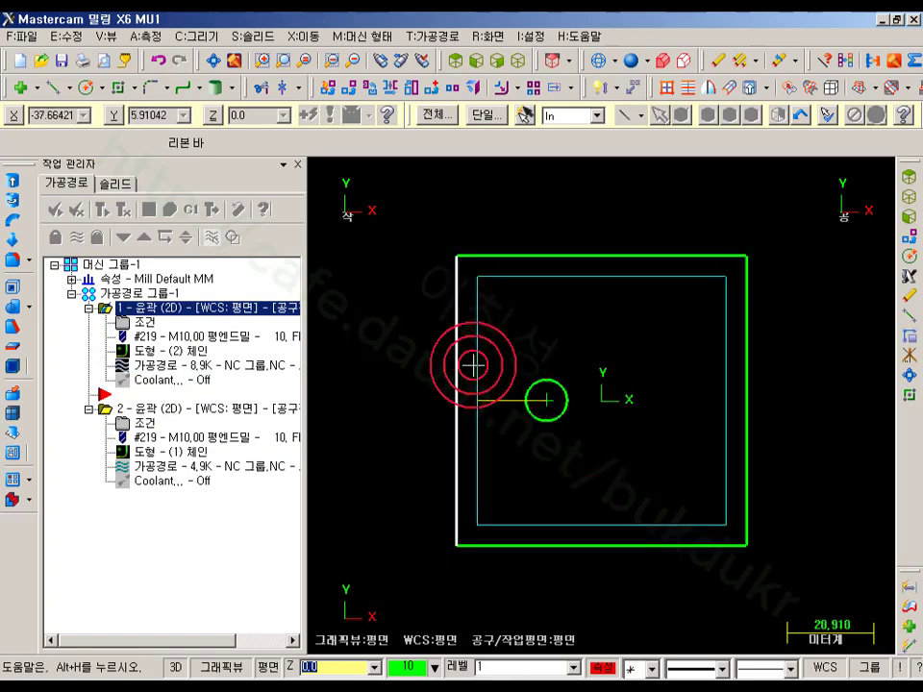
pyautogui.click(154, 365)
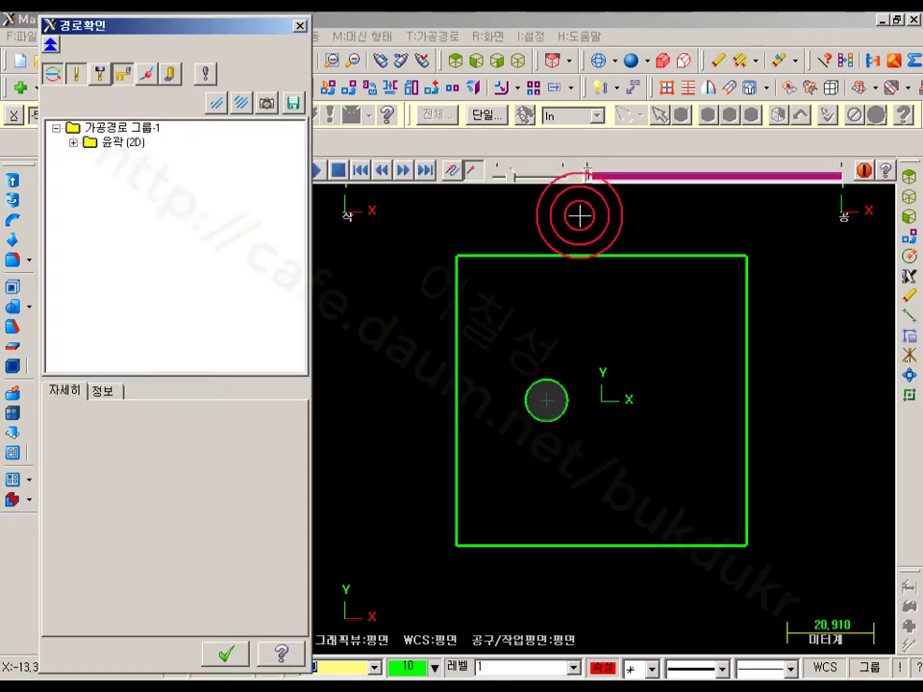
pyautogui.moveTo(591, 179)
pyautogui.mouseDown()
pyautogui.moveTo(894, 197)
pyautogui.moveTo(488, 243)
pyautogui.moveTo(541, 433)
pyautogui.moveTo(138, 109)
pyautogui.moveTo(253, 77)
pyautogui.mouseUp()
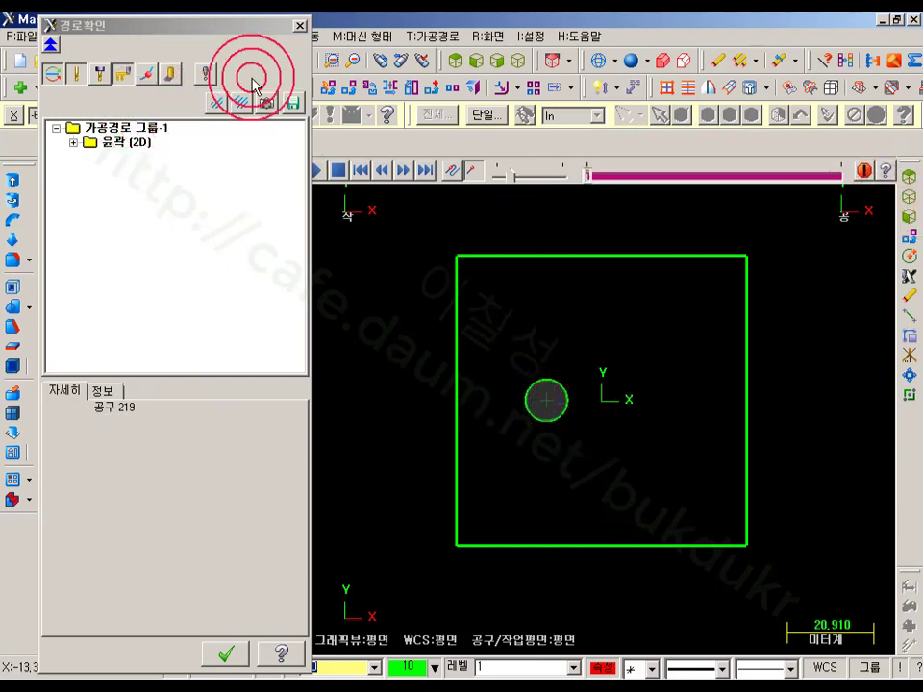
pyautogui.click(252, 78)
pyautogui.click(394, 334)
pyautogui.click(261, 309)
pyautogui.click(380, 304)
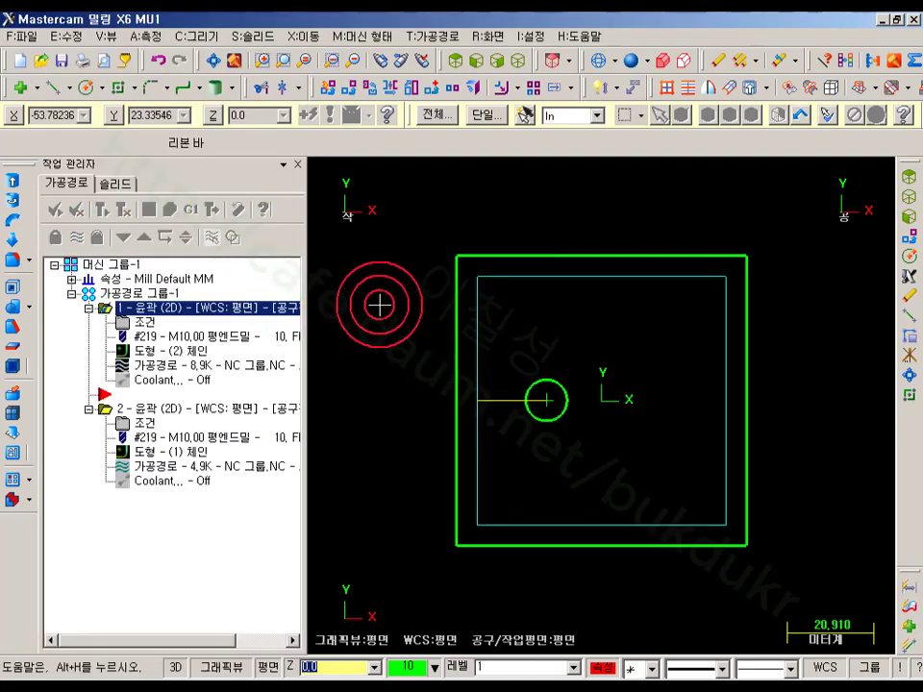
# - On the second contour, replace lead-in and lead-out with a 100% extended start path, copy that adjustment to the end, and regenerate
pyautogui.click(127, 407)
pyautogui.click(134, 417)
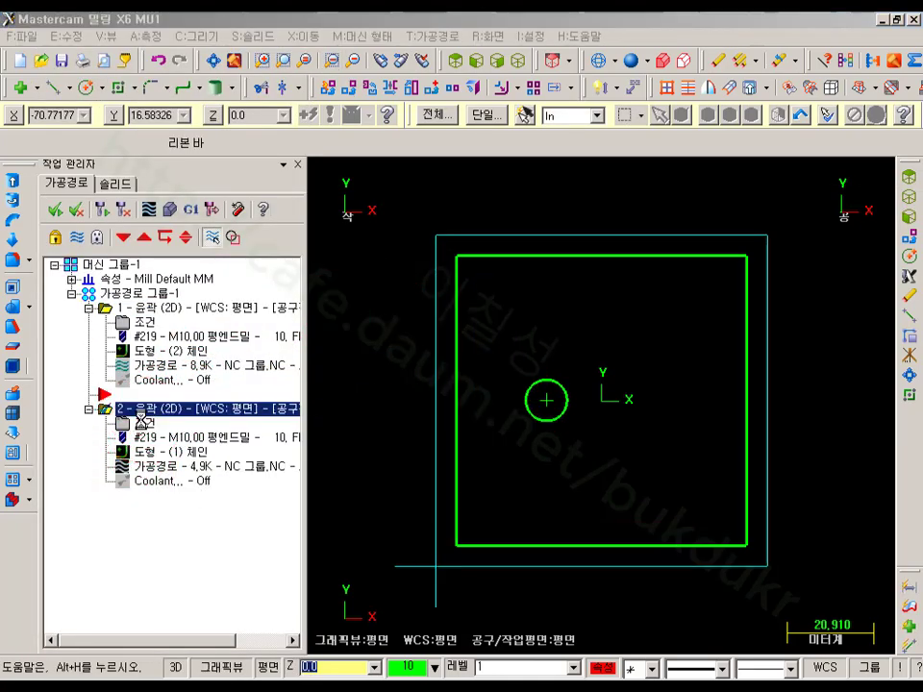
pyautogui.click(140, 420)
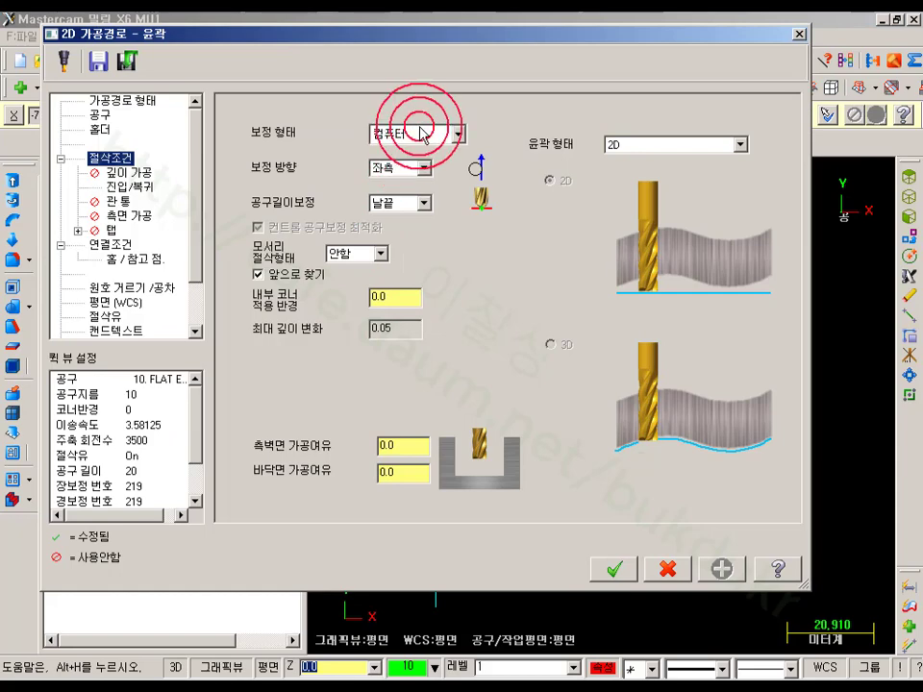
pyautogui.click(131, 187)
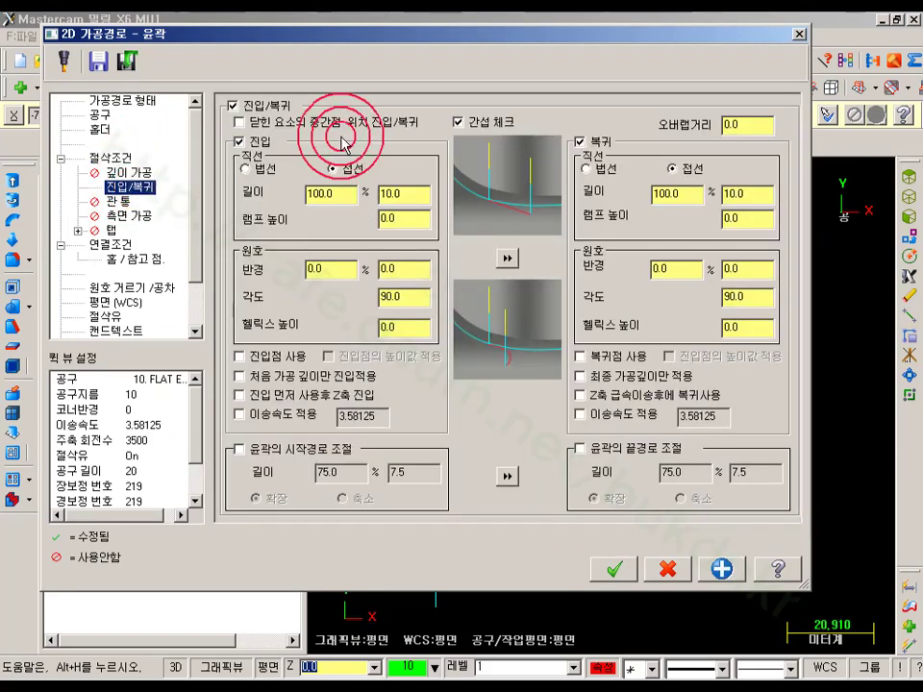
pyautogui.click(239, 141)
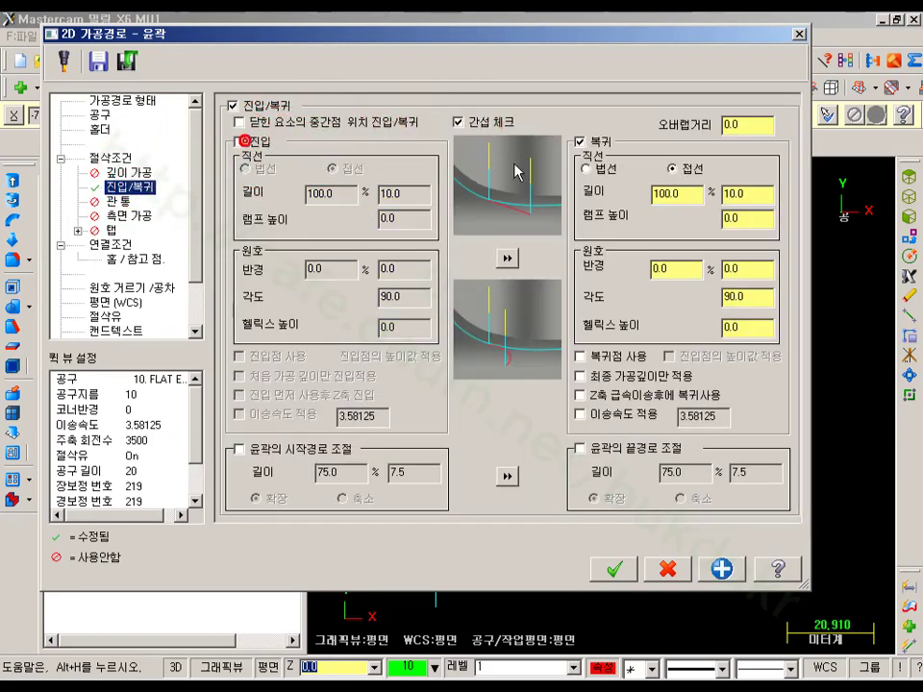
pyautogui.click(578, 142)
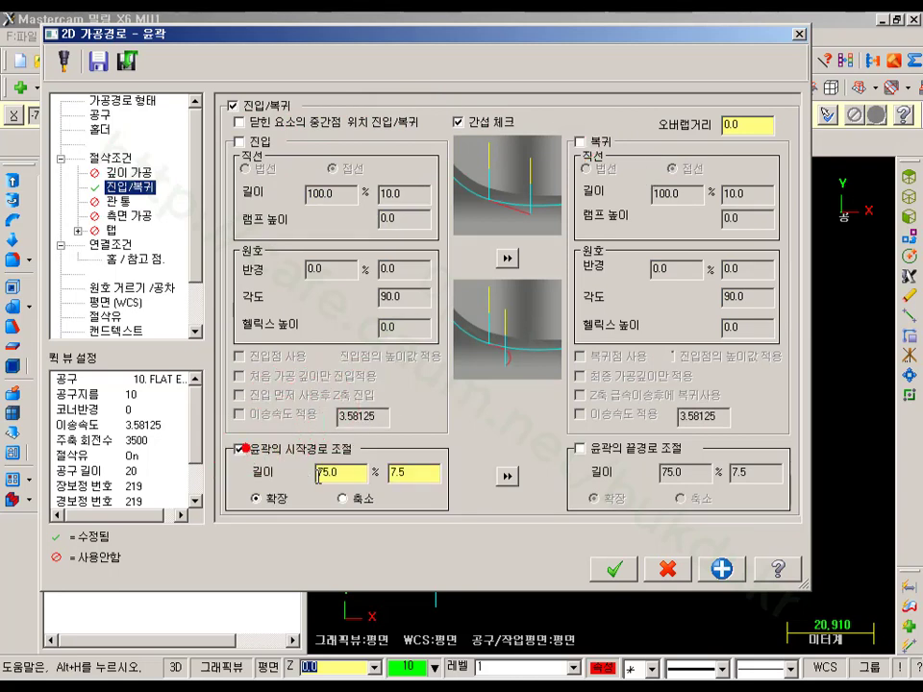
pyautogui.click(506, 475)
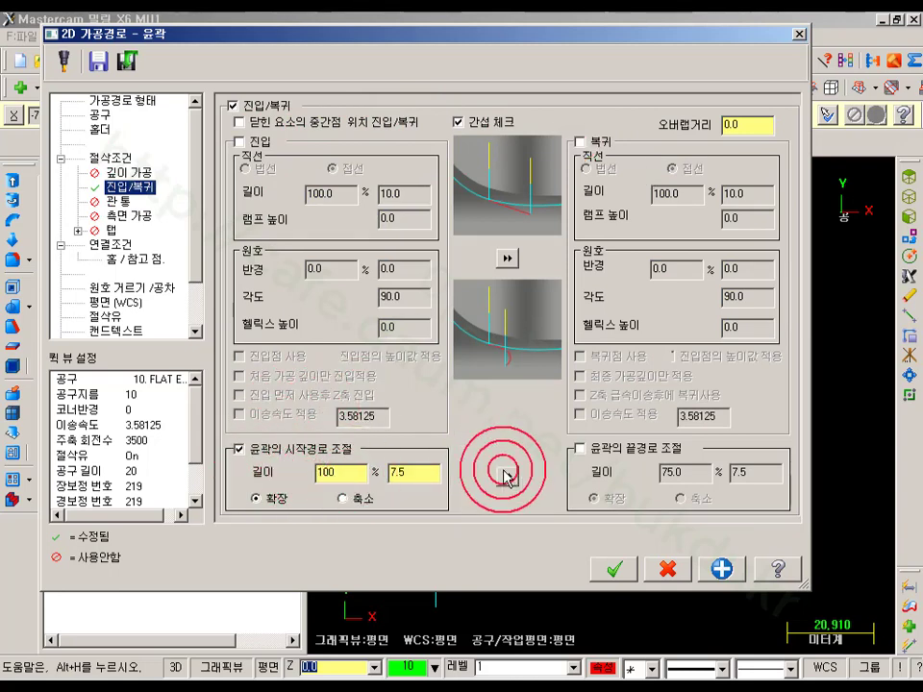
pyautogui.click(589, 580)
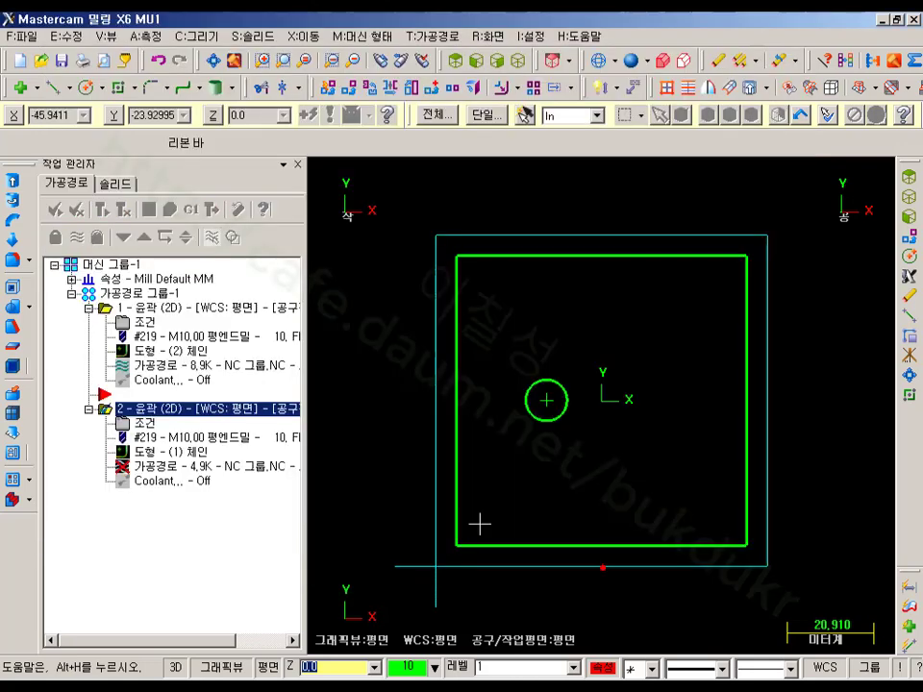
pyautogui.click(101, 210)
# - Backplot the second contour up to X-40 Y-40 and examine the extended entry move
pyautogui.click(161, 455)
pyautogui.click(154, 465)
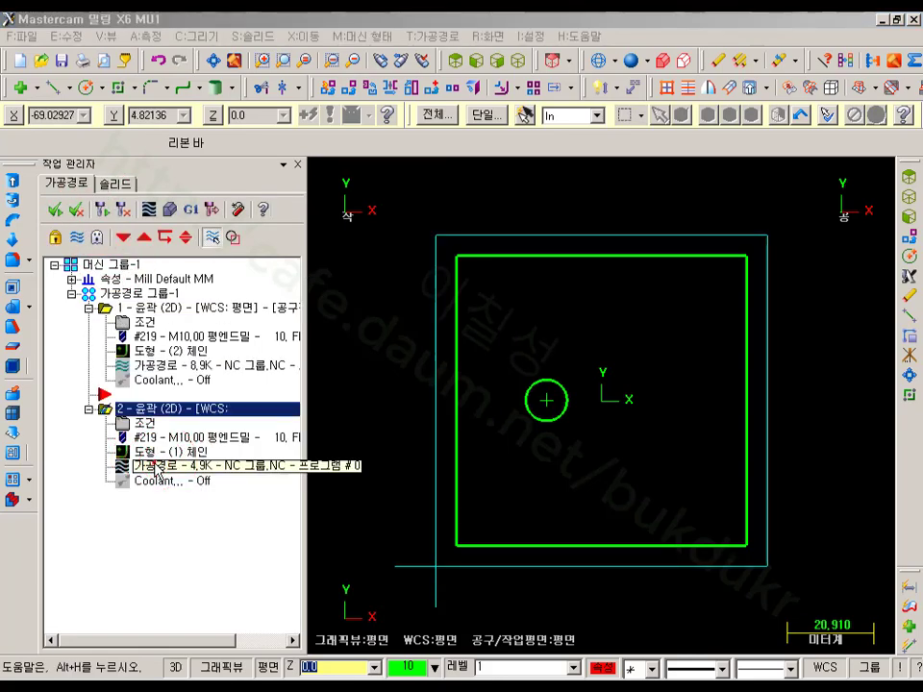
pyautogui.moveTo(588, 177); pyautogui.dragTo(671, 177)
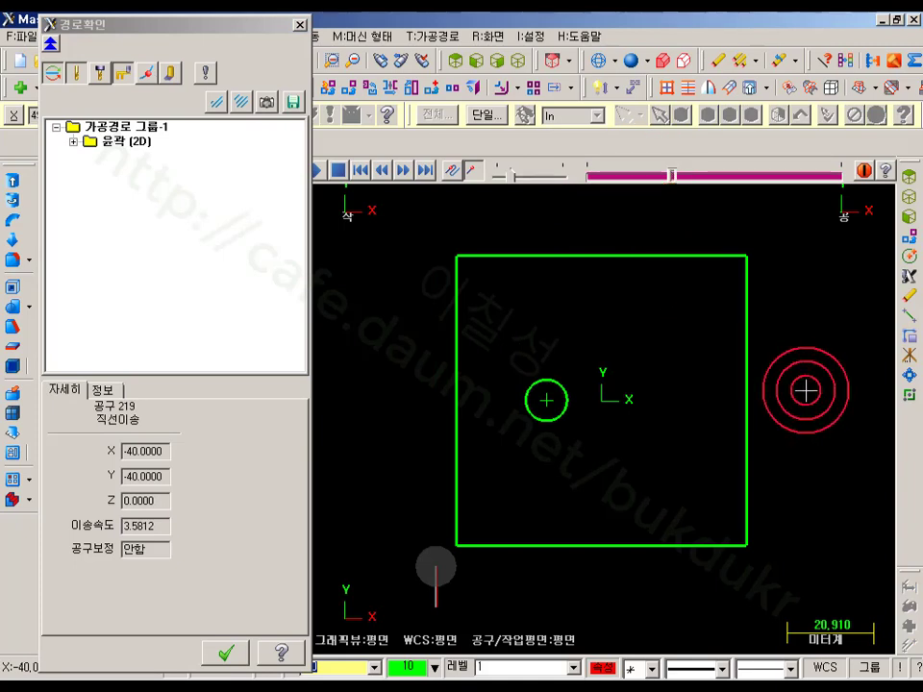
pyautogui.scroll(-1, 793, 387)
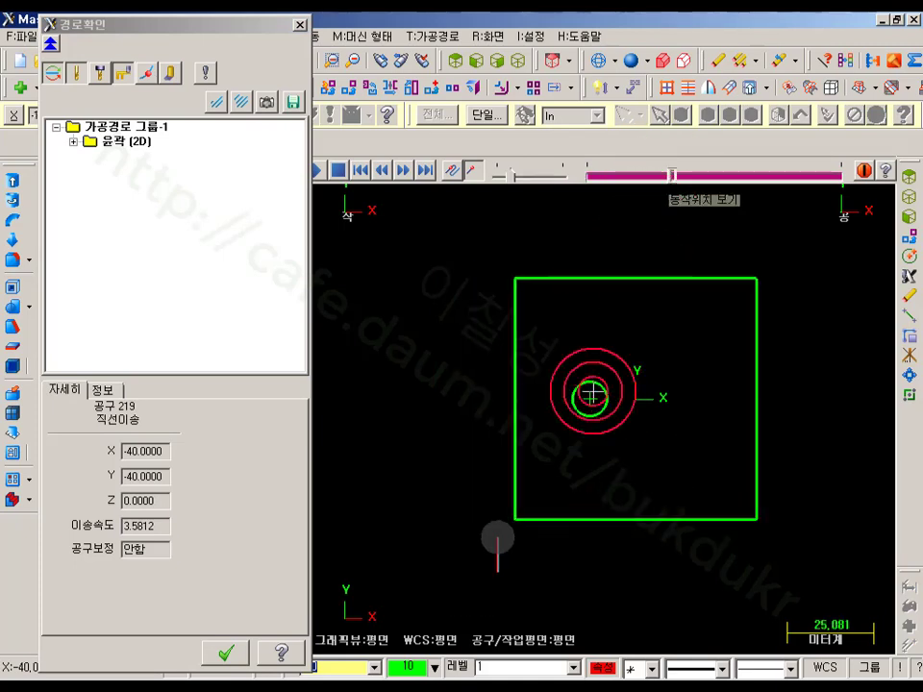
pyautogui.scroll(8, 480, 614)
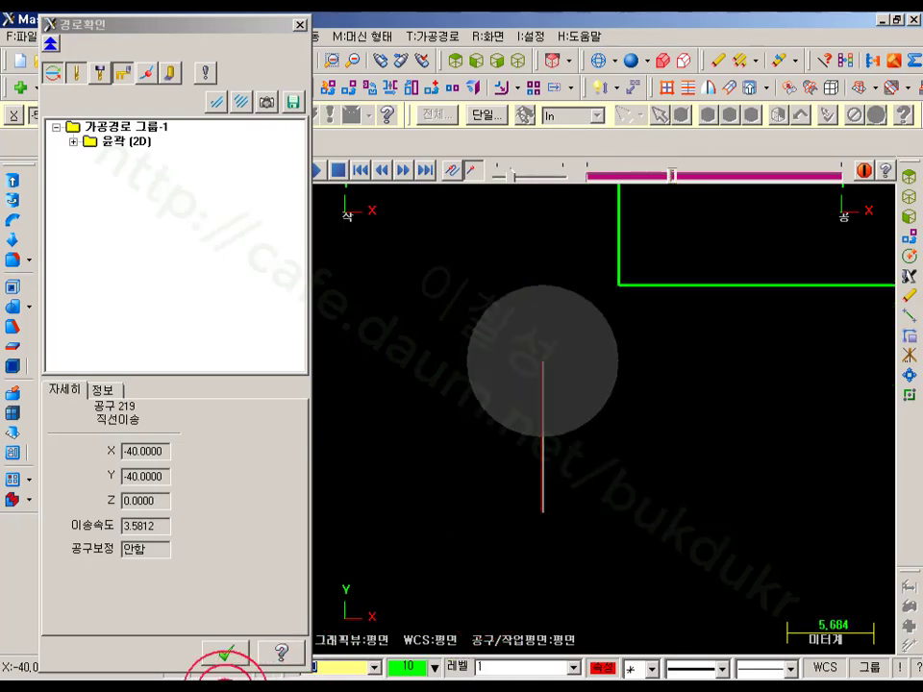
# - Set the backplot's tool display style to 나선형
pyautogui.click(204, 72)
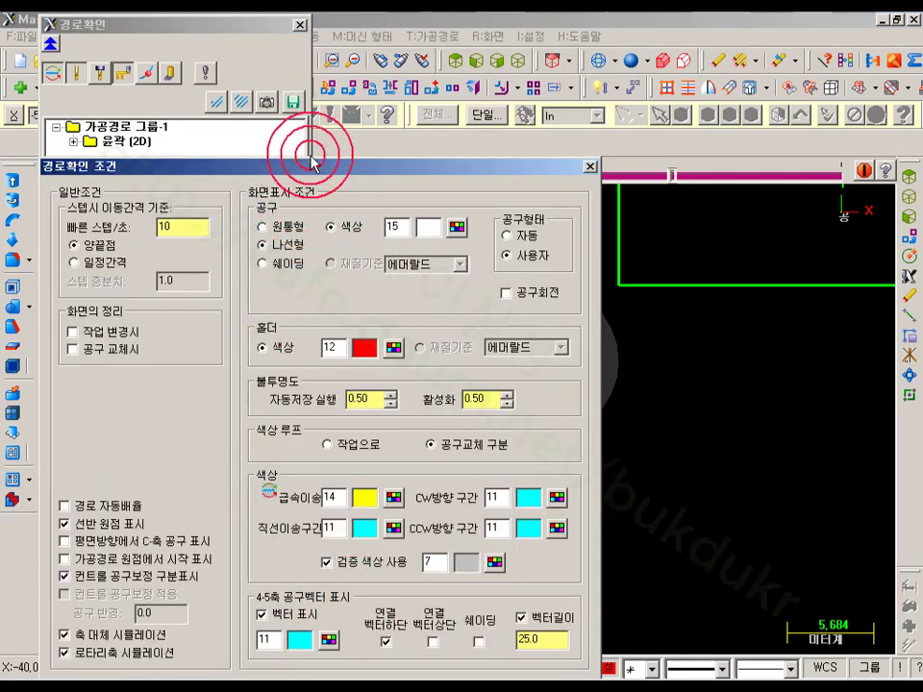
pyautogui.moveTo(317, 171); pyautogui.dragTo(607, 33)
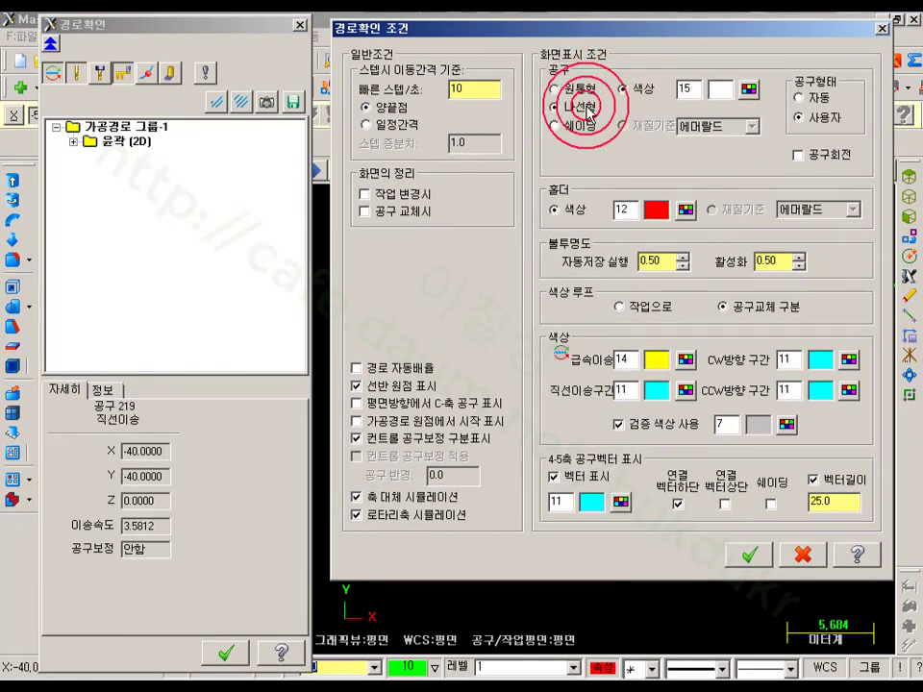
pyautogui.click(749, 554)
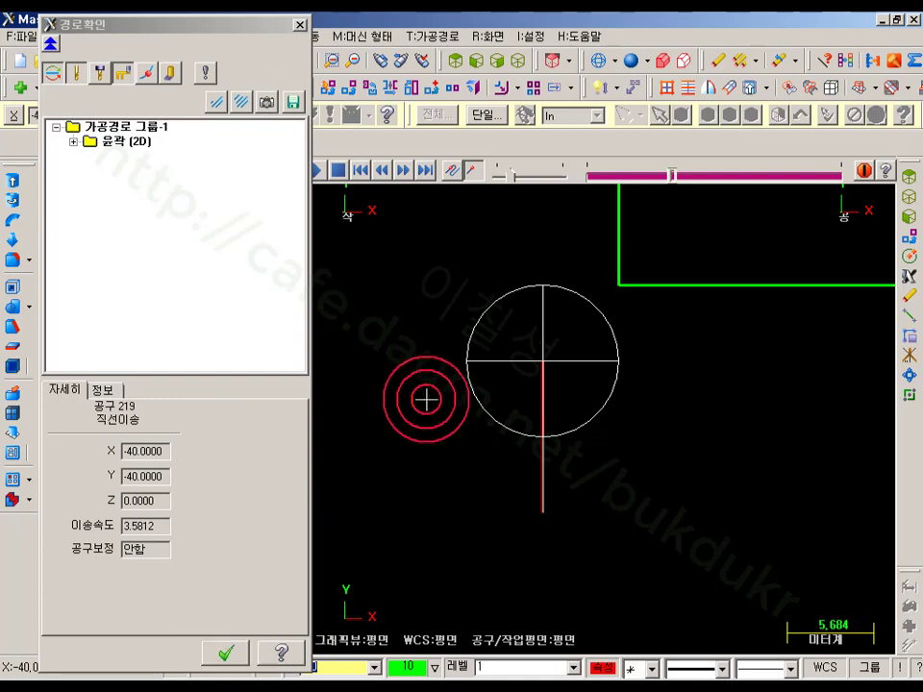
# - Step the backplot back and forth between X-40 Y-50 and X-40 Y-40 to examine the extended entry move
pyautogui.scroll(-1, 422, 402)
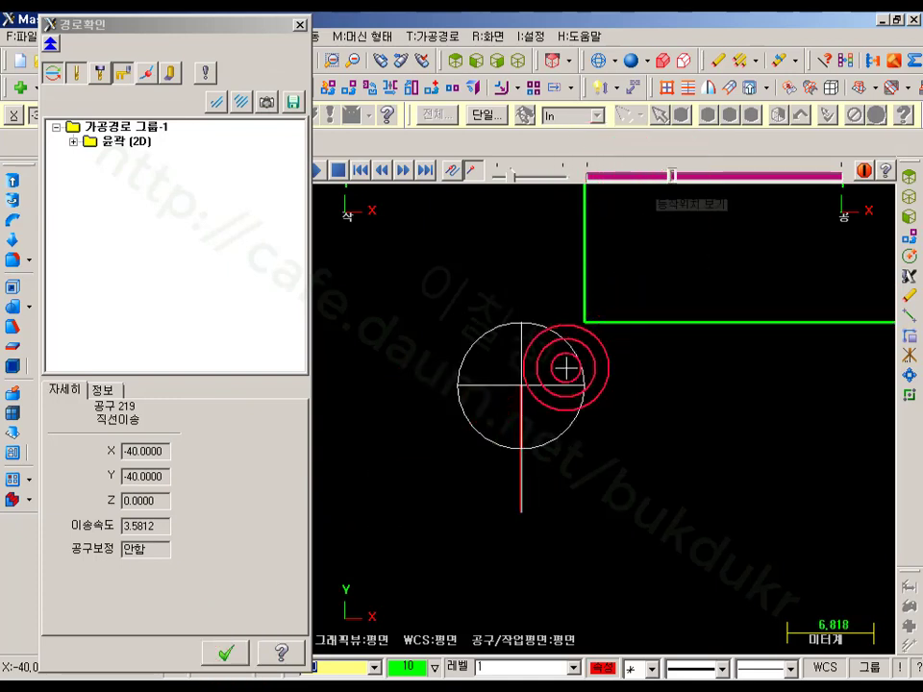
pyautogui.scroll(-1, 527, 488)
pyautogui.press('b')
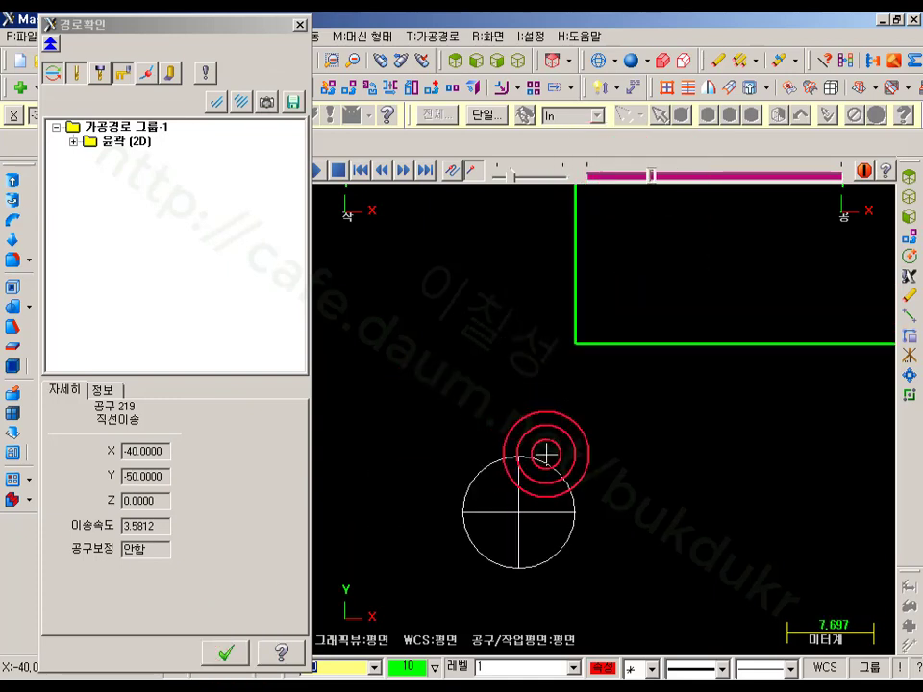
pyautogui.press('s')
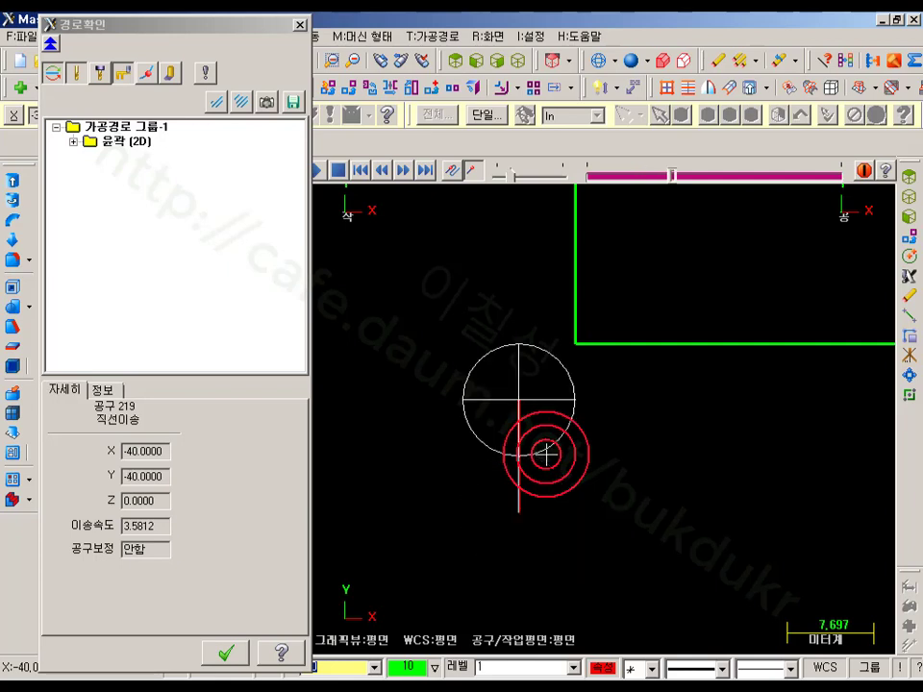
pyautogui.press('b')
pyautogui.press('s')
pyautogui.press('b')
pyautogui.press('s')
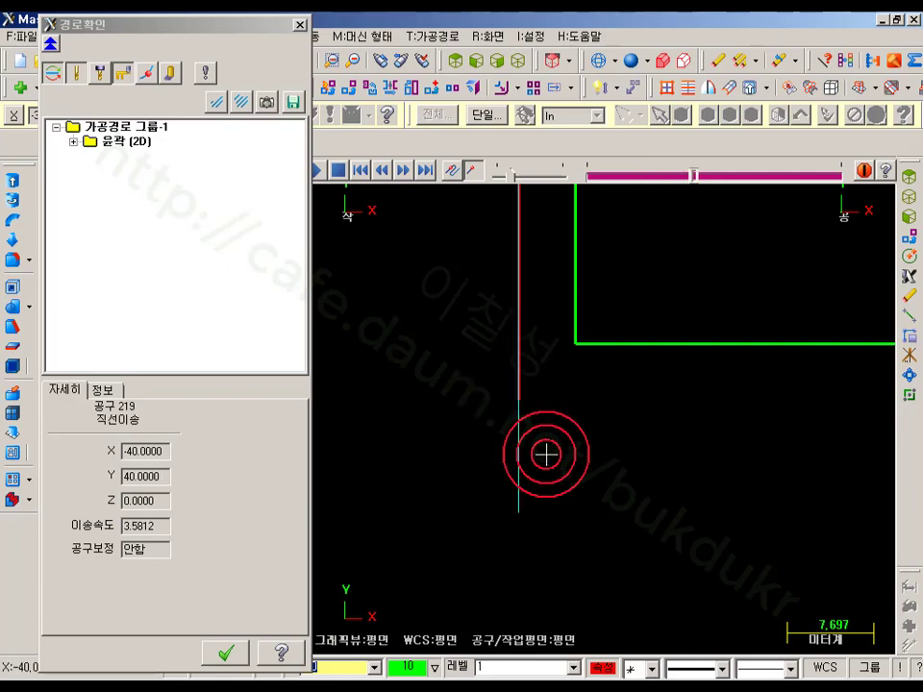
# - Step the backplot on to the contour's end at X-50 Y-40, examine the extended exit move, and close the backplot
pyautogui.press('s')
pyautogui.scroll(-19, 496, 590)
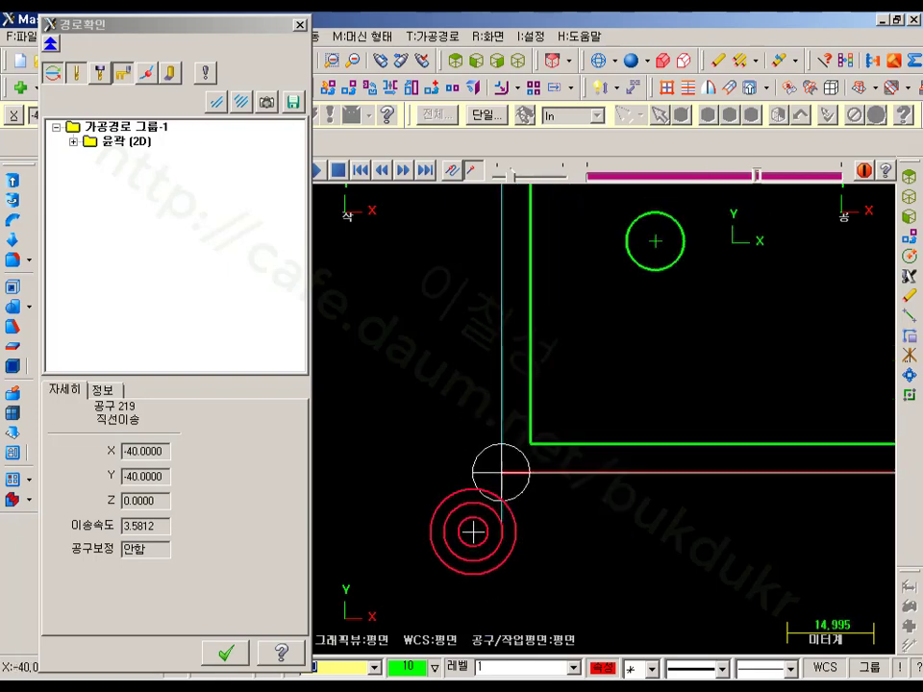
pyautogui.scroll(4, 487, 496)
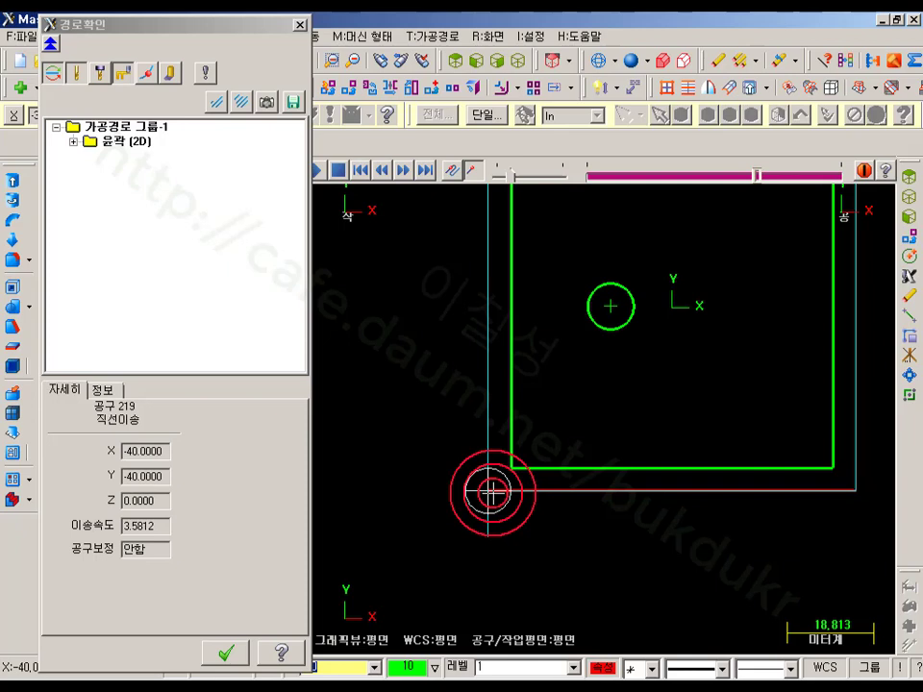
pyautogui.scroll(5, 413, 540)
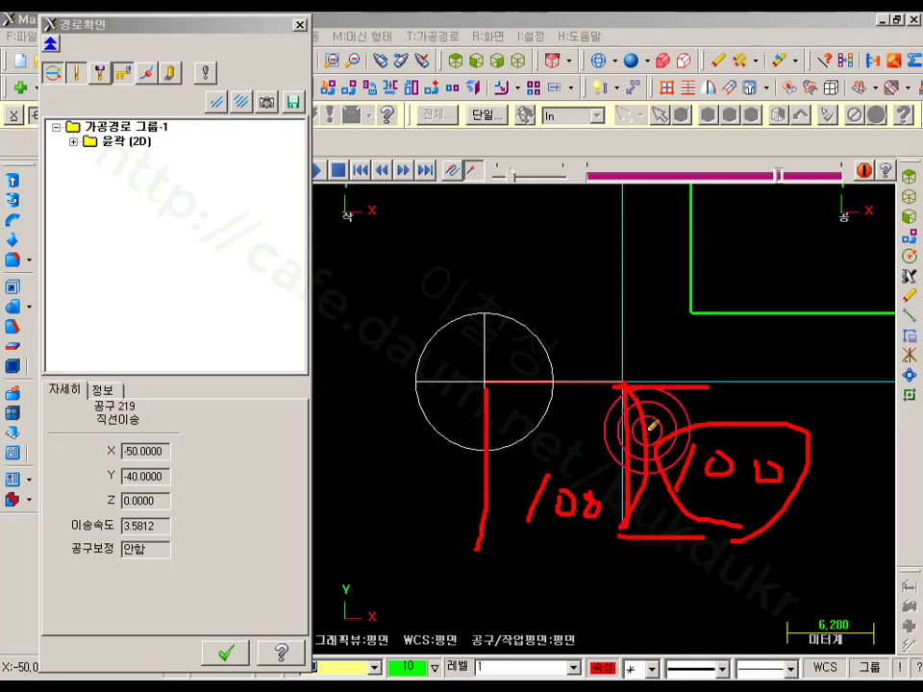
pyautogui.rightClick(466, 291)
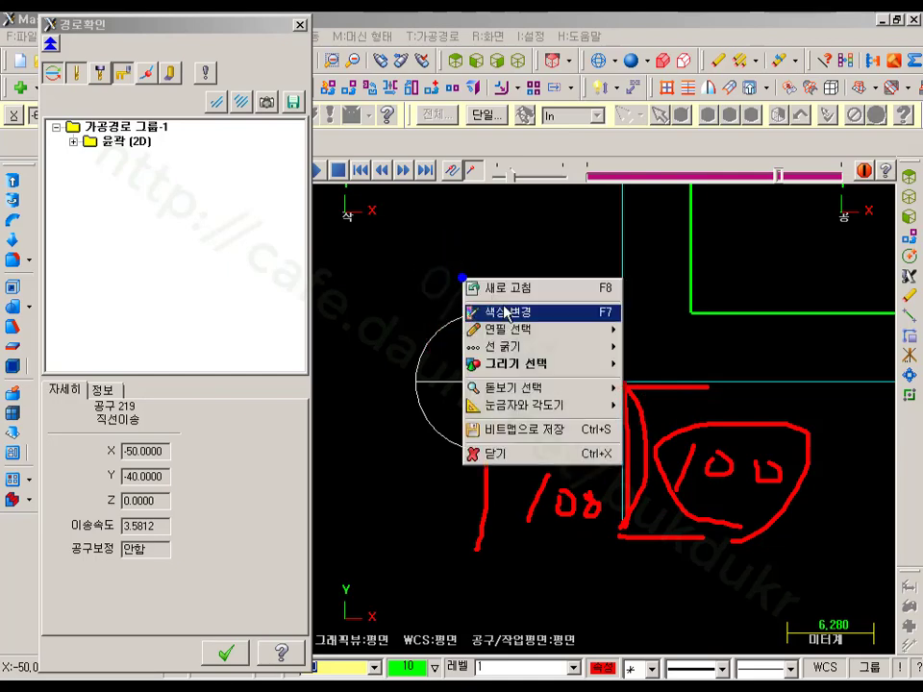
pyautogui.click(515, 462)
pyautogui.click(225, 653)
pyautogui.scroll(-3, 474, 519)
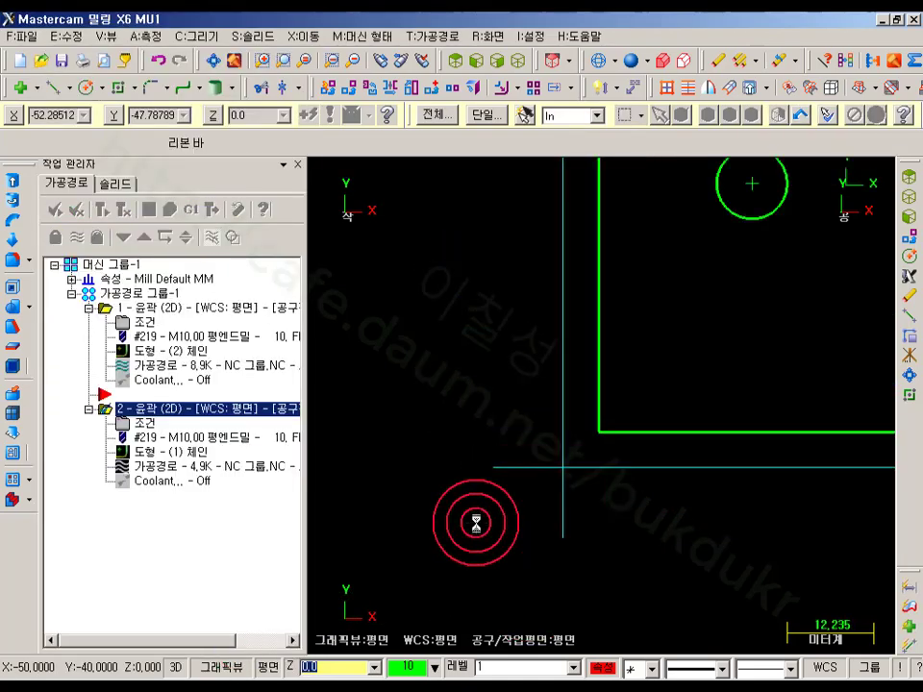
# - Set the second contour's start and end path adjustments to 축소 at 100% and regenerate the toolpath
pyautogui.click(163, 437)
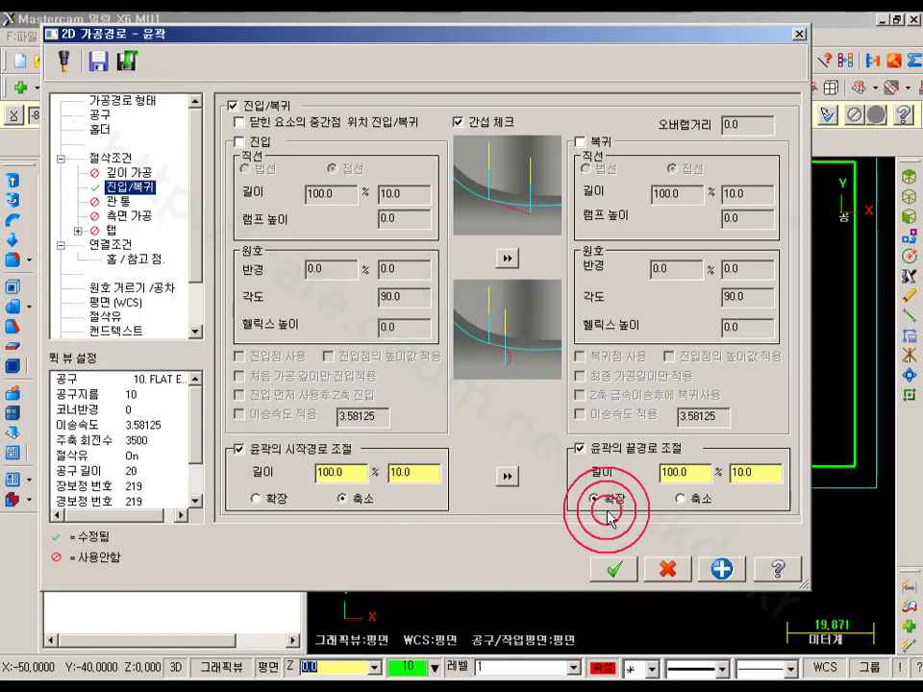
pyautogui.click(681, 499)
pyautogui.click(613, 569)
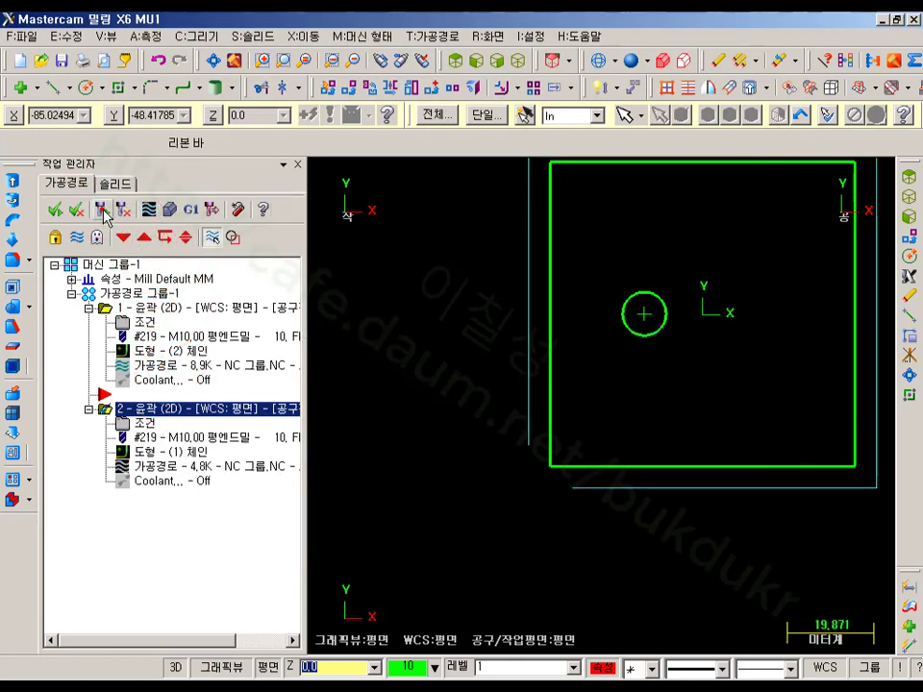
# - Backplot the second contour up to X-30 Y-40 and examine the shortened end of the path
pyautogui.click(159, 468)
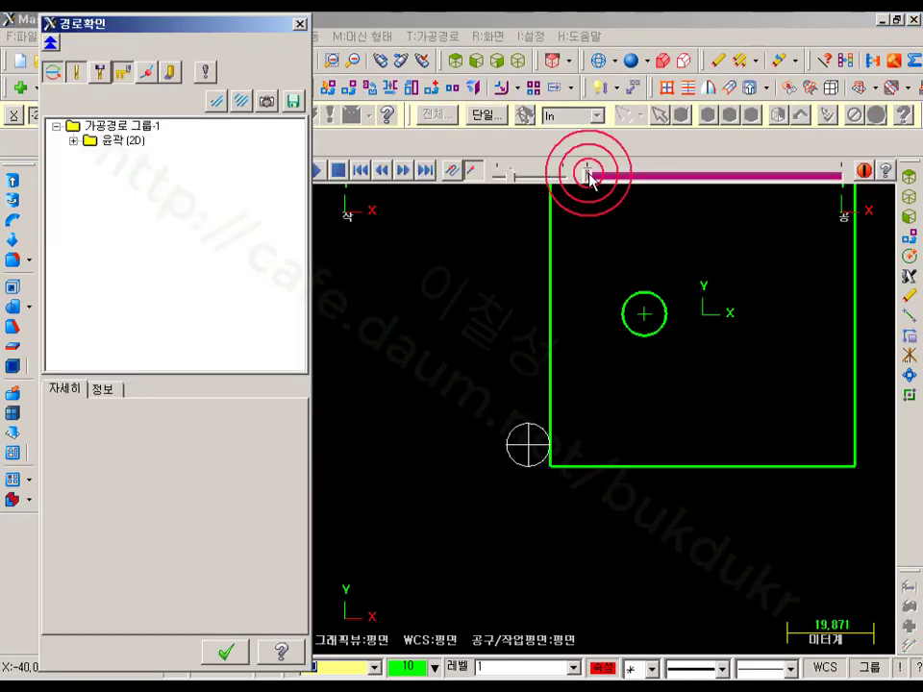
pyautogui.moveTo(590, 174); pyautogui.dragTo(770, 173)
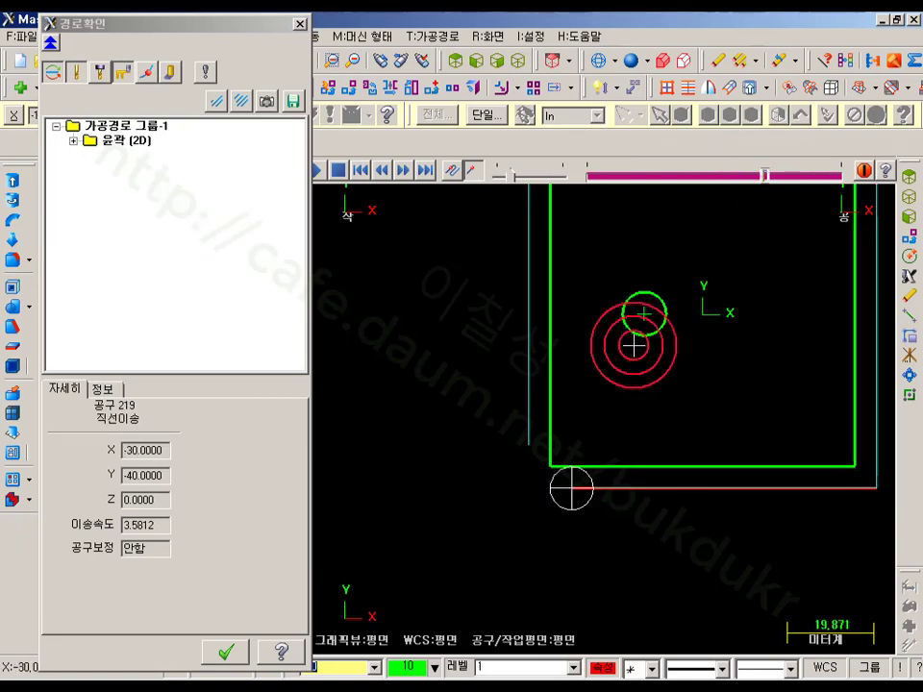
pyautogui.scroll(3, 529, 417)
pyautogui.scroll(-1, 552, 490)
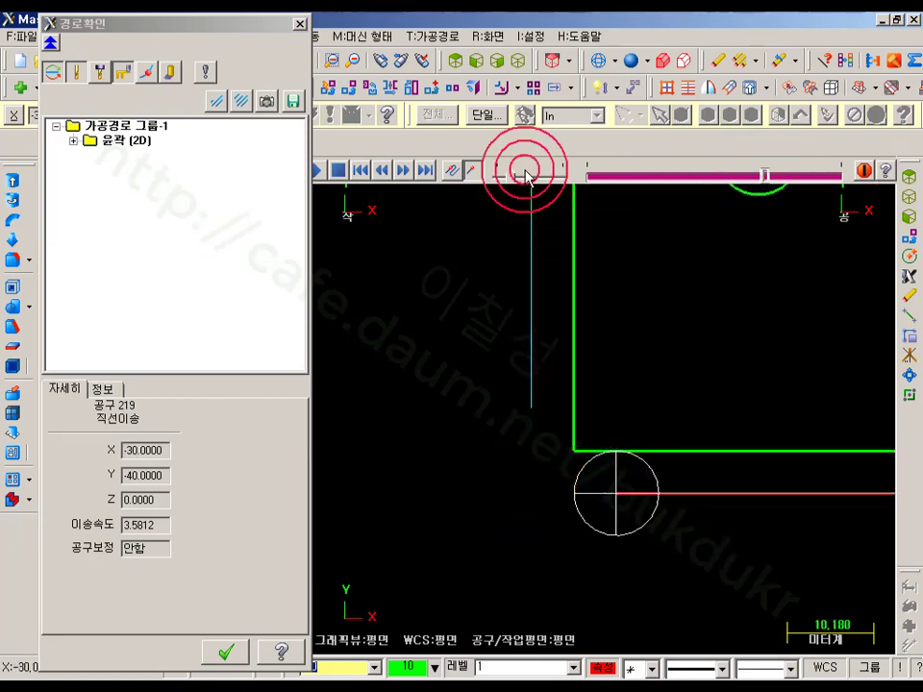
pyautogui.scroll(2, 551, 494)
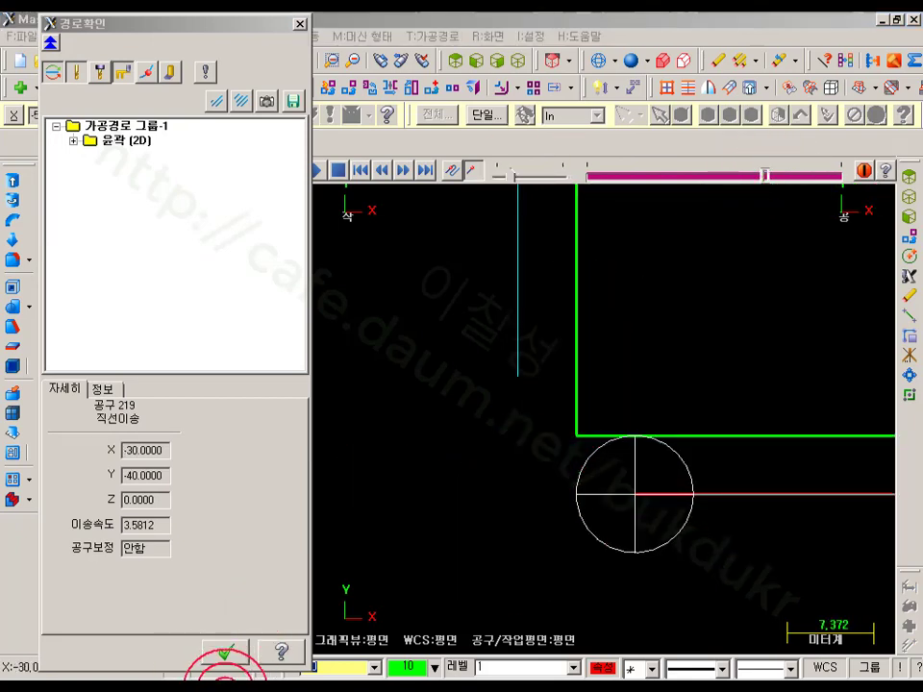
# - Mark the shortened start and end segments with 100 labels, clear the annotations, and close the backplot
pyautogui.click(520, 376)
pyautogui.moveTo(519, 411)
pyautogui.mouseDown()
pyautogui.moveTo(517, 495)
pyautogui.moveTo(600, 494)
pyautogui.mouseUp()
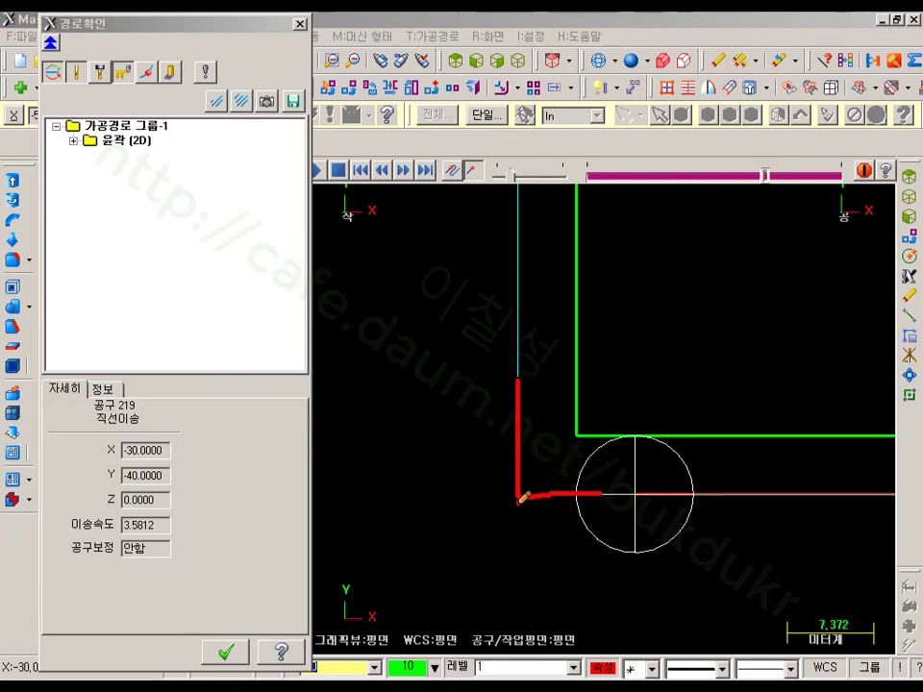
pyautogui.moveTo(516, 497); pyautogui.dragTo(514, 372)
pyautogui.click(516, 493)
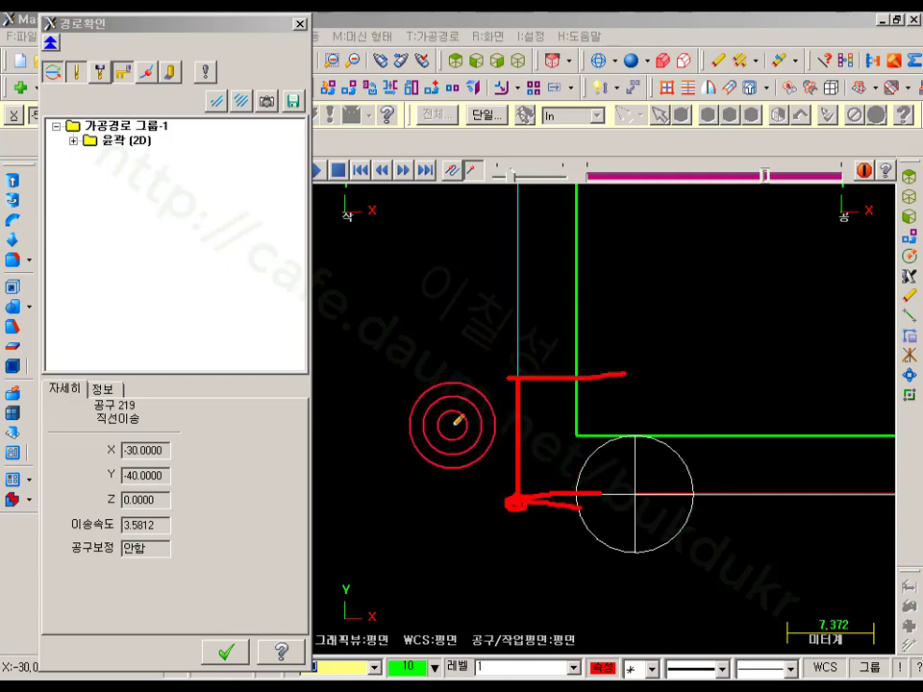
pyautogui.moveTo(634, 434); pyautogui.dragTo(635, 462)
pyautogui.moveTo(636, 640); pyautogui.dragTo(632, 645)
pyautogui.click(521, 457)
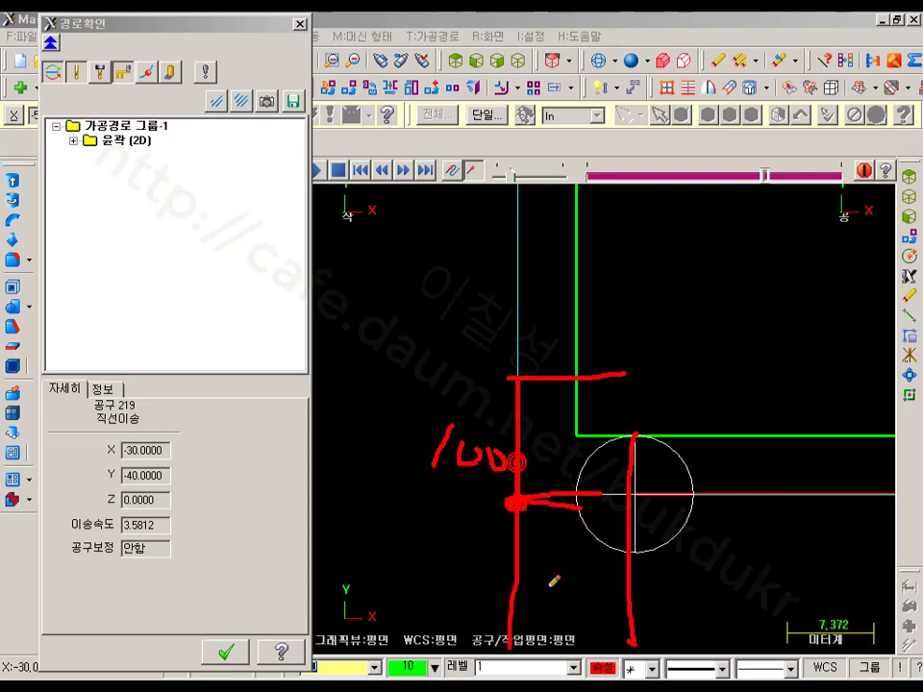
pyautogui.click(609, 433)
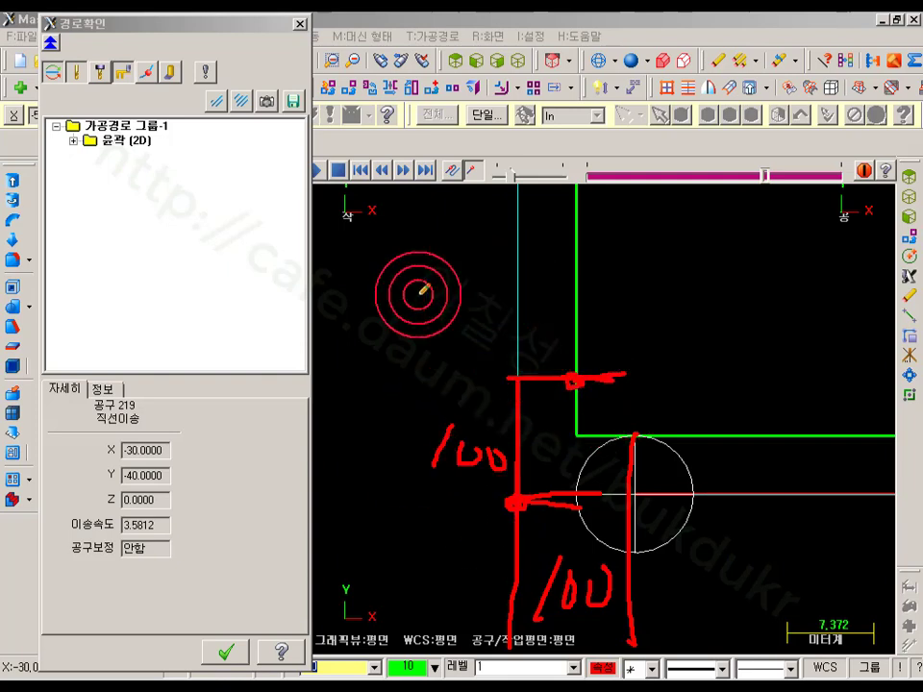
pyautogui.rightClick(419, 296)
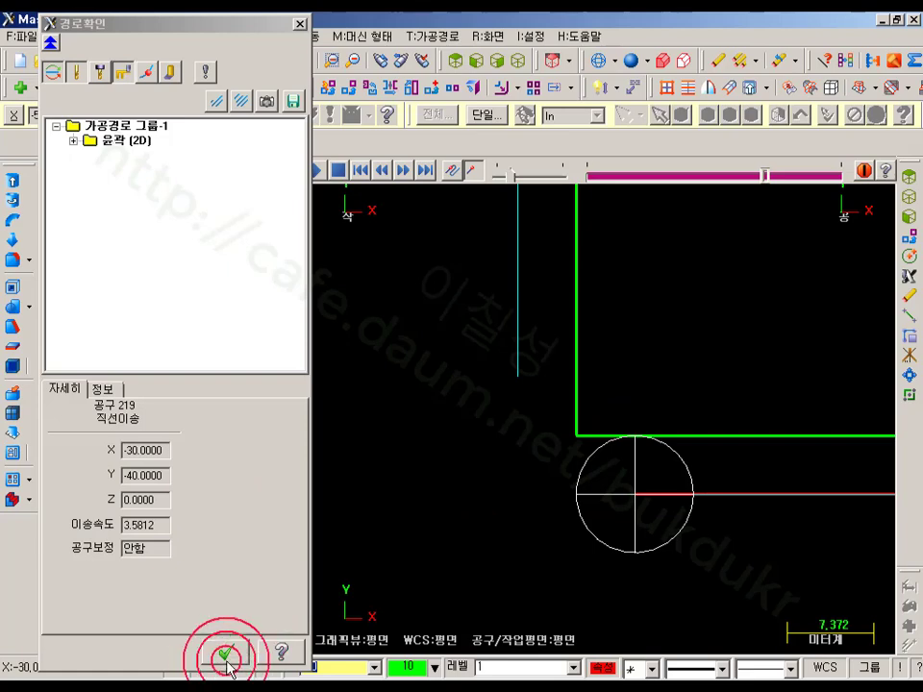
pyautogui.click(226, 653)
# - Review the second contour's lead-in/lead-out settings, switch to the PDF textbook in Acrobat Reader, and mark up the 진입/복귀 diagram
pyautogui.click(143, 418)
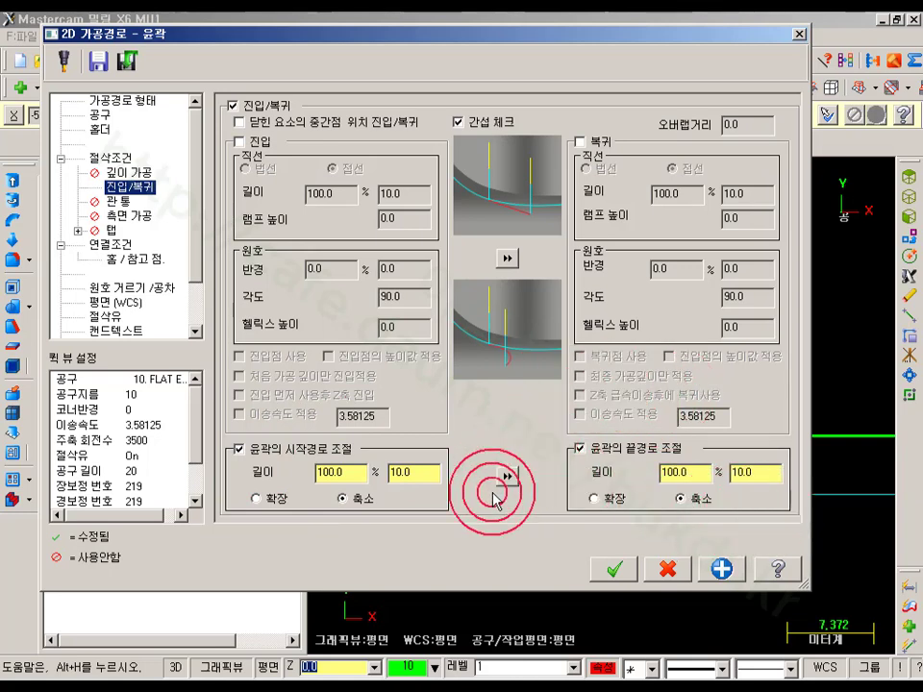
pyautogui.click(291, 678)
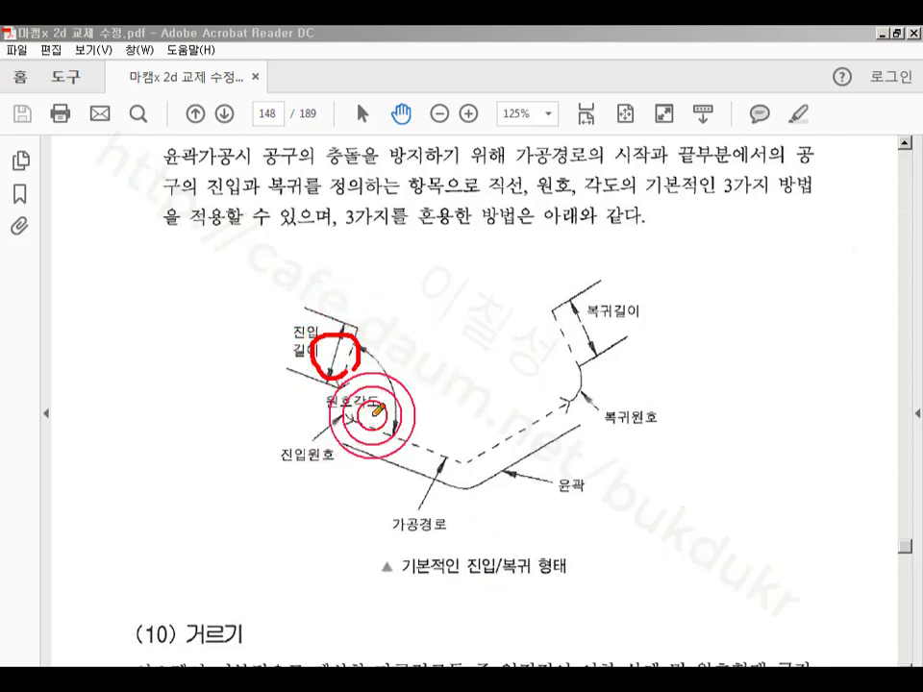
pyautogui.moveTo(376, 410)
pyautogui.mouseDown()
pyautogui.moveTo(303, 406)
pyautogui.moveTo(367, 377)
pyautogui.moveTo(370, 405)
pyautogui.mouseUp()
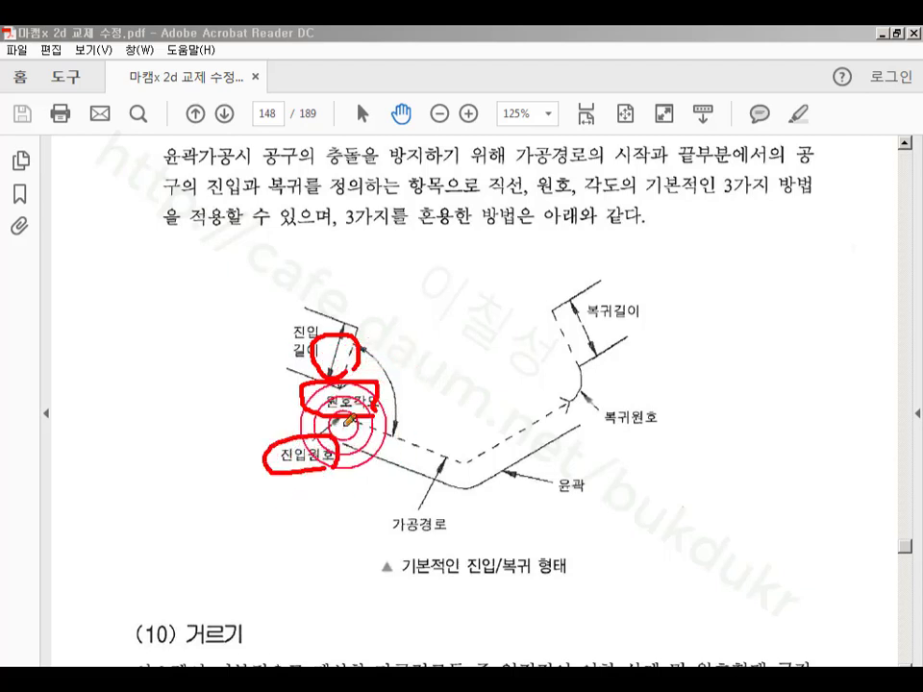
pyautogui.moveTo(414, 448)
pyautogui.mouseDown()
pyautogui.moveTo(477, 458)
pyautogui.moveTo(567, 412)
pyautogui.mouseUp()
pyautogui.moveTo(634, 442); pyautogui.dragTo(602, 444)
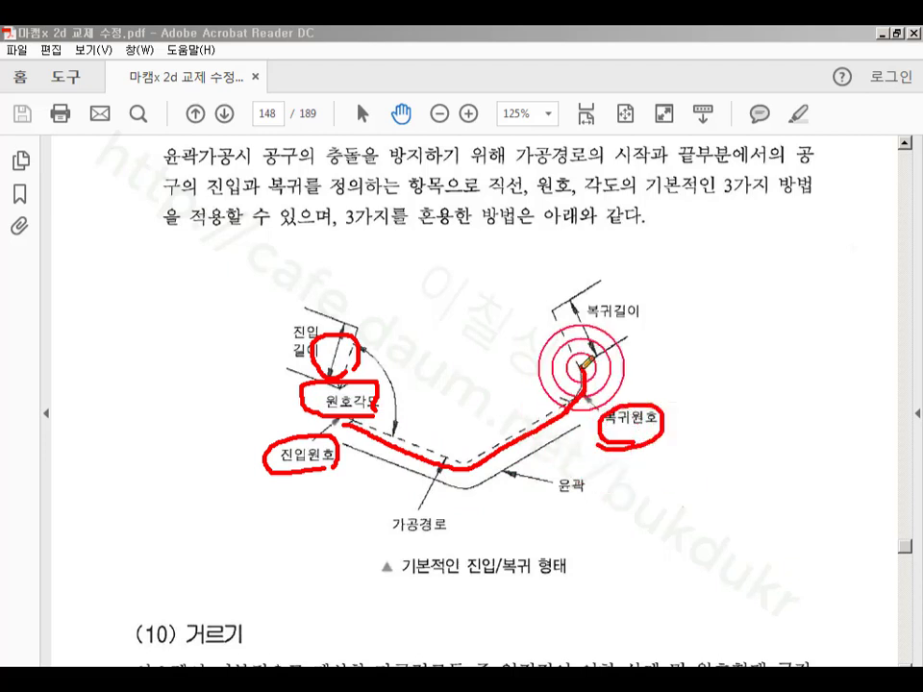
pyautogui.moveTo(583, 370); pyautogui.dragTo(582, 361)
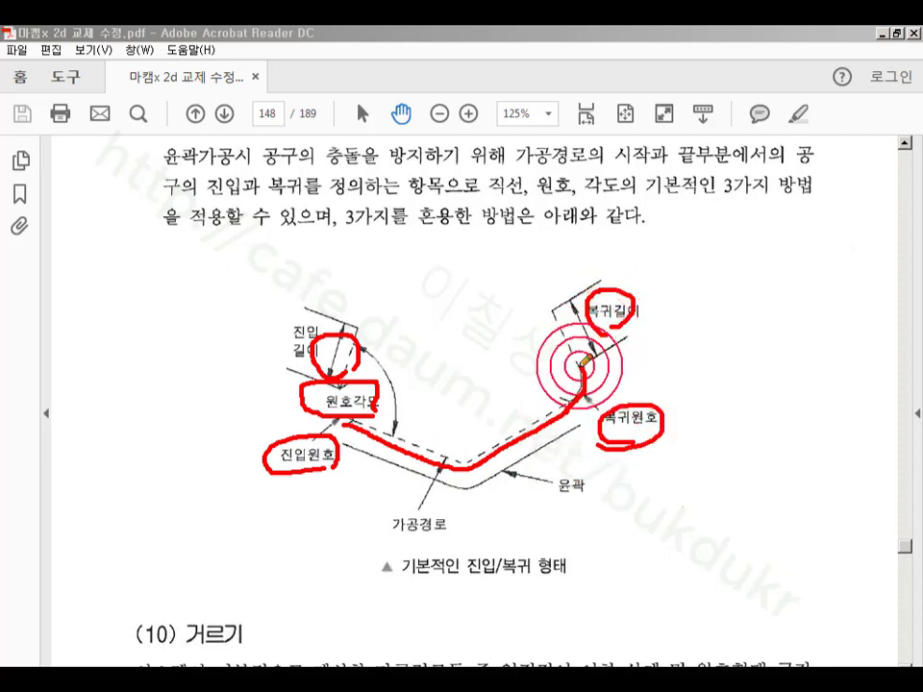
pyautogui.rightClick(699, 384)
pyautogui.click(733, 565)
# - Read section (10) 거르기 in the PDF and underline its explanation of removing short moves and converting linear moves to arcs
pyautogui.scroll(-5, 609, 429)
pyautogui.click(609, 429)
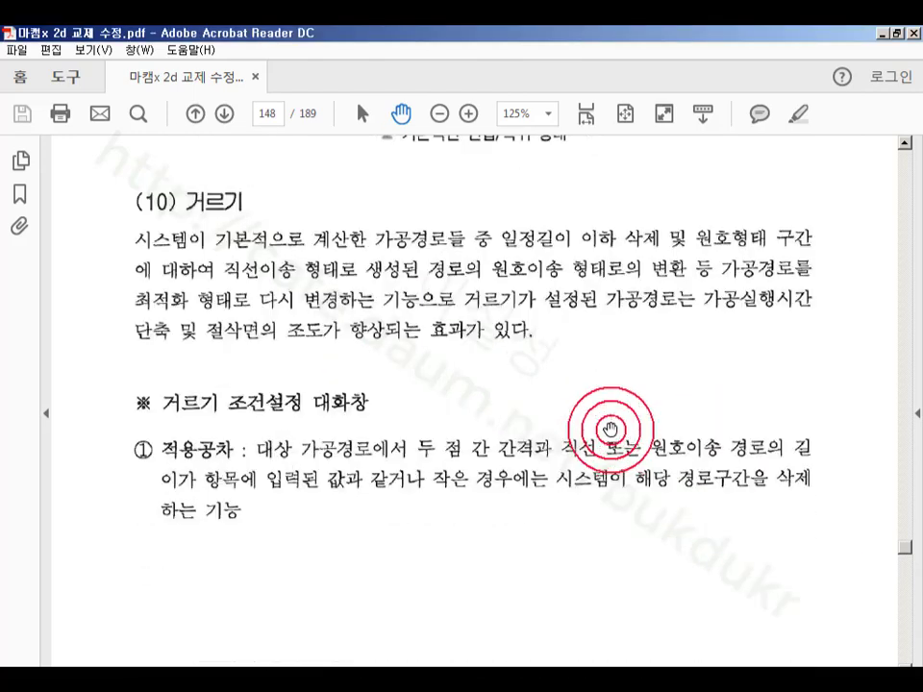
pyautogui.click(402, 581)
pyautogui.hotkey('alt', 'Tab')
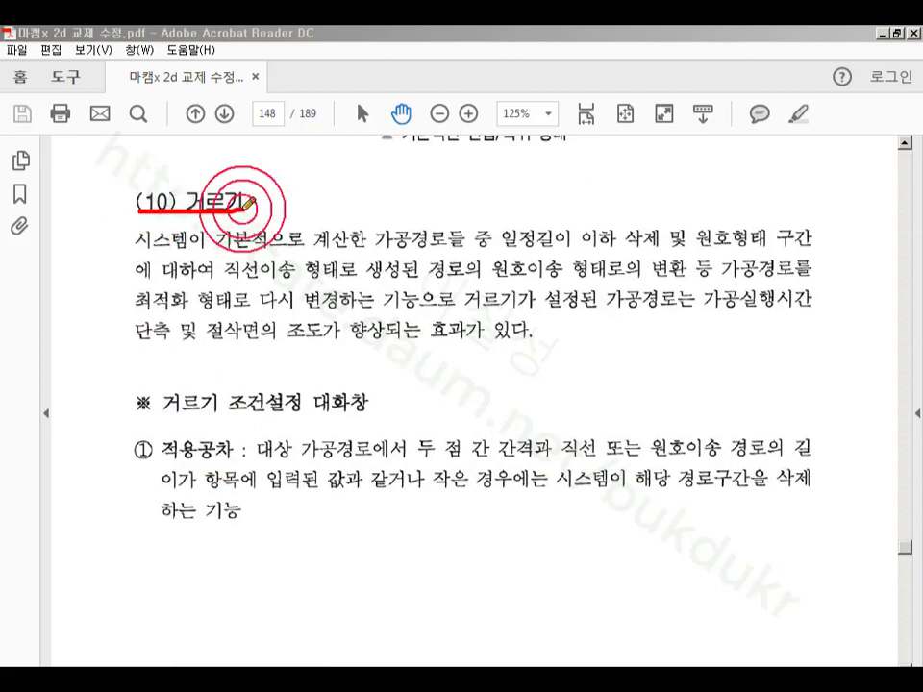
pyautogui.moveTo(323, 256); pyautogui.dragTo(383, 252)
pyautogui.moveTo(460, 208)
pyautogui.mouseDown()
pyautogui.moveTo(492, 231)
pyautogui.moveTo(403, 252)
pyautogui.mouseUp()
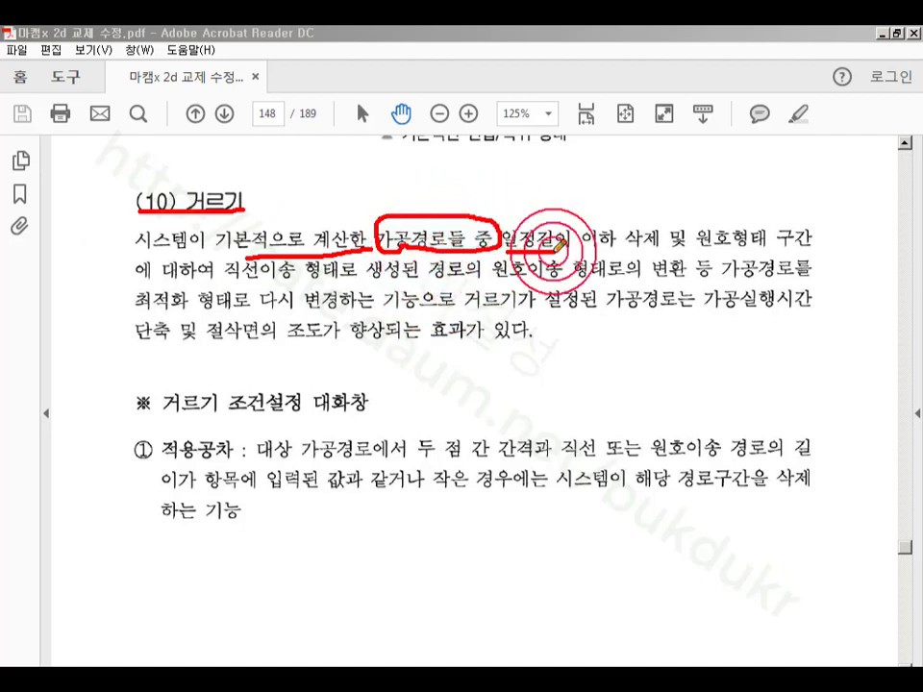
pyautogui.moveTo(507, 257)
pyautogui.mouseDown()
pyautogui.moveTo(665, 255)
pyautogui.moveTo(681, 241)
pyautogui.mouseUp()
pyautogui.moveTo(786, 238); pyautogui.dragTo(810, 242)
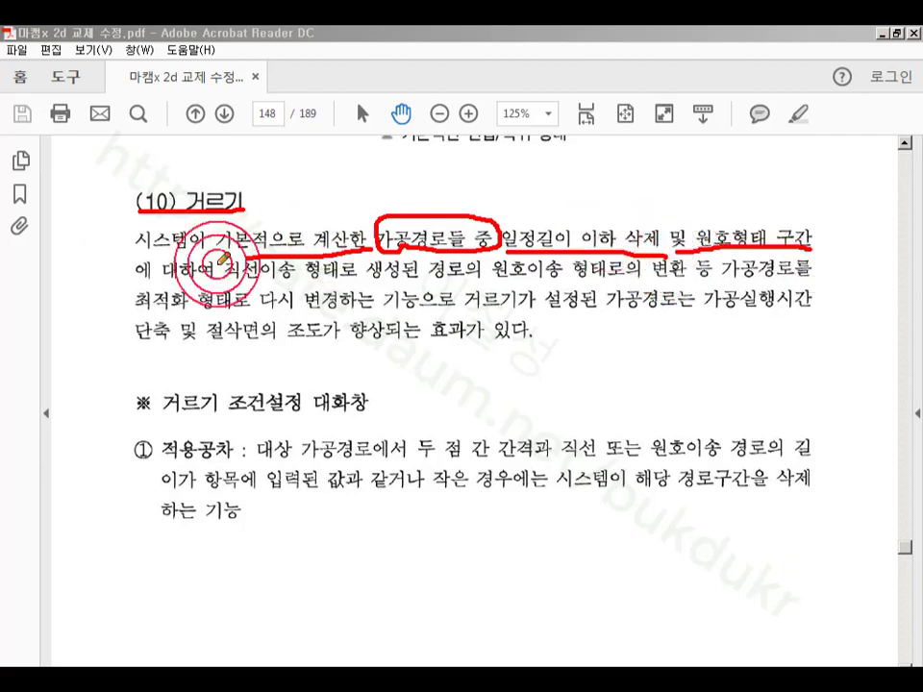
pyautogui.click(225, 275)
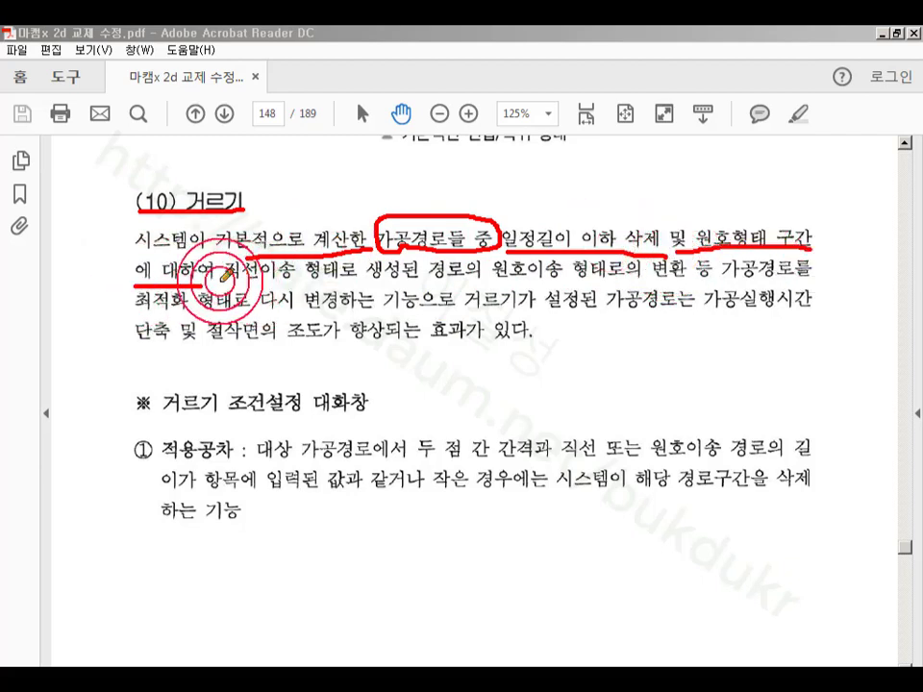
pyautogui.moveTo(276, 278); pyautogui.dragTo(713, 281)
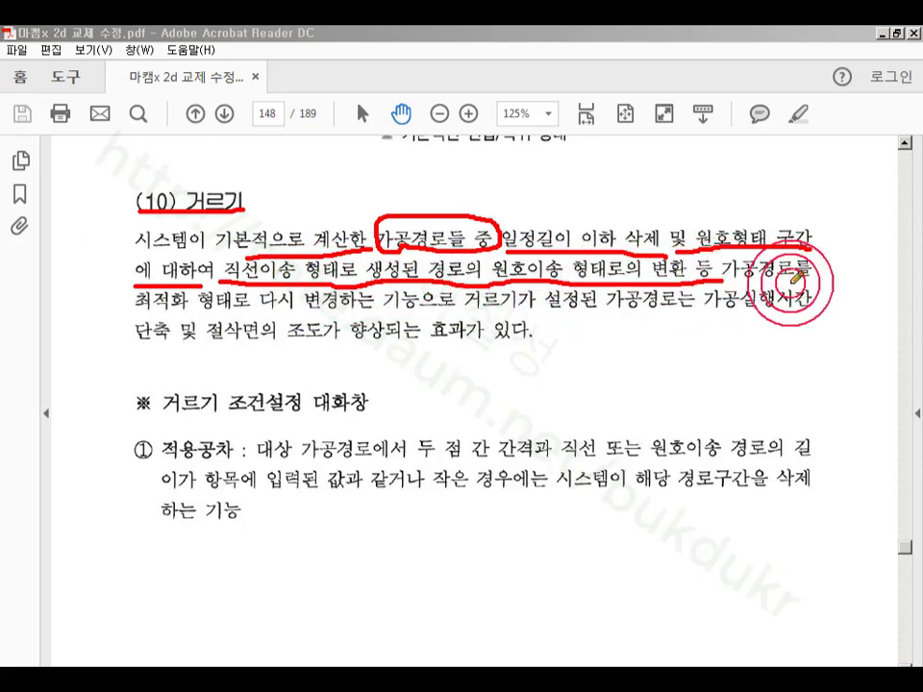
pyautogui.moveTo(142, 310); pyautogui.dragTo(175, 311)
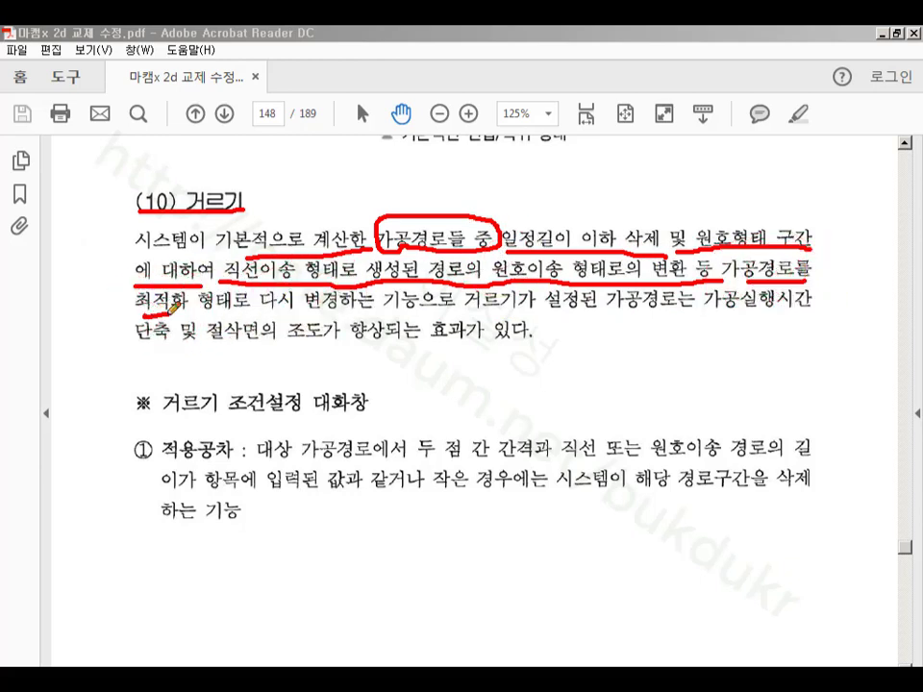
pyautogui.moveTo(245, 305); pyautogui.dragTo(475, 310)
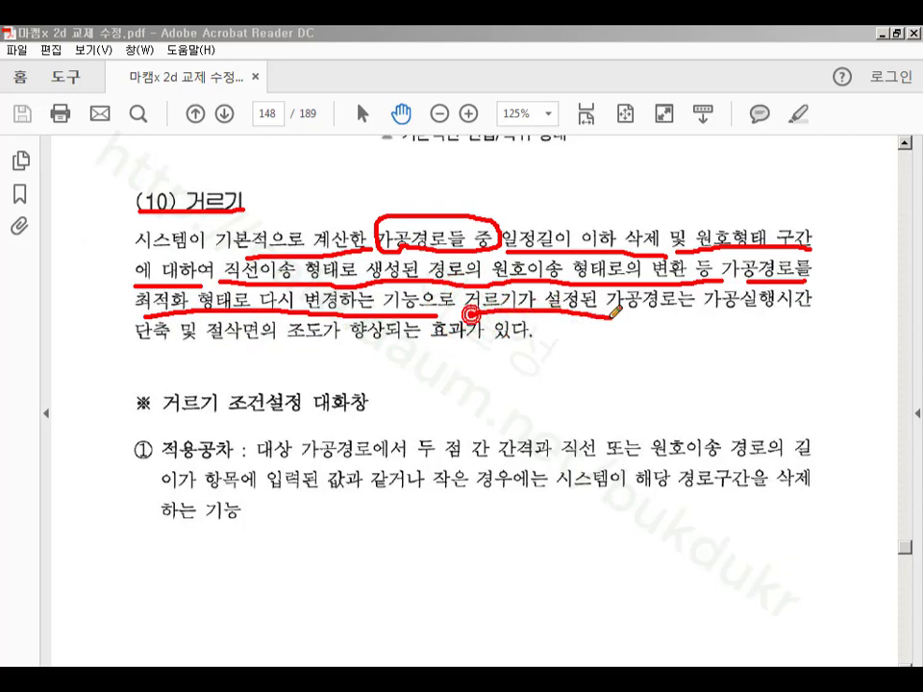
pyautogui.moveTo(610, 312); pyautogui.dragTo(822, 306)
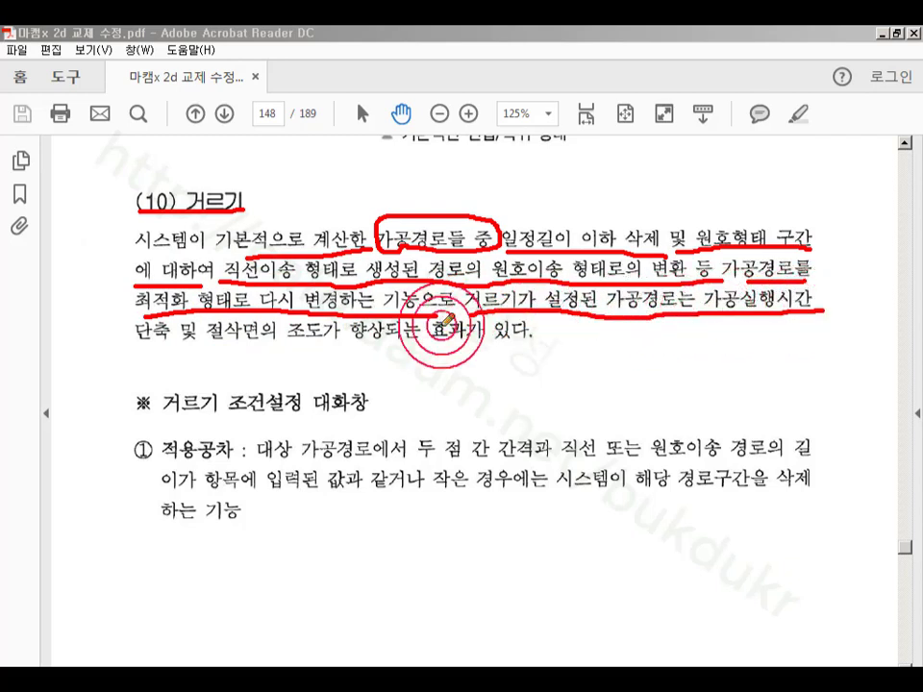
pyautogui.moveTo(140, 343); pyautogui.dragTo(181, 342)
pyautogui.moveTo(256, 338)
pyautogui.mouseDown()
pyautogui.moveTo(544, 340)
pyautogui.moveTo(539, 328)
pyautogui.mouseUp()
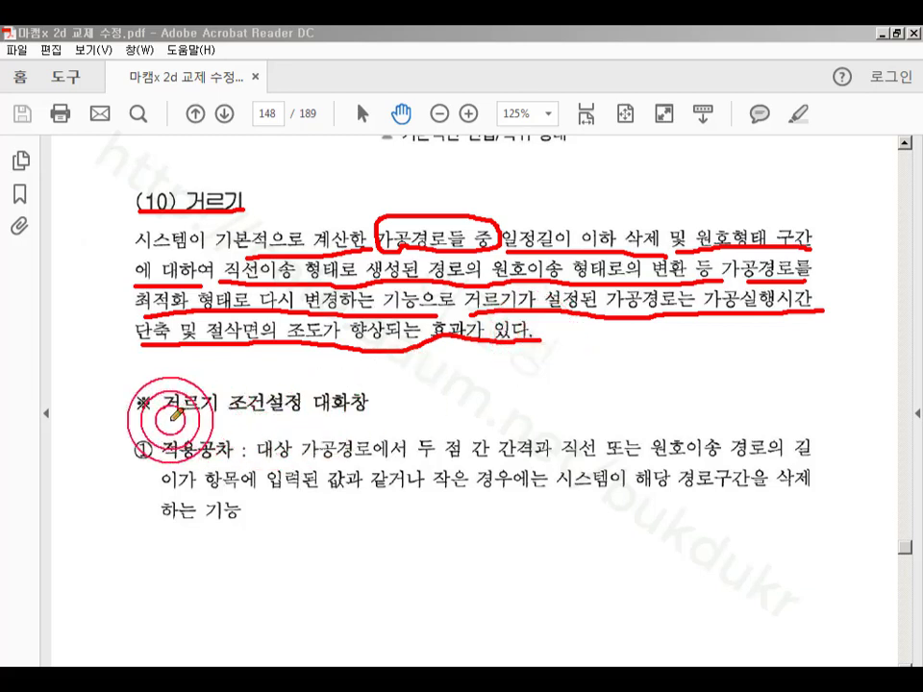
# - Underline the 적용공차 explanation under 거르기 조건설정 대화창, clear the markup, and view the filter settings figure on page 149
pyautogui.moveTo(255, 414); pyautogui.dragTo(359, 417)
pyautogui.moveTo(178, 464)
pyautogui.mouseDown()
pyautogui.moveTo(663, 461)
pyautogui.moveTo(820, 449)
pyautogui.mouseUp()
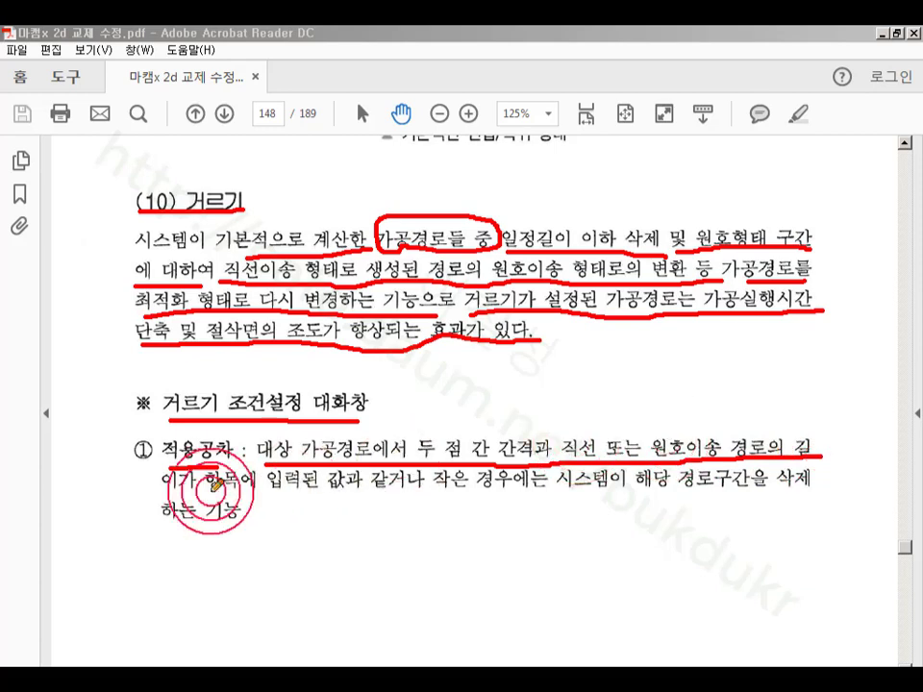
pyautogui.moveTo(245, 493); pyautogui.dragTo(524, 490)
pyautogui.moveTo(562, 495); pyautogui.dragTo(663, 492)
pyautogui.moveTo(175, 527); pyautogui.dragTo(230, 524)
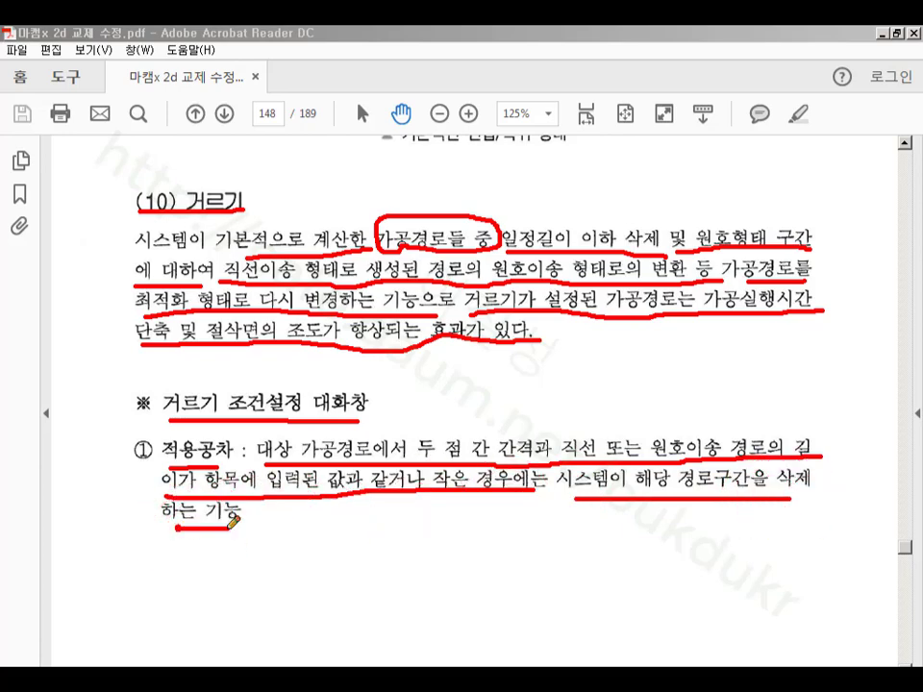
pyautogui.rightClick(470, 404)
pyautogui.click(505, 579)
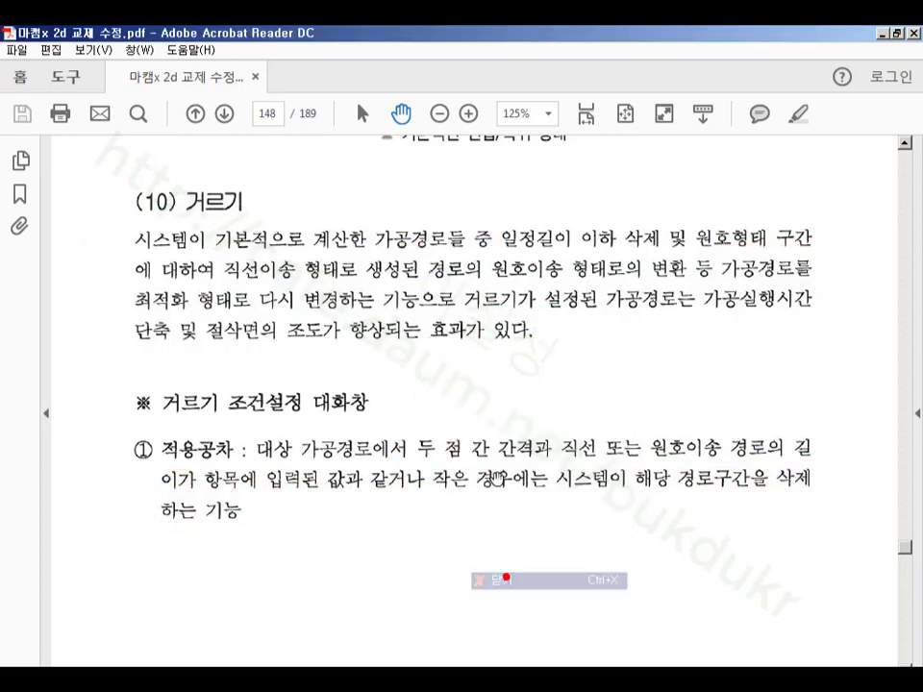
pyautogui.scroll(-3, 498, 446)
pyautogui.scroll(-5, 499, 443)
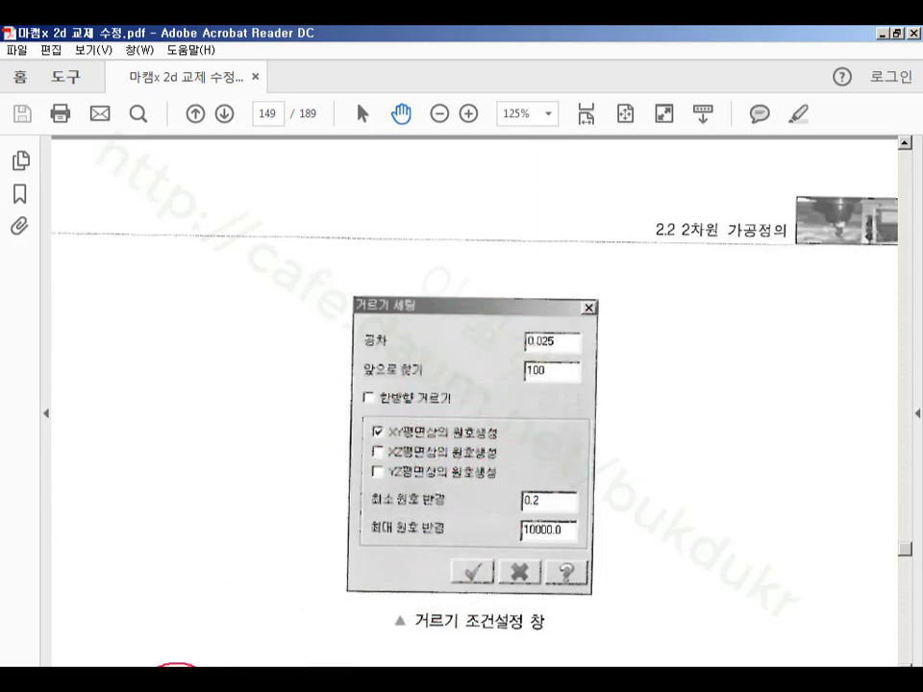
# - Switch to Mastercam and window-select the square and circle geometry
pyautogui.click(175, 690)
pyautogui.scroll(-3, 518, 491)
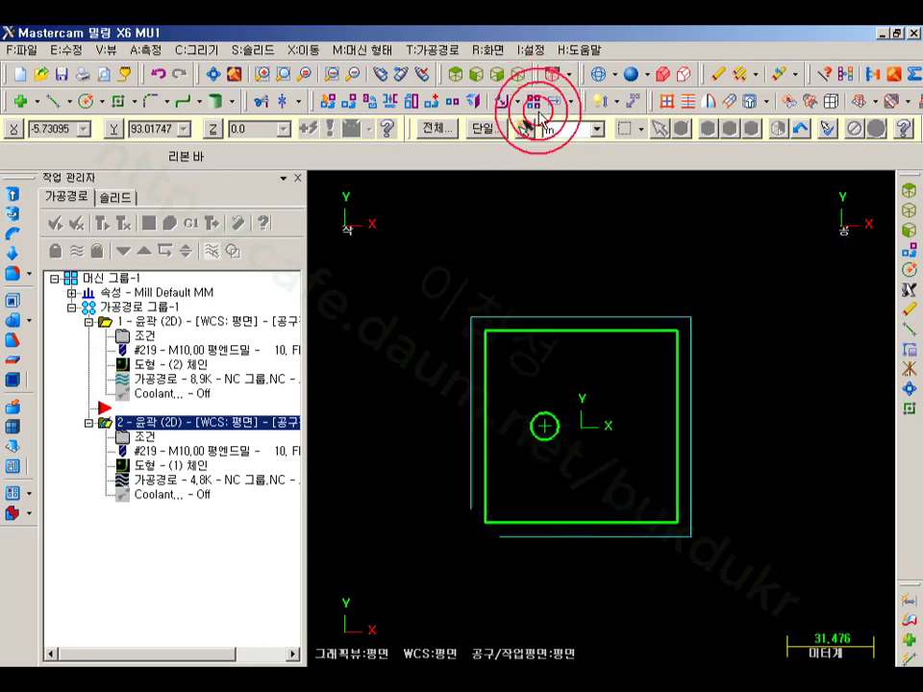
pyautogui.scroll(1, 578, 480)
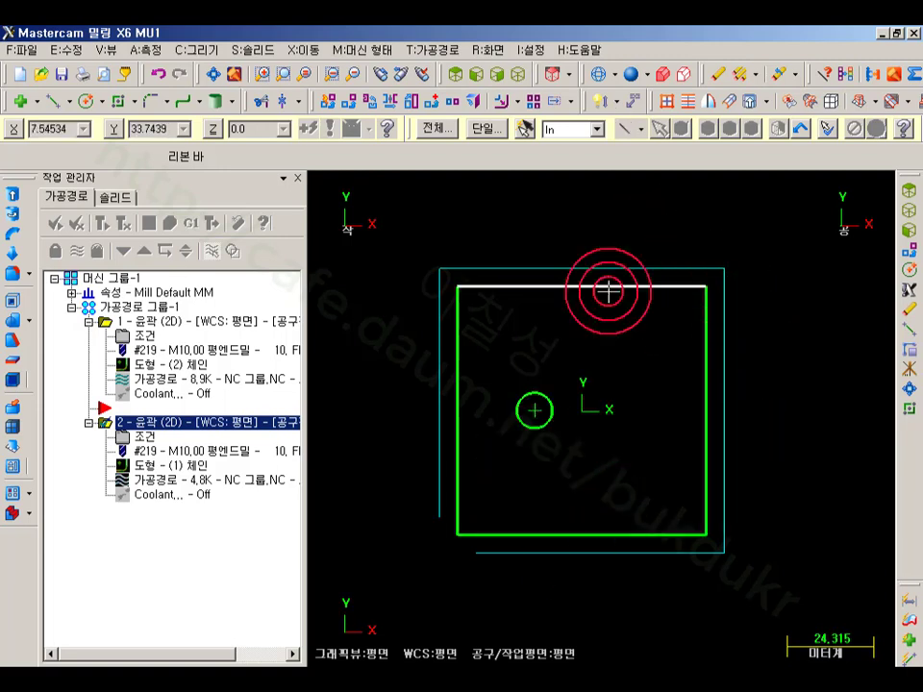
pyautogui.moveTo(654, 475); pyautogui.dragTo(773, 581)
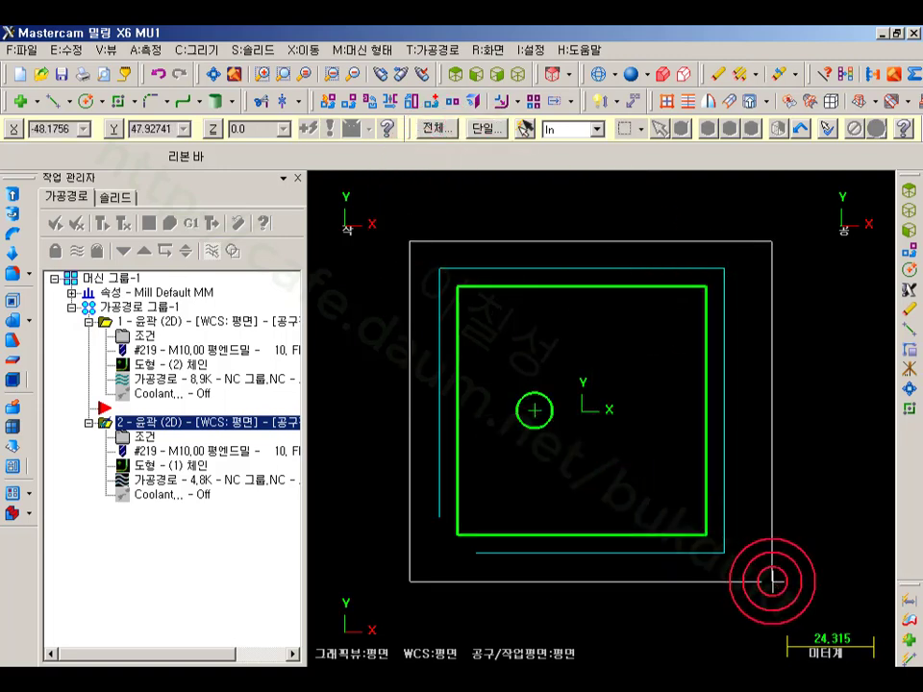
pyautogui.click(513, 410)
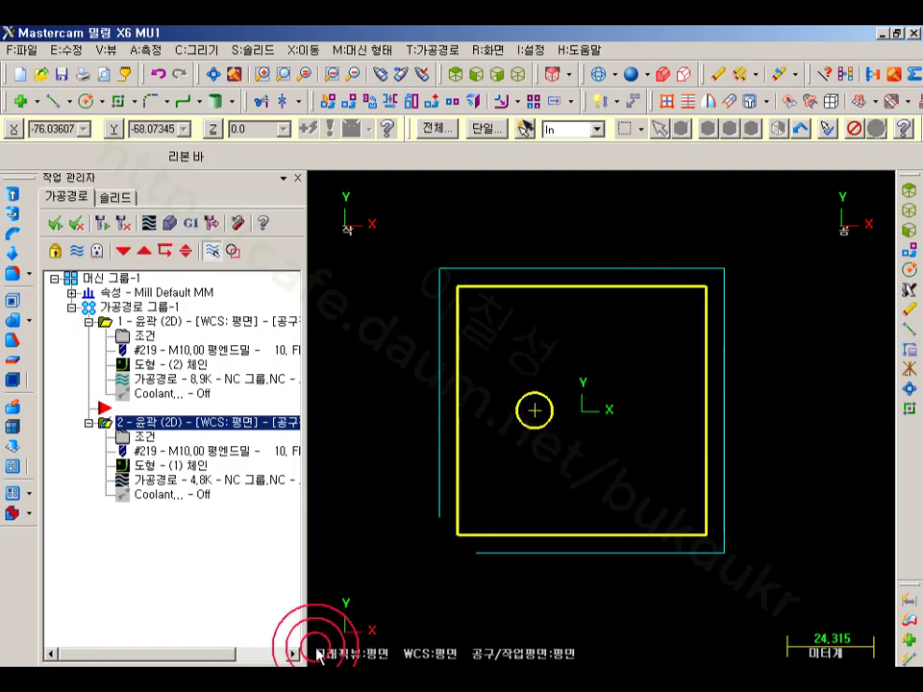
# - Switch to the NC code in CIMCO Edit, circle the G1 and G2 codes, and sketch a straight line and an arc beside them
pyautogui.click(281, 679)
pyautogui.click(472, 364)
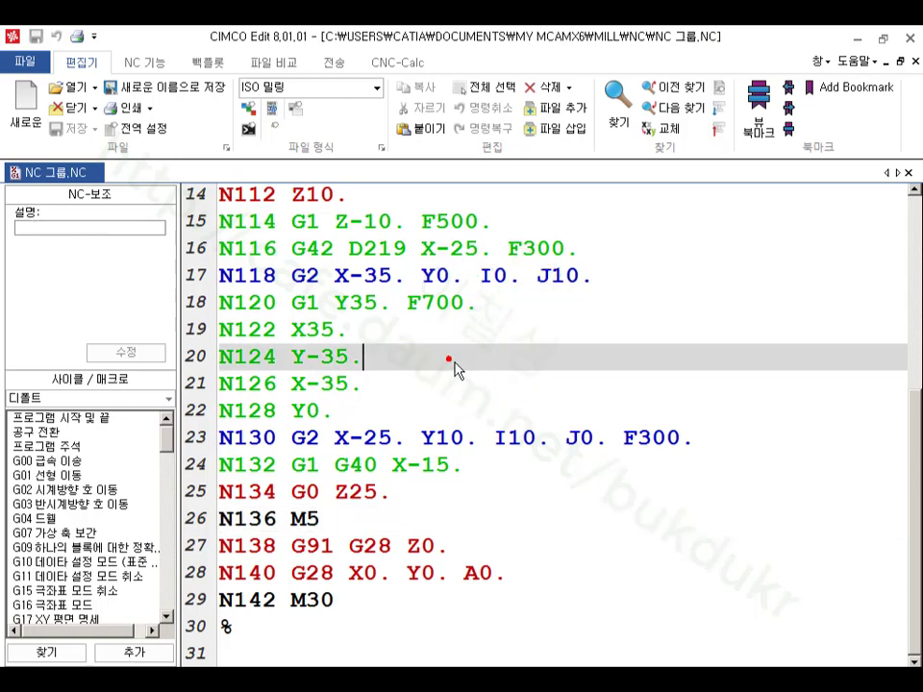
pyautogui.scroll(2, 478, 380)
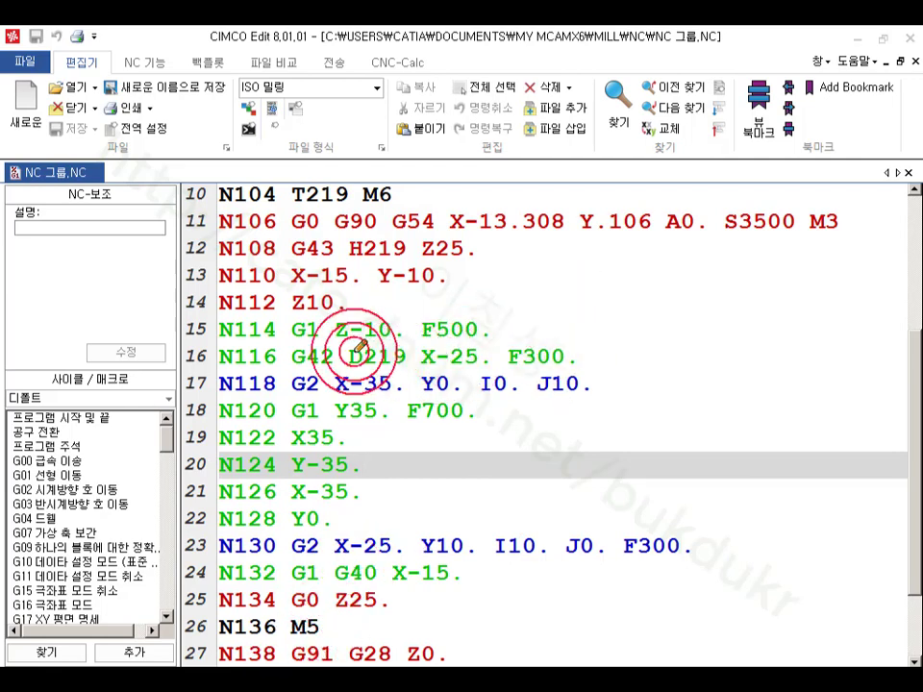
pyautogui.moveTo(324, 318); pyautogui.dragTo(285, 330)
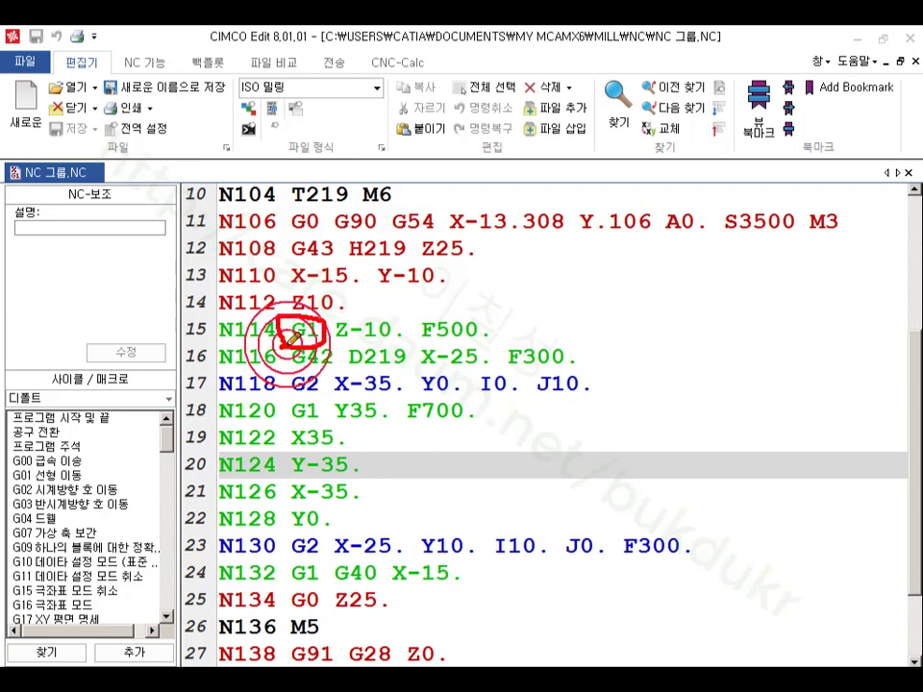
pyautogui.moveTo(286, 377)
pyautogui.mouseDown()
pyautogui.moveTo(312, 398)
pyautogui.moveTo(327, 377)
pyautogui.mouseUp()
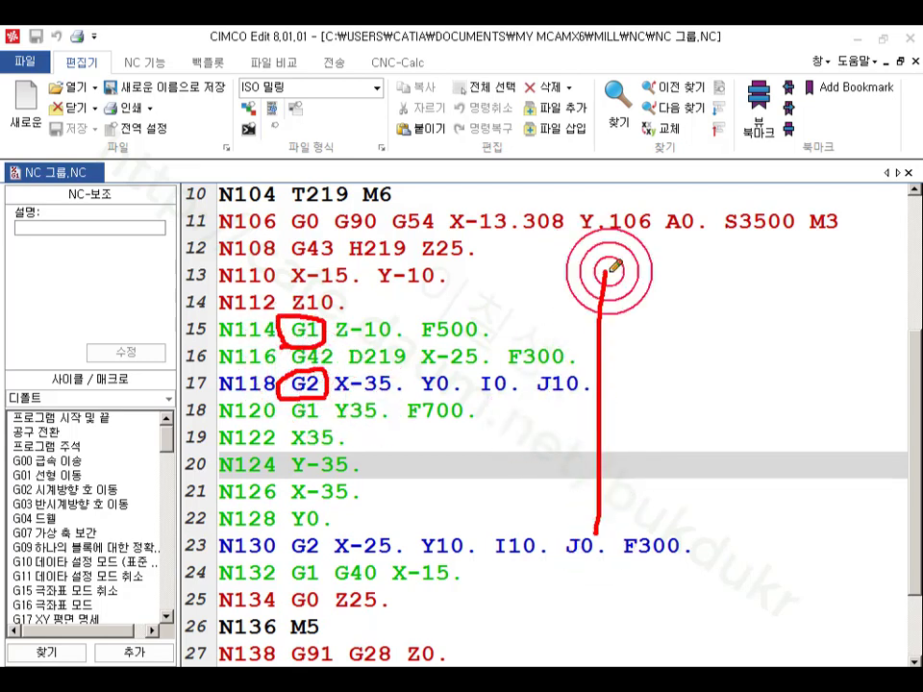
pyautogui.moveTo(850, 300); pyautogui.dragTo(849, 306)
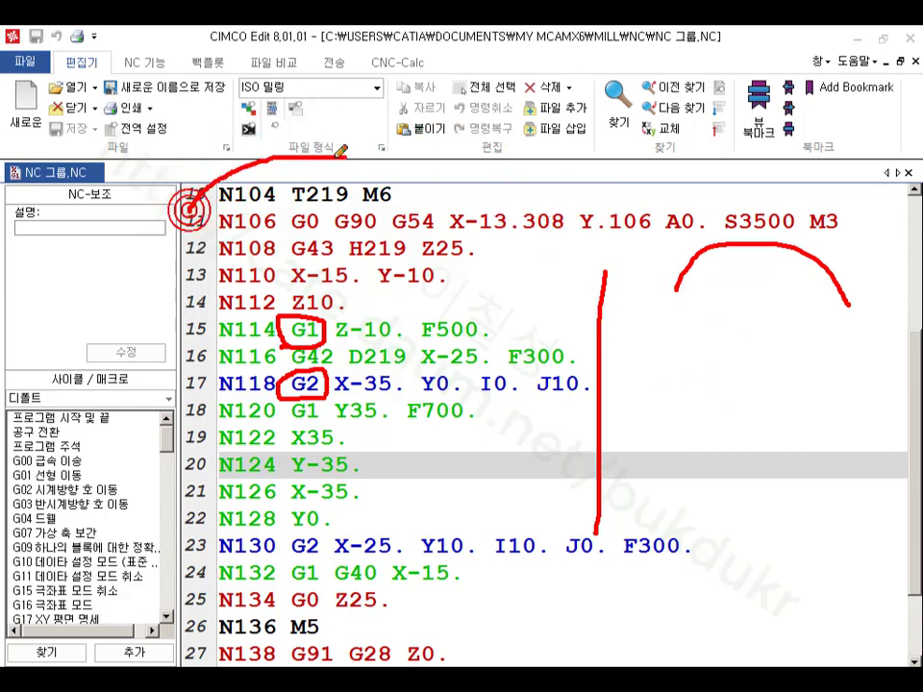
# - Sketch an arc divided into short segments and an S-shaped curve over the NC code, and clear all annotations
pyautogui.moveTo(341, 151)
pyautogui.mouseDown()
pyautogui.moveTo(459, 223)
pyautogui.moveTo(478, 368)
pyautogui.mouseUp()
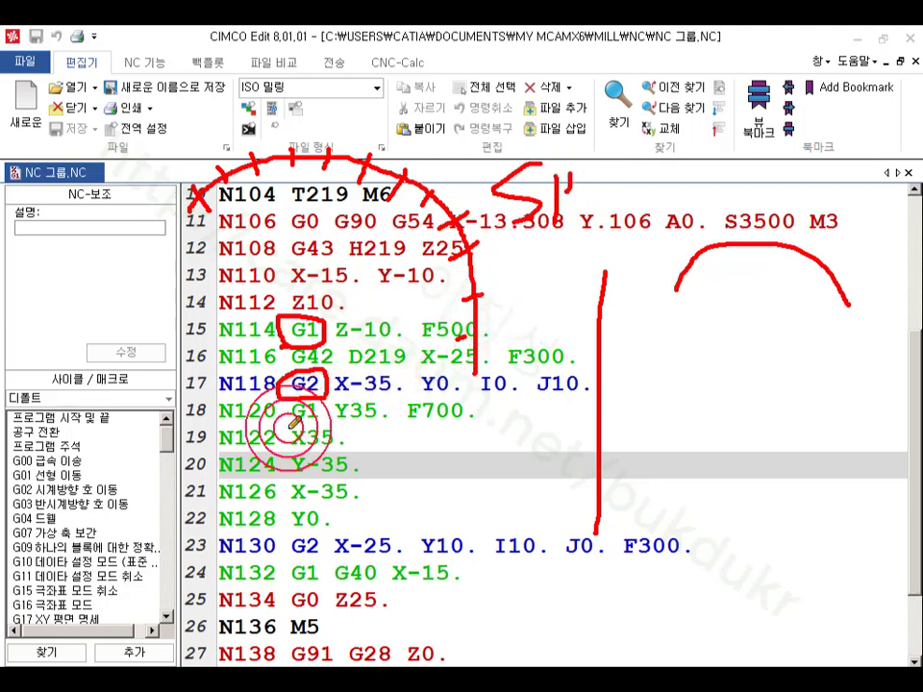
pyautogui.moveTo(250, 452)
pyautogui.mouseDown()
pyautogui.moveTo(289, 379)
pyautogui.moveTo(550, 449)
pyautogui.moveTo(745, 394)
pyautogui.moveTo(824, 262)
pyautogui.mouseUp()
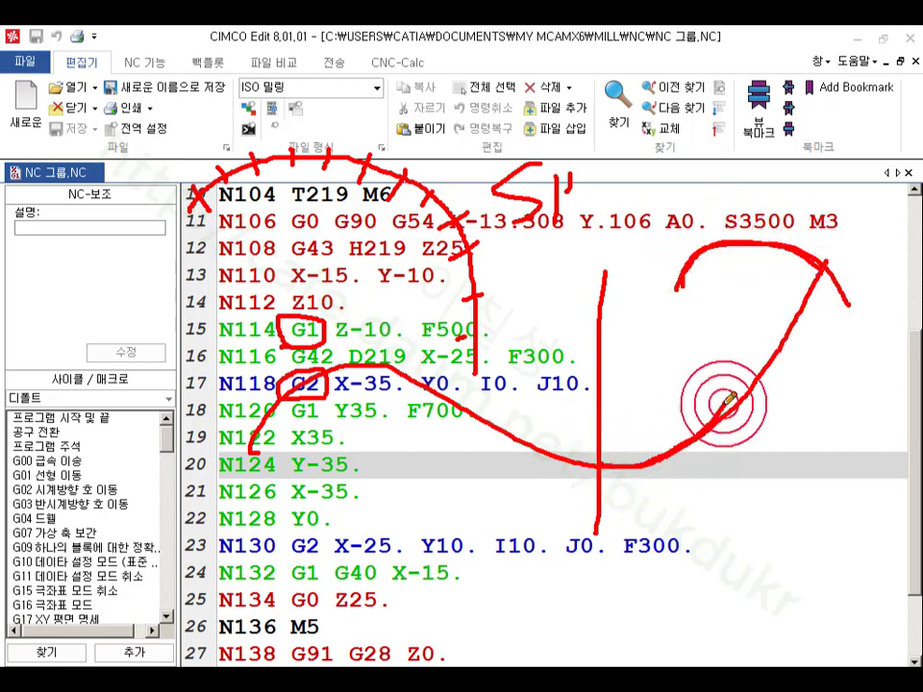
pyautogui.rightClick(666, 354)
pyautogui.click(701, 529)
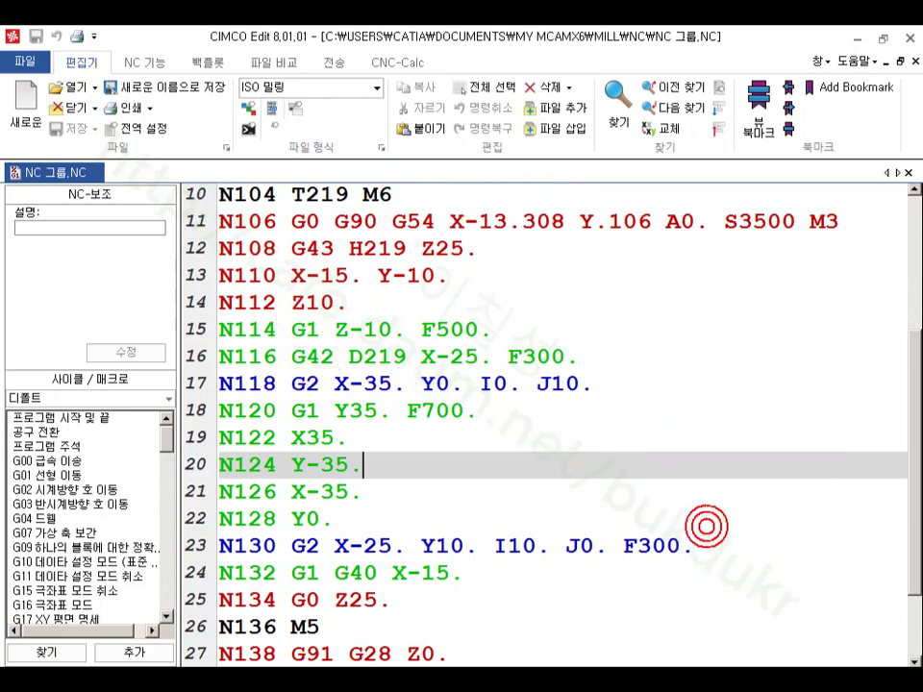
# - Return to Mastercam and delete the selected square and circle along with both contour operations in 가공경로 그룹-1
pyautogui.click(193, 689)
pyautogui.scroll(-2, 578, 513)
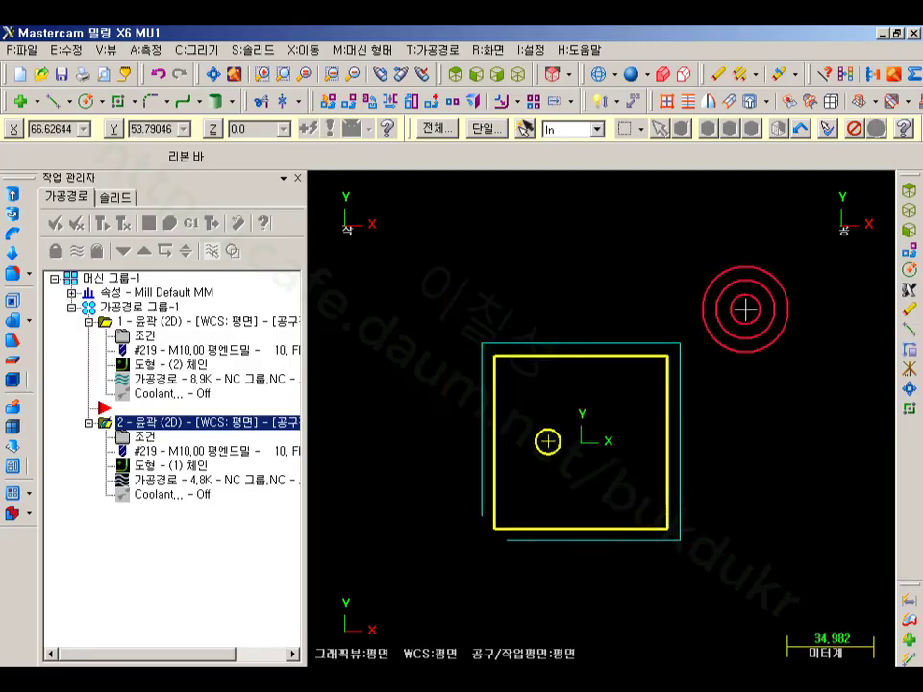
pyautogui.press('Delete')
pyautogui.click(326, 309)
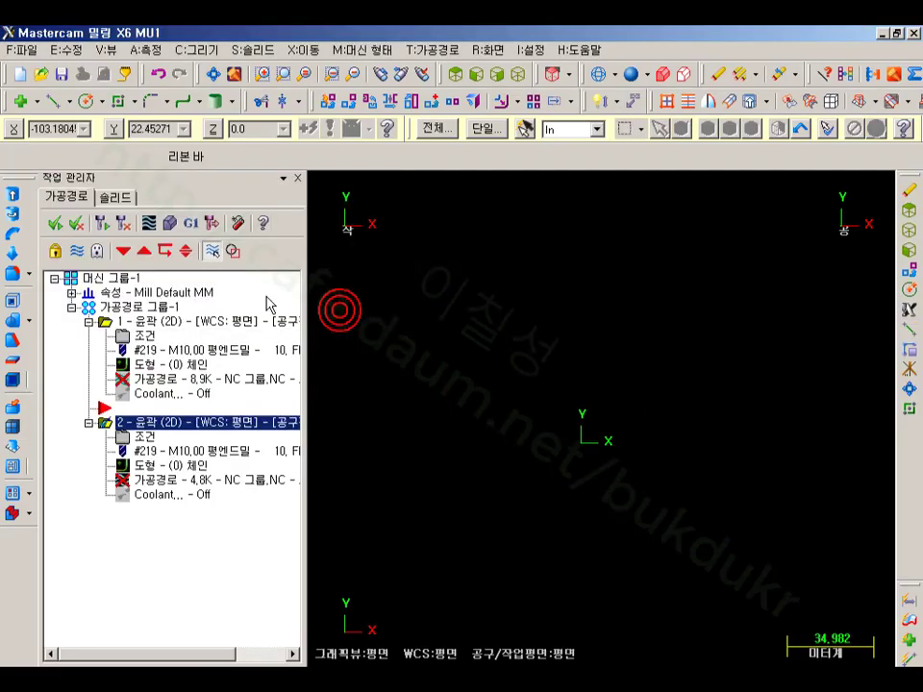
pyautogui.click(164, 310)
pyautogui.press('Delete')
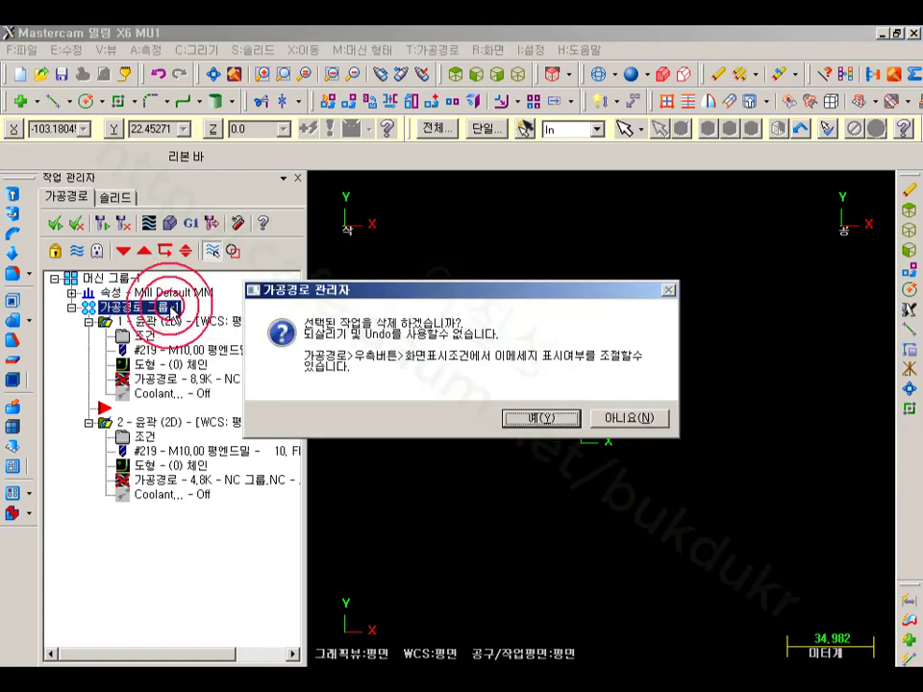
pyautogui.click(505, 413)
pyautogui.scroll(-1, 516, 408)
pyautogui.scroll(2, 562, 463)
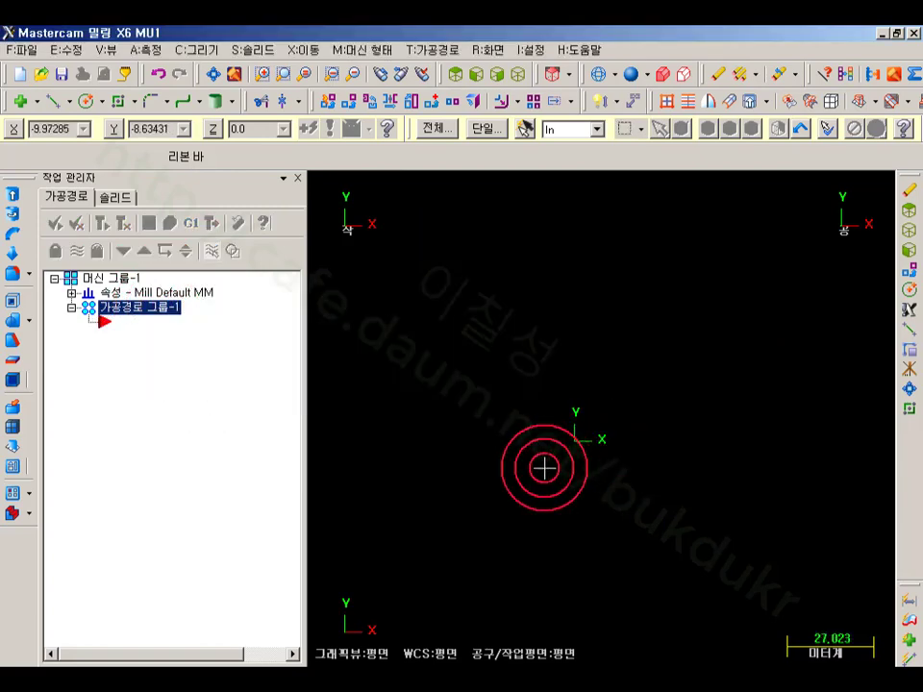
# - Draw an S-shaped manual spline through four points across the origin
pyautogui.click(186, 104)
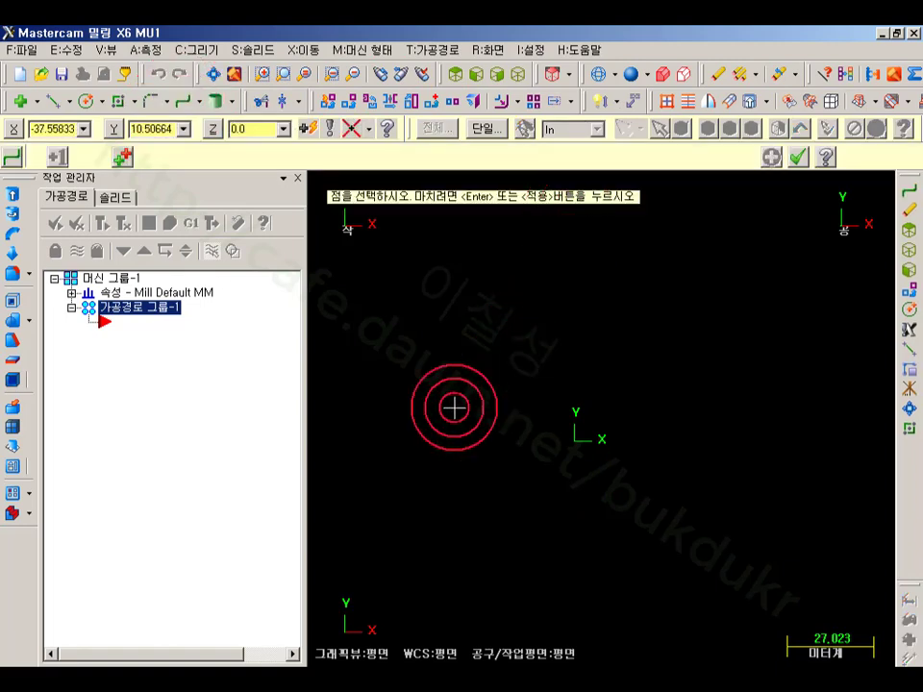
pyautogui.click(415, 450)
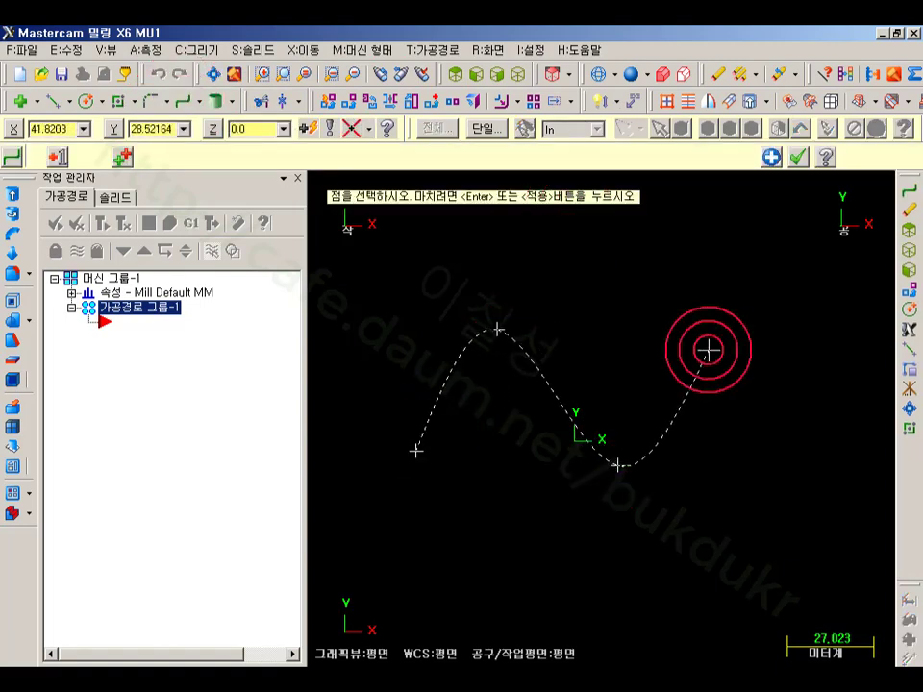
pyautogui.click(798, 157)
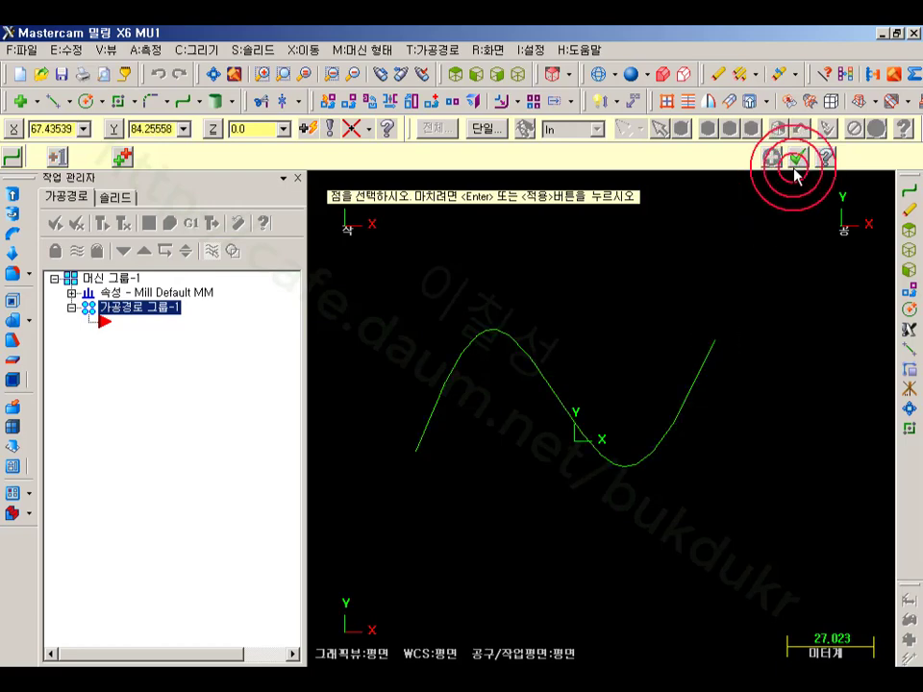
# - Change the spline's line width to a thicker one
pyautogui.scroll(1, 560, 328)
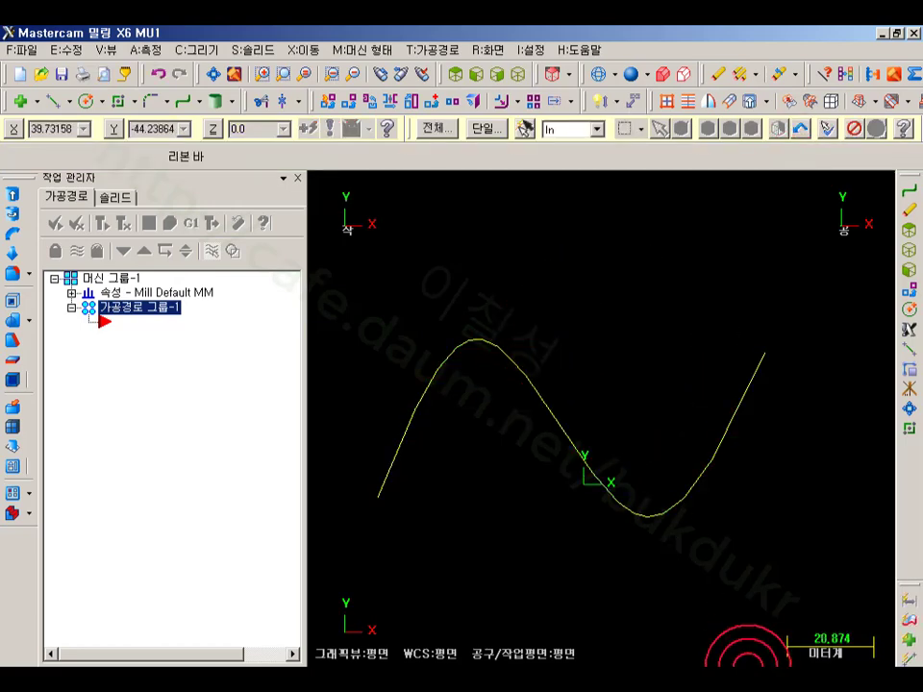
pyautogui.rightClick(748, 666)
pyautogui.click(166, 286)
pyautogui.click(66, 322)
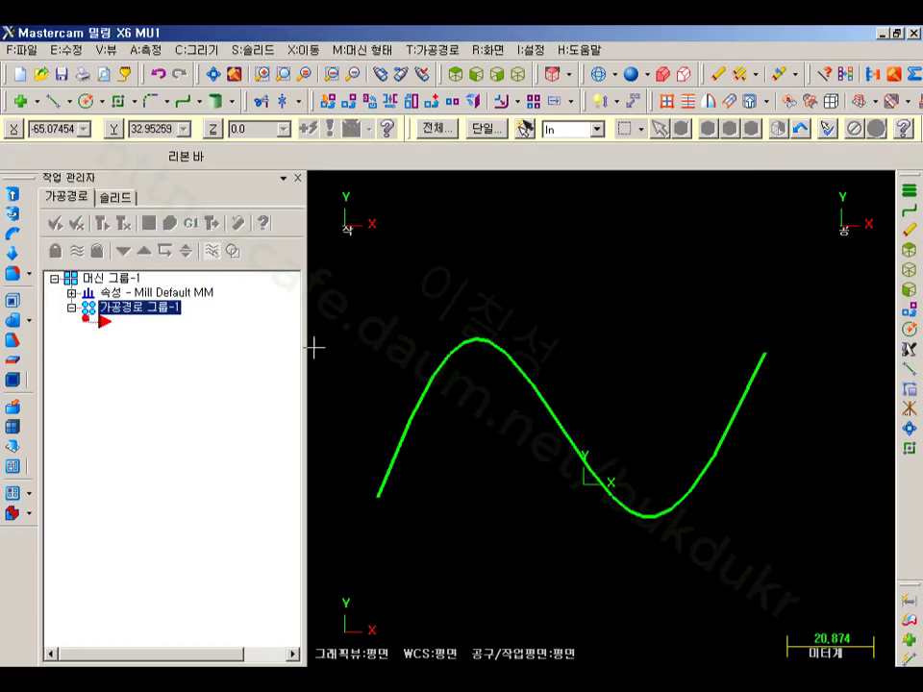
pyautogui.scroll(-1, 762, 398)
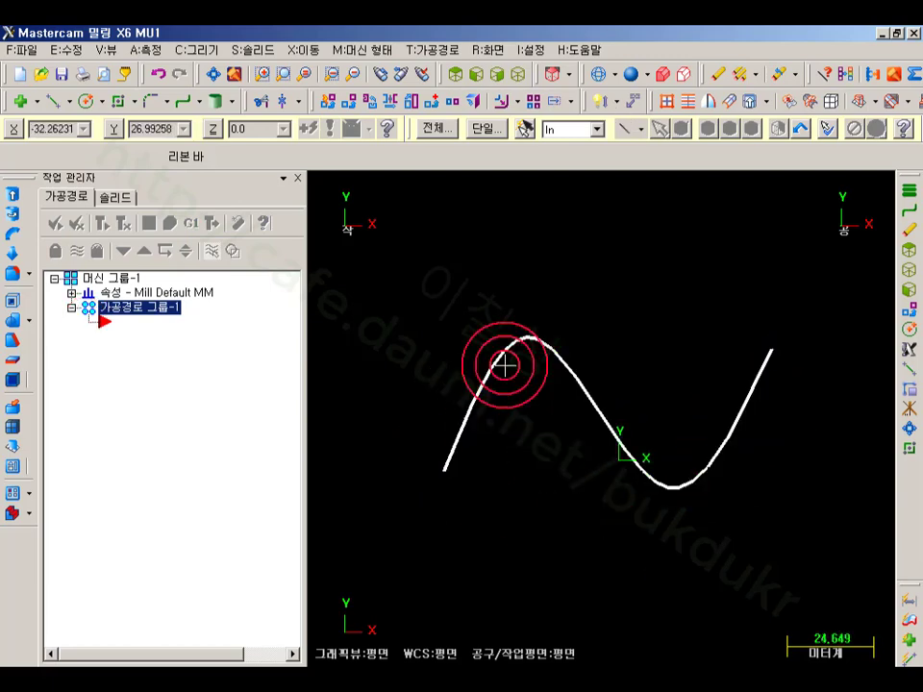
# - Start a 2D contour toolpath and chain the spline from its lower end to its upper end
pyautogui.click(436, 49)
pyautogui.click(451, 72)
pyautogui.click(455, 434)
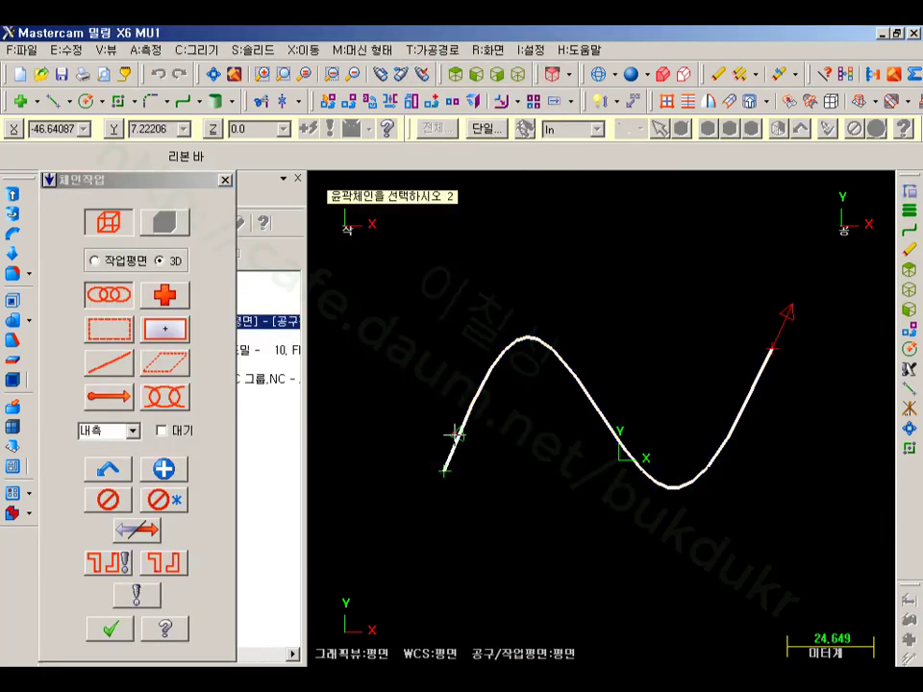
pyautogui.click(111, 629)
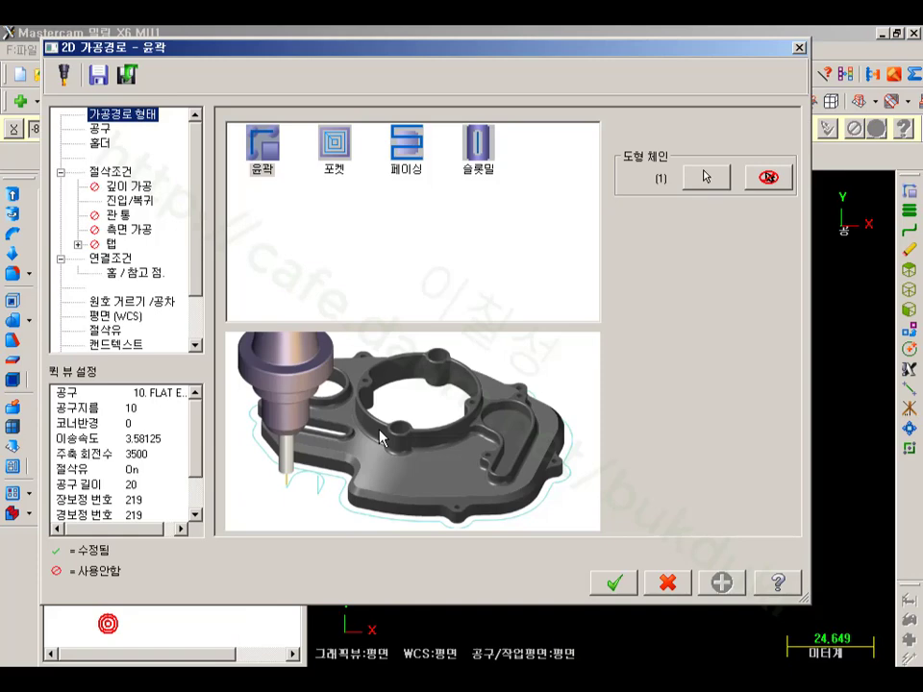
# - Select the 10 mm flat end mill and set its tool number, length offset and diameter offset to 1
pyautogui.click(102, 129)
pyautogui.click(284, 158)
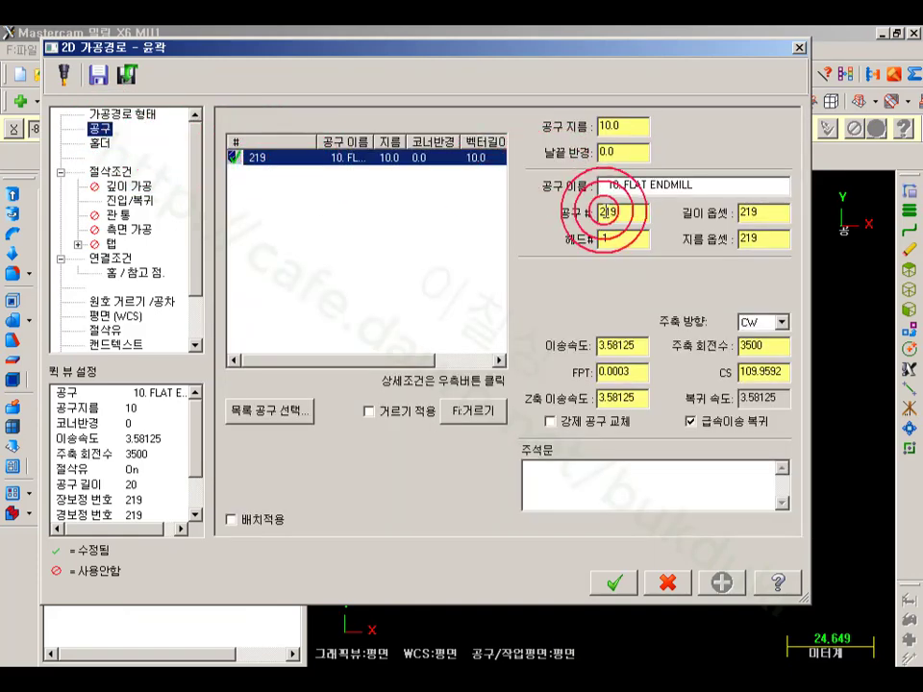
pyautogui.moveTo(625, 212); pyautogui.dragTo(535, 220)
pyautogui.write('0')
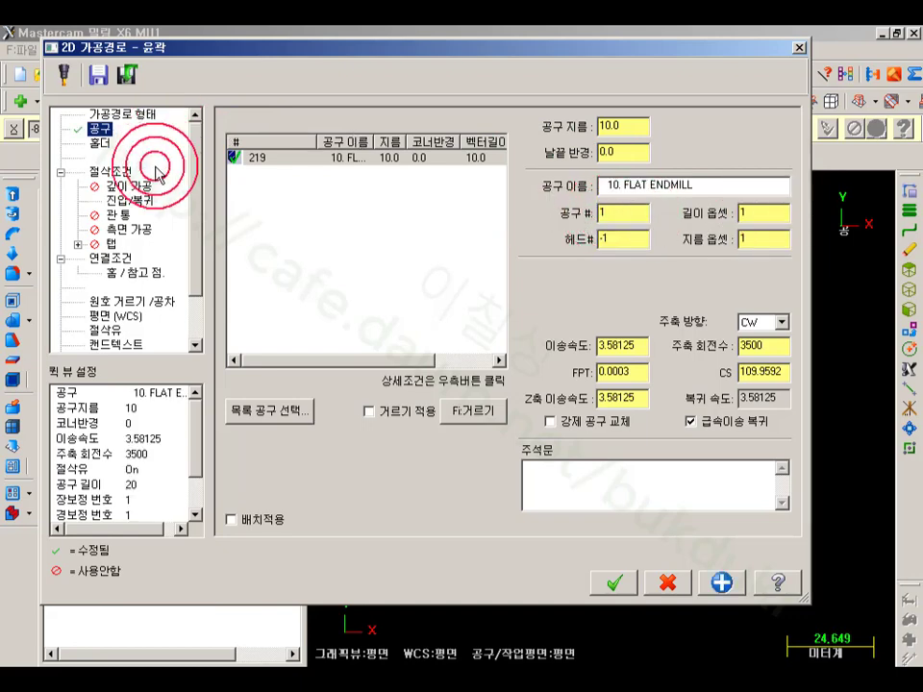
# - Set the contour's compensation type to 안함, disable 진입/복귀, and generate the toolpath
pyautogui.click(110, 171)
pyautogui.click(390, 149)
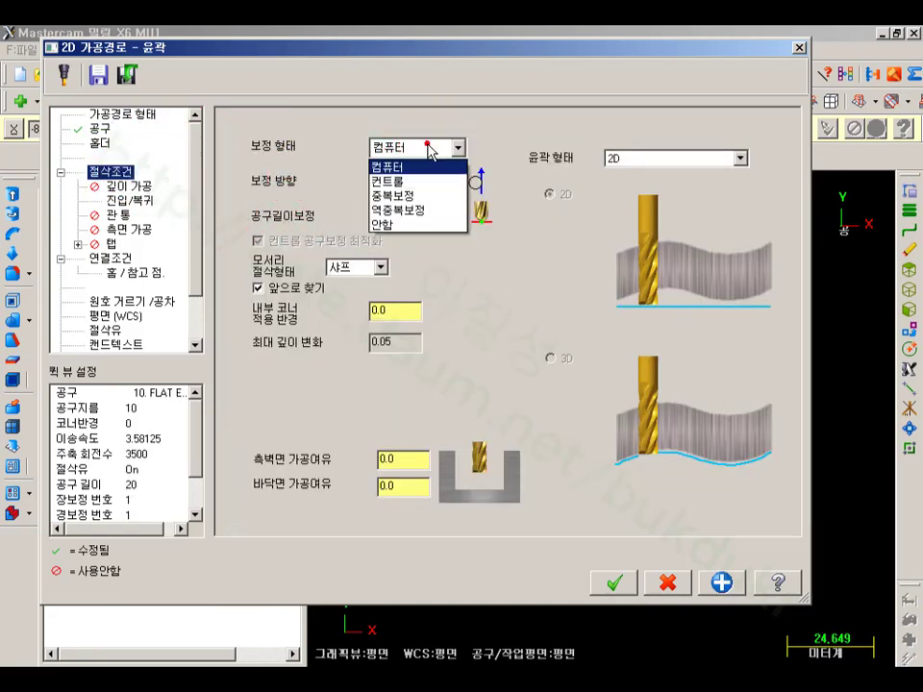
pyautogui.click(394, 222)
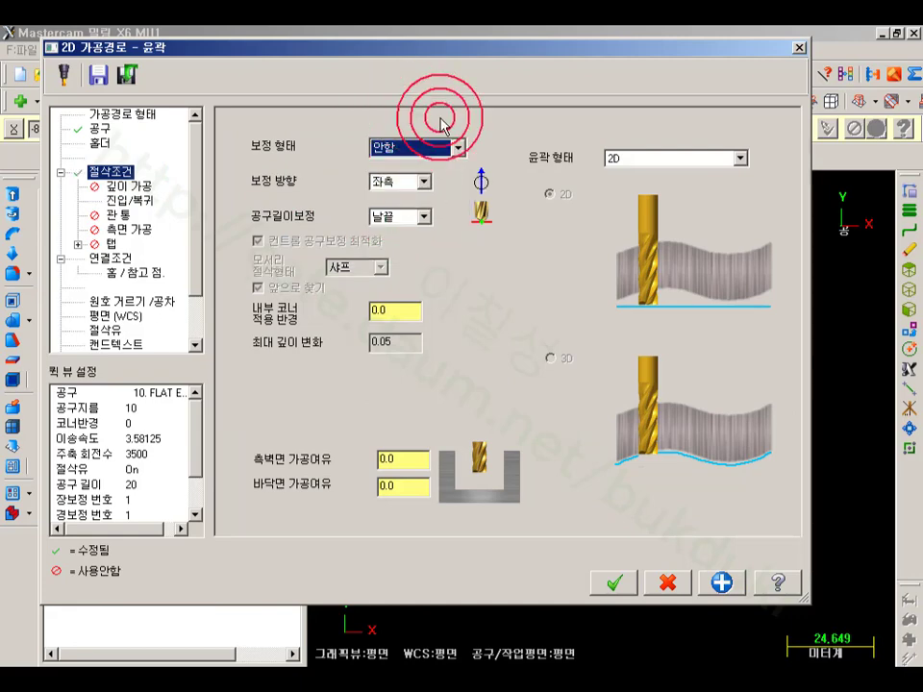
pyautogui.click(130, 200)
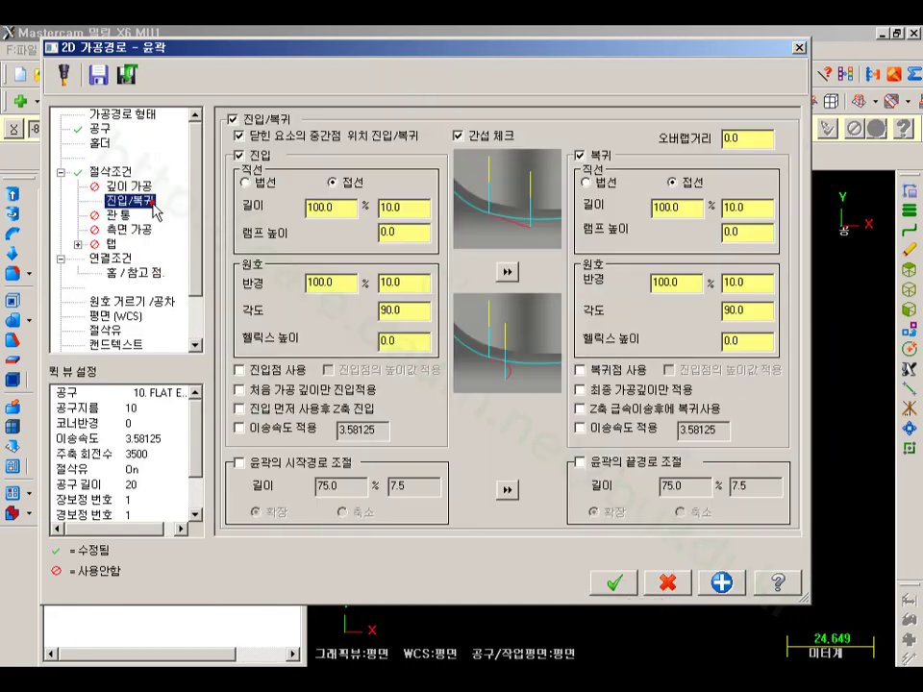
pyautogui.click(234, 121)
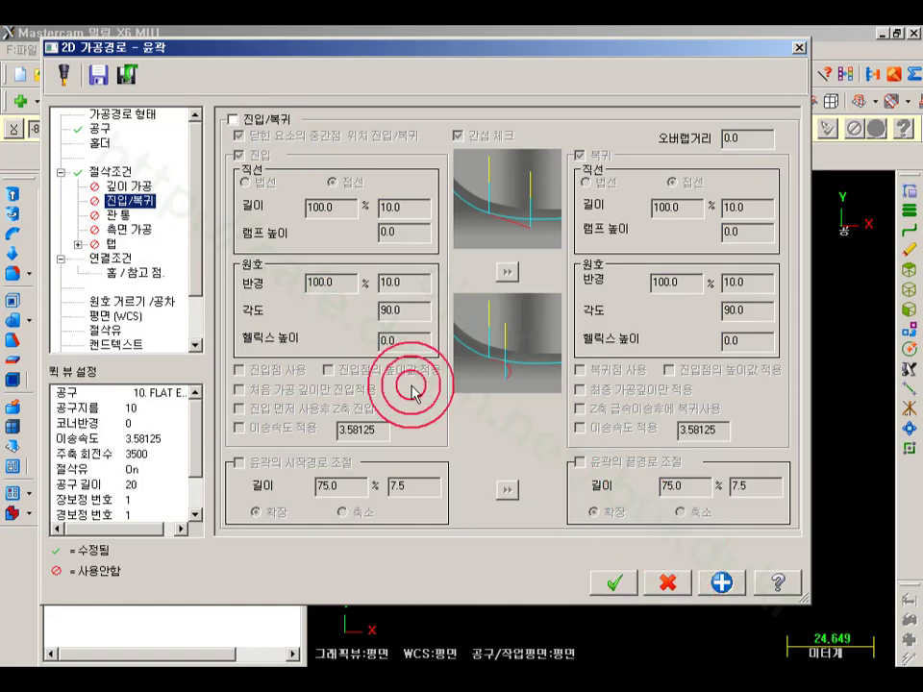
pyautogui.click(611, 582)
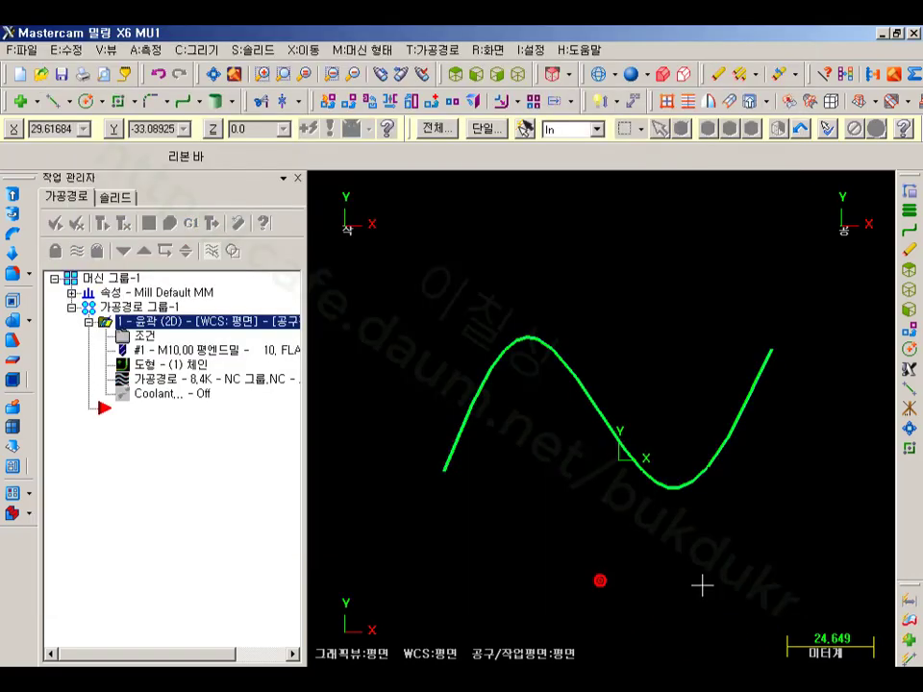
# - Backplot the contour toolpath in isometric view and advance the tool to the end of the spline
pyautogui.click(525, 77)
pyautogui.moveTo(581, 198); pyautogui.dragTo(596, 330, button='middle')
pyautogui.click(159, 380)
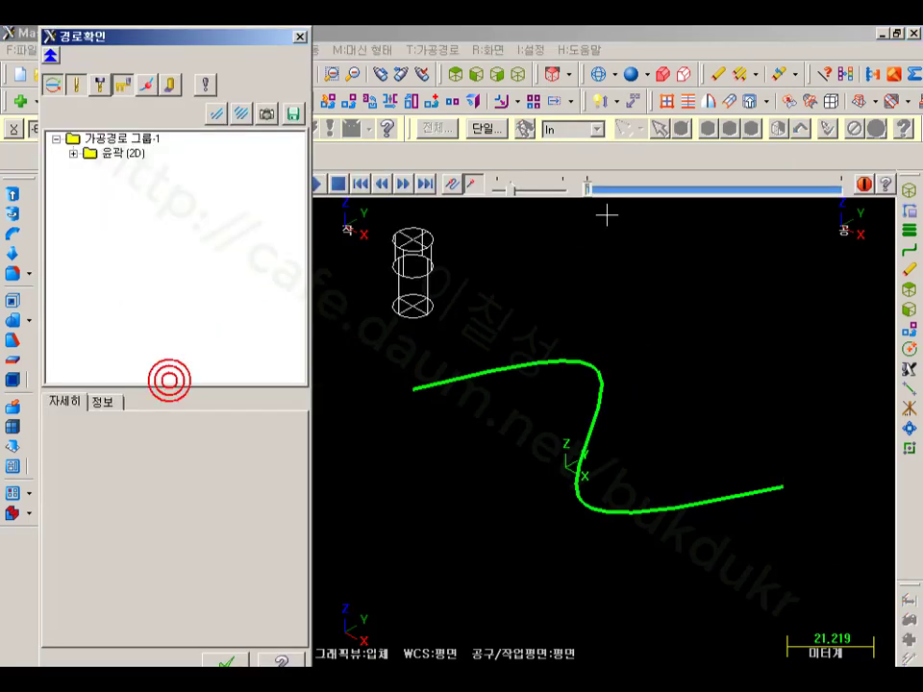
pyautogui.moveTo(594, 192); pyautogui.dragTo(760, 261)
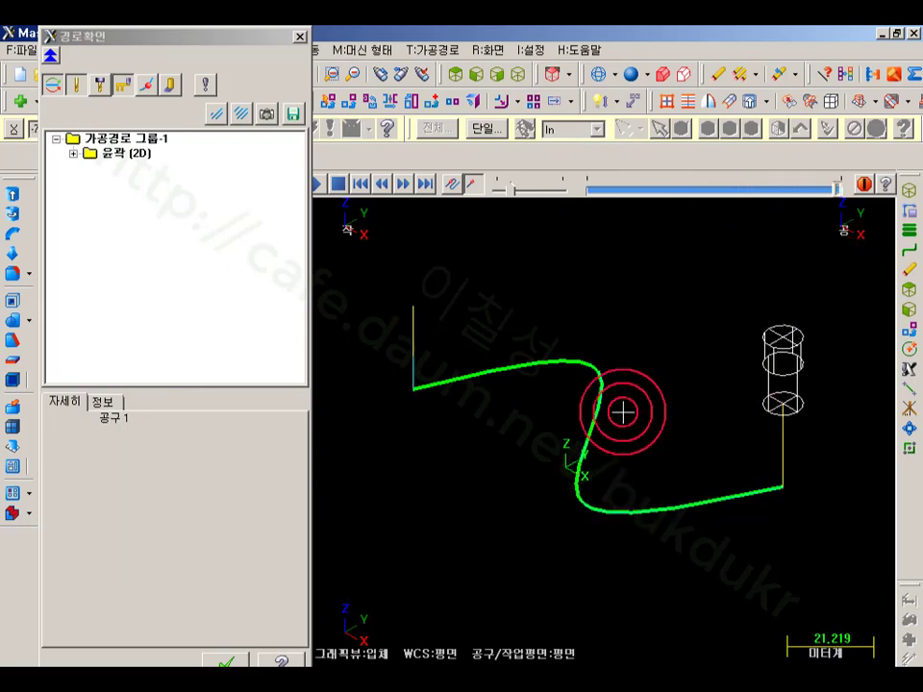
pyautogui.moveTo(619, 411); pyautogui.dragTo(617, 396, button='middle')
pyautogui.click(114, 404)
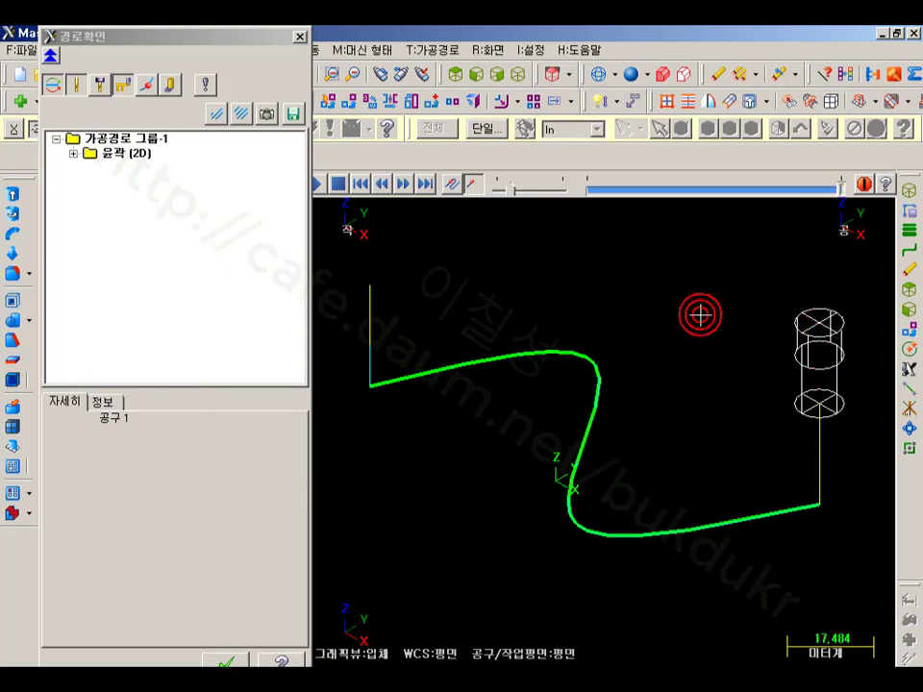
# - Step the backplot back to a cutting move, mark its move type and coordinates on screen, and close the backplot
pyautogui.press('b')
pyautogui.press('b')
pyautogui.press('b')
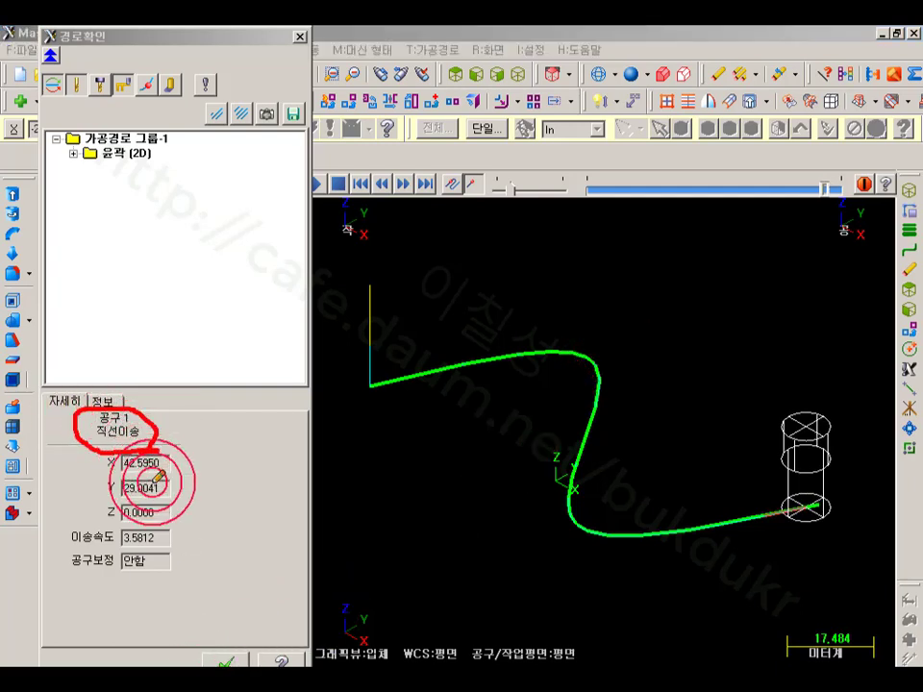
pyautogui.moveTo(157, 588); pyautogui.dragTo(71, 580)
pyautogui.rightClick(498, 212)
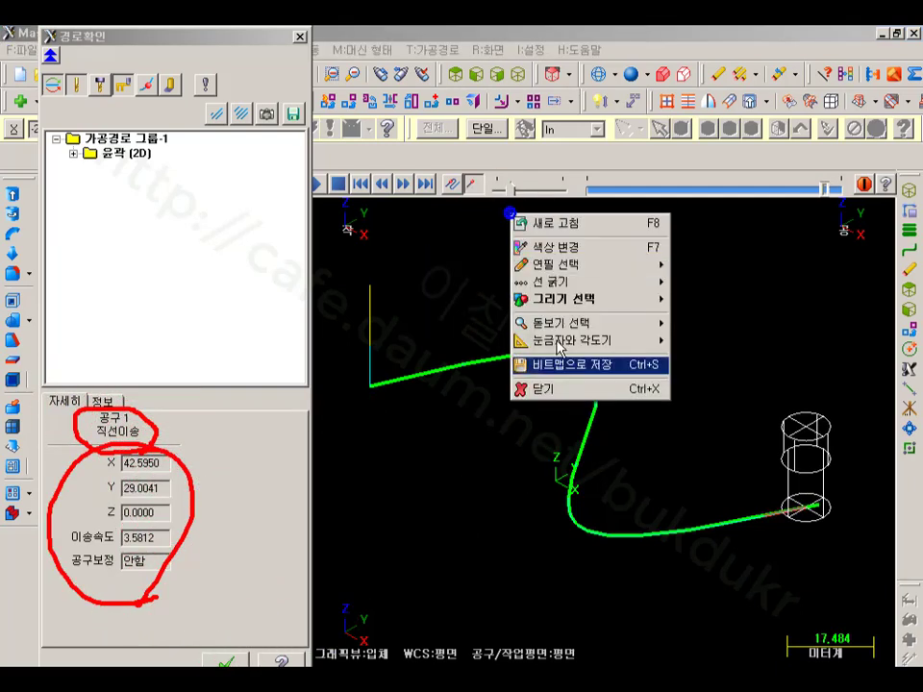
pyautogui.click(580, 385)
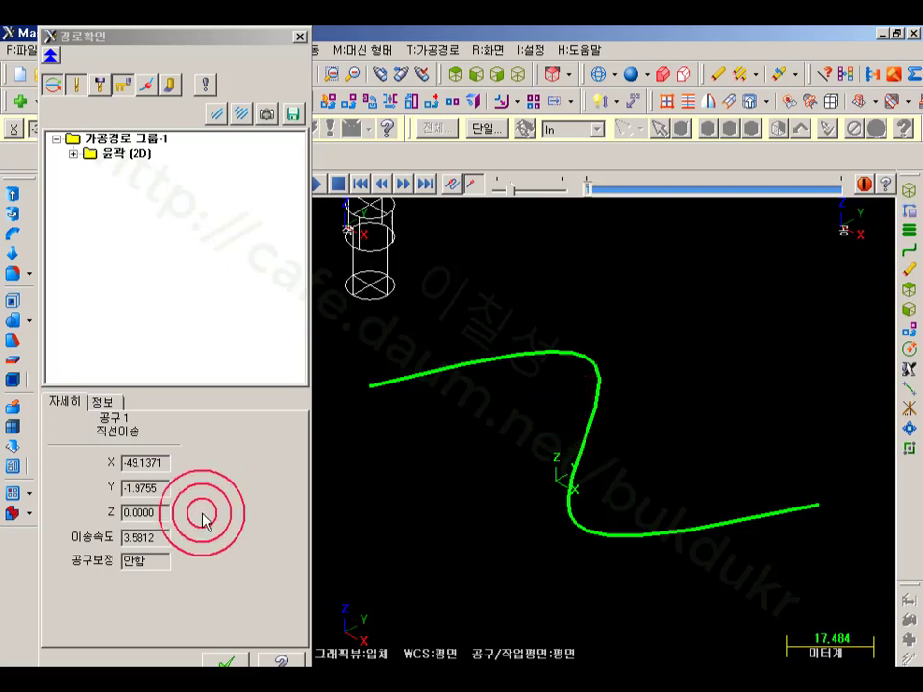
pyautogui.click(224, 661)
# - Post-process the contour toolpath to NC code and reload the modified NC file in CIMCO Edit
pyautogui.click(191, 222)
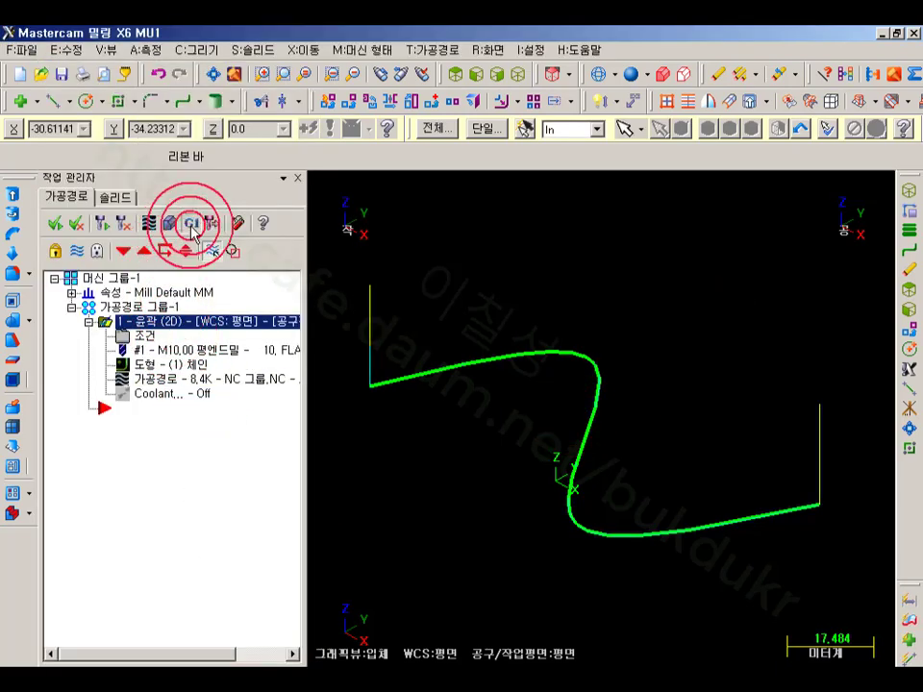
pyautogui.click(169, 499)
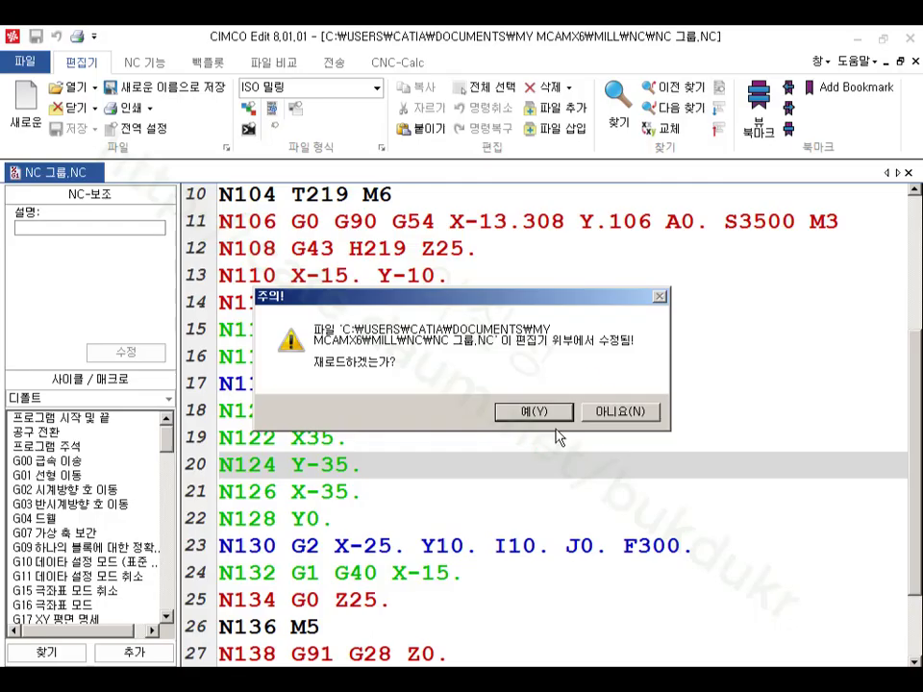
pyautogui.click(553, 411)
pyautogui.click(587, 404)
# - Examine the blocks of linear-move coordinates along the spline in the NC program
pyautogui.scroll(4, 588, 403)
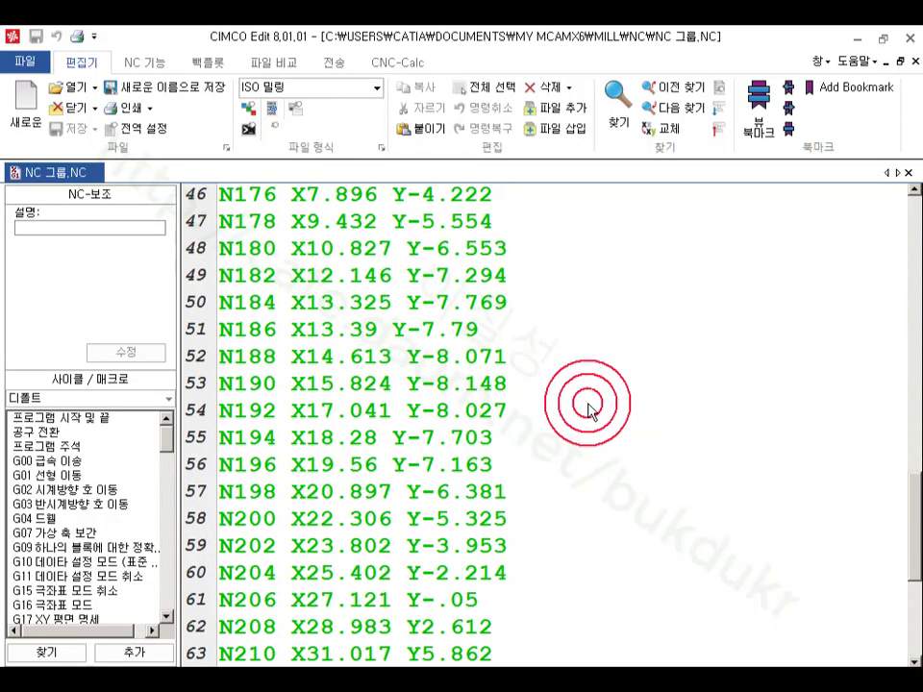
pyautogui.moveTo(289, 248); pyautogui.dragTo(427, 618)
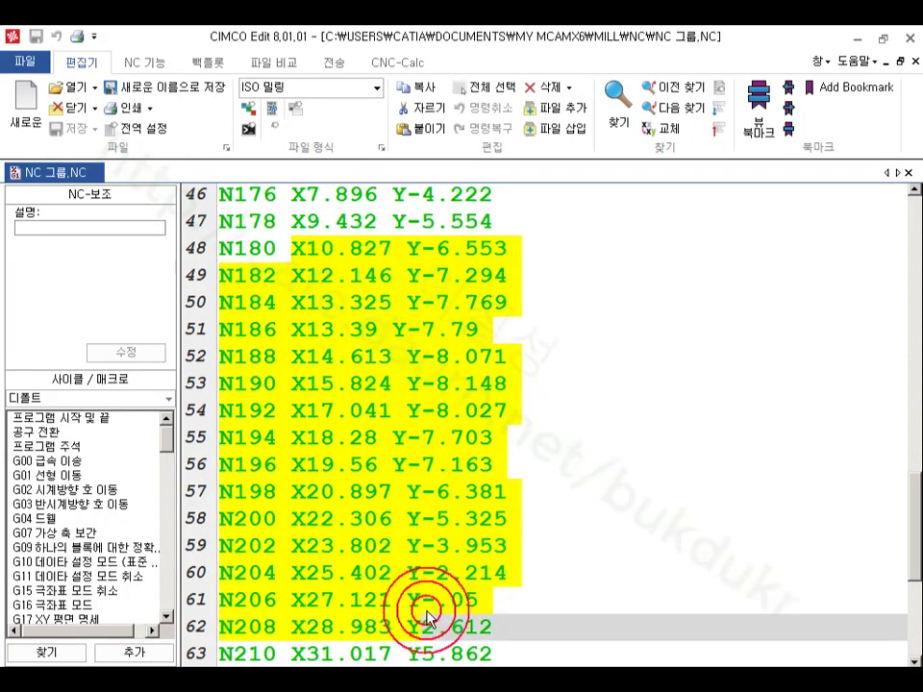
pyautogui.scroll(7, 552, 449)
pyautogui.moveTo(496, 565); pyautogui.dragTo(293, 277)
pyautogui.click(584, 385)
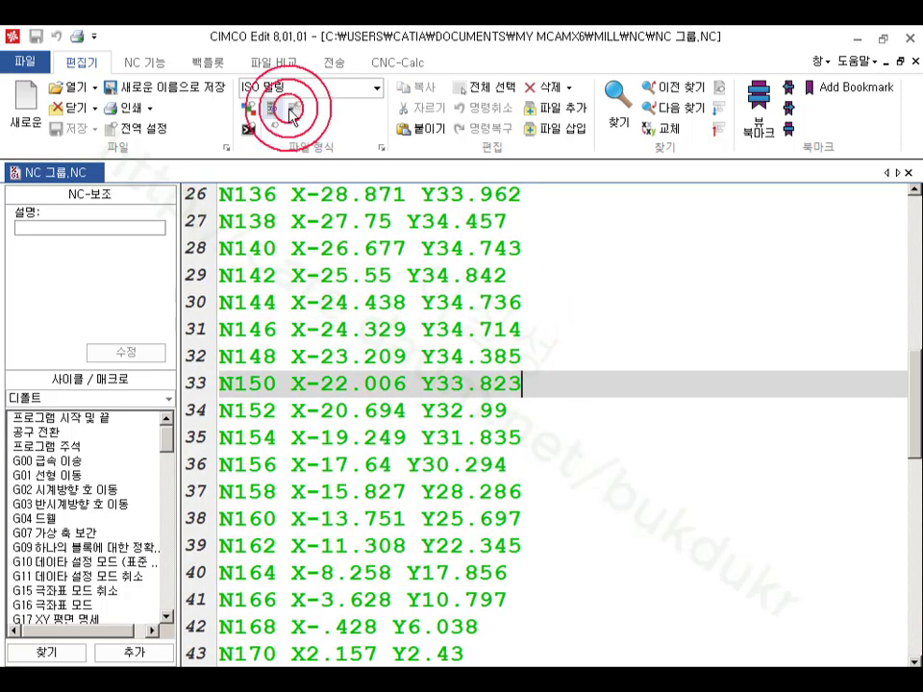
# - Backplot the NC program to its end, check the move type along the path, and return to Mastercam
pyautogui.click(208, 62)
pyautogui.click(27, 105)
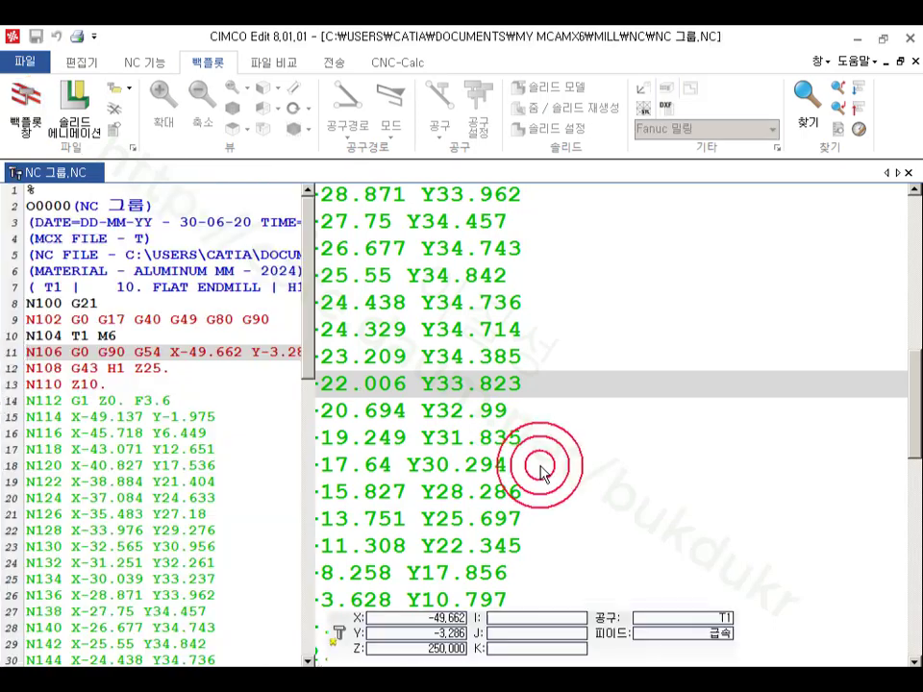
pyautogui.moveTo(535, 527); pyautogui.dragTo(731, 581)
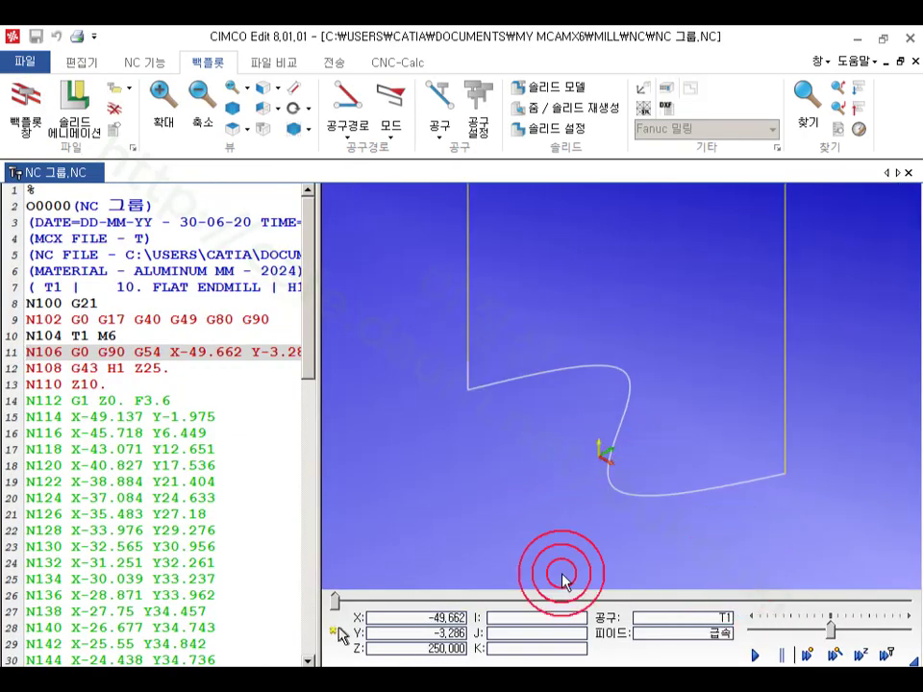
pyautogui.click(233, 303)
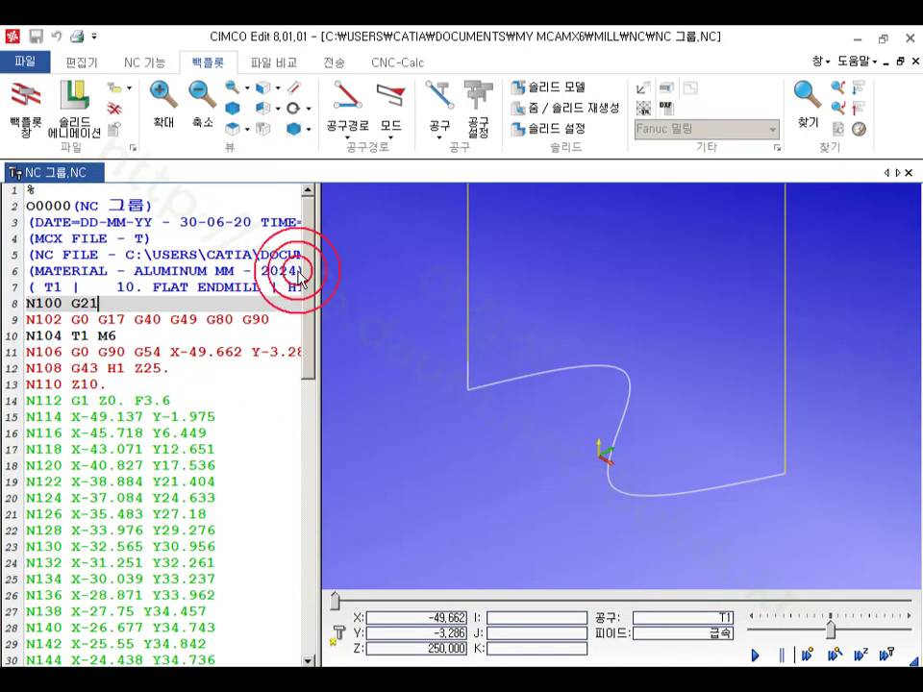
pyautogui.click(856, 654)
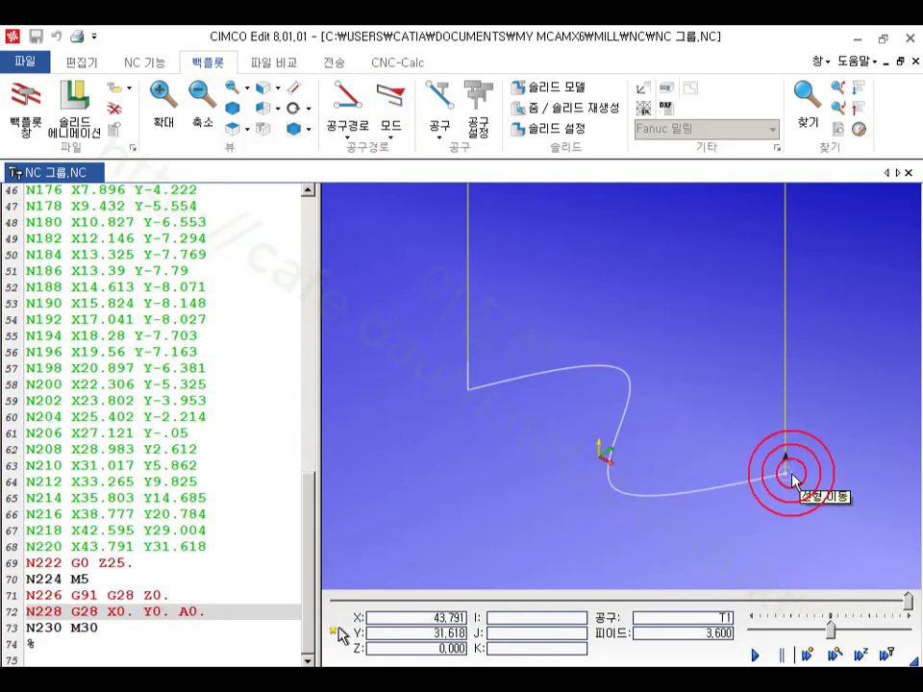
pyautogui.click(738, 377)
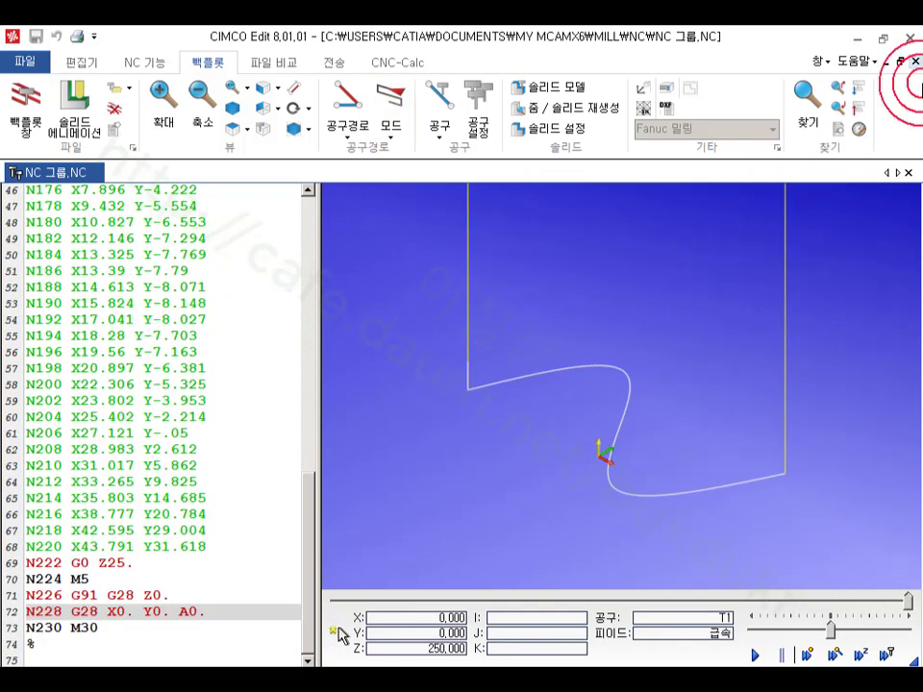
pyautogui.click(909, 40)
pyautogui.click(577, 241)
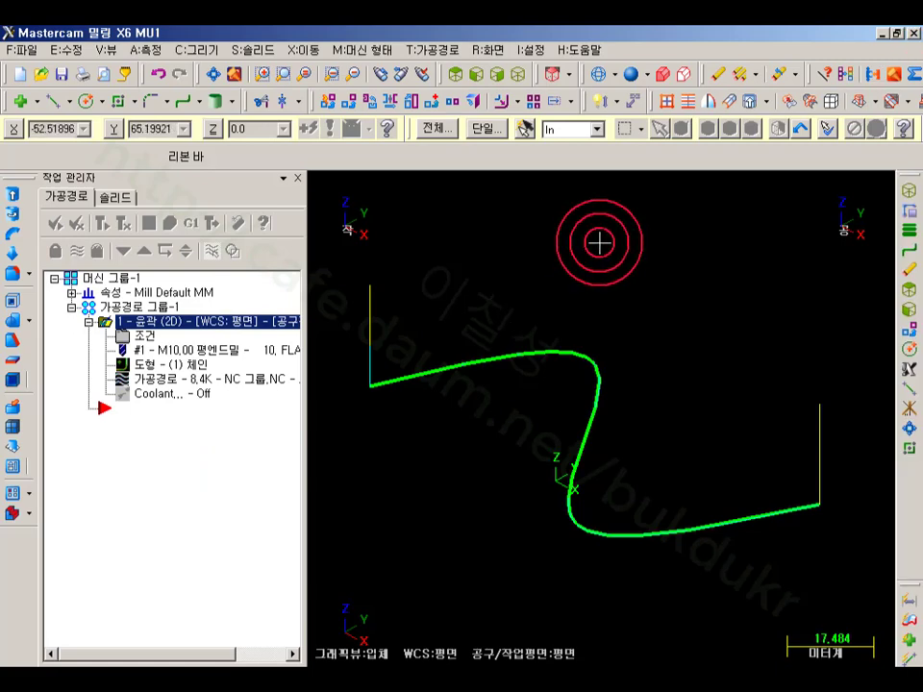
# - Set the contour toolpath's 거르기 비율 (filter ratio) to 1:1 in its 원호 거르기 /공차 parameters
pyautogui.click(144, 336)
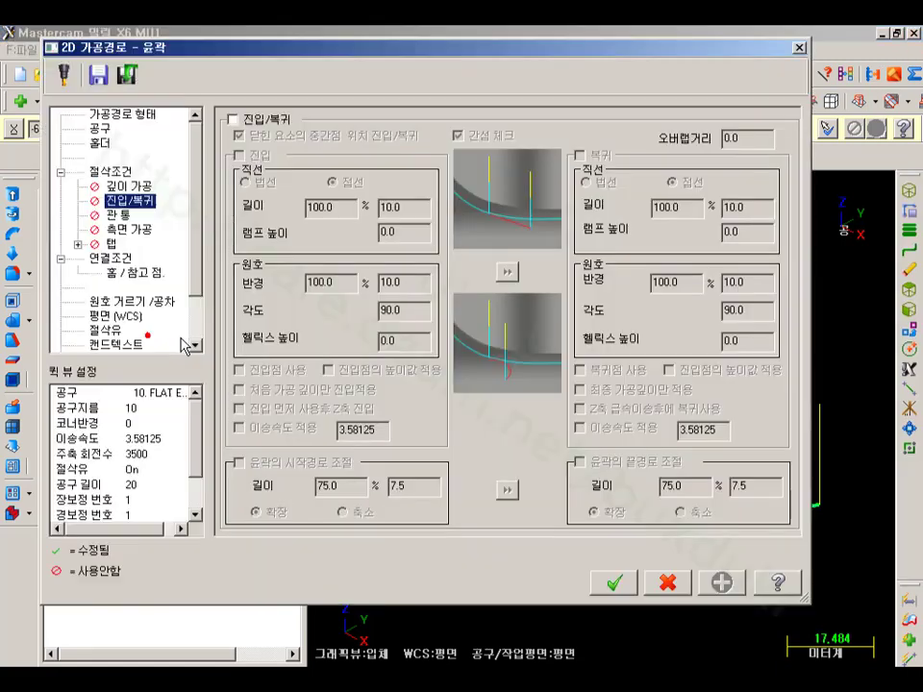
pyautogui.click(144, 302)
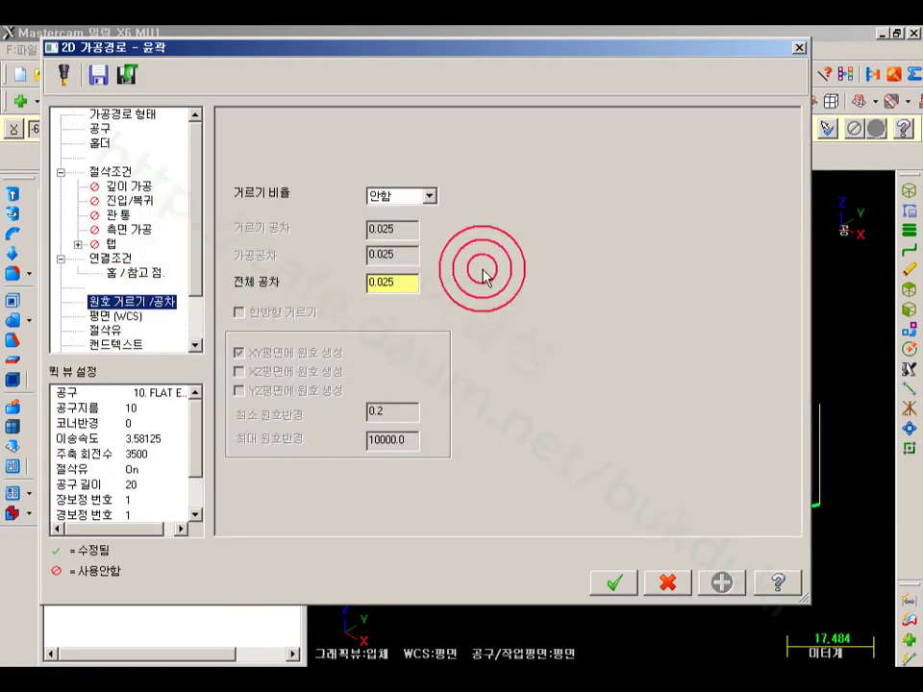
pyautogui.click(430, 196)
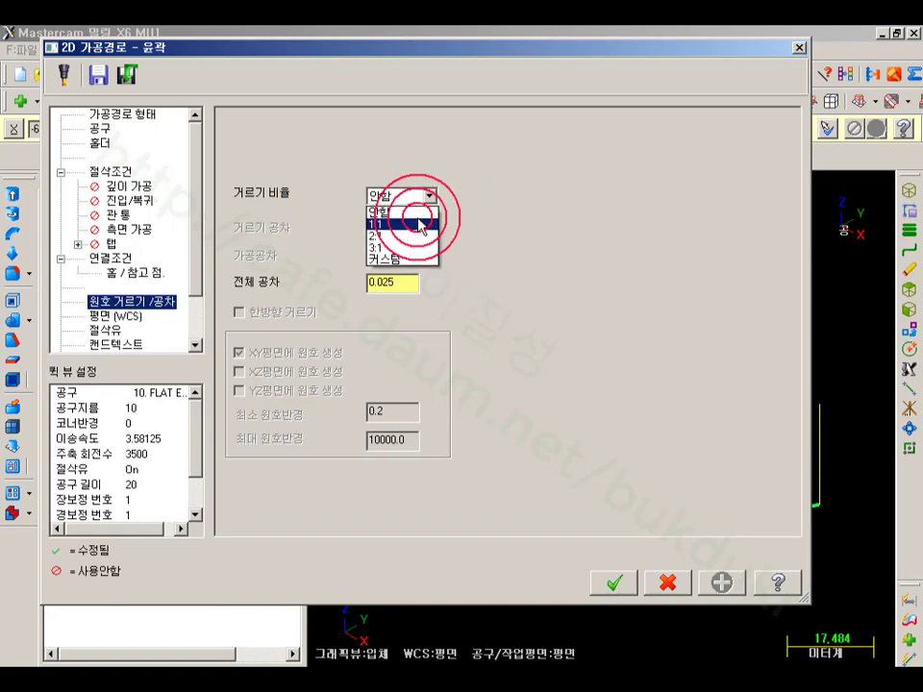
pyautogui.click(419, 224)
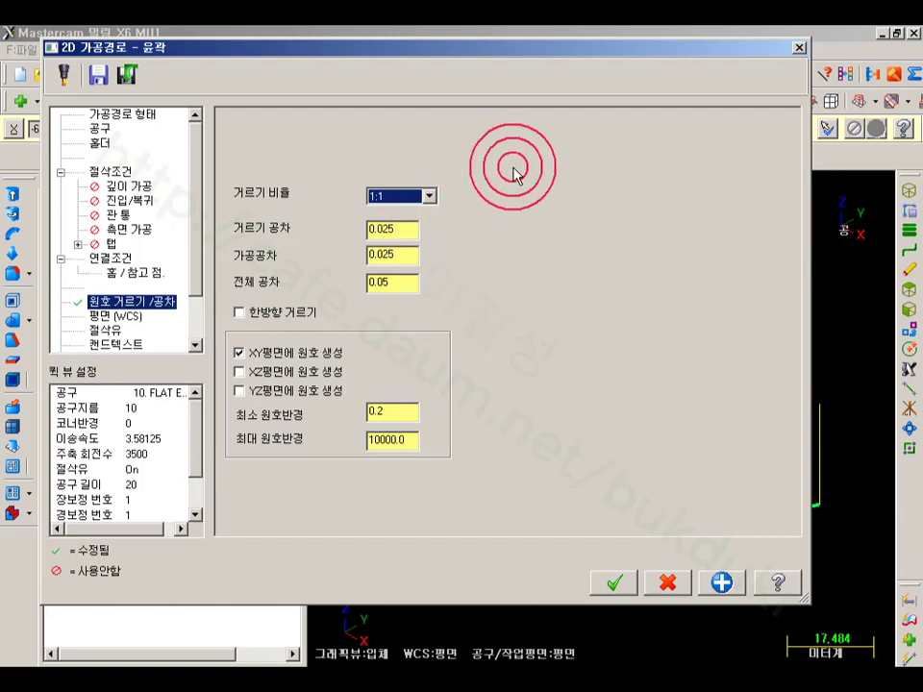
# - Review the filter, cut and total tolerances, the 절삭조건 settings, and the minimum and maximum arc radius limits
pyautogui.click(409, 229)
pyautogui.click(408, 254)
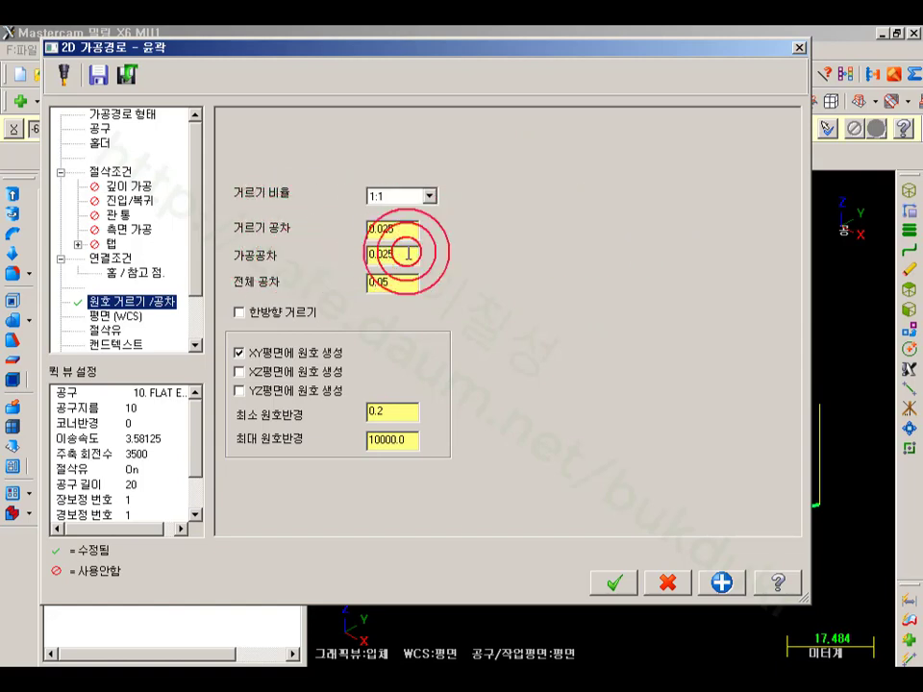
pyautogui.click(408, 288)
pyautogui.click(578, 314)
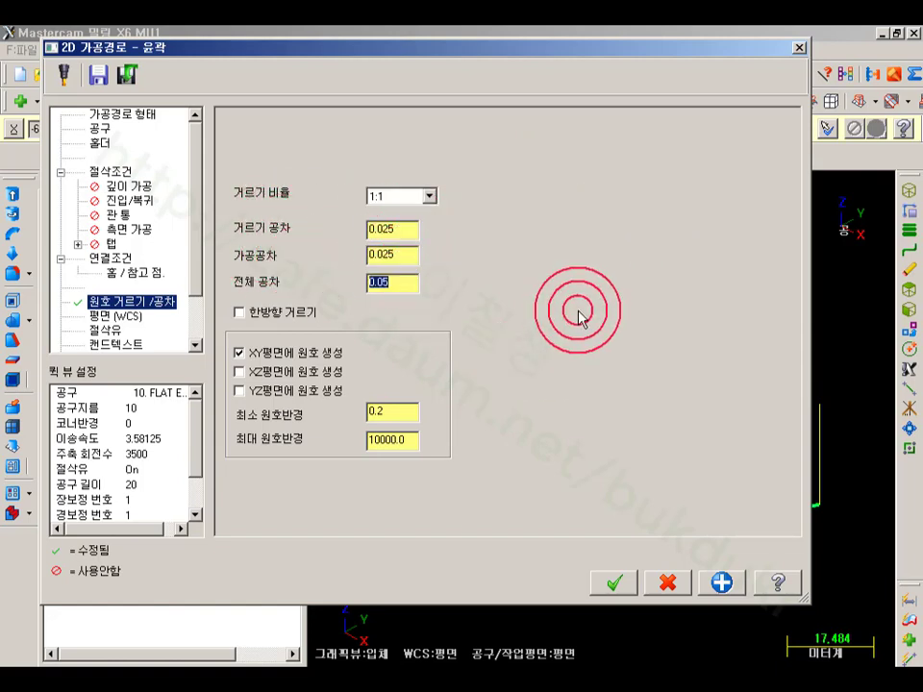
pyautogui.doubleClick(390, 285)
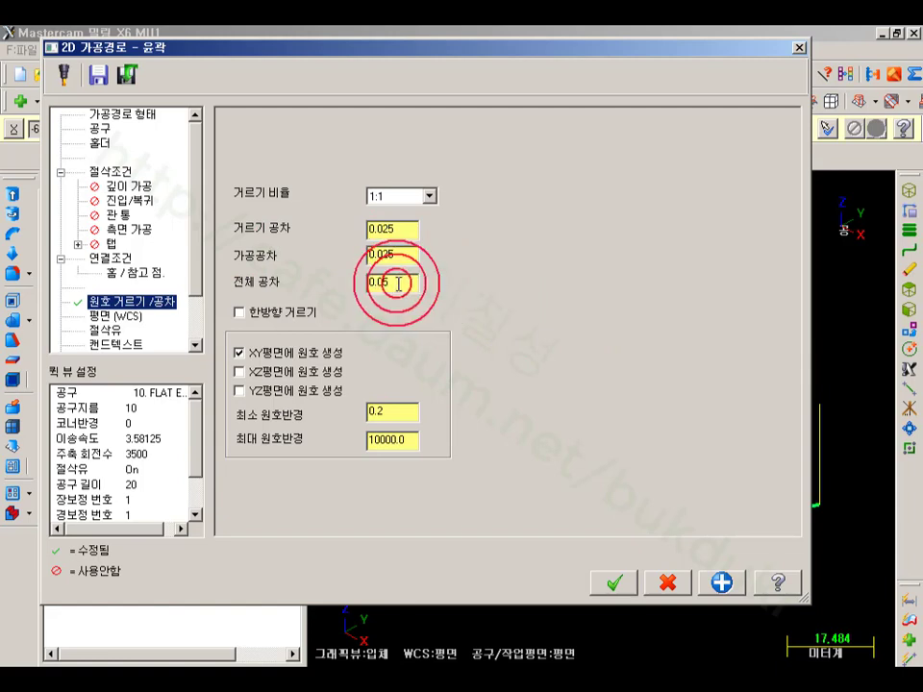
pyautogui.click(123, 171)
pyautogui.click(404, 346)
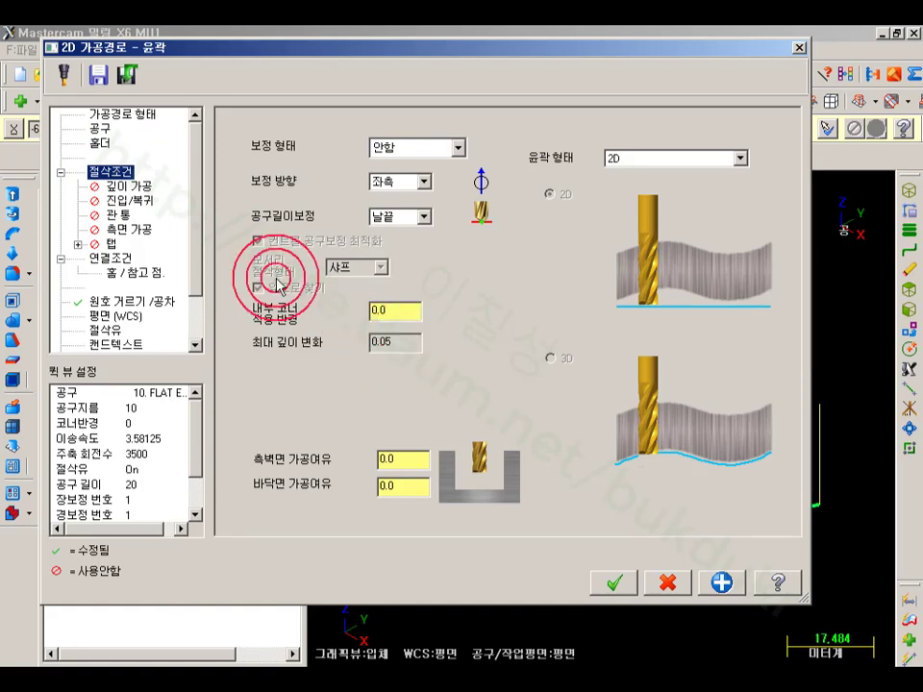
pyautogui.click(152, 302)
pyautogui.click(406, 291)
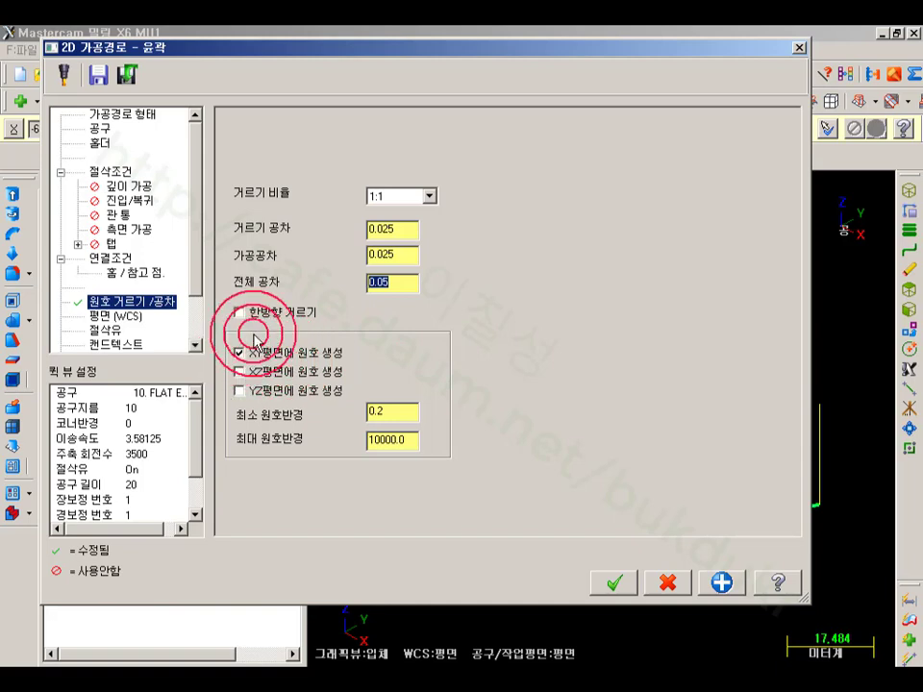
pyautogui.click(409, 415)
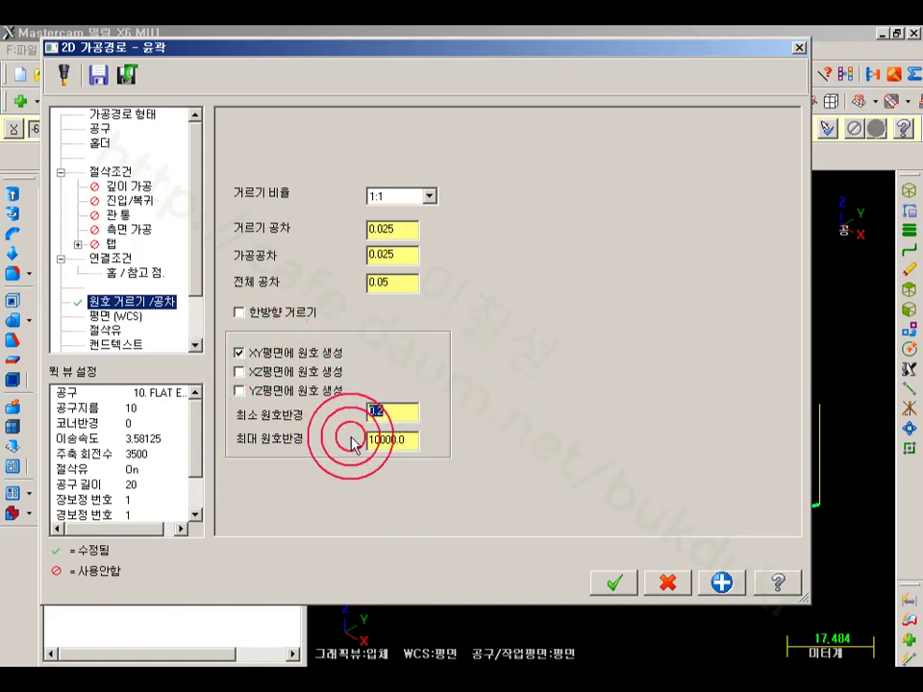
pyautogui.click(411, 444)
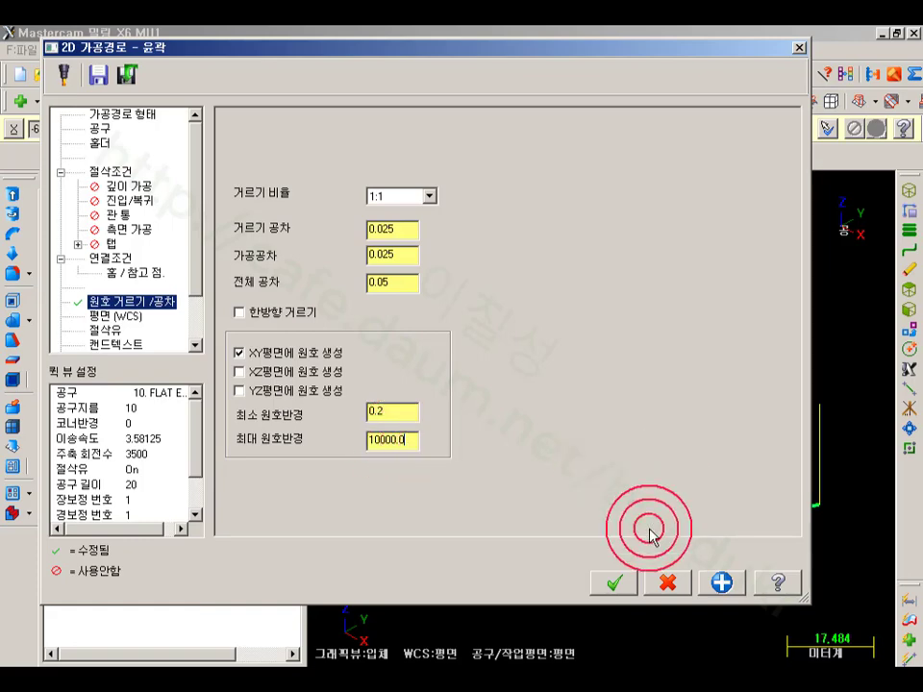
# - Accept the contour parameters and regenerate the toolpath with the arc filter applied
pyautogui.click(616, 580)
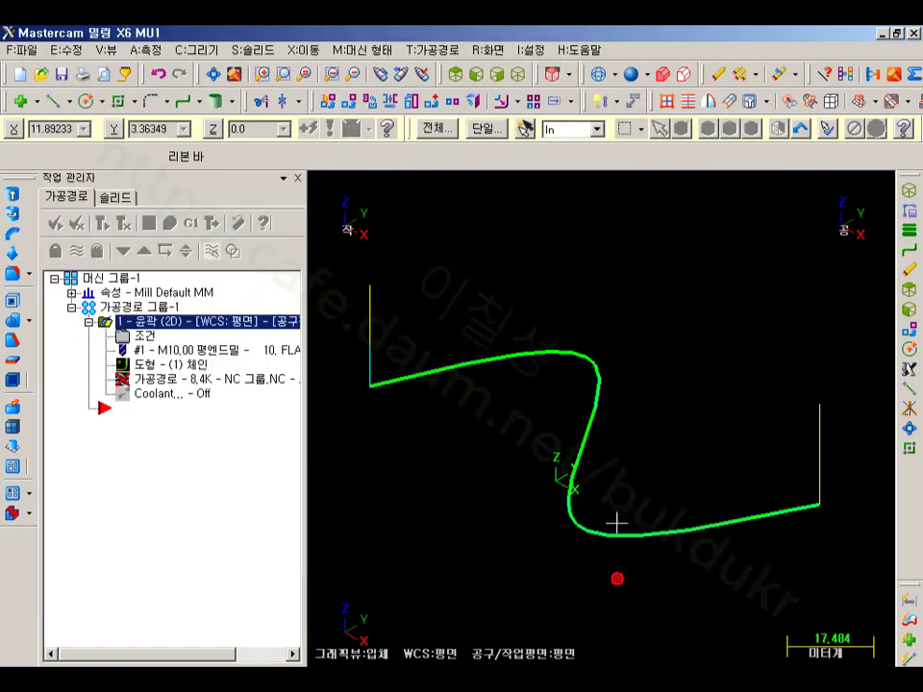
pyautogui.click(101, 220)
pyautogui.scroll(-3, 635, 392)
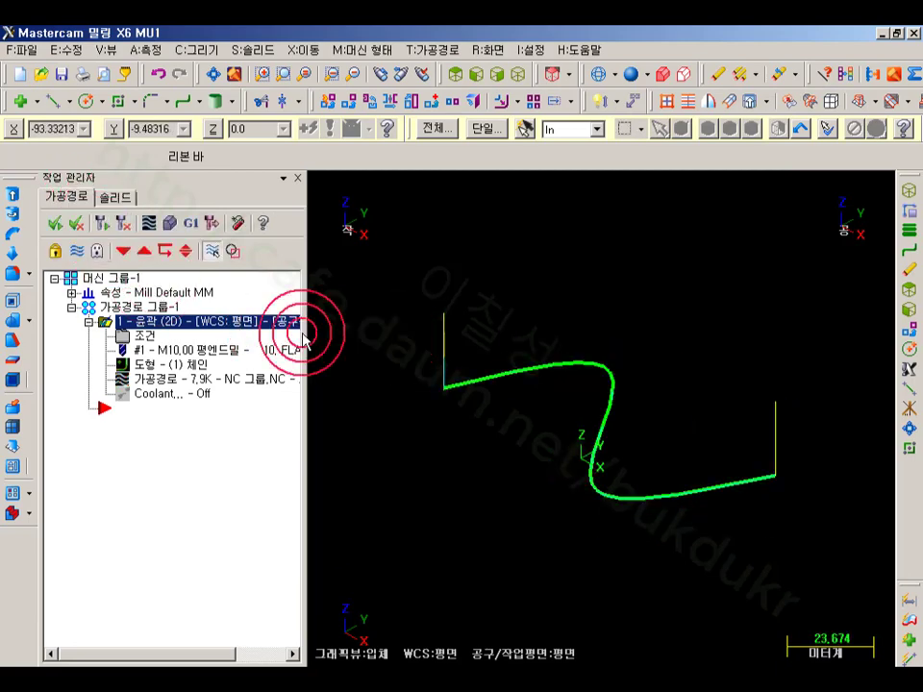
# - Backplot the 1:1 filtered contour toolpath partway along the spline and examine its segments in isometric and top view
pyautogui.click(176, 377)
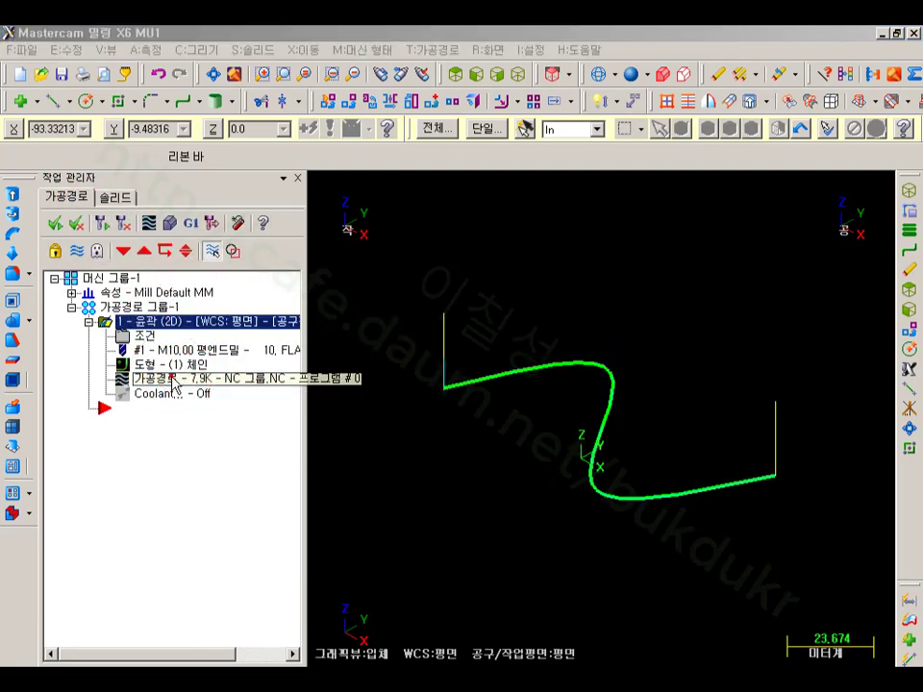
pyautogui.moveTo(593, 190); pyautogui.dragTo(675, 217)
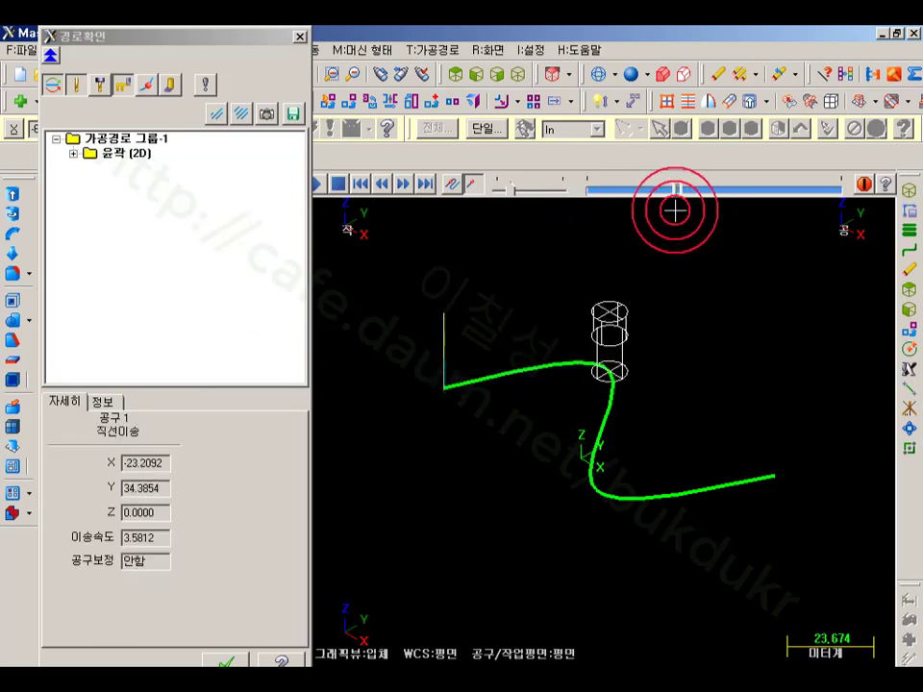
pyautogui.click(575, 368)
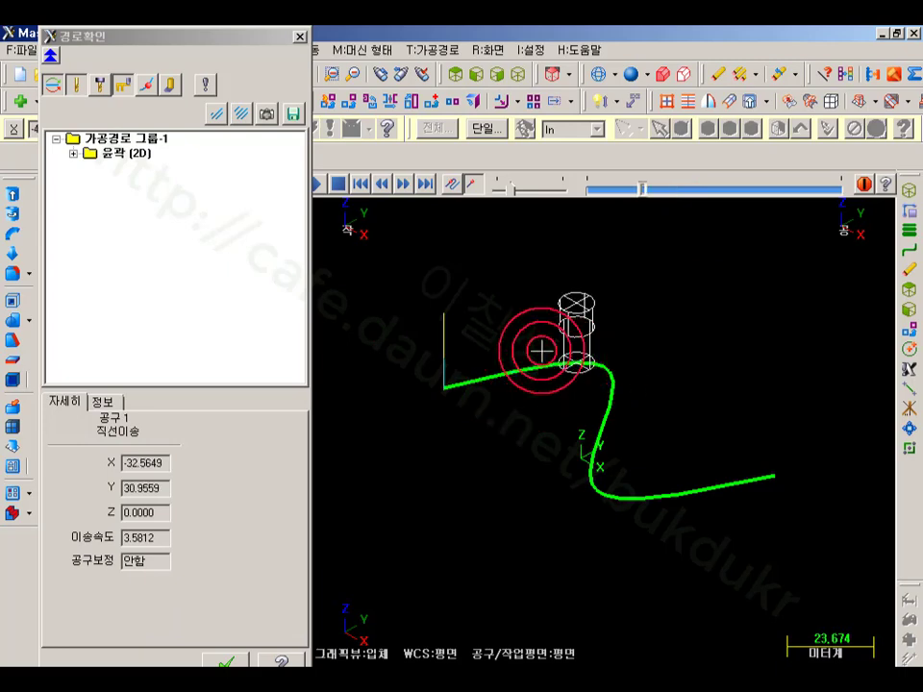
pyautogui.scroll(5, 674, 381)
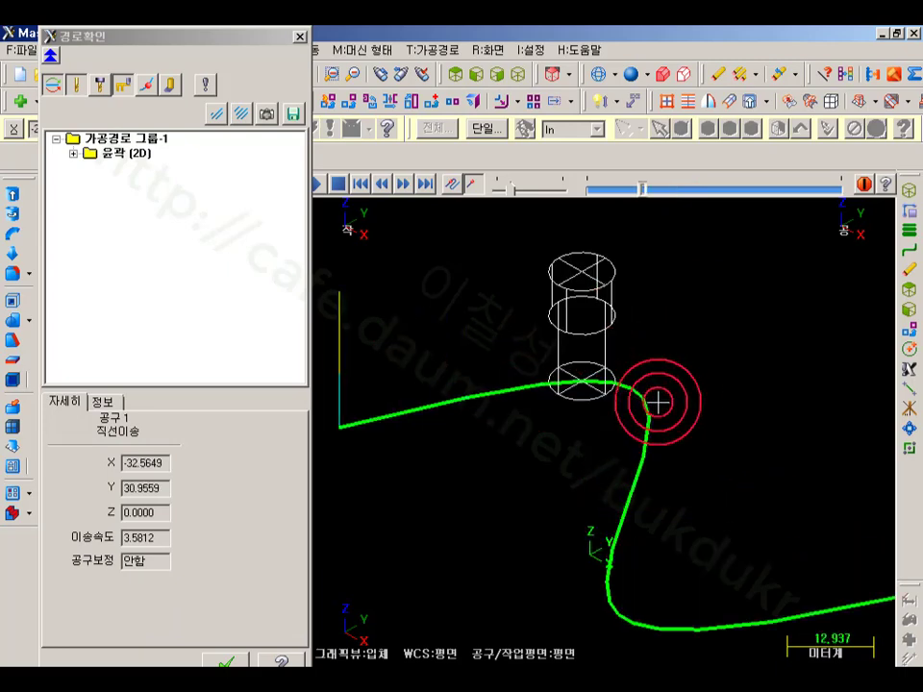
pyautogui.scroll(3, 658, 402)
pyautogui.scroll(-6, 638, 371)
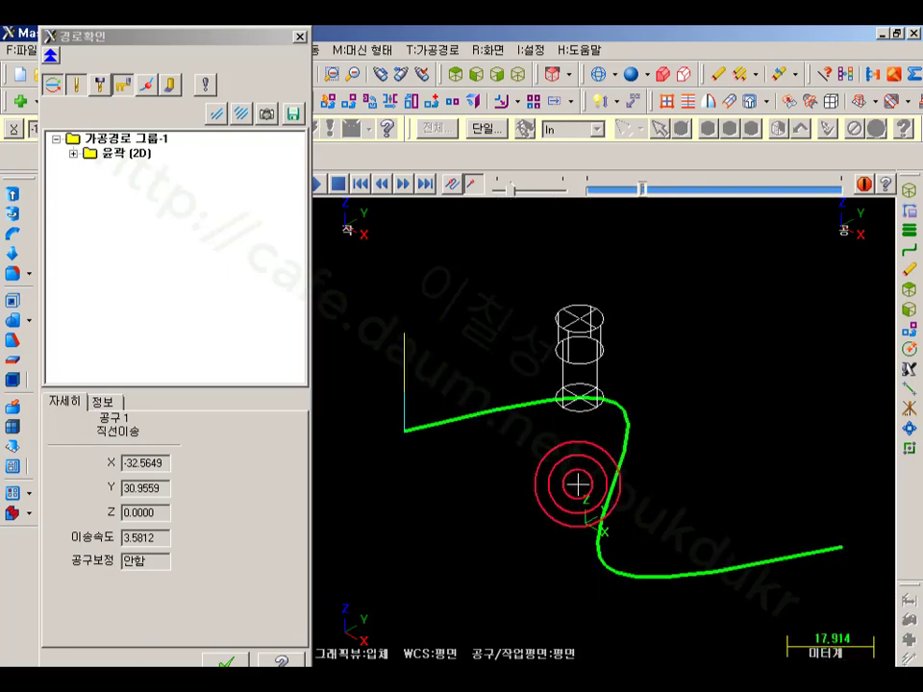
pyautogui.click(460, 75)
pyautogui.scroll(4, 501, 340)
pyautogui.scroll(-3, 602, 368)
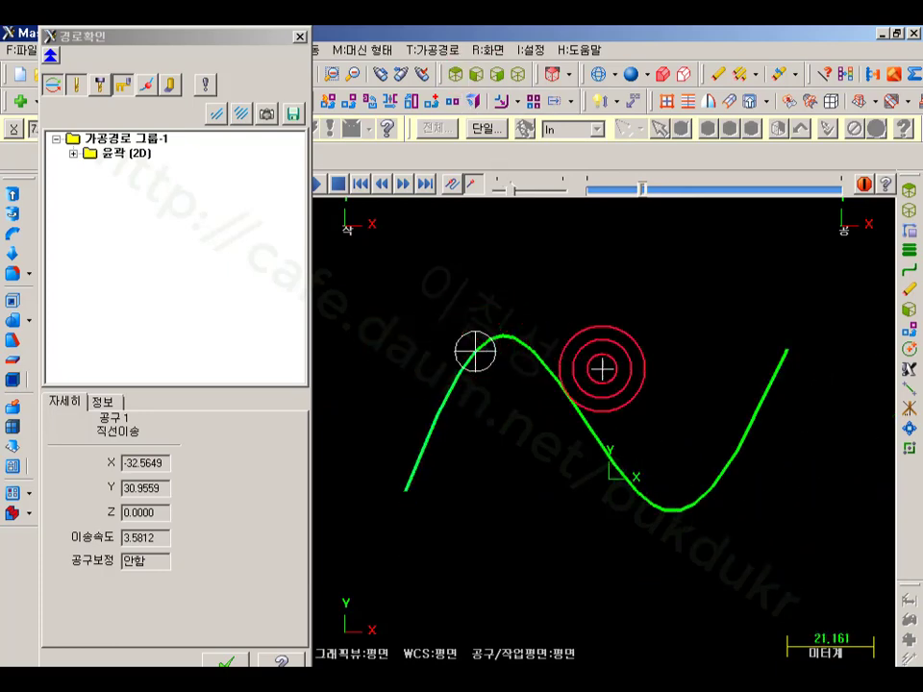
pyautogui.scroll(-2, 663, 323)
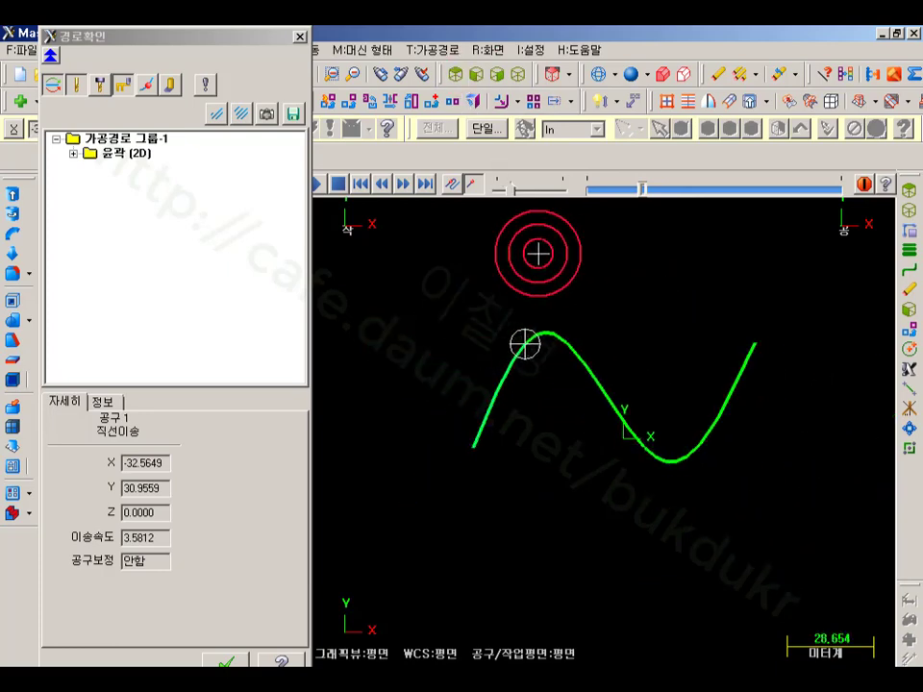
pyautogui.press('Escape')
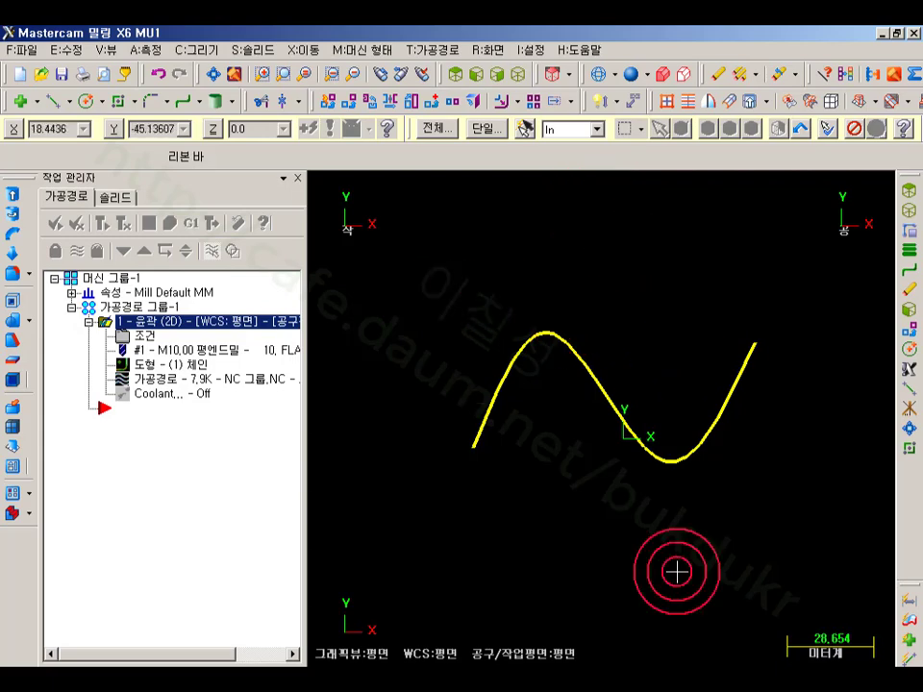
# - Turn off 사용레벨은 항상 화면표시 (always show the active level) in the level manager and hide level 1
pyautogui.click(451, 663)
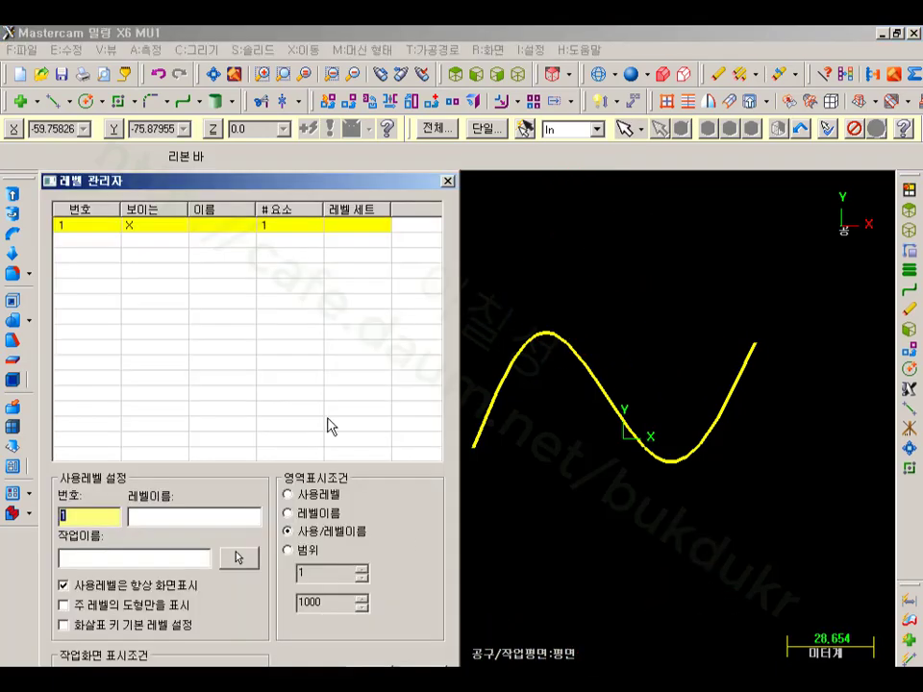
pyautogui.click(133, 228)
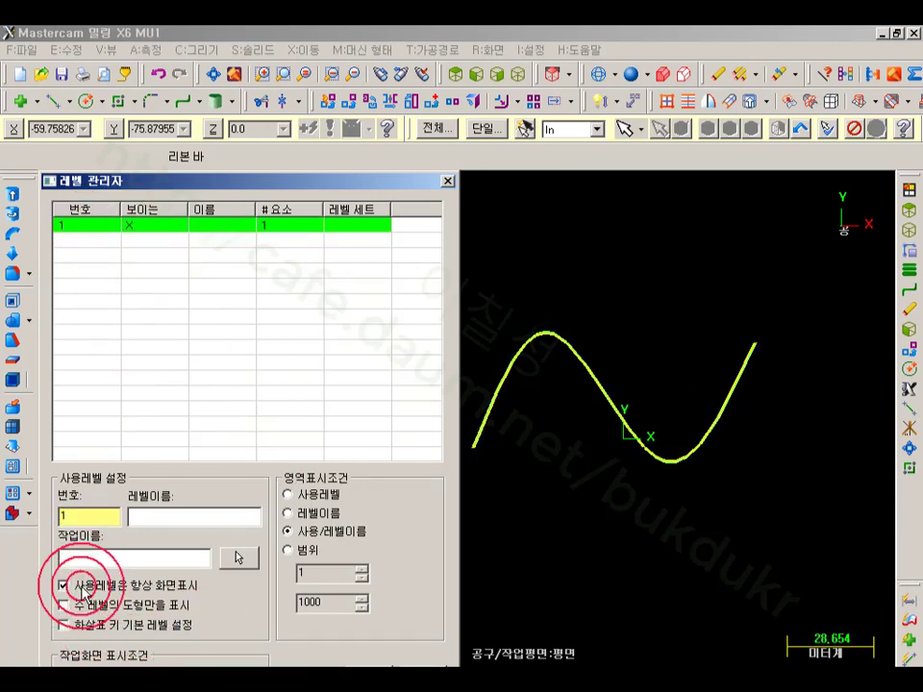
pyautogui.click(84, 590)
pyautogui.click(144, 235)
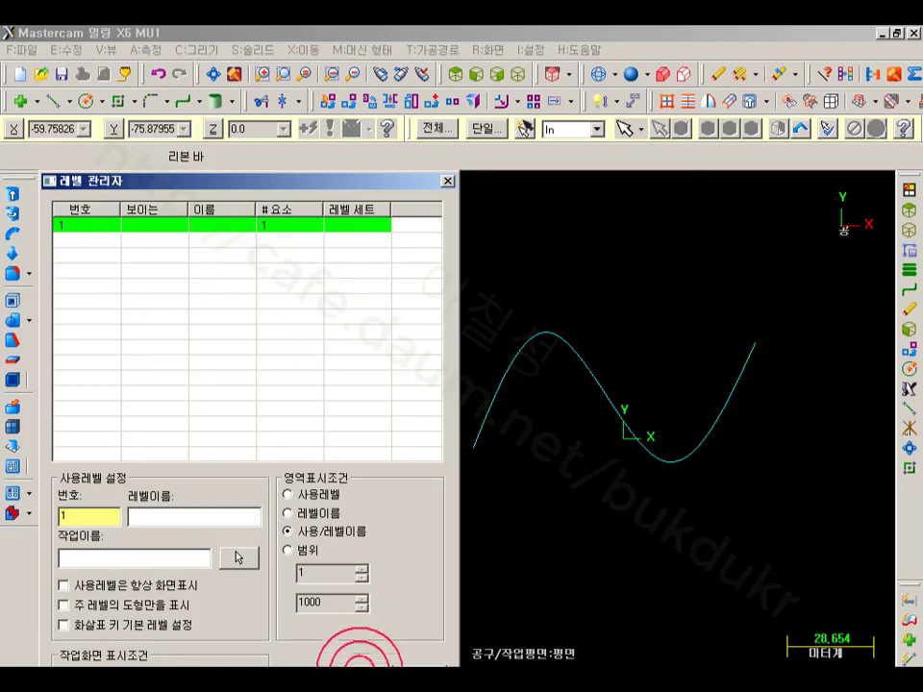
pyautogui.click(359, 670)
# - Backplot the contour toolpath to its end and set the CW and CCW arc colors to yellow (14) in the backplot options
pyautogui.scroll(7, 606, 362)
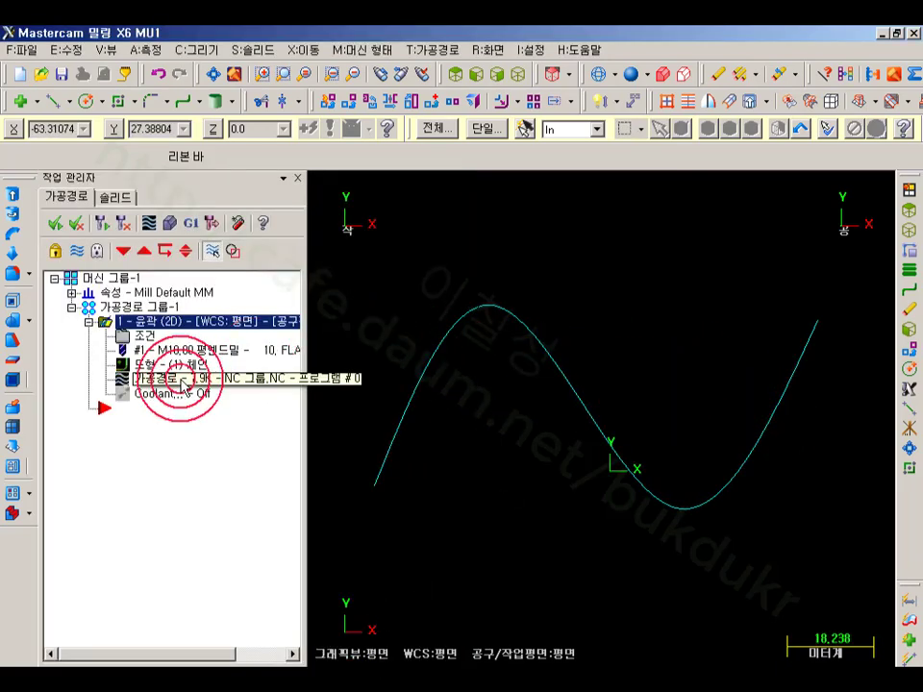
pyautogui.click(180, 379)
pyautogui.moveTo(588, 189)
pyautogui.mouseDown()
pyautogui.moveTo(604, 198)
pyautogui.moveTo(588, 190)
pyautogui.moveTo(691, 192)
pyautogui.moveTo(773, 232)
pyautogui.moveTo(826, 230)
pyautogui.moveTo(803, 236)
pyautogui.mouseUp()
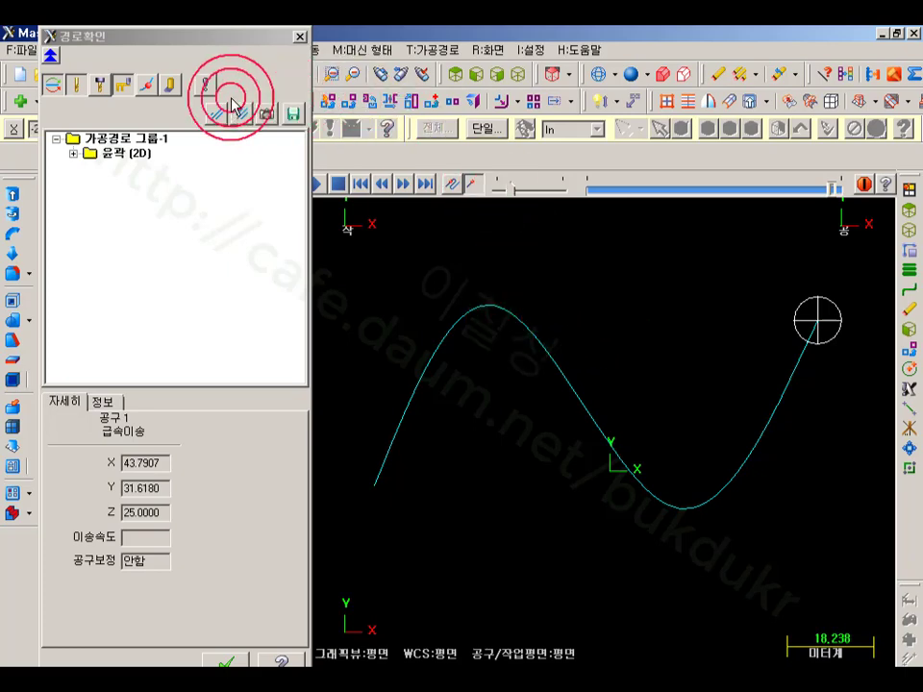
pyautogui.click(204, 85)
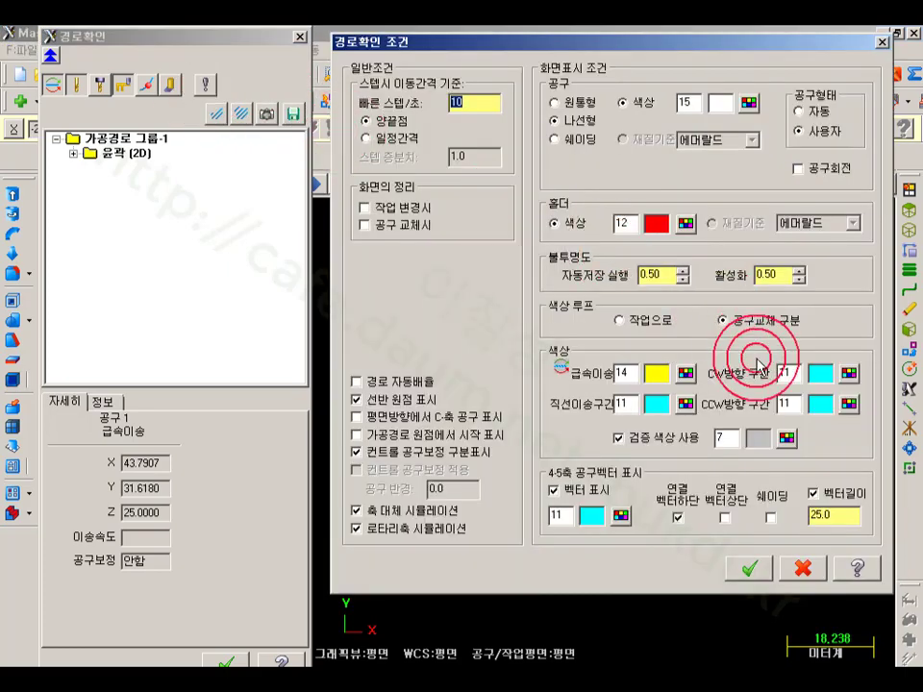
pyautogui.click(846, 377)
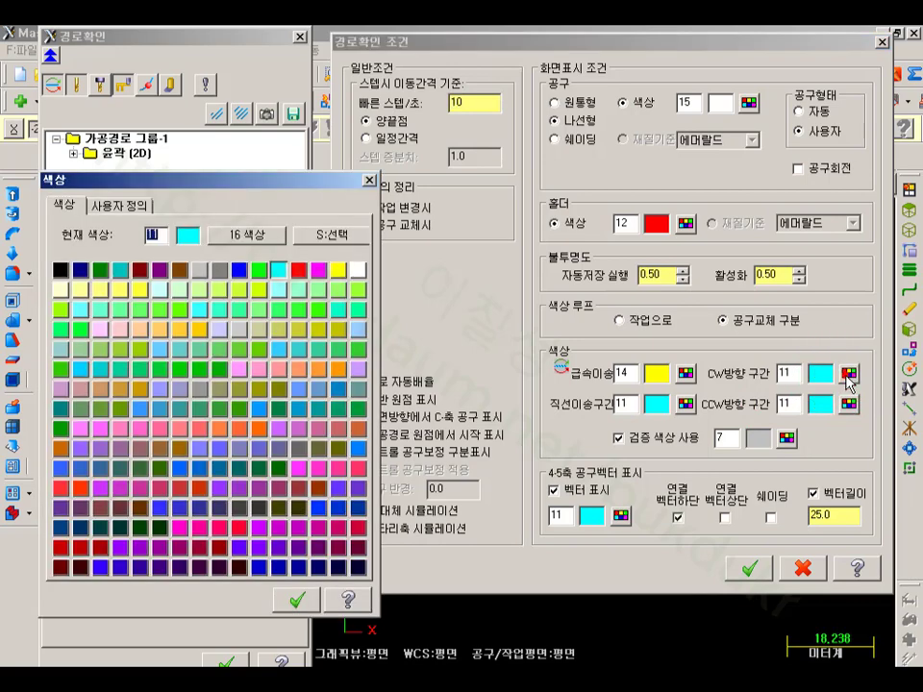
pyautogui.click(338, 270)
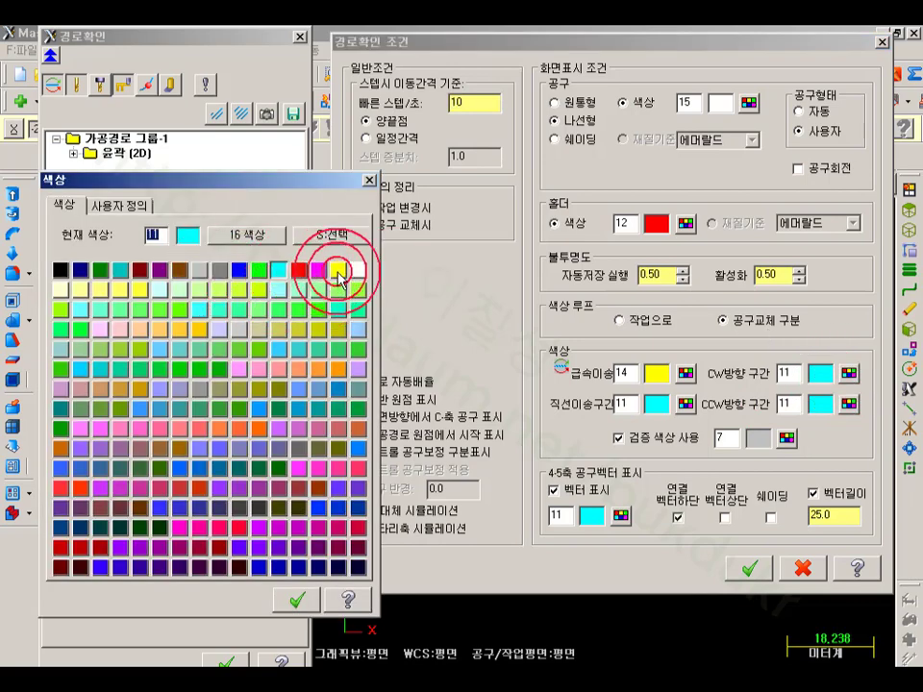
pyautogui.click(300, 600)
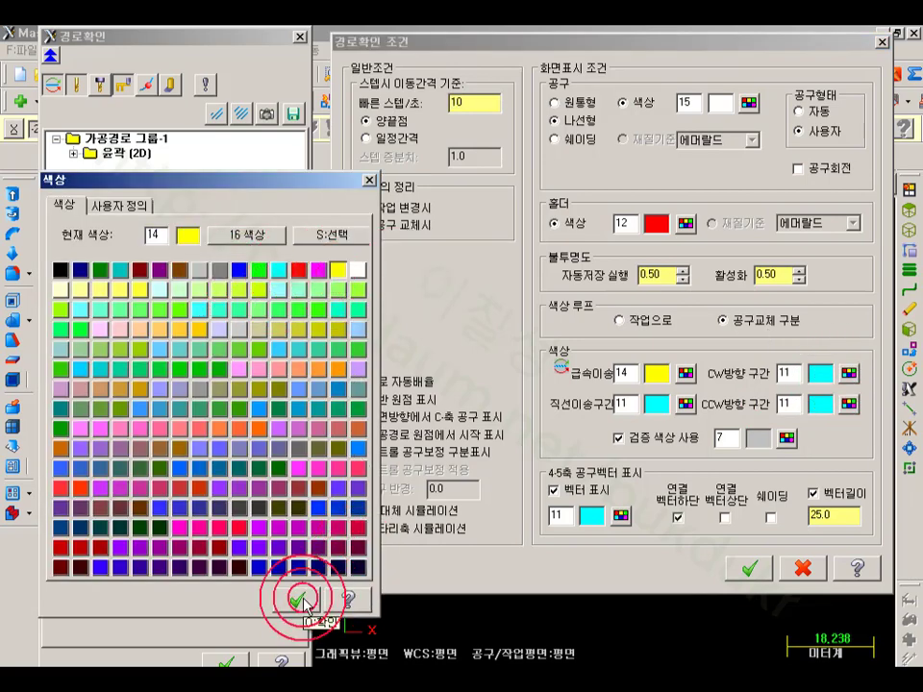
pyautogui.click(846, 403)
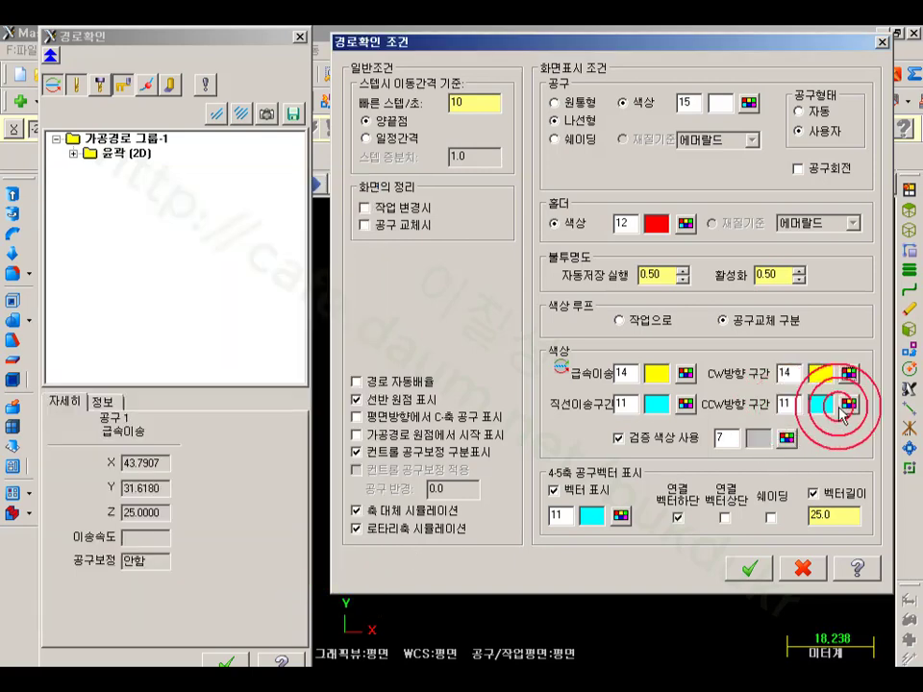
pyautogui.click(339, 270)
pyautogui.click(300, 600)
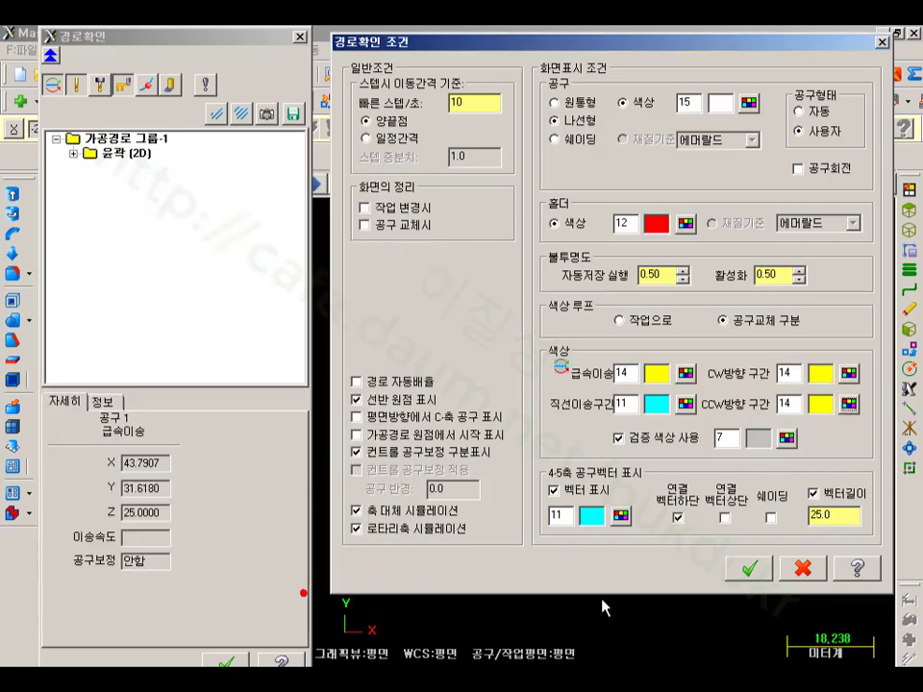
pyautogui.click(749, 568)
# - Examine which sections of the backplotted path are yellow arc moves and which are linear moves, and close the backplot
pyautogui.click(561, 551)
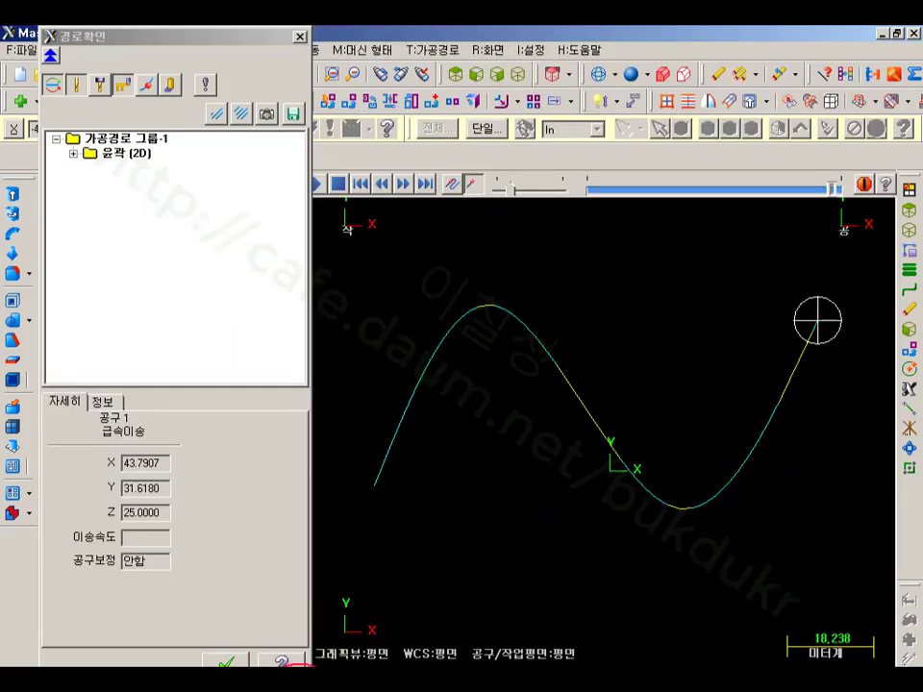
pyautogui.click(477, 316)
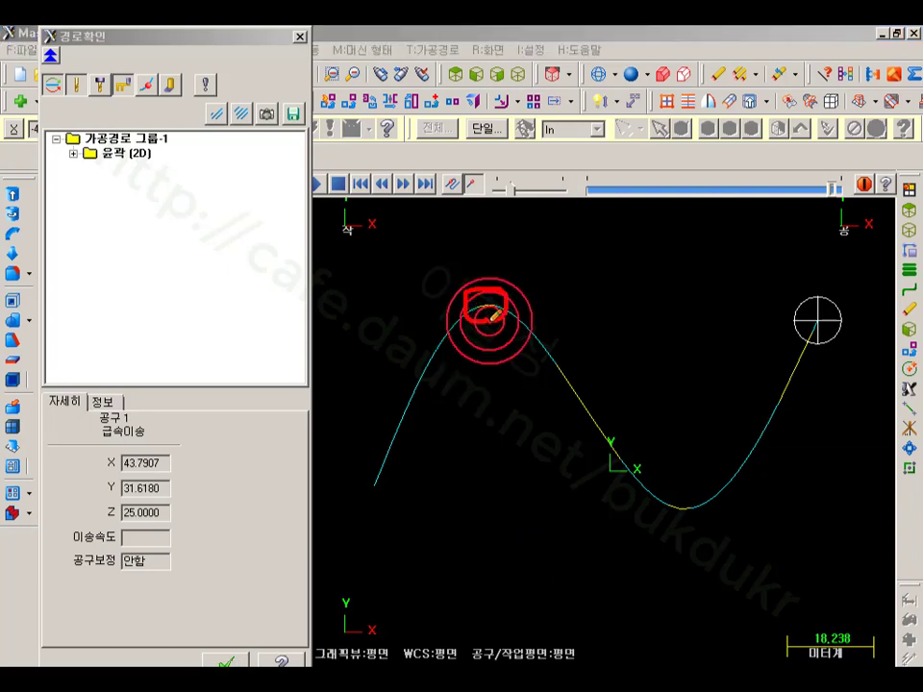
pyautogui.moveTo(616, 485)
pyautogui.mouseDown()
pyautogui.moveTo(539, 428)
pyautogui.moveTo(581, 490)
pyautogui.mouseUp()
pyautogui.moveTo(685, 543); pyautogui.dragTo(700, 547)
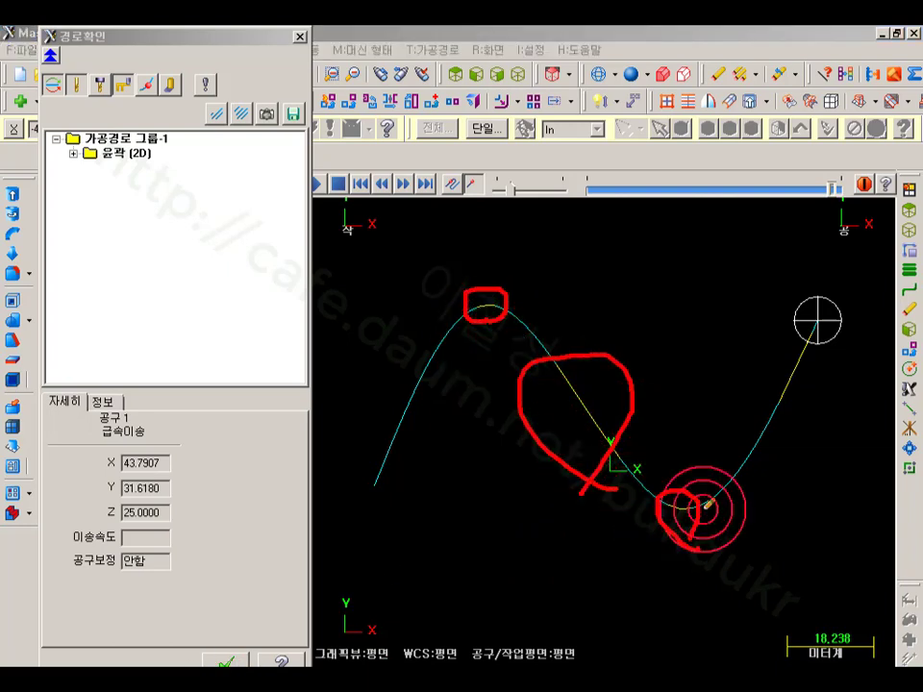
pyautogui.moveTo(766, 371)
pyautogui.mouseDown()
pyautogui.moveTo(793, 411)
pyautogui.moveTo(815, 421)
pyautogui.mouseUp()
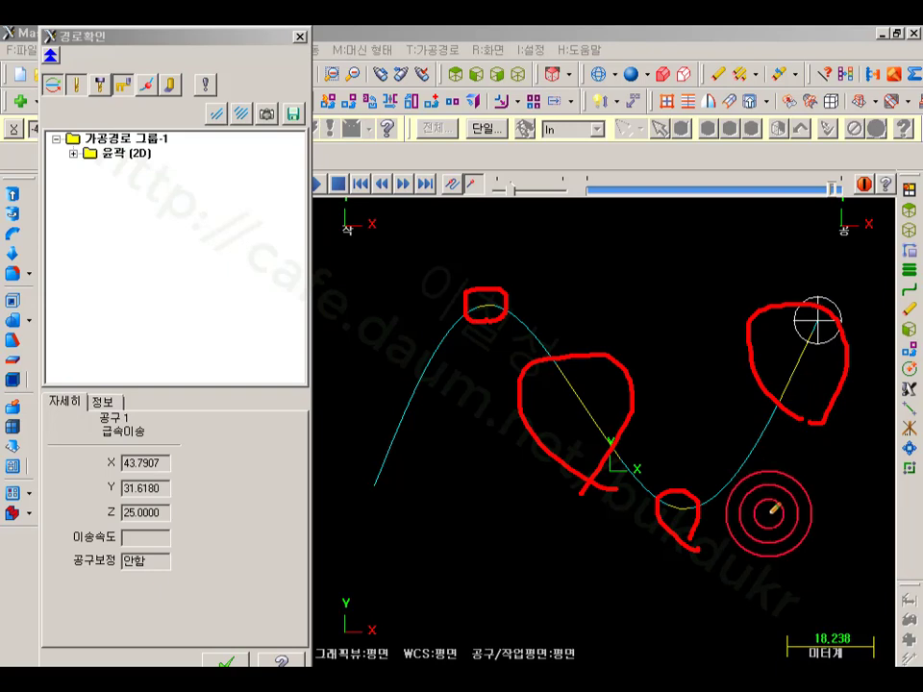
pyautogui.moveTo(506, 314); pyautogui.dragTo(534, 332)
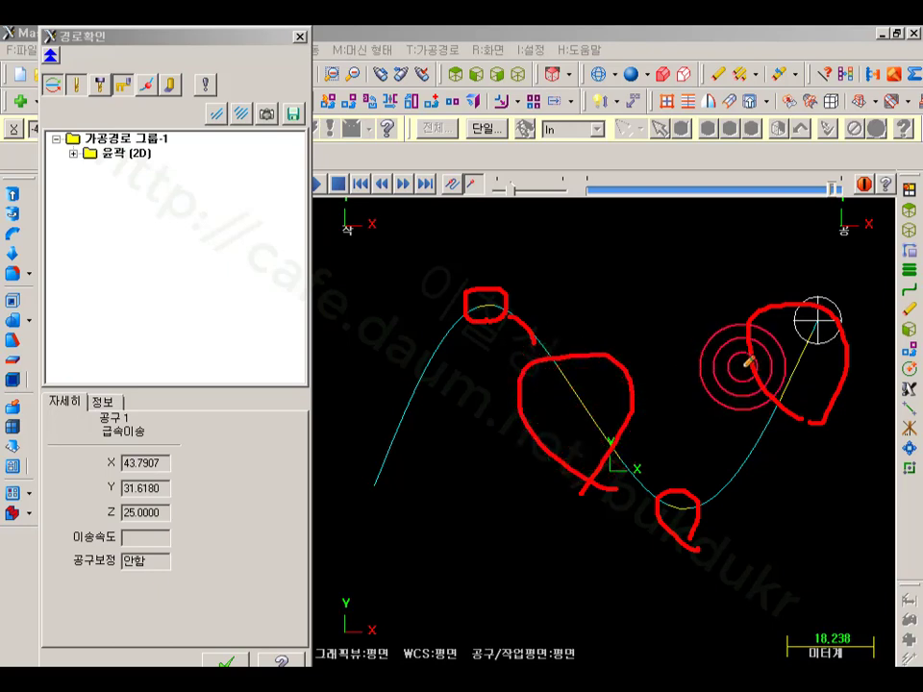
pyautogui.rightClick(616, 290)
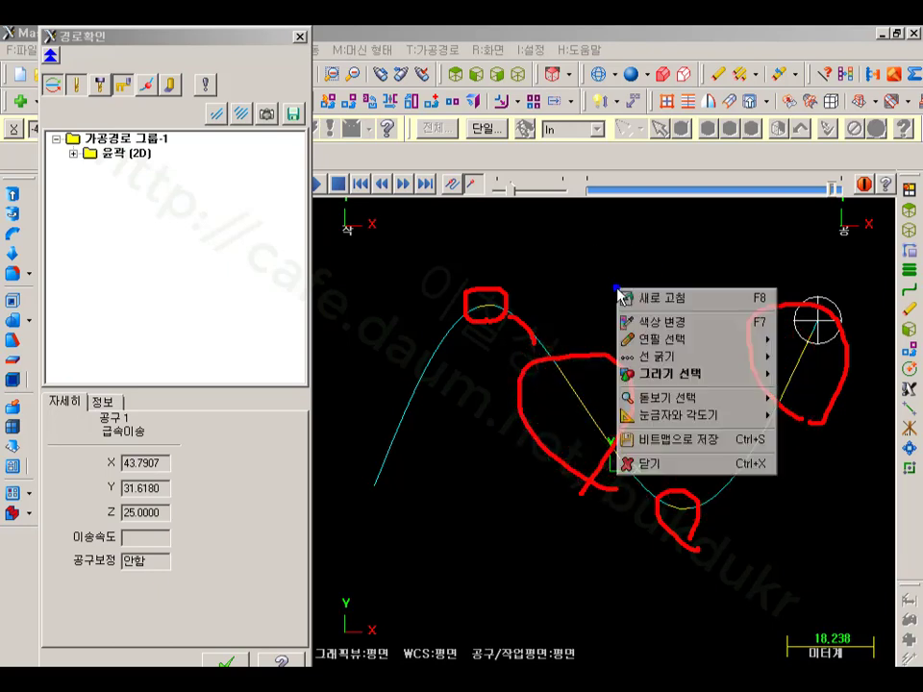
pyautogui.click(670, 468)
pyautogui.scroll(1, 544, 336)
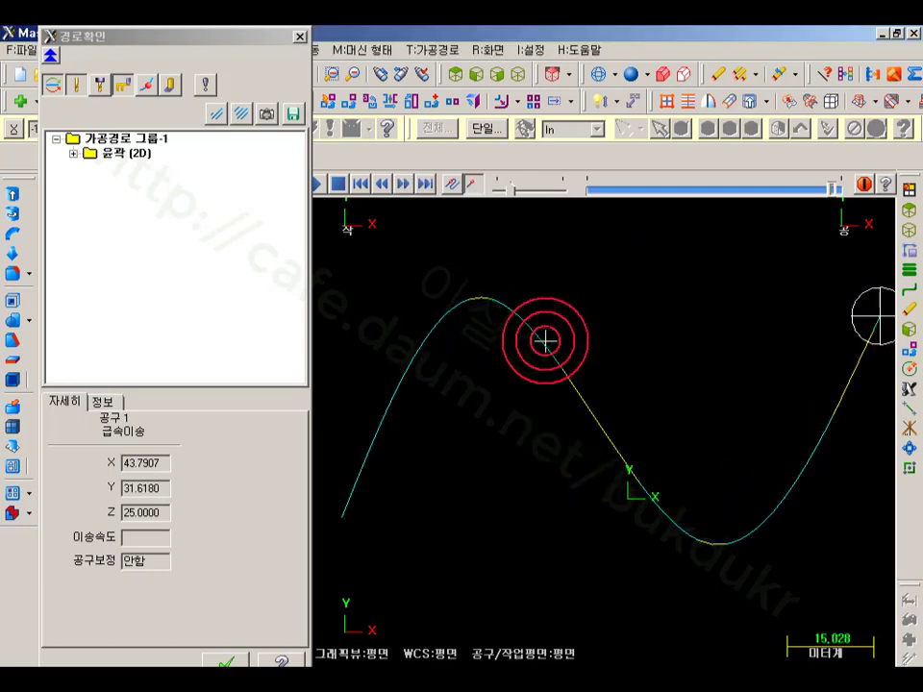
pyautogui.scroll(-1, 642, 337)
pyautogui.click(225, 662)
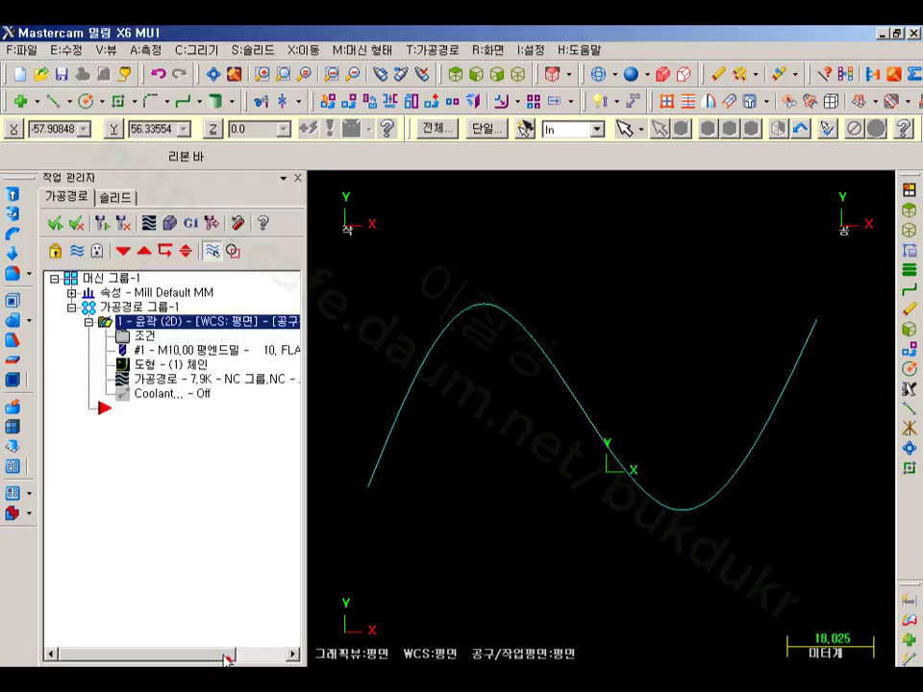
# - Set the contour toolpath's 거르기 비율 (filter ratio) to 3:1, check the resulting tolerances, and regenerate the toolpath
pyautogui.click(156, 348)
pyautogui.click(406, 226)
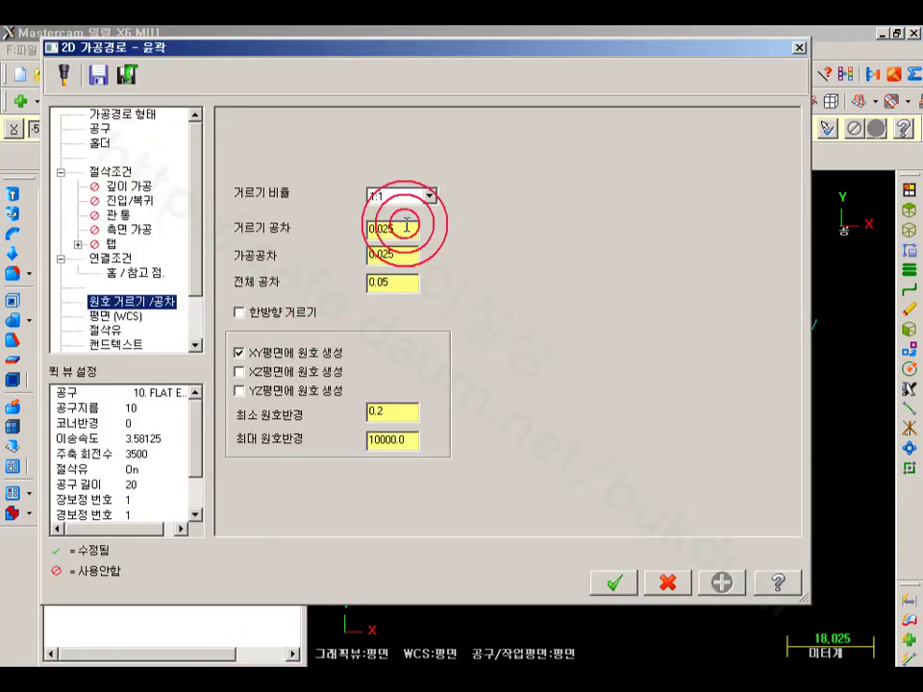
pyautogui.click(427, 195)
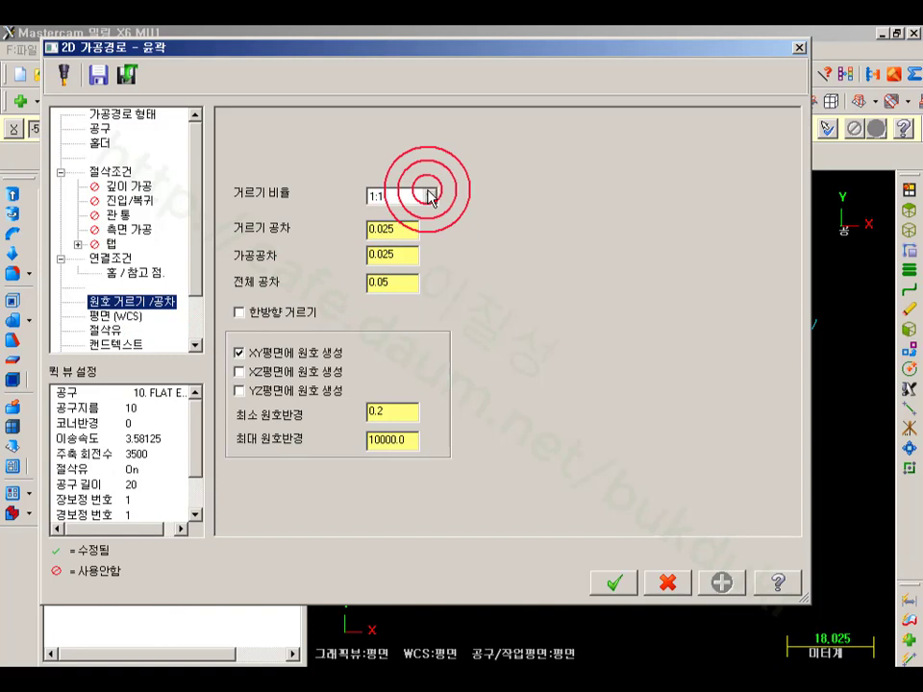
pyautogui.click(428, 195)
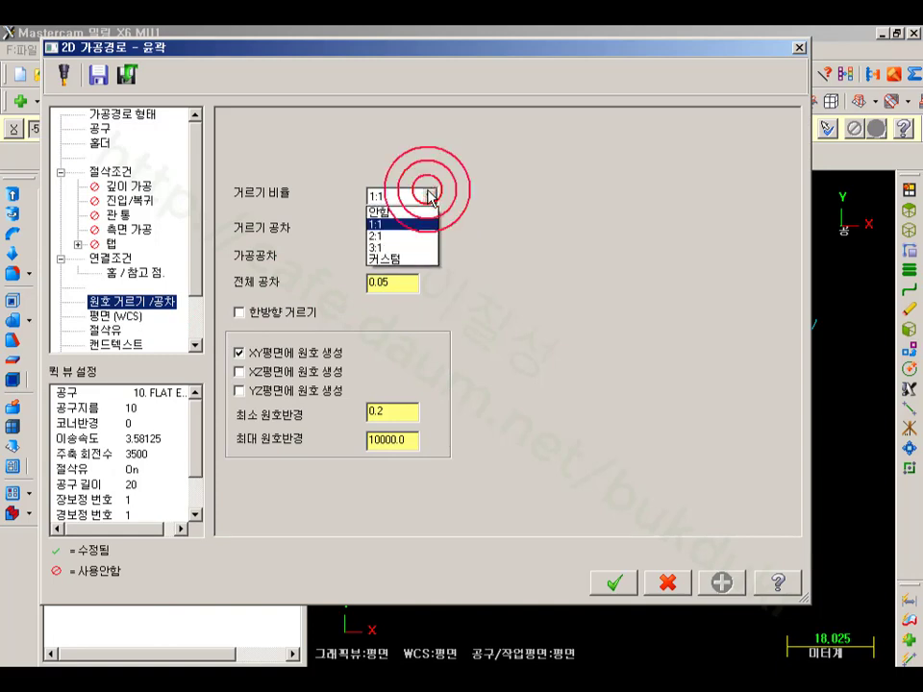
pyautogui.click(402, 247)
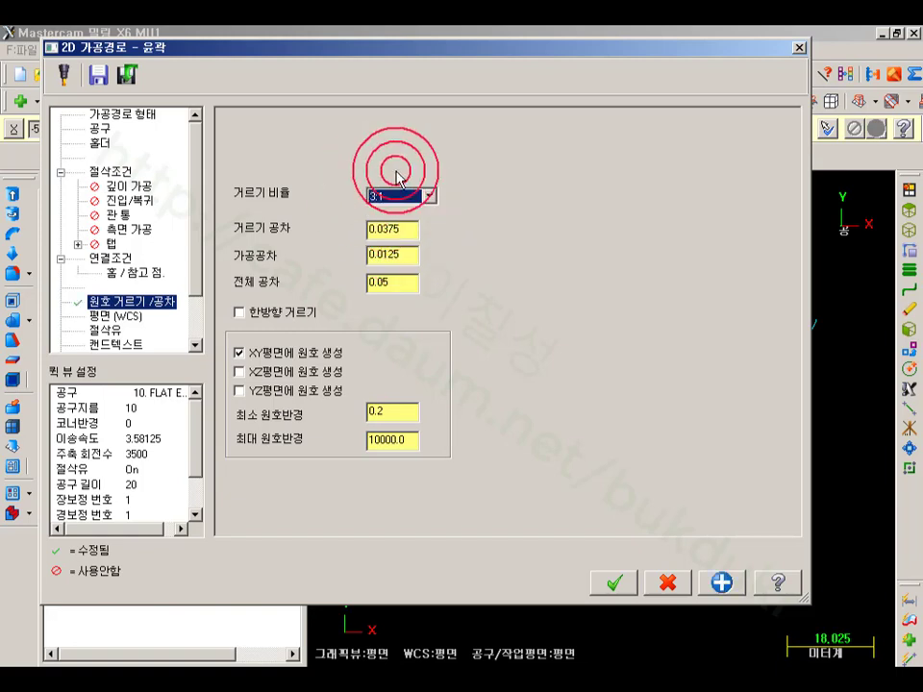
pyautogui.click(559, 237)
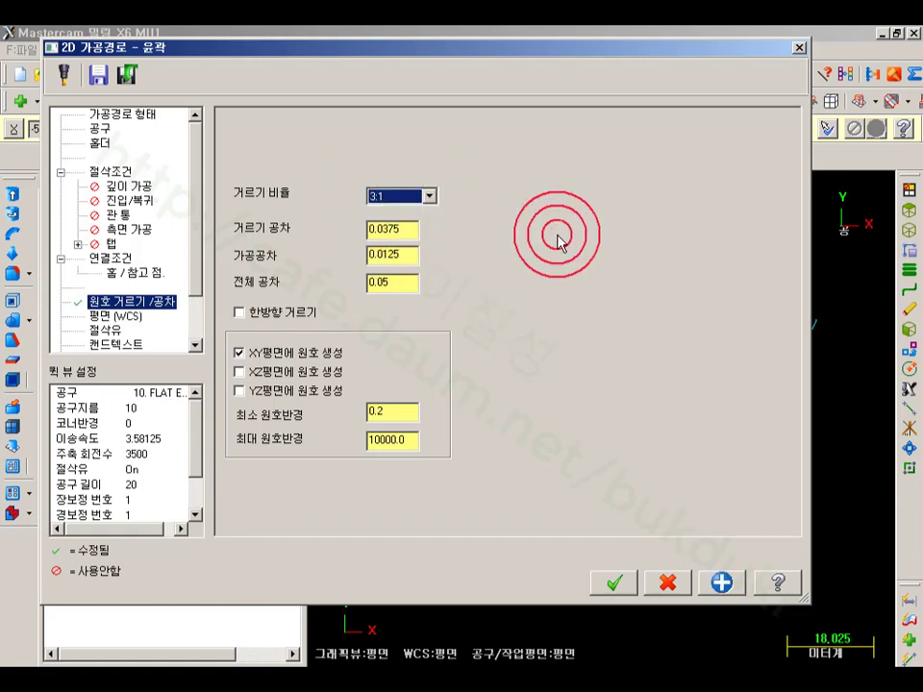
pyautogui.click(406, 255)
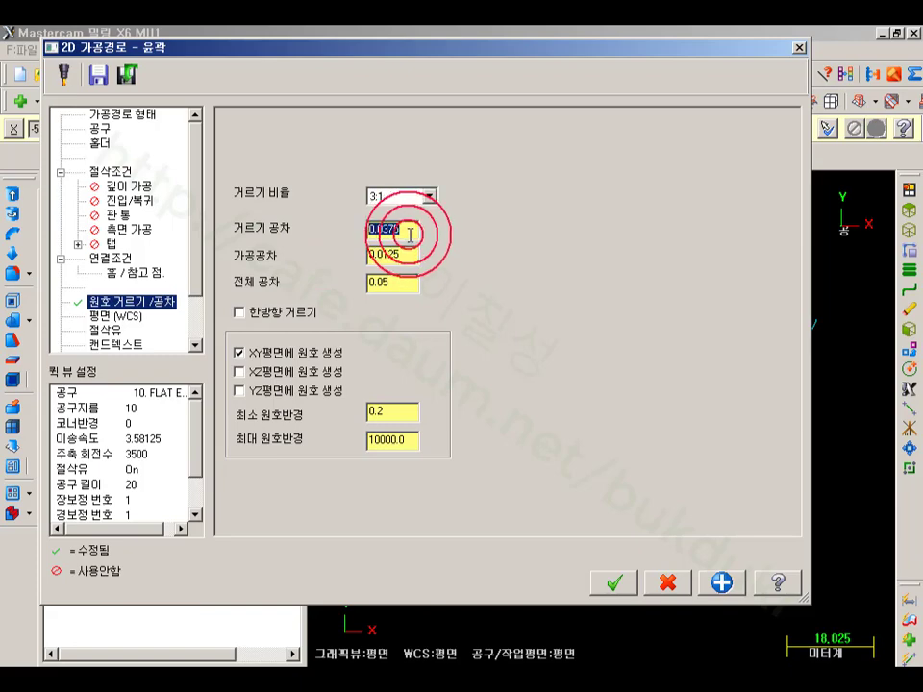
pyautogui.click(613, 581)
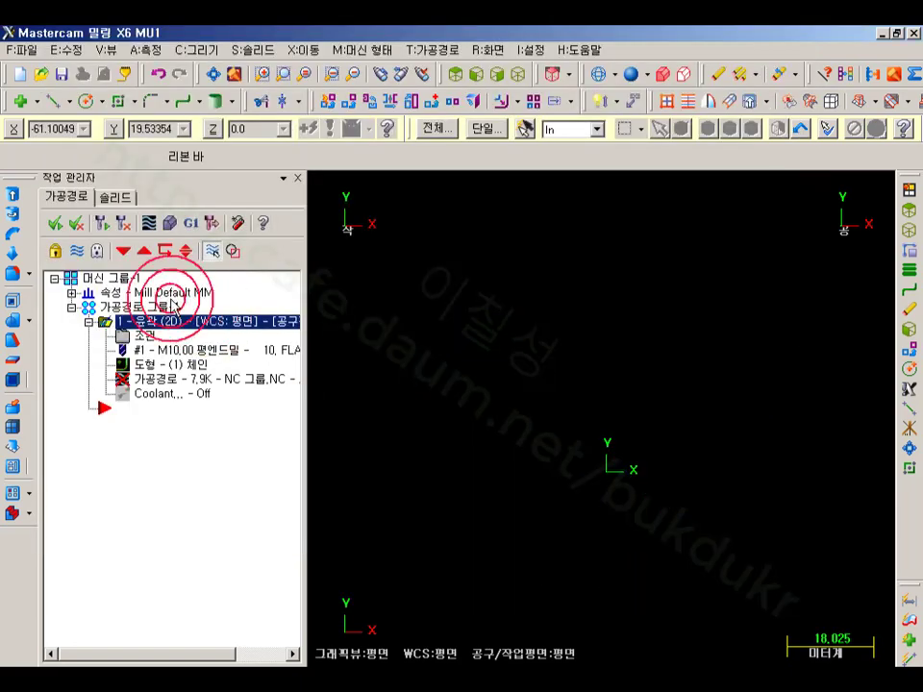
pyautogui.click(111, 231)
# - Backplot the 3:1 filtered contour toolpath, step back from its end to inspect an arc move's details, and close the backplot
pyautogui.click(183, 380)
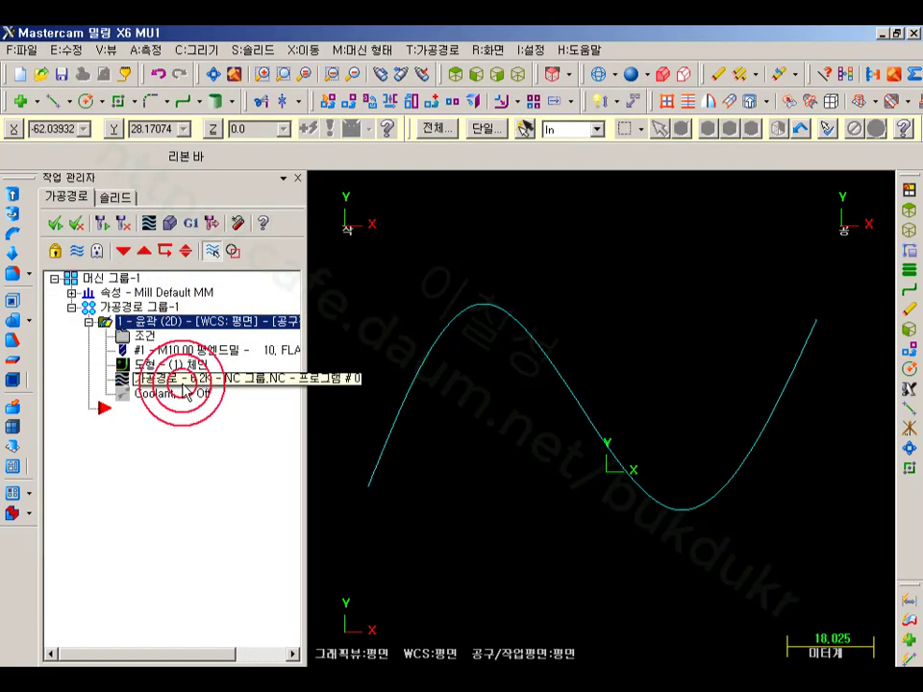
pyautogui.moveTo(584, 190)
pyautogui.mouseDown()
pyautogui.moveTo(680, 196)
pyautogui.moveTo(764, 222)
pyautogui.moveTo(834, 213)
pyautogui.moveTo(789, 463)
pyautogui.moveTo(631, 580)
pyautogui.mouseUp()
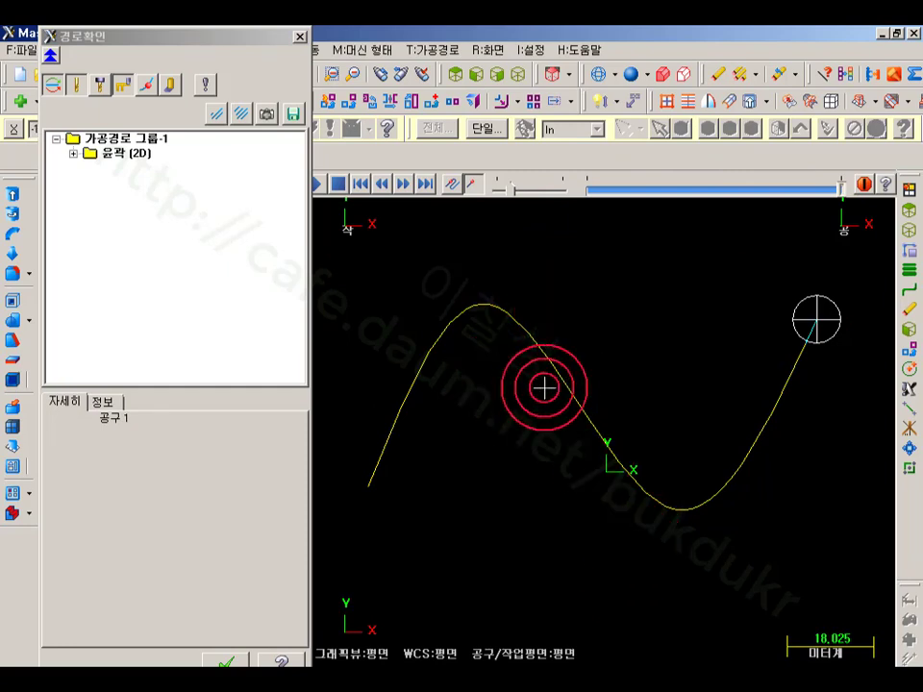
pyautogui.scroll(2, 618, 390)
pyautogui.scroll(-3, 618, 389)
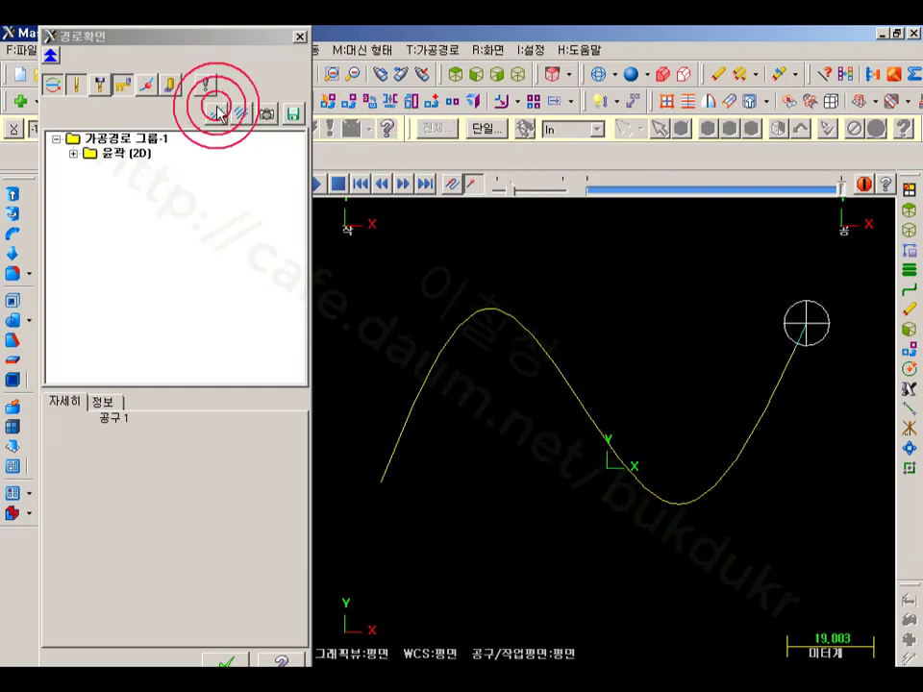
pyautogui.moveTo(838, 187); pyautogui.dragTo(764, 189)
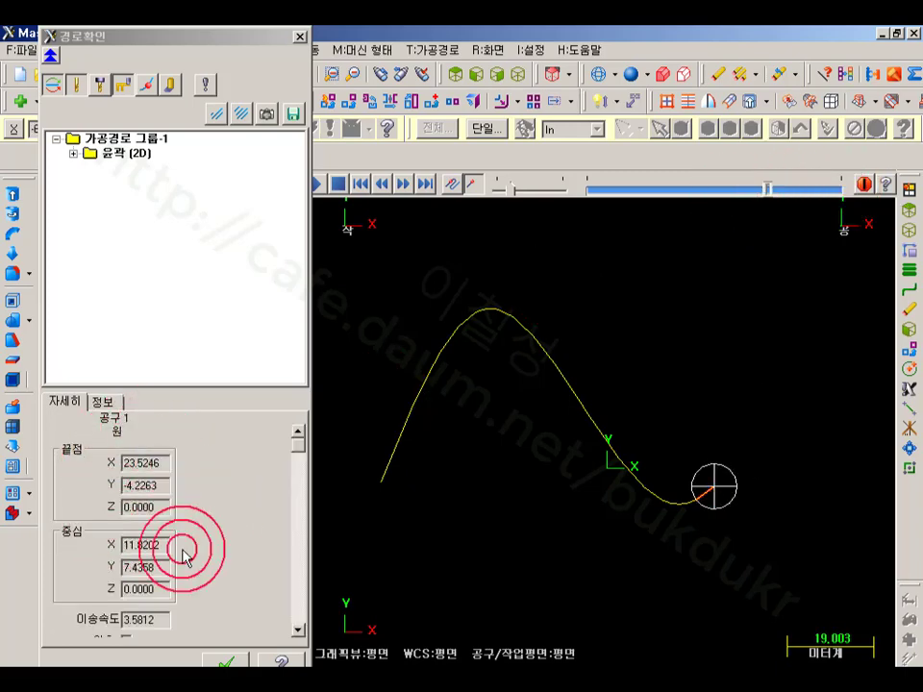
pyautogui.click(225, 662)
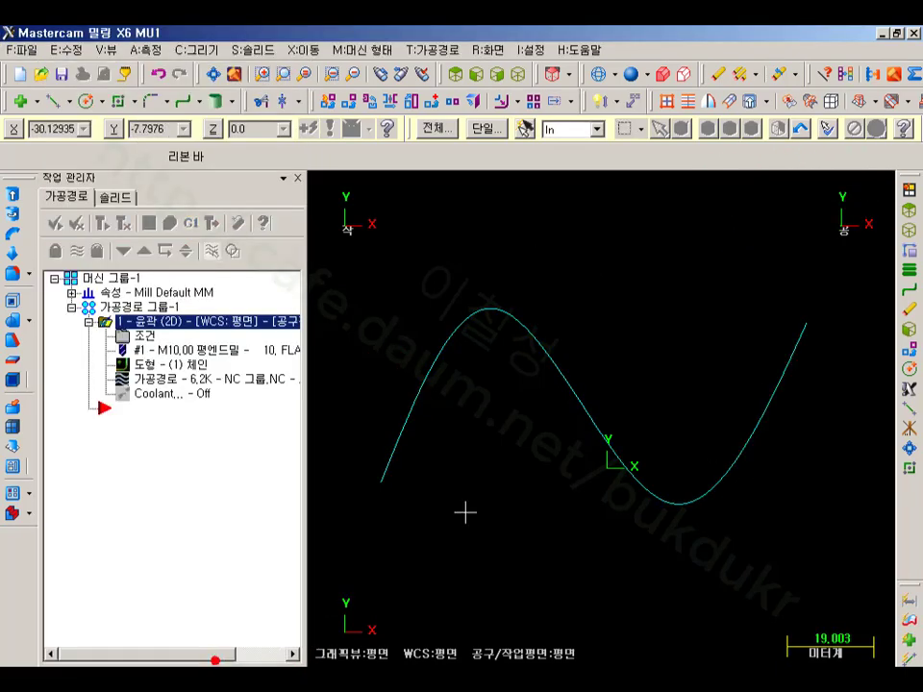
pyautogui.click(602, 449)
# - Post the contour toolpath with 쓰기전 묻기 (ask before writing) enabled and save the NC file as 22
pyautogui.click(192, 224)
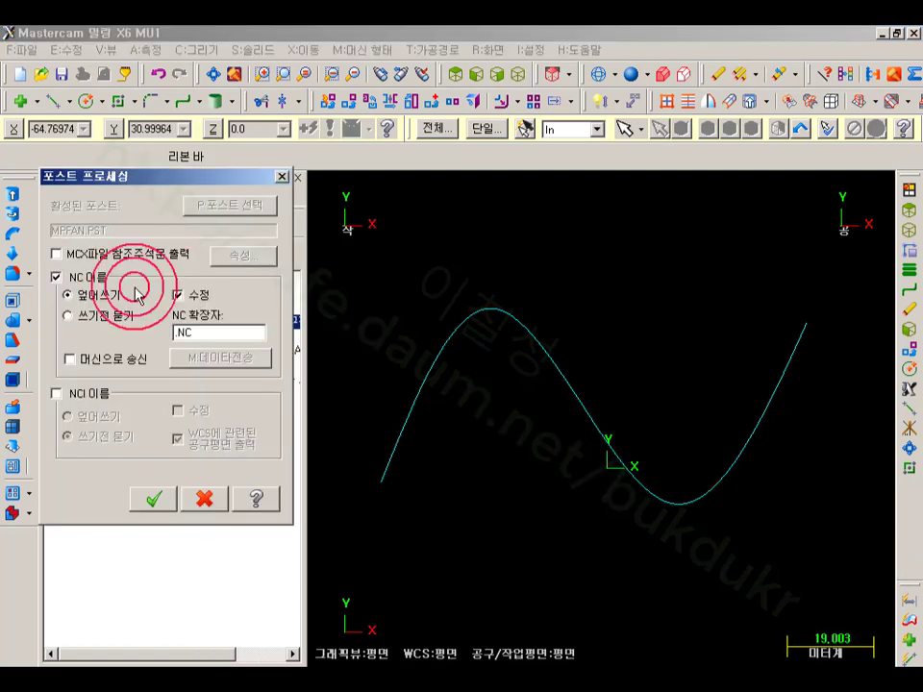
pyautogui.click(111, 318)
pyautogui.click(152, 499)
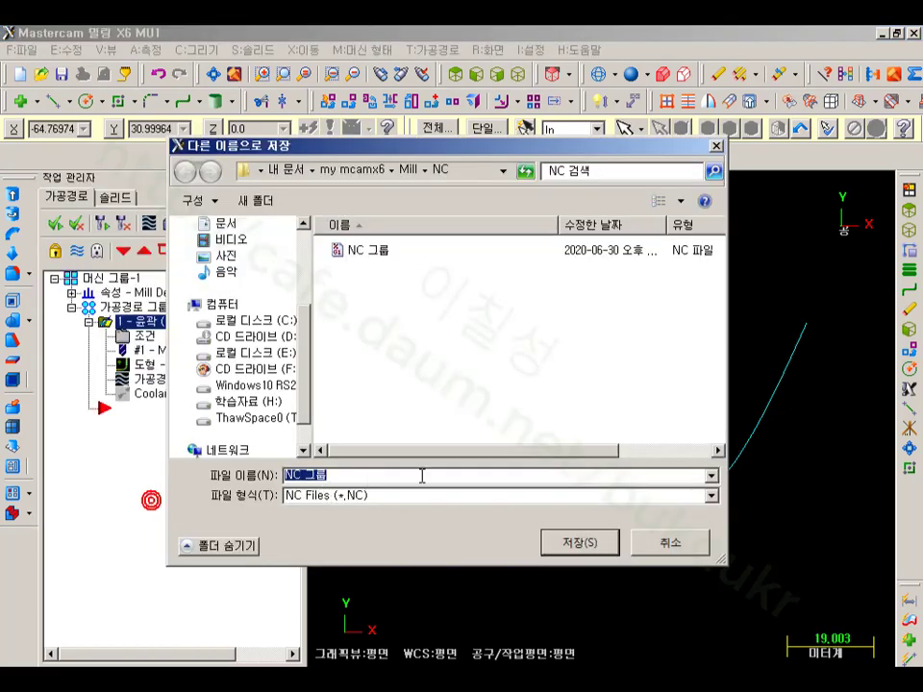
pyautogui.click(443, 477)
pyautogui.click(587, 544)
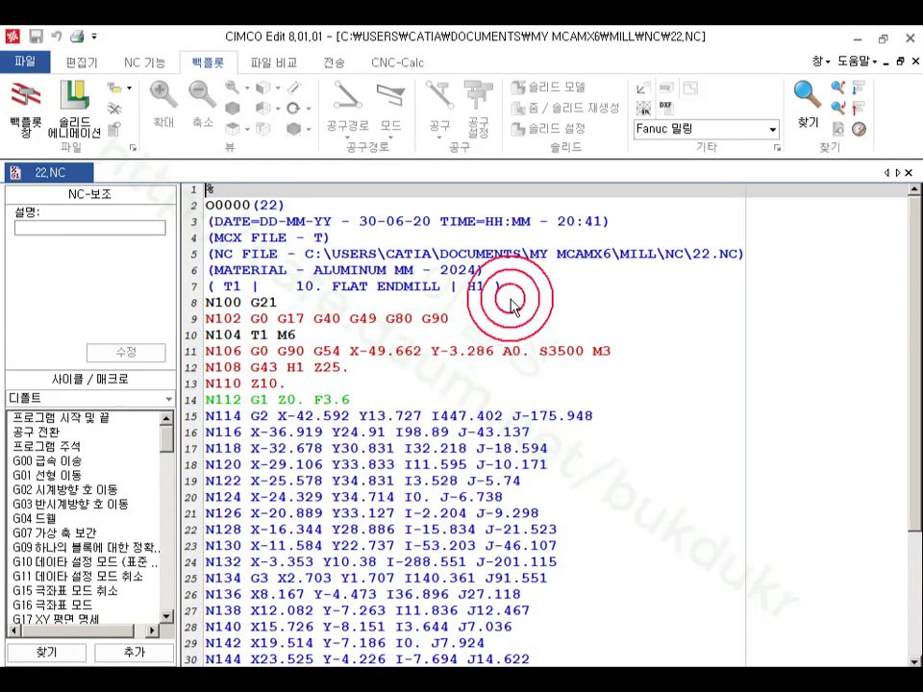
# - Examine the arc blocks N114 to N150 in the posted 22.NC code and return to Mastercam
pyautogui.scroll(-4, 566, 340)
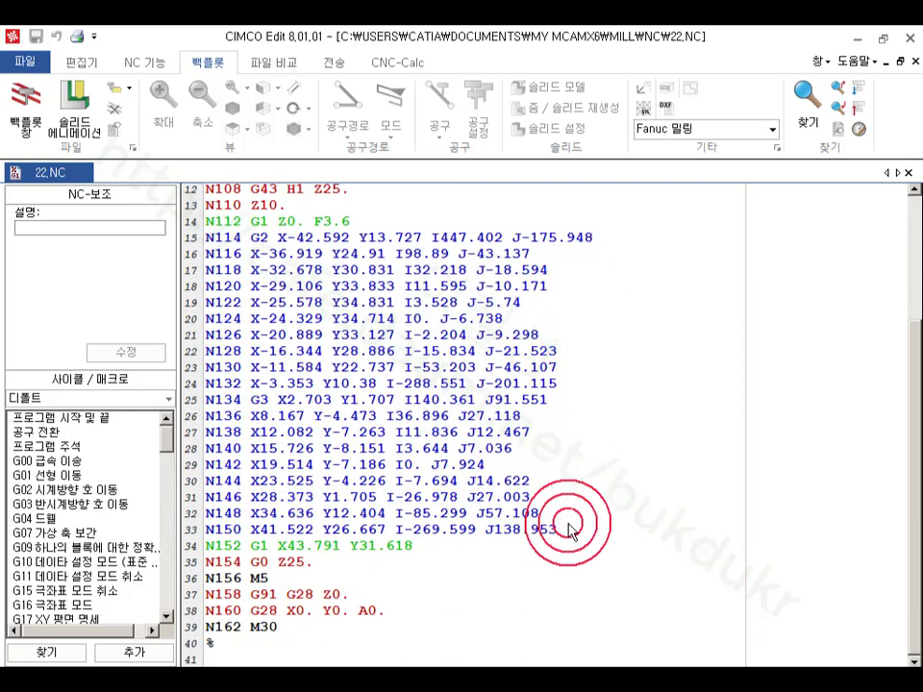
pyautogui.moveTo(558, 528); pyautogui.dragTo(204, 243)
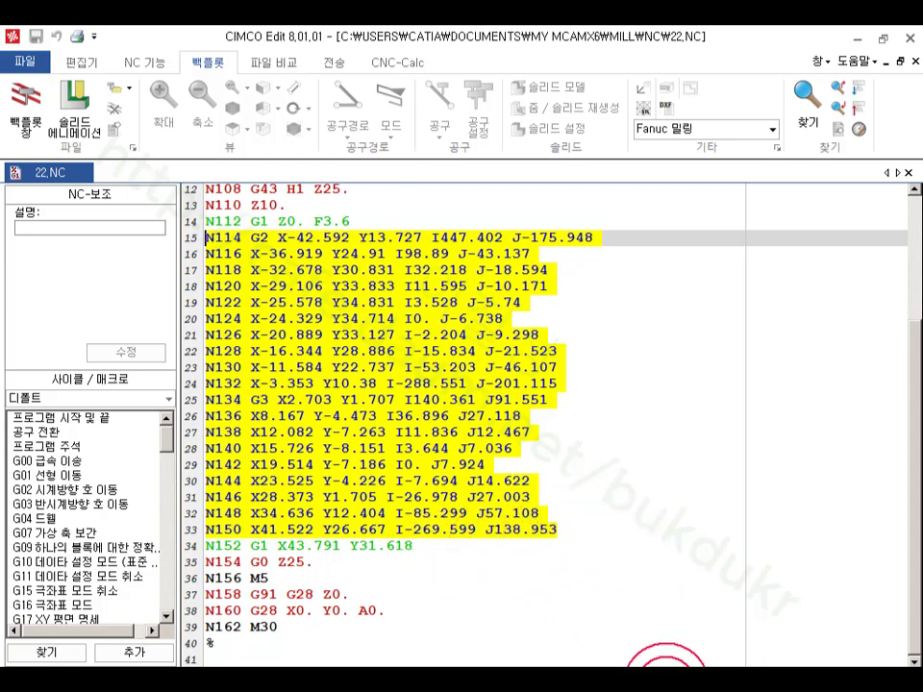
pyautogui.click(861, 41)
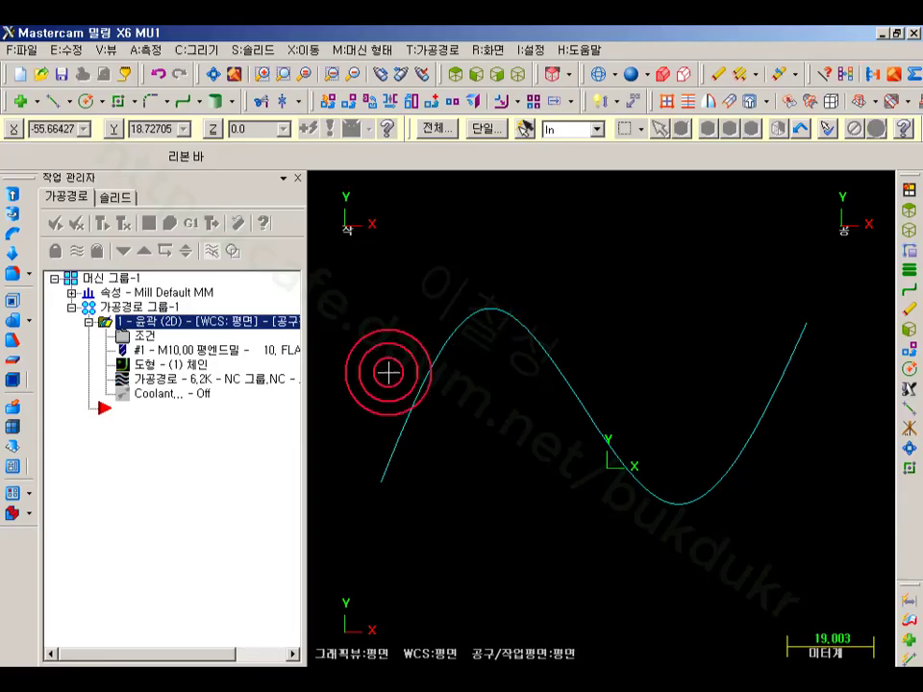
# - Copy the contour operation after itself in the toolpath group with 뒤로 복사 (copy after)
pyautogui.moveTo(128, 320); pyautogui.dragTo(135, 488)
pyautogui.moveTo(135, 488); pyautogui.dragTo(175, 486, button='right')
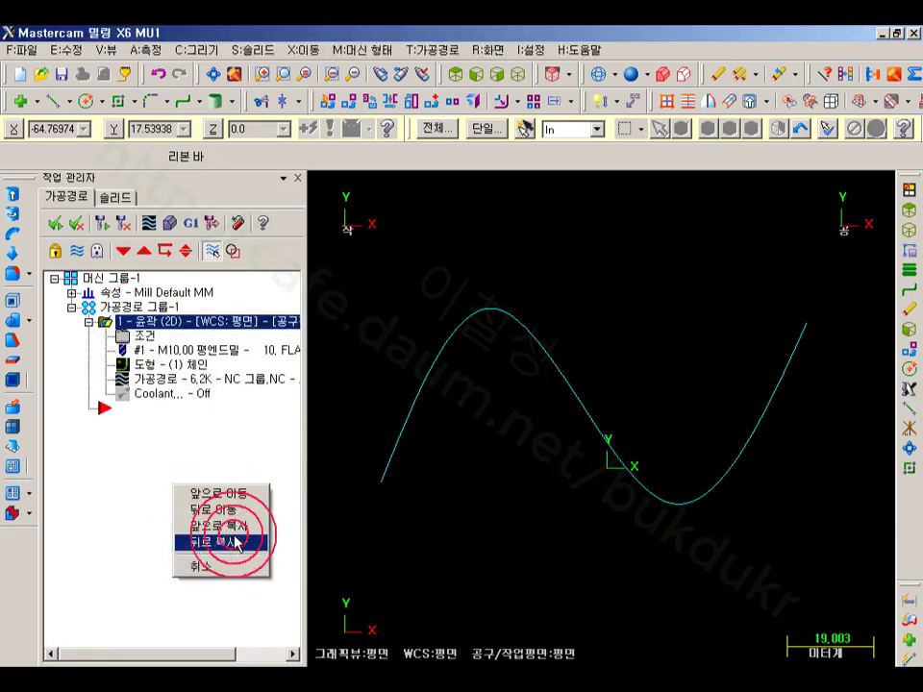
pyautogui.click(231, 545)
# - Set the first contour operation's 거르기 비율 (filter ratio) to 안함 (off) and regenerate its toolpath
pyautogui.click(134, 336)
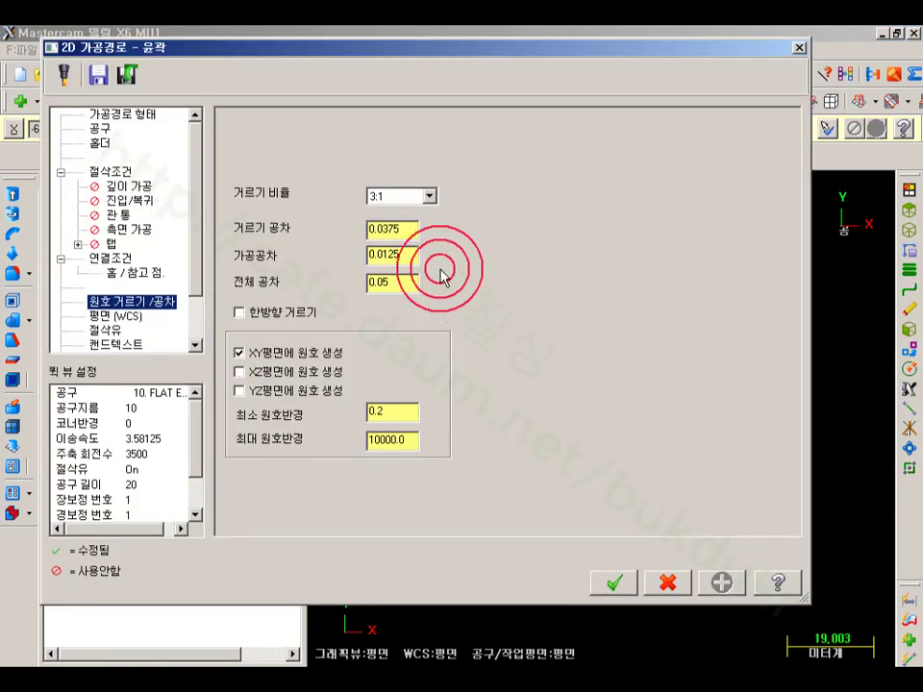
pyautogui.click(423, 196)
pyautogui.click(404, 212)
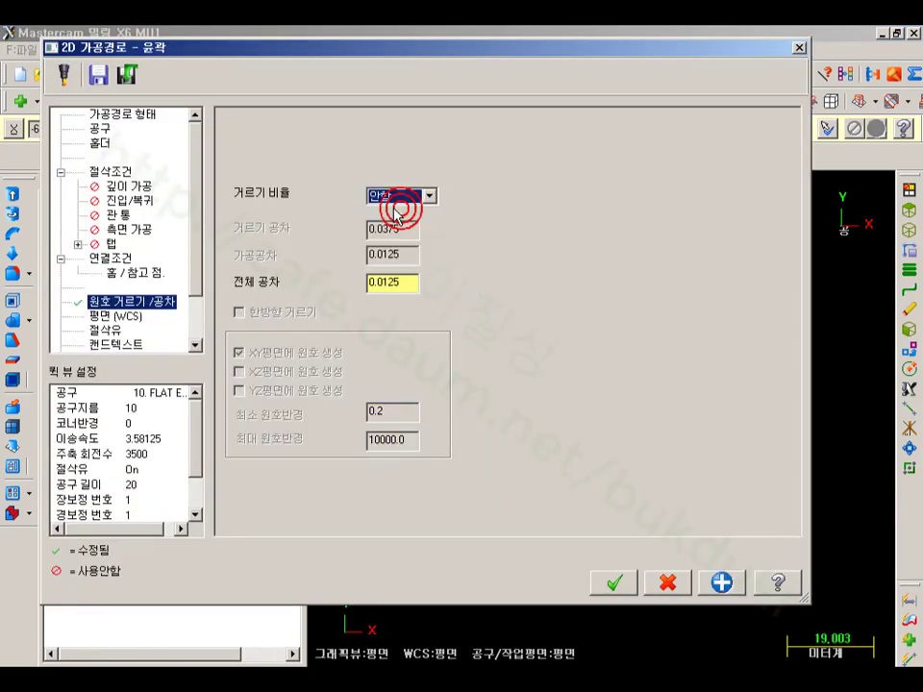
pyautogui.click(615, 584)
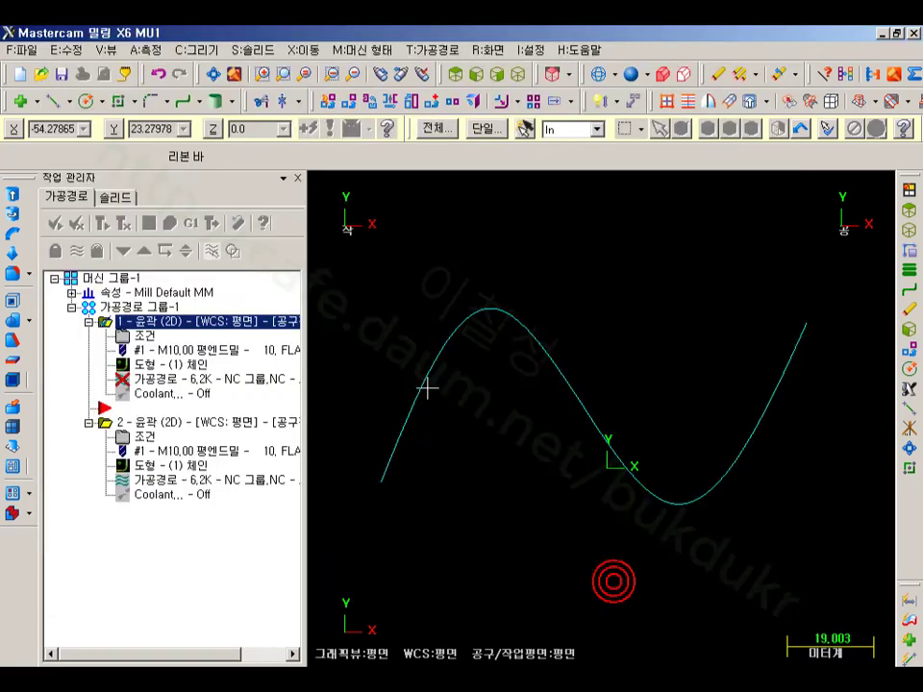
pyautogui.click(102, 224)
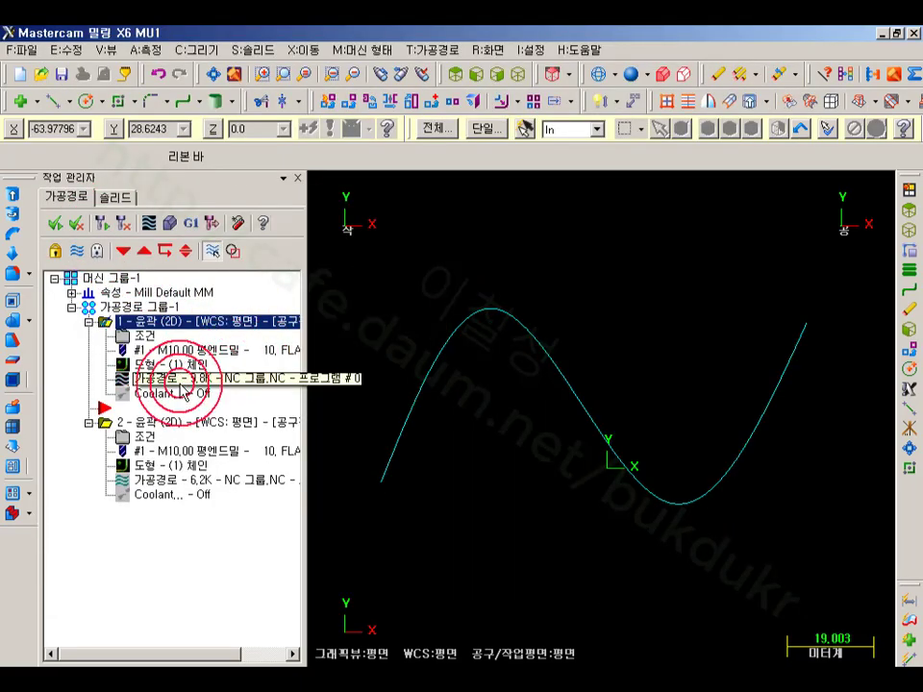
# - Post only the unfiltered first contour operation, declining to post all operations, and save the NC file as 111
pyautogui.click(189, 223)
pyautogui.click(103, 298)
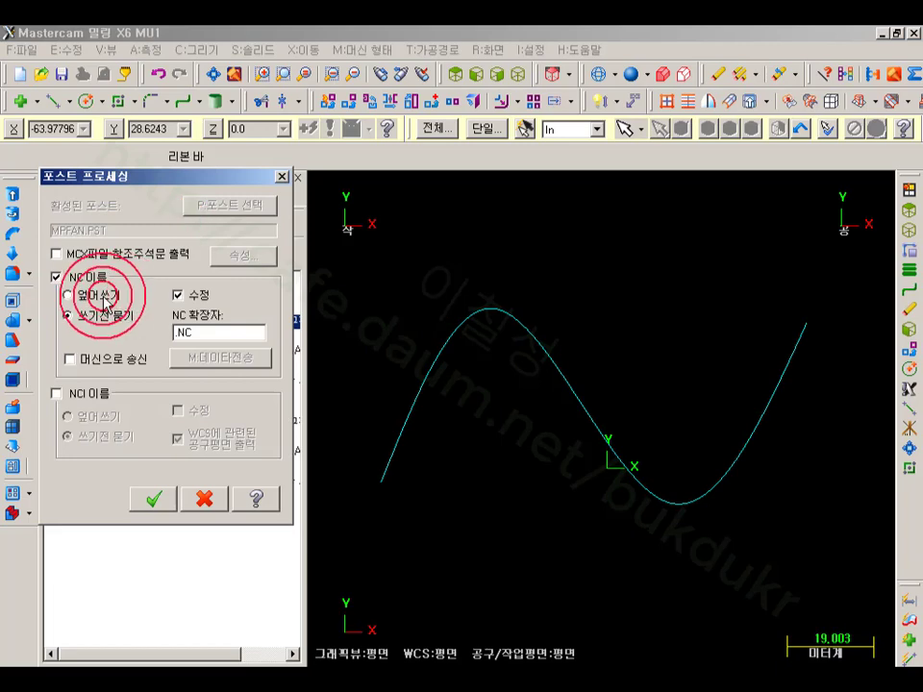
pyautogui.click(152, 497)
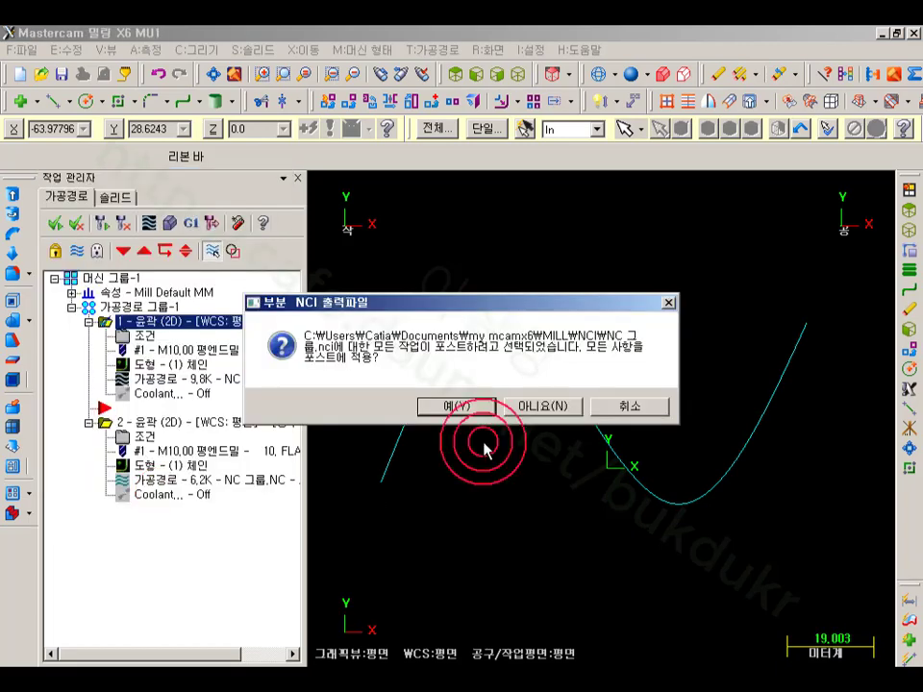
pyautogui.click(527, 408)
pyautogui.write('111')
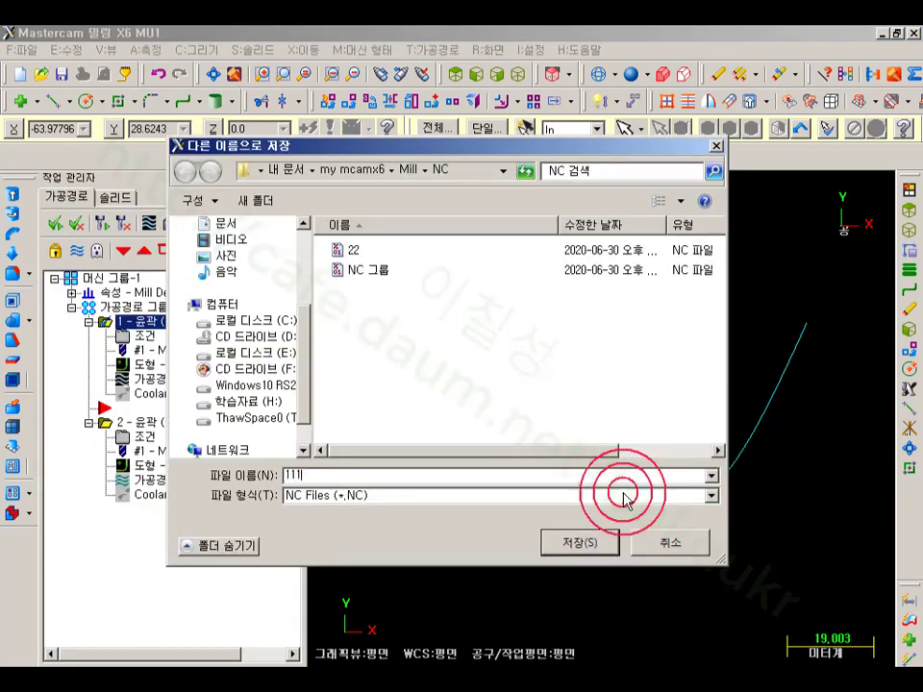
pyautogui.click(583, 541)
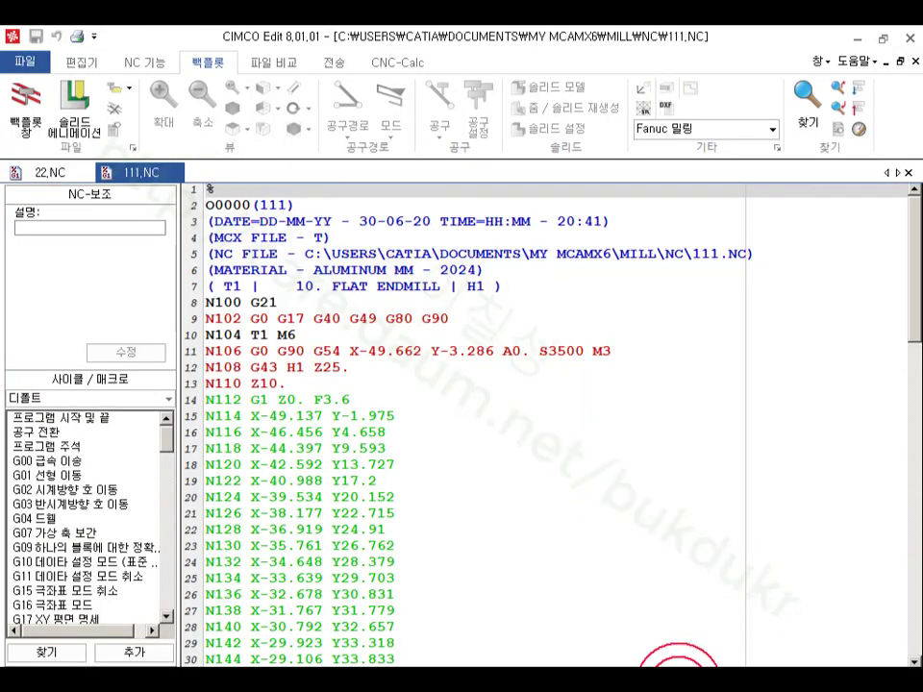
# - Compare the unfiltered linear code in 111.NC with the arc-filtered code in 22.NC for program length and move types
pyautogui.click(488, 420)
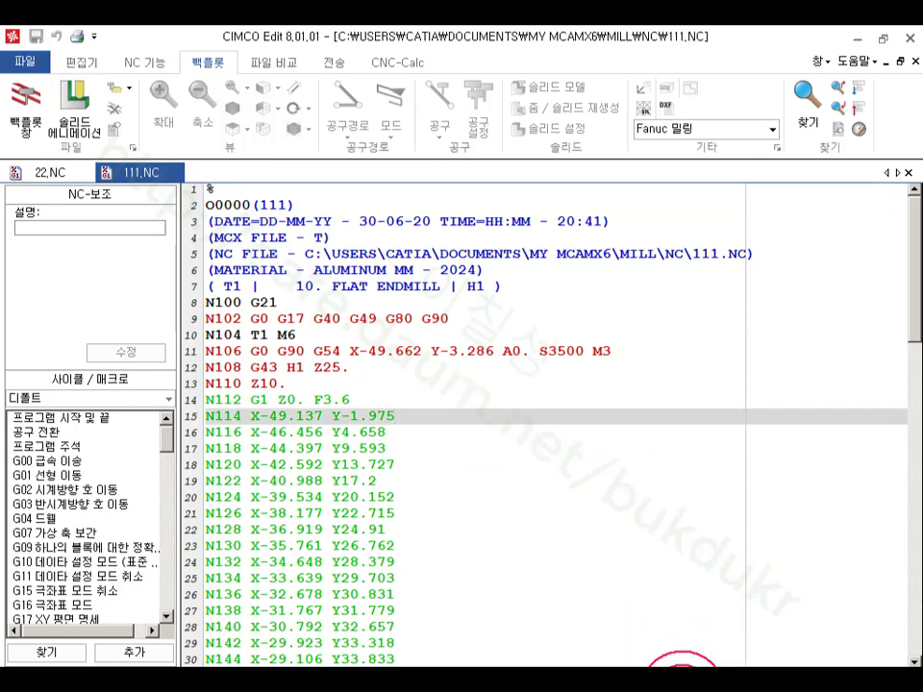
pyautogui.click(70, 175)
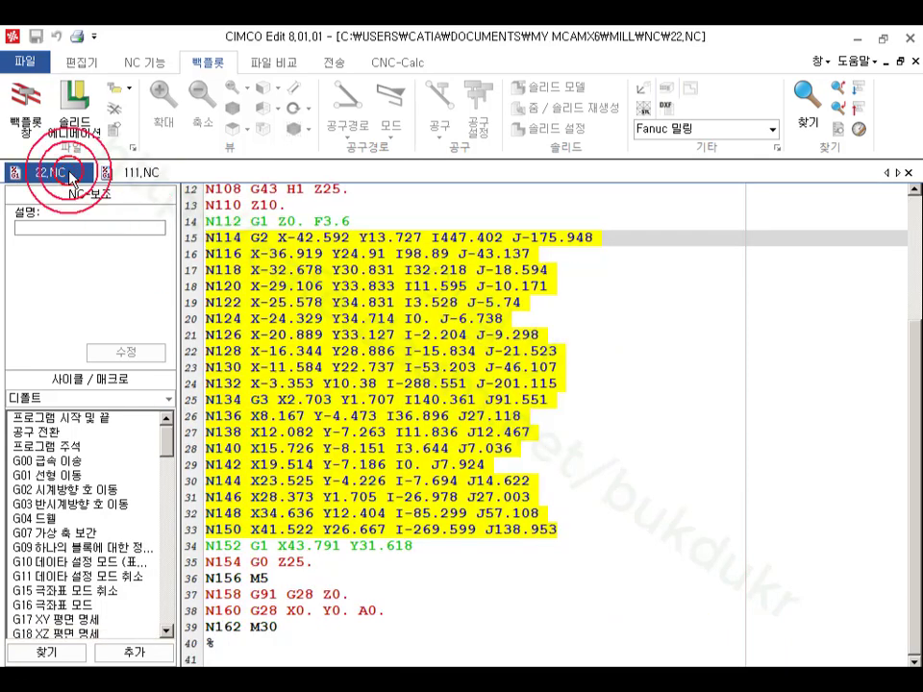
pyautogui.click(130, 172)
pyautogui.scroll(-20, 538, 336)
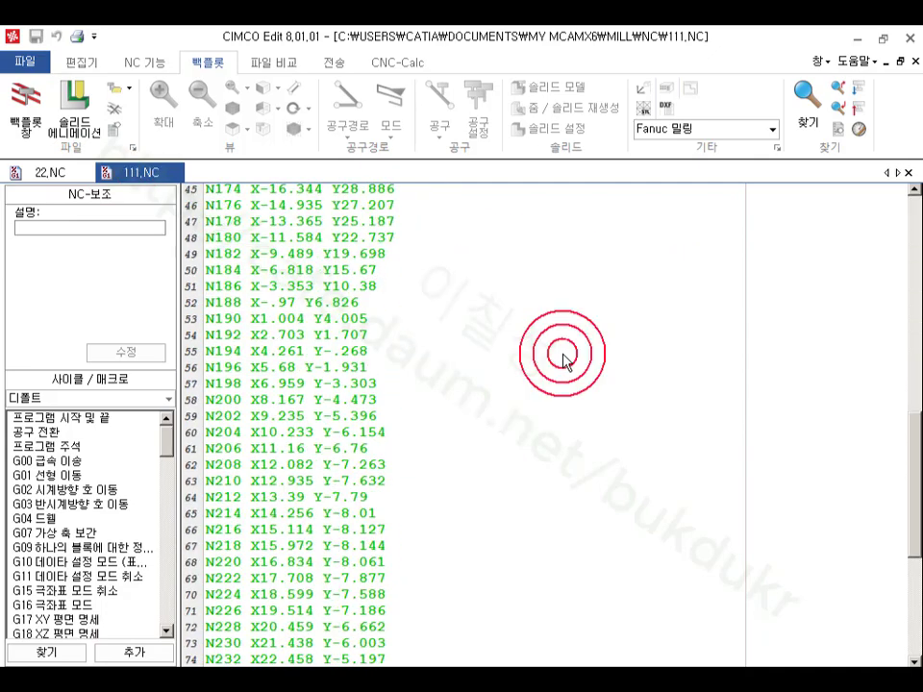
pyautogui.scroll(7, 486, 500)
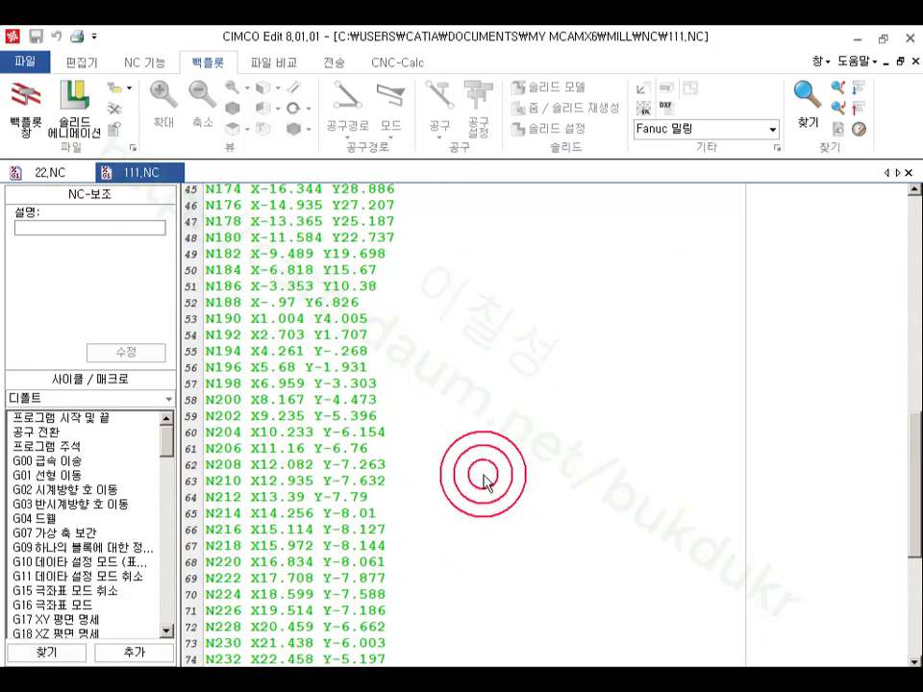
pyautogui.click(519, 314)
pyautogui.click(53, 174)
pyautogui.click(142, 173)
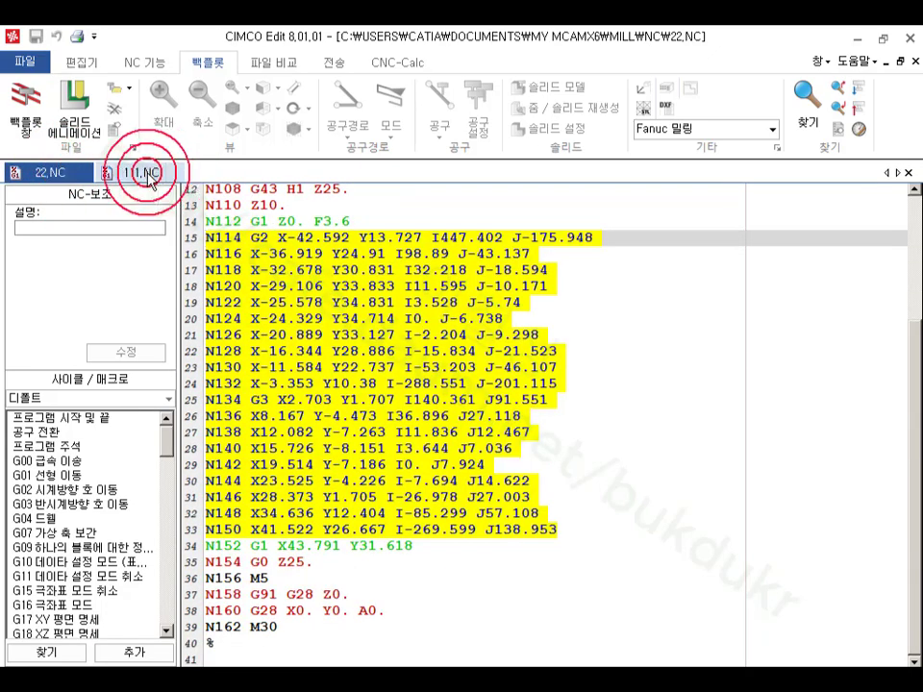
# - Examine the arc moves in 22.NC and compare them with the code in 111.NC
pyautogui.click(67, 173)
pyautogui.click(564, 430)
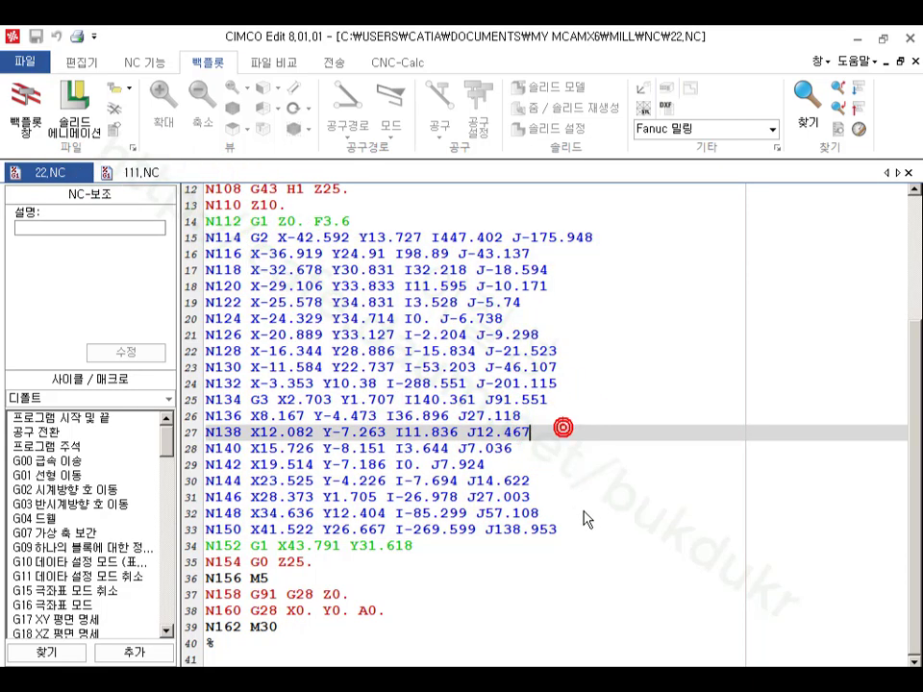
pyautogui.click(334, 325)
pyautogui.click(142, 172)
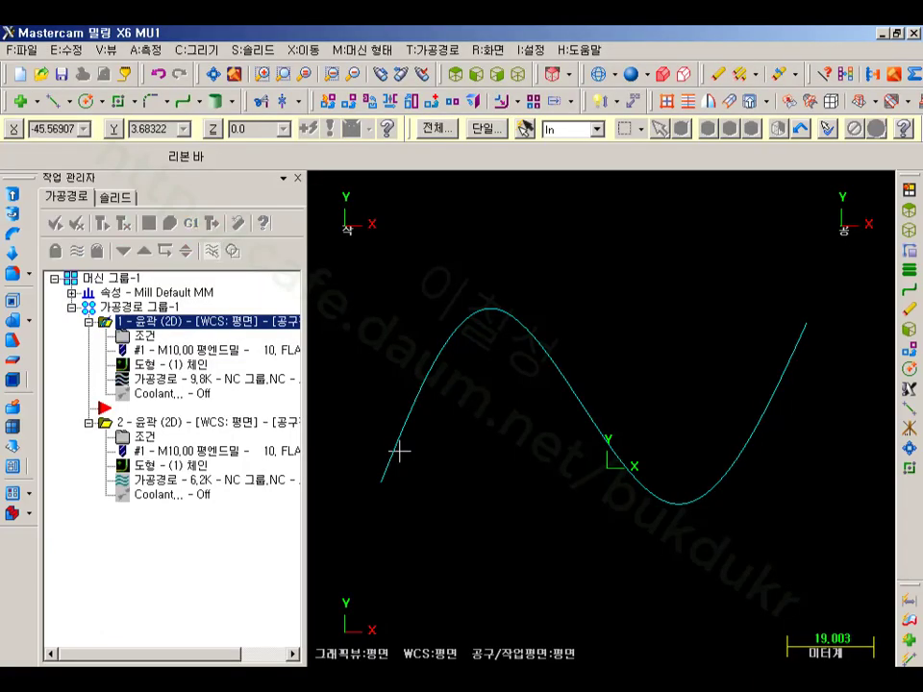
# - In Mastercam, review the arc filter and tolerance settings of both 2D contour operations, leaving their values as they are
pyautogui.click(130, 337)
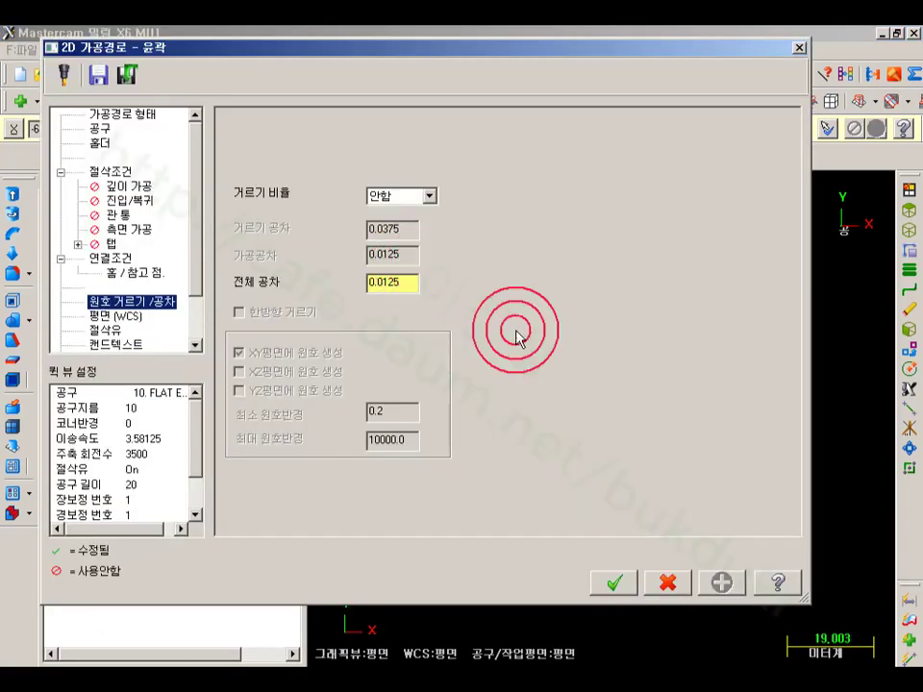
pyautogui.click(671, 582)
pyautogui.click(122, 435)
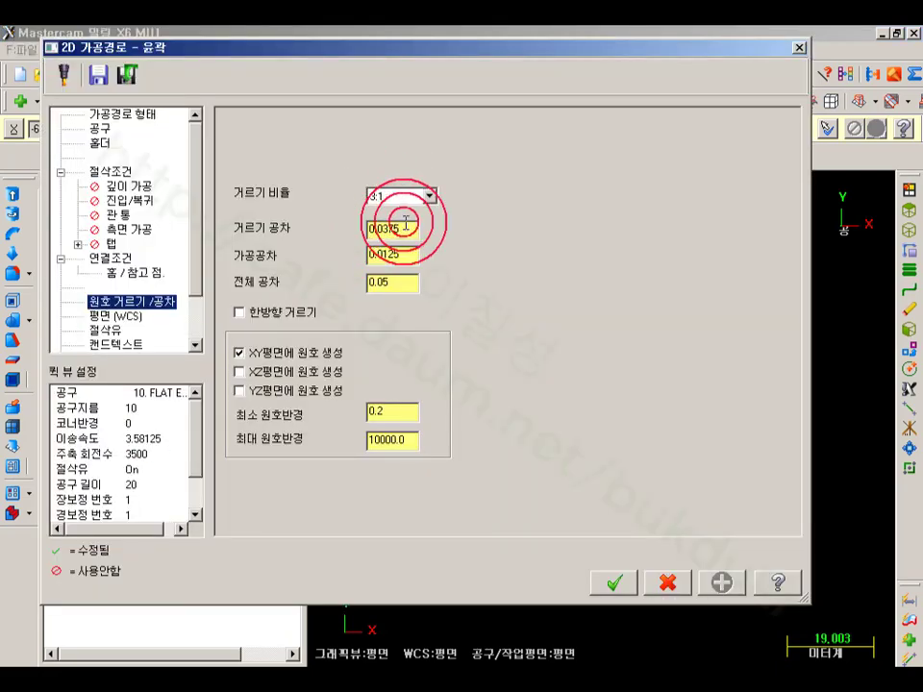
pyautogui.click(408, 257)
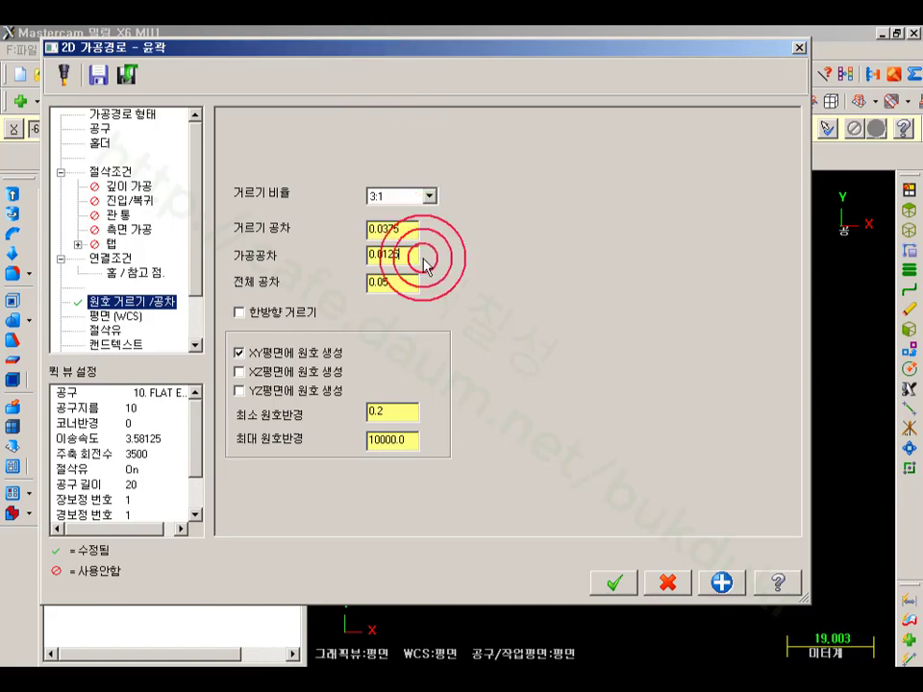
pyautogui.click(399, 285)
pyautogui.click(613, 582)
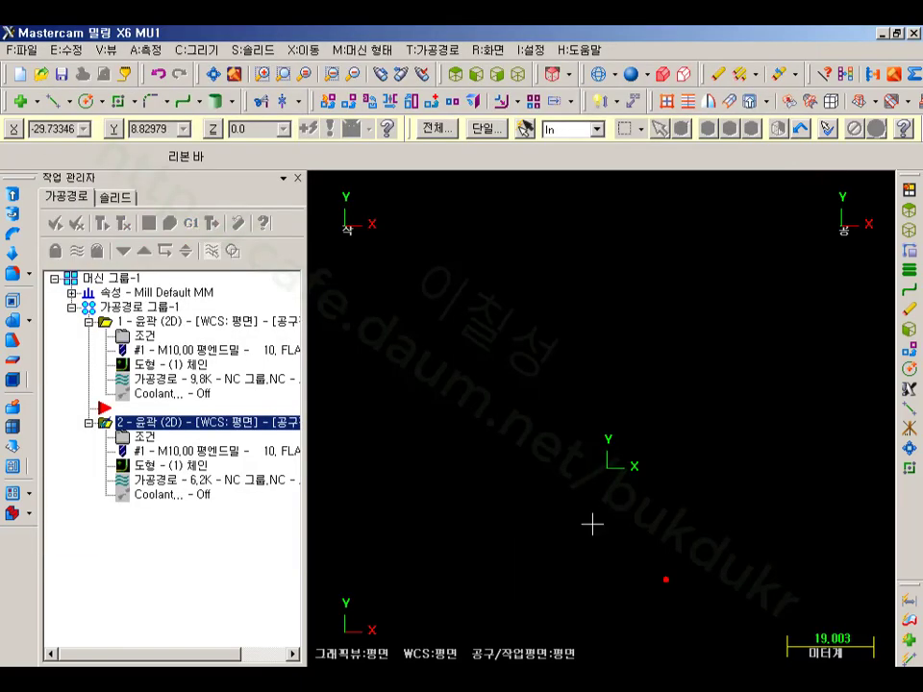
pyautogui.click(116, 338)
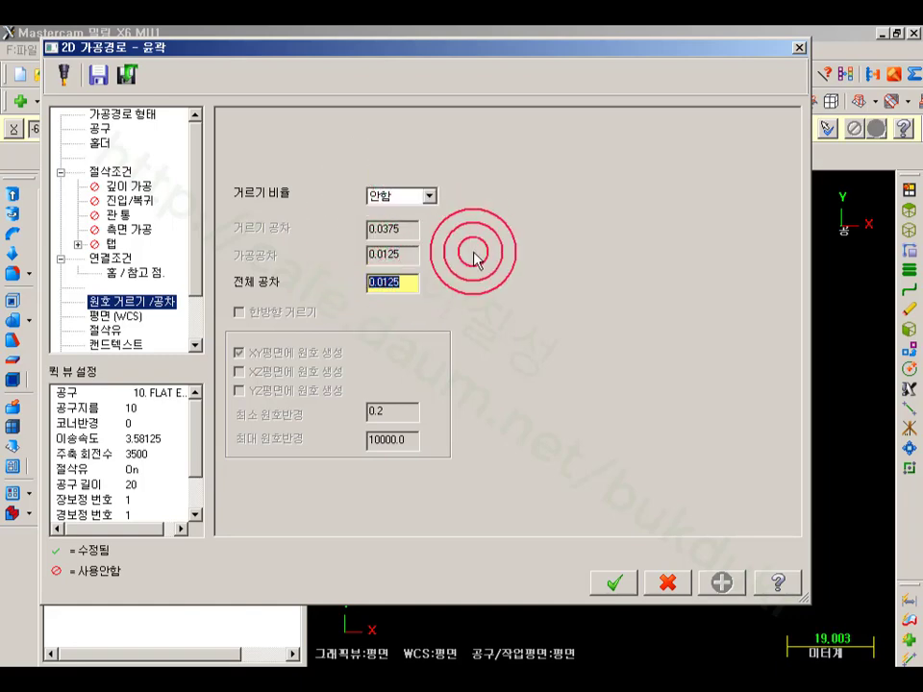
pyautogui.click(615, 581)
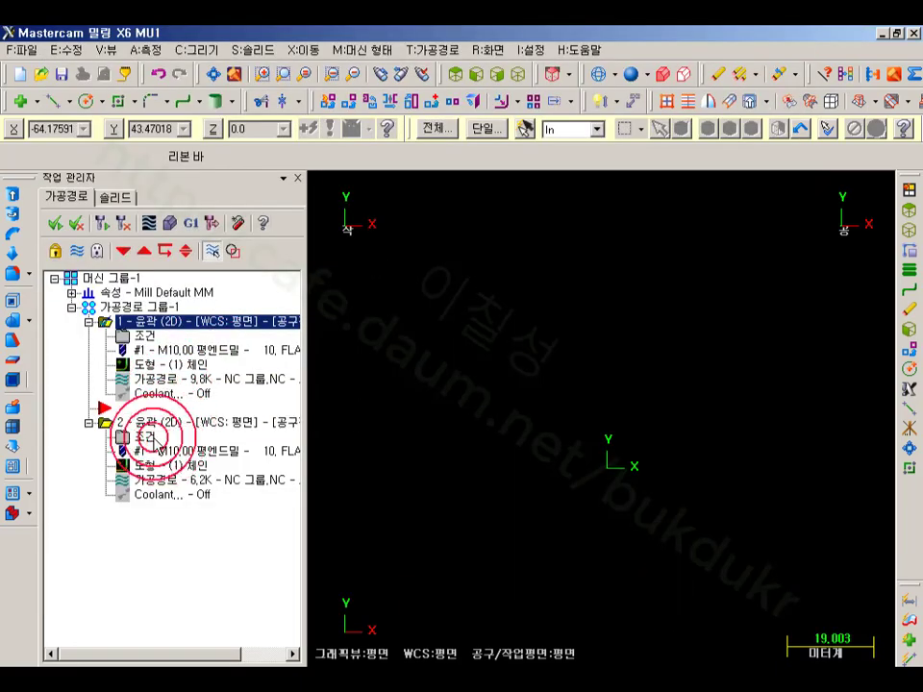
# - Set the total tolerance of the second contour operation to 0.01 with the 3:1 filter ratio
pyautogui.click(136, 436)
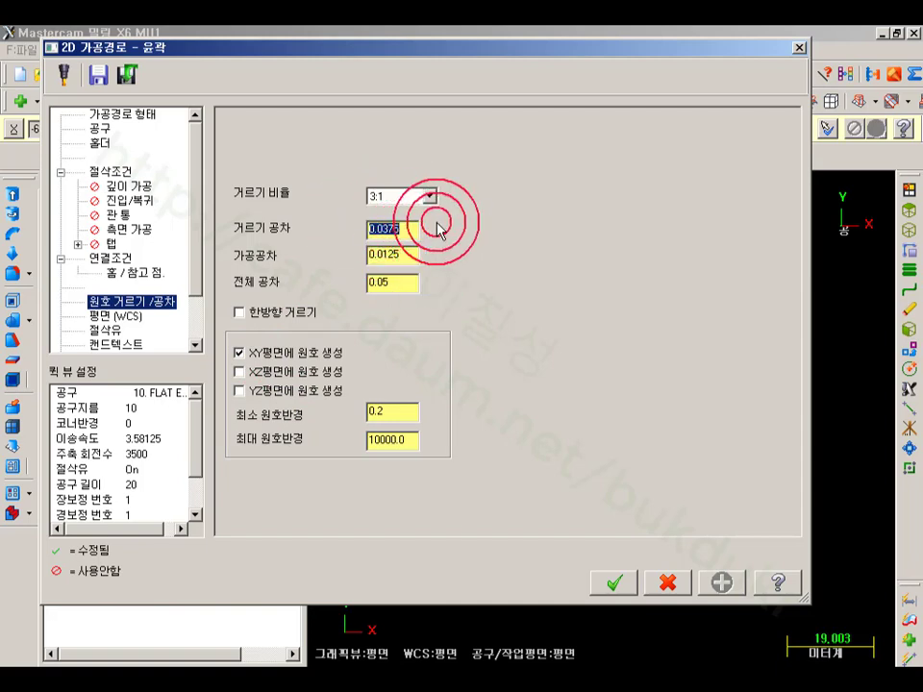
pyautogui.click(404, 283)
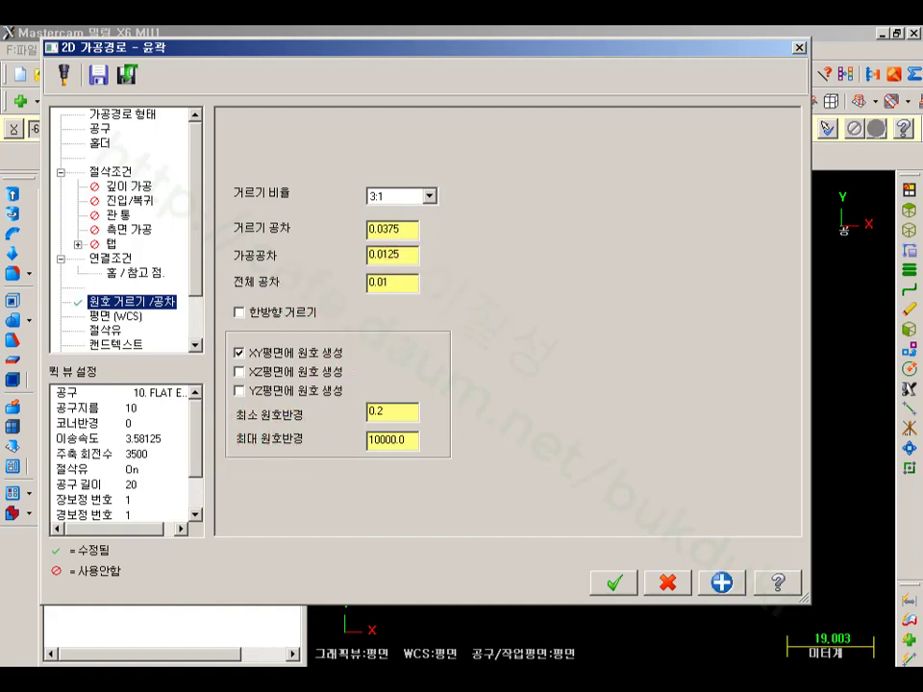
pyautogui.click(367, 265)
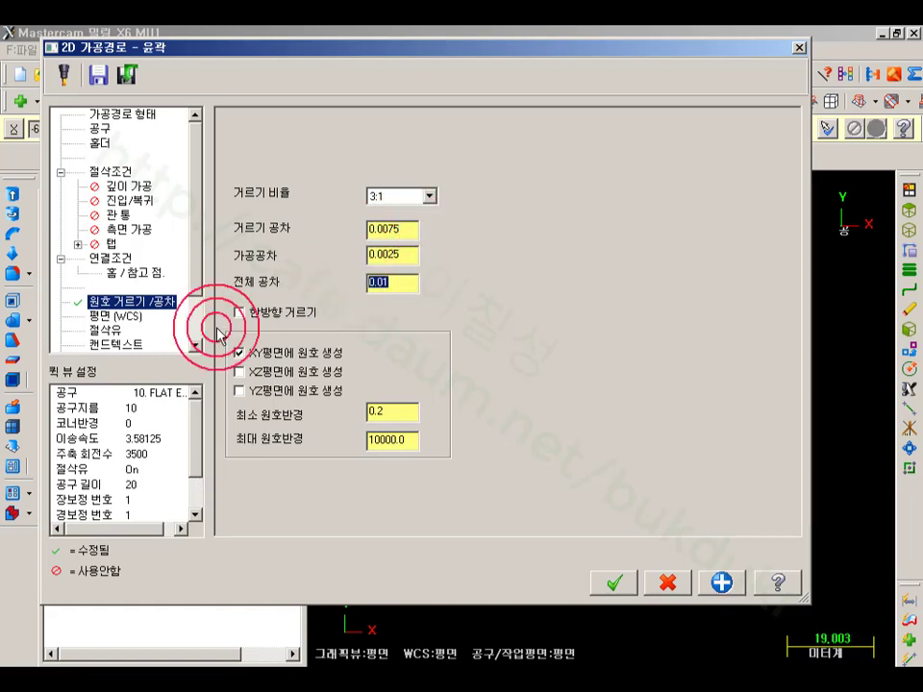
pyautogui.click(403, 229)
pyautogui.click(613, 582)
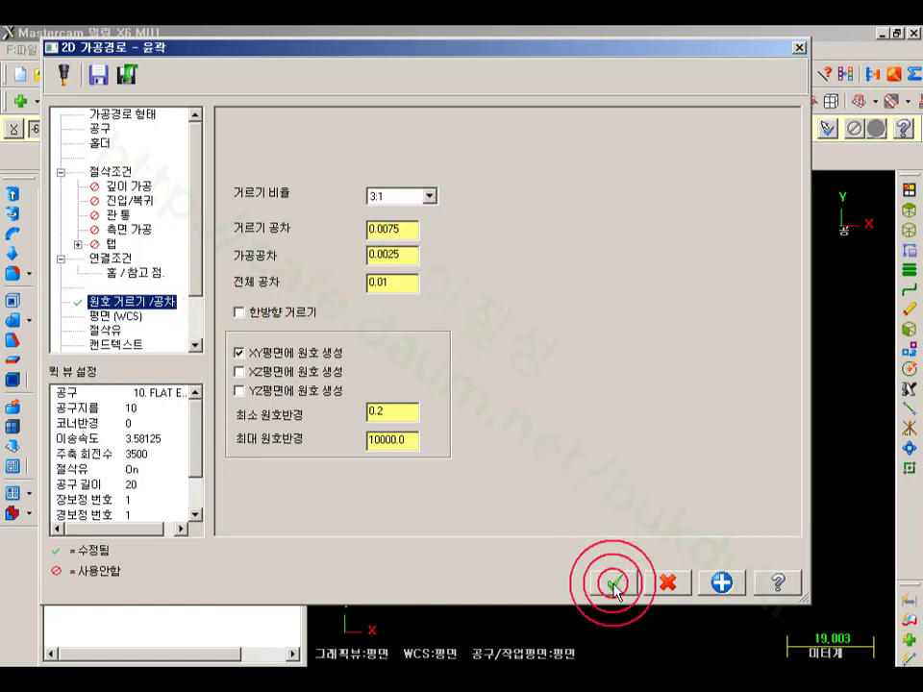
# - Regenerate the second contour toolpath and backplot it through to the end of the curve
pyautogui.click(100, 224)
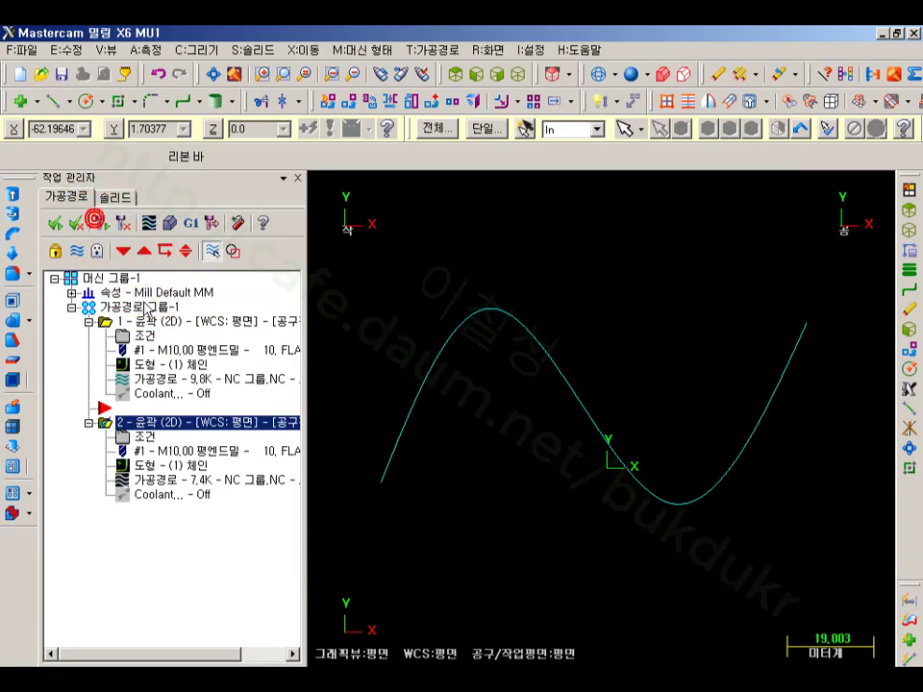
pyautogui.click(330, 402)
pyautogui.click(149, 437)
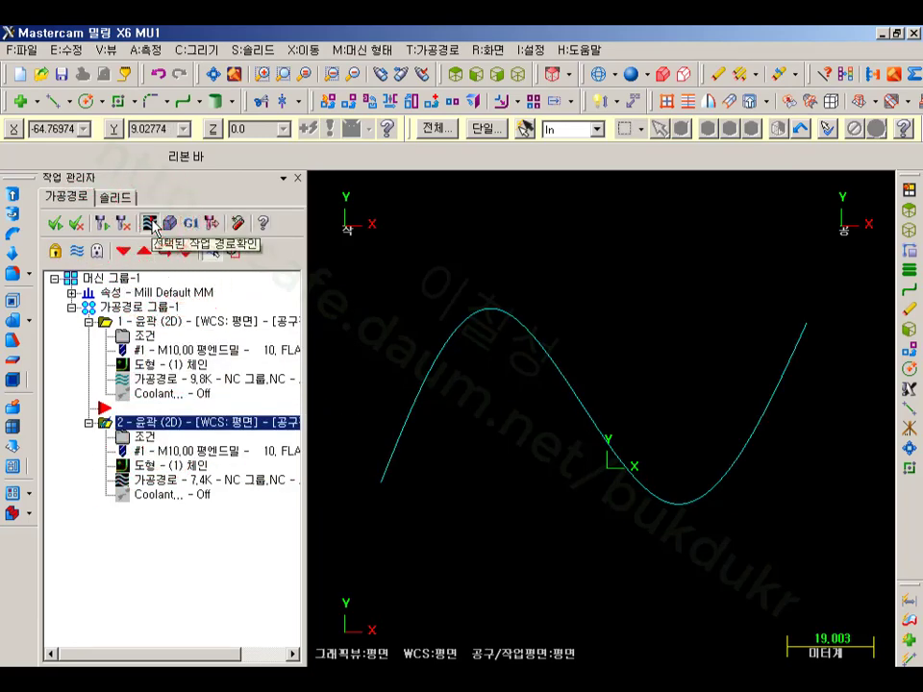
pyautogui.click(152, 223)
pyautogui.moveTo(585, 185); pyautogui.dragTo(890, 198)
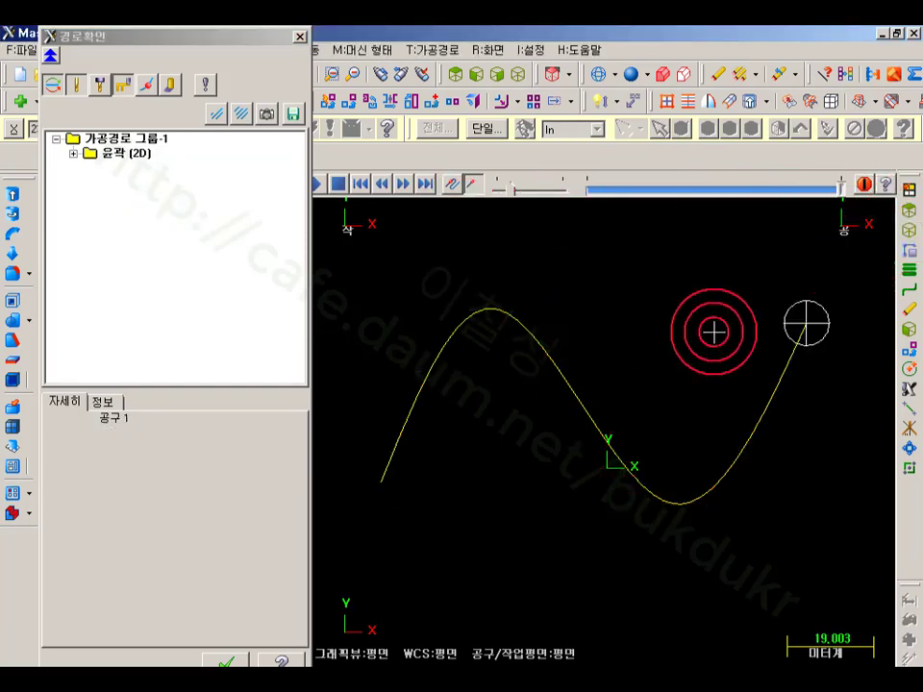
pyautogui.click(222, 657)
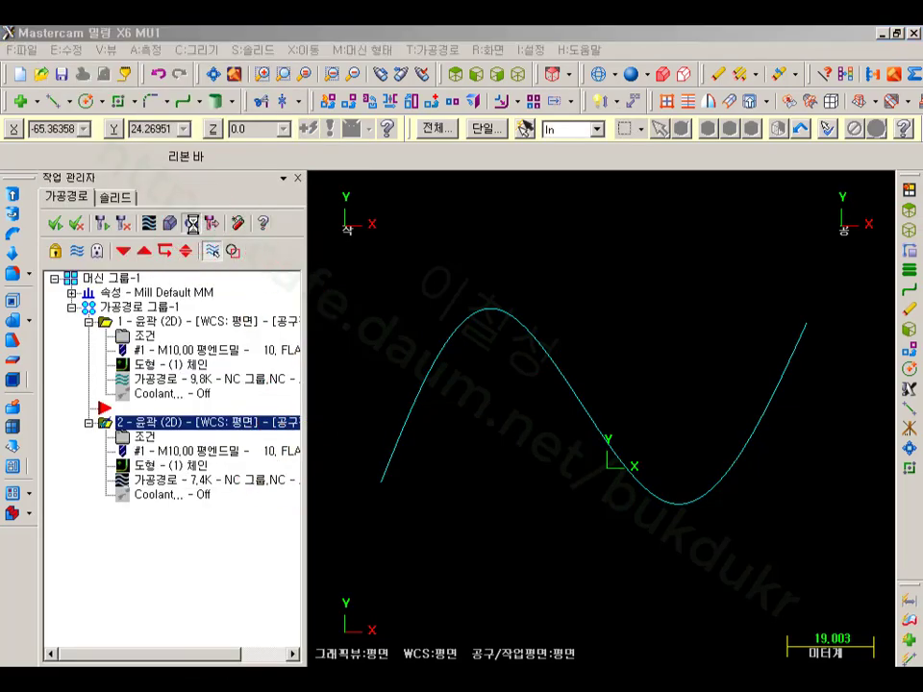
# - Post only the second contour operation, overwrite 22.NC with the output, and reload the file in CIMCO Edit
pyautogui.click(192, 223)
pyautogui.click(154, 498)
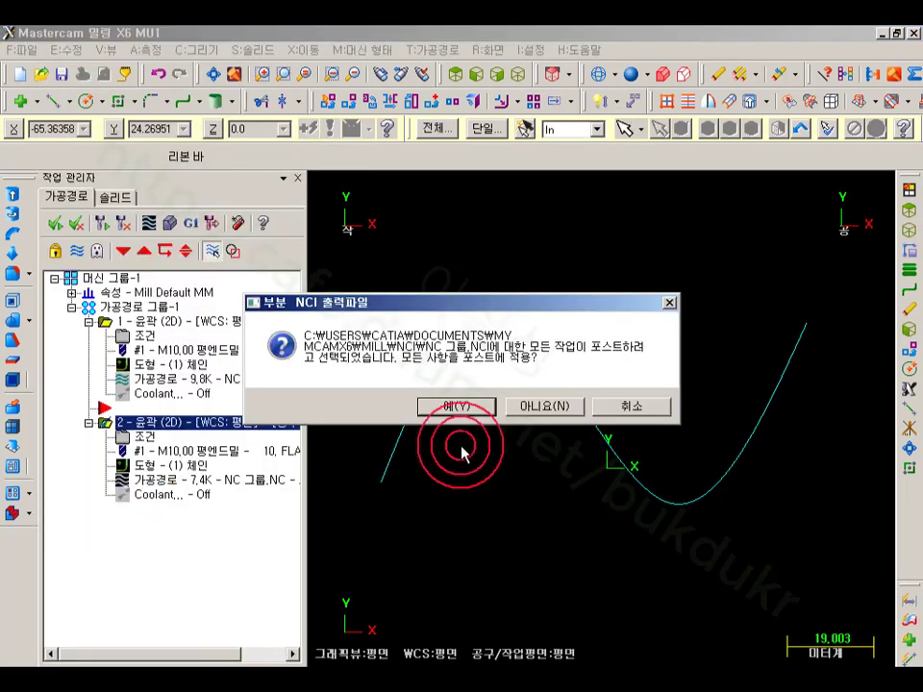
pyautogui.click(544, 406)
pyautogui.doubleClick(351, 251)
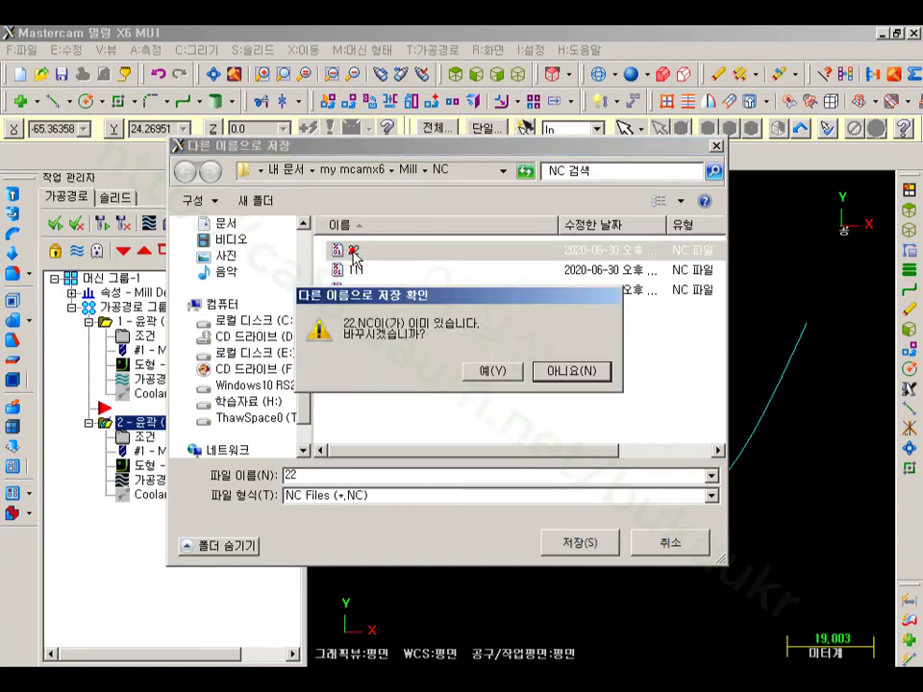
pyautogui.click(490, 373)
pyautogui.click(499, 408)
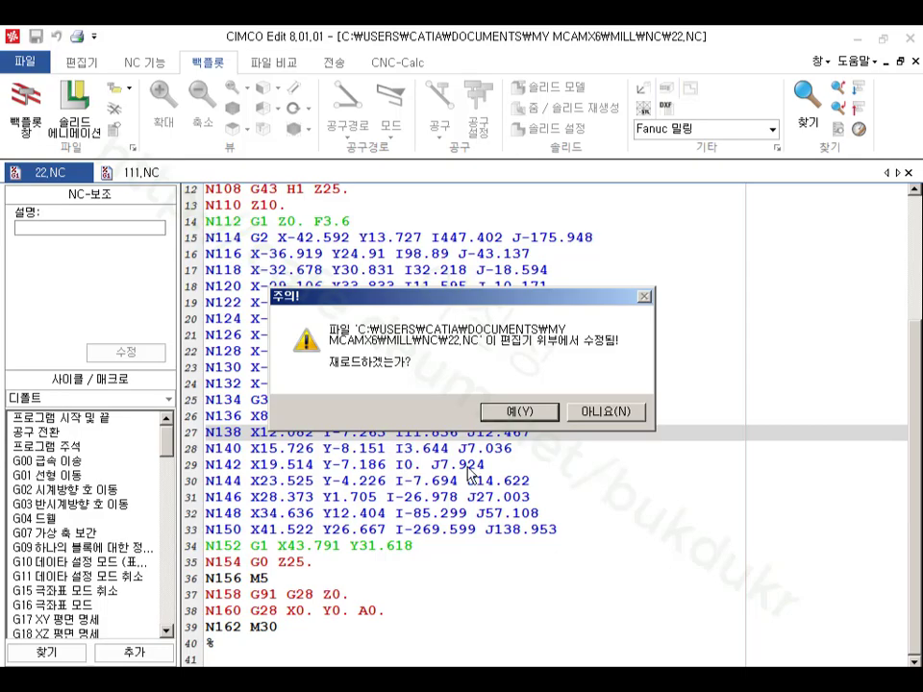
pyautogui.click(519, 411)
# - Examine the arc moves in the reposted 22.NC and close the NC editor
pyautogui.scroll(8, 534, 423)
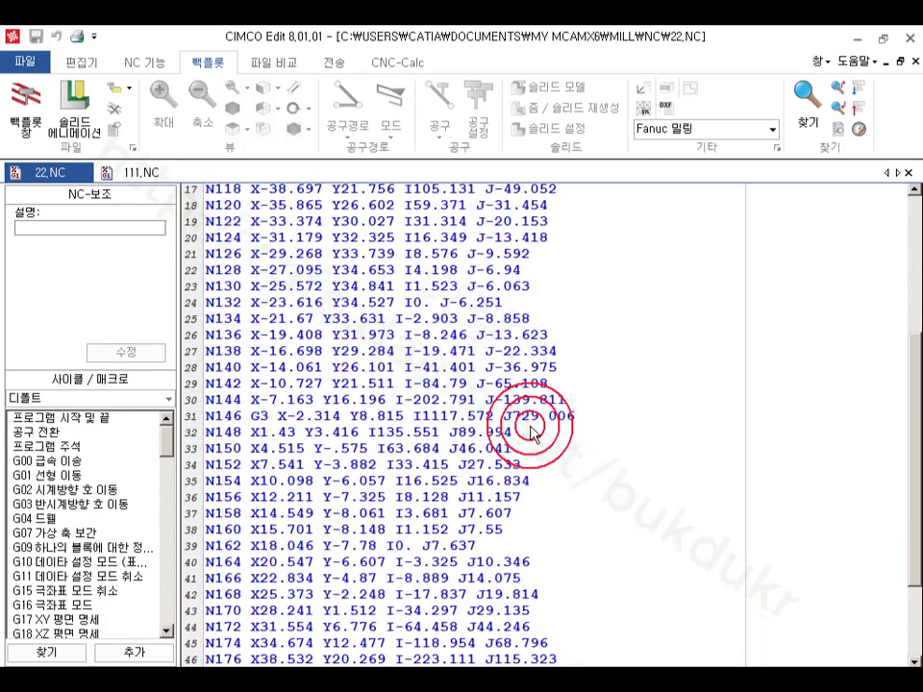
pyautogui.scroll(-3, 534, 433)
pyautogui.moveTo(319, 276); pyautogui.dragTo(494, 639)
pyautogui.click(597, 500)
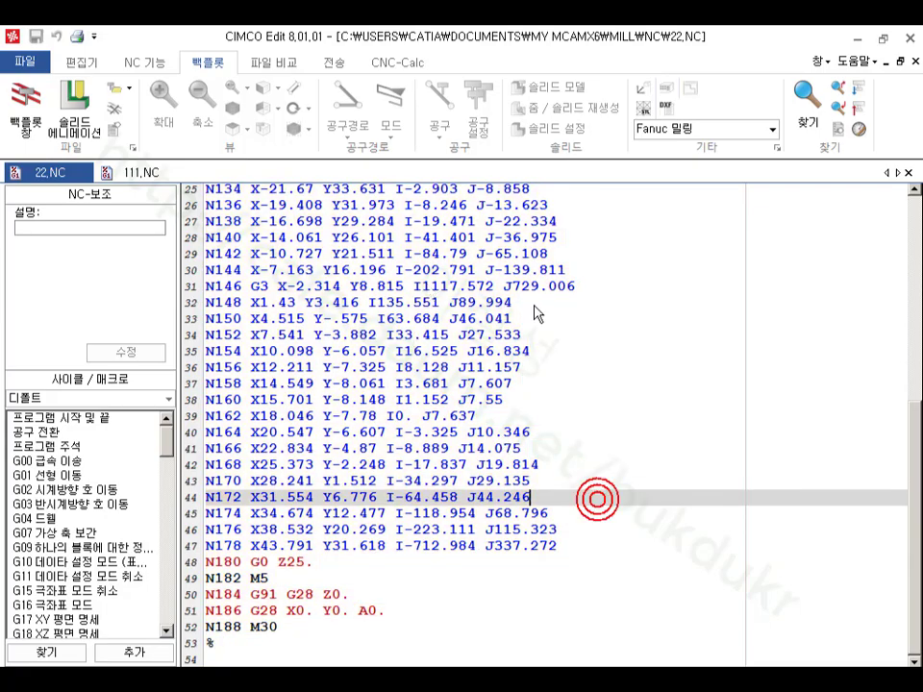
pyautogui.click(909, 38)
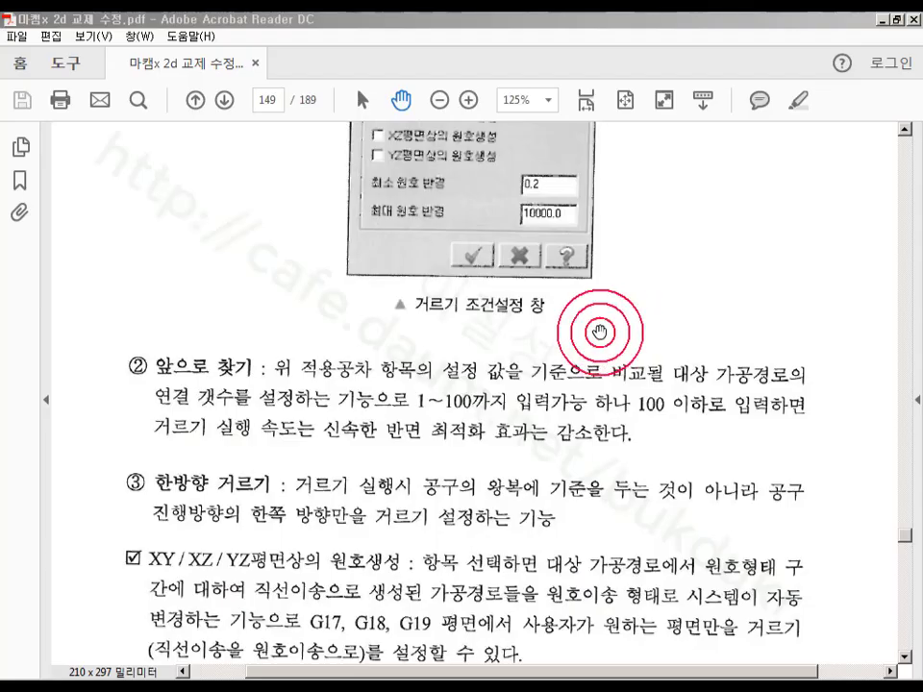
# - In the PDF textbook, read the page 149 explanations of look-ahead, one-way filtering, plane arc creation and minimum/maximum arc radius
pyautogui.moveTo(599, 331); pyautogui.dragTo(590, 500)
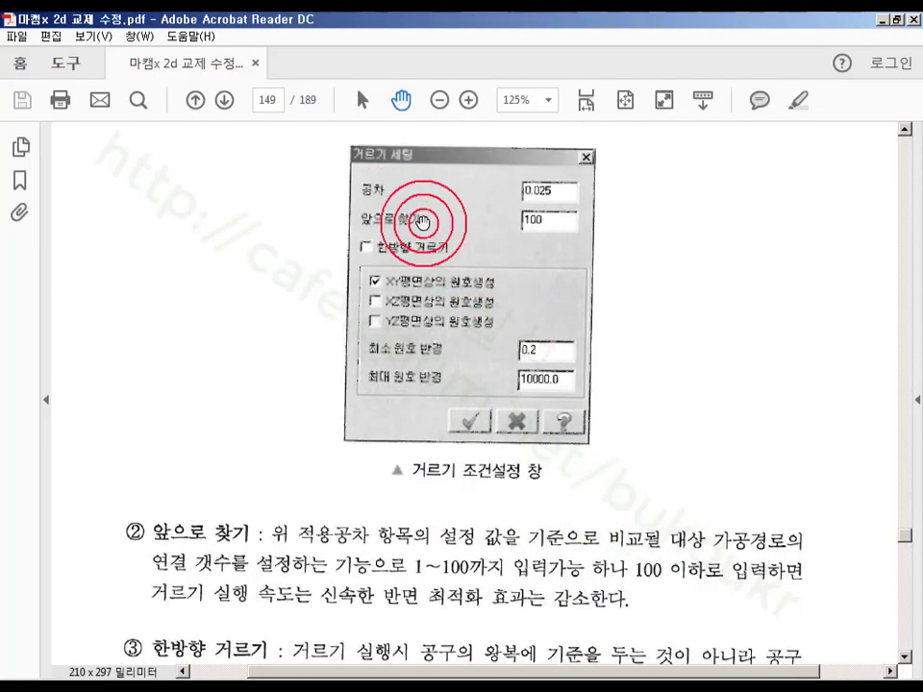
pyautogui.scroll(-5, 603, 375)
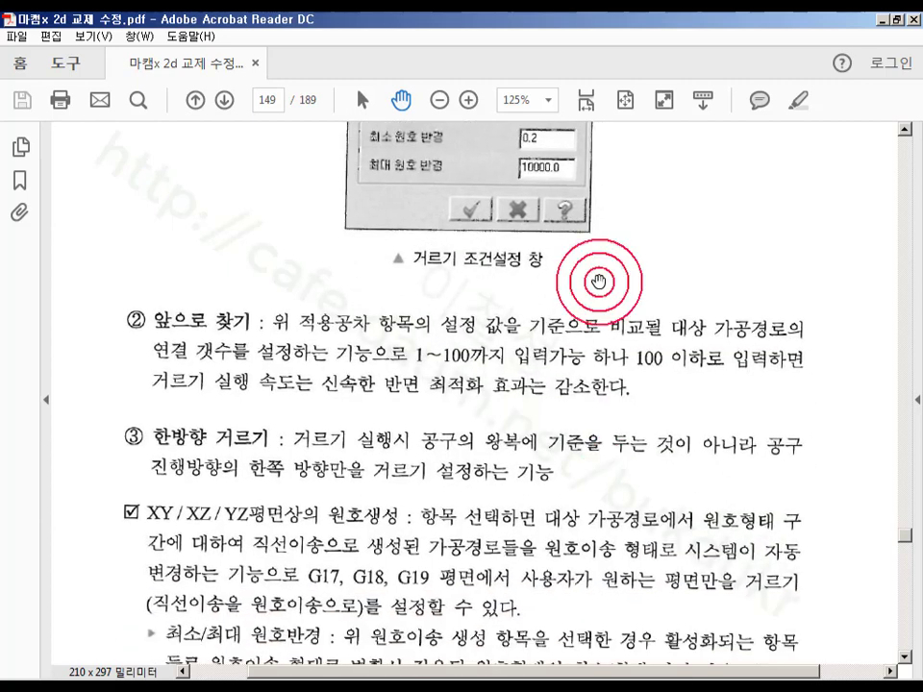
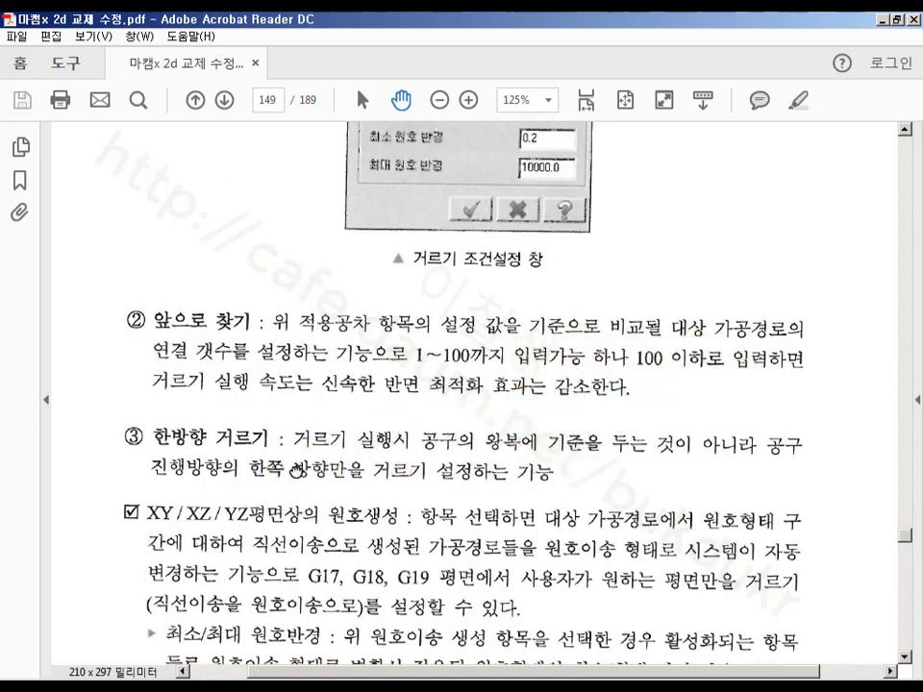
pyautogui.scroll(-2, 158, 389)
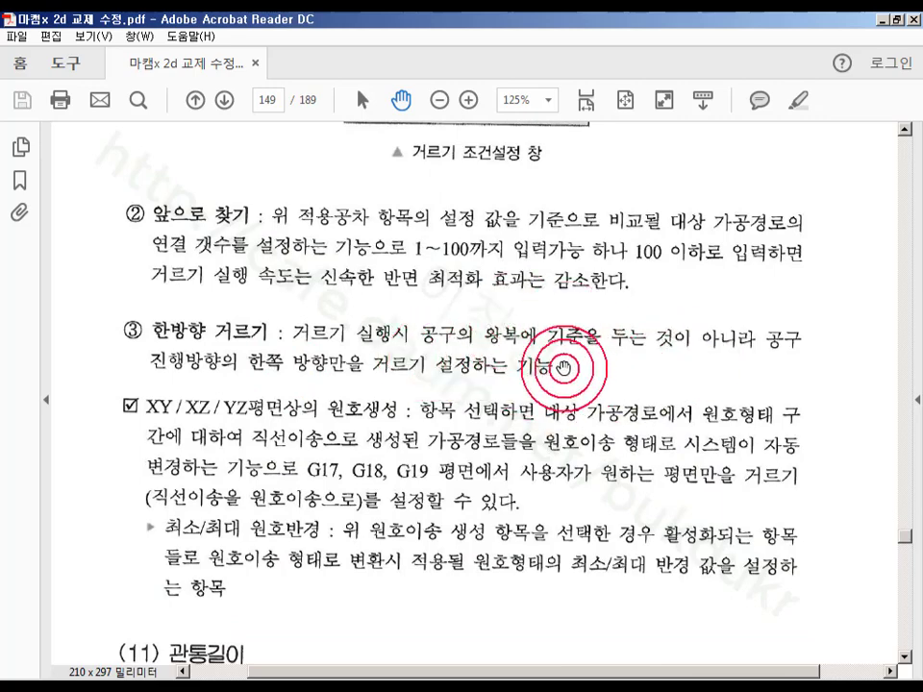
pyautogui.scroll(5, 552, 377)
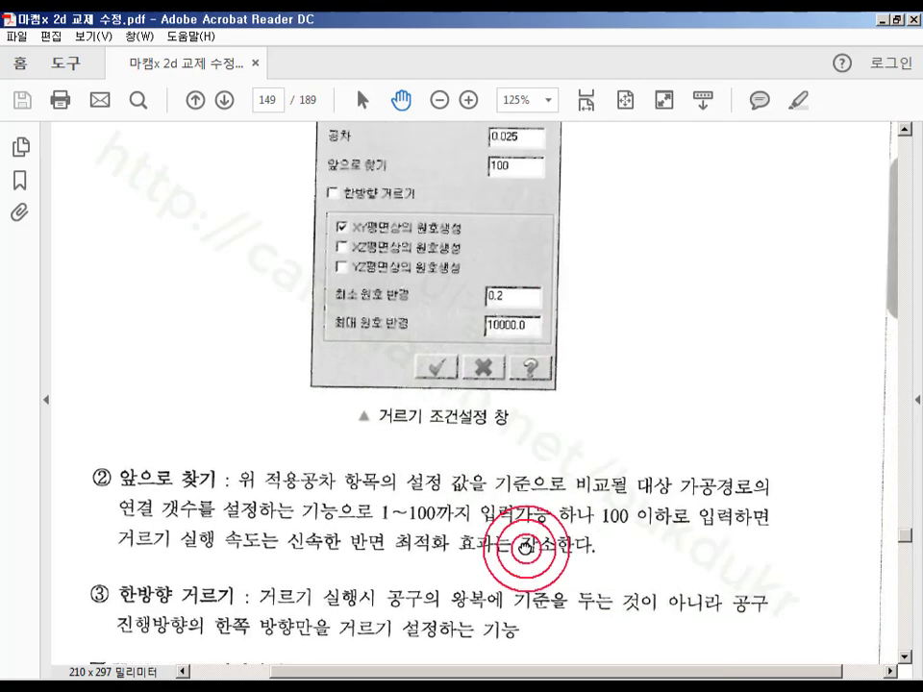
pyautogui.scroll(-7, 535, 279)
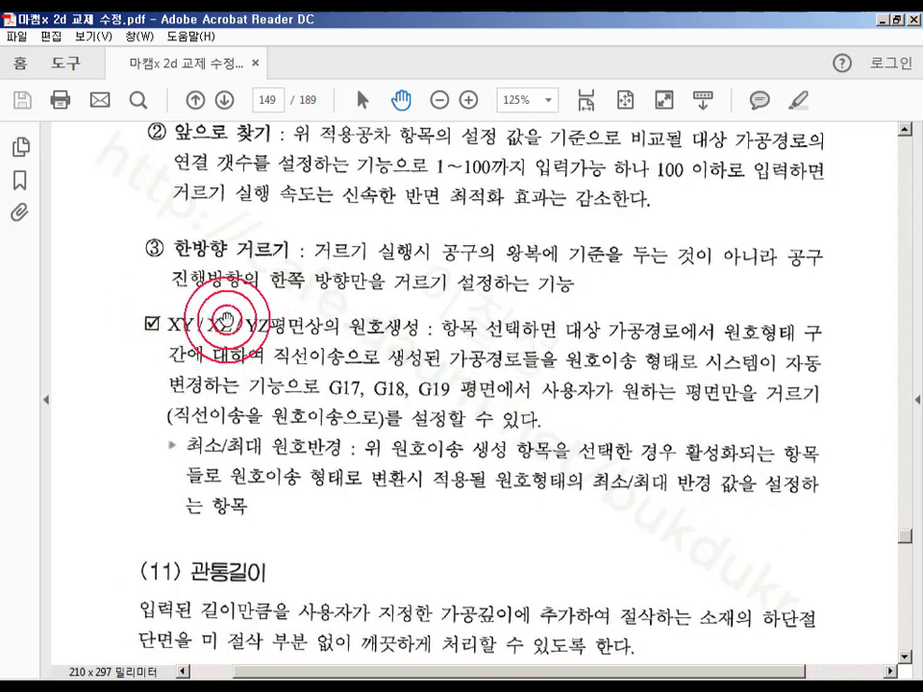
pyautogui.moveTo(489, 451); pyautogui.dragTo(469, 351)
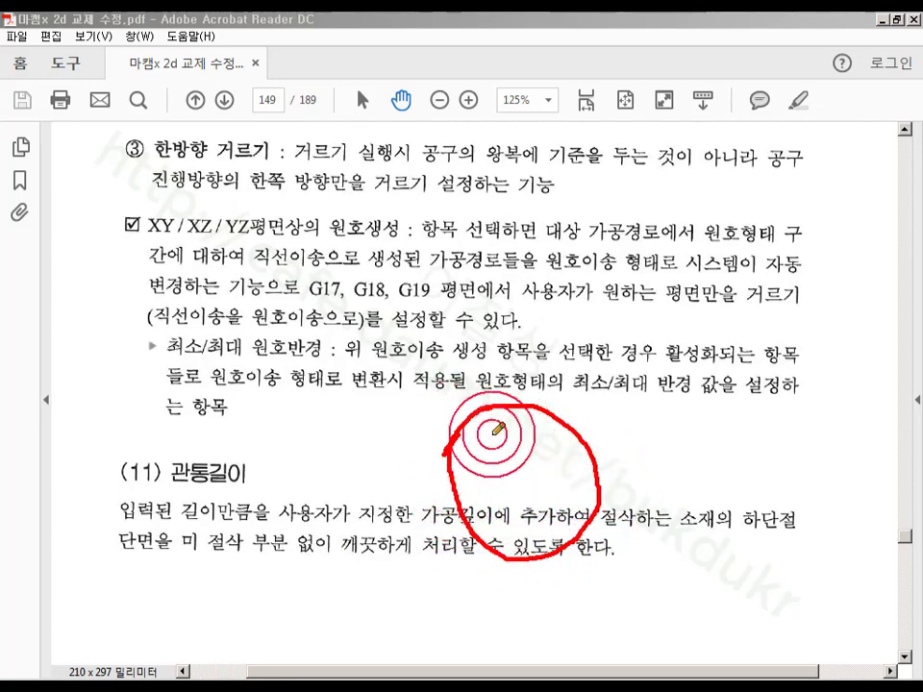
# - Underline the XY/XZ/YZ plane arc creation heading in red and circle each of its three plane names
pyautogui.moveTo(144, 233); pyautogui.dragTo(408, 230)
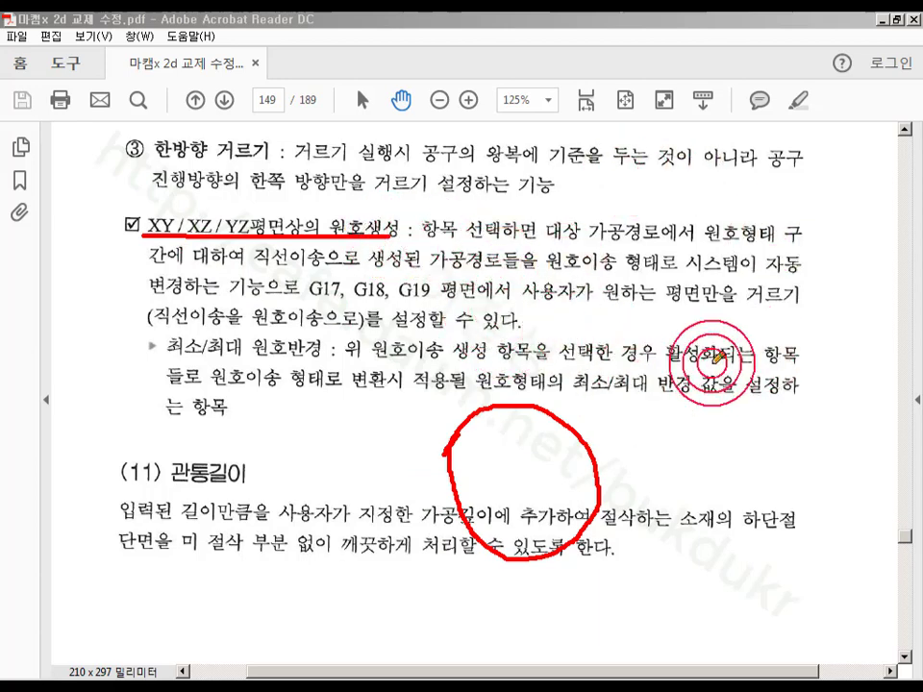
pyautogui.moveTo(152, 200)
pyautogui.mouseDown()
pyautogui.moveTo(140, 226)
pyautogui.moveTo(171, 229)
pyautogui.moveTo(159, 204)
pyautogui.moveTo(206, 207)
pyautogui.moveTo(201, 246)
pyautogui.moveTo(230, 240)
pyautogui.moveTo(223, 231)
pyautogui.moveTo(234, 215)
pyautogui.moveTo(256, 219)
pyautogui.moveTo(259, 232)
pyautogui.mouseUp()
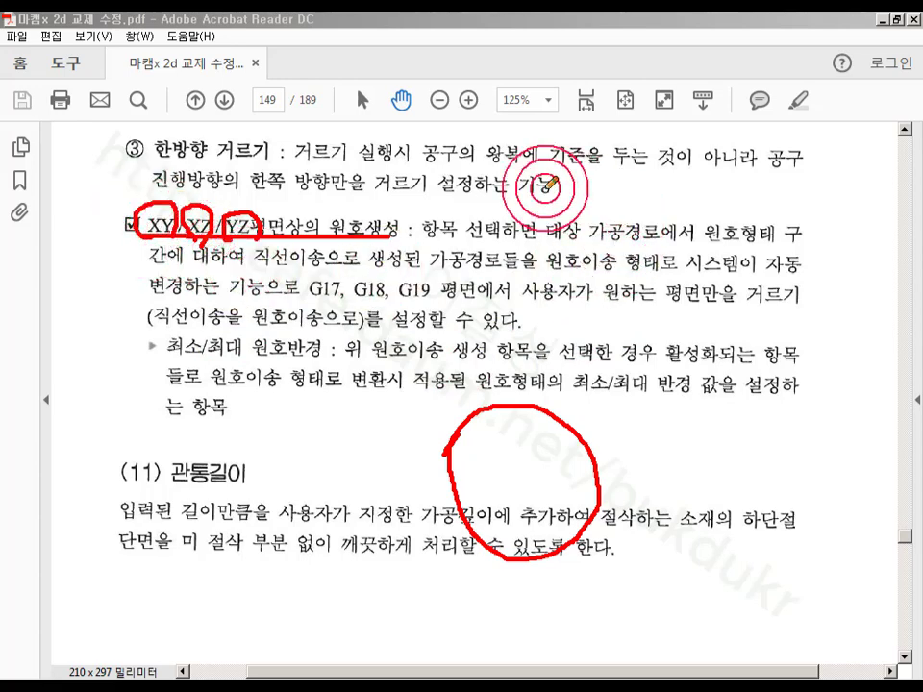
# - Sketch a red arc over the paragraph with a horizontal and a vertical axis arrow meeting near its left end
pyautogui.moveTo(480, 322)
pyautogui.mouseDown()
pyautogui.moveTo(608, 184)
pyautogui.moveTo(733, 286)
pyautogui.moveTo(745, 332)
pyautogui.mouseUp()
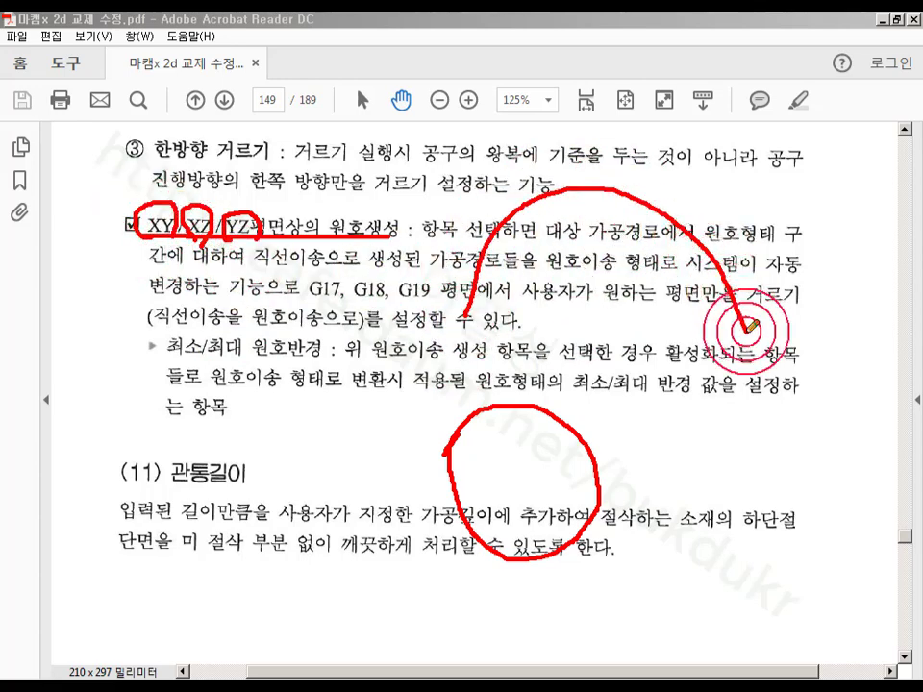
pyautogui.moveTo(467, 304); pyautogui.dragTo(461, 326)
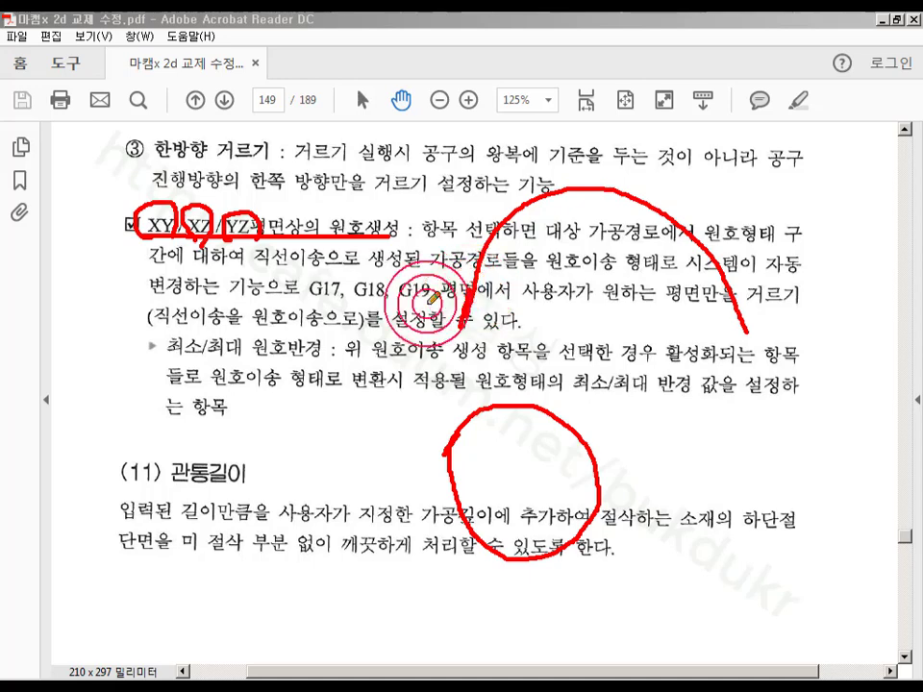
pyautogui.moveTo(398, 339); pyautogui.dragTo(731, 356)
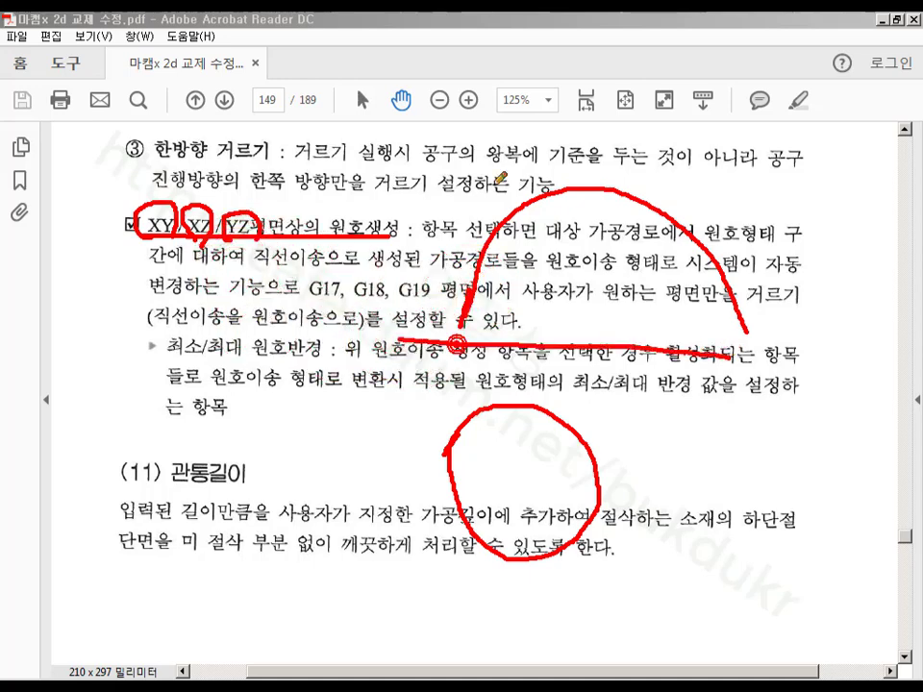
pyautogui.moveTo(444, 331)
pyautogui.mouseDown()
pyautogui.moveTo(439, 74)
pyautogui.moveTo(420, 107)
pyautogui.moveTo(465, 93)
pyautogui.mouseUp()
pyautogui.click(412, 391)
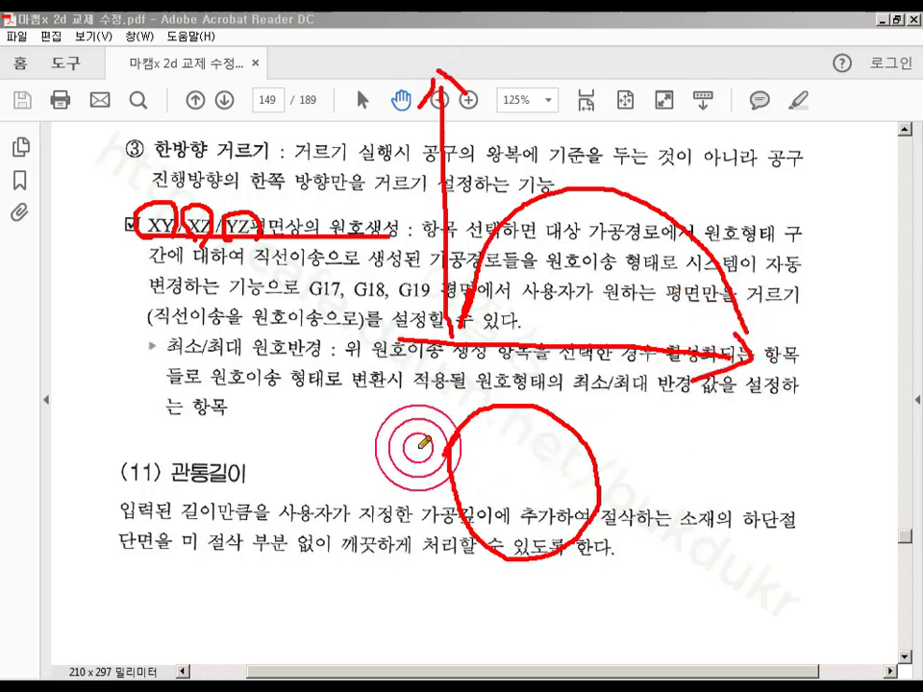
# - Clear the red sketch from the textbook page and read section (11) 관통길이 on break-through length
pyautogui.click(343, 415)
pyautogui.rightClick(343, 363)
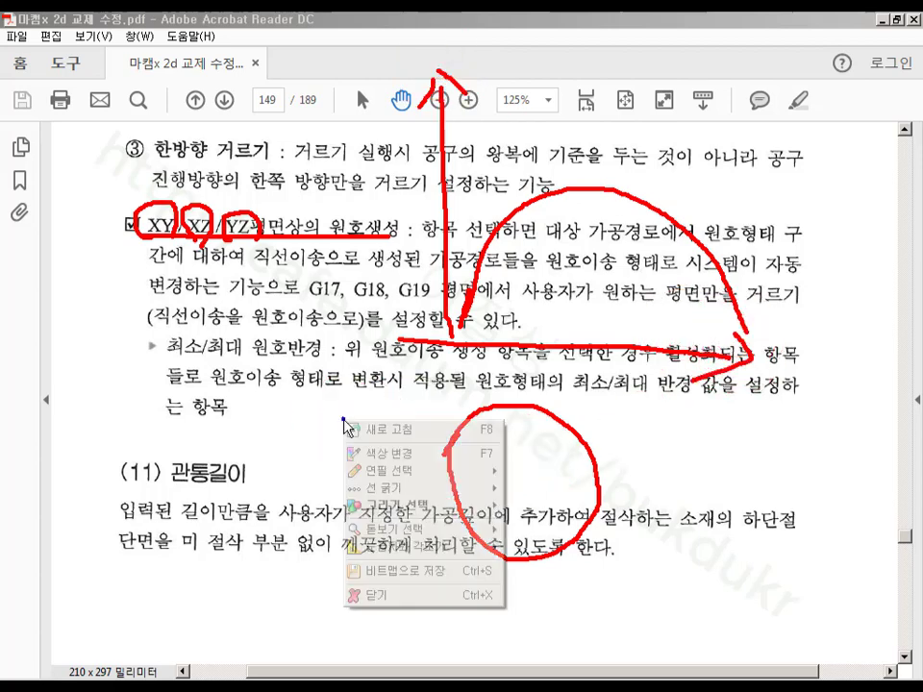
pyautogui.click(384, 543)
pyautogui.scroll(-5, 255, 500)
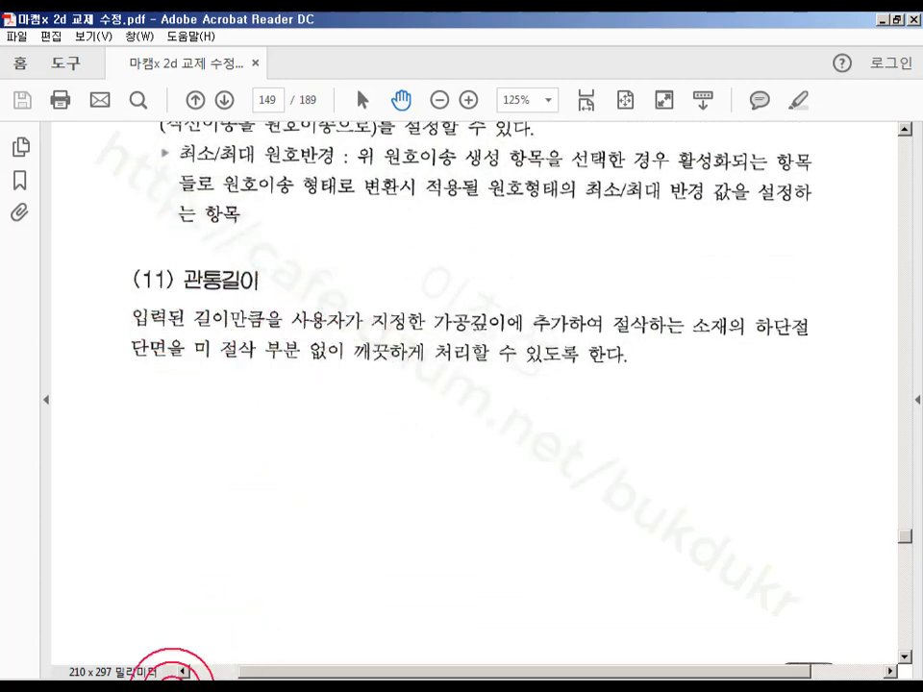
# - Switch to Mastercam and enable the break-through length (관통길이) option in the 2D contour toolpath parameters
pyautogui.click(165, 688)
pyautogui.click(146, 323)
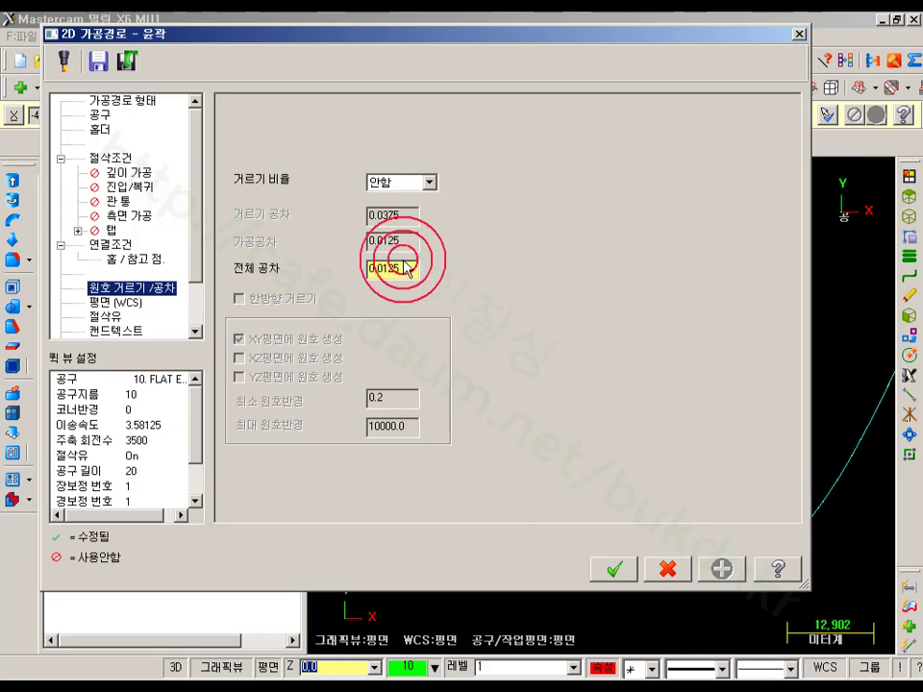
pyautogui.click(125, 202)
pyautogui.click(317, 156)
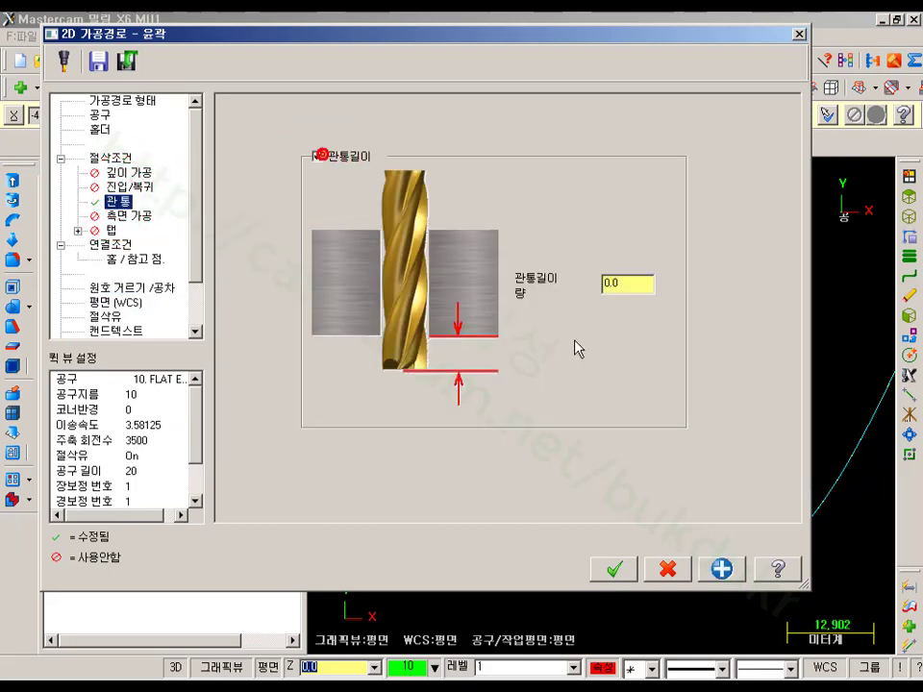
pyautogui.click(628, 287)
pyautogui.click(548, 388)
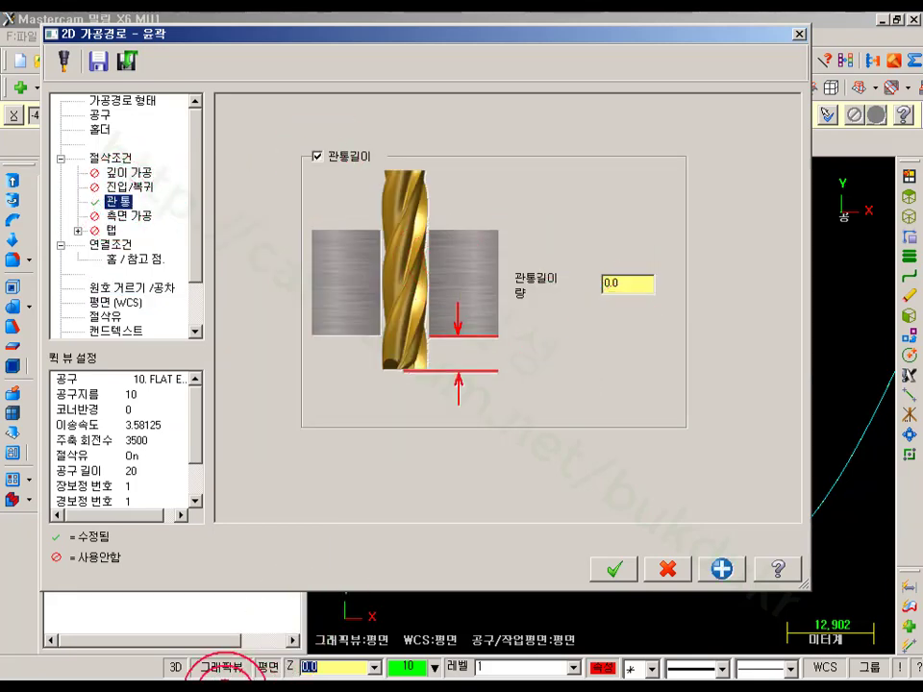
# - Draw red leader lines from the stock's top and bottom edges, labelled 상 and 깊이, and write Z-10 beneath
pyautogui.click(222, 685)
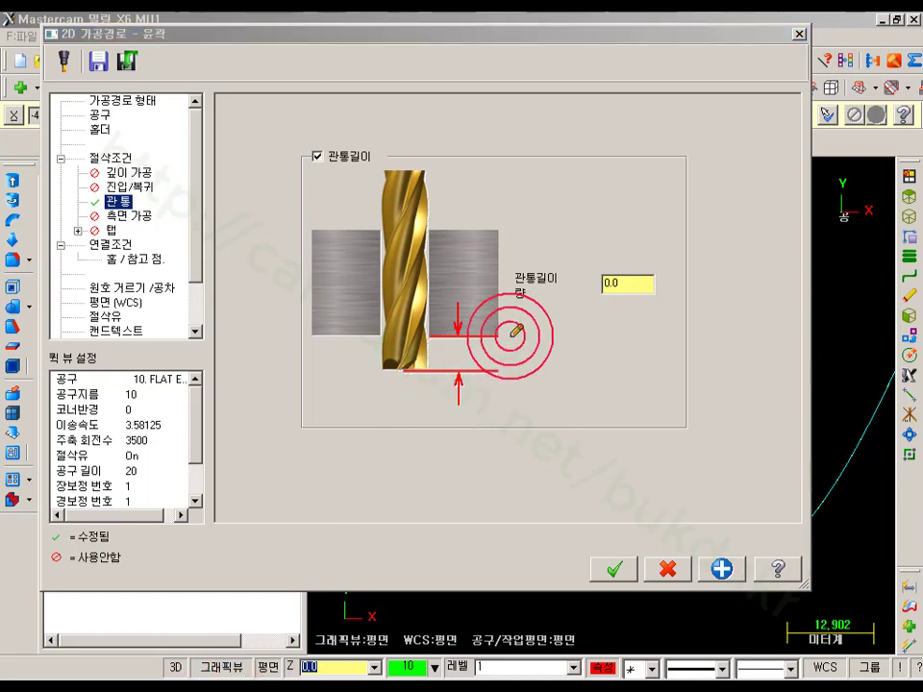
pyautogui.moveTo(494, 337); pyautogui.dragTo(559, 337)
pyautogui.moveTo(494, 231); pyautogui.dragTo(530, 226)
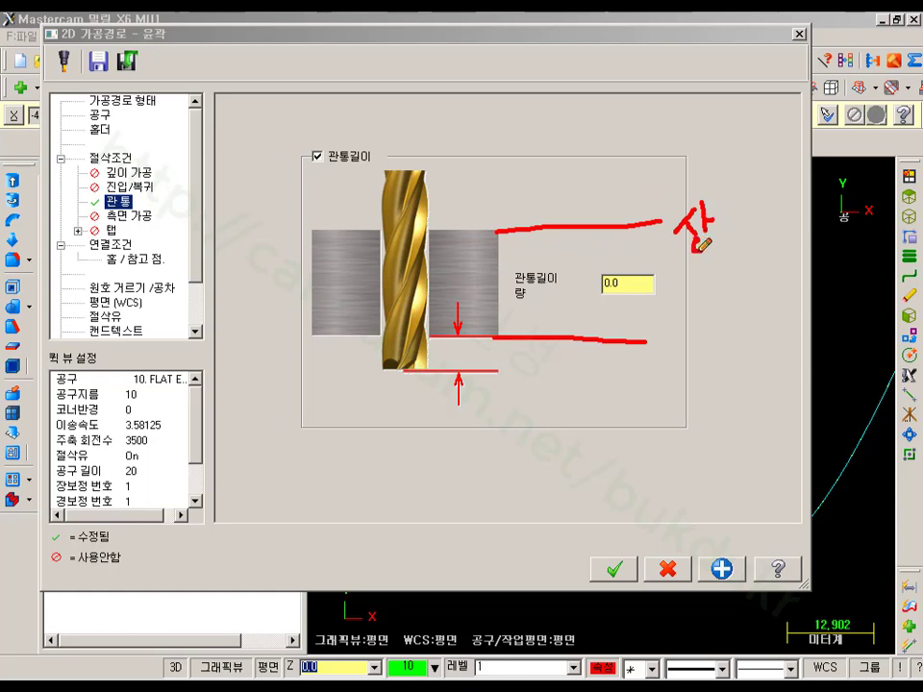
pyautogui.click(663, 338)
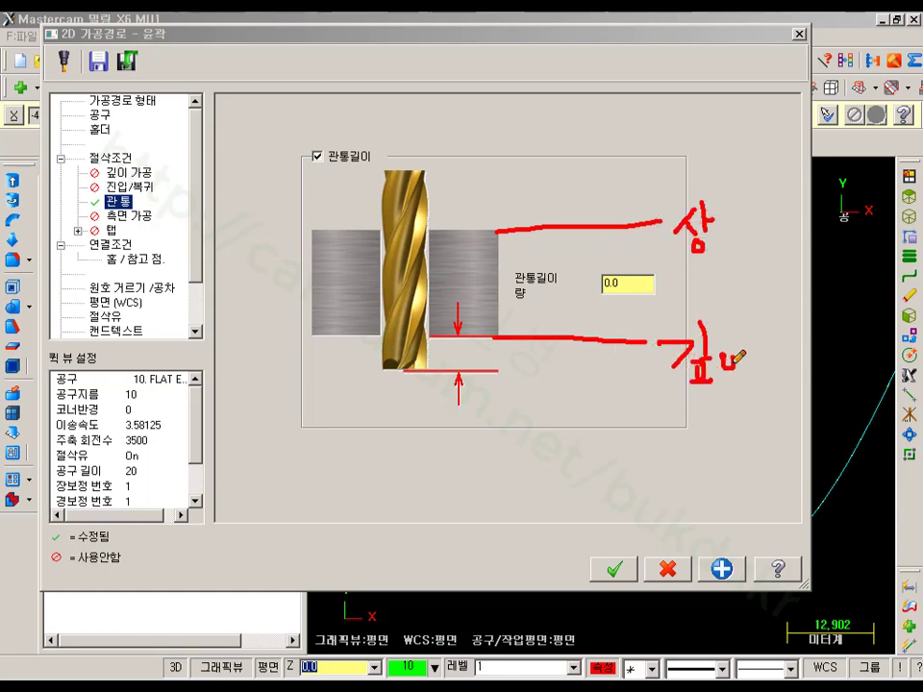
pyautogui.moveTo(655, 413)
pyautogui.mouseDown()
pyautogui.moveTo(676, 410)
pyautogui.moveTo(708, 430)
pyautogui.mouseUp()
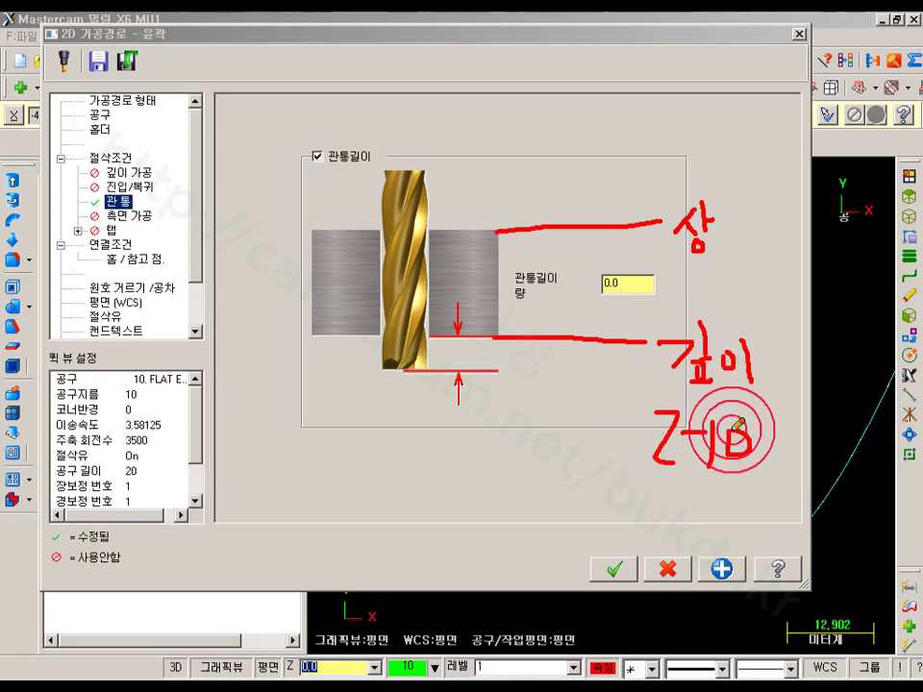
# - Circle the break-through amount in red, write 1 beside it and write Z-11. below the diagram
pyautogui.moveTo(642, 296); pyautogui.dragTo(624, 306)
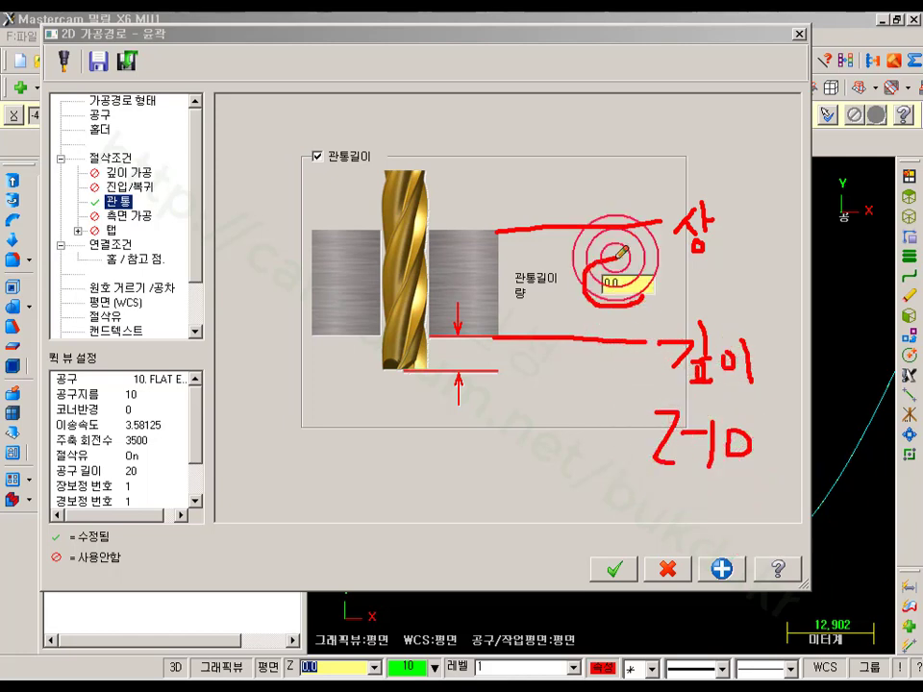
pyautogui.moveTo(616, 260)
pyautogui.mouseDown()
pyautogui.moveTo(620, 303)
pyautogui.moveTo(606, 305)
pyautogui.mouseUp()
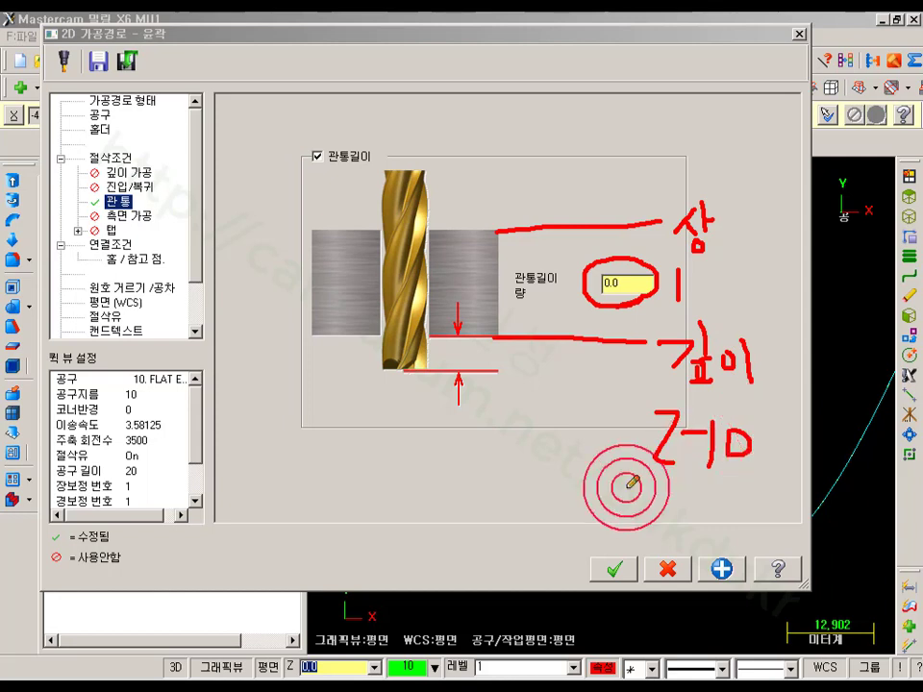
pyautogui.moveTo(348, 450); pyautogui.dragTo(367, 449)
pyautogui.moveTo(389, 509); pyautogui.dragTo(412, 501)
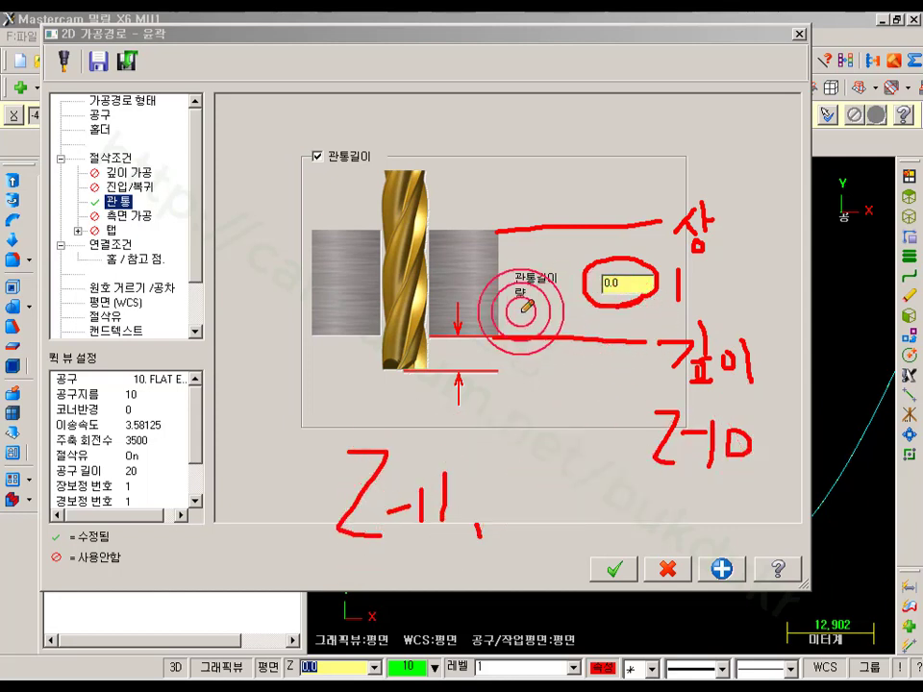
# - Box the break-through amount in red with an X over its label, and clear all the red annotations
pyautogui.moveTo(709, 301)
pyautogui.mouseDown()
pyautogui.moveTo(663, 274)
pyautogui.moveTo(478, 274)
pyautogui.moveTo(546, 319)
pyautogui.moveTo(583, 313)
pyautogui.mouseUp()
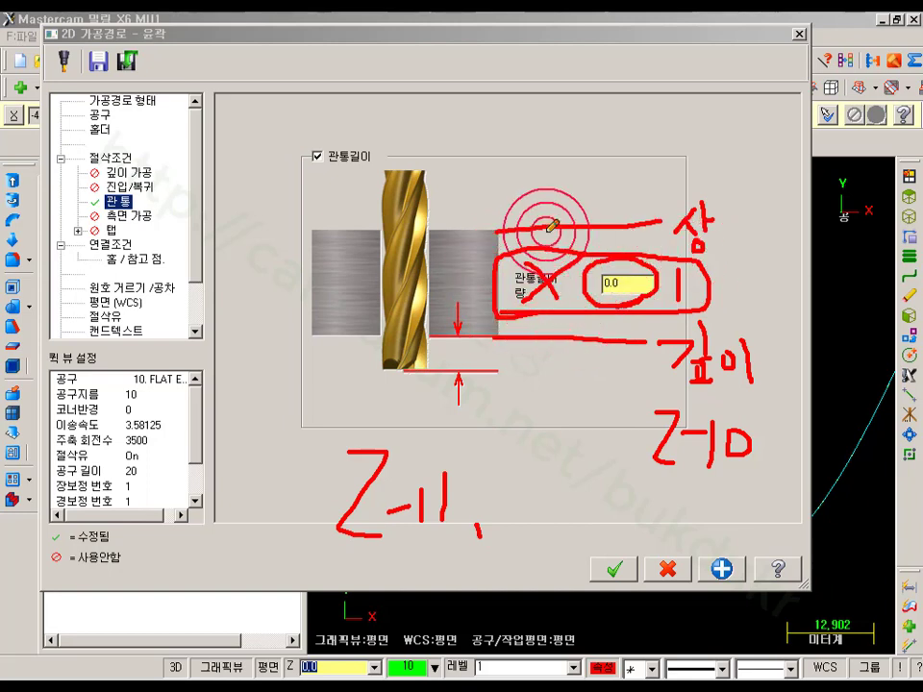
pyautogui.rightClick(540, 179)
pyautogui.click(585, 357)
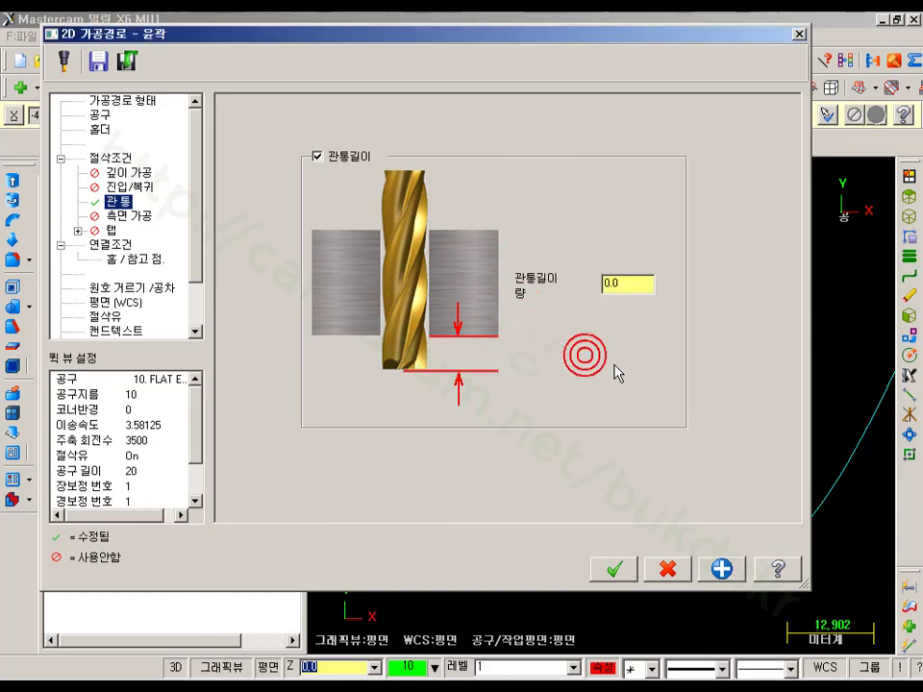
# - Set the contour's cutting depth (가공깊이) to -10 and the floor stock allowance (바닥면 가공여유) to -1
pyautogui.click(110, 244)
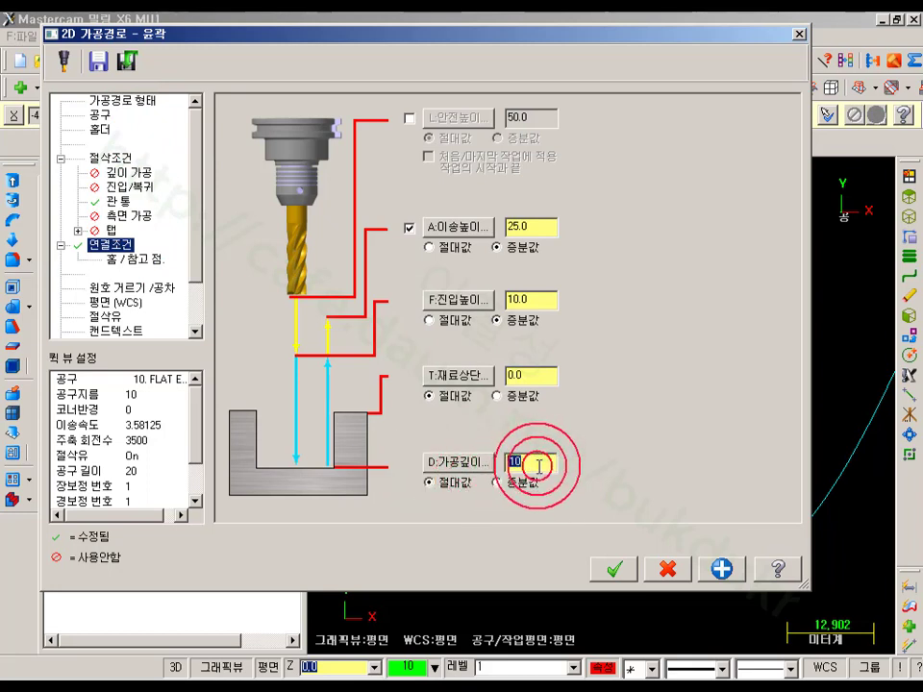
pyautogui.click(112, 157)
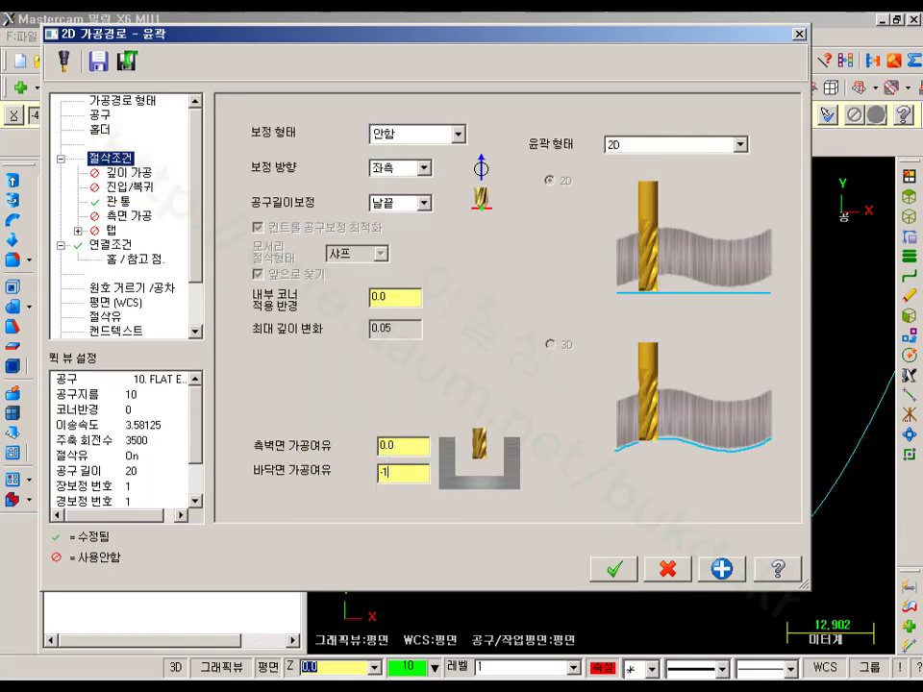
pyautogui.click(390, 450)
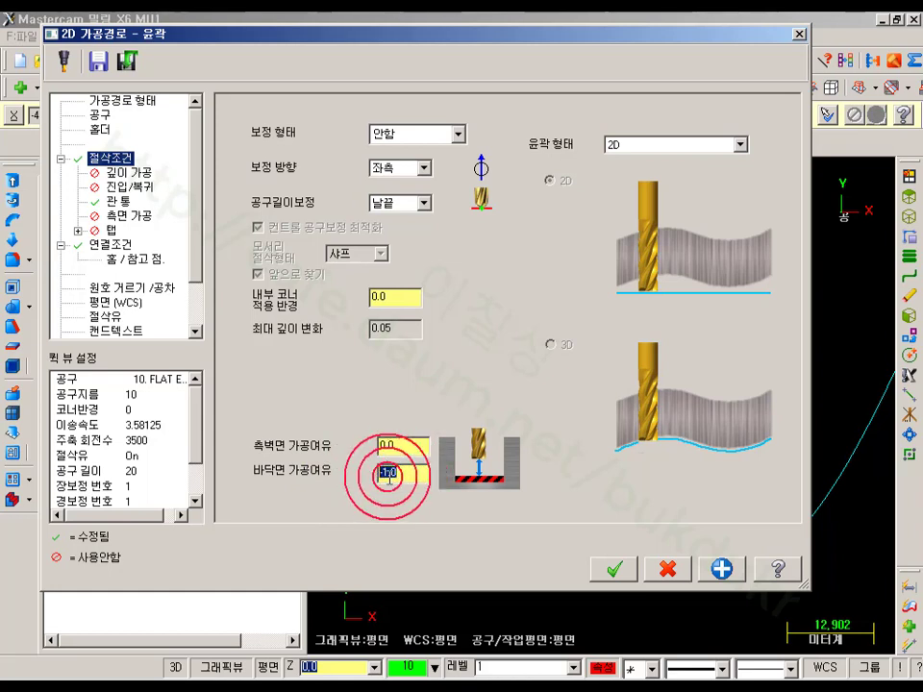
# - Set the break-through amount (관통길이량) to 2
pyautogui.click(120, 201)
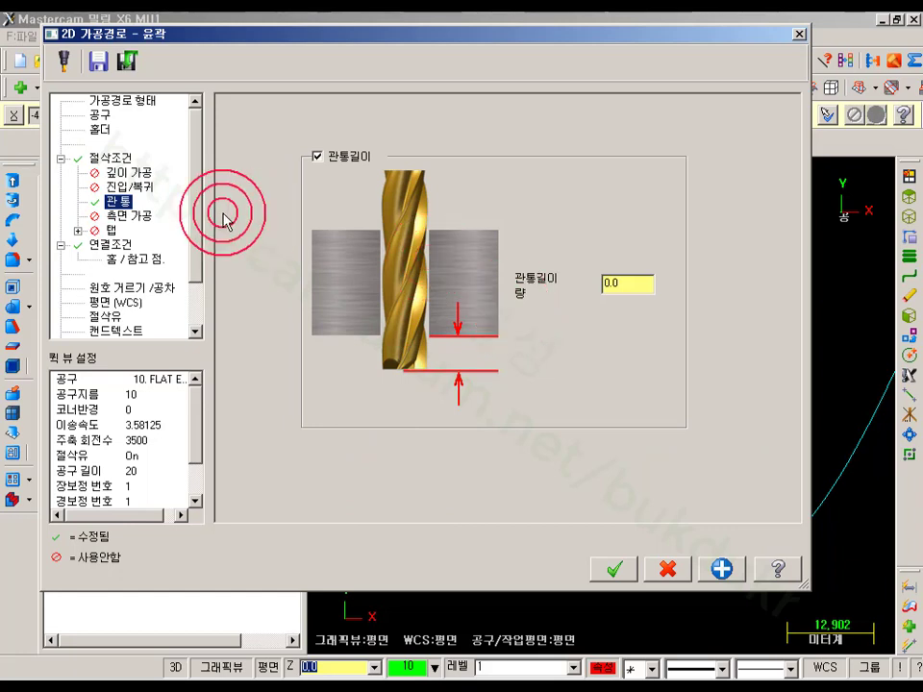
pyautogui.moveTo(628, 287); pyautogui.dragTo(581, 290)
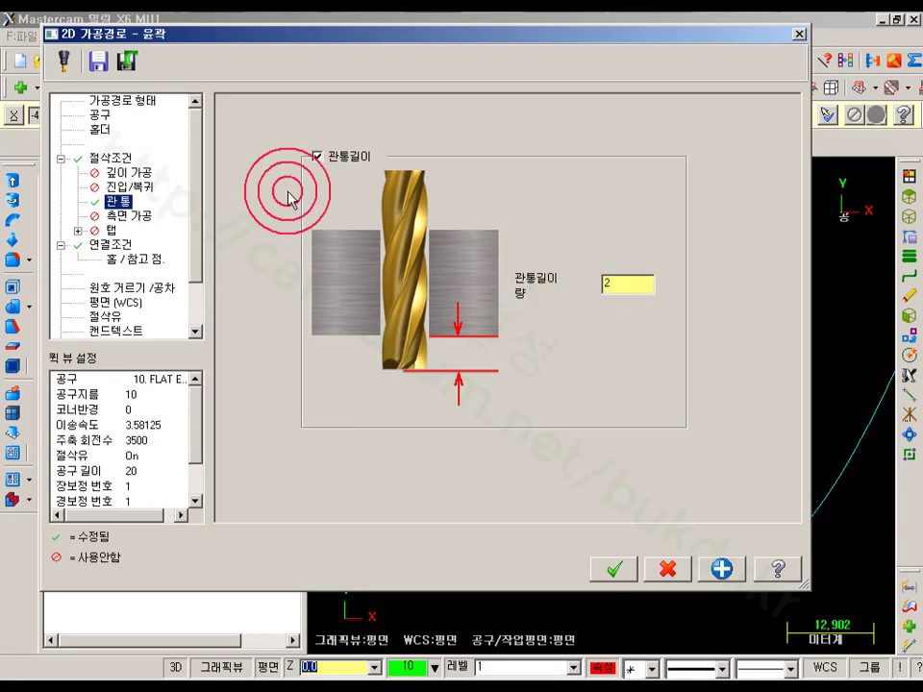
# - Review the floor stock allowance in the cut parameters and the cutting depth in the linking parameters
pyautogui.click(110, 157)
pyautogui.click(415, 470)
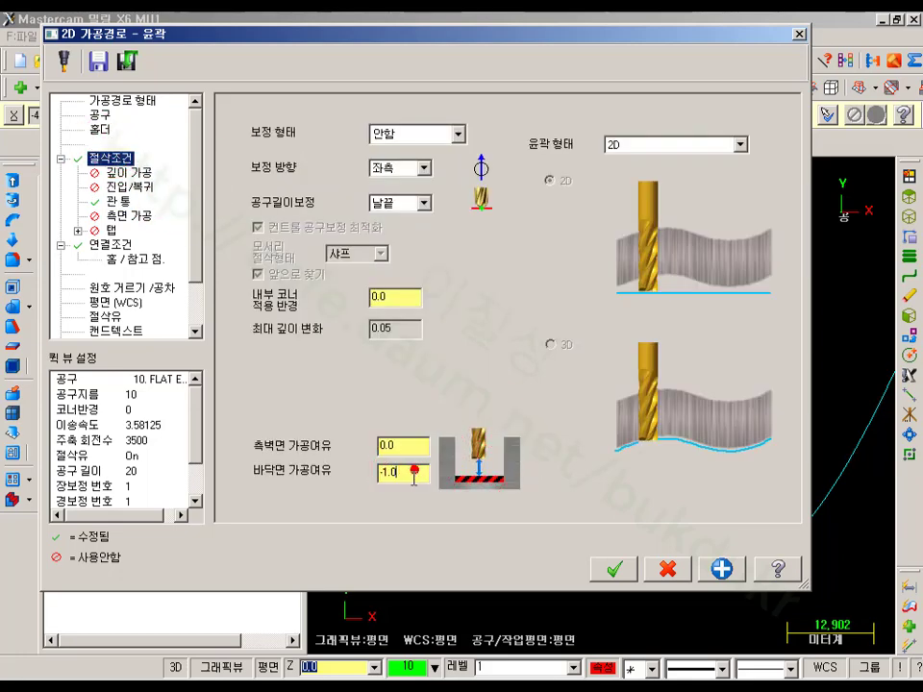
pyautogui.click(111, 245)
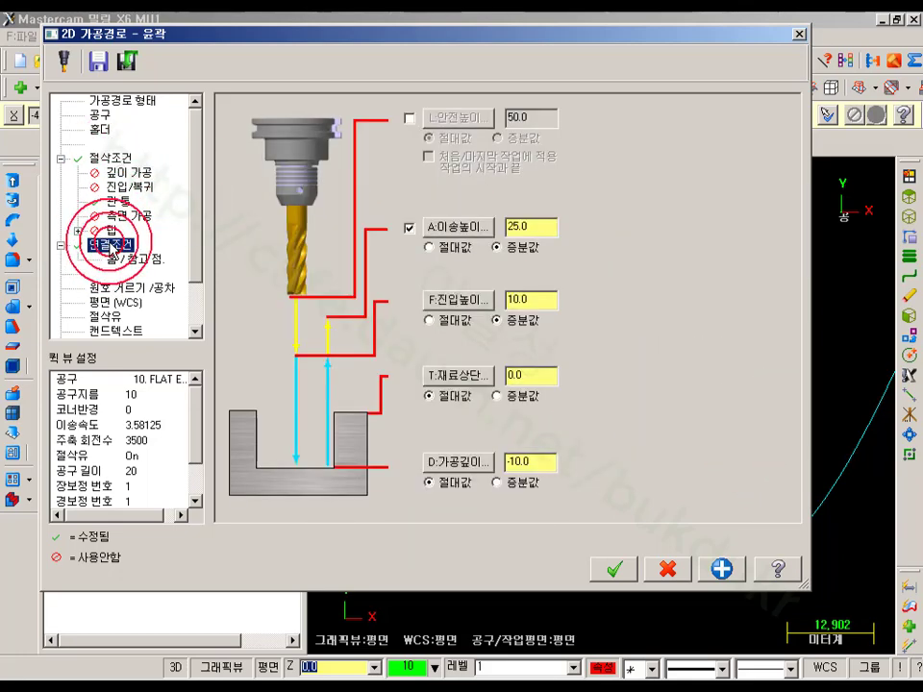
pyautogui.click(541, 461)
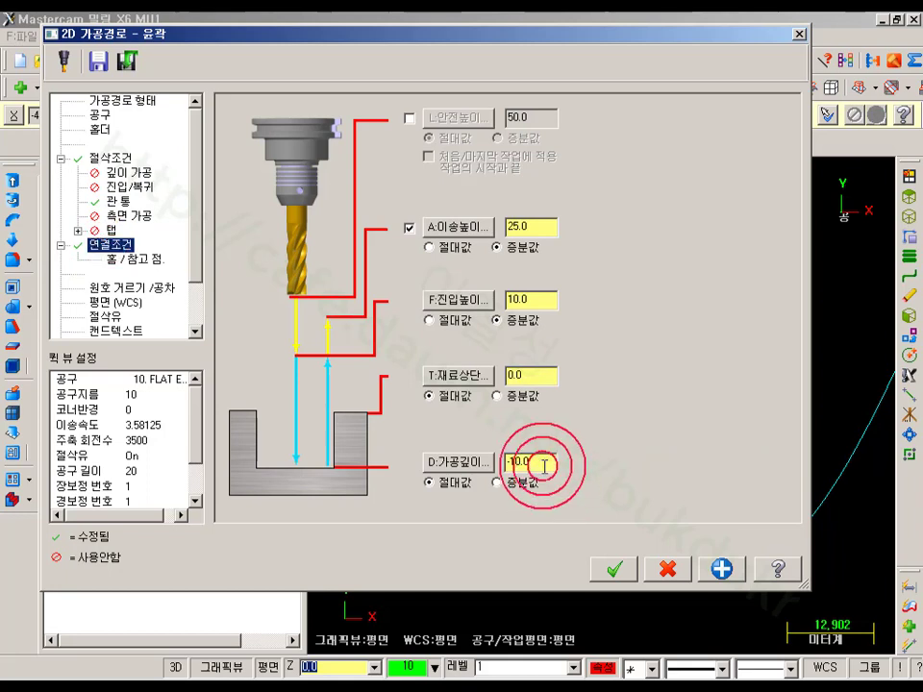
pyautogui.click(398, 483)
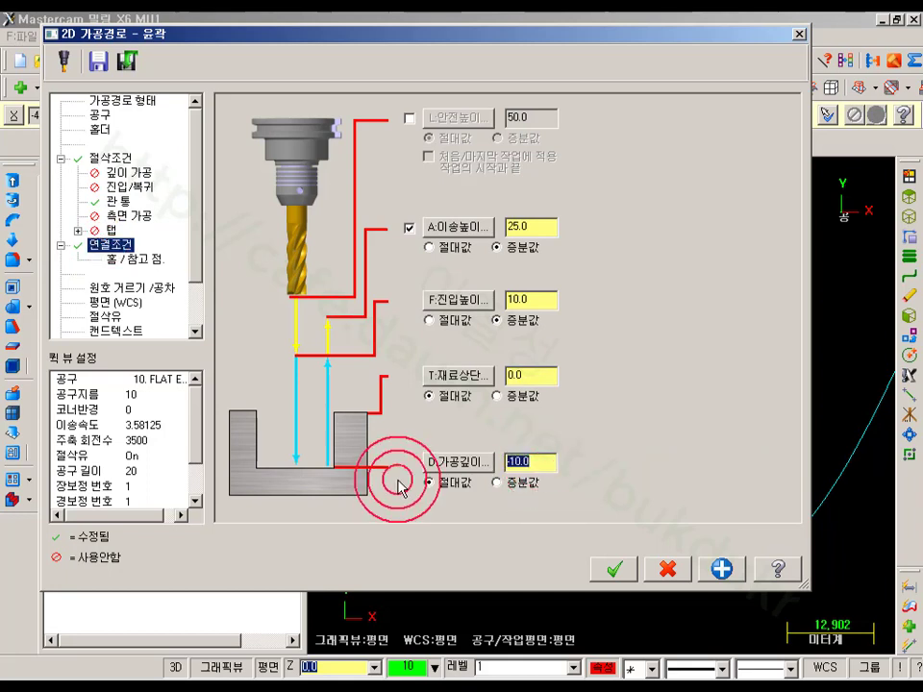
# - Turn off the break-through length option for the contour toolpath
pyautogui.click(116, 201)
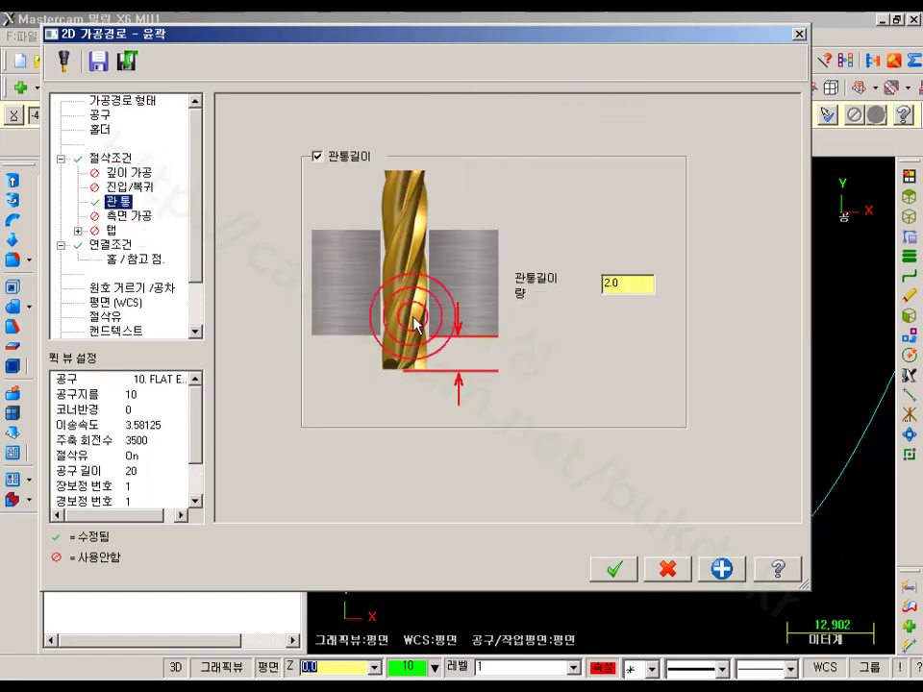
pyautogui.click(317, 156)
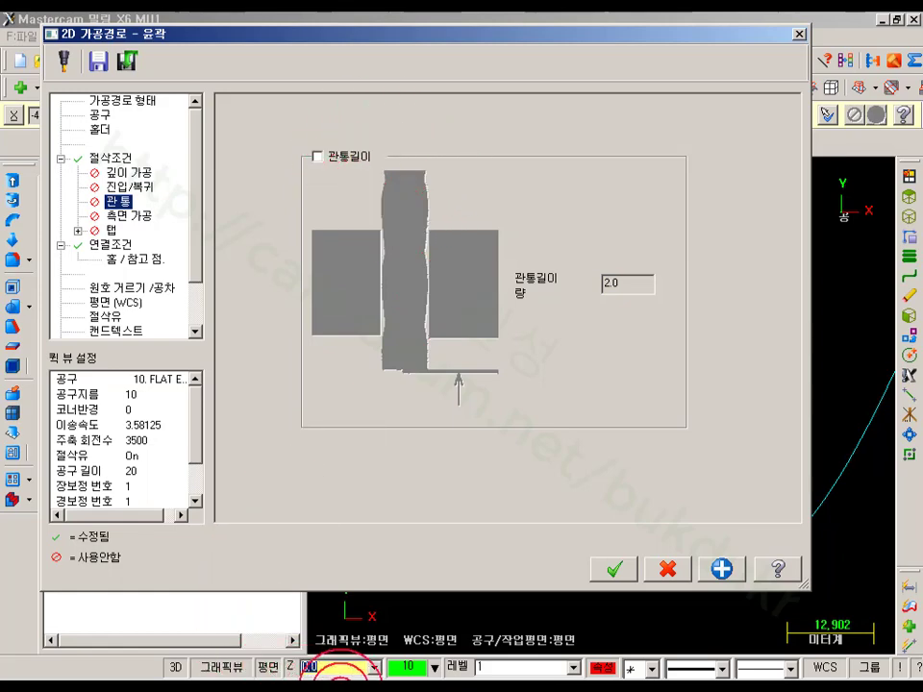
# - Switch to the PDF textbook and read page 150 on the break-through length window and section (12) 탭
pyautogui.click(343, 688)
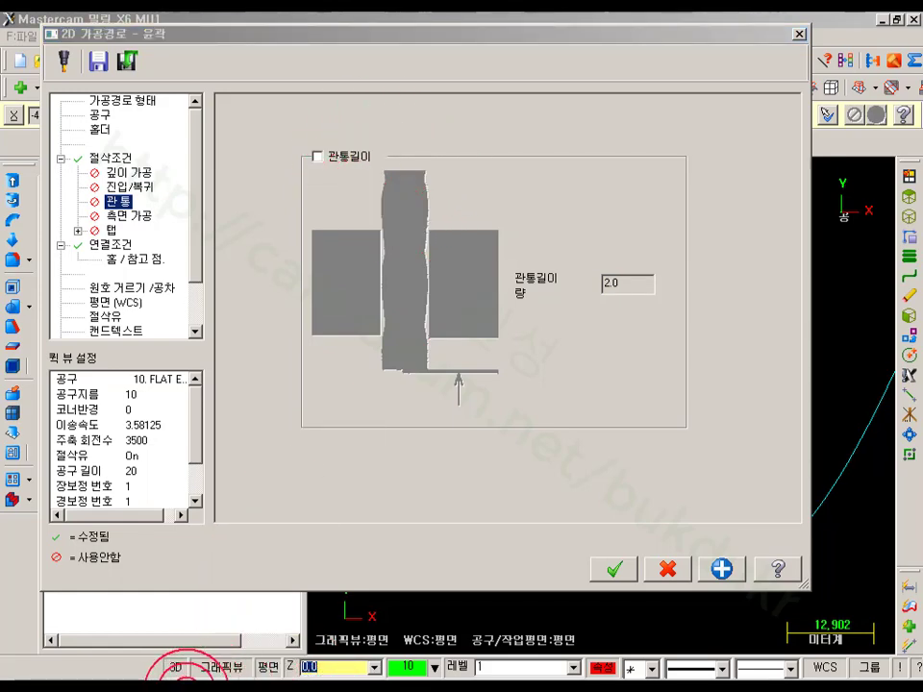
pyautogui.scroll(-15, 346, 391)
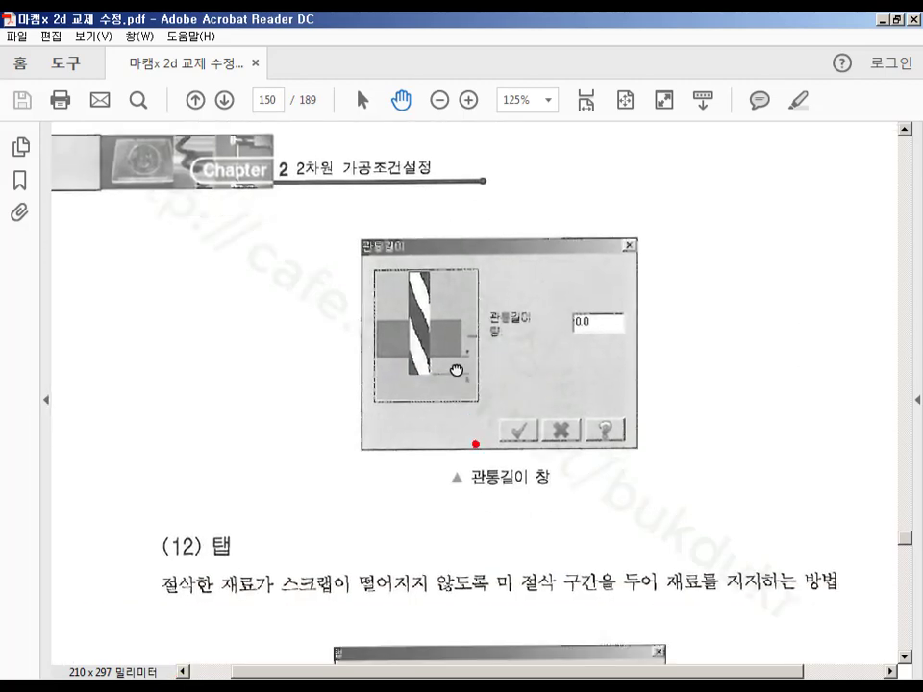
pyautogui.scroll(-10, 475, 444)
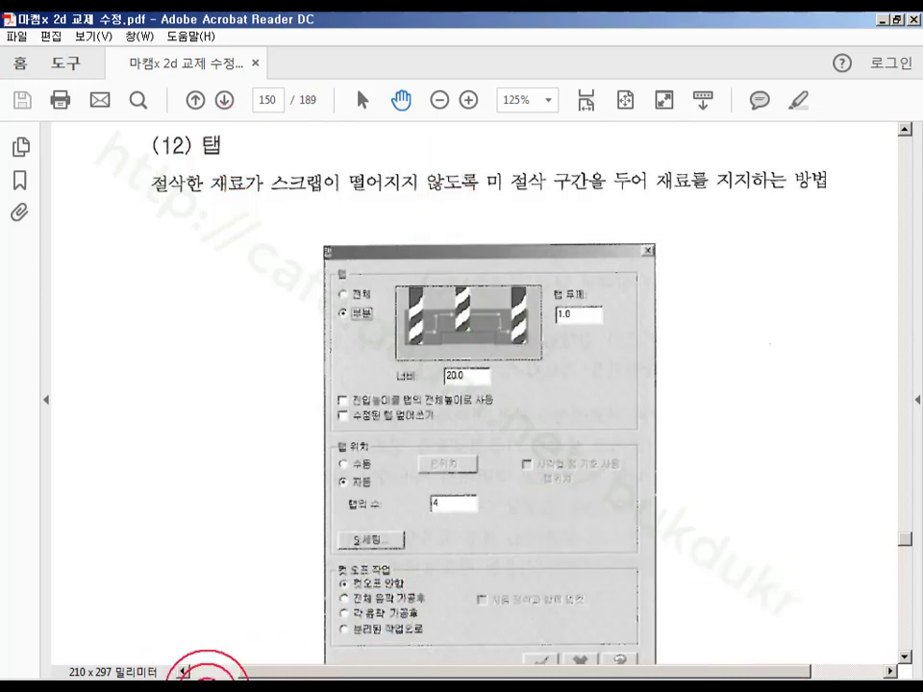
# - Return to Mastercam and close the contour toolpath parameters without saving the changes
pyautogui.click(158, 691)
pyautogui.click(670, 569)
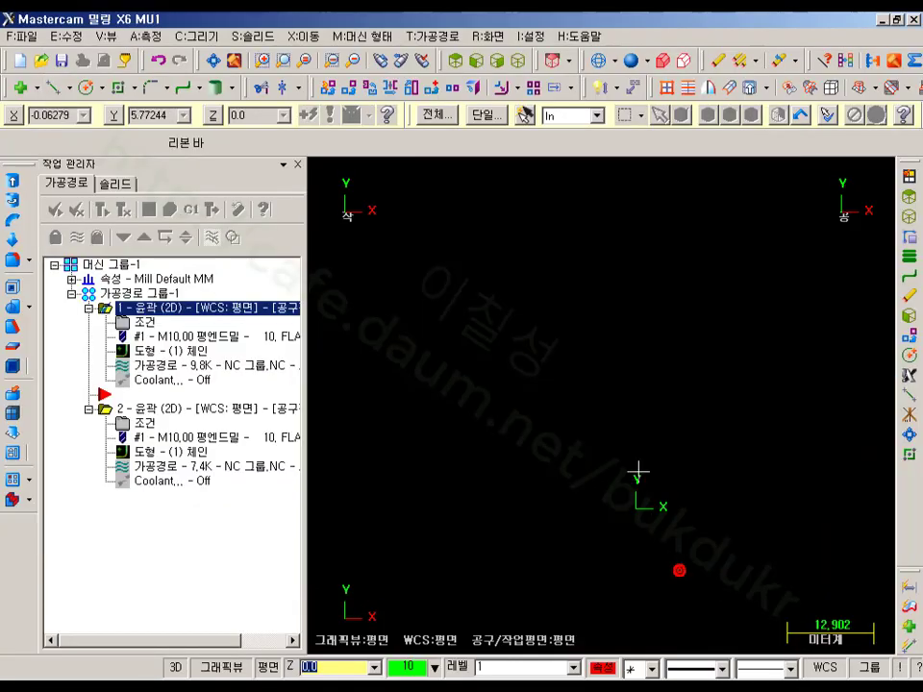
pyautogui.click(549, 420)
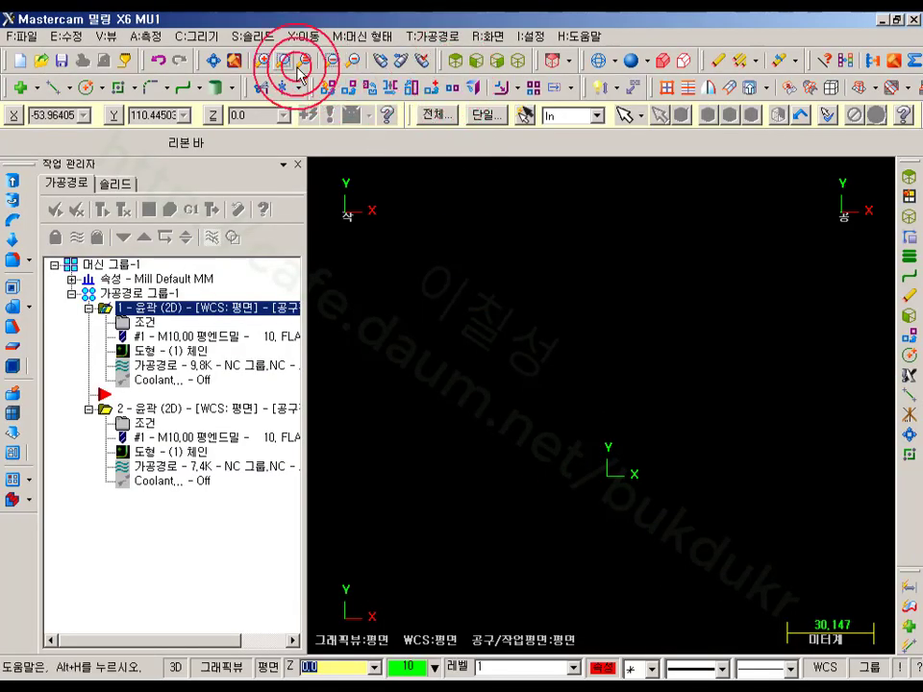
pyautogui.click(219, 65)
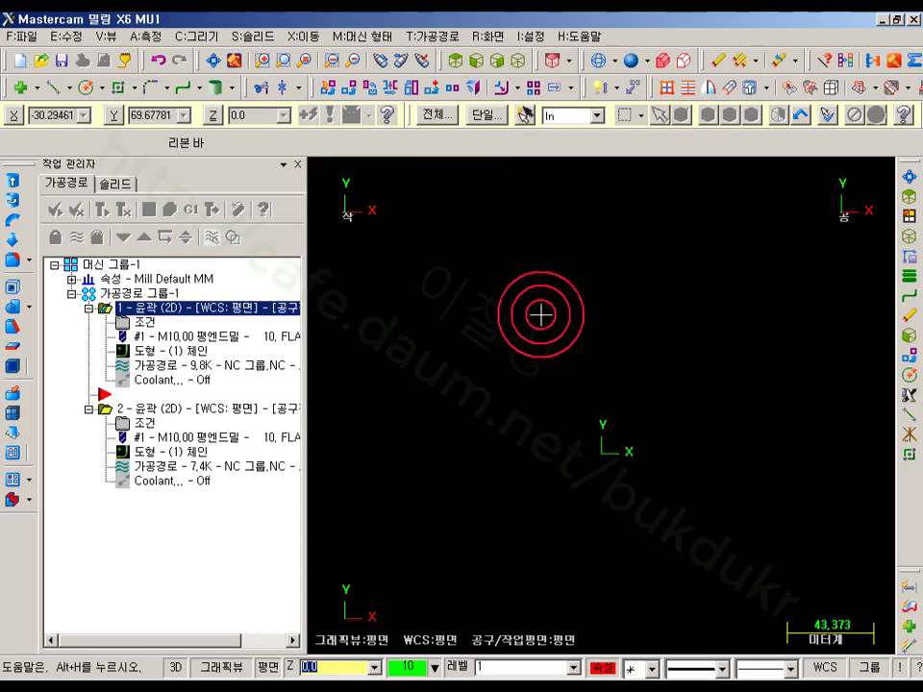
# - Draw a centre-point circle at the origin with a radius of about 89.8 mm
pyautogui.click(87, 87)
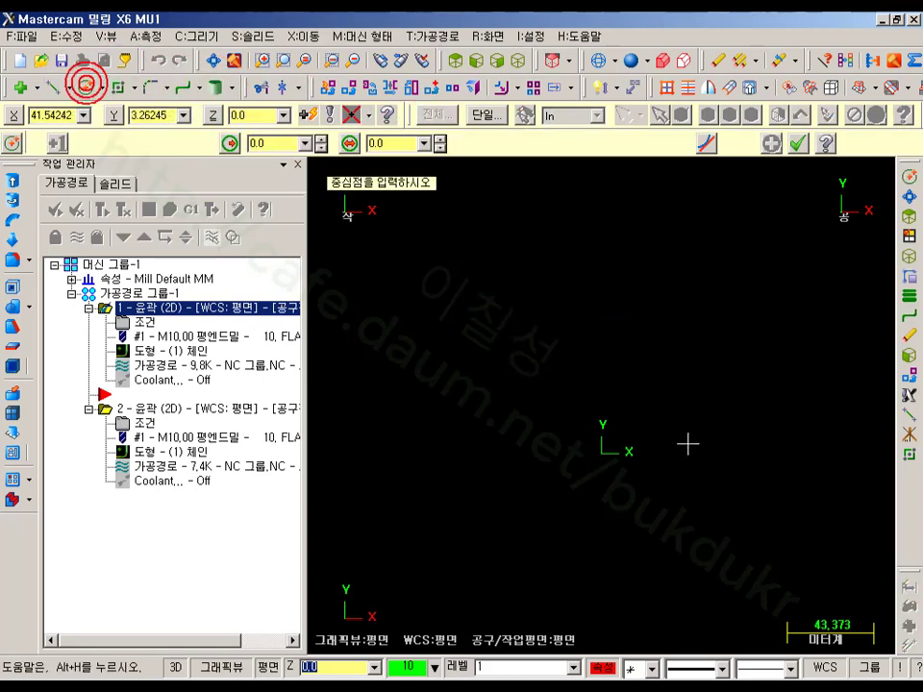
pyautogui.click(611, 457)
pyautogui.click(753, 358)
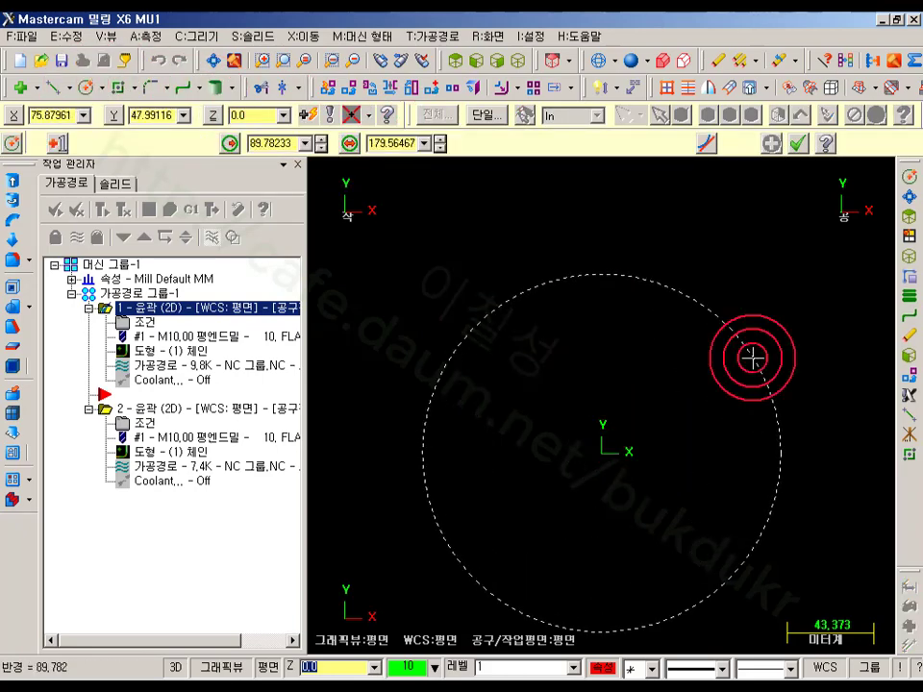
pyautogui.click(752, 357)
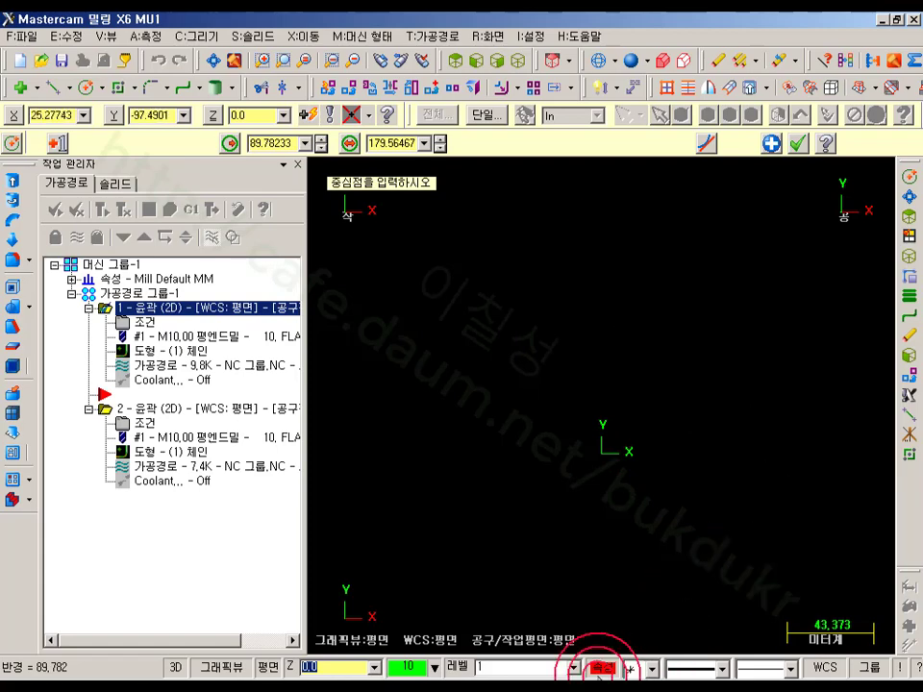
# - Set the active level to always be displayed in the level manager, and finish the circle command
pyautogui.click(465, 667)
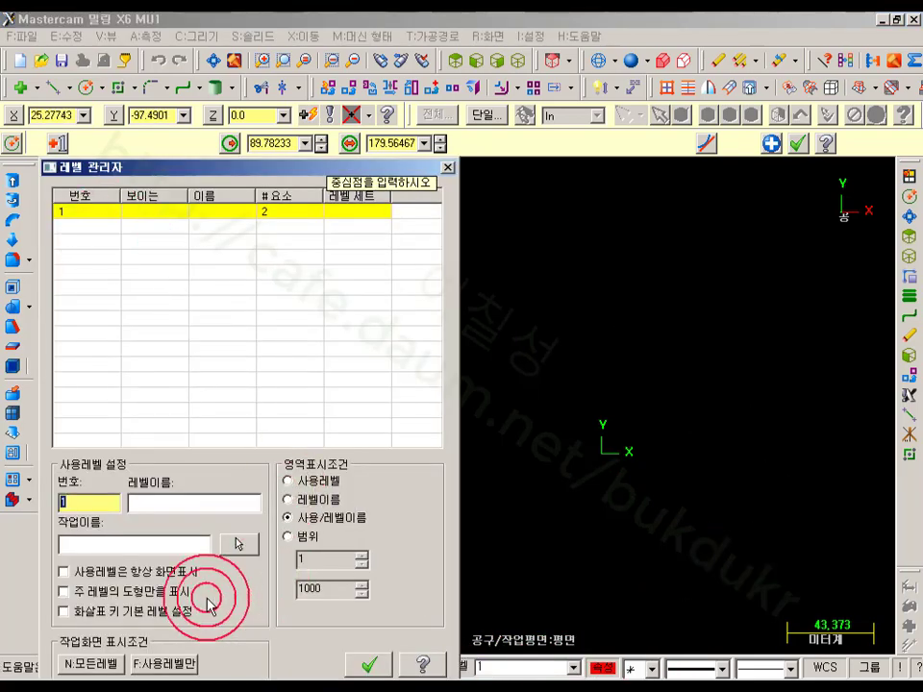
pyautogui.click(65, 572)
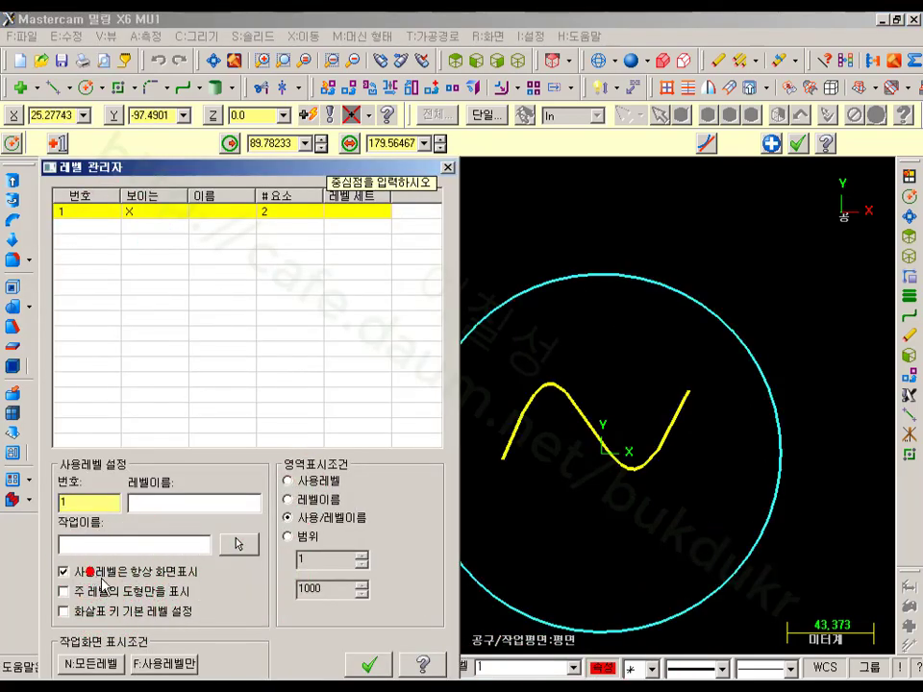
pyautogui.click(369, 665)
pyautogui.click(645, 413)
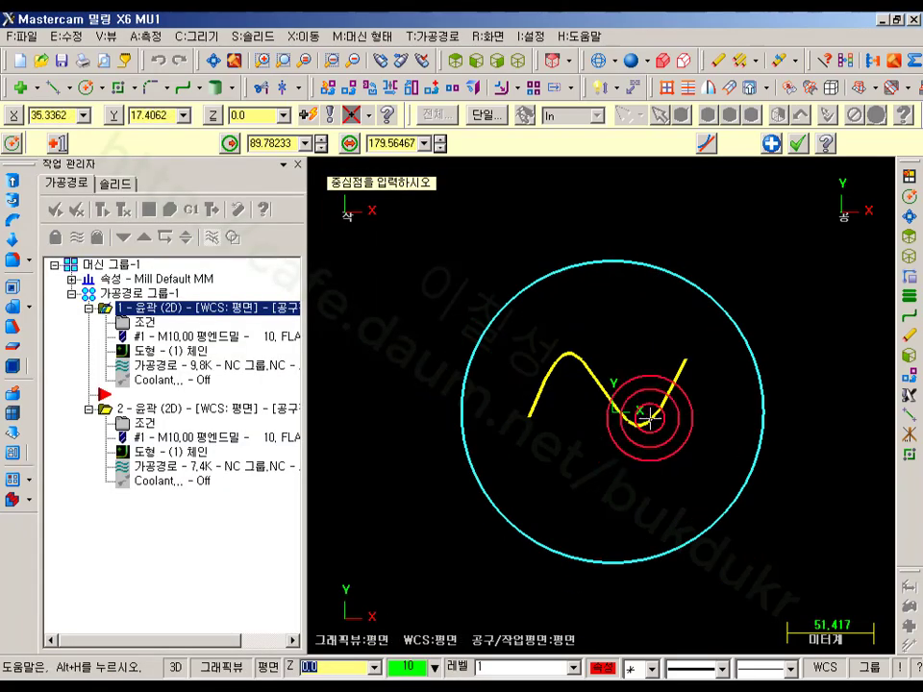
pyautogui.click(796, 145)
# - Delete the wavy curve inside the circle, including its association with the existing toolpaths
pyautogui.click(706, 388)
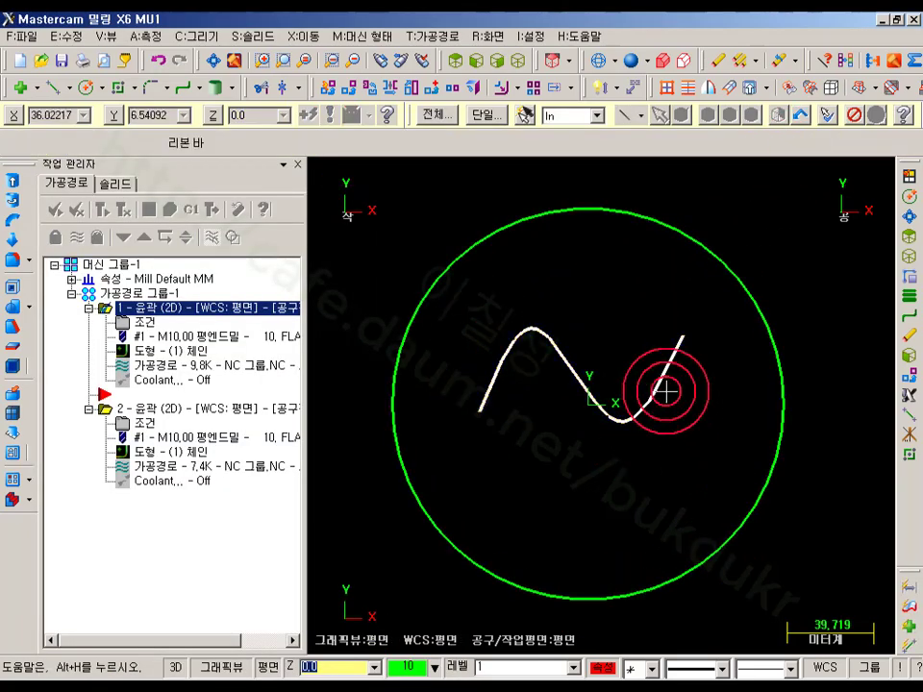
pyautogui.click(698, 451)
pyautogui.press('Delete')
pyautogui.click(323, 299)
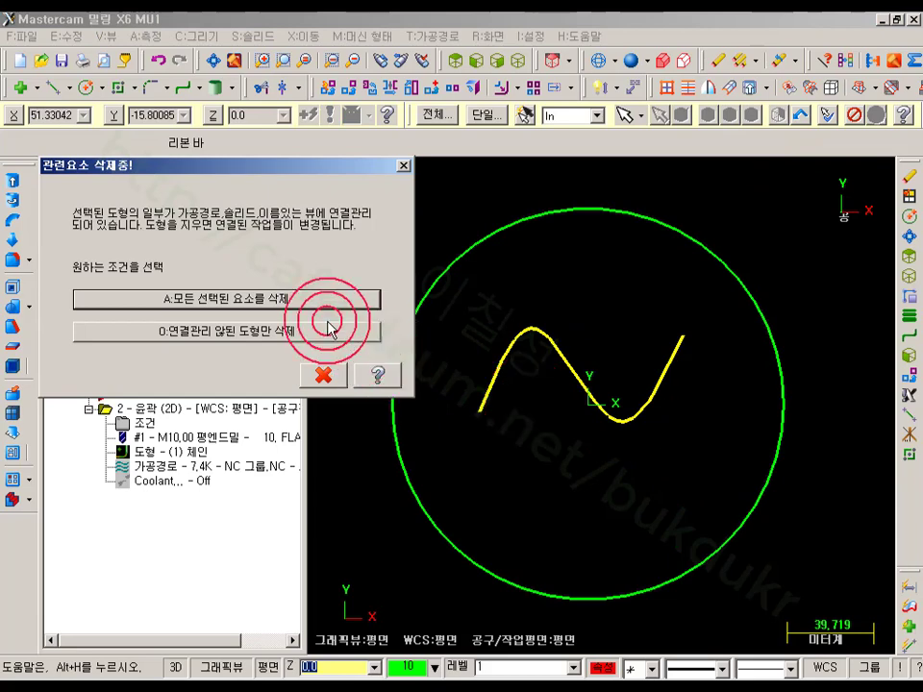
pyautogui.scroll(-2, 655, 438)
pyautogui.click(686, 329)
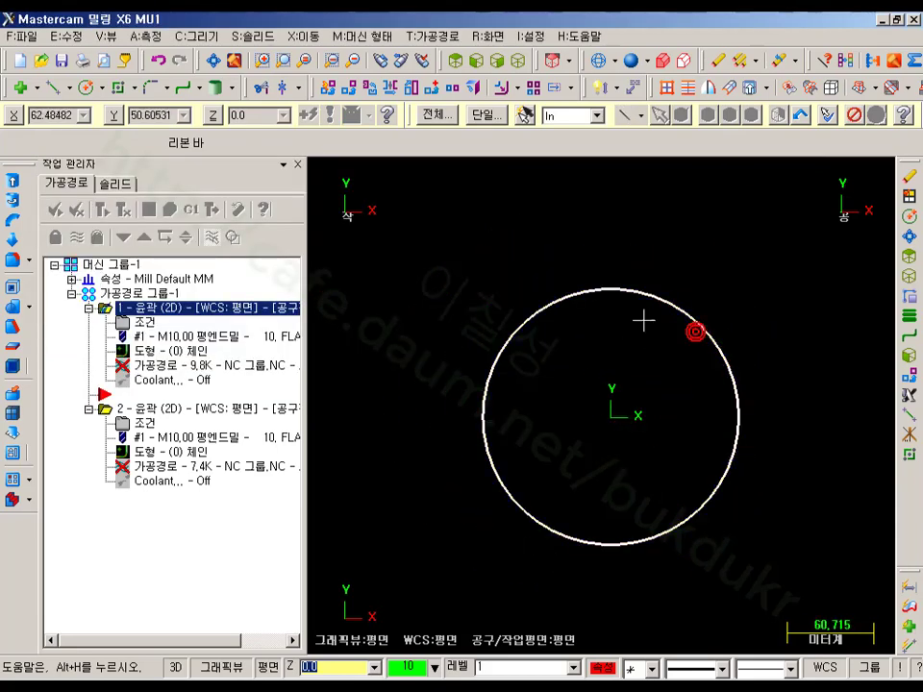
pyautogui.click(645, 422)
# - Show the circle in isometric view and delete both contour operations from toolpath group 1
pyautogui.click(519, 62)
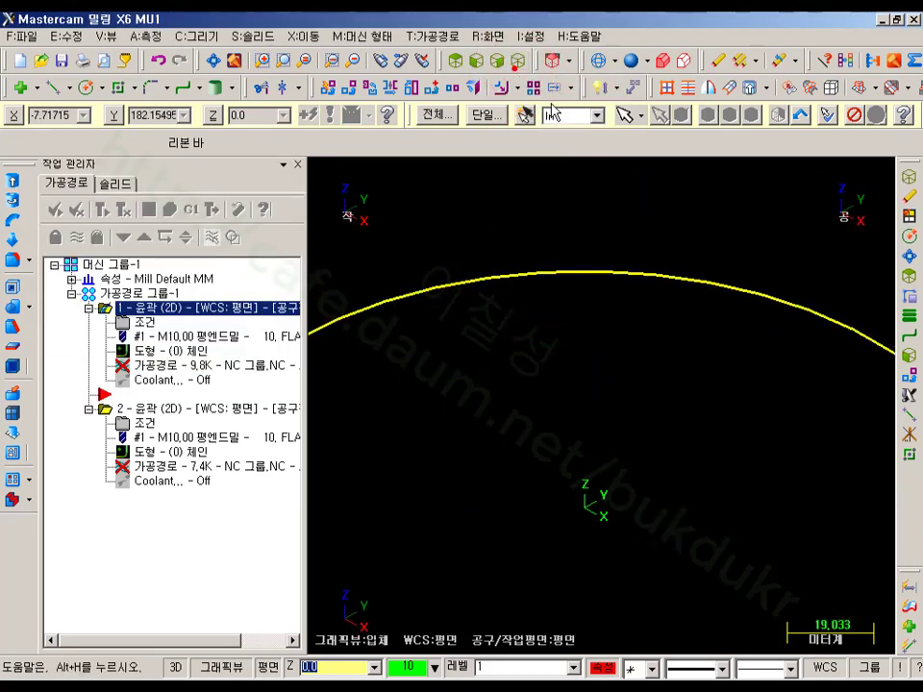
pyautogui.scroll(-2, 660, 427)
pyautogui.scroll(-2, 642, 307)
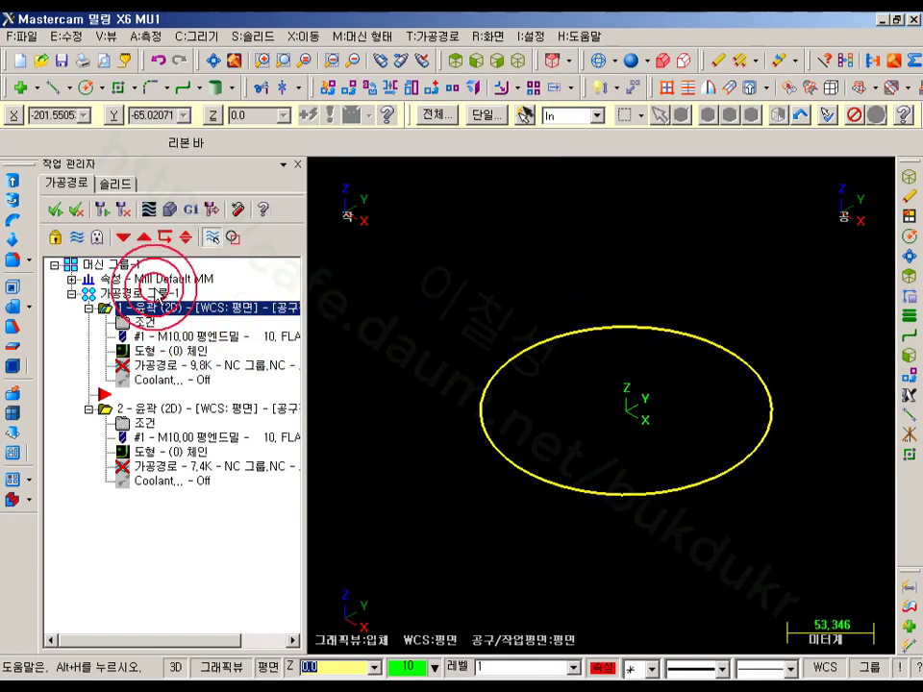
pyautogui.click(154, 293)
pyautogui.press('Delete')
pyautogui.click(546, 404)
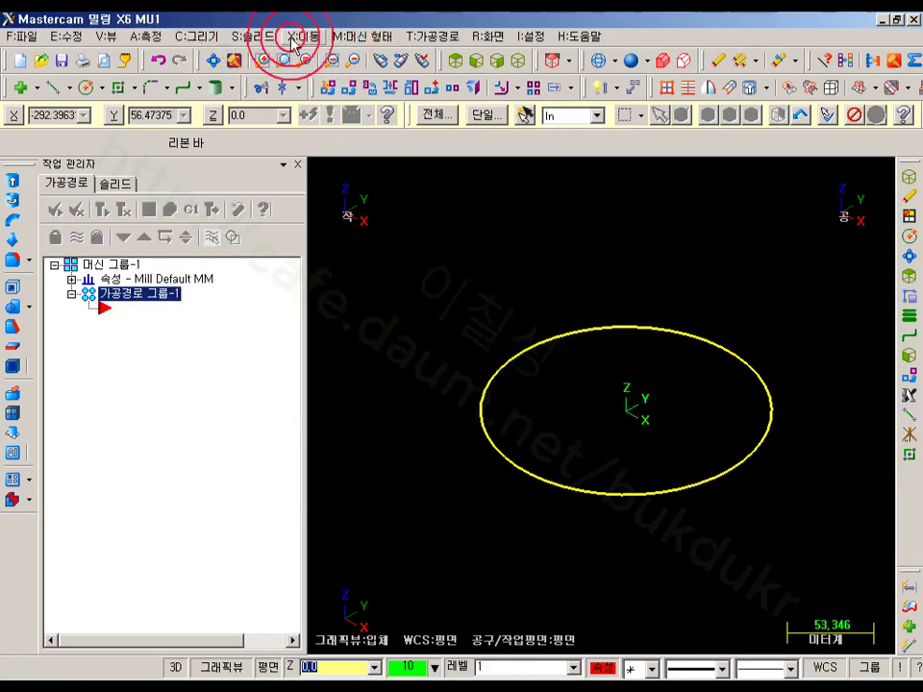
# - Start a new contour toolpath with the circle as its chain and use the 10 mm flat end mill
pyautogui.click(440, 42)
pyautogui.click(475, 58)
pyautogui.click(728, 471)
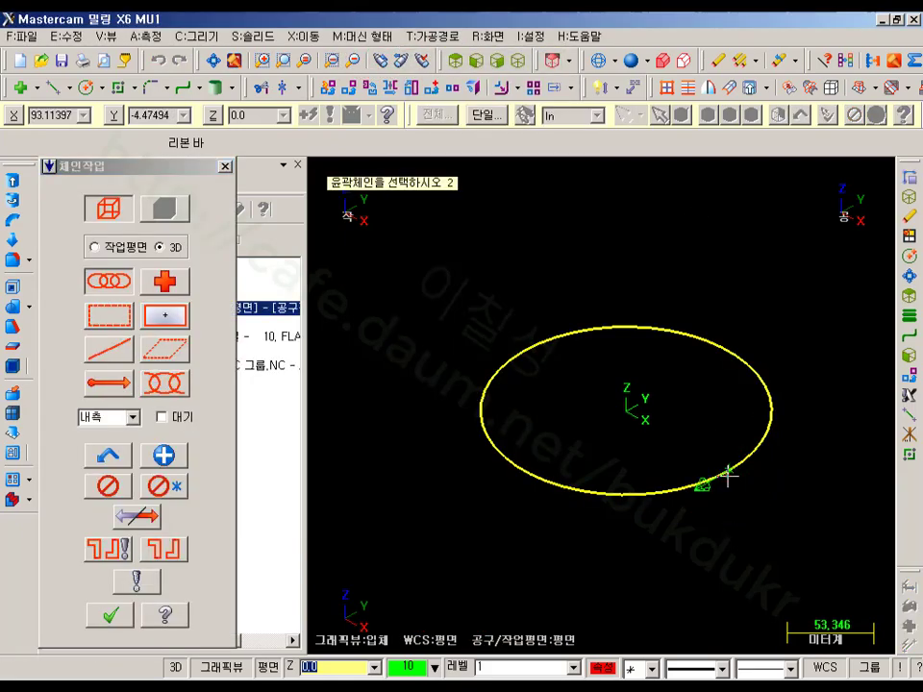
pyautogui.click(117, 616)
pyautogui.click(100, 113)
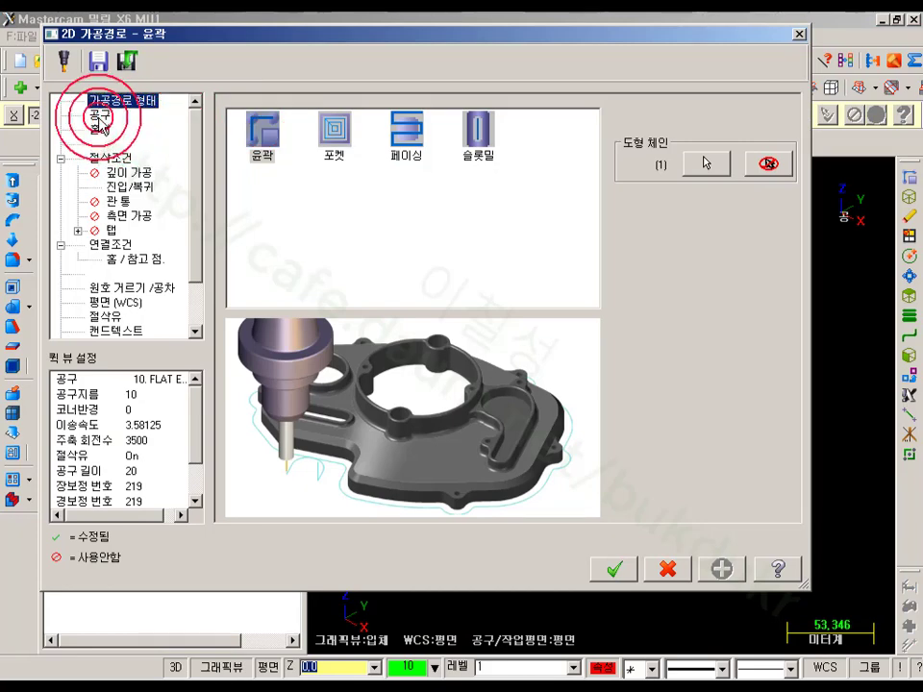
pyautogui.click(327, 140)
# - Set the contour's compensation type to 안함 (off) and disable lead in/out (진입/복귀)
pyautogui.click(114, 157)
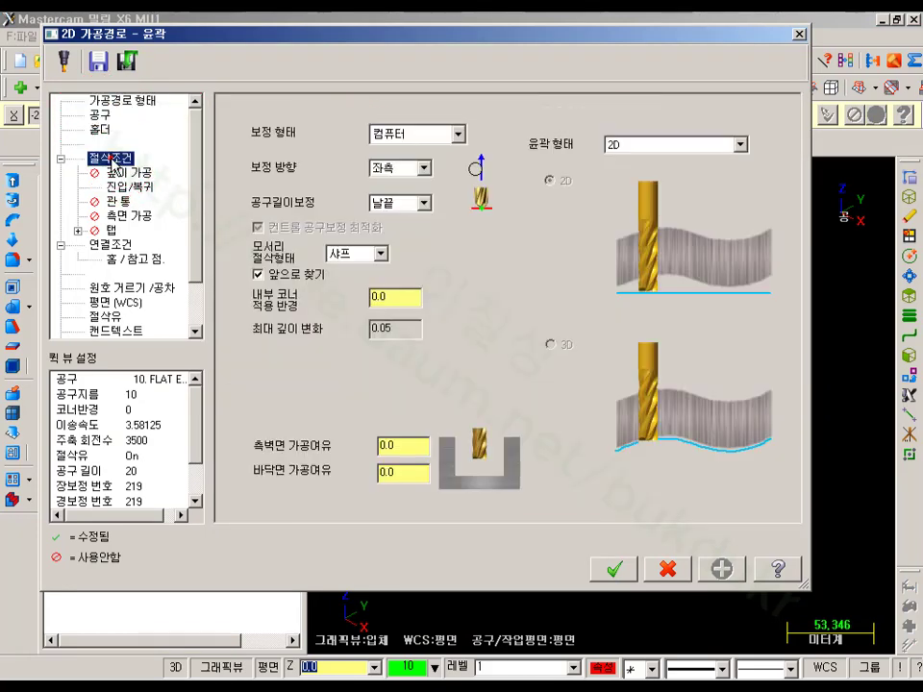
pyautogui.click(375, 144)
pyautogui.click(398, 213)
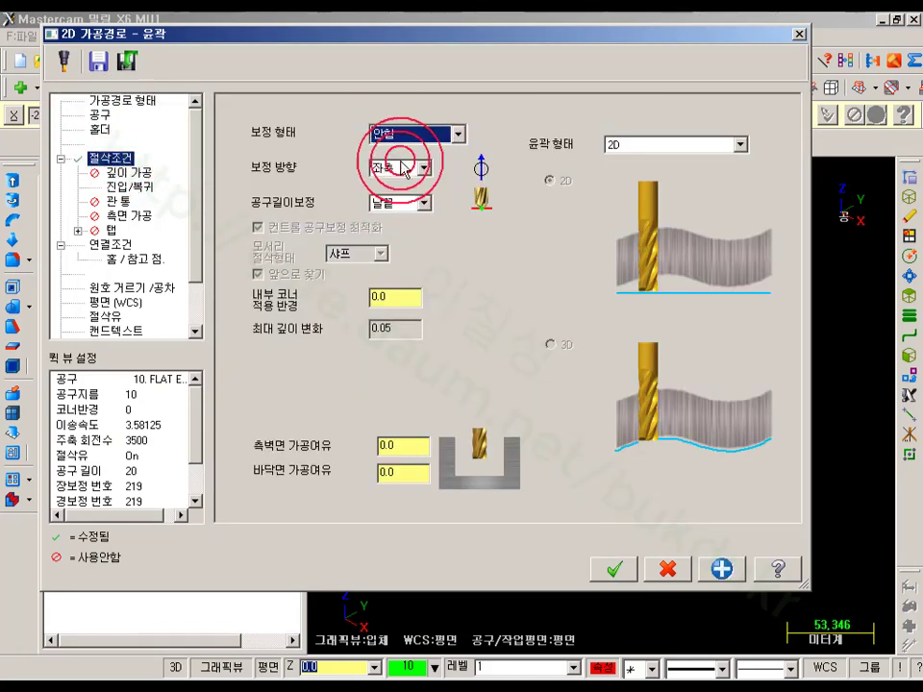
pyautogui.click(143, 188)
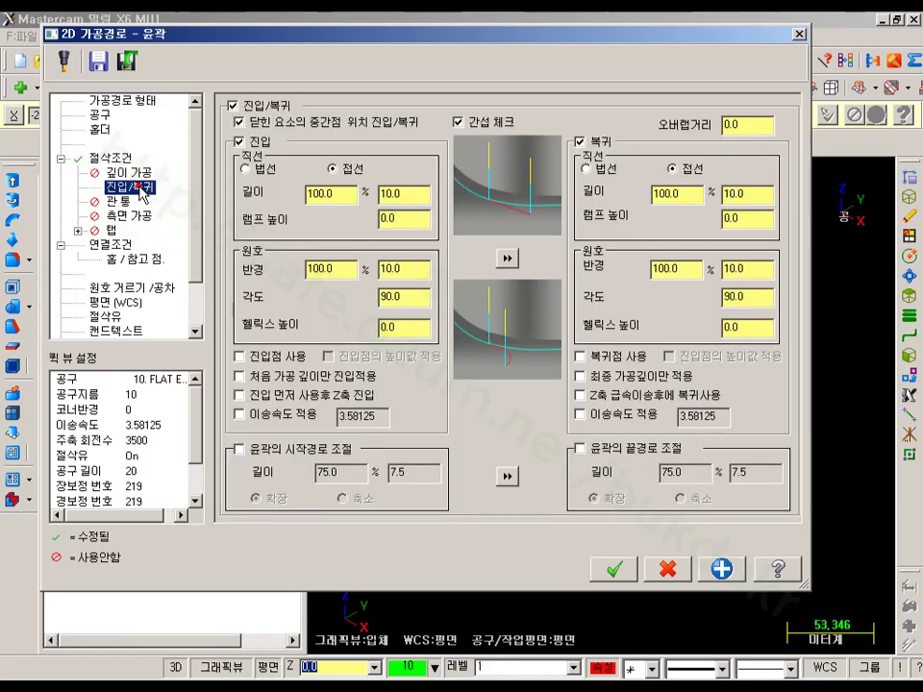
pyautogui.click(233, 107)
# - Set the contour's absolute cutting depth to -10 in the linking parameters and generate the toolpath
pyautogui.click(109, 244)
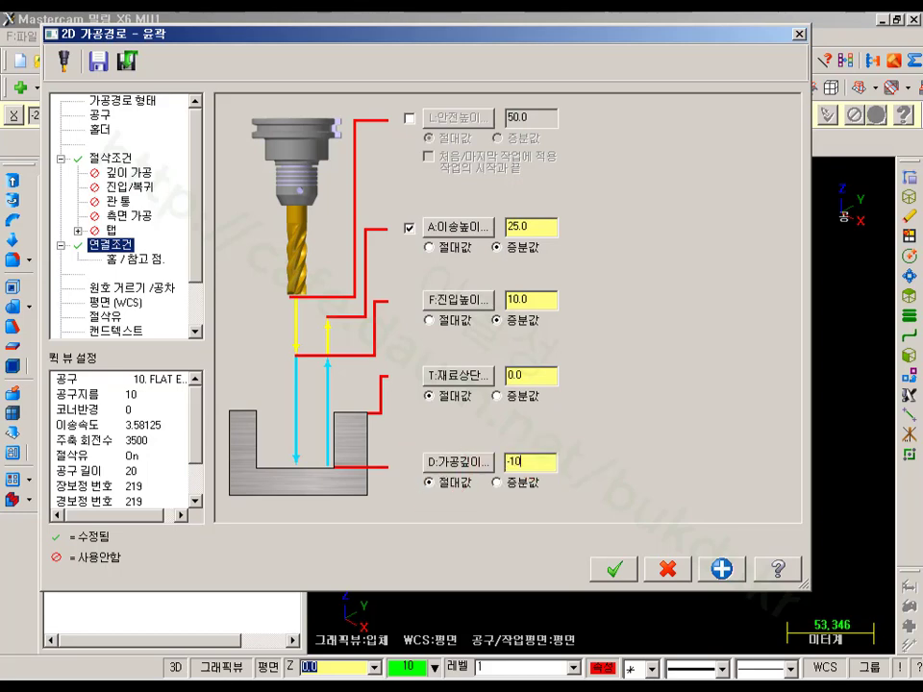
pyautogui.click(546, 374)
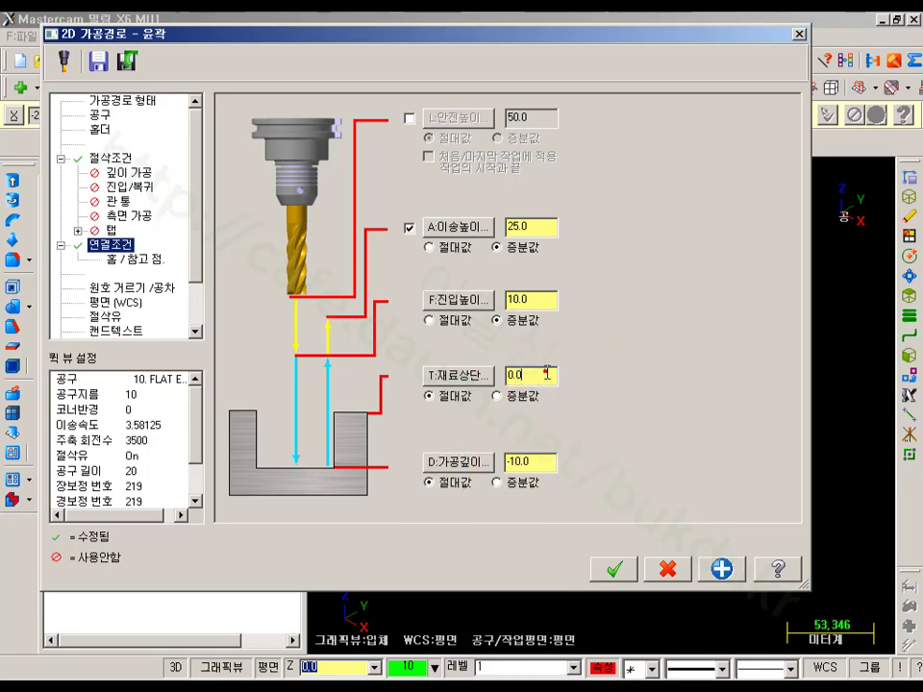
pyautogui.click(534, 464)
pyautogui.click(613, 569)
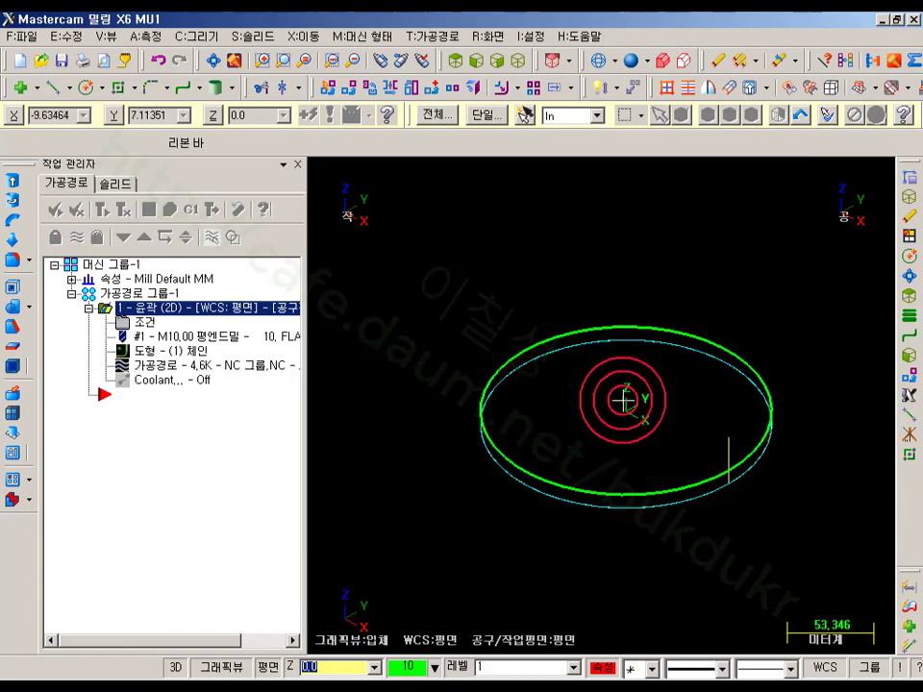
# - Backplot the circle's contour toolpath, inspect the tool motion around the circle, and close the backplot
pyautogui.click(166, 366)
pyautogui.click(591, 167)
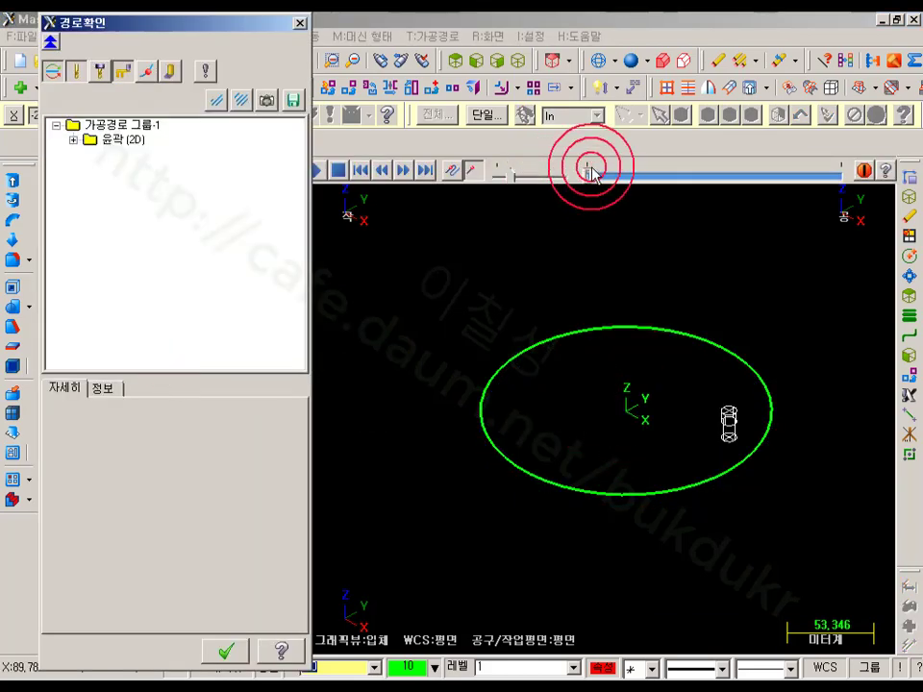
pyautogui.moveTo(588, 169); pyautogui.dragTo(769, 174)
pyautogui.scroll(1, 596, 295)
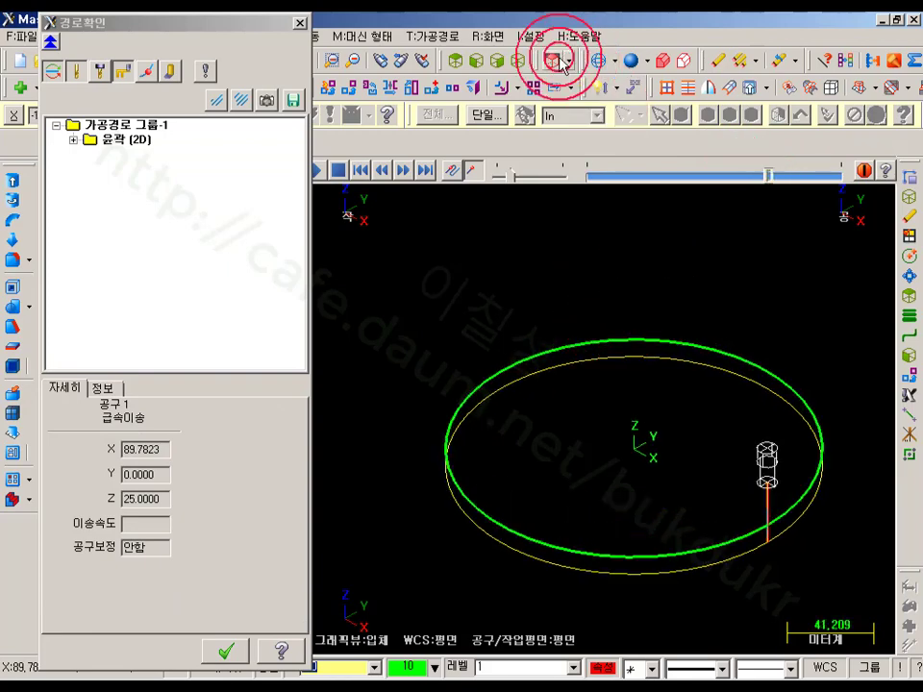
pyautogui.click(453, 60)
pyautogui.click(509, 64)
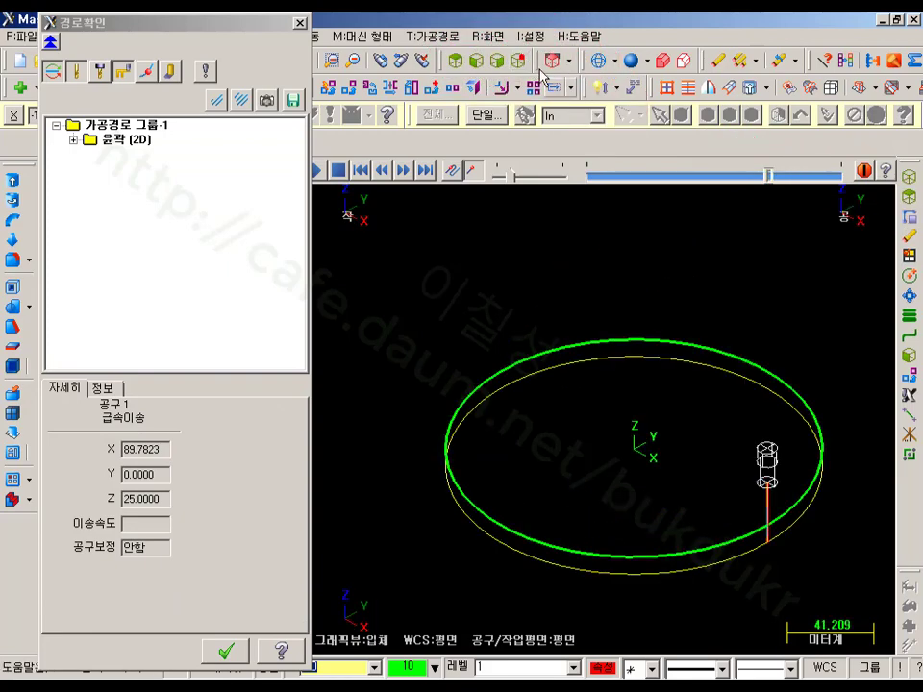
pyautogui.scroll(-1, 653, 213)
pyautogui.scroll(2, 659, 350)
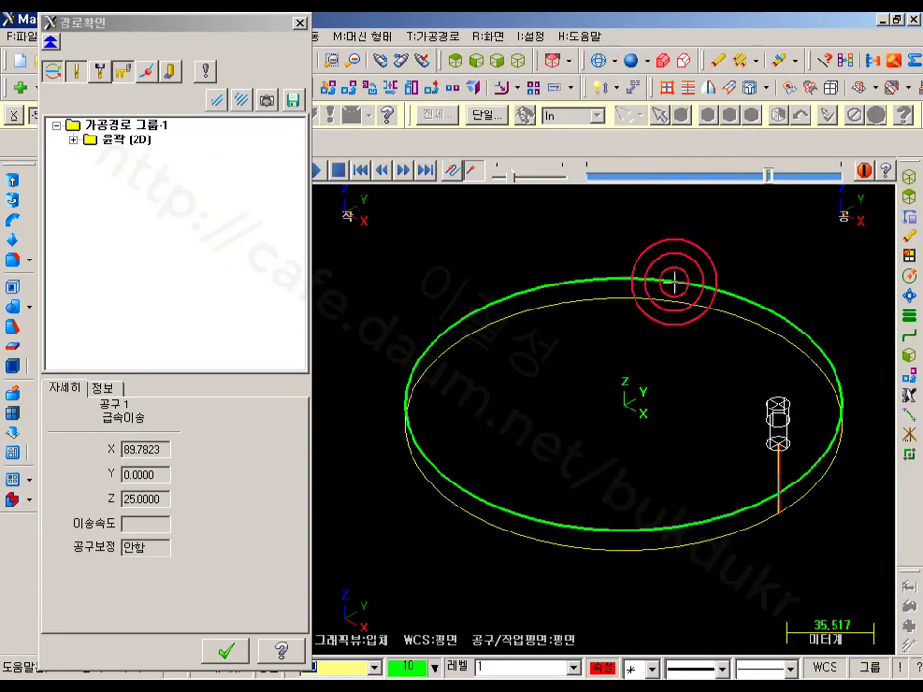
pyautogui.scroll(-1, 670, 278)
pyautogui.click(225, 651)
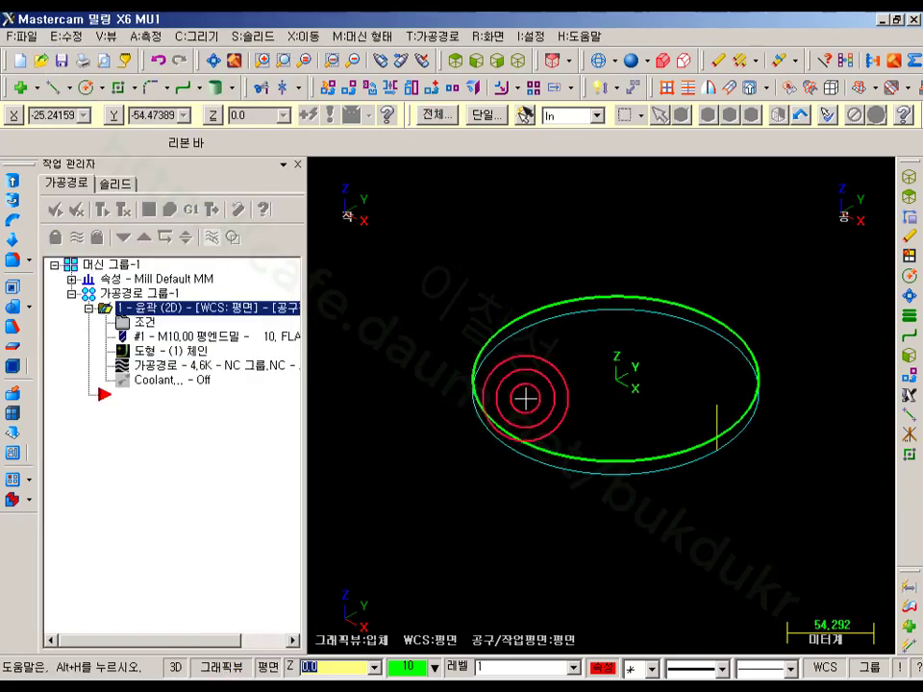
# - Size the rectangular stock from all geometry in the machine group's stock setup, and set its X and Y dimensions to 200
pyautogui.click(455, 60)
pyautogui.click(72, 279)
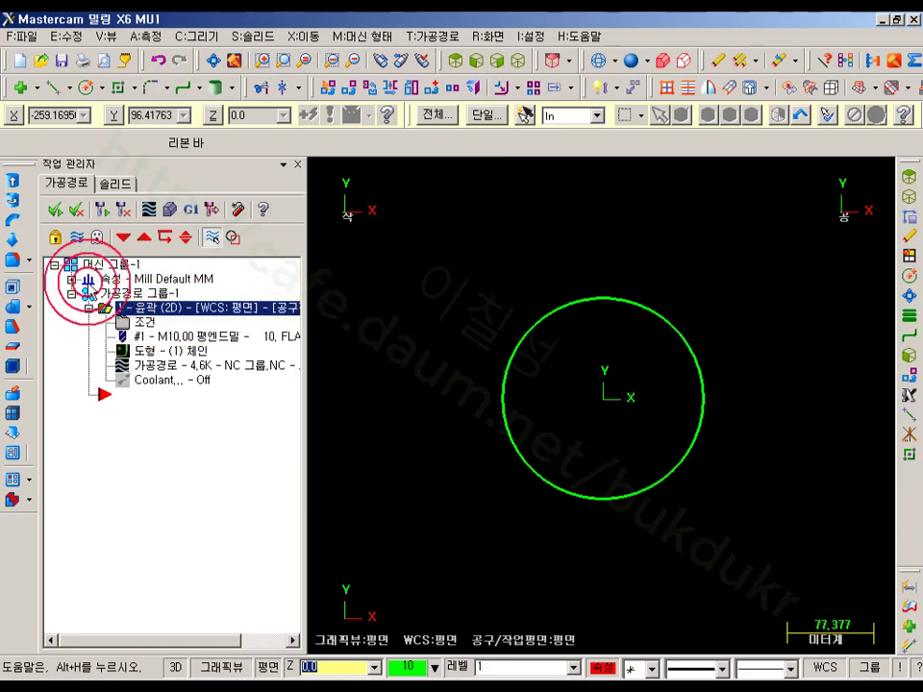
pyautogui.click(125, 322)
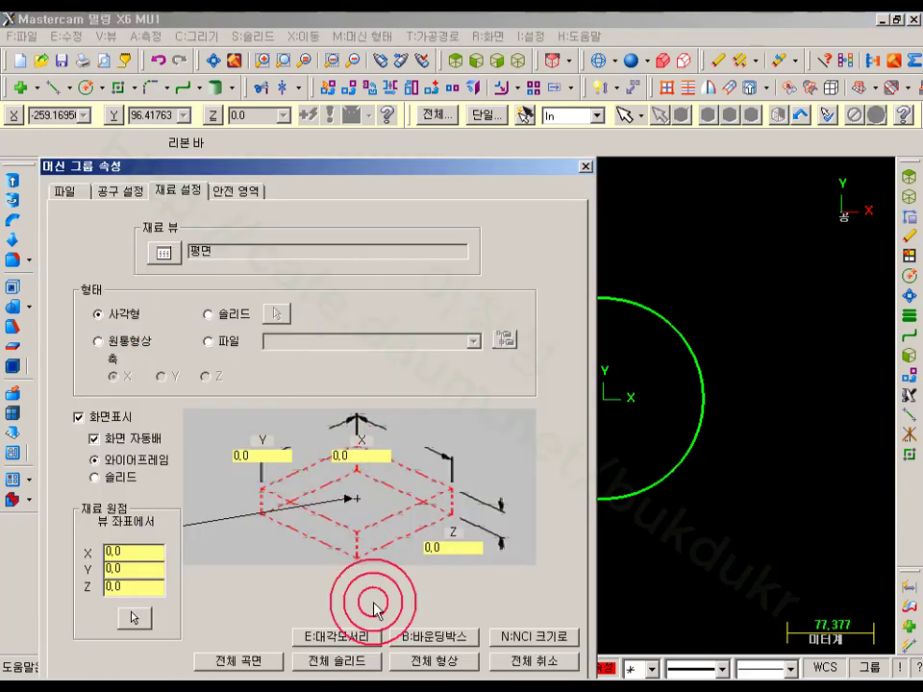
pyautogui.click(435, 662)
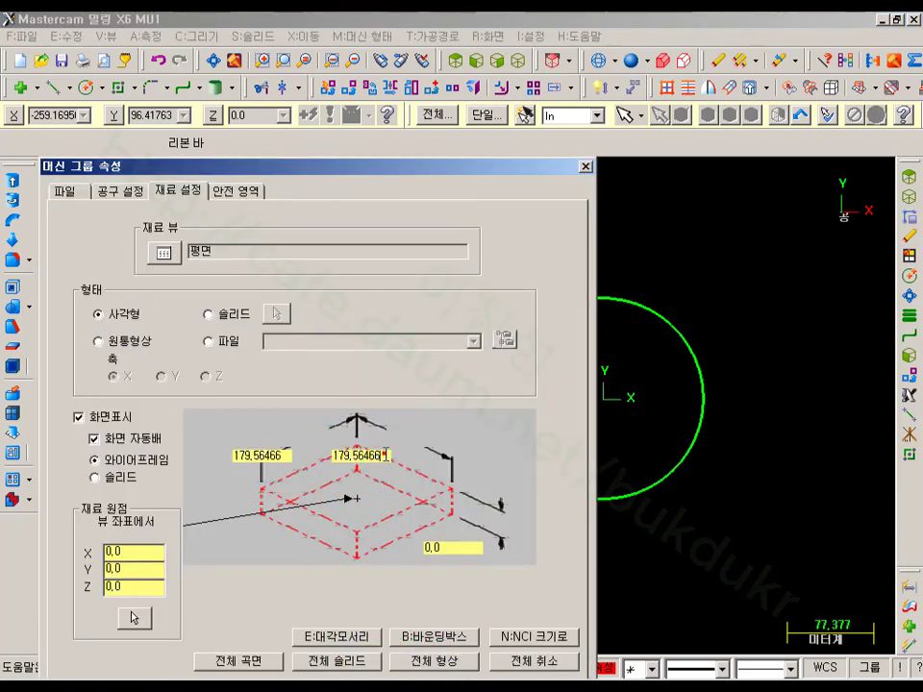
pyautogui.write('200')
pyautogui.click(452, 448)
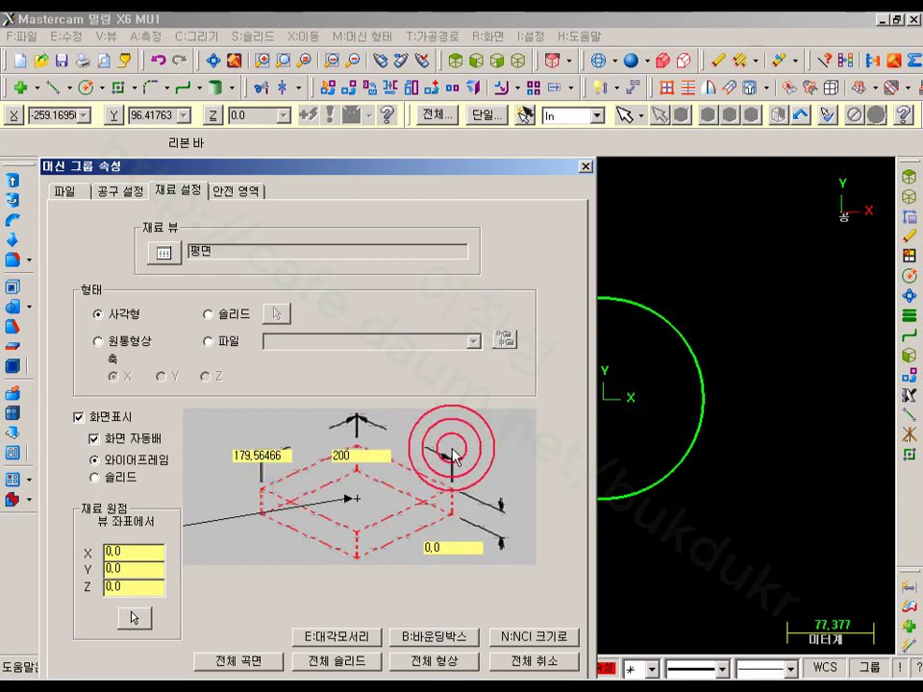
pyautogui.click(261, 456)
pyautogui.write('200')
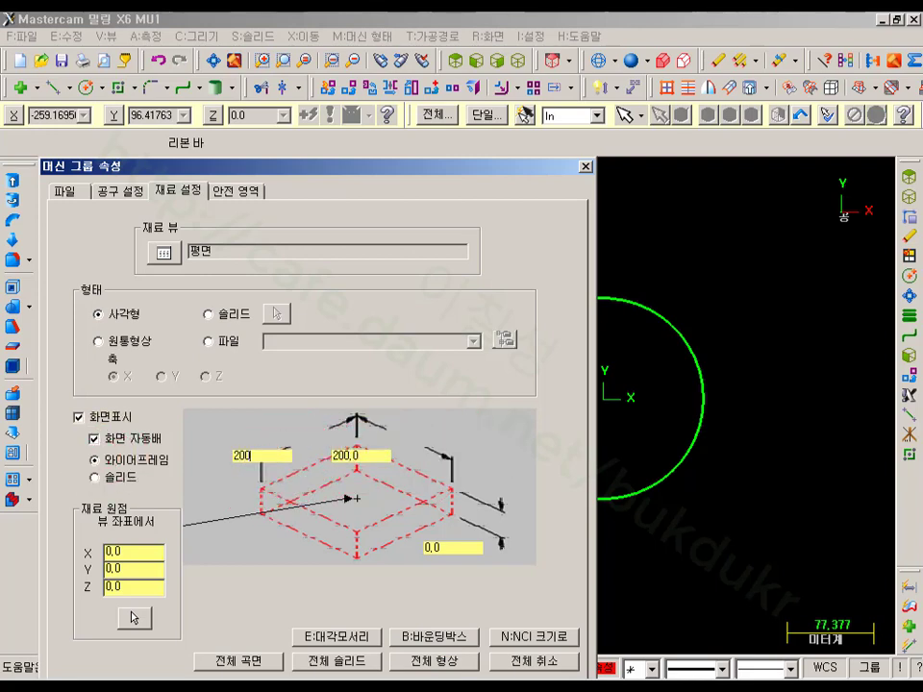
# - Enter the stock's Z thickness and accept the machine group properties
pyautogui.click(435, 547)
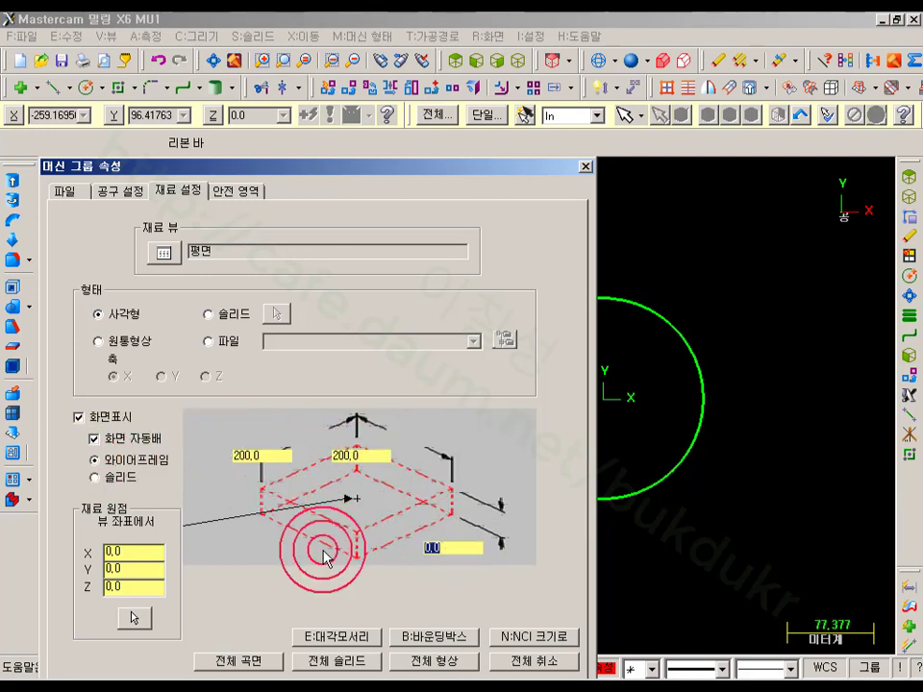
pyautogui.moveTo(389, 168); pyautogui.dragTo(362, 51)
pyautogui.click(419, 595)
pyautogui.scroll(2, 574, 459)
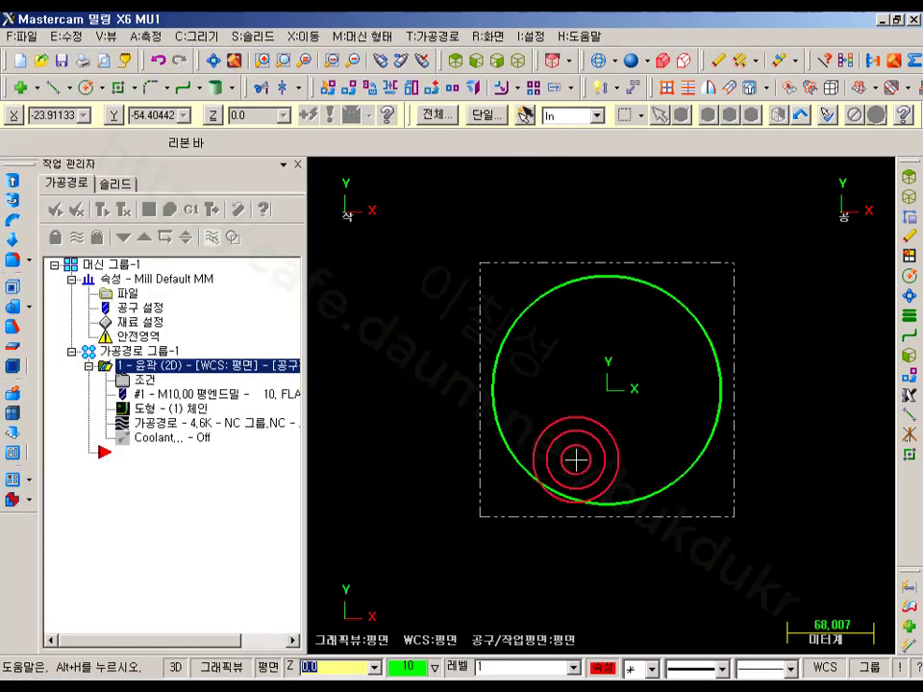
# - Run the solid cutting verification of the contour in isometric view and examine the machined groove
pyautogui.click(523, 64)
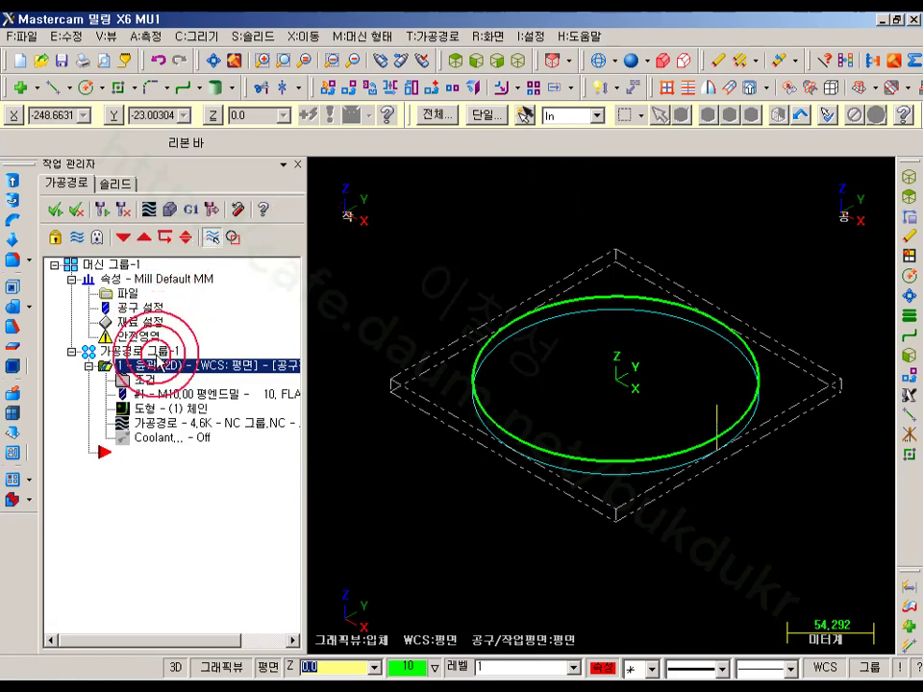
pyautogui.click(170, 210)
pyautogui.click(107, 198)
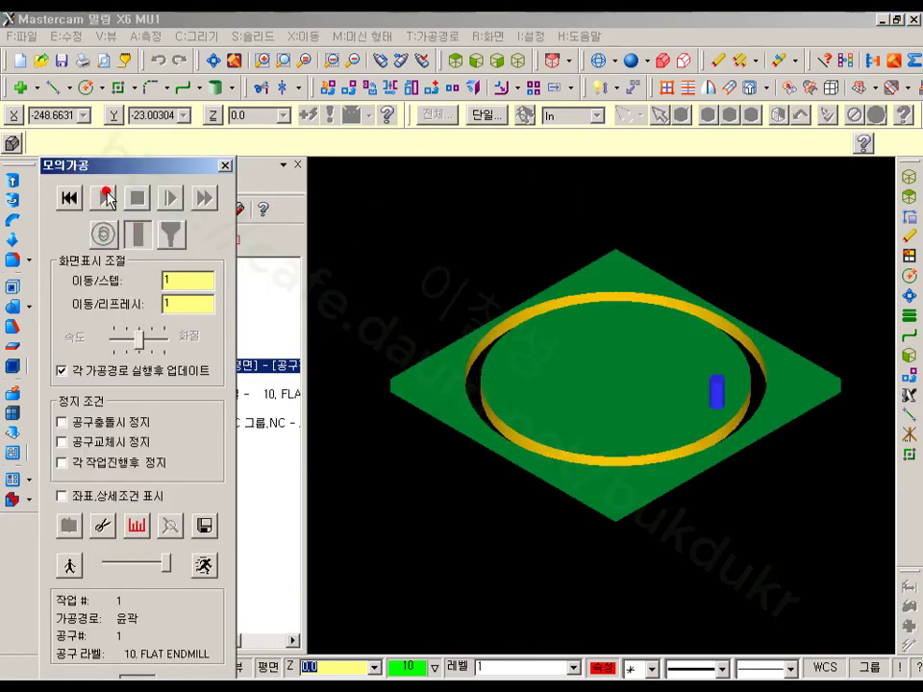
pyautogui.scroll(6, 657, 408)
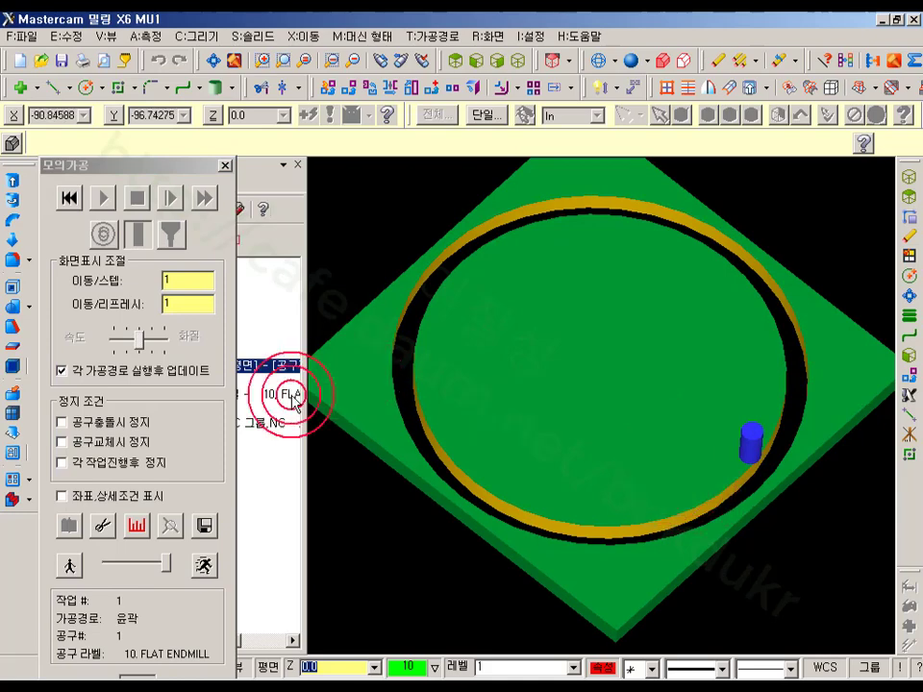
# - Reset the verification, raise the display quality to maximum, slow the simulation down, and run it again
pyautogui.click(69, 198)
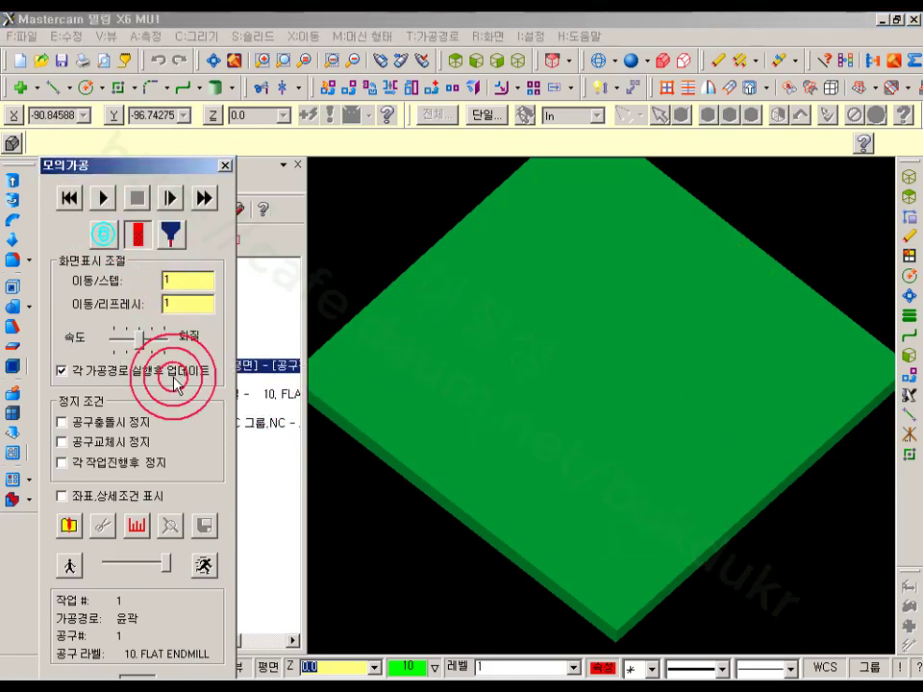
pyautogui.click(165, 565)
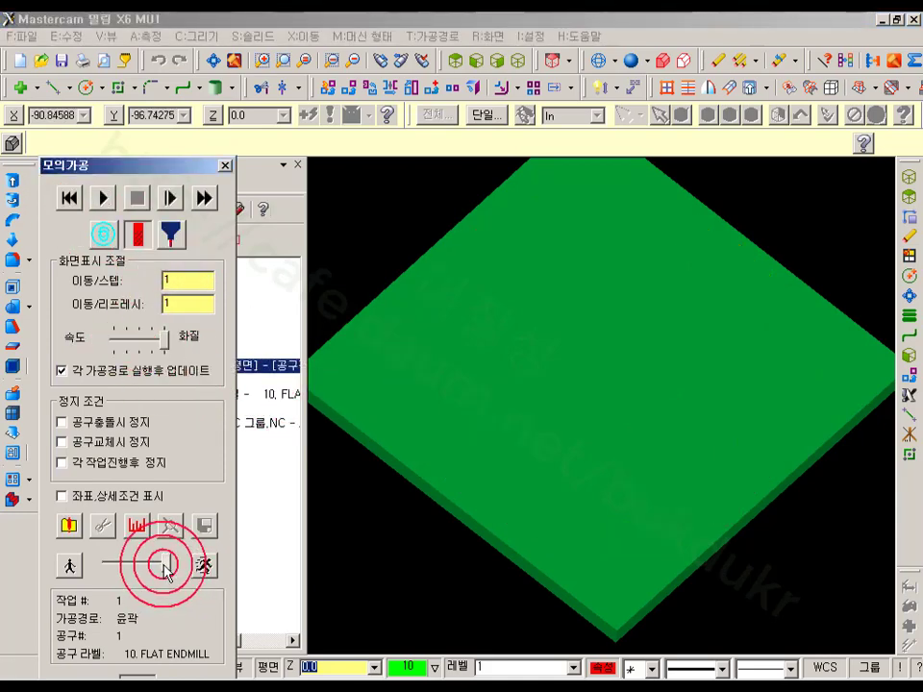
pyautogui.click(102, 198)
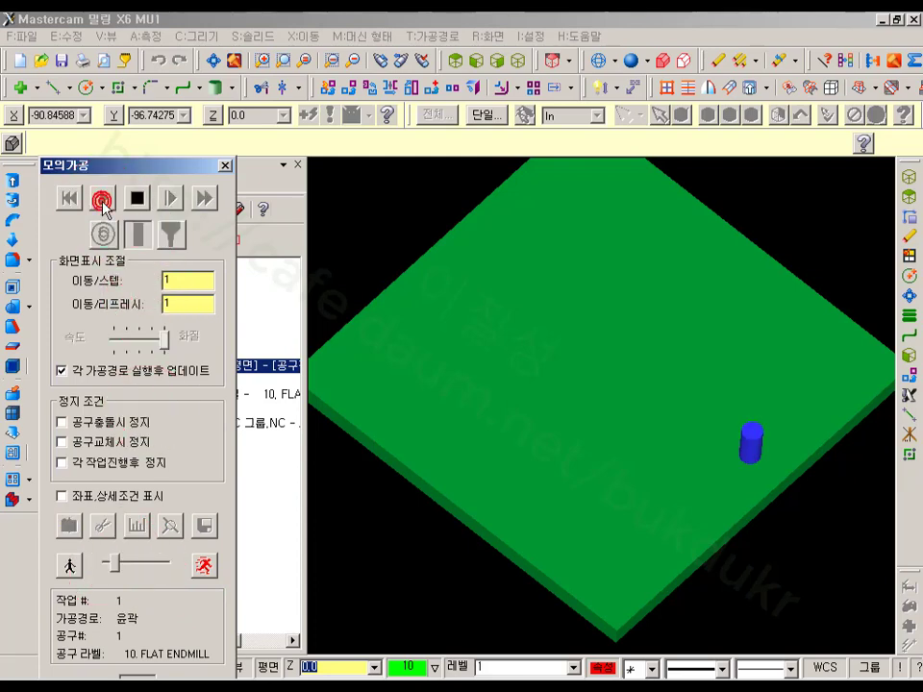
# - Trace the cut-through groove on the simulated stock with the screen pen, clear the markings and close the verification
pyautogui.click(571, 358)
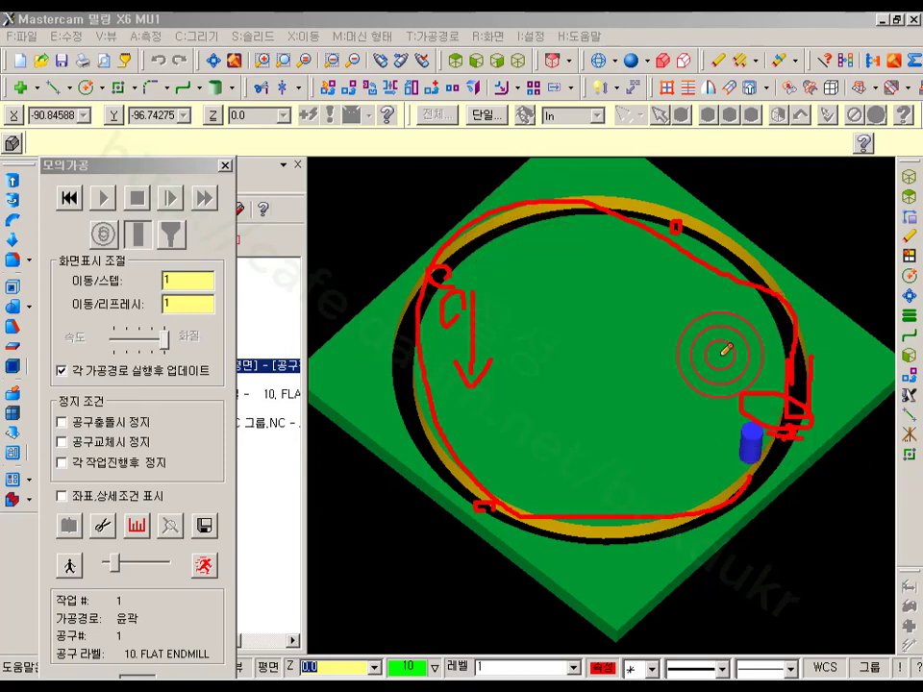
pyautogui.rightClick(611, 361)
pyautogui.click(649, 540)
pyautogui.click(173, 565)
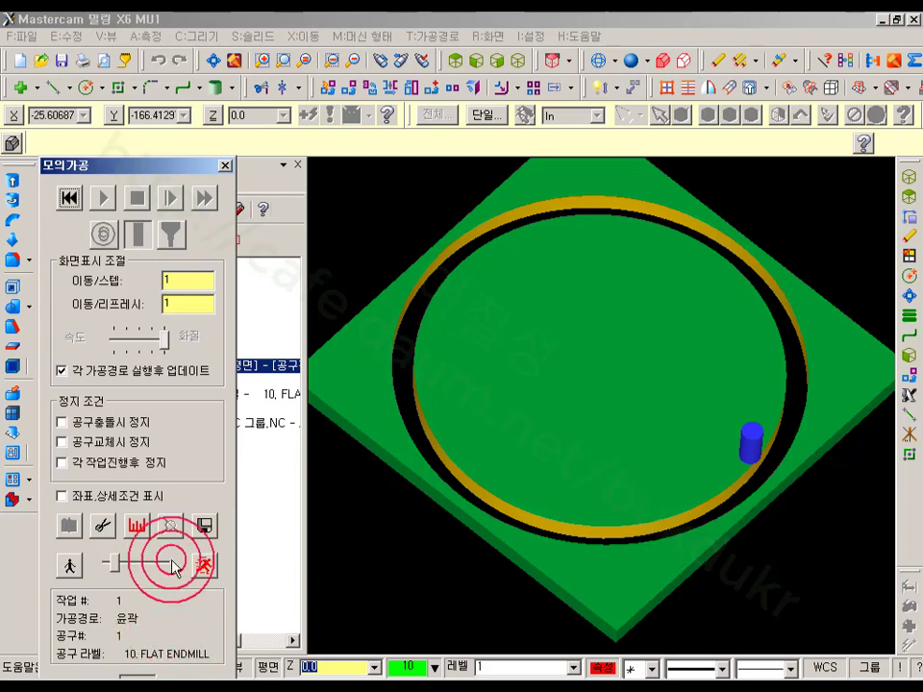
pyautogui.click(223, 163)
pyautogui.click(734, 436)
# - Enable tabs in the 2D contour operation's parameters and position them automatically by number, using 4 tabs
pyautogui.click(169, 369)
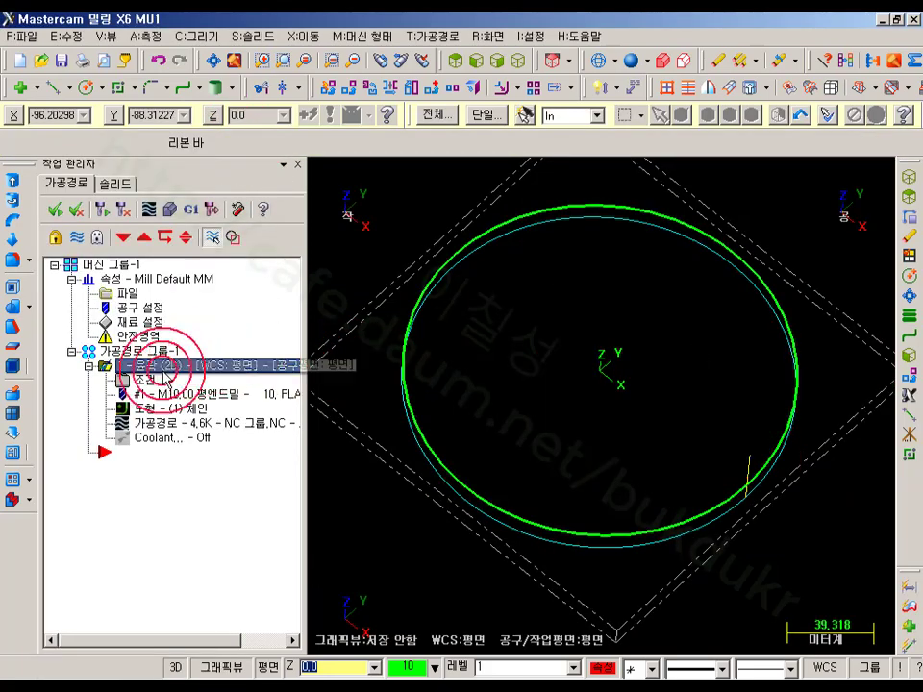
pyautogui.click(154, 378)
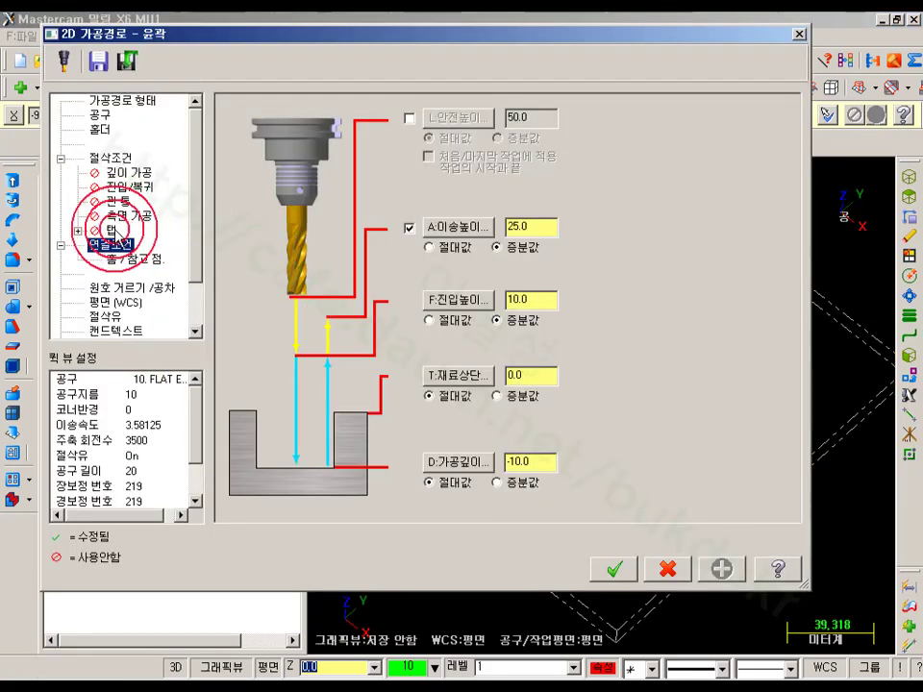
pyautogui.click(113, 228)
pyautogui.click(237, 110)
pyautogui.click(228, 163)
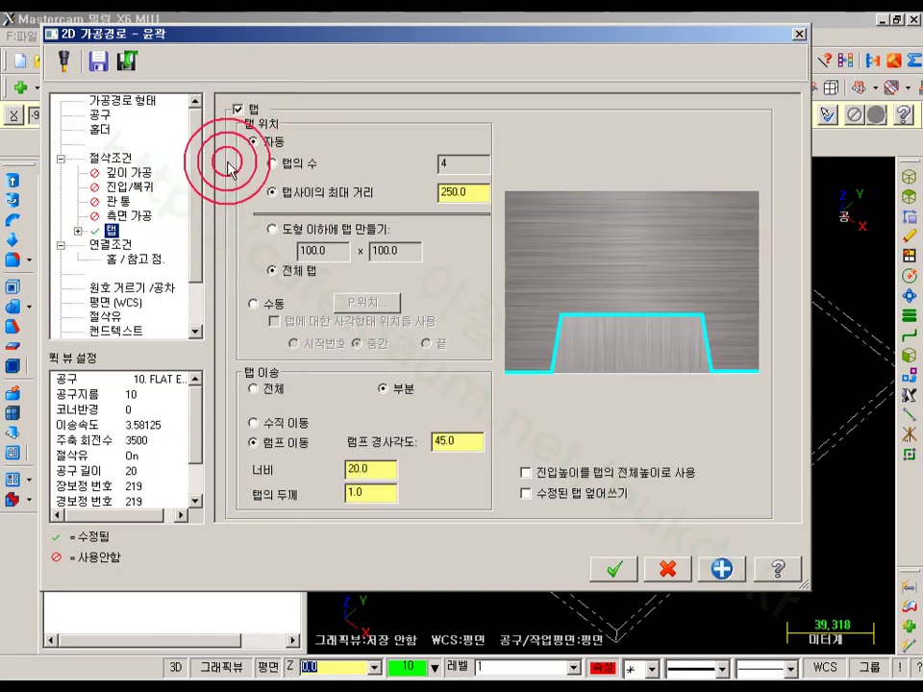
pyautogui.moveTo(228, 162)
pyautogui.mouseDown()
pyautogui.moveTo(233, 146)
pyautogui.moveTo(279, 164)
pyautogui.moveTo(262, 150)
pyautogui.moveTo(294, 142)
pyautogui.moveTo(253, 124)
pyautogui.moveTo(249, 132)
pyautogui.moveTo(343, 227)
pyautogui.moveTo(288, 181)
pyautogui.moveTo(481, 193)
pyautogui.moveTo(345, 152)
pyautogui.moveTo(277, 164)
pyautogui.mouseUp()
pyautogui.click(277, 163)
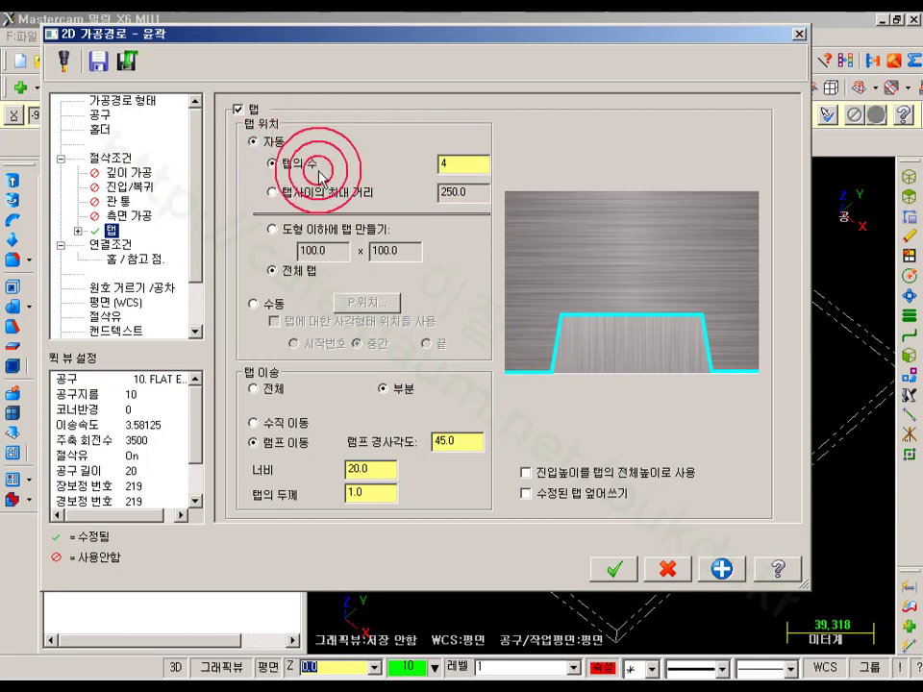
pyautogui.click(447, 163)
pyautogui.click(440, 159)
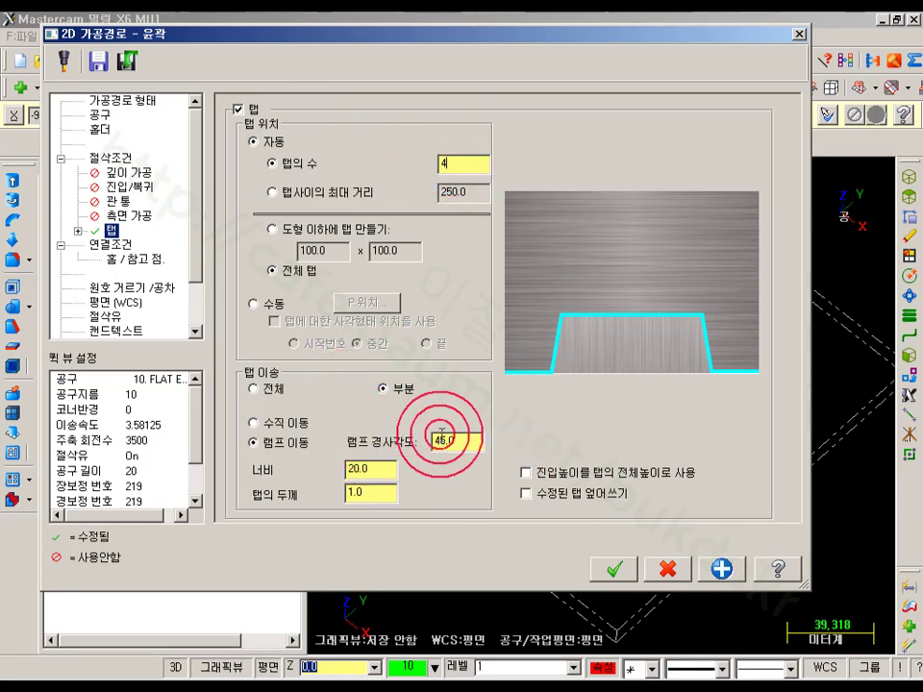
# - Set the tab thickness to 0.5 and the tab width to 5, keeping the ramp move at 45 degrees
pyautogui.click(460, 442)
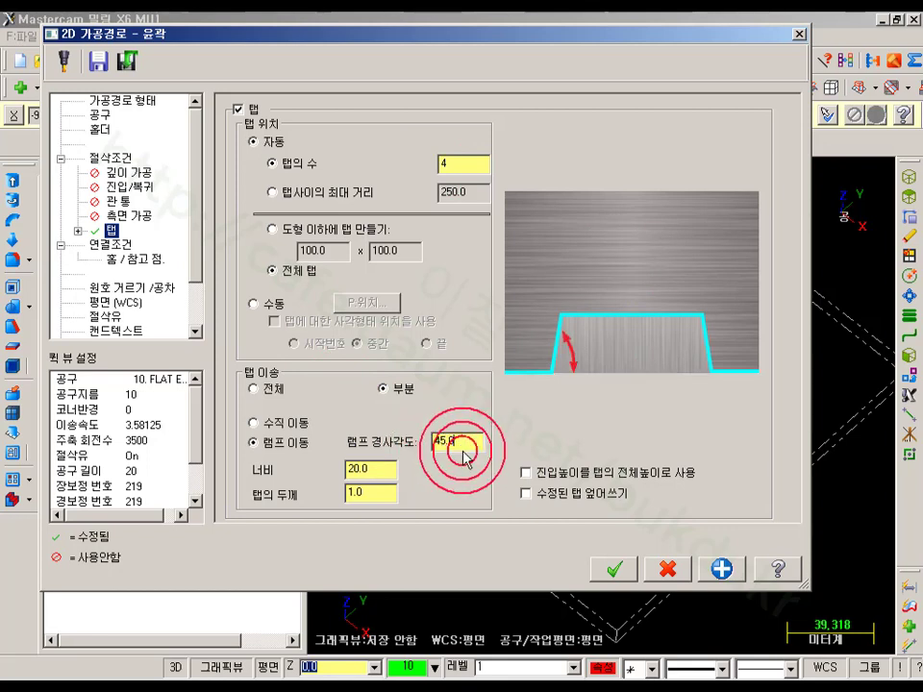
pyautogui.click(380, 470)
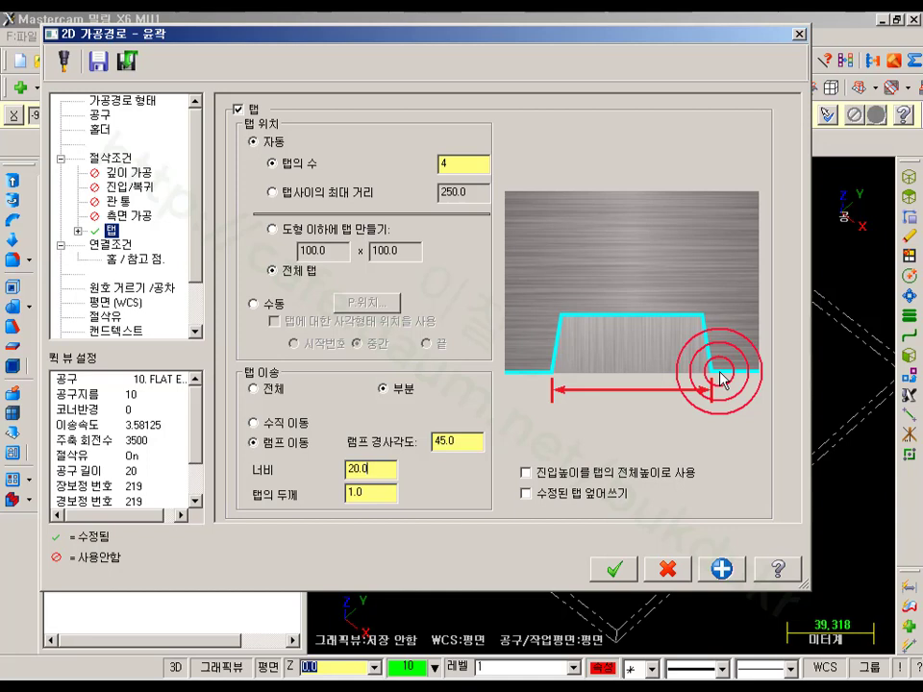
pyautogui.click(371, 491)
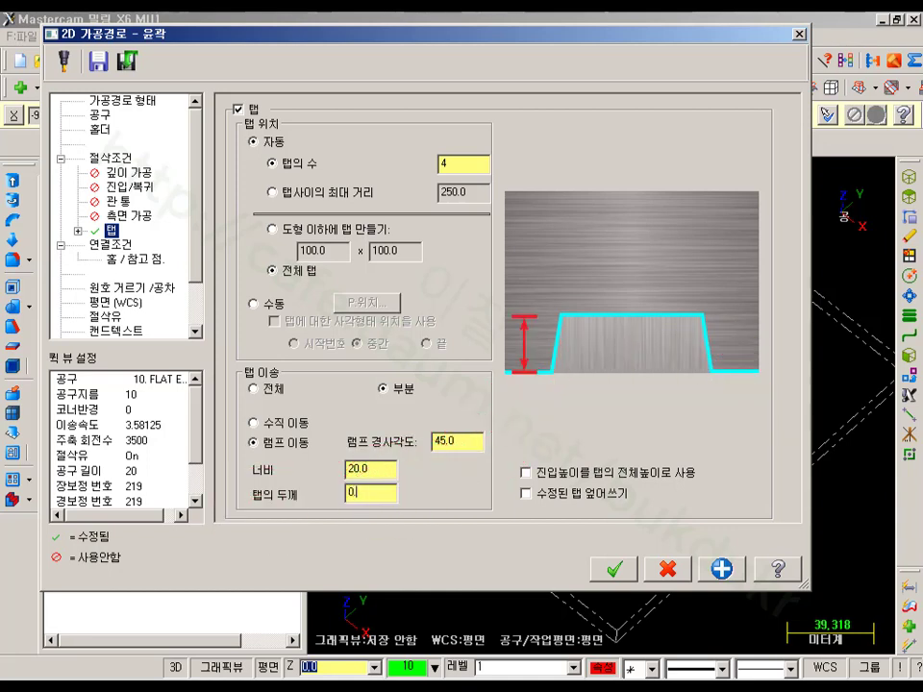
pyautogui.click(374, 469)
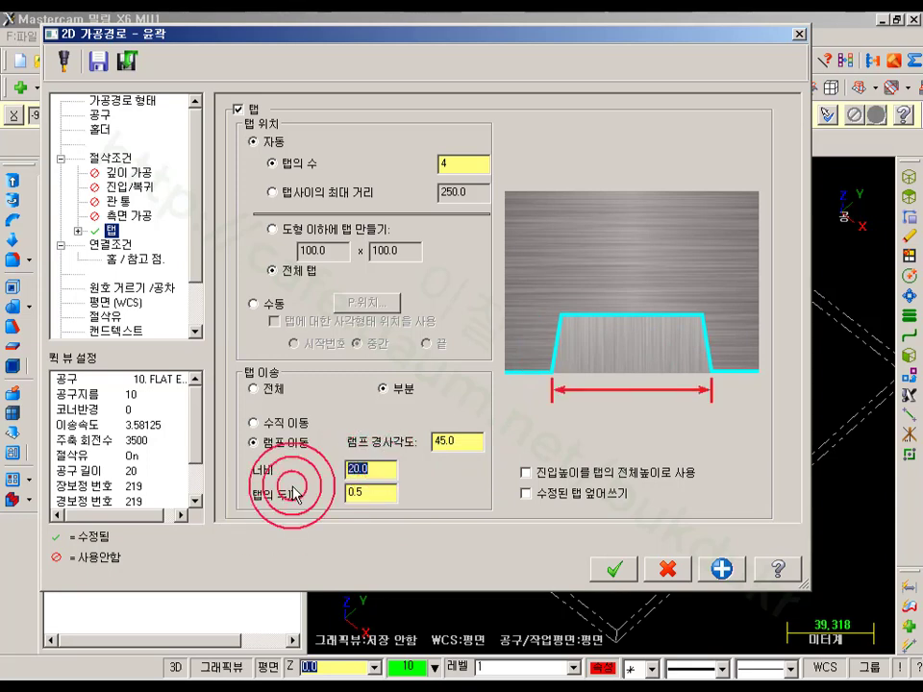
pyautogui.click(450, 440)
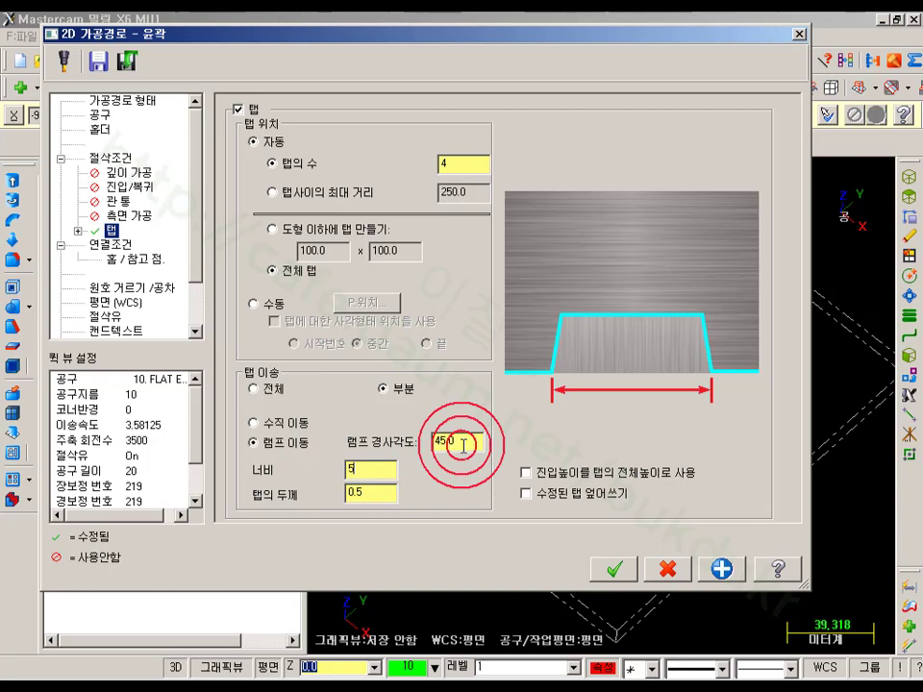
pyautogui.click(373, 469)
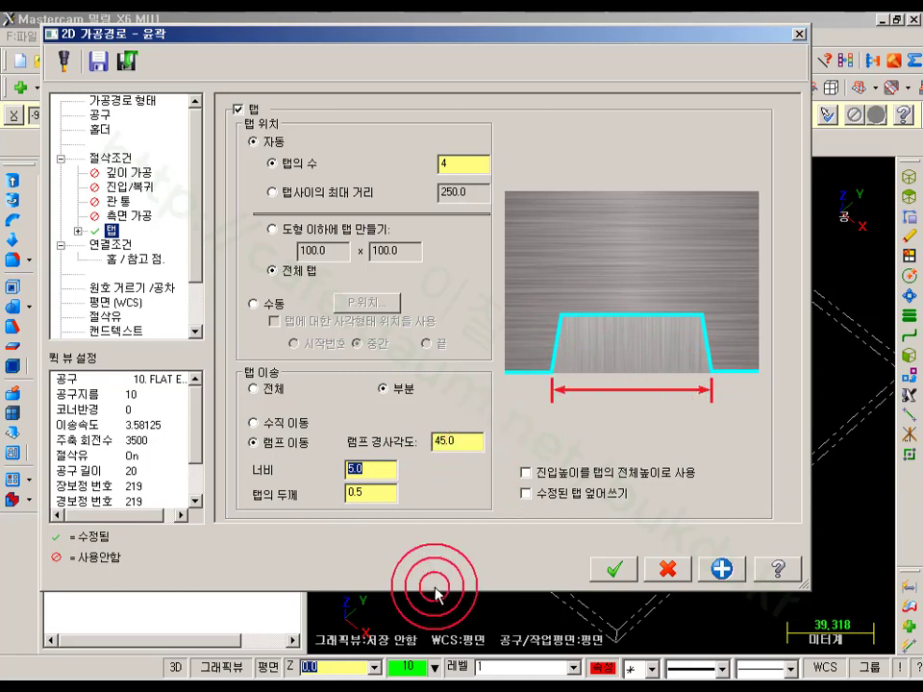
# - Mark the width, thickness and ramp angle on the tab diagram with the screen pen, and clear the markings
pyautogui.click(218, 686)
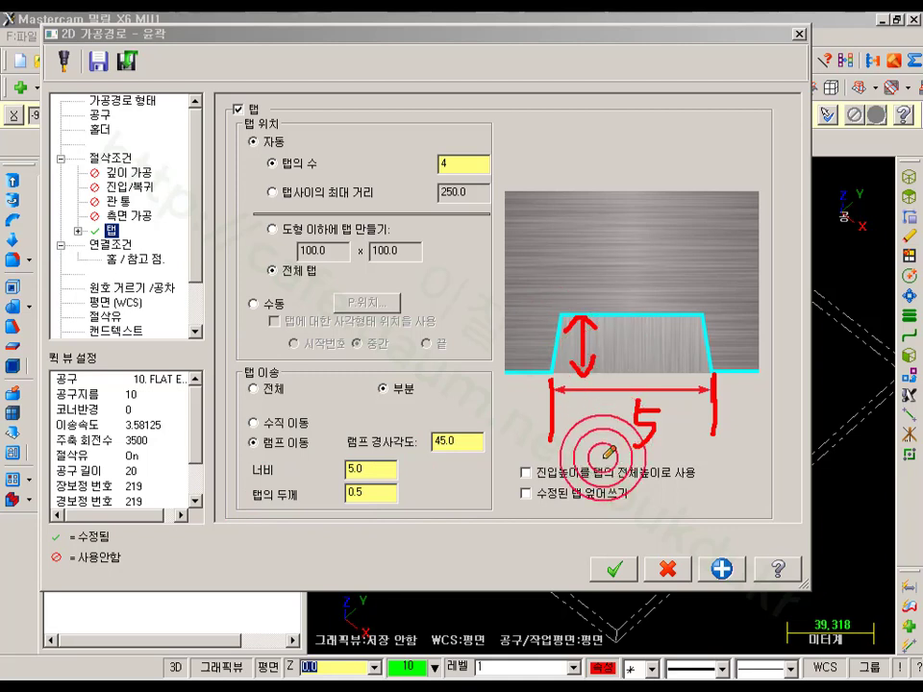
pyautogui.moveTo(465, 447); pyautogui.dragTo(459, 458)
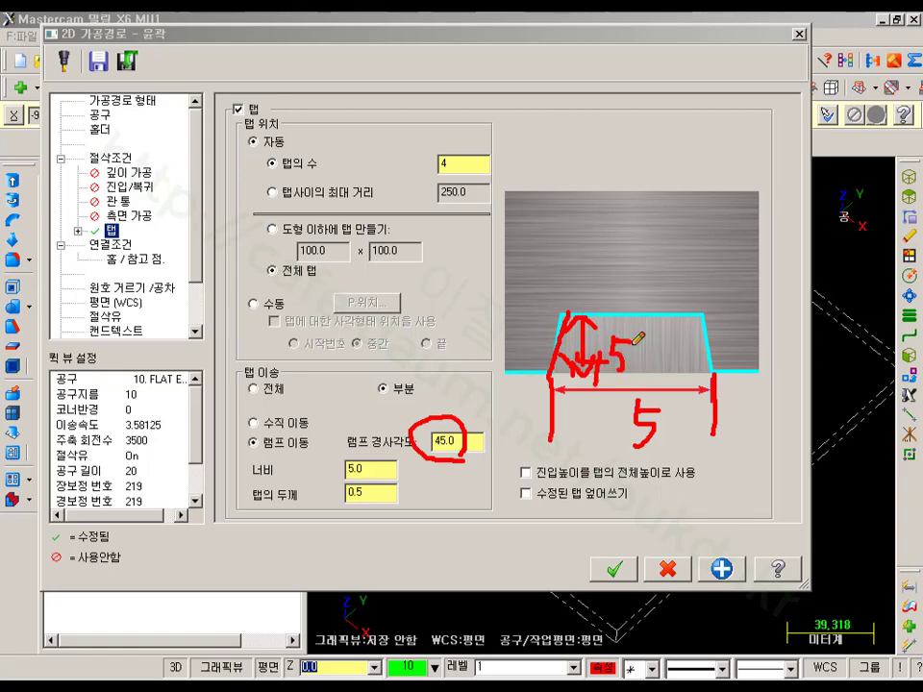
pyautogui.rightClick(447, 495)
pyautogui.click(495, 487)
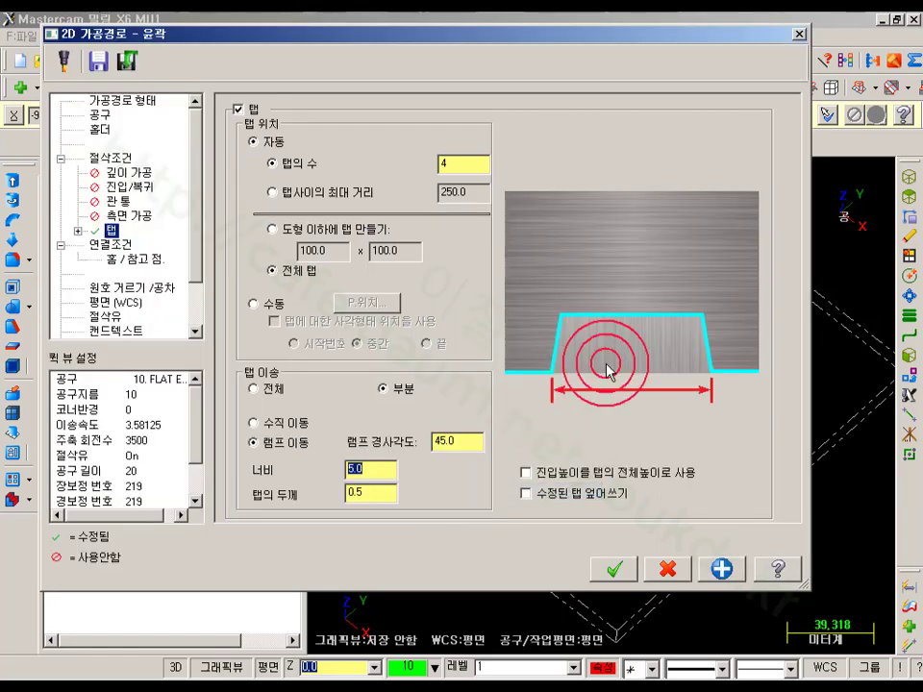
# - Accept the contour parameters and regenerate the toolpath with the tabs
pyautogui.click(613, 569)
pyautogui.scroll(-1, 618, 381)
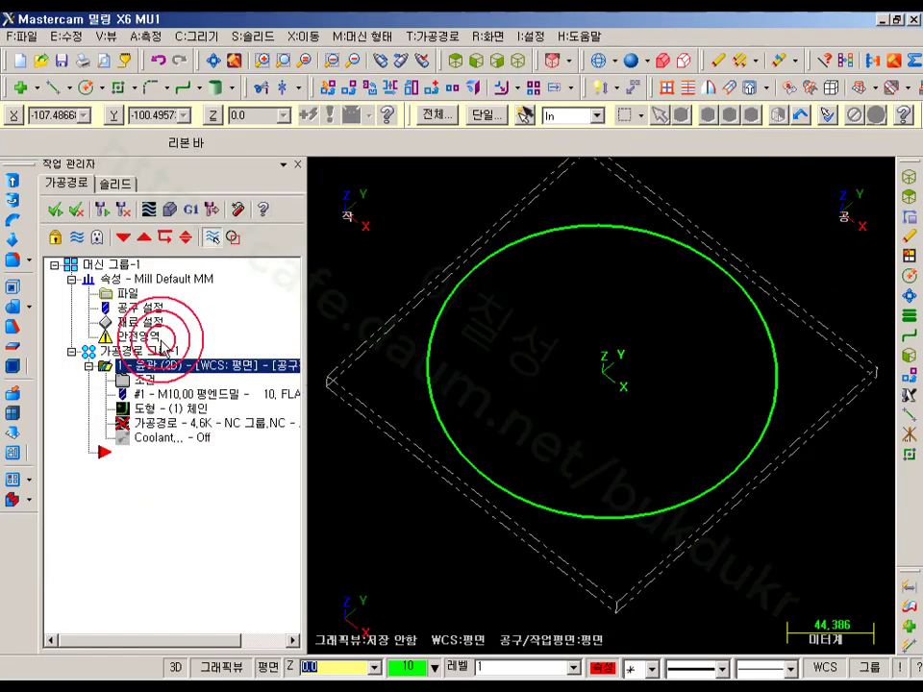
pyautogui.click(101, 210)
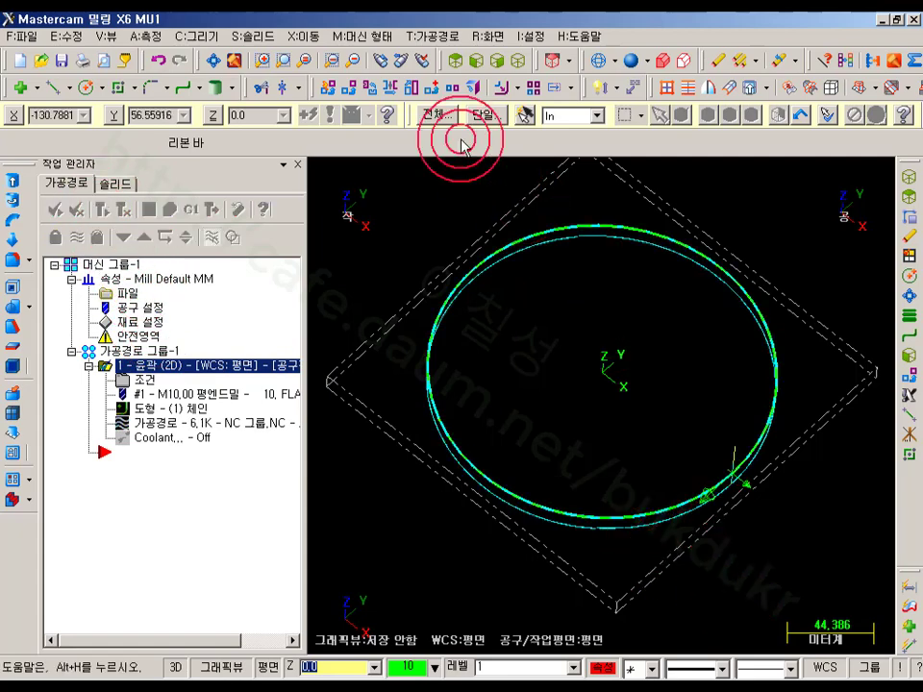
# - Examine a tab's raised toolpath in the front view, trace its profile with the screen pen and clear the markings
pyautogui.click(477, 59)
pyautogui.scroll(-2, 598, 327)
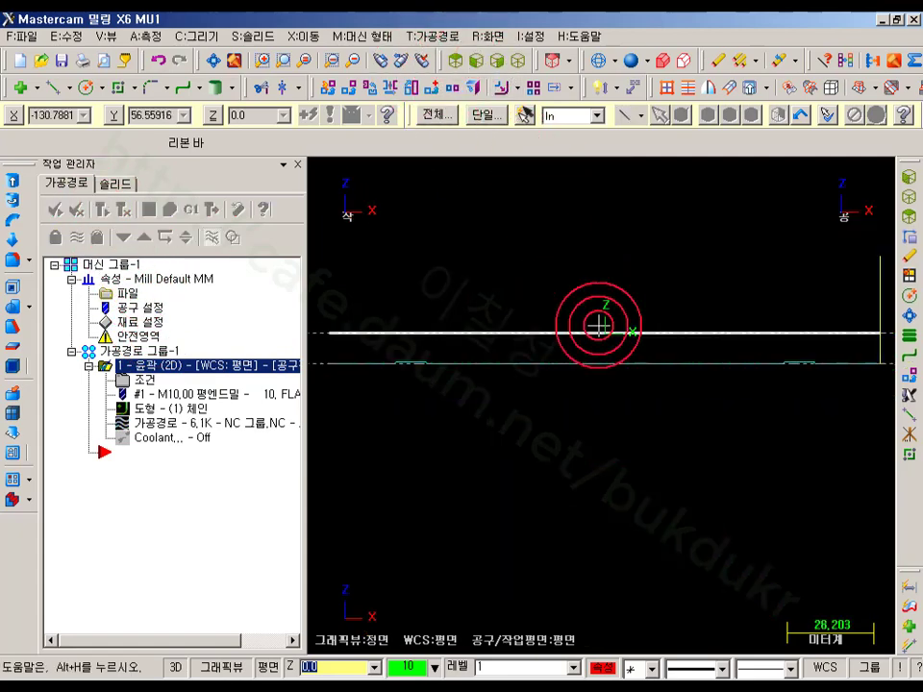
pyautogui.scroll(5, 598, 327)
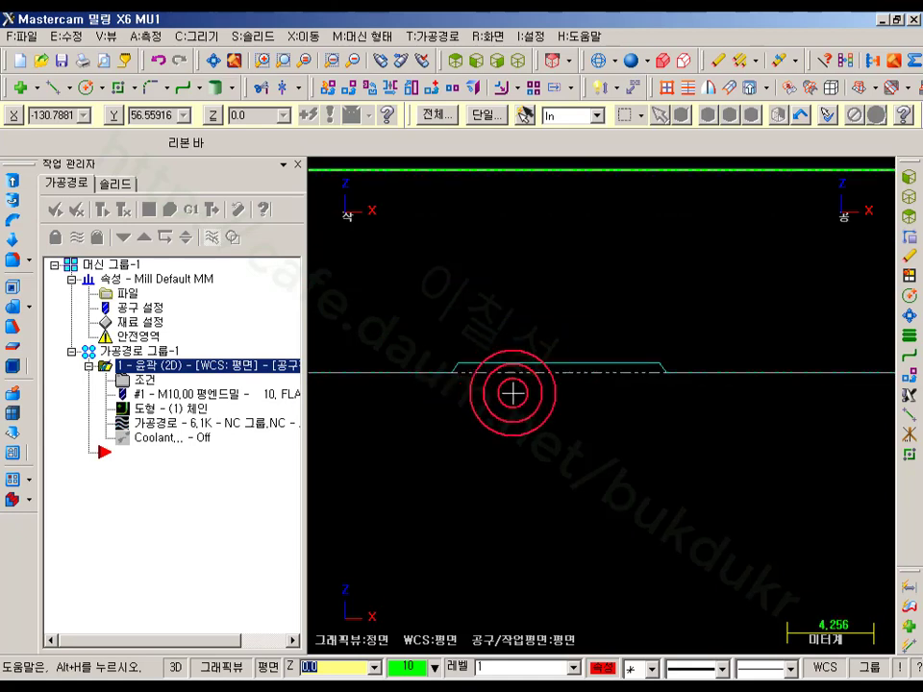
pyautogui.scroll(1, 537, 388)
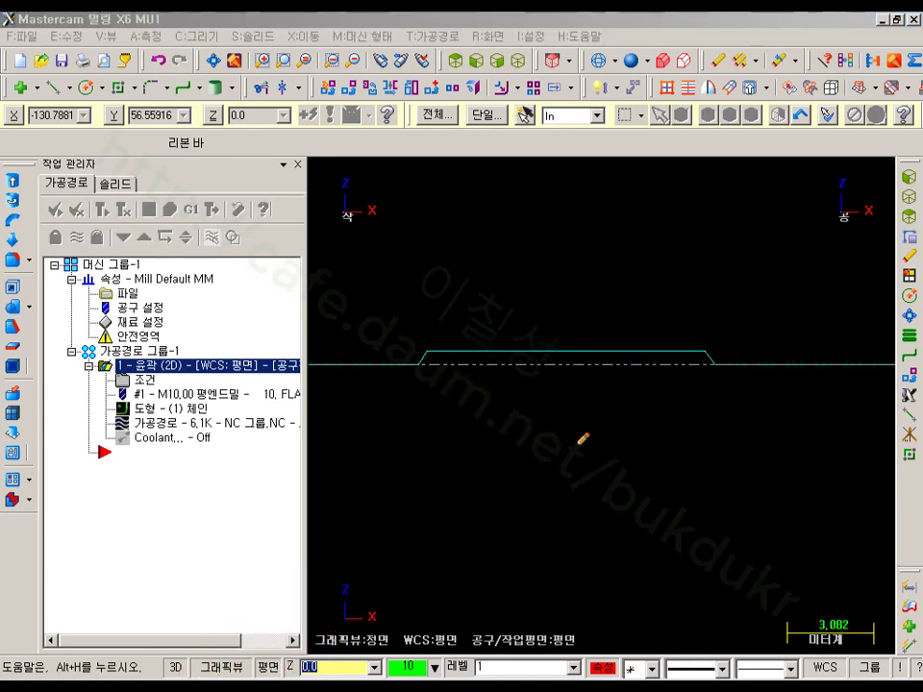
pyautogui.click(766, 356)
pyautogui.moveTo(707, 362); pyautogui.dragTo(360, 366)
pyautogui.click(766, 366)
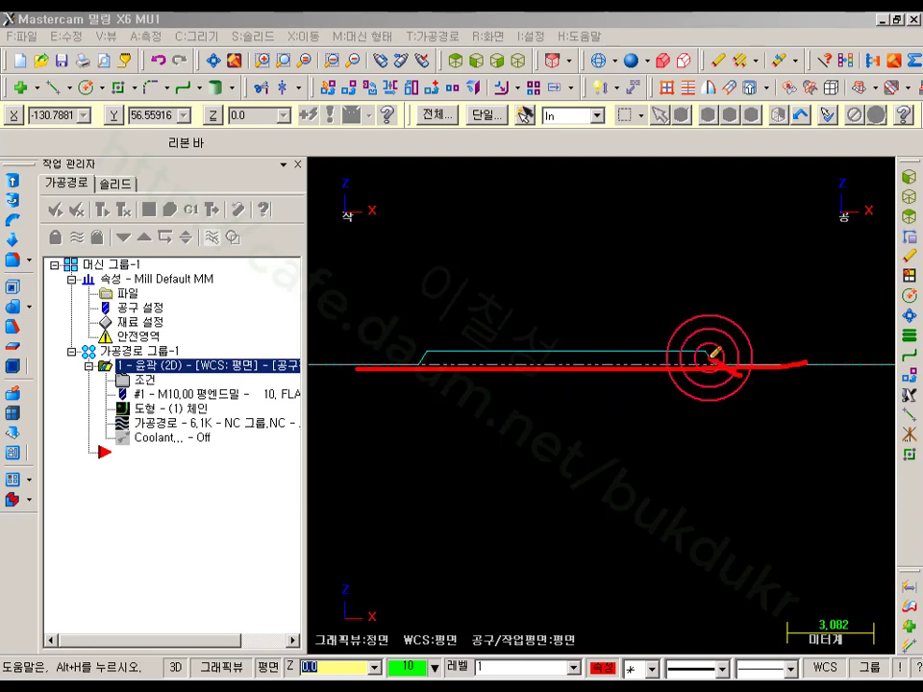
pyautogui.moveTo(712, 353)
pyautogui.mouseDown()
pyautogui.moveTo(432, 344)
pyautogui.moveTo(422, 364)
pyautogui.moveTo(320, 365)
pyautogui.mouseUp()
pyautogui.click(550, 375)
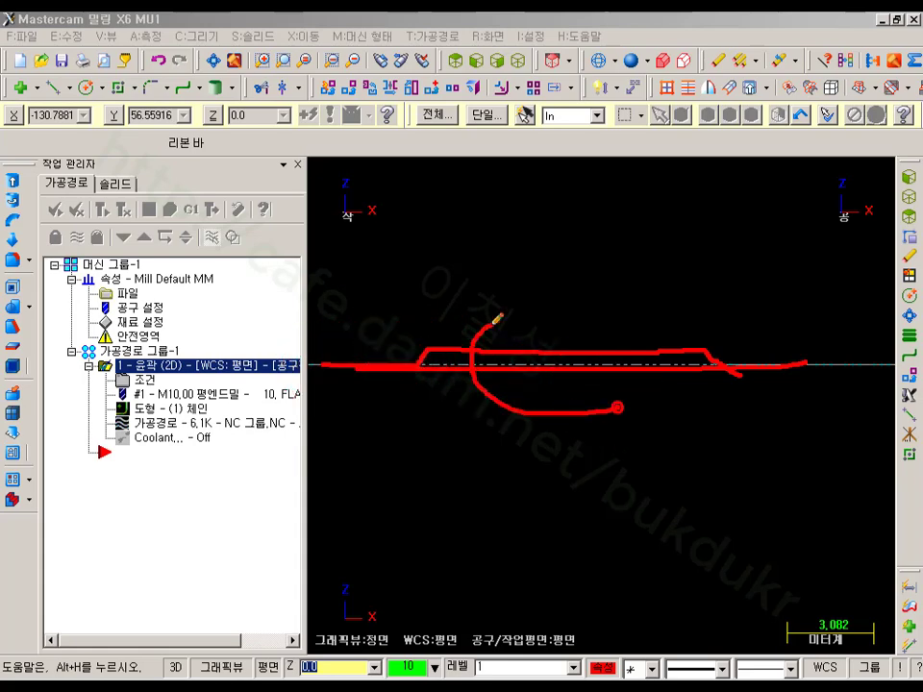
pyautogui.moveTo(497, 319); pyautogui.dragTo(610, 421)
pyautogui.rightClick(558, 204)
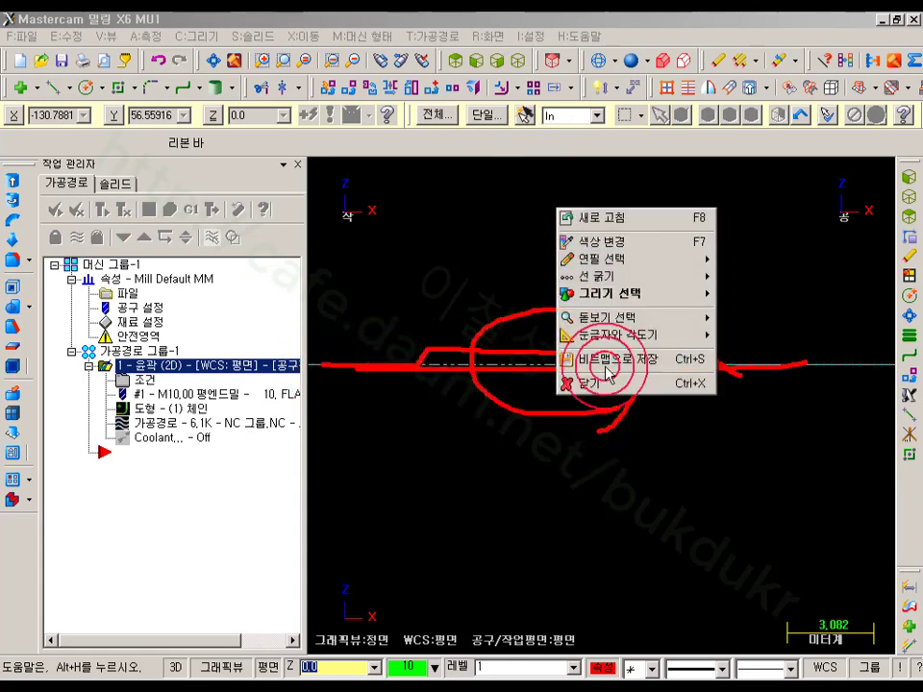
pyautogui.click(601, 382)
# - Run the solid cutting verification in isometric view, examine the tabs left in the groove, and close the verification
pyautogui.click(169, 208)
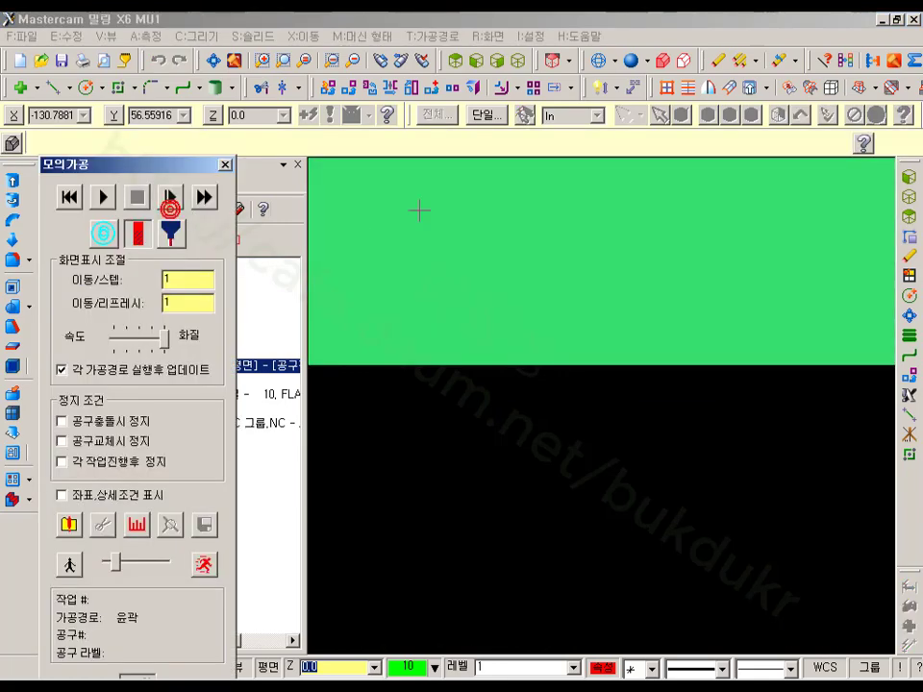
pyautogui.click(516, 59)
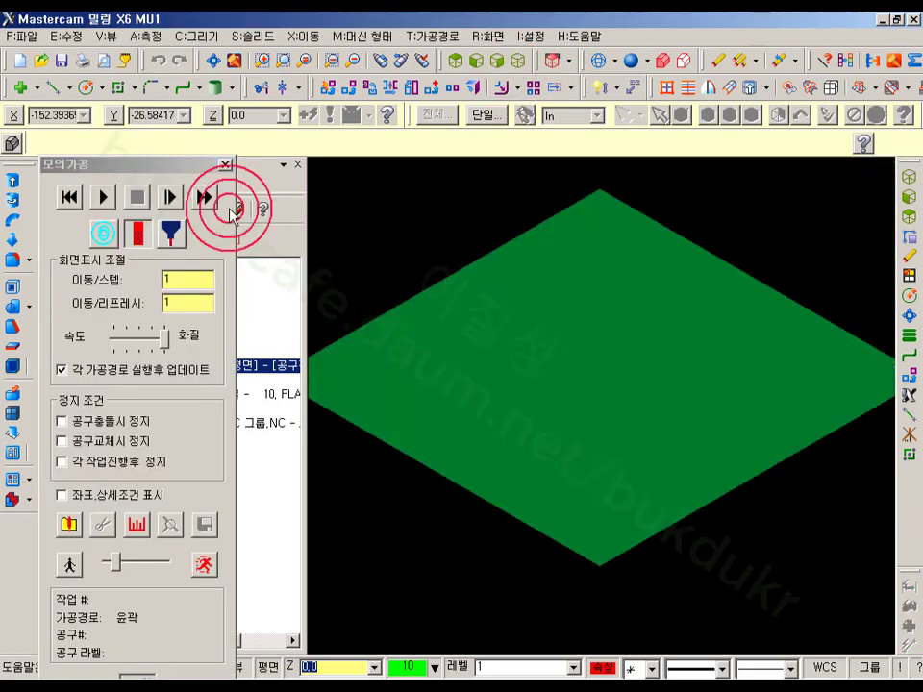
pyautogui.click(103, 196)
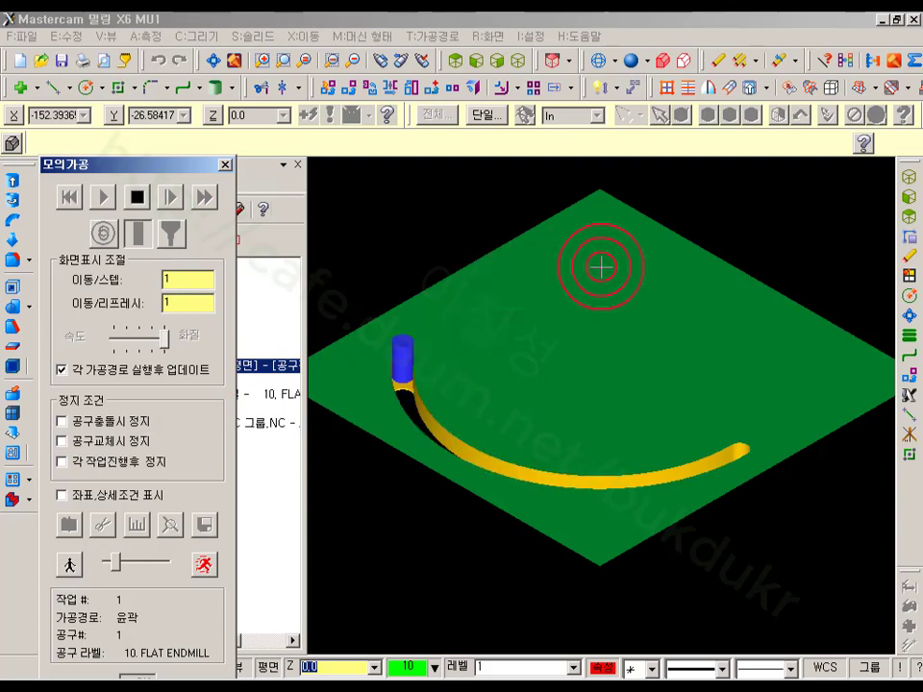
pyautogui.moveTo(601, 267); pyautogui.dragTo(603, 307, button='middle')
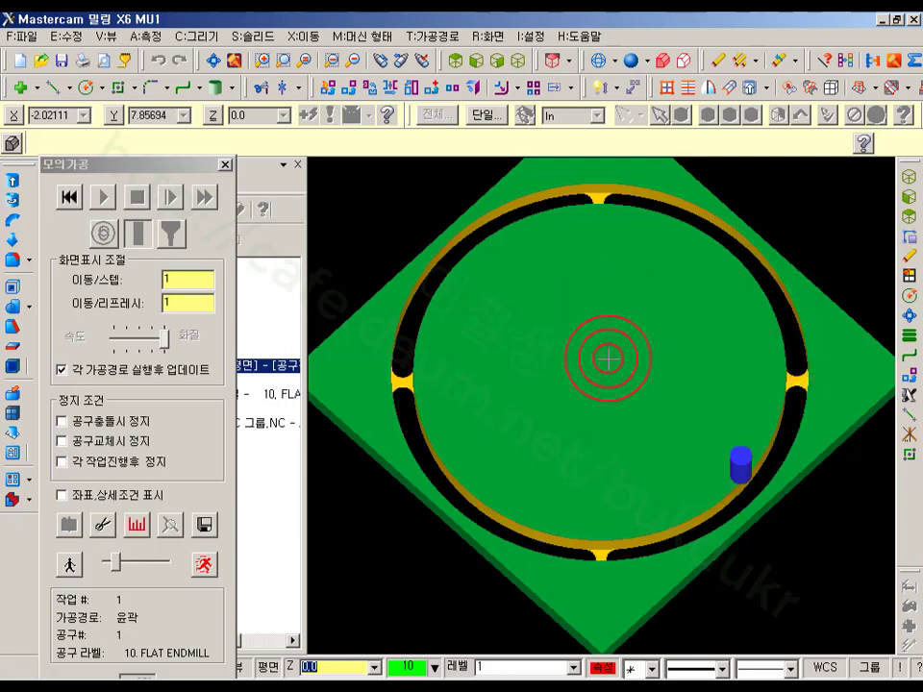
pyautogui.moveTo(622, 357); pyautogui.dragTo(626, 378, button='middle')
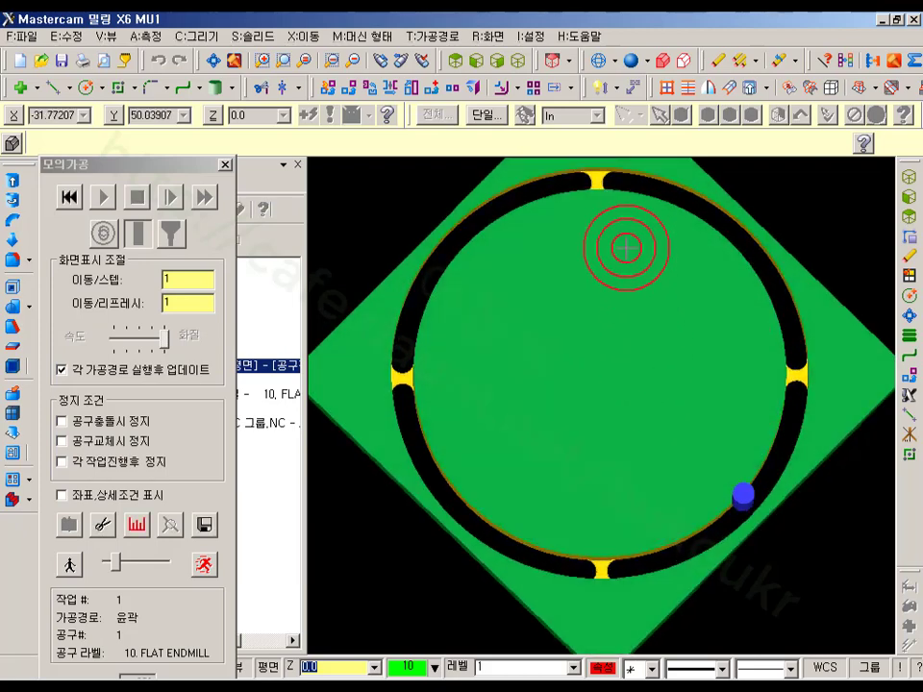
pyautogui.moveTo(583, 433); pyautogui.dragTo(655, 350, button='middle')
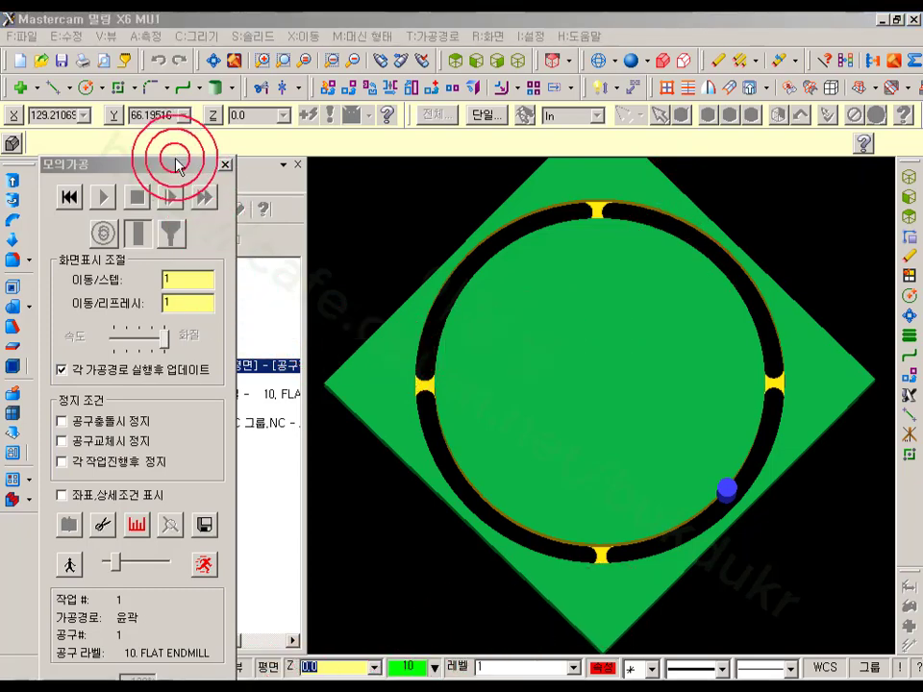
pyautogui.moveTo(175, 166); pyautogui.dragTo(207, 56)
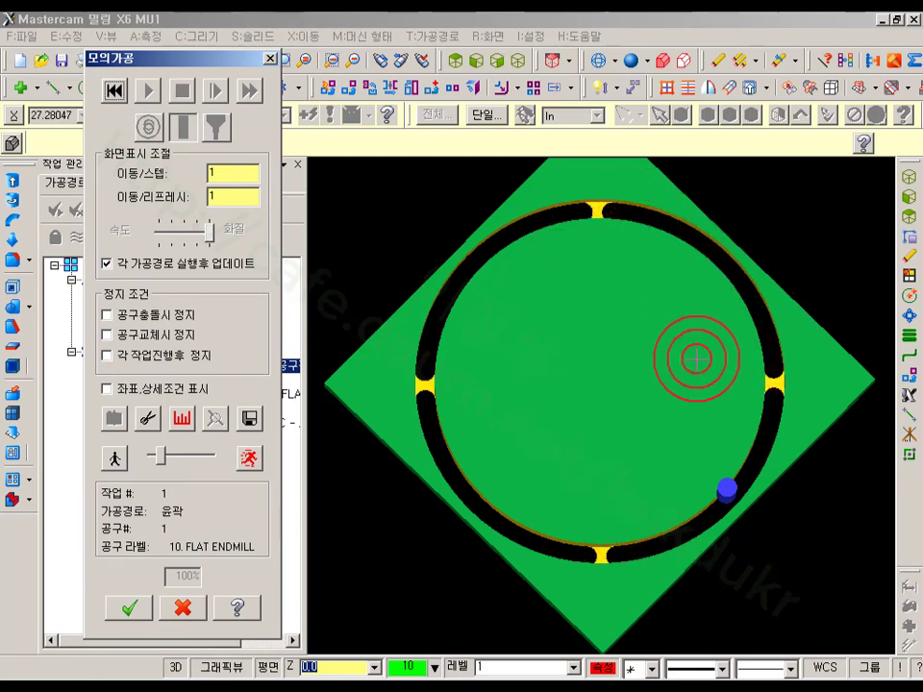
pyautogui.click(182, 606)
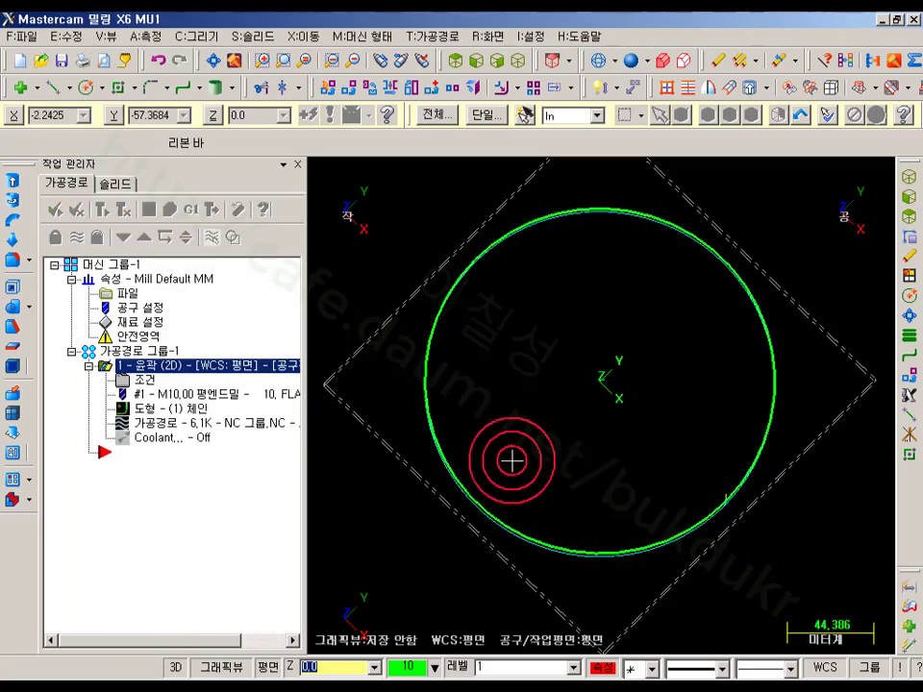
# - Mark the manual tab position and square-point options in the contour's tab parameters with the screen pen, clear the markings and close the parameters
pyautogui.click(453, 60)
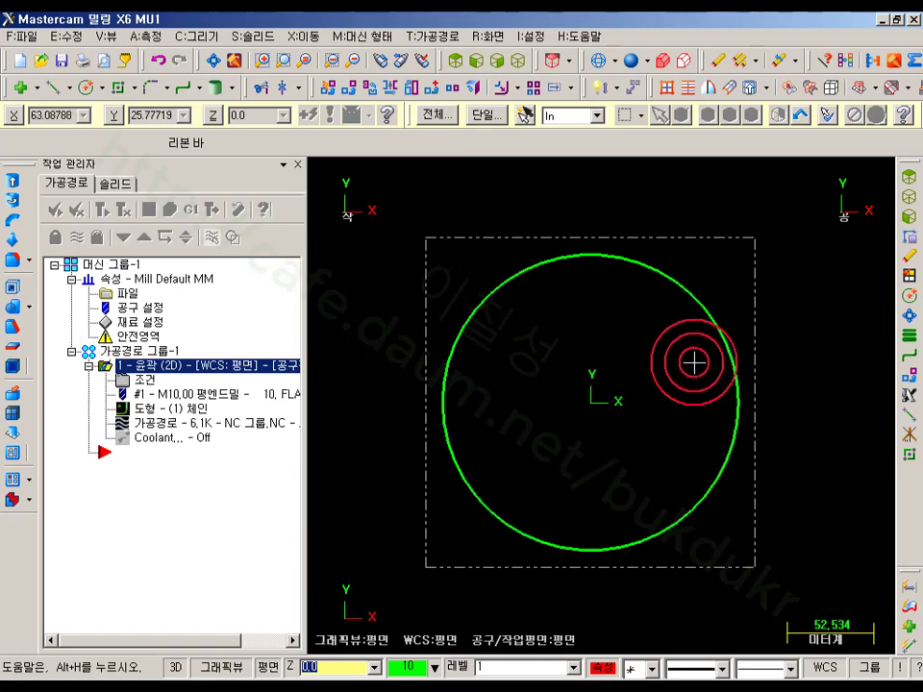
pyautogui.click(151, 385)
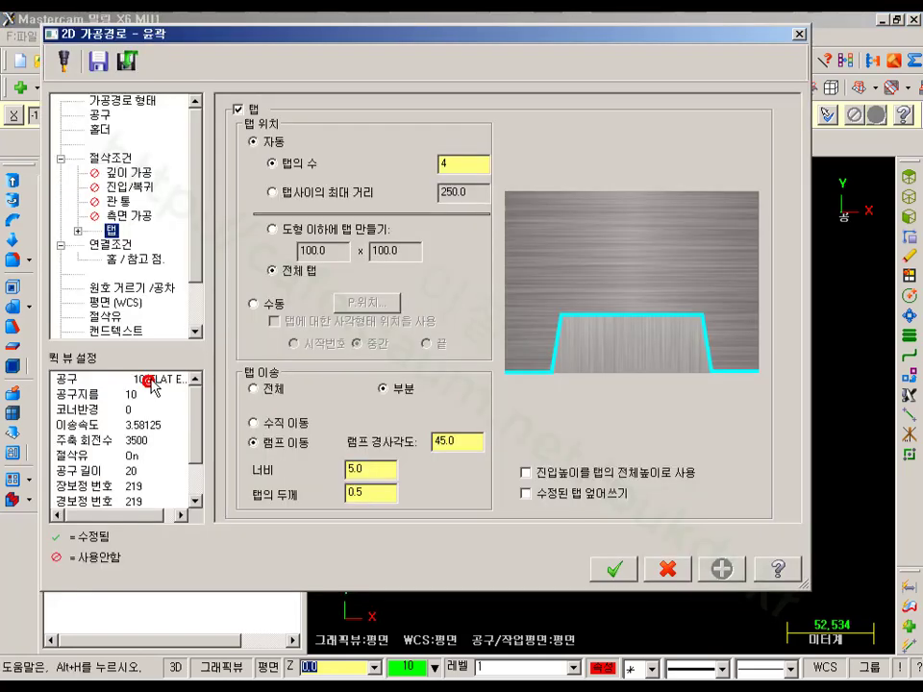
pyautogui.click(220, 689)
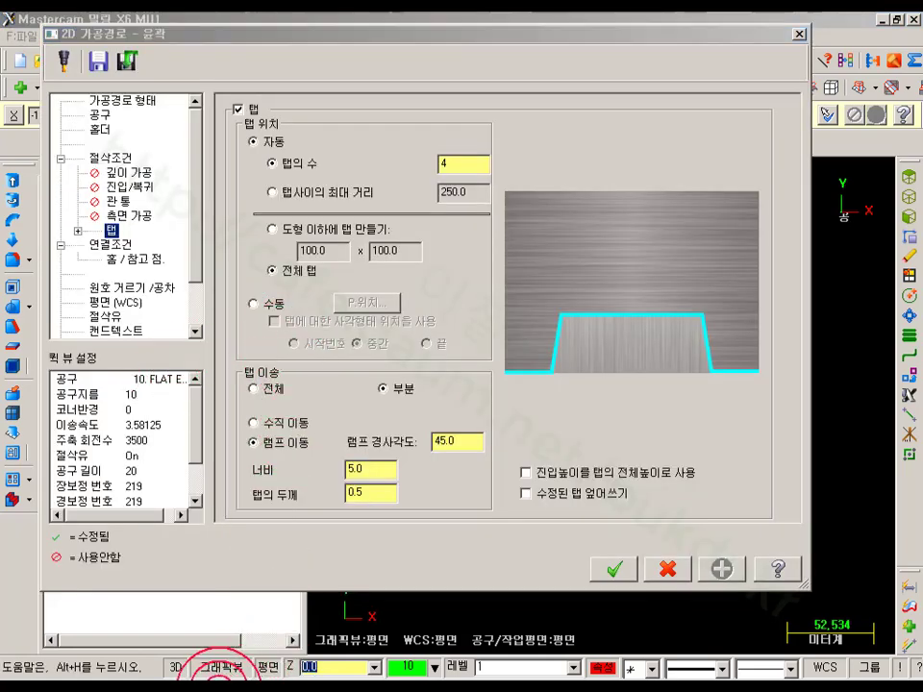
pyautogui.moveTo(379, 360); pyautogui.dragTo(260, 355)
pyautogui.moveTo(264, 279)
pyautogui.mouseDown()
pyautogui.moveTo(487, 329)
pyautogui.moveTo(371, 371)
pyautogui.moveTo(375, 363)
pyautogui.mouseUp()
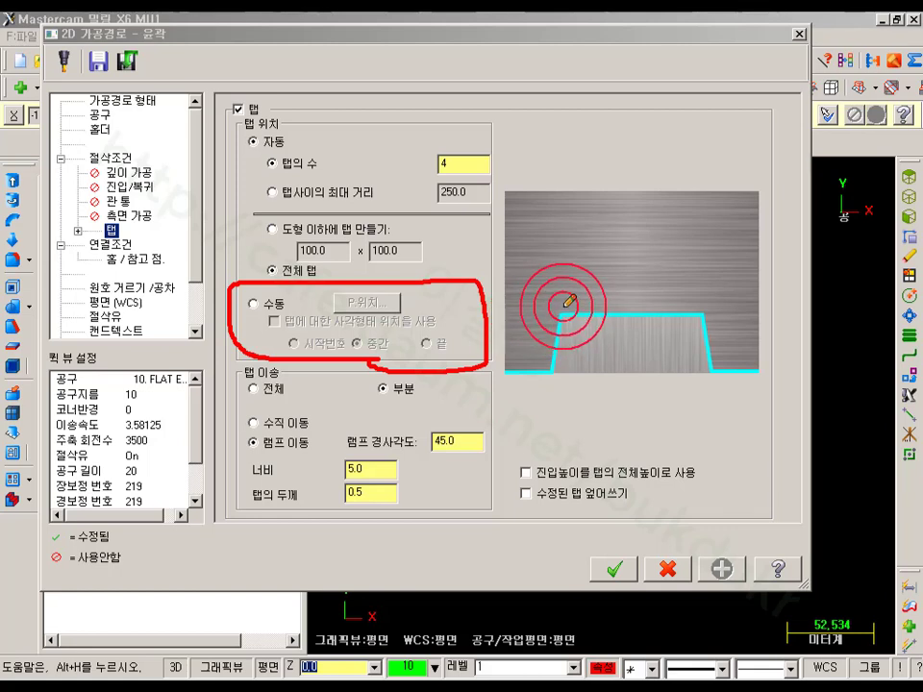
pyautogui.moveTo(329, 319)
pyautogui.mouseDown()
pyautogui.moveTo(330, 305)
pyautogui.moveTo(433, 308)
pyautogui.moveTo(371, 326)
pyautogui.mouseUp()
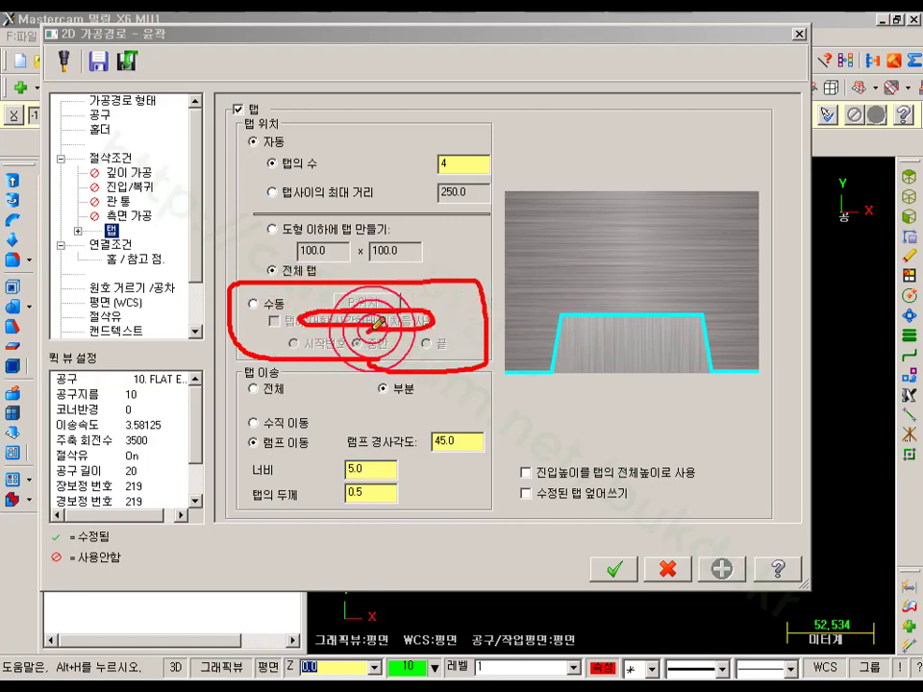
pyautogui.rightClick(527, 261)
pyautogui.click(543, 443)
pyautogui.click(613, 569)
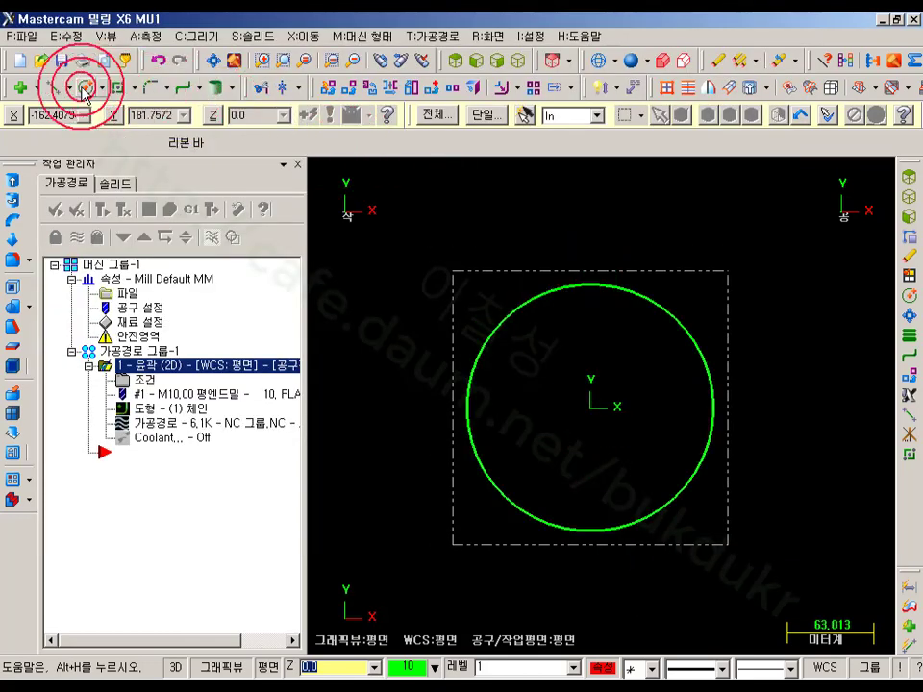
# - Create a point on the circle's upper-right arc at about X57.9 Y68.7, with nearest-point snapping enabled in the auto-cursor settings
pyautogui.click(21, 89)
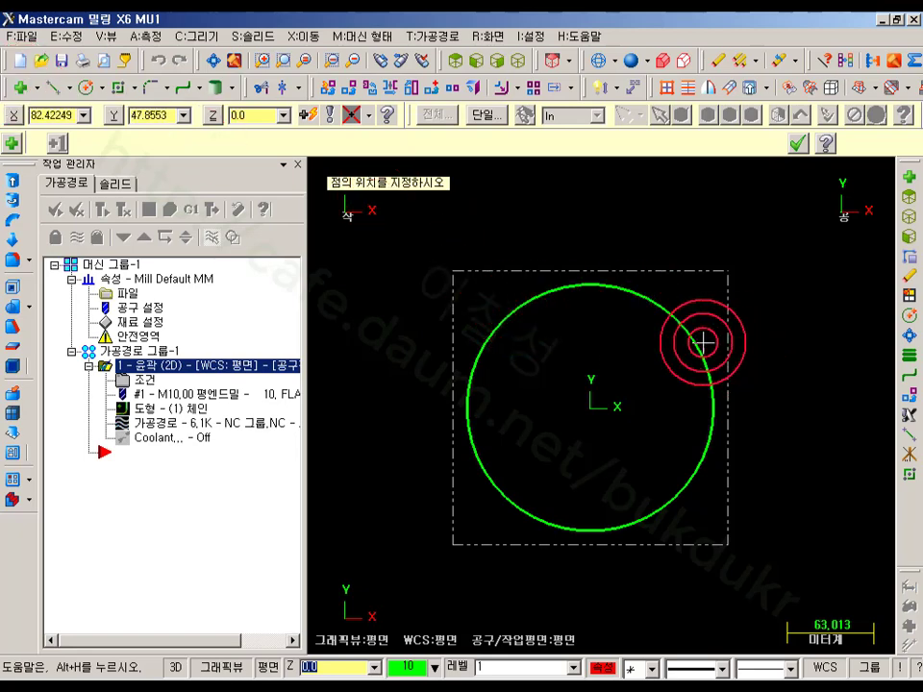
pyautogui.scroll(2, 603, 408)
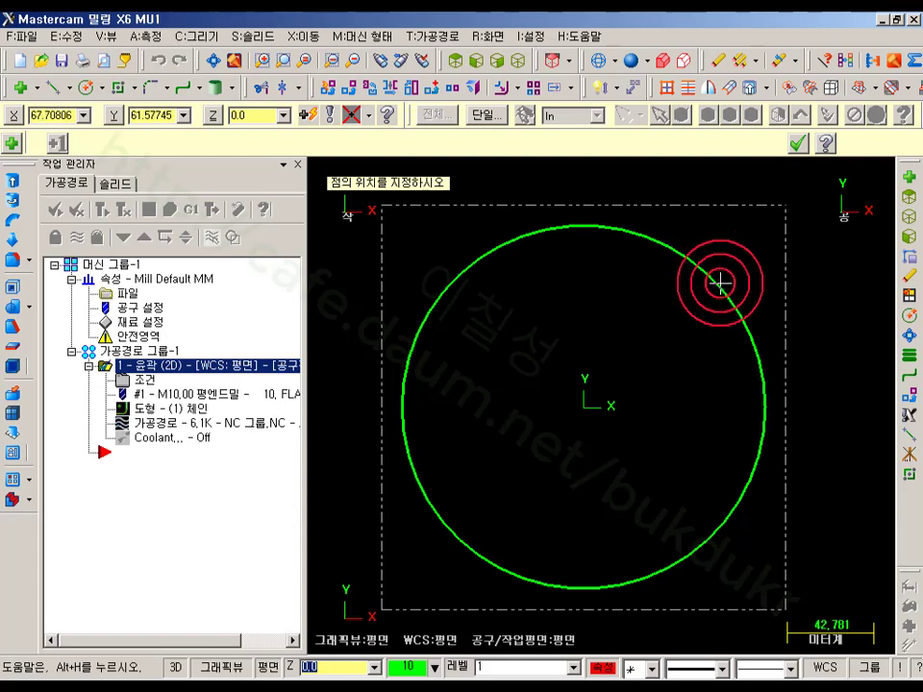
pyautogui.rightClick(578, 286)
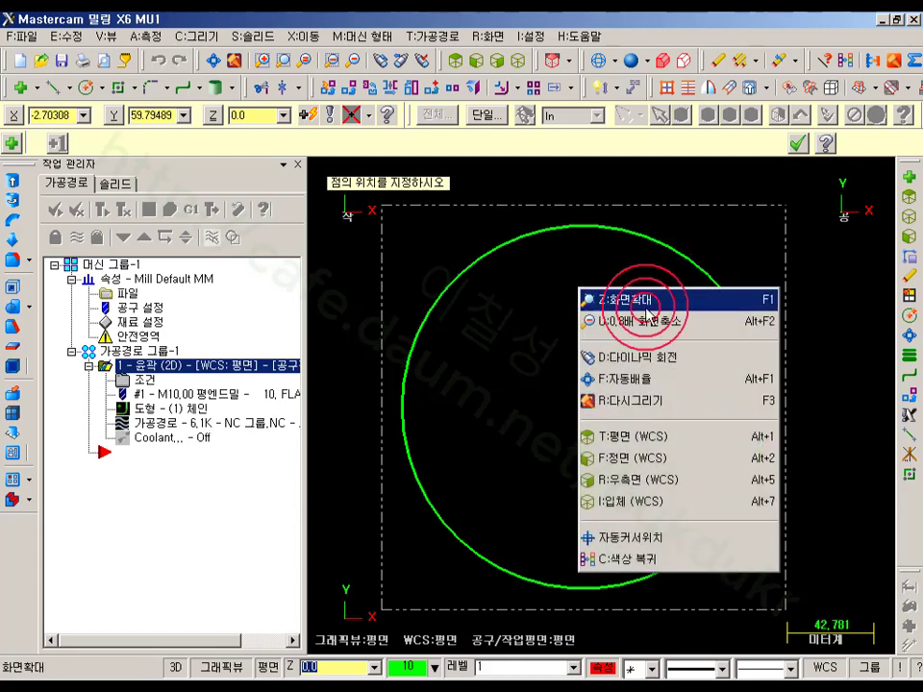
pyautogui.click(634, 541)
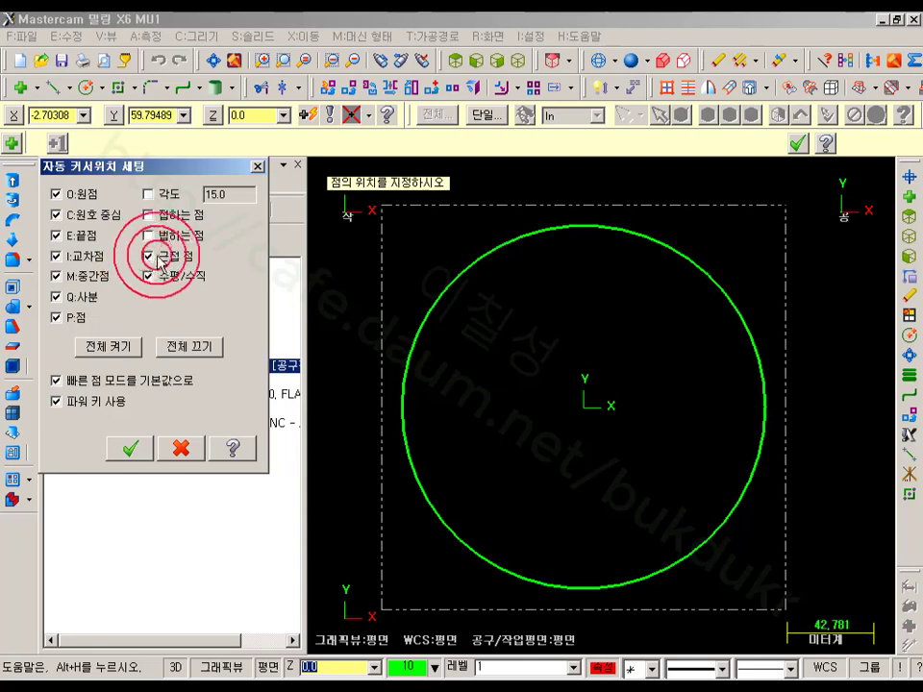
pyautogui.click(131, 448)
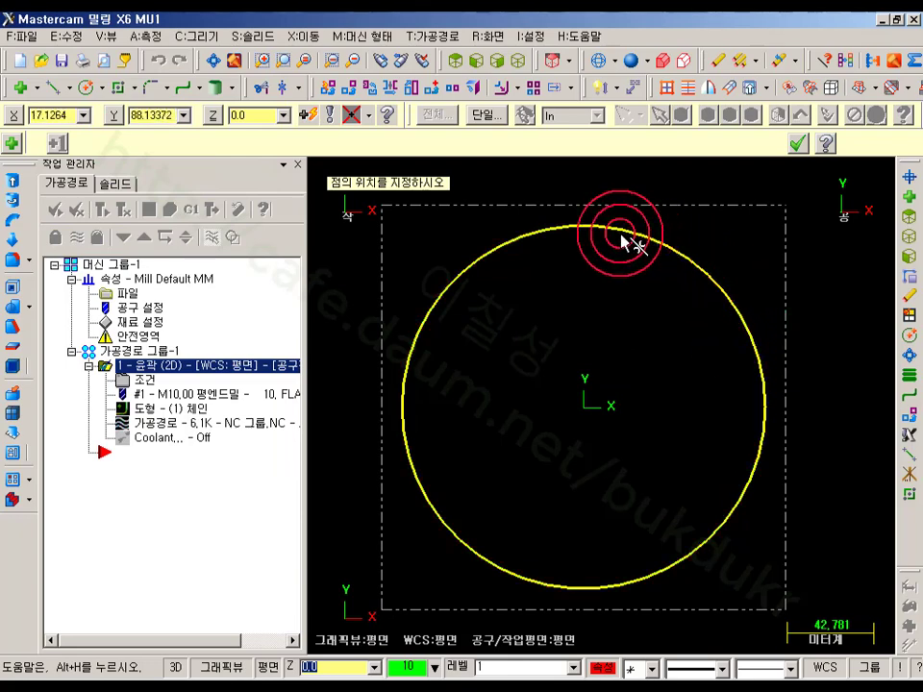
pyautogui.click(700, 271)
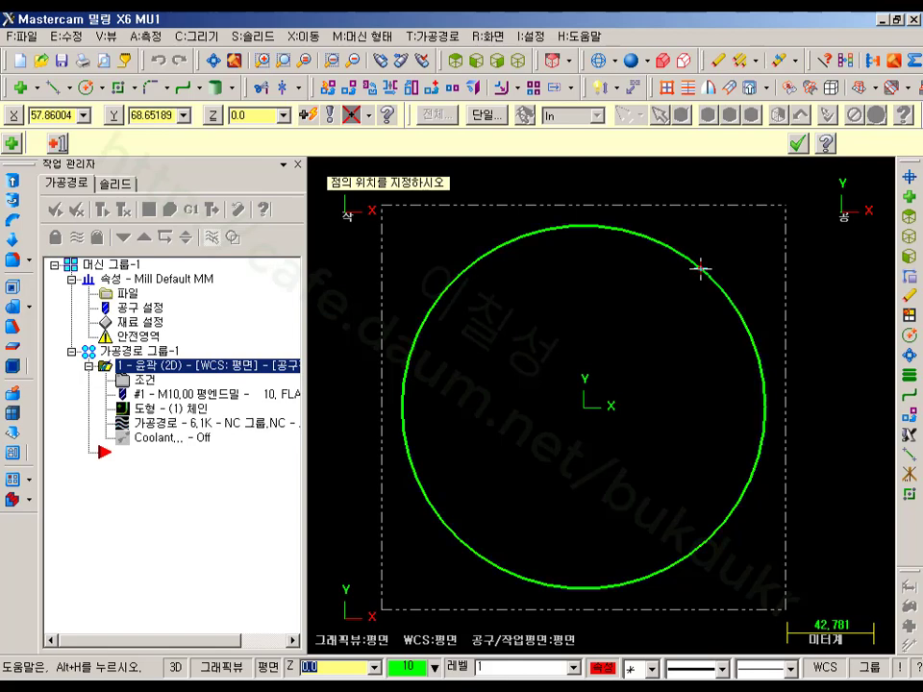
# - Change the point style to a square for the point on the circle's upper-right arc
pyautogui.scroll(2, 715, 281)
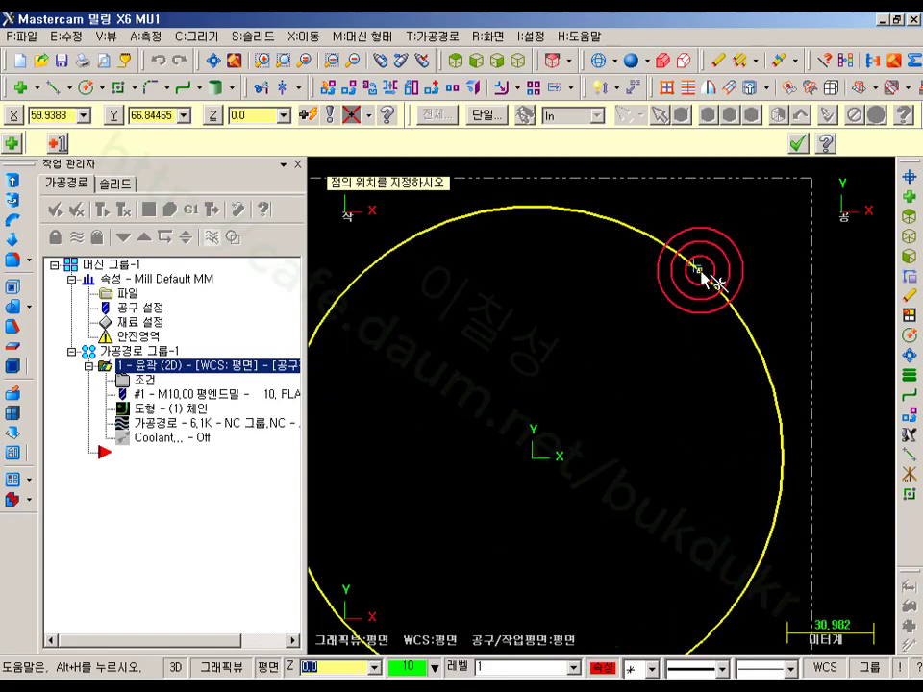
pyautogui.scroll(-2, 703, 250)
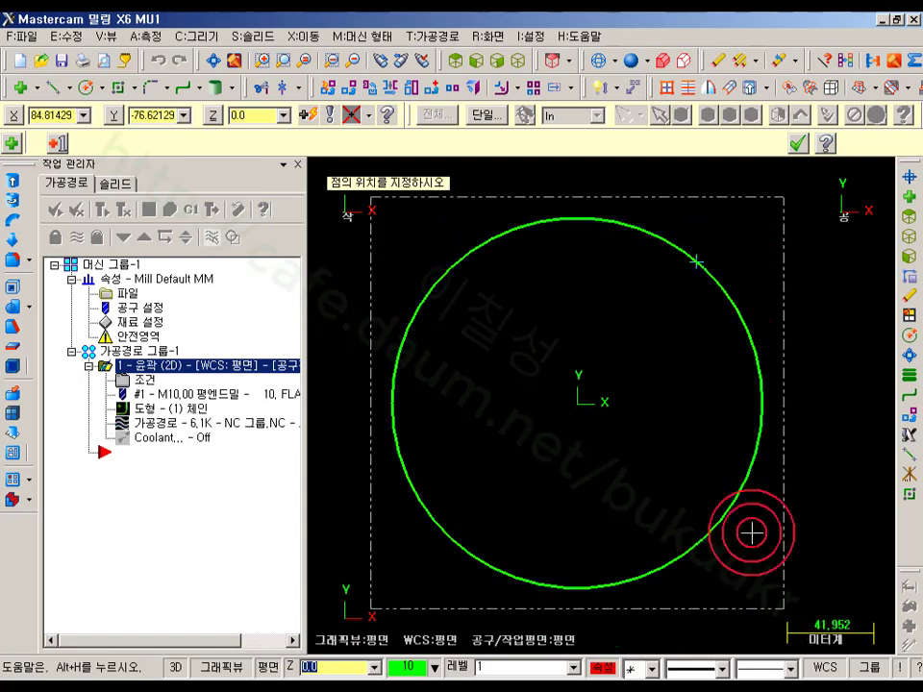
pyautogui.click(653, 667)
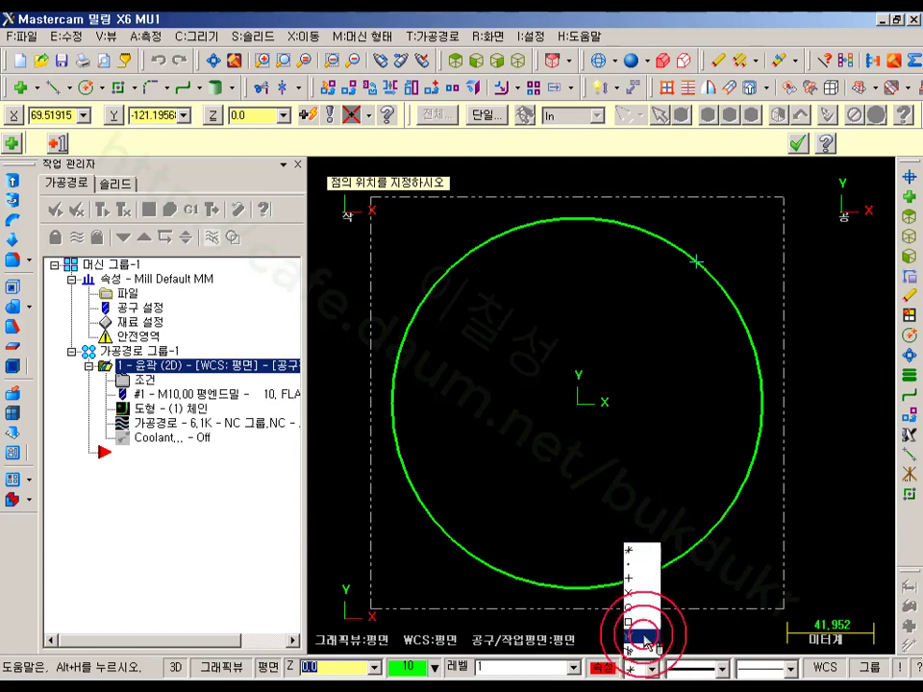
pyautogui.click(636, 623)
pyautogui.scroll(2, 725, 251)
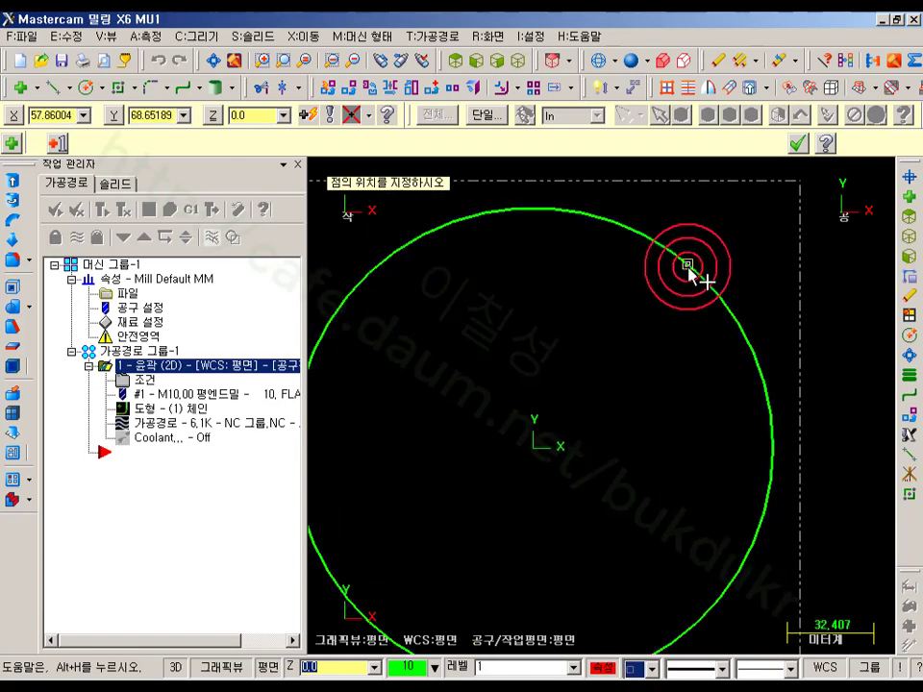
pyautogui.scroll(-2, 688, 269)
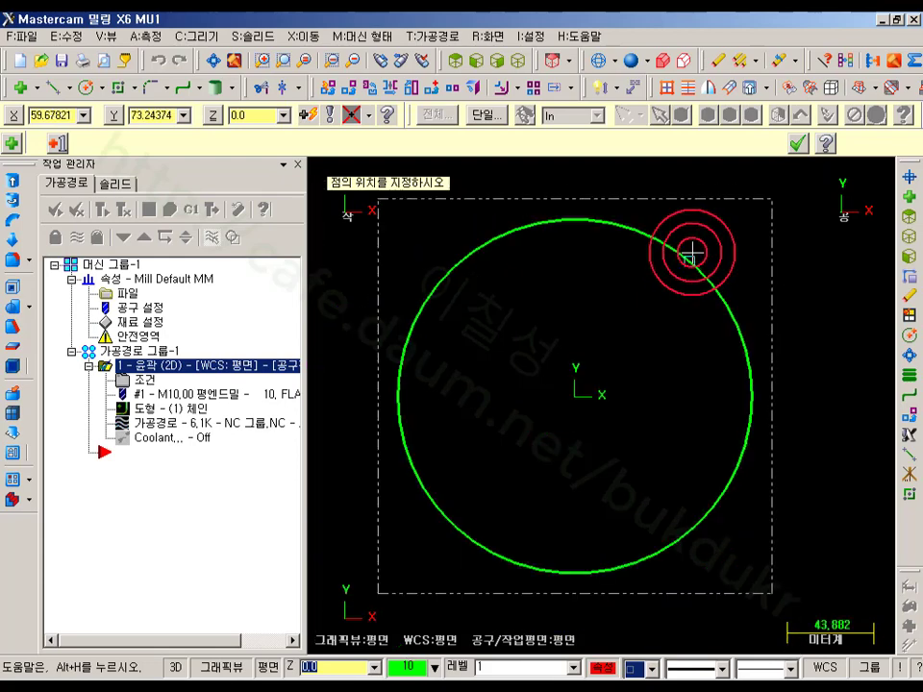
# - Place square points on the circle's lower-left and upper-left arcs and finish creating points
pyautogui.click(436, 508)
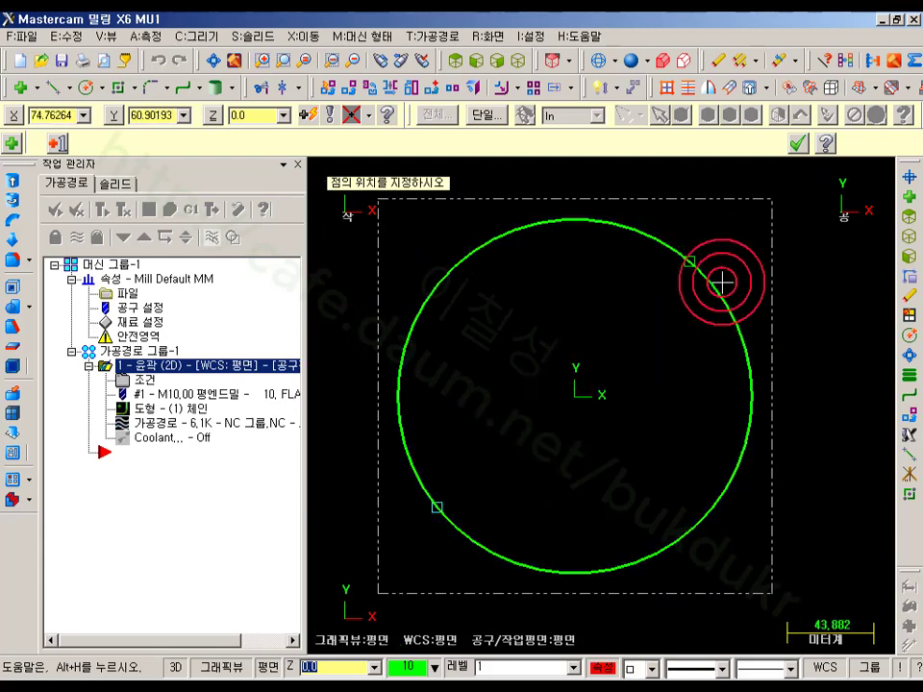
pyautogui.click(444, 278)
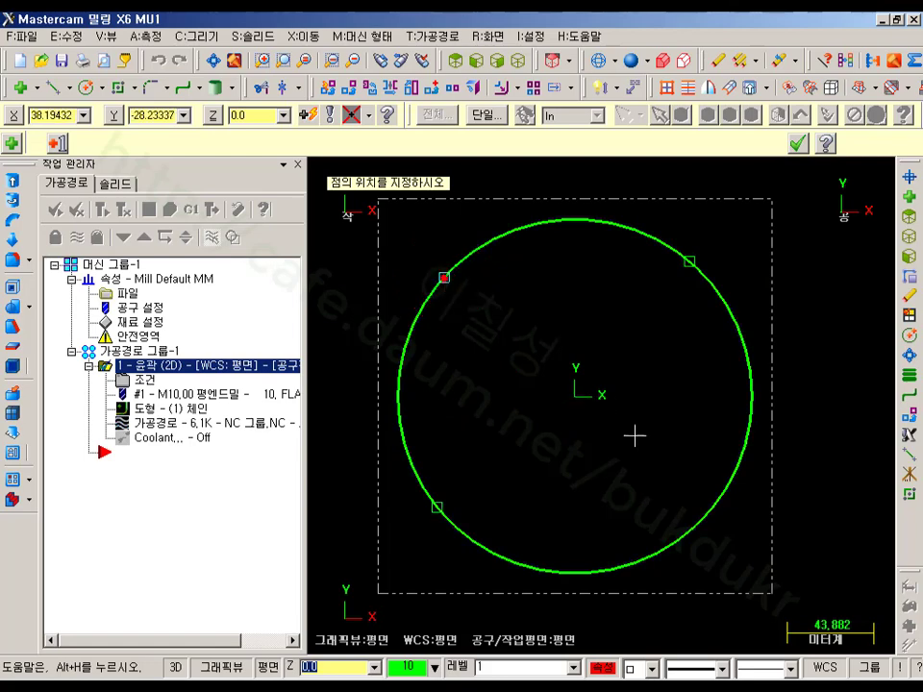
pyautogui.click(797, 143)
pyautogui.scroll(-1, 831, 381)
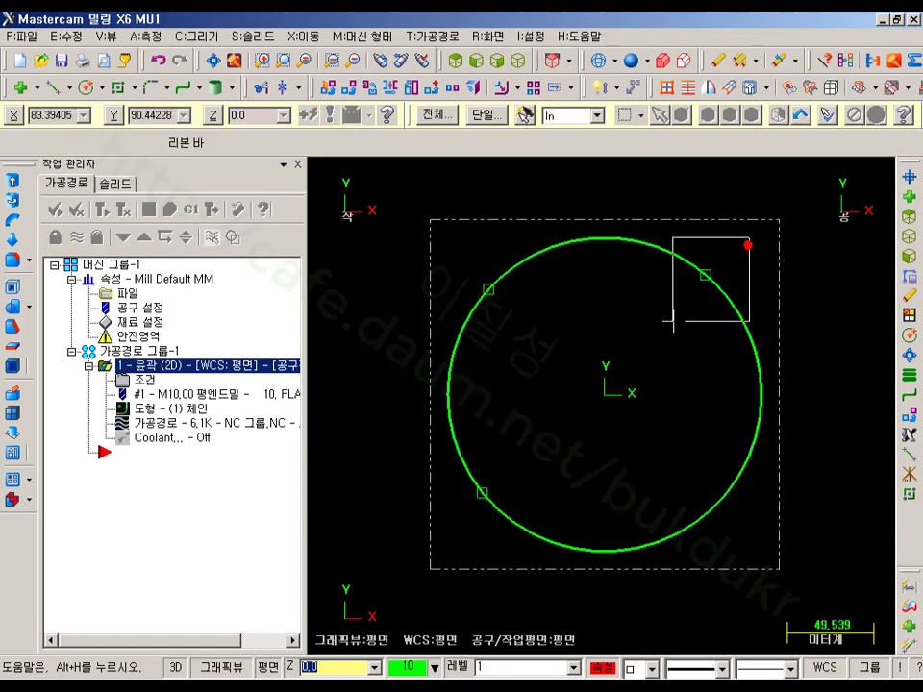
pyautogui.click(523, 532)
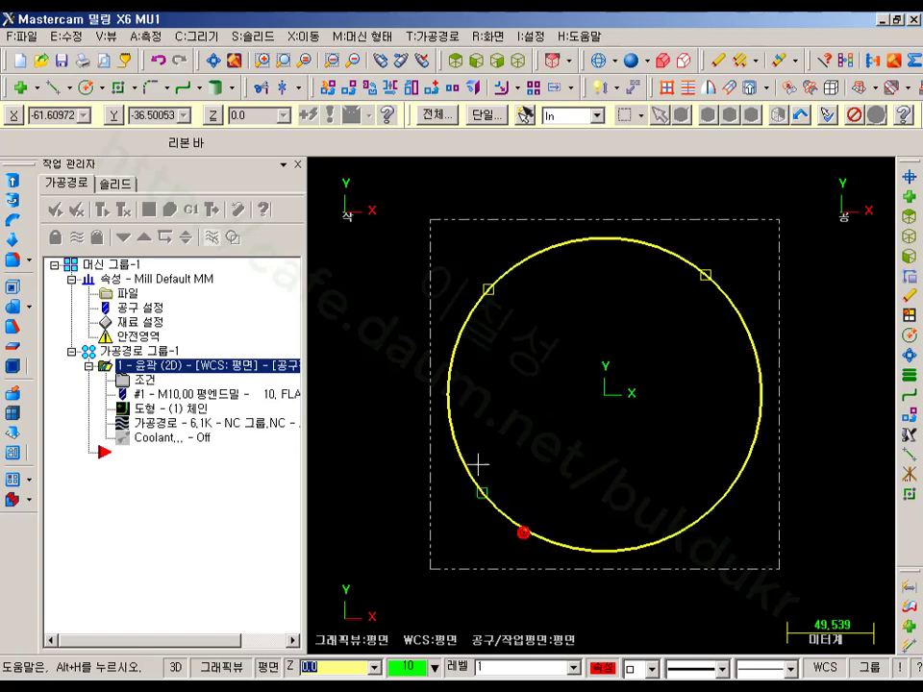
pyautogui.click(486, 433)
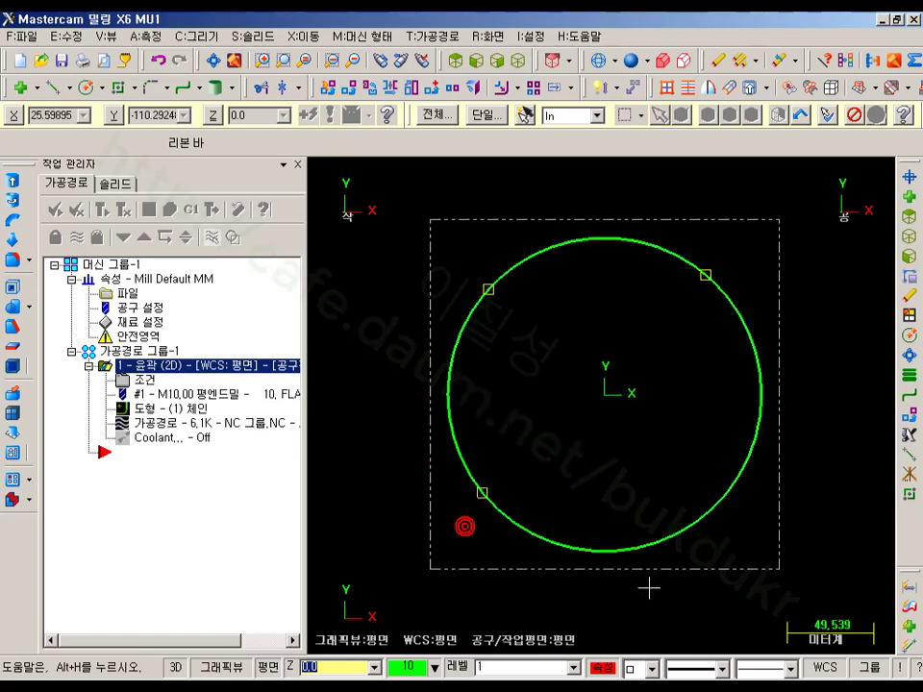
pyautogui.click(758, 673)
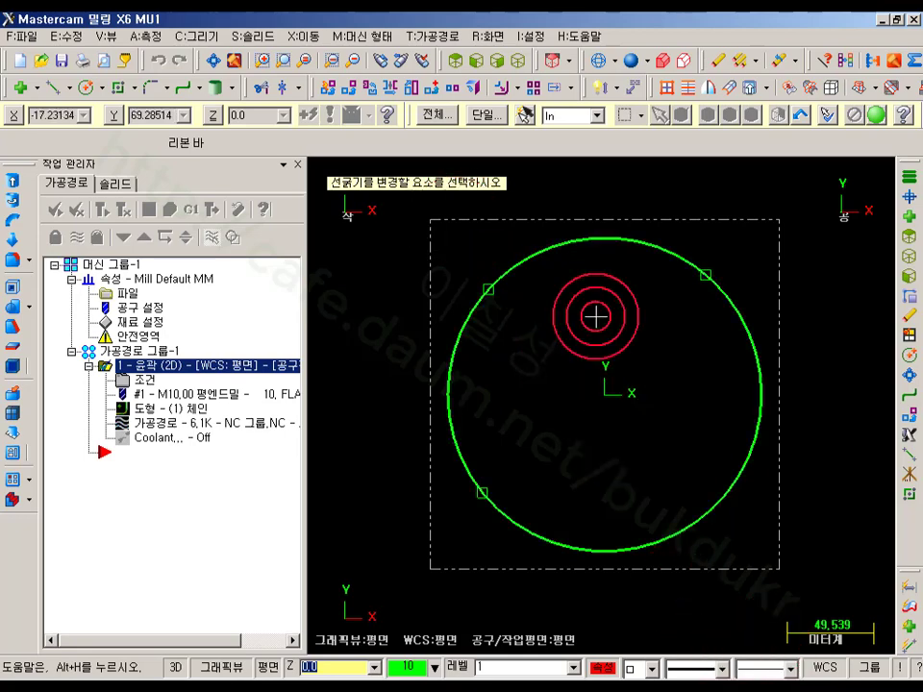
pyautogui.press('Escape')
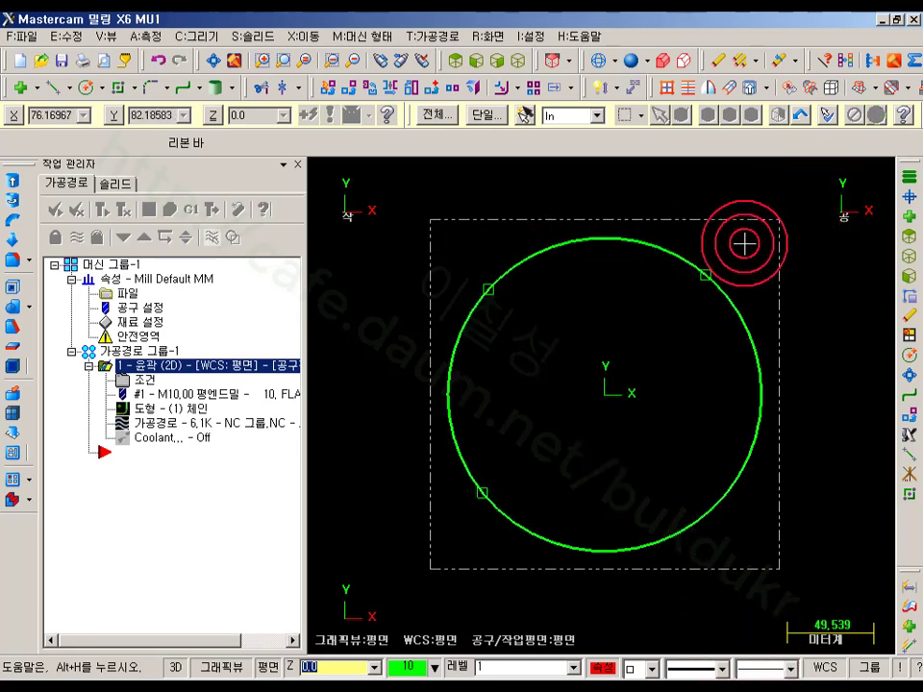
# - Set the contour's tabs to manual positioning using the square points, accept the parameters and regenerate the toolpath
pyautogui.click(145, 380)
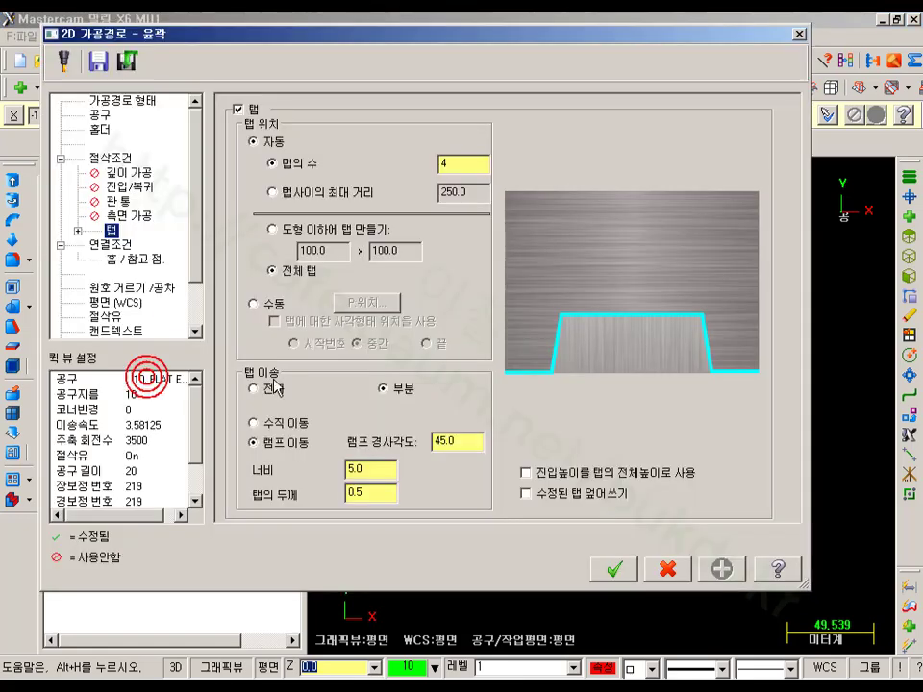
pyautogui.click(251, 303)
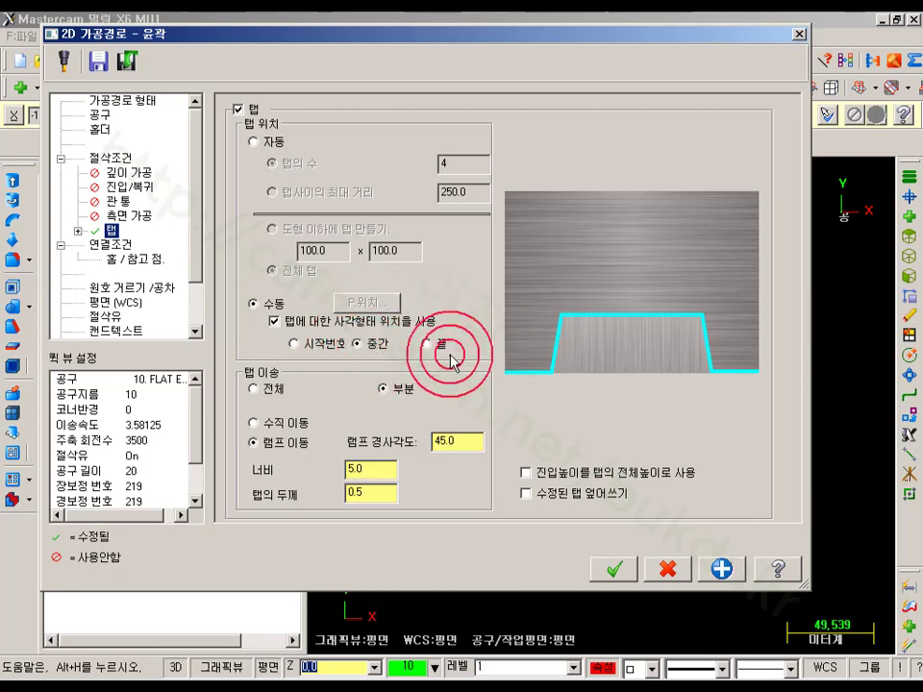
pyautogui.click(612, 571)
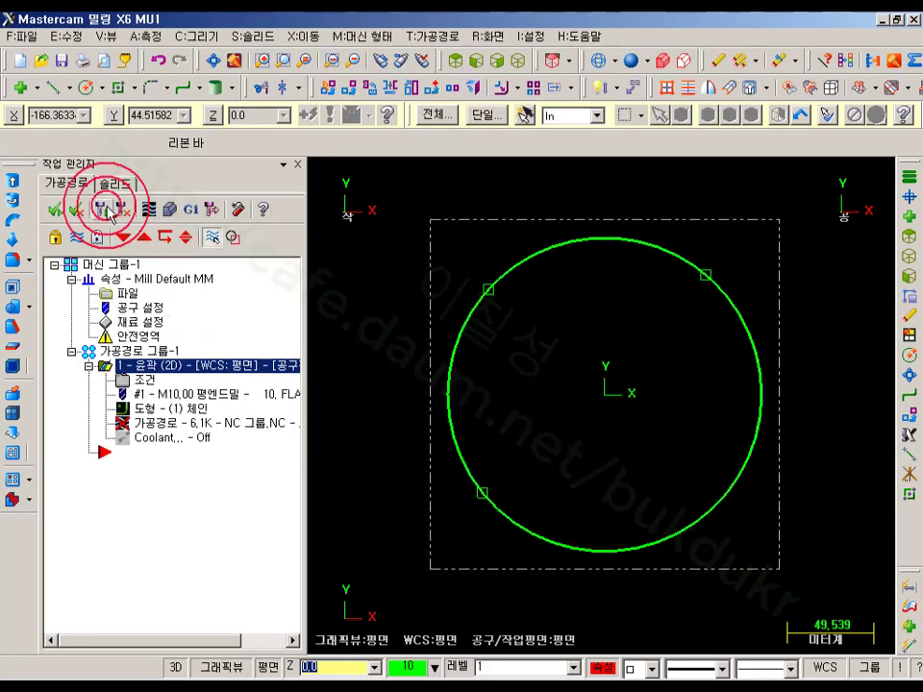
pyautogui.click(105, 210)
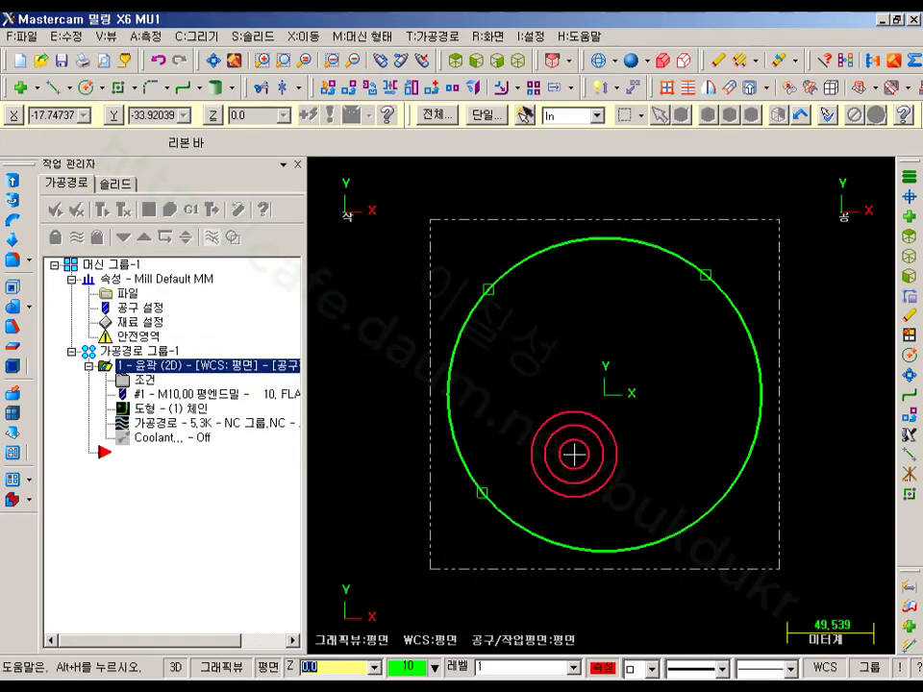
# - Examine the regenerated toolpath below each square point on the circle to check the tab locations
pyautogui.moveTo(576, 450); pyautogui.dragTo(602, 412, button='middle')
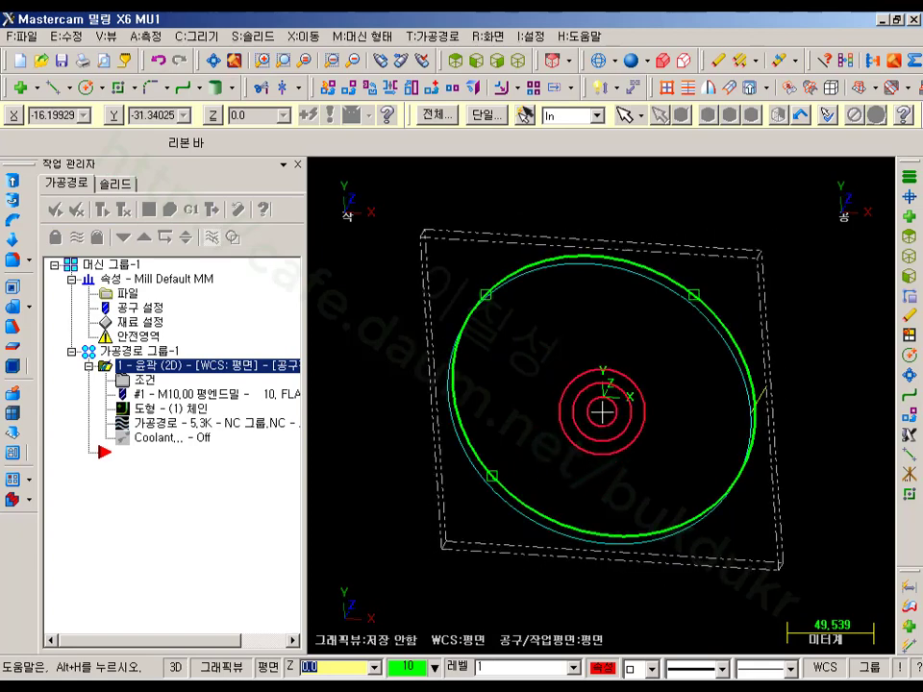
pyautogui.scroll(4, 461, 485)
pyautogui.scroll(3, 461, 484)
pyautogui.moveTo(485, 494); pyautogui.dragTo(593, 232, button='middle')
pyautogui.scroll(-3, 580, 474)
pyautogui.scroll(4, 579, 264)
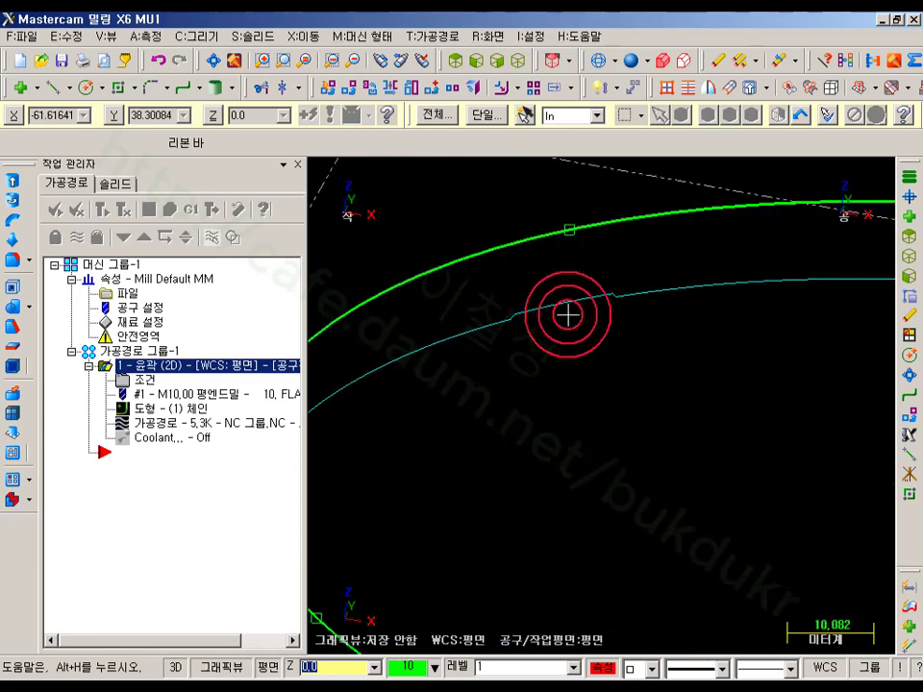
pyautogui.scroll(-2, 320, 384)
pyautogui.scroll(-2, 320, 384)
pyautogui.moveTo(643, 453); pyautogui.dragTo(841, 328, button='middle')
pyautogui.scroll(-2, 769, 361)
pyautogui.moveTo(725, 380); pyautogui.dragTo(483, 358, button='middle')
pyautogui.scroll(2, 522, 448)
pyautogui.scroll(4, 523, 448)
pyautogui.scroll(-3, 509, 406)
pyautogui.scroll(-2, 535, 418)
pyautogui.scroll(4, 591, 496)
pyautogui.scroll(-4, 577, 531)
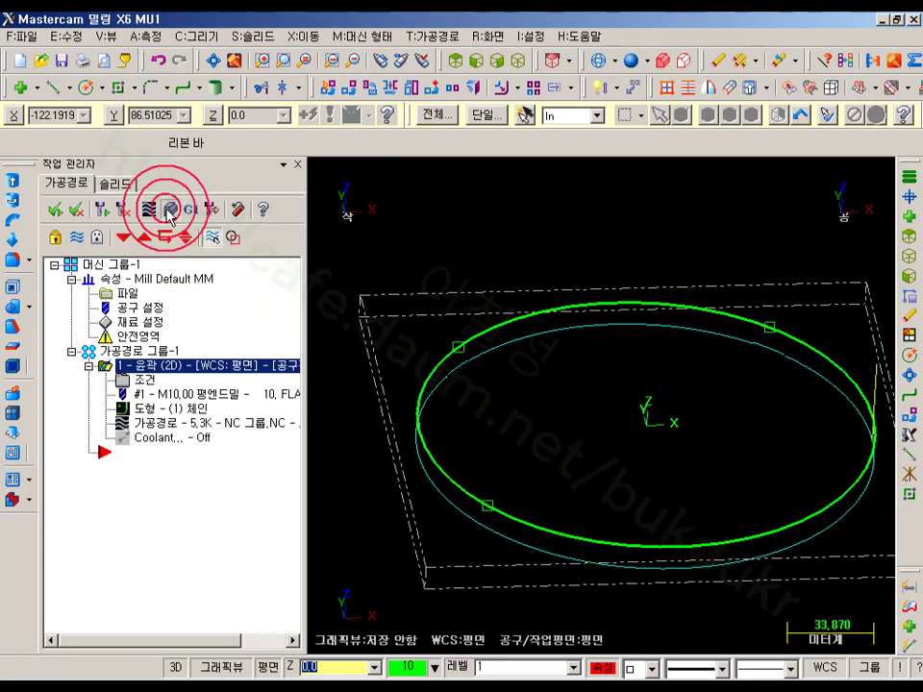
# - Run the solid cutting verification at maximum speed, examine the groove at the square points, and close the verification
pyautogui.click(168, 208)
pyautogui.click(149, 89)
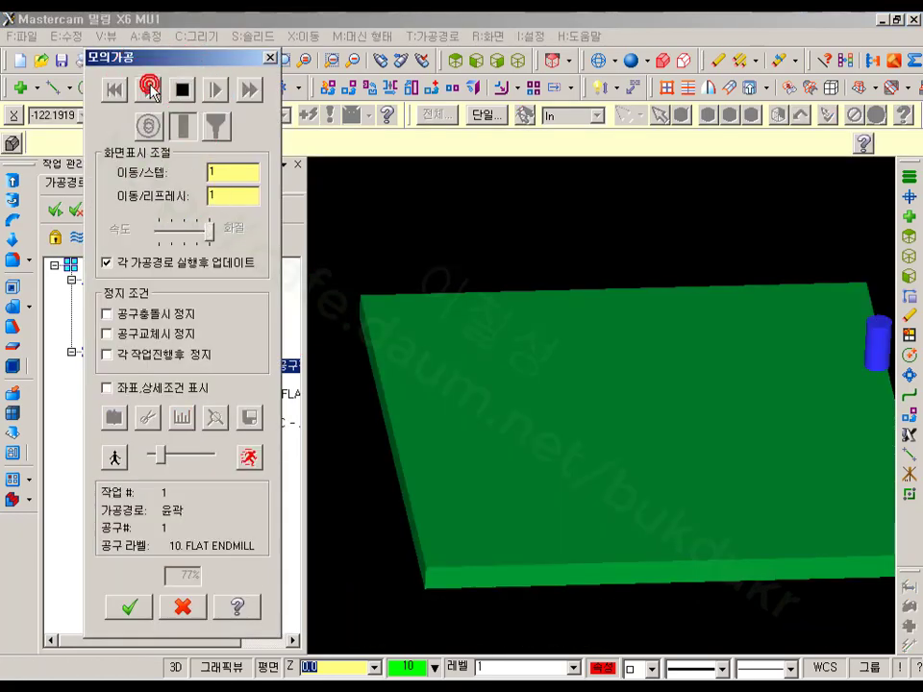
pyautogui.click(248, 457)
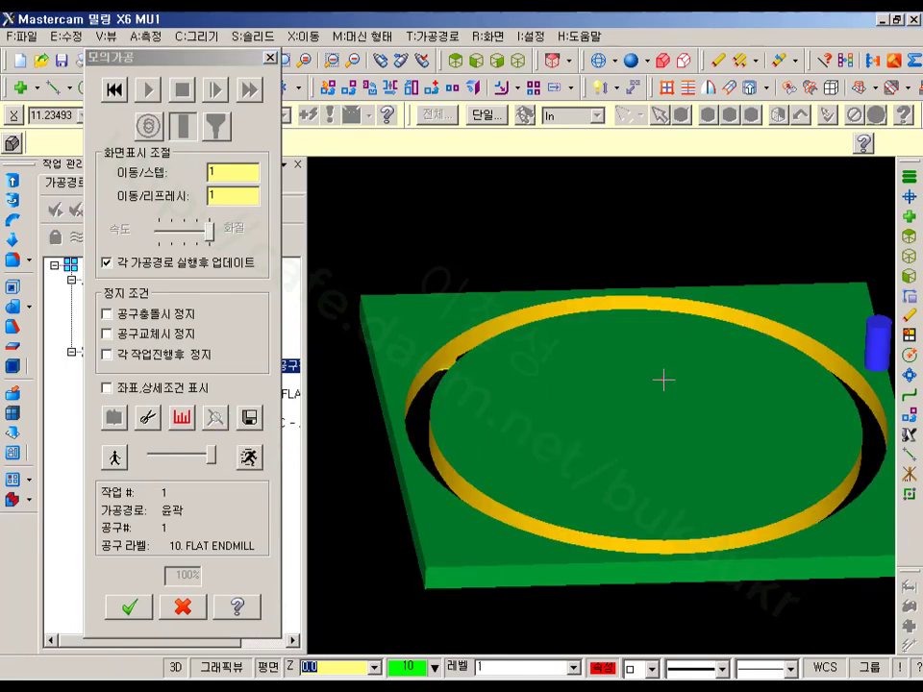
pyautogui.moveTo(576, 361); pyautogui.dragTo(373, 435, button='middle')
pyautogui.click(182, 606)
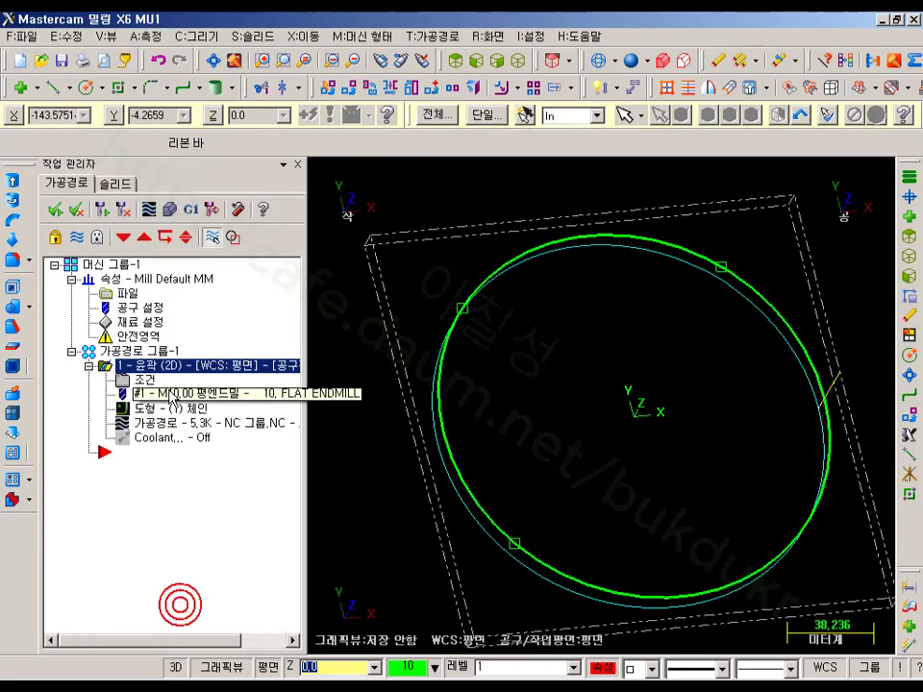
pyautogui.click(495, 60)
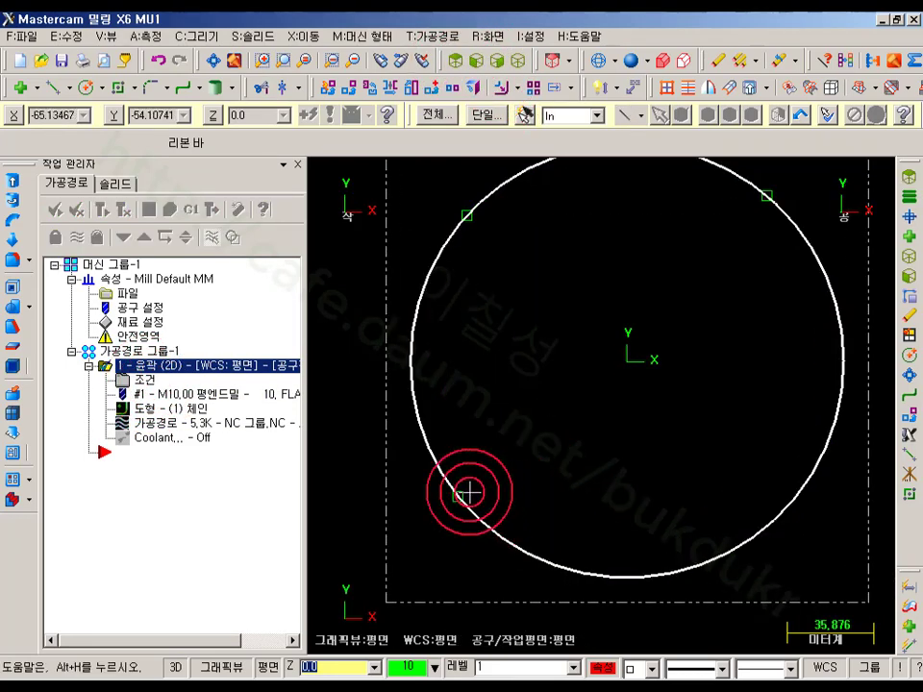
# - Delete the square point on the circle's lower-left arc and place a replacement slightly further down the same arc
pyautogui.click(526, 448)
pyautogui.press('Delete')
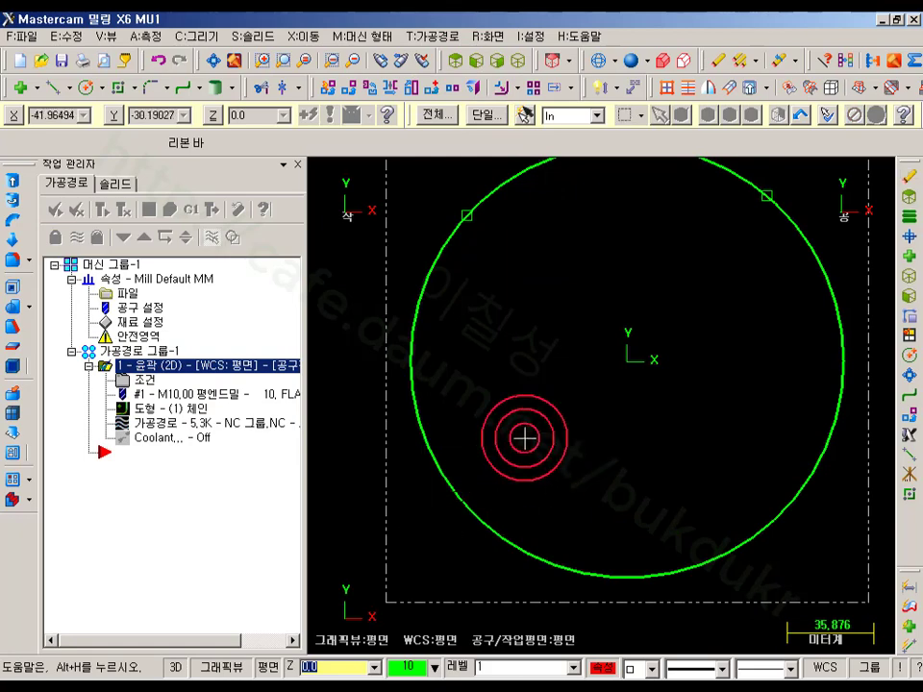
pyautogui.click(21, 87)
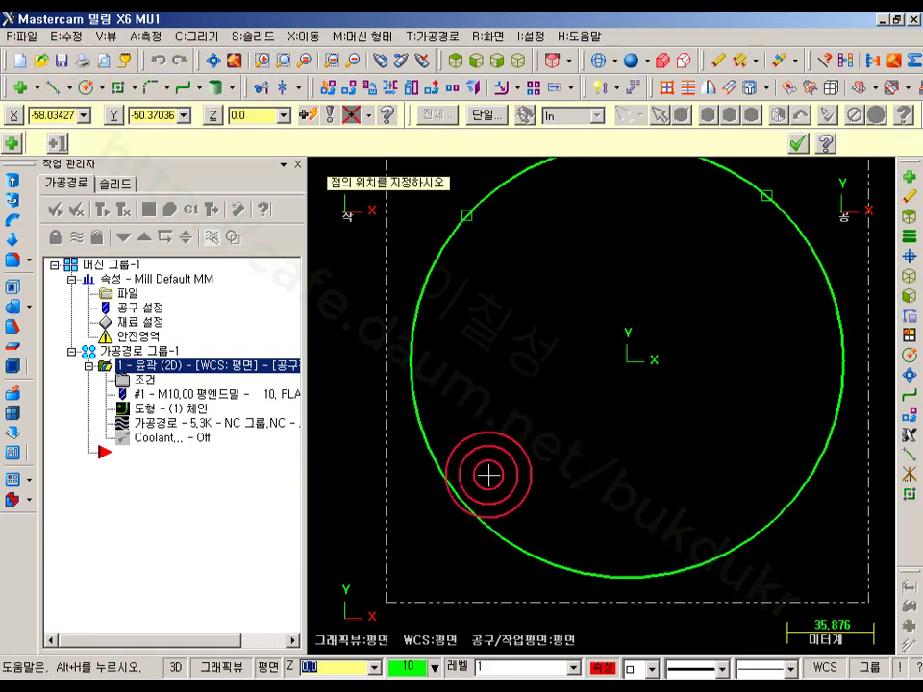
pyautogui.click(466, 504)
pyautogui.click(798, 143)
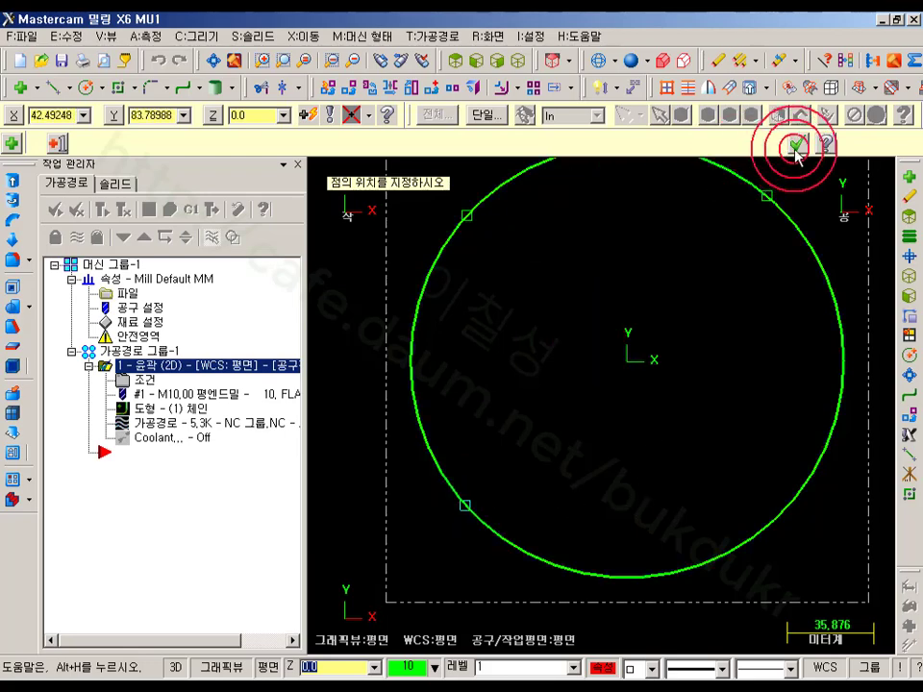
# - Regenerate the contour toolpath with the existing manual tab settings and inspect the tab near the relocated square point
pyautogui.click(141, 379)
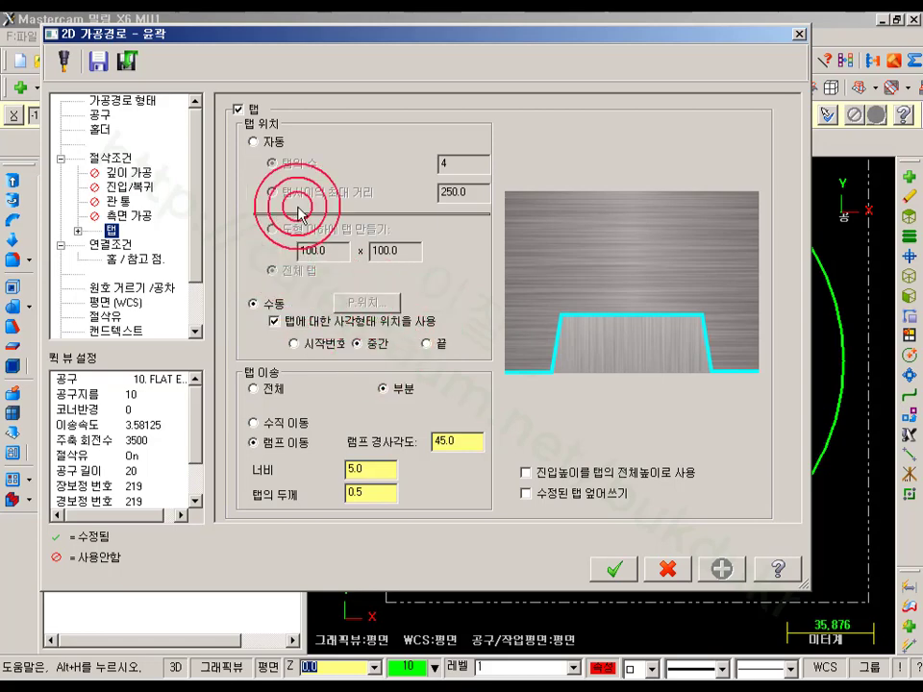
pyautogui.click(618, 571)
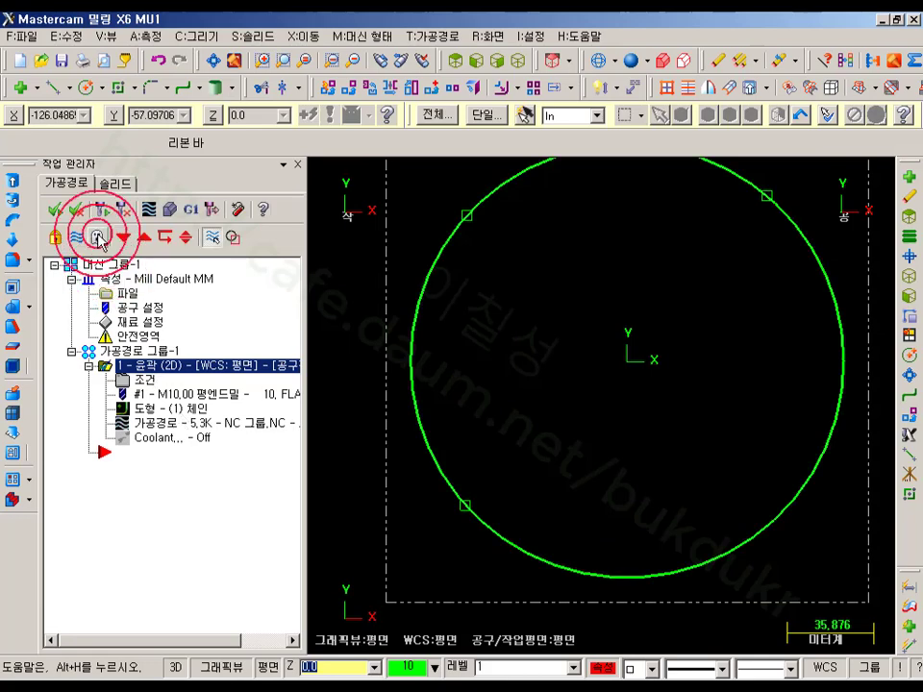
pyautogui.click(118, 209)
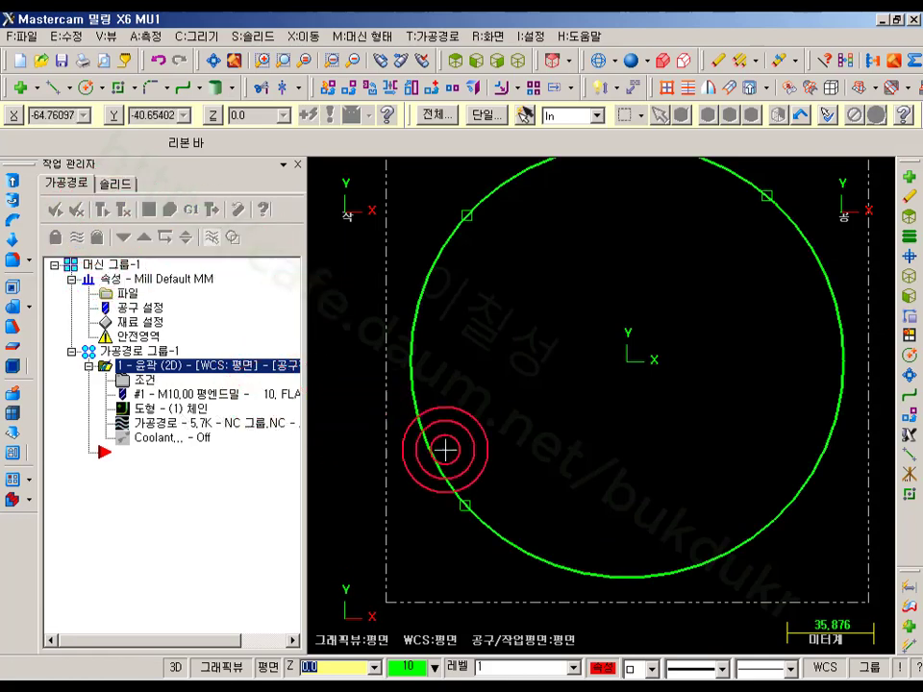
pyautogui.moveTo(500, 526); pyautogui.dragTo(539, 536, button='middle')
pyautogui.scroll(3, 519, 519)
pyautogui.scroll(5, 490, 468)
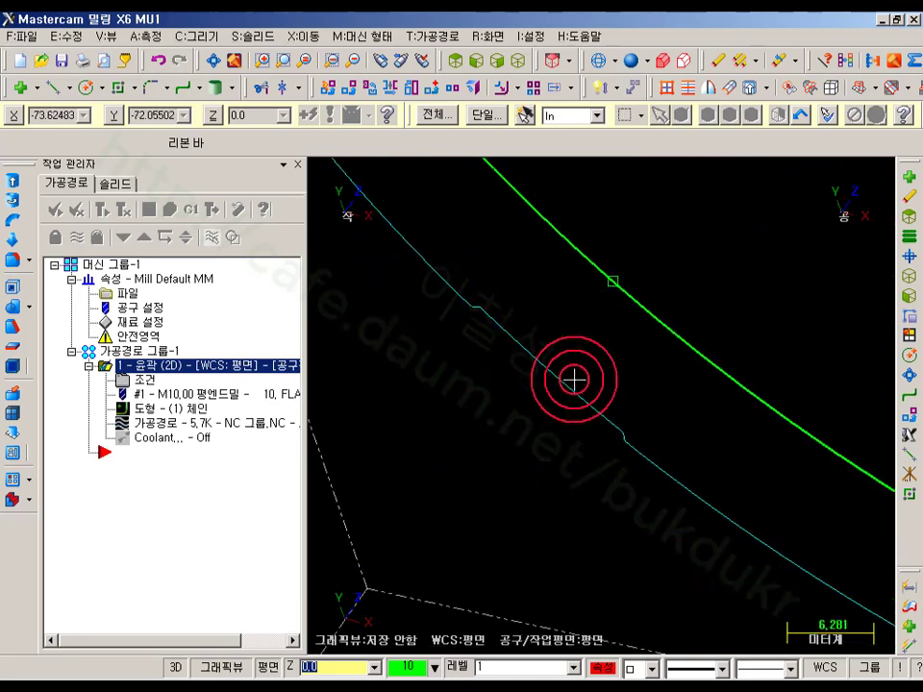
pyautogui.scroll(-8, 552, 470)
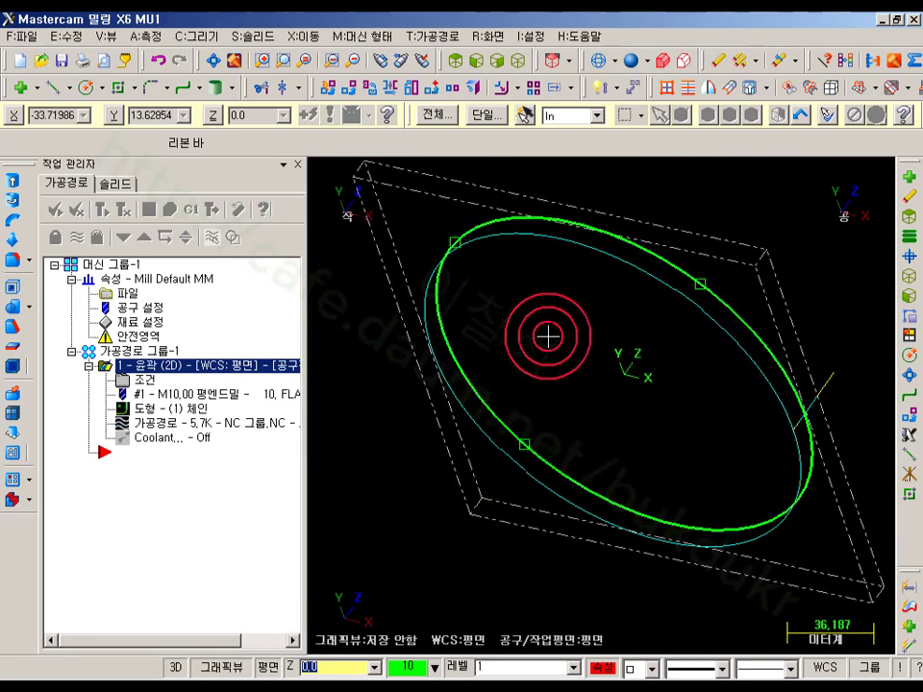
# - Run the solid cutting verification of the contour, examine the tabs left in the groove, and close the verification
pyautogui.click(169, 209)
pyautogui.click(147, 89)
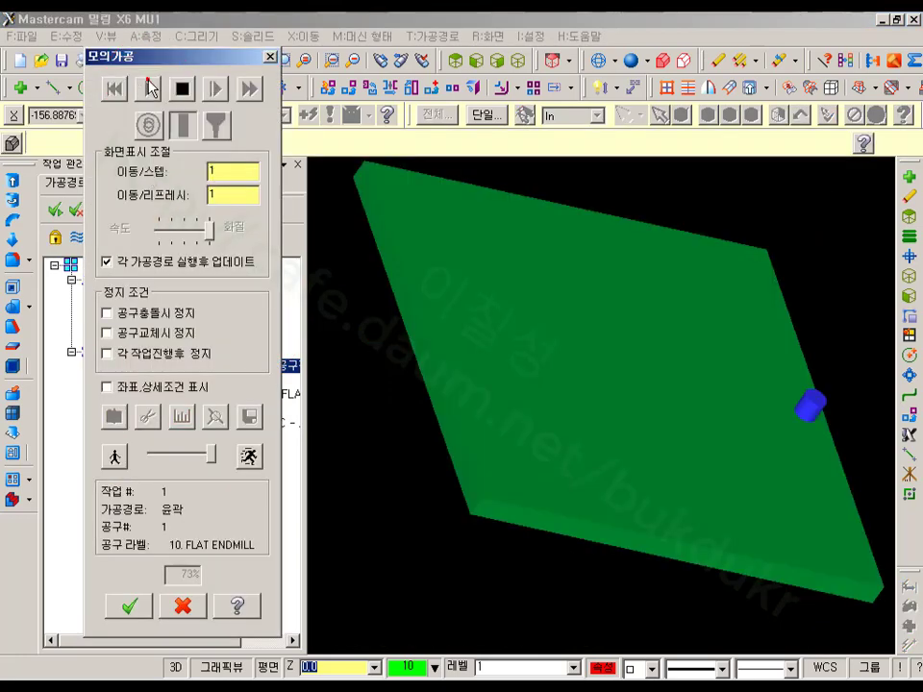
pyautogui.click(300, 189)
pyautogui.moveTo(679, 413); pyautogui.dragTo(632, 455, button='middle')
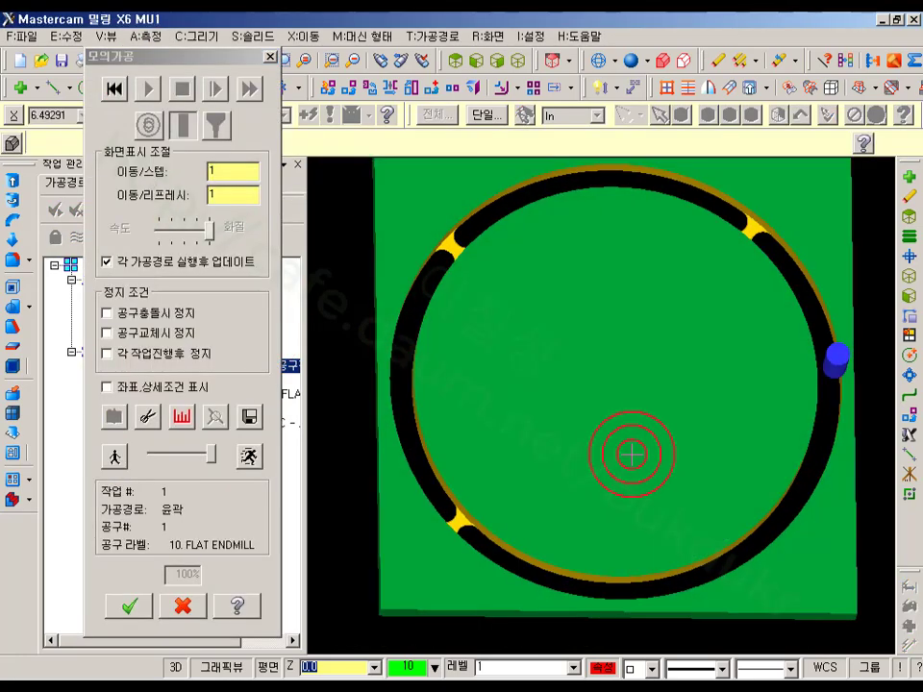
pyautogui.moveTo(470, 475)
pyautogui.mouseDown(button='middle')
pyautogui.moveTo(470, 503)
pyautogui.moveTo(435, 548)
pyautogui.moveTo(489, 544)
pyautogui.mouseUp(button='middle')
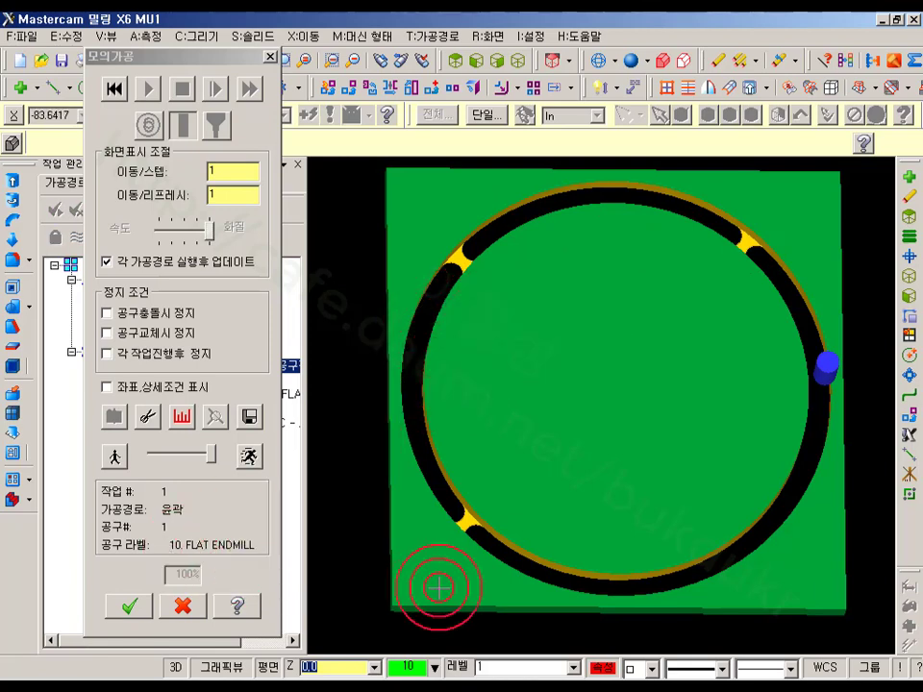
pyautogui.click(357, 403)
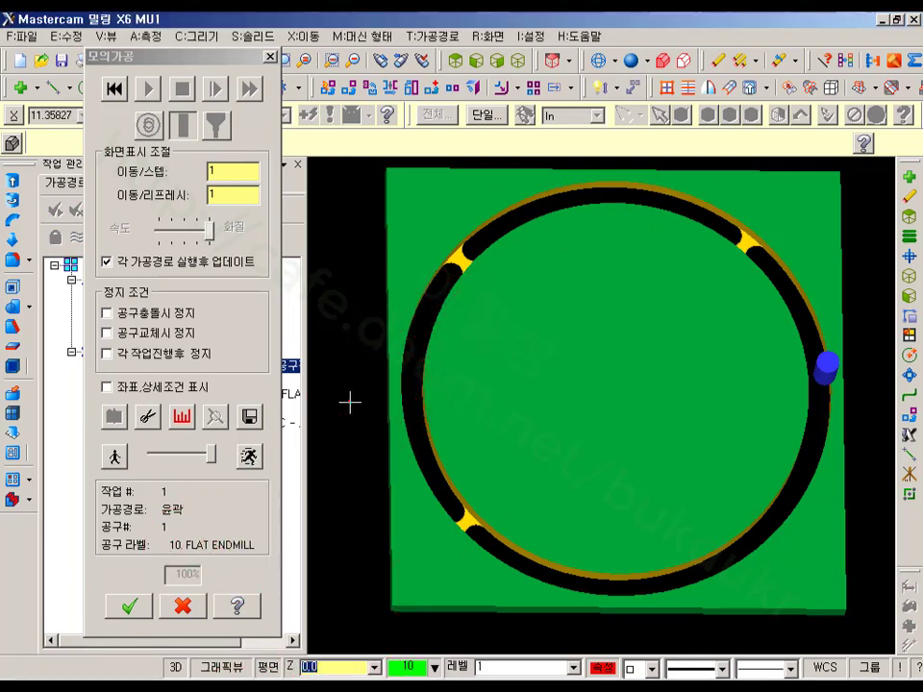
pyautogui.click(197, 606)
pyautogui.click(366, 336)
# - Enable the contour's tab cutoff as a separate operation, accept the parameters and regenerate the toolpath
pyautogui.click(113, 377)
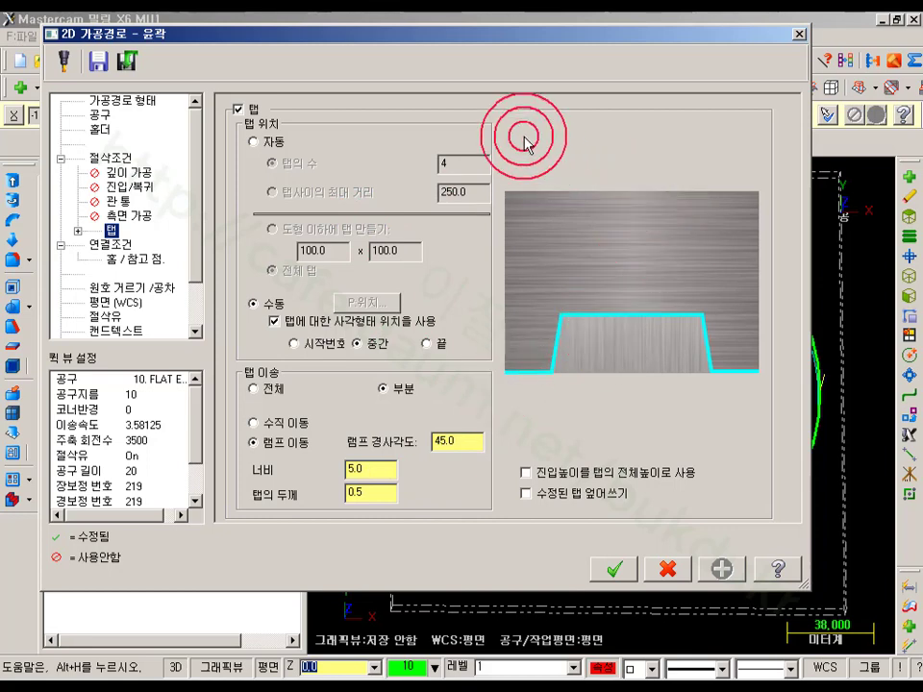
pyautogui.click(78, 231)
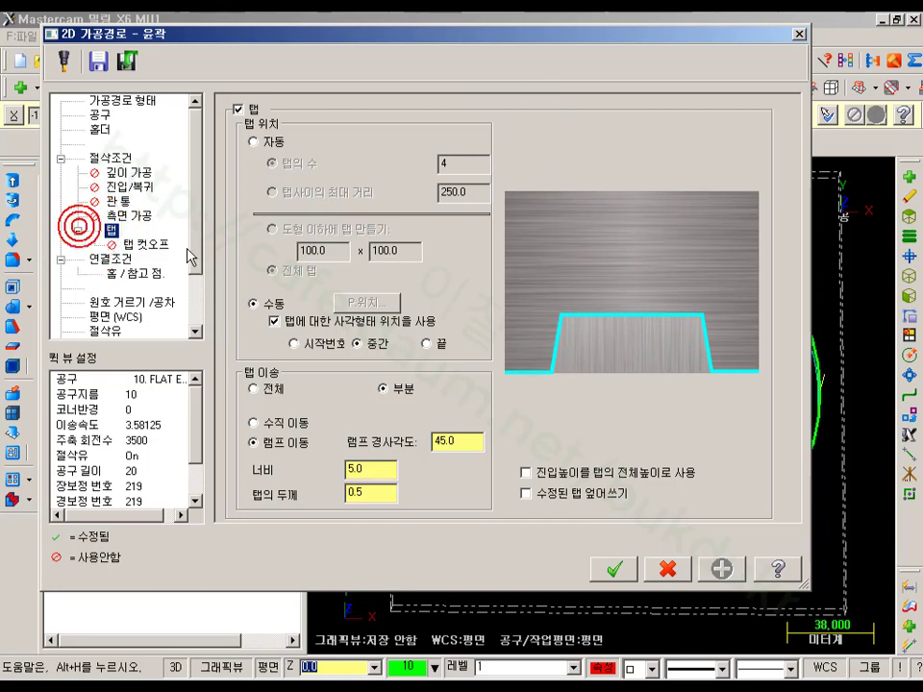
pyautogui.click(144, 245)
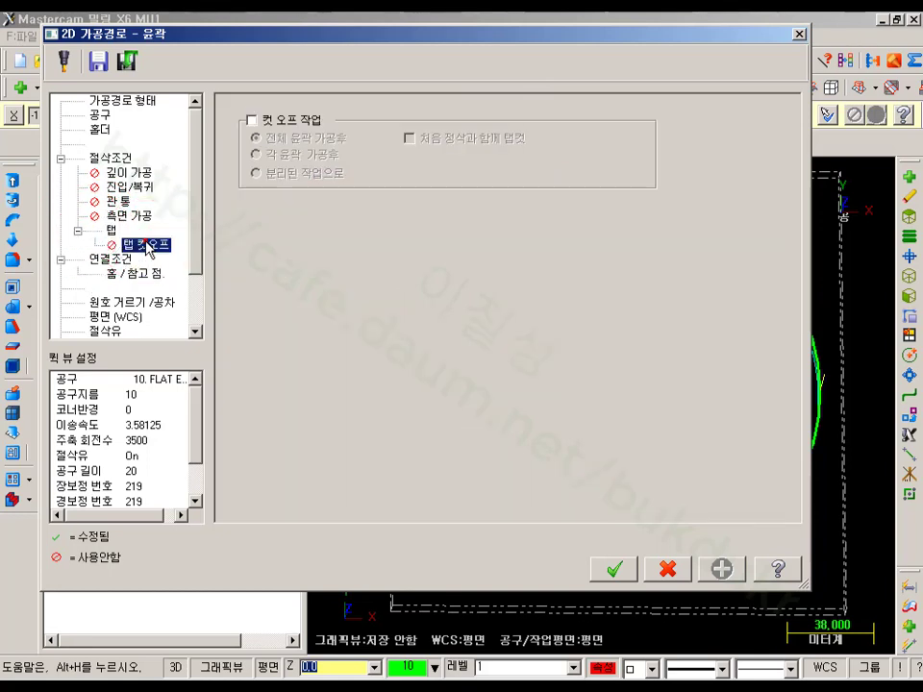
pyautogui.click(252, 121)
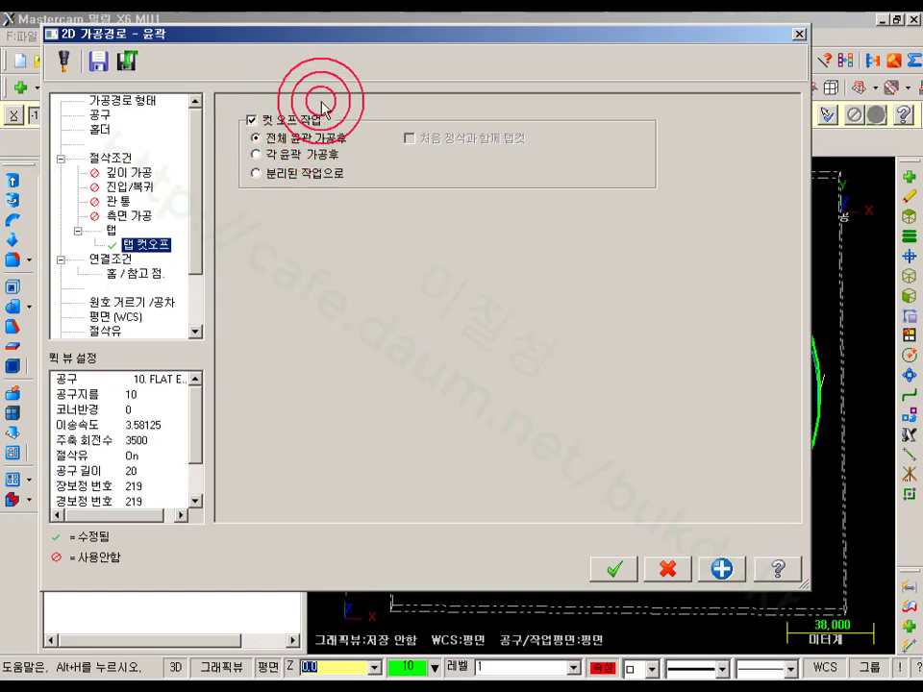
pyautogui.click(320, 178)
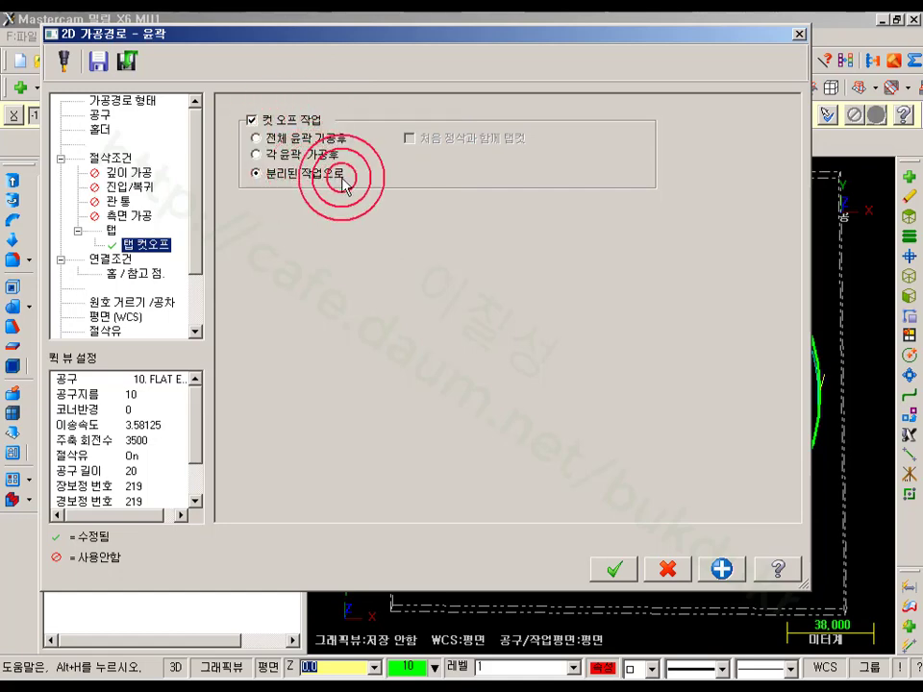
pyautogui.click(613, 569)
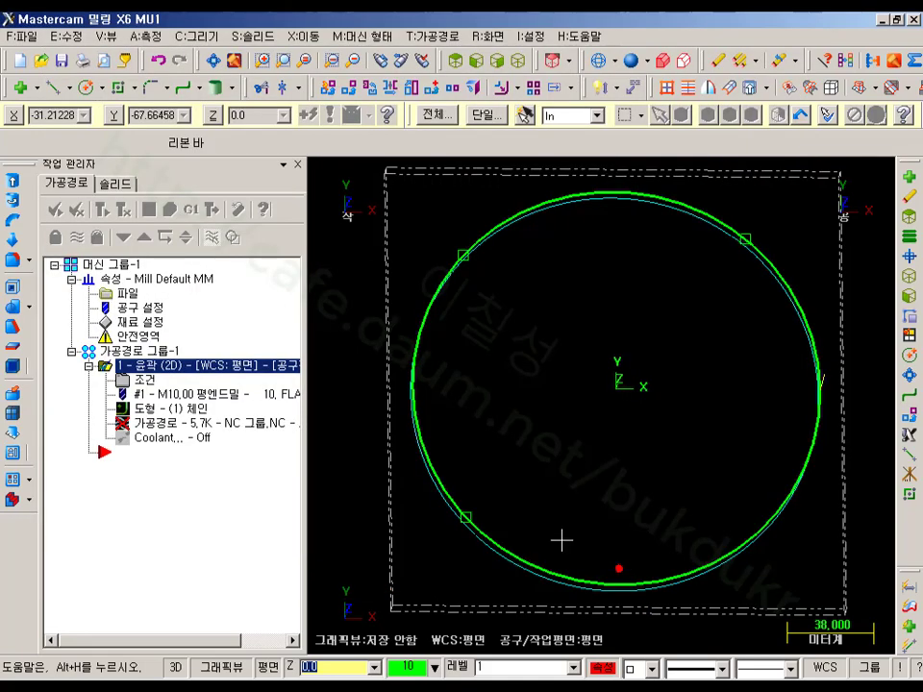
pyautogui.click(110, 206)
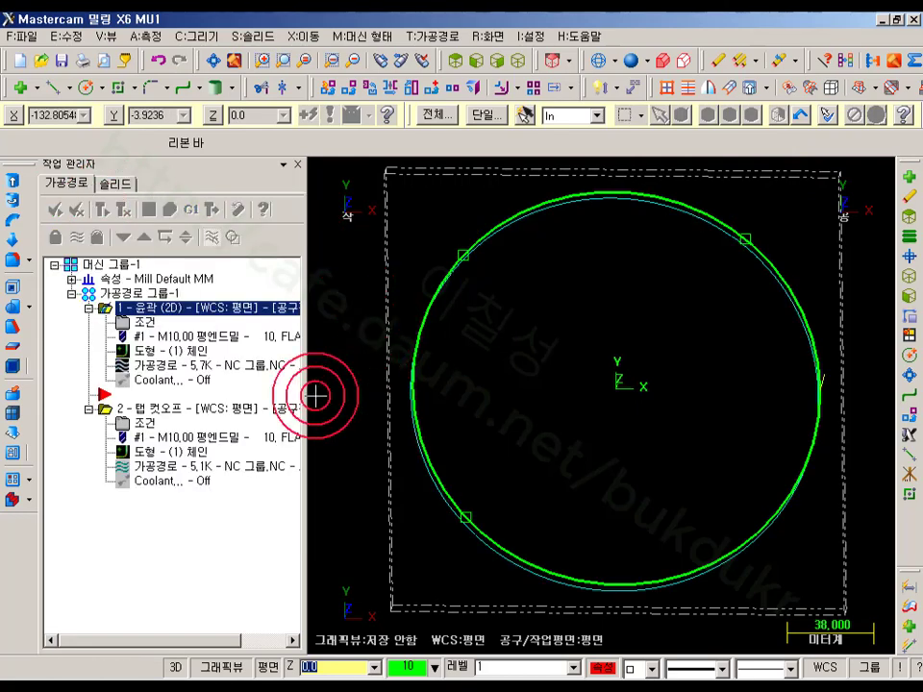
# - Examine the contour toolpath at the tabs in isometric view, and compare it with the separate tab cutoff toolpath
pyautogui.click(520, 61)
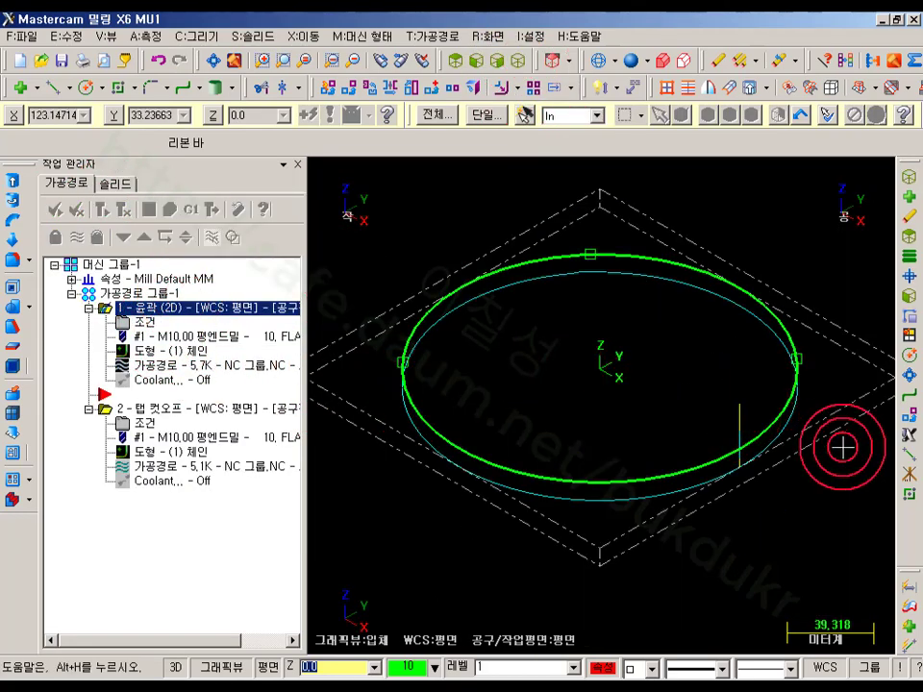
pyautogui.moveTo(842, 447); pyautogui.dragTo(461, 417, button='middle')
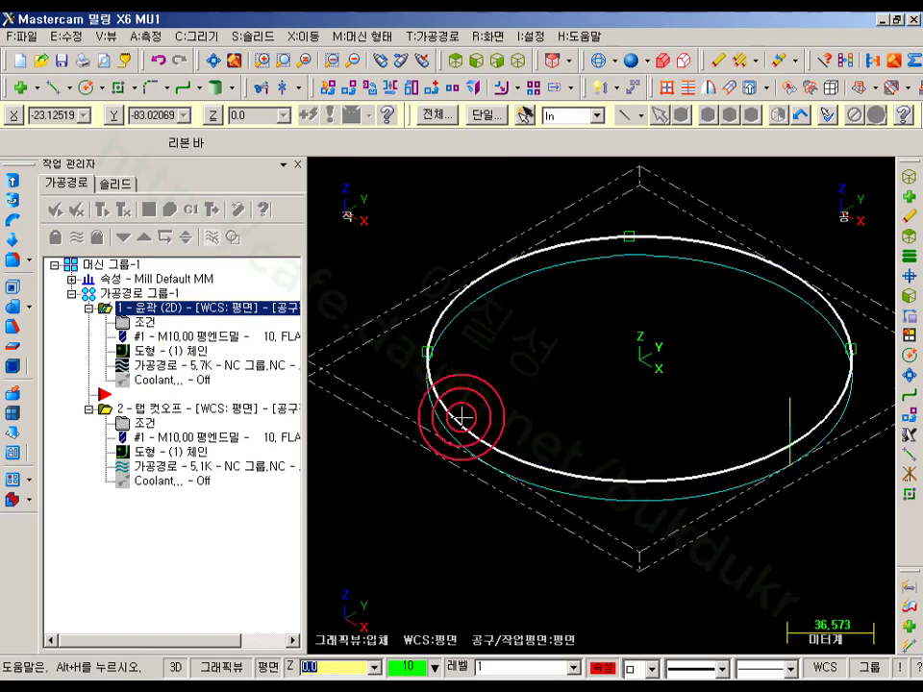
pyautogui.scroll(-1, 751, 459)
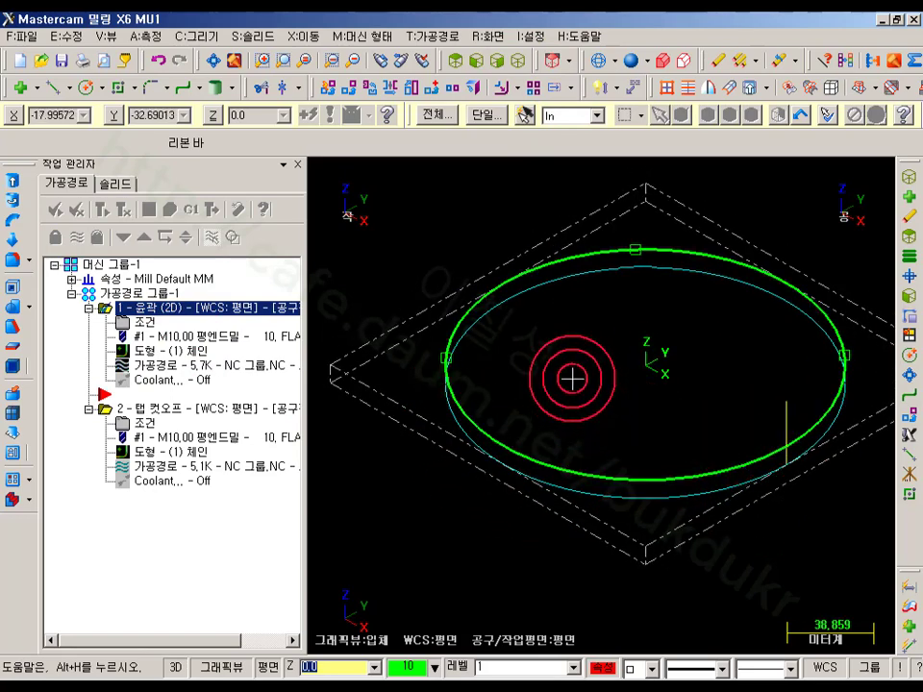
pyautogui.scroll(10, 572, 379)
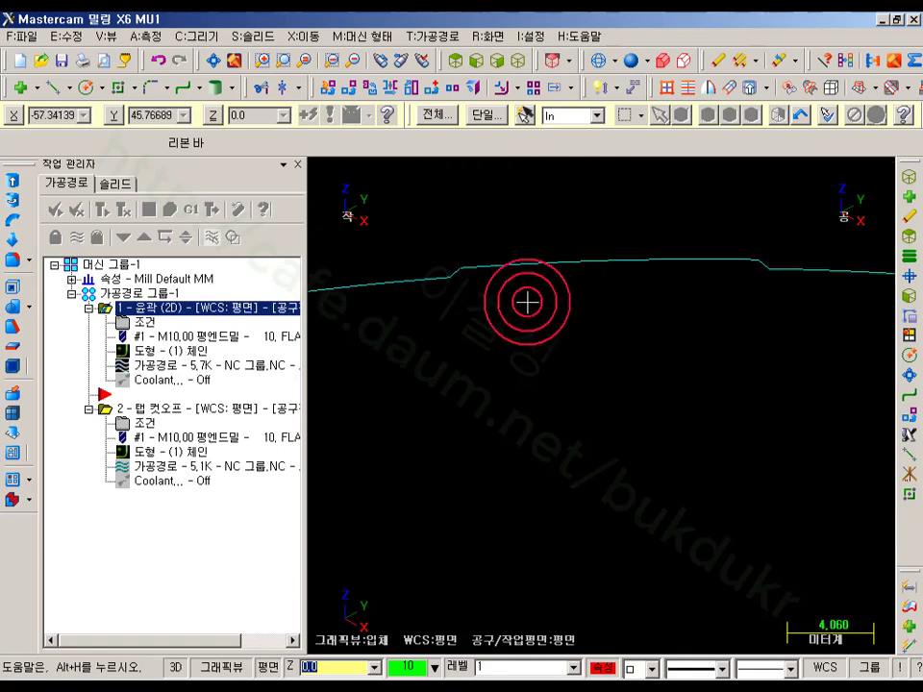
pyautogui.scroll(-5, 649, 274)
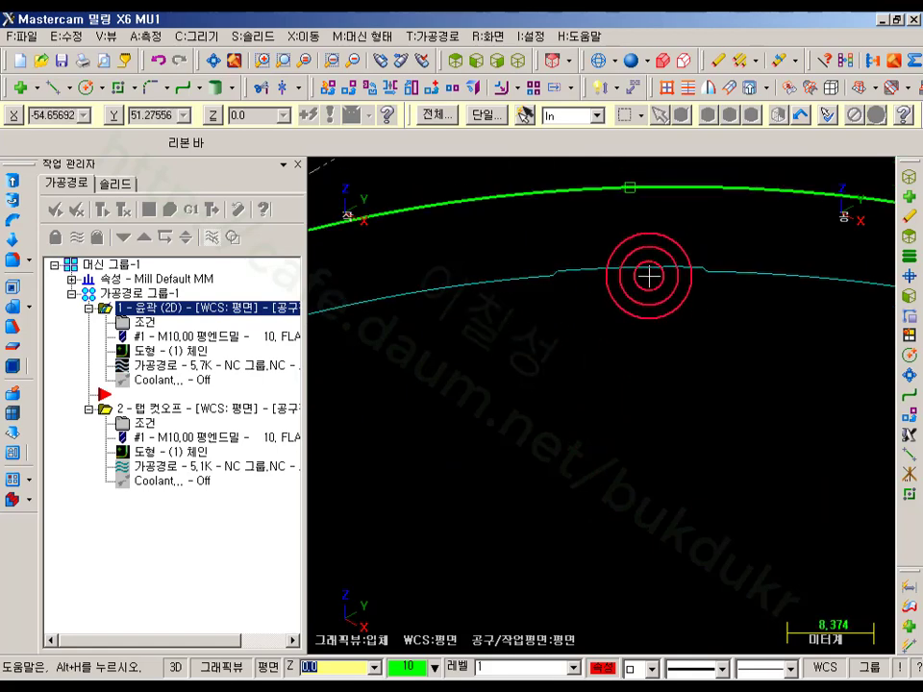
pyautogui.click(168, 408)
pyautogui.scroll(-4, 669, 225)
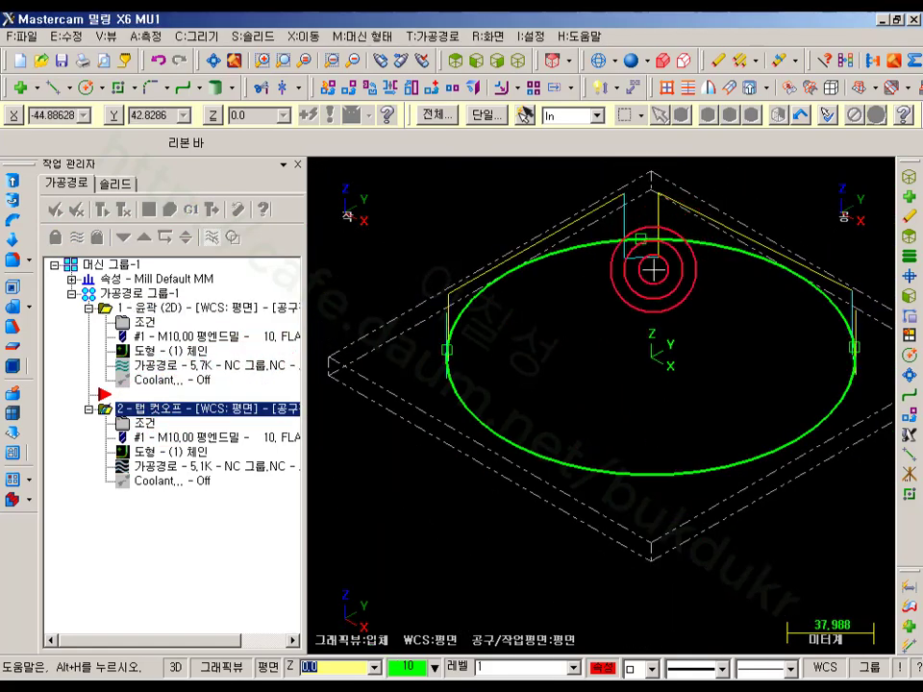
pyautogui.moveTo(630, 313); pyautogui.dragTo(672, 326, button='middle')
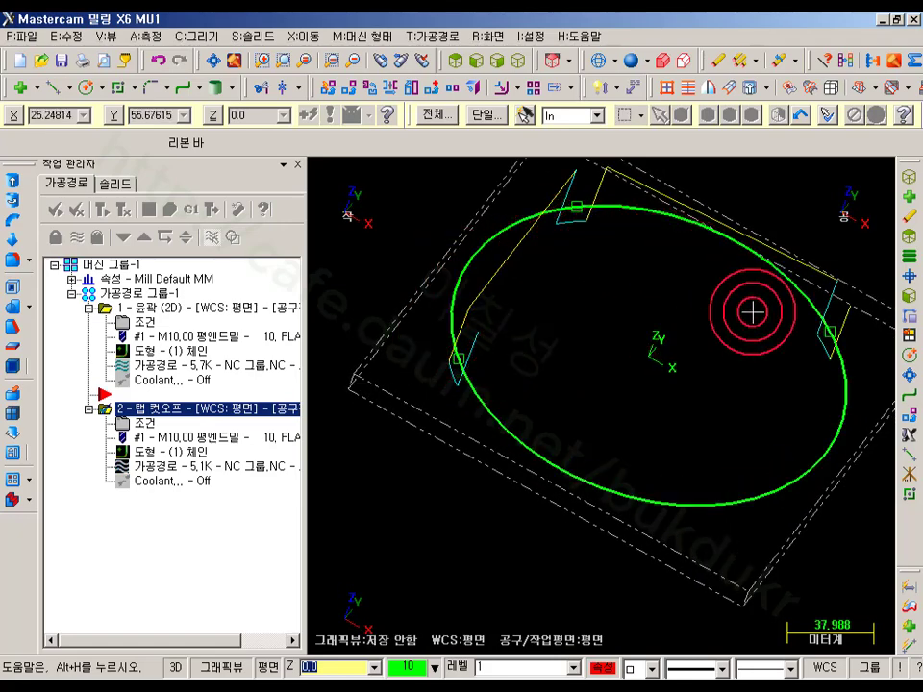
# - Verify the whole toolpath group with a pause after each operation, running the tab cutoff at reduced speed, and examine the groove
pyautogui.click(135, 293)
pyautogui.click(170, 209)
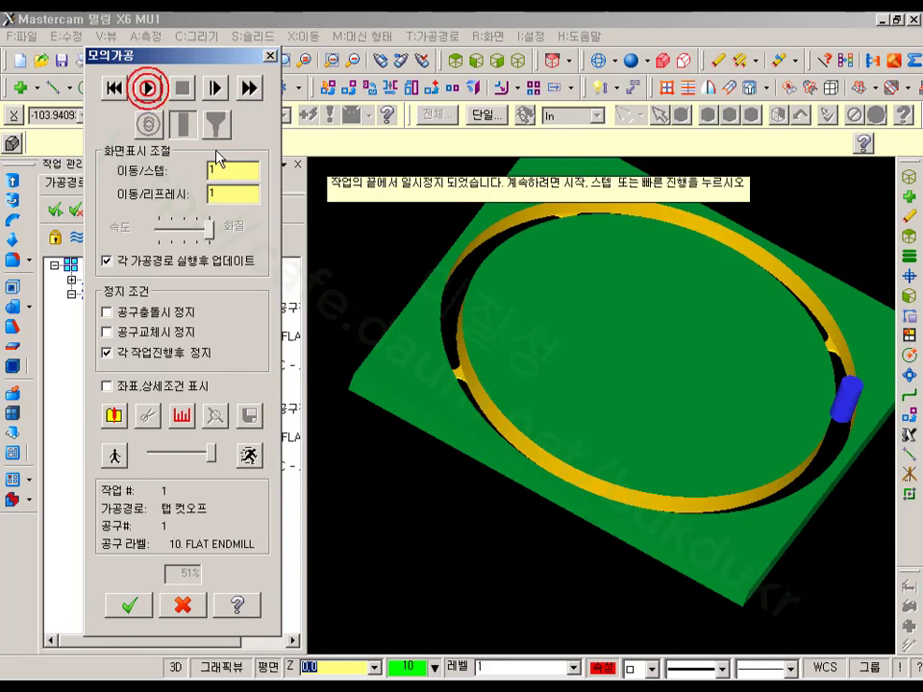
pyautogui.moveTo(685, 344); pyautogui.dragTo(794, 279, button='middle')
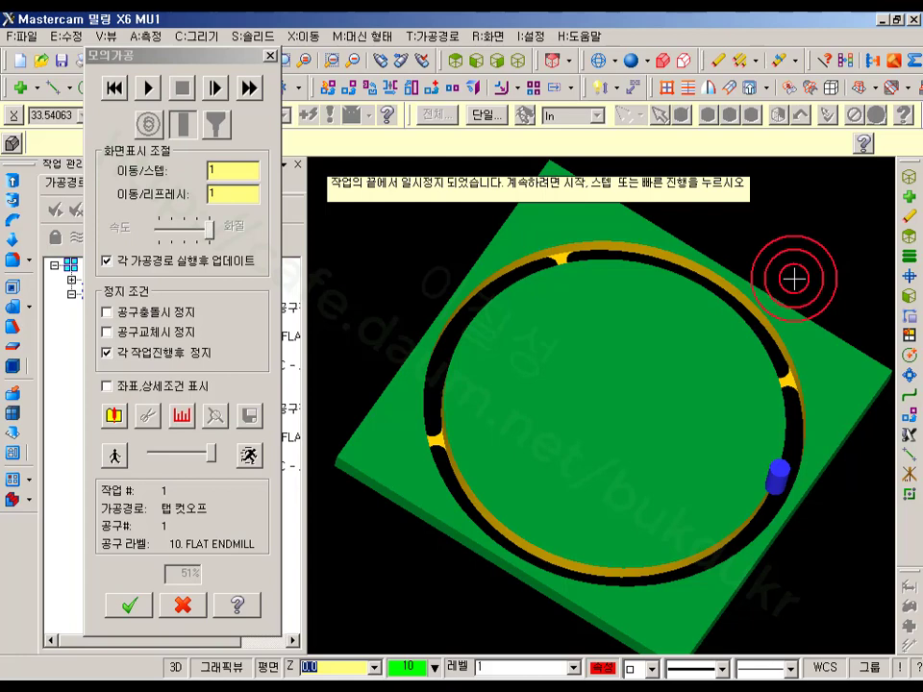
pyautogui.moveTo(210, 454); pyautogui.dragTo(197, 454)
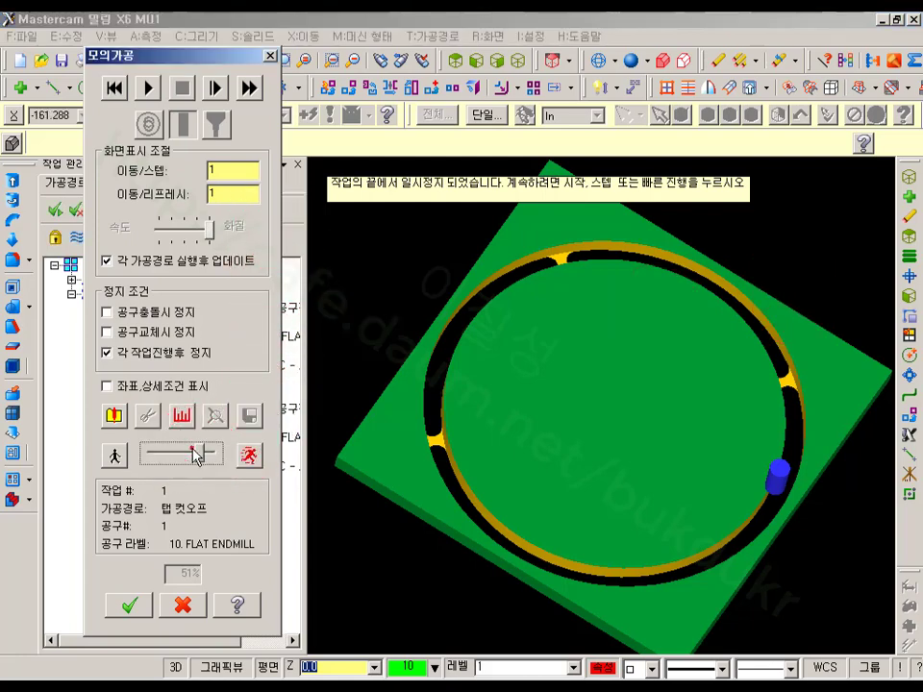
pyautogui.click(147, 87)
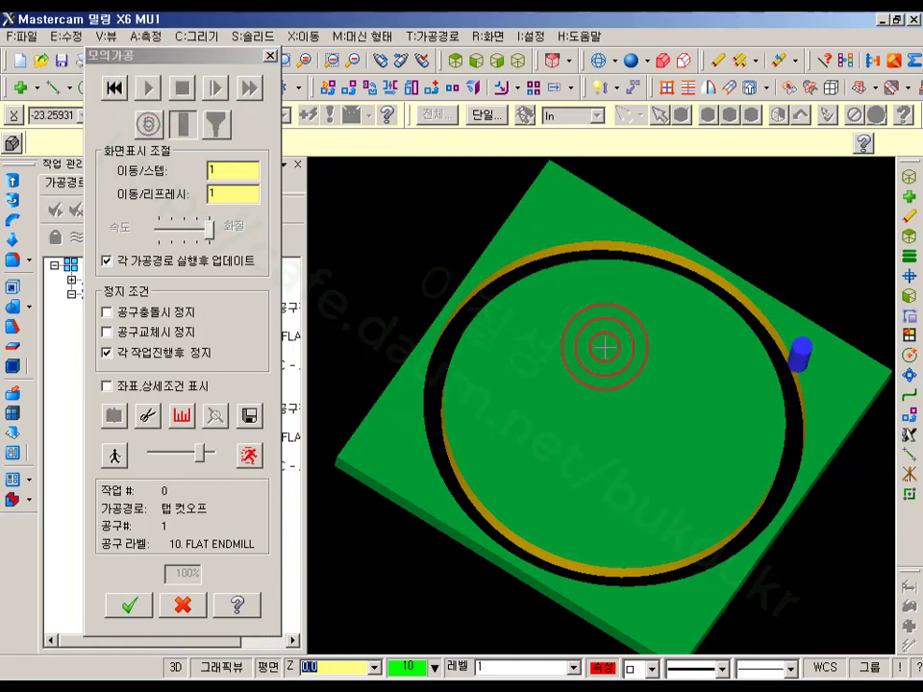
pyautogui.moveTo(604, 346); pyautogui.dragTo(740, 388, button='middle')
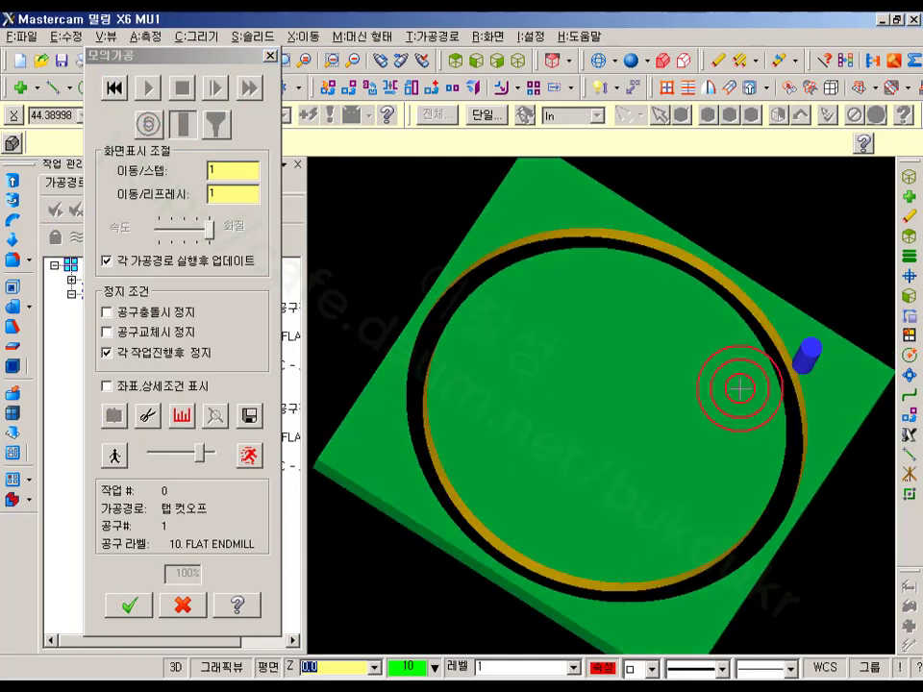
pyautogui.scroll(2, 662, 444)
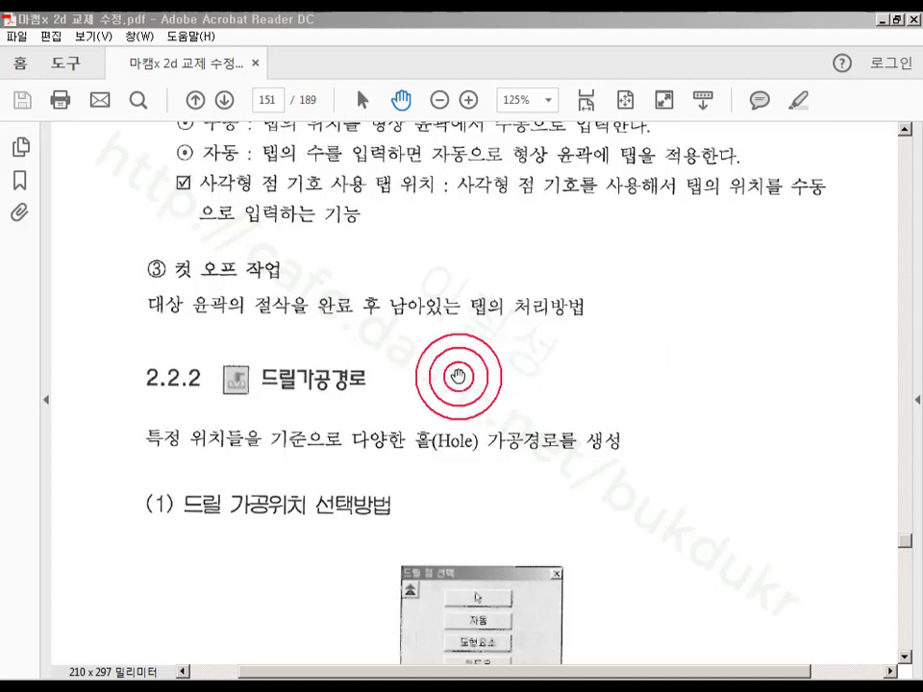
# - Mark the drill toolpath definition in section 2.2.2 and handwrite the hole types 센터, 드릴, 면취, 탭, 보링 and 리머 beside it
pyautogui.moveTo(458, 375); pyautogui.dragTo(352, 151)
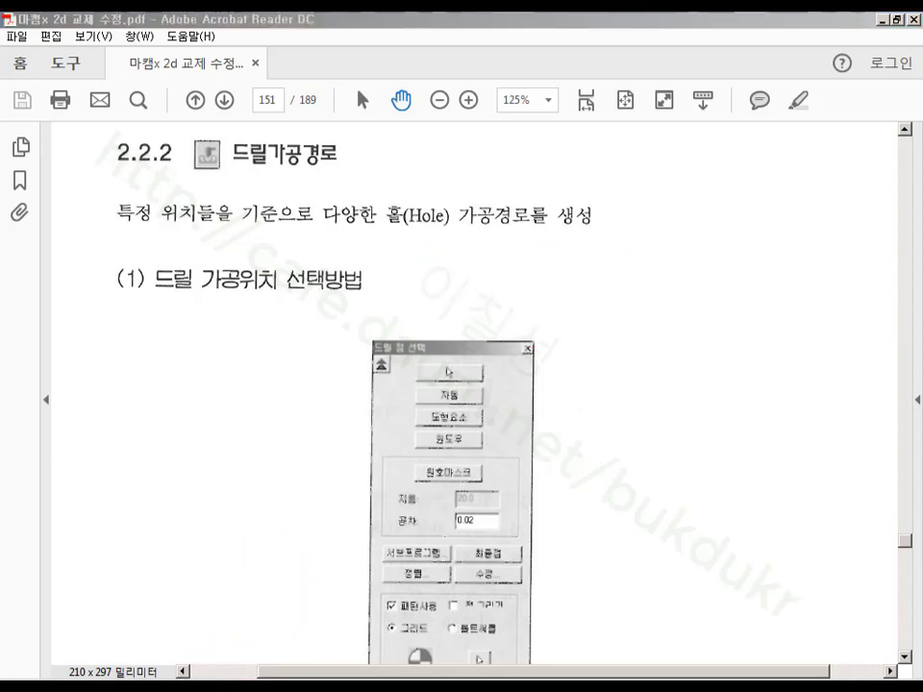
pyautogui.moveTo(113, 232)
pyautogui.mouseDown()
pyautogui.moveTo(305, 223)
pyautogui.moveTo(487, 232)
pyautogui.moveTo(613, 205)
pyautogui.moveTo(434, 193)
pyautogui.moveTo(321, 198)
pyautogui.moveTo(318, 238)
pyautogui.mouseUp()
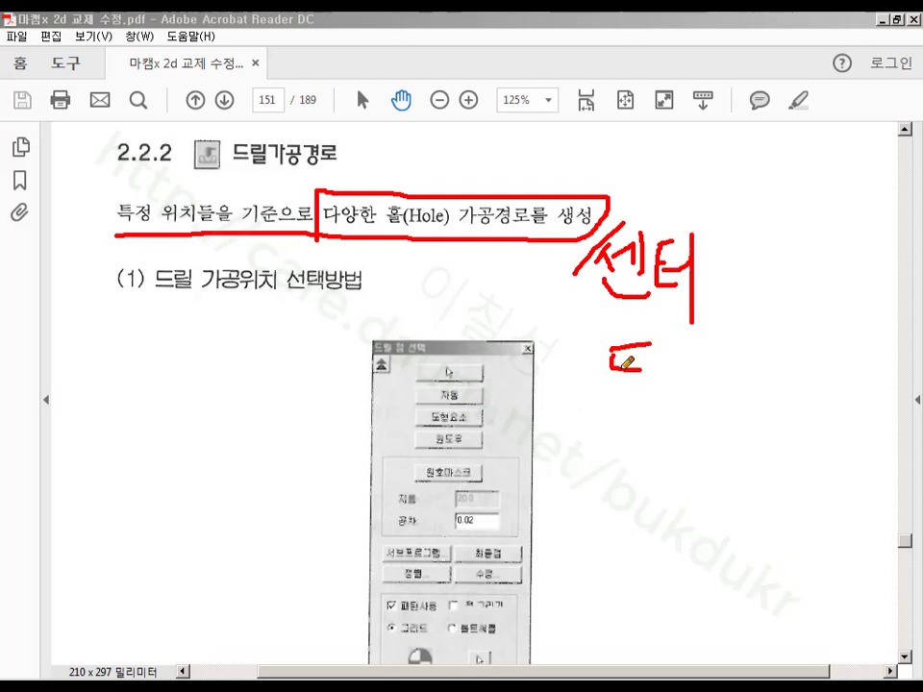
pyautogui.moveTo(699, 408); pyautogui.dragTo(732, 434)
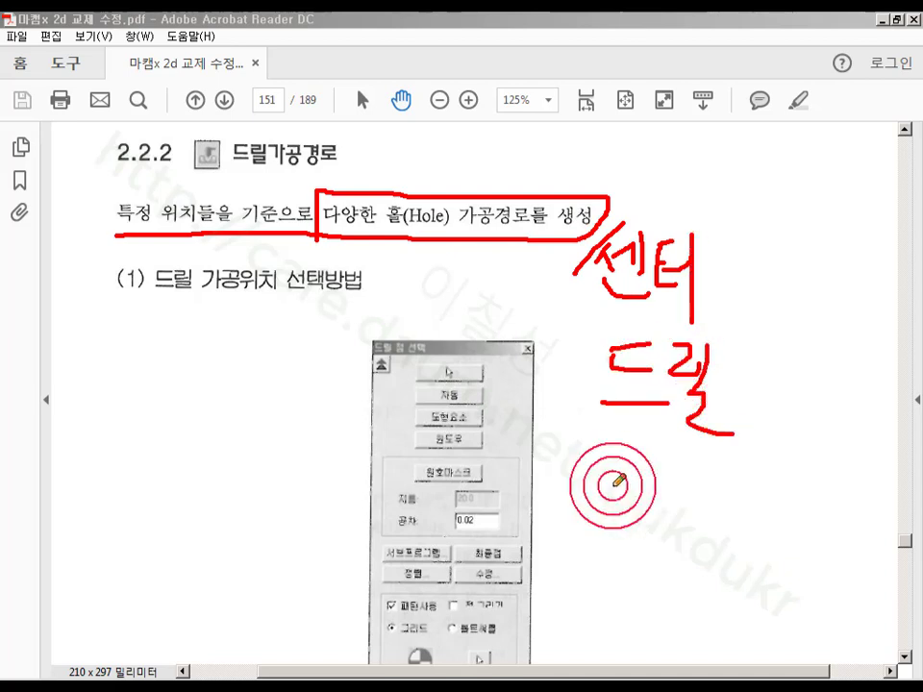
pyautogui.moveTo(607, 480)
pyautogui.mouseDown()
pyautogui.moveTo(597, 490)
pyautogui.moveTo(631, 487)
pyautogui.mouseUp()
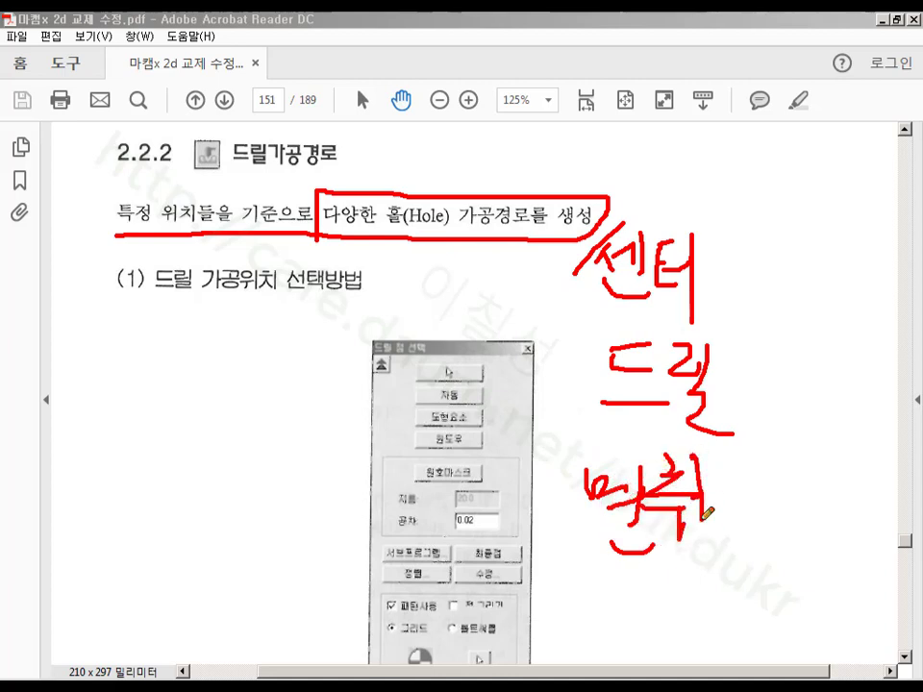
pyautogui.moveTo(603, 585); pyautogui.dragTo(642, 583)
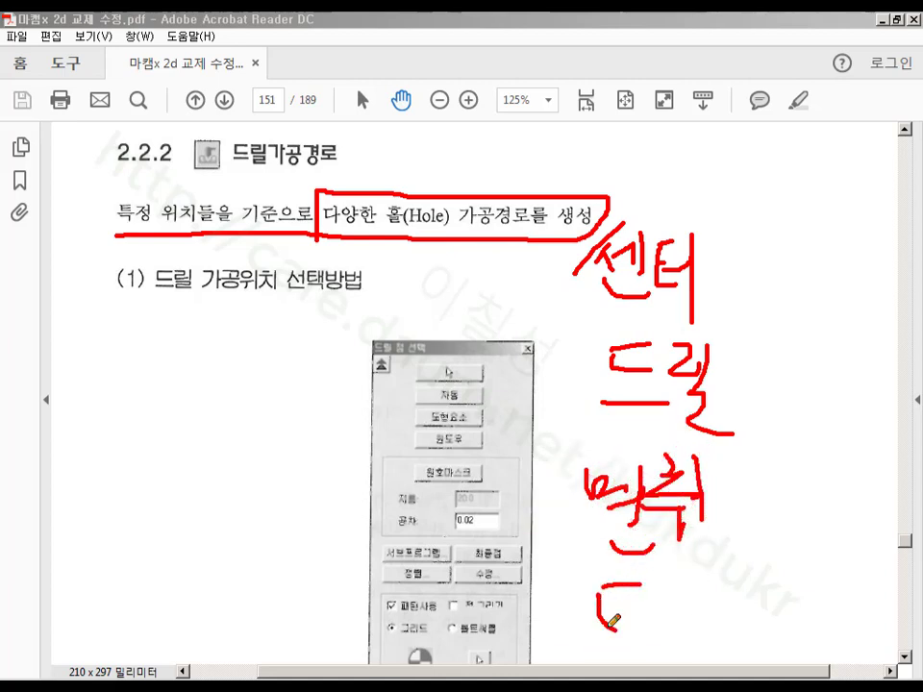
pyautogui.moveTo(635, 624); pyautogui.dragTo(675, 628)
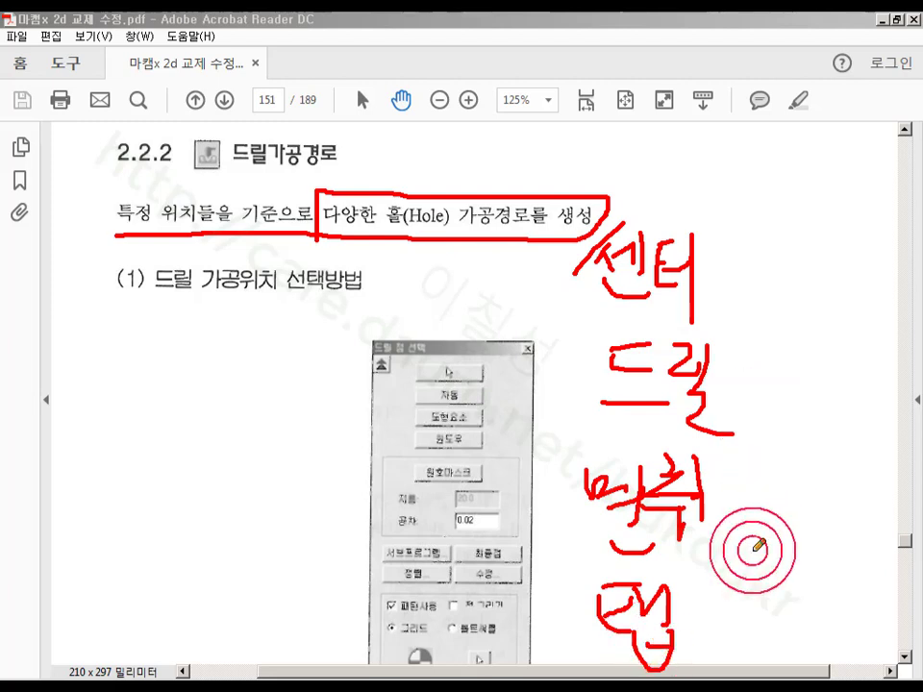
pyautogui.moveTo(769, 547); pyautogui.dragTo(770, 528)
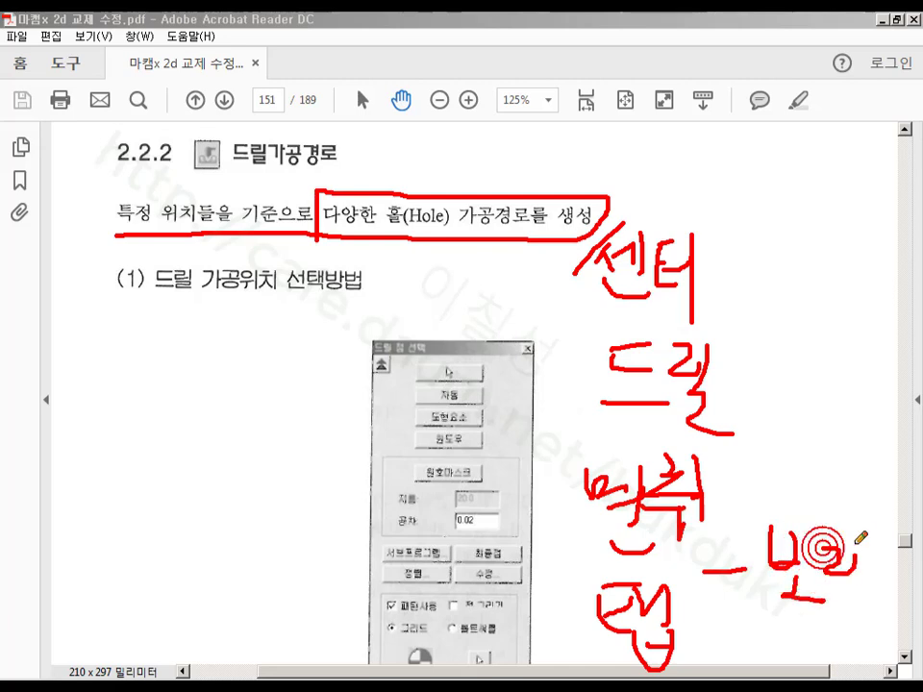
pyautogui.moveTo(776, 460); pyautogui.dragTo(803, 493)
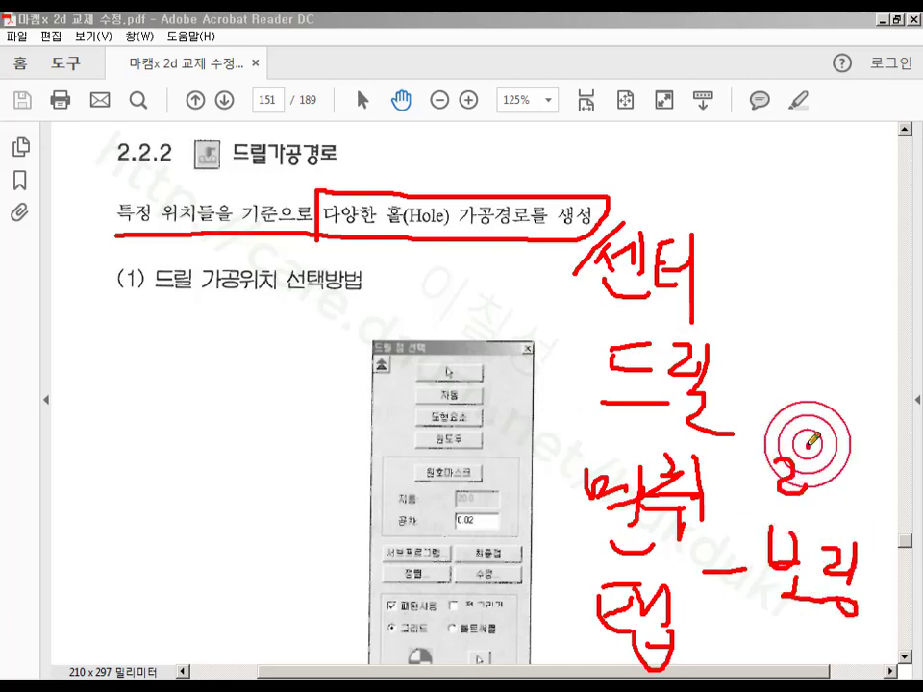
pyautogui.moveTo(808, 445); pyautogui.dragTo(809, 505)
pyautogui.moveTo(821, 462)
pyautogui.mouseDown()
pyautogui.moveTo(823, 480)
pyautogui.moveTo(843, 477)
pyautogui.moveTo(855, 510)
pyautogui.mouseUp()
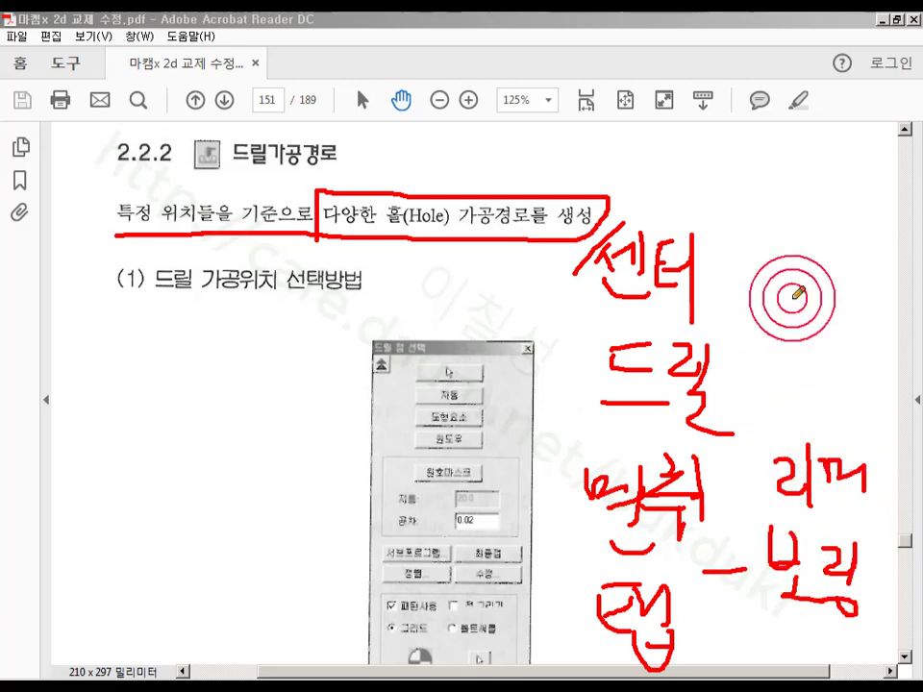
# - Circle the handwritten hole types, underline 센터 and 드릴, sketch a V-shaped mark above them, and clear all annotations
pyautogui.moveTo(603, 230)
pyautogui.mouseDown()
pyautogui.moveTo(642, 600)
pyautogui.moveTo(885, 404)
pyautogui.moveTo(666, 196)
pyautogui.moveTo(625, 215)
pyautogui.mouseUp()
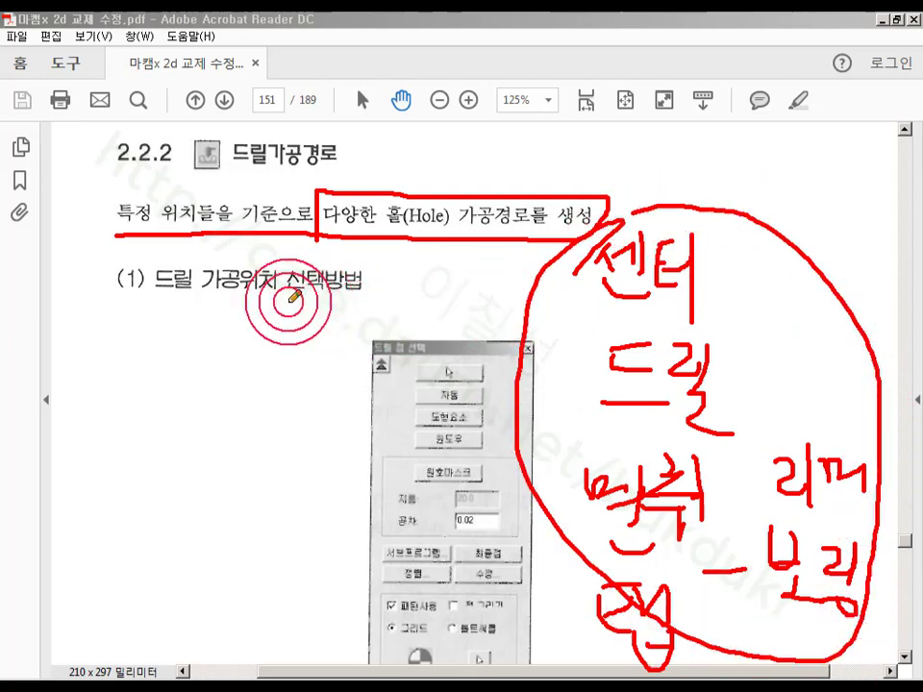
pyautogui.moveTo(583, 309); pyautogui.dragTo(716, 312)
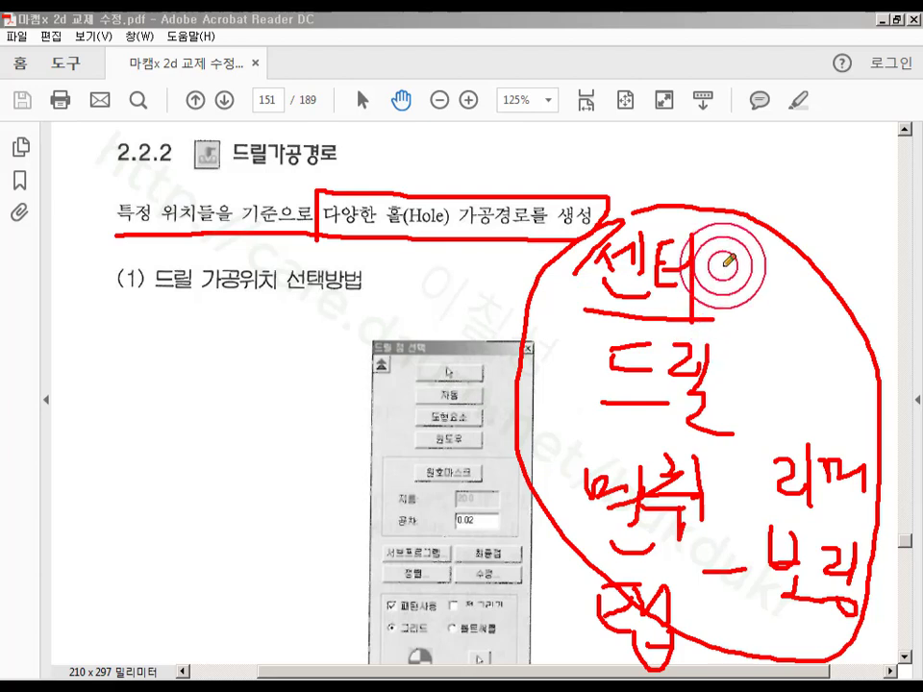
pyautogui.moveTo(781, 192); pyautogui.dragTo(818, 161)
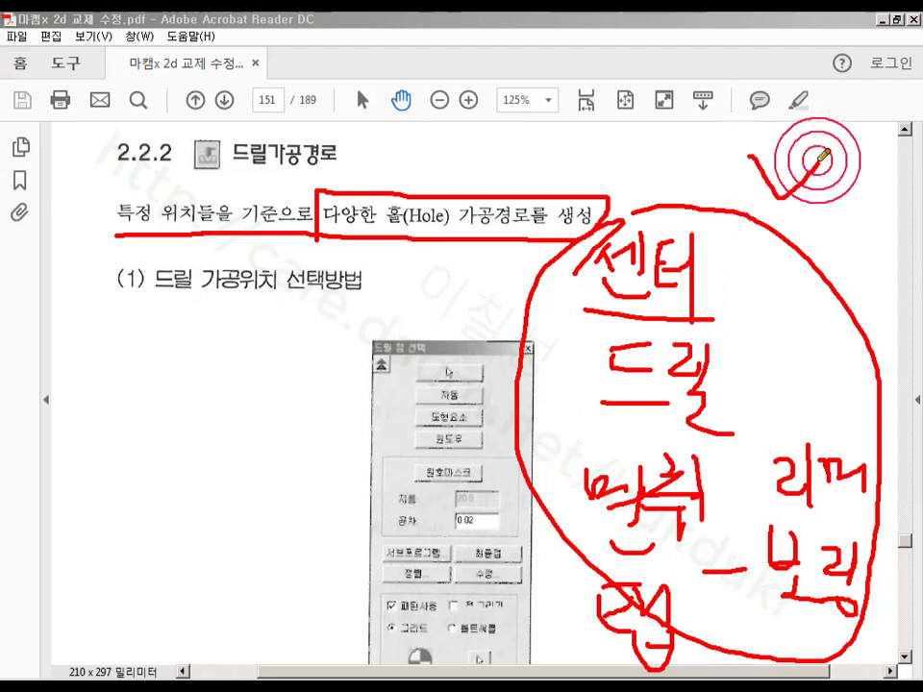
pyautogui.moveTo(584, 419); pyautogui.dragTo(730, 421)
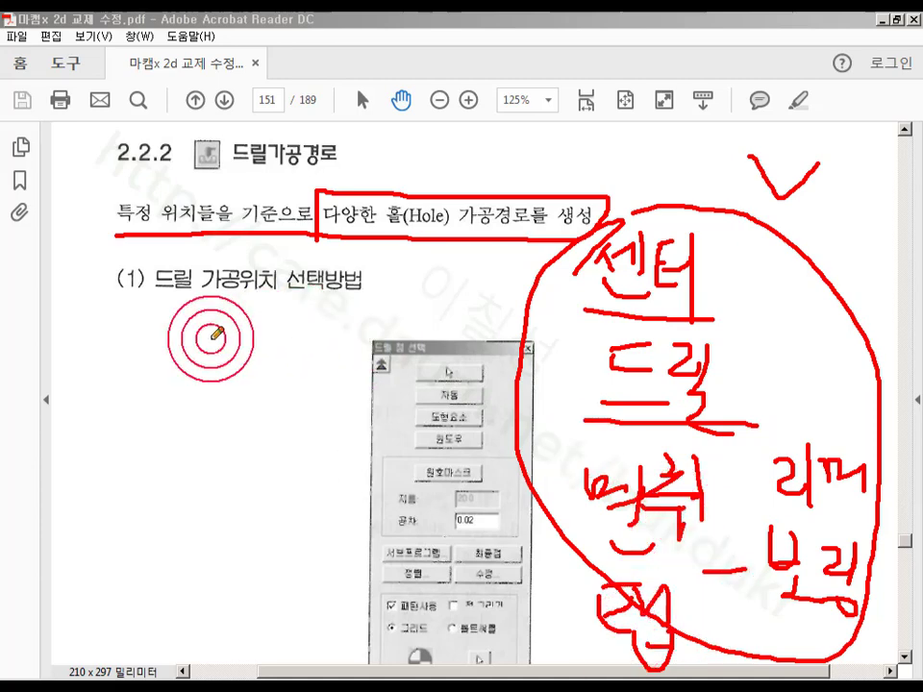
pyautogui.rightClick(209, 338)
pyautogui.click(249, 514)
# - Read the textbook's drill point selection section, from the dialog illustration to the numbered selection methods on the following page
pyautogui.scroll(-3, 682, 338)
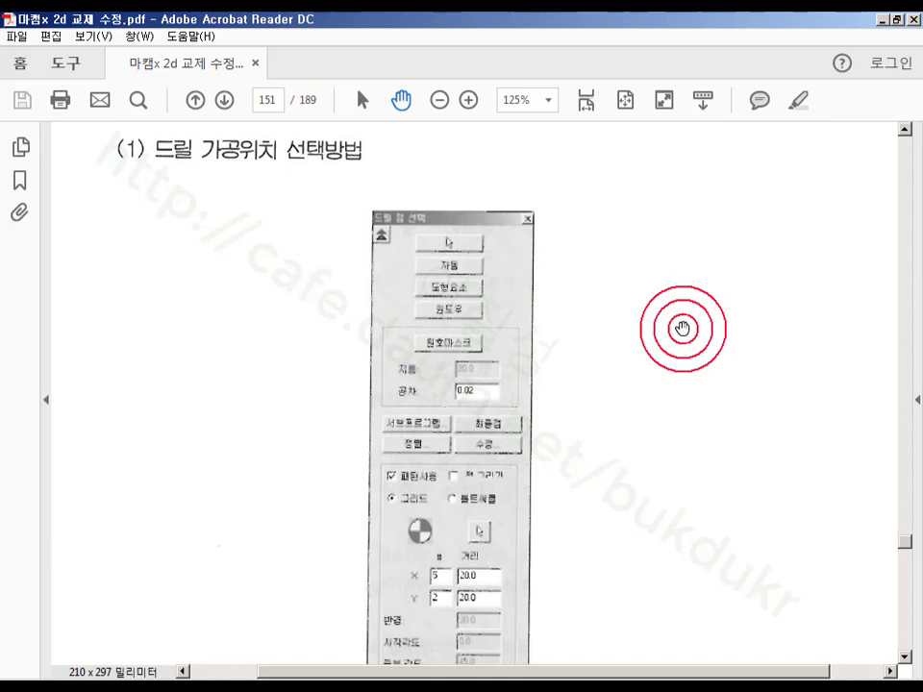
pyautogui.scroll(-2, 683, 319)
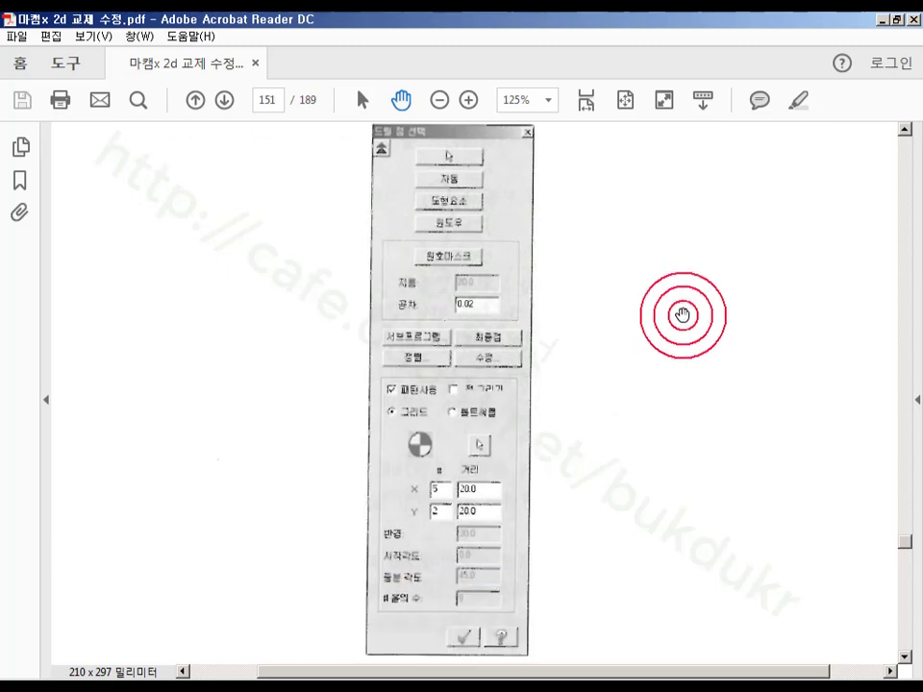
pyautogui.scroll(2, 682, 315)
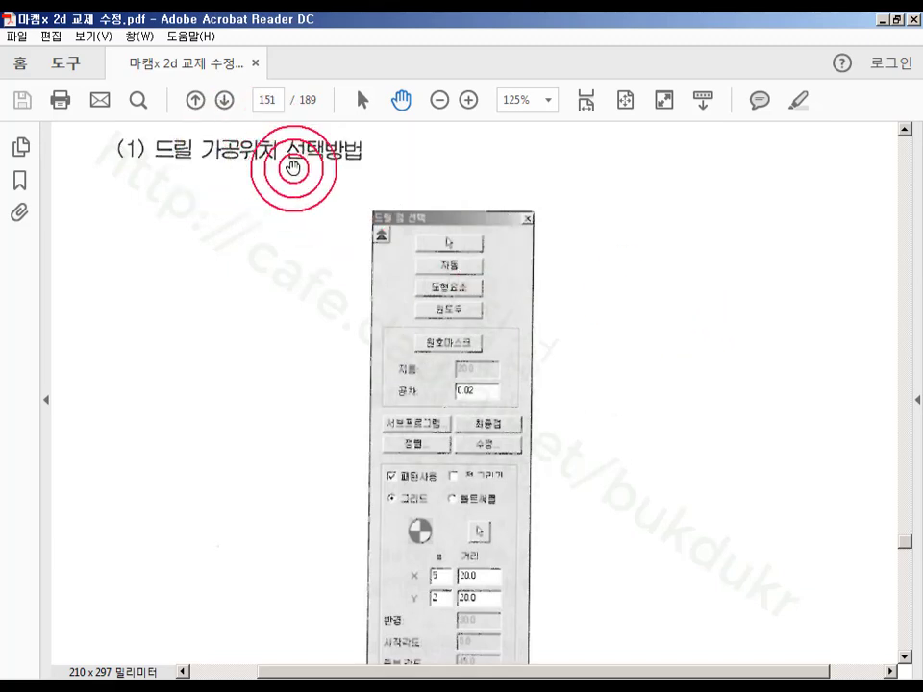
pyautogui.scroll(-8, 500, 261)
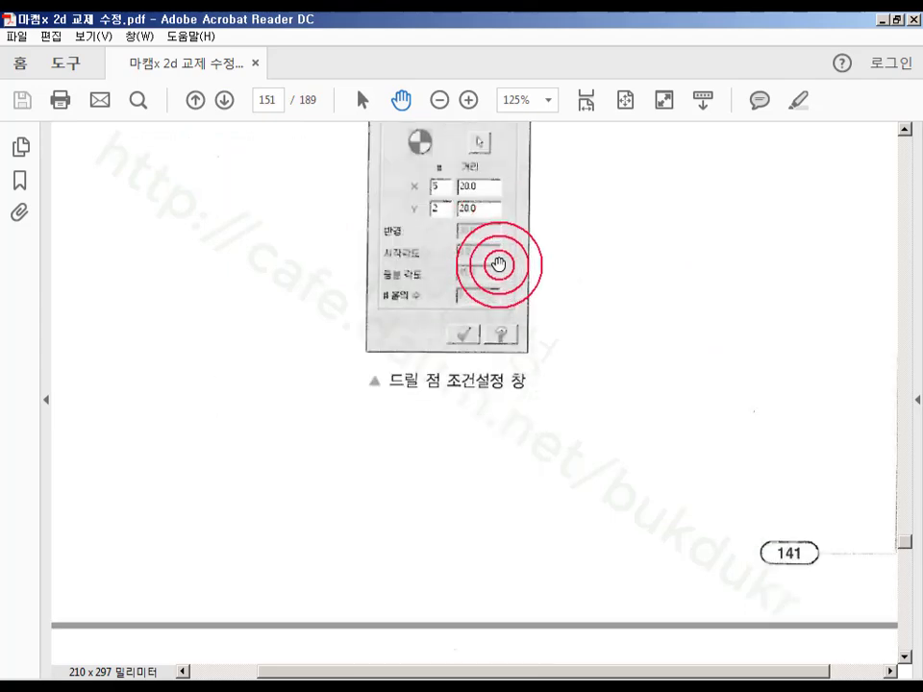
pyautogui.scroll(-10, 498, 263)
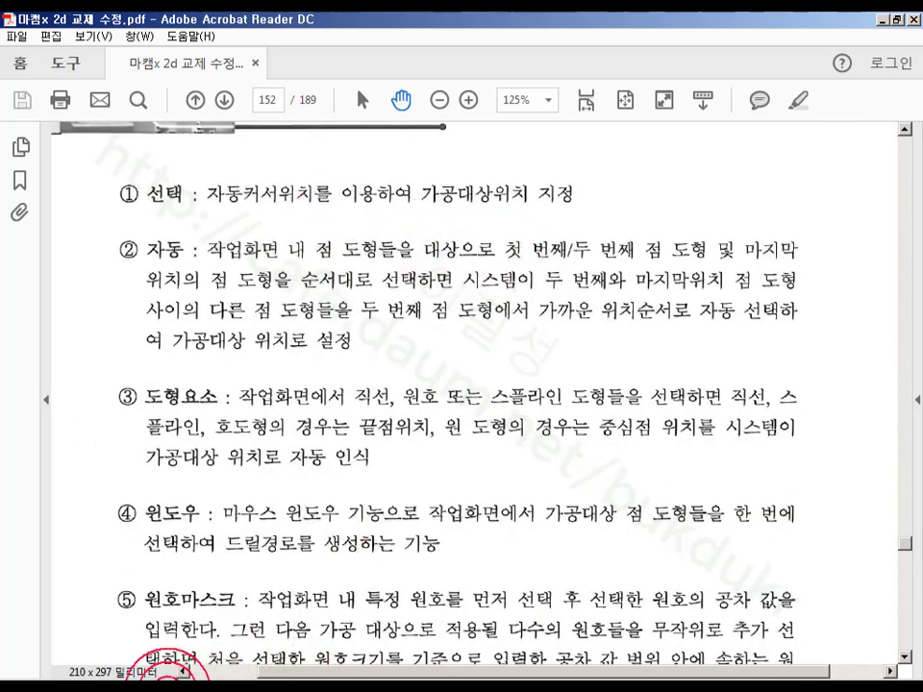
# - Switch to Mastercam, close the verification and show the circle in top view
pyautogui.click(169, 688)
pyautogui.scroll(-3, 549, 441)
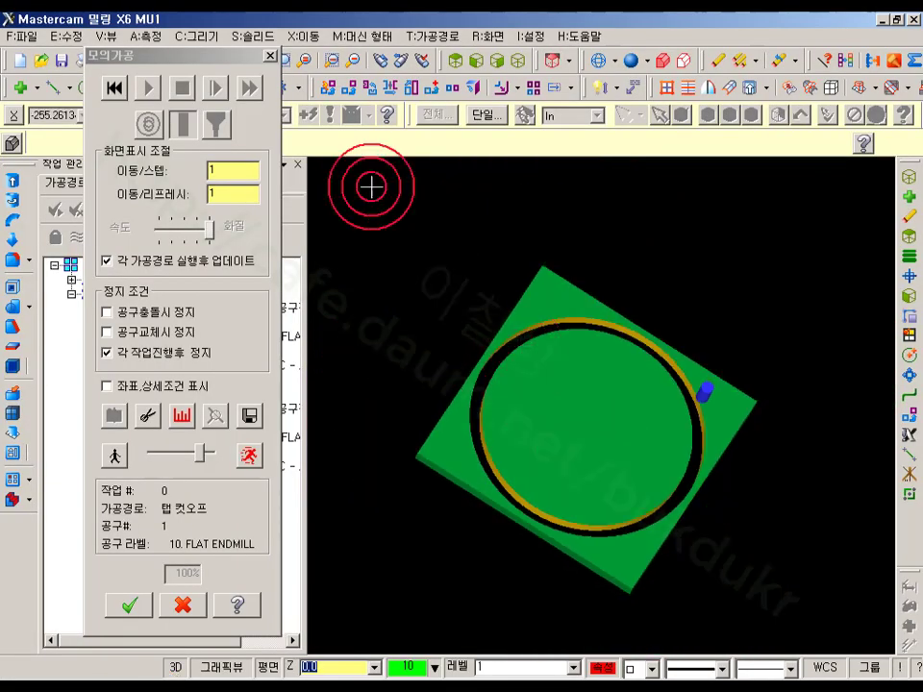
pyautogui.click(270, 55)
pyautogui.click(458, 62)
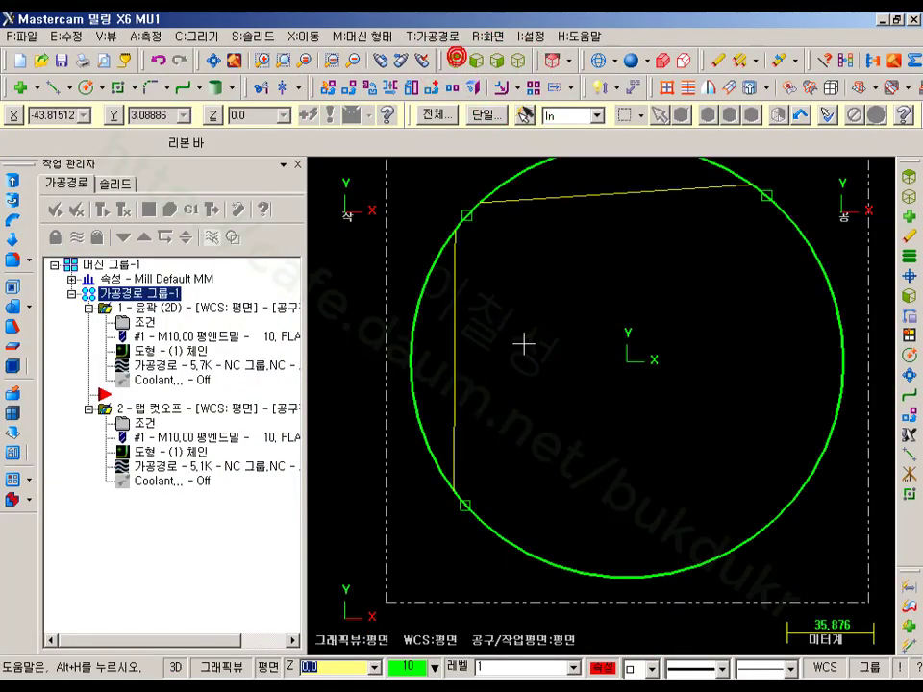
pyautogui.scroll(-1, 669, 309)
pyautogui.scroll(1, 664, 305)
# - Delete all operations in toolpath group 1, including the contour and the tab cutoff
pyautogui.click(153, 292)
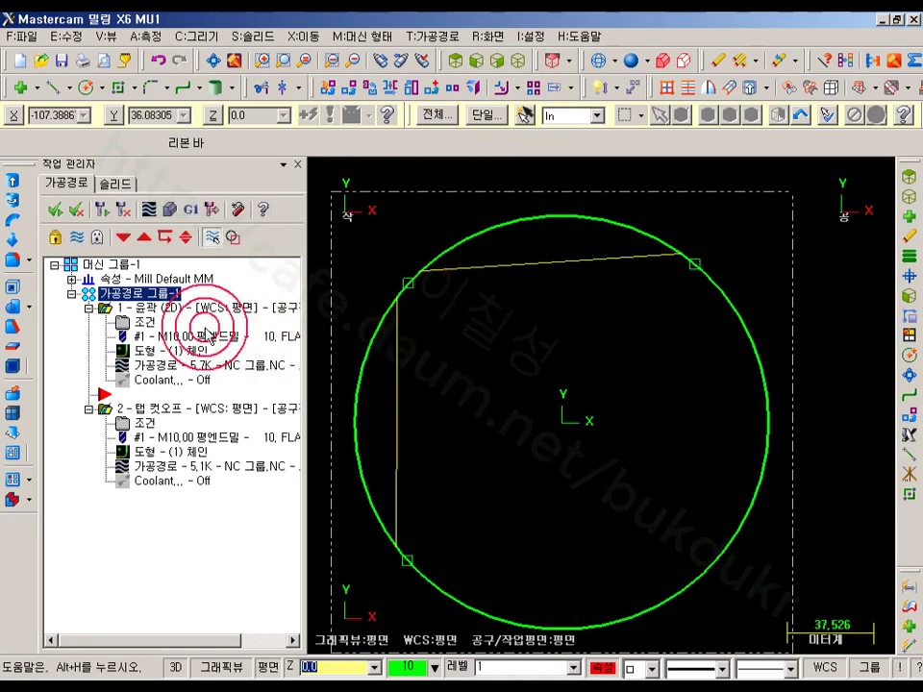
pyautogui.press('Delete')
pyautogui.click(507, 405)
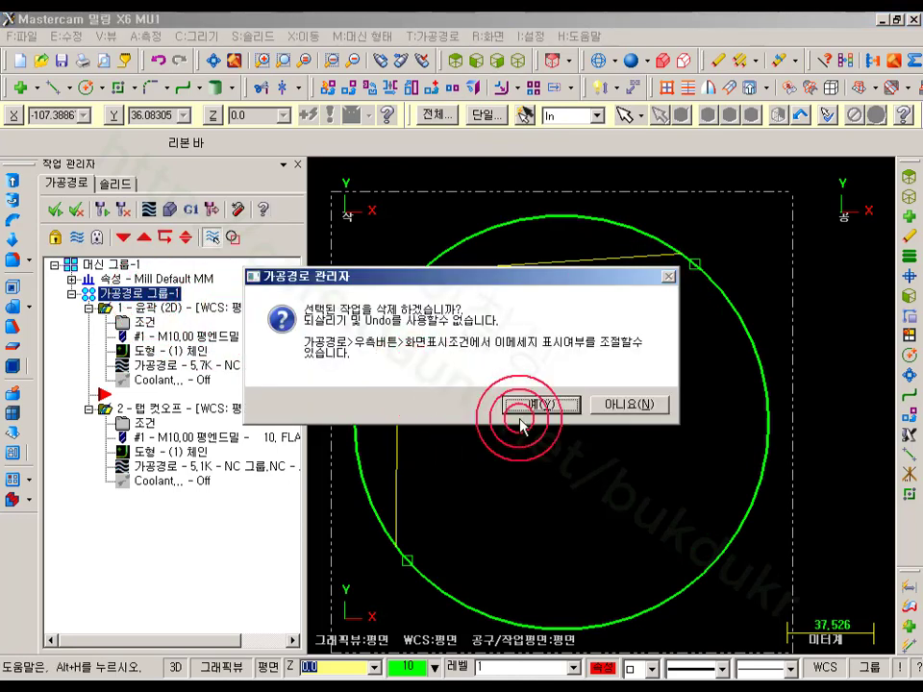
pyautogui.scroll(-1, 656, 396)
pyautogui.scroll(-1, 656, 396)
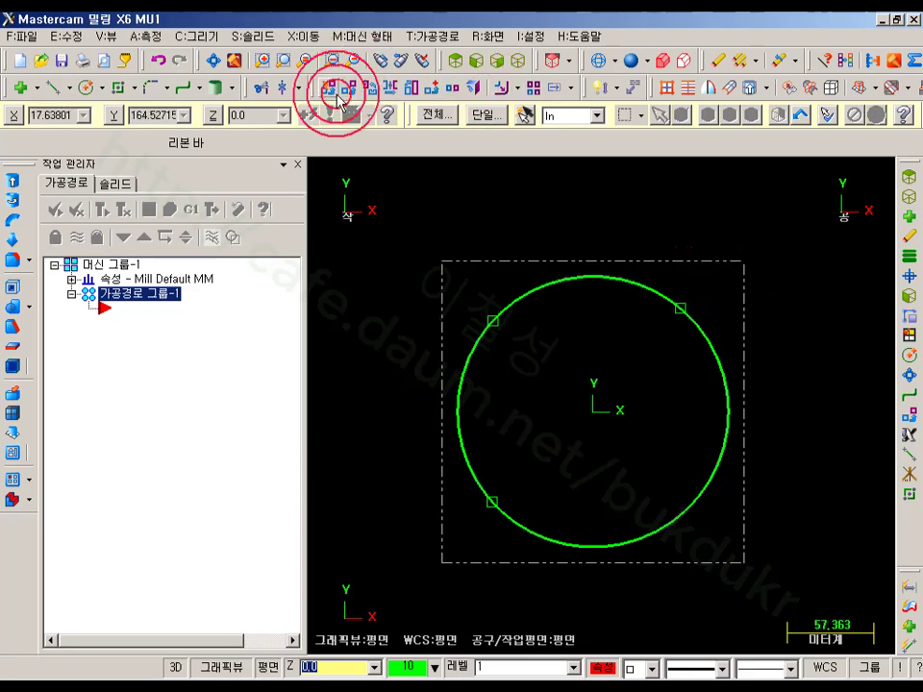
# - Draw six 10 mm diameter circles at scattered positions inside the large circle
pyautogui.click(86, 88)
pyautogui.doubleClick(397, 146)
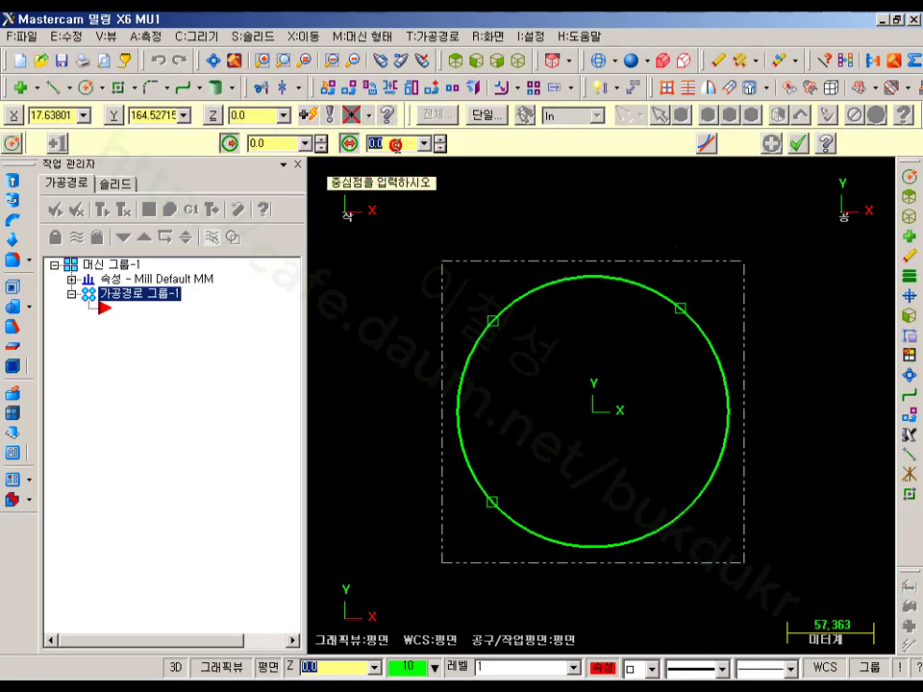
pyautogui.write('10')
pyautogui.click(352, 143)
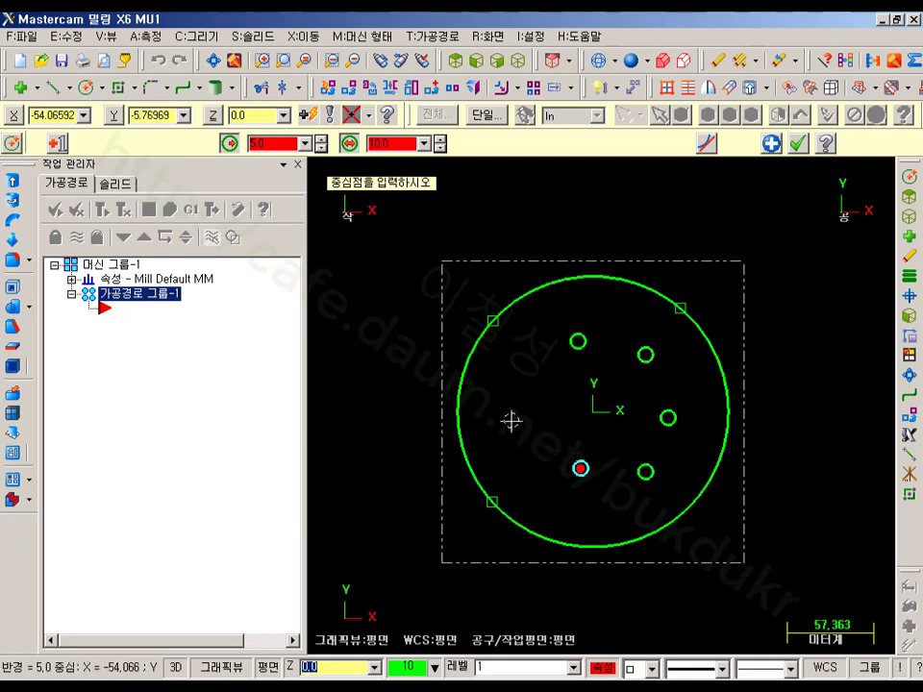
pyautogui.click(771, 143)
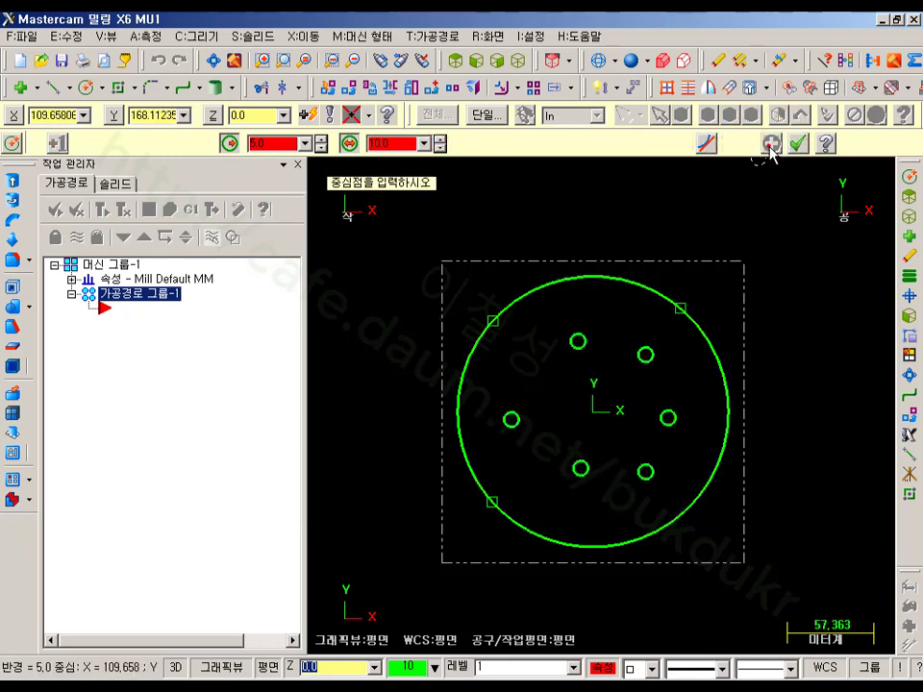
# - Draw seven 8 mm diameter circles scattered between the 10 mm ones inside the large circle
pyautogui.doubleClick(417, 147)
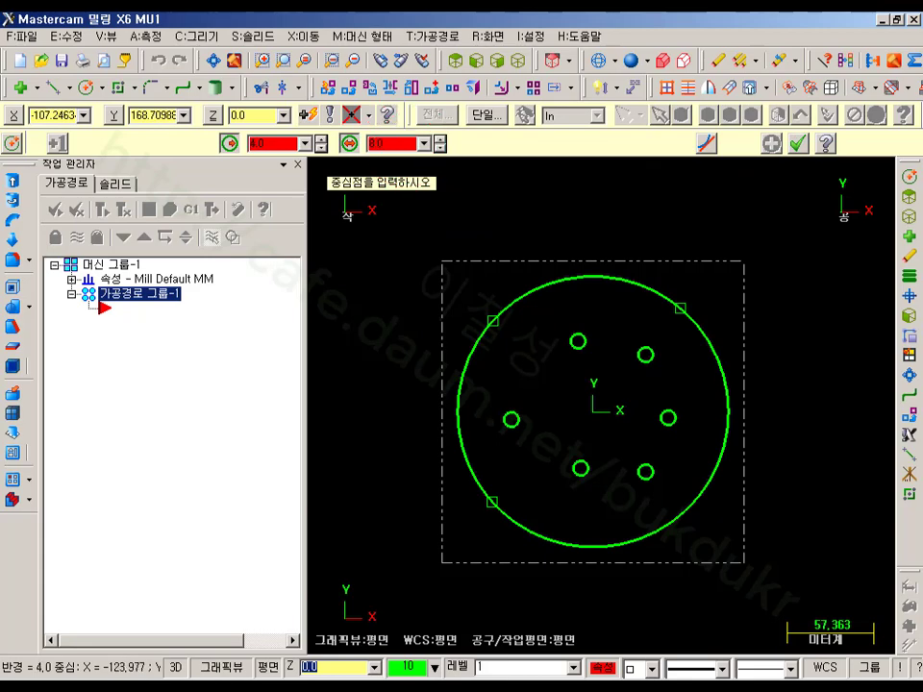
pyautogui.click(514, 366)
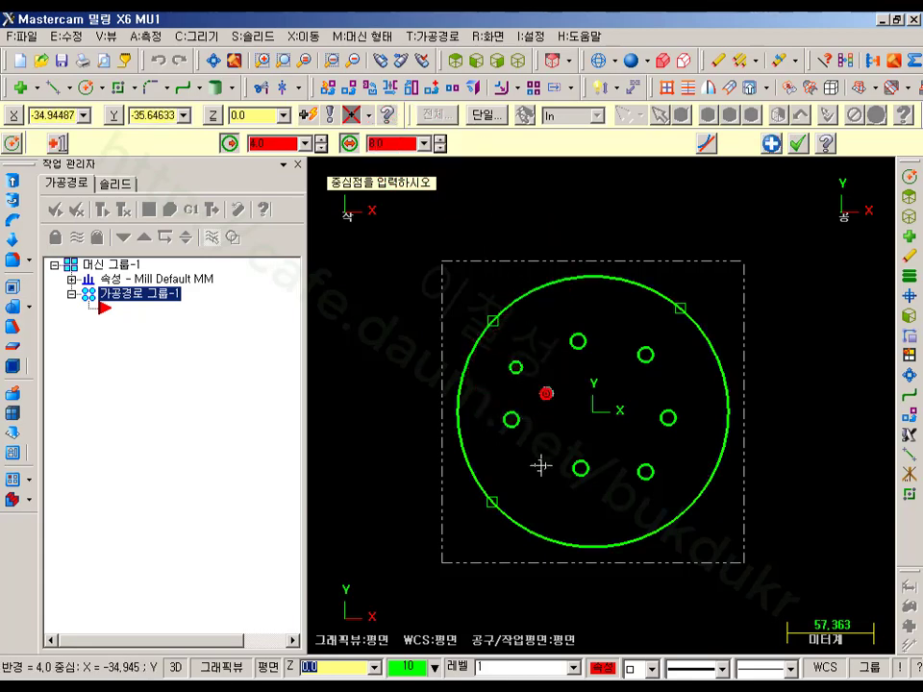
pyautogui.click(618, 308)
pyautogui.click(771, 143)
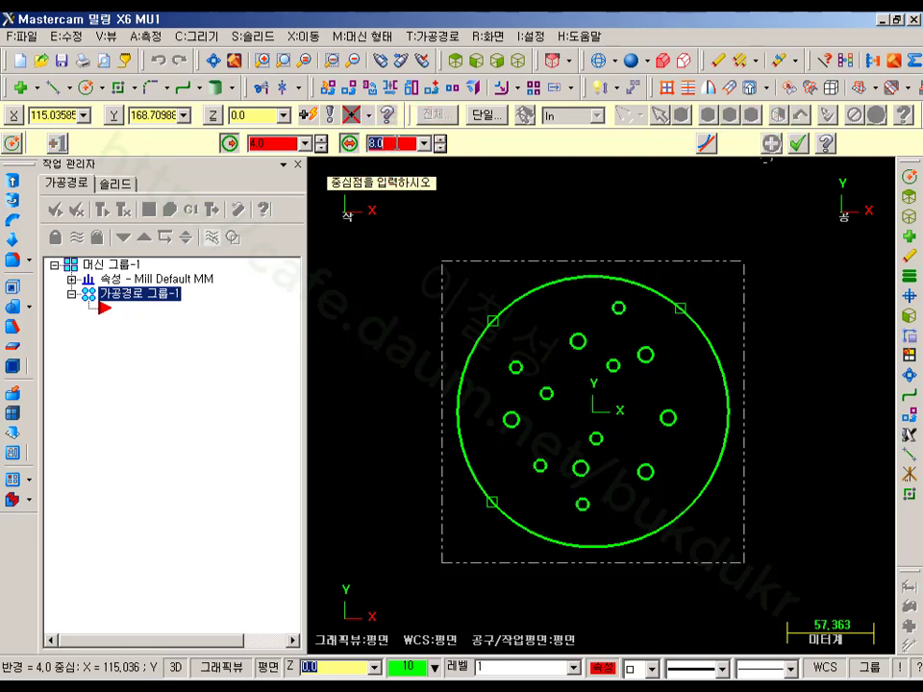
# - Draw seven 6 mm diameter circles scattered inside the large circle and finish the circle command
pyautogui.click(576, 332)
pyautogui.click(534, 325)
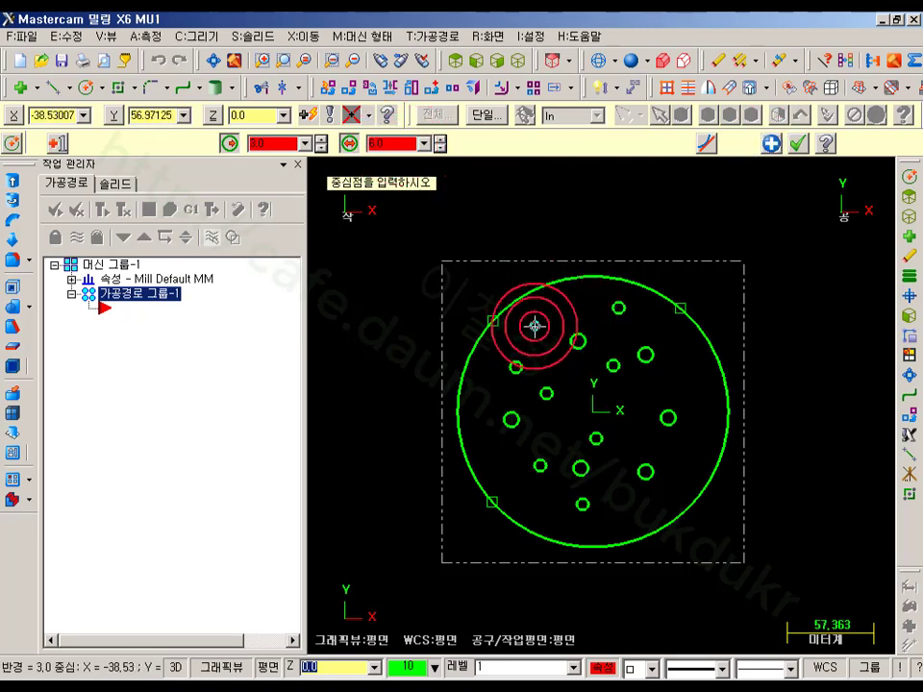
pyautogui.click(573, 303)
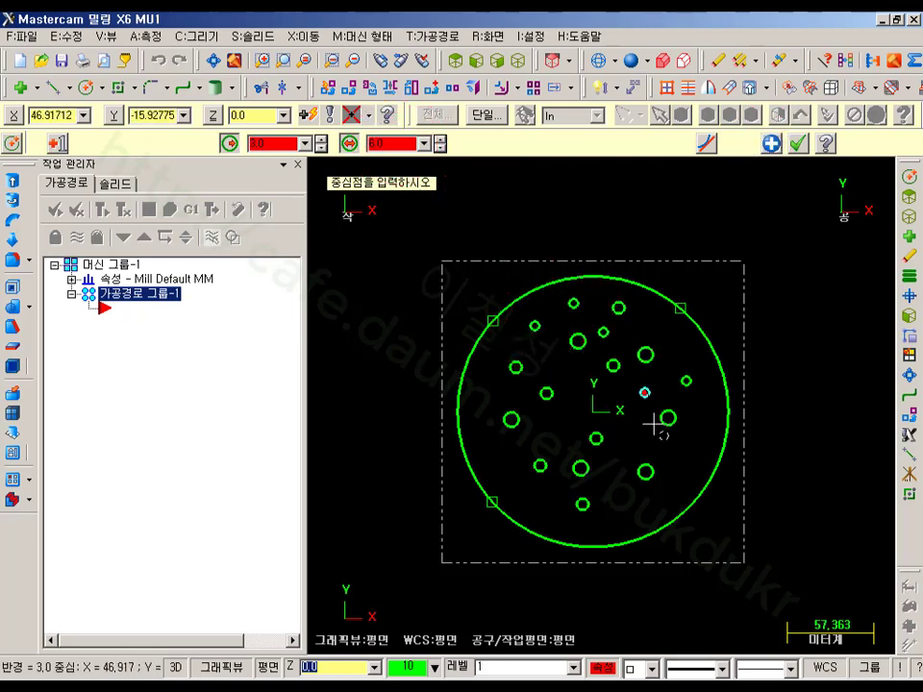
pyautogui.click(555, 426)
pyautogui.click(771, 146)
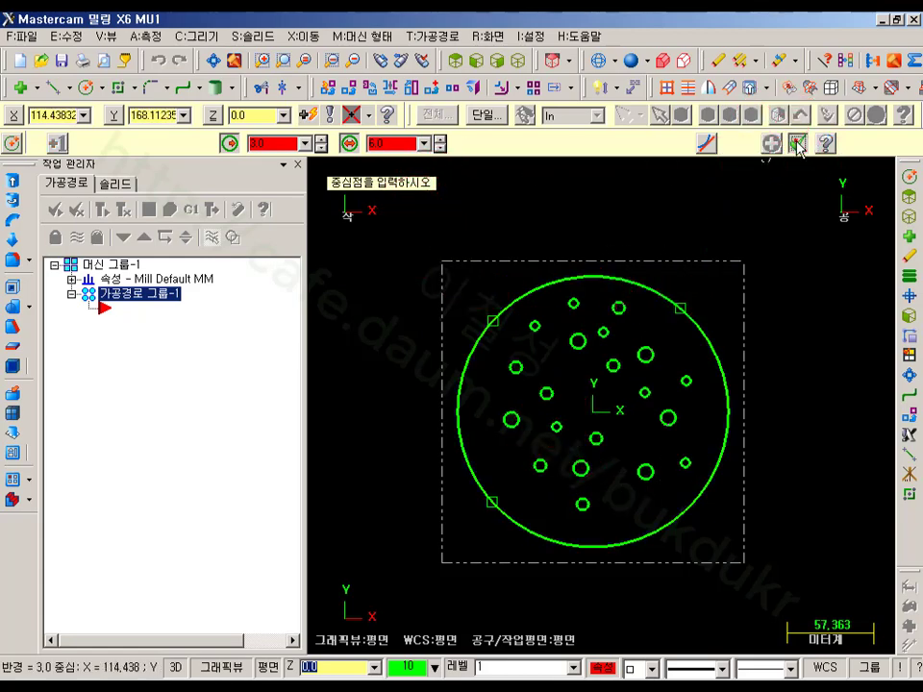
pyautogui.click(797, 144)
# - Start a drill toolpath in toolpath group 1 with manual drill point selection
pyautogui.scroll(3, 545, 426)
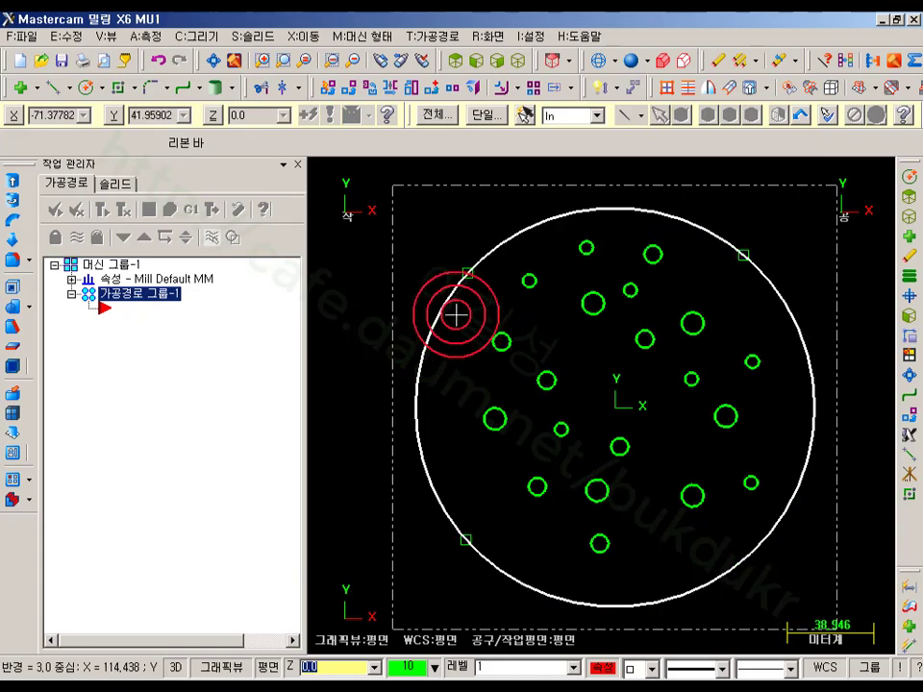
pyautogui.scroll(-1, 455, 313)
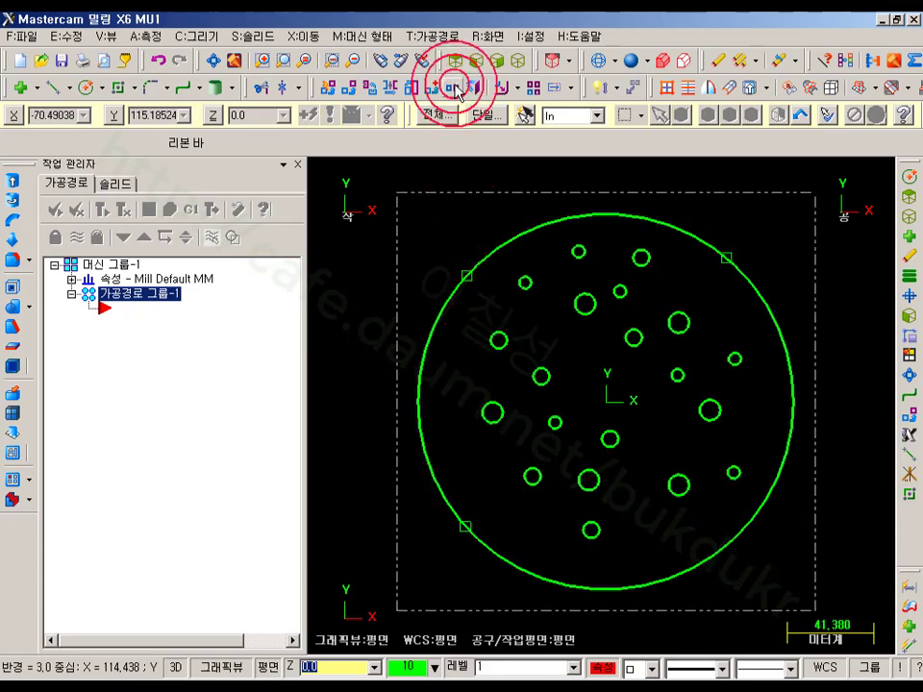
pyautogui.click(433, 42)
pyautogui.click(445, 79)
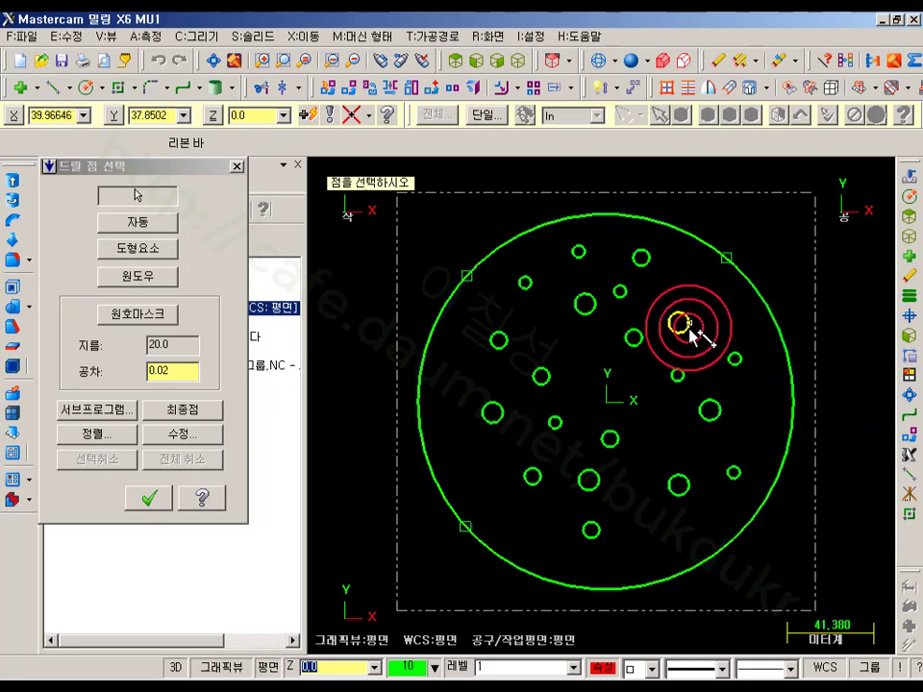
# - Turn off the nearest point (근접 점) snap in the AutoCursor settings, leaving the other snaps as set
pyautogui.scroll(5, 679, 331)
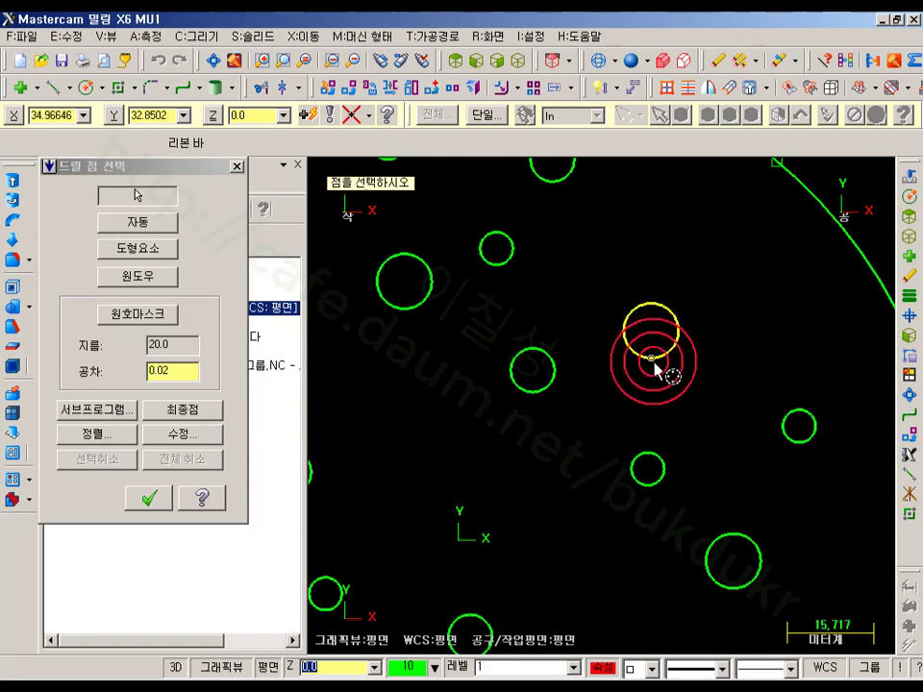
pyautogui.scroll(5, 656, 364)
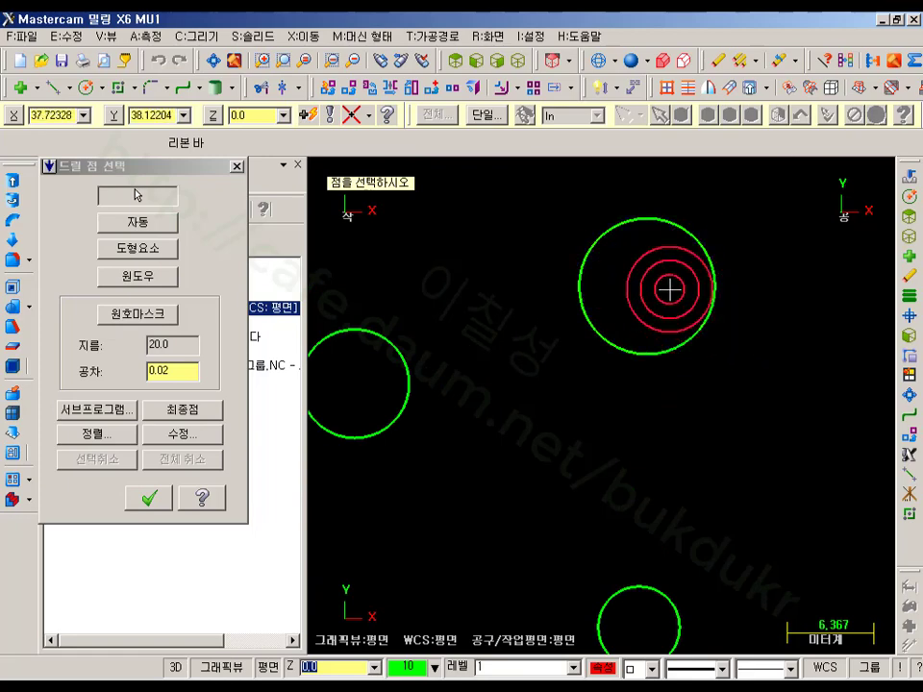
pyautogui.scroll(-4, 669, 288)
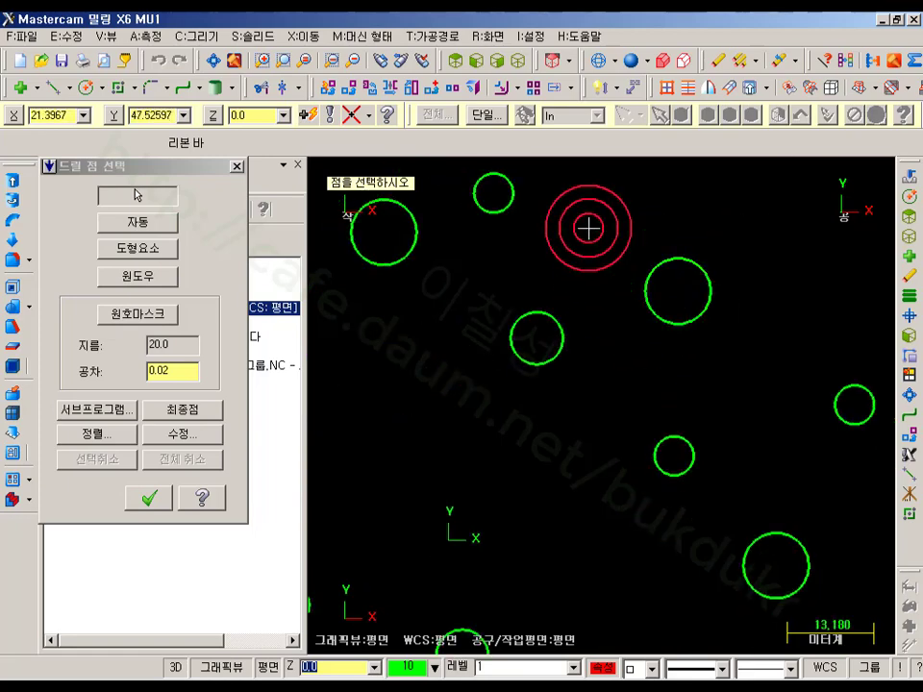
pyautogui.rightClick(588, 211)
pyautogui.click(640, 461)
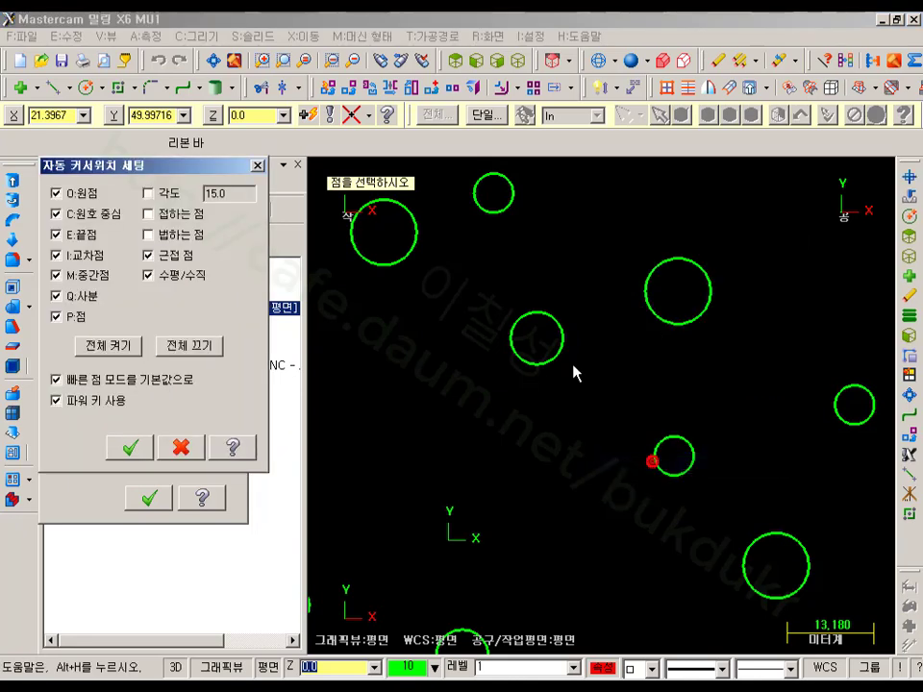
pyautogui.click(151, 257)
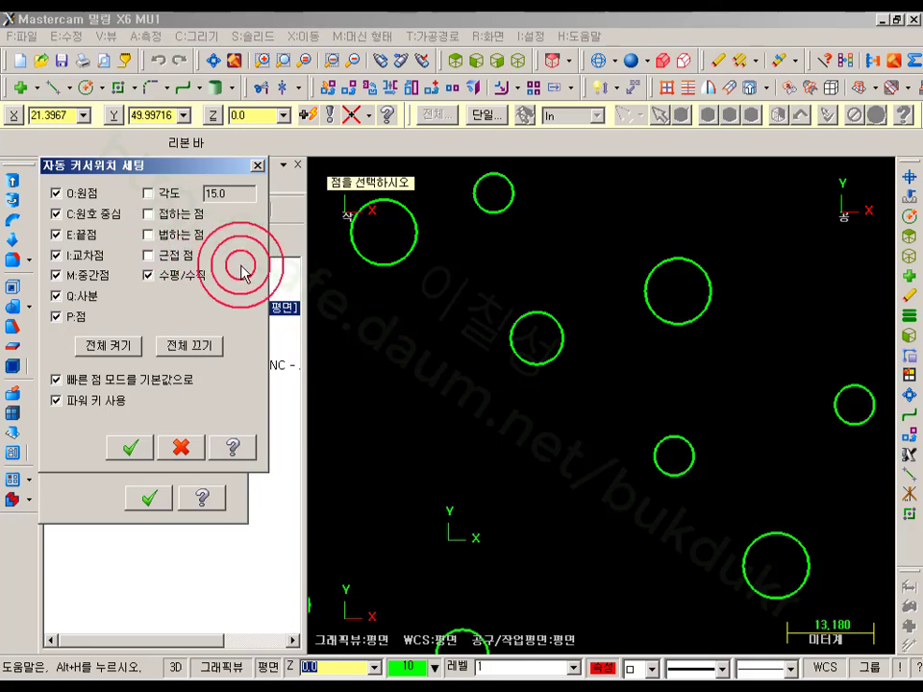
pyautogui.click(129, 446)
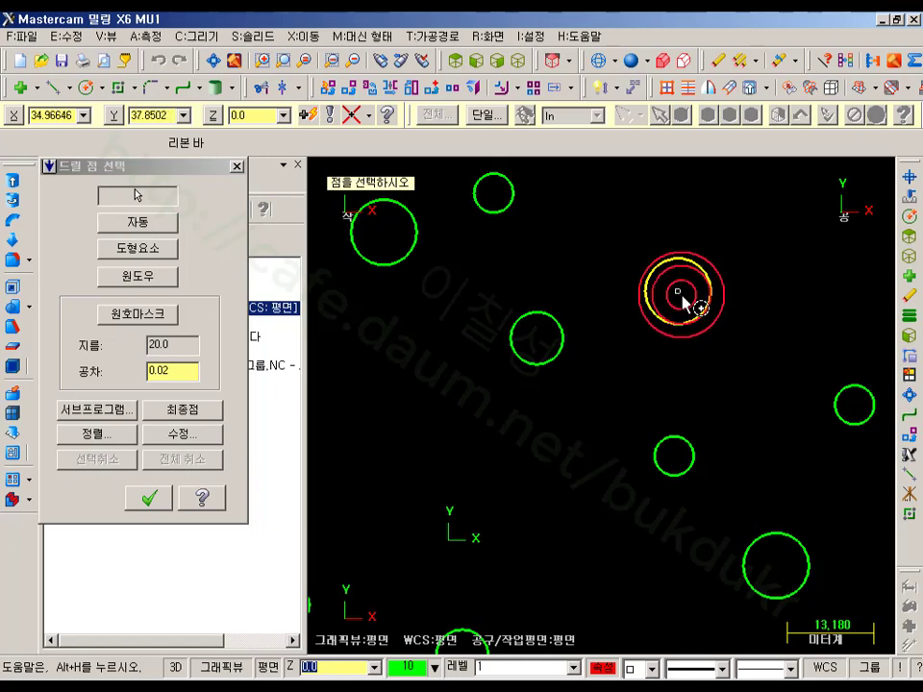
# - Pick the centres of two 10 mm and three 8 mm circles as drill points using the arc-centre snap, and accept the selection
pyautogui.scroll(-3, 688, 329)
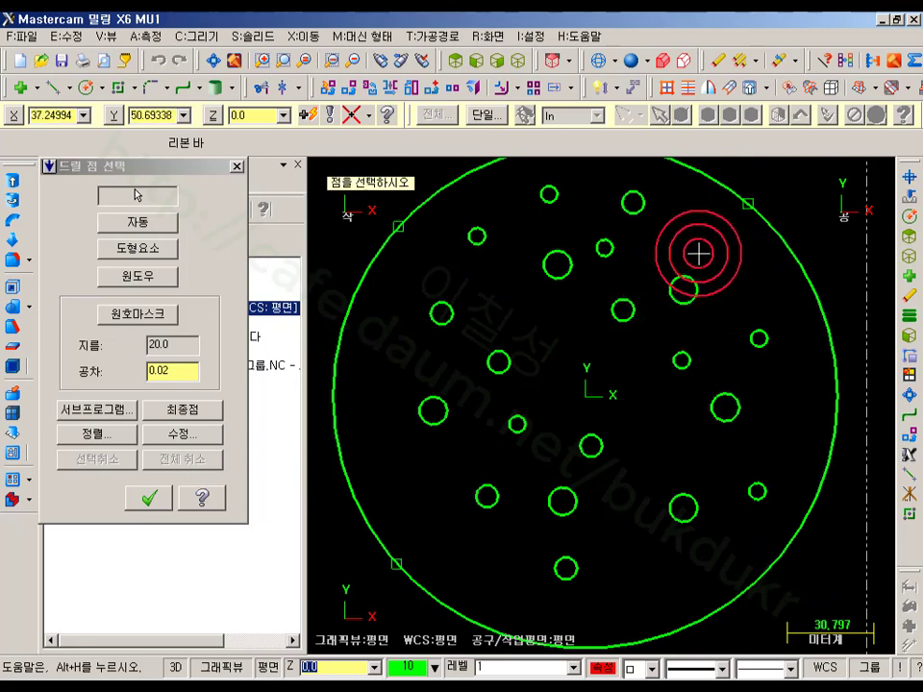
pyautogui.scroll(2, 697, 255)
pyautogui.scroll(-4, 686, 289)
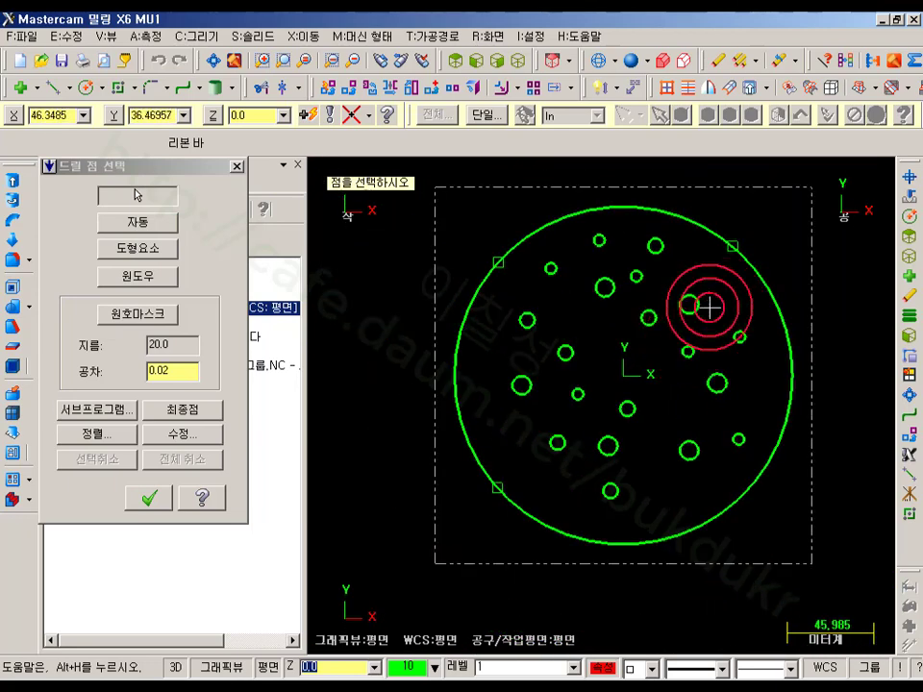
pyautogui.scroll(2, 709, 307)
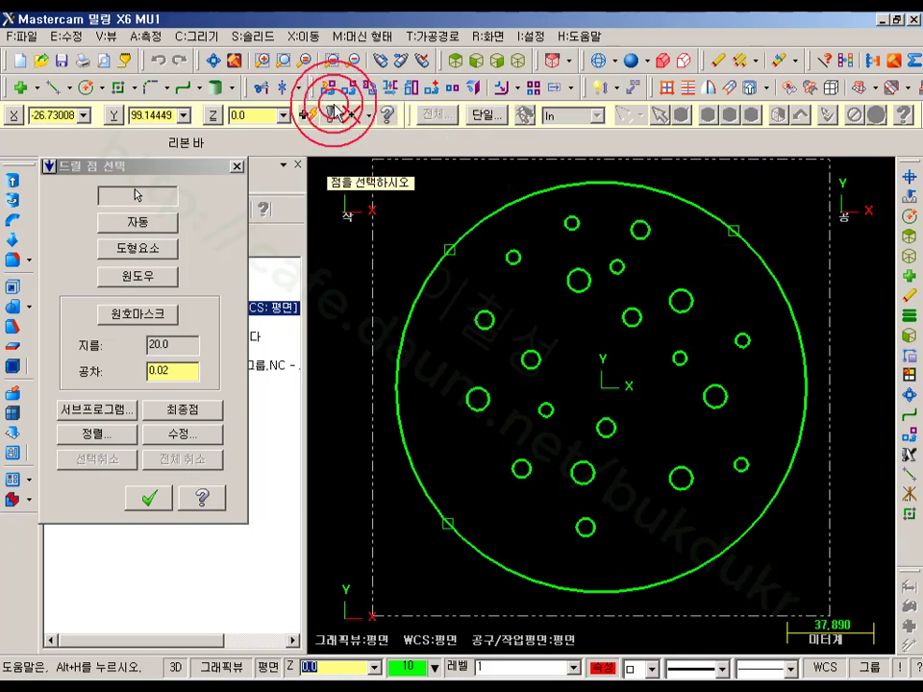
pyautogui.click(733, 328)
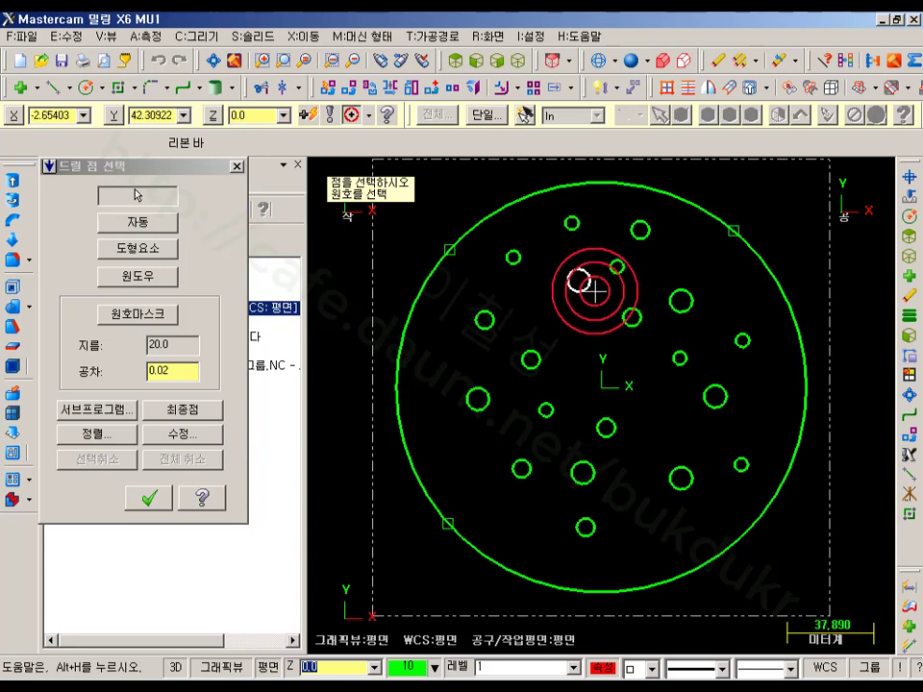
pyautogui.click(579, 279)
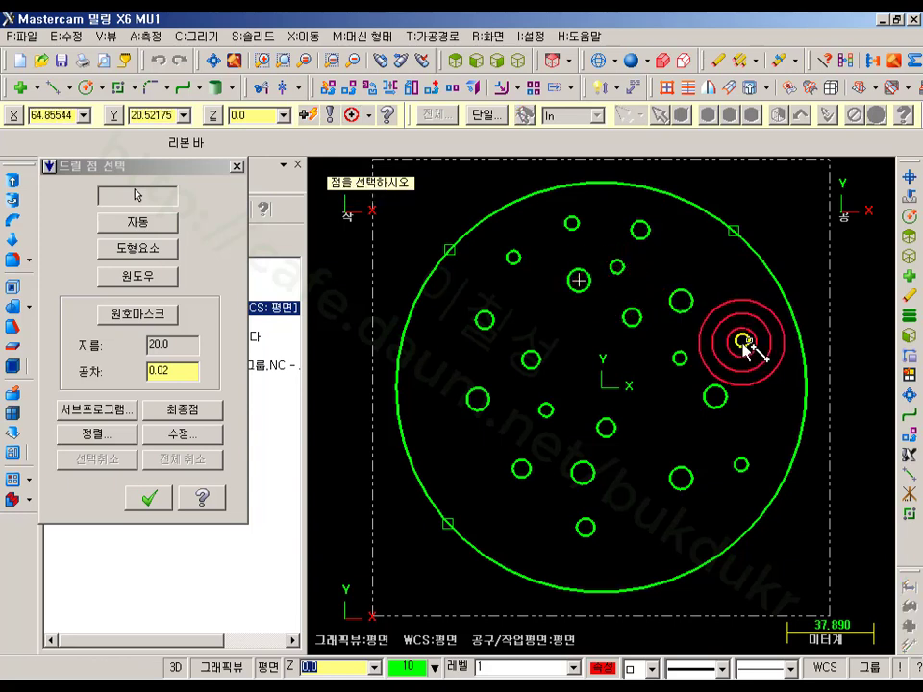
pyautogui.click(682, 302)
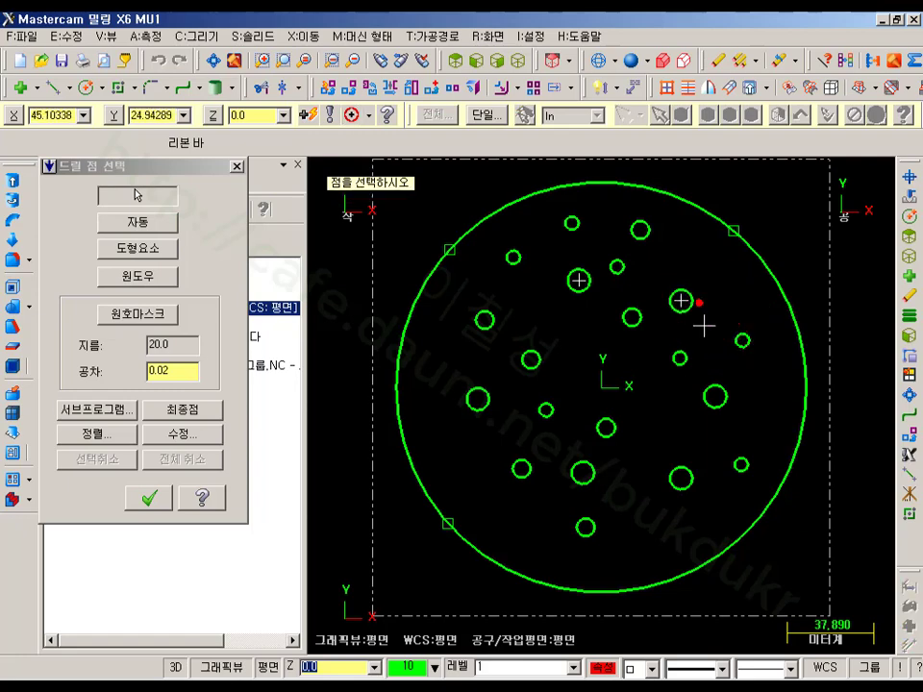
pyautogui.click(608, 428)
pyautogui.click(522, 469)
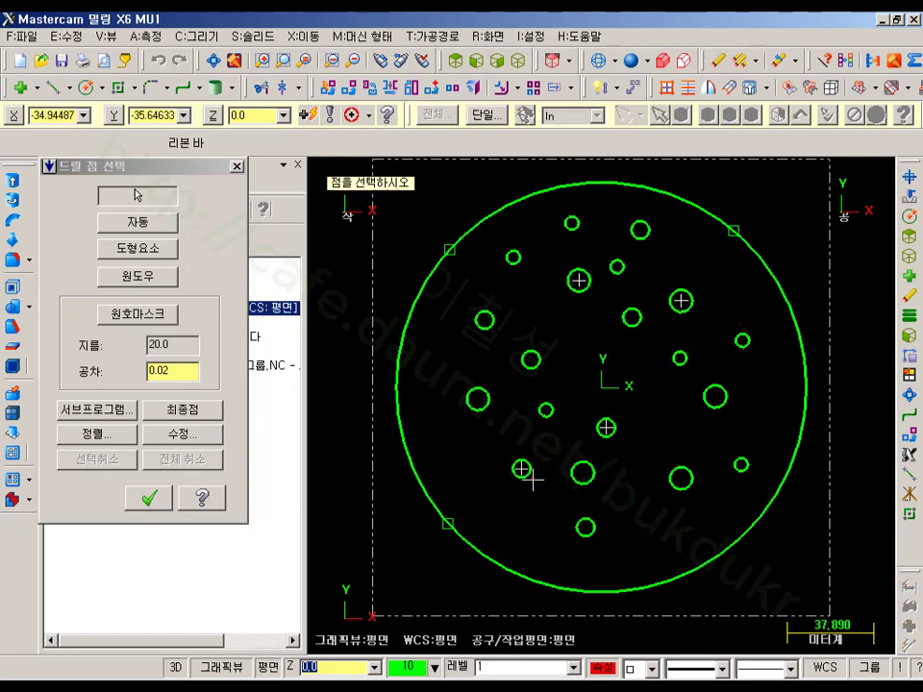
pyautogui.click(484, 319)
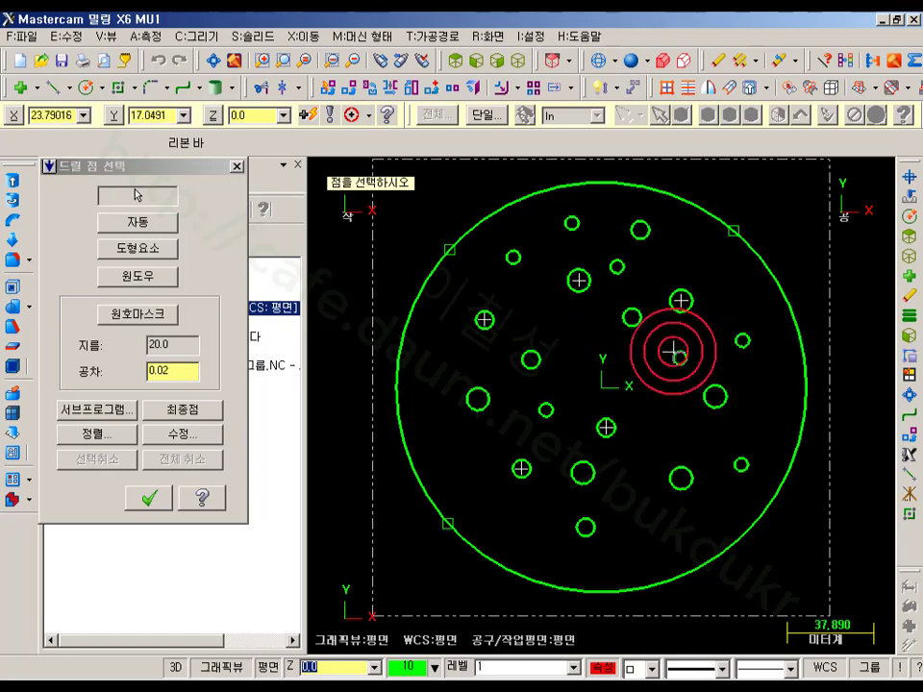
pyautogui.click(149, 498)
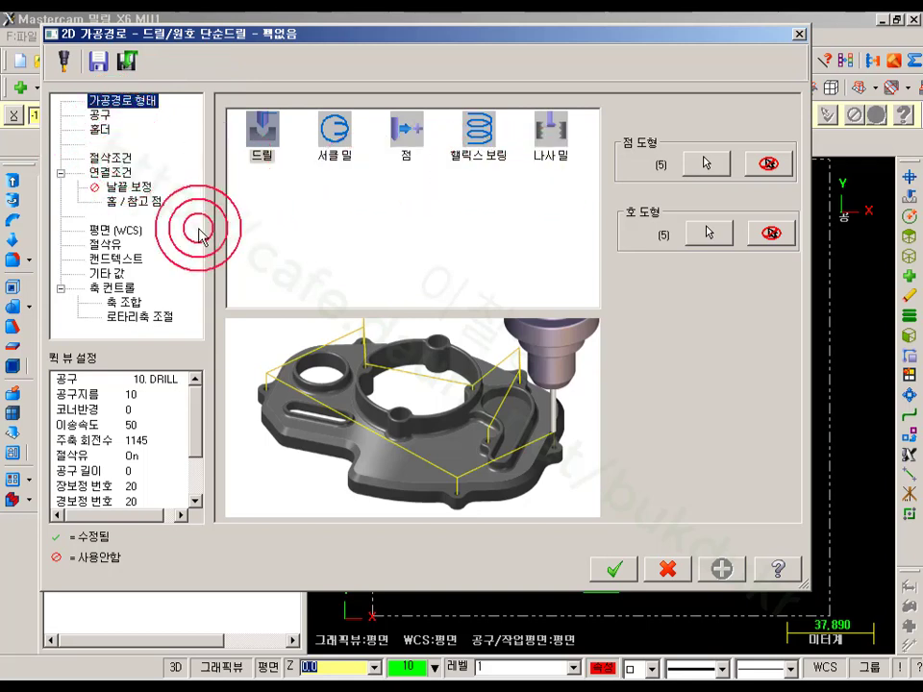
# - Reselect all drill points with the automatic (자동) method, using the three points on the large circle as first, second and last
pyautogui.click(709, 165)
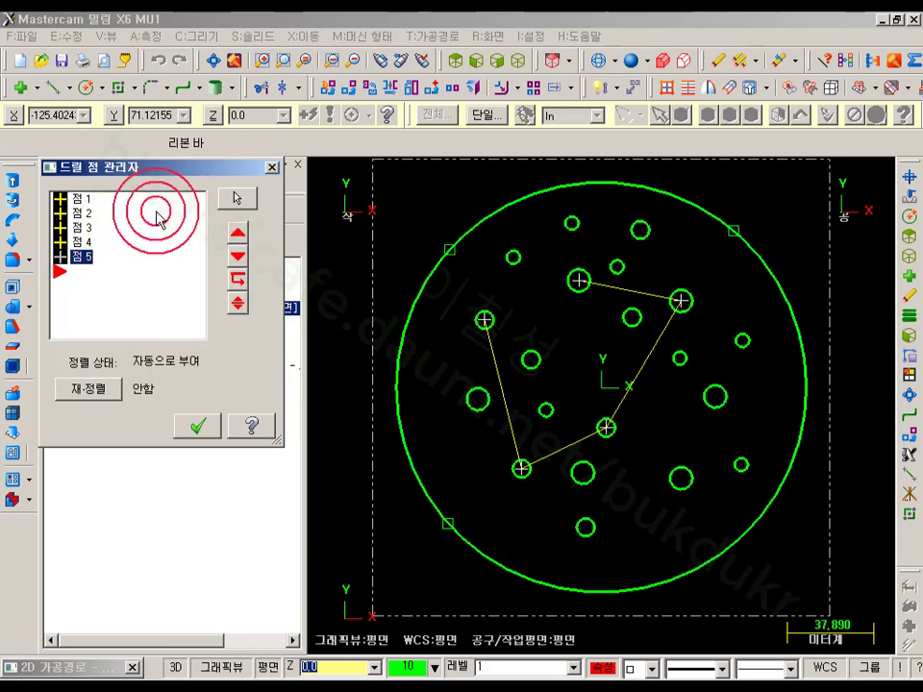
pyautogui.rightClick(156, 222)
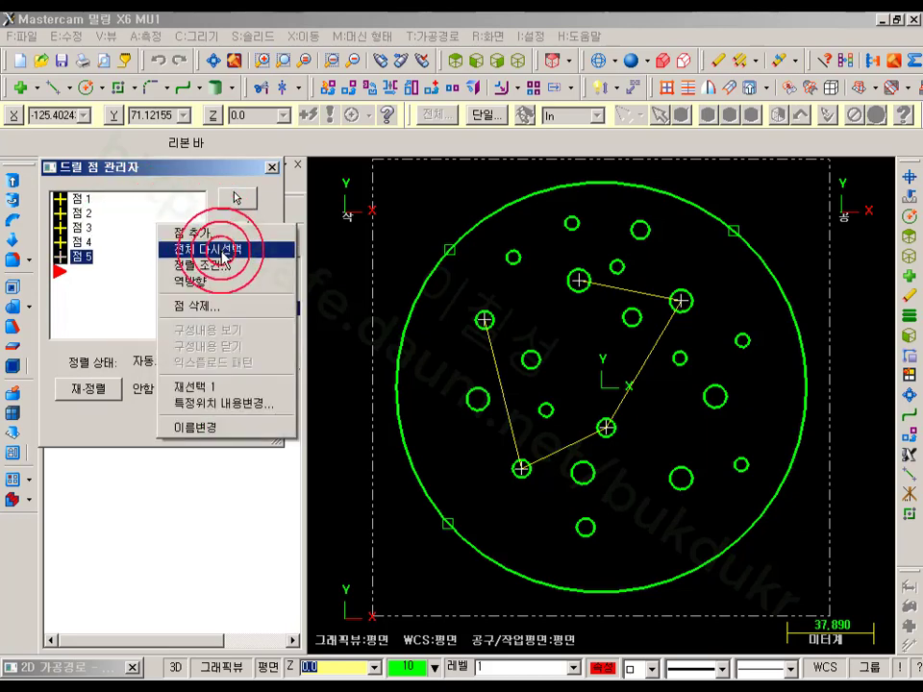
pyautogui.click(207, 248)
pyautogui.scroll(-2, 576, 329)
pyautogui.scroll(2, 628, 340)
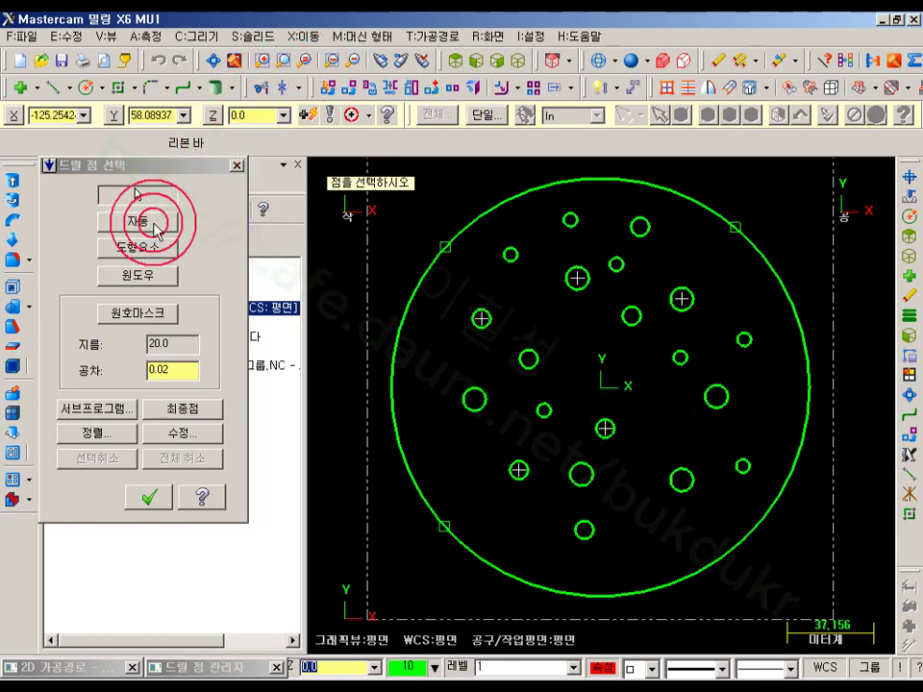
pyautogui.click(154, 226)
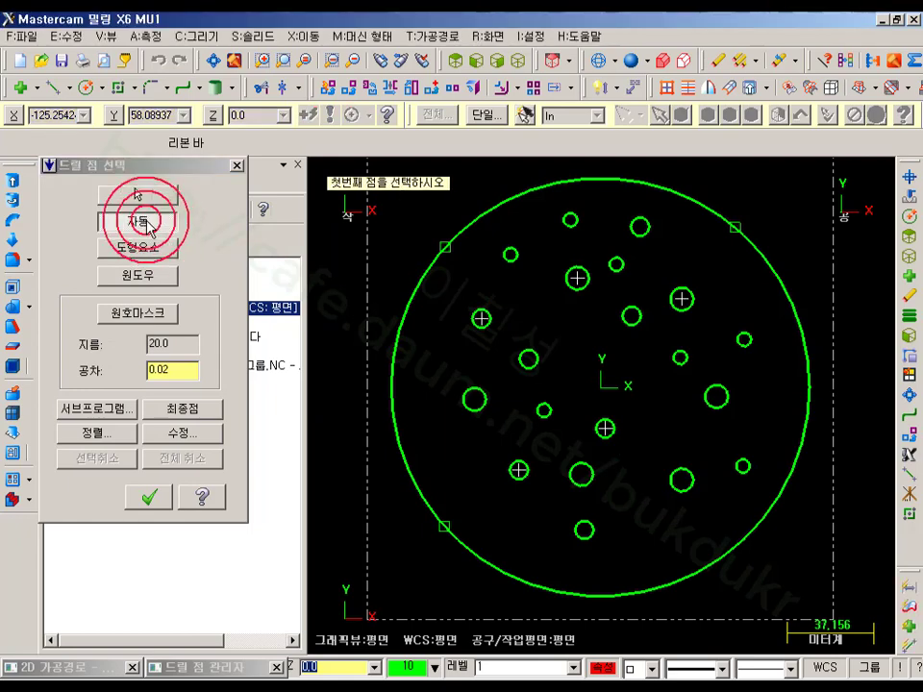
pyautogui.scroll(-1, 586, 326)
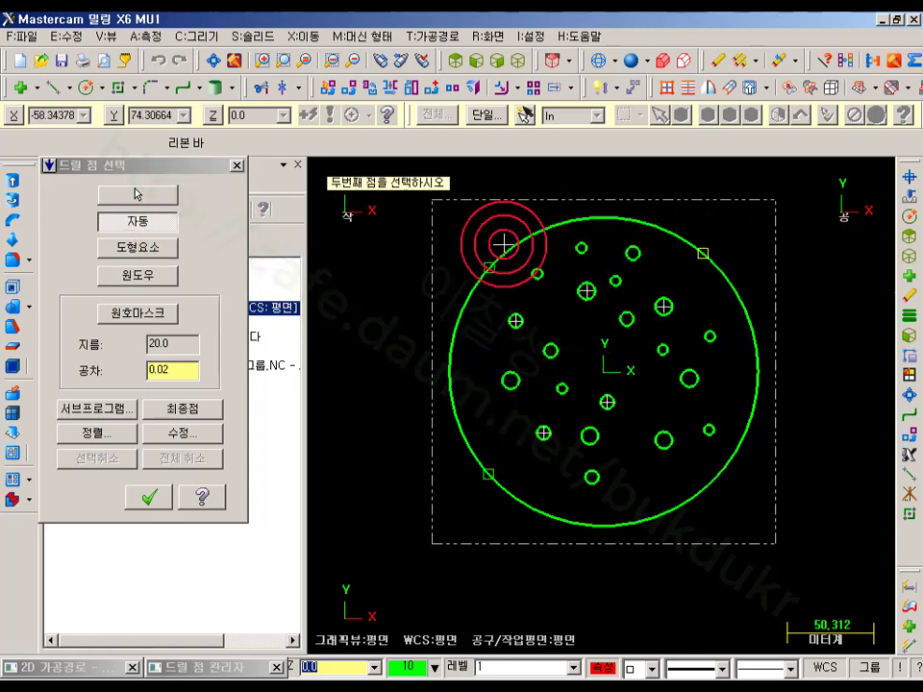
pyautogui.click(490, 478)
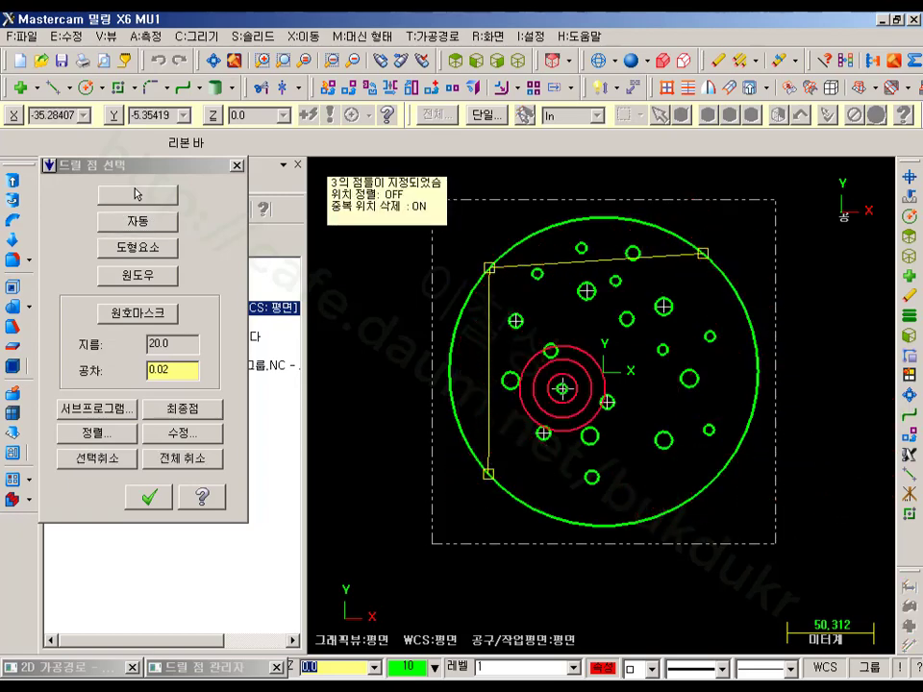
pyautogui.click(510, 318)
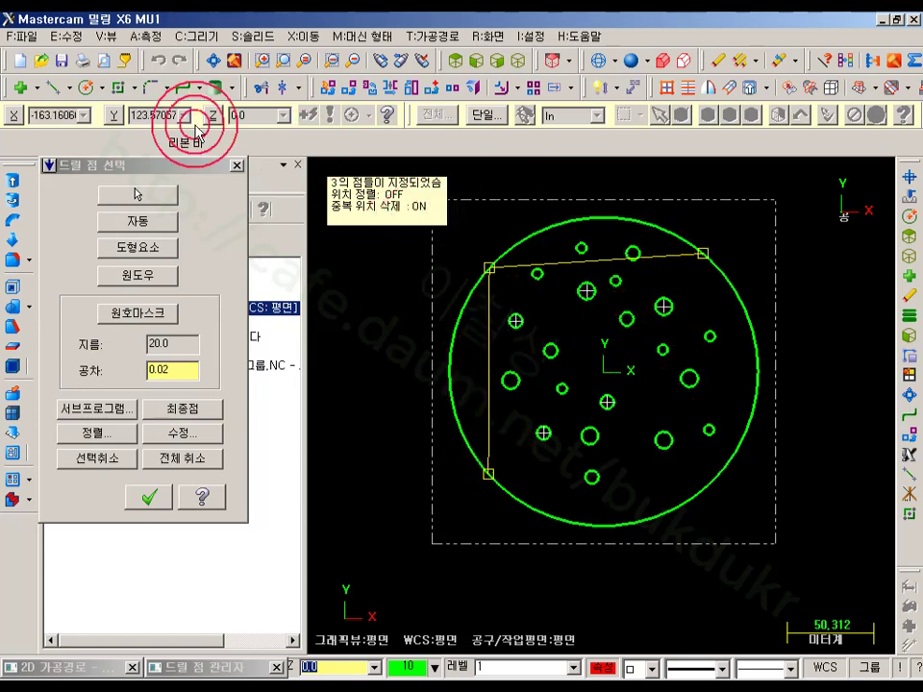
# - Finish the drill point selection and discard the drill toolpath without creating it
pyautogui.click(236, 169)
pyautogui.click(481, 260)
pyautogui.click(185, 426)
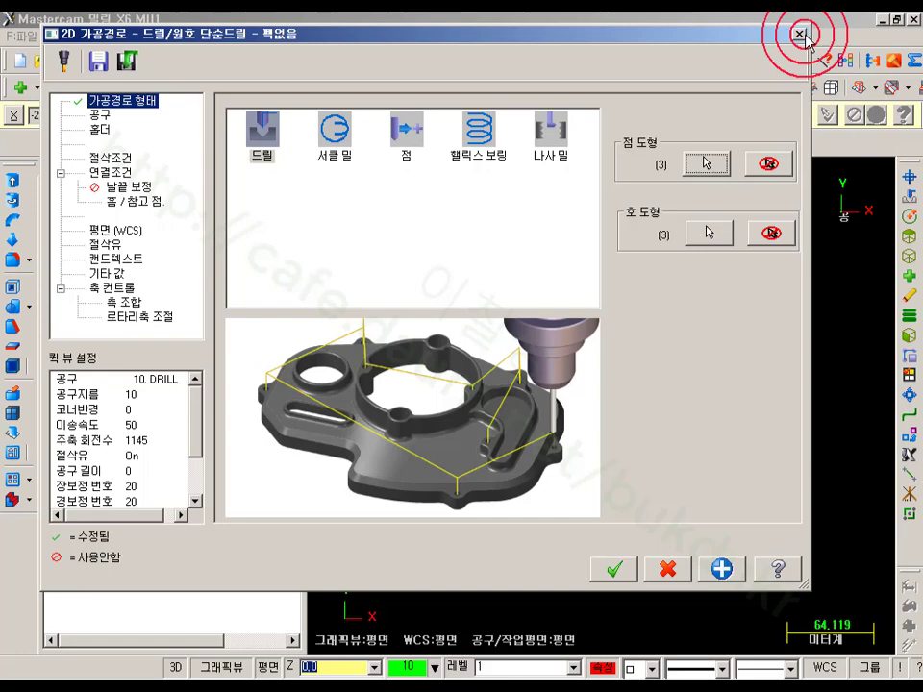
pyautogui.click(800, 34)
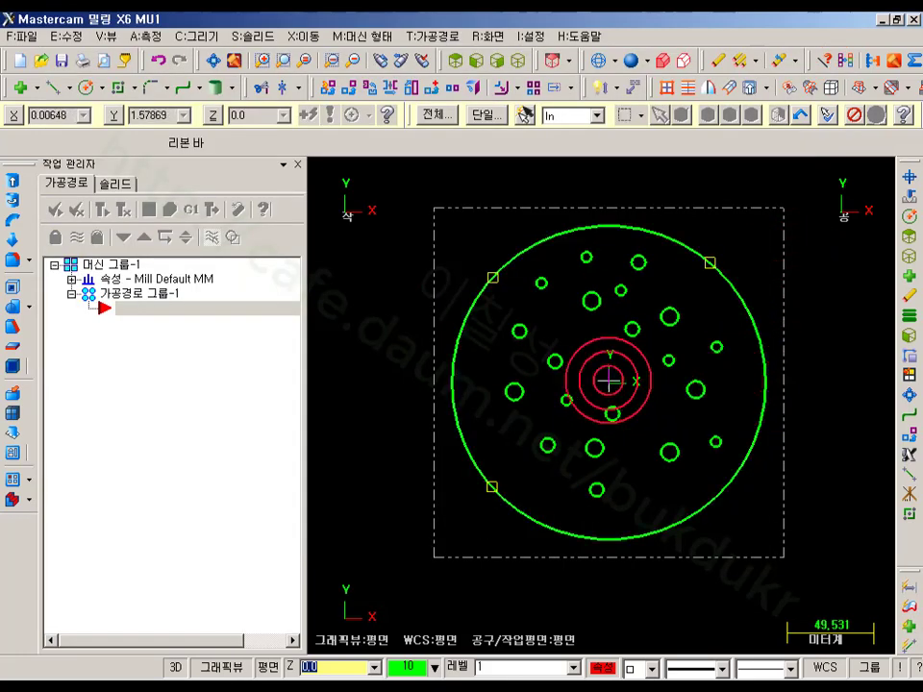
# - Delete the three points on the large circle and select the circle itself
pyautogui.scroll(-2, 615, 379)
pyautogui.scroll(3, 669, 330)
pyautogui.click(765, 301)
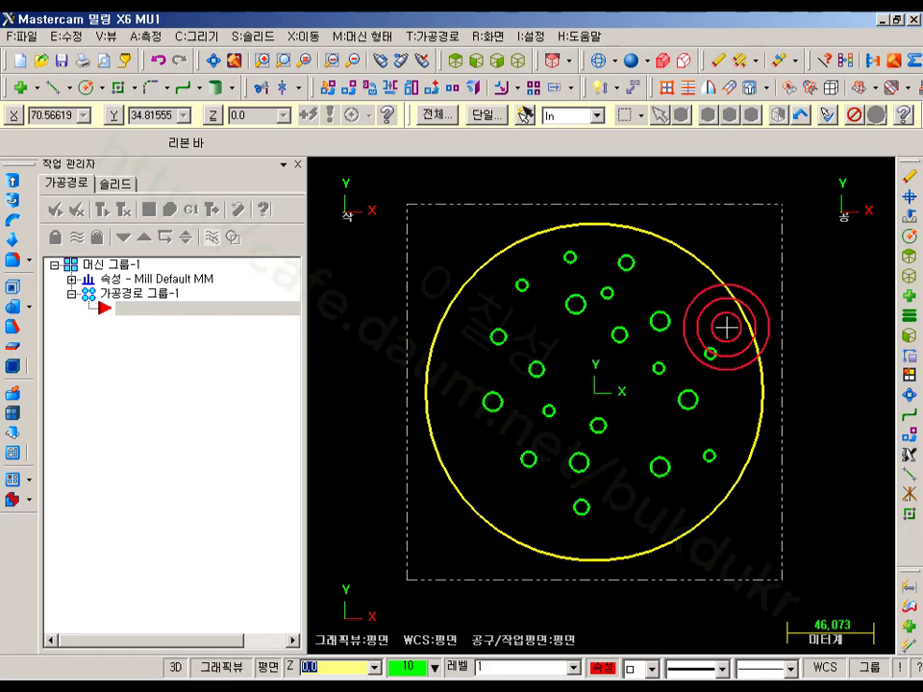
pyautogui.click(686, 258)
pyautogui.click(488, 364)
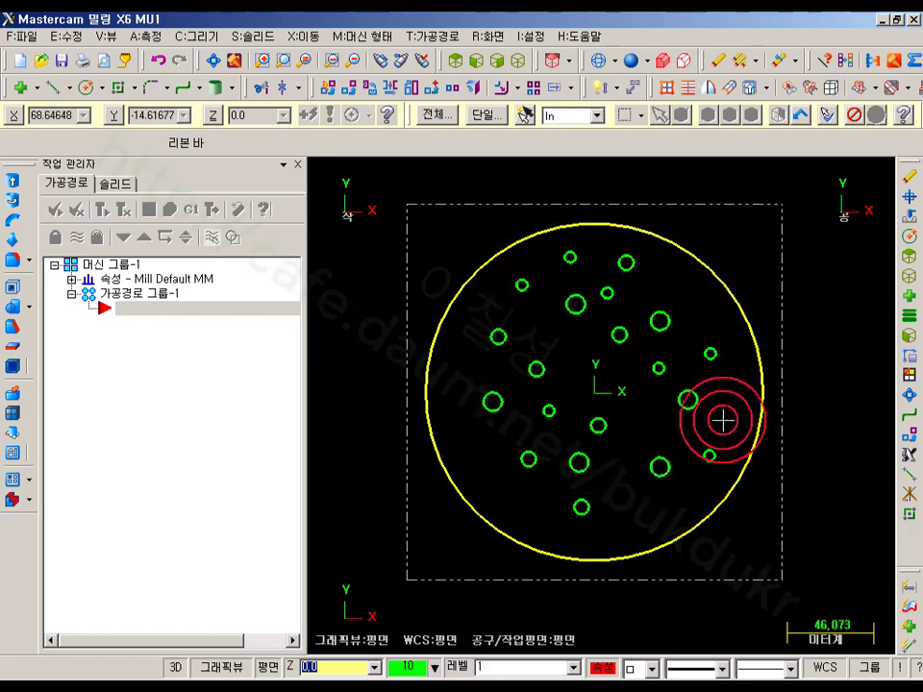
# - Create 50 evenly spaced points along the large circle with the segment-division (요소분할) point command, keeping the square point style
pyautogui.click(191, 38)
pyautogui.click(231, 58)
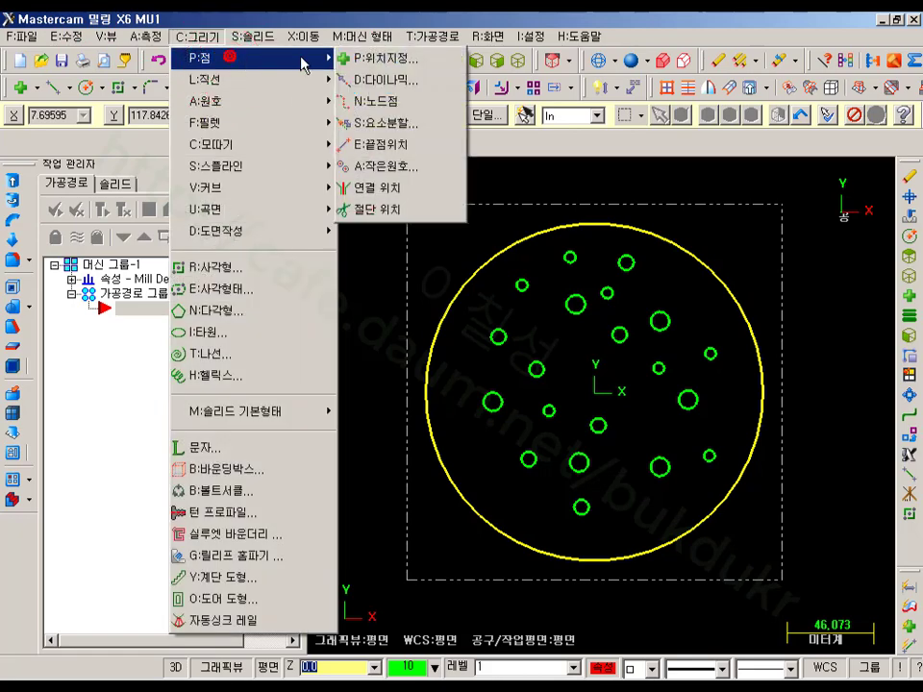
pyautogui.click(404, 130)
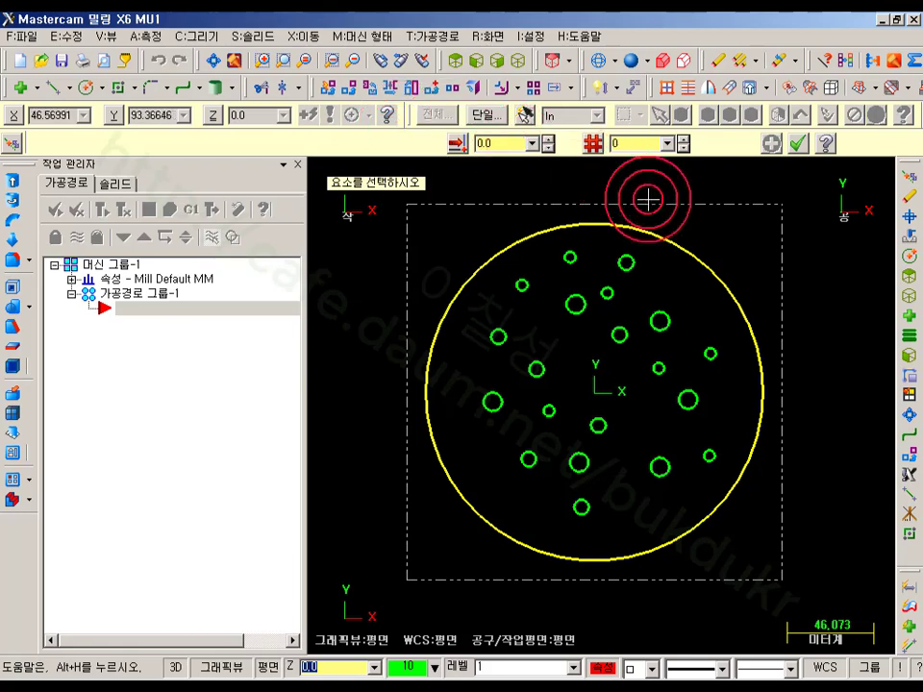
pyautogui.click(715, 268)
pyautogui.click(644, 144)
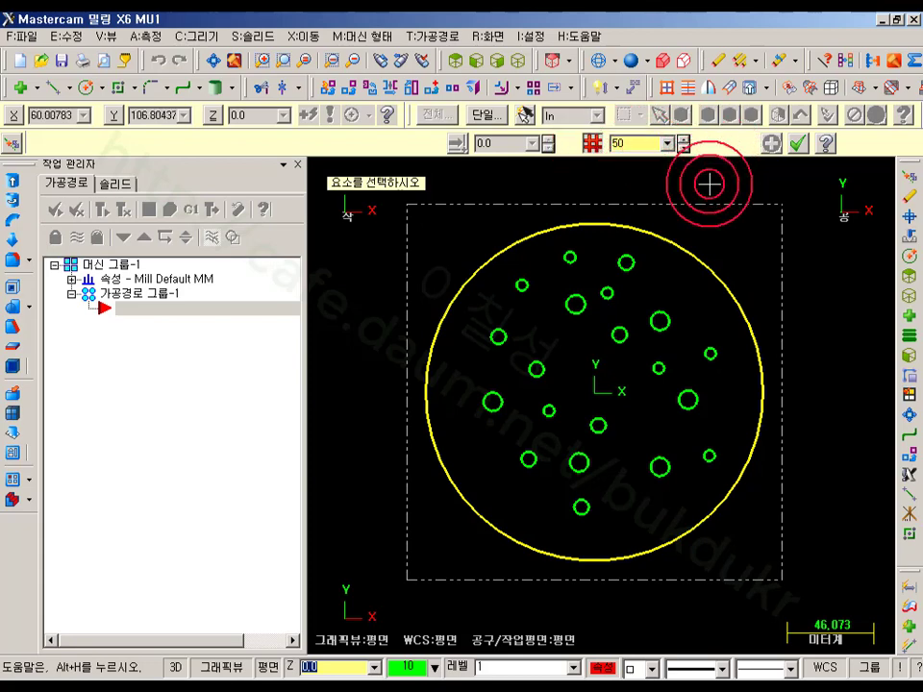
pyautogui.click(710, 267)
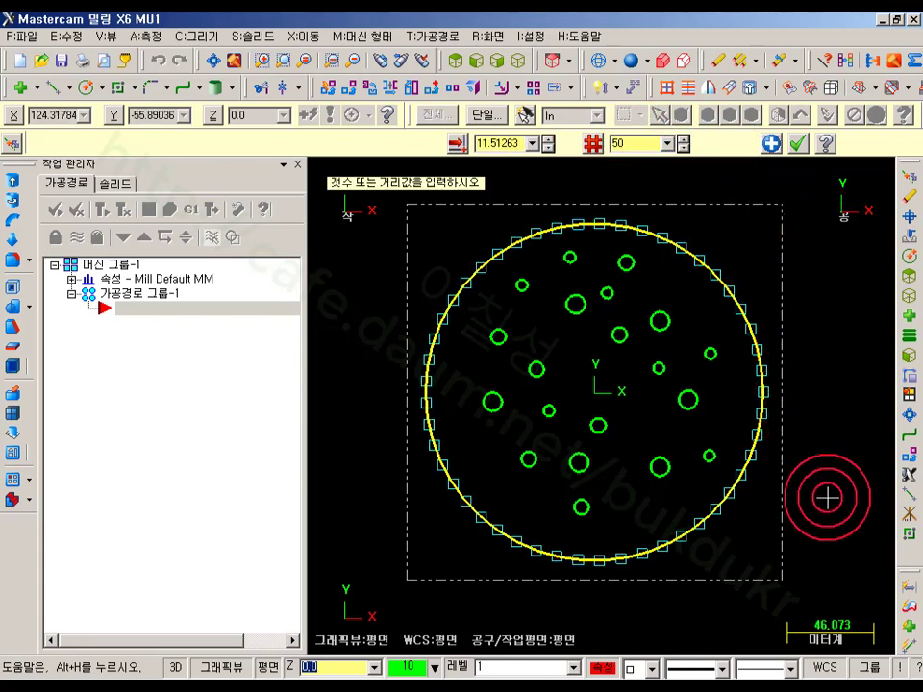
pyautogui.click(652, 670)
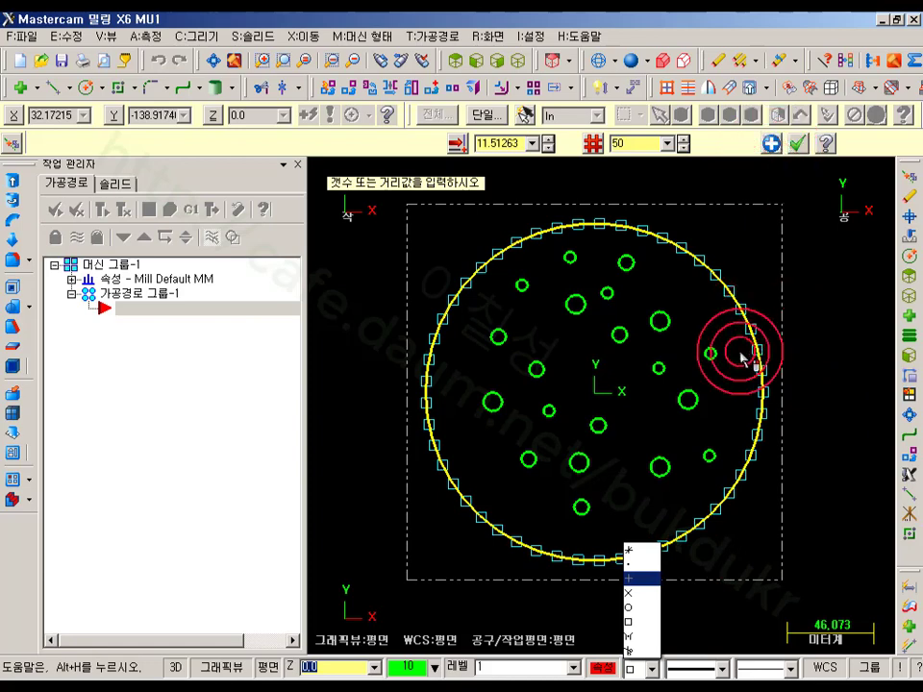
pyautogui.click(803, 145)
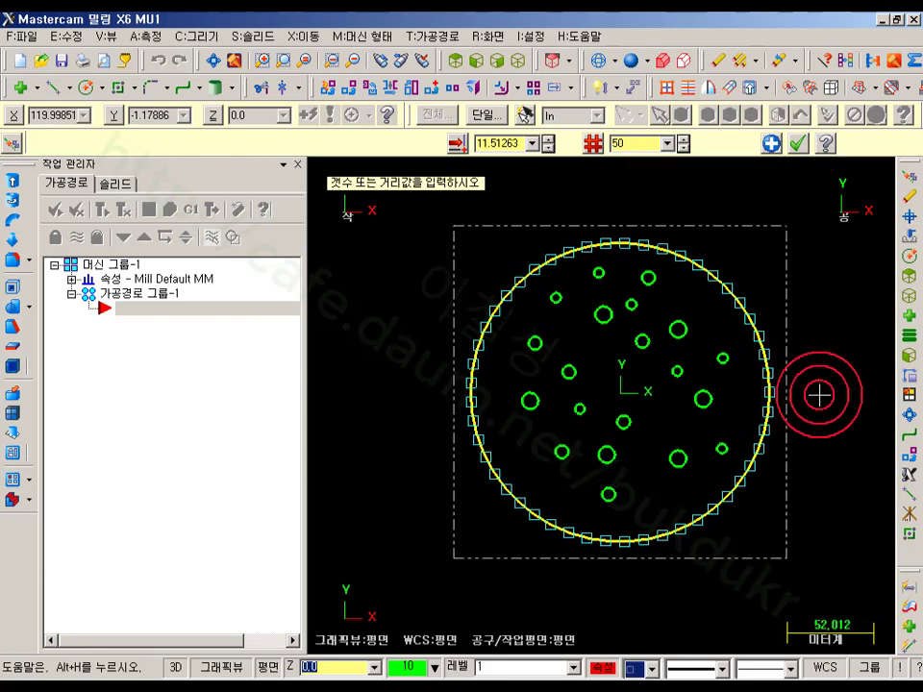
pyautogui.click(798, 145)
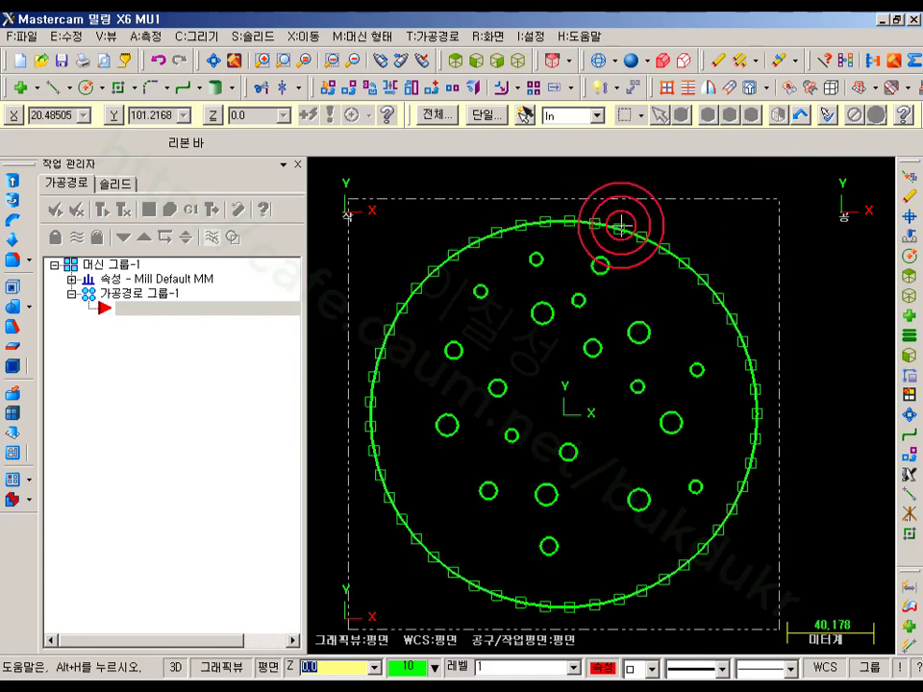
# - Start a drill toolpath and select the points along the large circle with the automatic (자동) method, picking first, second and last points
pyautogui.click(420, 38)
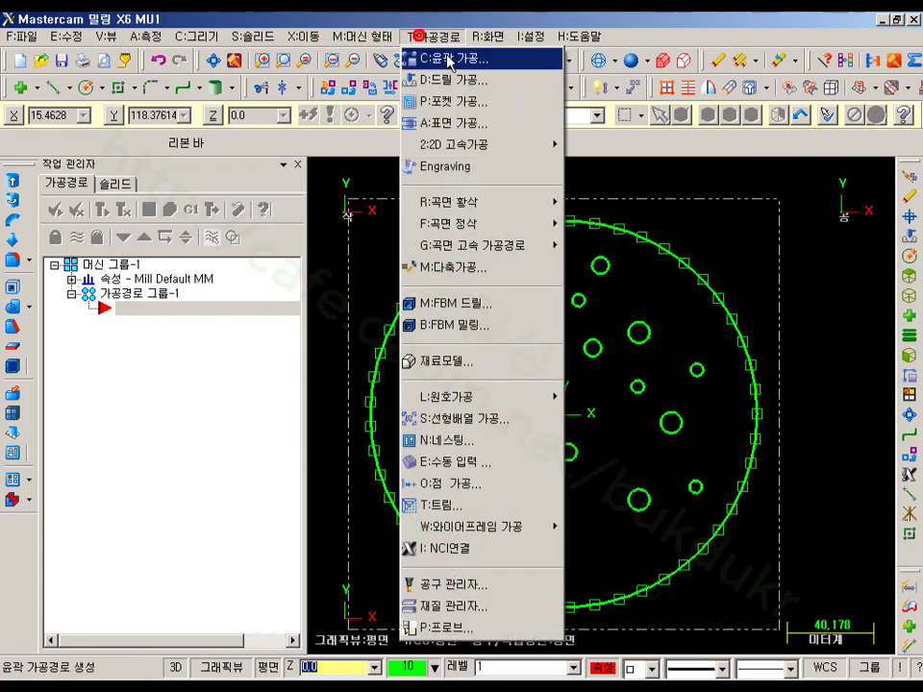
pyautogui.click(447, 79)
pyautogui.click(128, 221)
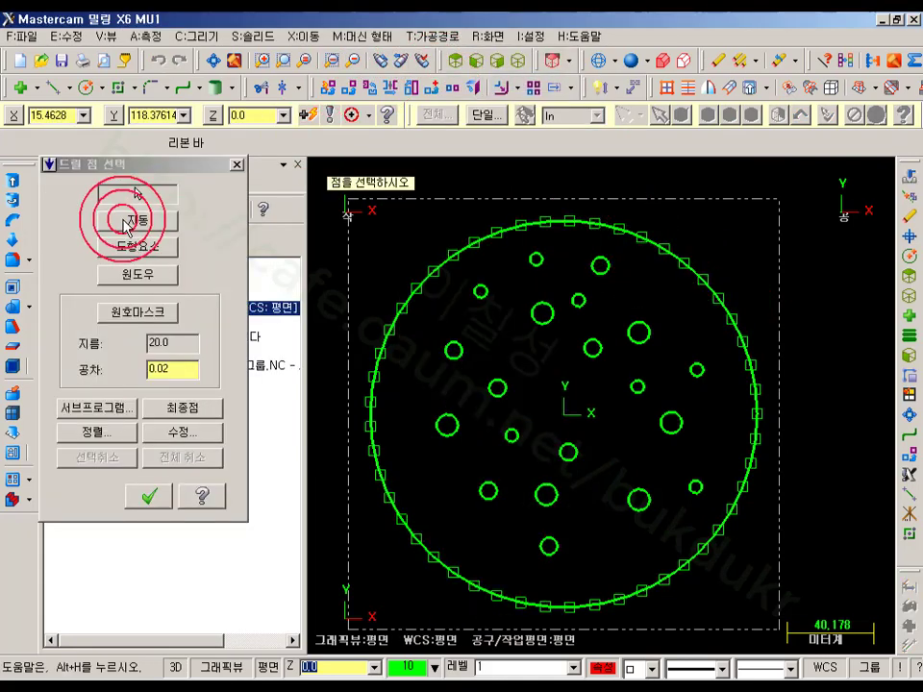
pyautogui.click(131, 222)
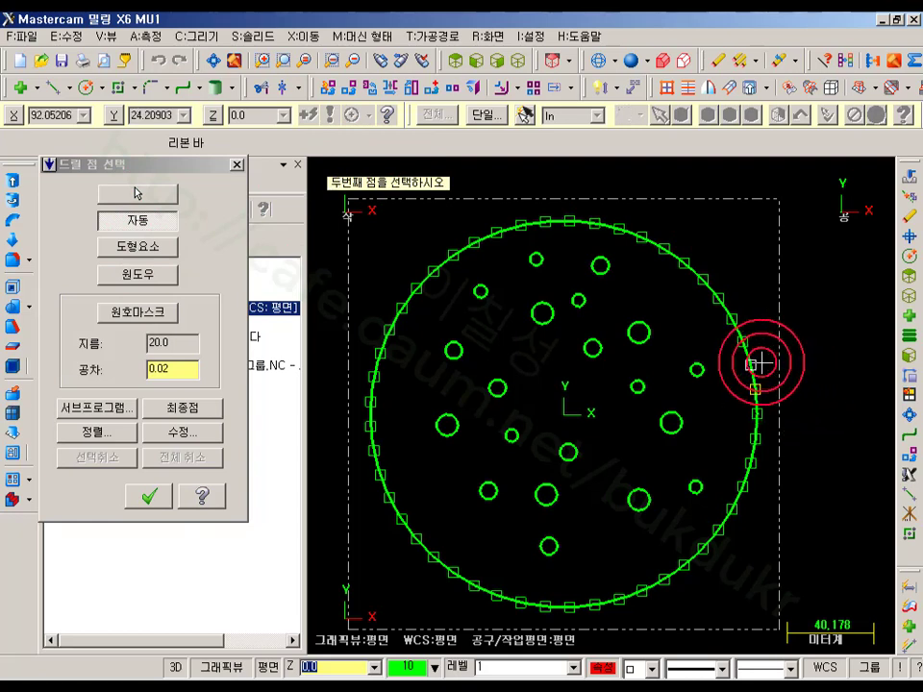
pyautogui.click(759, 415)
pyautogui.scroll(-1, 885, 432)
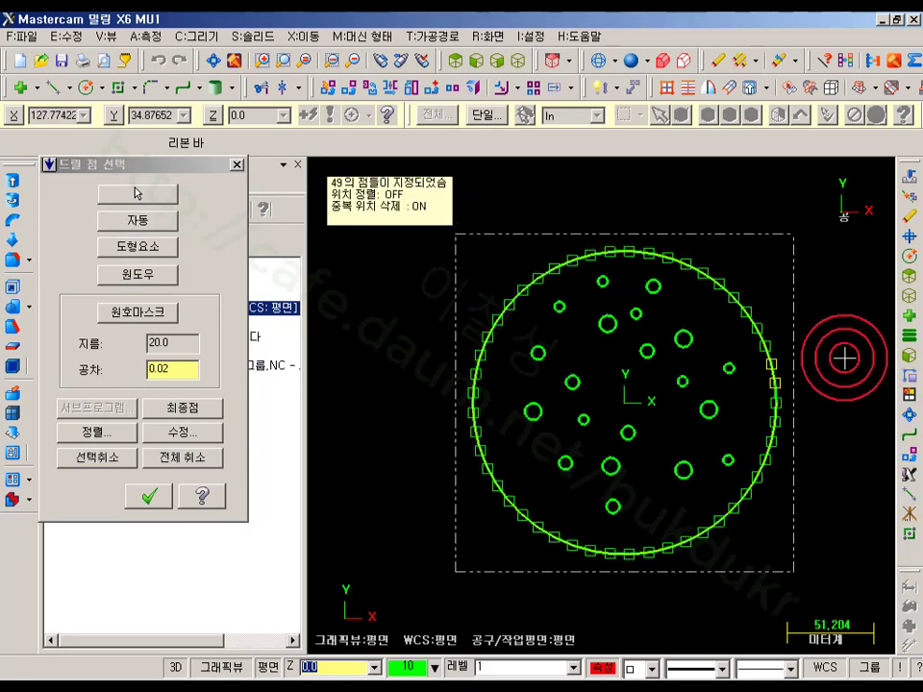
# - Show the part in isometric view, accept the drill points and generate the drill toolpath with the M10.00 drill
pyautogui.click(544, 68)
pyautogui.scroll(-2, 530, 472)
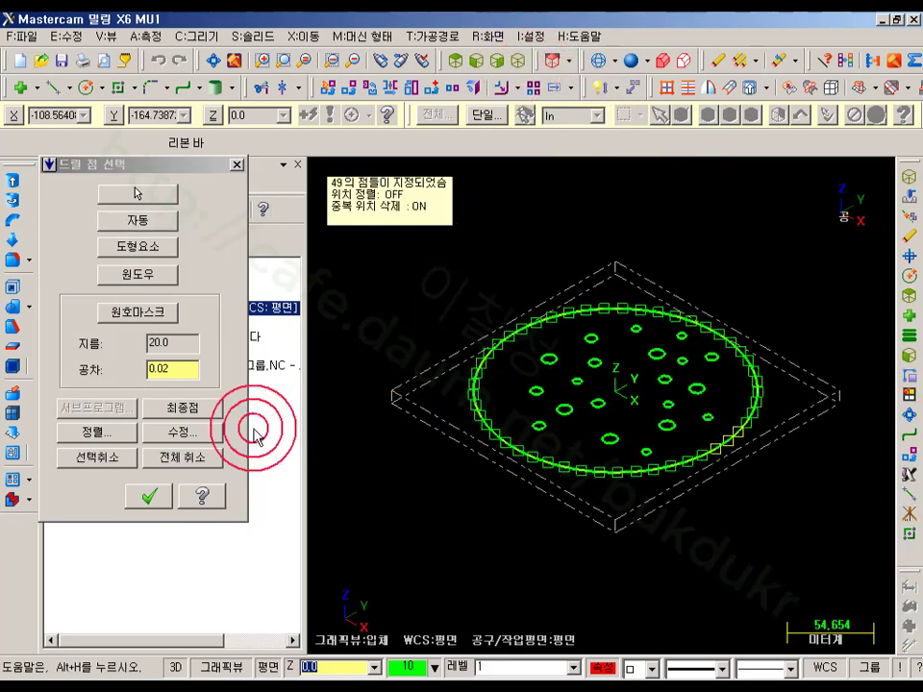
pyautogui.click(148, 497)
pyautogui.click(614, 570)
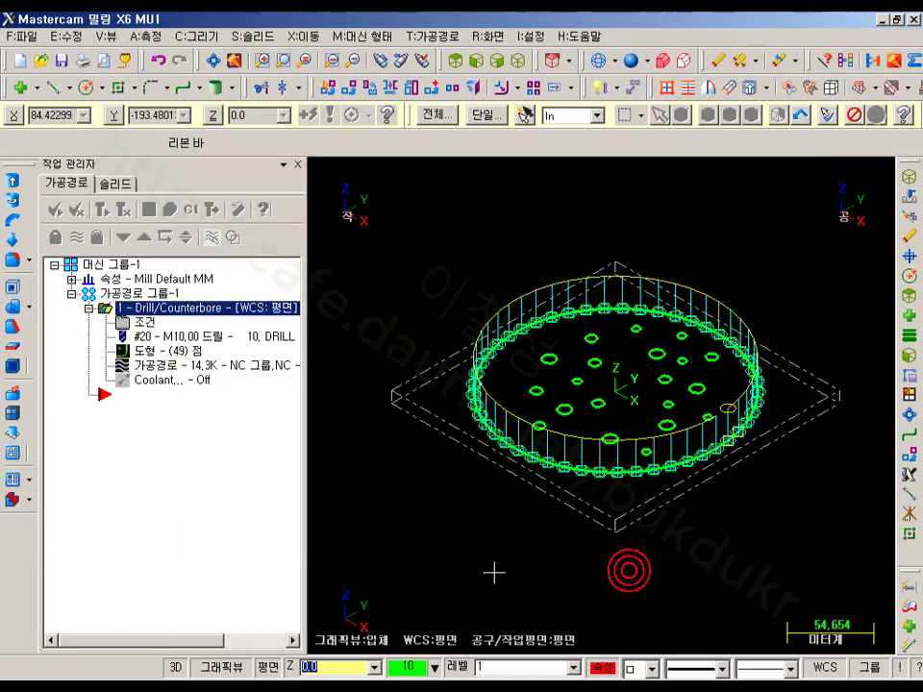
# - Examine the drill toolpath around the first, second and last points on the large circle to follow the machining order and direction
pyautogui.scroll(3, 712, 423)
pyautogui.scroll(3, 769, 471)
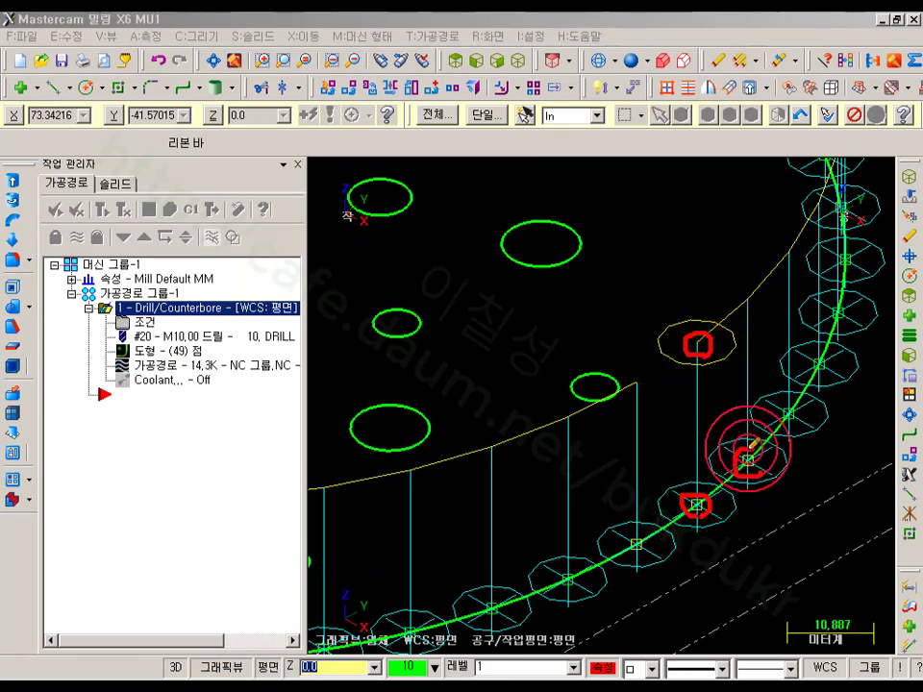
pyautogui.click(749, 463)
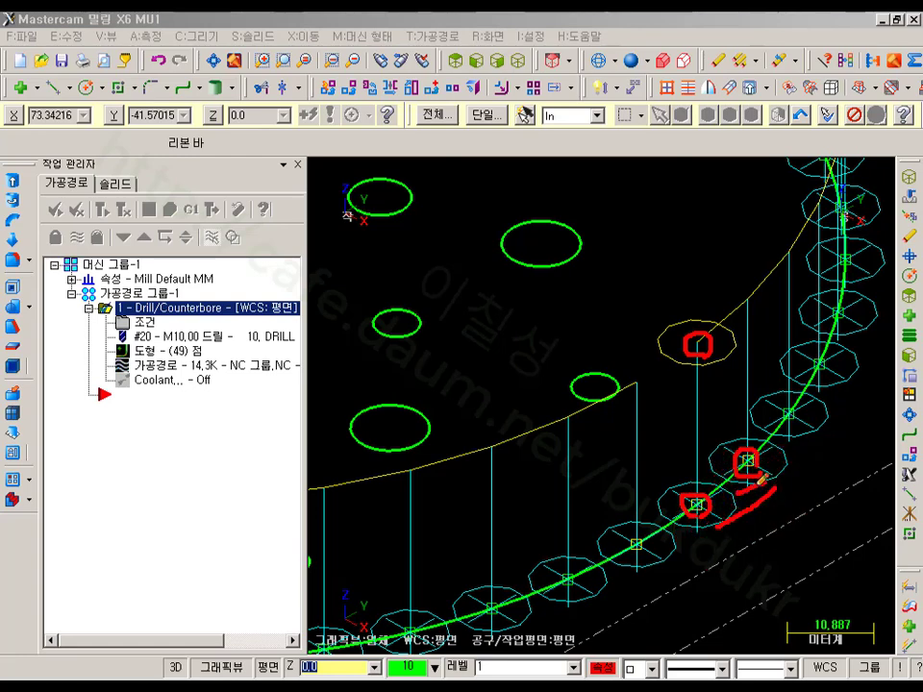
pyautogui.moveTo(783, 485); pyautogui.dragTo(775, 519)
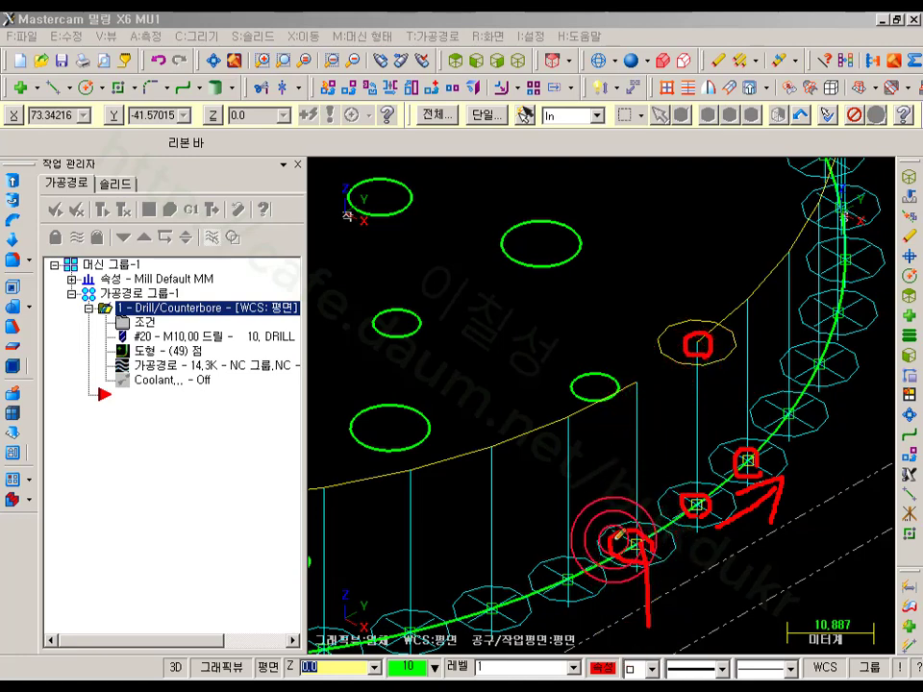
pyautogui.moveTo(492, 541); pyautogui.dragTo(583, 515)
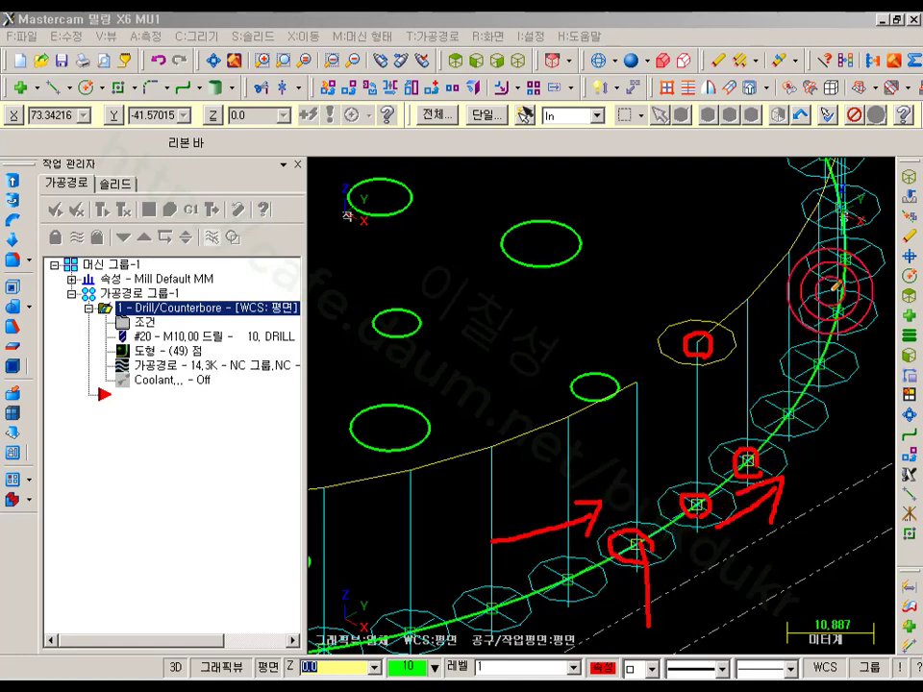
pyautogui.rightClick(656, 237)
pyautogui.click(680, 359)
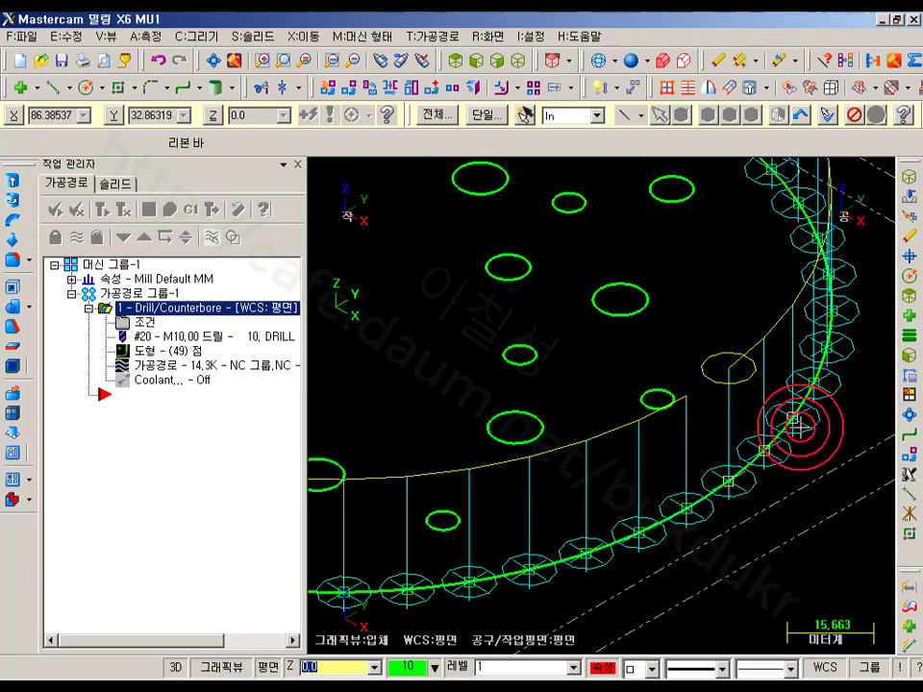
pyautogui.scroll(-1, 663, 313)
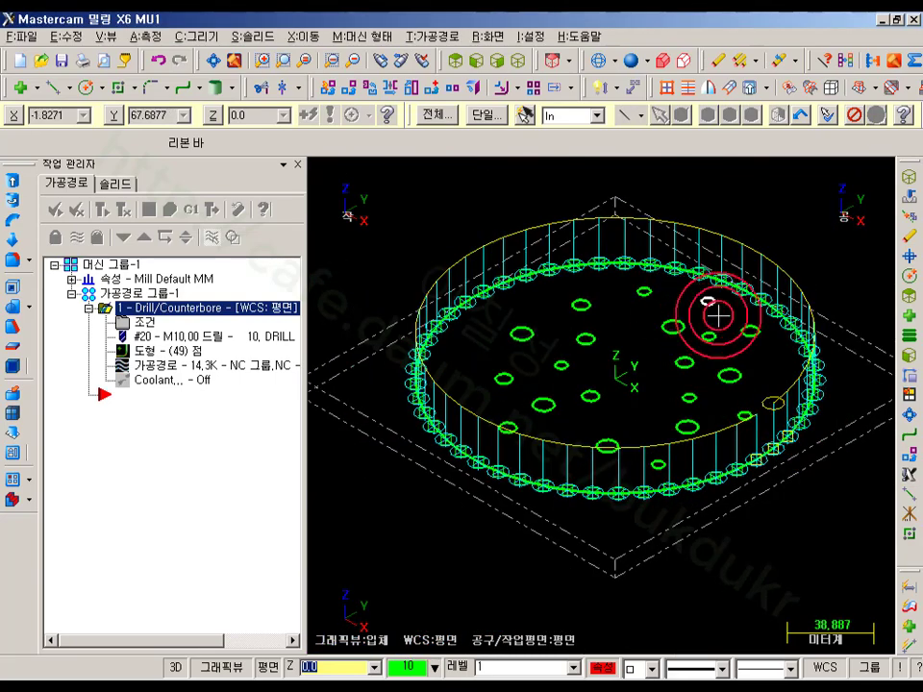
pyautogui.moveTo(718, 315); pyautogui.dragTo(710, 335, button='middle')
pyautogui.scroll(2, 819, 329)
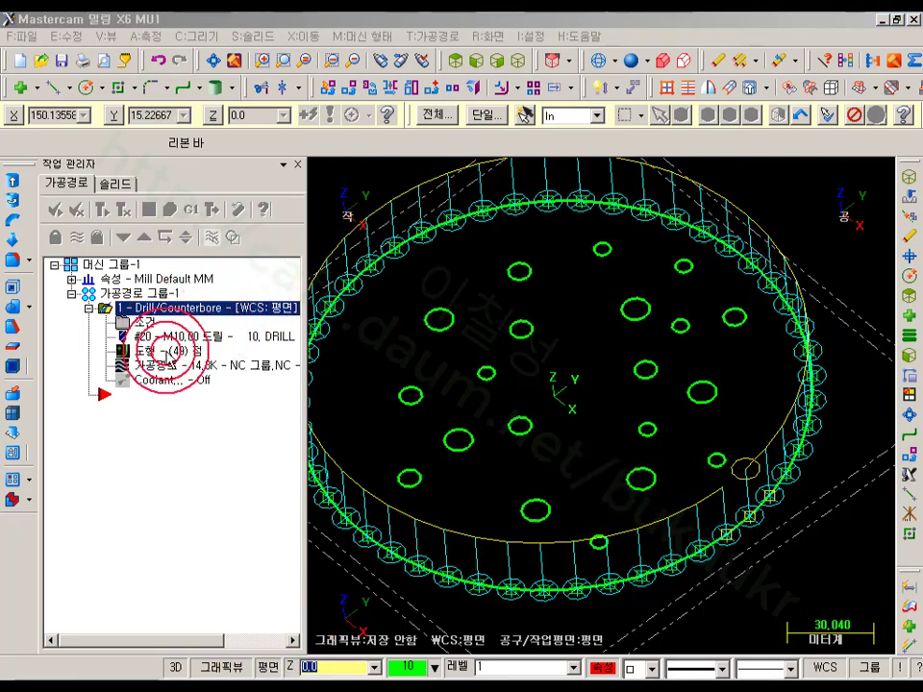
# - Open the drill operation's geometry in the drill point manager and restart the selection of all its points in top view
pyautogui.click(154, 352)
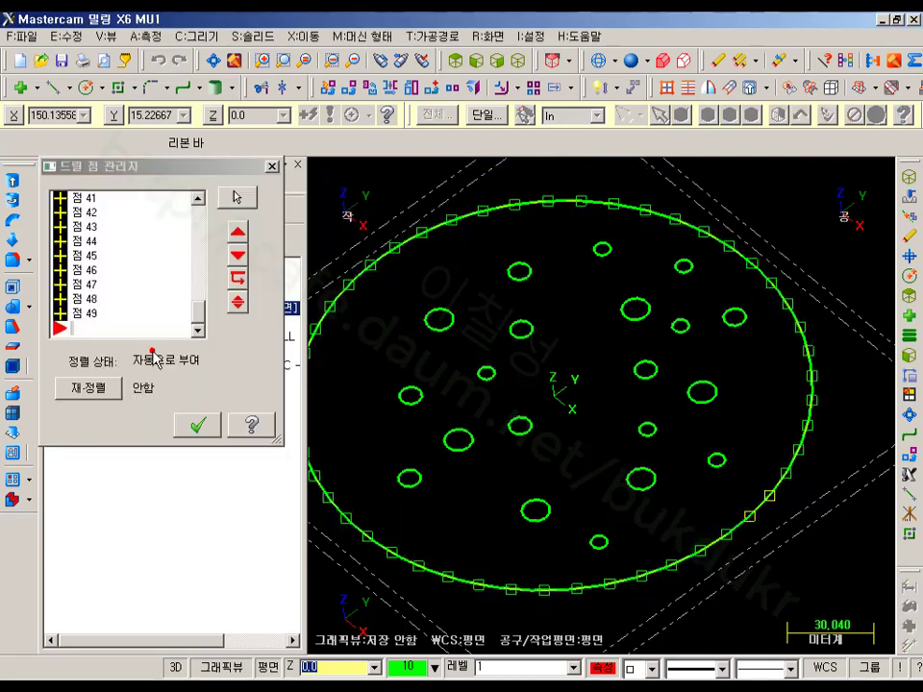
pyautogui.rightClick(131, 231)
pyautogui.click(181, 256)
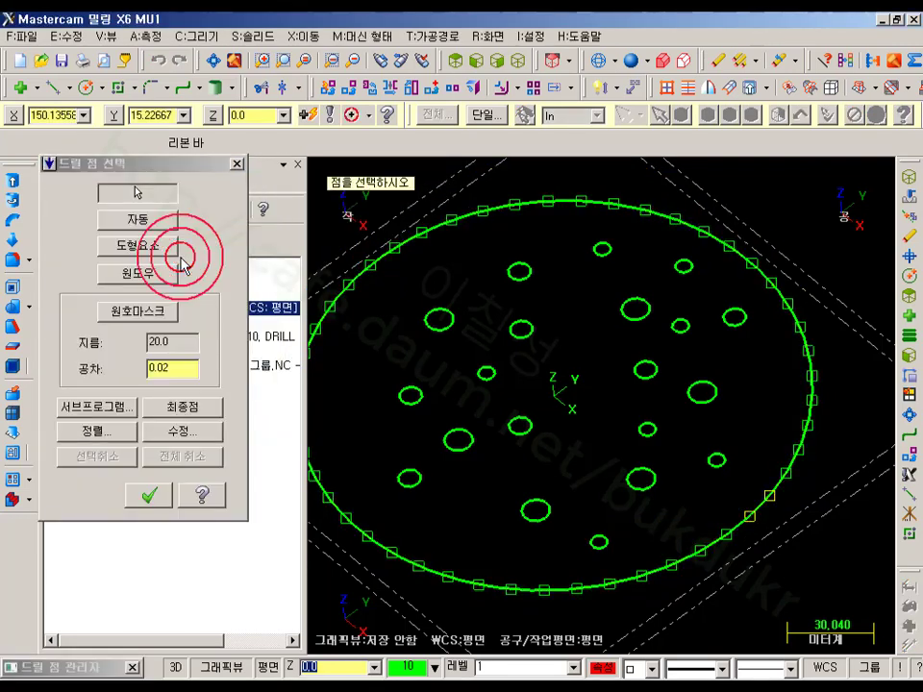
pyautogui.click(455, 63)
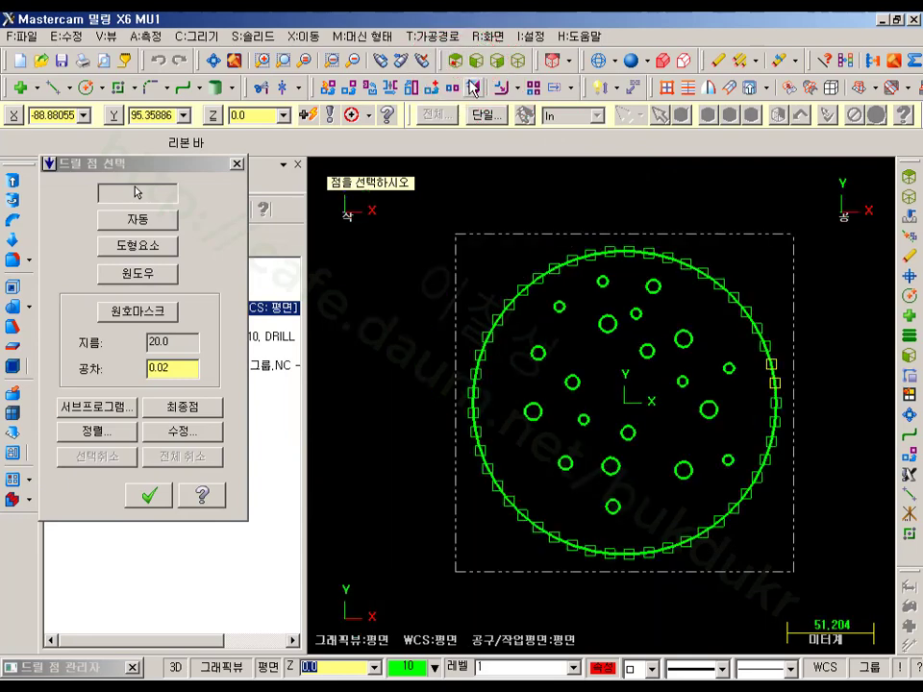
pyautogui.scroll(-3, 558, 235)
pyautogui.scroll(3, 718, 329)
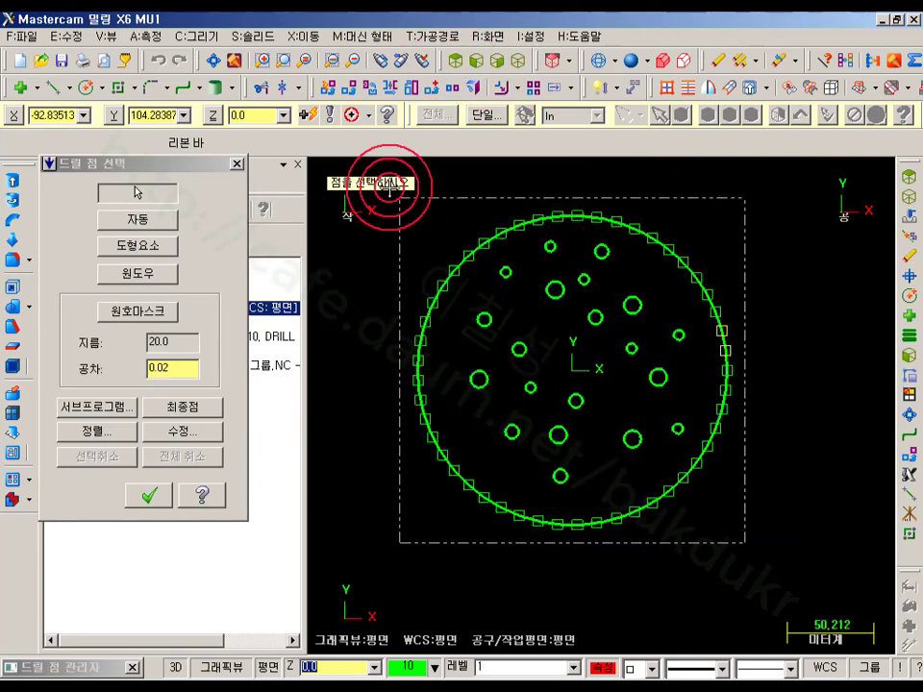
# - Switch the drill point selection to the entities (도형요소) method, and leave the selection and the point manager without picking any points
pyautogui.click(155, 246)
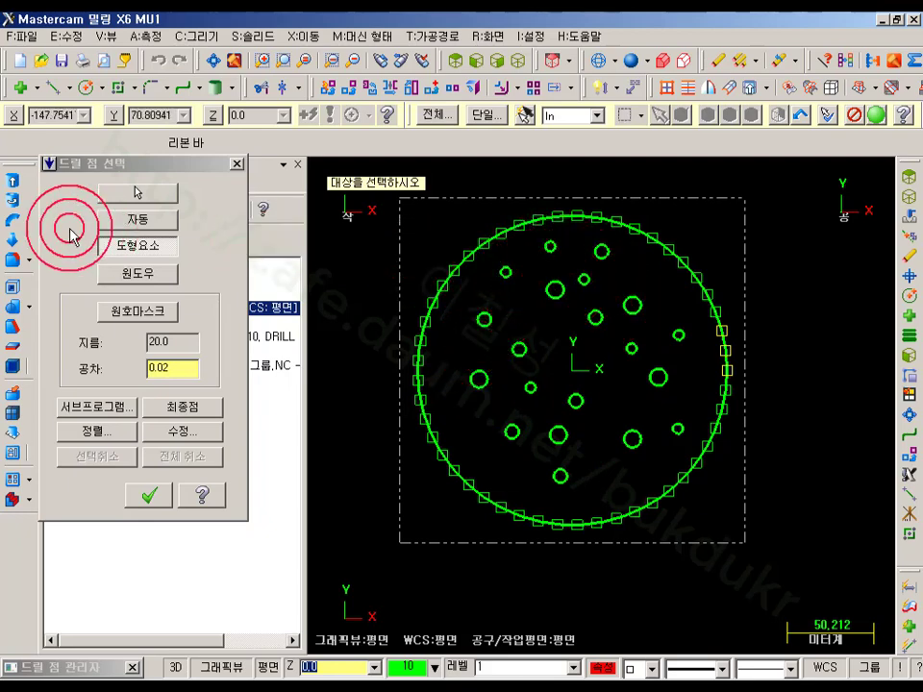
pyautogui.click(131, 251)
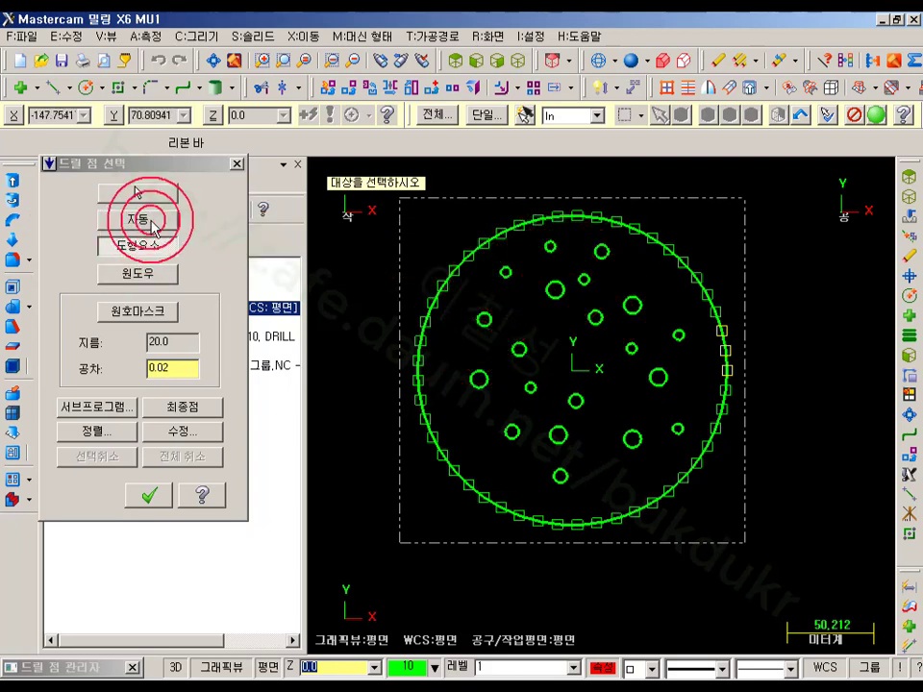
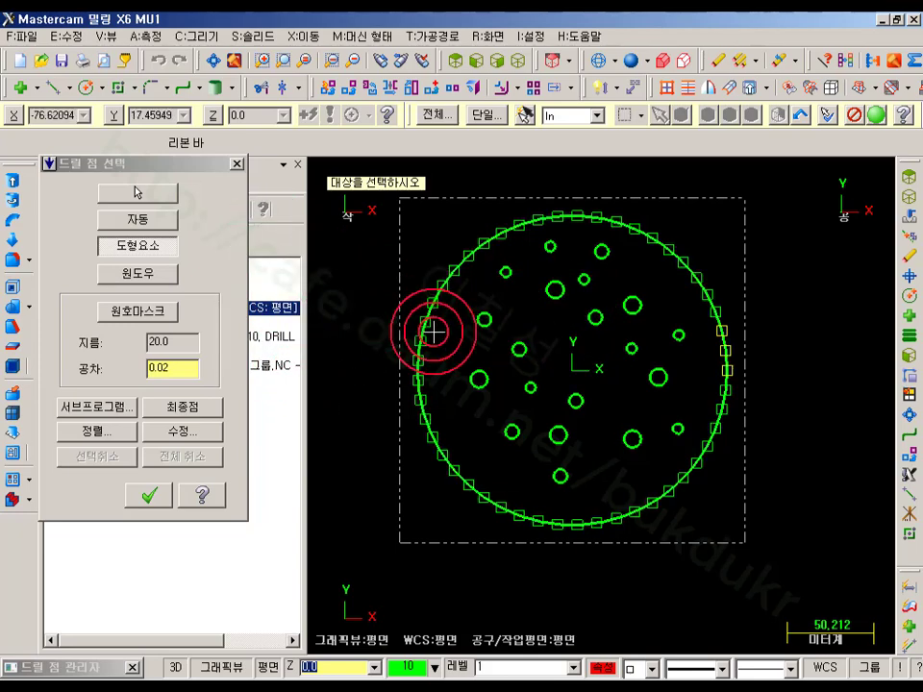
pyautogui.click(238, 163)
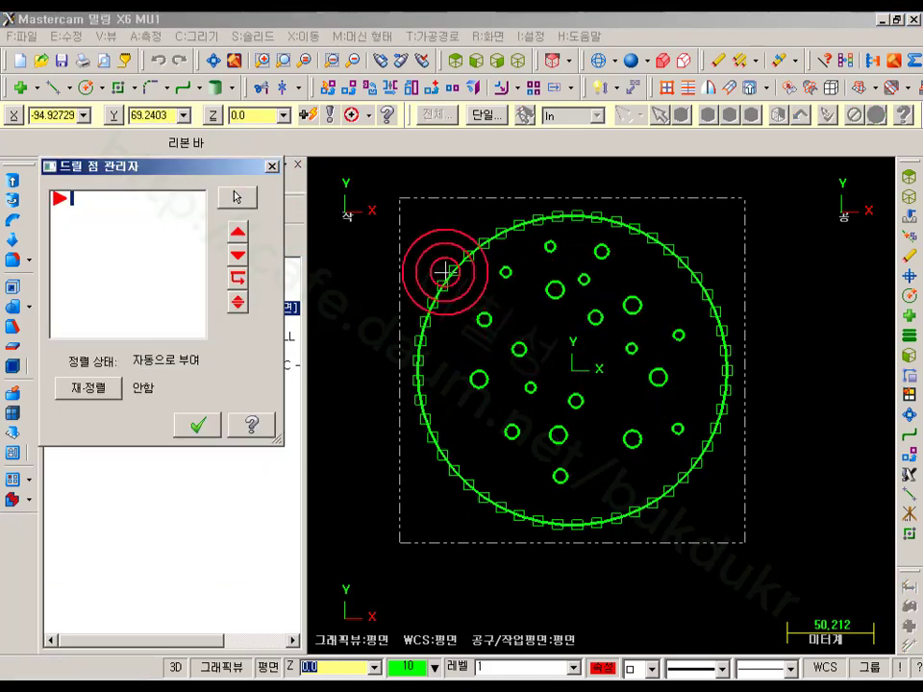
pyautogui.click(273, 167)
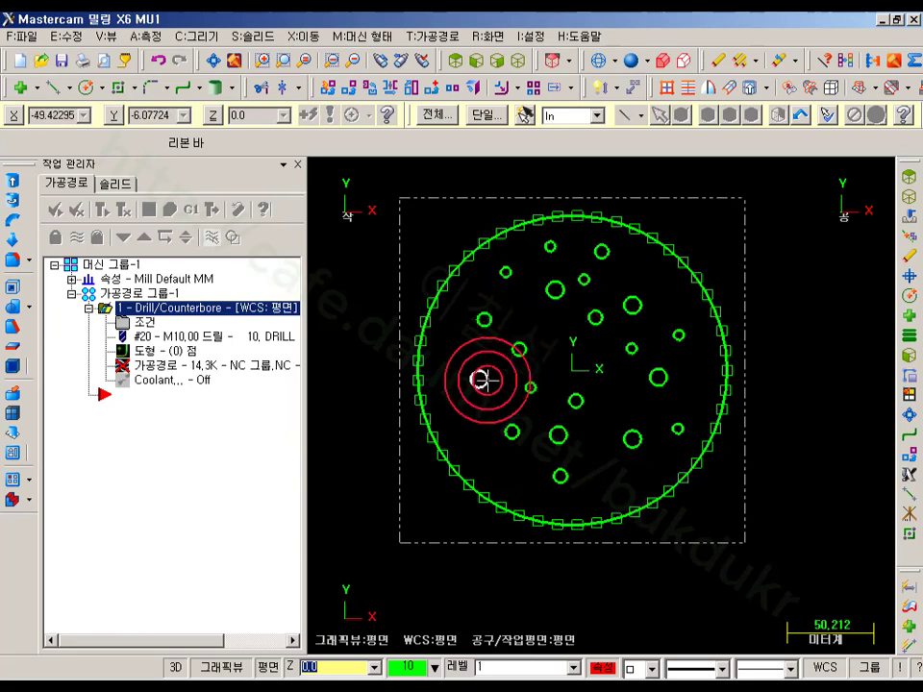
# - Select all circles with a diameter equal to 8 mm by filtering the whole drawing on the other-values (기타 값) criterion
pyautogui.scroll(1, 481, 377)
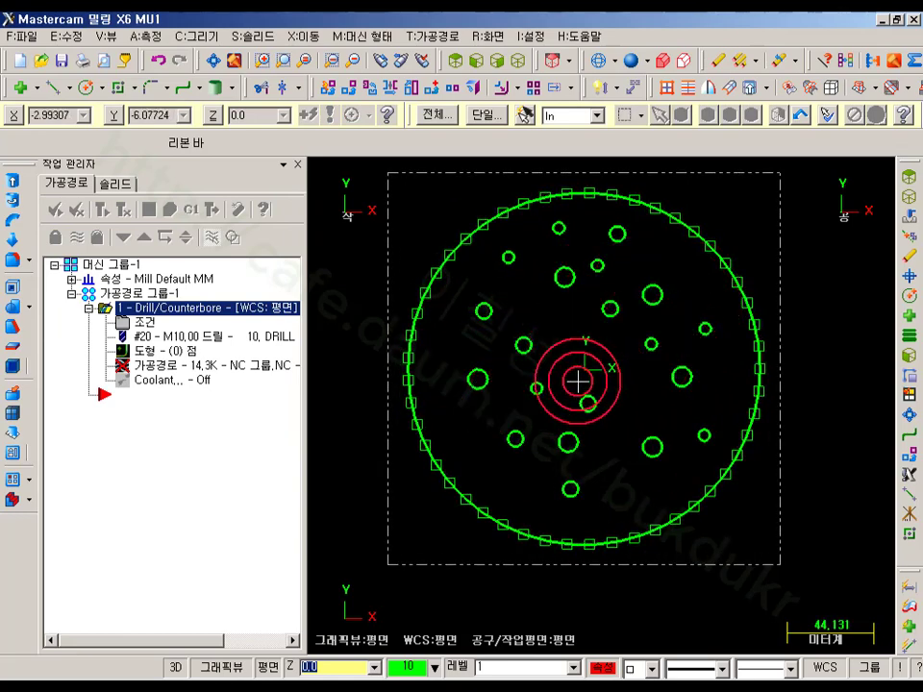
pyautogui.scroll(-1, 563, 377)
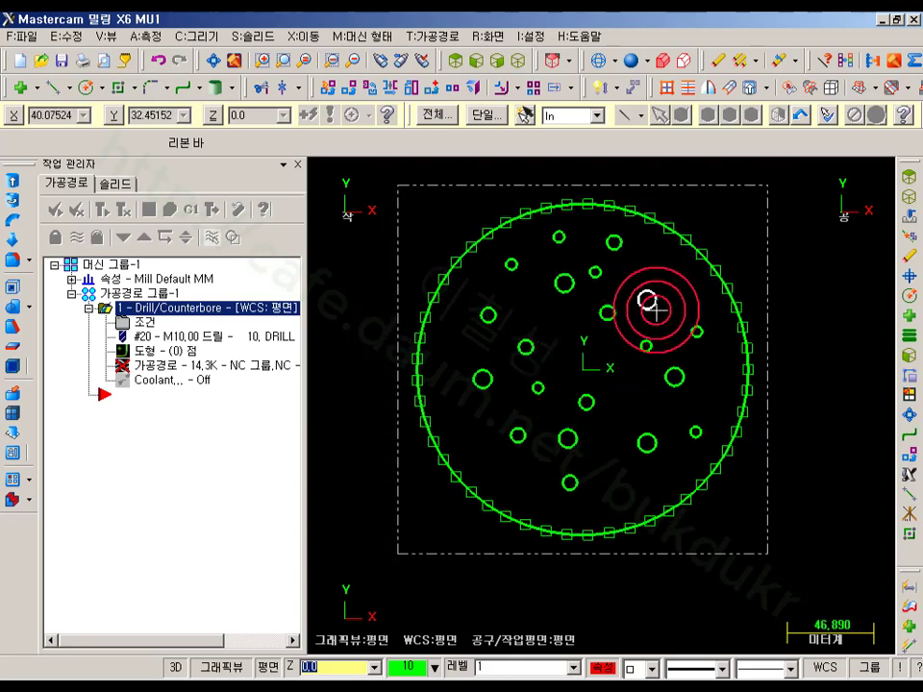
pyautogui.click(444, 118)
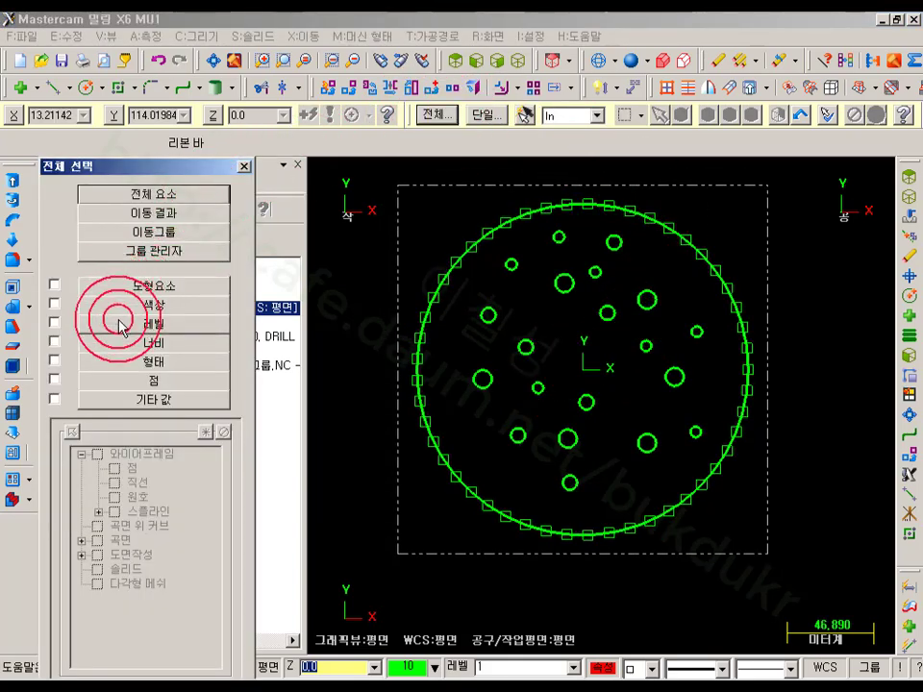
pyautogui.click(125, 396)
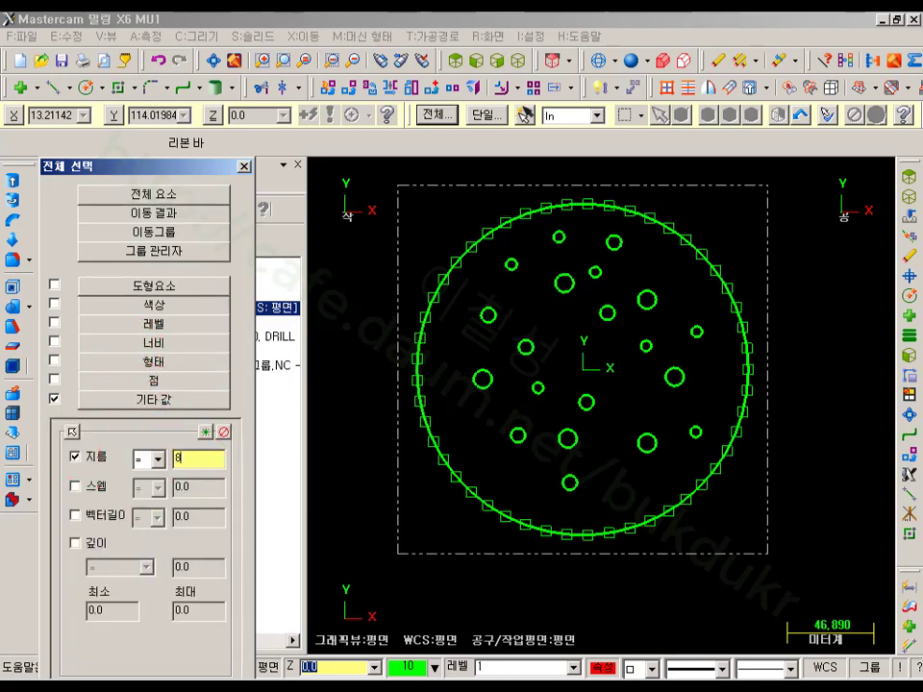
pyautogui.moveTo(191, 166); pyautogui.dragTo(210, 37)
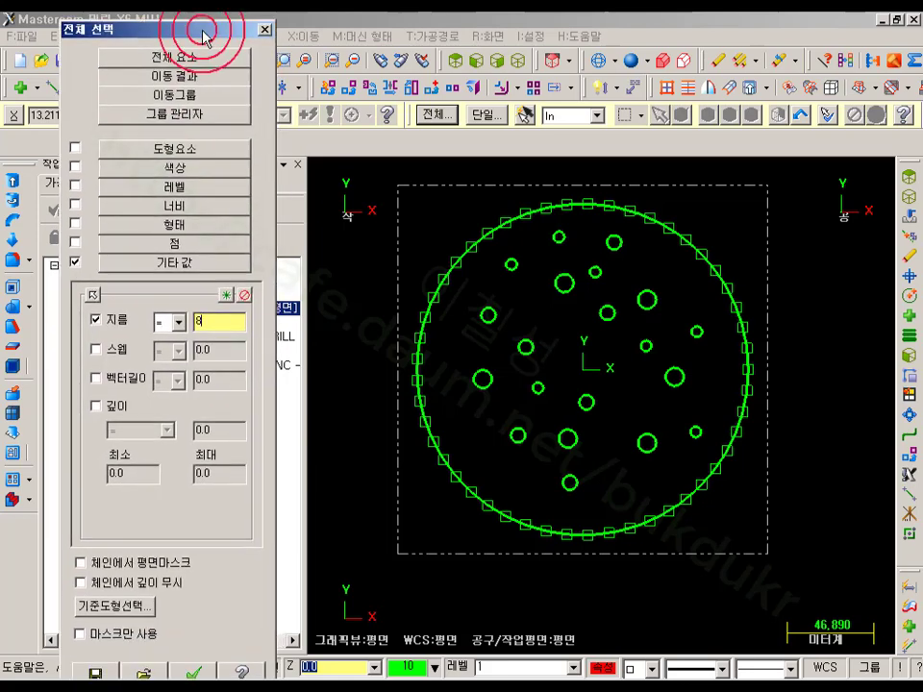
pyautogui.click(194, 671)
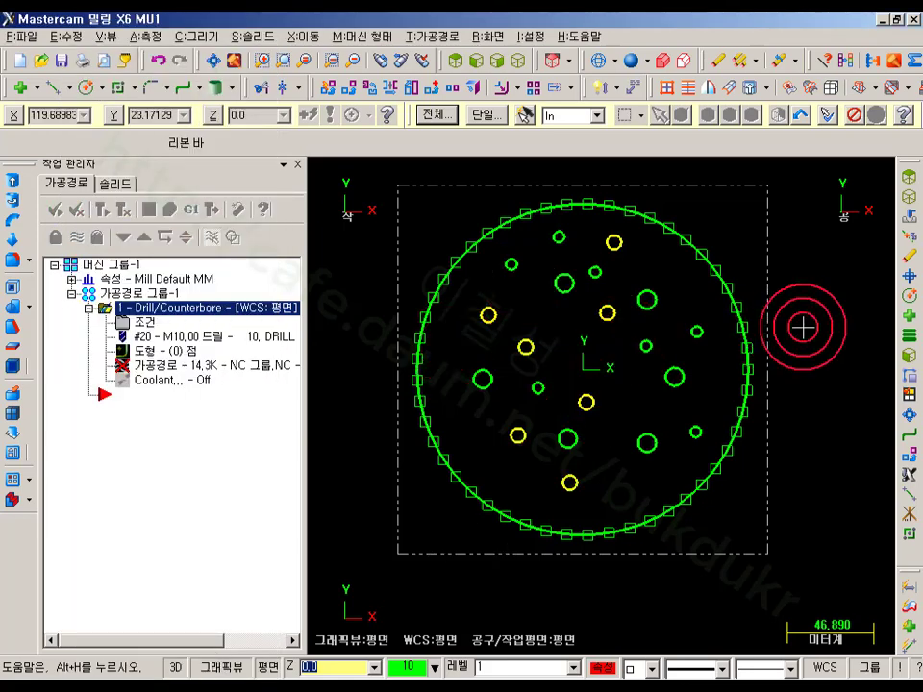
# - Hide everything except the selected 8 mm circles and open the drill operation's geometry for new point selection
pyautogui.hotkey('alt', 'e')
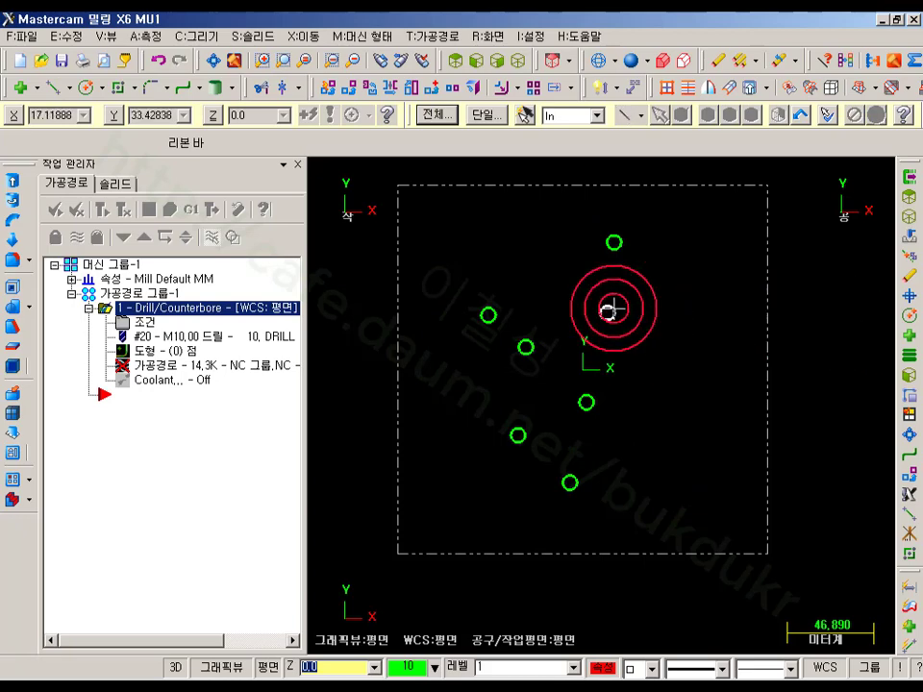
pyautogui.scroll(2, 482, 308)
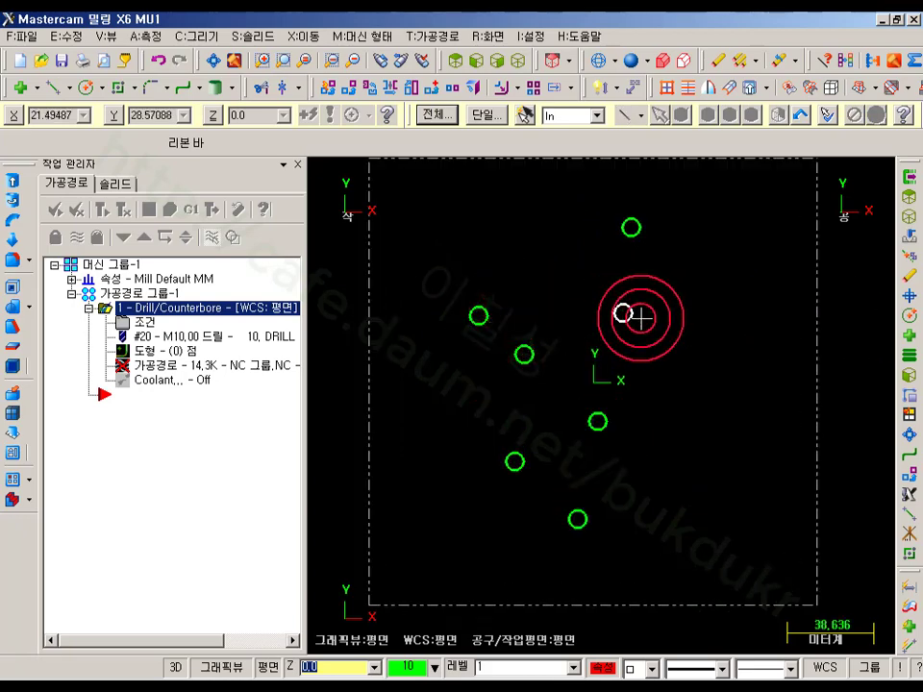
pyautogui.click(151, 353)
pyautogui.click(495, 385)
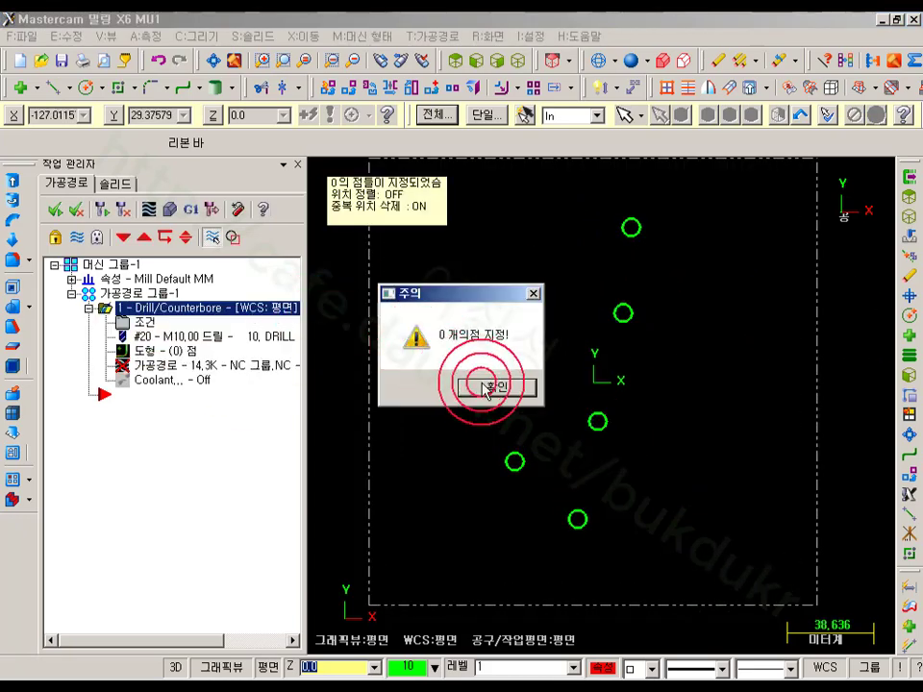
# - Add drill points with the entities (도형요소) method by window-selecting all the isolated 8 mm circles, and regenerate the drill toolpath
pyautogui.rightClick(109, 253)
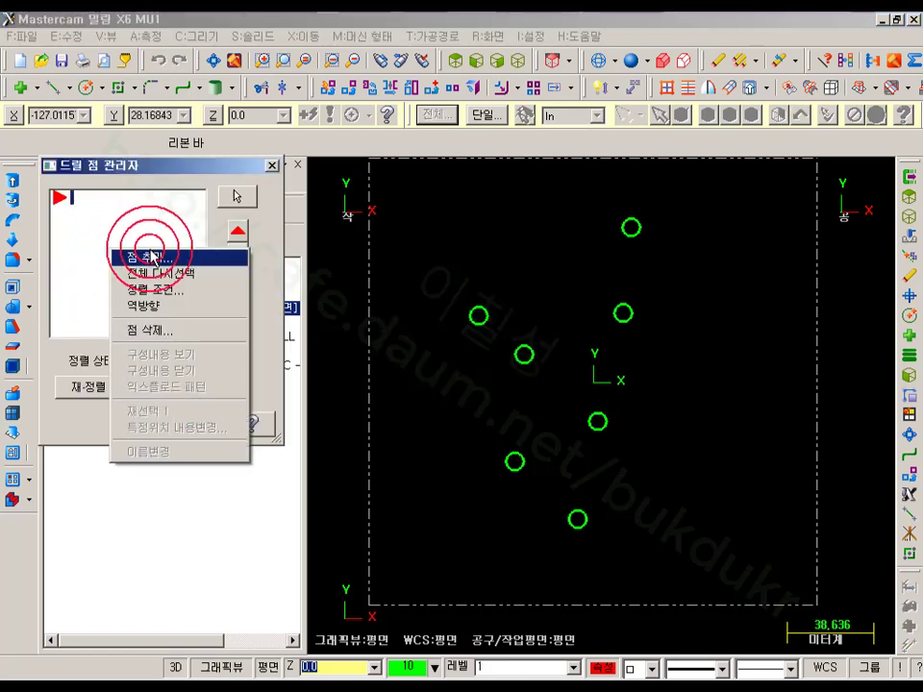
pyautogui.click(152, 260)
pyautogui.click(155, 246)
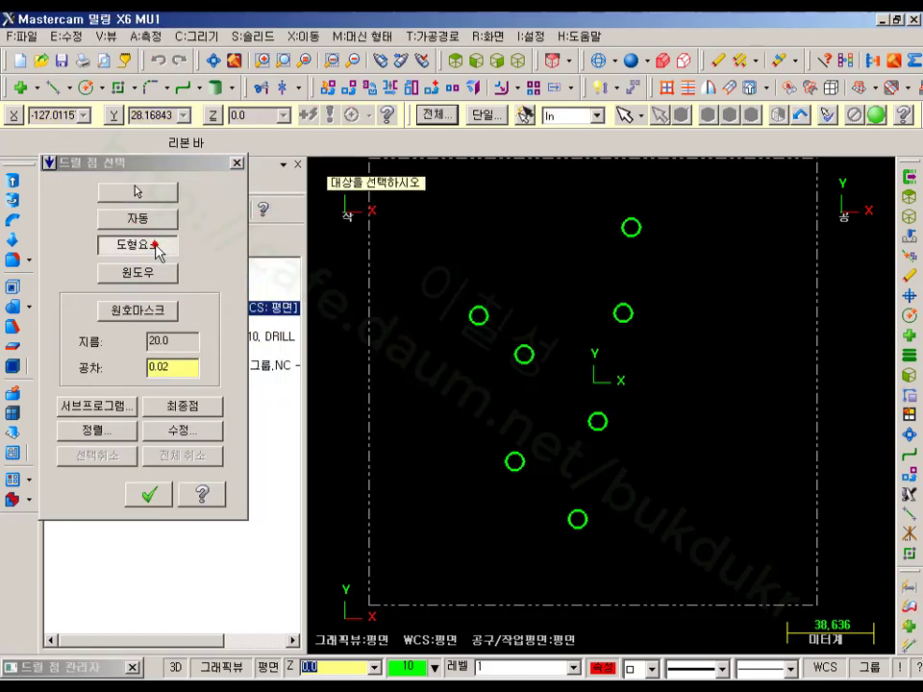
pyautogui.scroll(-5, 678, 525)
pyautogui.moveTo(723, 203); pyautogui.dragTo(377, 604)
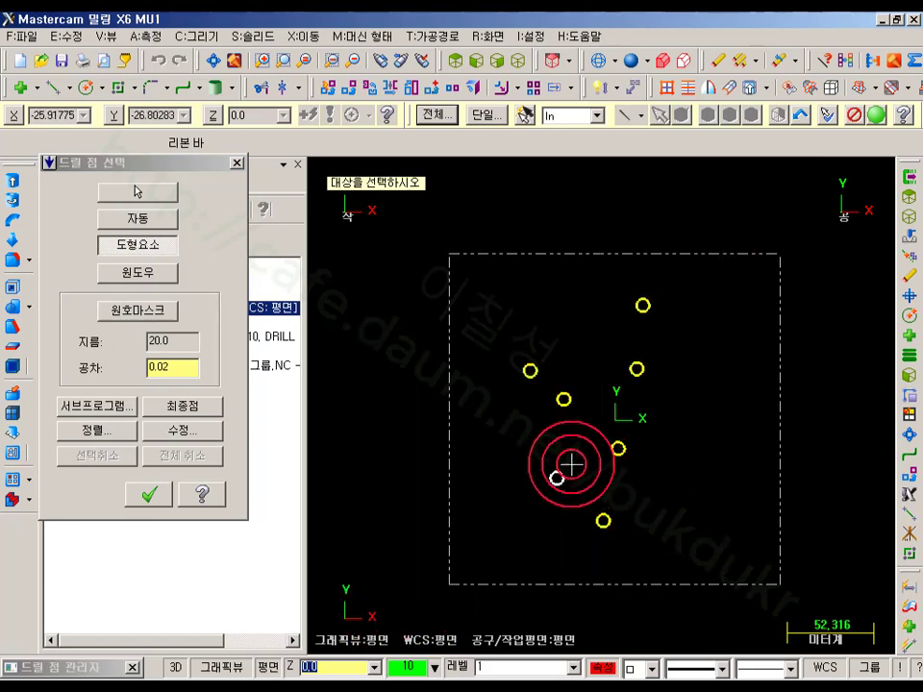
pyautogui.scroll(-2, 596, 474)
pyautogui.scroll(-2, 635, 485)
pyautogui.scroll(4, 653, 499)
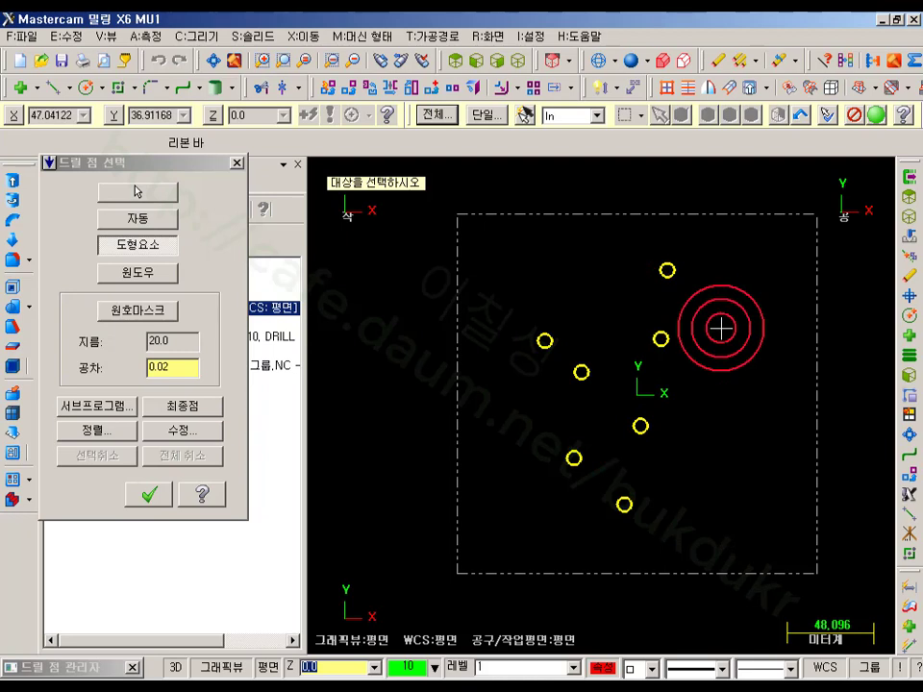
pyautogui.click(147, 497)
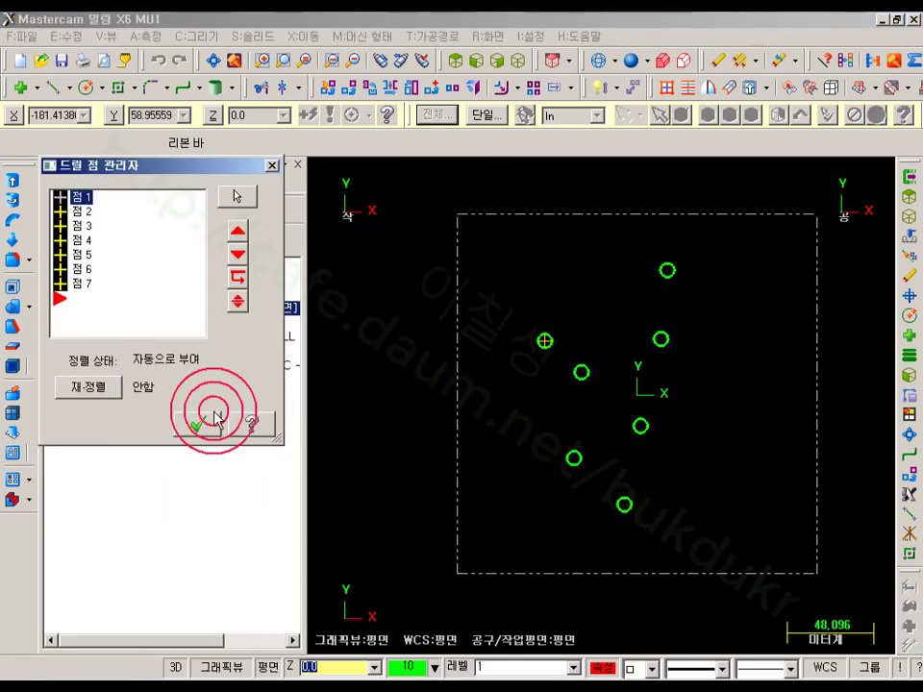
pyautogui.click(214, 421)
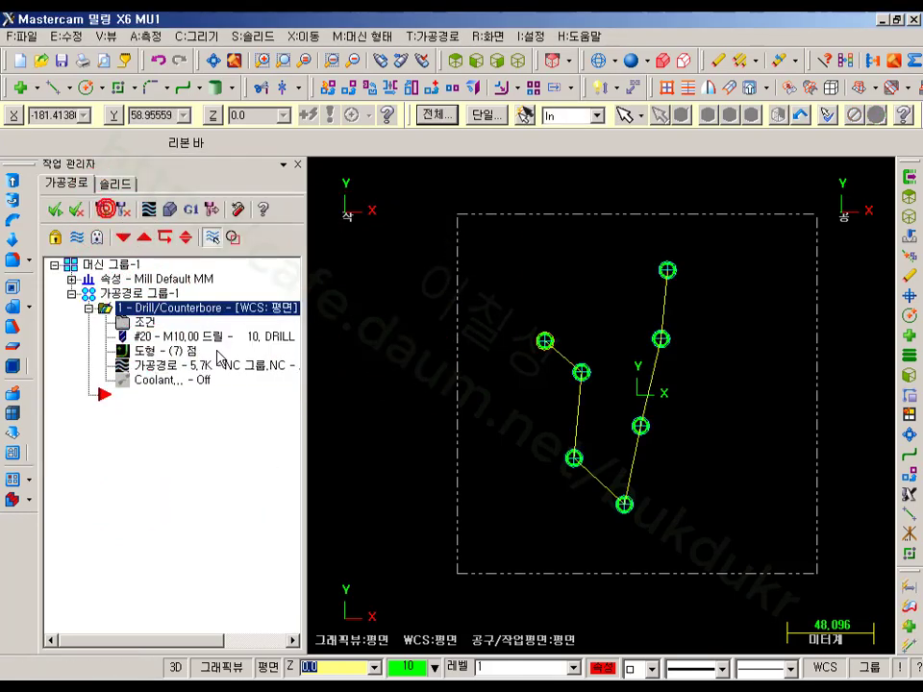
# - Examine the drill toolpath through the 8 mm circles in isometric and rotated views for its machining order, and return to top view
pyautogui.click(517, 61)
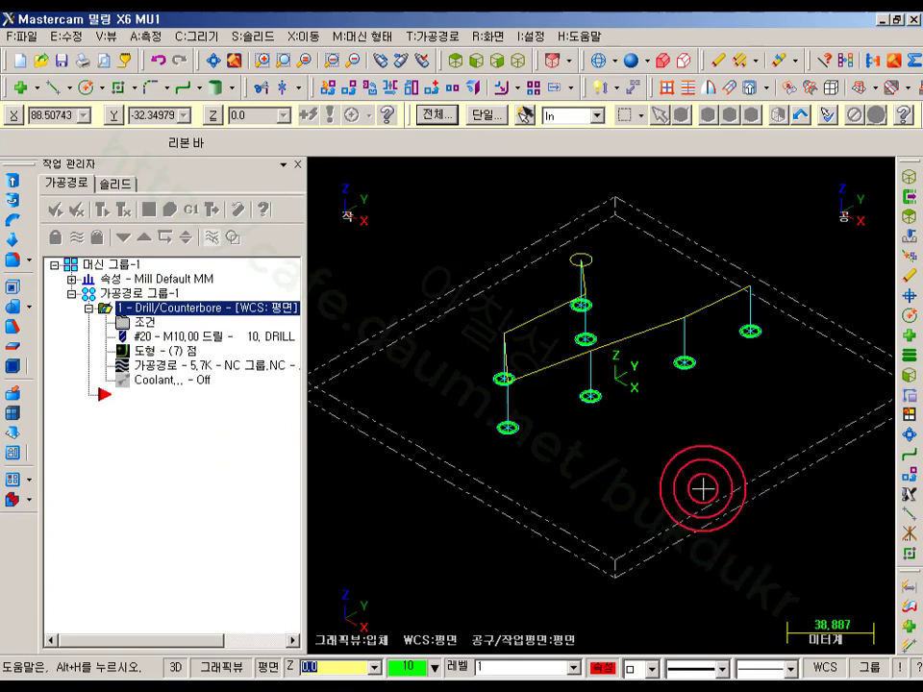
pyautogui.moveTo(588, 463); pyautogui.dragTo(634, 476, button='middle')
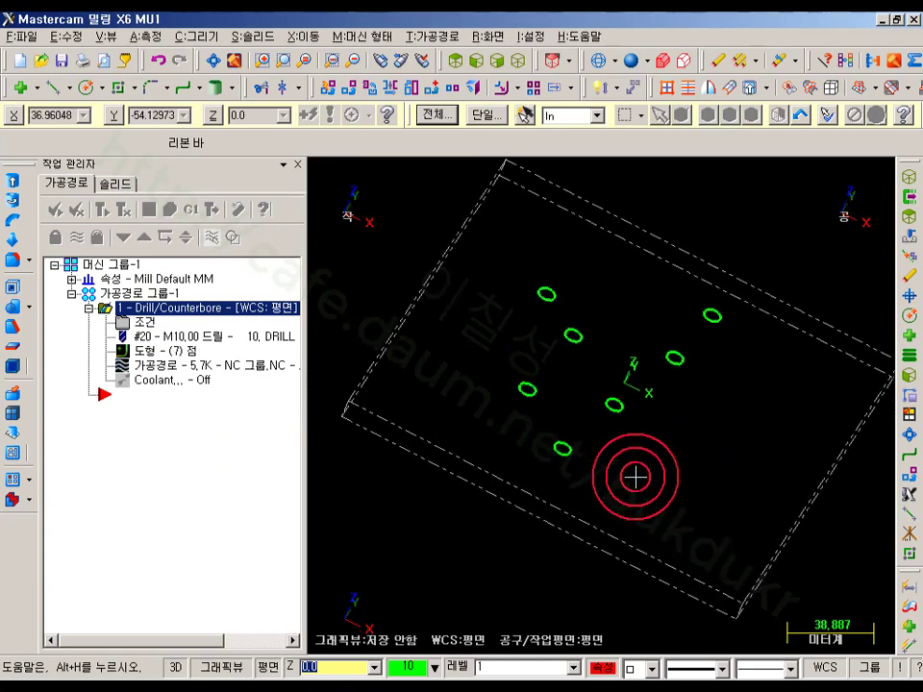
pyautogui.scroll(2, 715, 393)
pyautogui.scroll(2, 658, 295)
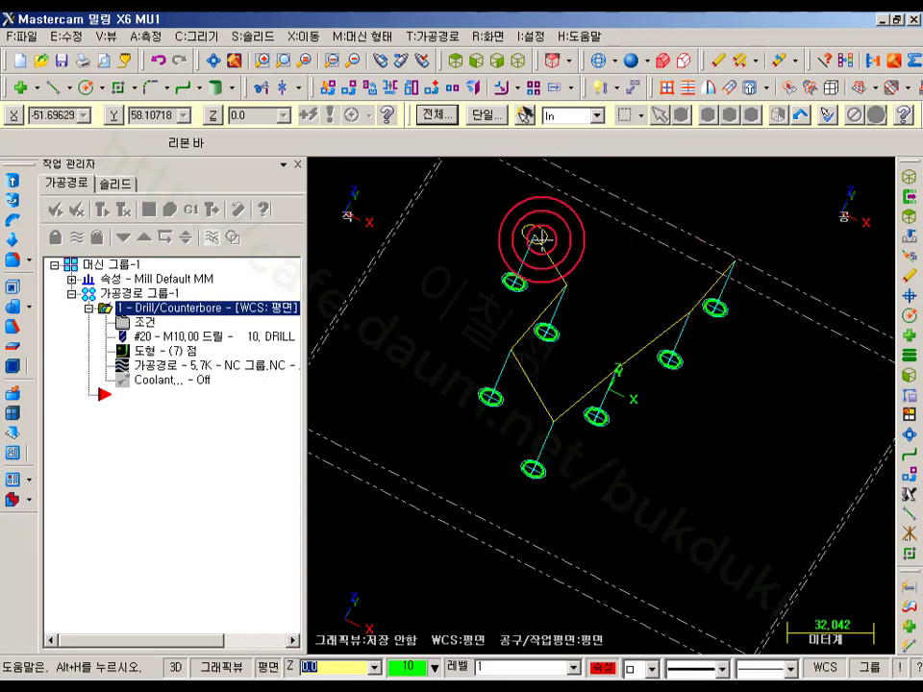
pyautogui.scroll(-4, 759, 434)
pyautogui.scroll(2, 678, 381)
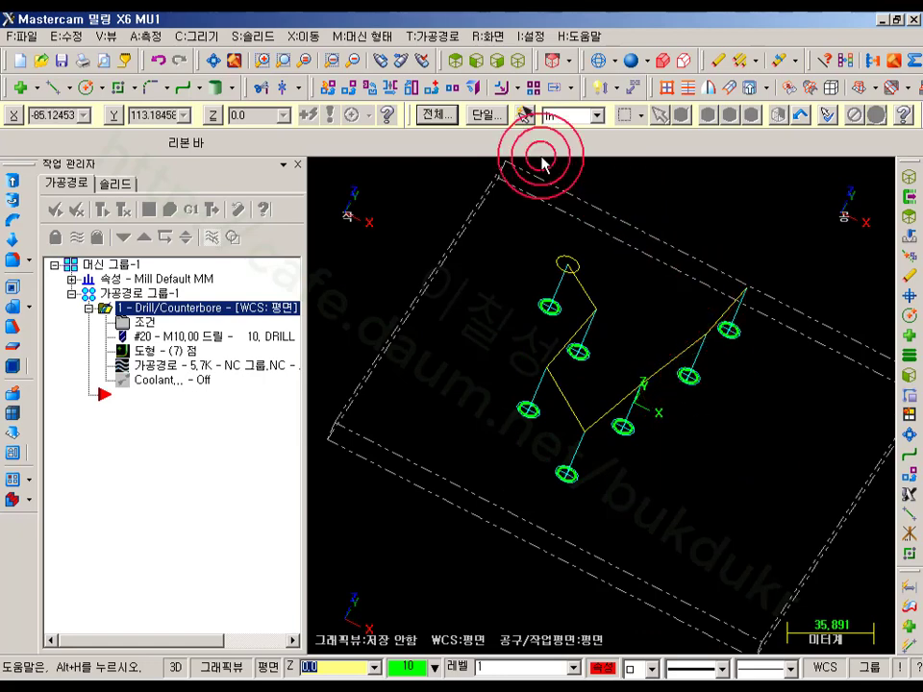
pyautogui.click(457, 63)
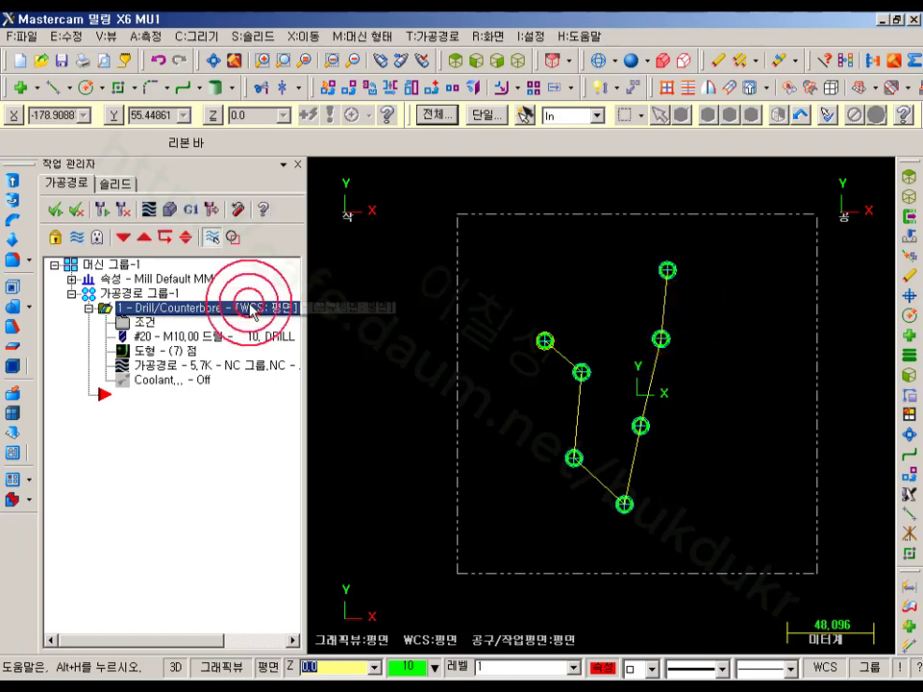
# - Sort the drill operation's points with the point-to-point (점에서 점으로) 2D method, starting from the uppermost 8 mm circle
pyautogui.click(150, 350)
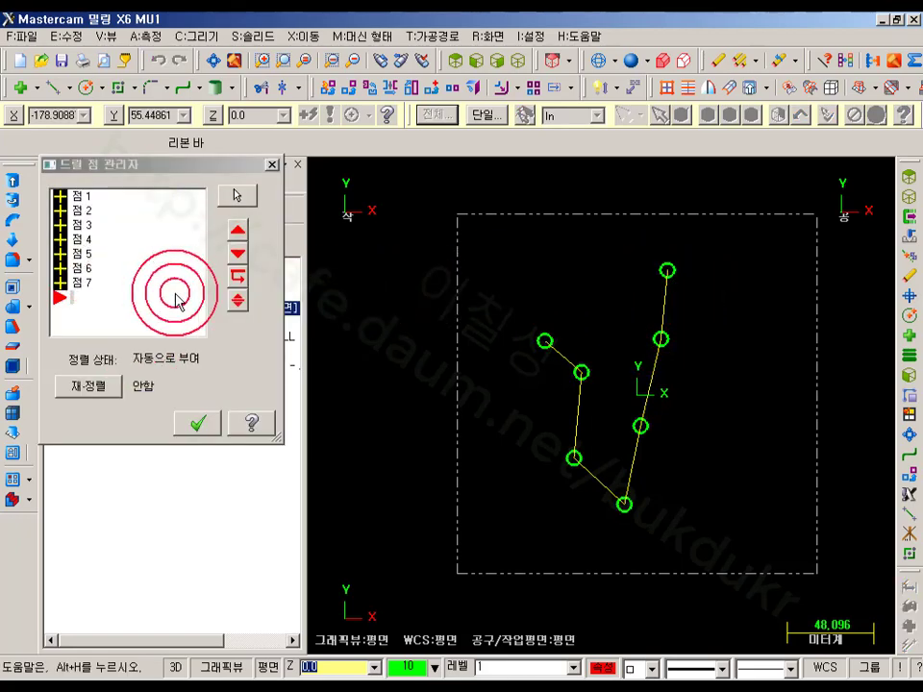
pyautogui.rightClick(128, 255)
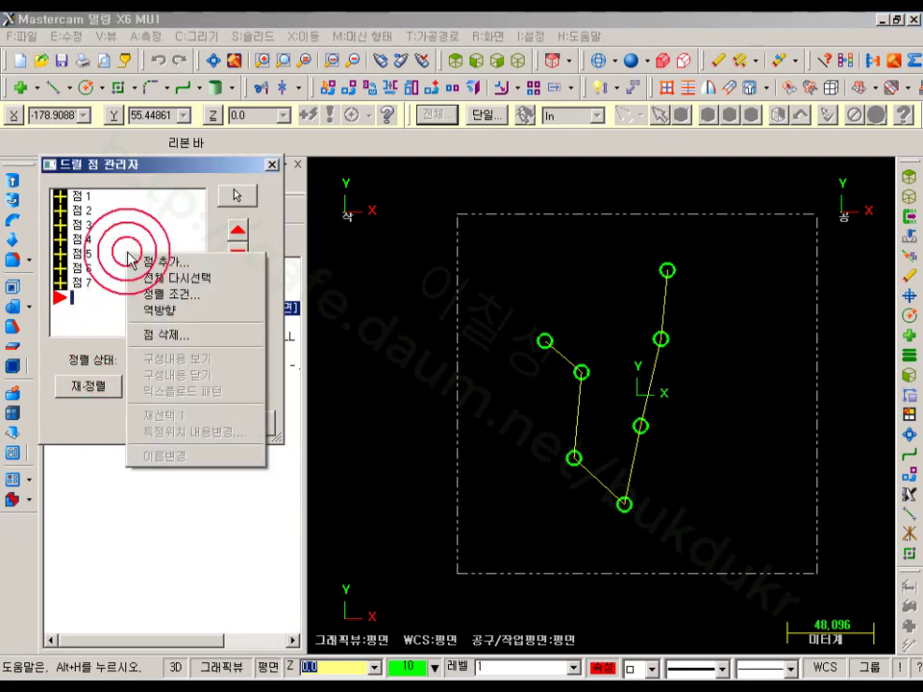
pyautogui.click(193, 304)
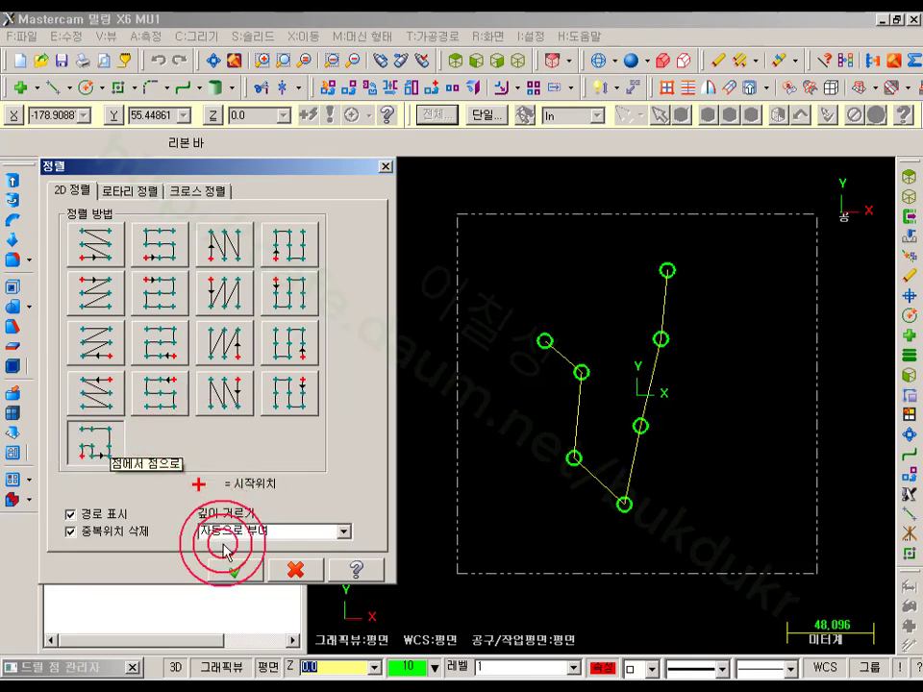
pyautogui.click(240, 571)
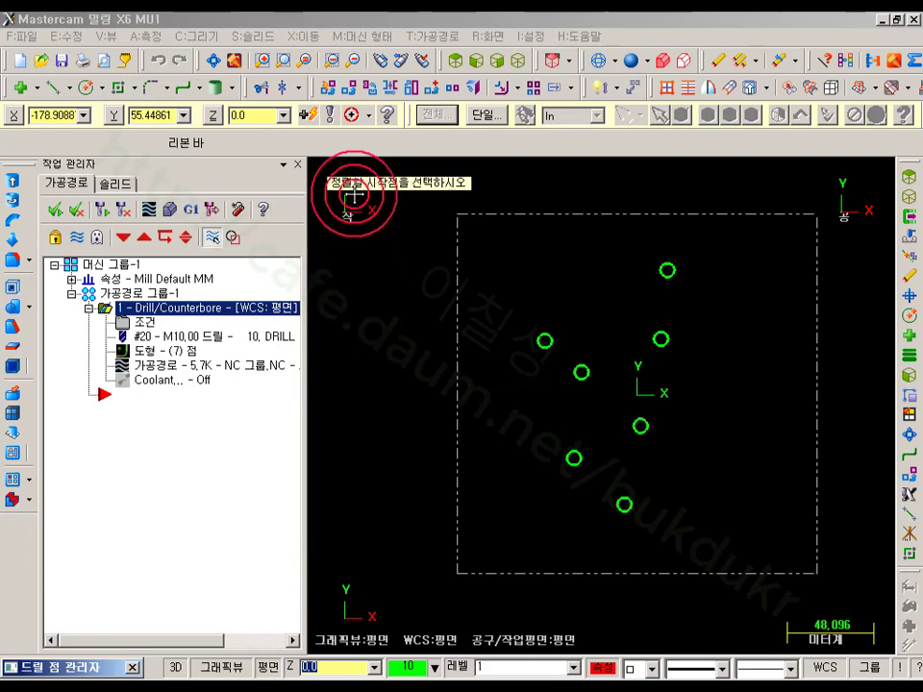
pyautogui.click(672, 272)
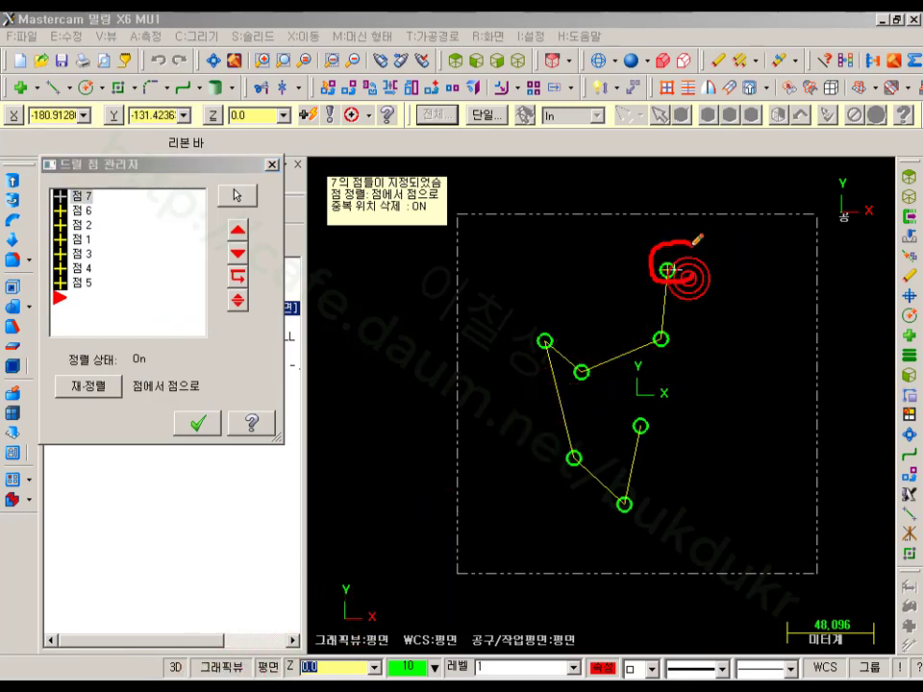
pyautogui.click(728, 212)
pyautogui.moveTo(693, 244)
pyautogui.mouseDown()
pyautogui.moveTo(693, 279)
pyautogui.moveTo(674, 329)
pyautogui.mouseUp()
pyautogui.moveTo(597, 366)
pyautogui.mouseDown()
pyautogui.moveTo(546, 342)
pyautogui.moveTo(573, 457)
pyautogui.moveTo(623, 501)
pyautogui.moveTo(640, 426)
pyautogui.mouseUp()
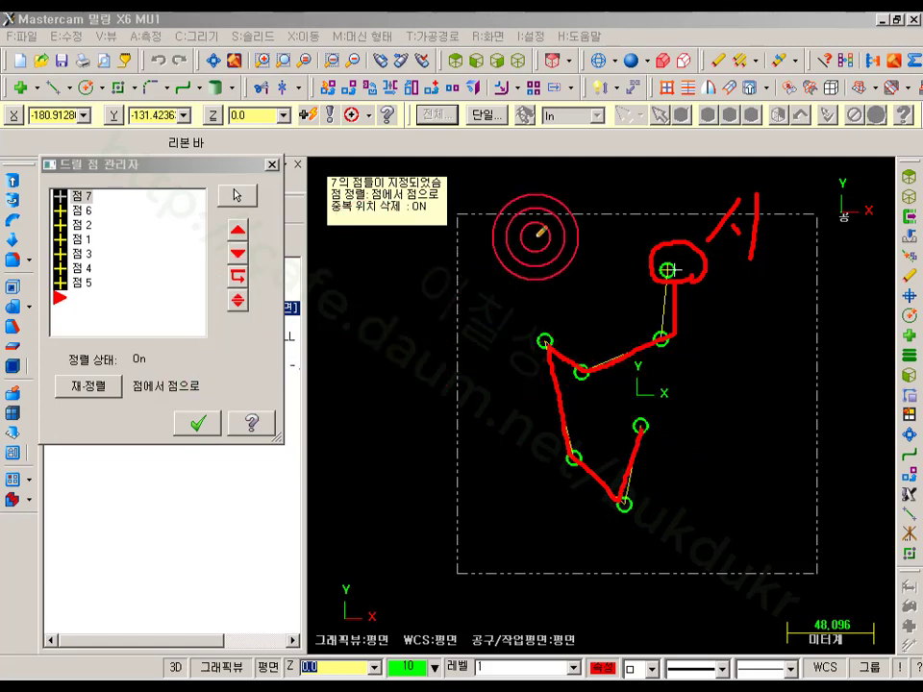
pyautogui.rightClick(535, 233)
pyautogui.click(571, 414)
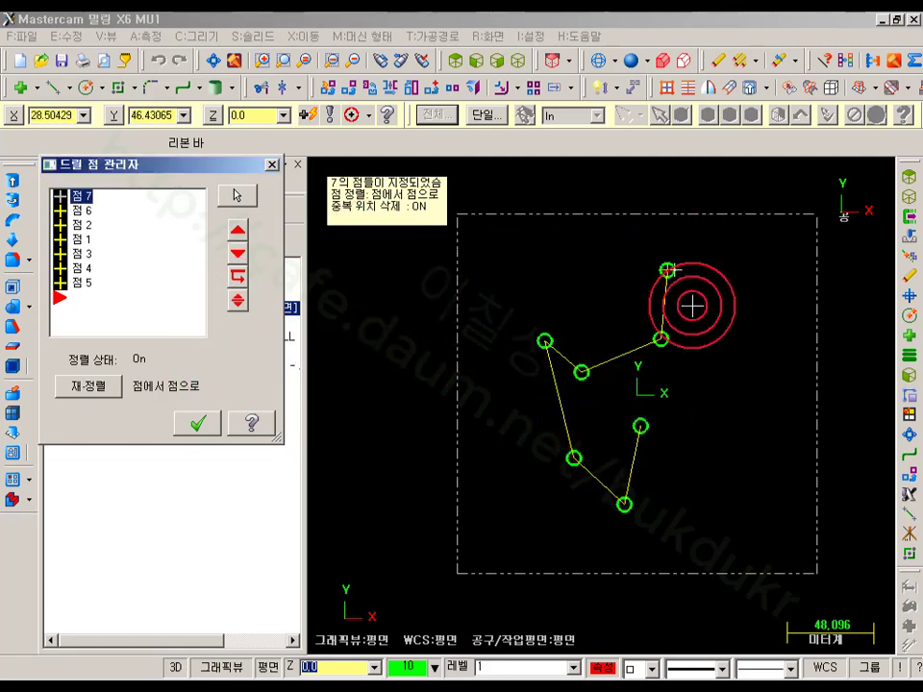
# - Accept the sorted drill points, regenerate the toolpath, and inspect the new order in isometric and top views
pyautogui.click(197, 423)
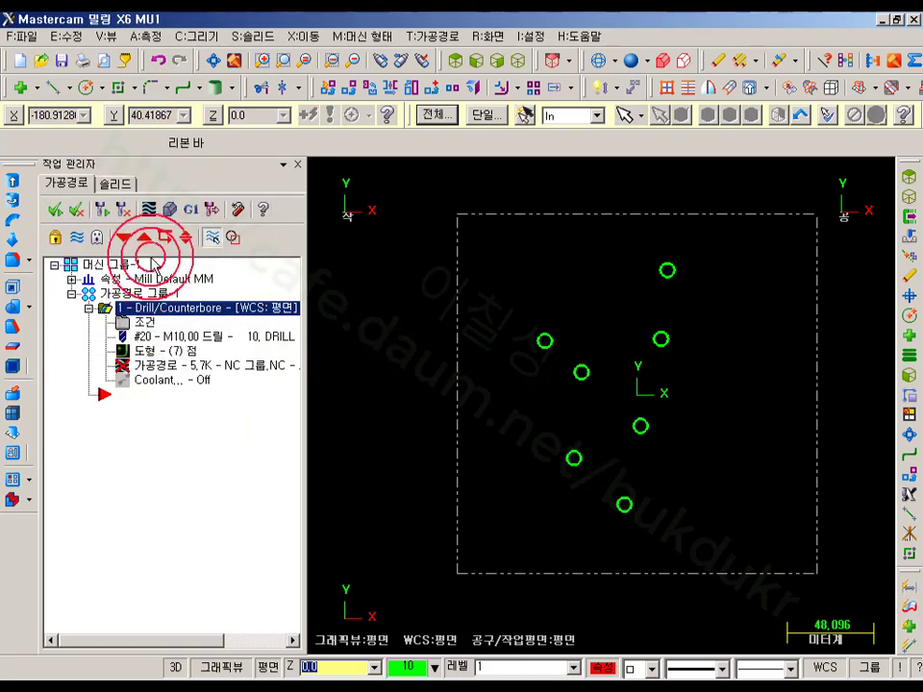
pyautogui.click(100, 210)
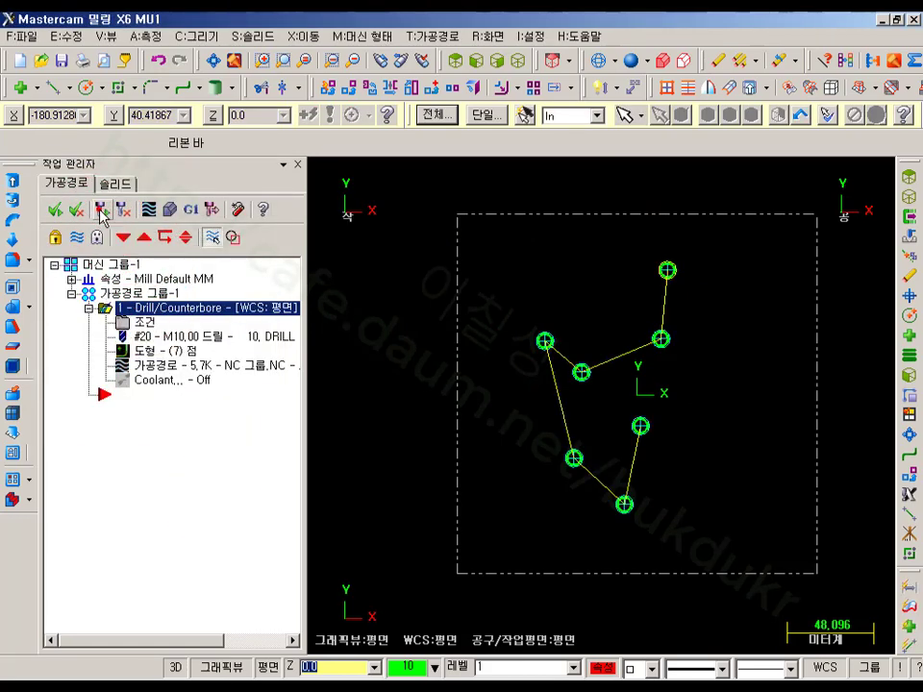
pyautogui.click(515, 68)
pyautogui.scroll(-3, 643, 437)
pyautogui.scroll(2, 643, 436)
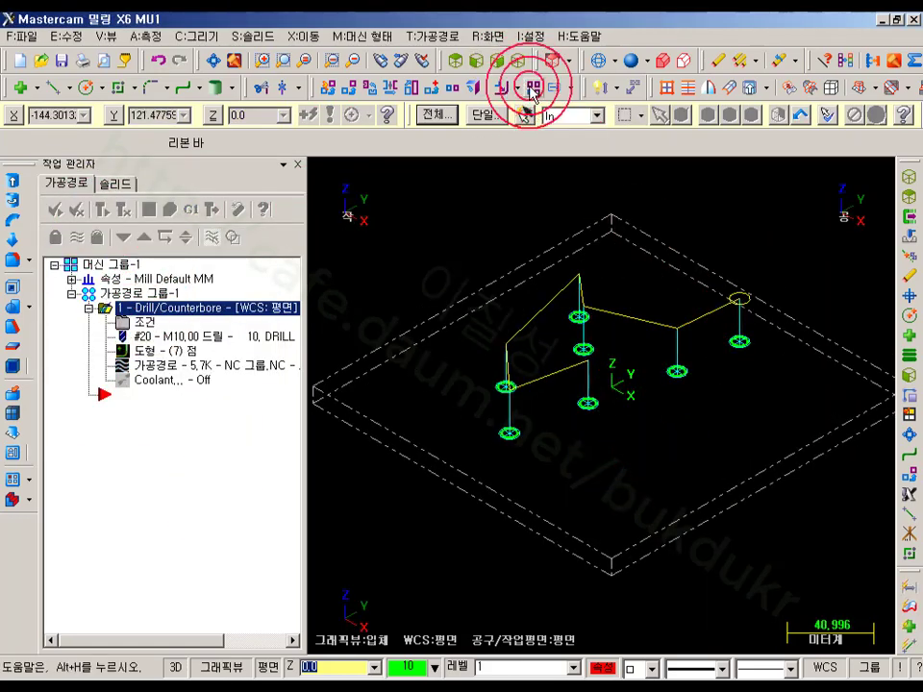
pyautogui.click(452, 60)
pyautogui.click(673, 400)
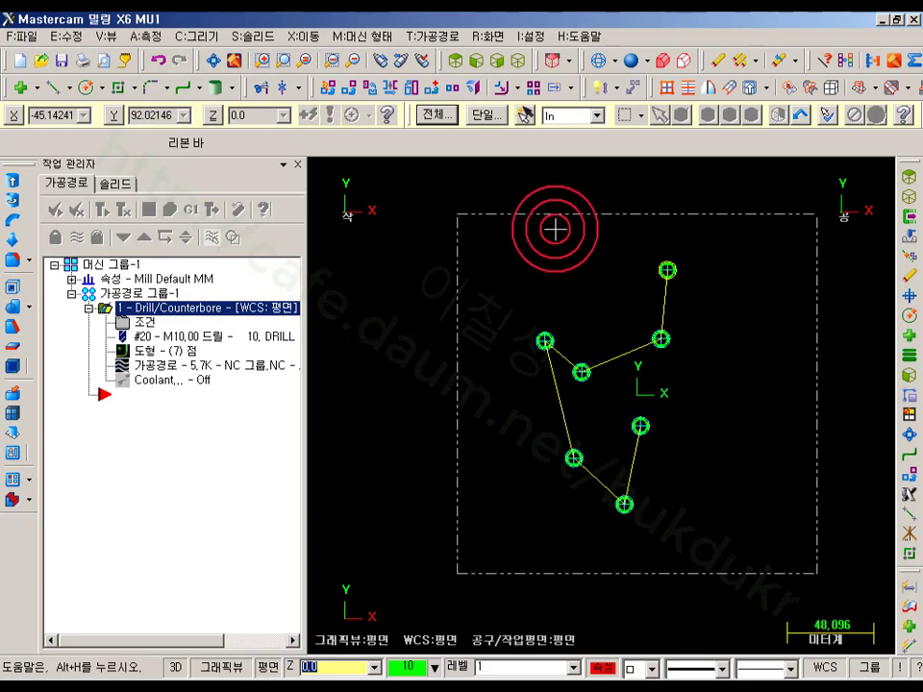
# - Sketch an open chain of connected straight lines in an irregular shape around the 8 mm circles and the stock outline
pyautogui.click(54, 88)
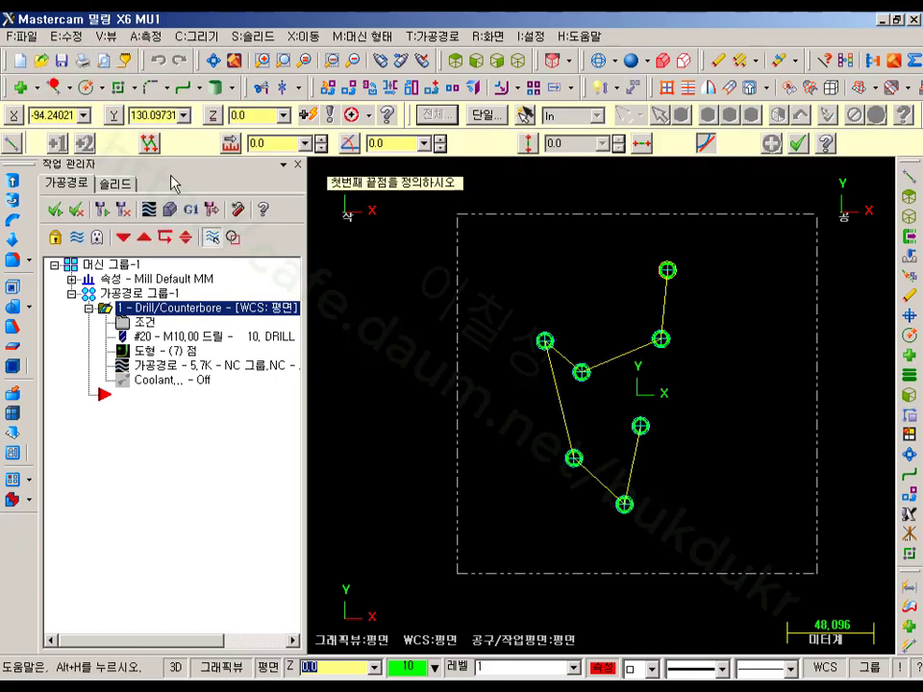
pyautogui.scroll(-2, 502, 492)
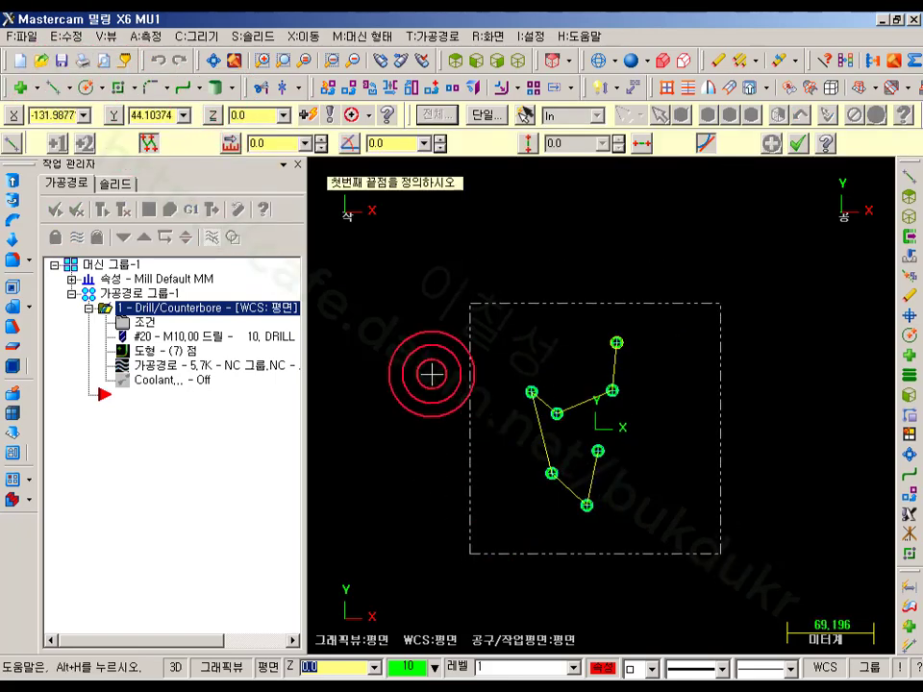
pyautogui.click(416, 386)
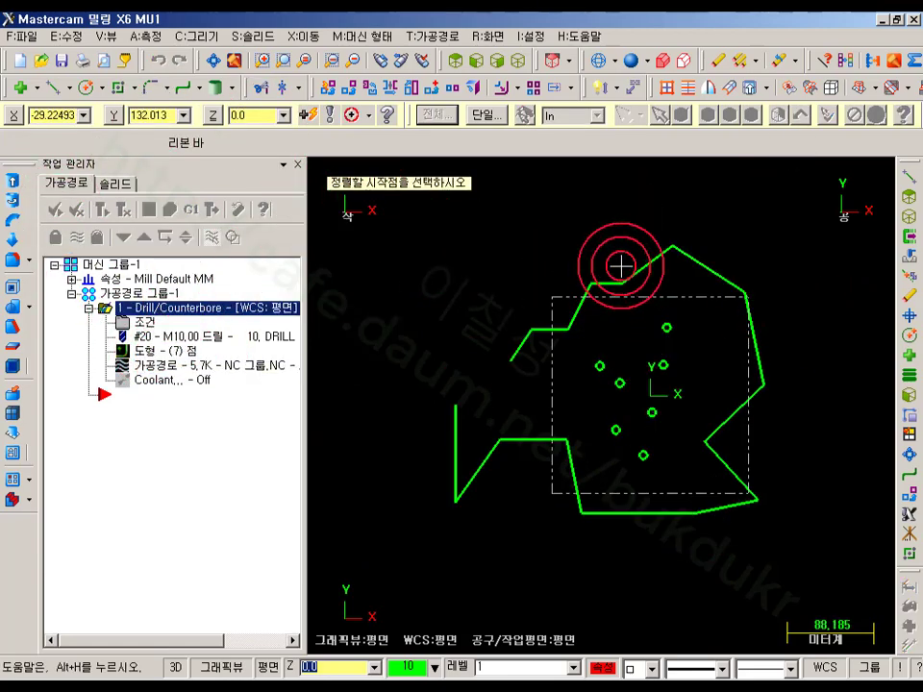
# - Open the drill operation's geometry and restart the selection of all its points with the entities (도형요소) method
pyautogui.click(670, 306)
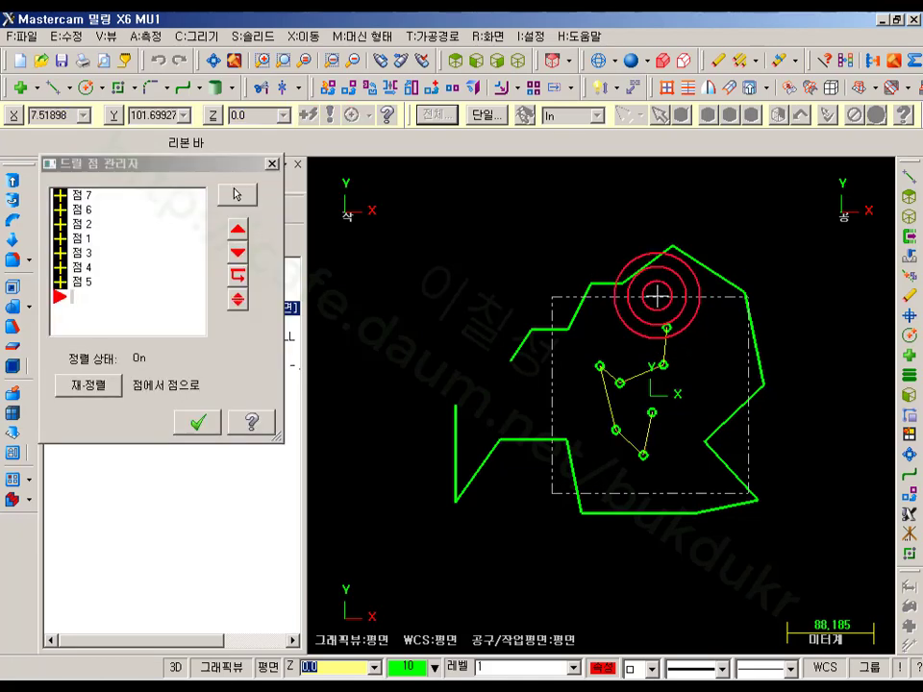
pyautogui.rightClick(163, 238)
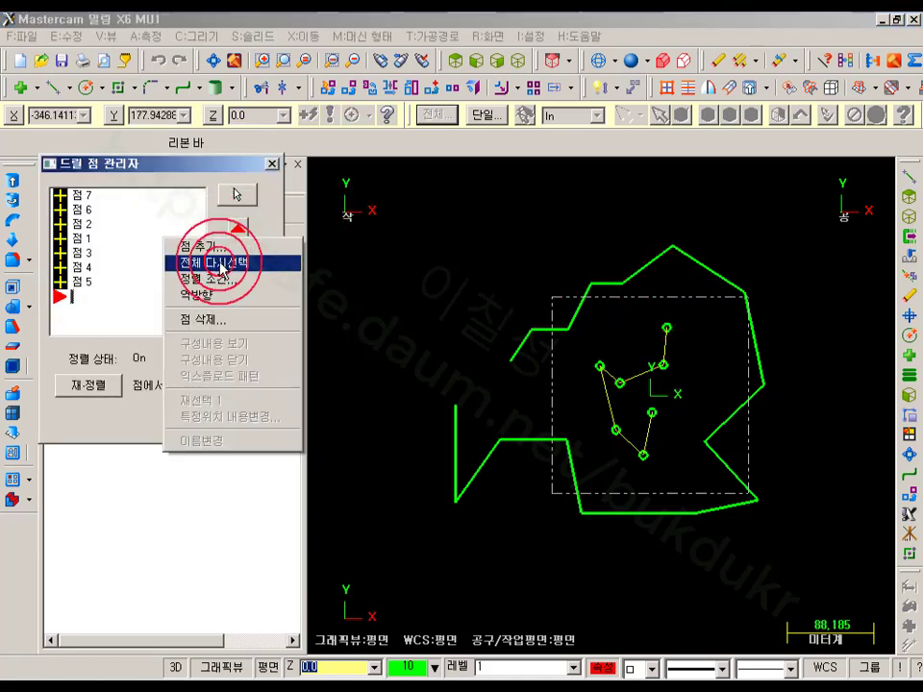
pyautogui.click(201, 262)
pyautogui.click(144, 248)
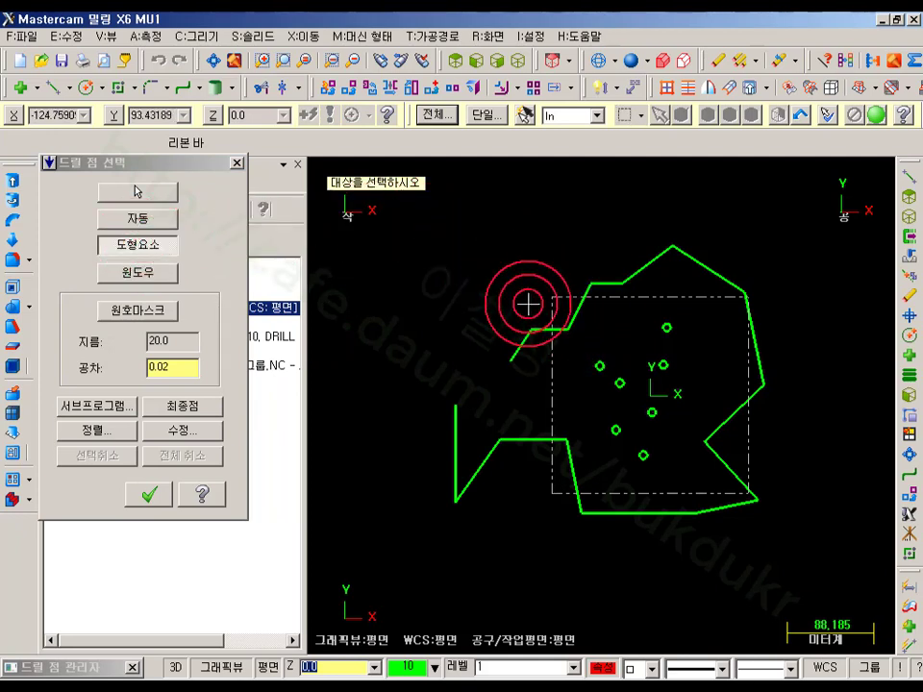
# - Select all the line segments of the open chain as drill entities, and accept the resulting drill points in isometric view
pyautogui.click(519, 346)
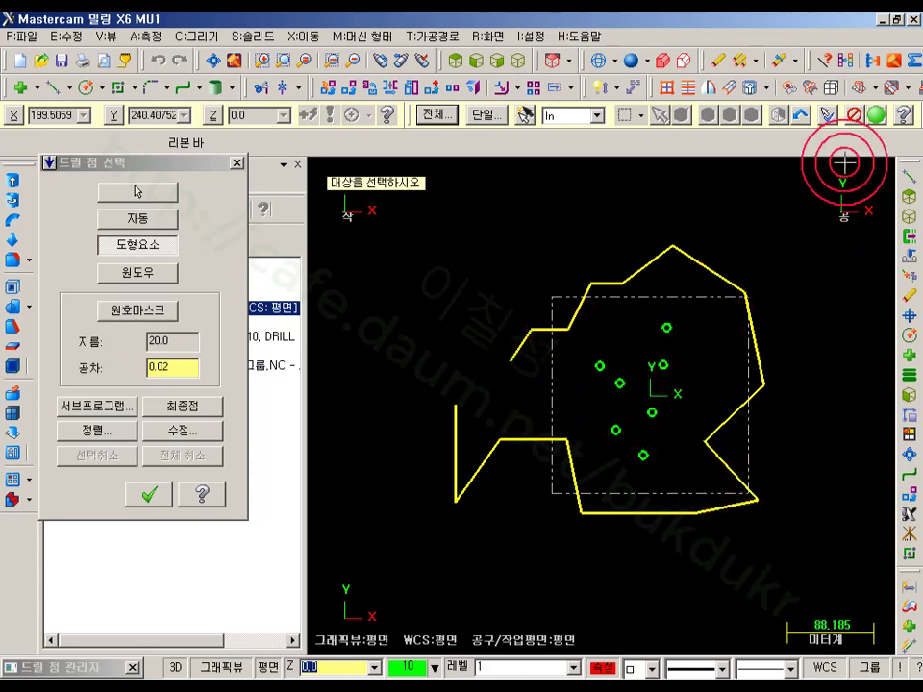
pyautogui.click(868, 123)
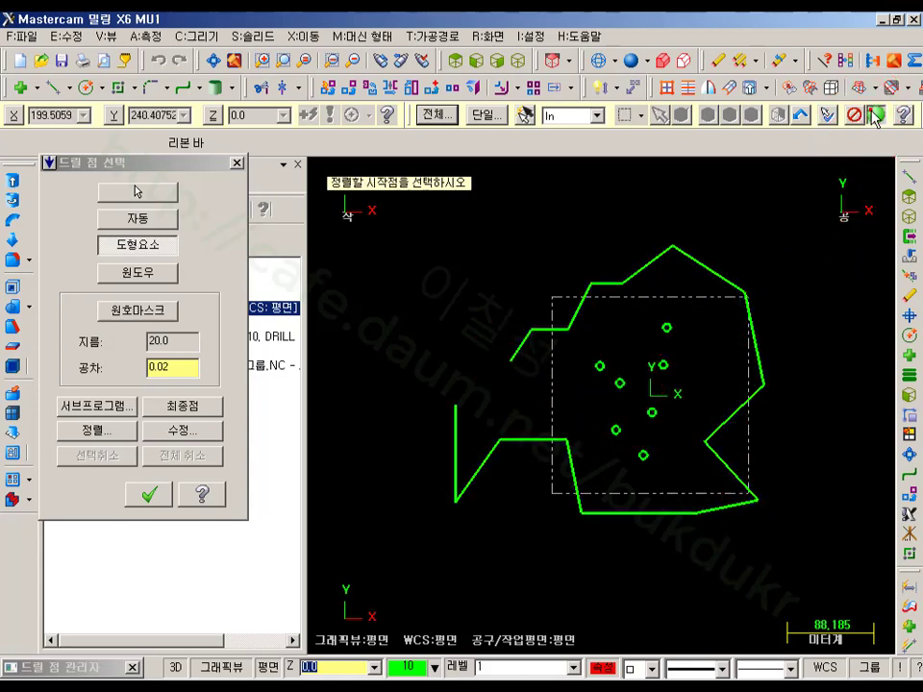
pyautogui.click(149, 495)
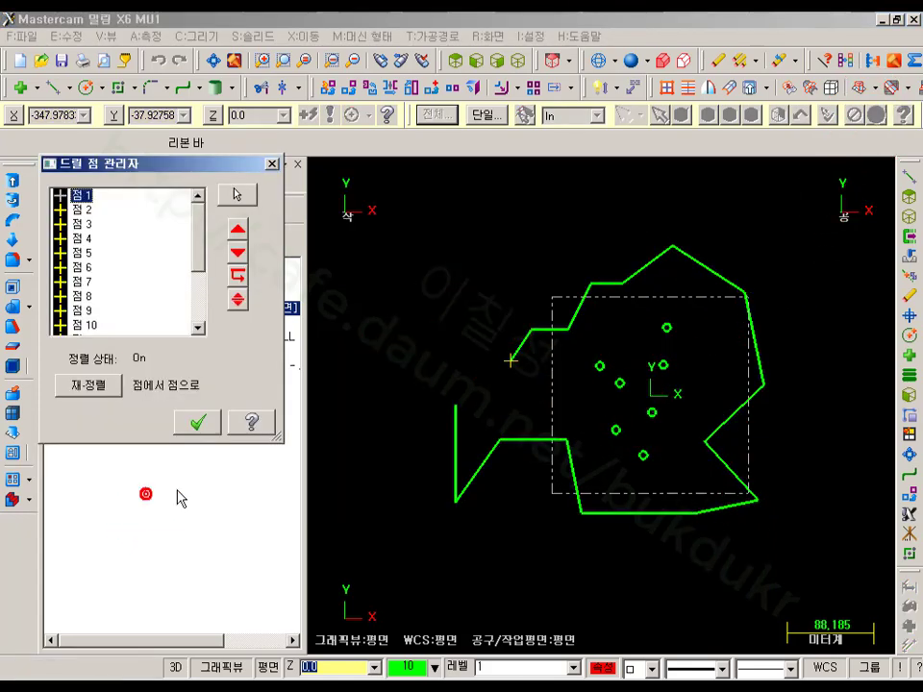
pyautogui.click(519, 59)
pyautogui.click(188, 420)
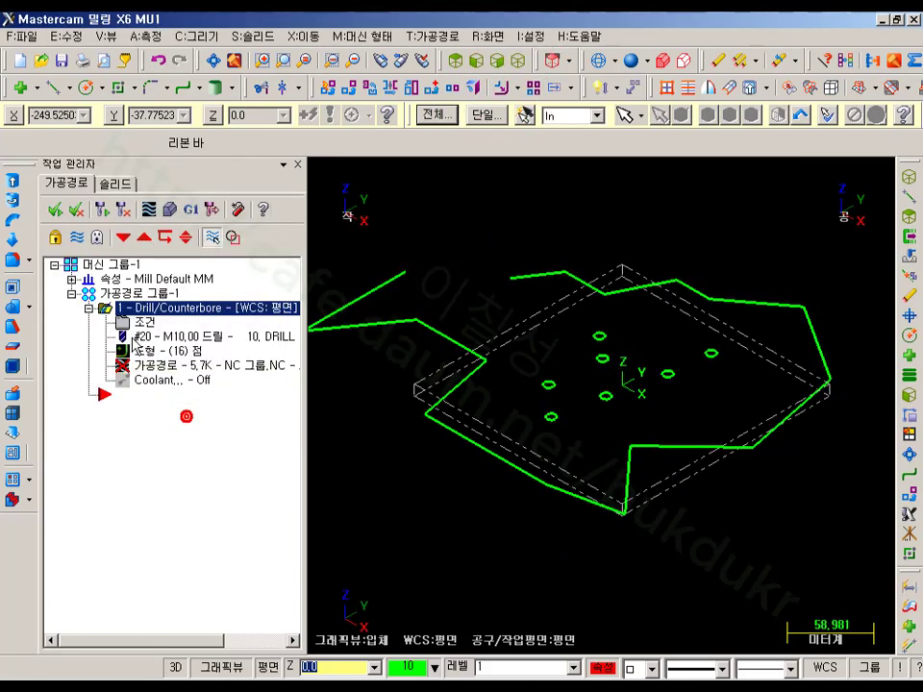
# - Regenerate the drill toolpath for the endpoints of the open line chain
pyautogui.click(100, 209)
pyautogui.click(762, 500)
pyautogui.click(583, 329)
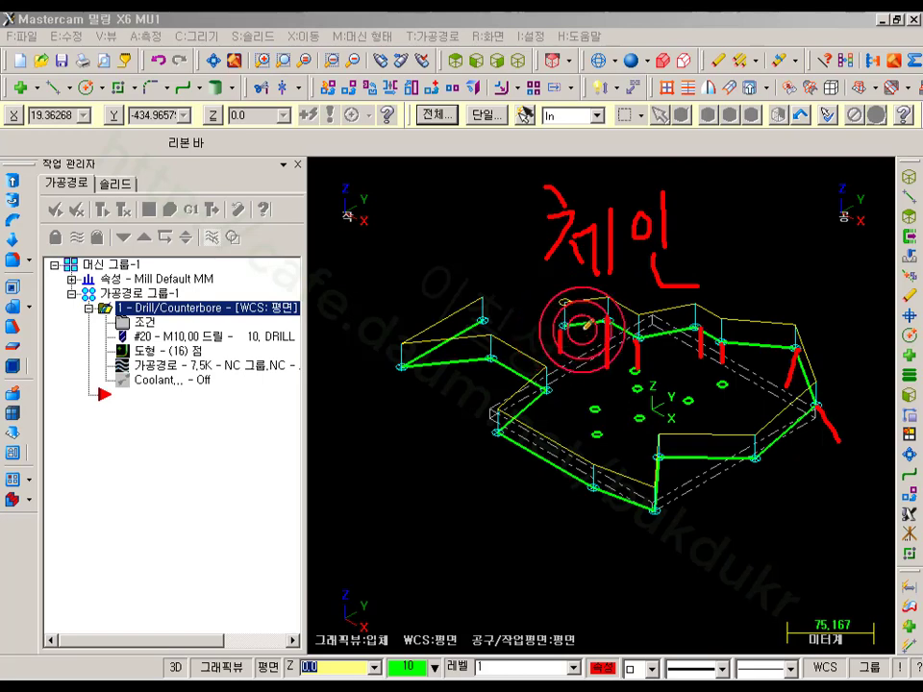
pyautogui.rightClick(428, 207)
pyautogui.click(463, 384)
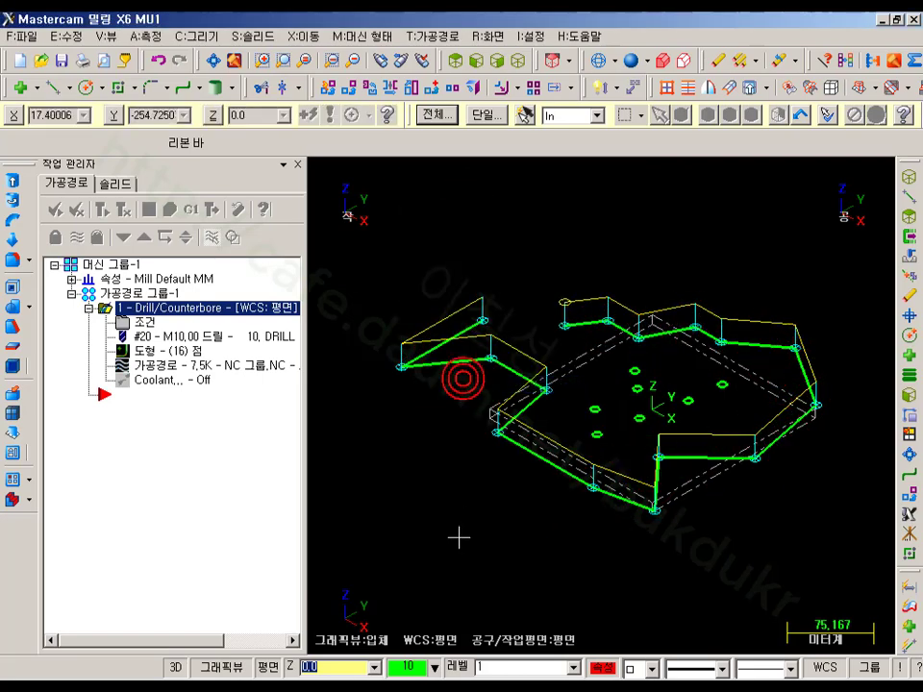
# - Clear all drill points from the operation's geometry by restarting the selection in top view, and accept the empty point list
pyautogui.click(138, 326)
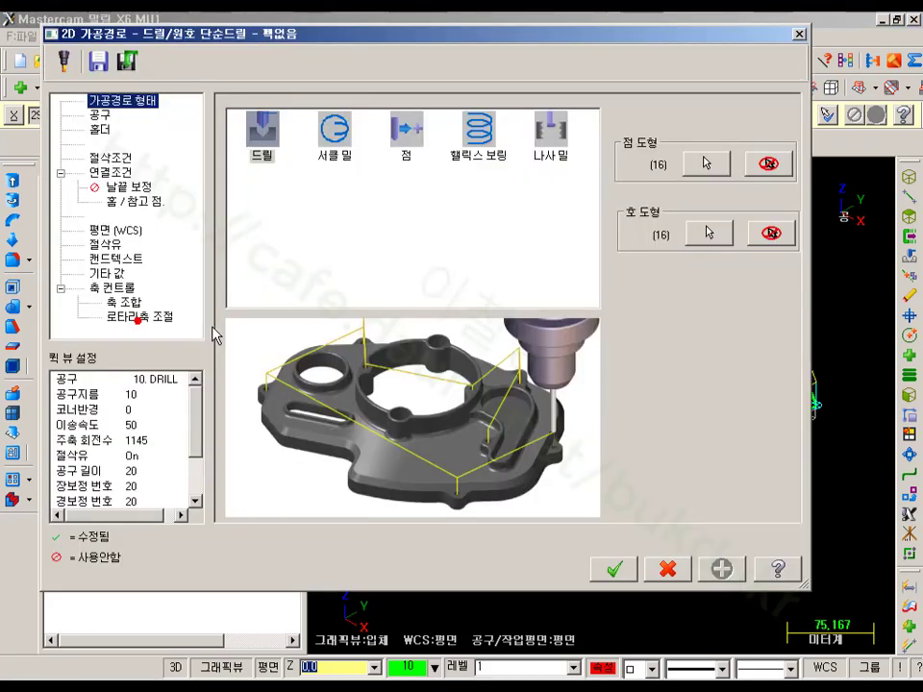
pyautogui.click(767, 163)
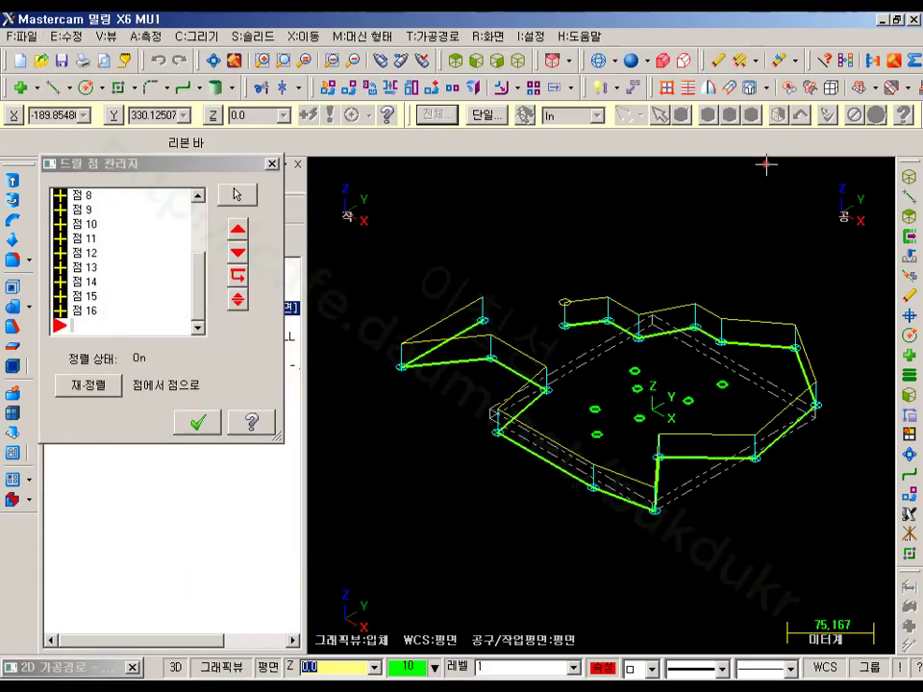
pyautogui.rightClick(158, 227)
pyautogui.click(205, 253)
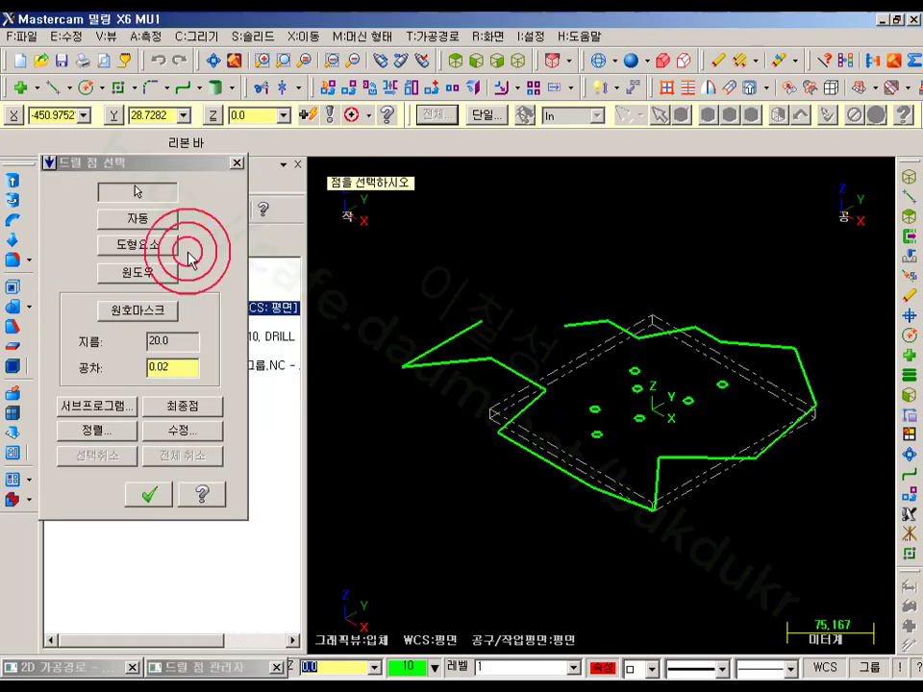
pyautogui.click(474, 60)
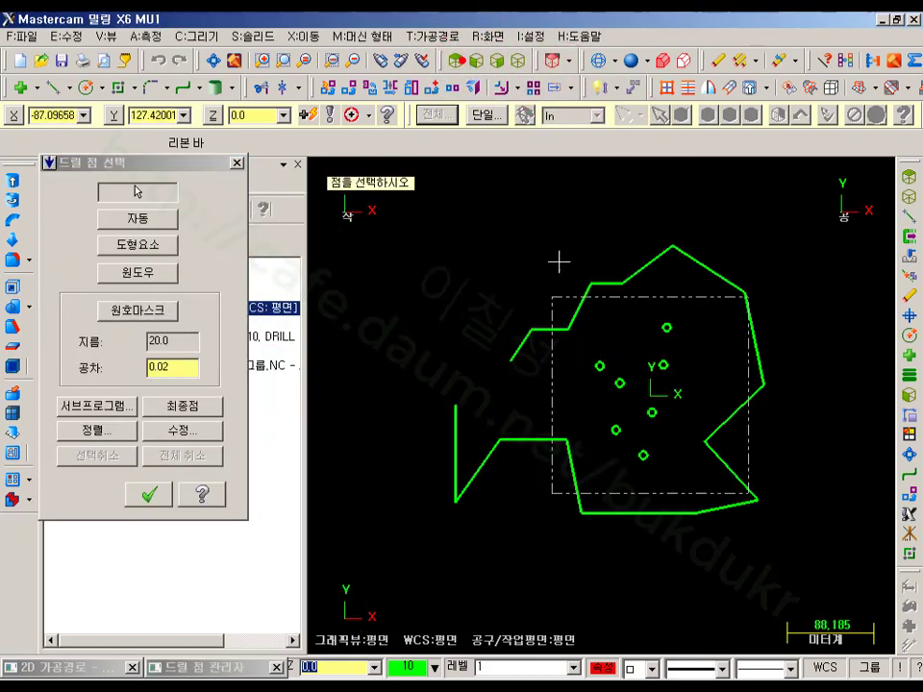
pyautogui.click(152, 220)
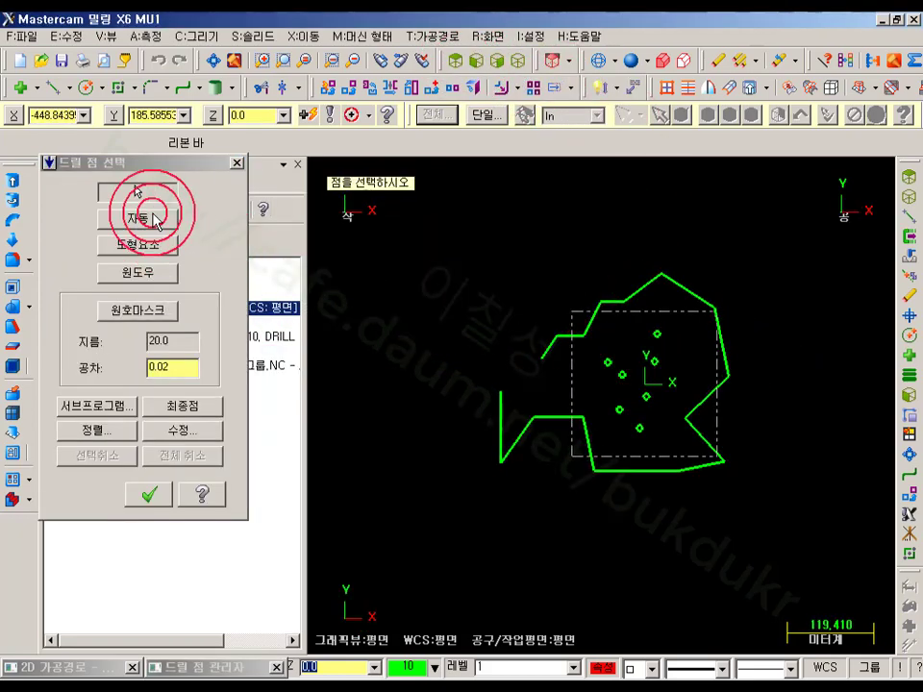
pyautogui.click(143, 274)
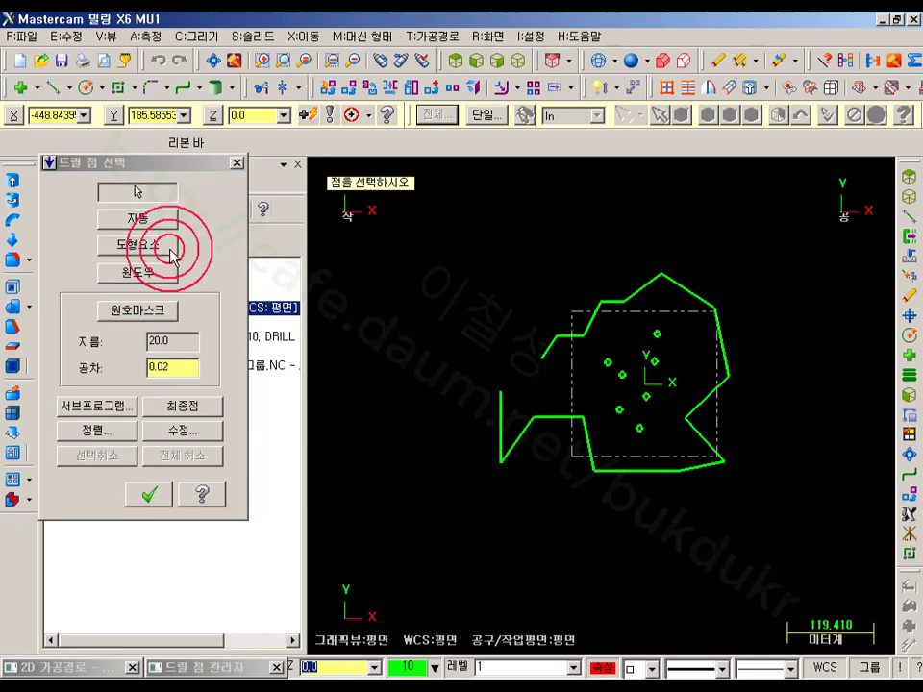
pyautogui.click(236, 162)
pyautogui.click(190, 419)
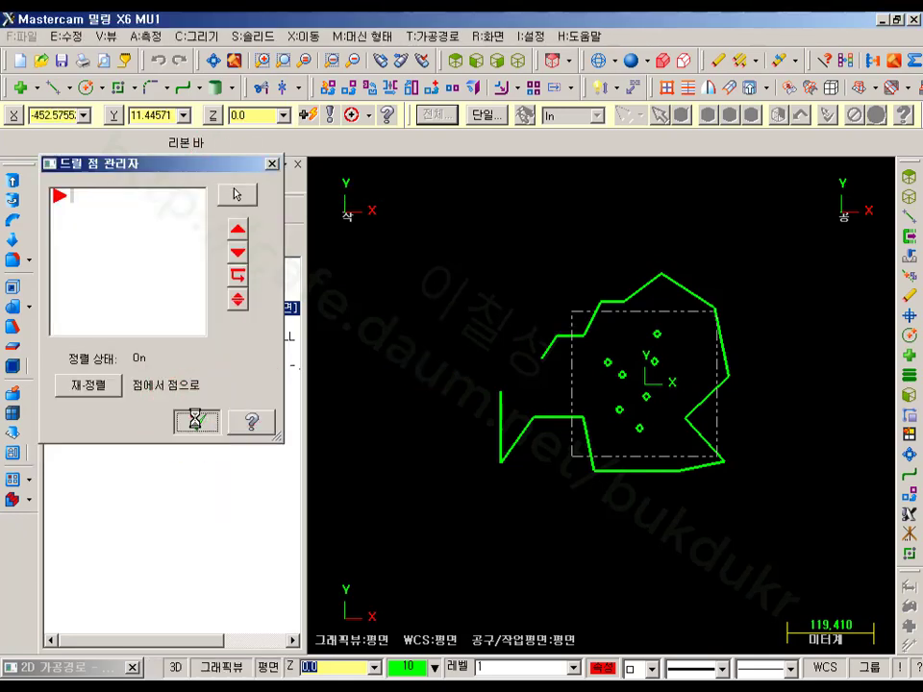
# - Unhide all geometry, isolate only the points arranged around the large circle, and turn off the drill toolpath display
pyautogui.click(686, 556)
pyautogui.scroll(-2, 617, 459)
pyautogui.scroll(2, 617, 459)
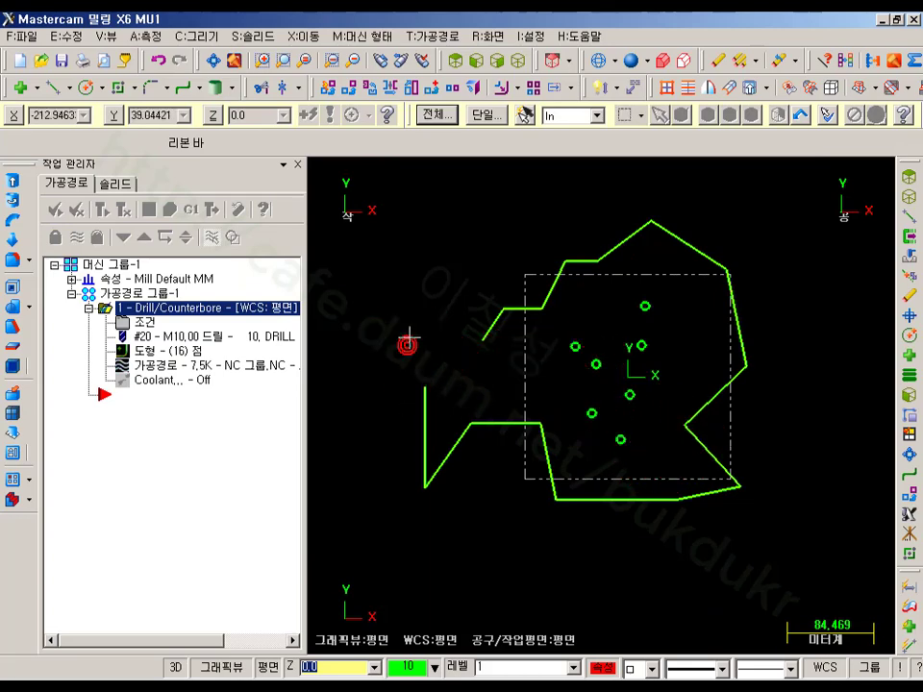
pyautogui.hotkey('alt', 'e')
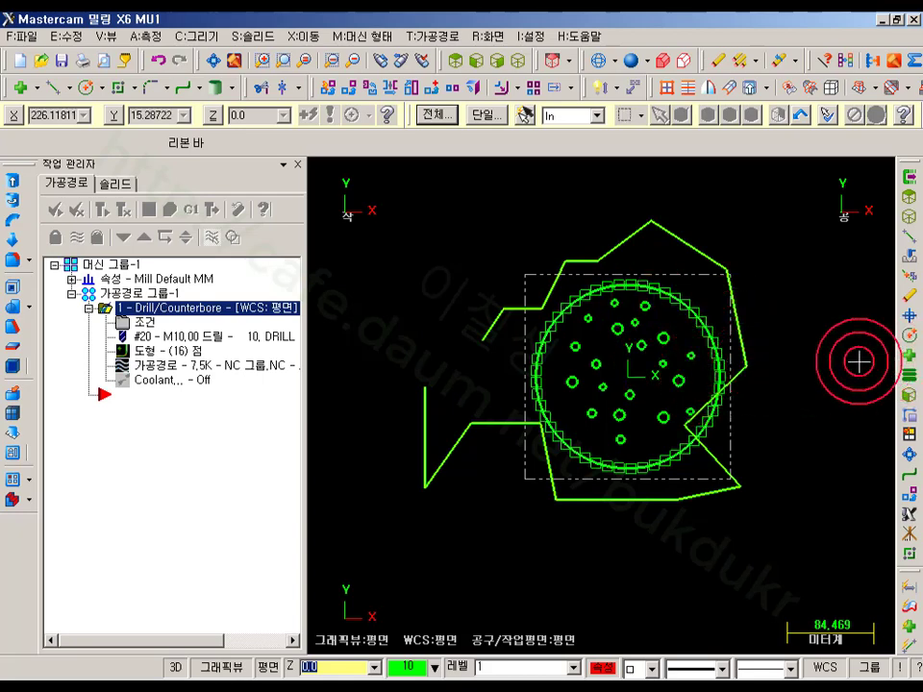
pyautogui.moveTo(878, 558); pyautogui.dragTo(881, 206)
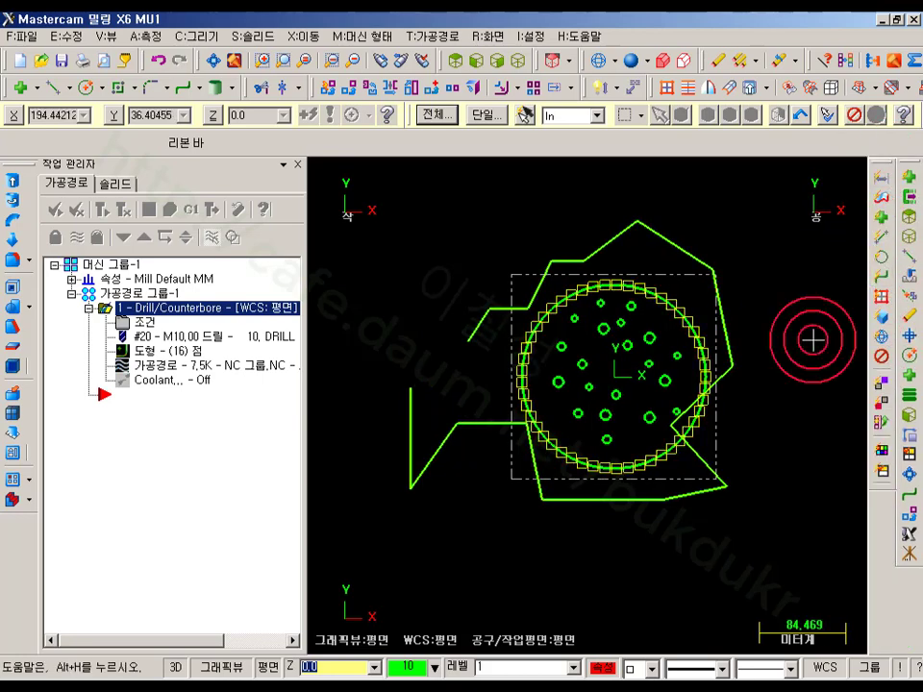
pyautogui.scroll(3, 674, 335)
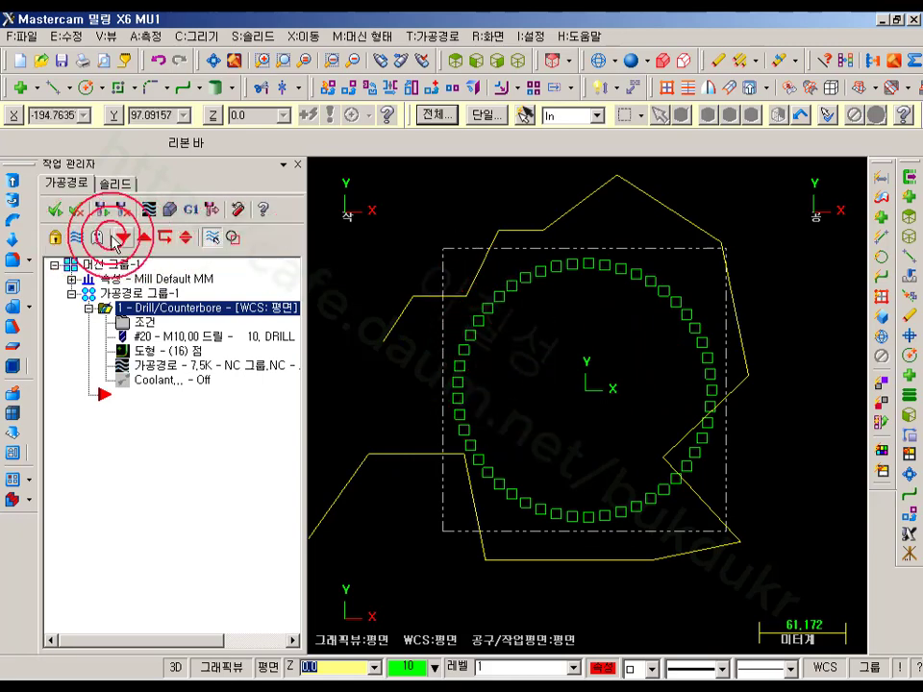
pyautogui.click(83, 238)
pyautogui.scroll(1, 455, 367)
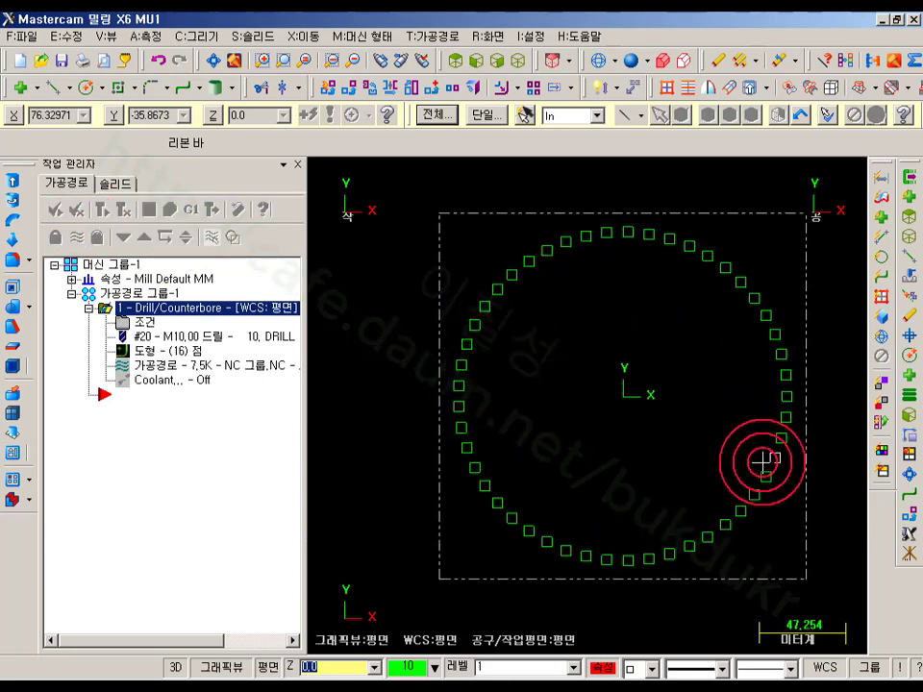
pyautogui.scroll(-2, 703, 369)
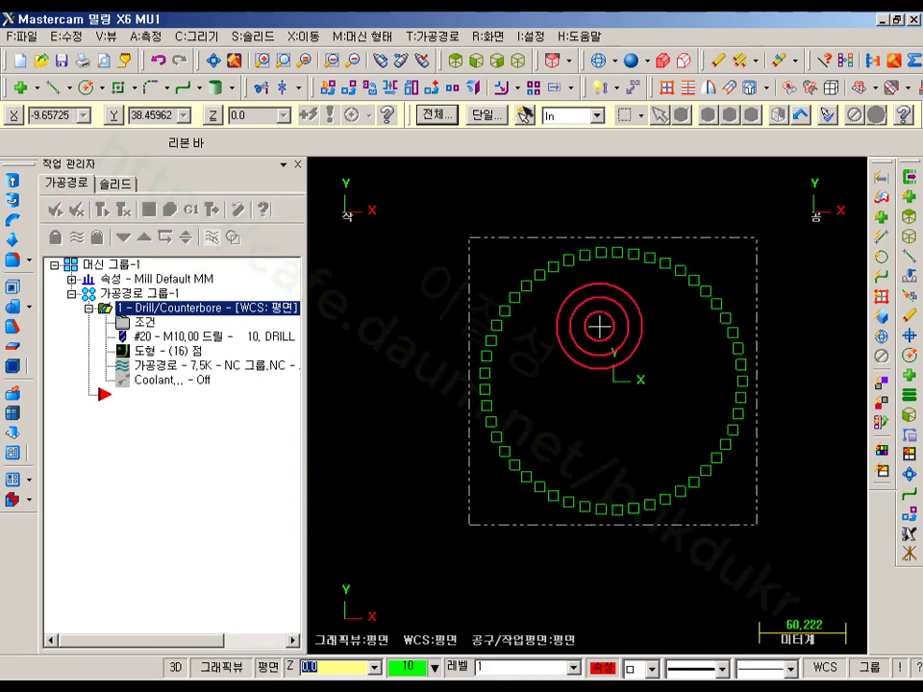
# - Reopen the drill operation's geometry and restart the selection of all its points with the window (원도우) method
pyautogui.click(154, 352)
pyautogui.click(485, 382)
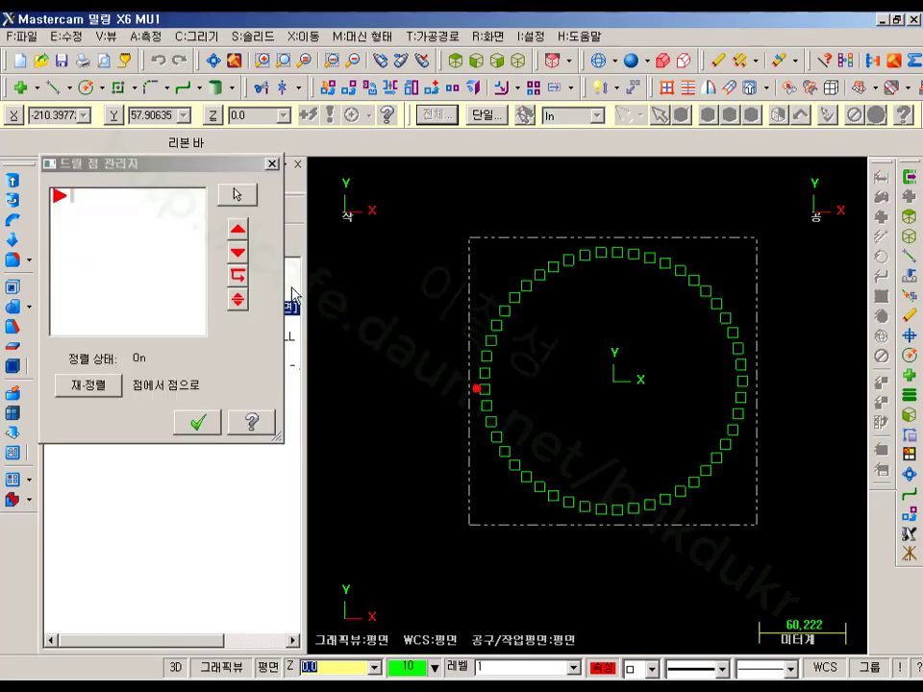
pyautogui.rightClick(140, 218)
pyautogui.click(149, 258)
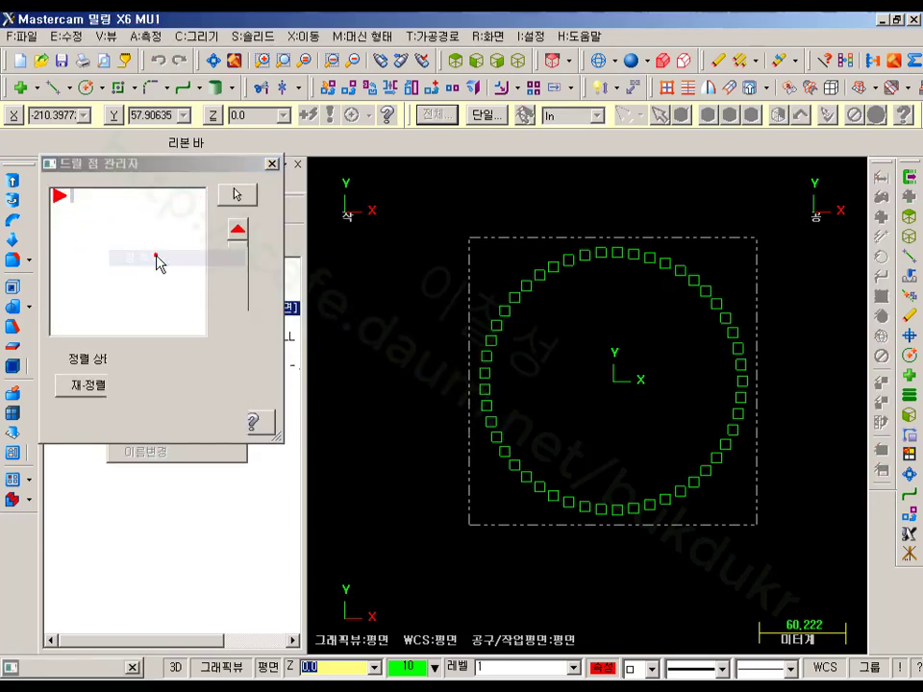
pyautogui.click(199, 300)
pyautogui.click(143, 273)
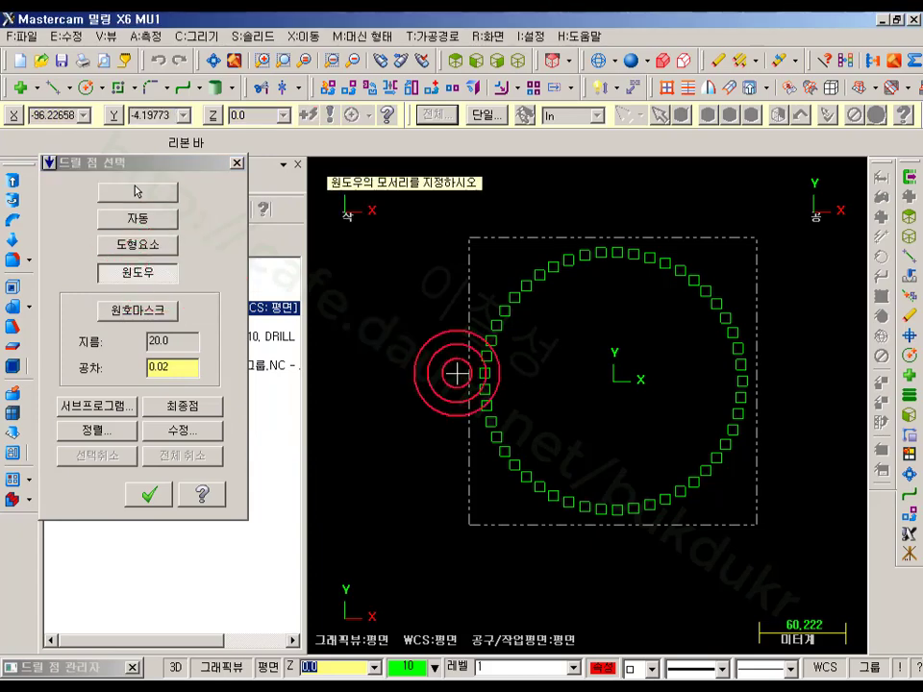
# - Window-select the right half of the point ring, set the sorting start point above its upper end, and accept the drill points
pyautogui.scroll(-3, 673, 407)
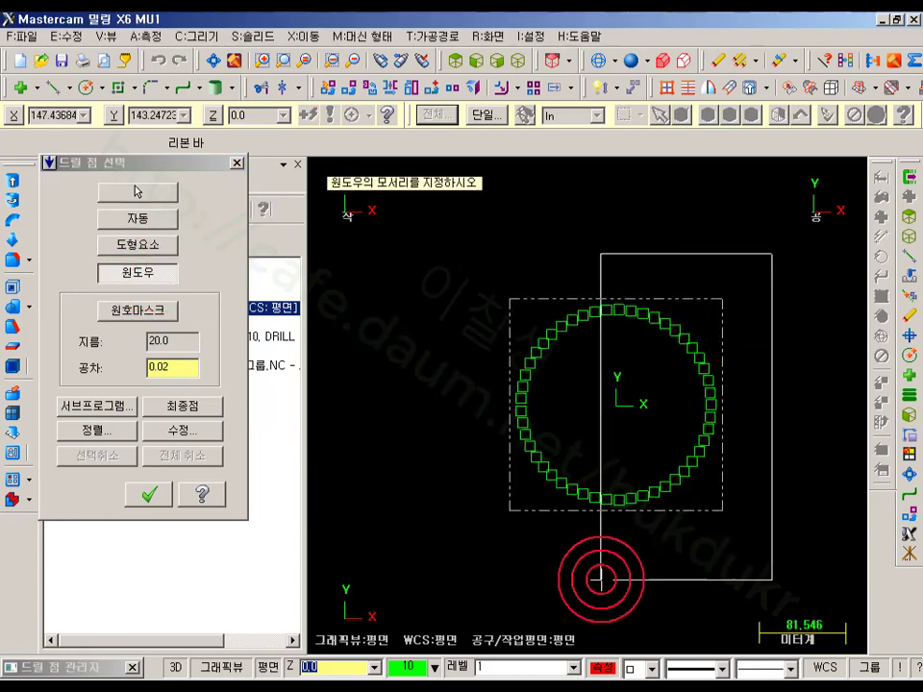
pyautogui.click(603, 580)
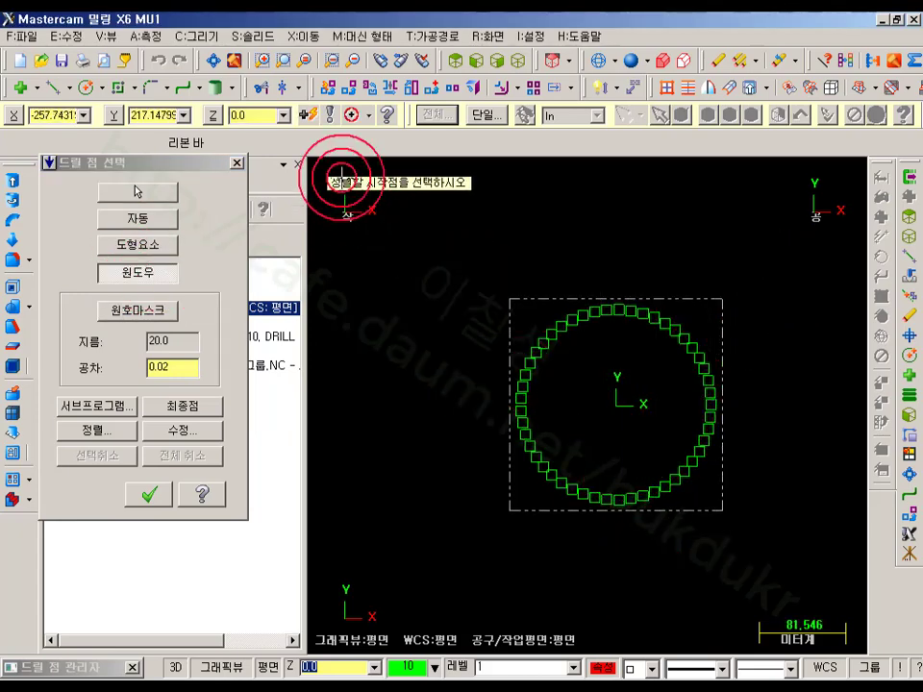
pyautogui.click(595, 242)
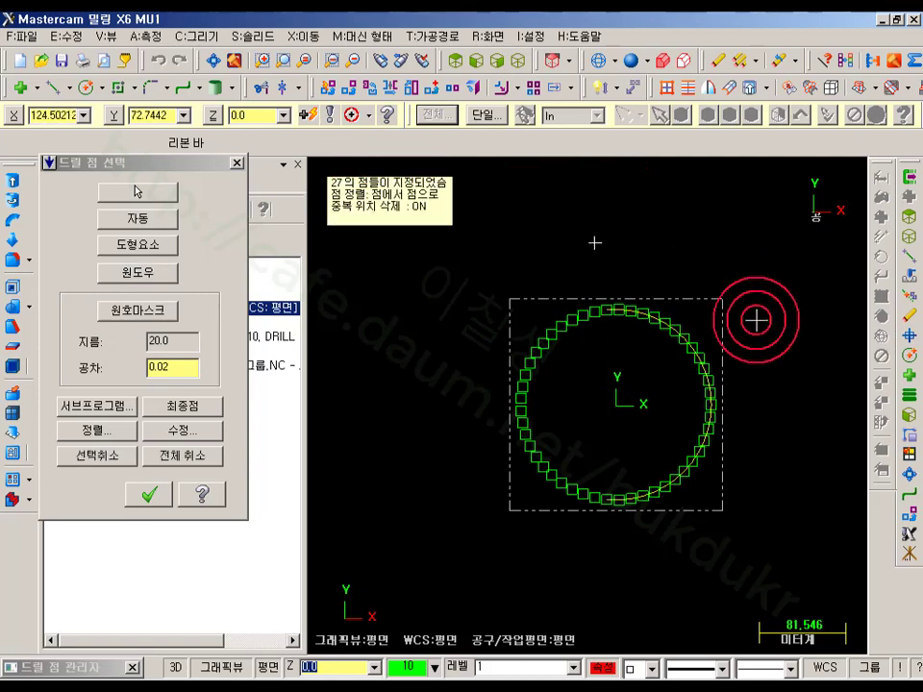
pyautogui.scroll(5, 758, 387)
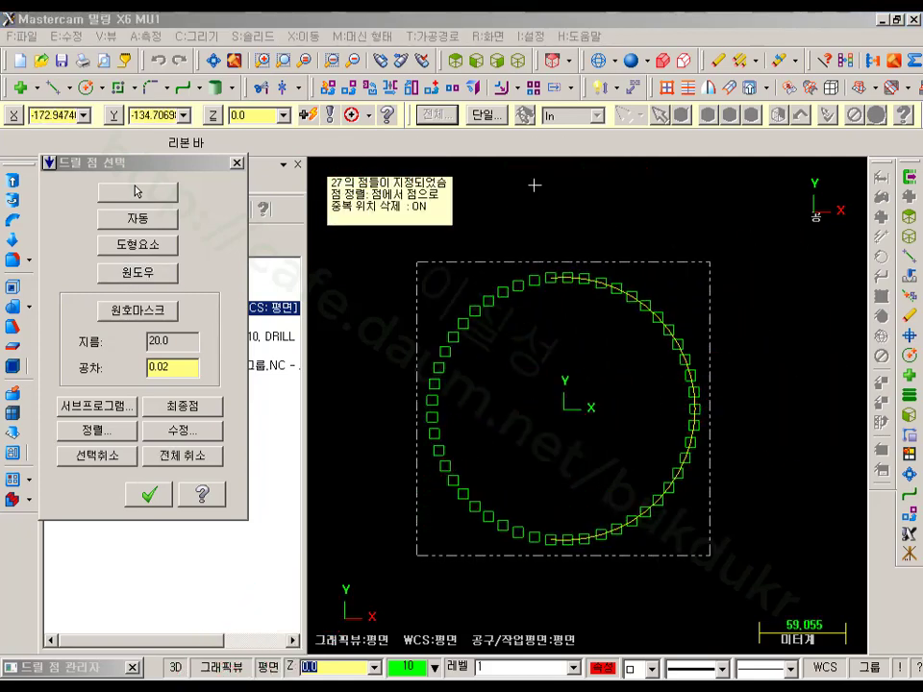
pyautogui.moveTo(558, 502)
pyautogui.mouseDown()
pyautogui.moveTo(748, 586)
pyautogui.moveTo(740, 230)
pyautogui.moveTo(552, 213)
pyautogui.moveTo(594, 215)
pyautogui.mouseUp()
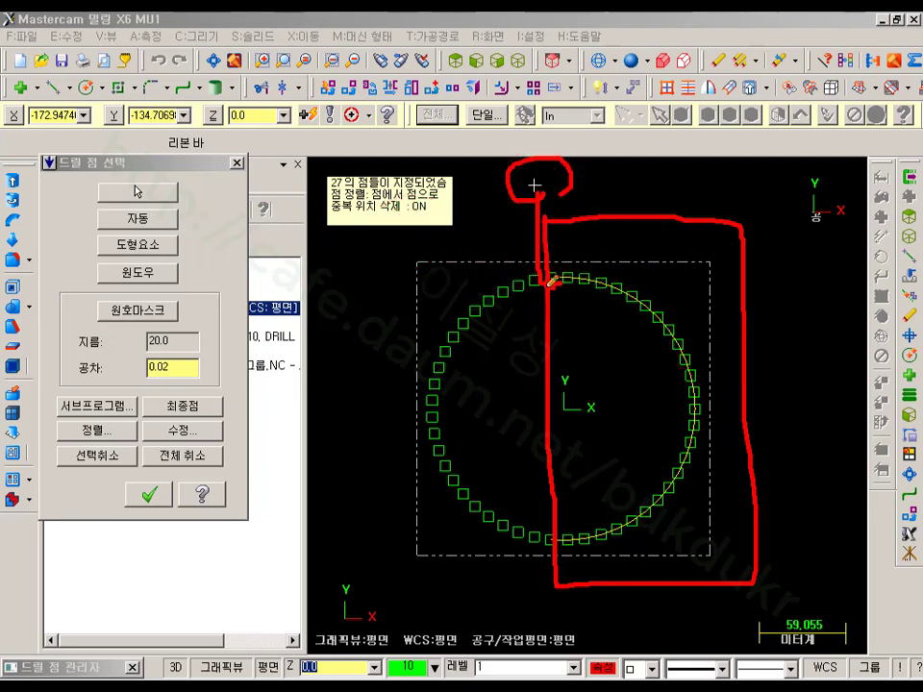
pyautogui.moveTo(673, 320)
pyautogui.mouseDown()
pyautogui.moveTo(688, 466)
pyautogui.moveTo(566, 552)
pyautogui.mouseUp()
pyautogui.rightClick(786, 288)
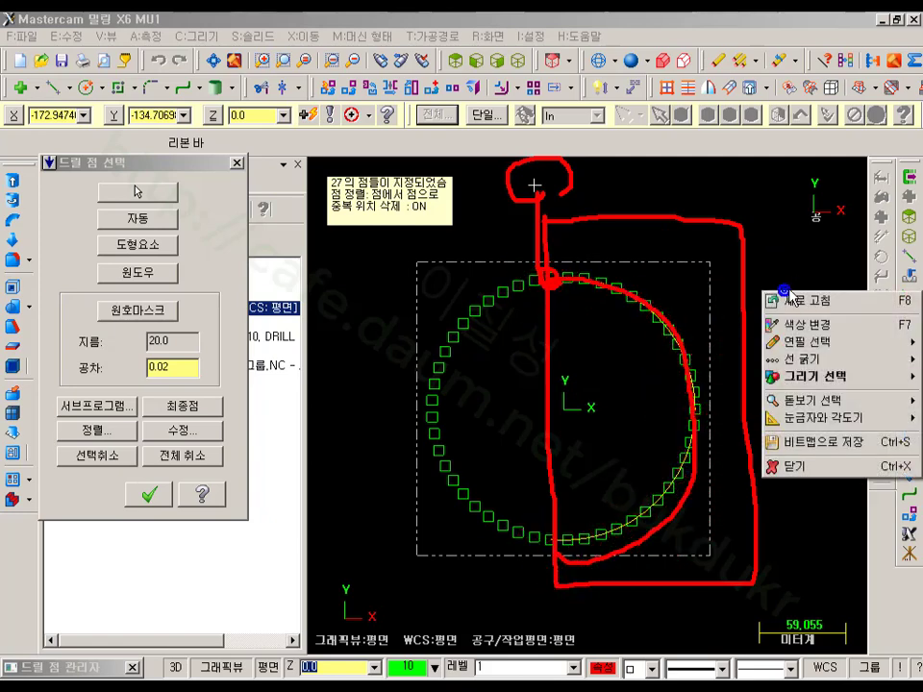
pyautogui.click(794, 466)
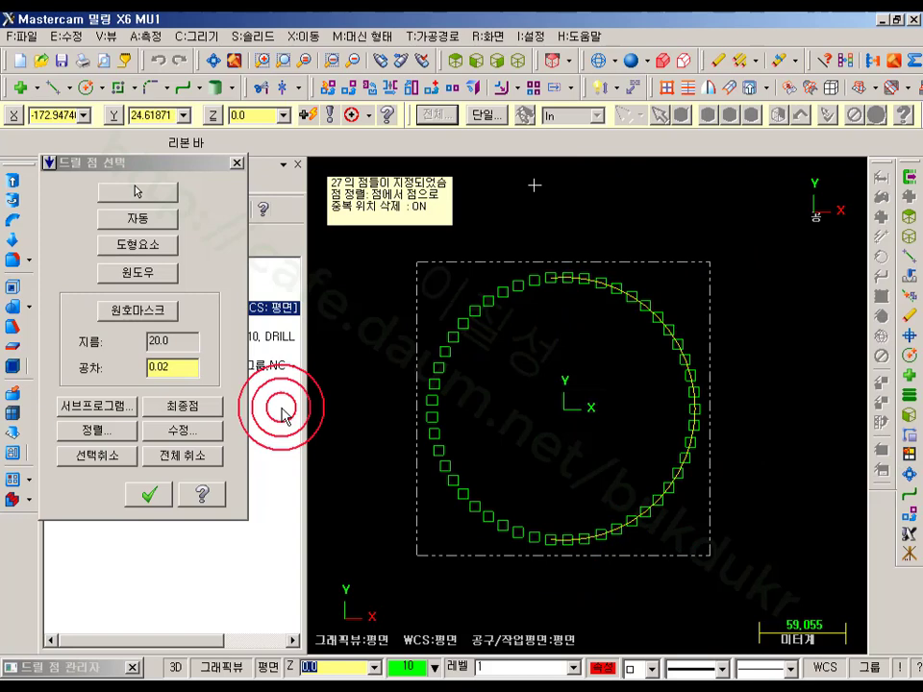
pyautogui.click(149, 494)
pyautogui.click(194, 422)
# - Regenerate the drill toolpath and inspect the half-ring drilling order in isometric and top views
pyautogui.click(101, 209)
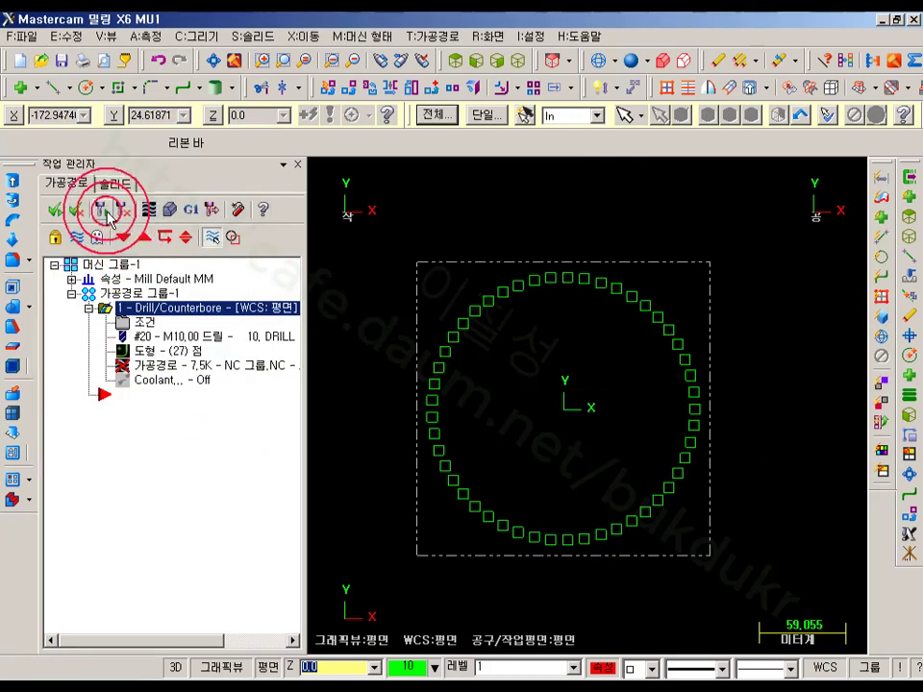
pyautogui.click(519, 60)
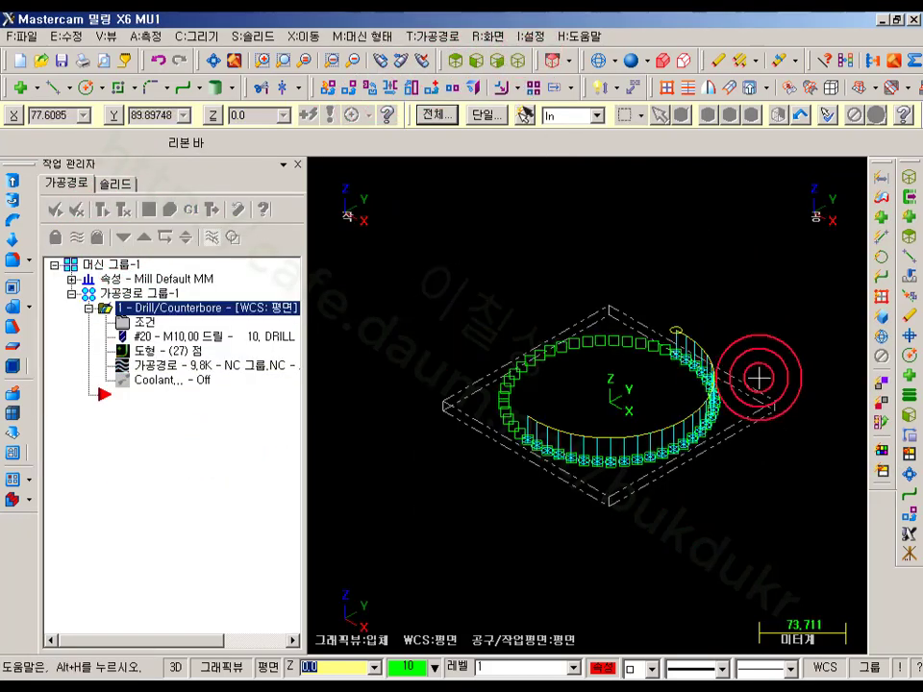
pyautogui.scroll(4, 758, 377)
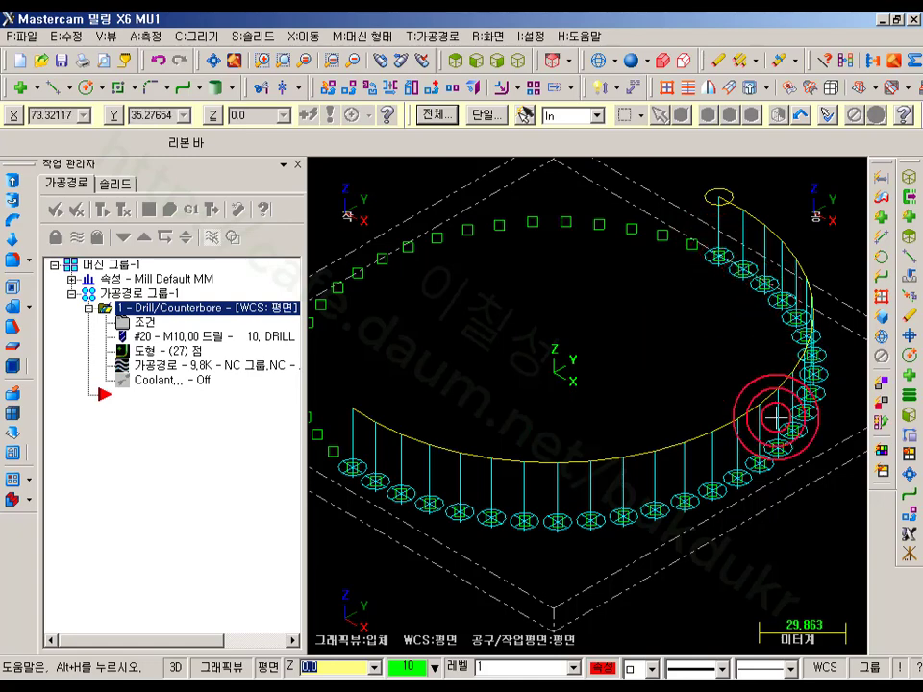
pyautogui.scroll(-1, 710, 346)
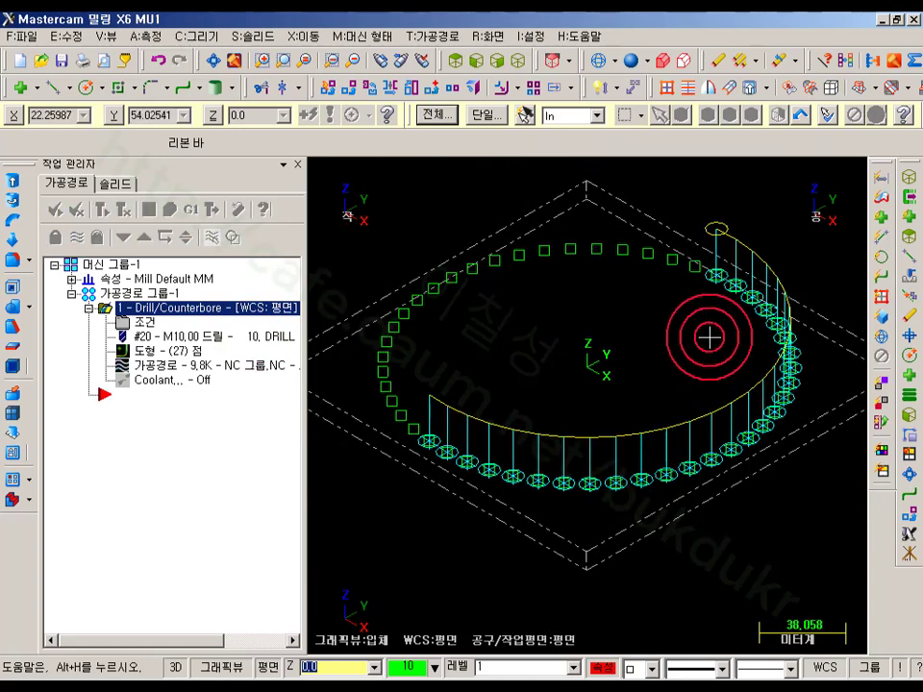
pyautogui.click(456, 60)
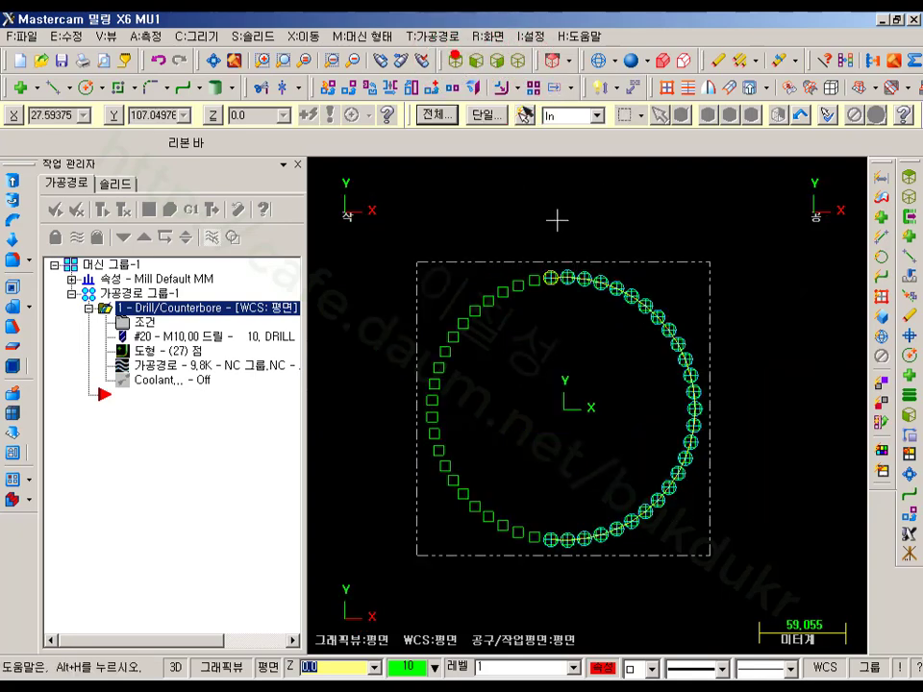
pyautogui.scroll(-1, 633, 371)
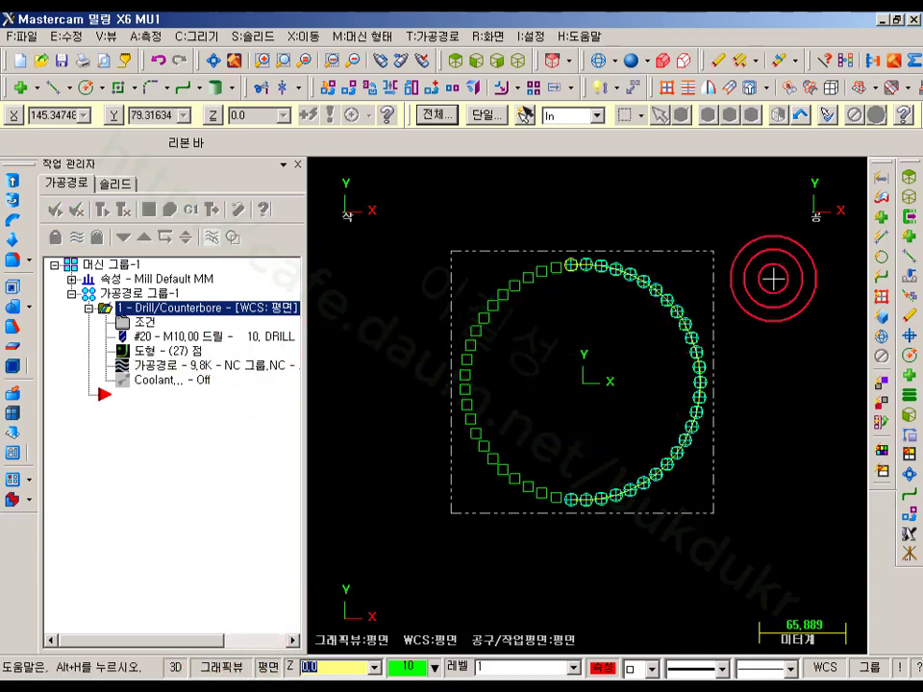
# - Unhide all geometry, isolate only the arcs and circles, and hide the drill toolpath in isometric view
pyautogui.hotkey('alt', 'e')
pyautogui.scroll(2, 509, 341)
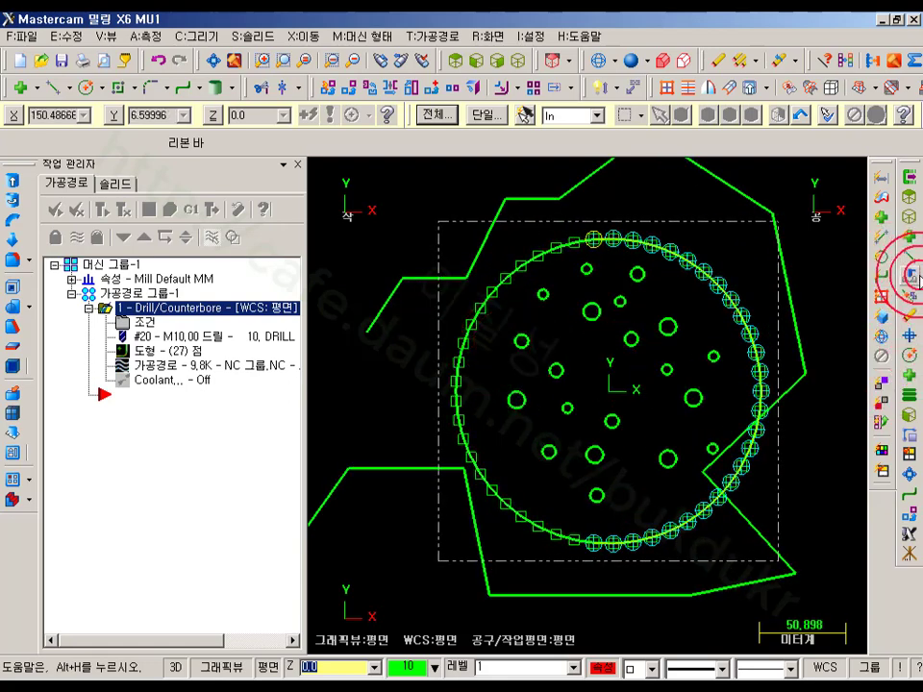
pyautogui.click(886, 261)
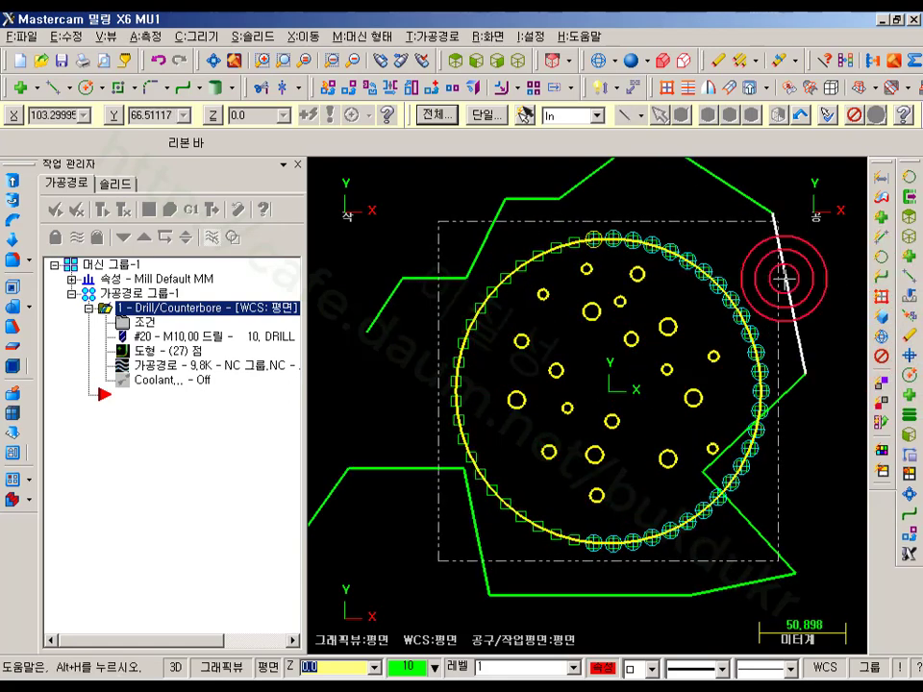
pyautogui.hotkey('alt', 'e')
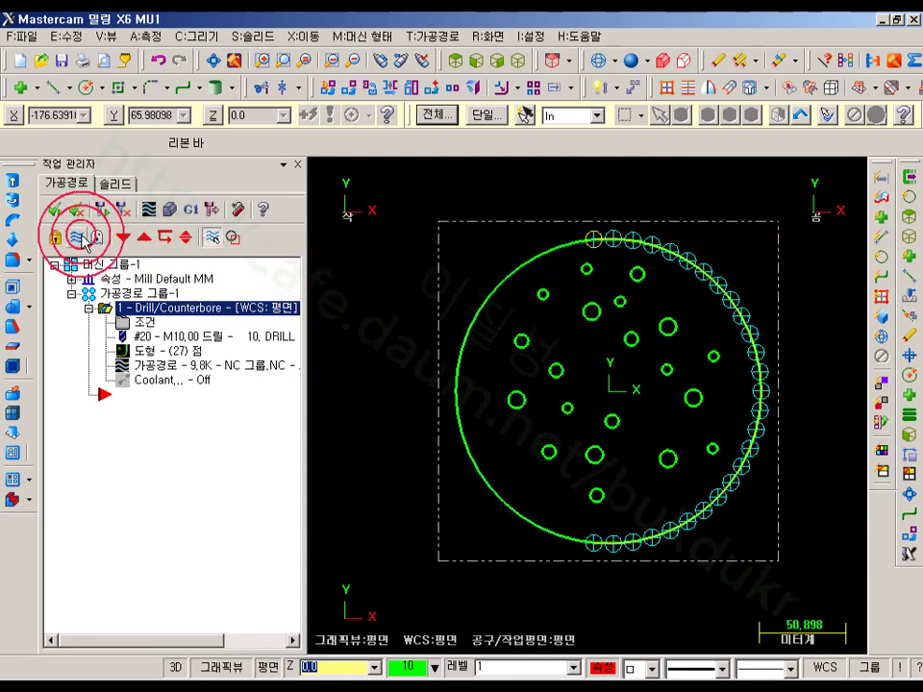
pyautogui.click(79, 237)
pyautogui.click(520, 59)
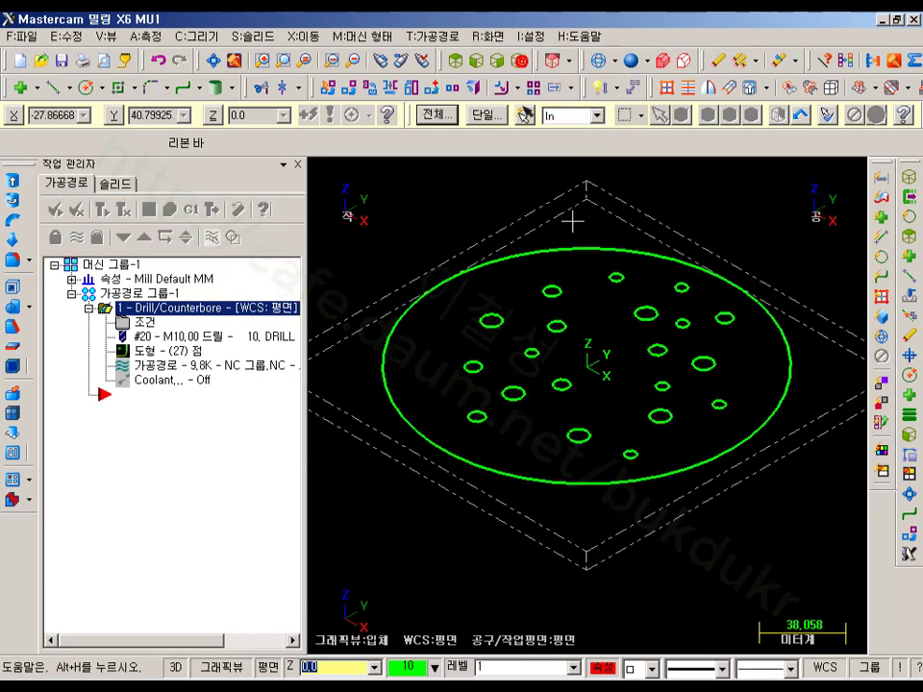
# - Reopen the drill operation's geometry and restart the selection of all its points
pyautogui.scroll(-4, 677, 505)
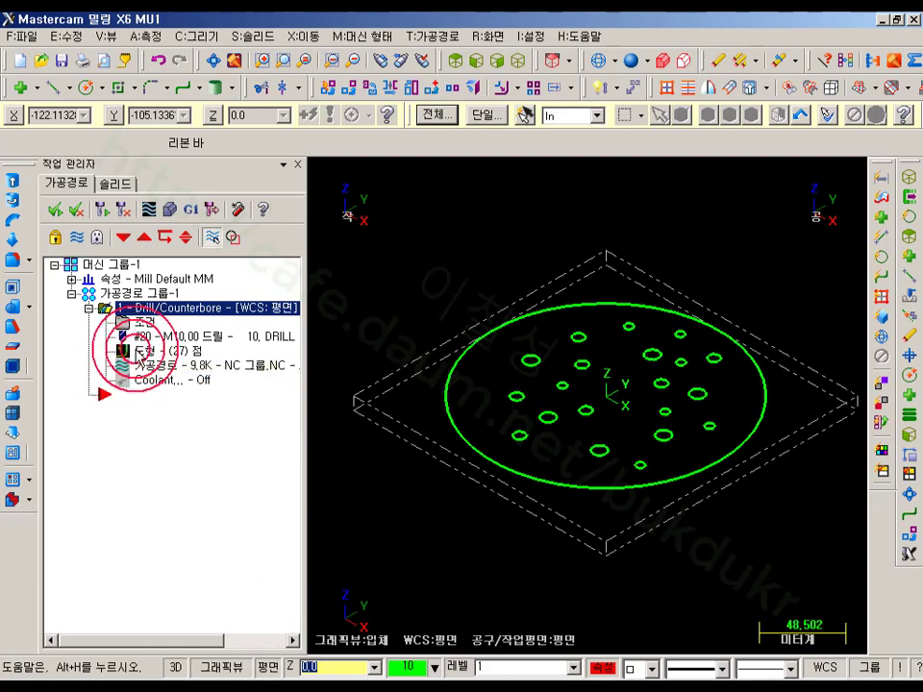
pyautogui.click(136, 352)
pyautogui.rightClick(144, 225)
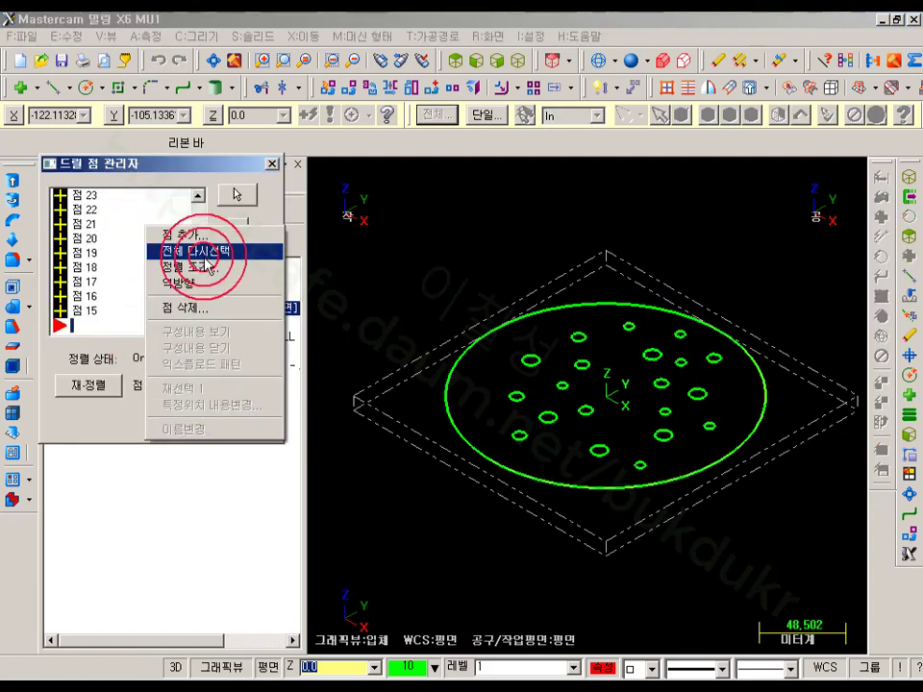
pyautogui.click(206, 253)
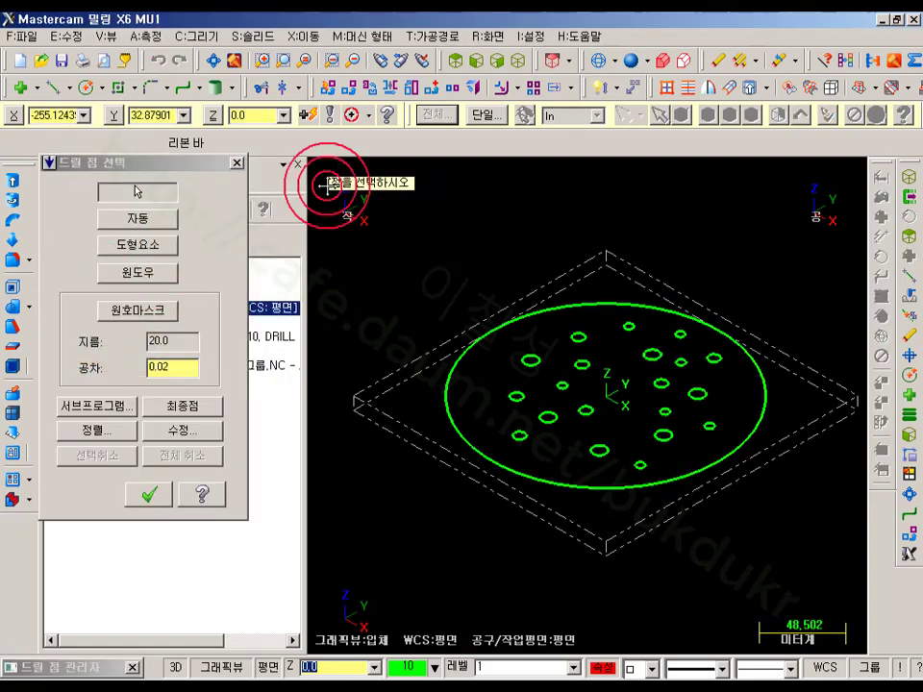
pyautogui.scroll(1, 451, 210)
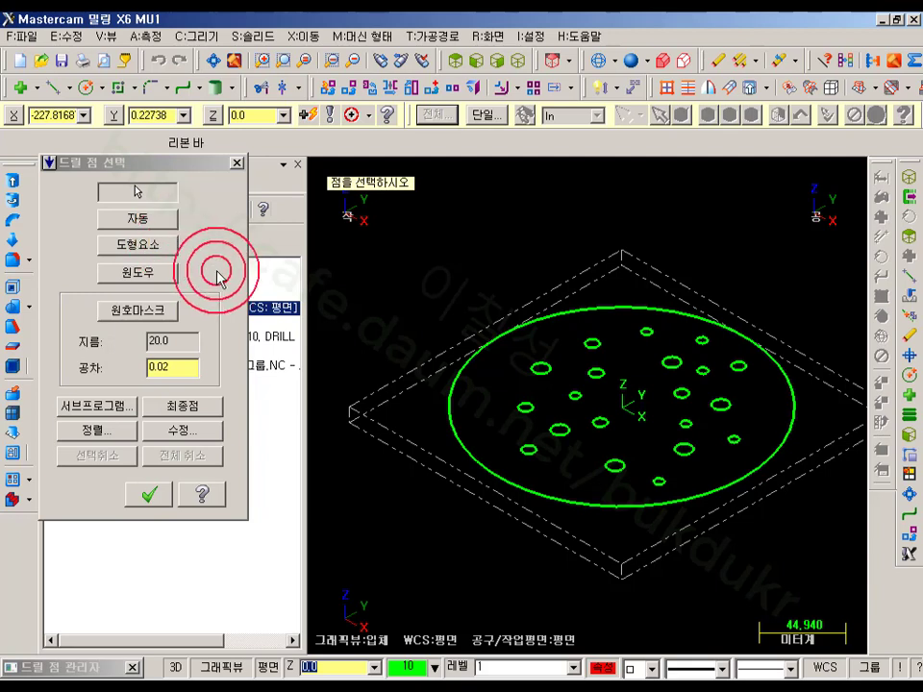
# - Activate the arc mask (원호마스크) selection with one of the 6 mm circles as the reference arc
pyautogui.click(153, 311)
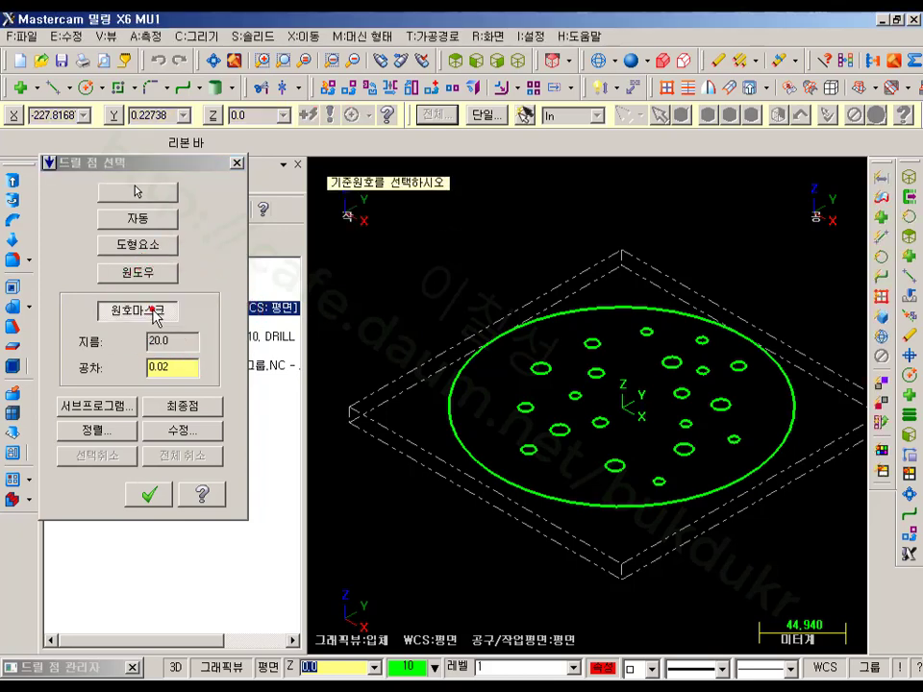
pyautogui.scroll(2, 679, 494)
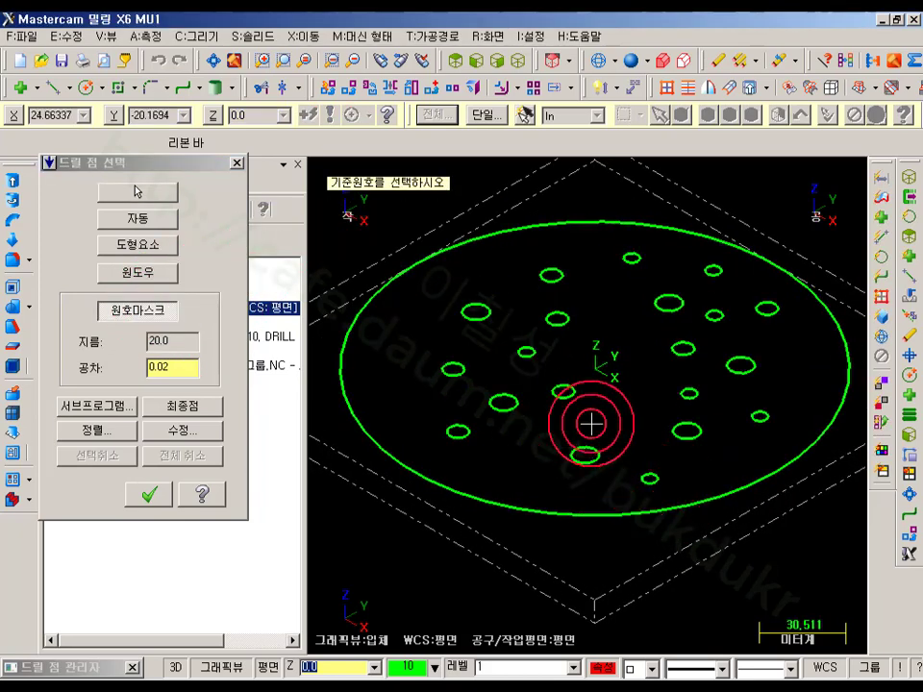
pyautogui.click(672, 396)
pyautogui.scroll(-1, 586, 475)
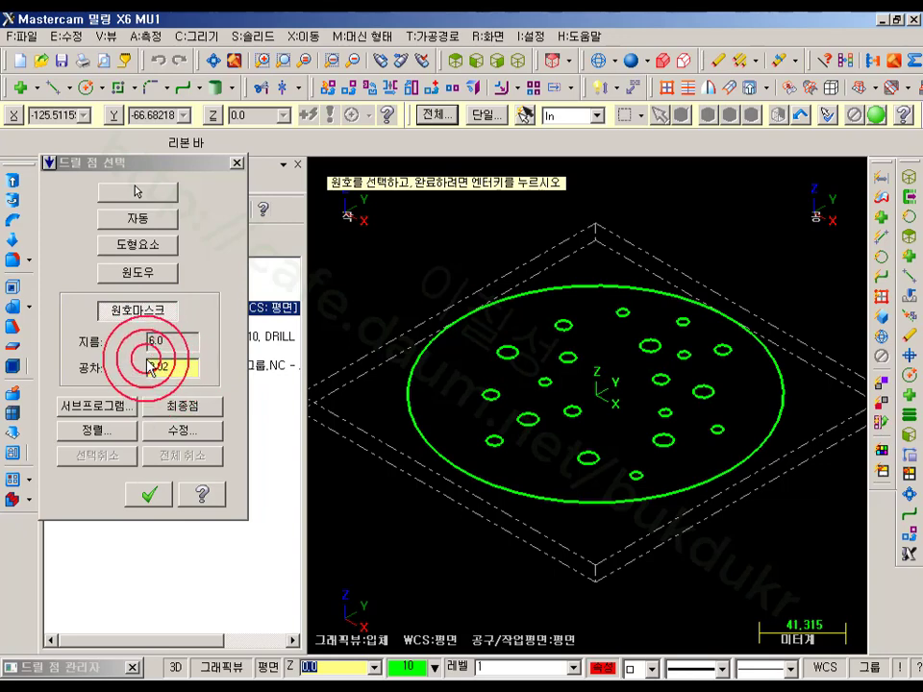
pyautogui.scroll(-2, 556, 391)
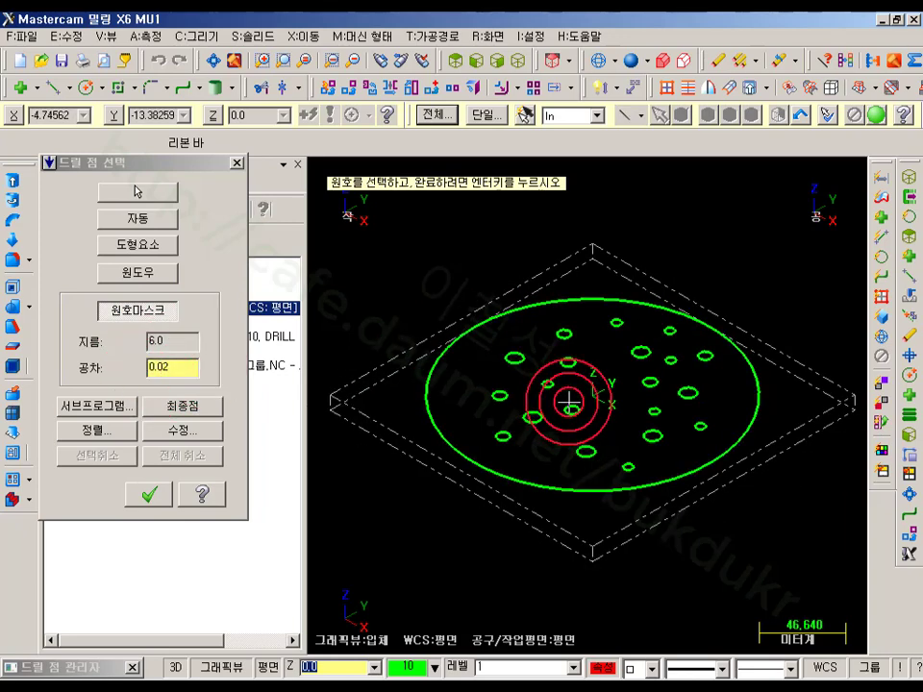
# - Window-select all circles through the 6 mm mask and set the sorting start point at the large circle on the upper-left side
pyautogui.moveTo(394, 240); pyautogui.dragTo(751, 530)
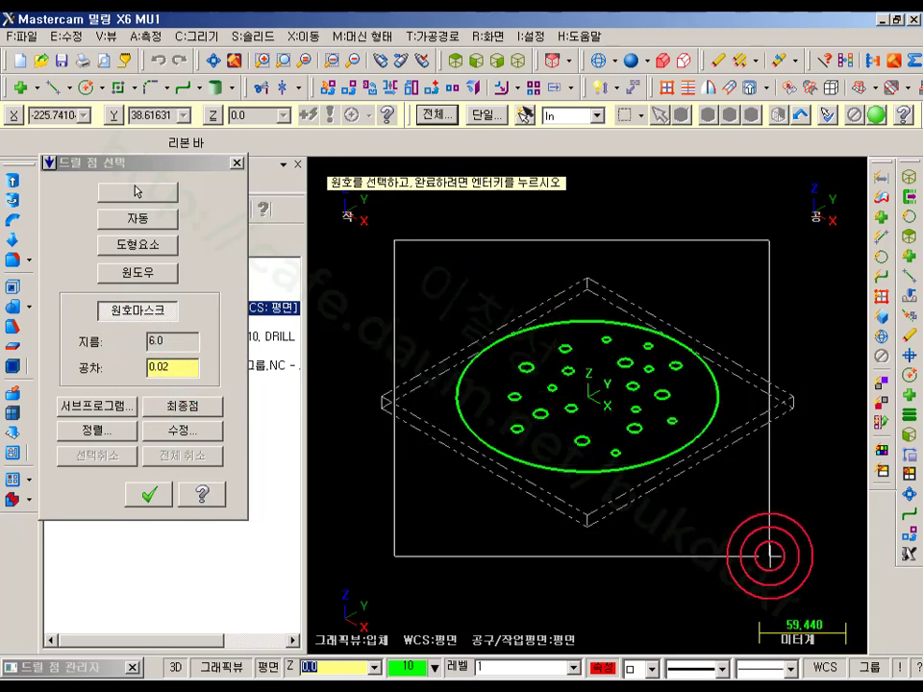
pyautogui.click(879, 114)
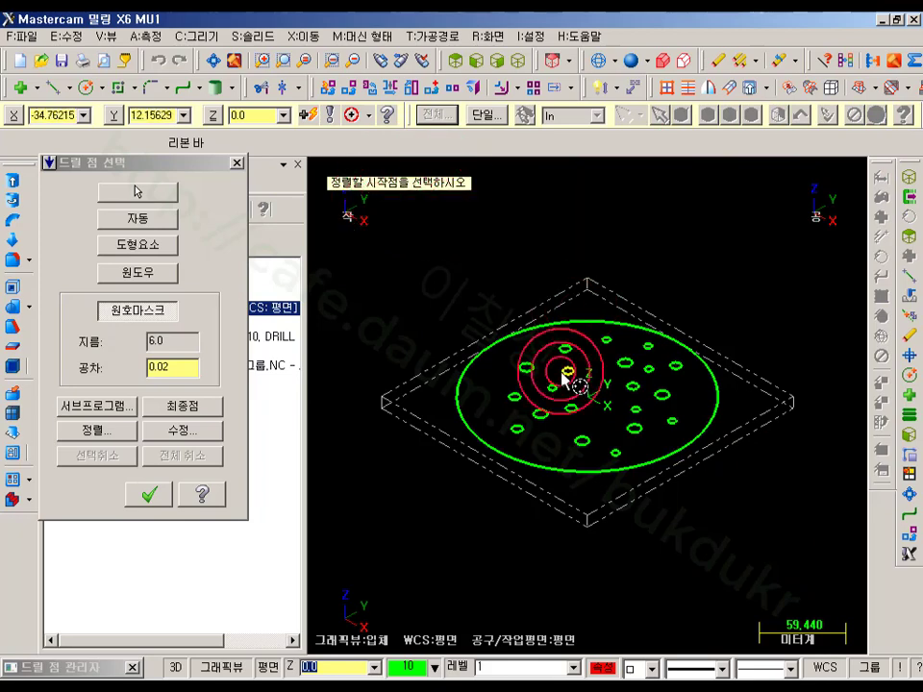
pyautogui.click(528, 366)
pyautogui.scroll(5, 541, 355)
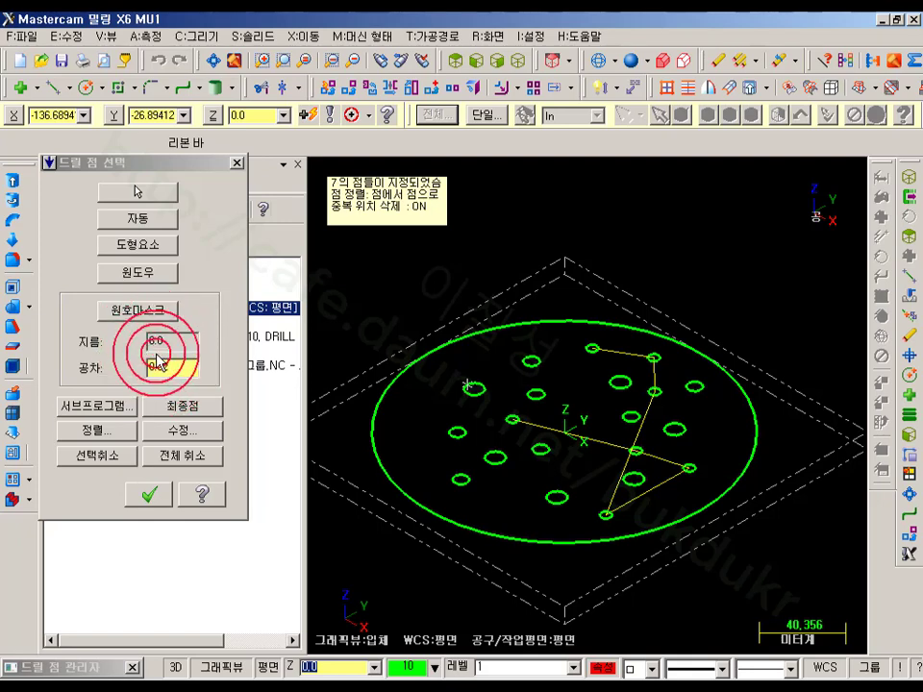
pyautogui.scroll(4, 672, 561)
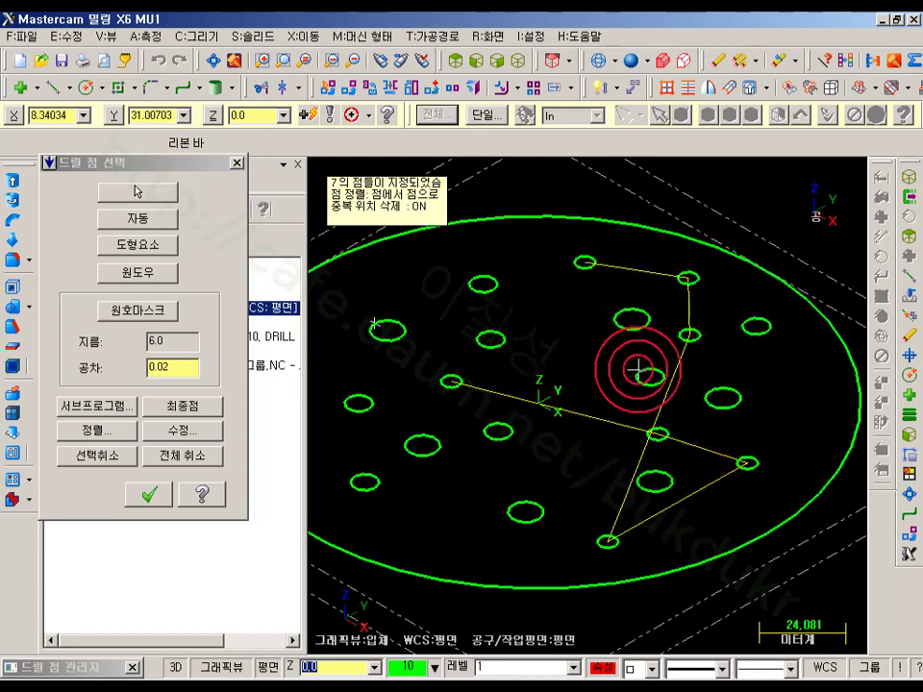
pyautogui.scroll(-3, 751, 388)
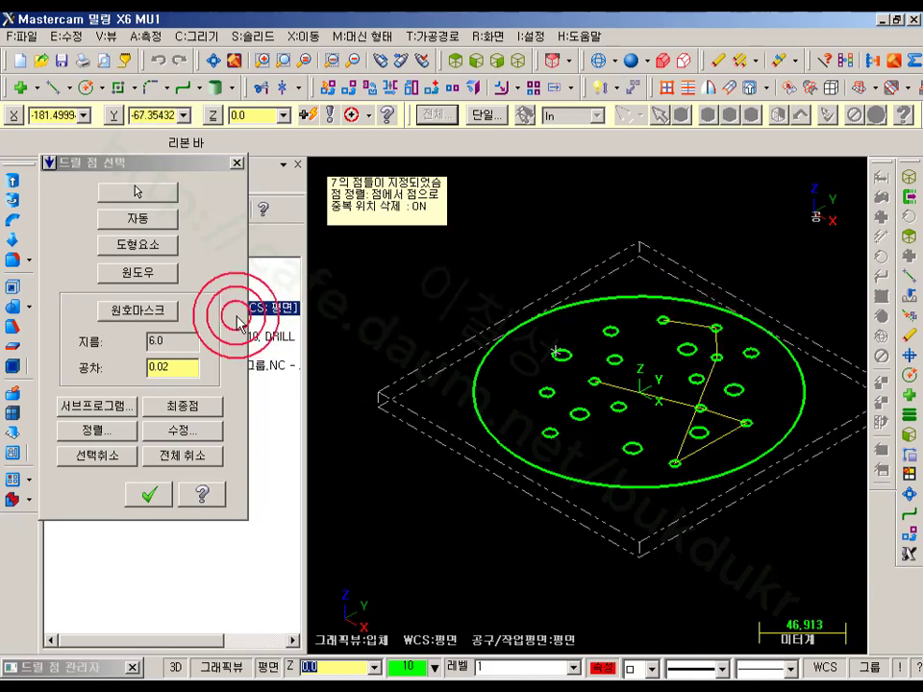
# - Add the 10 mm circles with the arc mask, windowing all circles and starting the sort left of the hole group
pyautogui.click(137, 309)
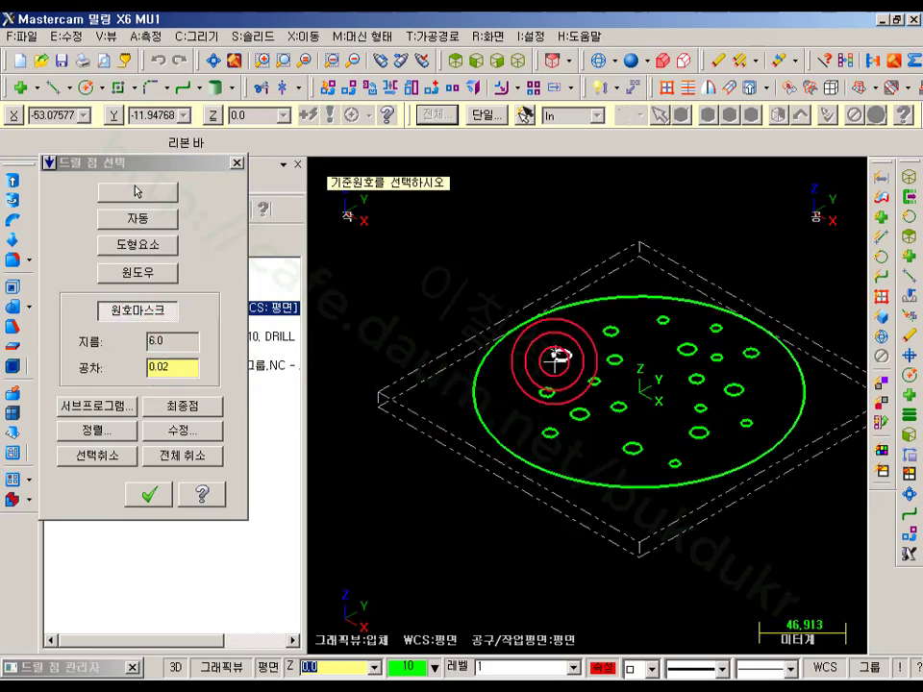
pyautogui.click(554, 358)
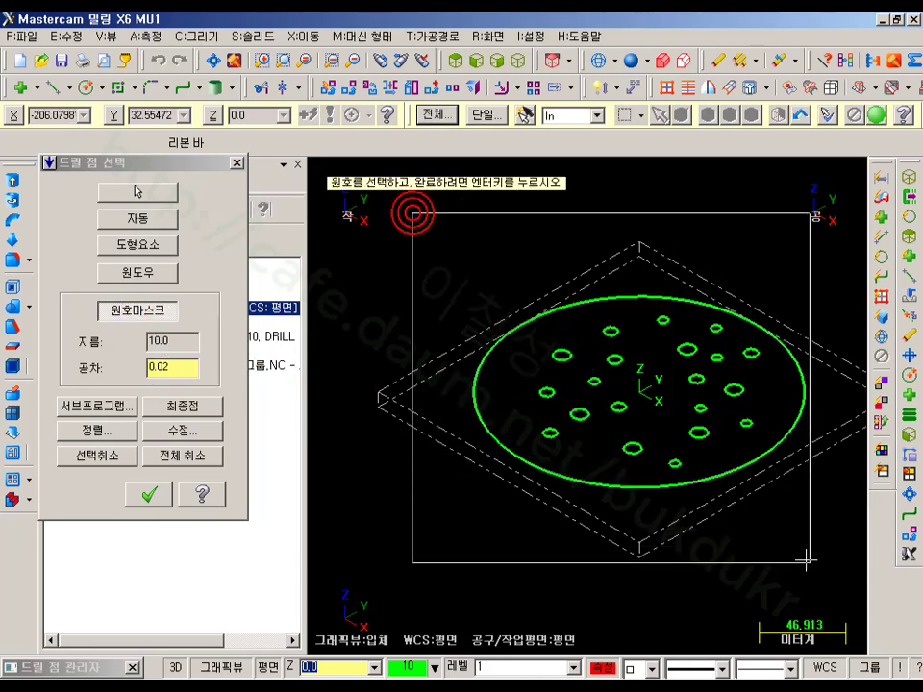
pyautogui.moveTo(398, 213); pyautogui.dragTo(825, 575)
pyautogui.click(876, 114)
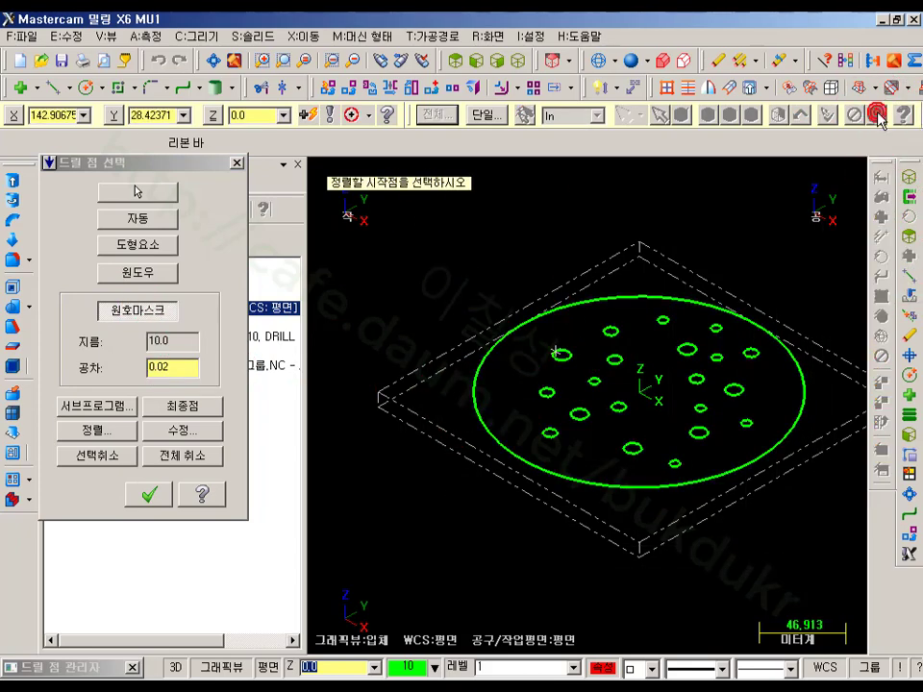
pyautogui.click(511, 374)
pyautogui.scroll(2, 736, 378)
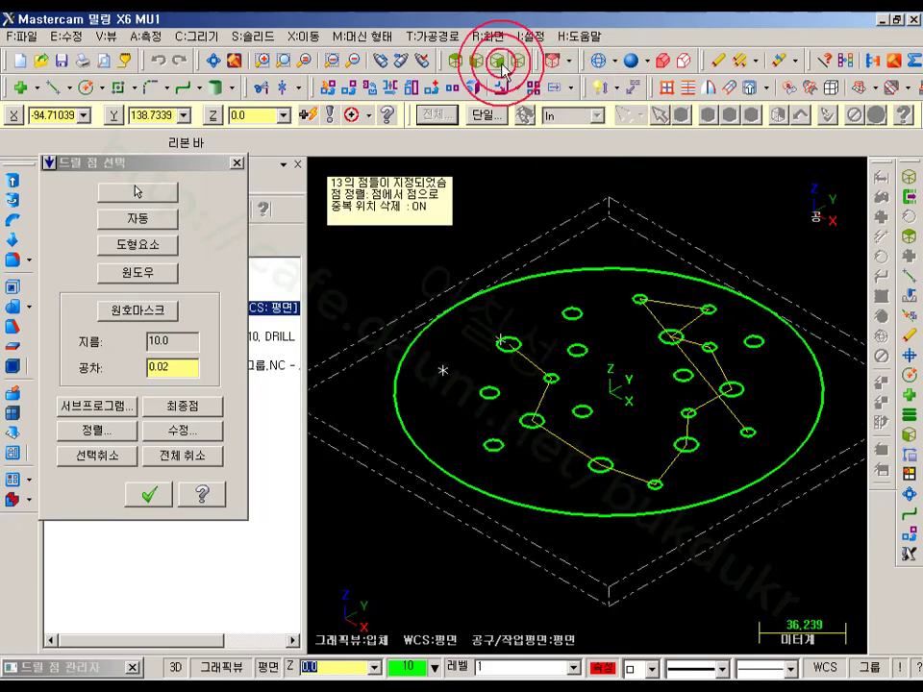
# - Check the point order in top view, accept the masked drill points and regenerate the drill toolpath
pyautogui.click(461, 61)
pyautogui.scroll(3, 680, 413)
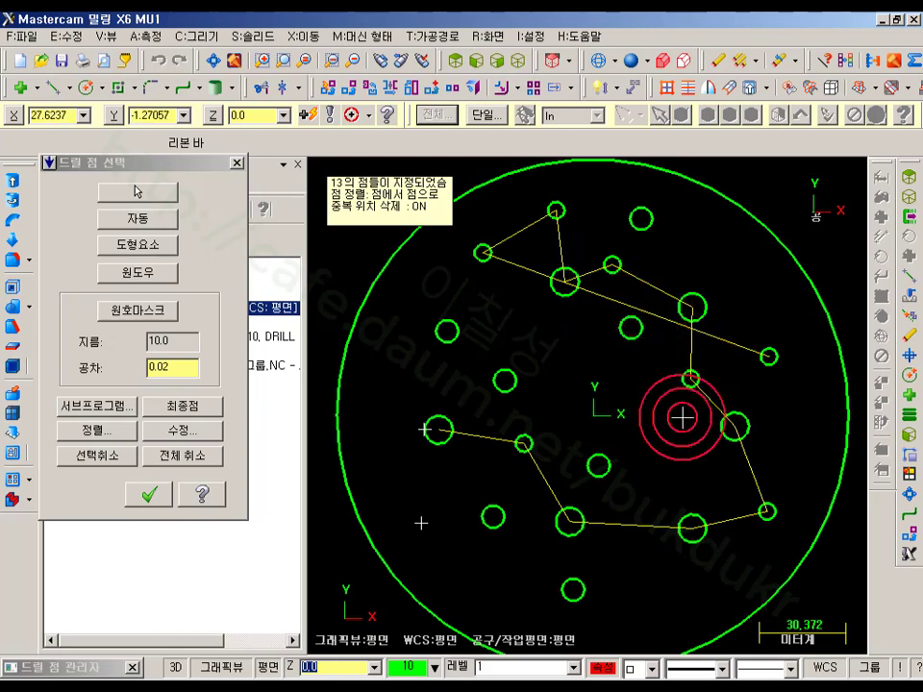
pyautogui.click(148, 494)
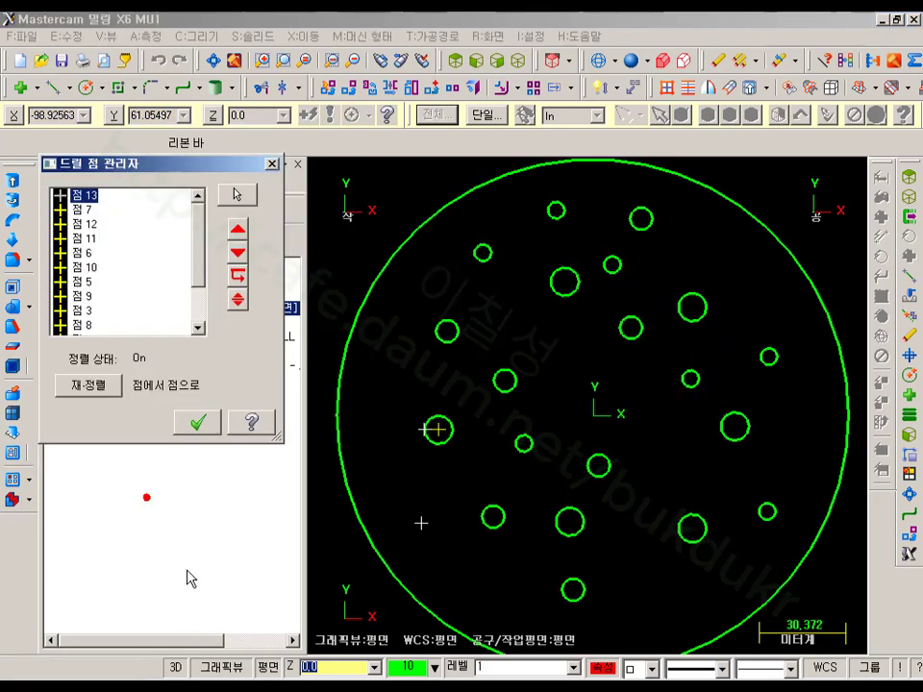
pyautogui.click(195, 421)
pyautogui.click(101, 212)
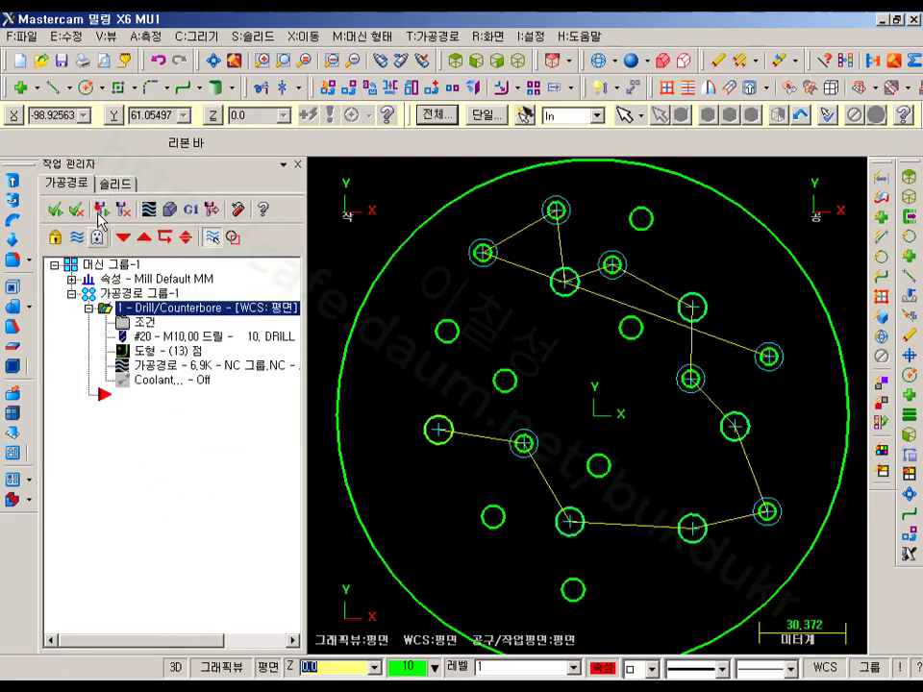
# - Display only the geometry associated with the drill operation and inspect the drilling order in isometric and top views
pyautogui.click(232, 239)
pyautogui.scroll(-1, 562, 291)
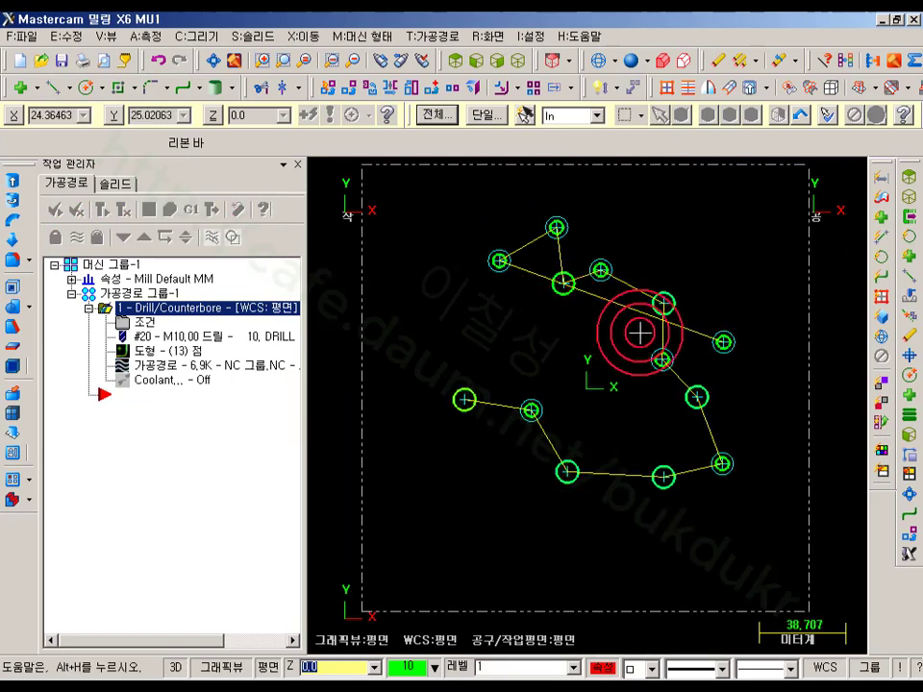
pyautogui.click(521, 58)
pyautogui.scroll(3, 662, 359)
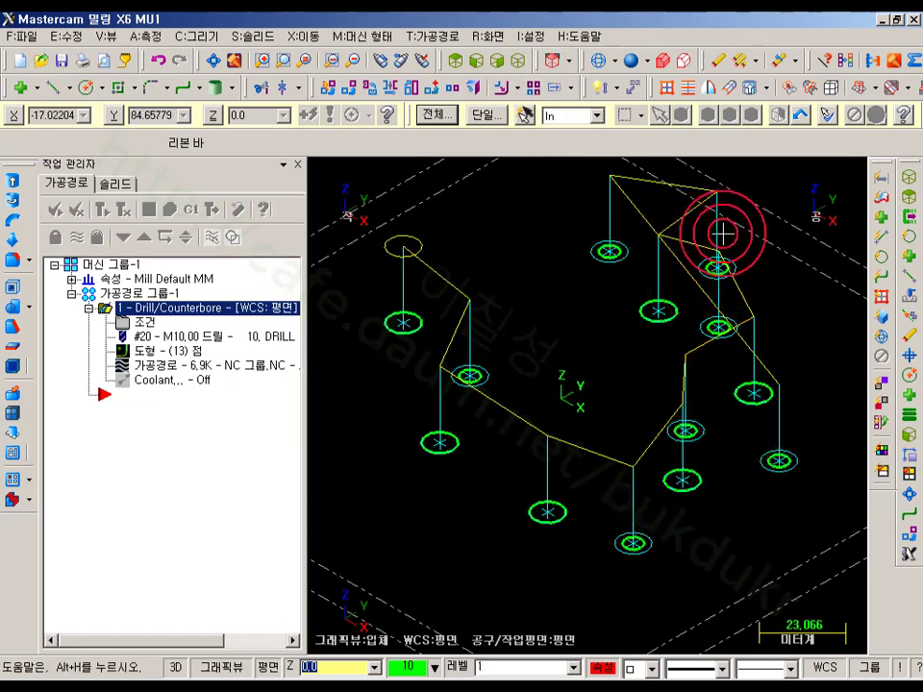
pyautogui.scroll(-2, 687, 404)
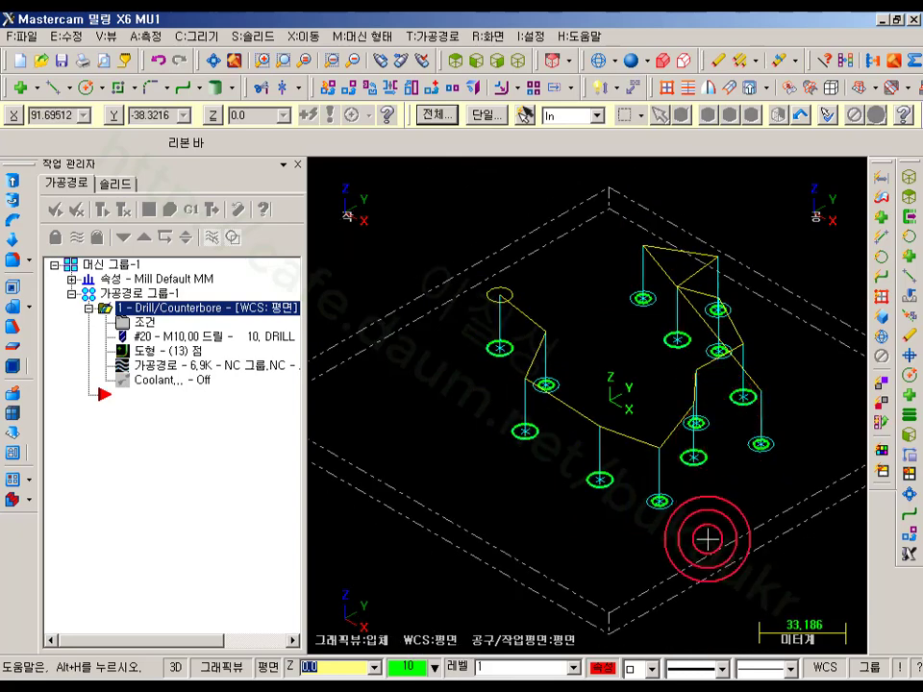
pyautogui.click(457, 62)
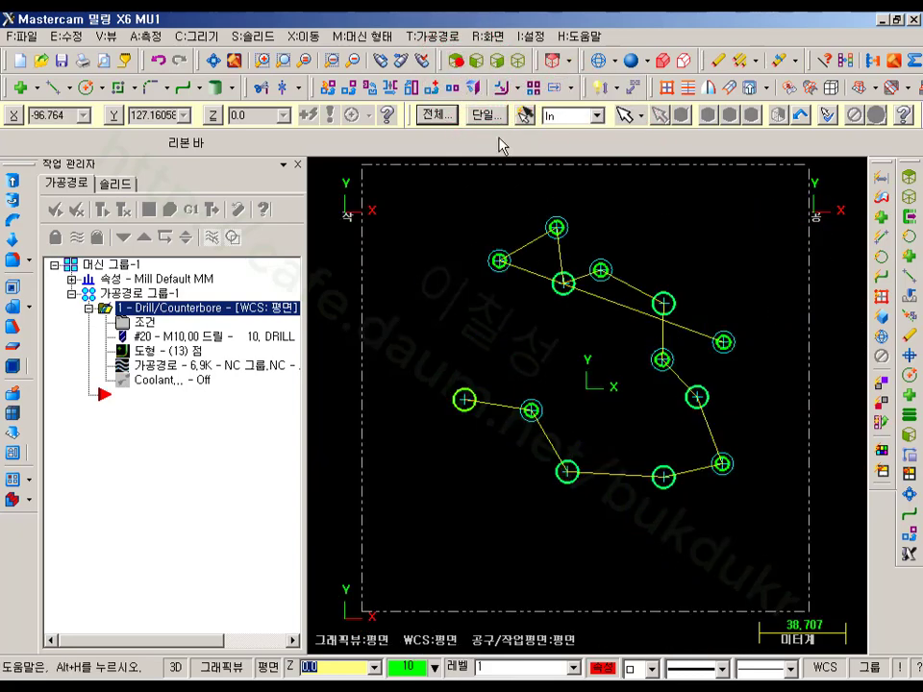
# - Re-sort the operation's drill points with the 2D zigzag pattern XZIG+ Y- and accept the point list
pyautogui.click(151, 351)
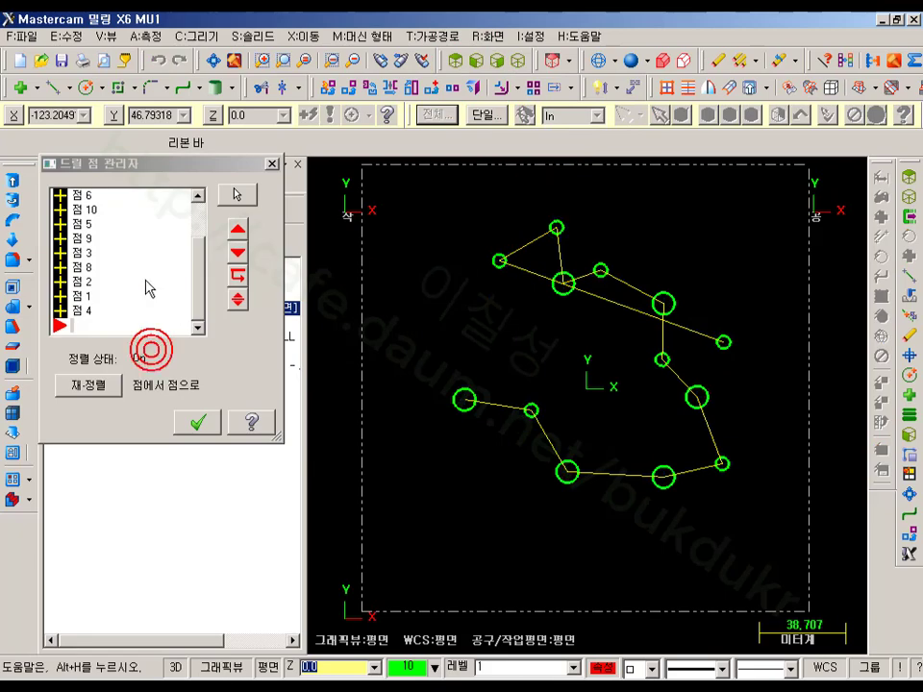
pyautogui.rightClick(138, 270)
pyautogui.click(187, 310)
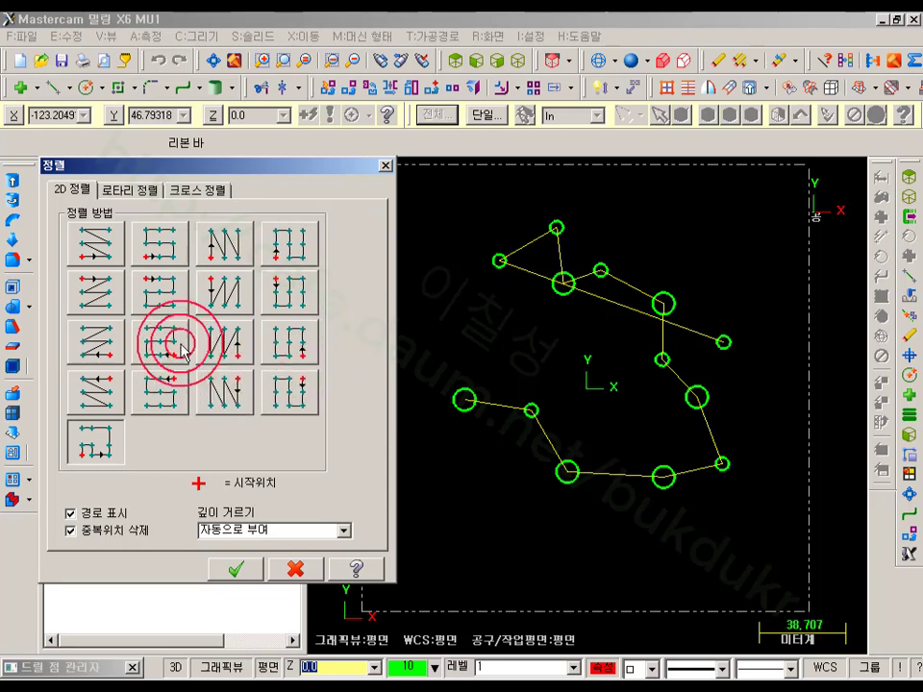
pyautogui.click(163, 292)
pyautogui.click(249, 574)
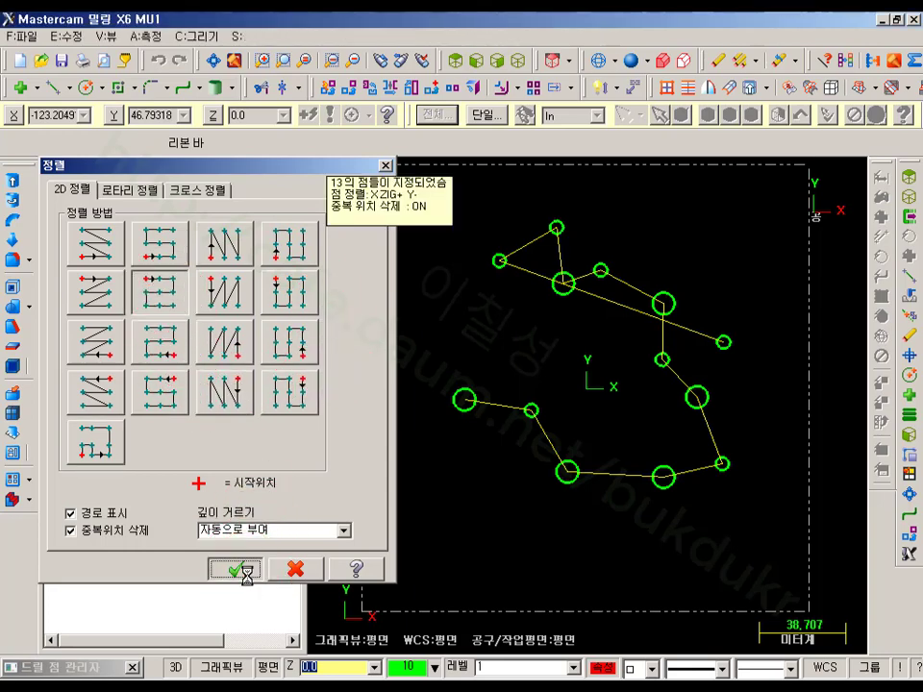
pyautogui.scroll(-1, 654, 261)
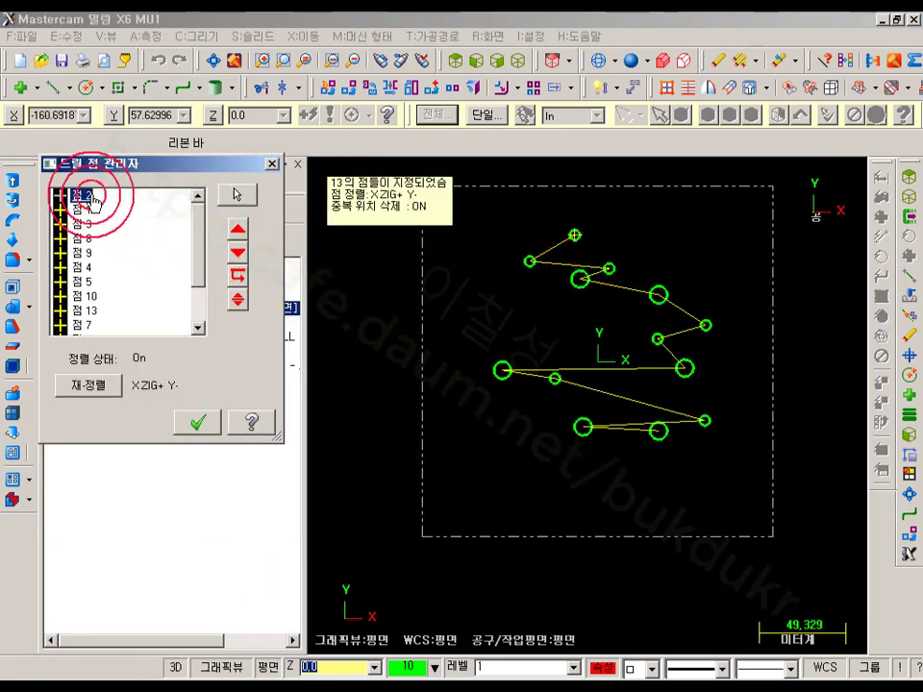
pyautogui.click(202, 422)
pyautogui.click(485, 587)
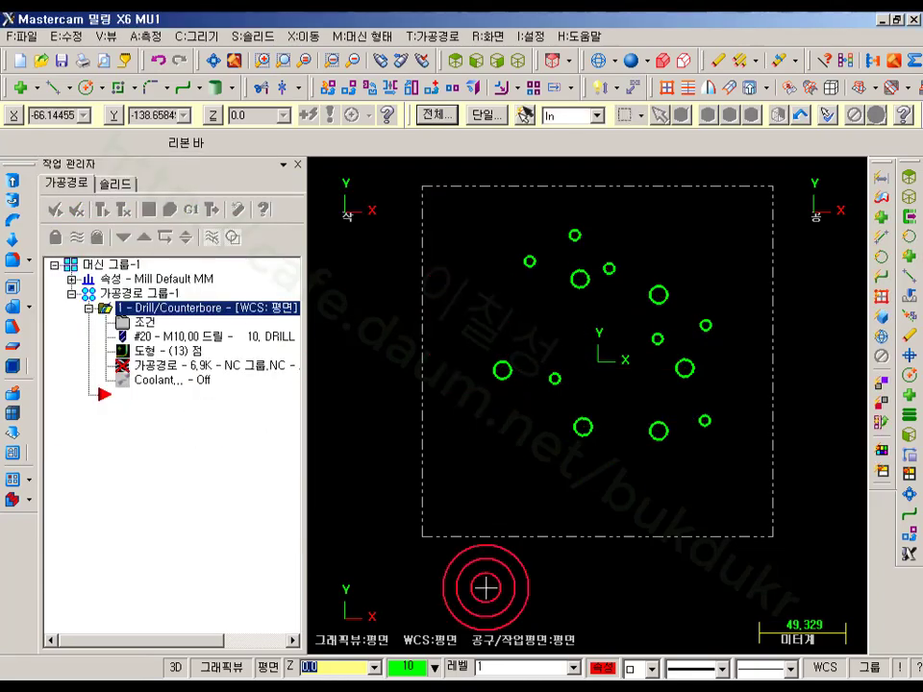